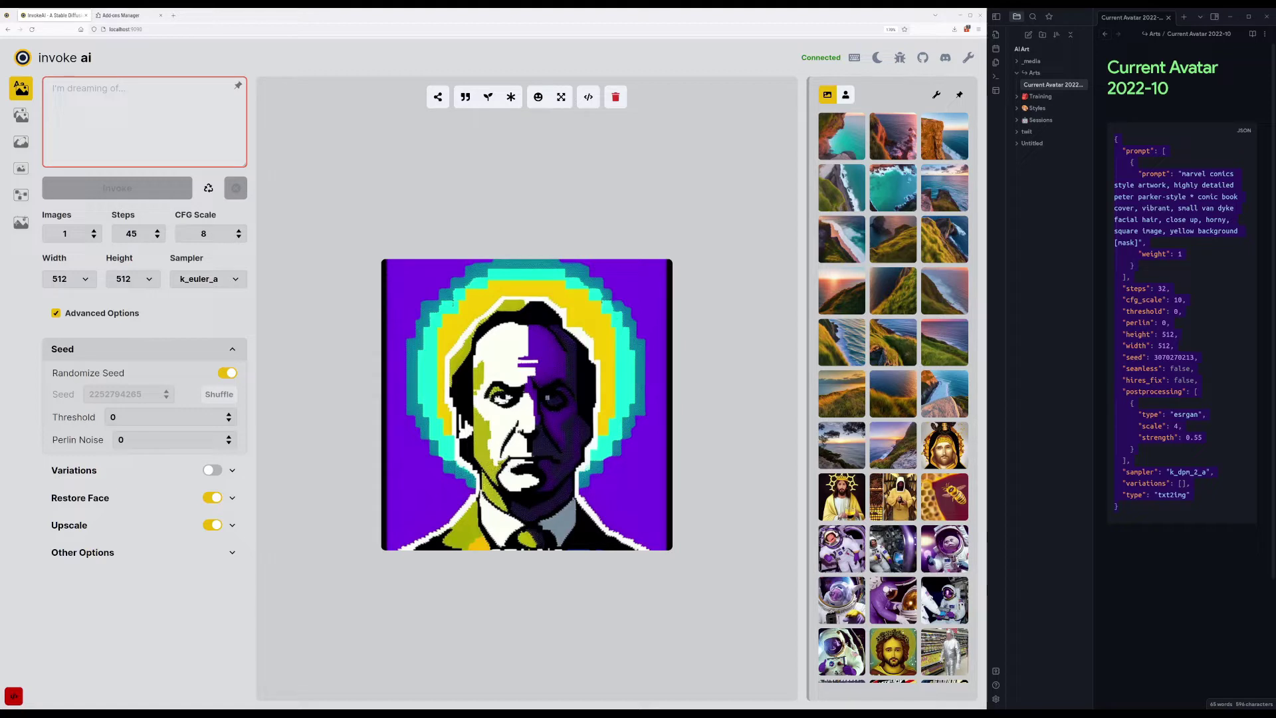
Close the Add-ons Manager browser tab and generate an image from the prompt "dancing potato".
middle_click(110, 20)
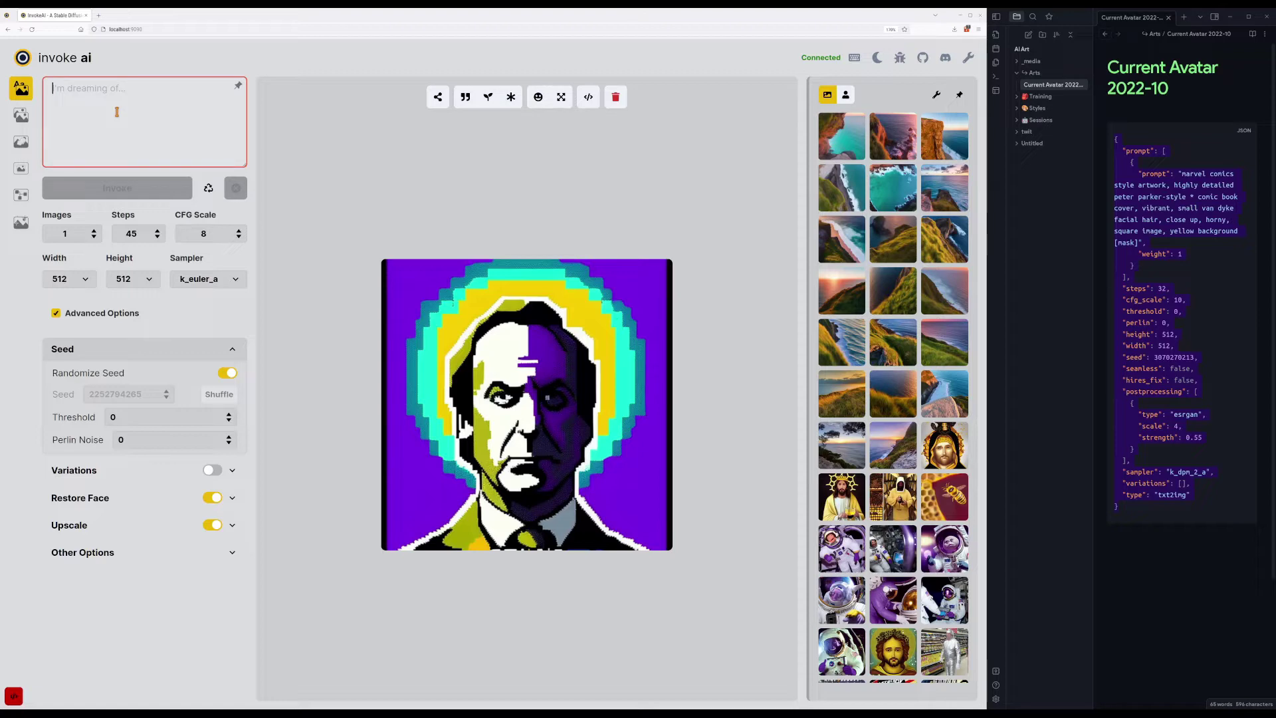
type("dancing potato")
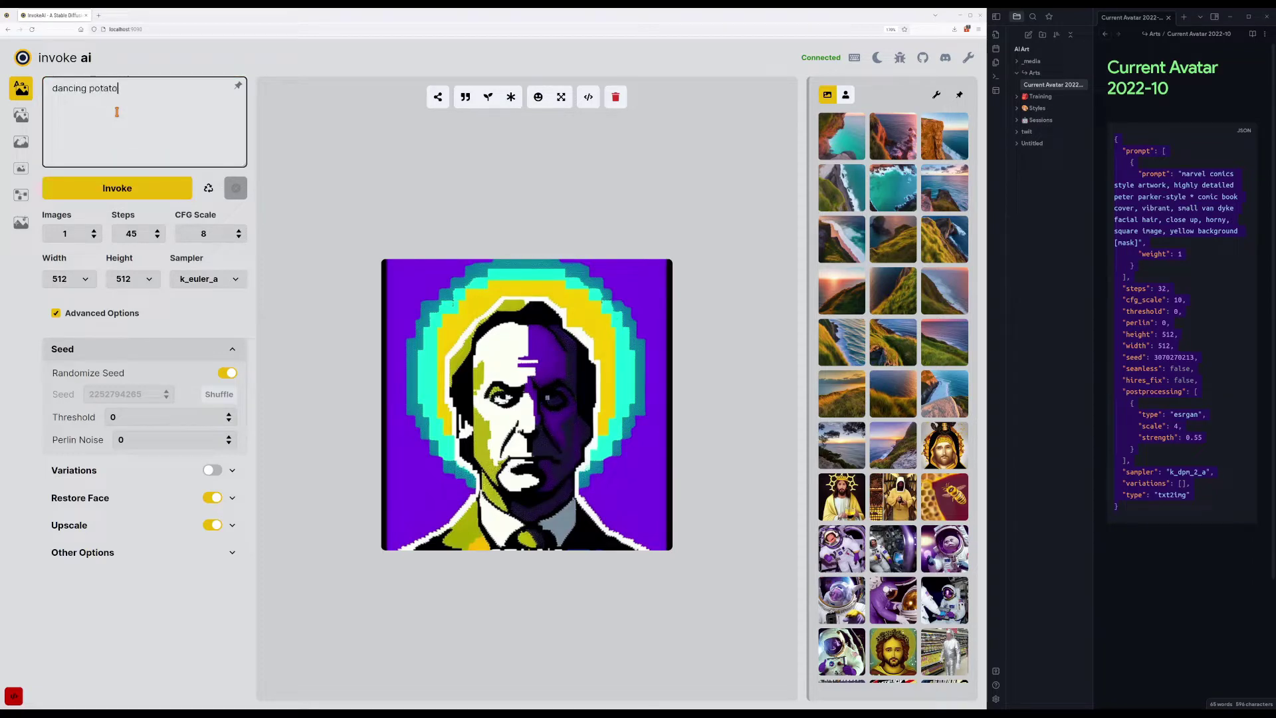
key("Return")
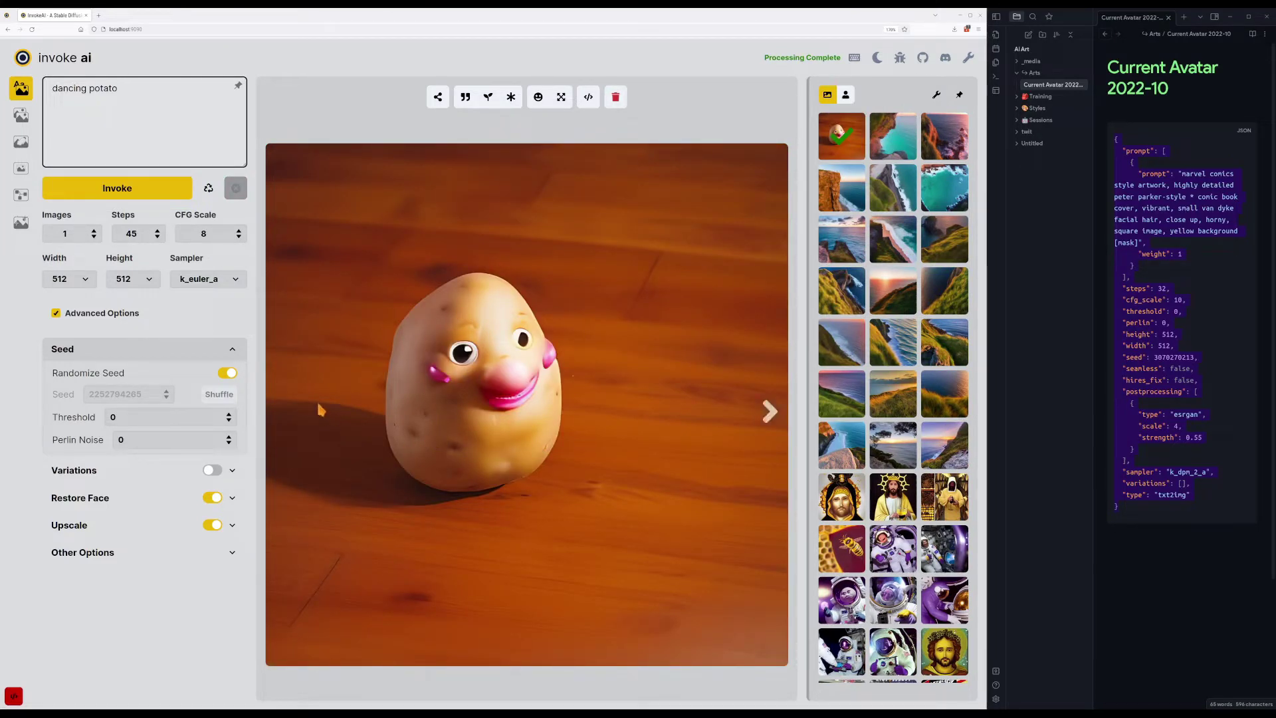
left_click(136, 119)
left_click(228, 374)
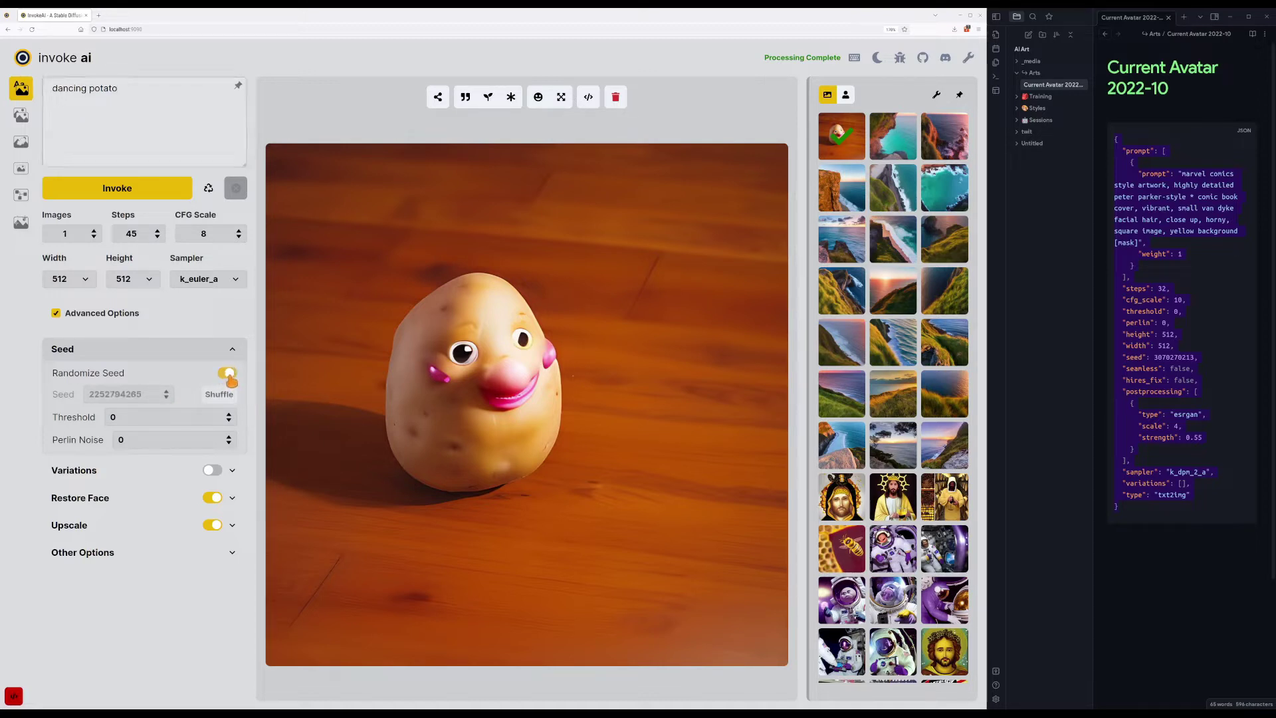
left_click(509, 100)
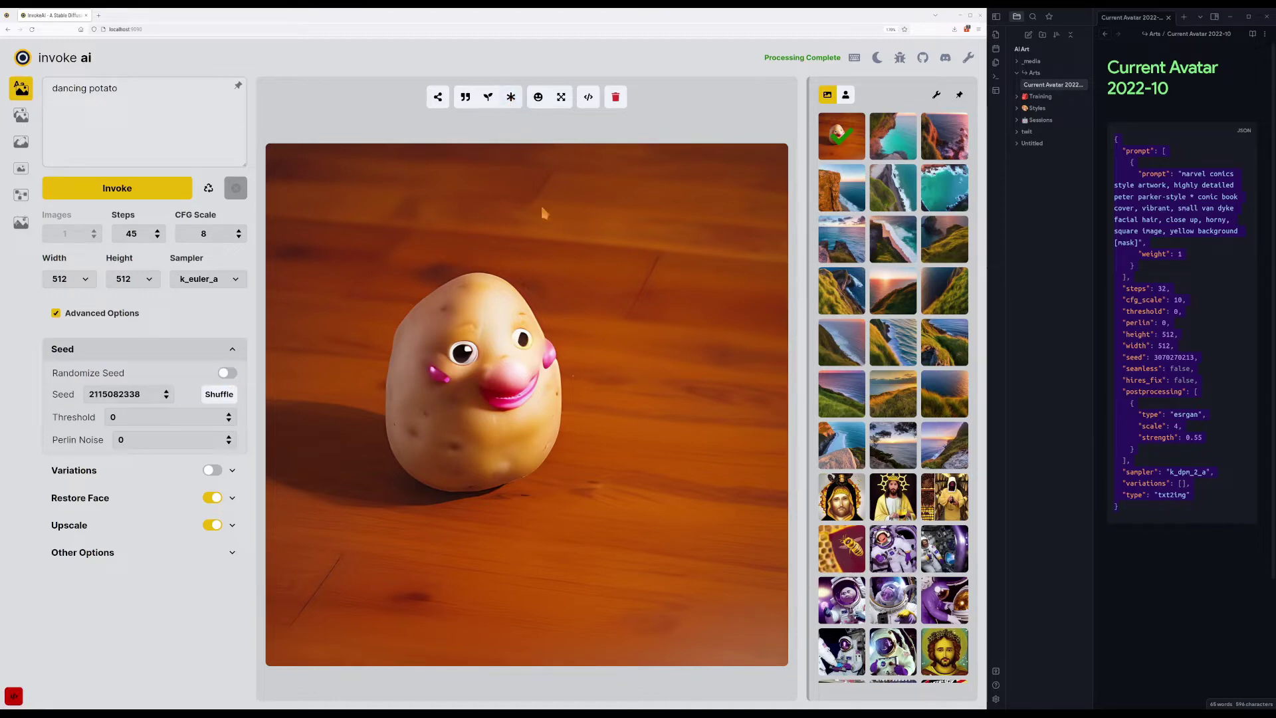
double_click(100, 393)
left_click(165, 192)
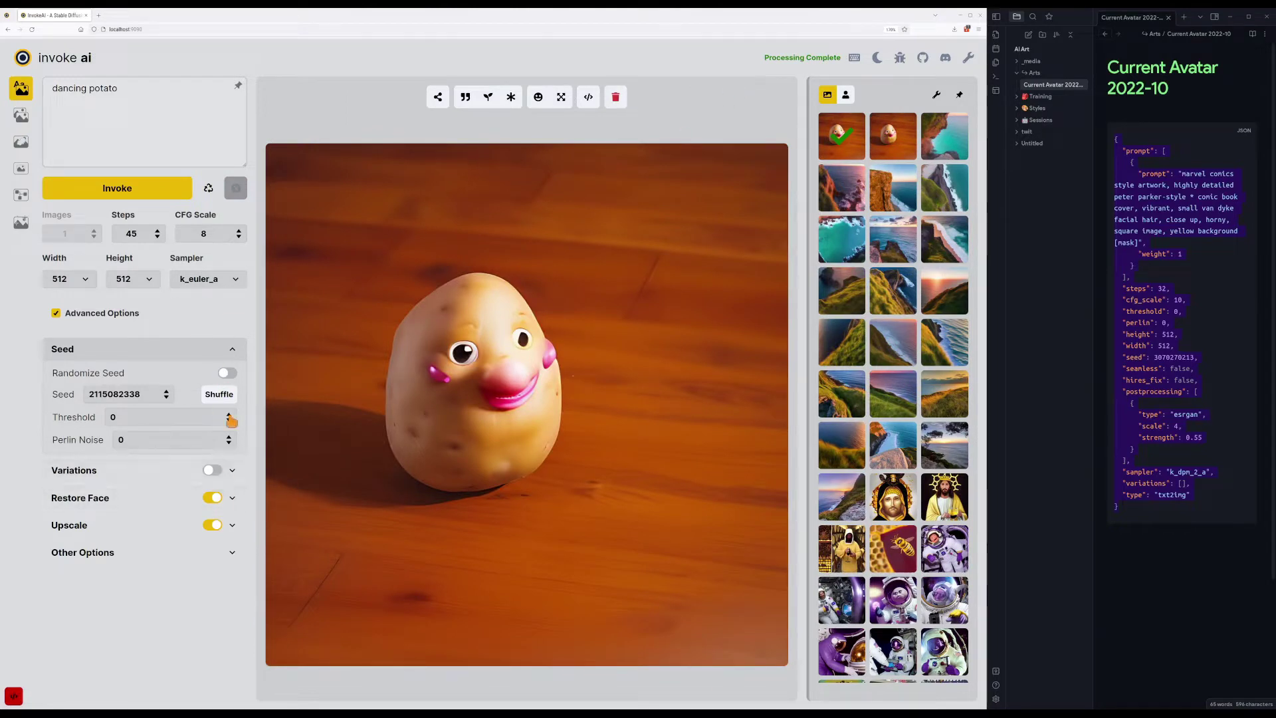
left_click(166, 392)
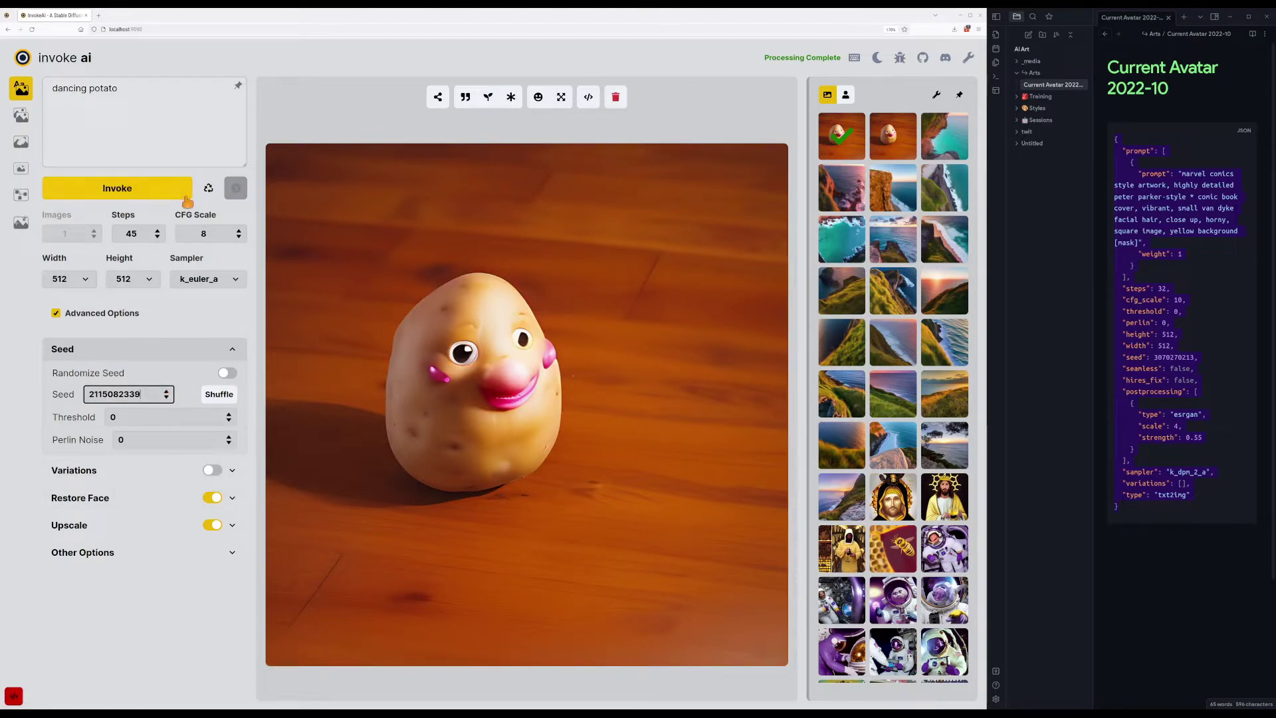
left_click(158, 195)
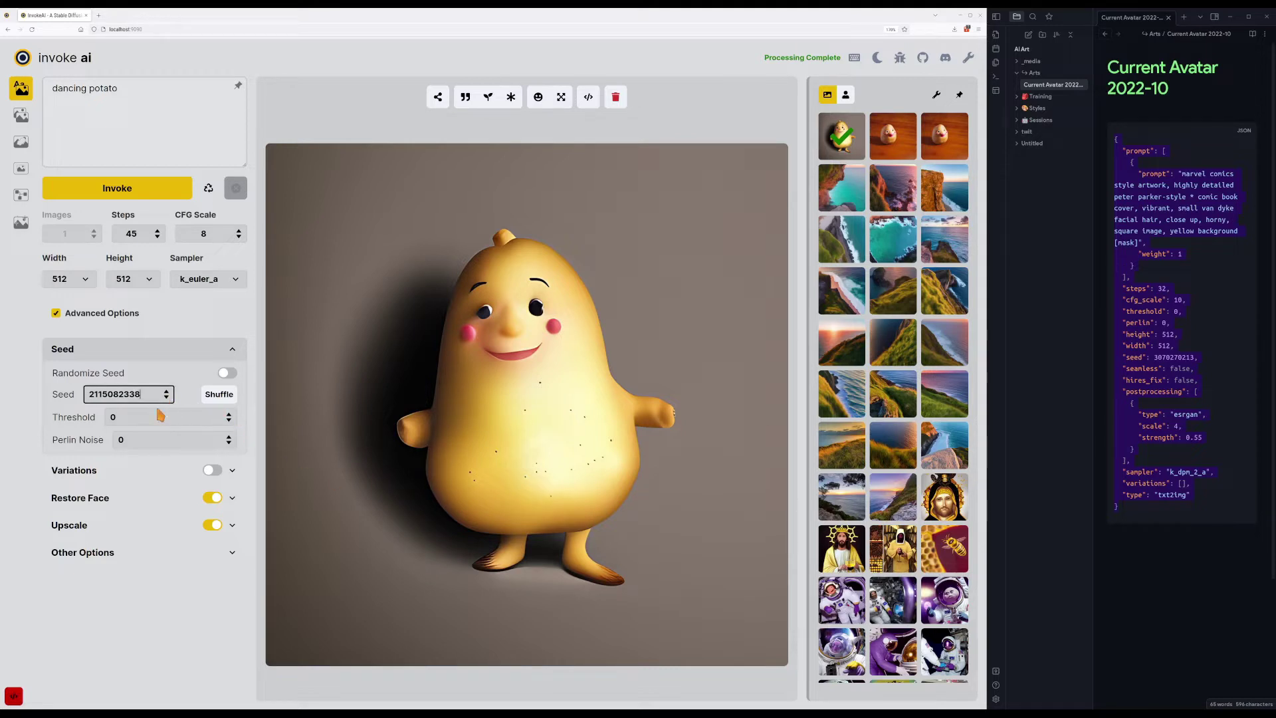
left_click(114, 477)
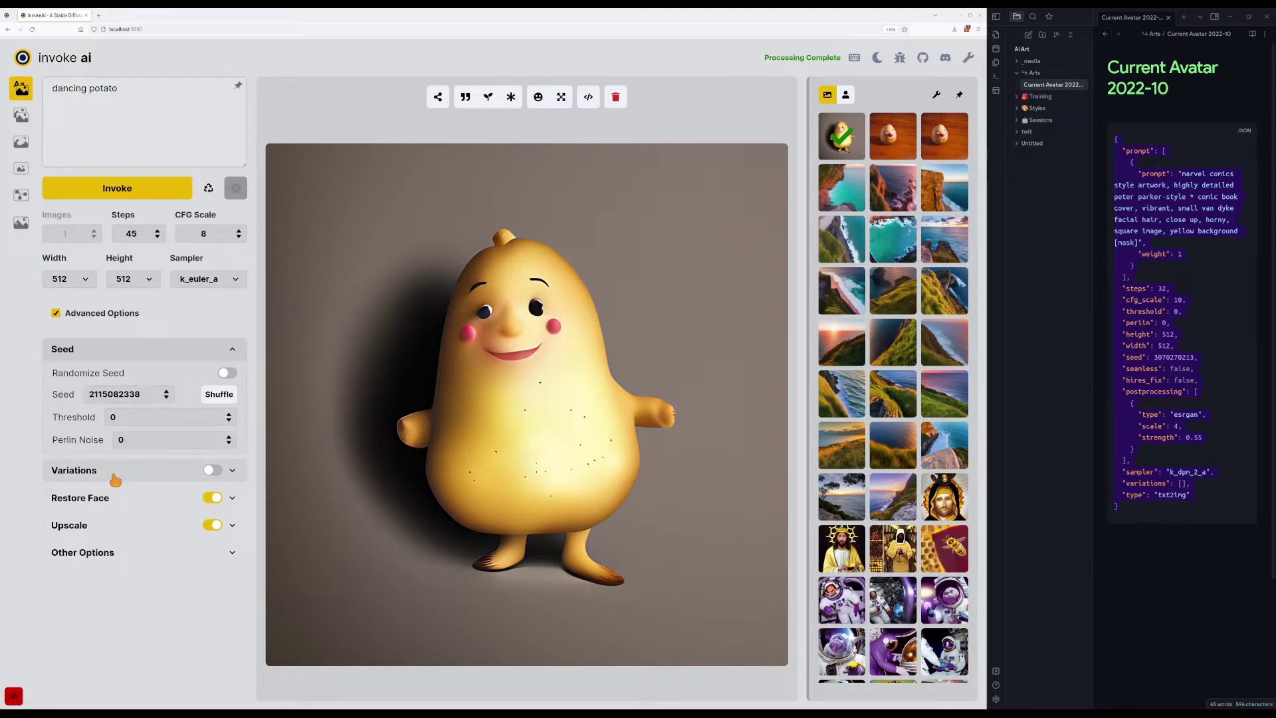
left_click(114, 478)
left_click(105, 497)
left_click(105, 497)
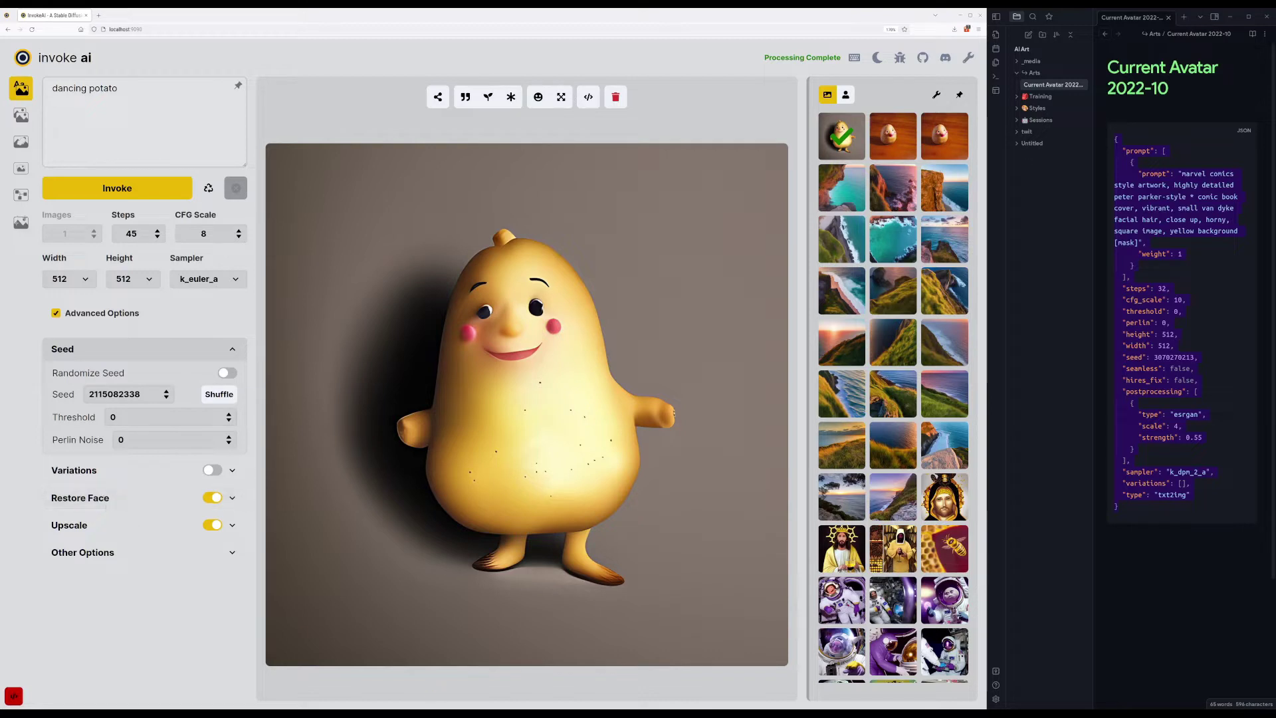
Upscale the gallery image of the crowned man holding a glass by 4x with strength 0.50.
left_click(841, 548)
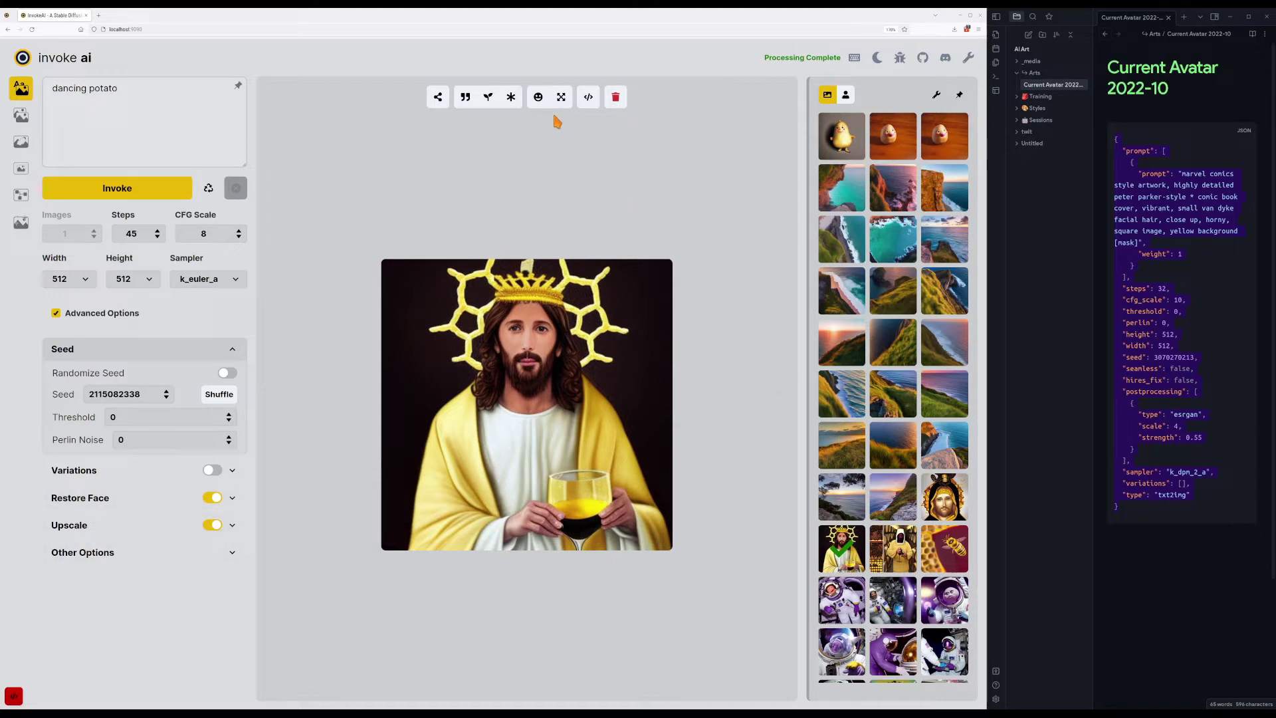
mouse_move(561, 97)
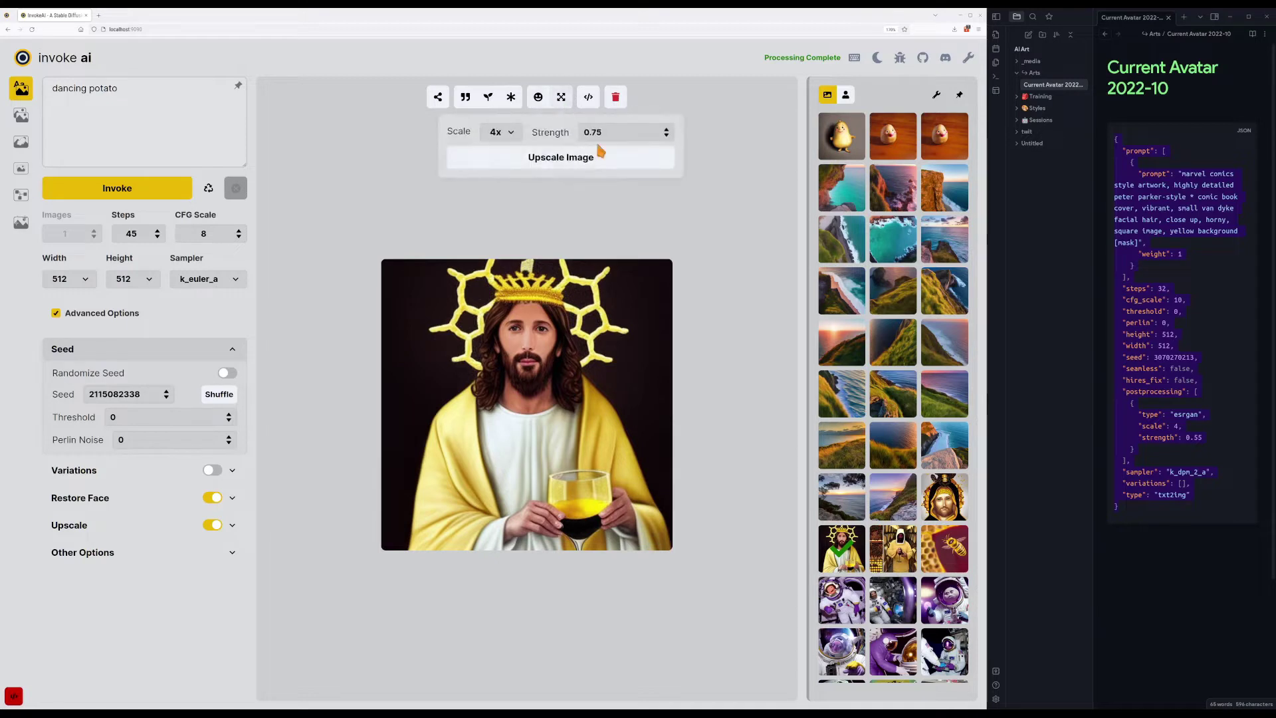
left_click(665, 136)
left_click(665, 137)
left_click(665, 137)
left_click(665, 137)
left_click(665, 136)
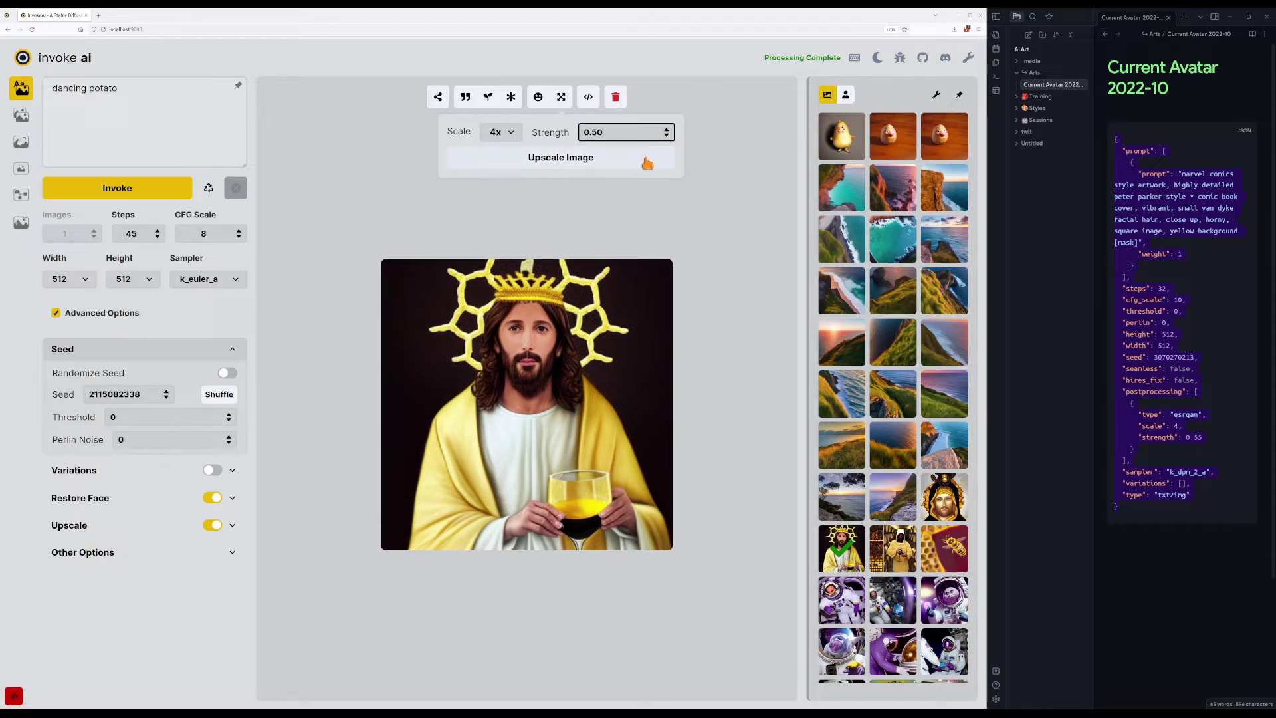
left_click(646, 163)
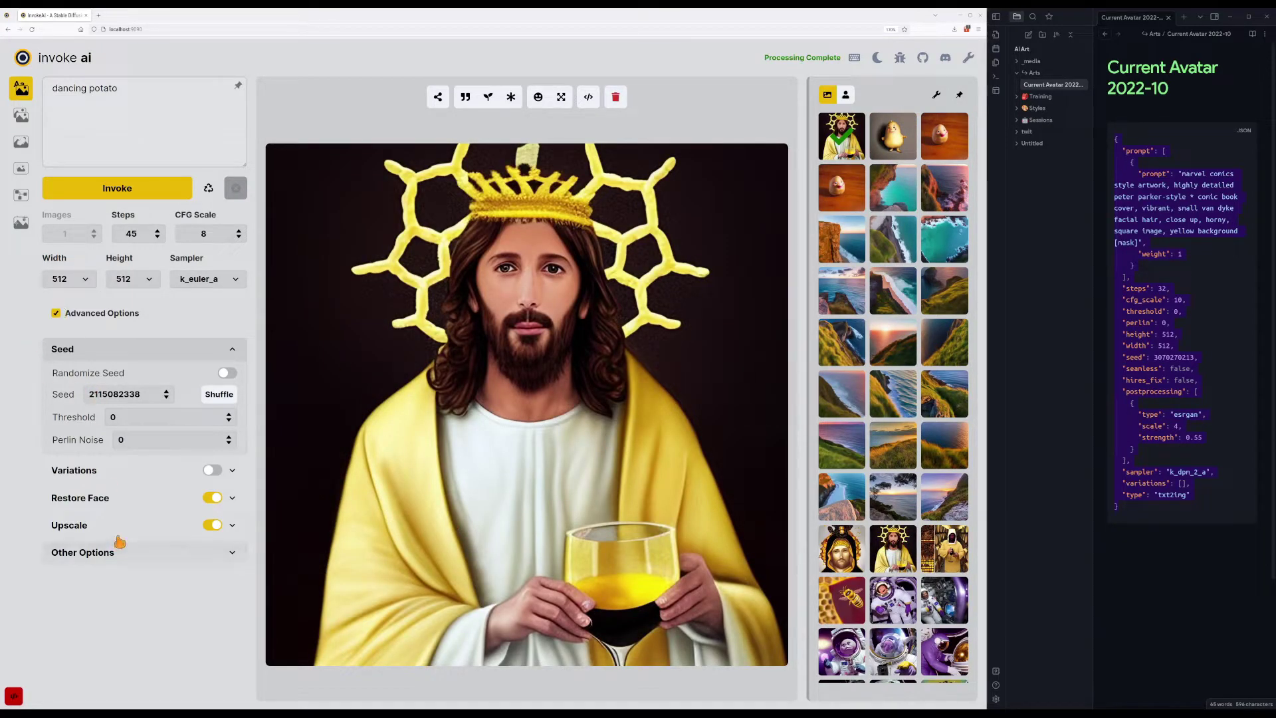
Restore the face in the upscaled image using codeformer, strength 0.8 and fidelity 0.5, and compare the result with the previous image.
left_click(138, 504)
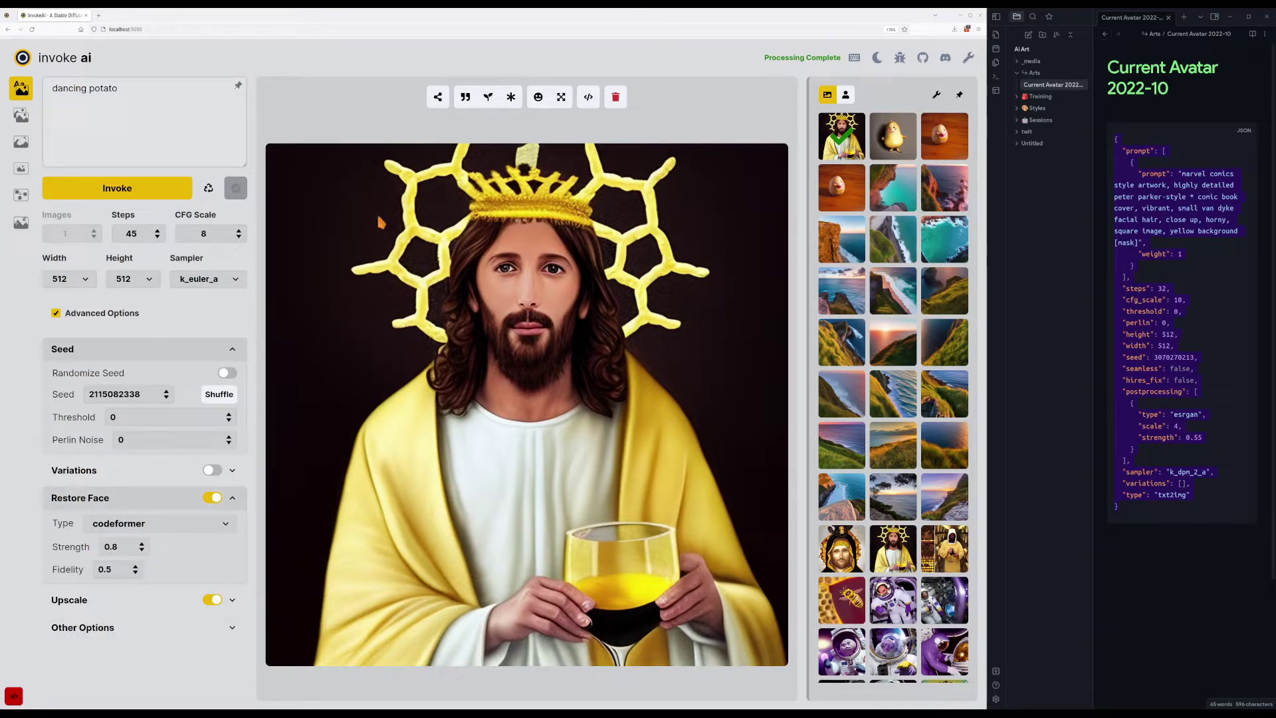
mouse_move(538, 97)
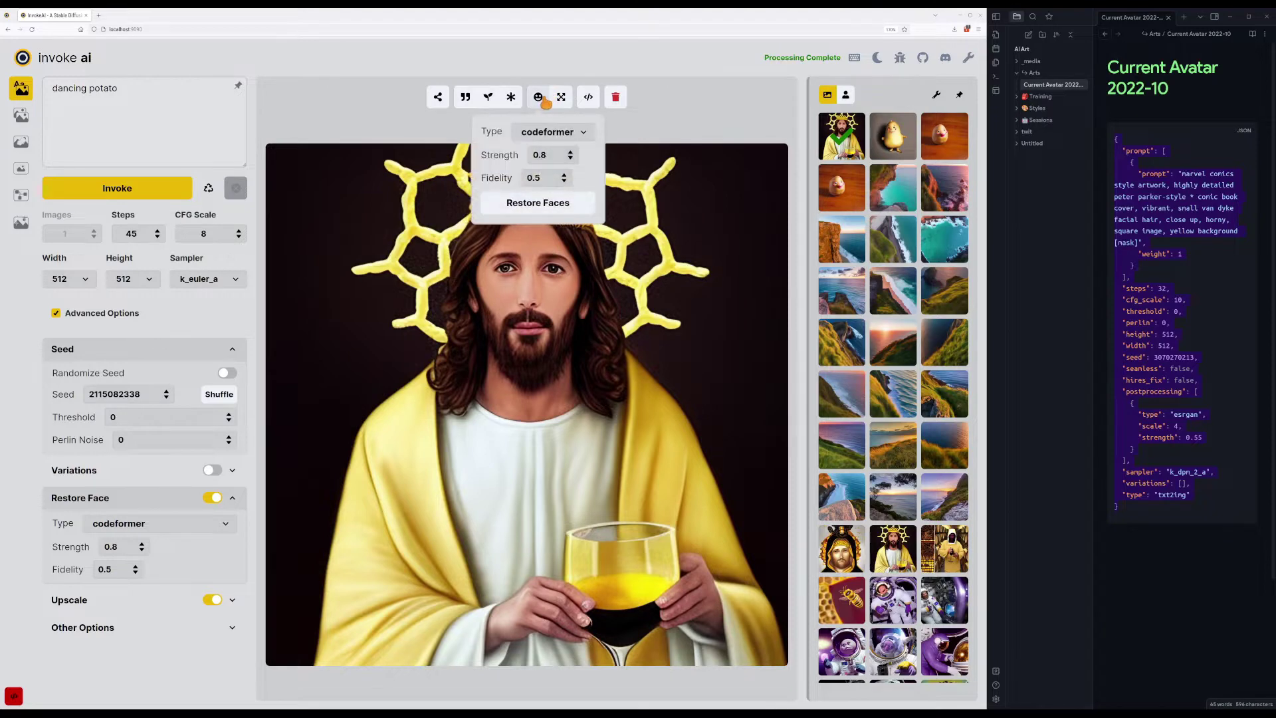
left_click(539, 203)
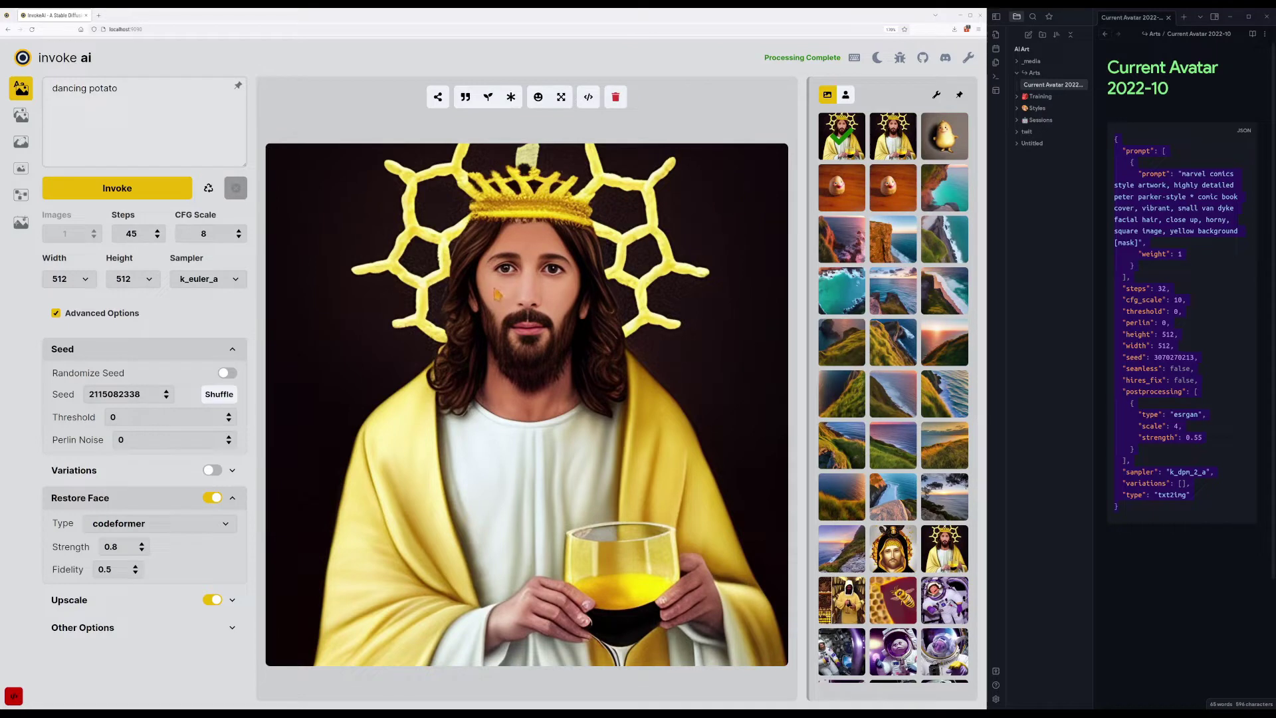
key("Right")
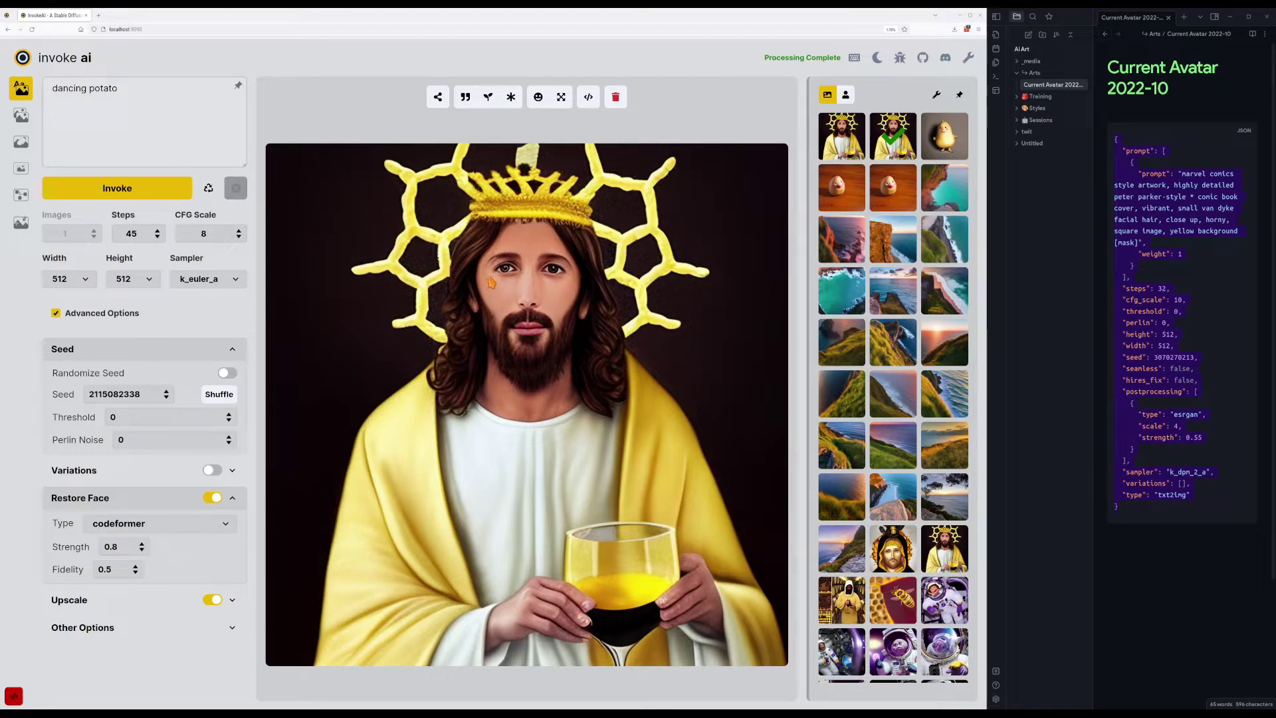
key("Left")
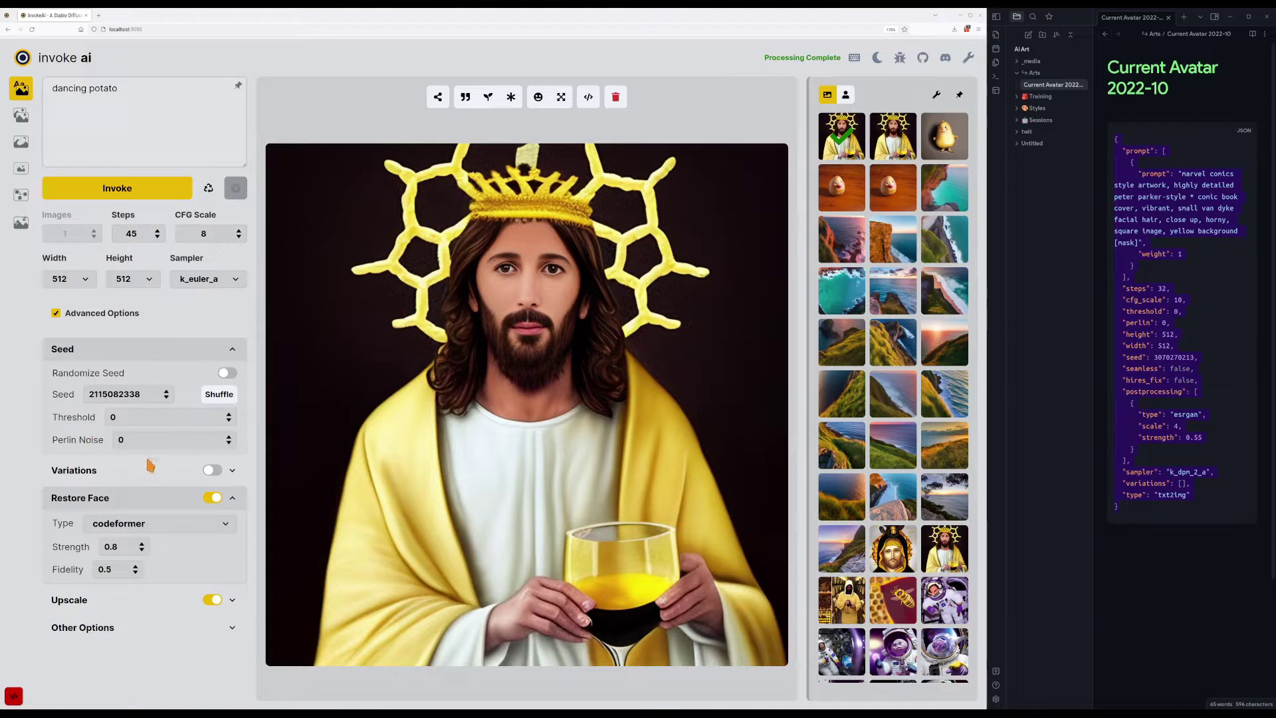
Turn off Restore Face and Upscale for new generations and expand the Other Options settings.
left_click(103, 498)
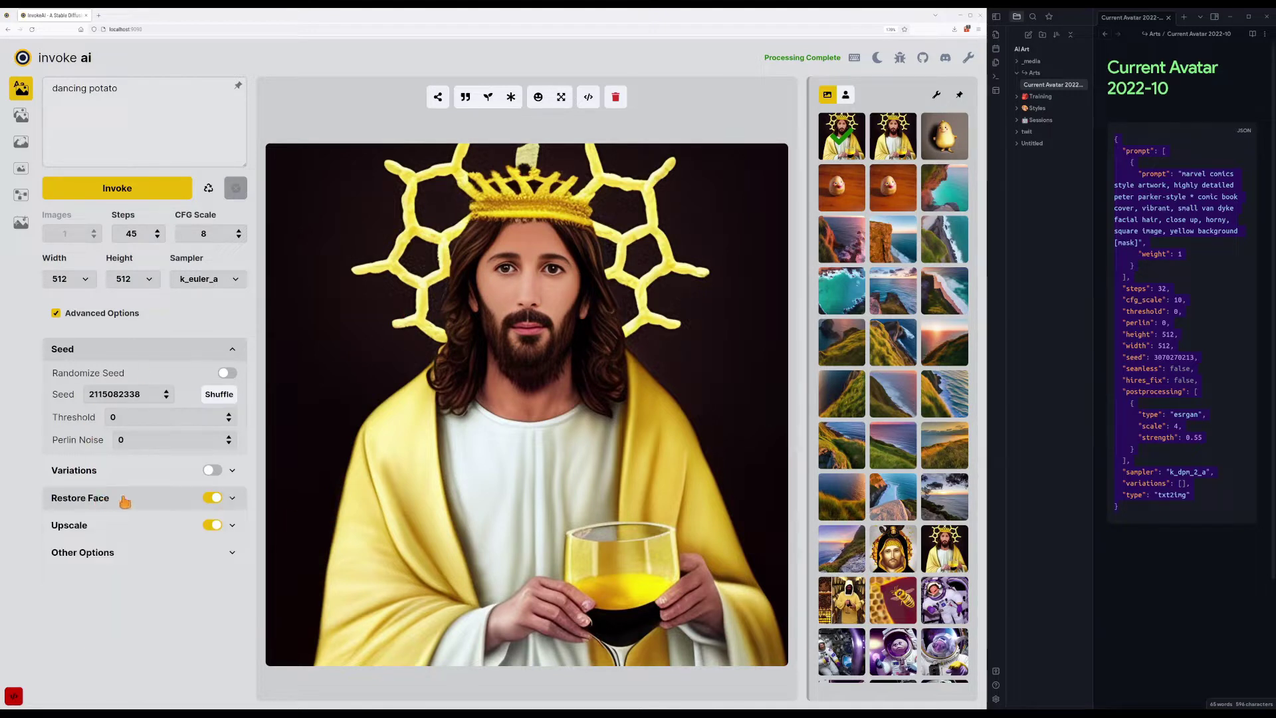
left_click(212, 500)
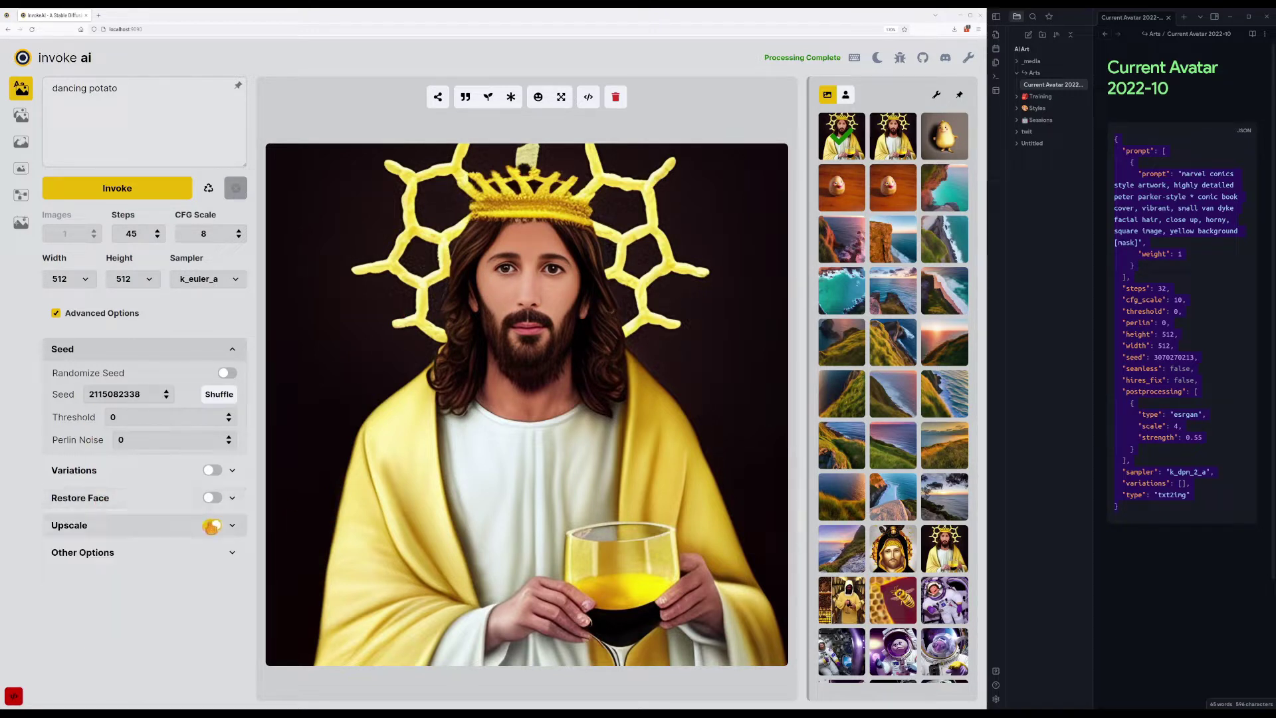
left_click(211, 525)
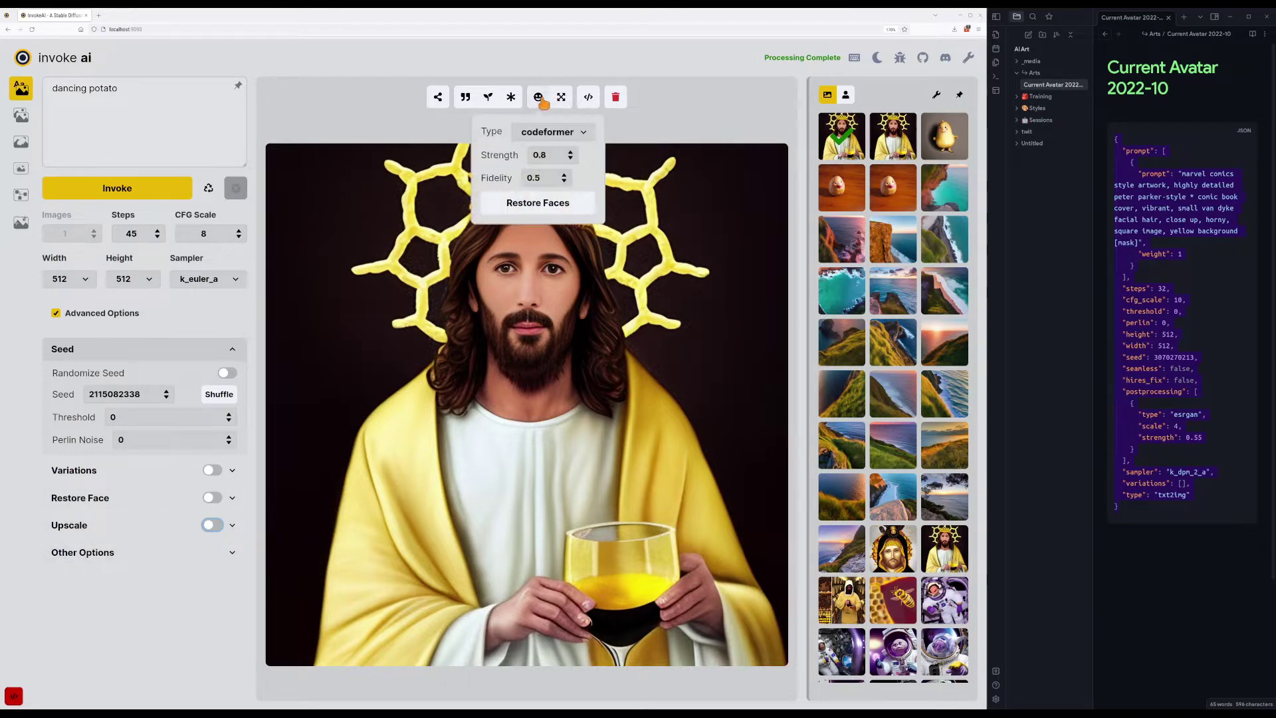
mouse_move(538, 98)
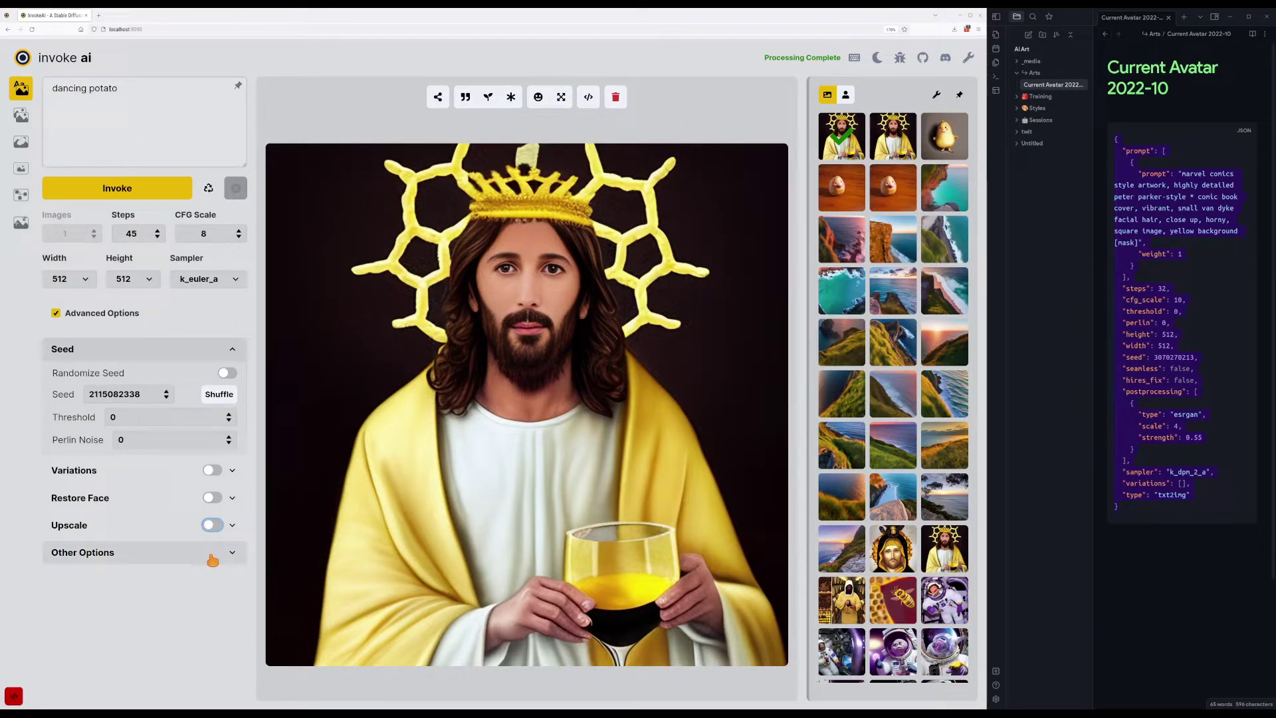
left_click(214, 558)
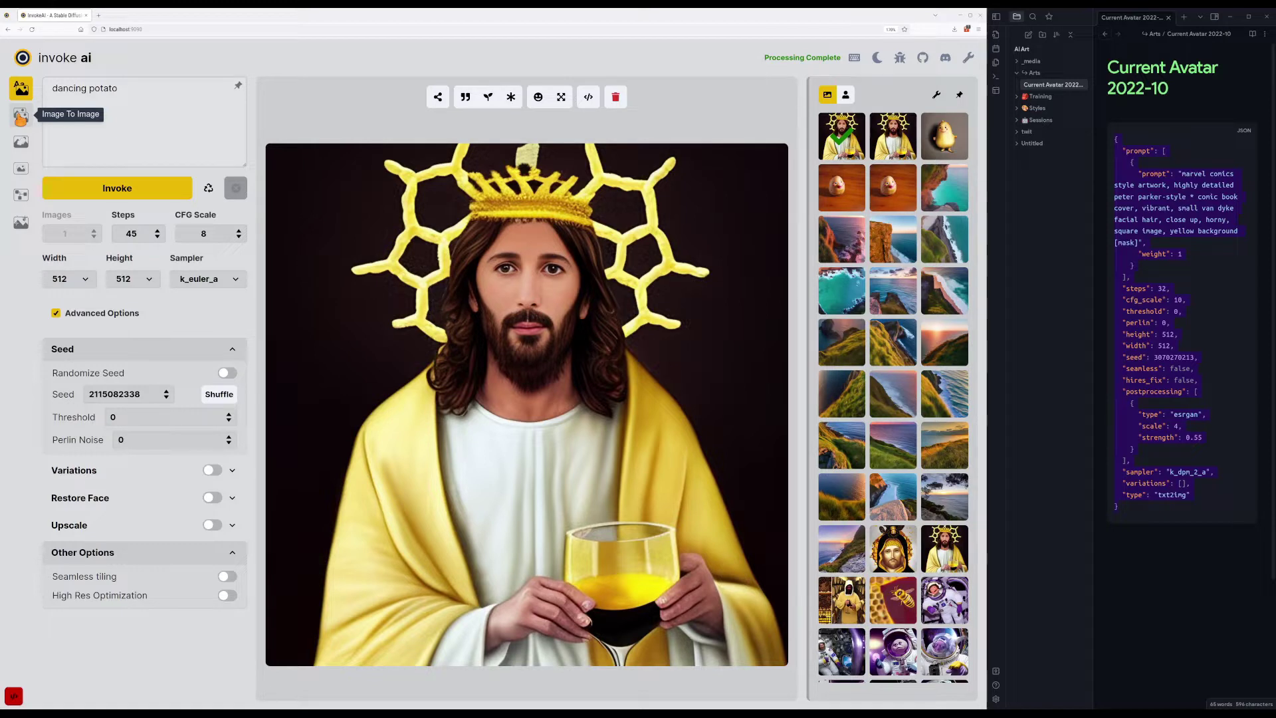
Clear the dancing potato prompt and send the face-restored image to Inpainting.
triple_click(150, 93)
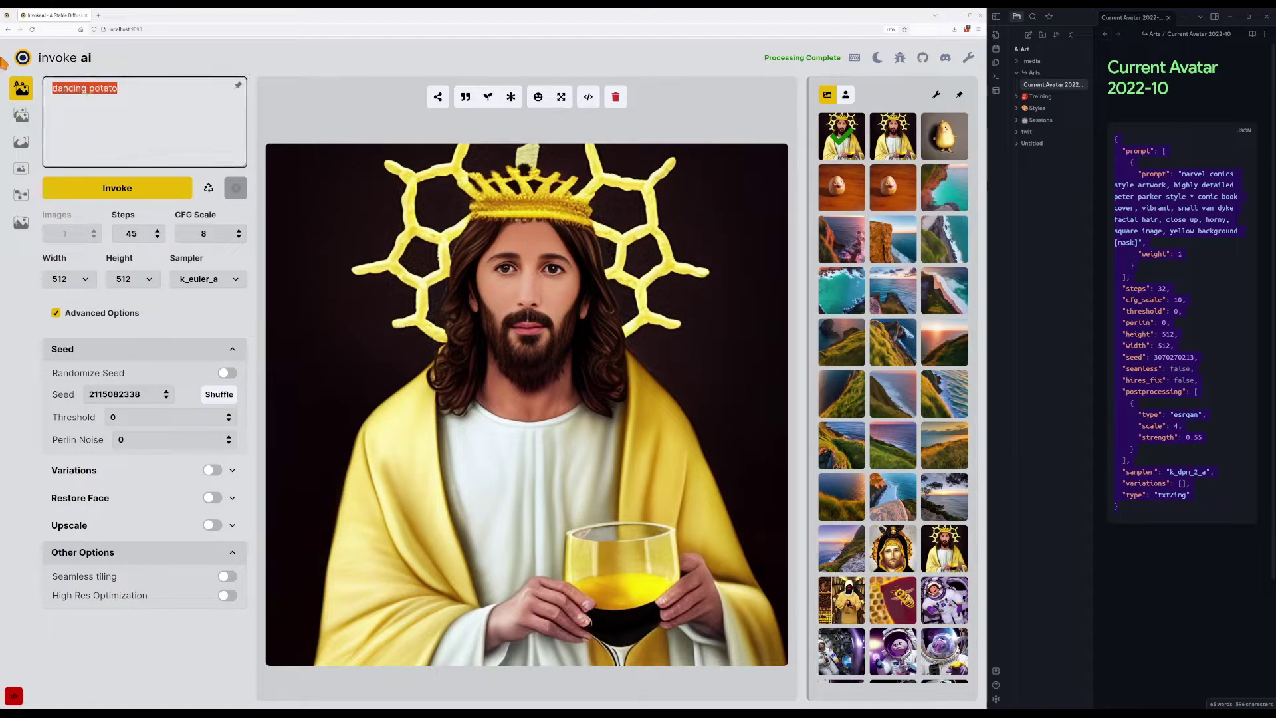
key("BackSpace")
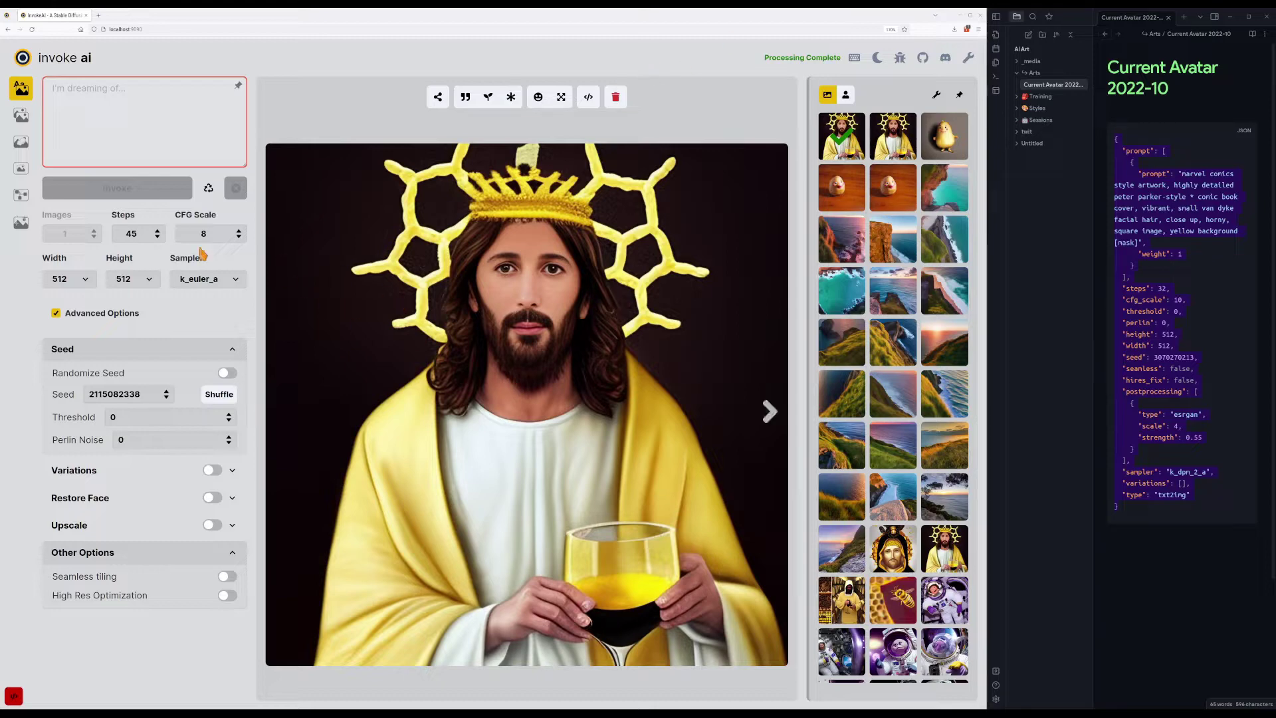
left_click(20, 141)
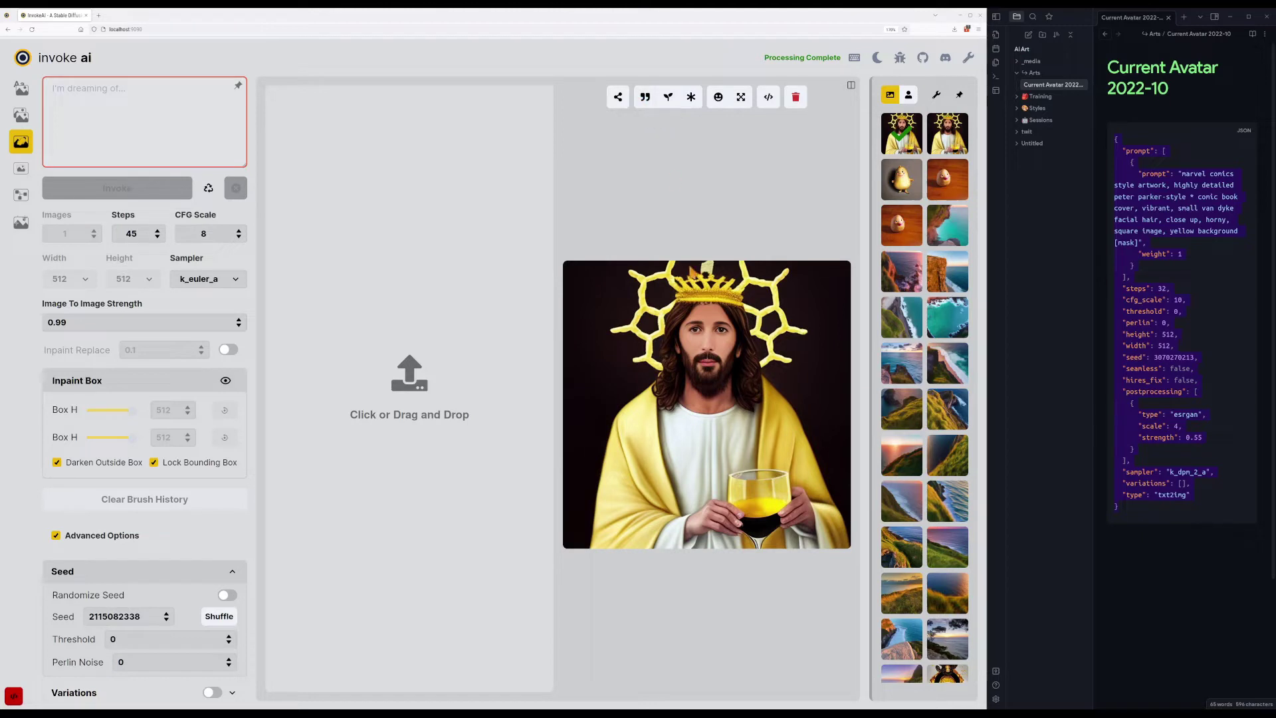
mouse_move(620, 97)
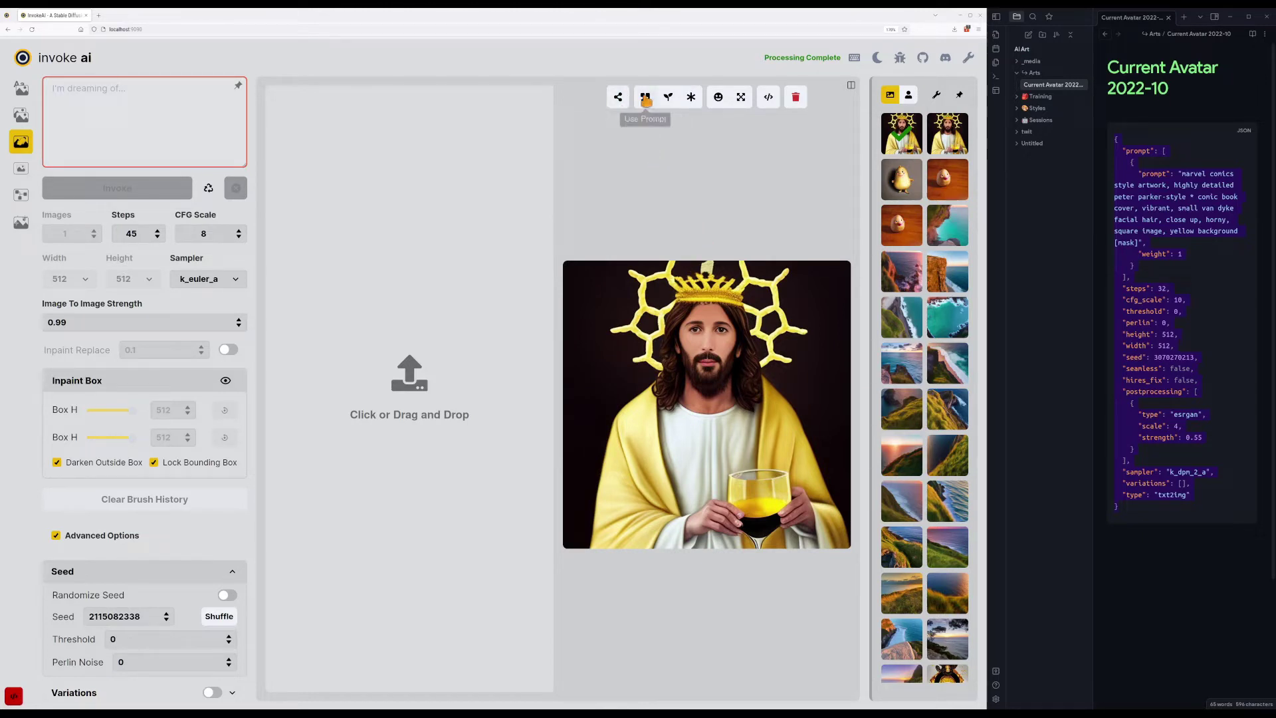
left_click(618, 154)
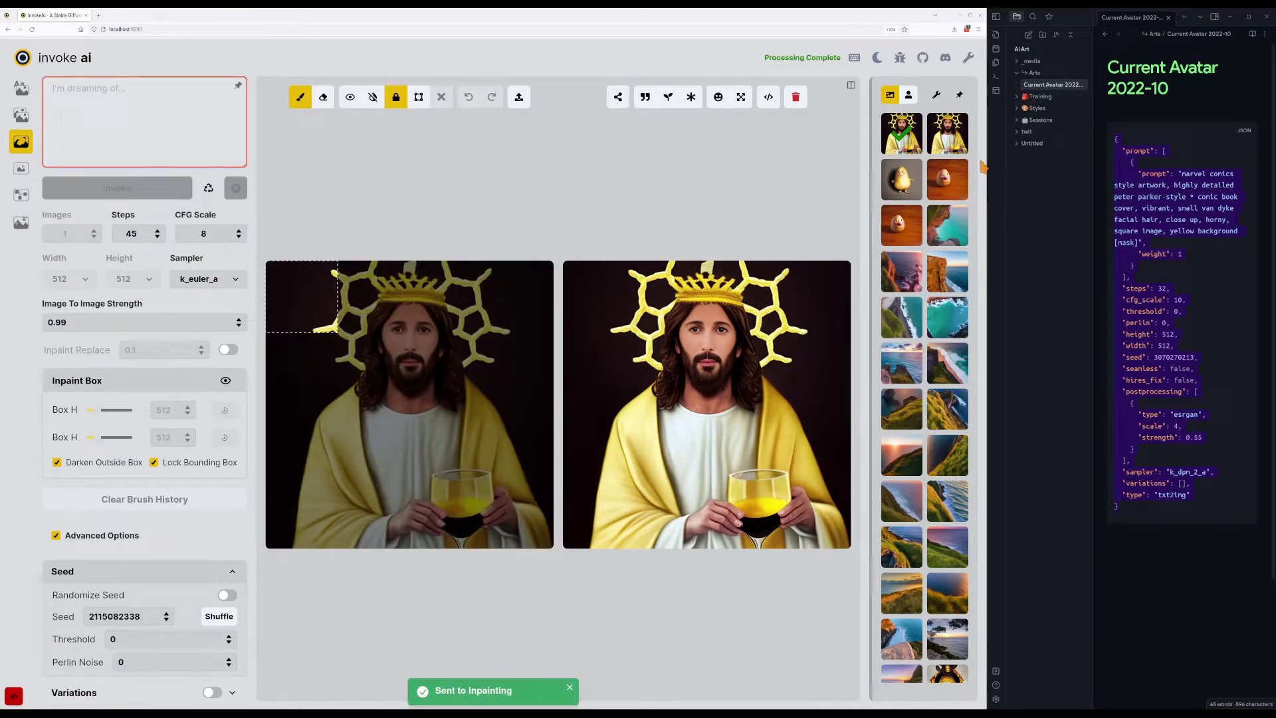
Widen the browser window, unlock the 512 x 512 inpaint bounding box and move it over the figure's white robe at the chest.
left_click_drag(988, 133, 1106, 132)
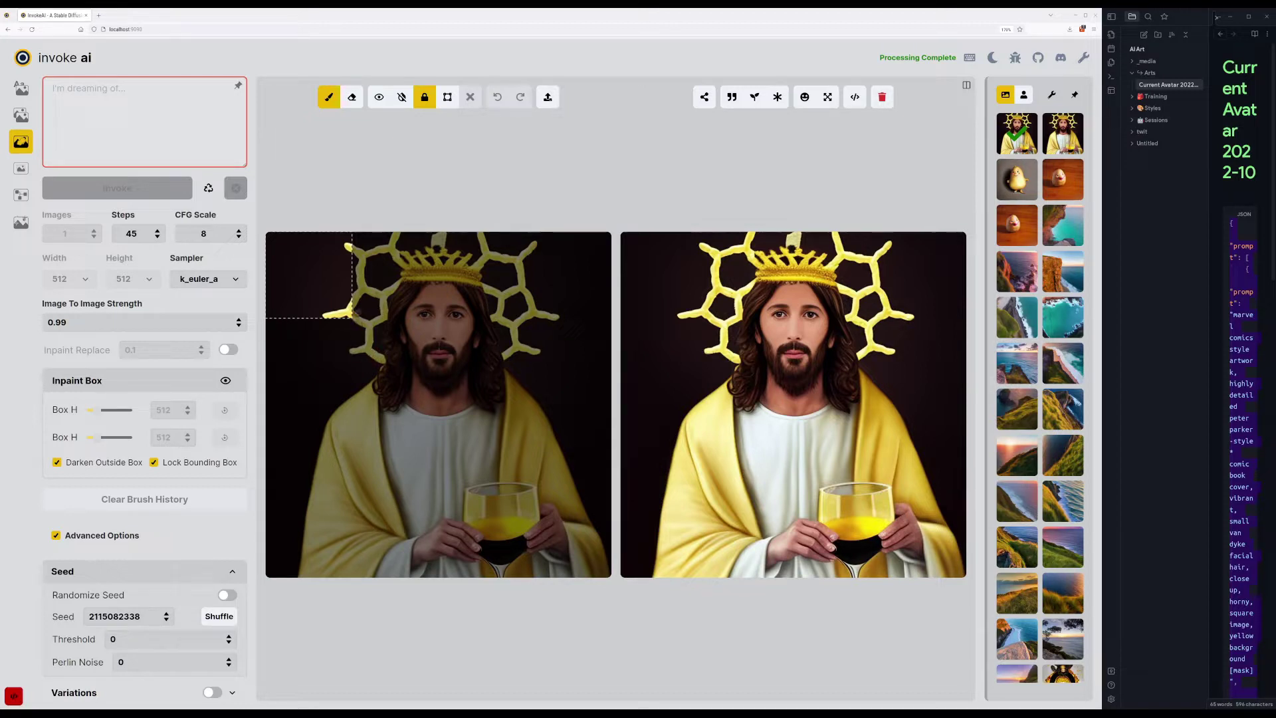
left_click(166, 462)
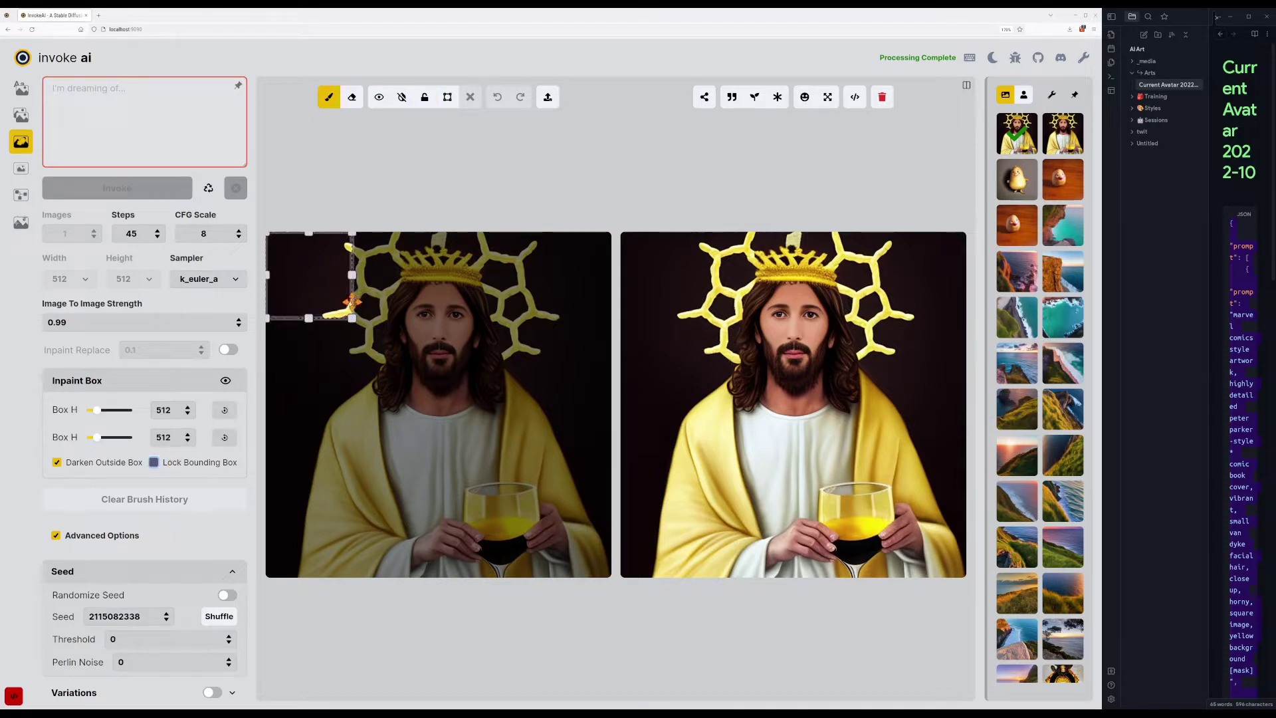
left_click_drag(350, 302, 490, 485)
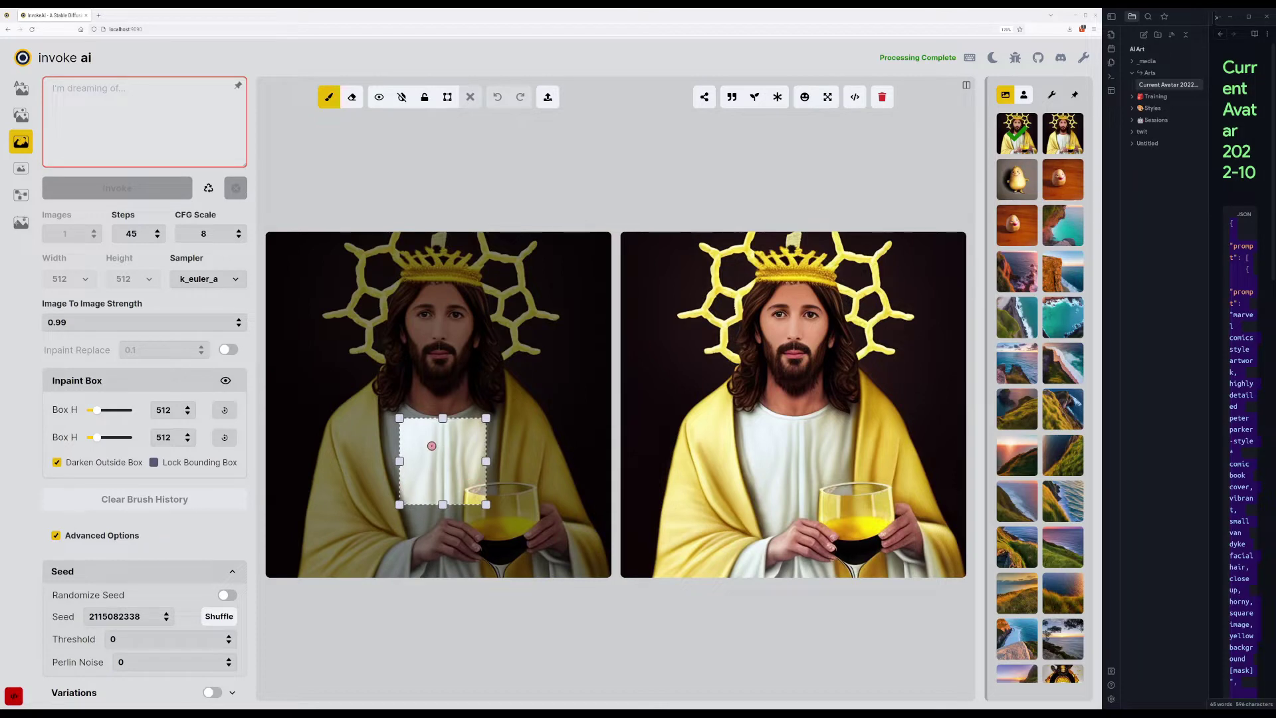
Paint a T-shirt-shaped mask on the white robe inside the bounding box and enter the prompt "rock band t-shirt".
mouse_move(416, 434)
left_mouse_down()
mouse_move(469, 431)
mouse_move(406, 439)
mouse_move(479, 438)
mouse_move(423, 437)
left_mouse_up()
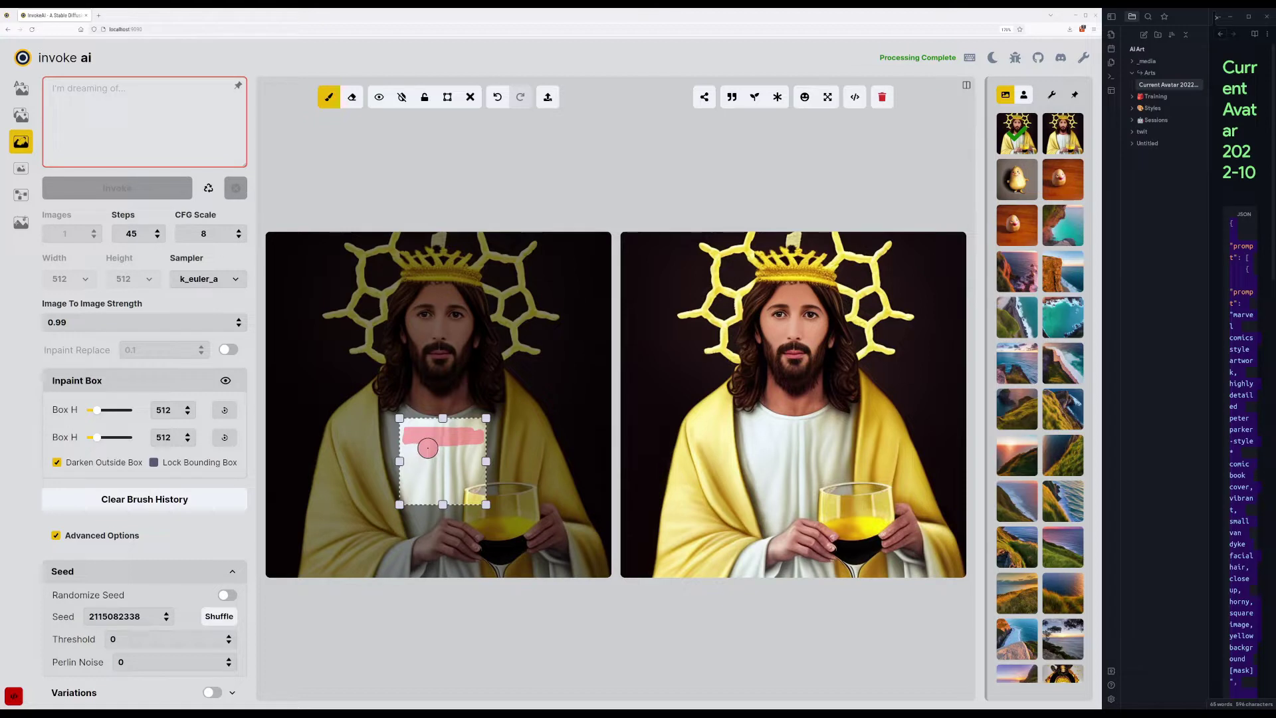
mouse_move(421, 447)
left_mouse_down()
mouse_move(428, 481)
mouse_move(450, 485)
mouse_move(469, 448)
mouse_move(440, 458)
mouse_move(448, 475)
mouse_move(477, 433)
mouse_move(450, 442)
left_mouse_up()
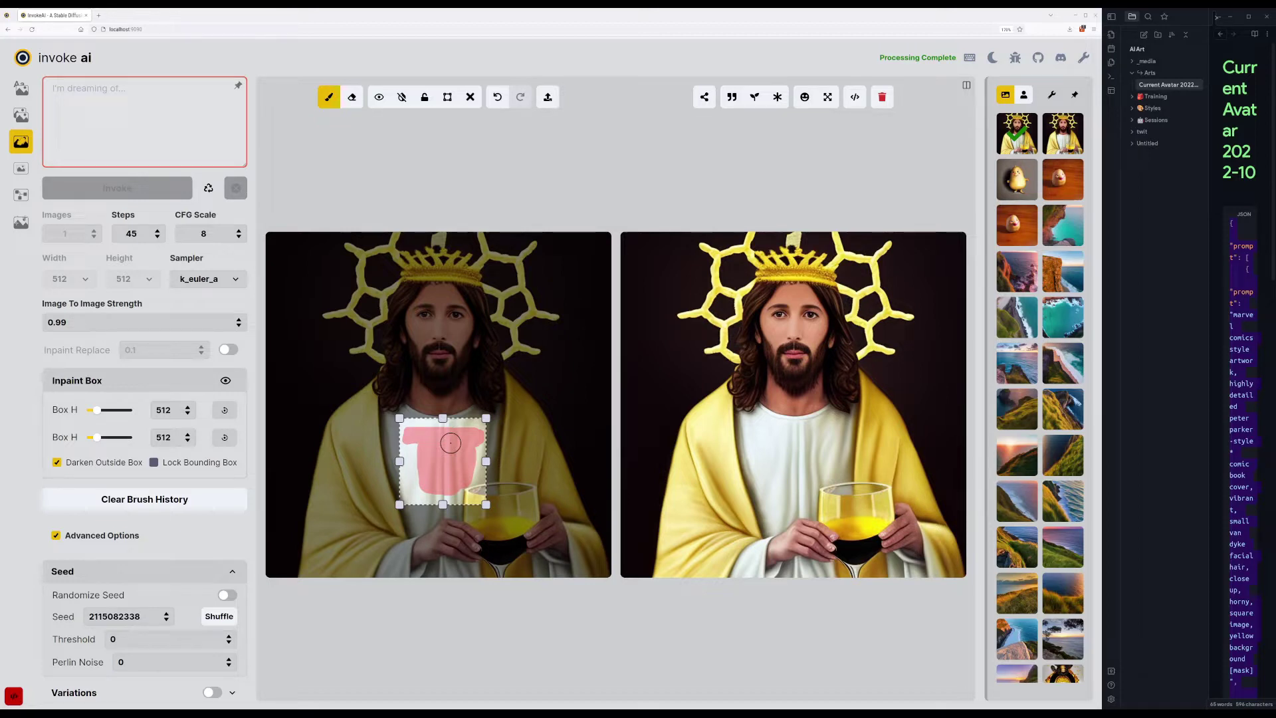
left_click(155, 144)
type("rock band t-shirt")
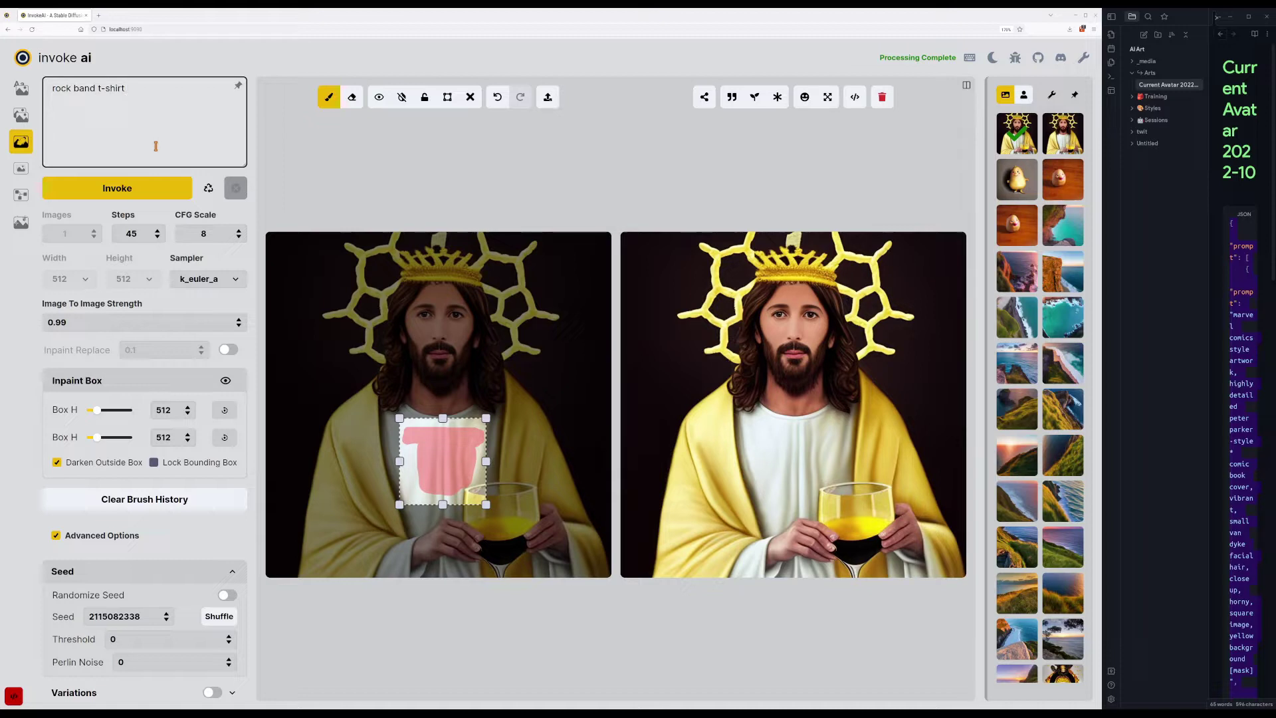
Set the CFG scale to 7 and the steps to 36, turn on Randomize Seed, and generate the "rock band t-shirt" inpainting.
left_click(193, 233)
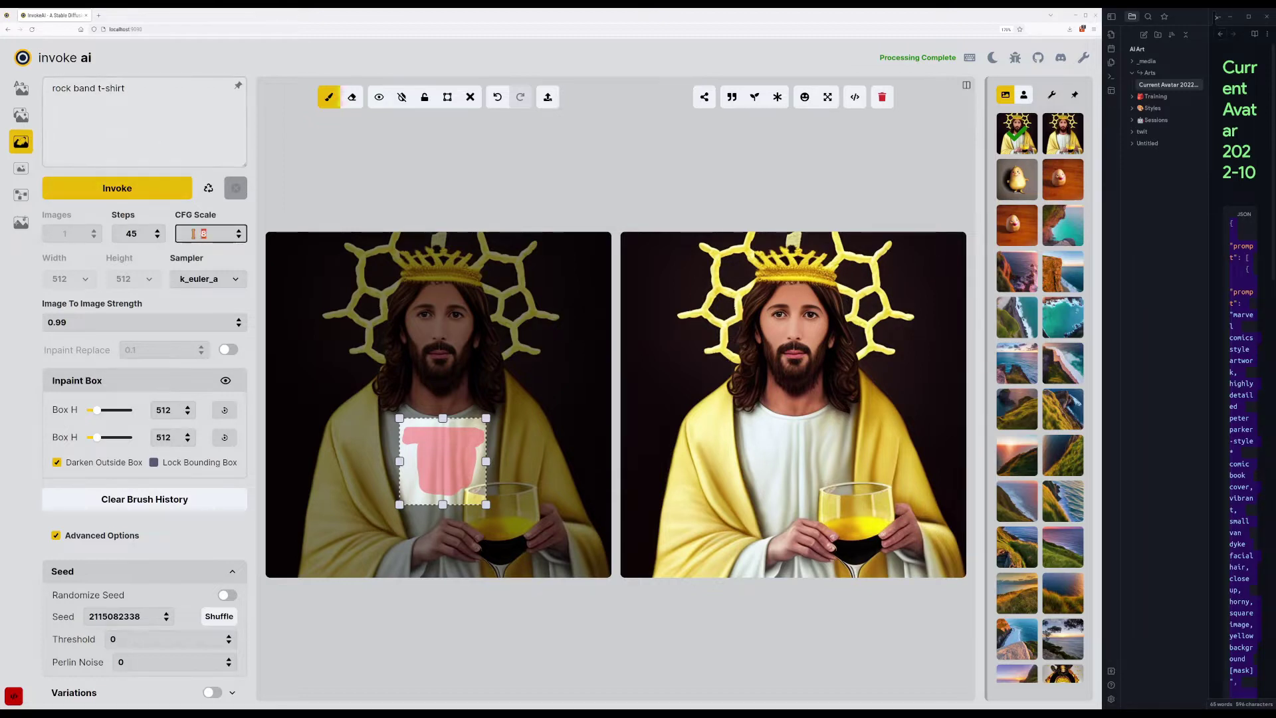
type("7")
key("shift+Tab")
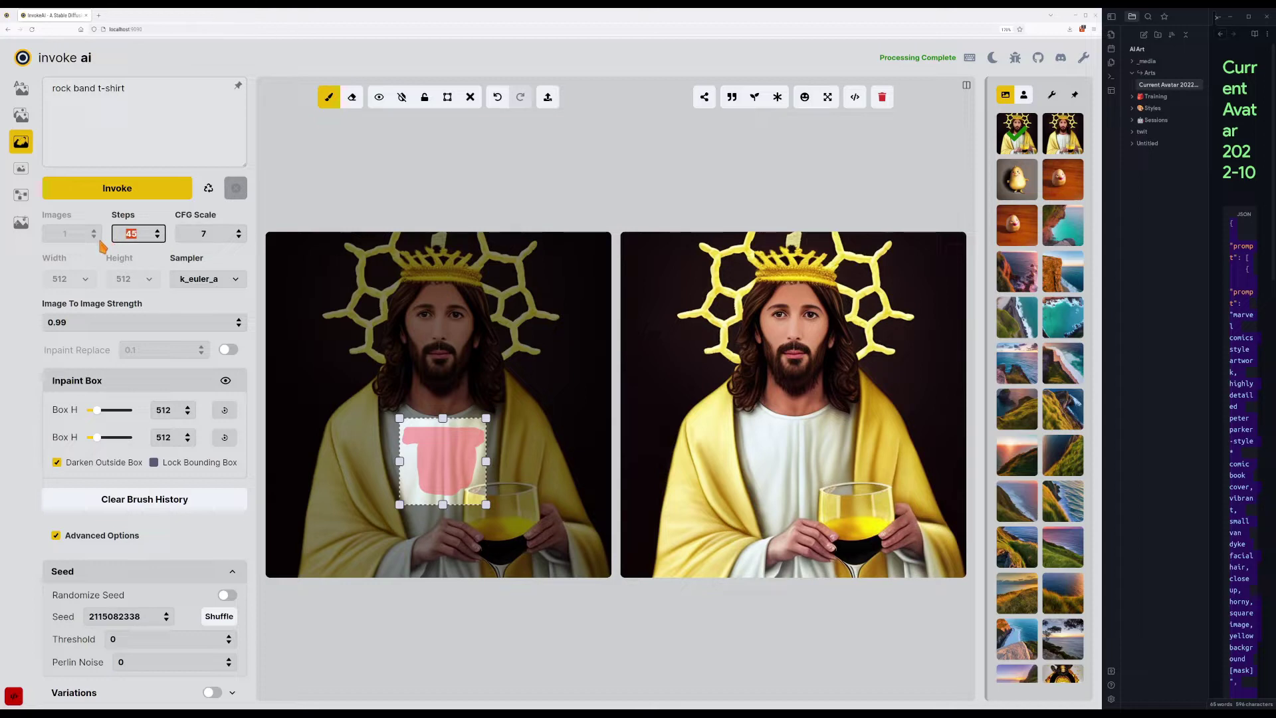
type("36")
left_click(103, 321)
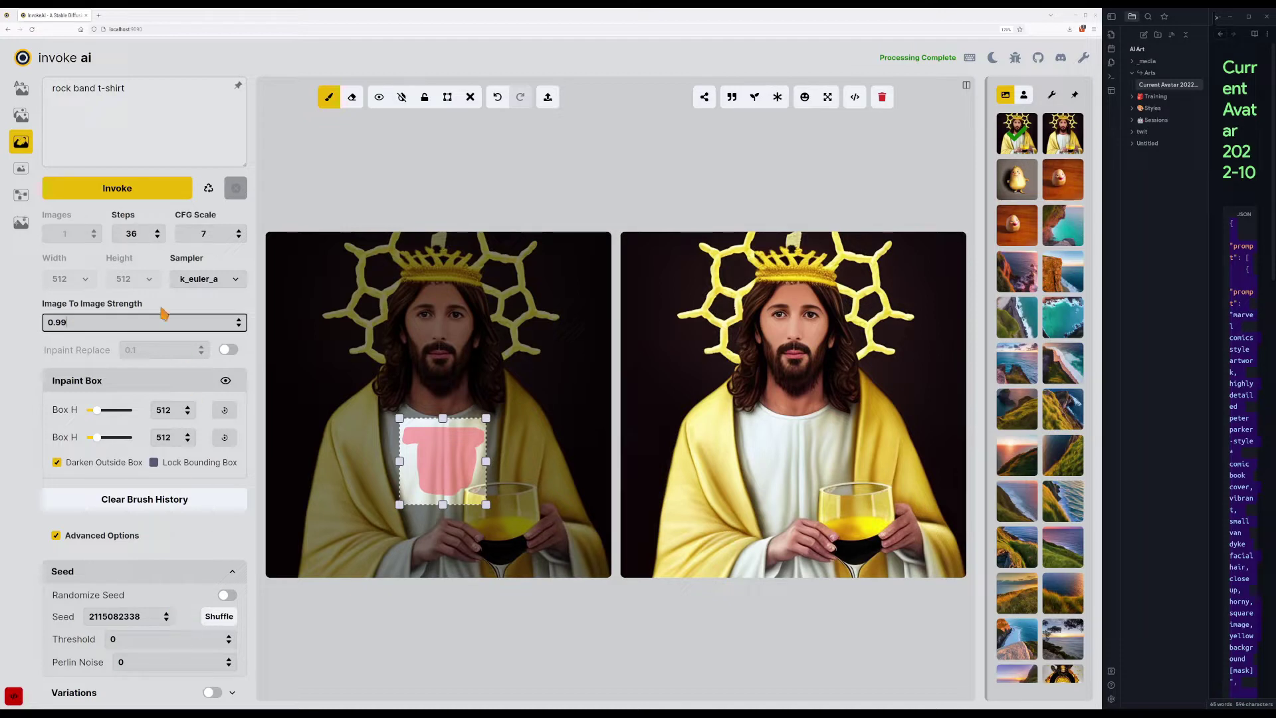
left_click(226, 595)
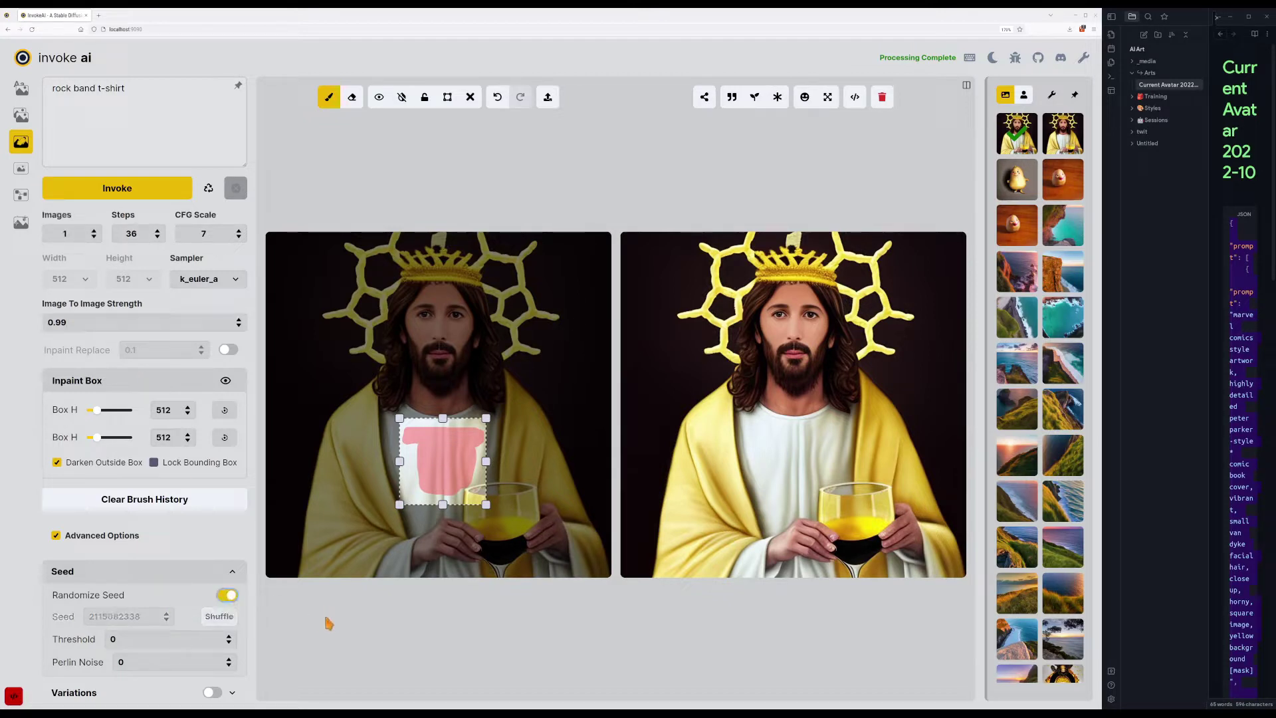
left_click(154, 193)
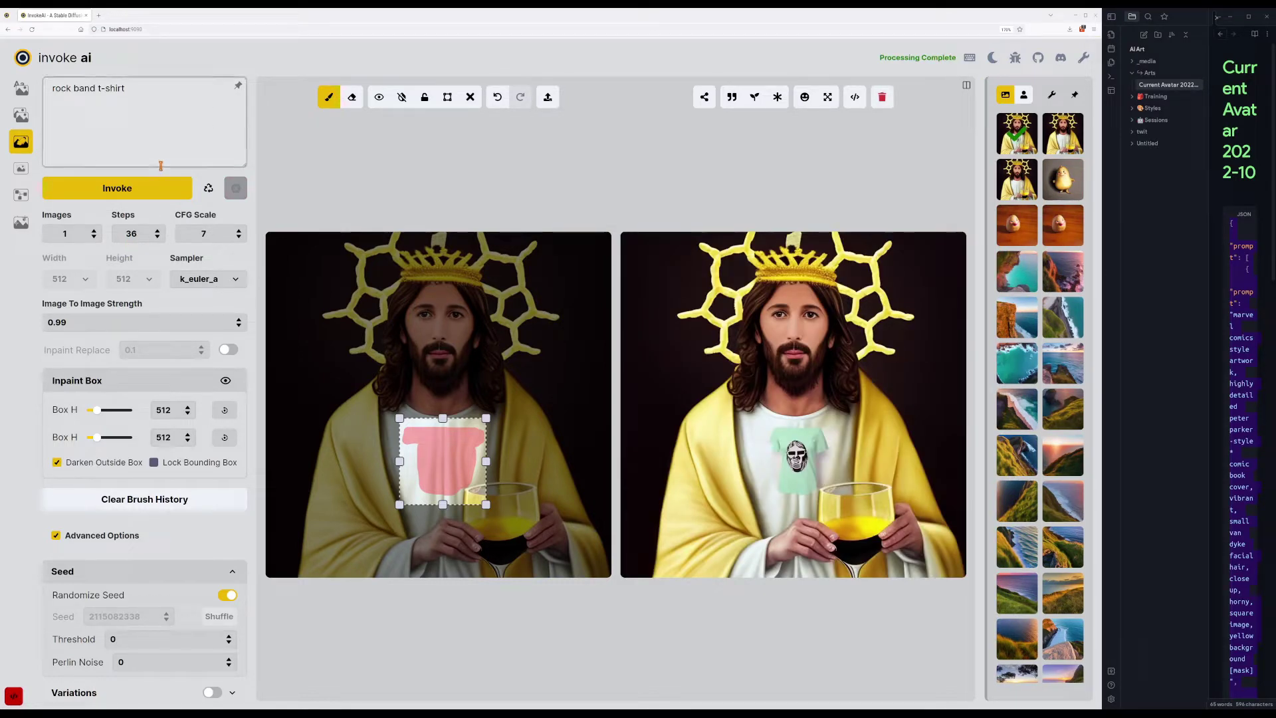
Change the prompt to "rock band logo" and generate several variations in the same T-shirt-shaped mask.
left_click(150, 150)
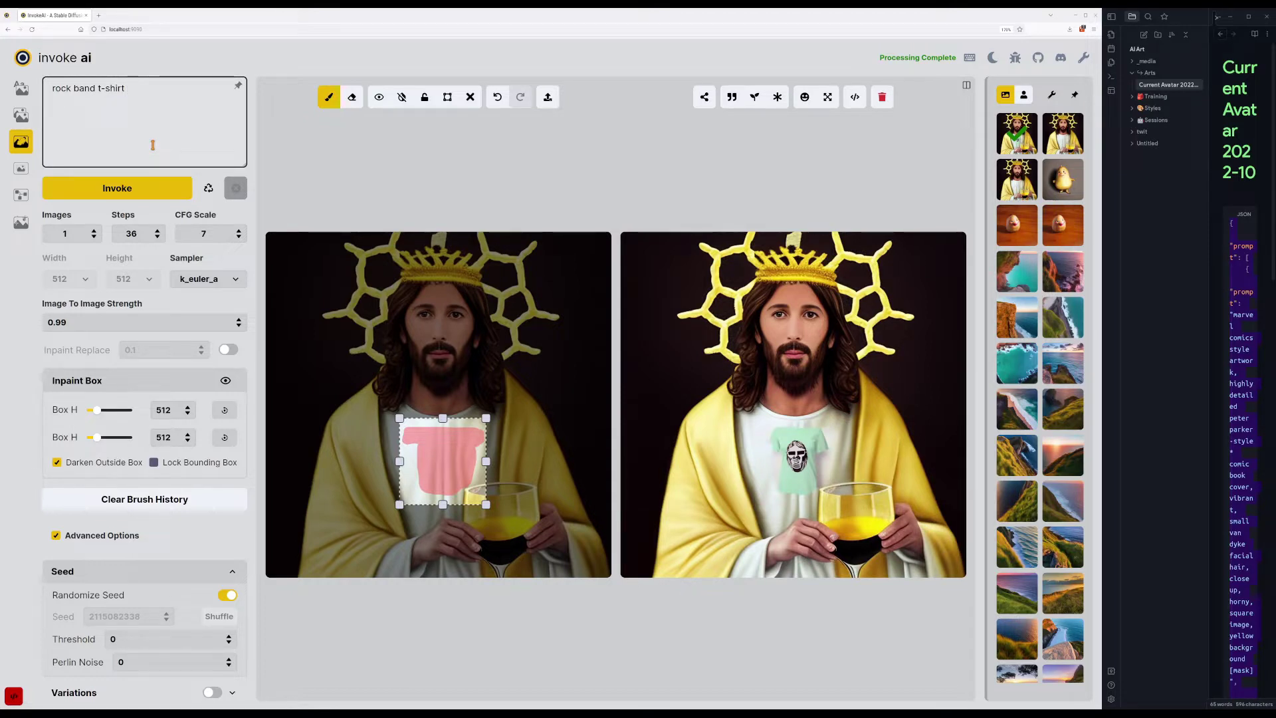
key("ctrl+shift+Left")
type("logo")
key("ctrl+Return")
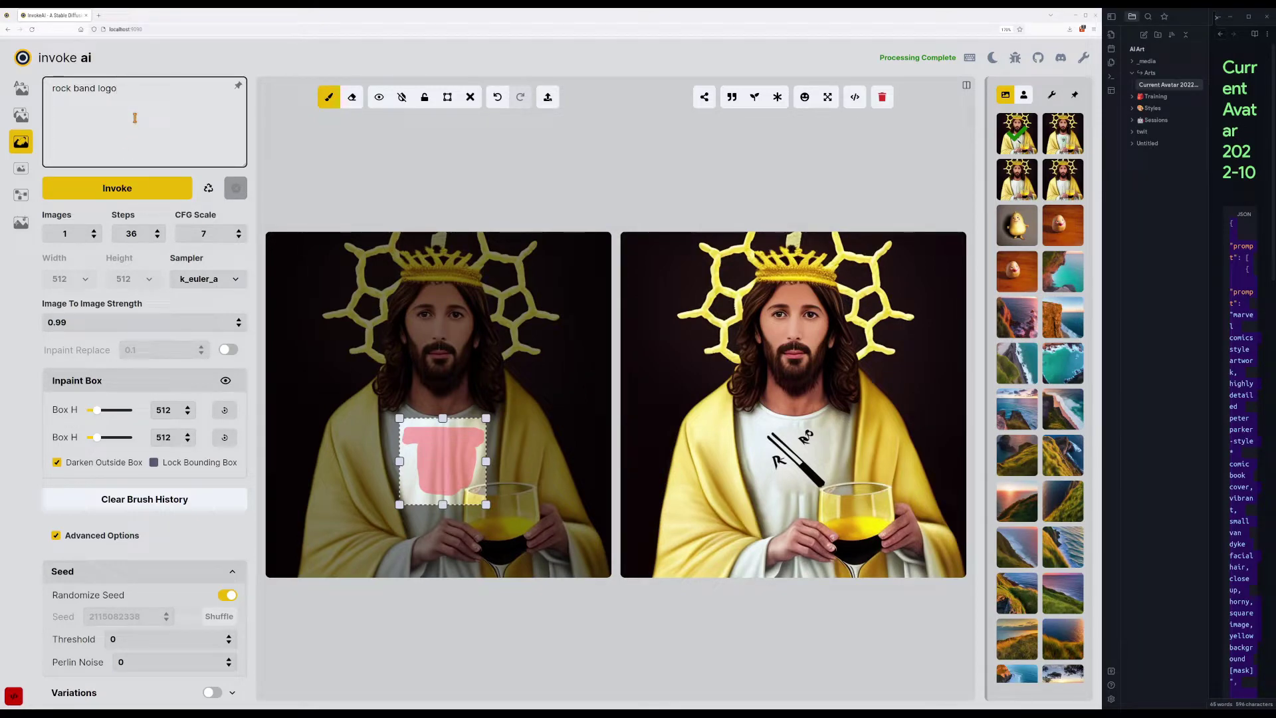
left_click(129, 181)
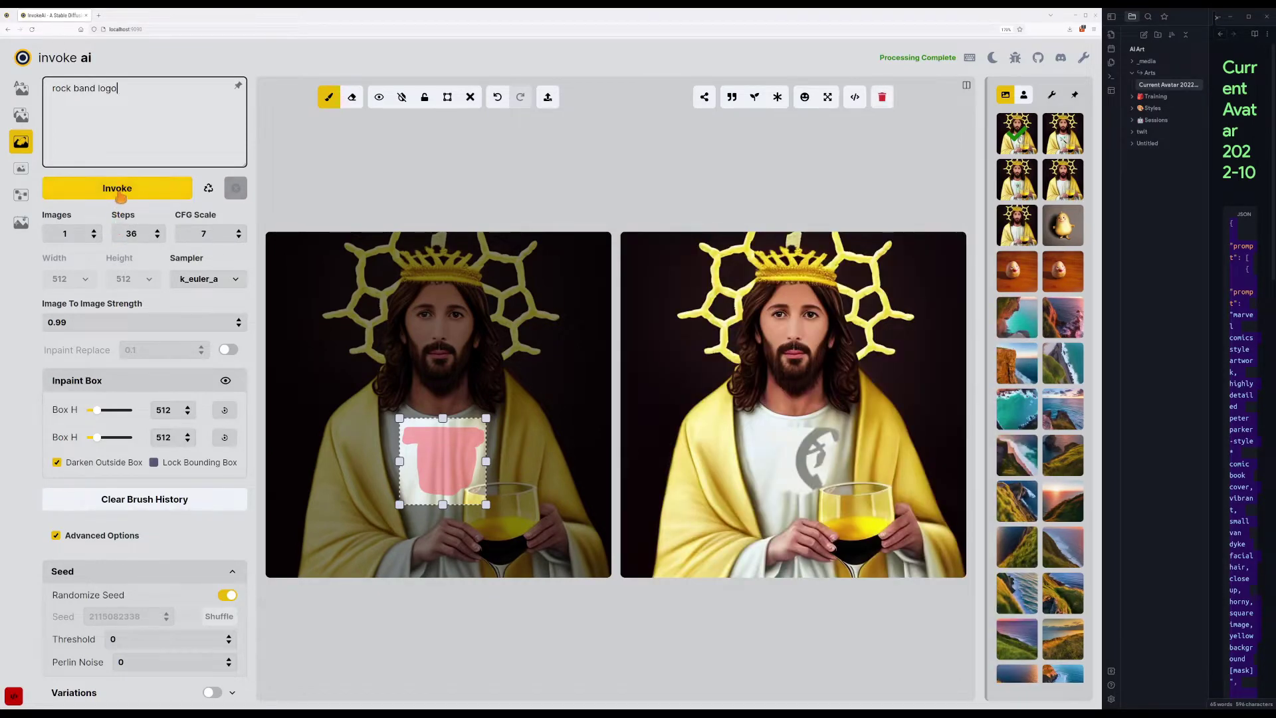
left_click(121, 191)
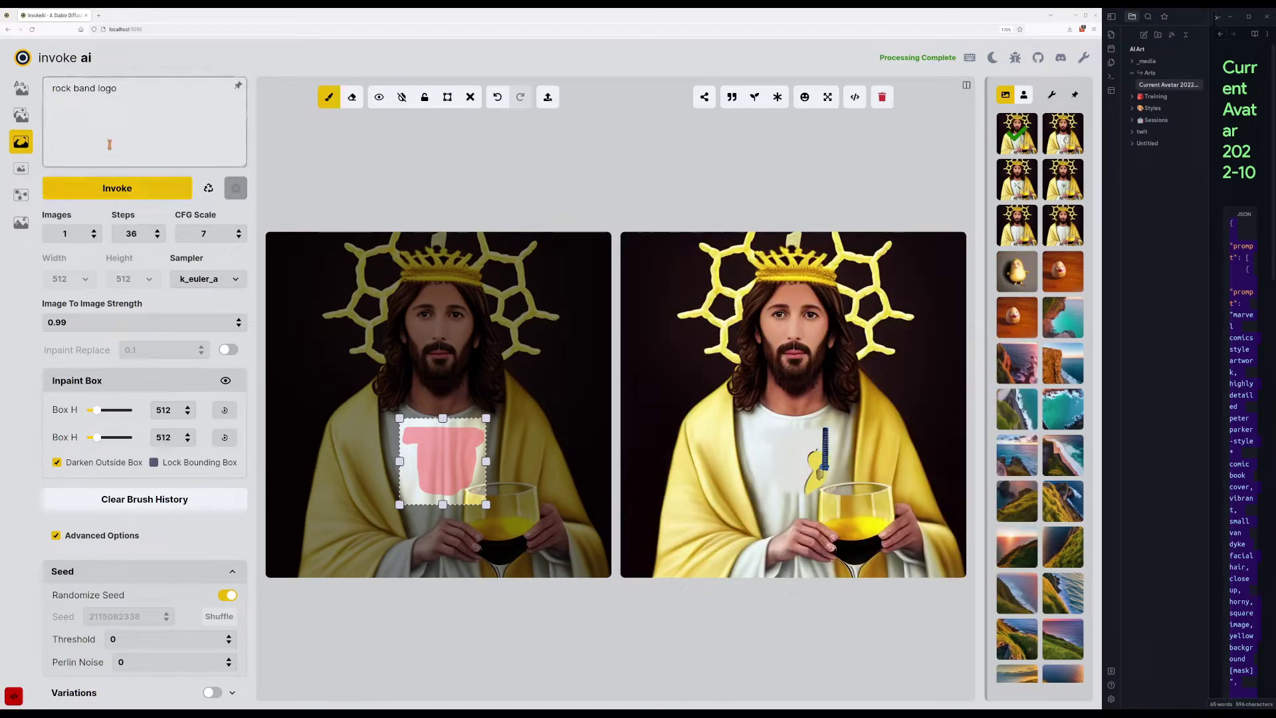
left_click(123, 190)
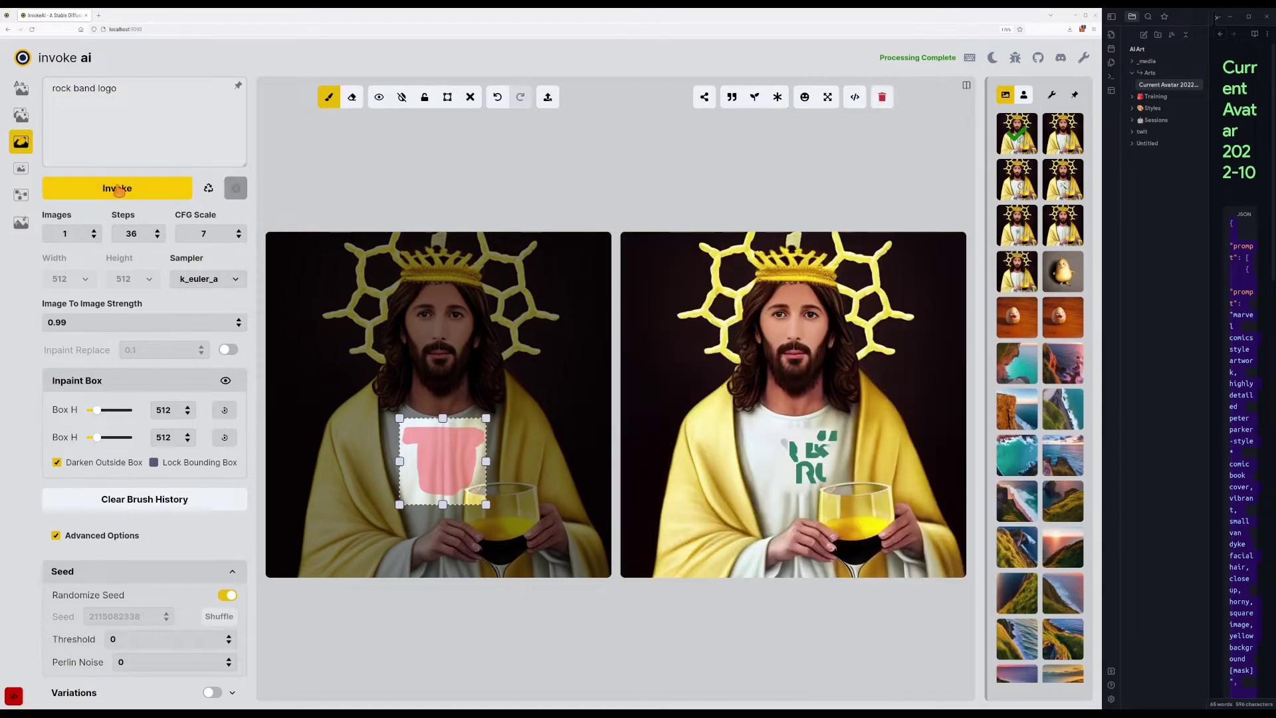
Replace the prompt with "dancing potato" and generate the inpainting in the T-shirt-shaped mask.
left_click(130, 141)
key("ctrl+a")
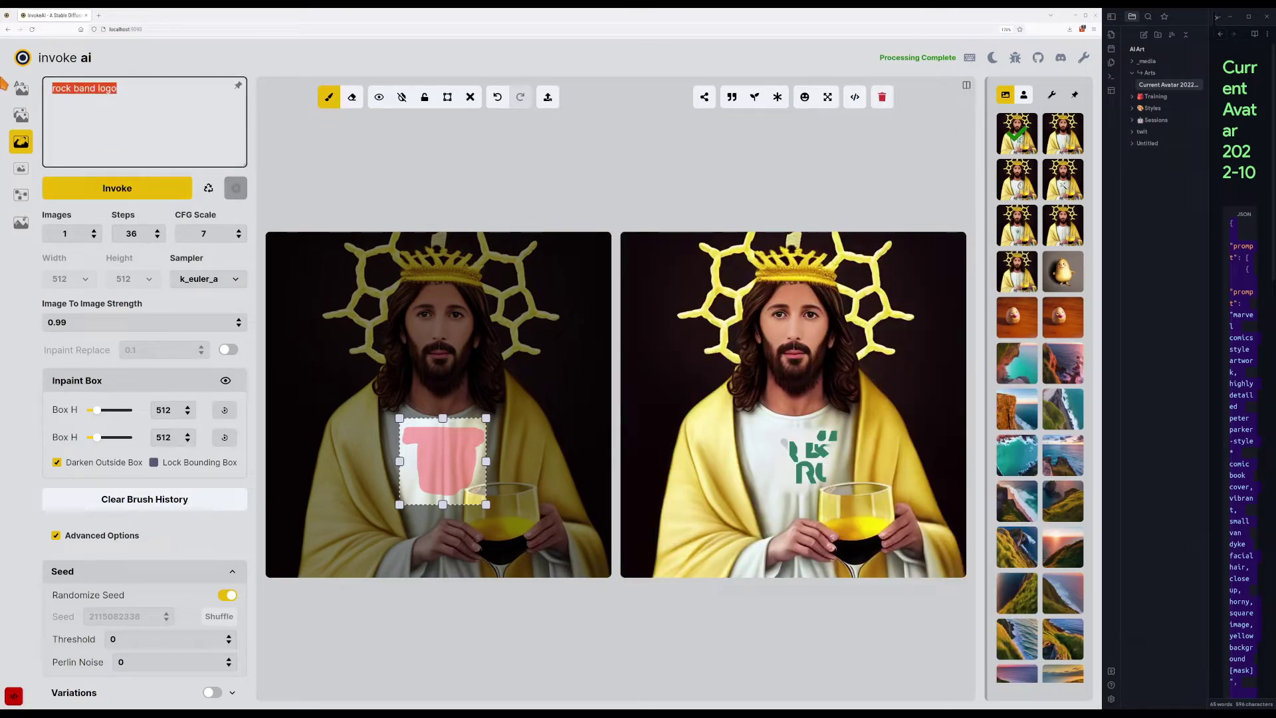
type("potatki")
key("BackSpace")
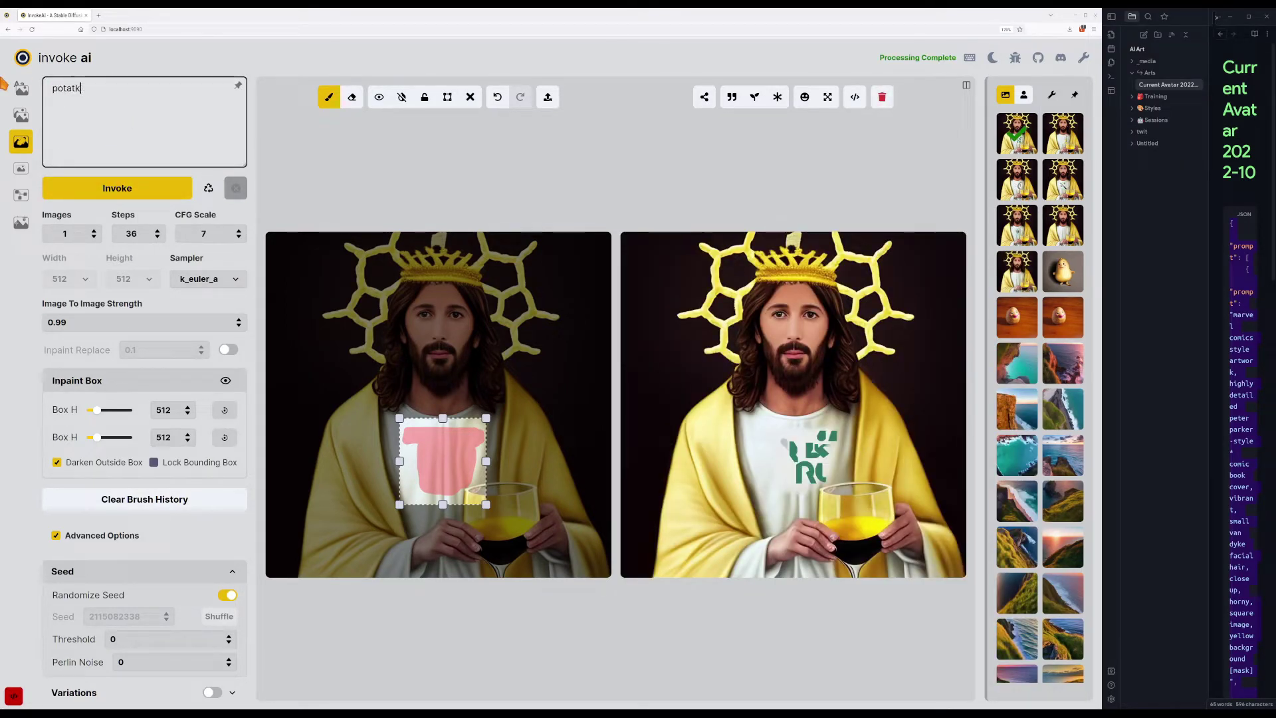
type("ancing")
key("ctrl+Return")
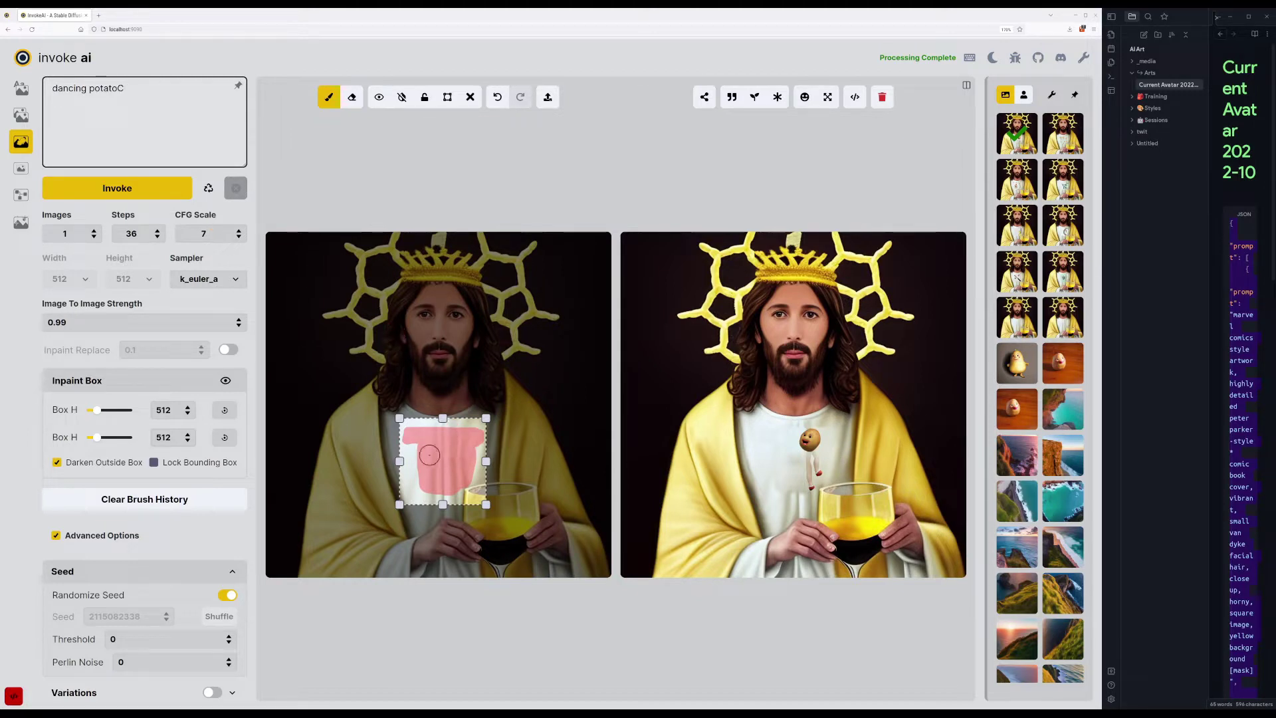
Clear the mask, send the dancing potato result to Inpainting, and move the bounding box over the potato on the white robe.
key("shift+c")
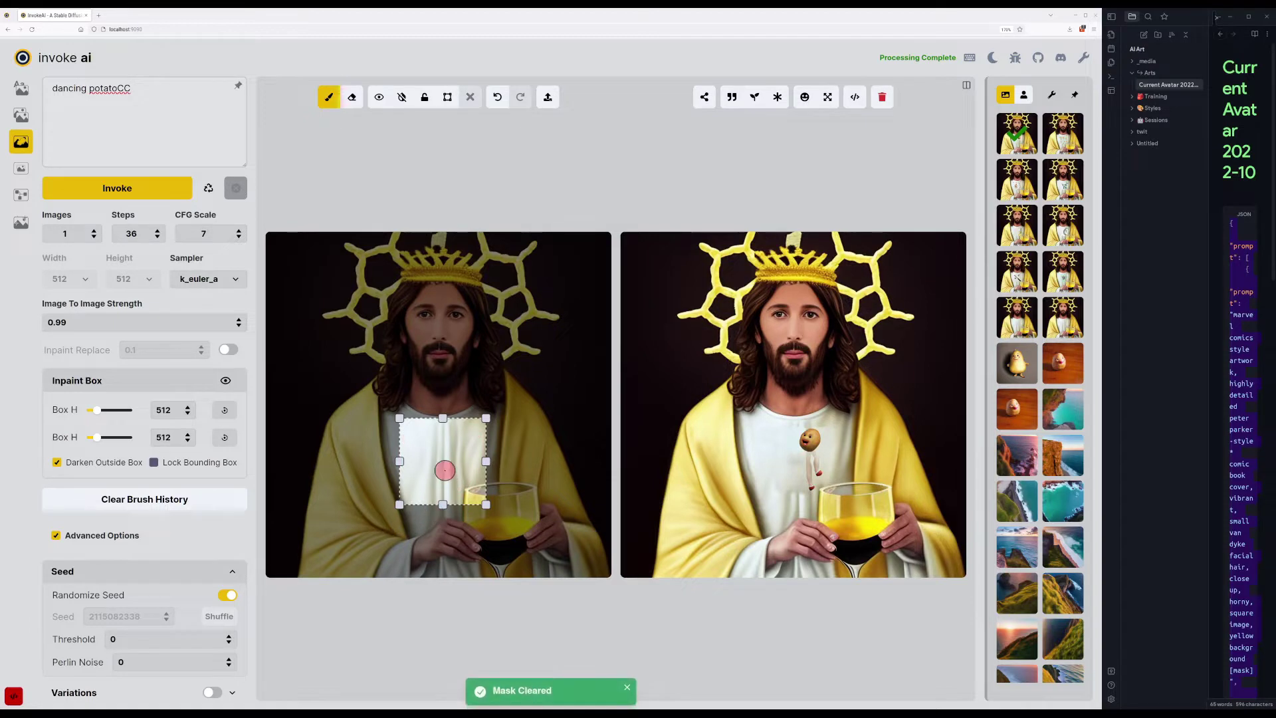
left_click_drag(455, 420, 523, 378)
mouse_move(706, 103)
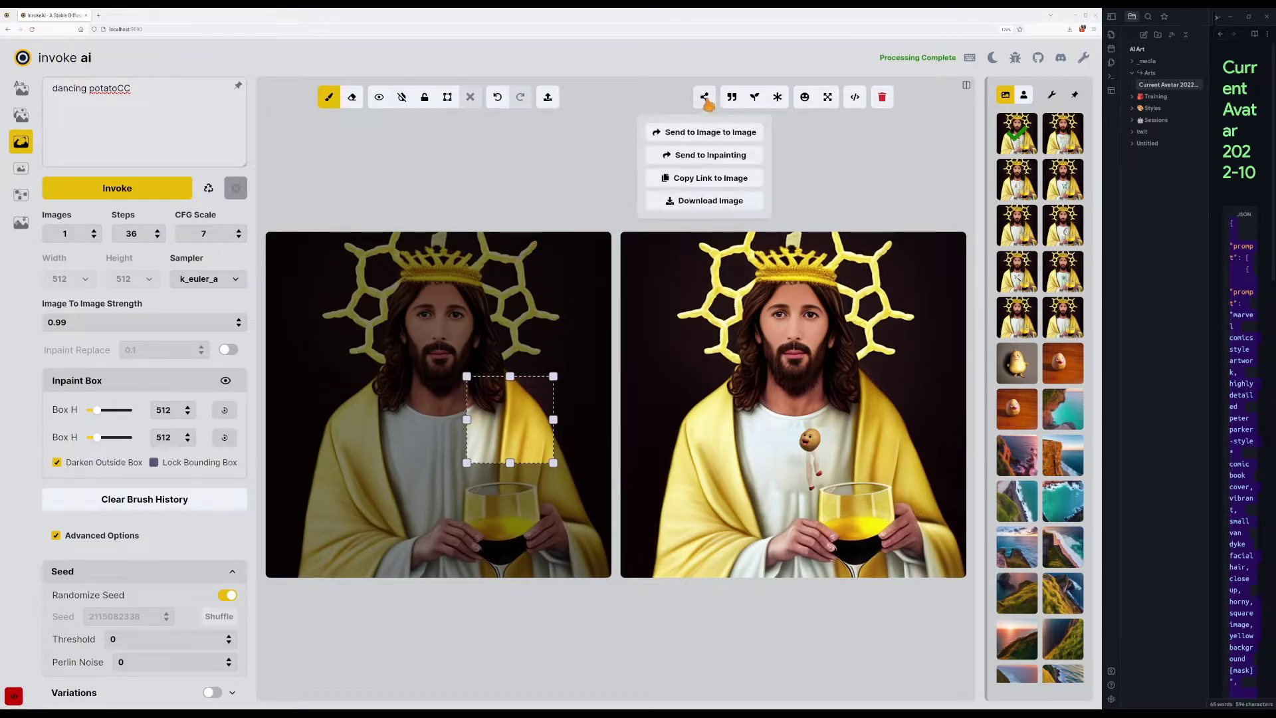
left_click(706, 158)
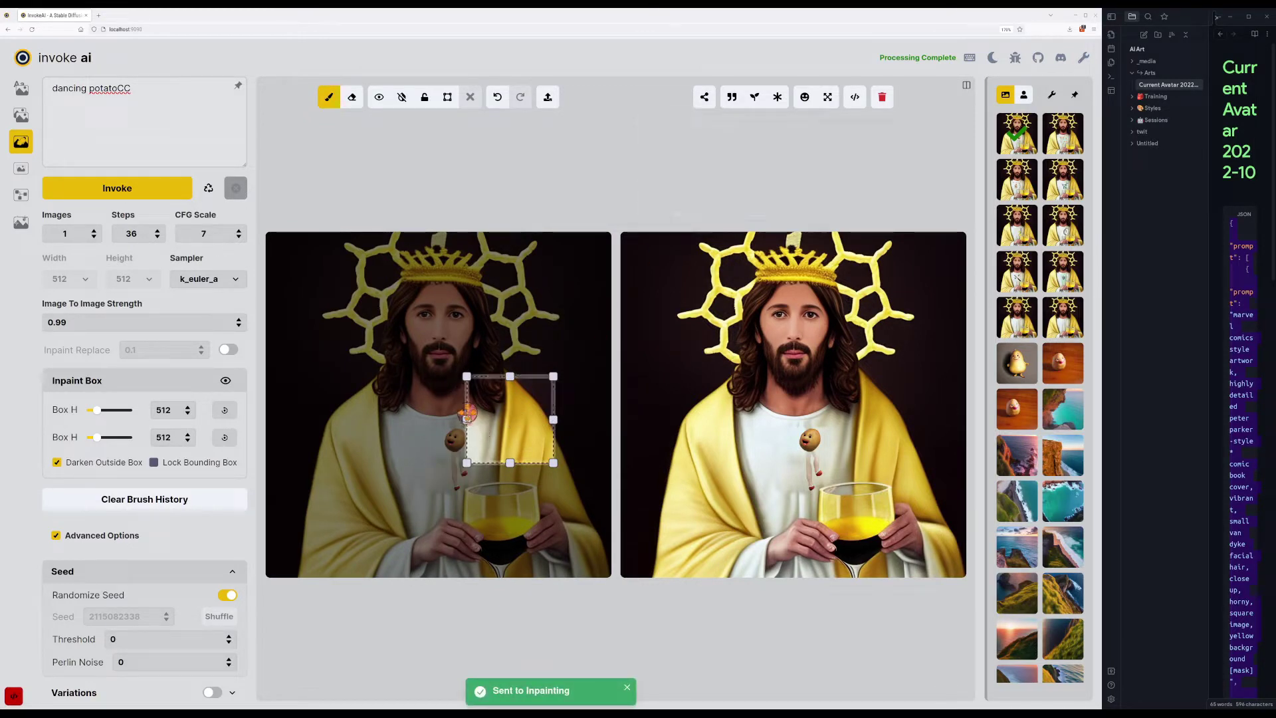
left_click_drag(458, 416, 414, 455)
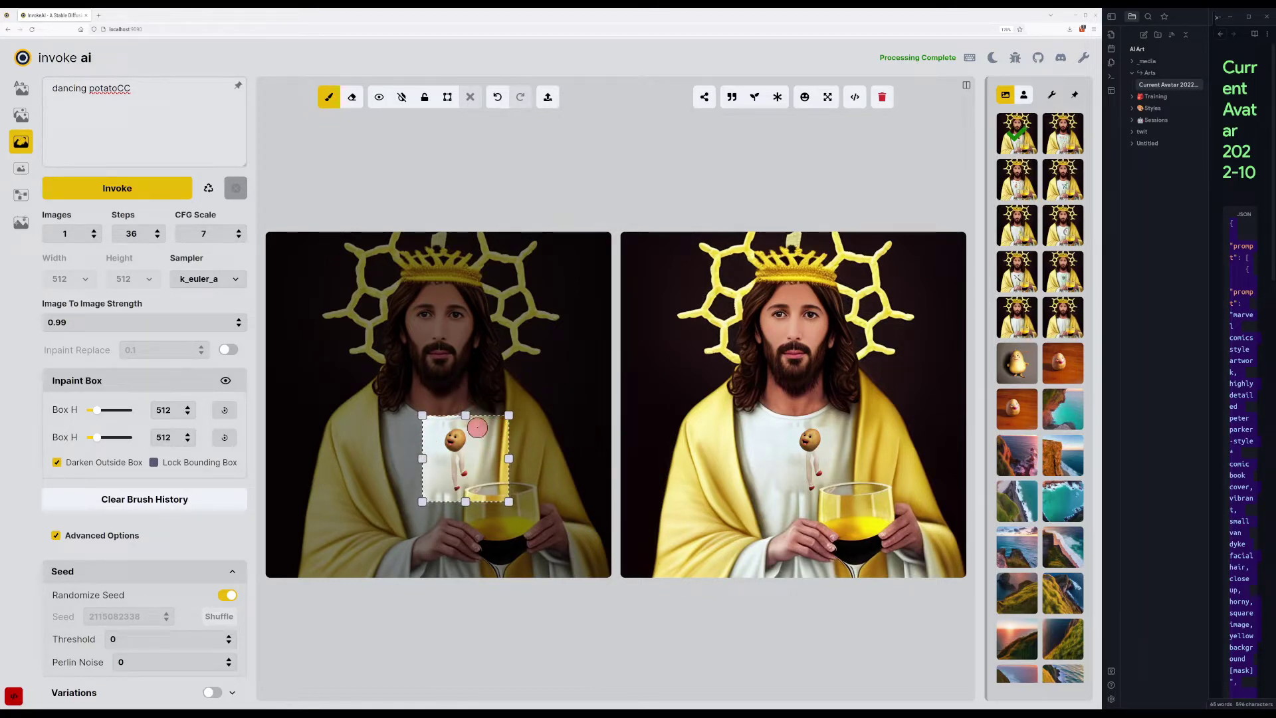
Paint an upright oval mask on the robe beside the potato, replace the prompt with "meat", and generate the inpainting repeatedly.
mouse_move(505, 436)
left_mouse_down()
mouse_move(416, 450)
mouse_move(424, 469)
mouse_move(426, 448)
left_mouse_up()
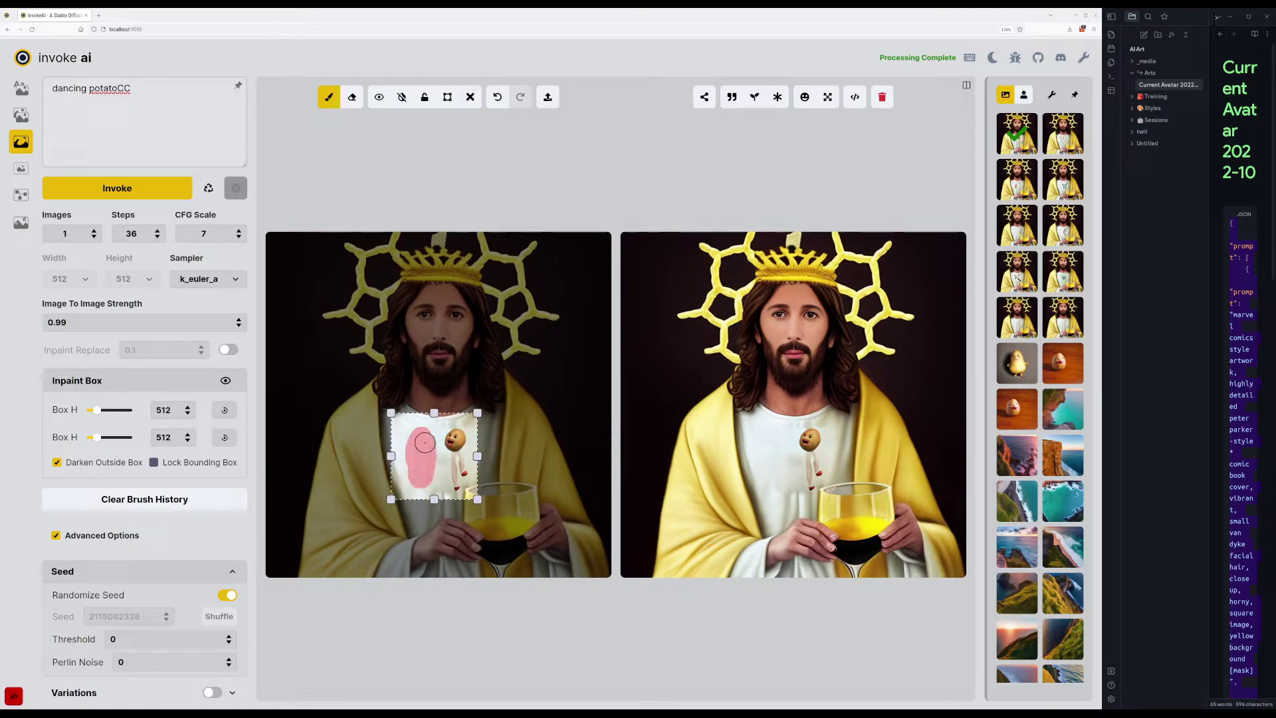
left_click_drag(132, 89, 83, 88)
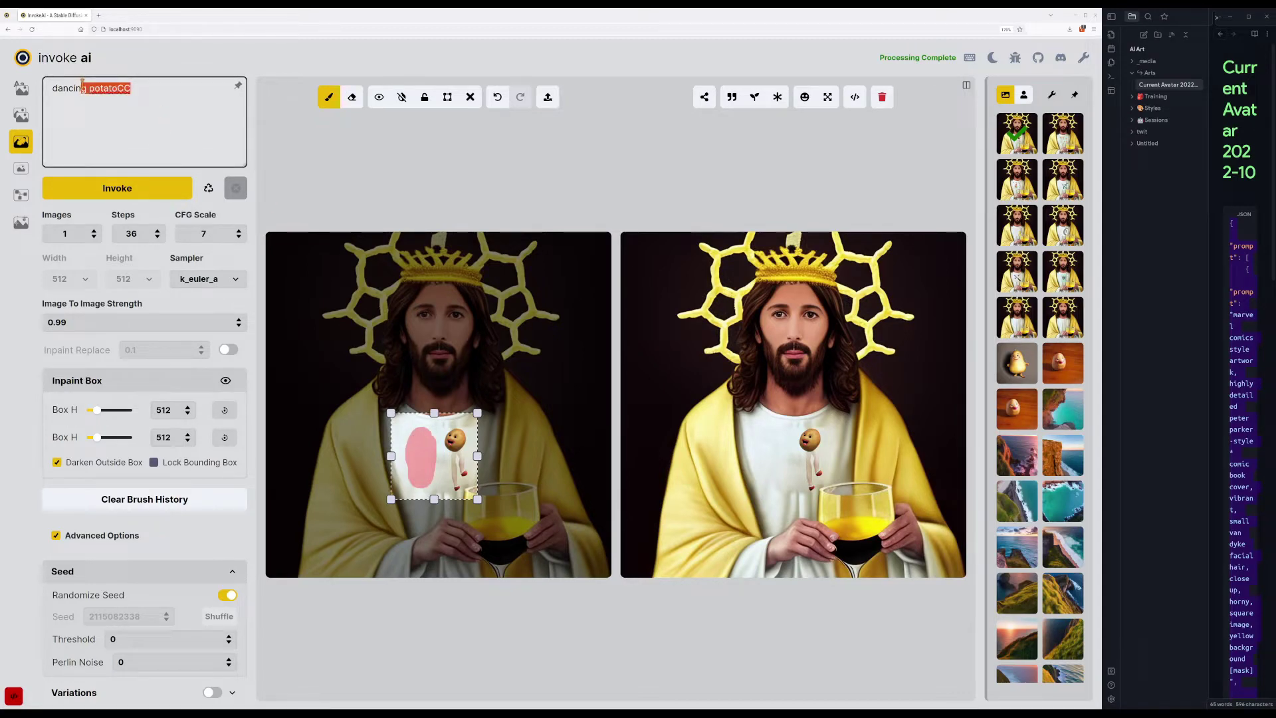
type("meat")
key("ctrl+Return")
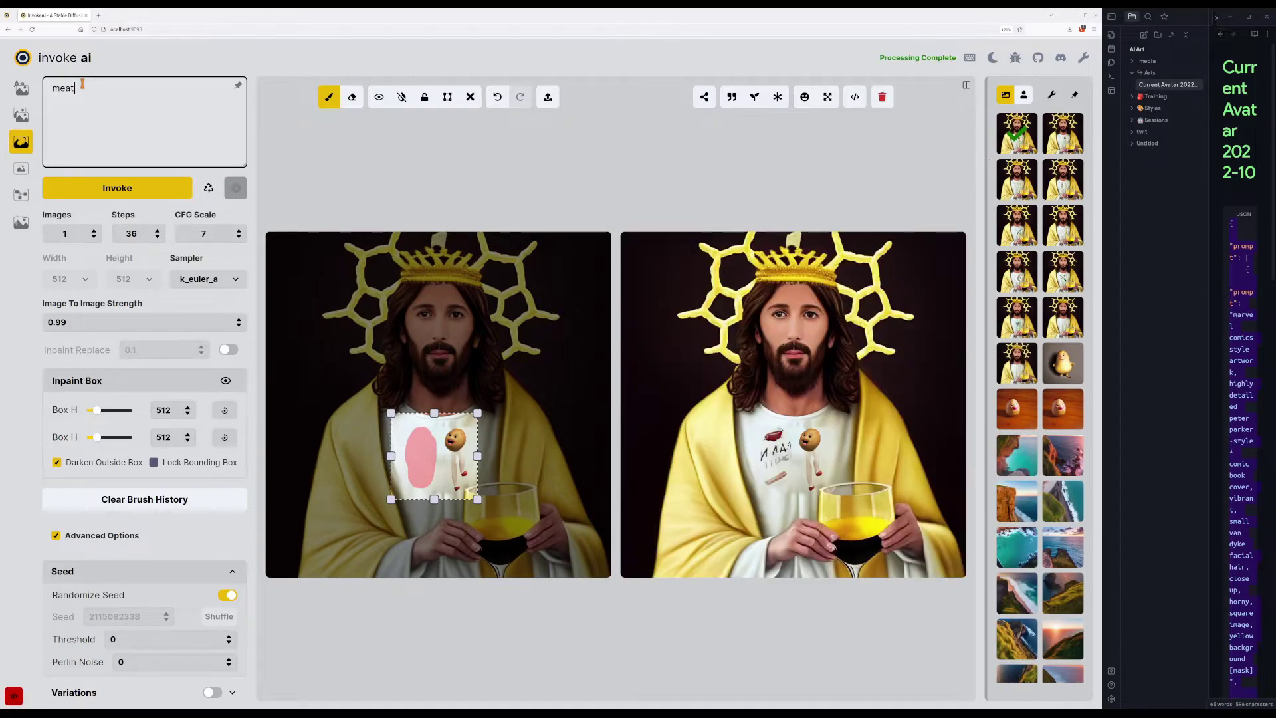
key("ctrl+Return")
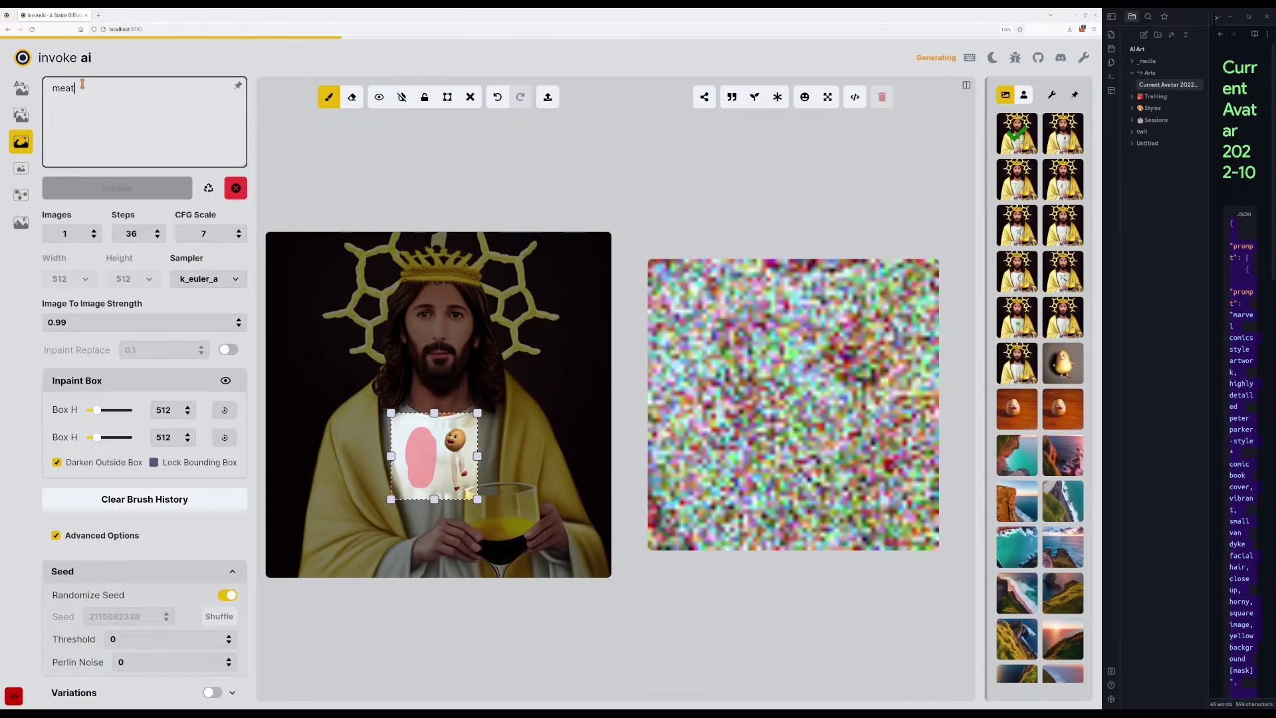
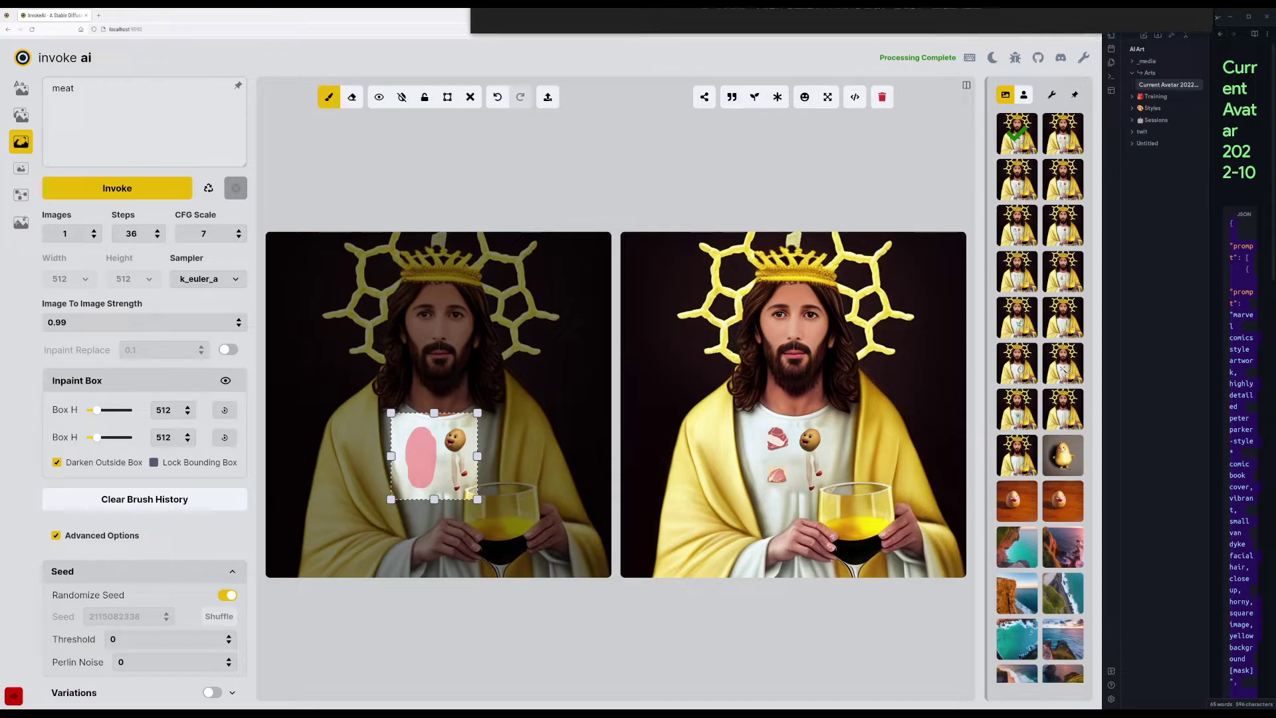
Switch to the separate browser window with the 2022 gravestone and elephant artwork, maximize it, and examine the image at enlarged and default zoom.
left_click_drag(476, 0, 457, 129)
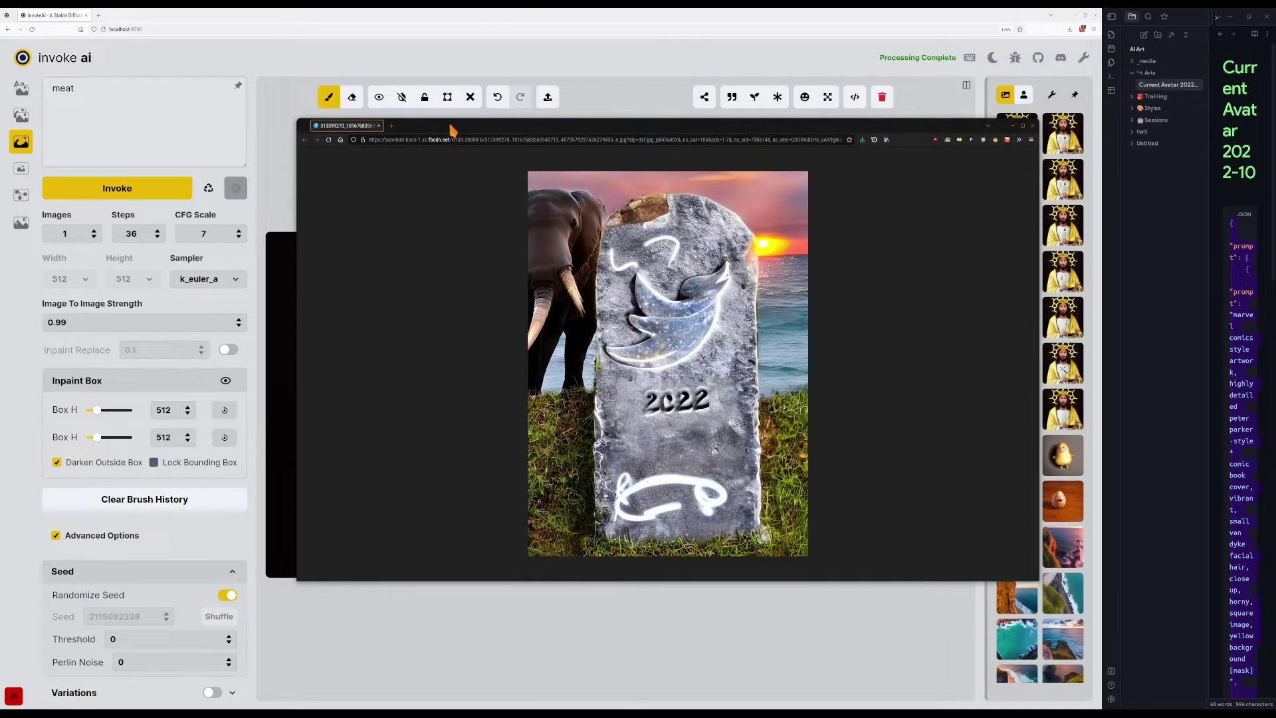
key("ctrl+plus")
key("ctrl+plus")
key("ctrl+plus")
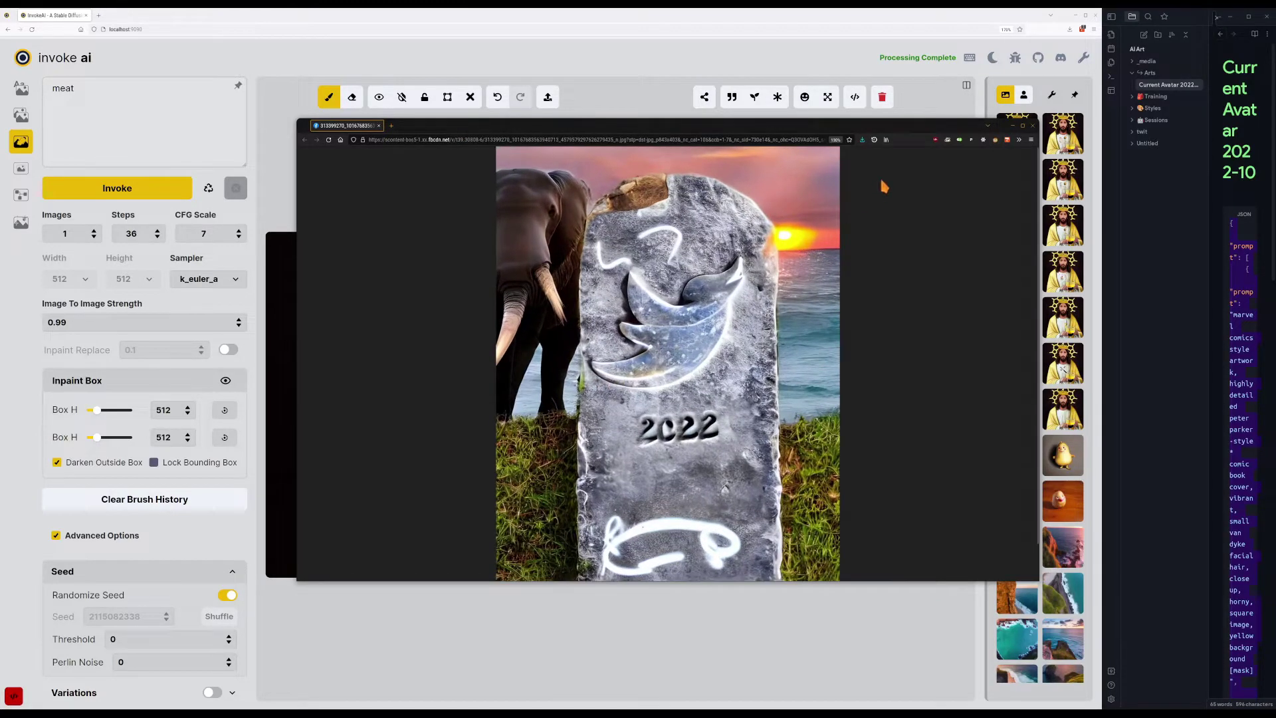
left_click(1022, 126)
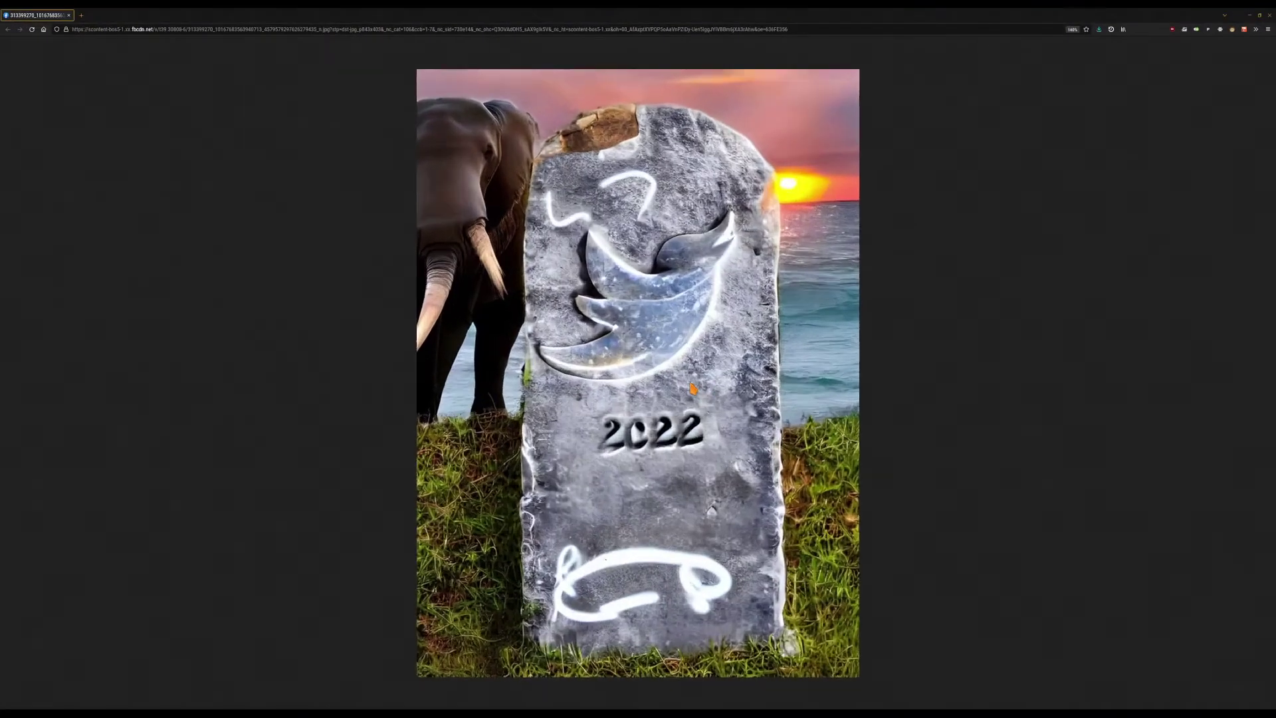
key("ctrl+plus")
scroll(718, 362, "down", 3)
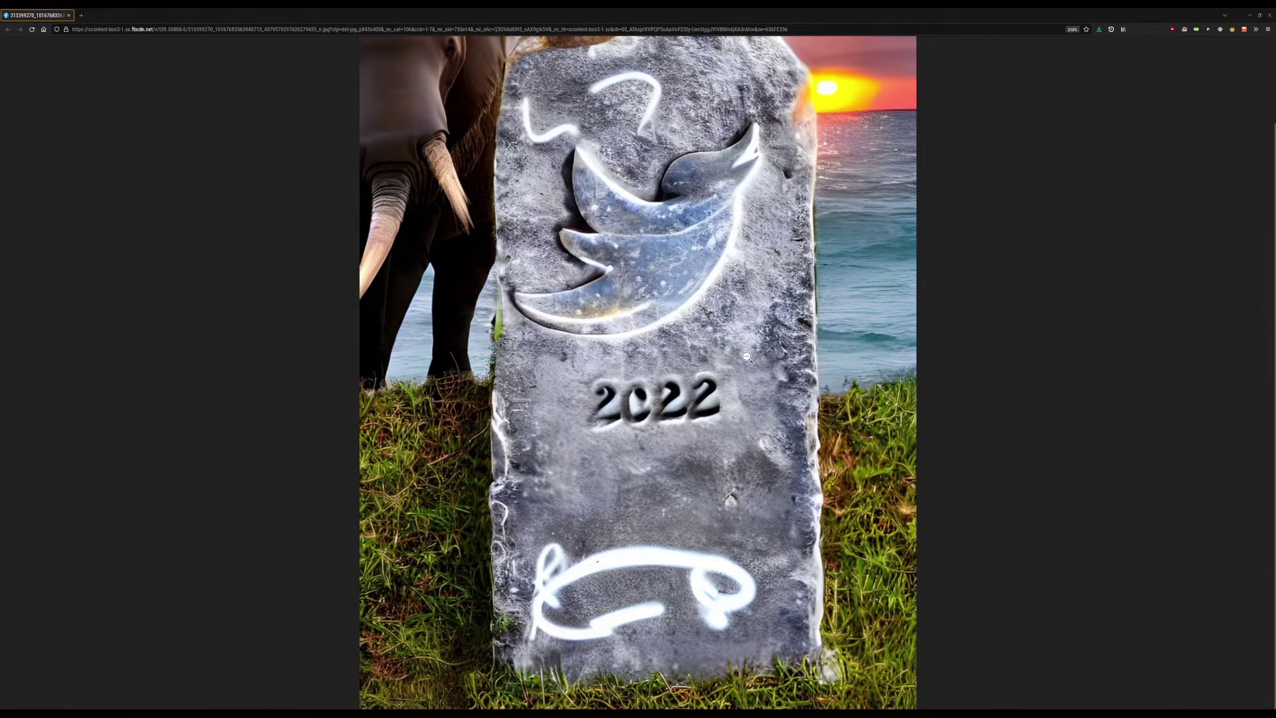
scroll(724, 353, "up", 1)
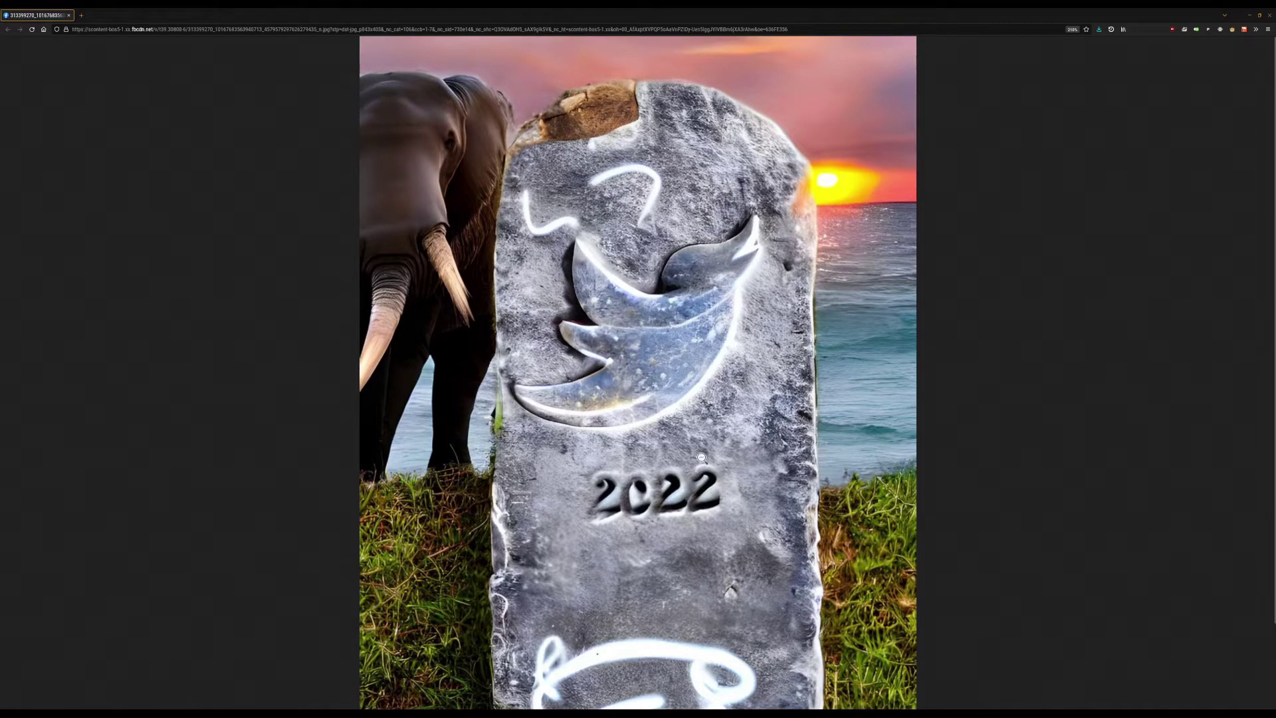
key("ctrl+0")
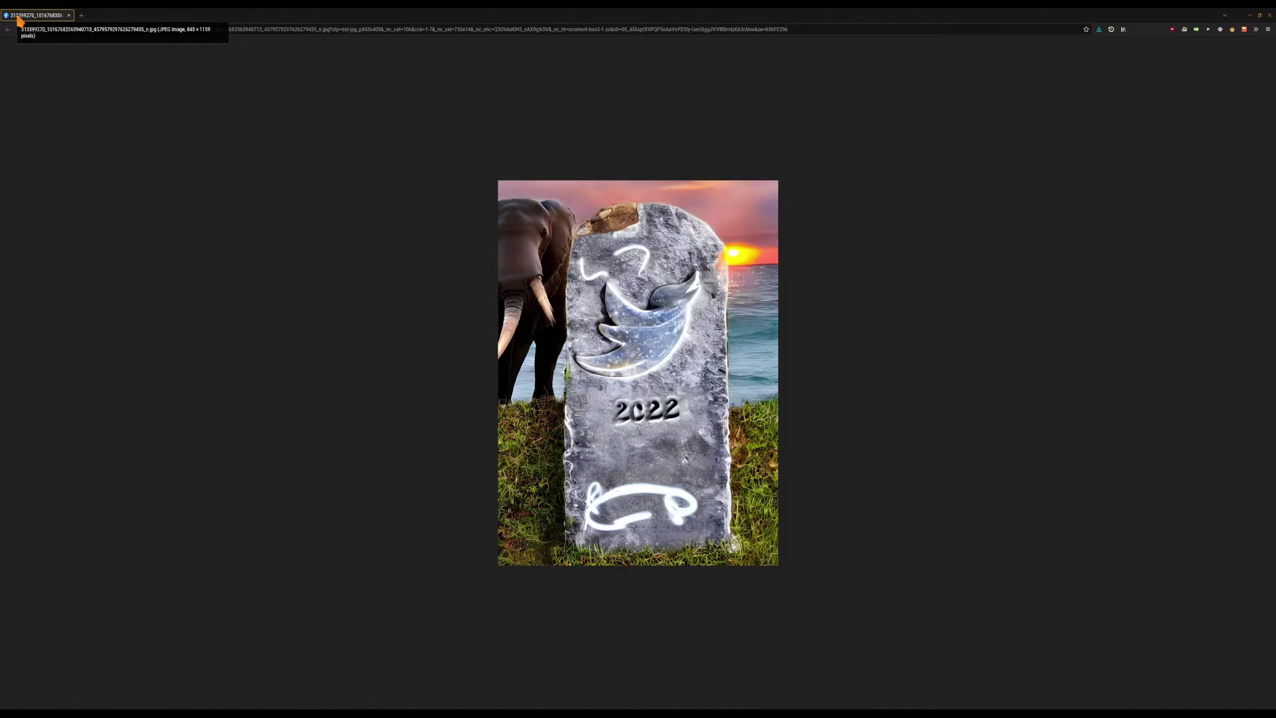
scroll(521, 391, "up", 4)
scroll(521, 391, "down", 2)
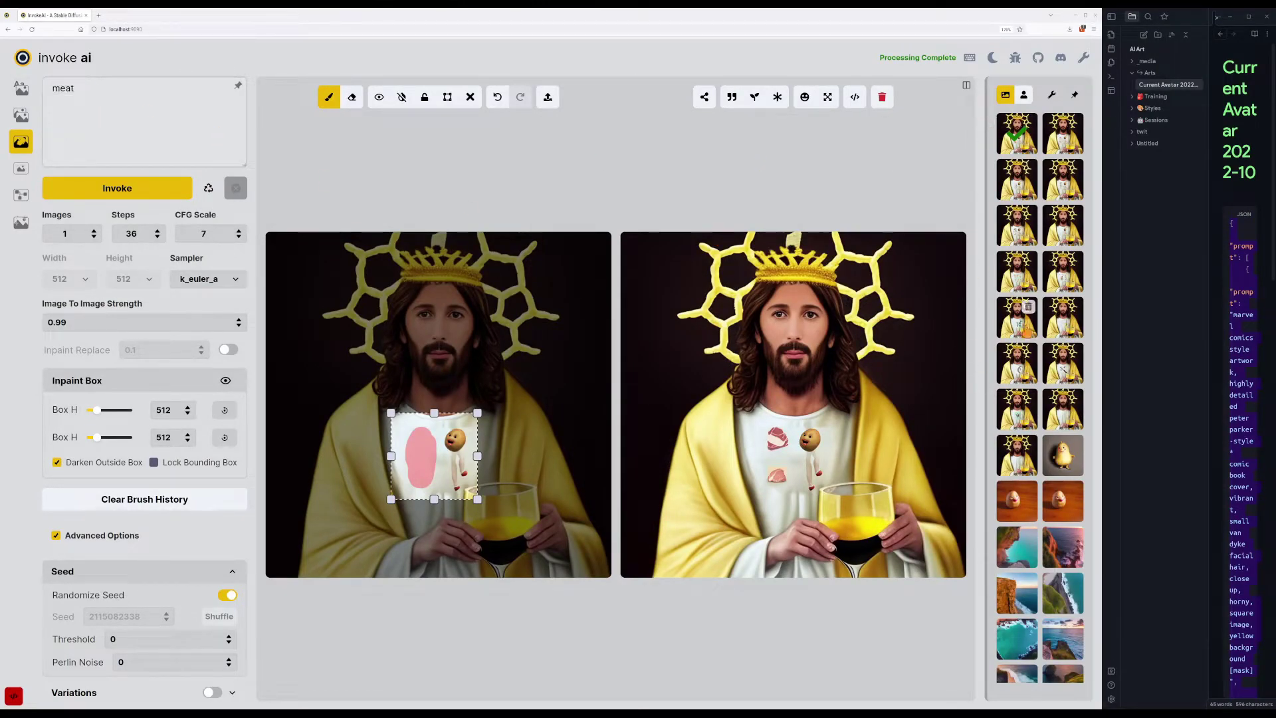
Select the cliff and turquoise sea image in the gallery and switch to Text To Image.
scroll(1027, 306, "down", 4)
left_click(1016, 294)
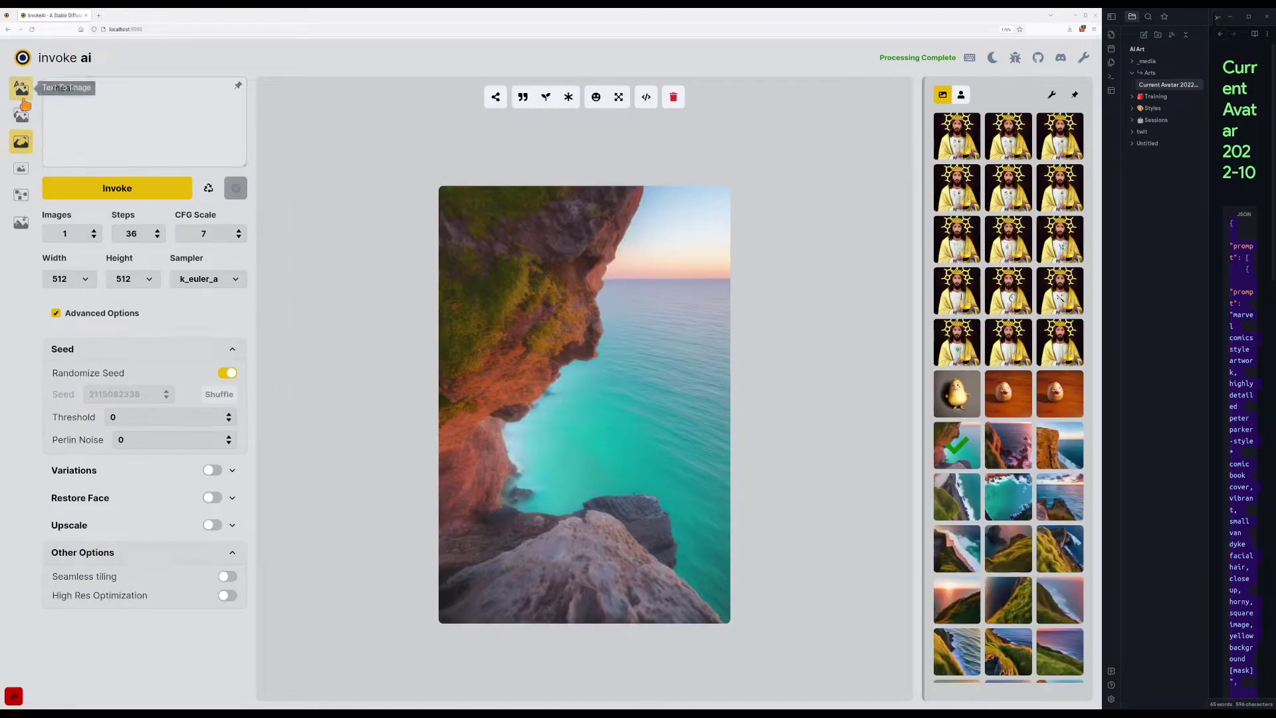
left_click(22, 93)
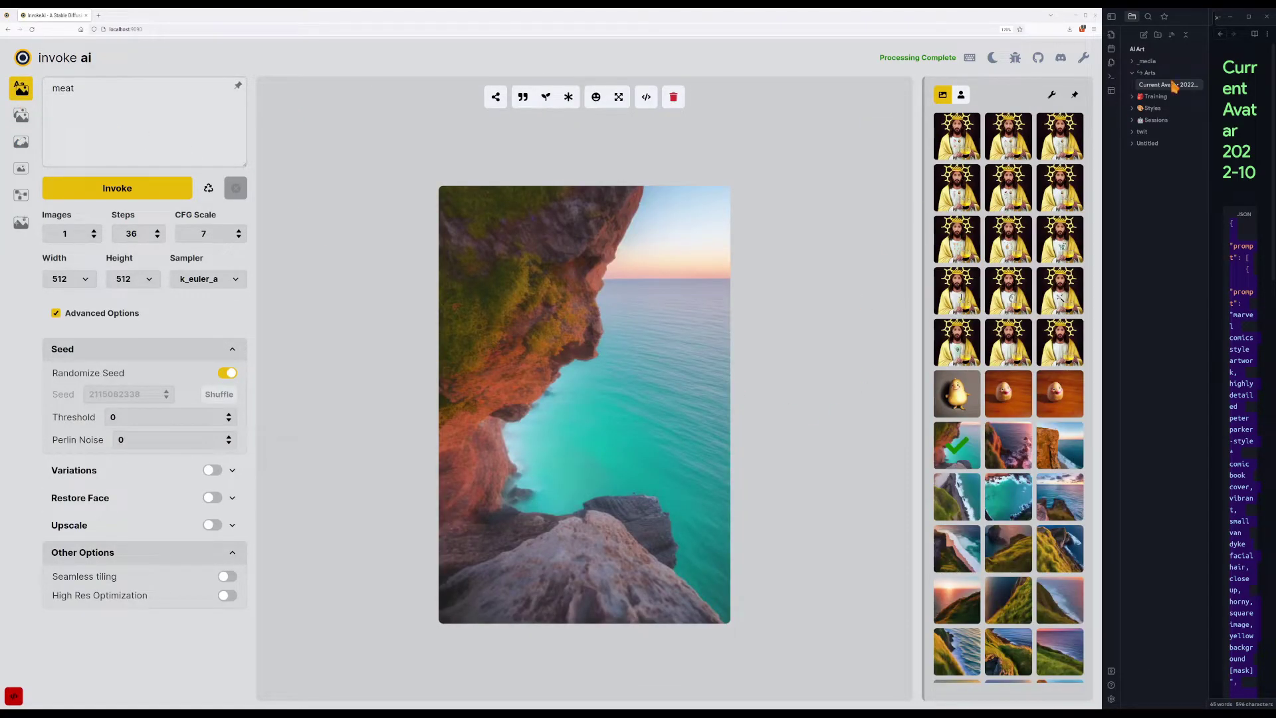
Open the custom style in the xStyle extension's editor and look through its CSS rules for localhost.
left_click(1082, 29)
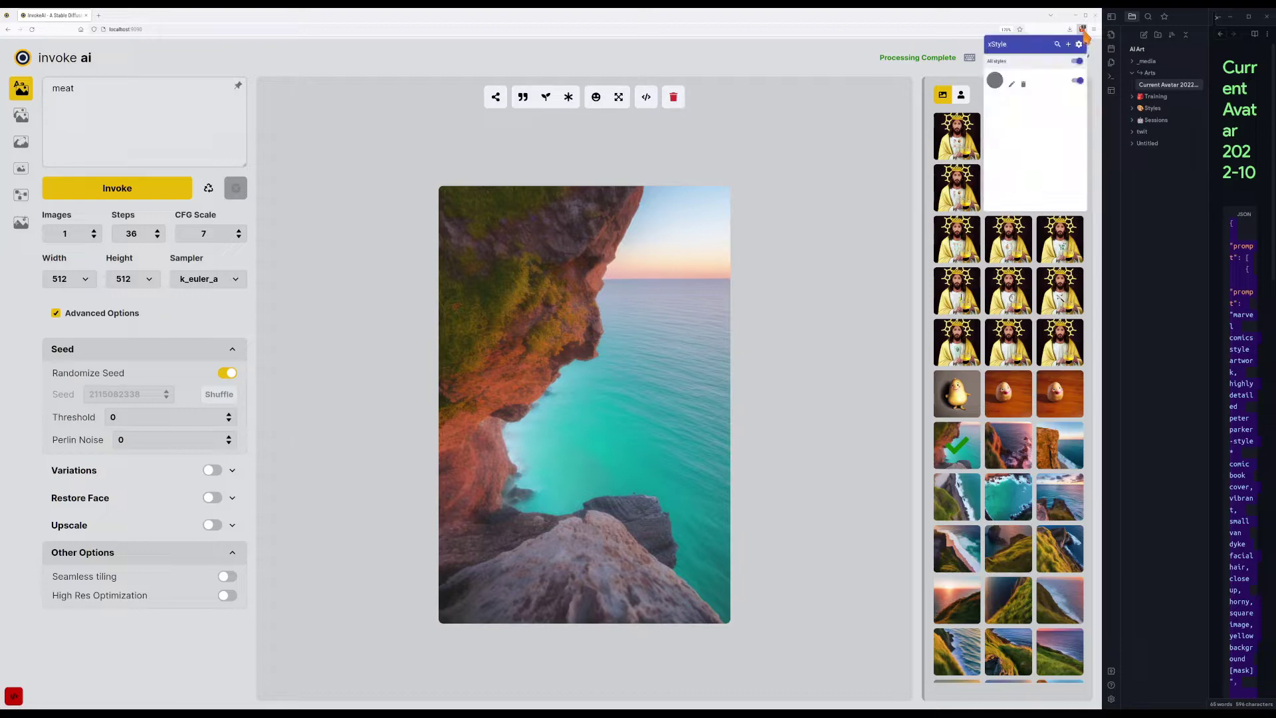
left_click(1011, 84)
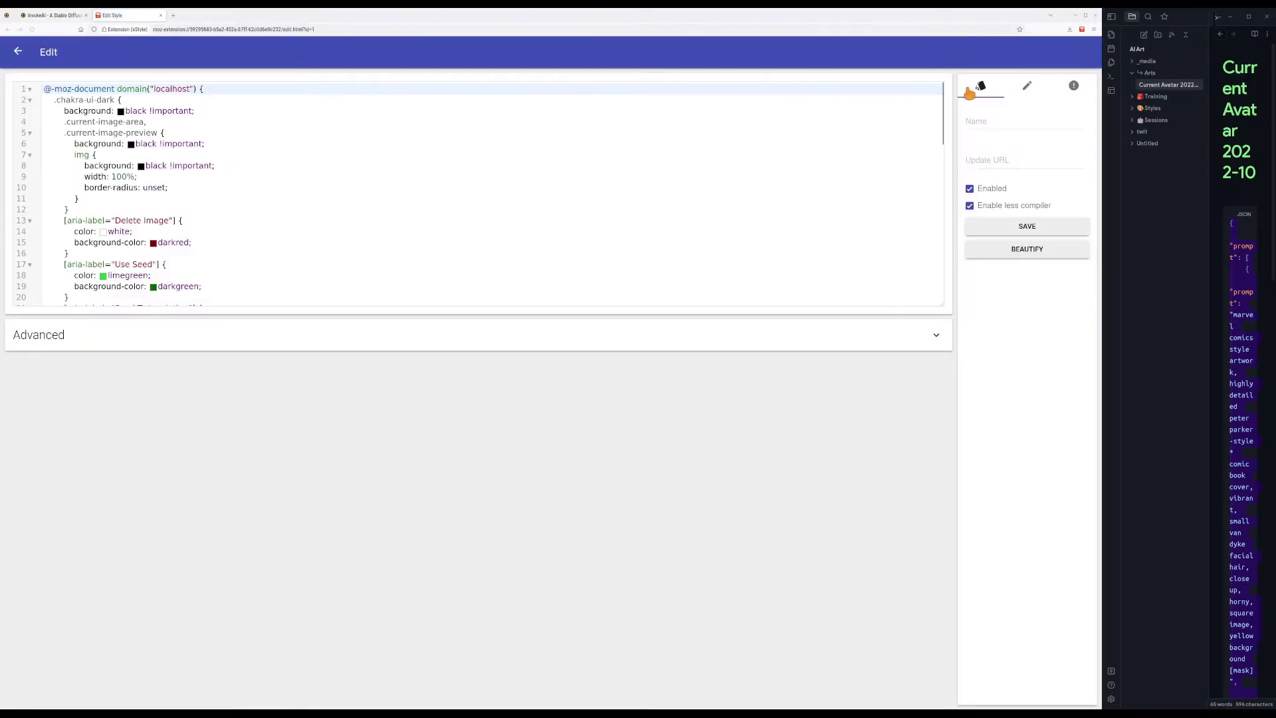
scroll(364, 219, "down", 10)
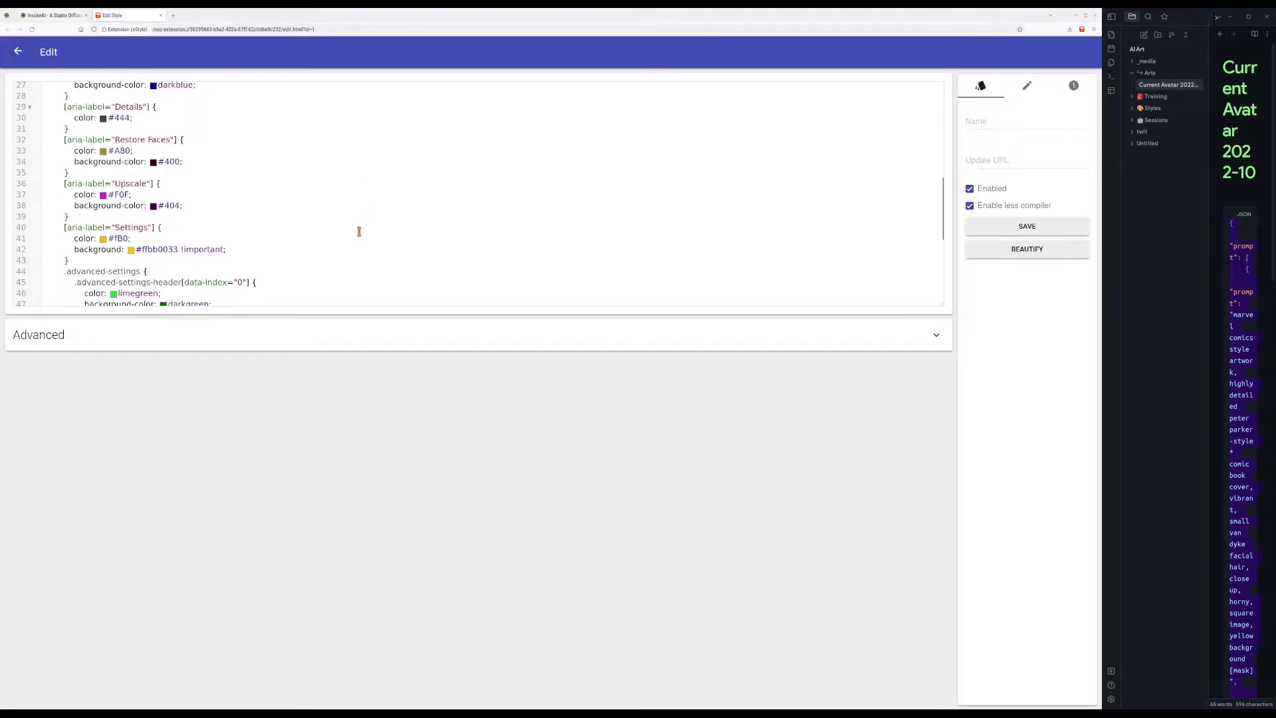
key("ctrl+Home")
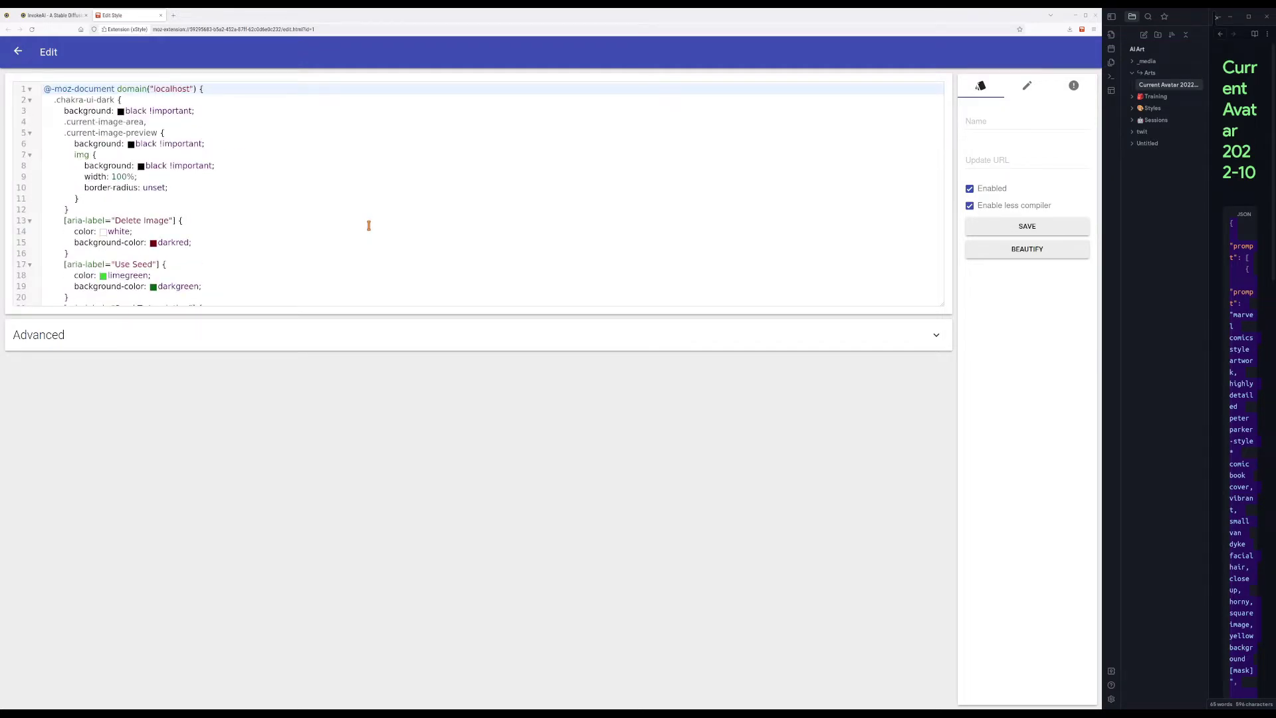
Insert a new empty rule above the existing .chakra-ui-dark rule, reusing its copied .chakra-ui-dark selector.
left_click_drag(270, 122, 514, 84)
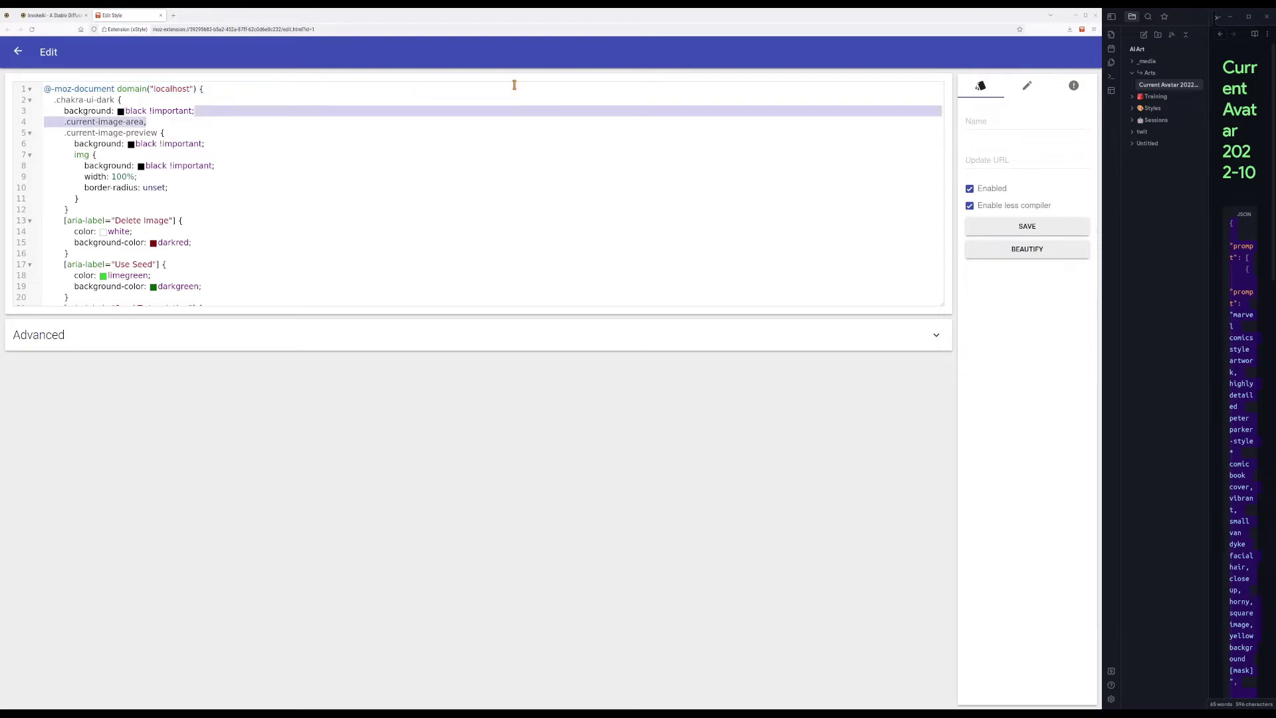
key("Up")
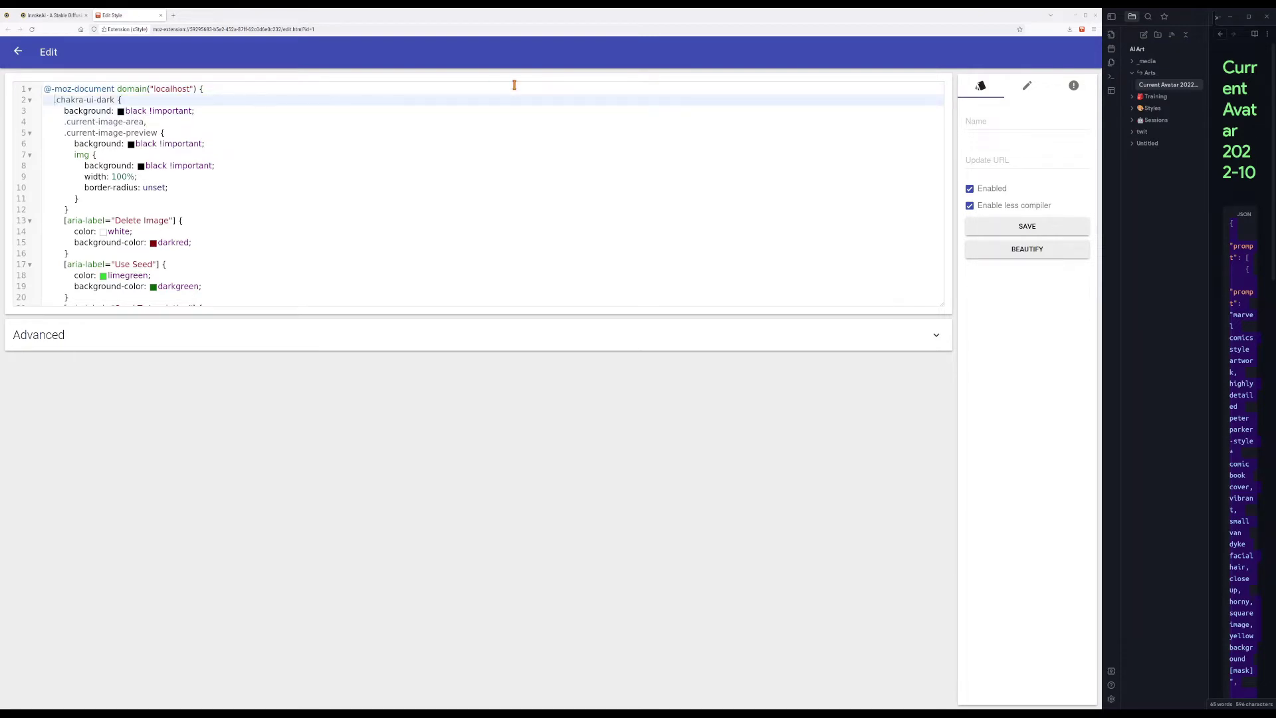
key("ctrl+shift+Right")
key("ctrl+shift+Right")
key("ctrl+shift+Right")
key("ctrl+c")
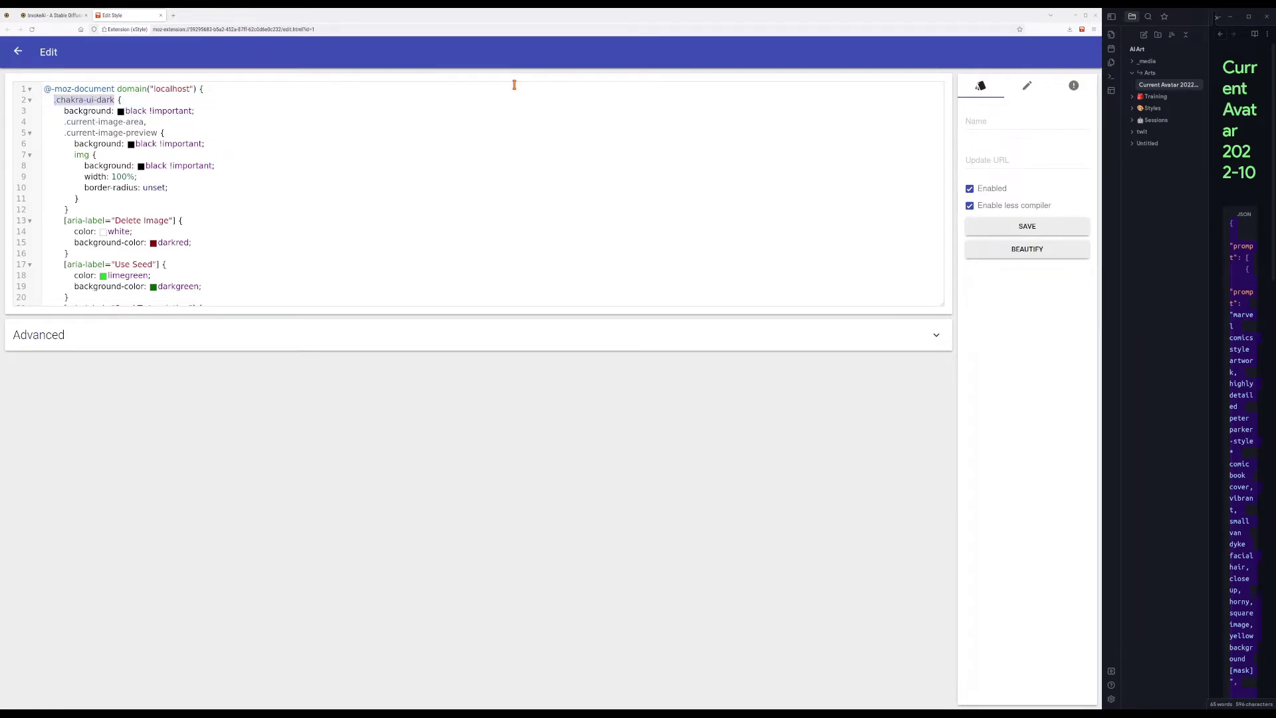
key("Left")
key("Up")
key("Down")
key("Return")
key("Up")
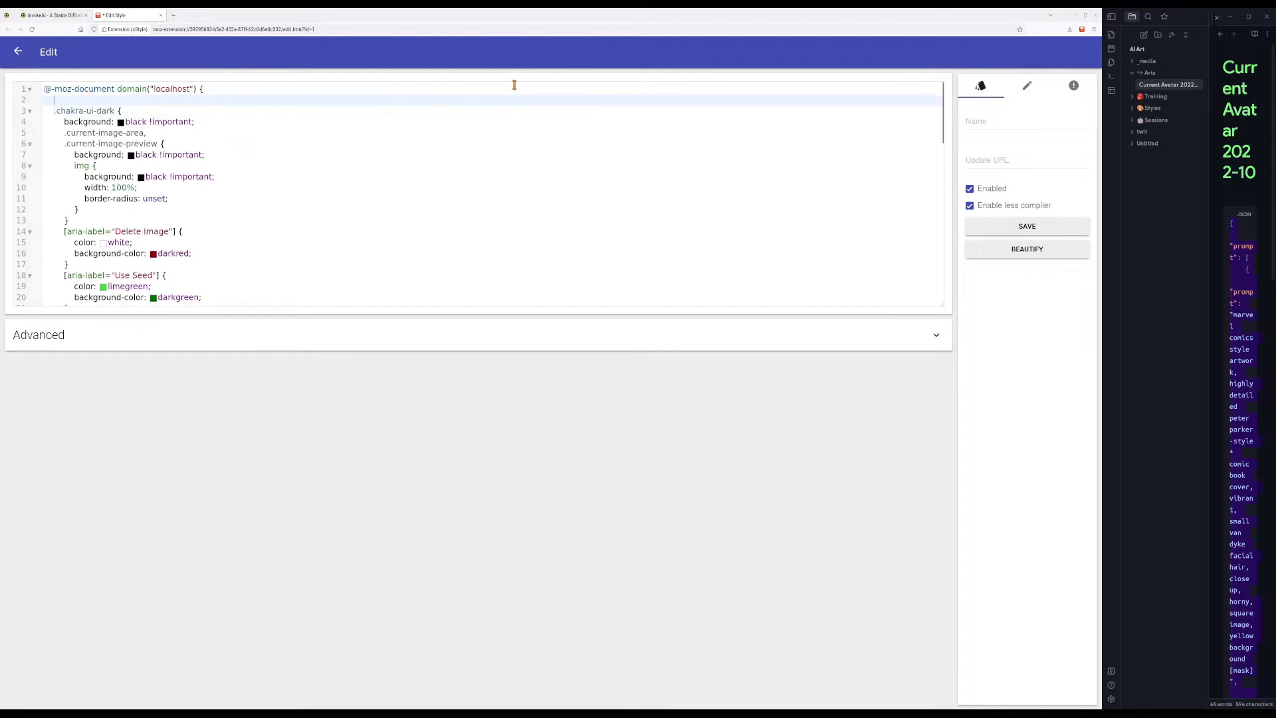
key("ctrl+v")
type("{")
key("Return")
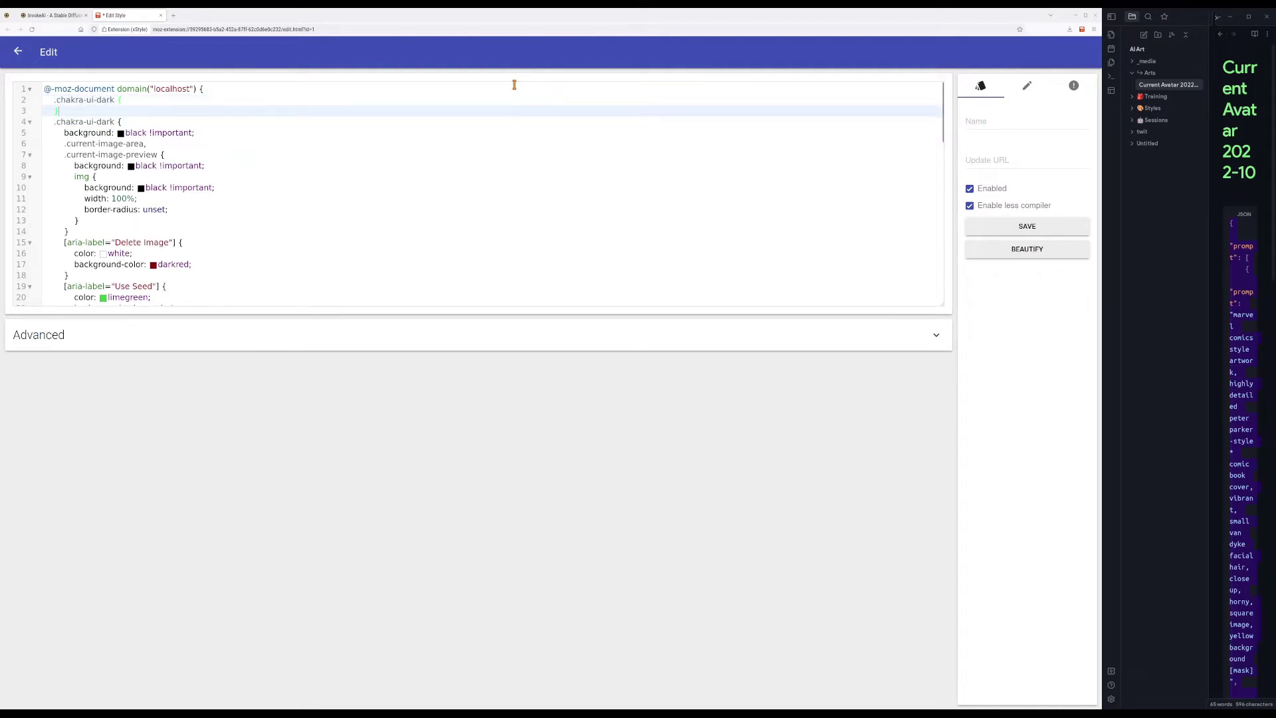
Change the new empty rule's selector to .chakra-ui-light.
key("Up")
key("End")
key("Left")
key("Left")
key("ctrl+shift+Left")
type("lig")
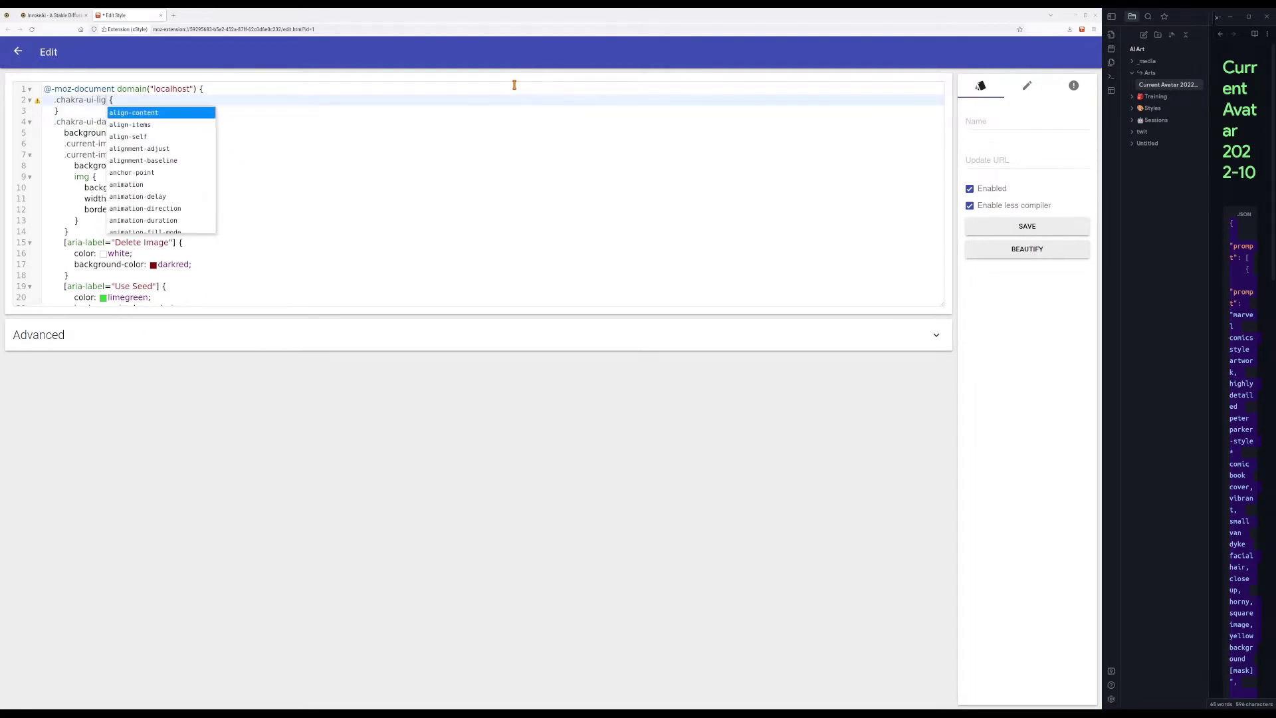
type("ht")
Copy the .current-image-area and .current-image-preview block from the dark rule into the .chakra-ui-light rule and save the style.
key("Down")
key("Down")
key("Down")
key("Down")
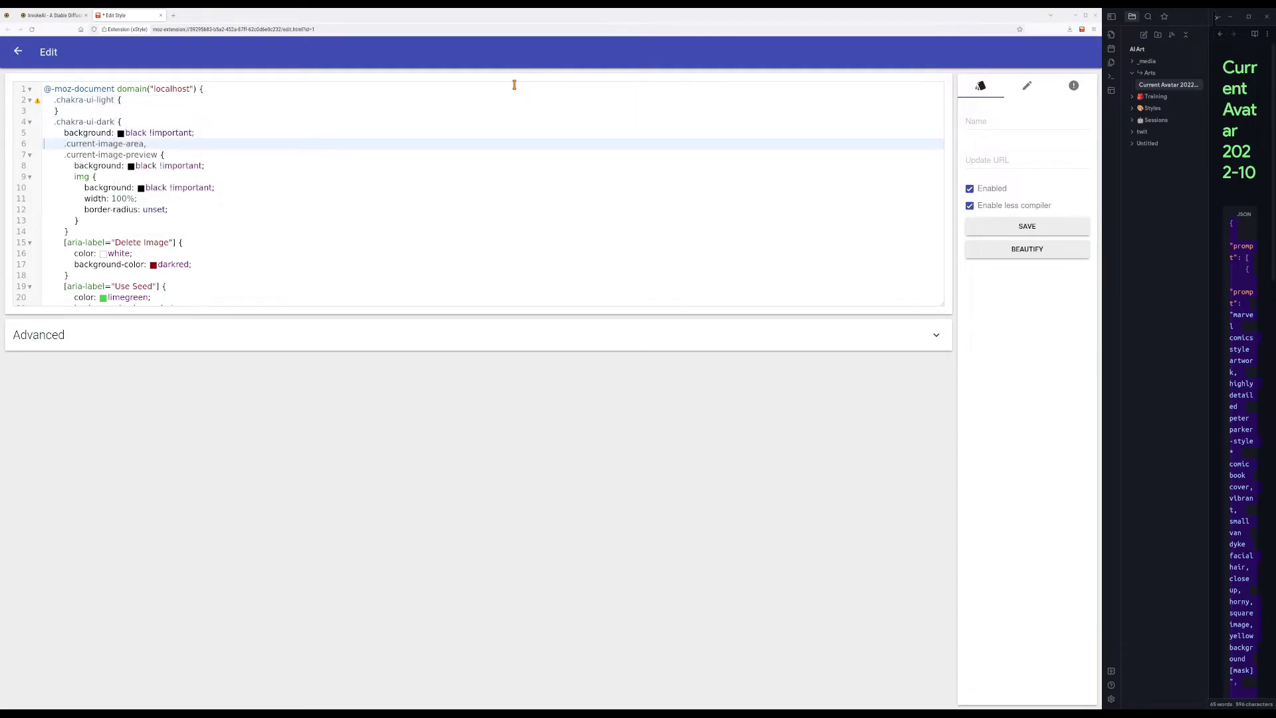
key("Up")
key("shift+Down")
key("Right")
key("shift+Down")
key("shift+Down")
key("shift+Down")
key("shift+Down")
key("shift+Down")
key("shift+Down")
key("shift+Down")
key("shift+Down")
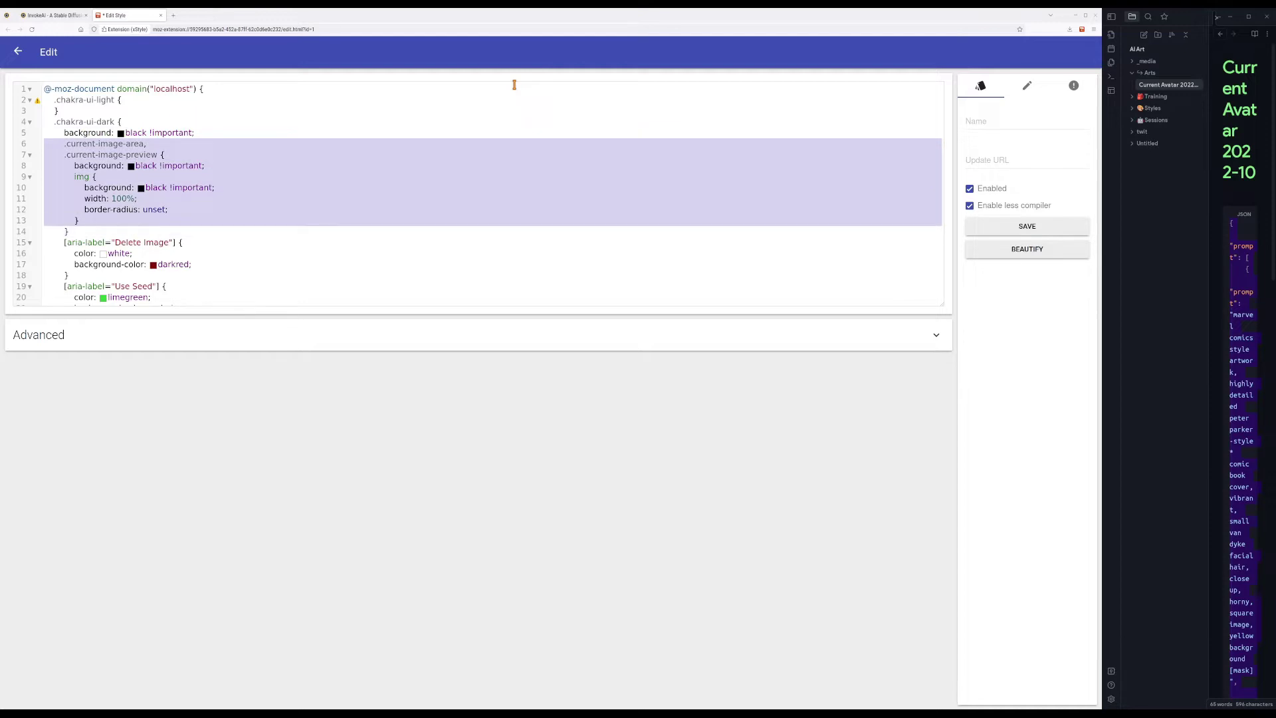
key("shift+Down")
key("ctrl+c")
key("Left")
key("Up")
key("Up")
key("Up")
key("ctrl+v")
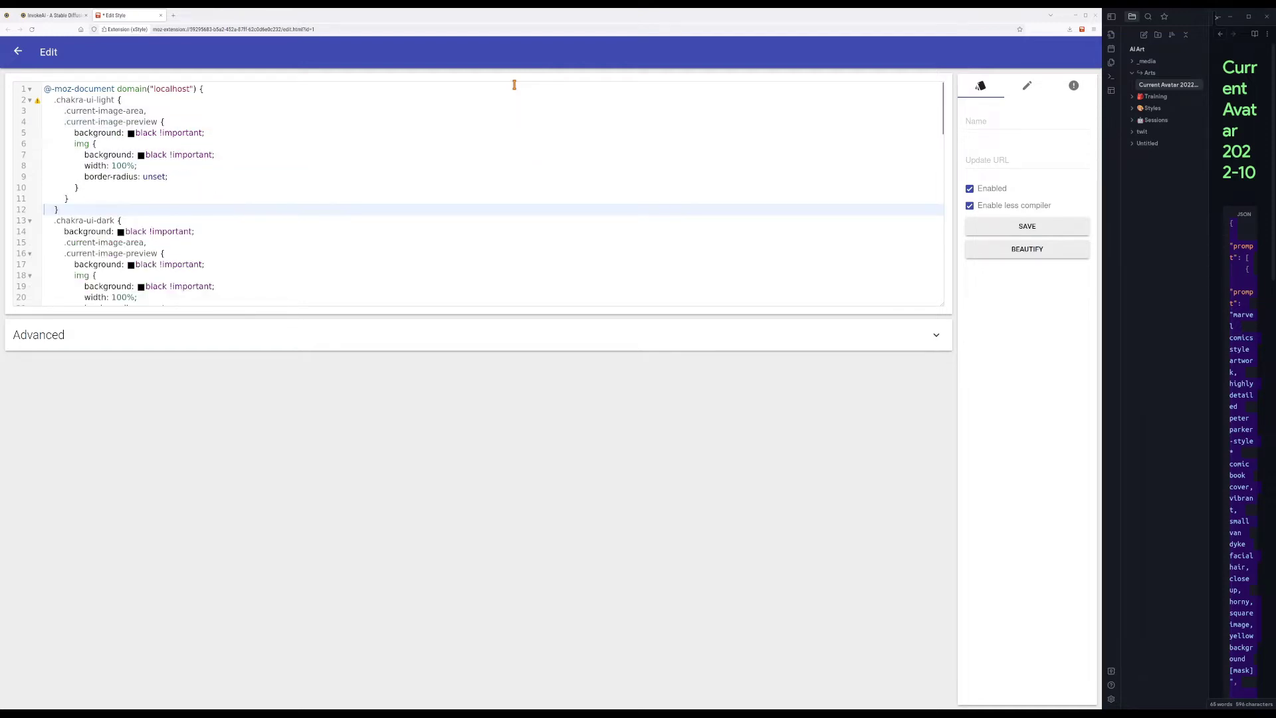
key("ctrl+s")
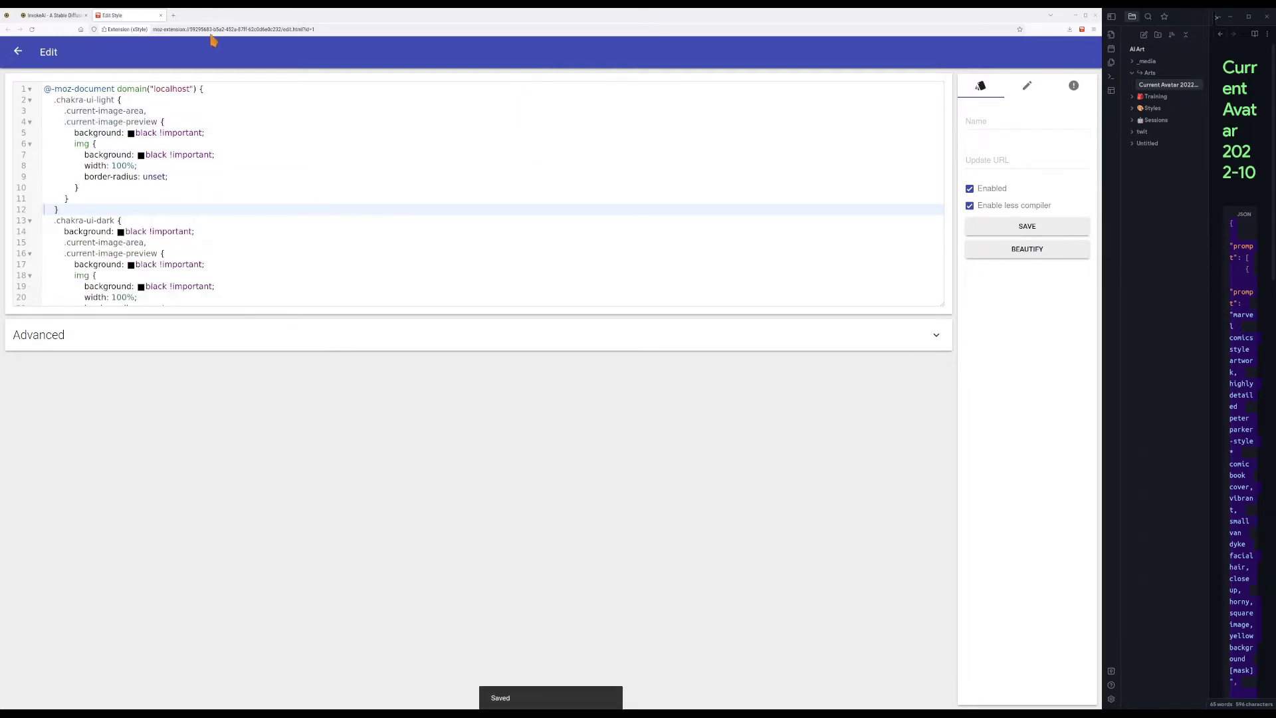
Return to InvokeAI and browse the gallery images from the potato with a face through the cliffs to the astronauts.
left_click(47, 15)
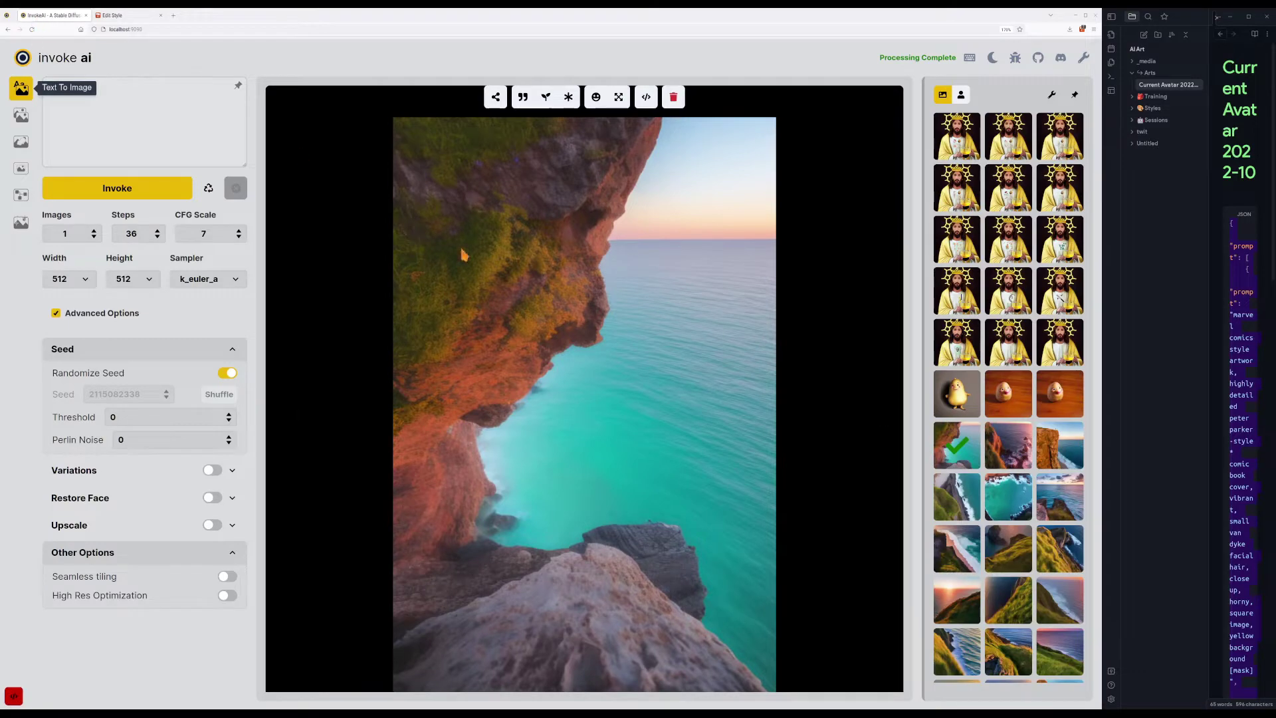
left_click(1003, 406)
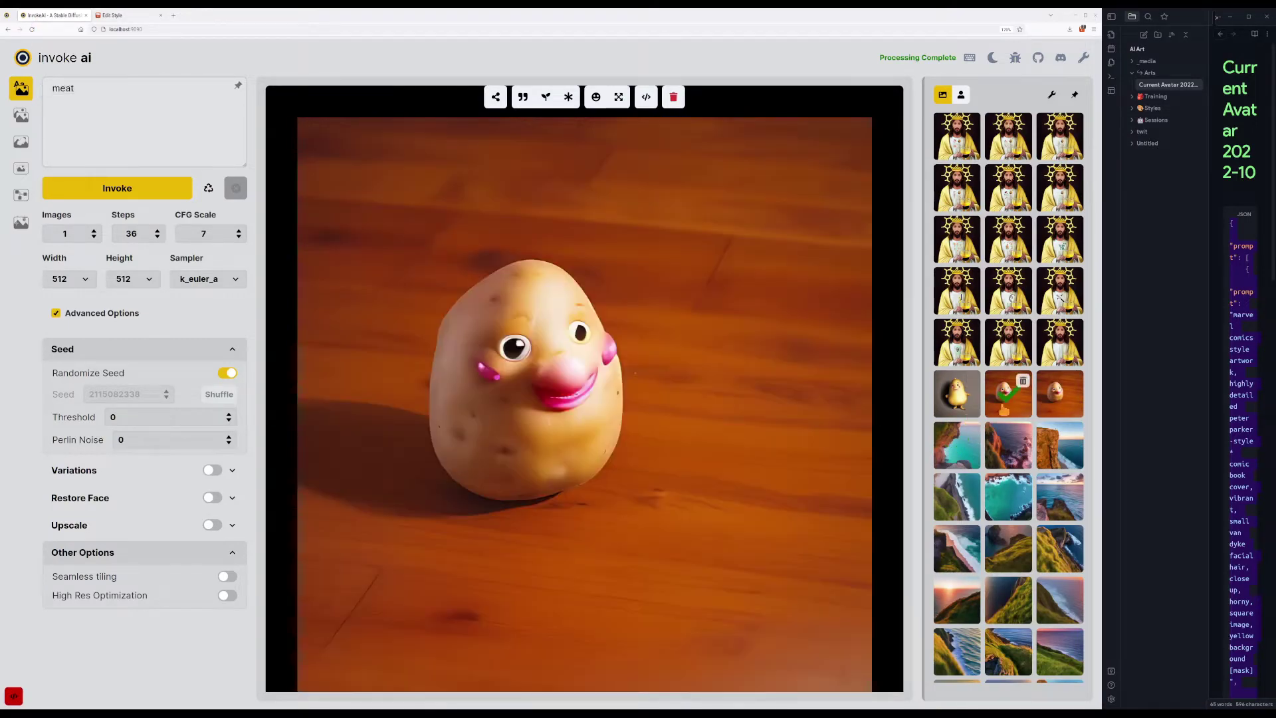
key("Right")
key("Left")
key("Left")
key("Right")
key("Right")
key("Right")
key("Right")
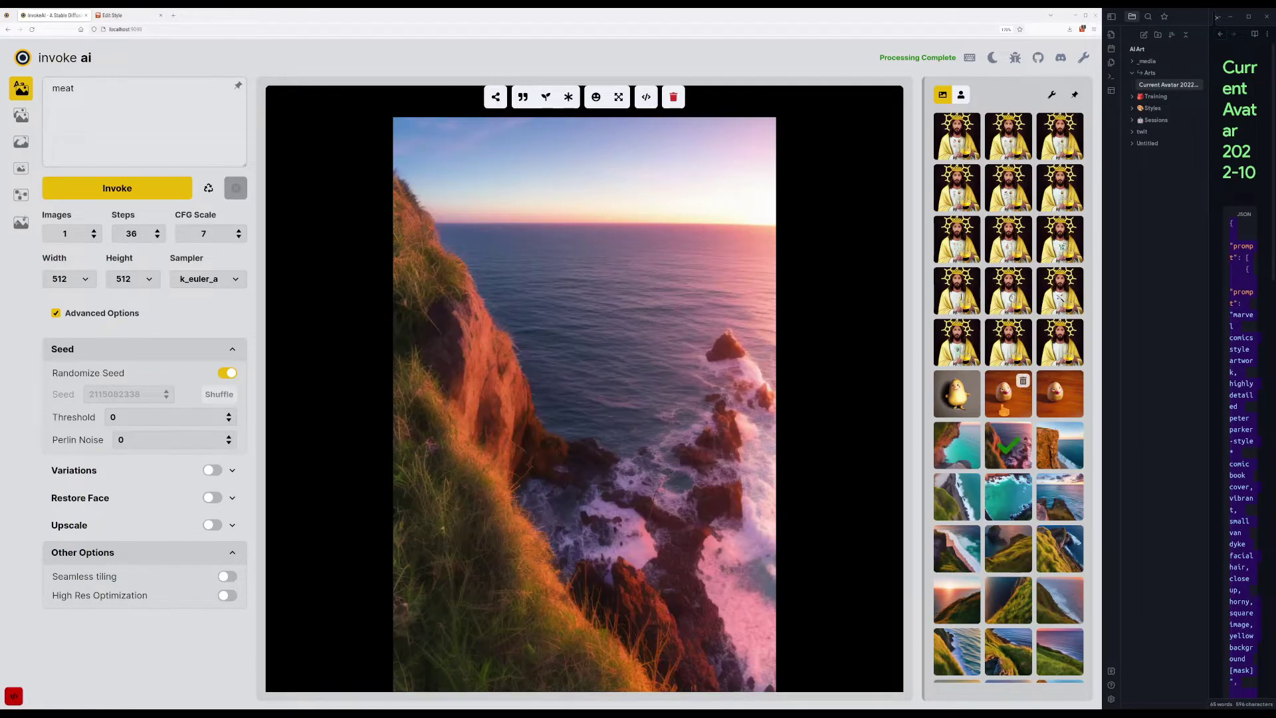
key("Left")
key("Right")
key("Right")
key("Right")
key("Right")
key("Right")
key("Right")
key("Right")
key("Right")
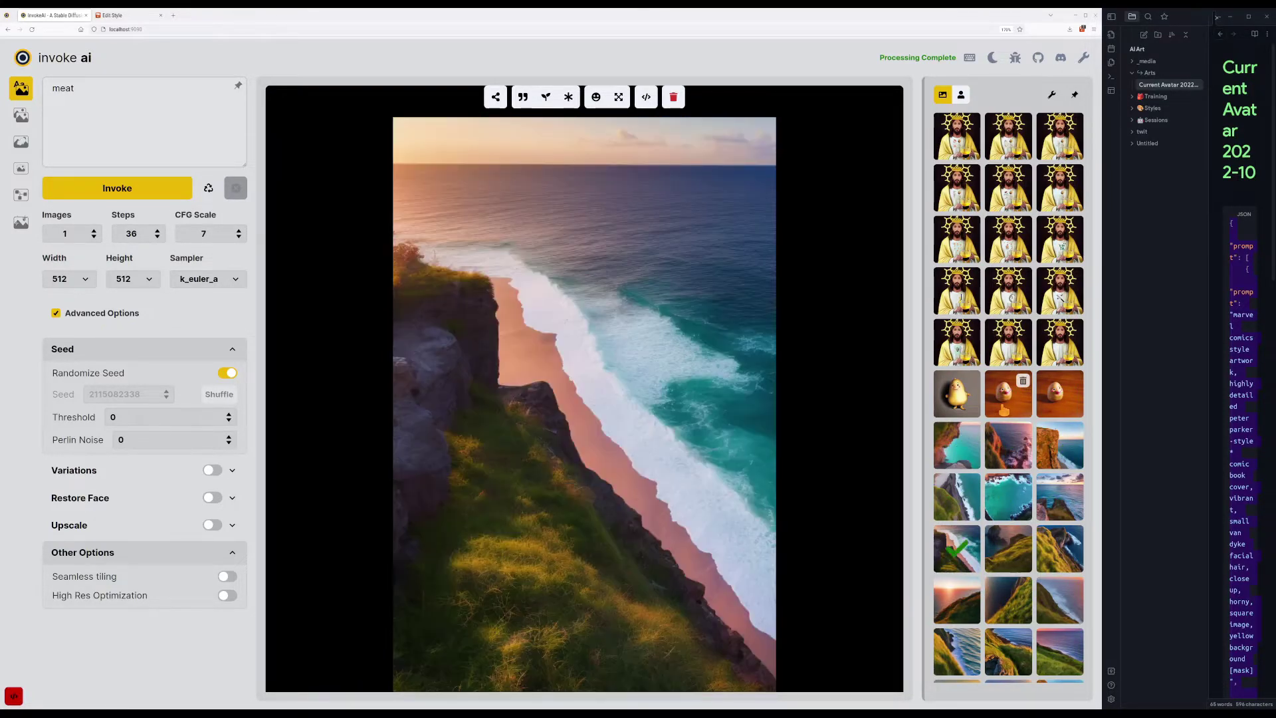
key("Right")
key("Right")
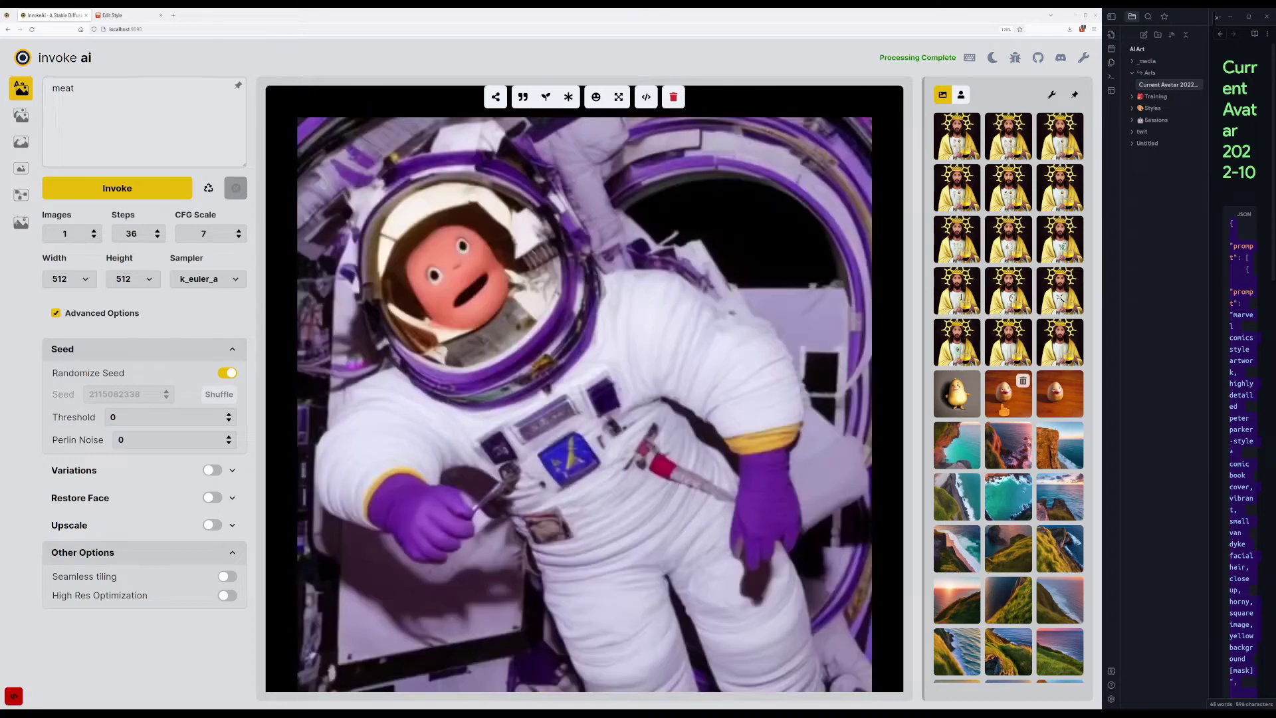
key("Right")
key("Left")
key("Right")
key("Right")
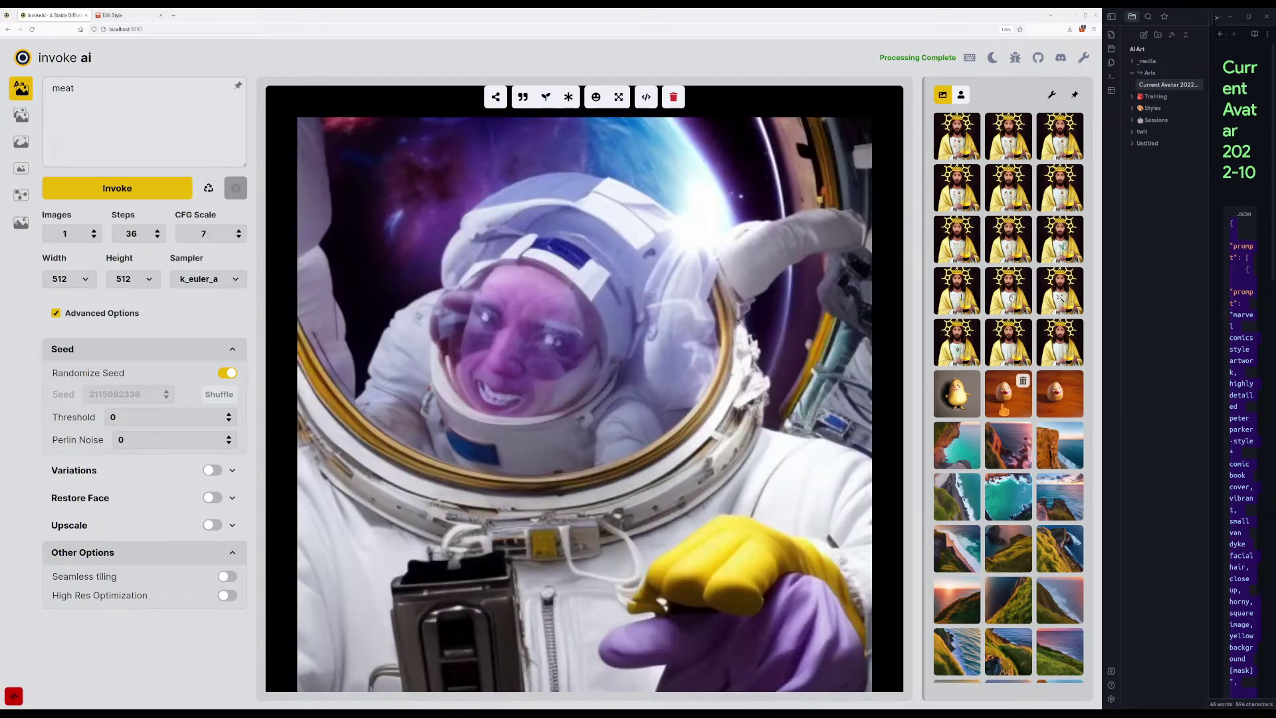
Select the purple-faced astronaut giving a thumbs up and reuse its prompt for text-to-image.
key("Right")
key("Right")
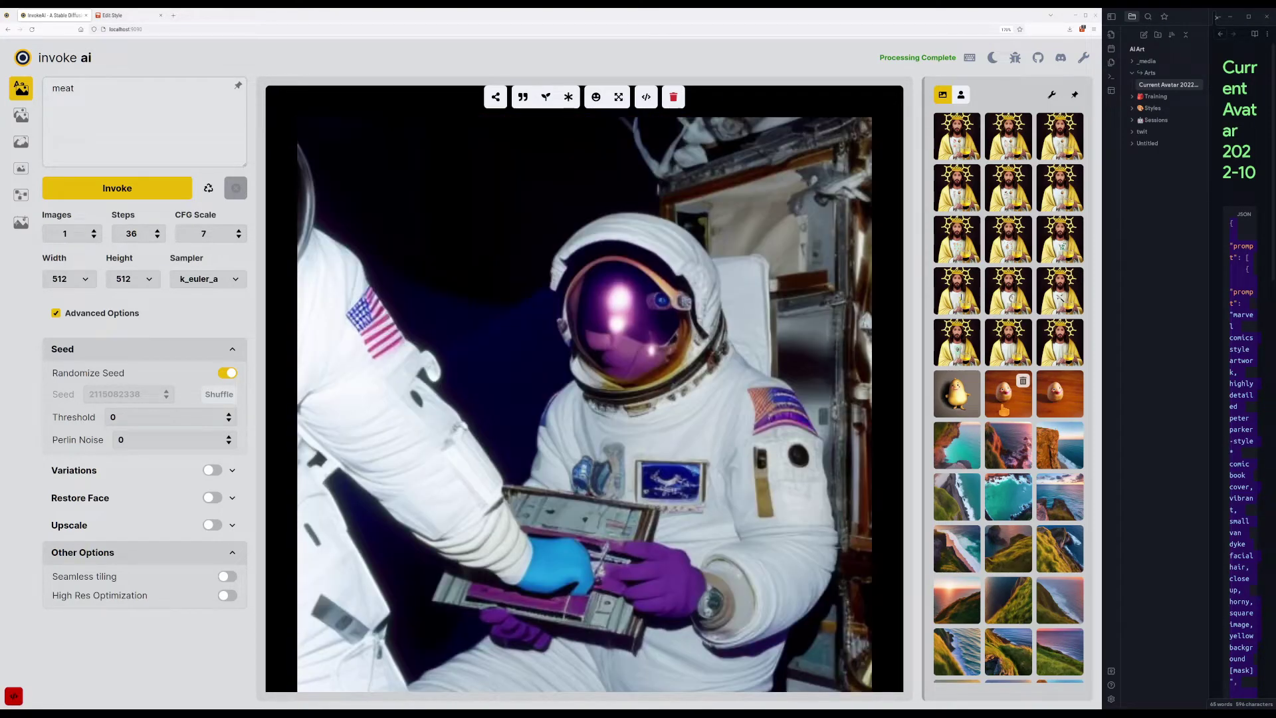
key("Right")
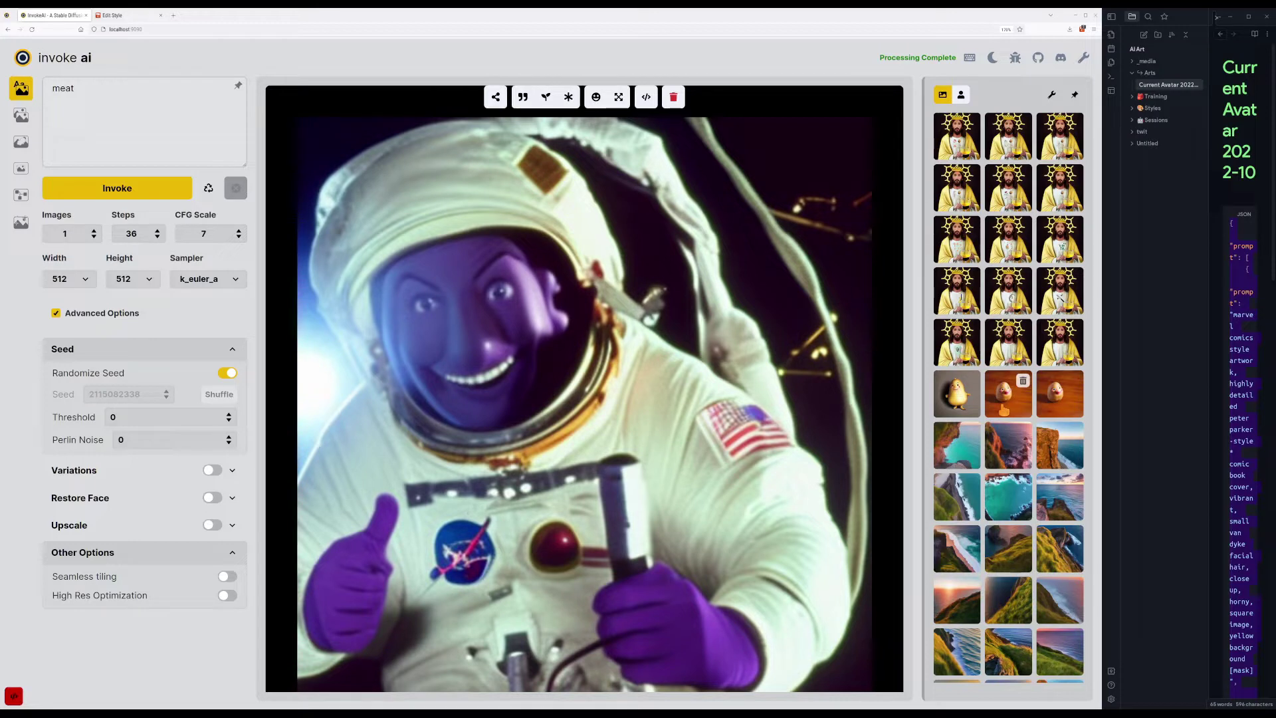
left_click(523, 97)
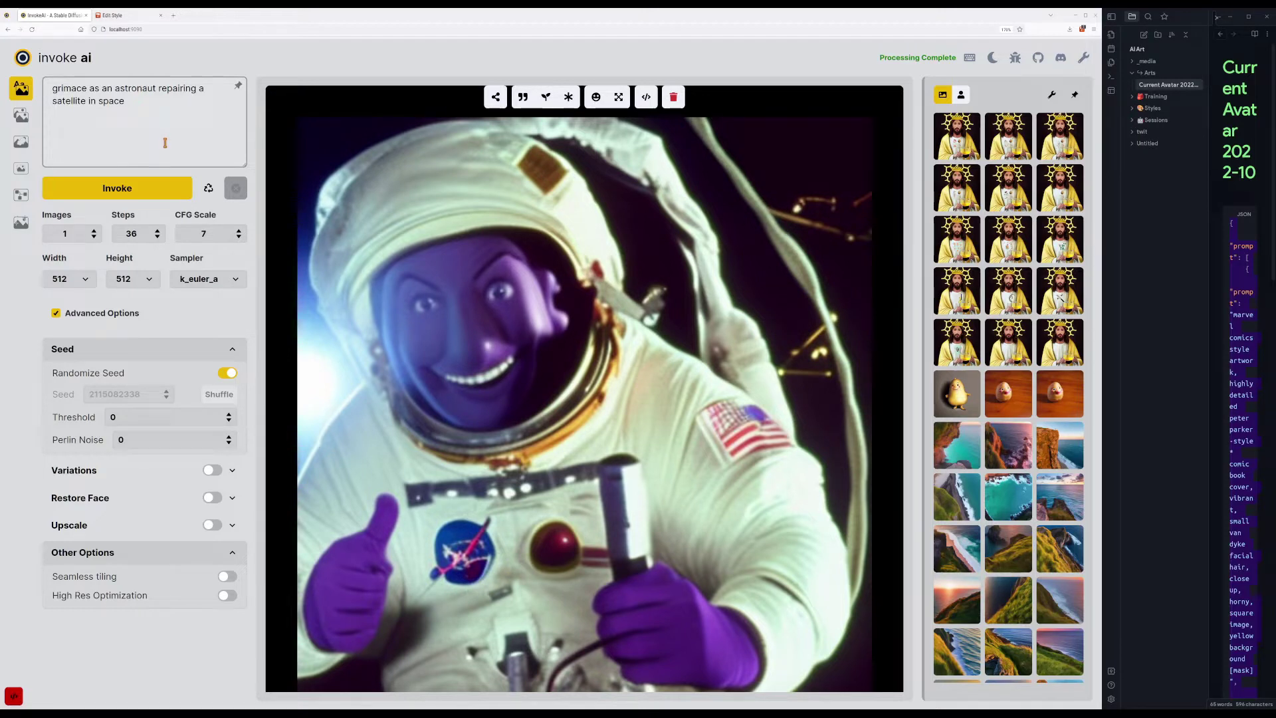
left_click(165, 142)
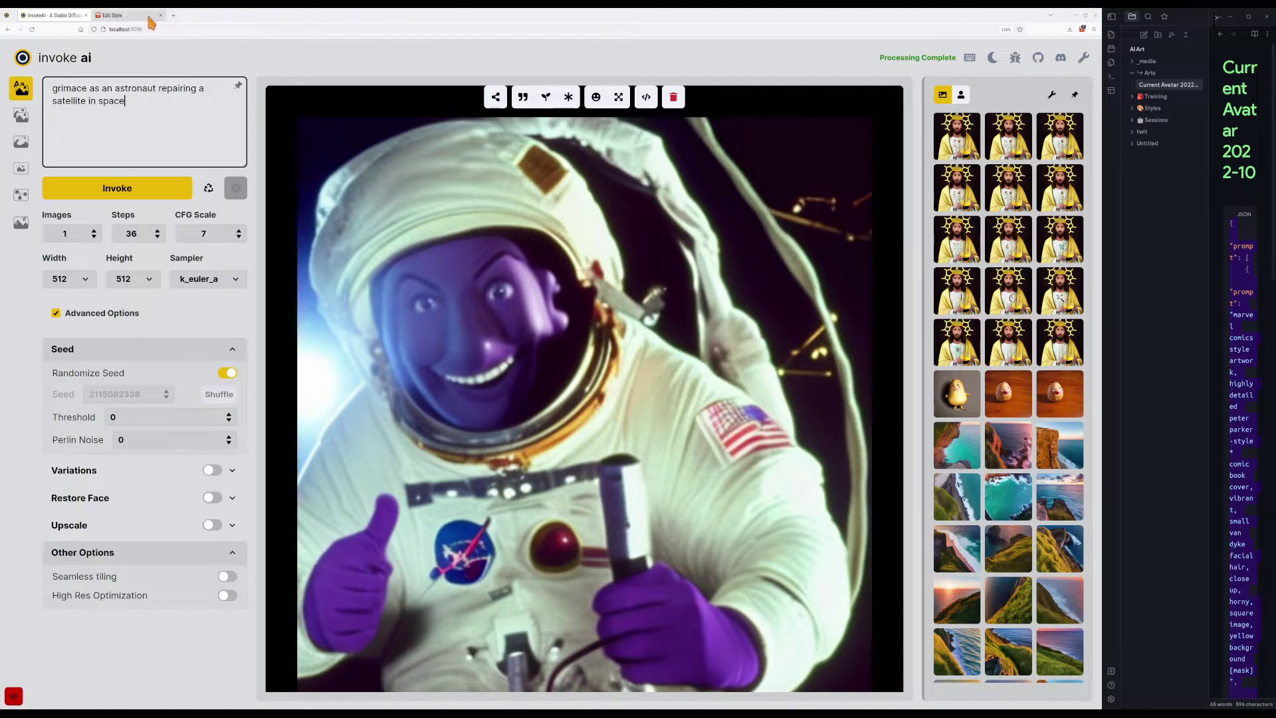
Disable the custom localhost style, save it, and view InvokeAI's interface without the styling.
left_click(112, 17)
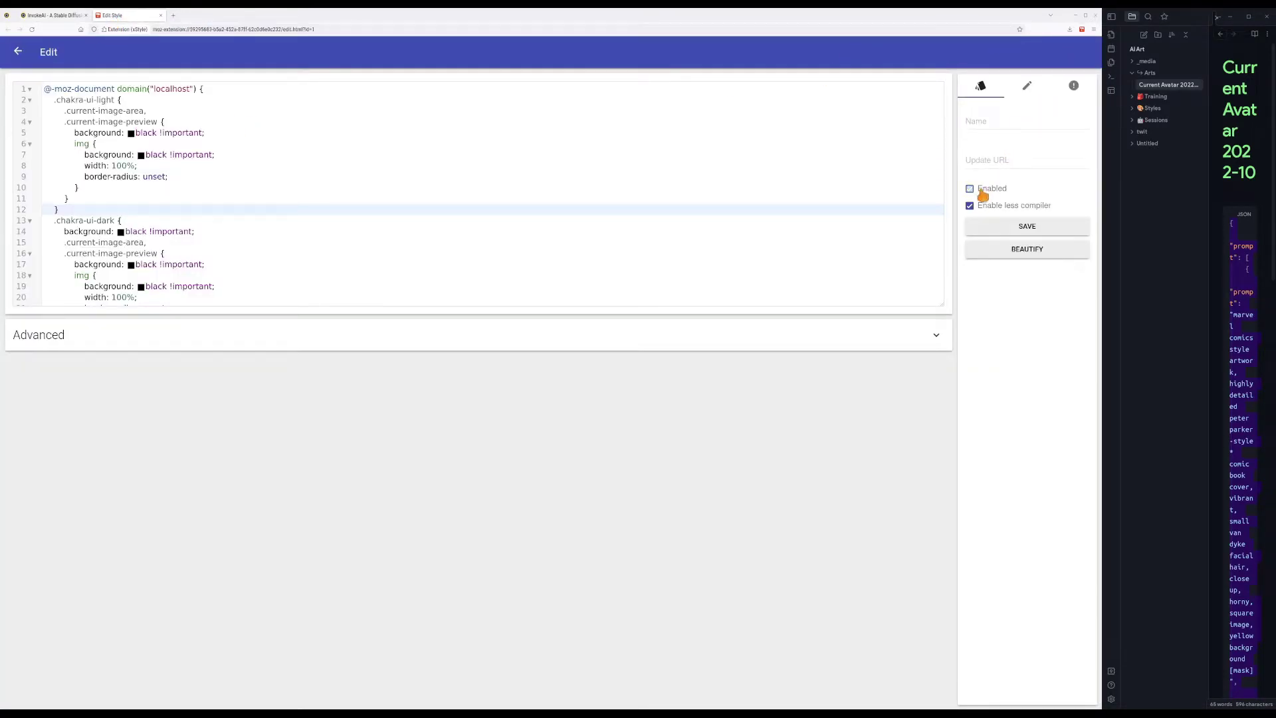
left_click(994, 227)
left_click(50, 16)
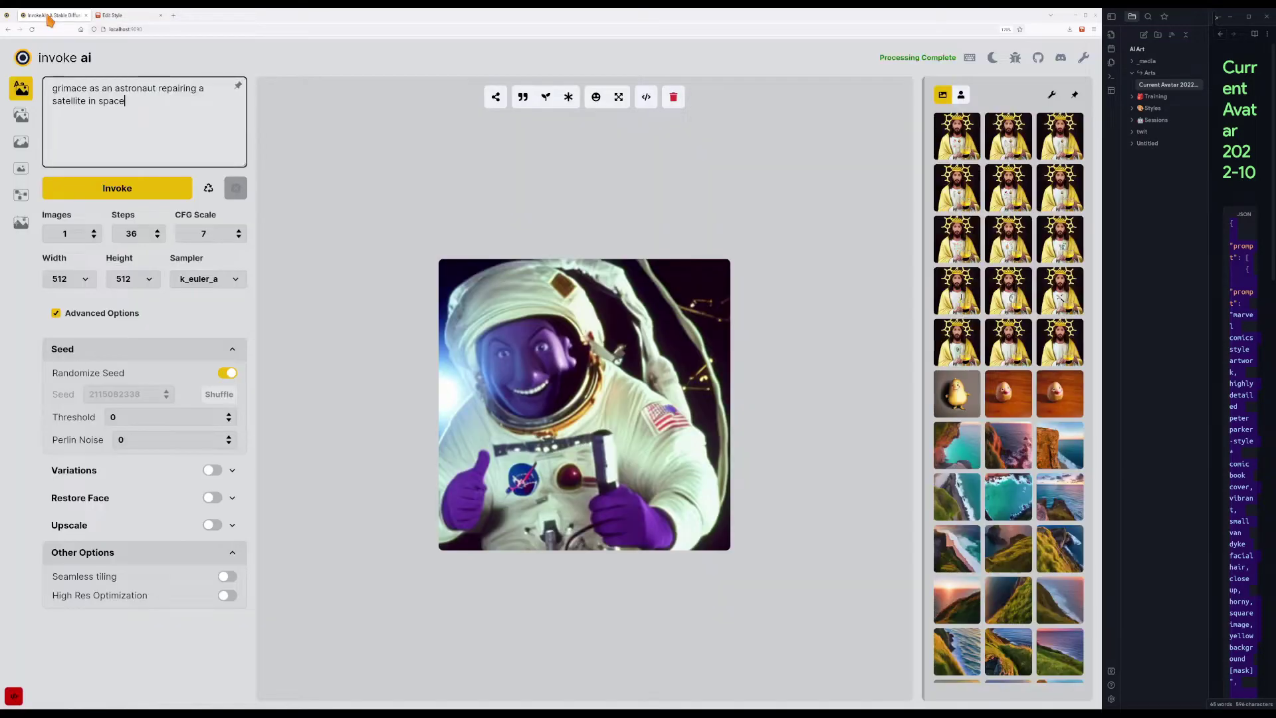
Enable the custom localhost style again, save it, and return to InvokeAI.
left_click(141, 14)
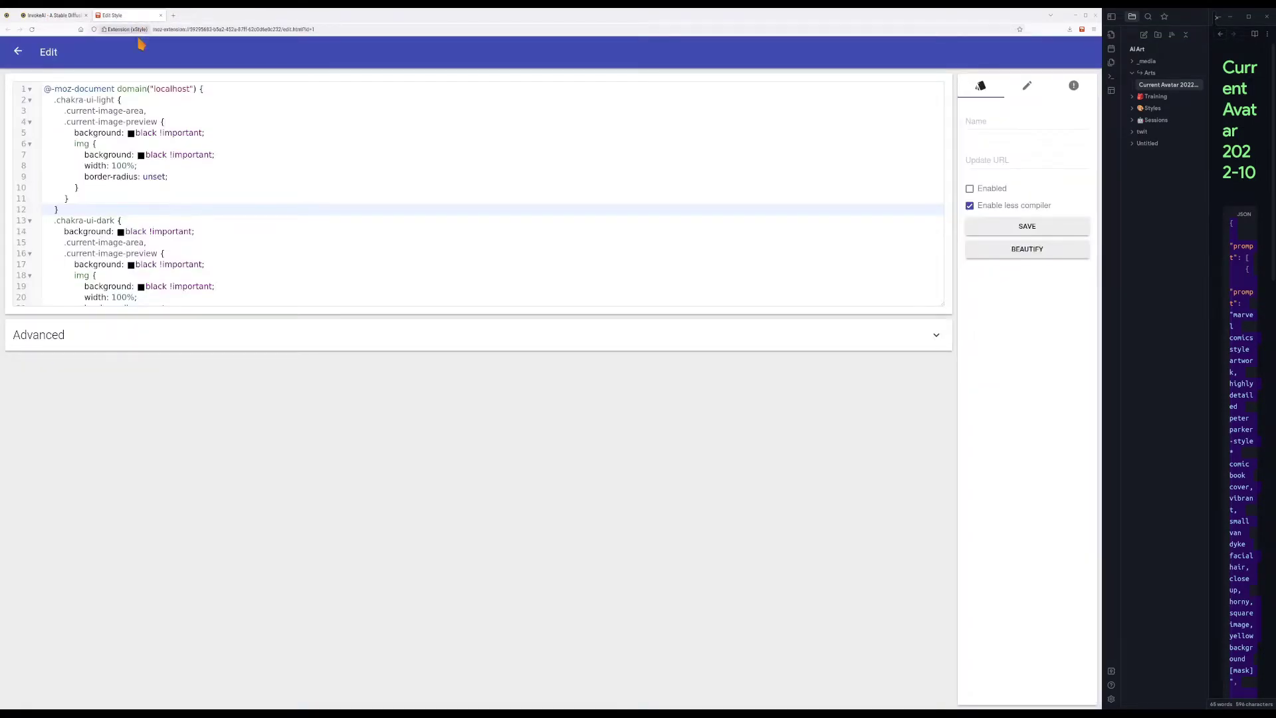
left_click(991, 190)
left_click(1019, 226)
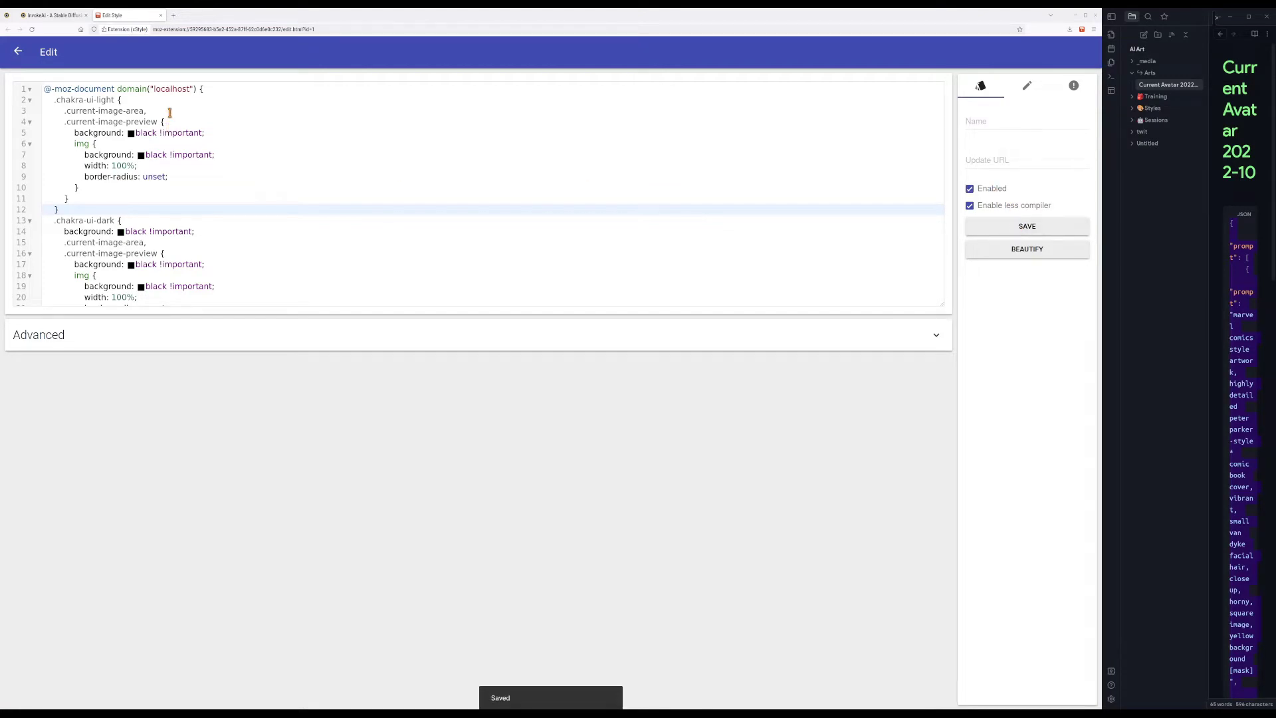
left_click(73, 15)
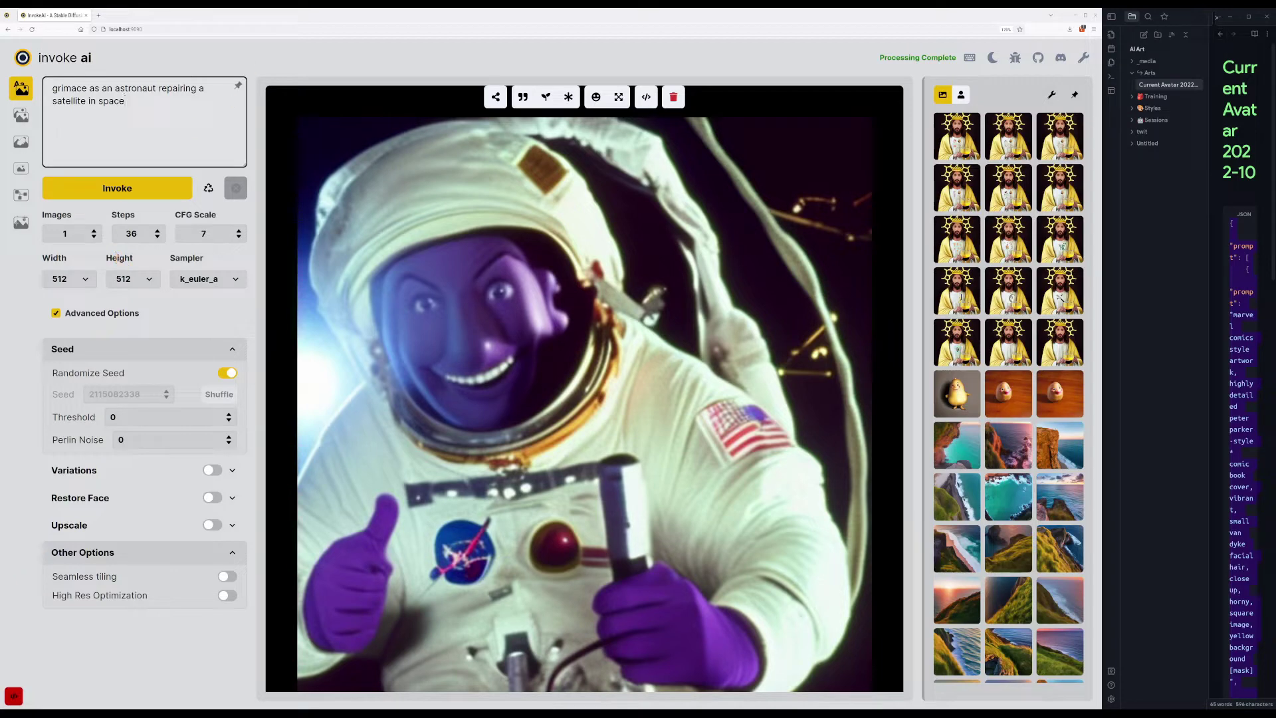
Clear the astronaut prompt from the text-to-image prompt box.
left_click_drag(625, 1, 1275, 0)
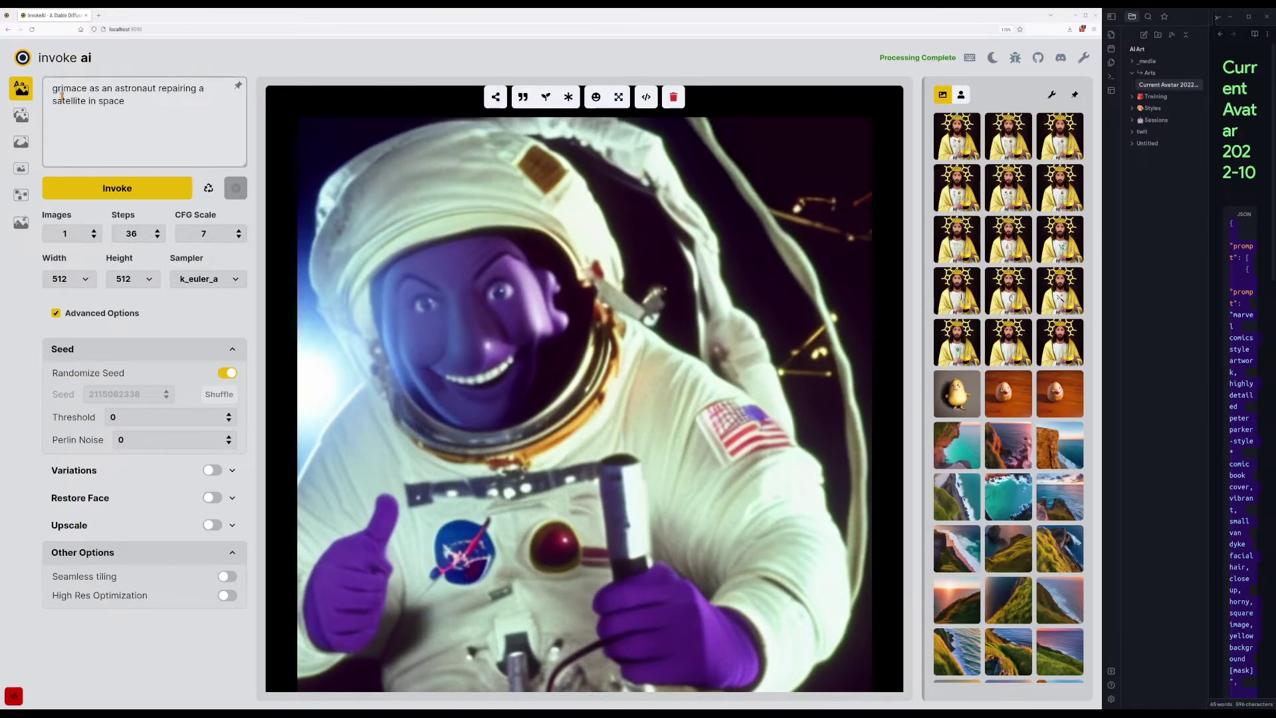
triple_click(157, 123)
key("BackSpace")
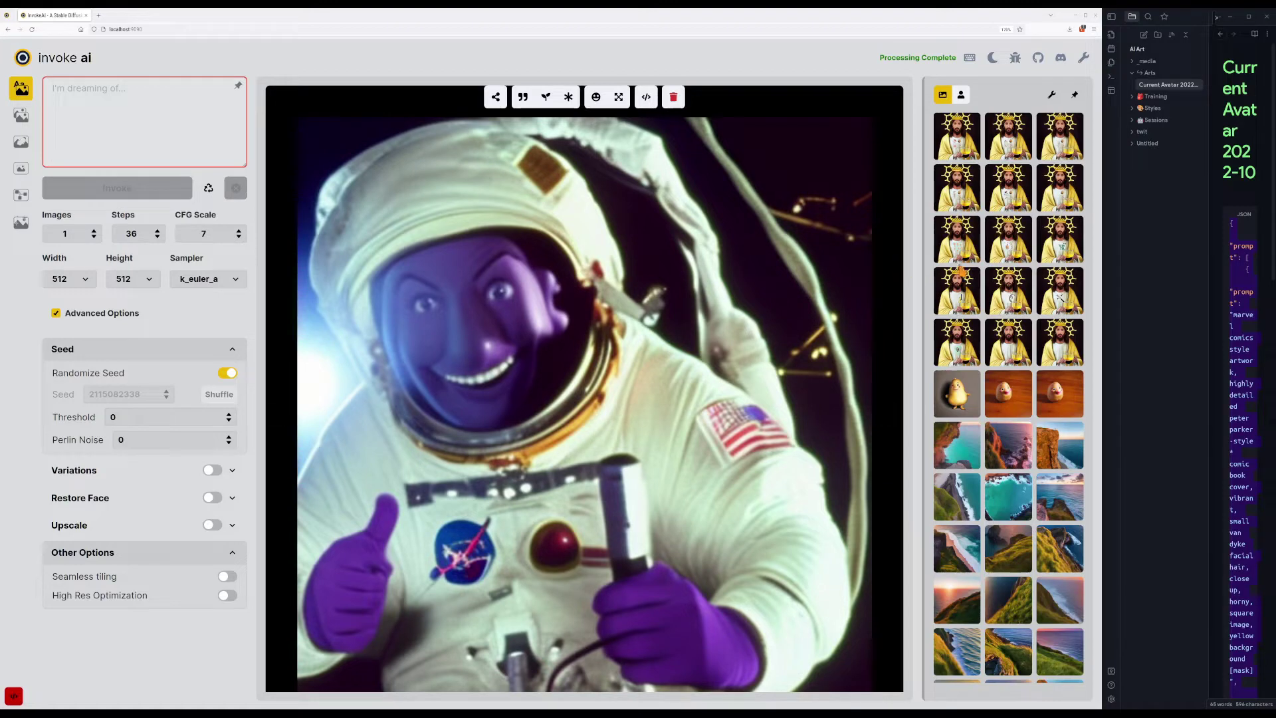
Select the cliff and turquoise sea image, reuse all its generation parameters, and turn Randomize Seed back on.
scroll(1015, 243, "down", 1)
scroll(1015, 243, "down", 3)
left_click(978, 259)
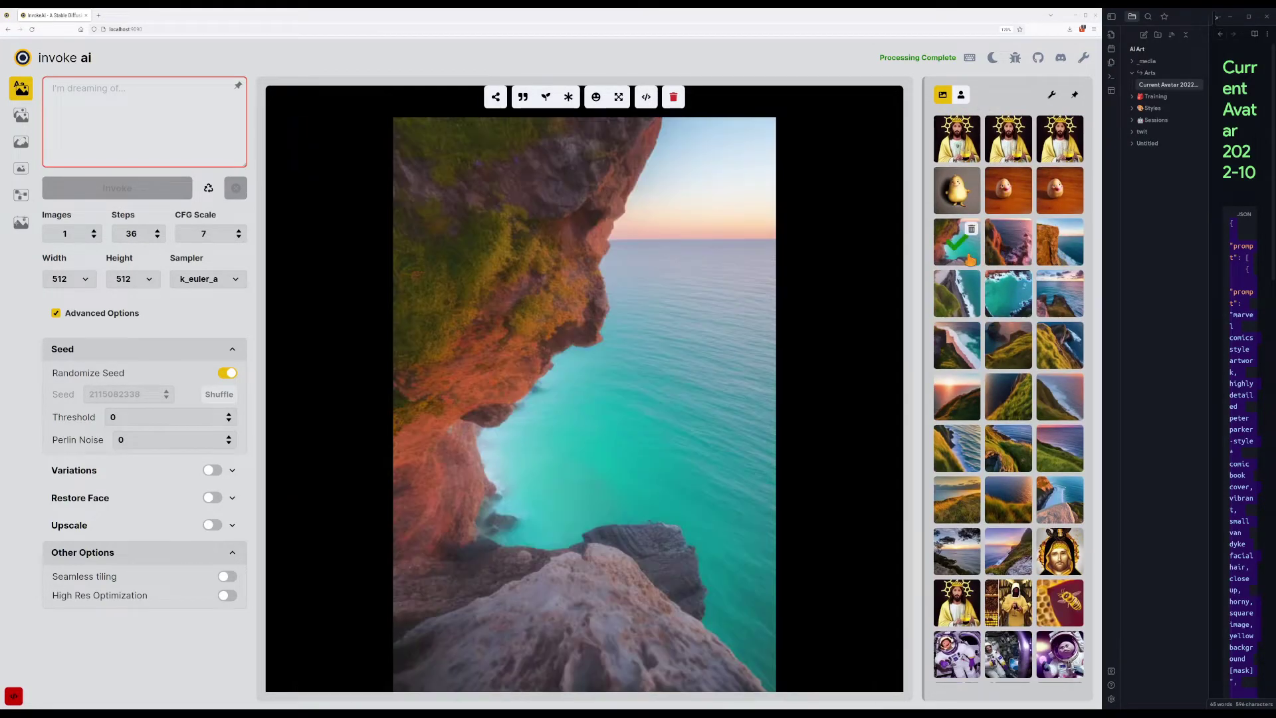
left_click(568, 97)
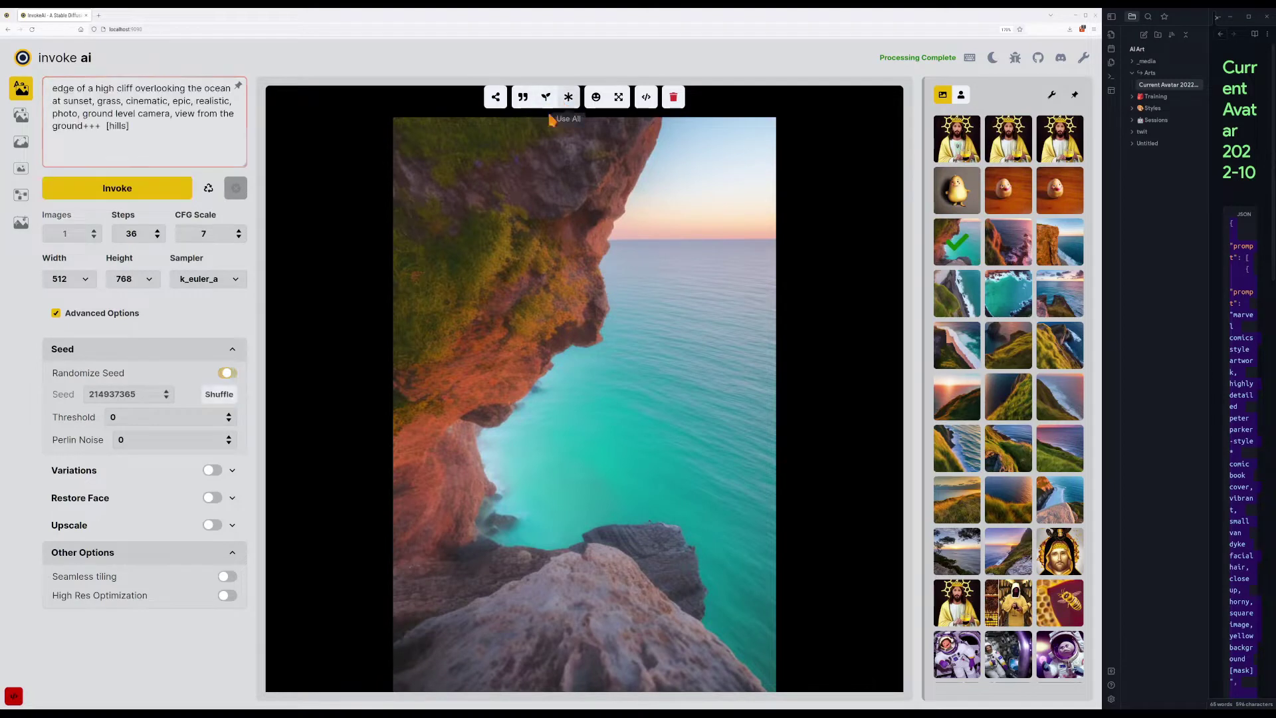
left_click(227, 372)
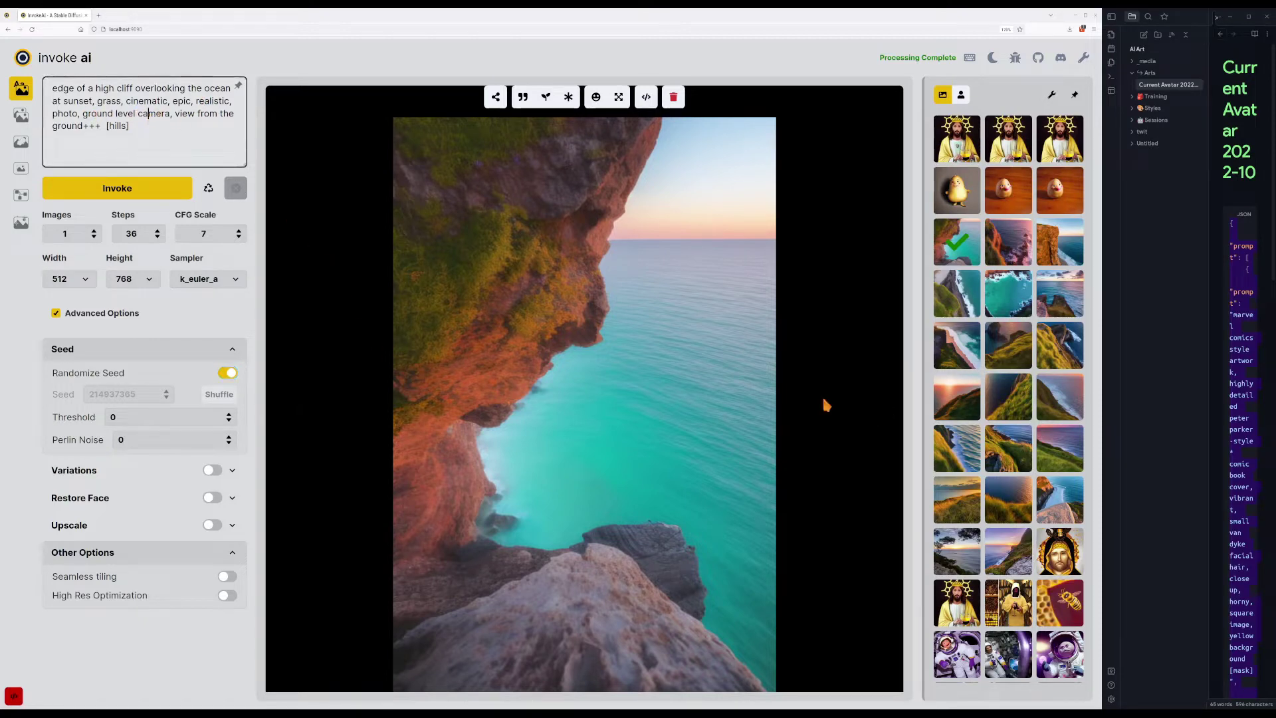
Browse the neighbouring cliff images from the pink sunset surf to the rocky headland under dark clouds.
left_click(1006, 244)
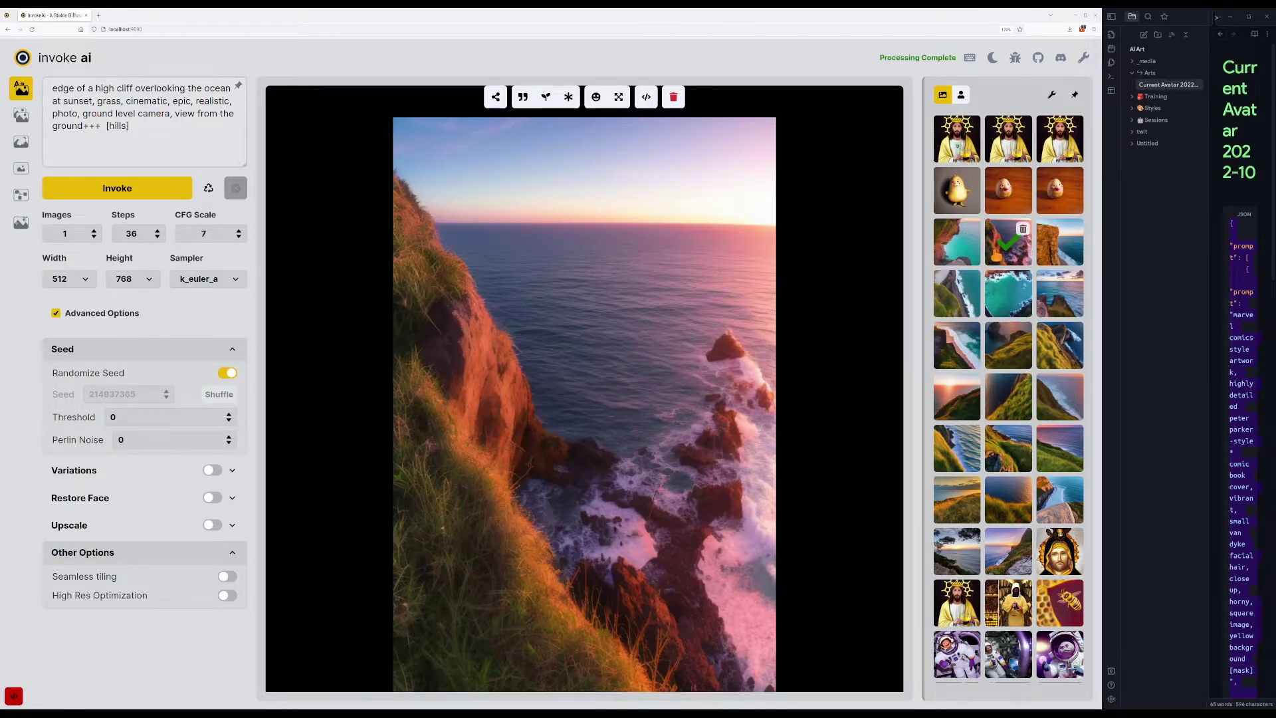
key("Right")
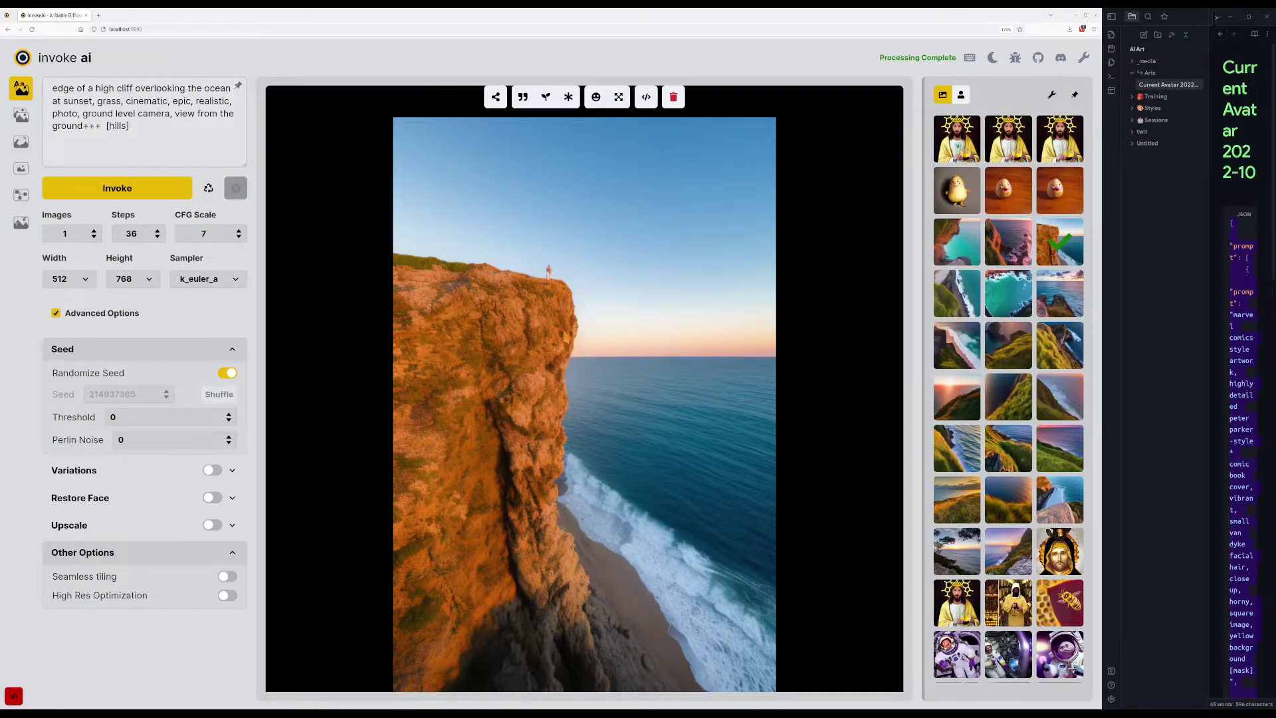
key("Right")
key("Right")
key("Right")
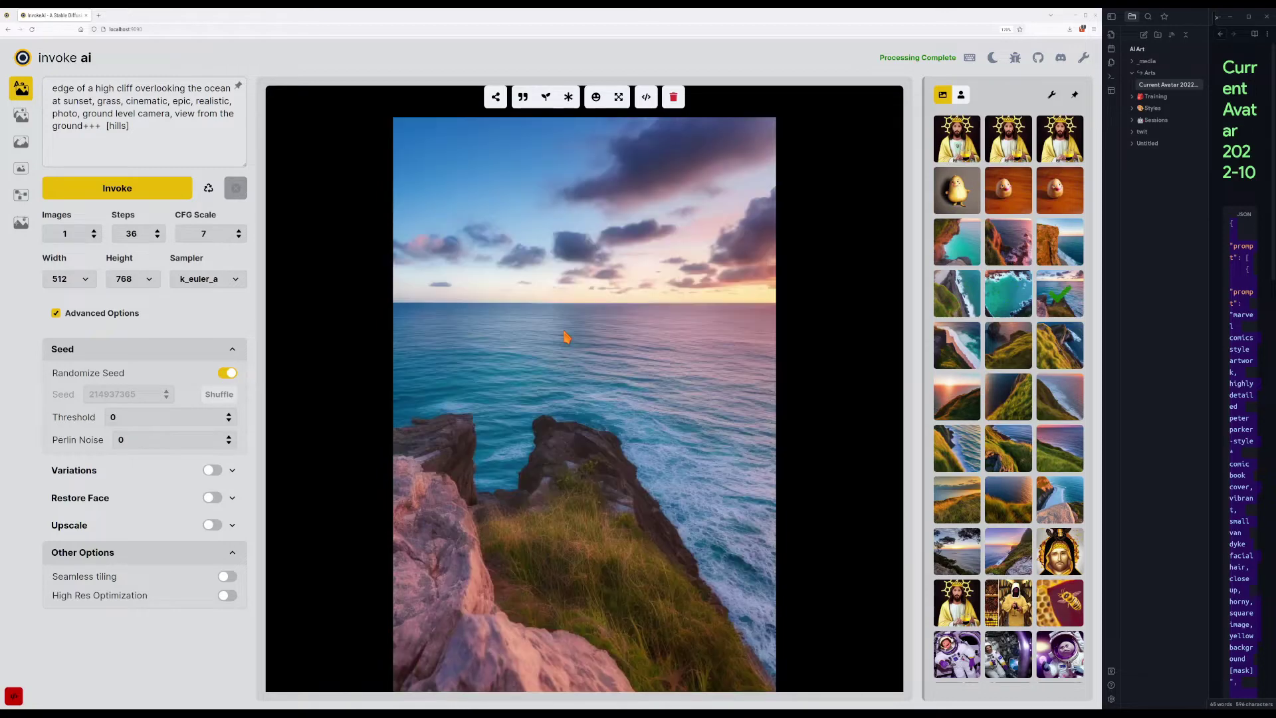
Switch to the separate browser window with the 2022 gravestone artwork and close it.
key("alt+Tab")
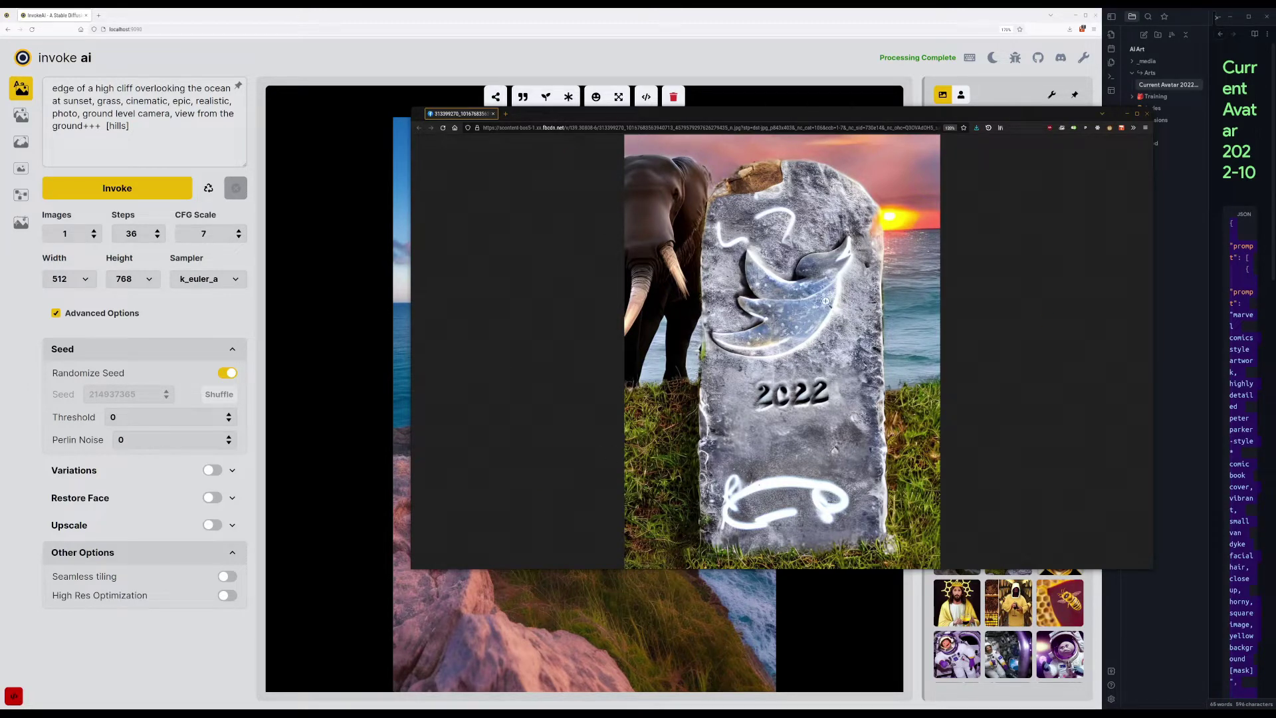
key("ctrl+w")
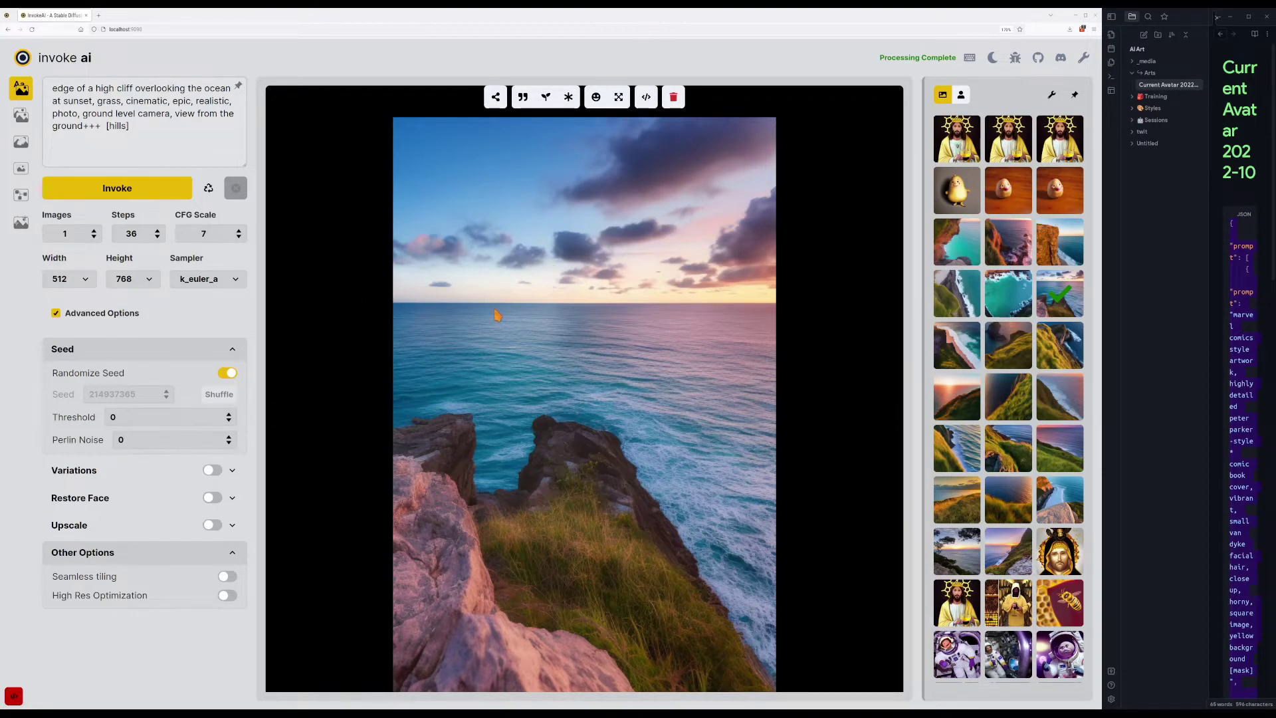
Remove "cinematic, epic," from the cliff prompt and generate a new image.
double_click(146, 100)
key("ctrl+shift+Right")
key("ctrl+shift+Right")
key("ctrl+shift+Right")
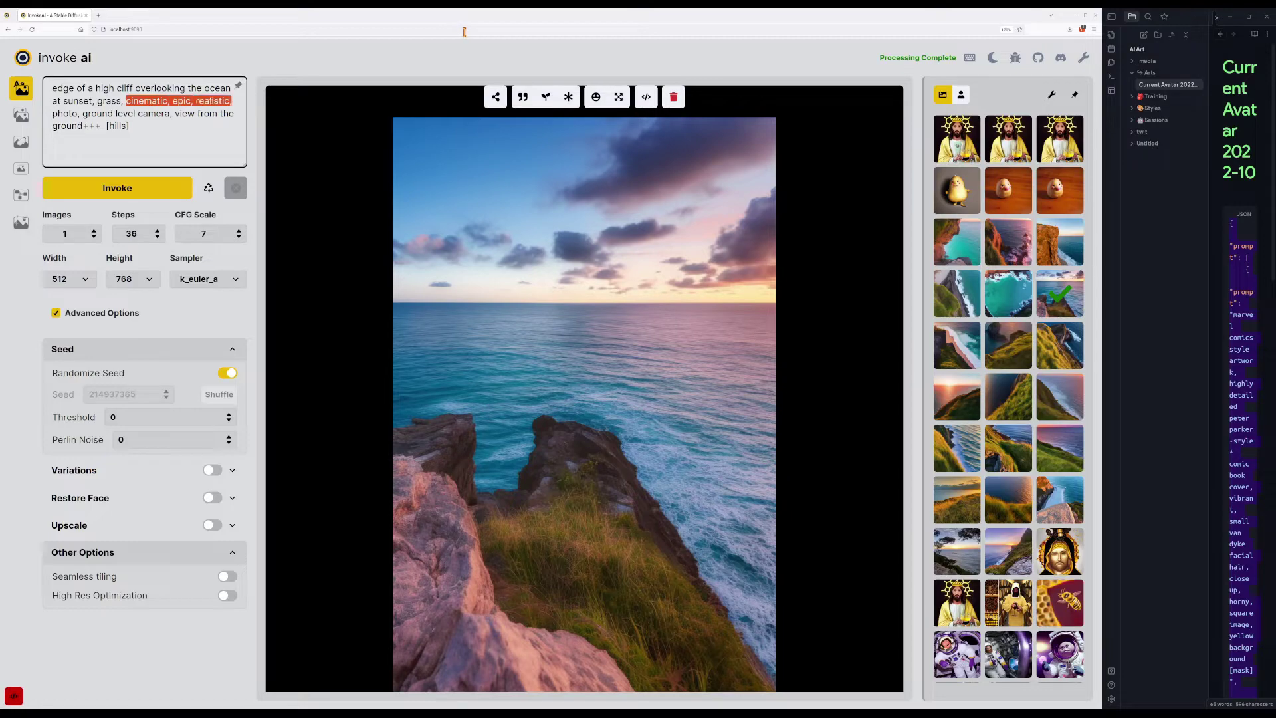
key("ctrl+shift+Left")
key("BackSpace")
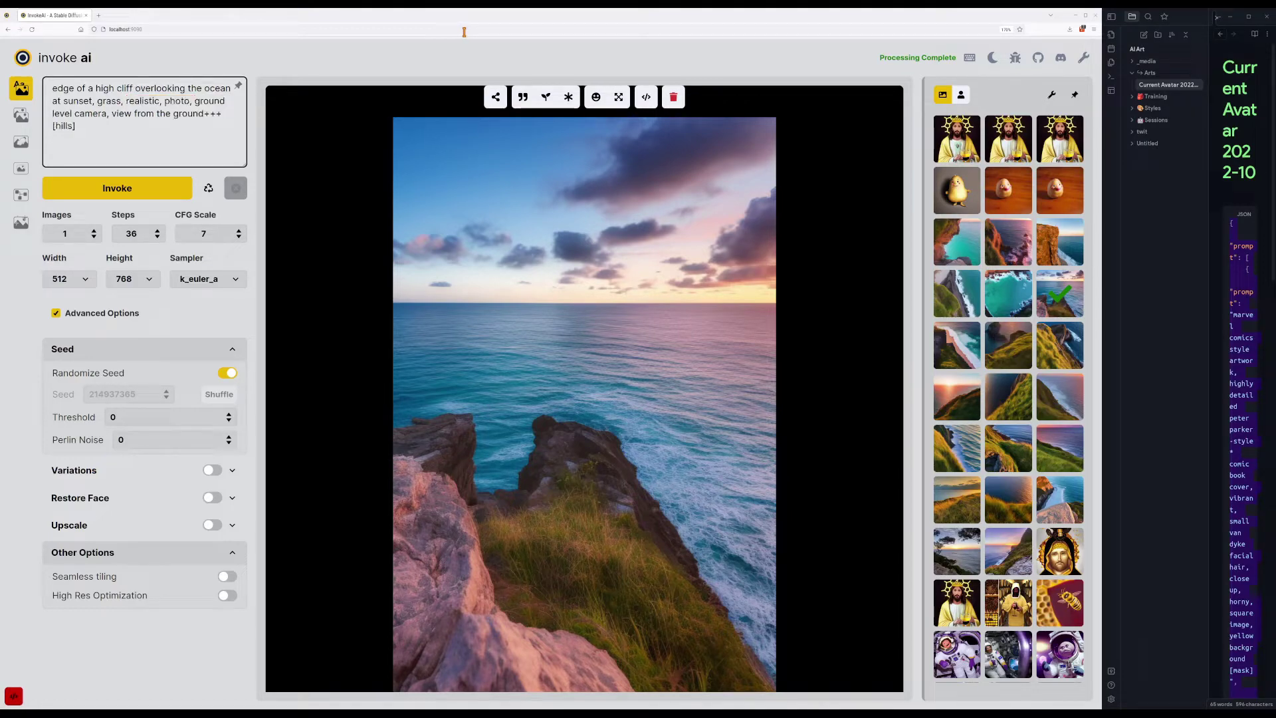
key("Return")
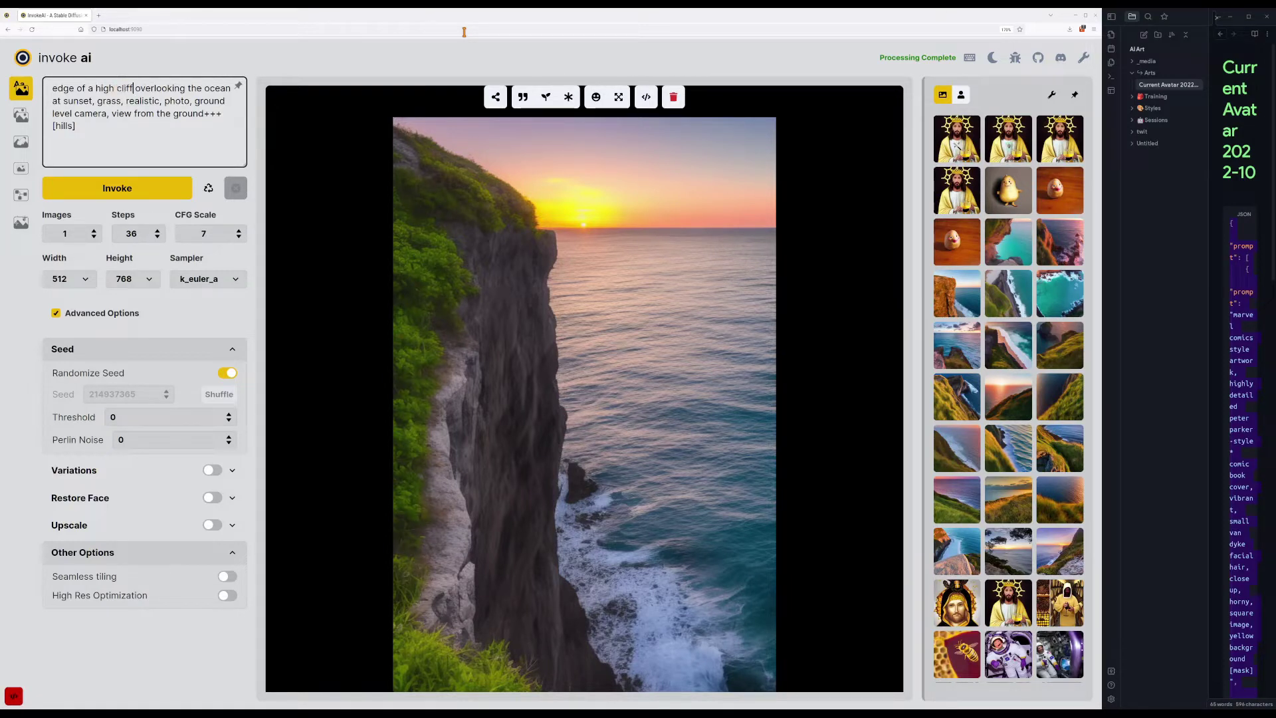
Replace "a high cliff" with "plane" in the prompt and generate another image.
key("ctrl+shift+Left")
key("ctrl+shift+Left")
type("plane")
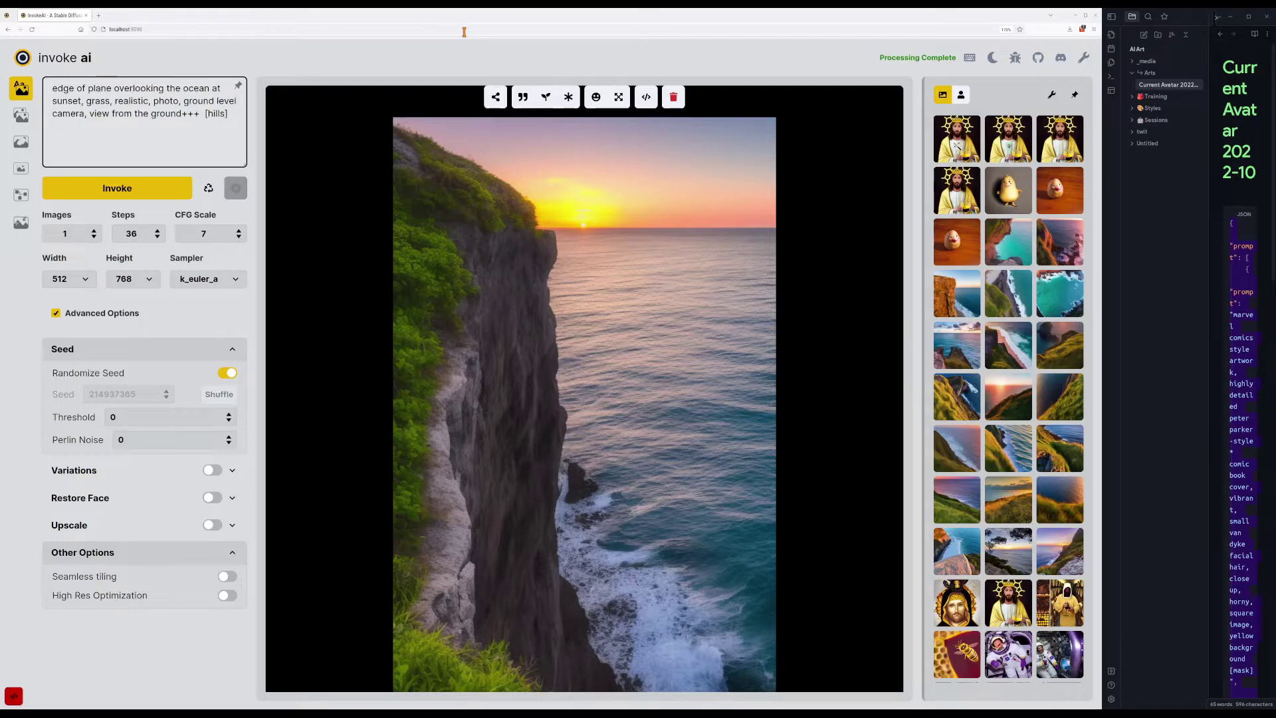
key("ctrl+Return")
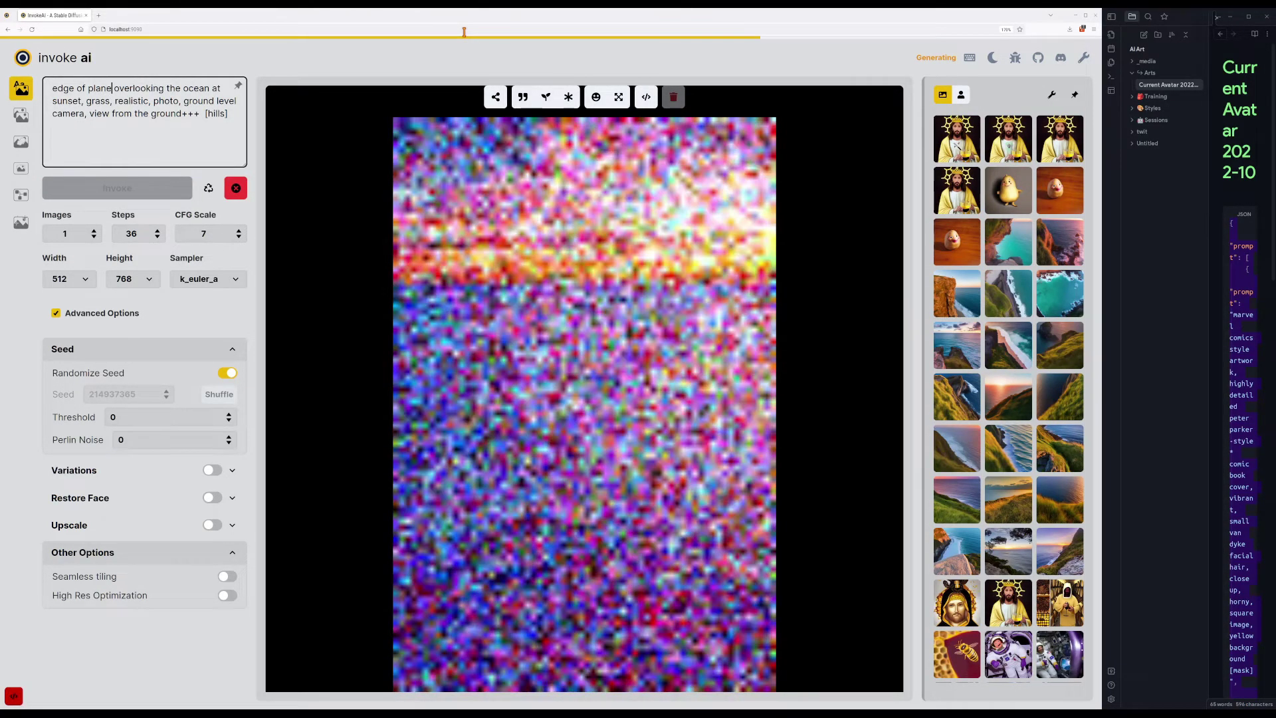
Change "plane" in the prompt to "grassy plain" and generate two images from it.
key("ctrl+Left")
type("grassy")
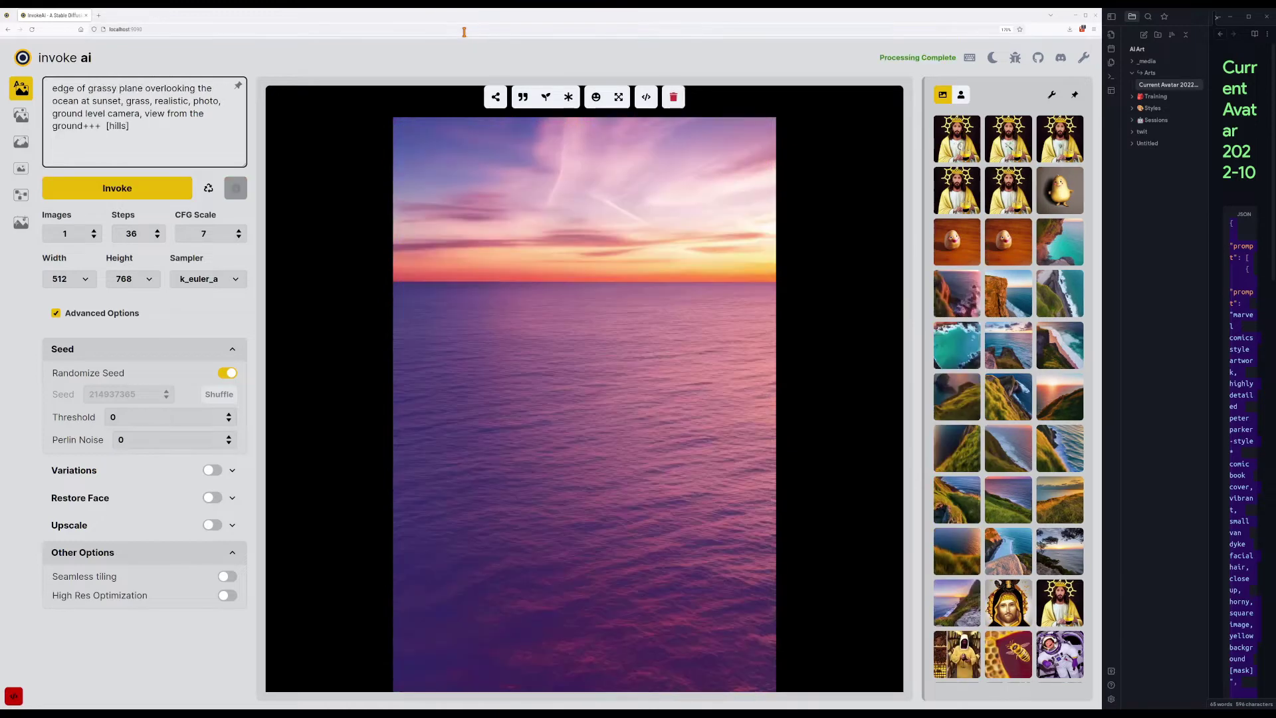
key("ctrl+shift+Left")
key("ctrl+shift+Left")
type("grassy plain")
key("Return")
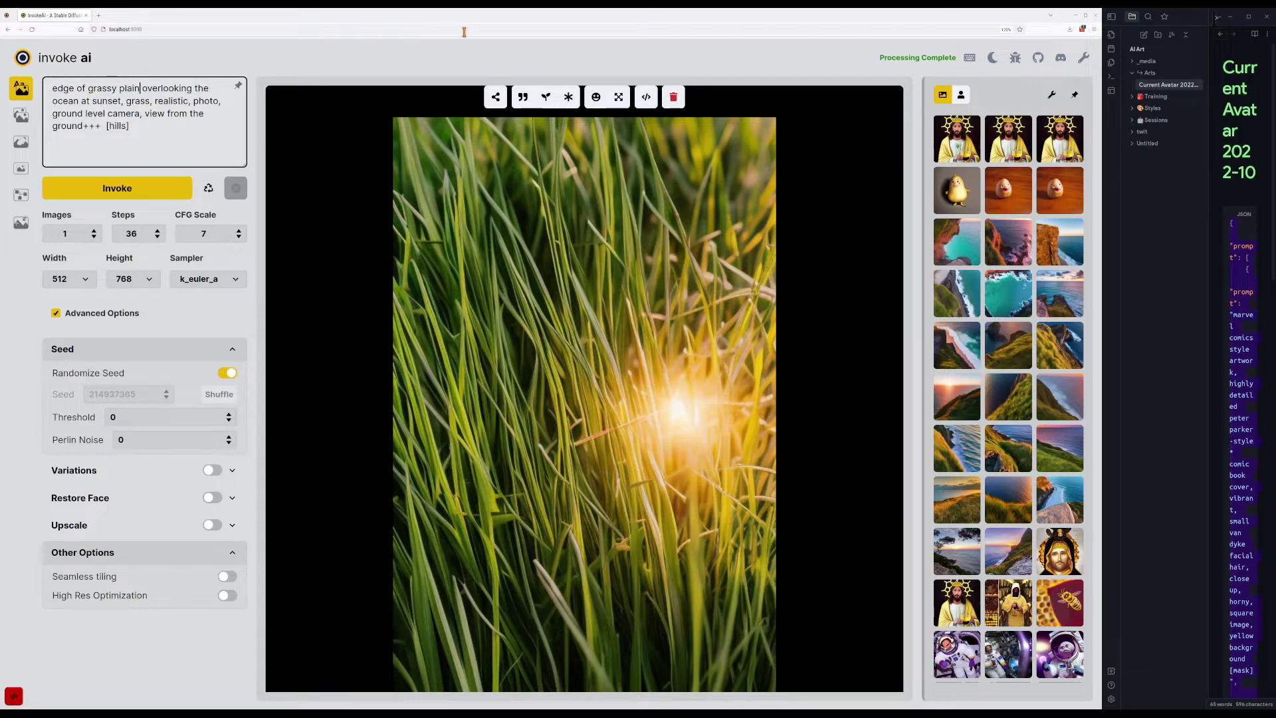
key("ctrl+Return")
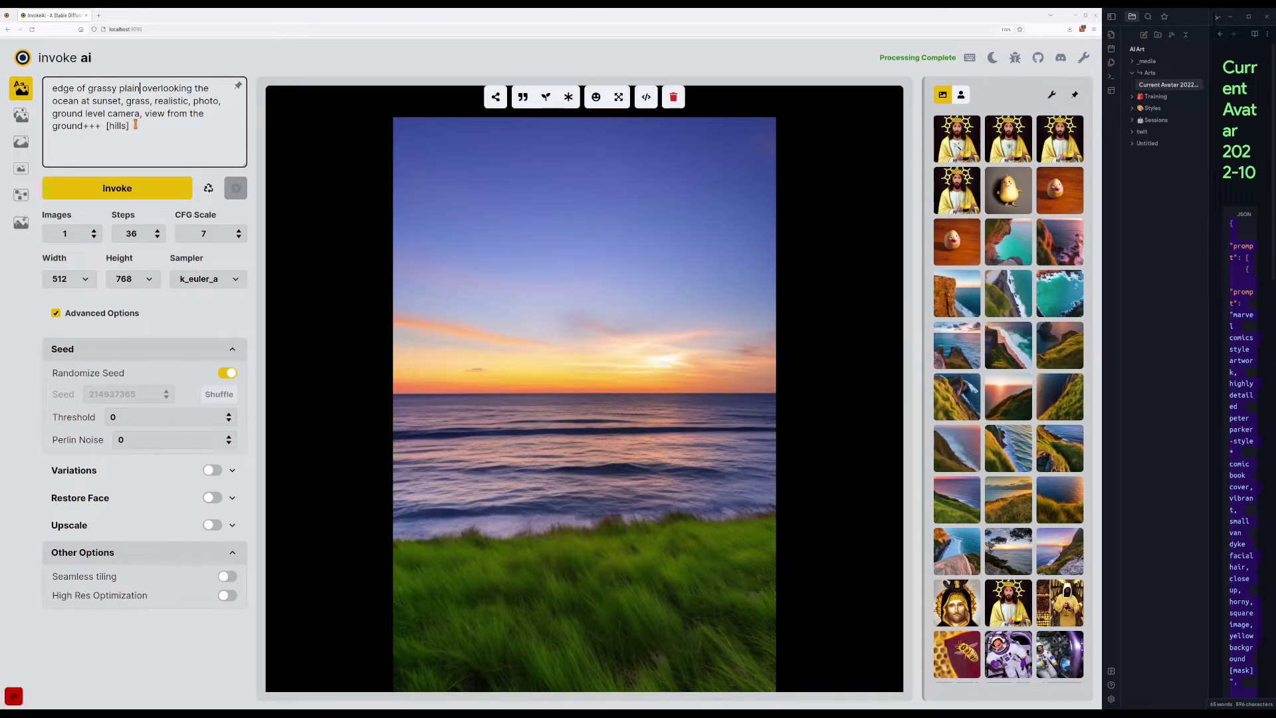
Delete the grass close-up from the gallery, then review the yellow-robed crowned portraits and delete unwanted variants.
scroll(1015, 304, "up", 4)
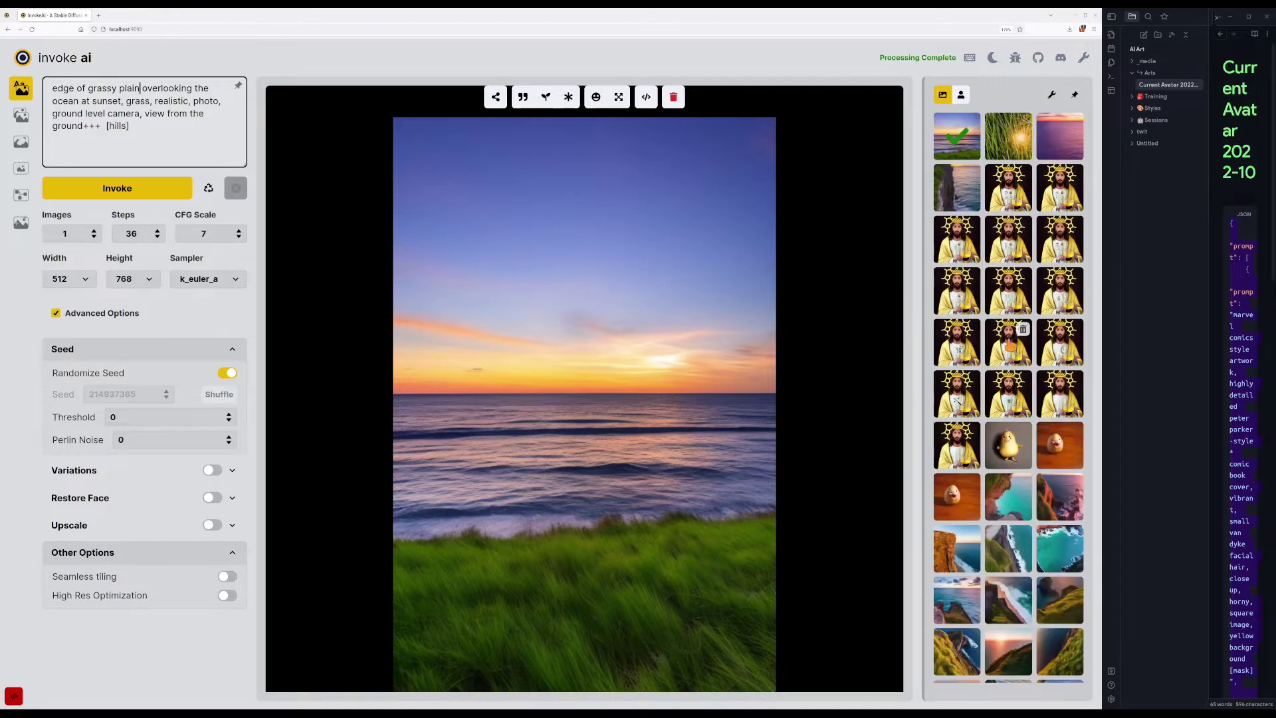
left_click(1022, 123)
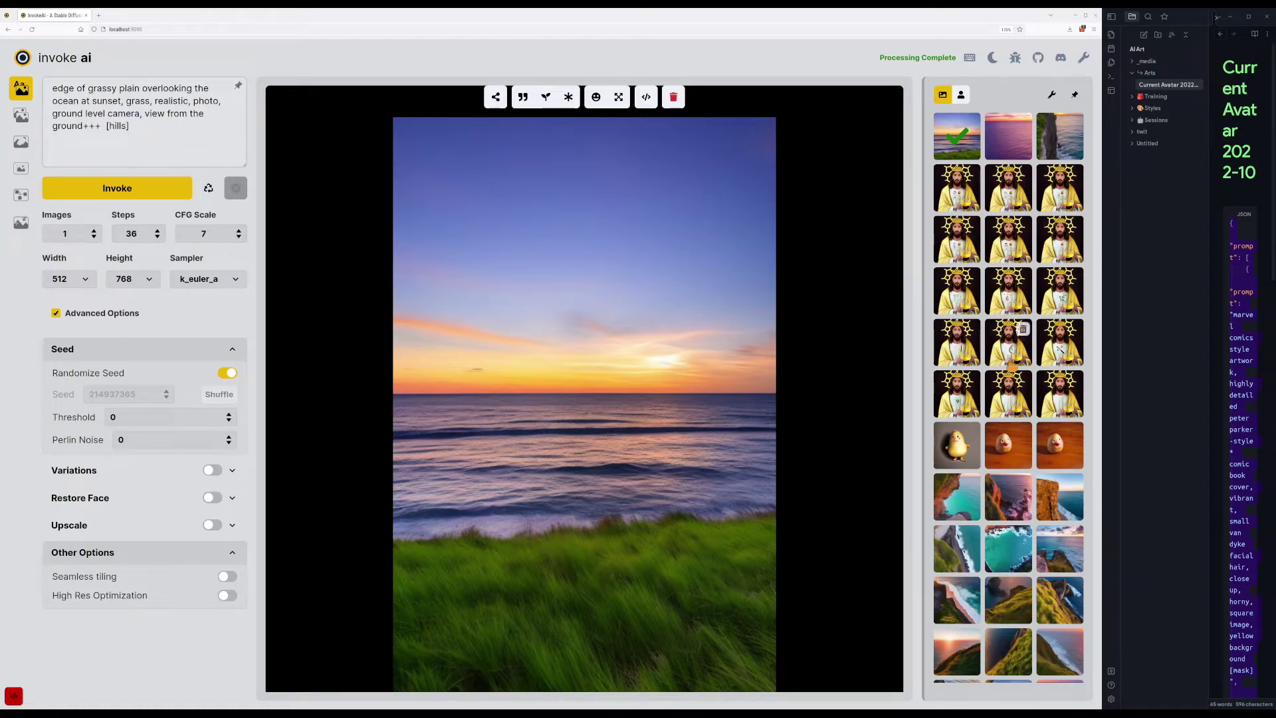
left_click(957, 202)
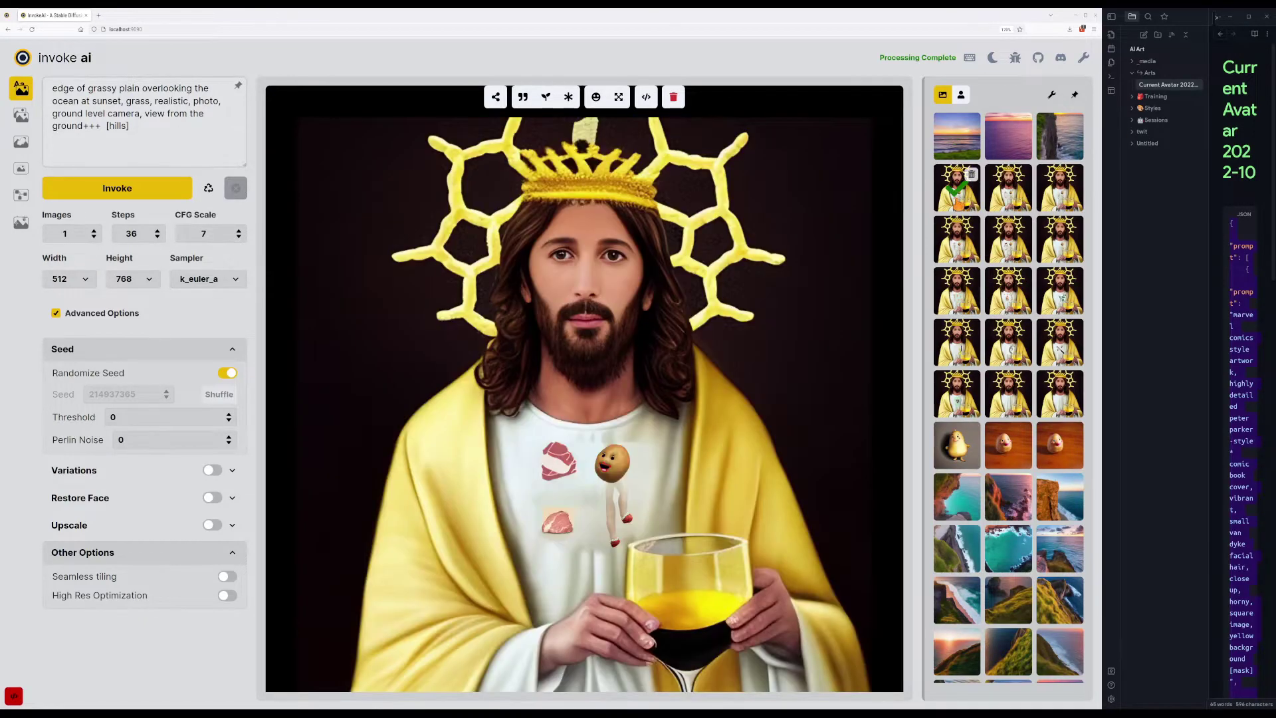
key("Right")
key("Right")
key("Left")
key("Left")
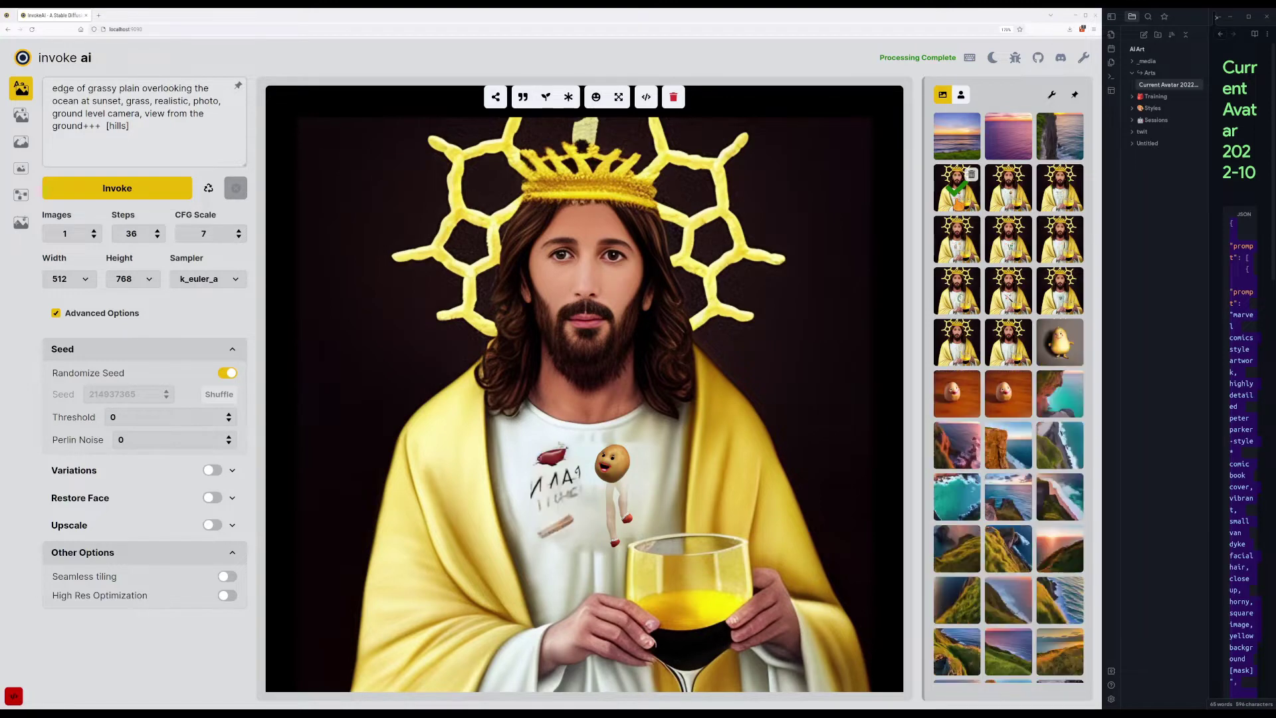
key("Right")
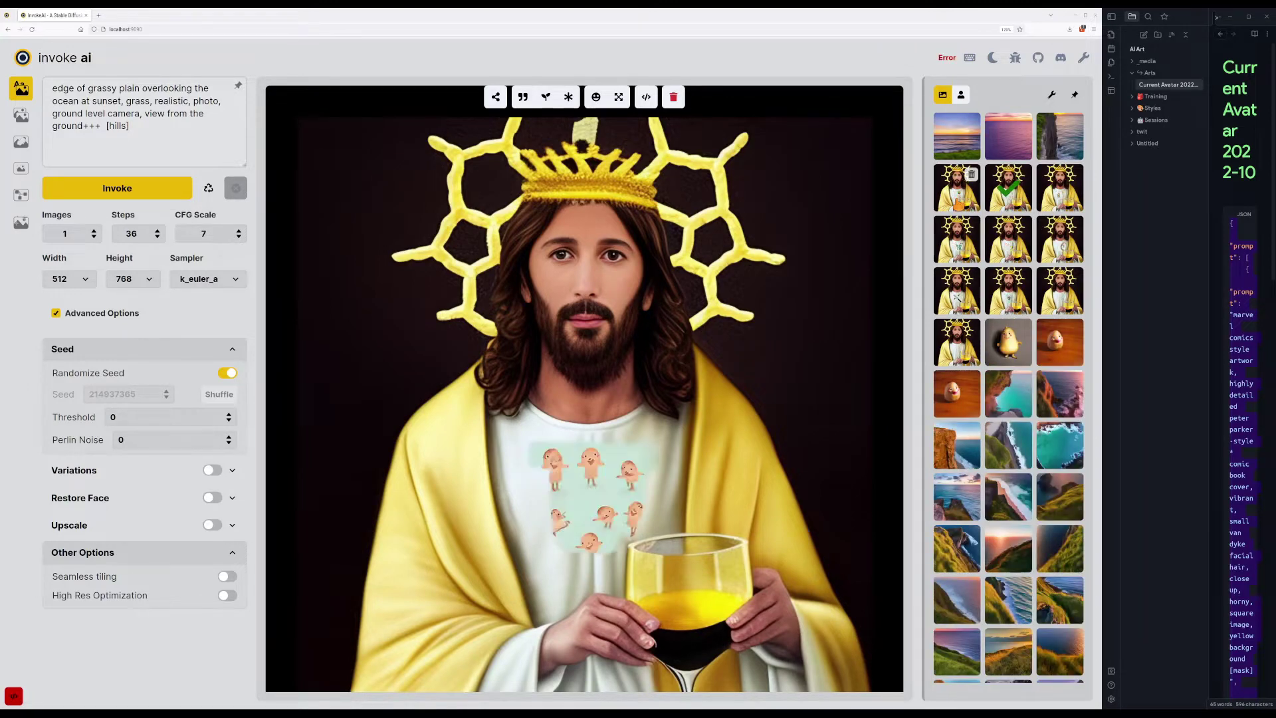
key("Left")
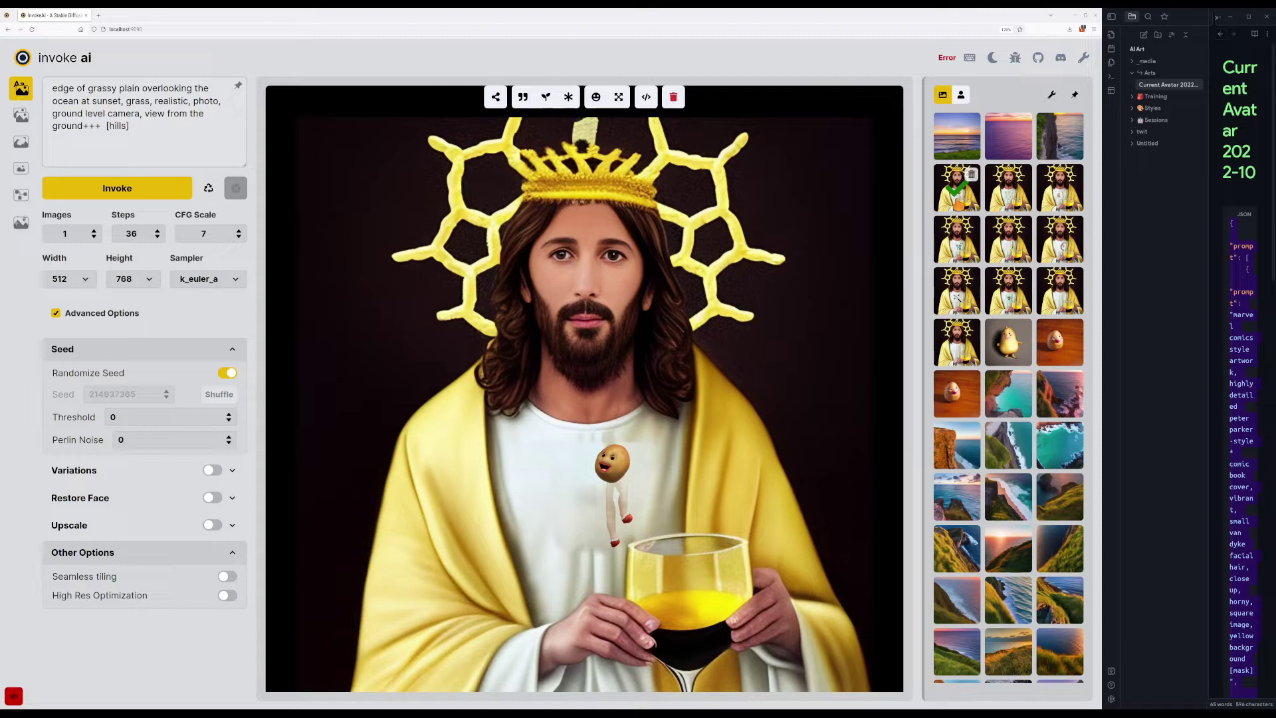
Reuse all parameters of the grassy seashore sunset image, raise the seed to 926157235, and generate an image.
left_click(944, 153)
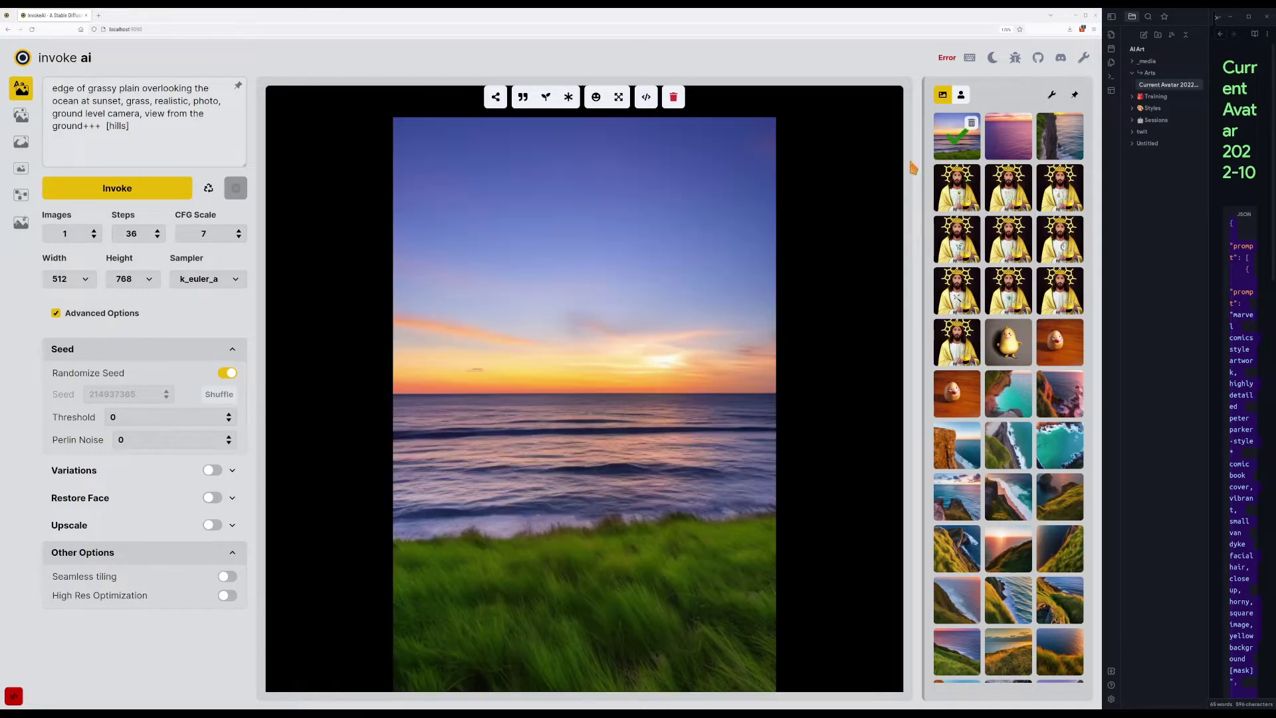
left_click(569, 99)
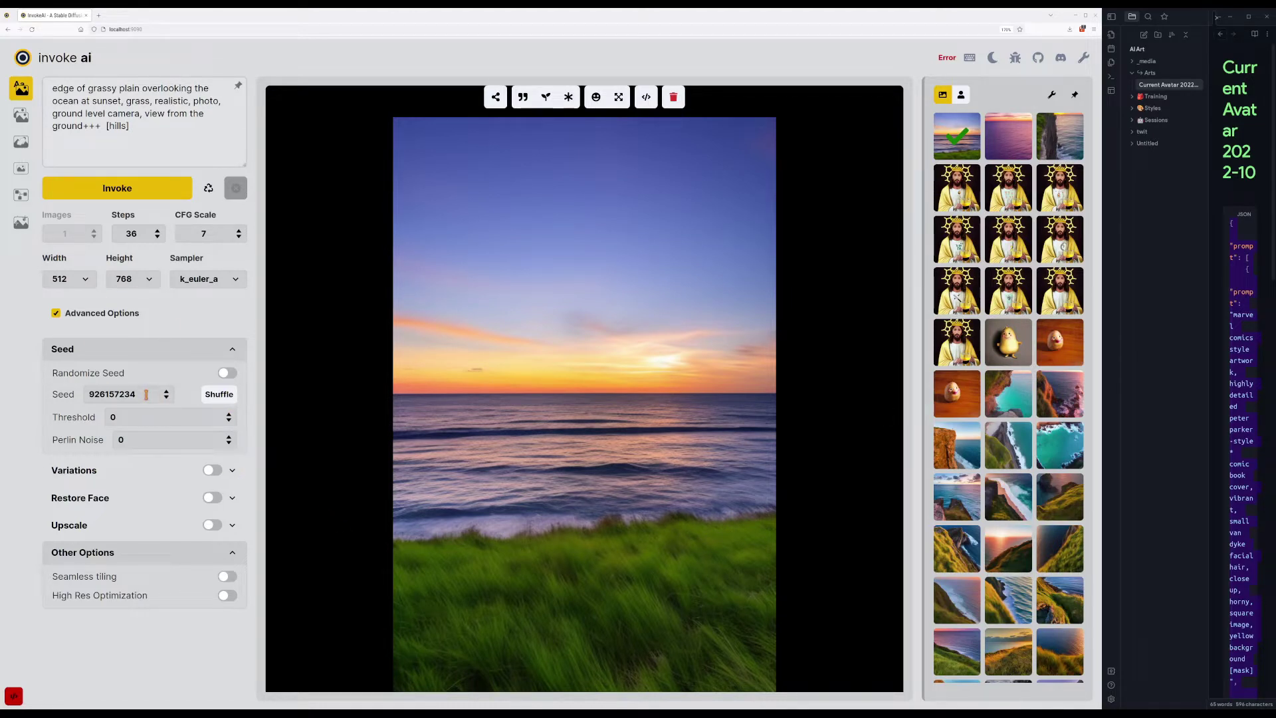
left_click(166, 390)
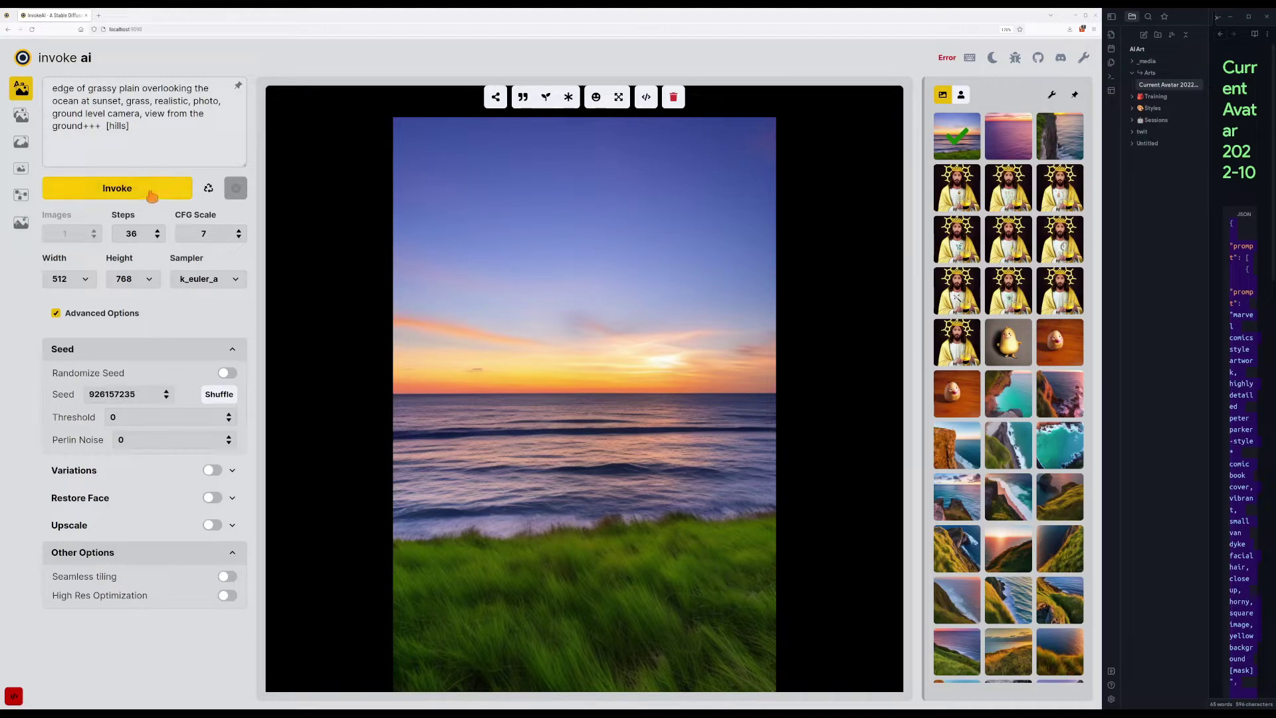
left_click(155, 192)
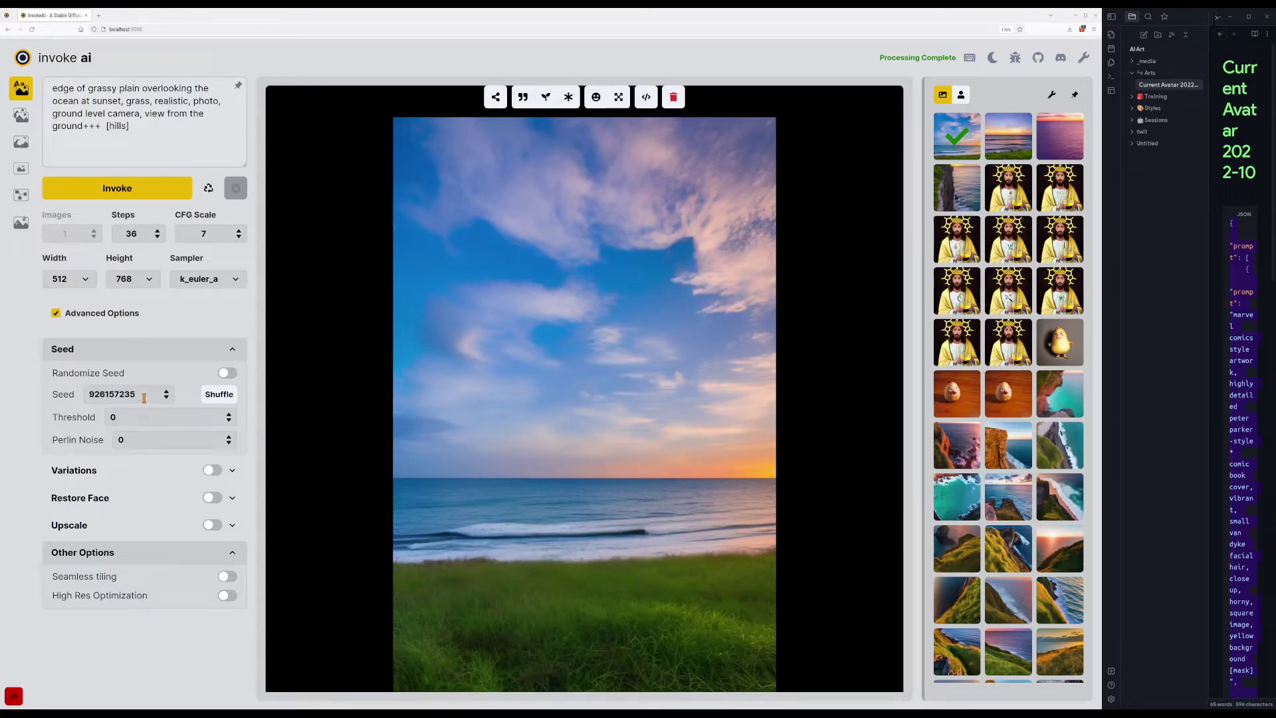
Generate one image for each successive seed from 926157236 to 926157239 with the same prompt.
left_click(166, 391)
left_click(174, 198)
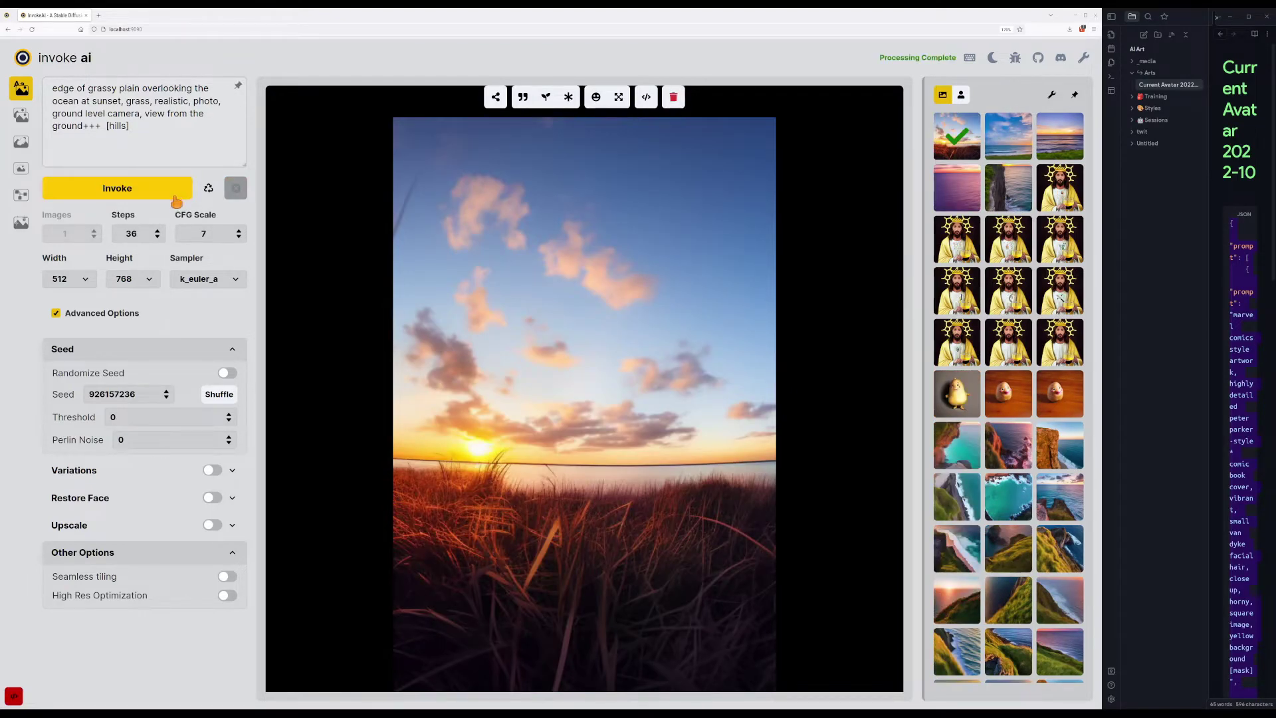
left_click(167, 391)
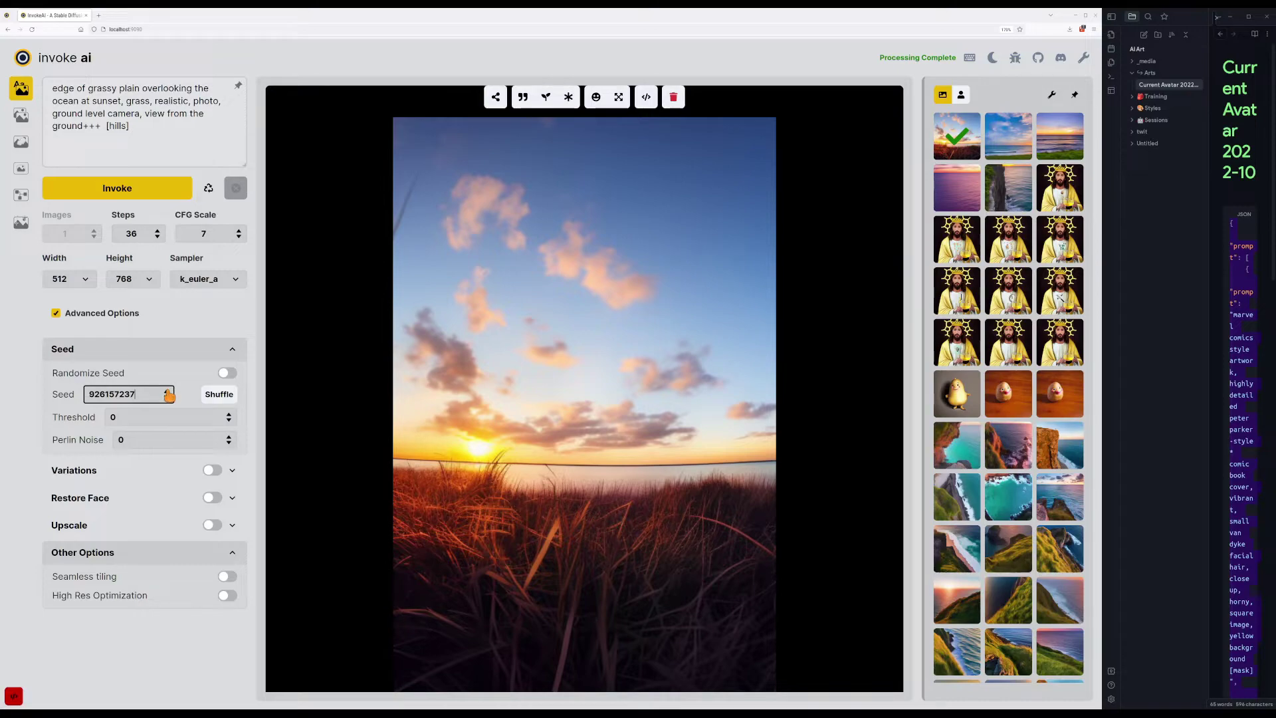
left_click(162, 198)
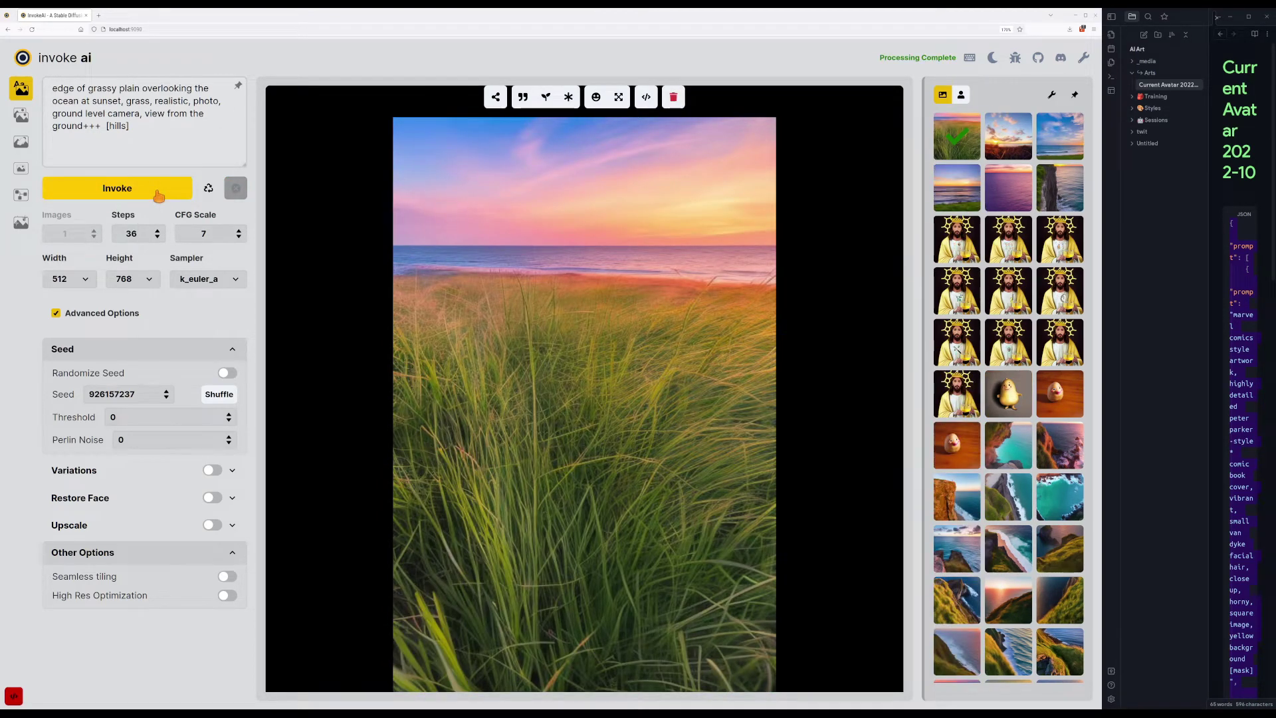
left_click(167, 392)
left_click(186, 190)
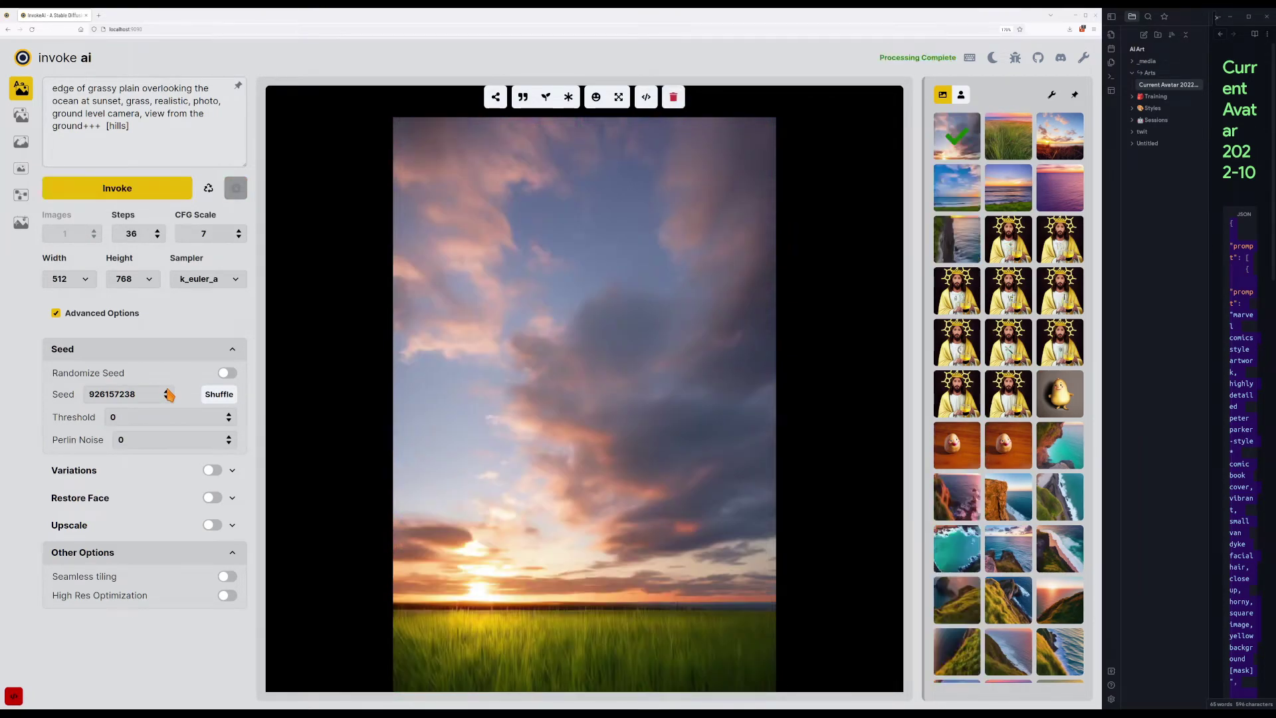
left_click(173, 194)
left_click(166, 390)
left_click(186, 195)
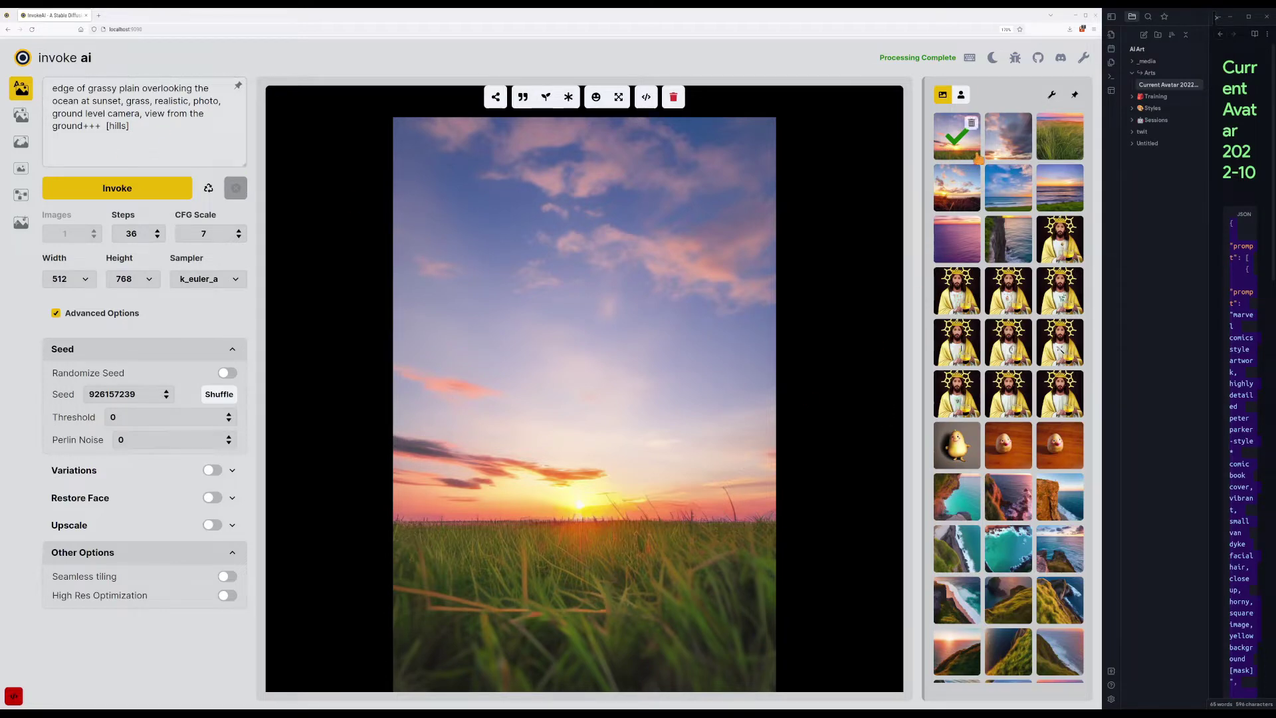
Compare the new grassy plain images in the gallery, ending on the blue-sky seashore with pink clouds.
left_click(1041, 153)
key("Left")
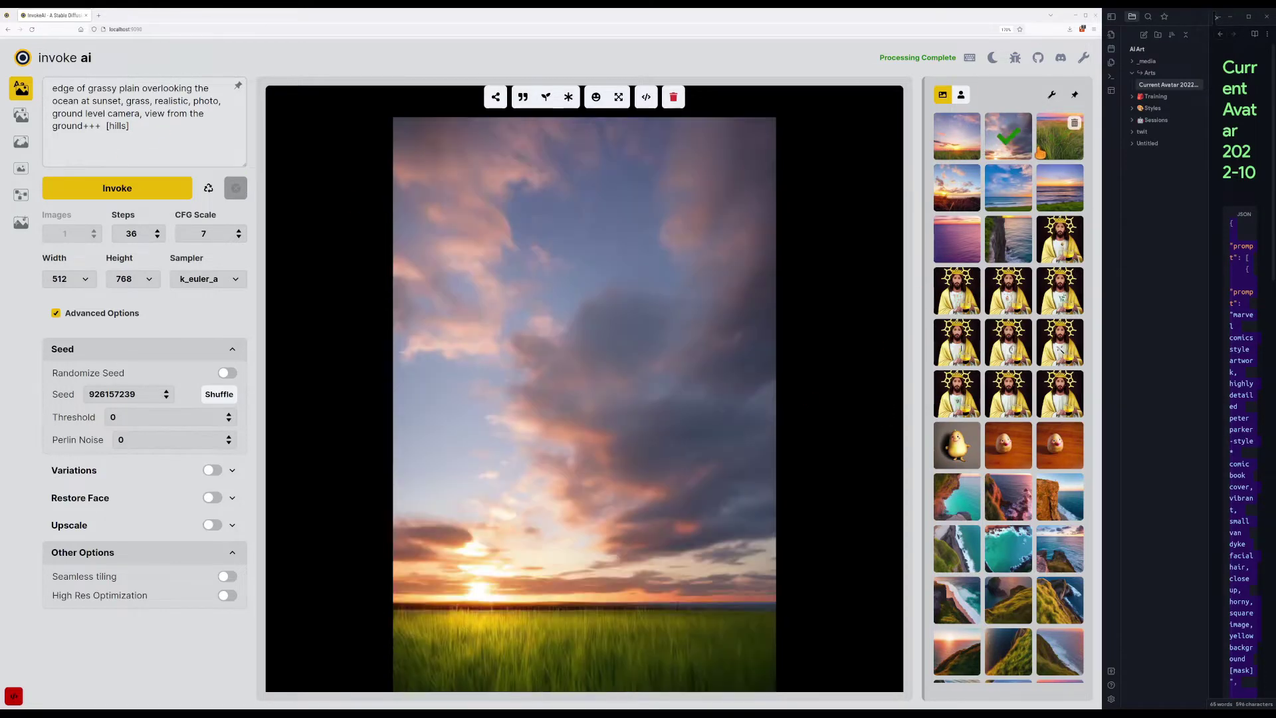
key("Right")
key("Right")
key("Right")
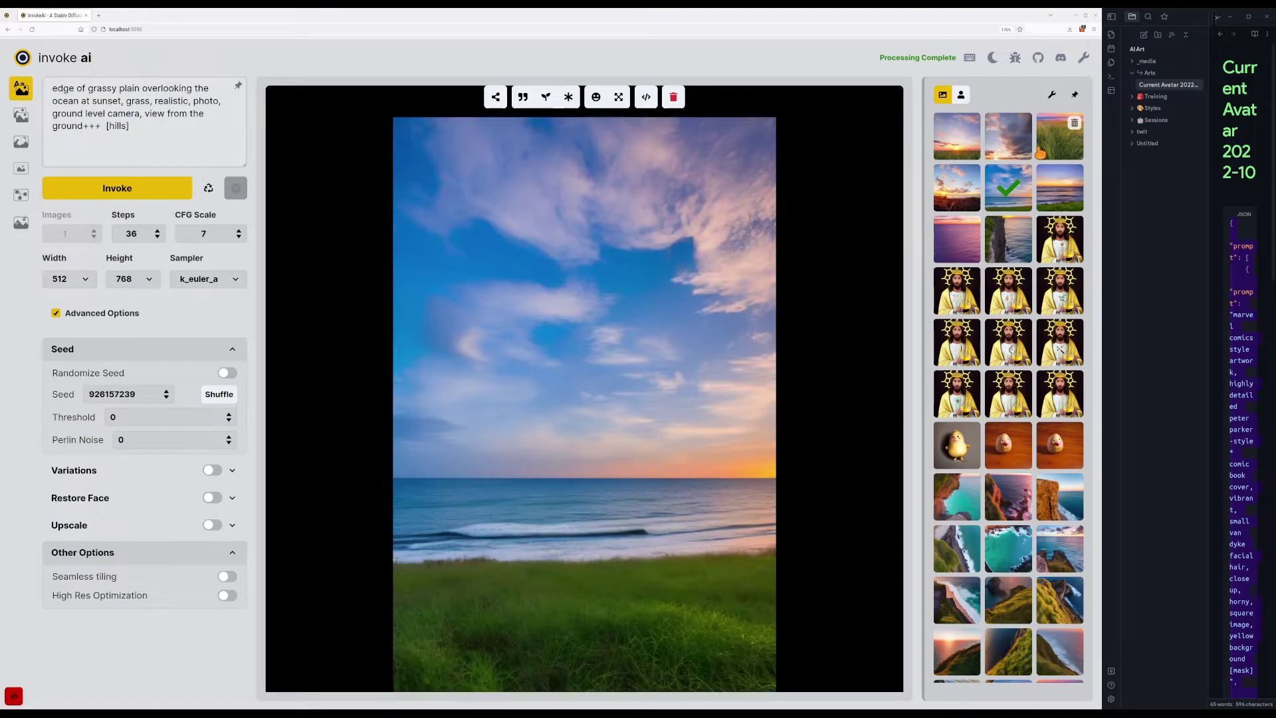
key("Right")
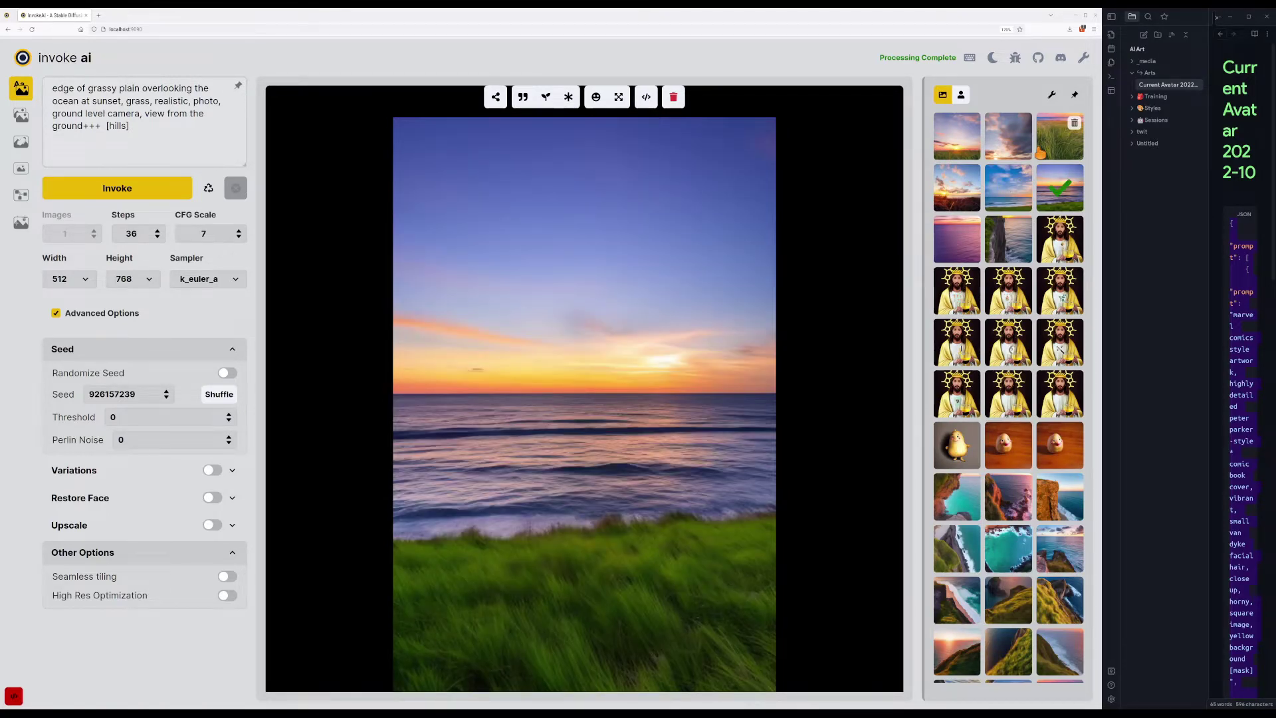
key("Left")
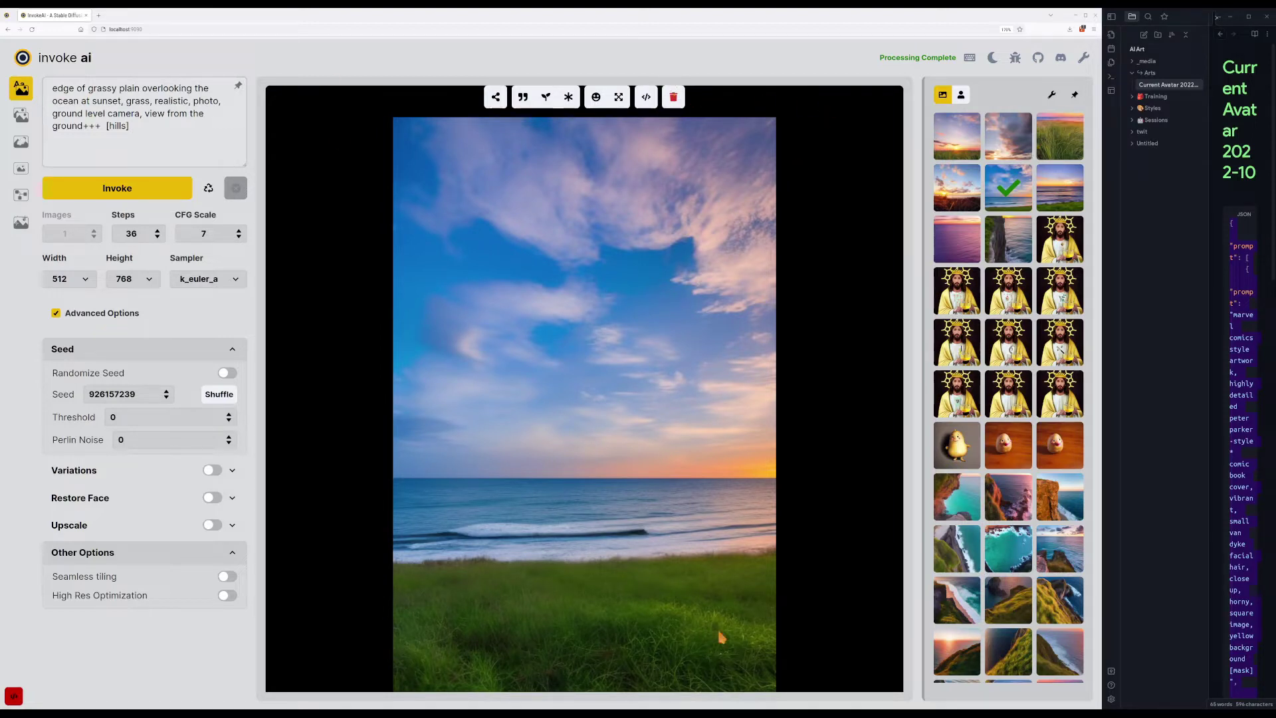
Switch to a new browser tab and open the Kleki paint tool from the saved shortcuts.
left_click(98, 15)
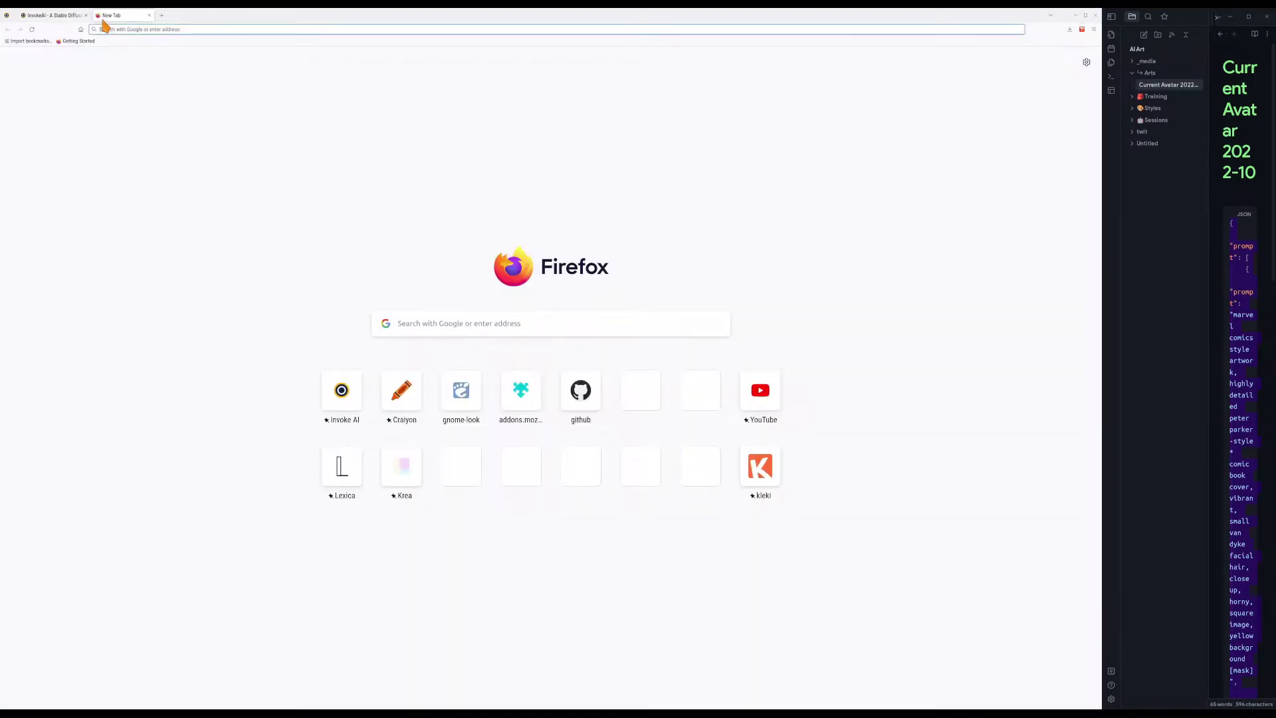
left_click(760, 470)
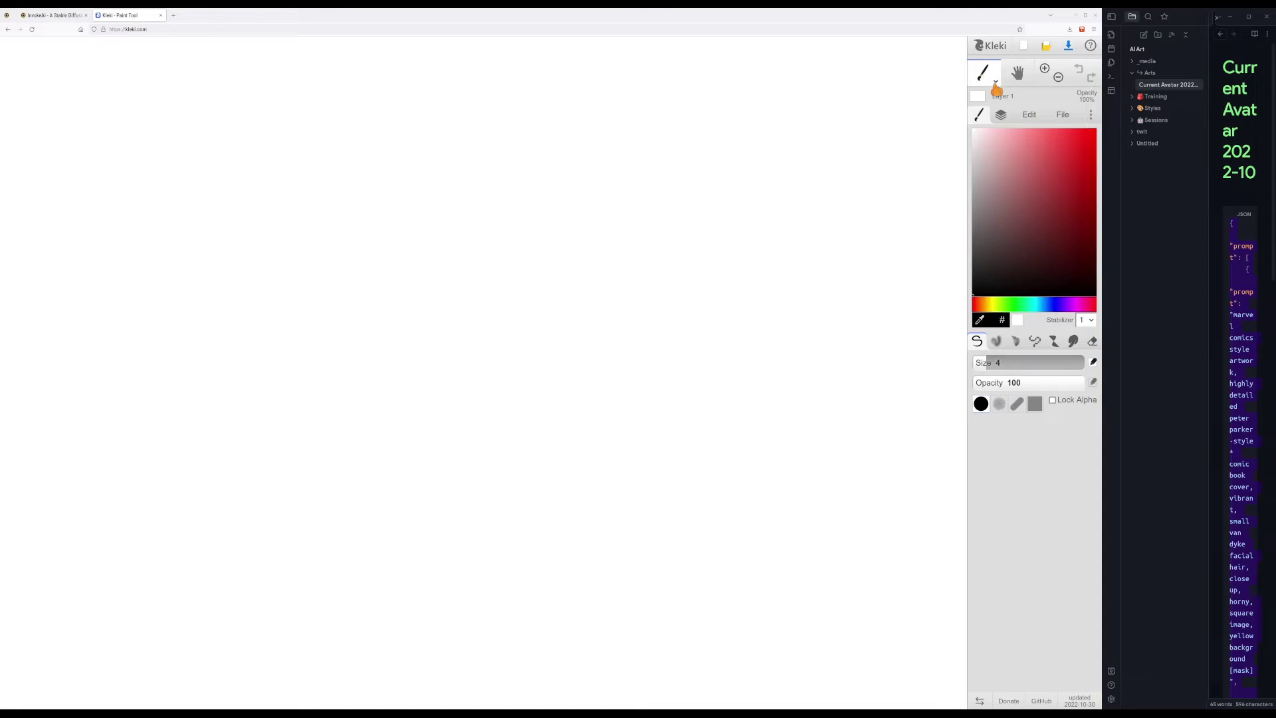
left_click(1063, 119)
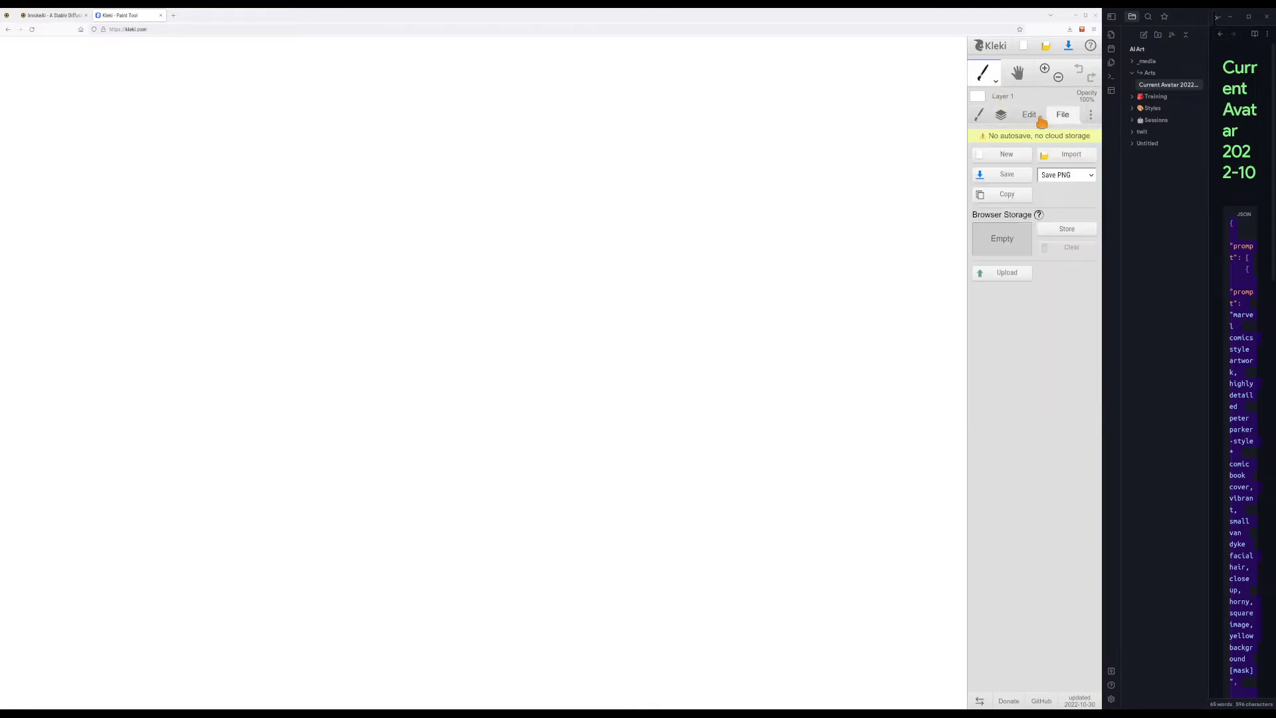
left_click(1028, 117)
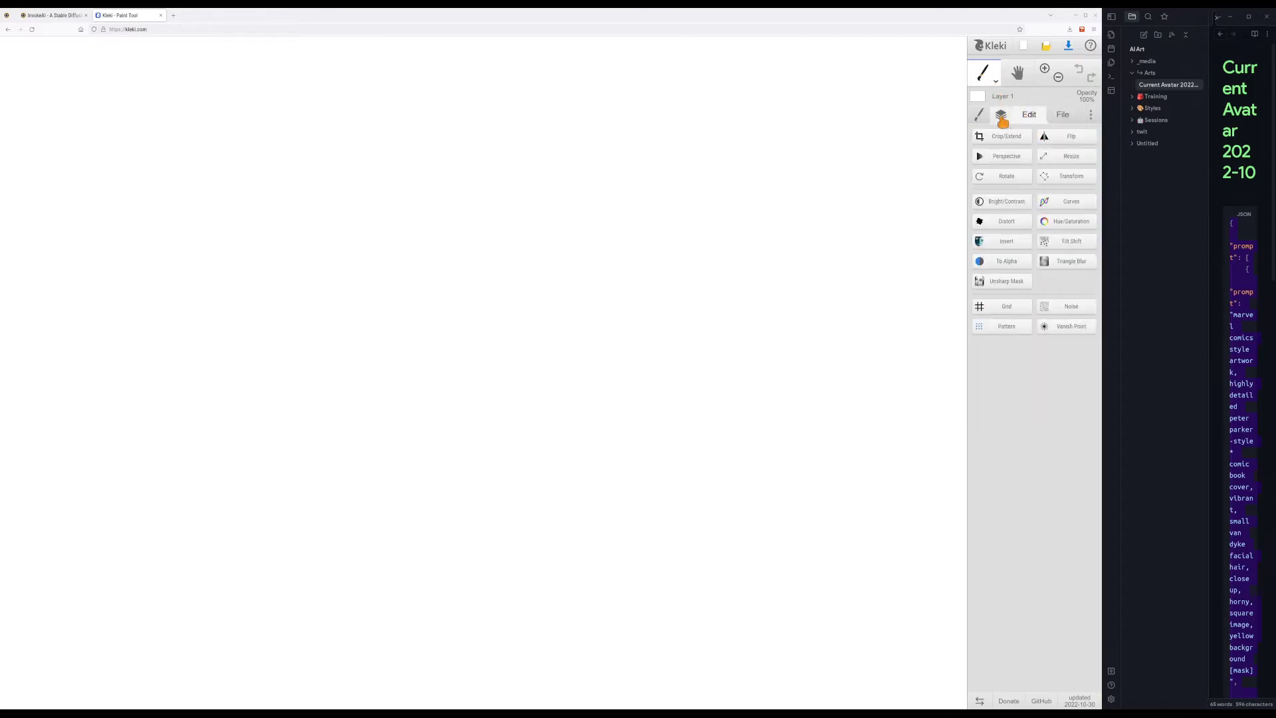
left_click(997, 116)
left_click(988, 118)
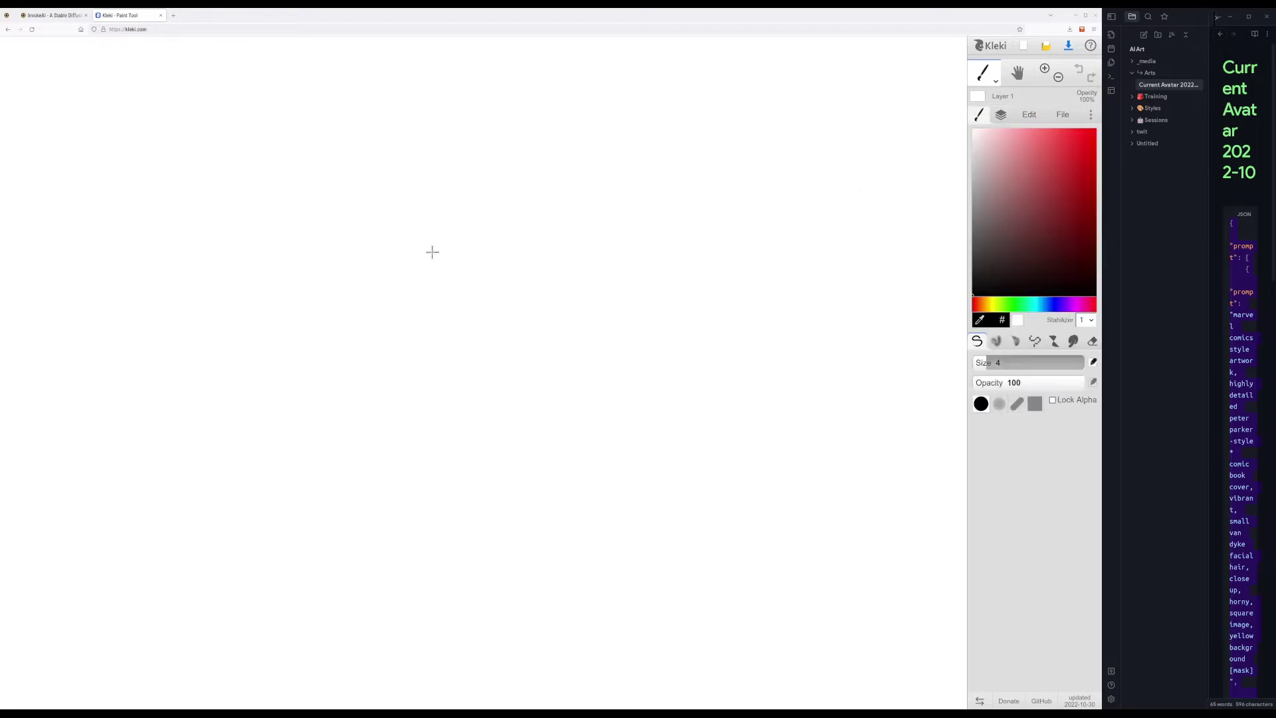
Set the brush colour to a medium, slightly yellowish green.
left_click(1021, 304)
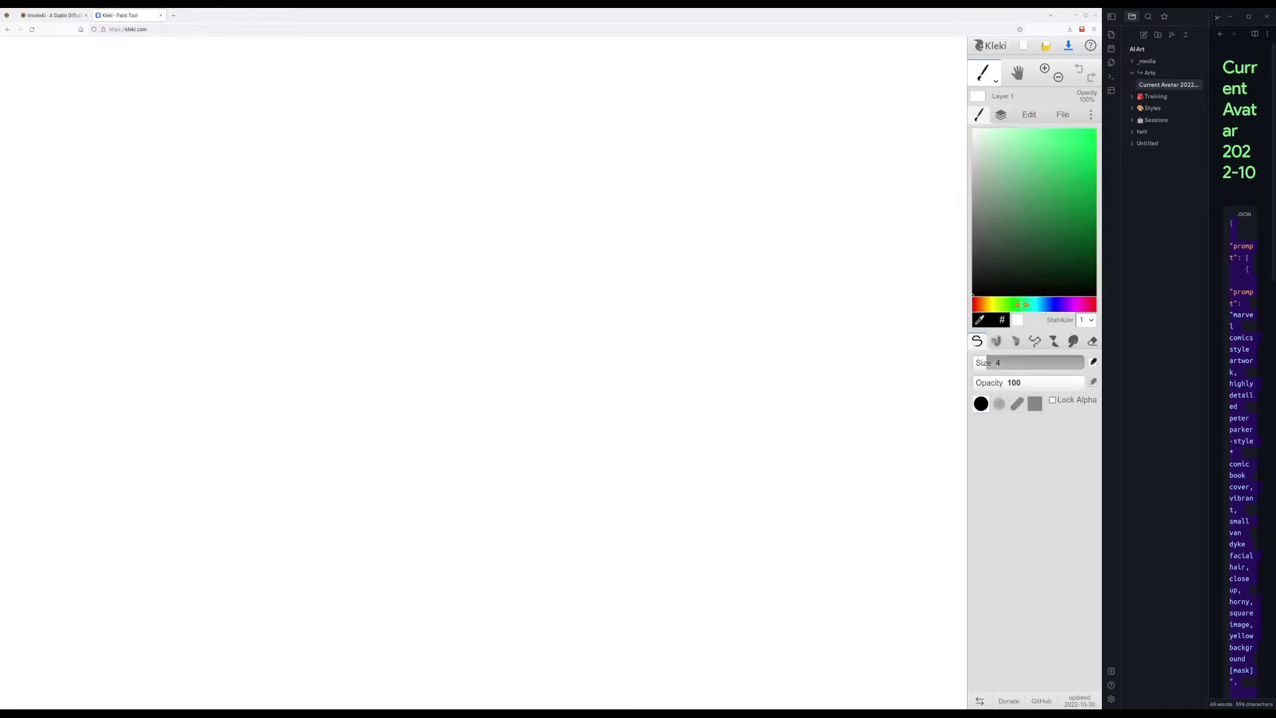
left_click(1082, 221)
left_click_drag(1093, 203, 1095, 216)
left_click(1017, 305)
left_click(1006, 303)
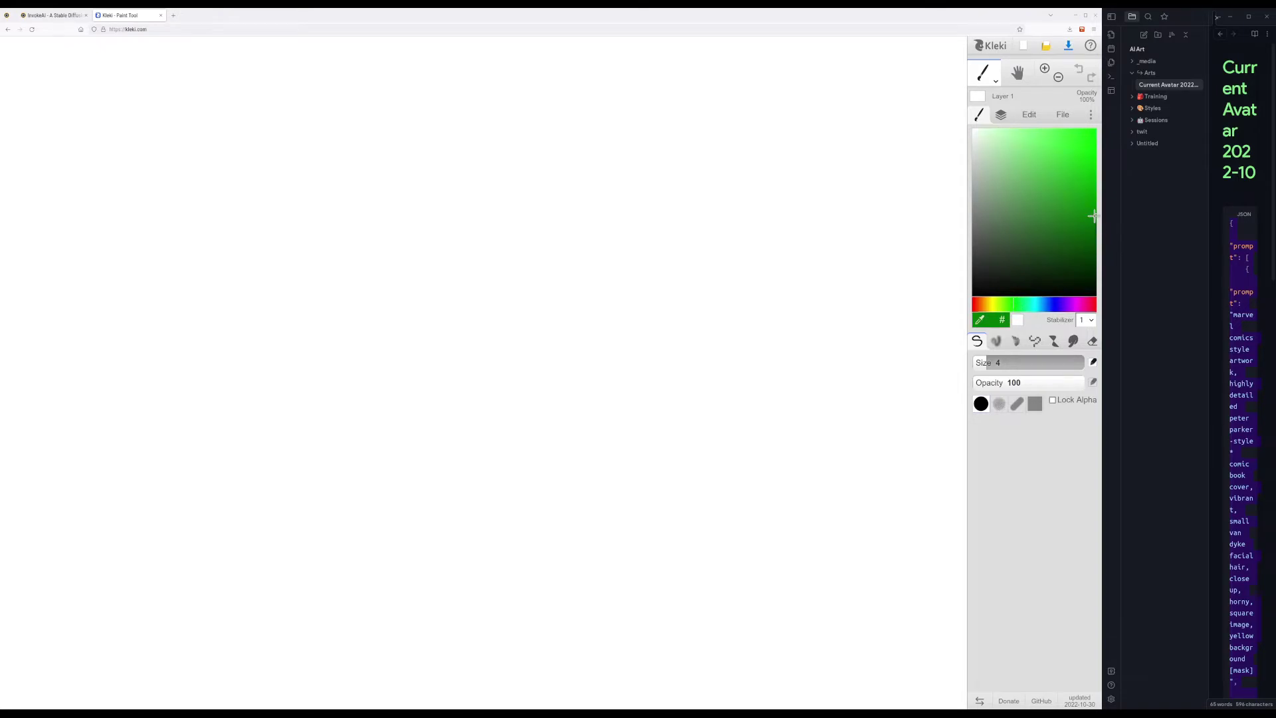
left_click_drag(1095, 216, 1091, 205)
left_click_drag(1002, 304, 1009, 303)
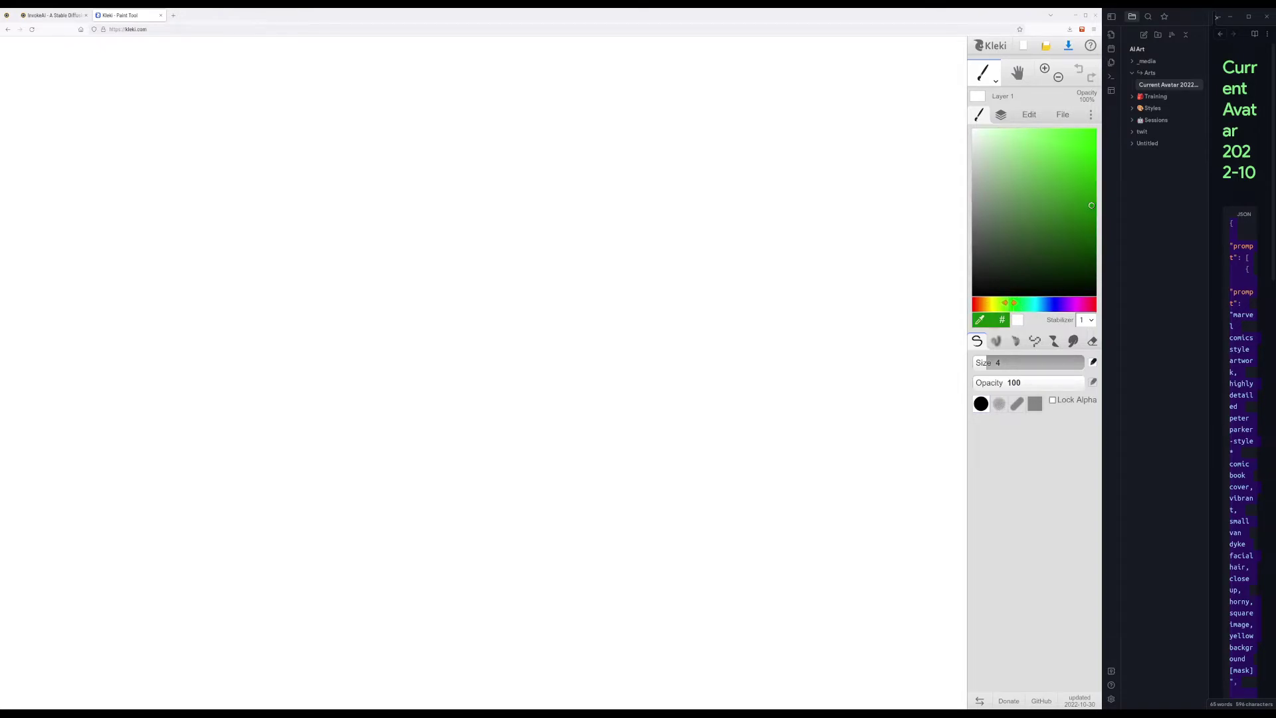
Increase the brush size to 144.
key("bracketright")
key("bracketright")
key("bracketright")
key("bracketright")
key("bracketright")
key("bracketright")
key("bracketright")
key("bracketright")
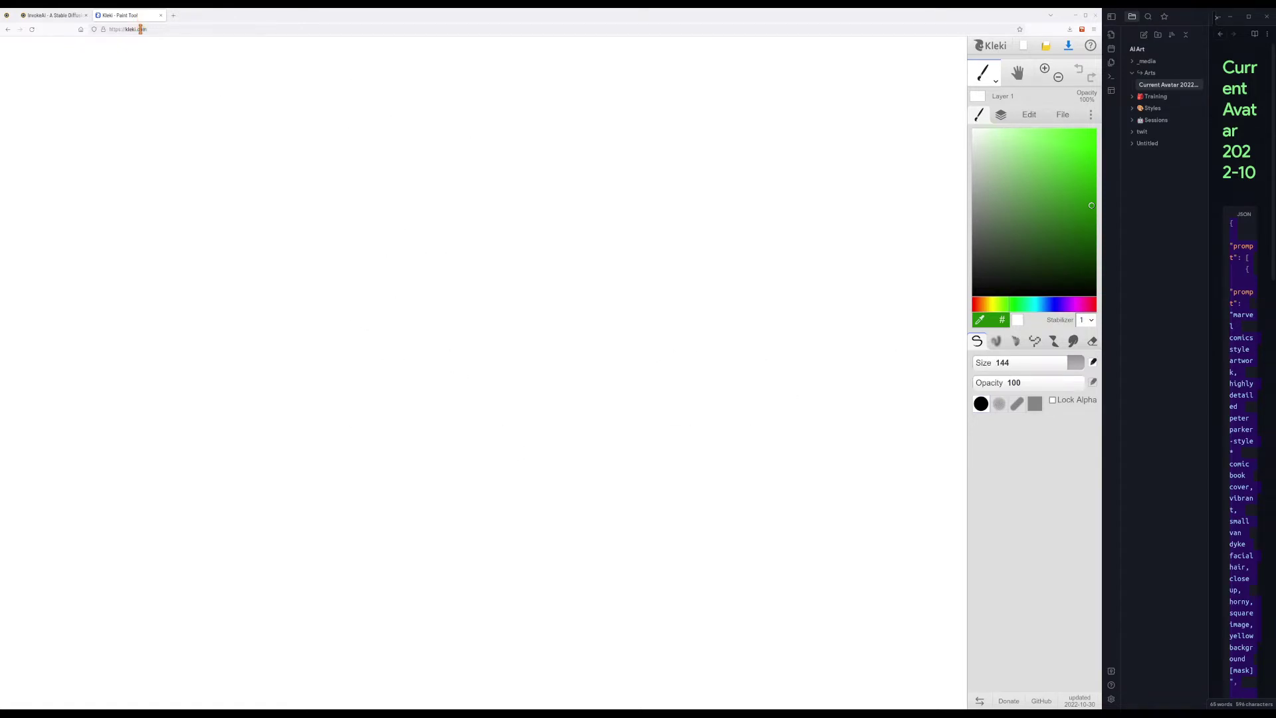
left_click(141, 29)
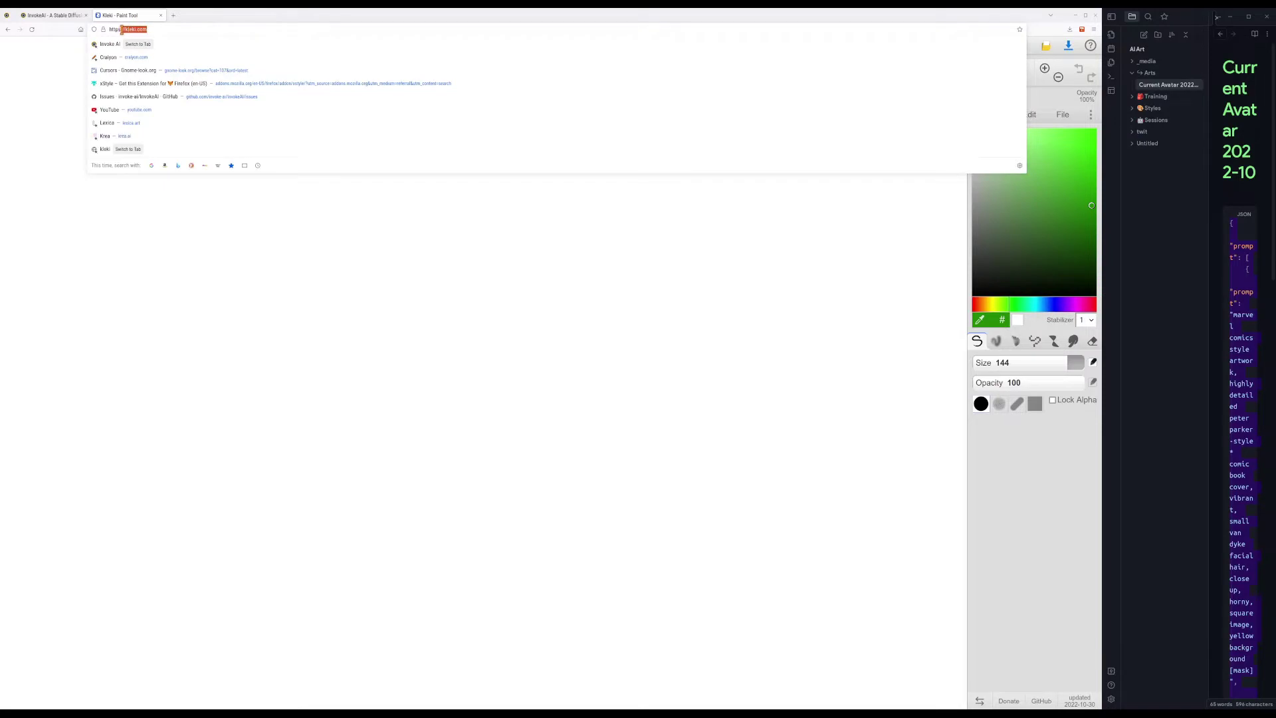
left_click_drag(121, 29, 125, 25)
left_click(1010, 475)
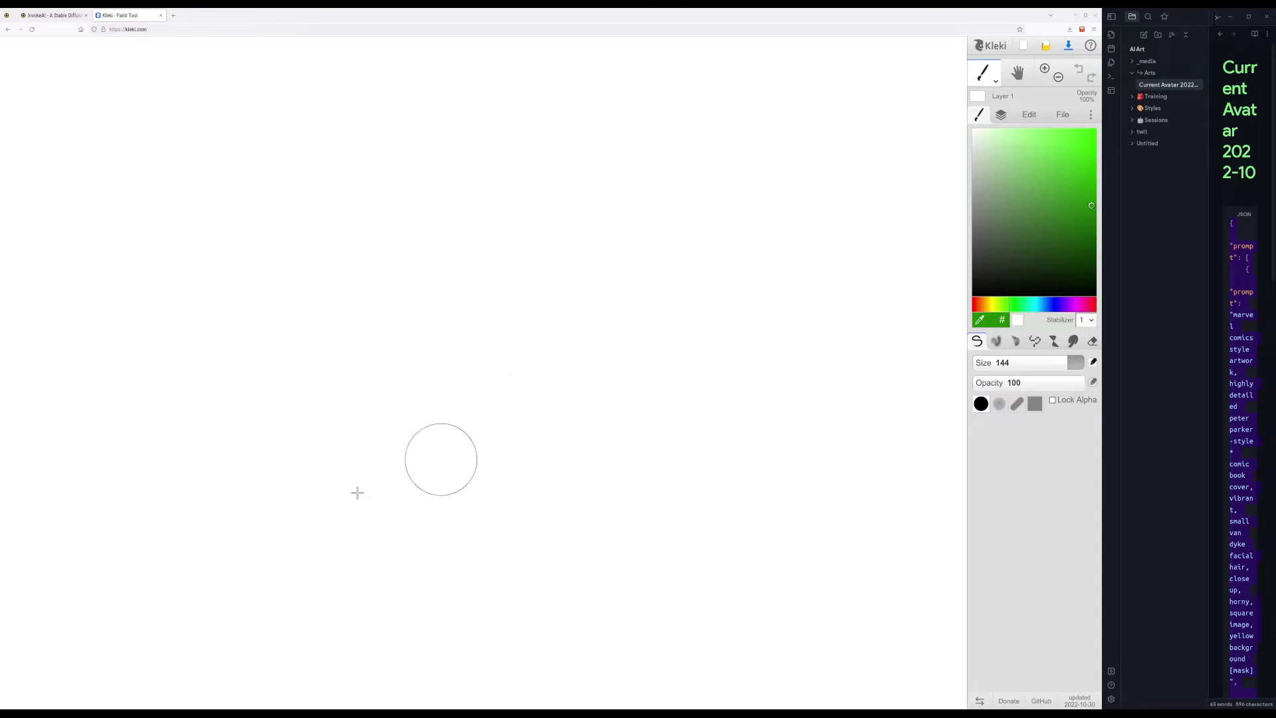
Paint a solid green rectangle across the lower part of the canvas and a dark blue one directly above it.
mouse_move(495, 461)
left_mouse_down()
mouse_move(400, 463)
mouse_move(588, 461)
mouse_move(359, 464)
mouse_move(730, 481)
mouse_move(702, 460)
mouse_move(386, 453)
mouse_move(467, 520)
mouse_move(593, 510)
mouse_move(692, 534)
mouse_move(710, 563)
mouse_move(523, 609)
mouse_move(400, 608)
mouse_move(535, 599)
mouse_move(343, 597)
mouse_move(333, 467)
mouse_move(359, 442)
mouse_move(671, 428)
mouse_move(686, 479)
mouse_move(682, 606)
mouse_move(722, 599)
mouse_move(723, 422)
mouse_move(329, 433)
mouse_move(334, 609)
mouse_move(682, 607)
left_mouse_up()
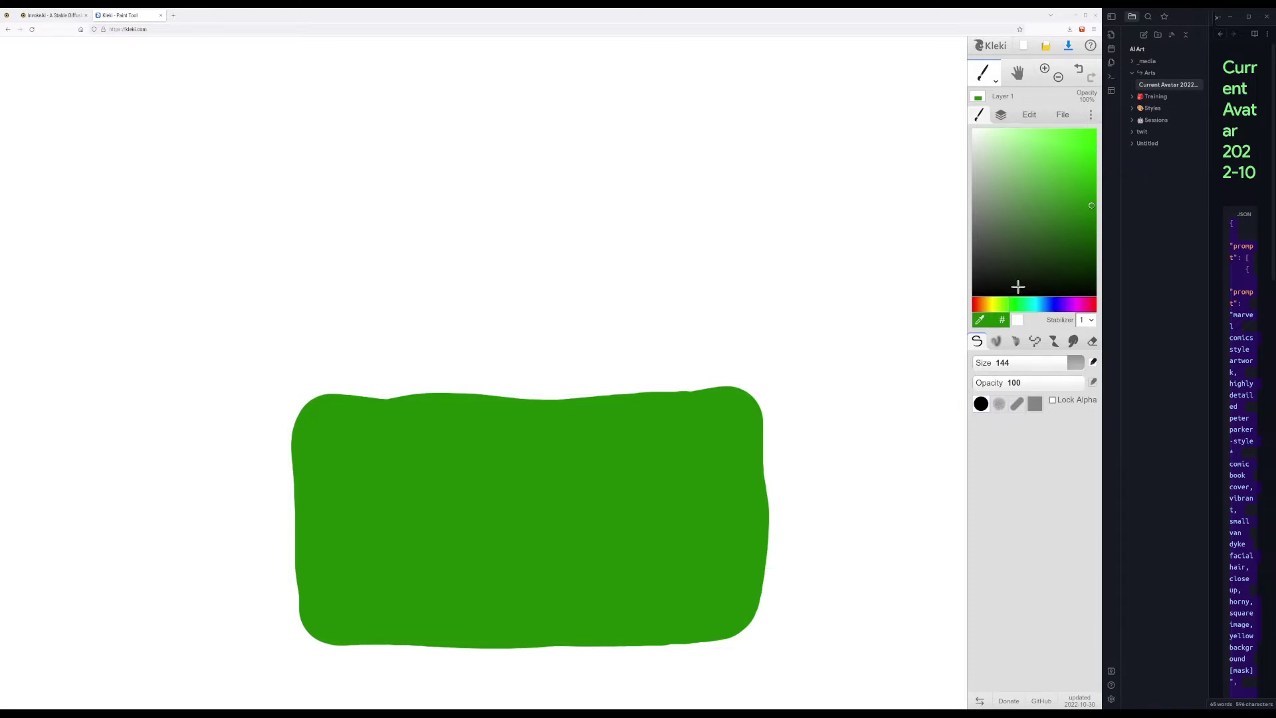
left_click_drag(1031, 305, 1043, 304)
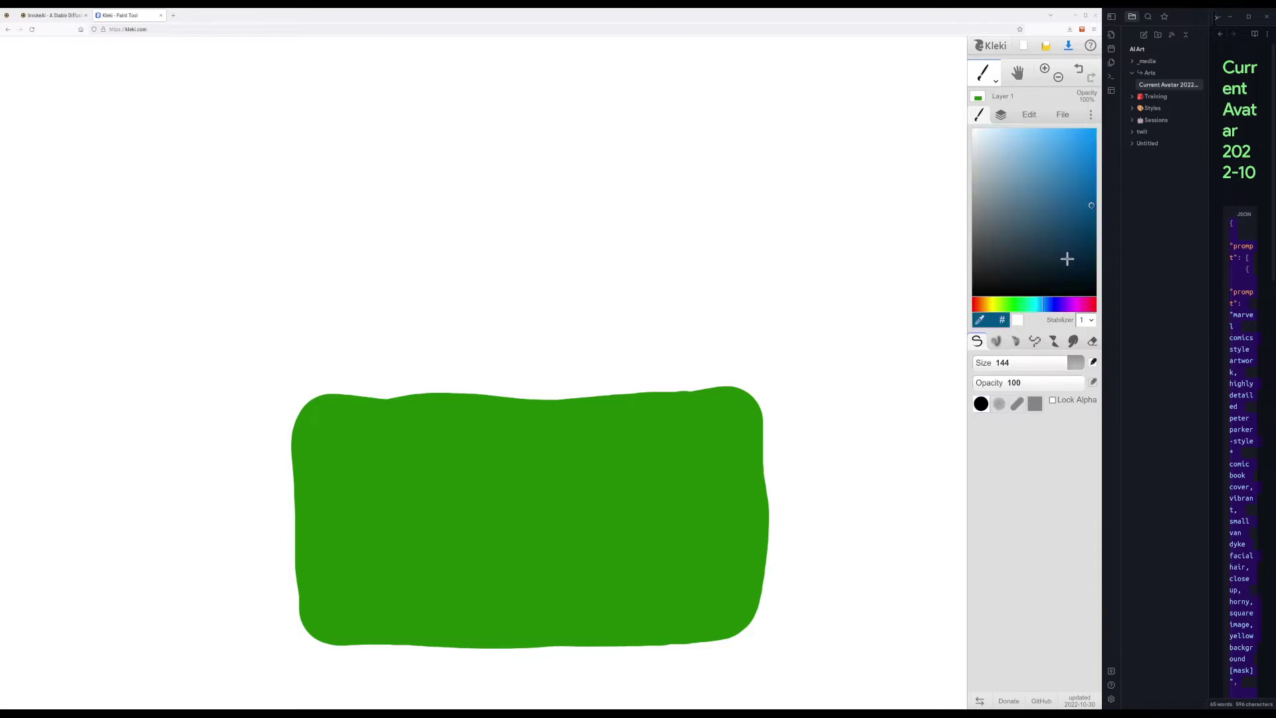
left_click(1092, 179)
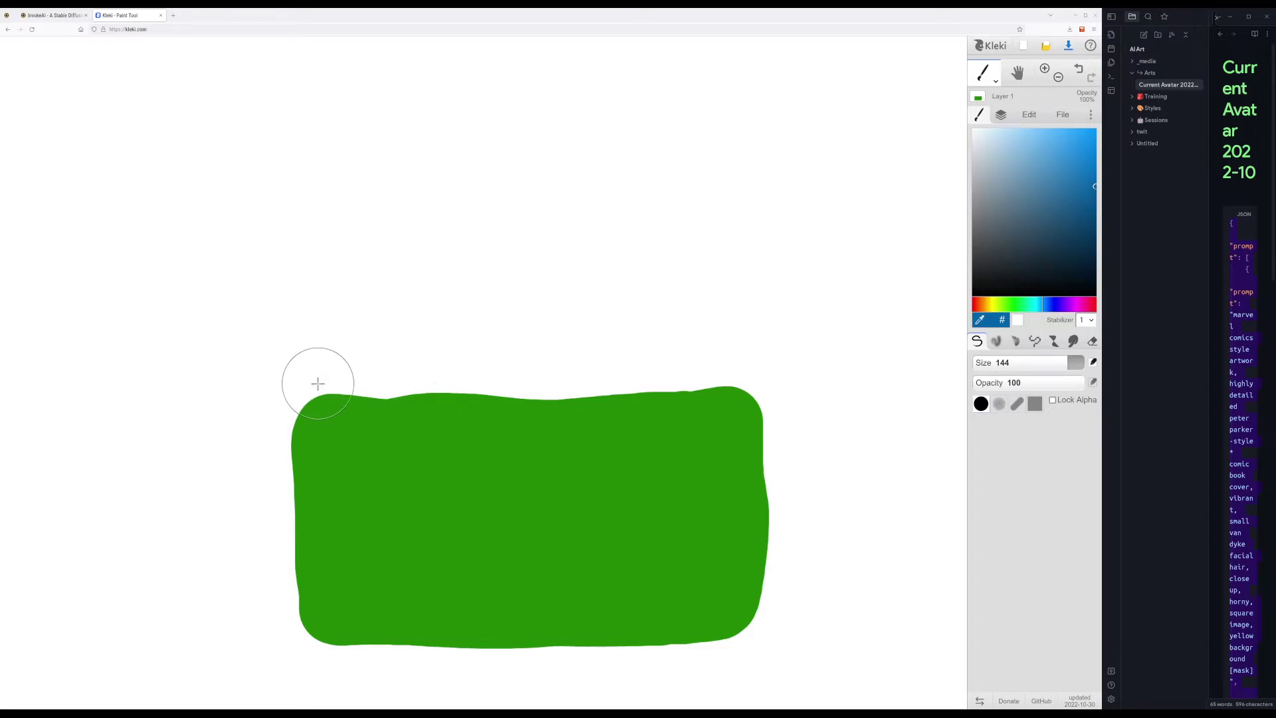
mouse_move(318, 382)
left_mouse_down()
mouse_move(713, 381)
mouse_move(725, 347)
mouse_move(718, 219)
mouse_move(309, 235)
mouse_move(313, 344)
mouse_move(340, 293)
mouse_move(676, 281)
mouse_move(656, 329)
mouse_move(367, 342)
left_mouse_up()
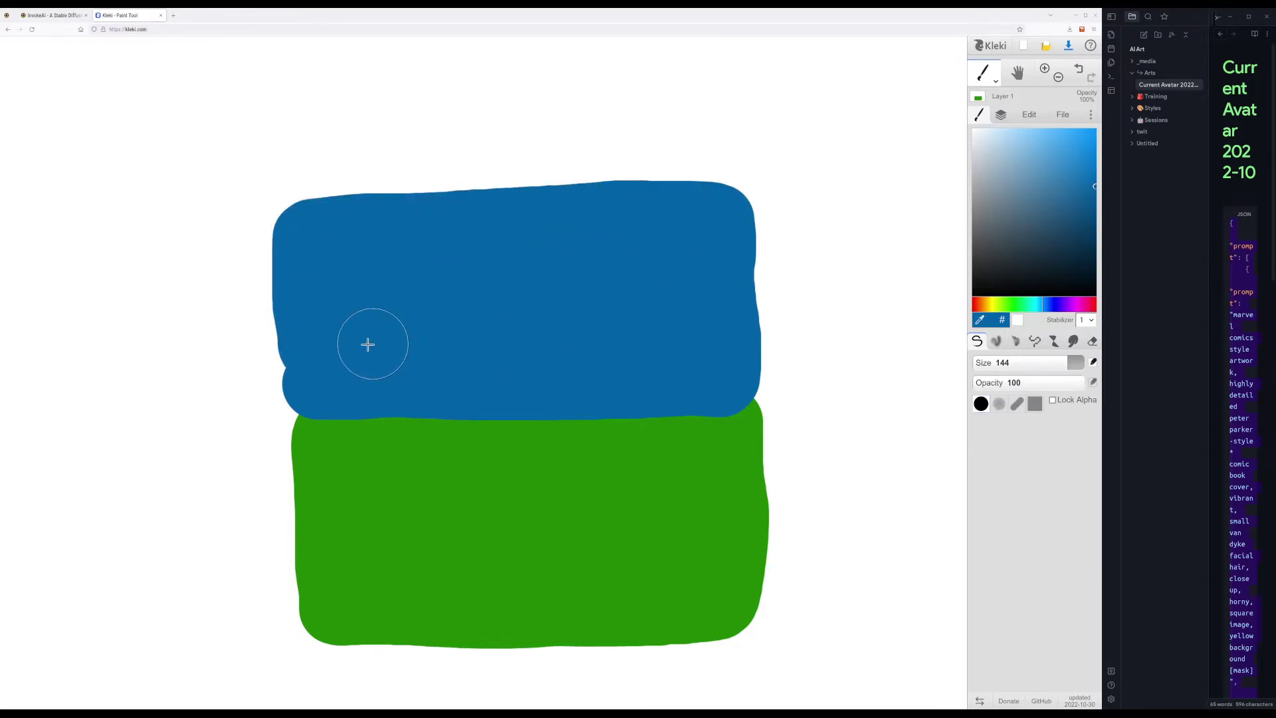
Paint a light blue sky band over the upper part of the dark blue area.
left_click(1051, 136)
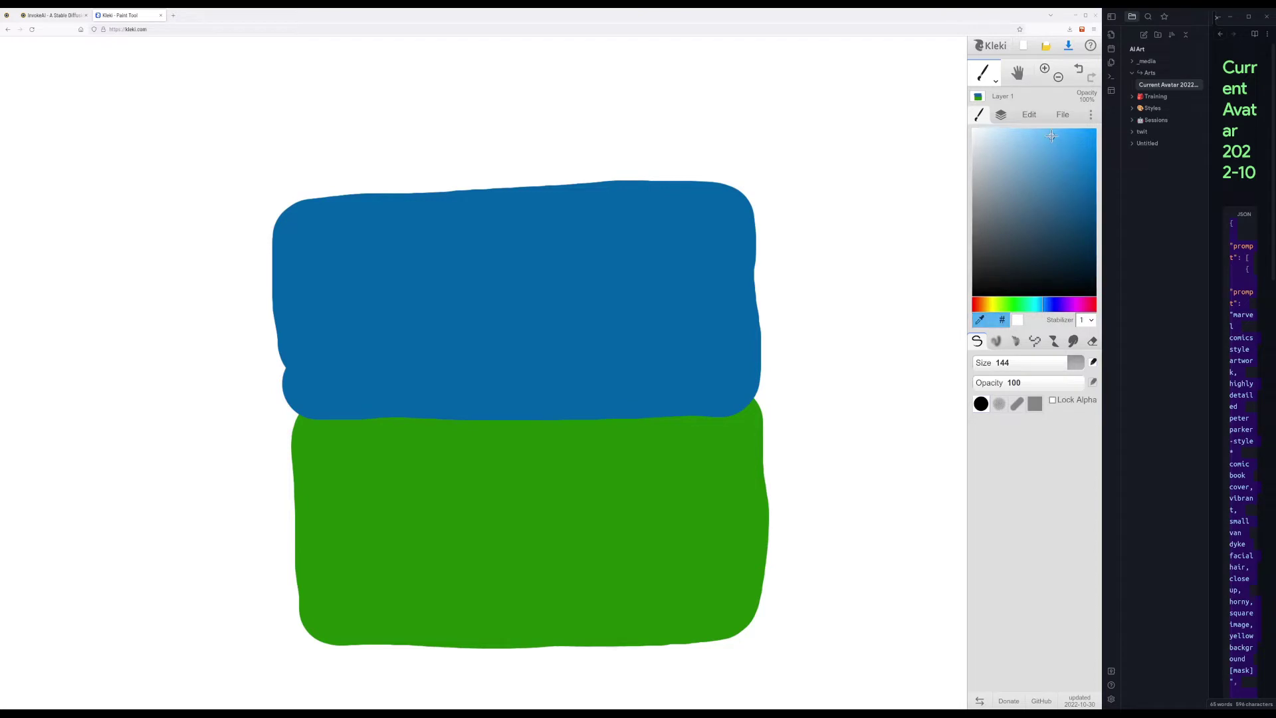
left_click(301, 238)
mouse_move(301, 238)
left_mouse_down()
mouse_move(302, 273)
mouse_move(324, 282)
mouse_move(723, 283)
mouse_move(716, 208)
mouse_move(325, 214)
mouse_move(309, 235)
mouse_move(685, 245)
left_mouse_up()
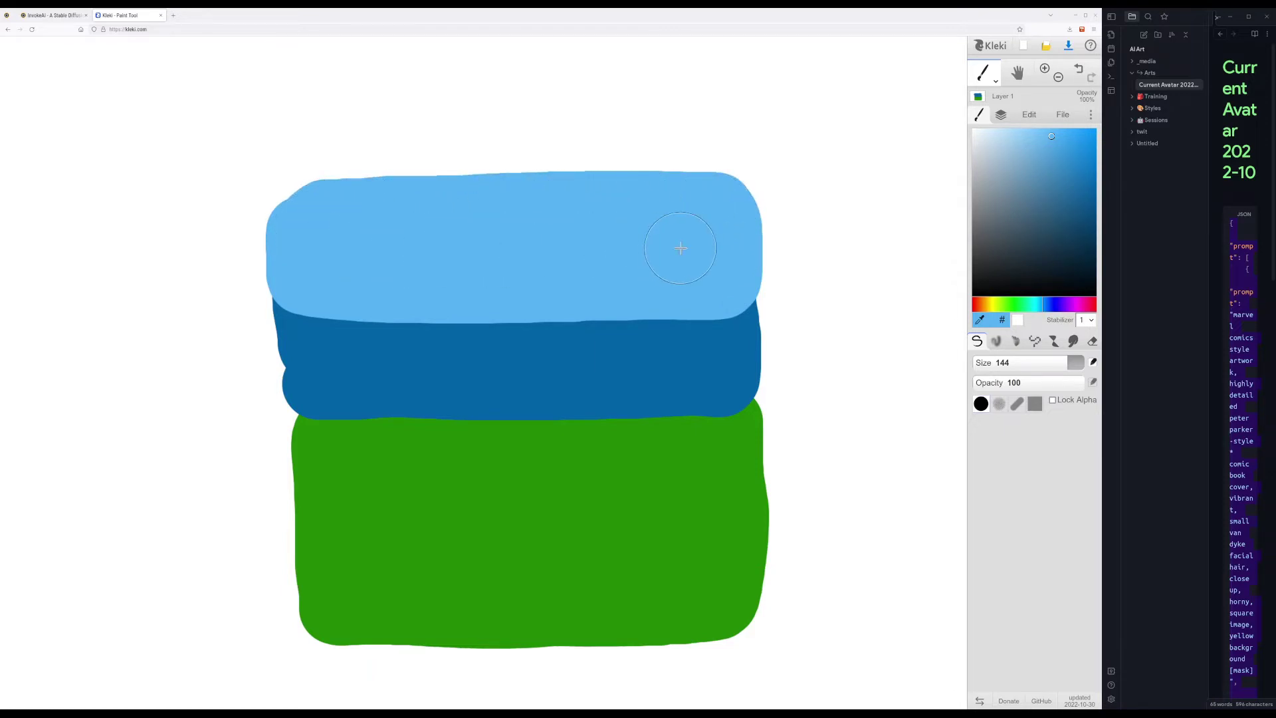
Paint a small, very pale blue cloud at the sky's left with a size 58 brush and add a smaller dot beside it.
left_click(995, 131)
key("bracketleft")
key("bracketleft")
key("bracketleft")
key("bracketleft")
key("bracketleft")
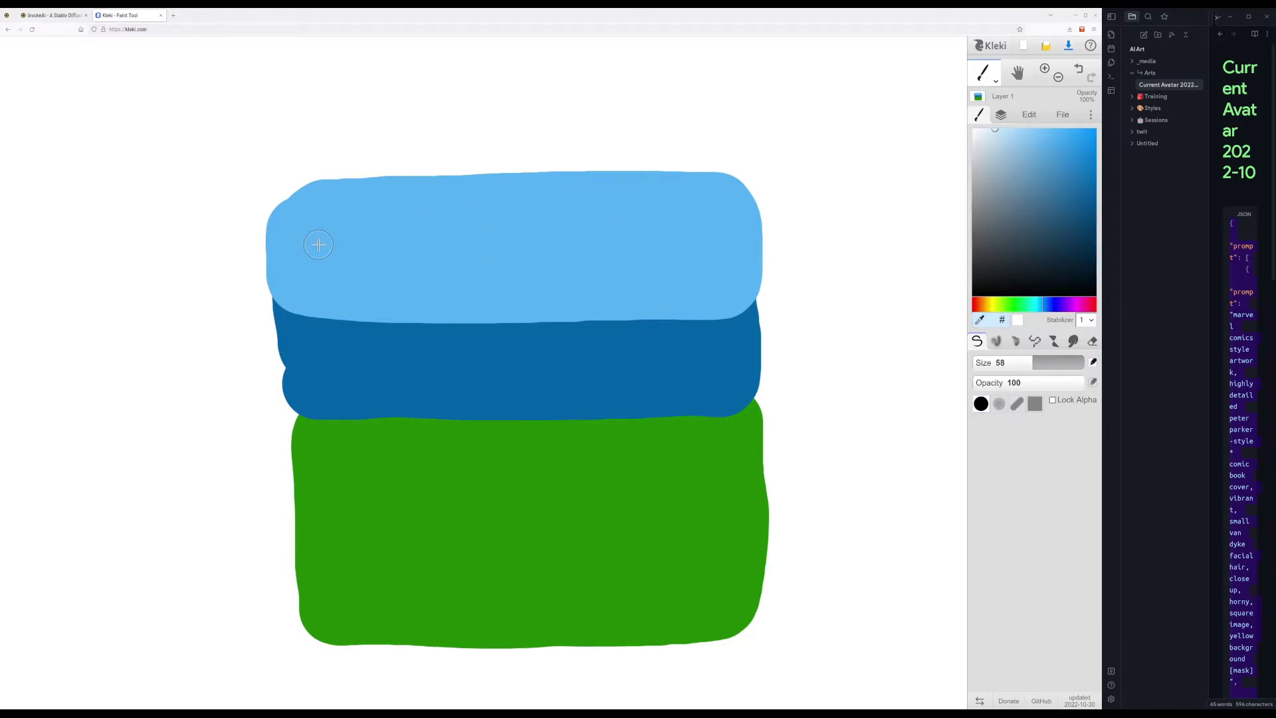
left_click_drag(317, 245, 349, 242)
key("bracketleft")
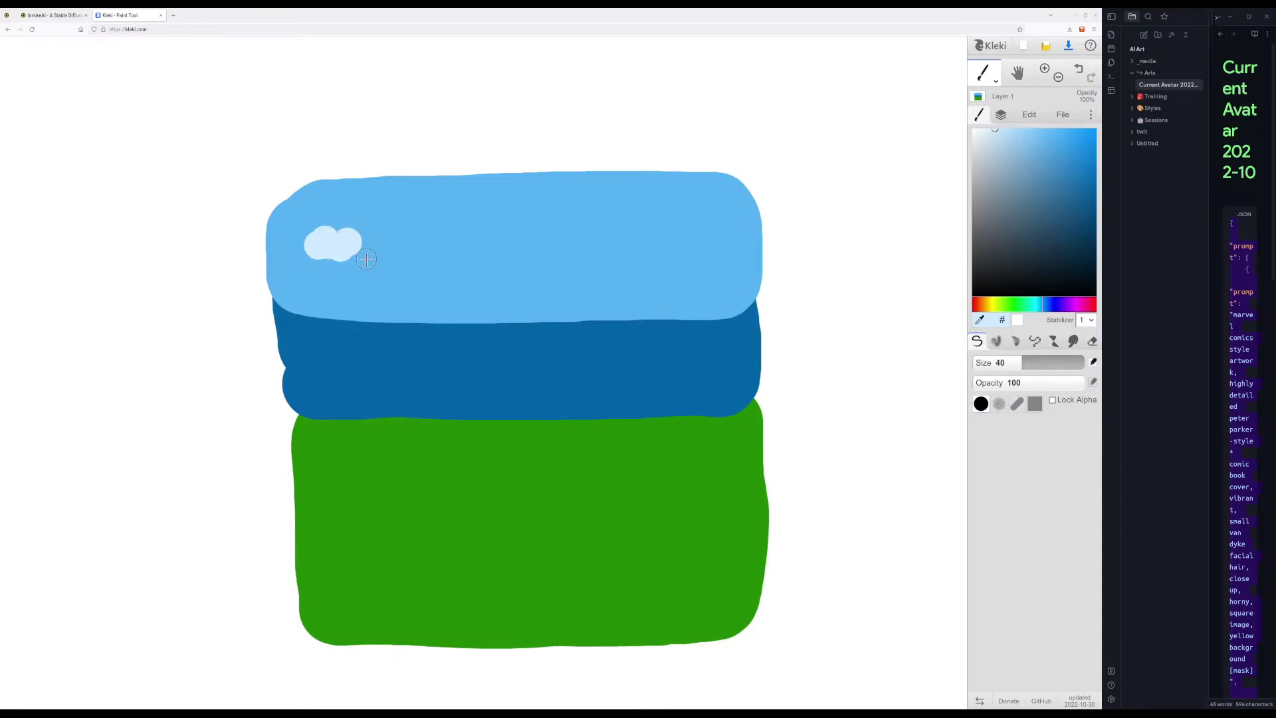
key("bracketleft")
left_click(369, 259)
Paint a wider pale cloud with a separate puff at the sky's right using a size 50 brush.
key("bracketright")
key("bracketright")
mouse_move(582, 233)
left_mouse_down()
mouse_move(653, 223)
mouse_move(601, 234)
left_mouse_up()
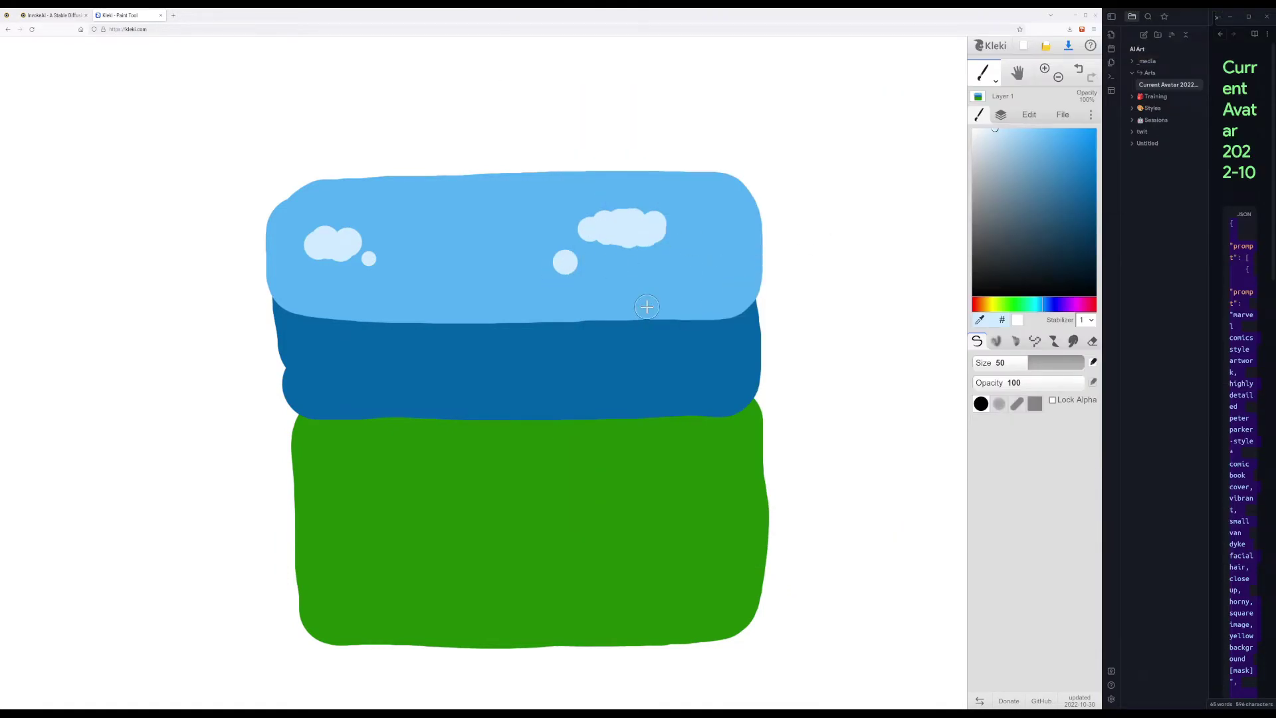
Capture a screen region inside the painting's ragged edges and copy it to the clipboard.
key("Print")
left_click_drag(293, 208, 744, 620)
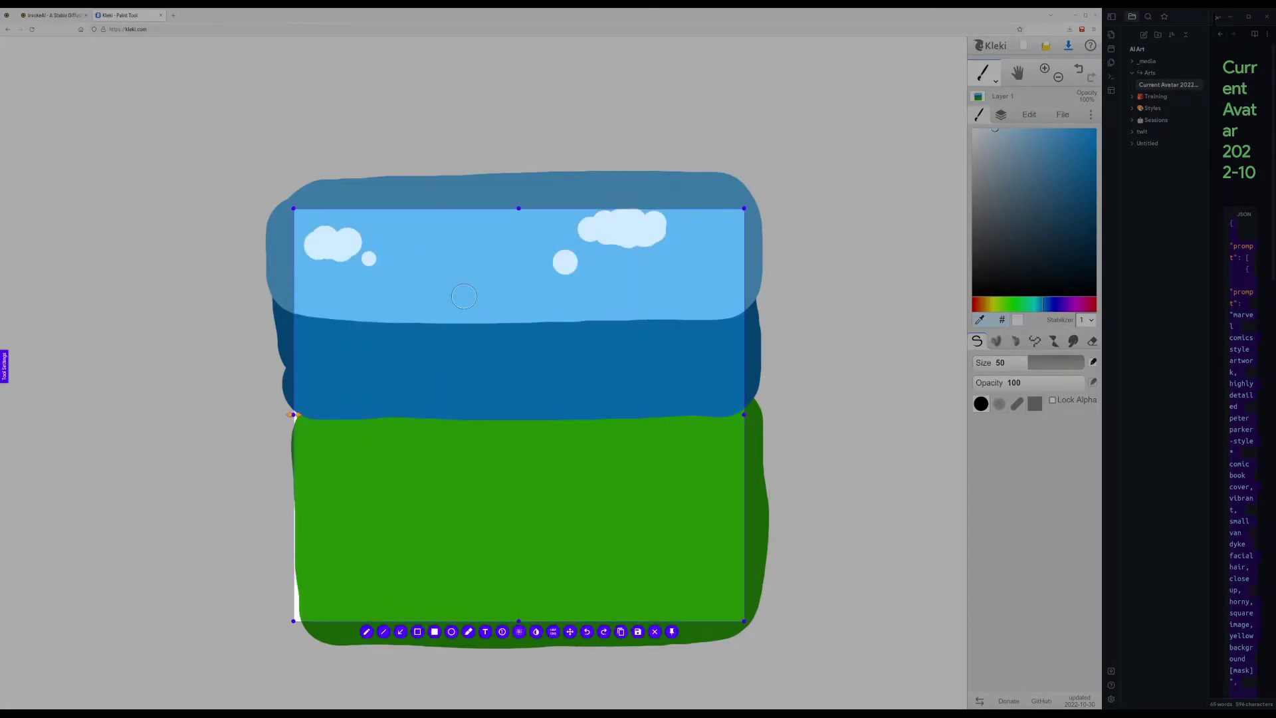
left_click_drag(293, 414, 300, 414)
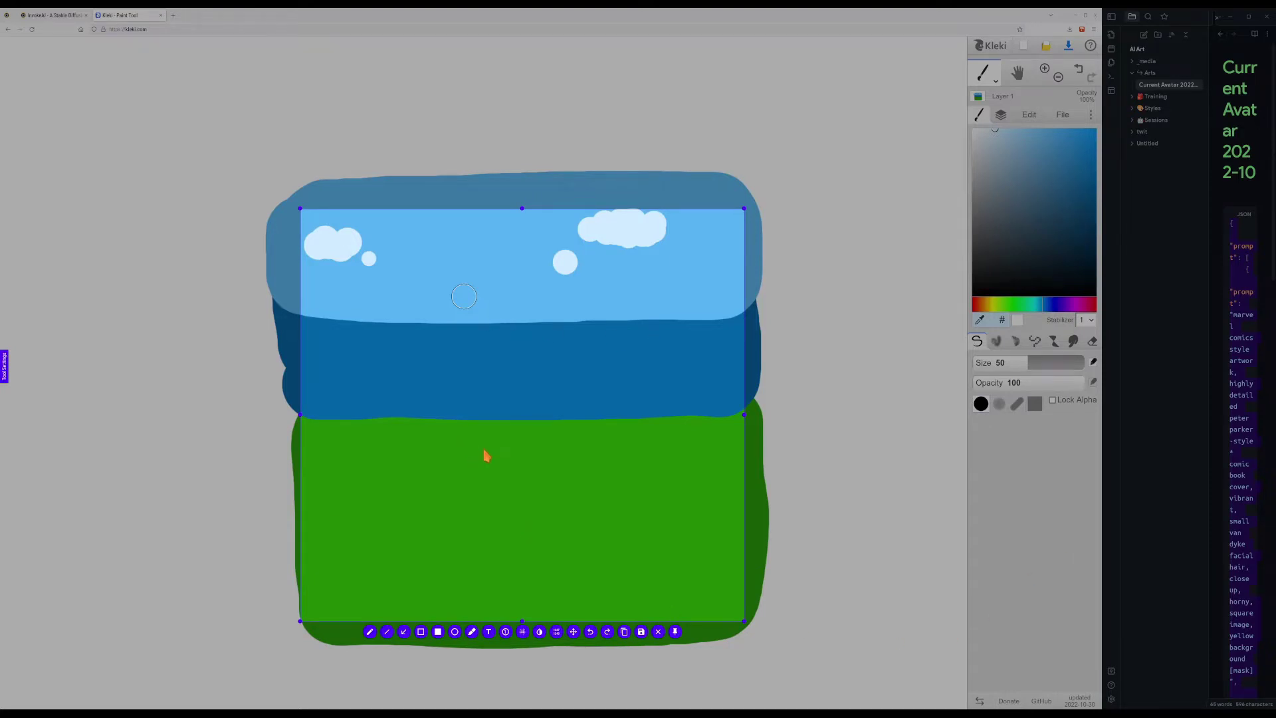
key("ctrl+c")
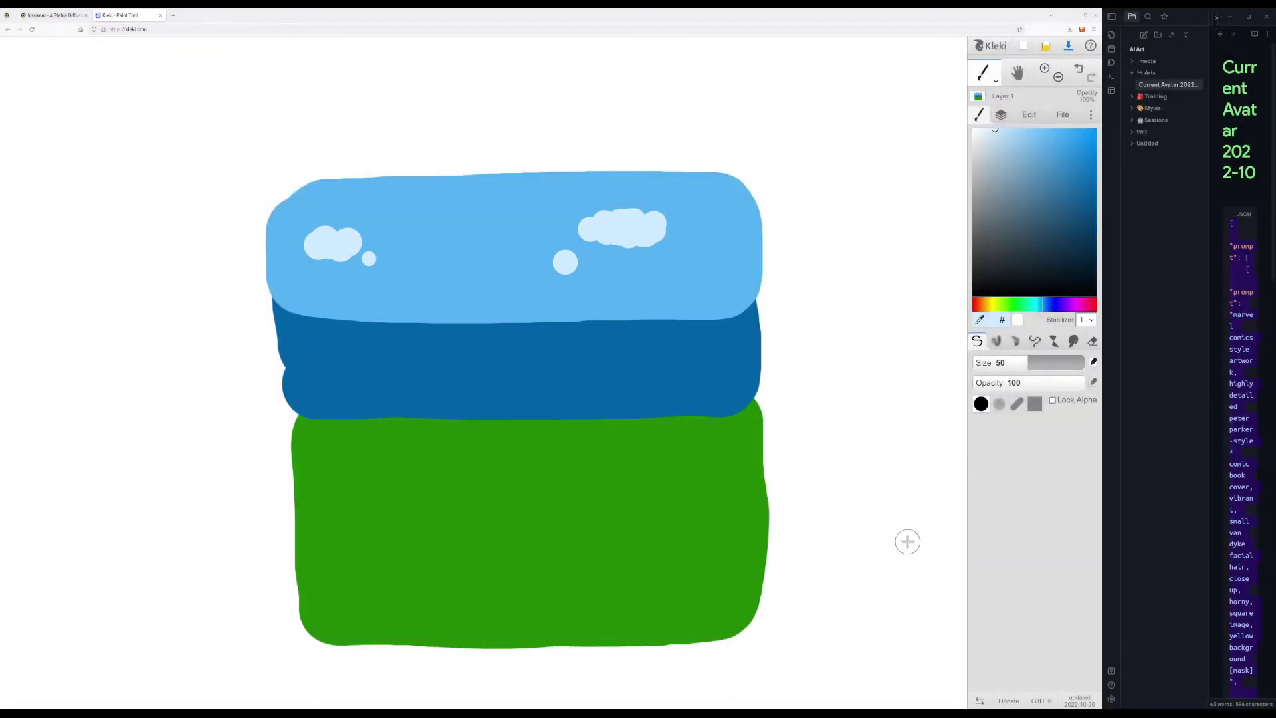
Recapture the painting with a slightly smaller region that still includes all the clouds, and copy it to the clipboard.
key("Print")
left_click_drag(301, 211, 736, 601)
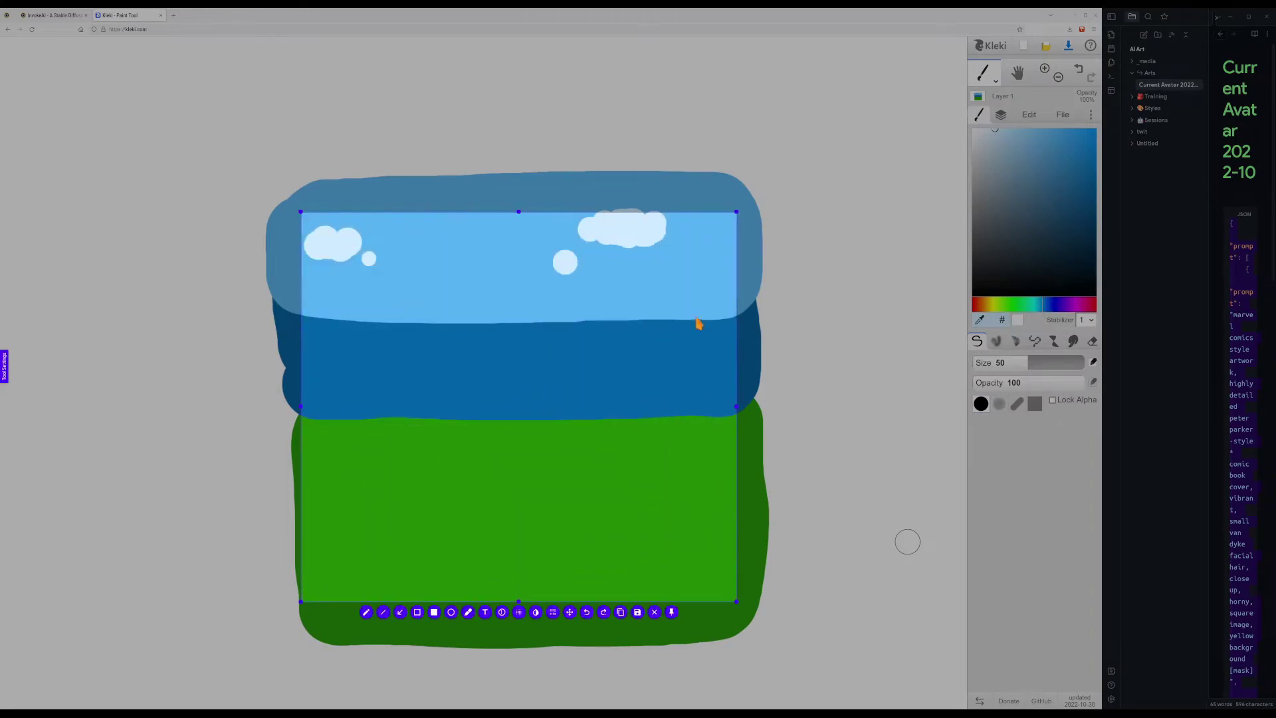
left_click_drag(735, 211, 735, 203)
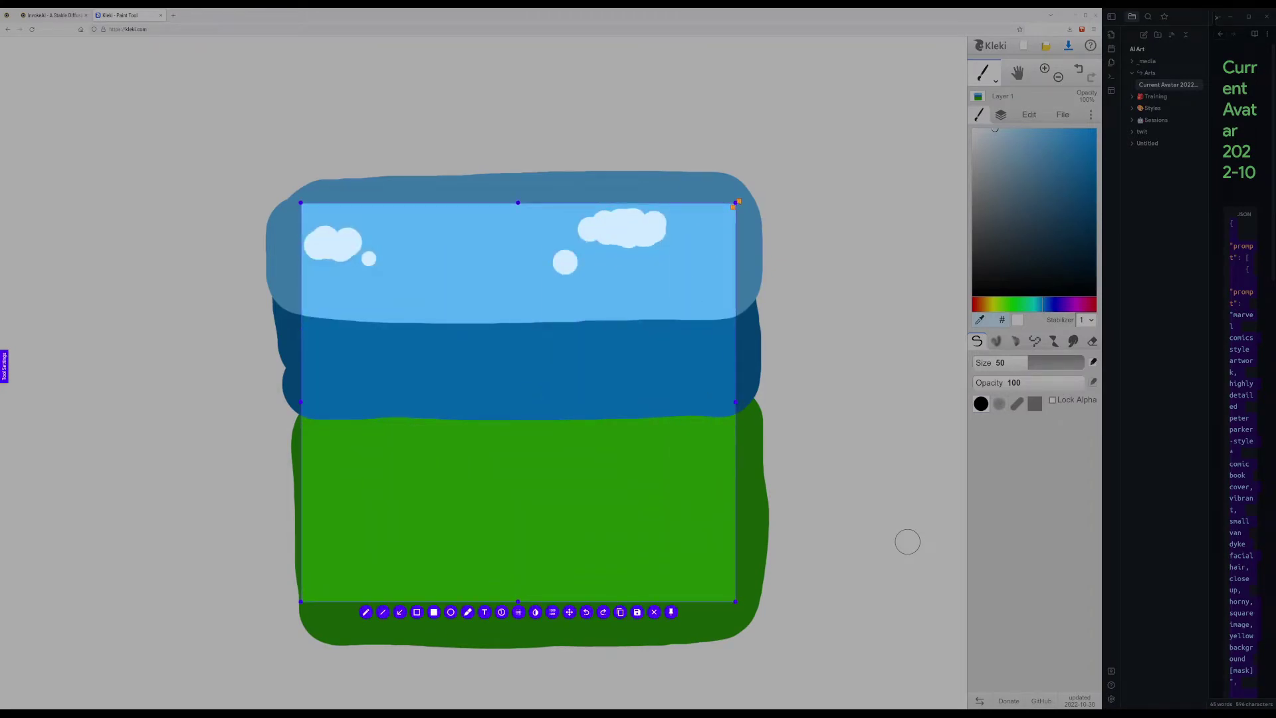
key("ctrl+c")
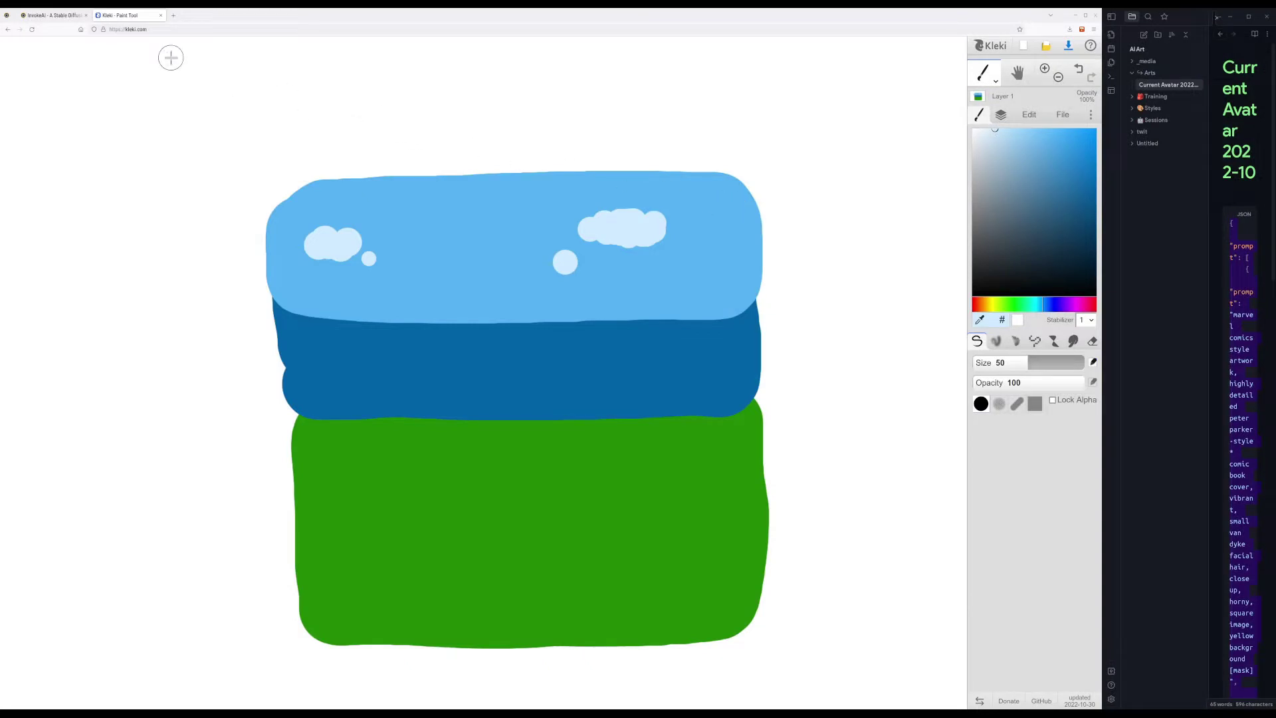
Switch to InvokeAI's image-to-image mode, paste the captured painting as the initial image, and unpin the gallery.
left_click(51, 15)
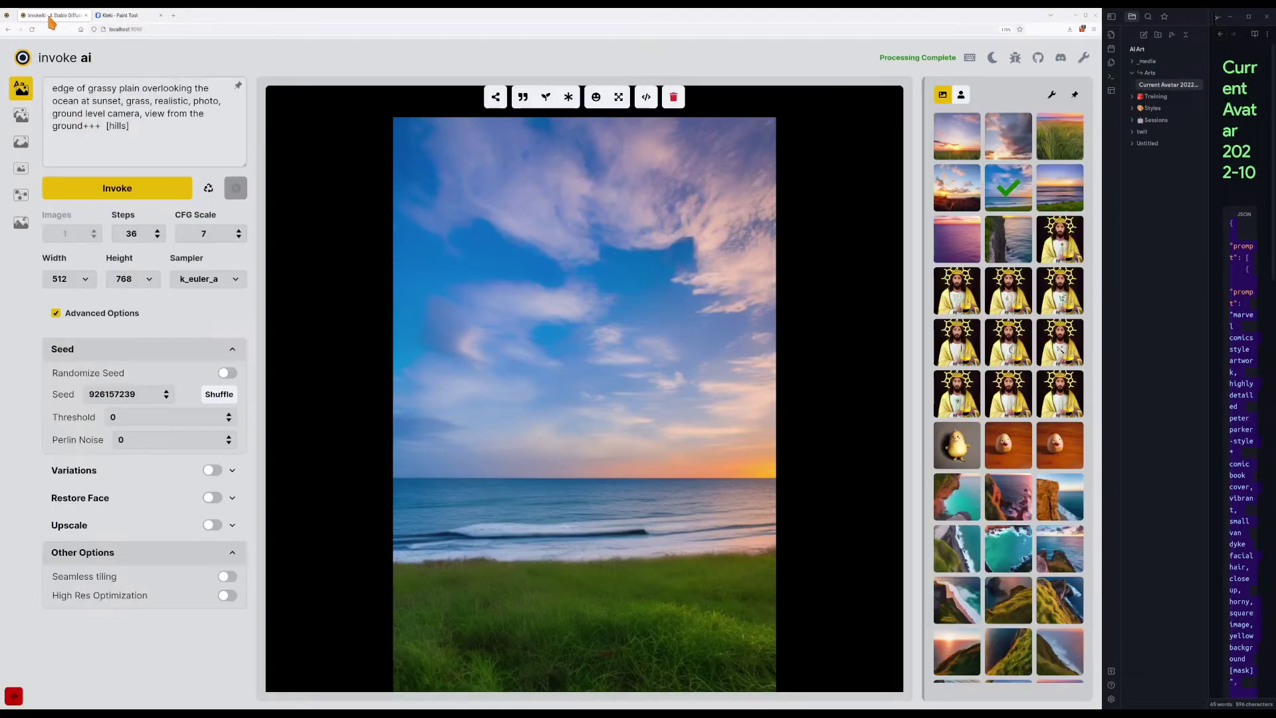
left_click(20, 117)
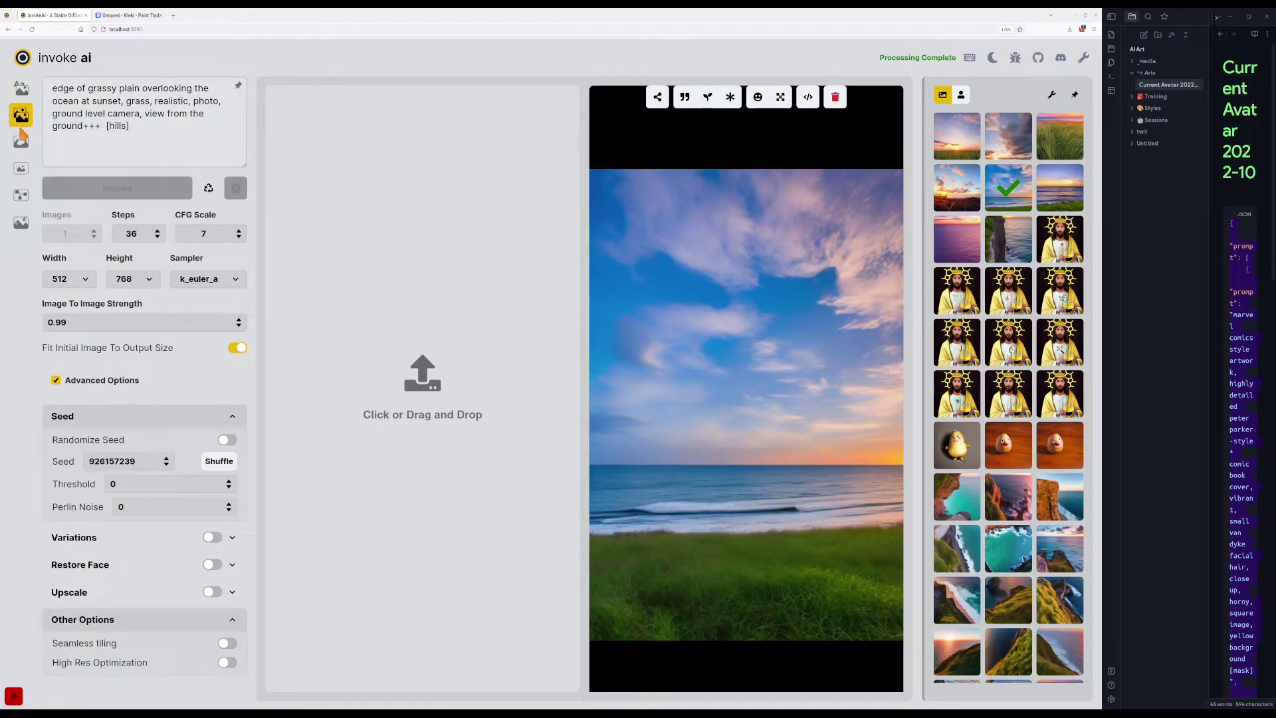
key("ctrl+v")
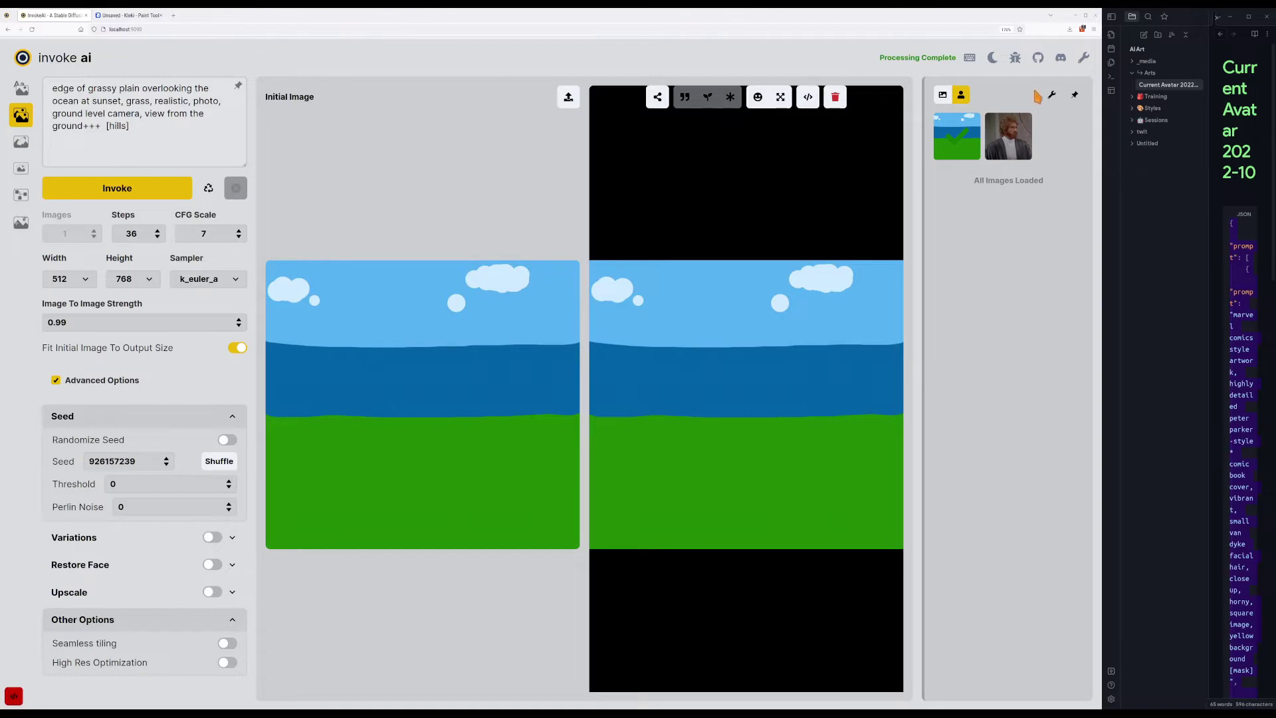
left_click(1077, 96)
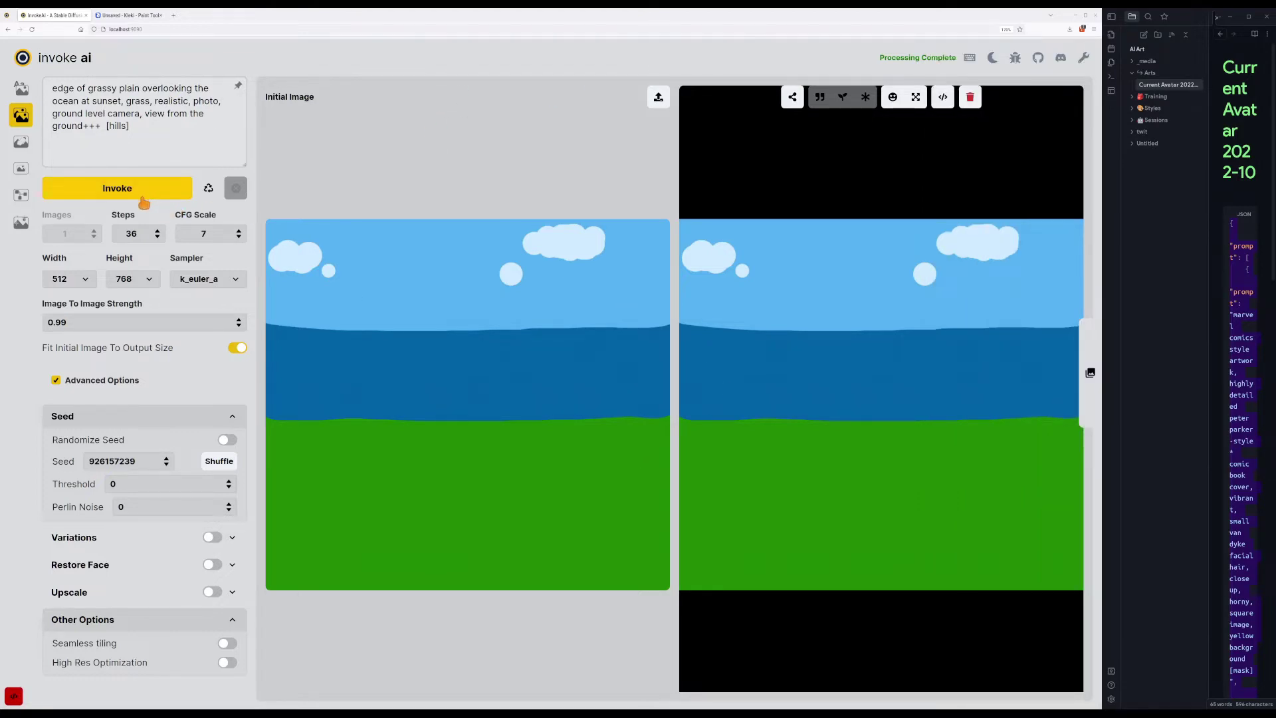
Set the image-to-image strength to 0.50 and generate an image from the painting.
left_click_drag(55, 323, 67, 323)
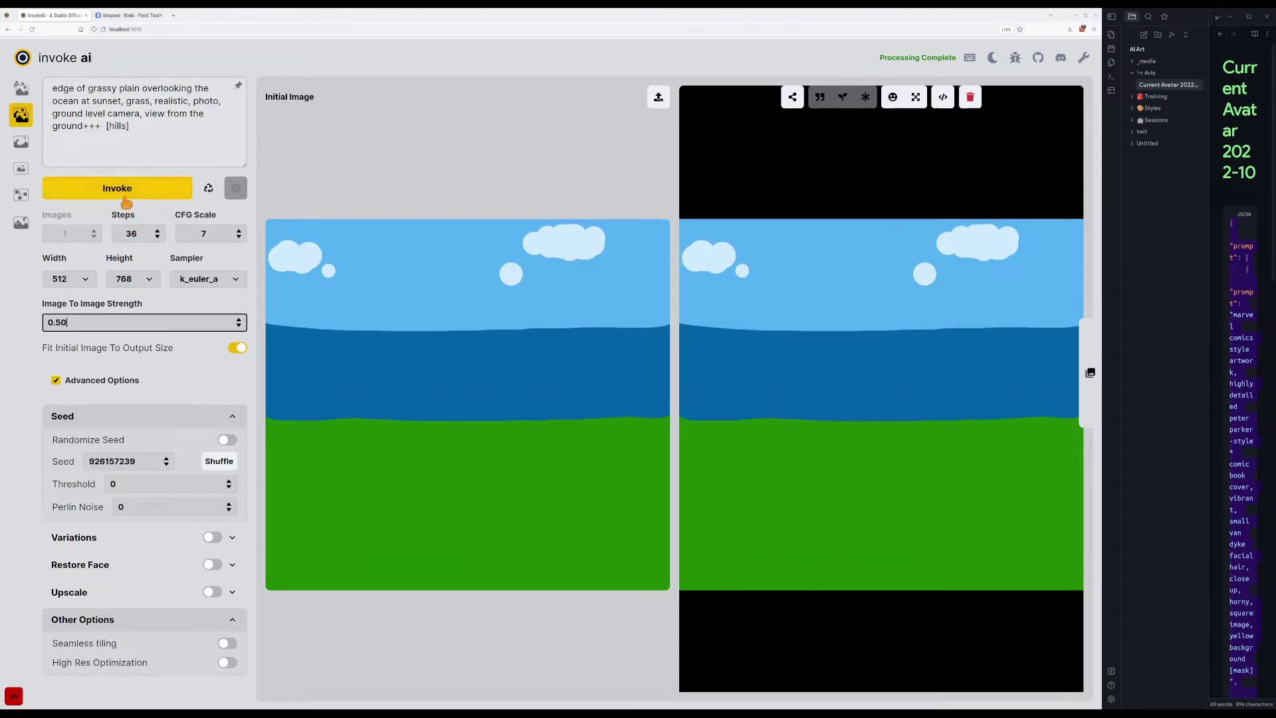
left_click(127, 193)
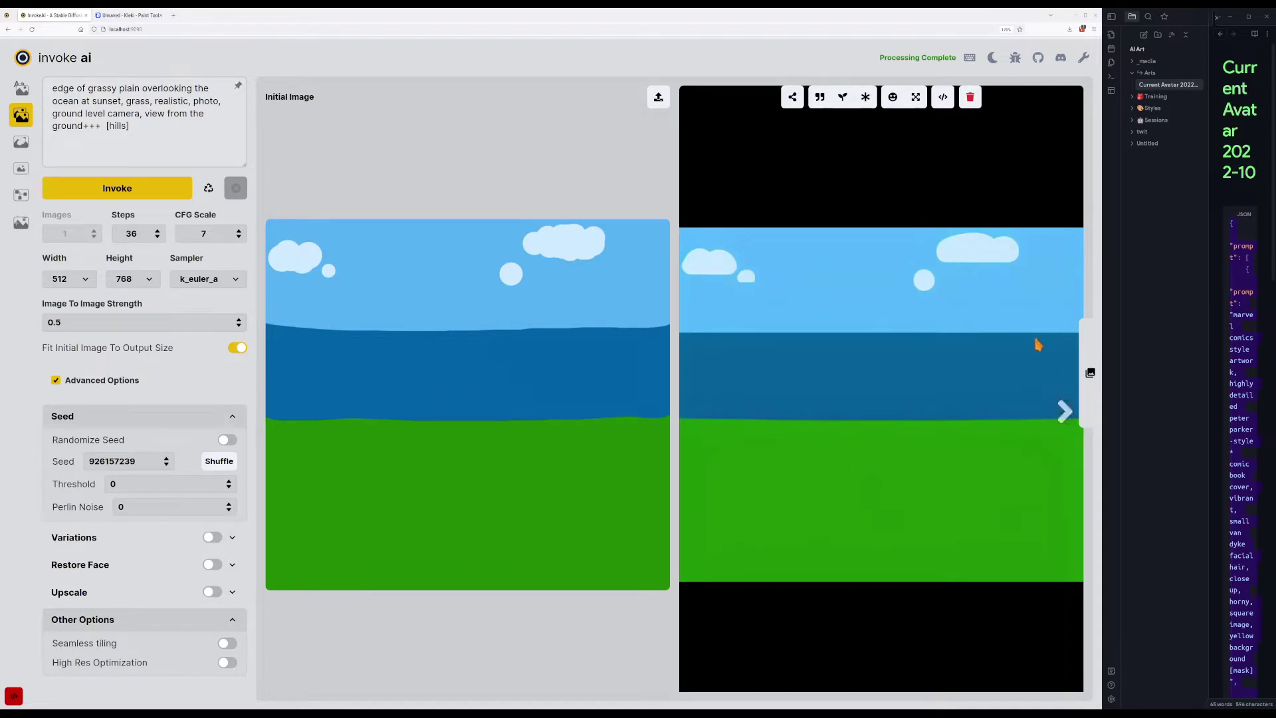
Set the image-to-image strength to 0.75 and generate the image again.
left_click(102, 324)
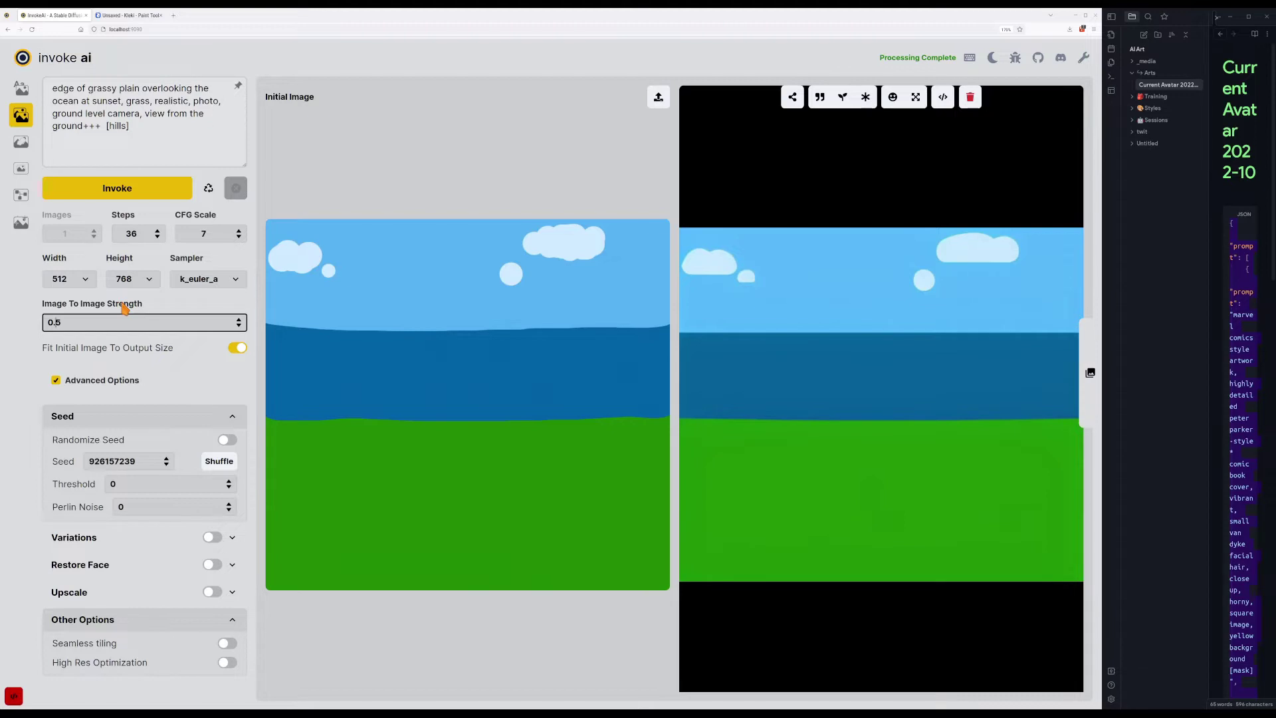
type("7")
left_click(122, 322)
left_click(157, 188)
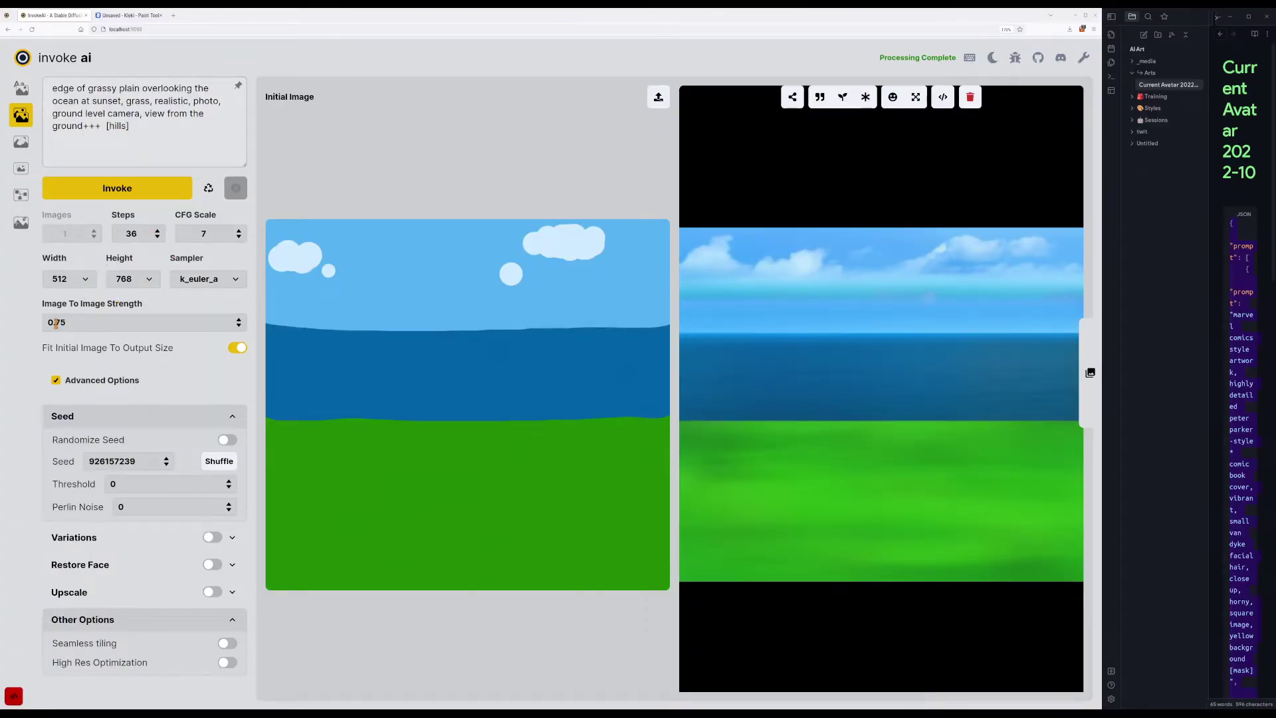
Set the image-to-image strength to 0.80 and generate another image.
left_click_drag(59, 323, 77, 322)
key("BackSpace")
key("BackSpace")
type("80")
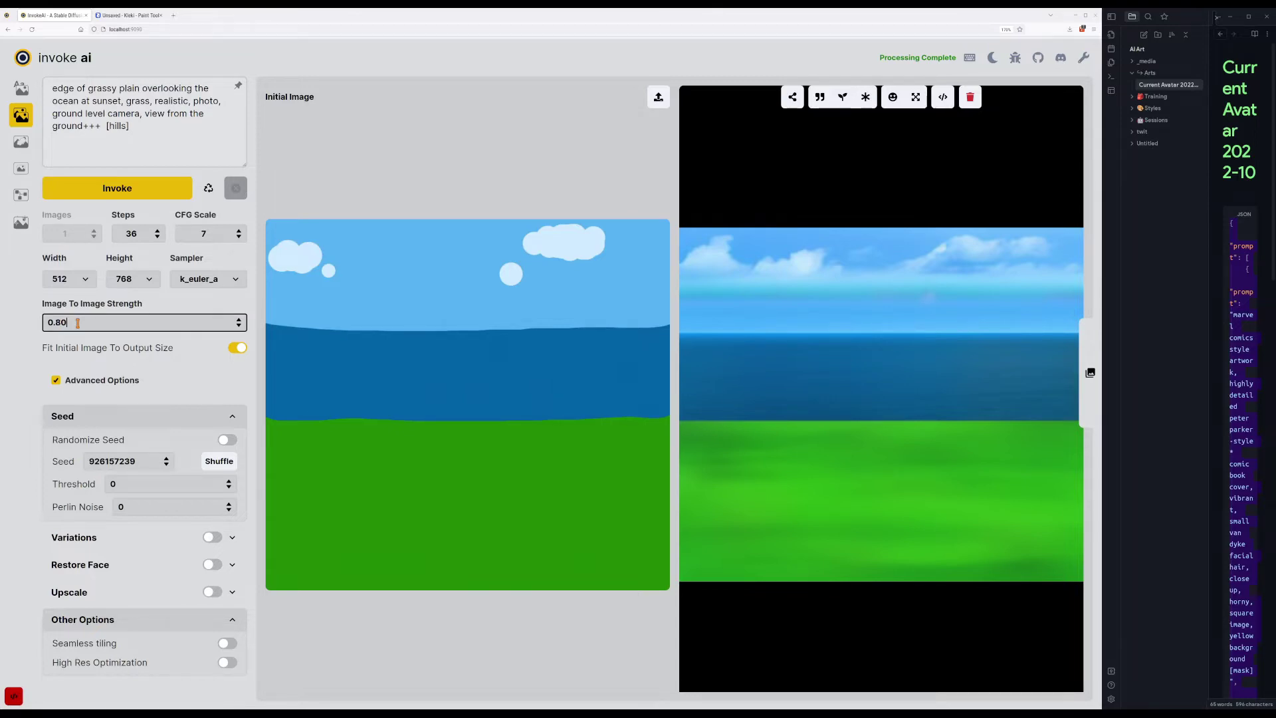
left_click(147, 188)
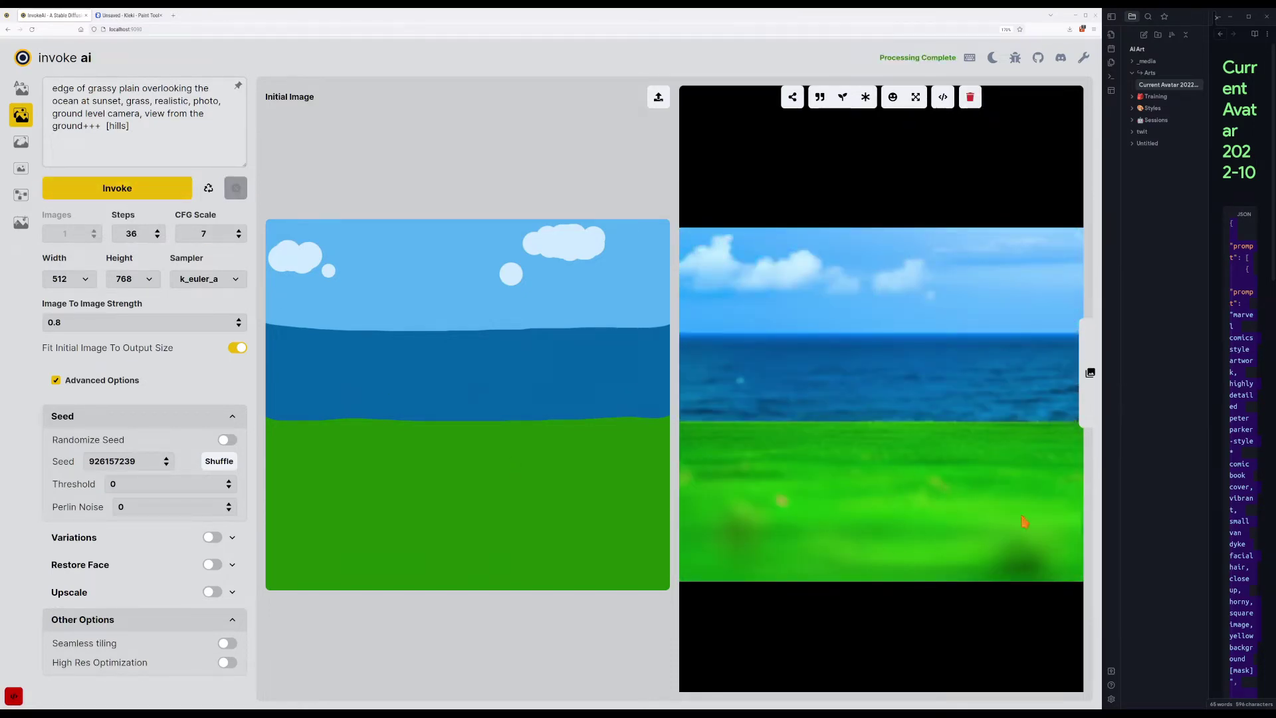
Generate images from the painting with the image-to-image strength raised to 0.85 and 0.9.
left_click(86, 101)
left_click(135, 191)
left_click(142, 233)
left_click(145, 323)
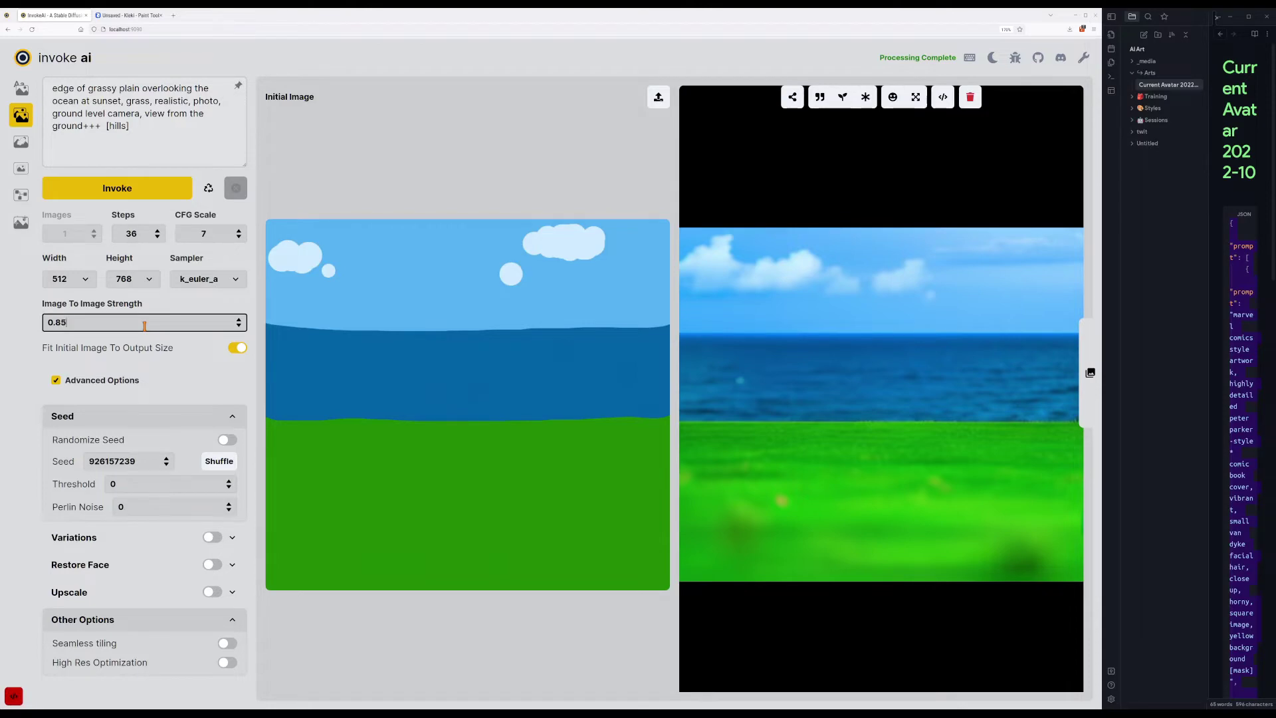
left_click(149, 193)
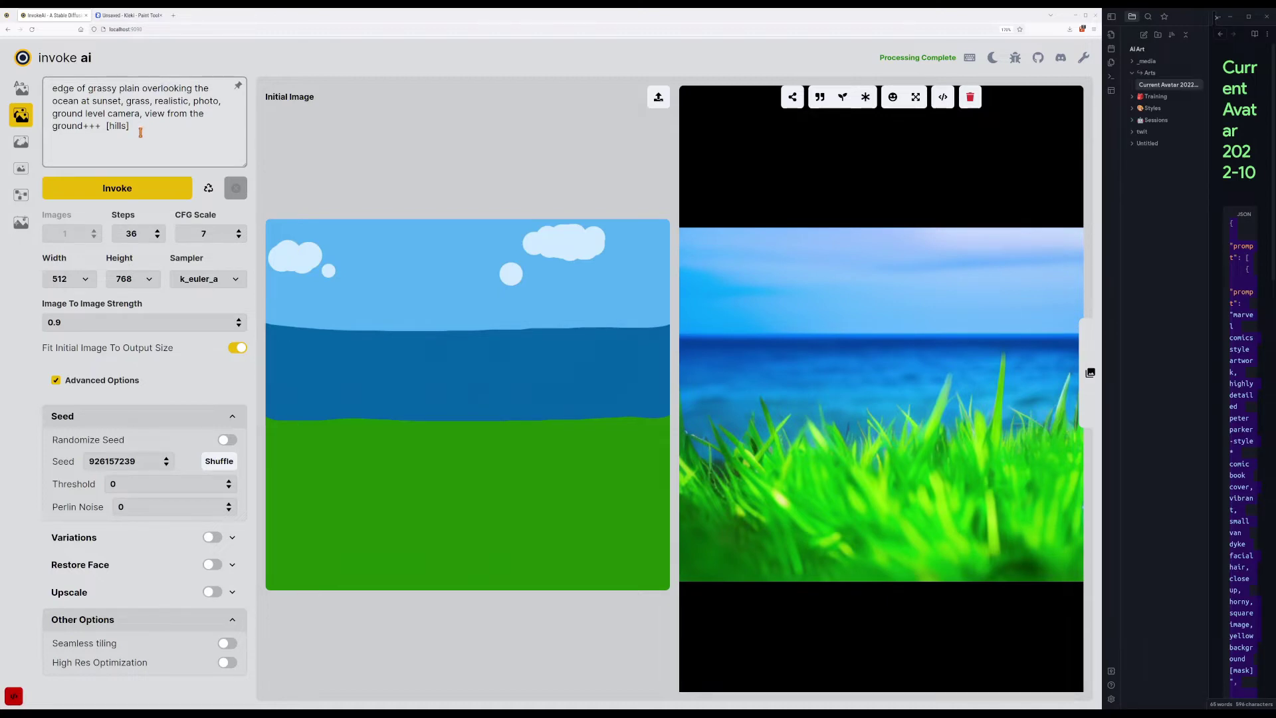
Remove the +++ emphasis after "ground" in the prompt and generate the image again.
left_click(140, 136)
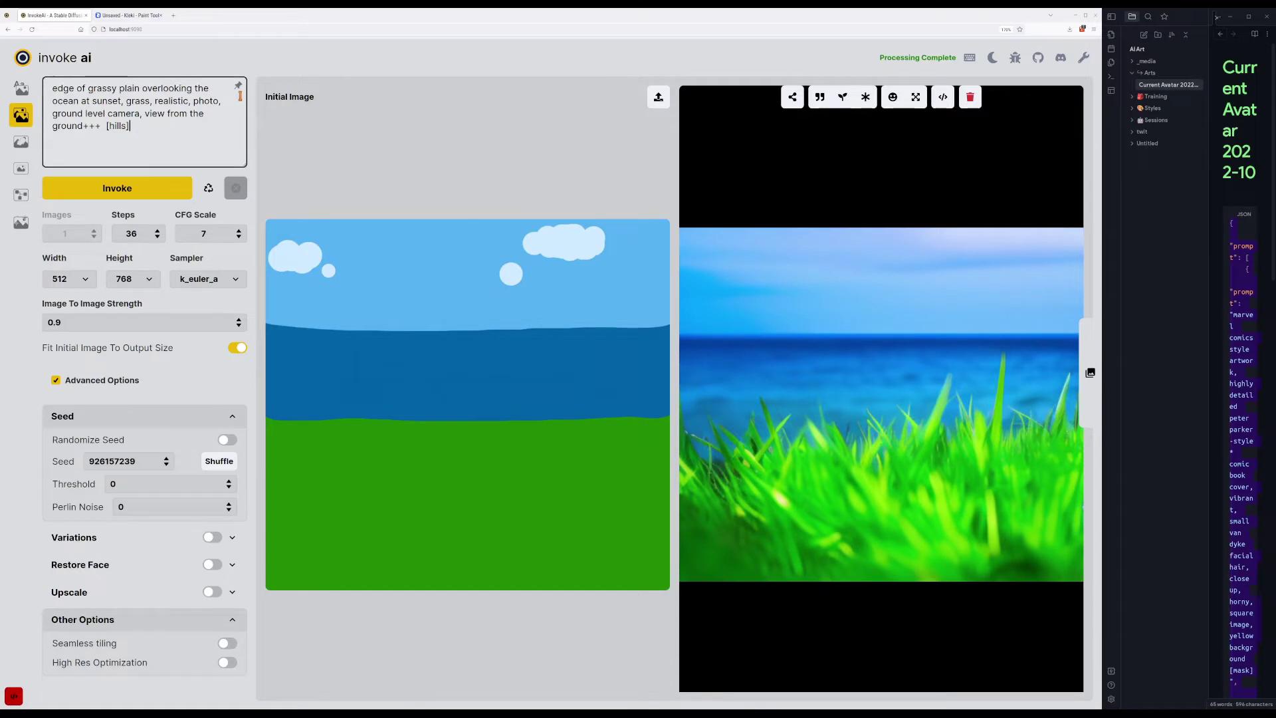
key("Up")
key("ctrl+shift+Left")
key("ctrl+shift+Left")
key("ctrl+shift+Left")
key("Down")
key("ctrl+shift+Left")
key("shift+Right")
key("shift+Right")
key("shift+Right")
key("shift+Right")
key("shift+Right")
key("shift+Right")
key("shift+Up")
key("shift+Down")
key("shift+Left")
key("shift+Left")
key("shift+Left")
key("shift+Left")
key("shift+Left")
key("shift+Left")
key("shift+Left")
key("shift+Left")
key("shift+Left")
key("shift+Left")
key("shift+Left")
key("shift+Right")
key("shift+Right")
key("shift+Right")
key("Right")
key("BackSpace")
key("BackSpace")
key("BackSpace")
key("ctrl+Return")
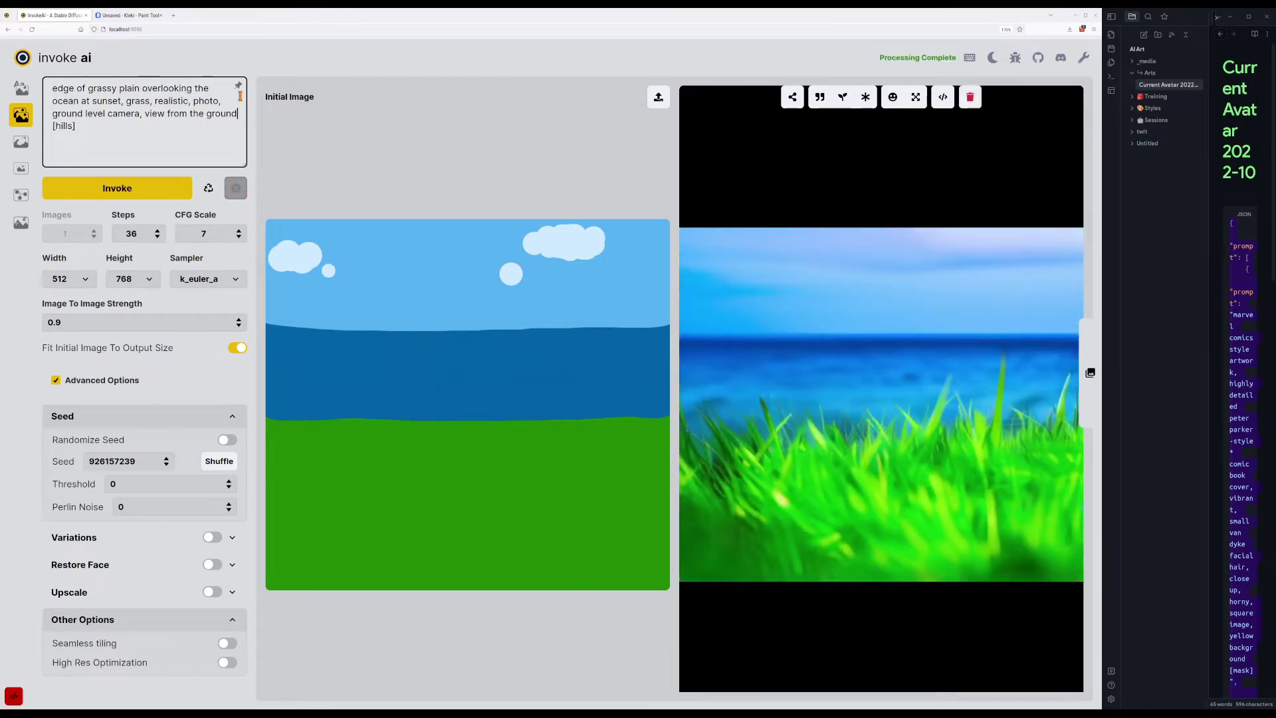
Delete ", ground level camera, view from the ground" from the prompt and generate a new image.
key("ctrl+shift+Left")
key("ctrl+shift+Left")
key("ctrl+shift+Left")
key("ctrl+shift+Left")
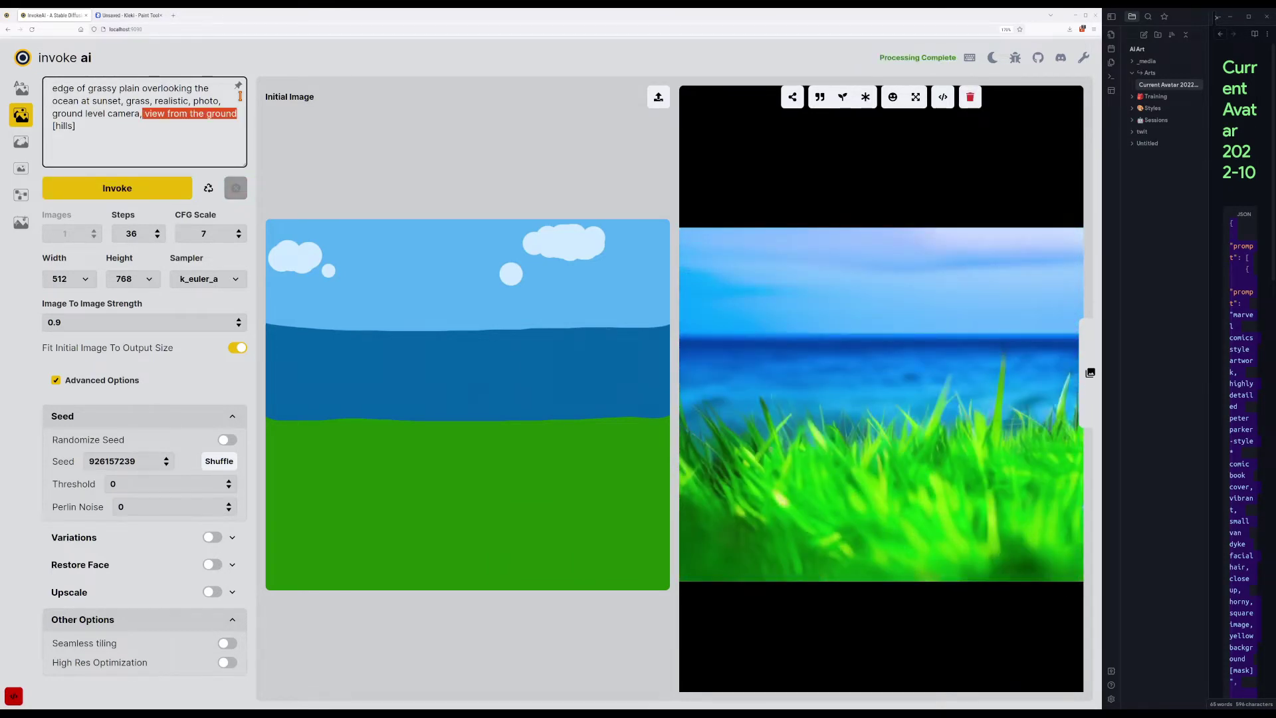
key("ctrl+shift+Left")
key("ctrl+shift+Left")
key("ctrl+shift+Left")
key("BackSpace")
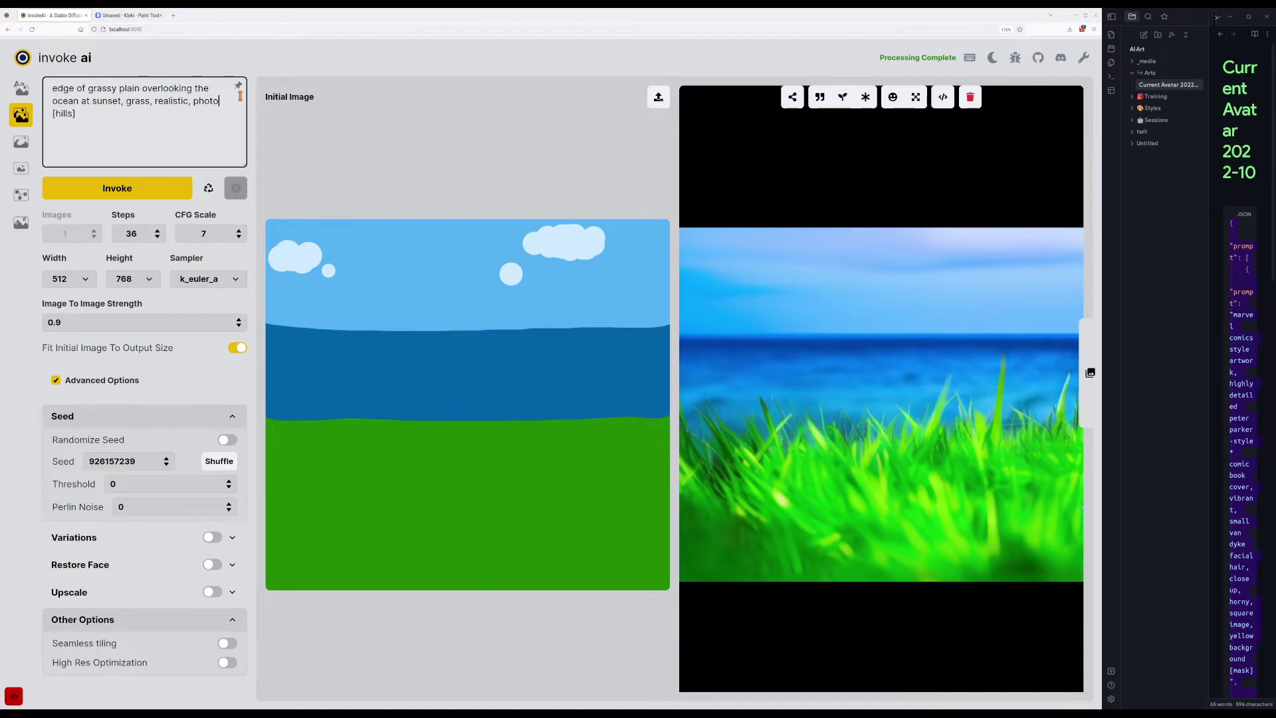
key("ctrl+Return")
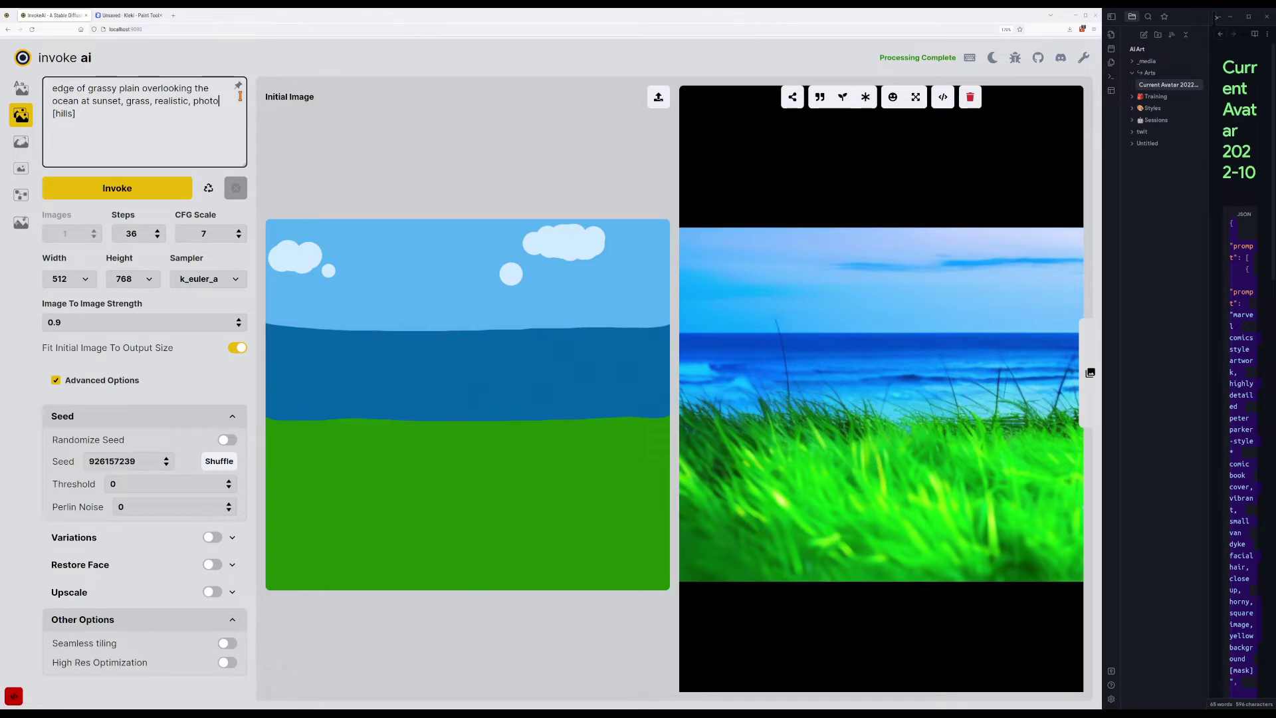
Delete "grass," and "[hills]" from the prompt and generate a new image from the painting.
key("Up")
key("ctrl+shift+Left")
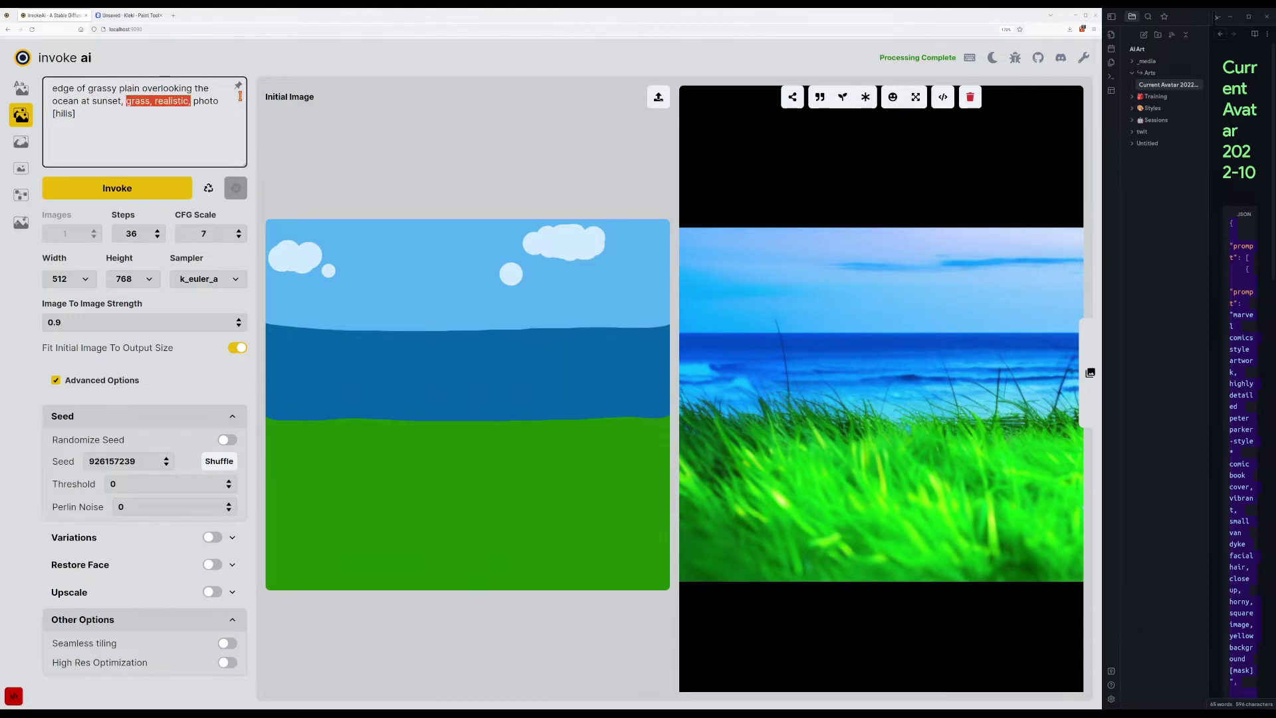
key("BackSpace")
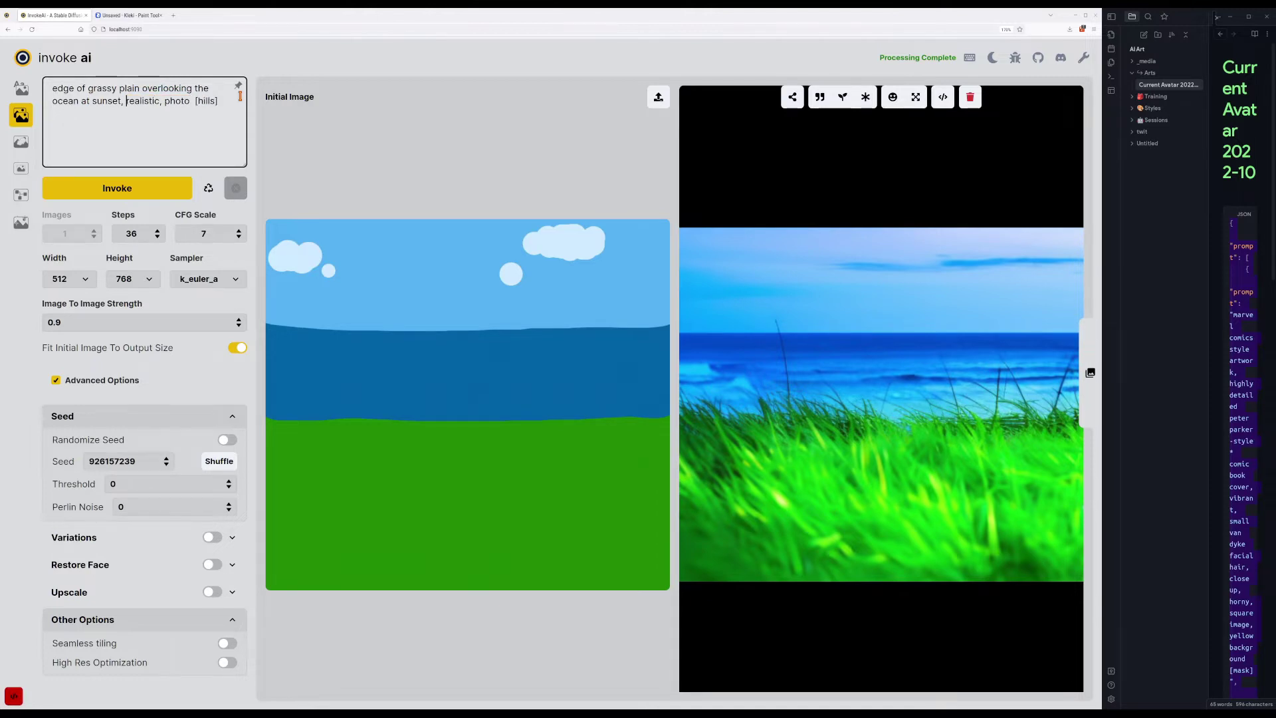
key("ctrl+shift+Left")
key("ctrl+shift+Left")
key("BackSpace")
key("ctrl+Return")
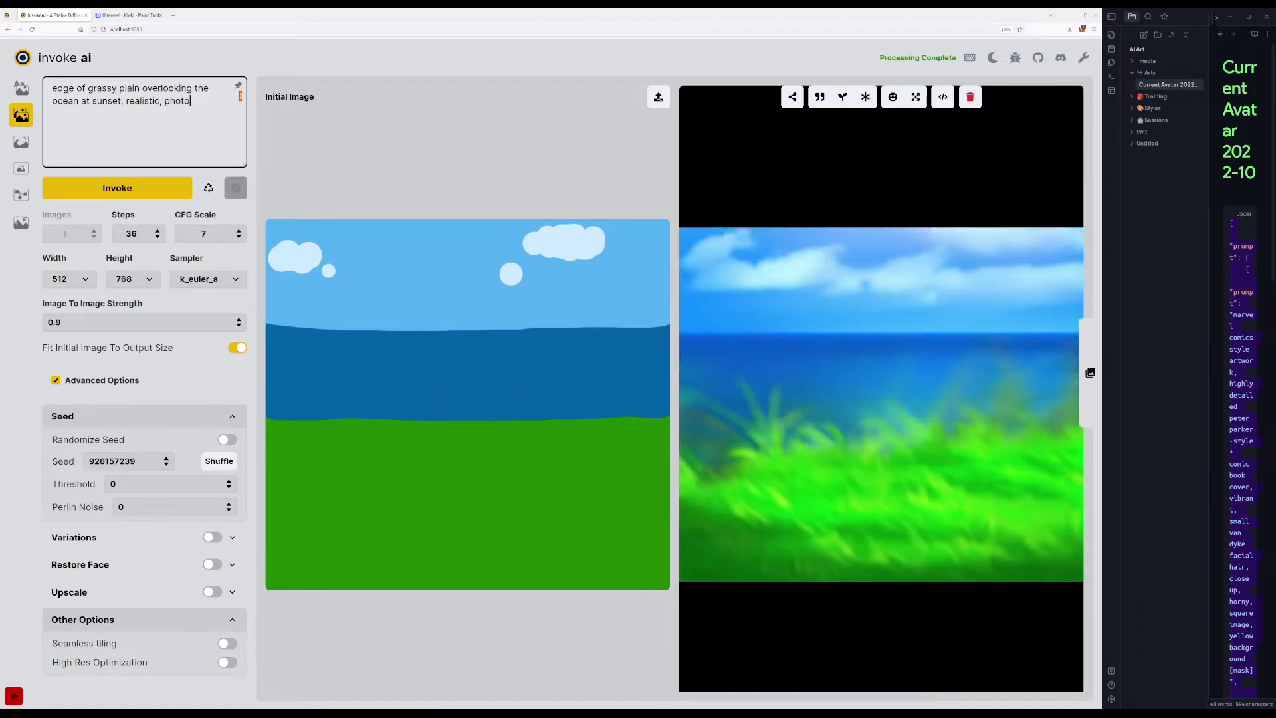
key("ctrl+Return")
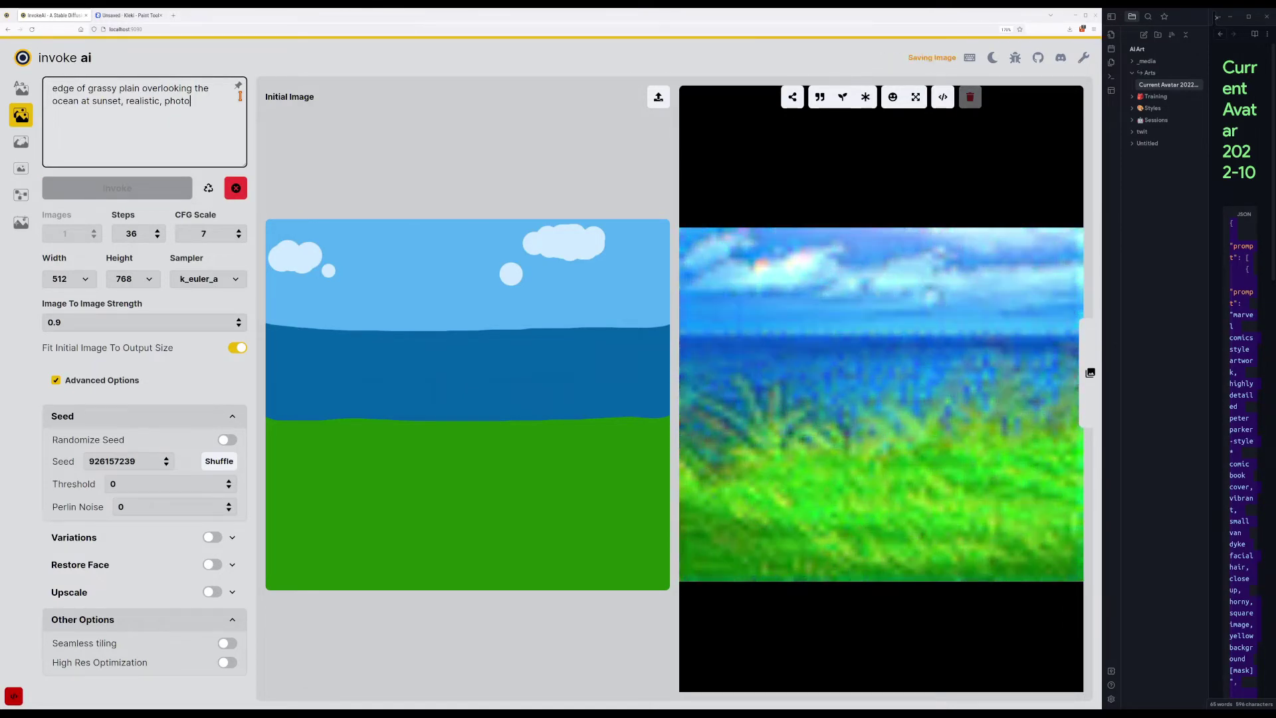
Set the CFG scale to 6 and generate the image again with the same seed.
left_click(239, 237)
left_click(238, 237)
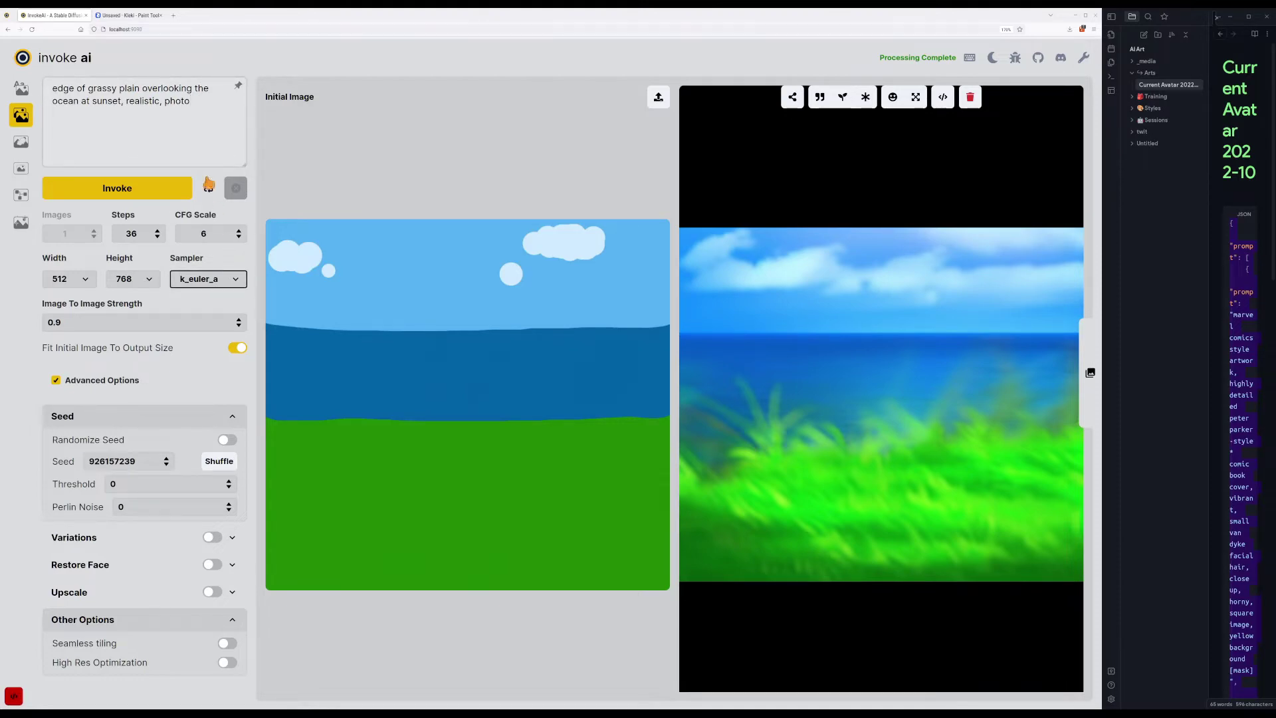
left_click(203, 148)
key("ctrl+Return")
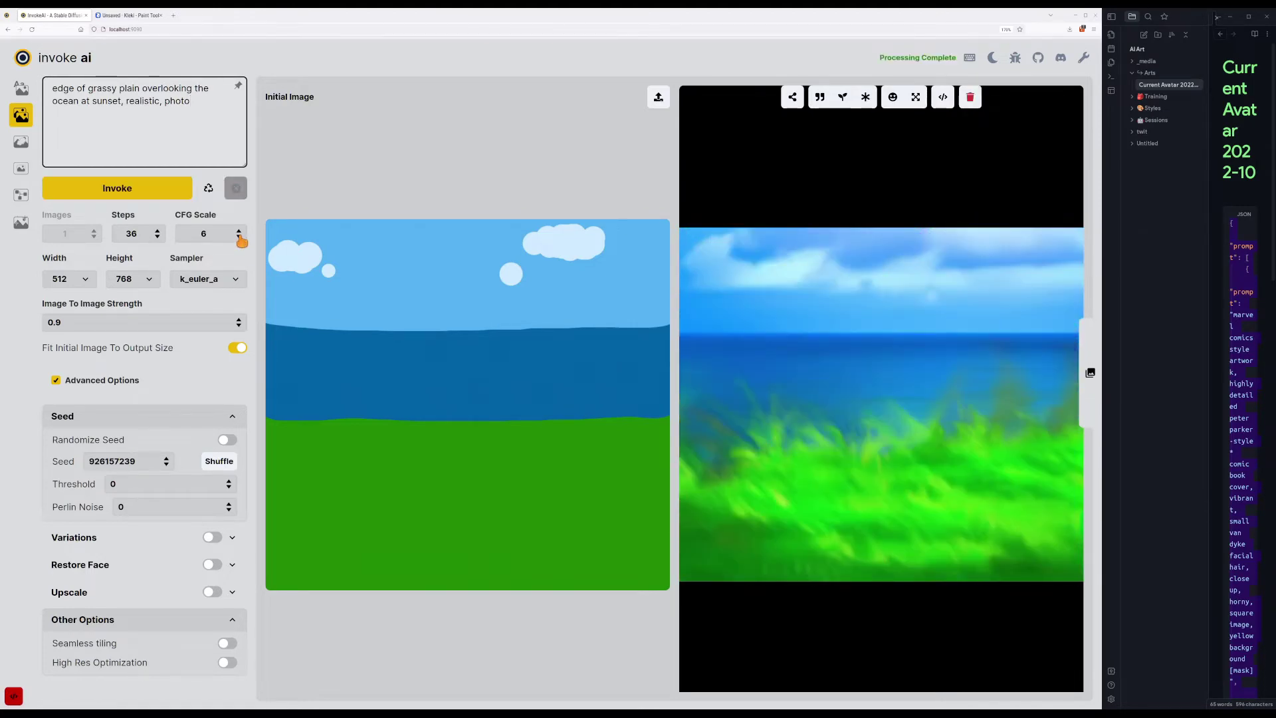
Lower the CFG scale to 4.5 and generate another image.
left_click(238, 237)
left_click(238, 238)
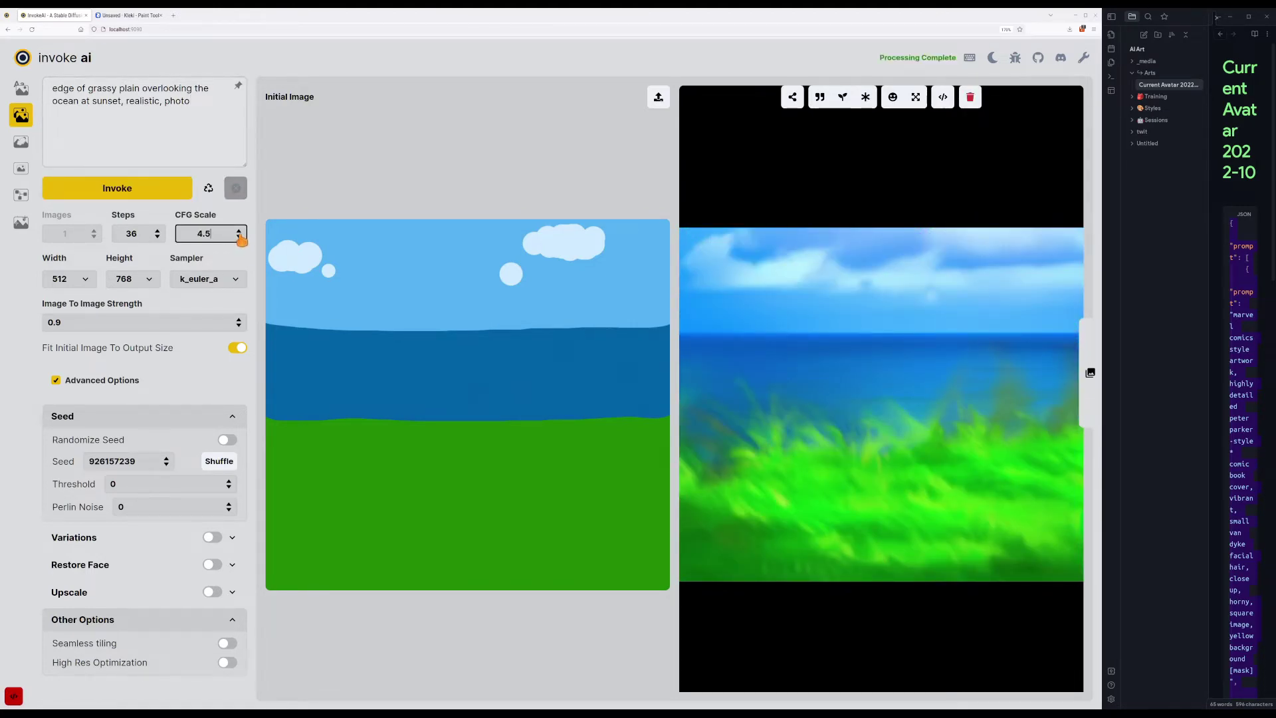
key("alt+a")
key("ctrl+Return")
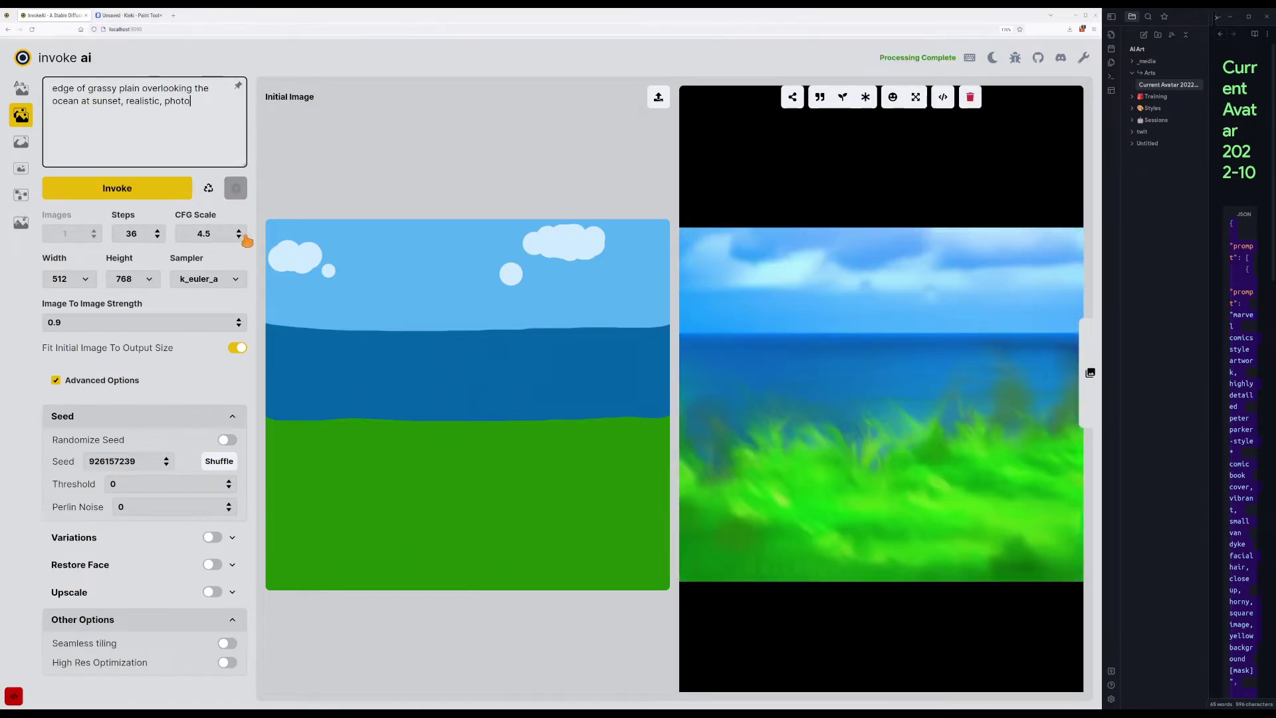
Raise the CFG scale to 11.5 and generate an image for comparison.
left_click_drag(241, 232, 241, 237)
left_click(241, 238)
left_click(240, 231)
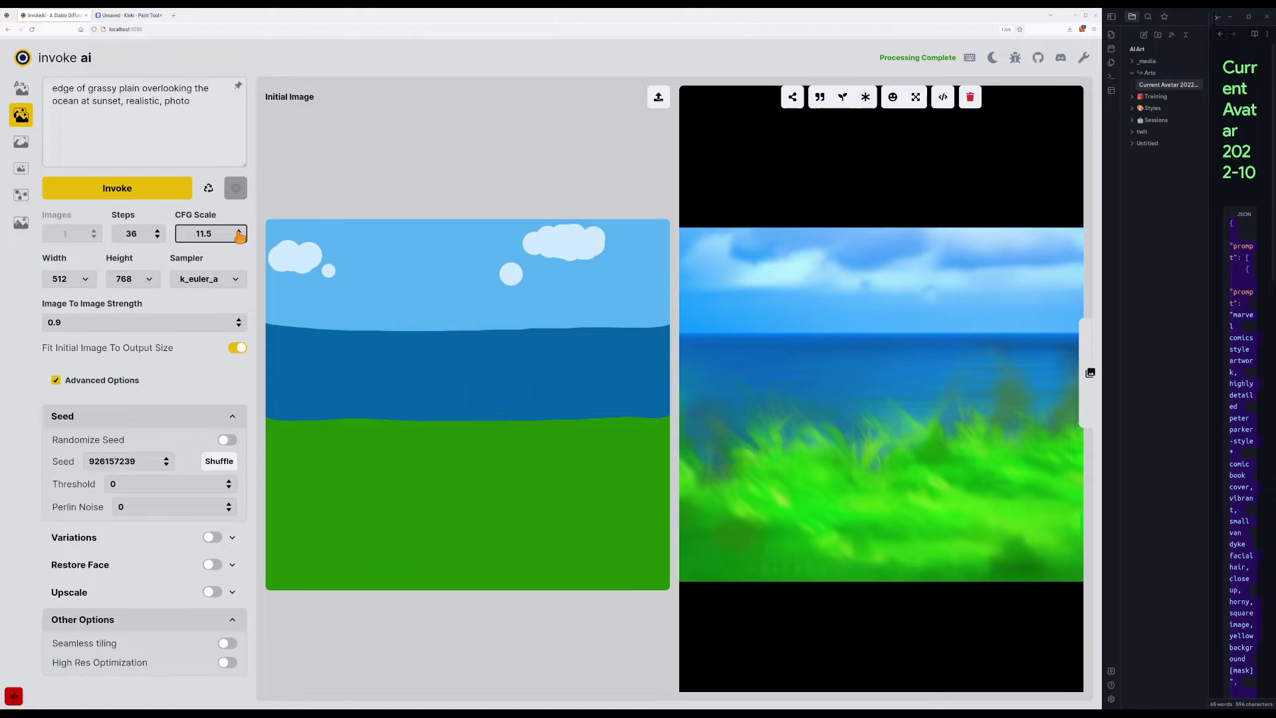
left_click(163, 180)
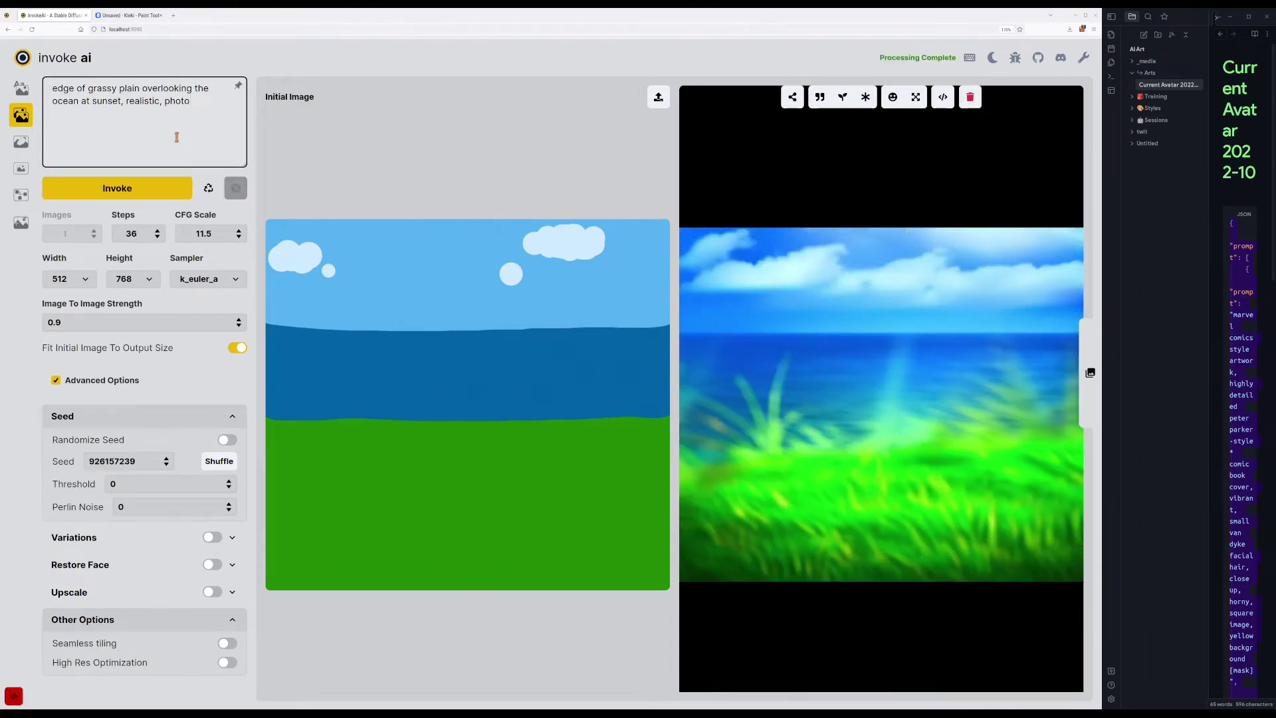
Increase the CFG scale to 16 and generate the landscape again.
left_click(239, 230)
left_click(239, 230)
left_click(239, 231)
left_click(239, 231)
left_click(239, 230)
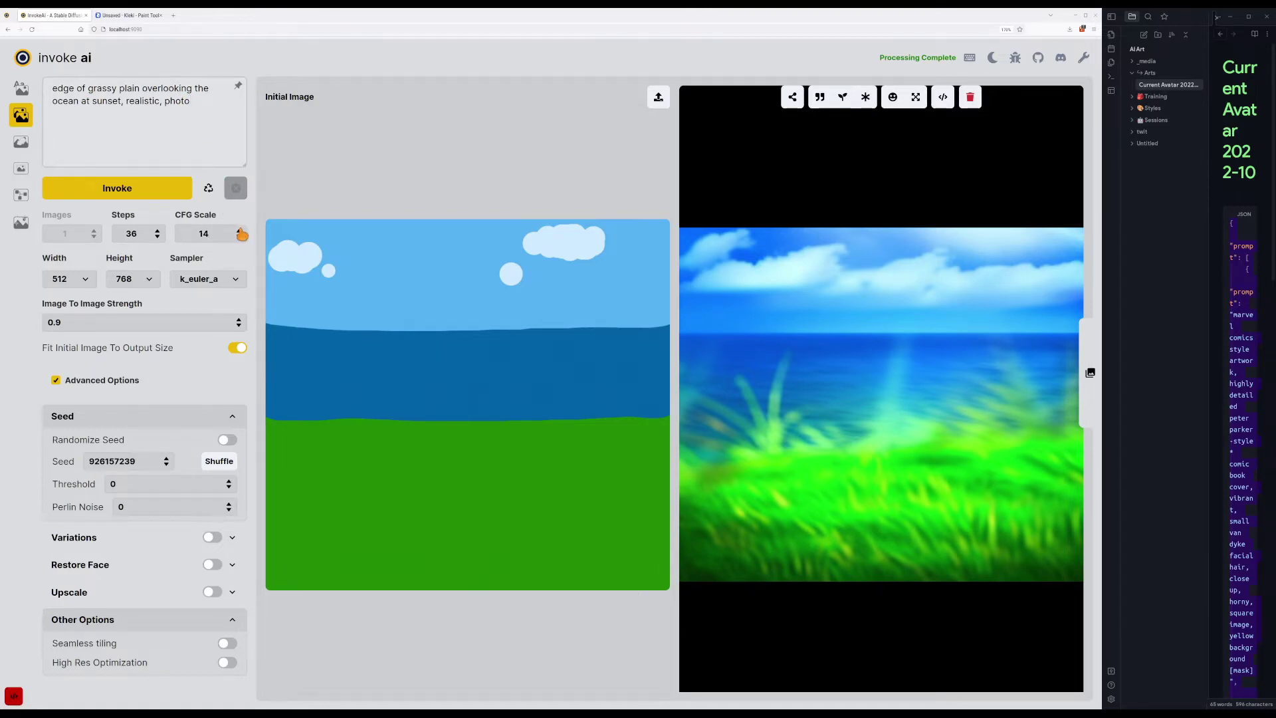
left_click(239, 231)
left_click(239, 231)
left_click(239, 230)
left_click(240, 231)
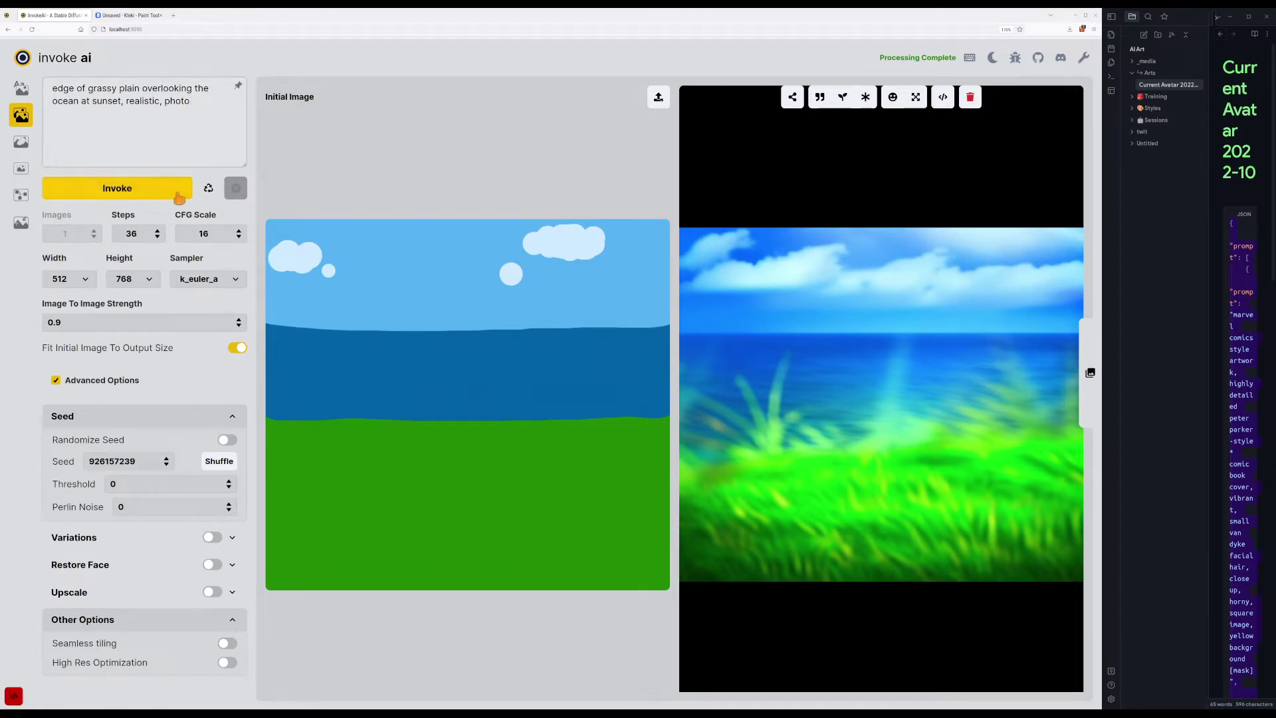
left_click(181, 196)
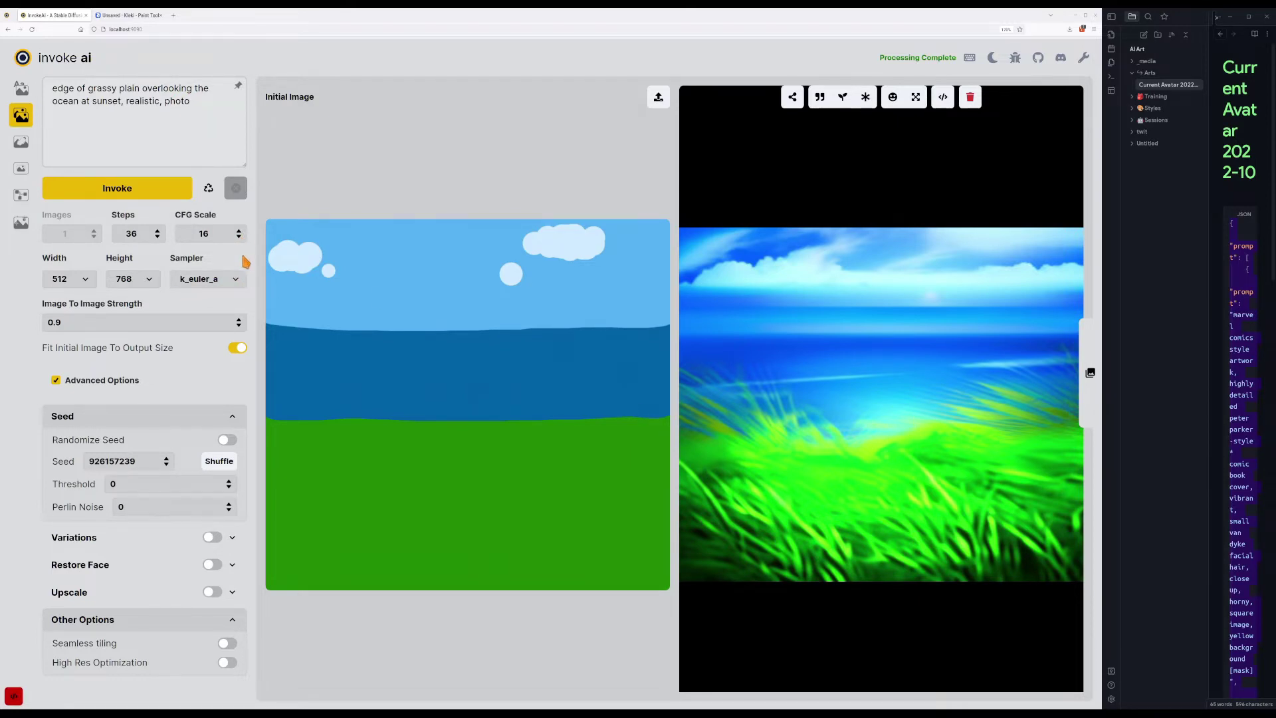
Change the sampler to ddim and generate an image with it.
left_click(238, 279)
left_click(215, 298)
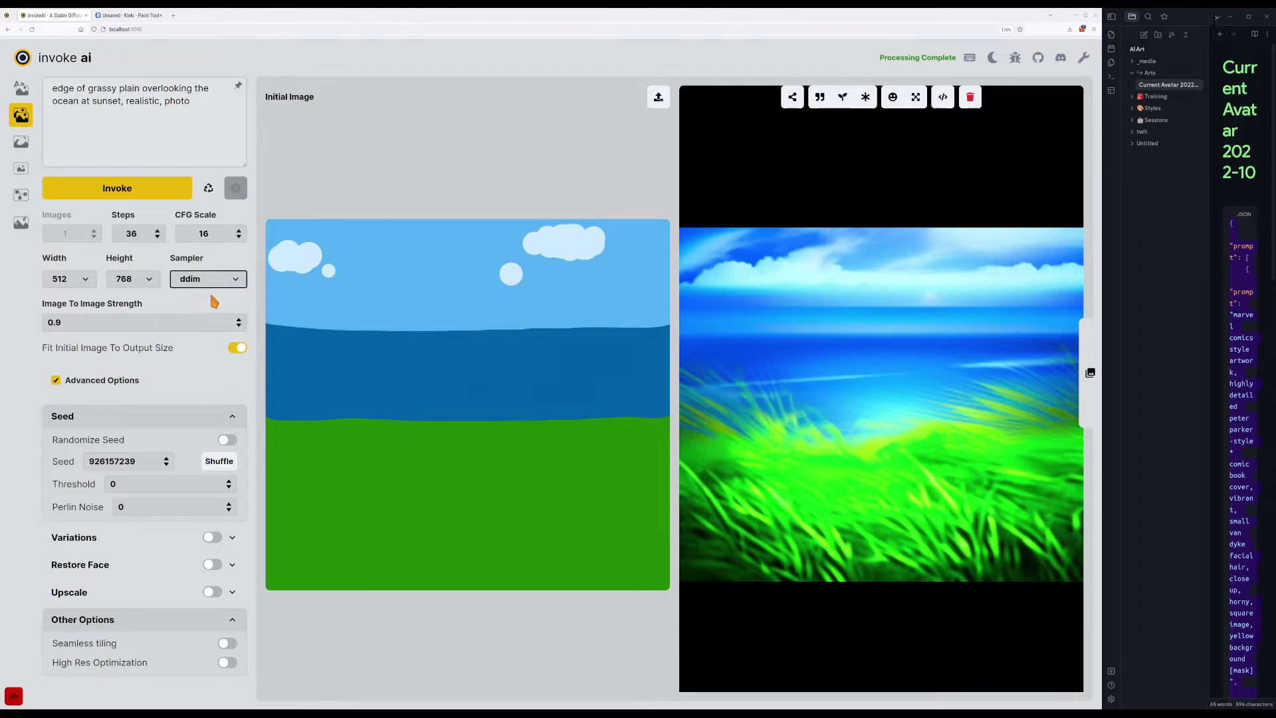
left_click(114, 190)
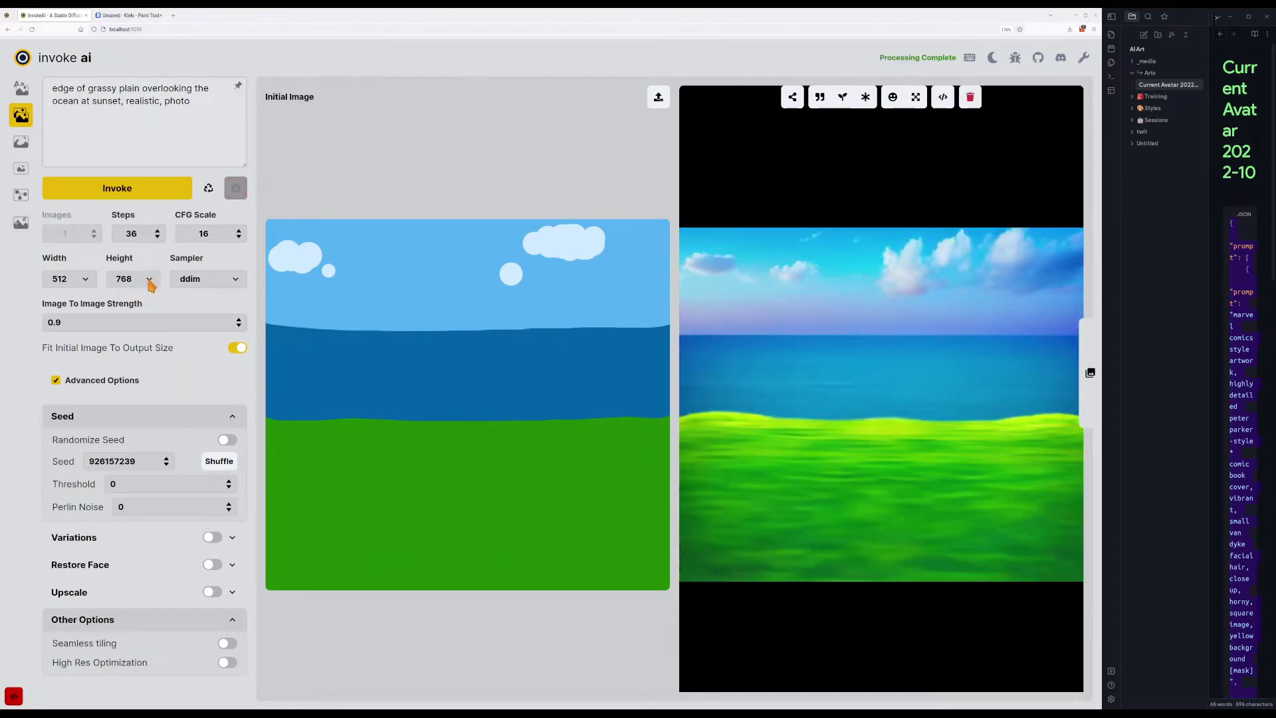
Set the output height to 512 and the CFG scale to 8, generating a new image from the painting.
left_click(148, 284)
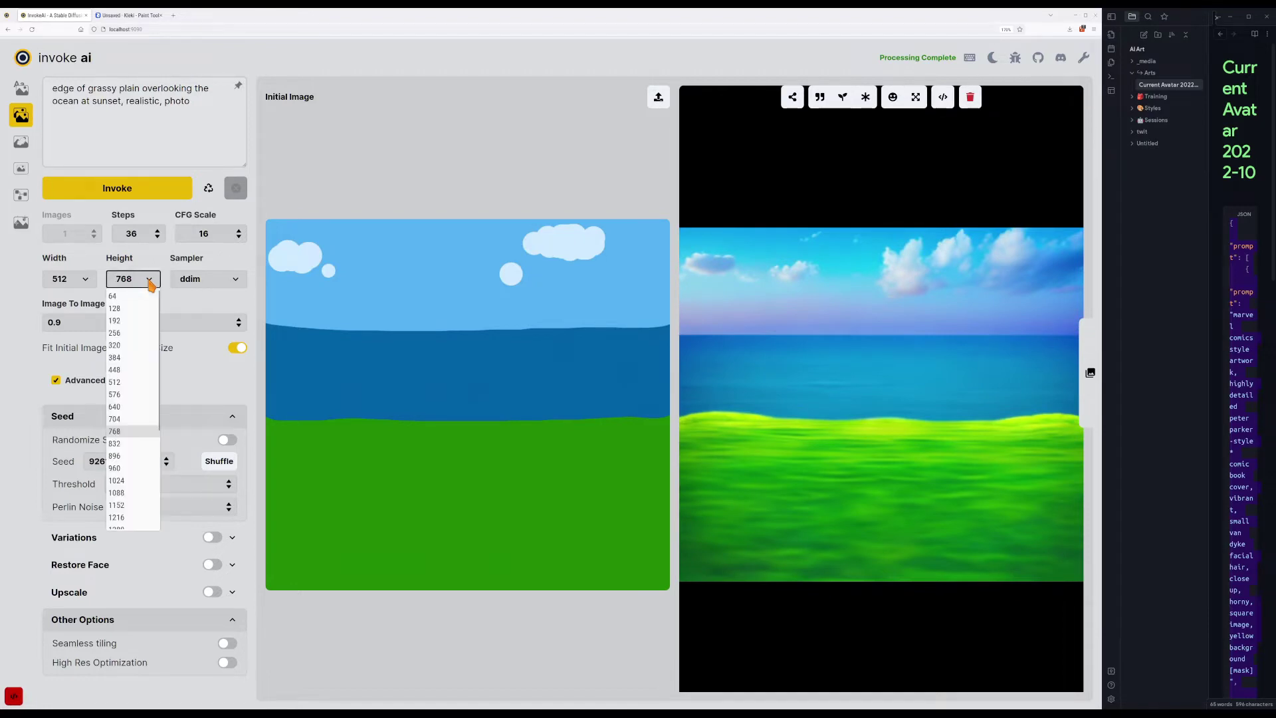
left_click(130, 387)
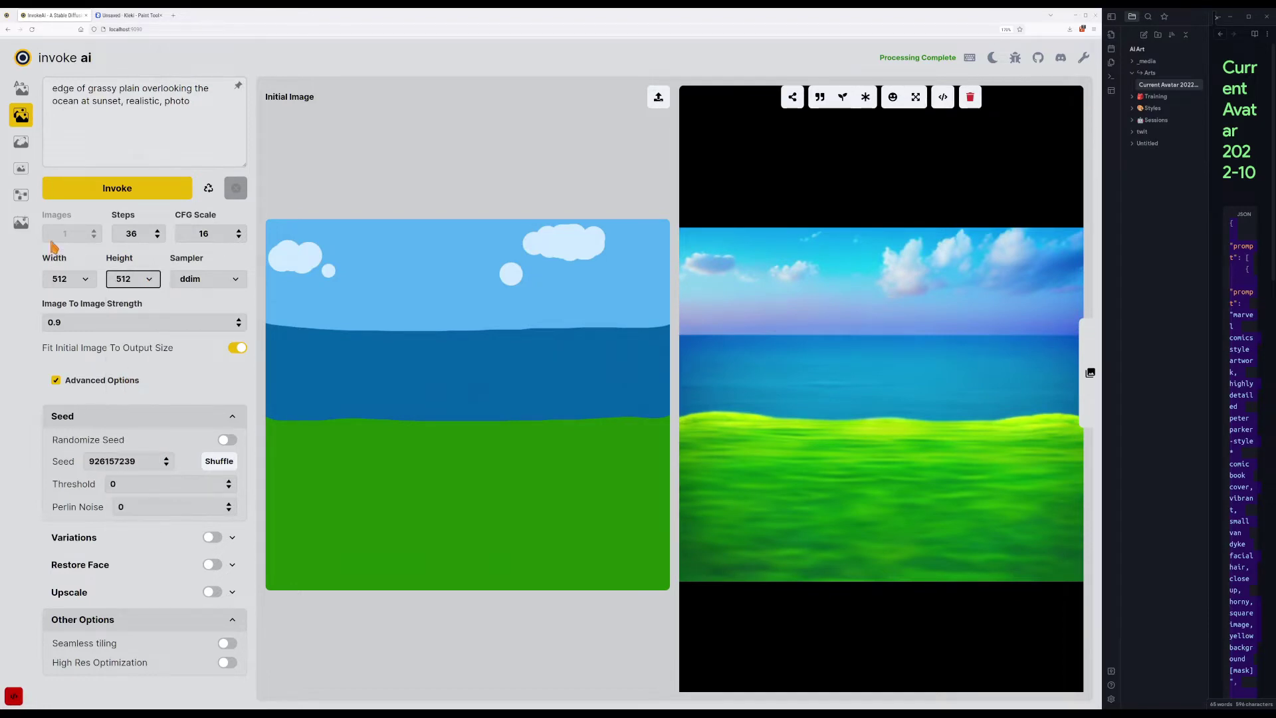
left_click(102, 191)
left_click_drag(221, 237, 195, 234)
type("8")
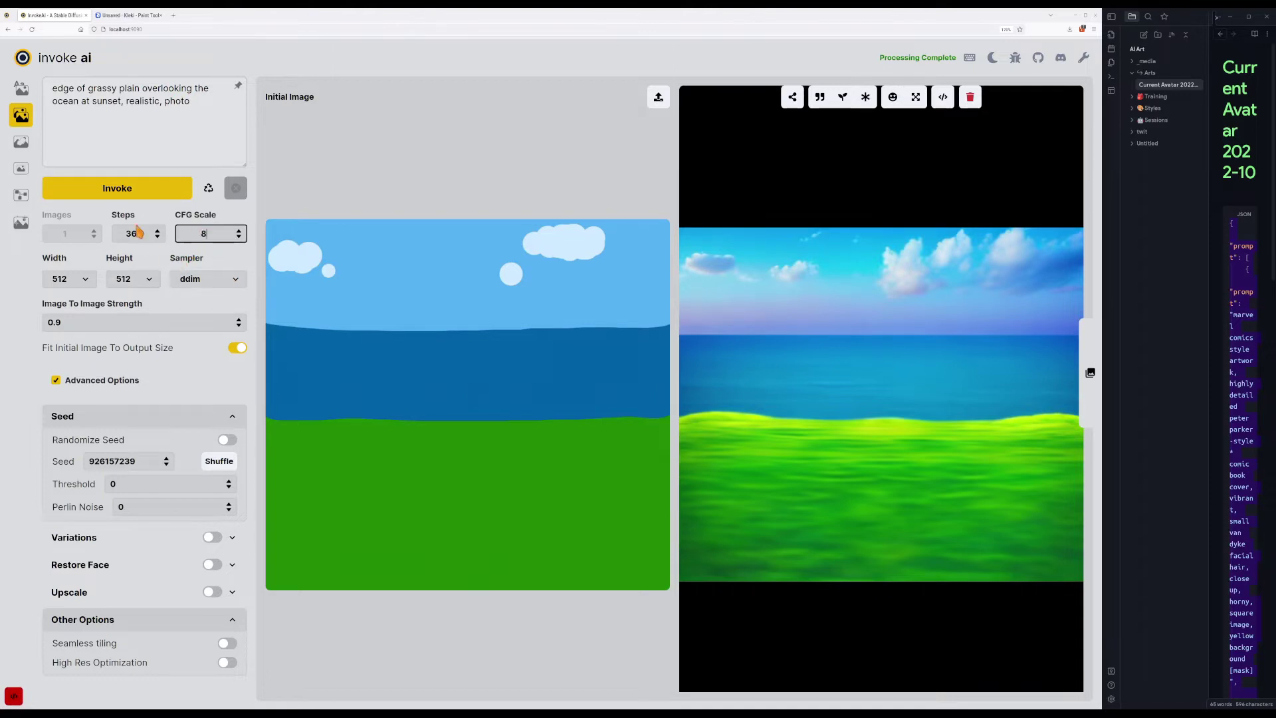
left_click(133, 189)
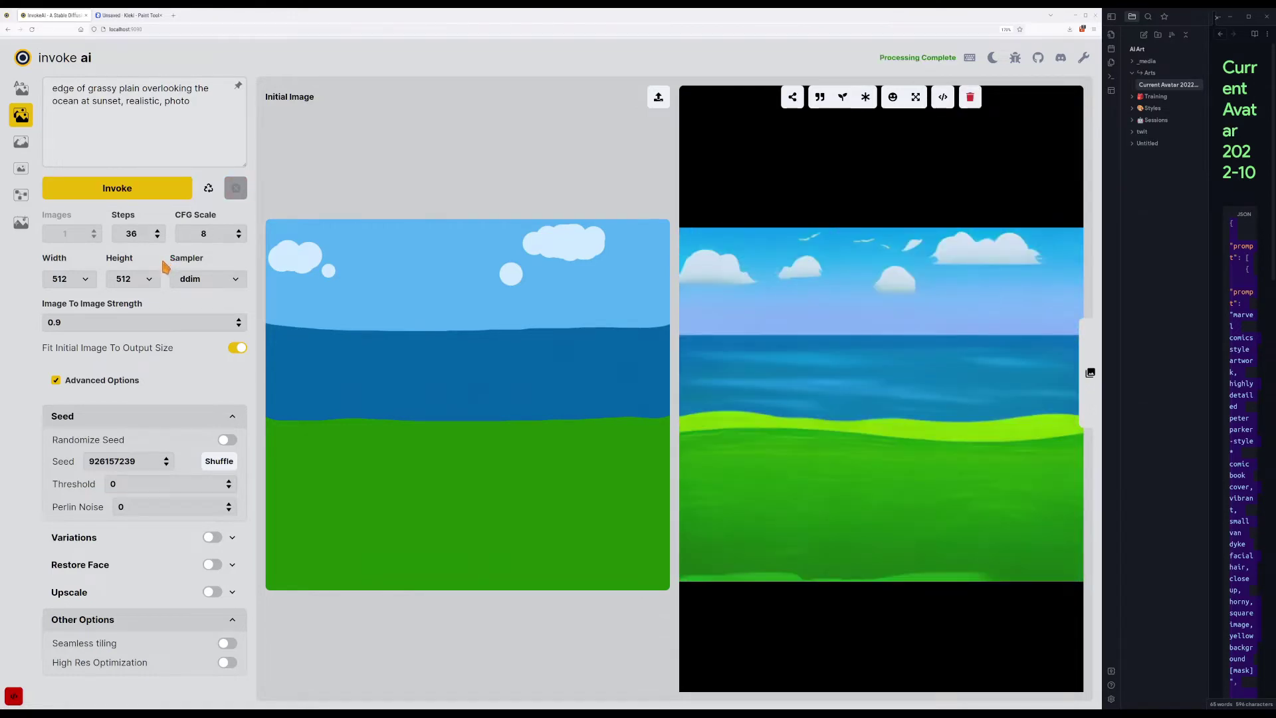
Switch the sampler to k_euler_a, set the image-to-image strength to 0.99, and generate a new image.
left_click(169, 143)
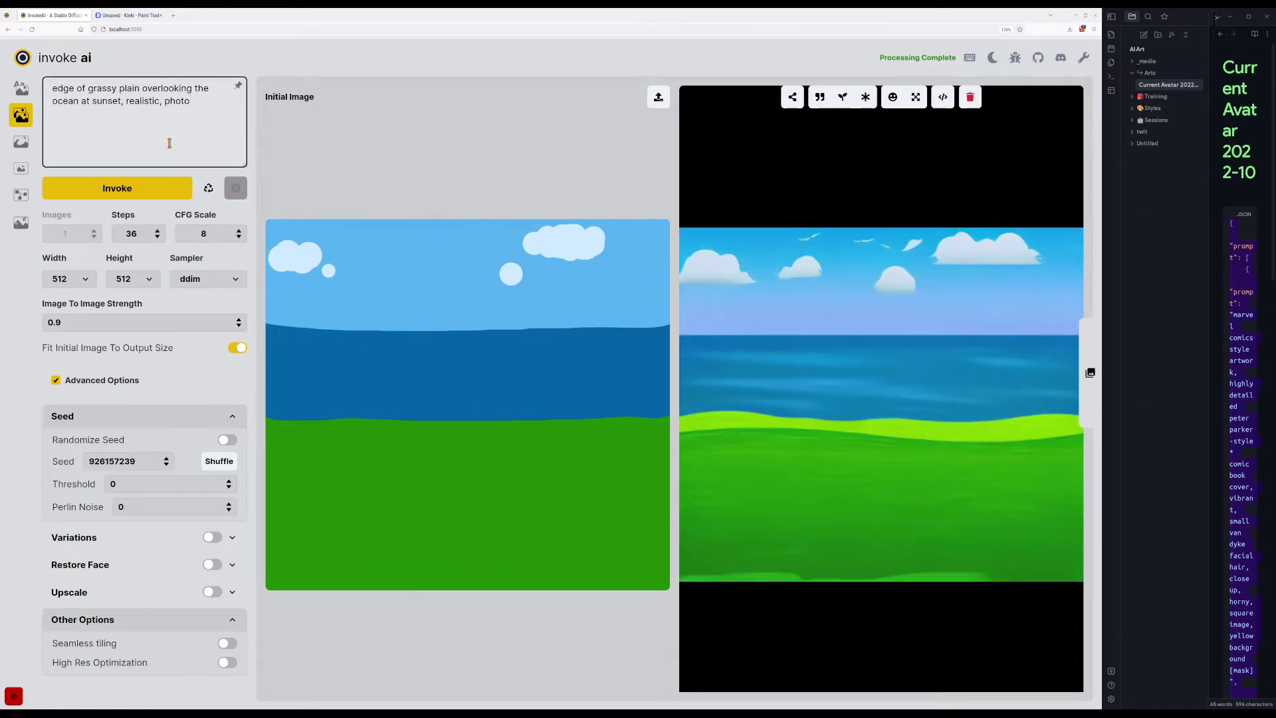
left_click(236, 279)
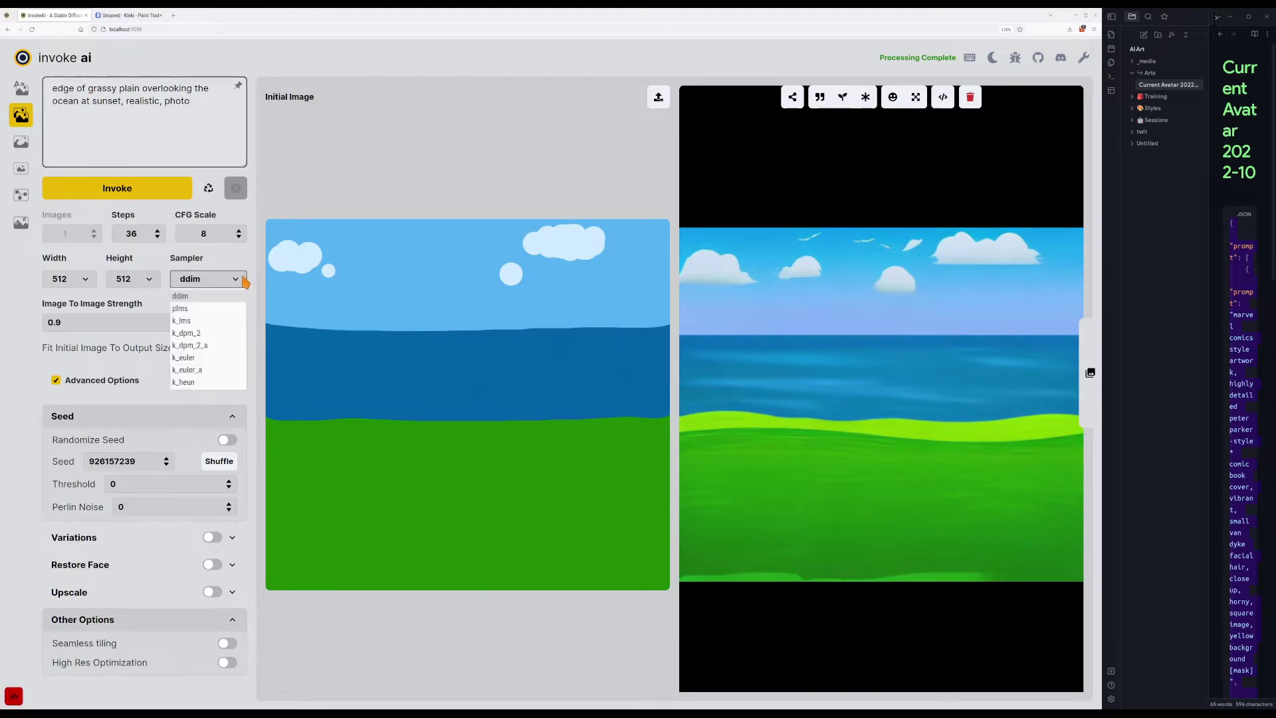
left_click(202, 370)
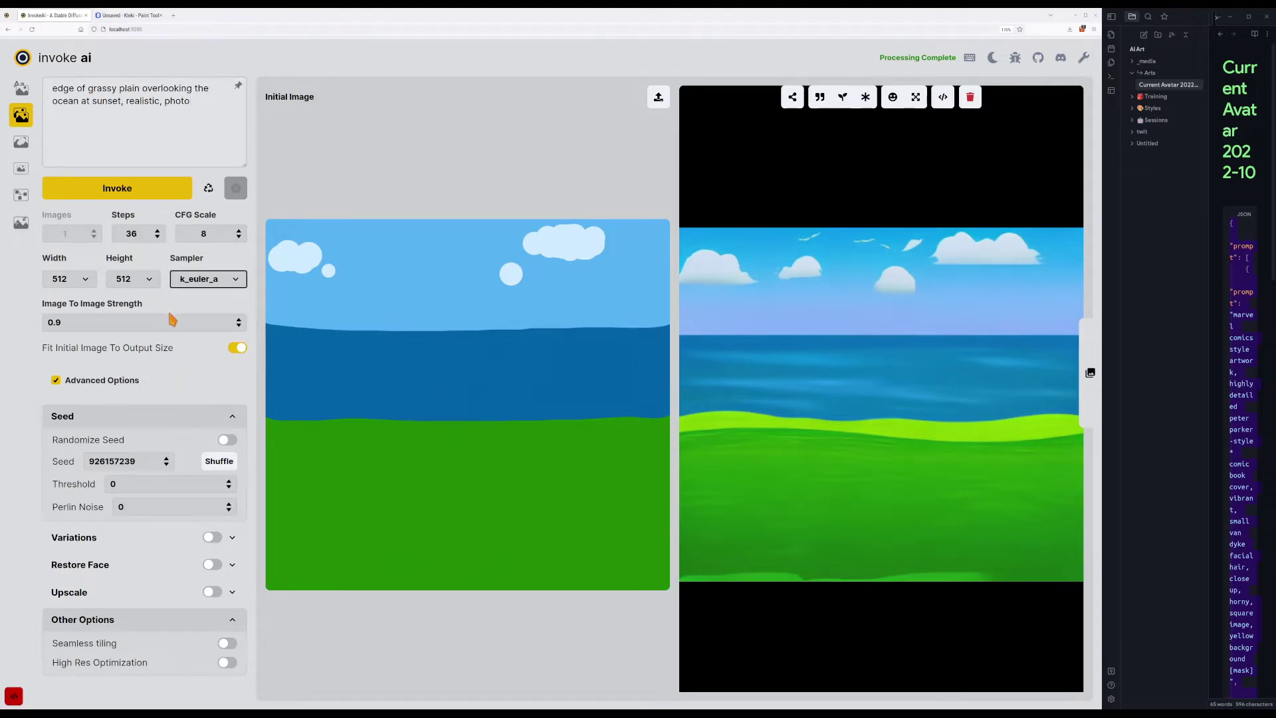
left_click(238, 323)
type("3")
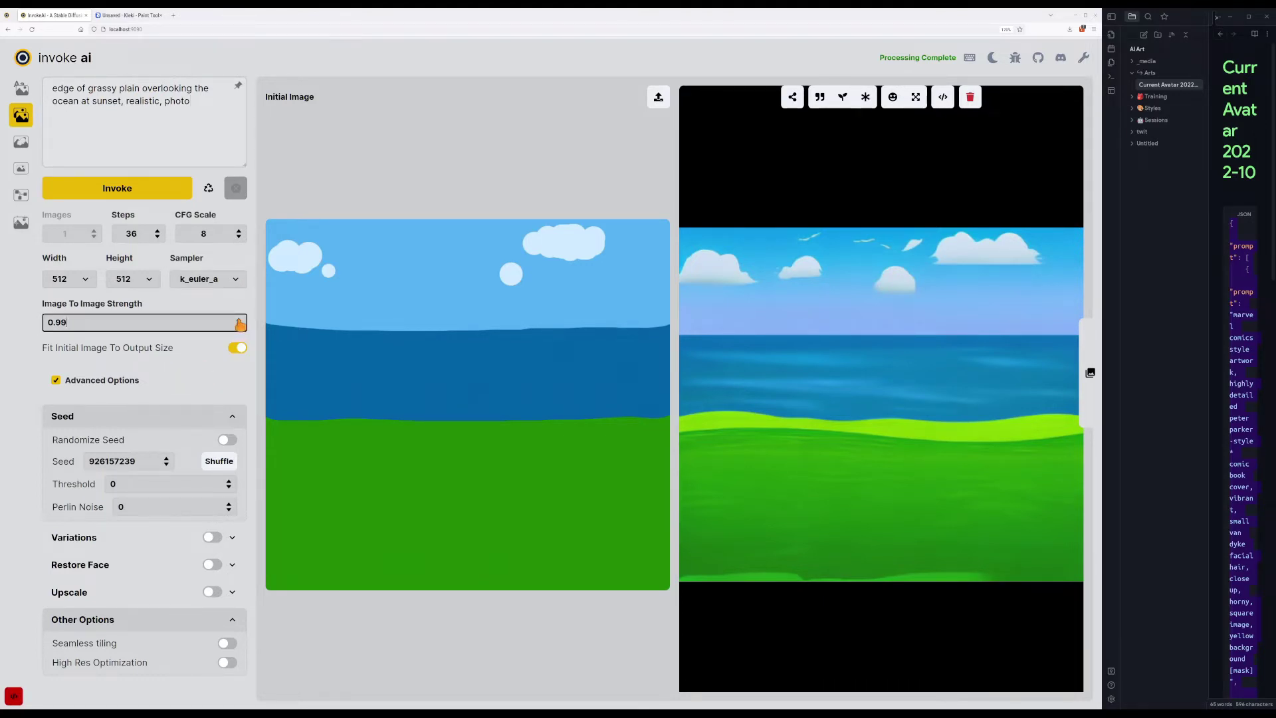
left_click(154, 193)
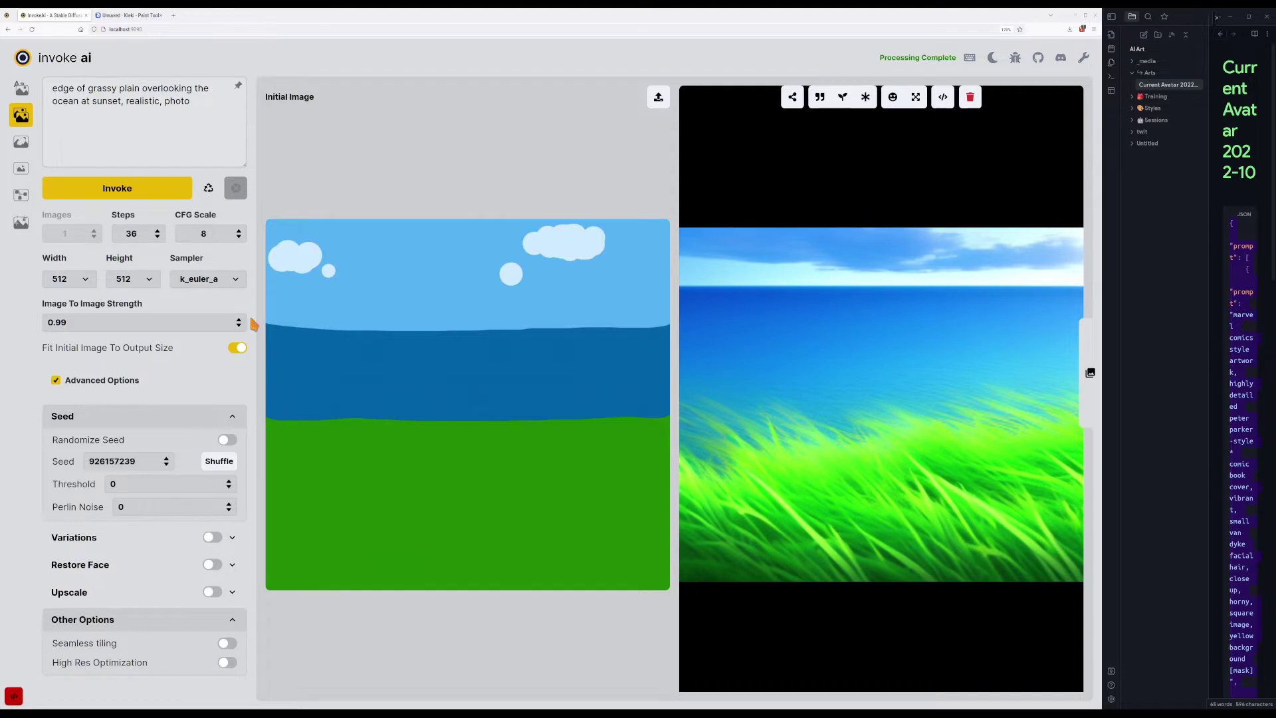
Insert "dead" before "grassy plain" in the prompt and generate the image.
left_click(113, 101)
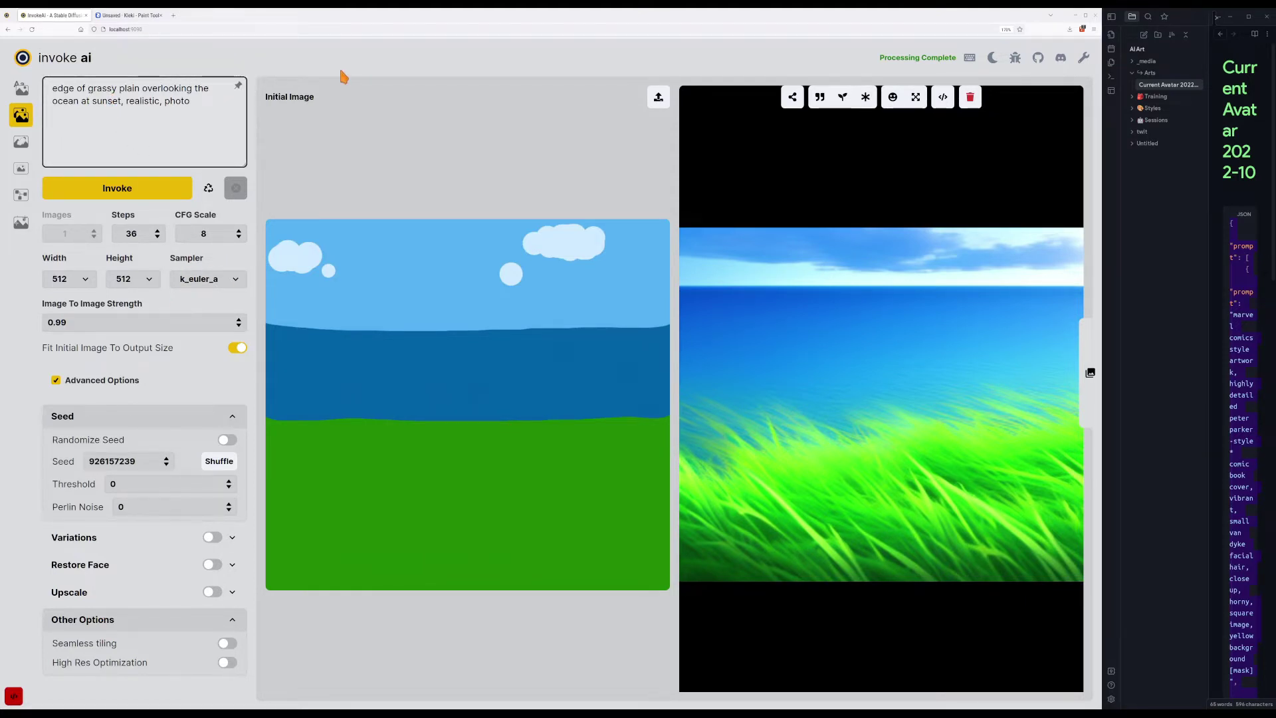
type("dead")
key("ctrl+Return")
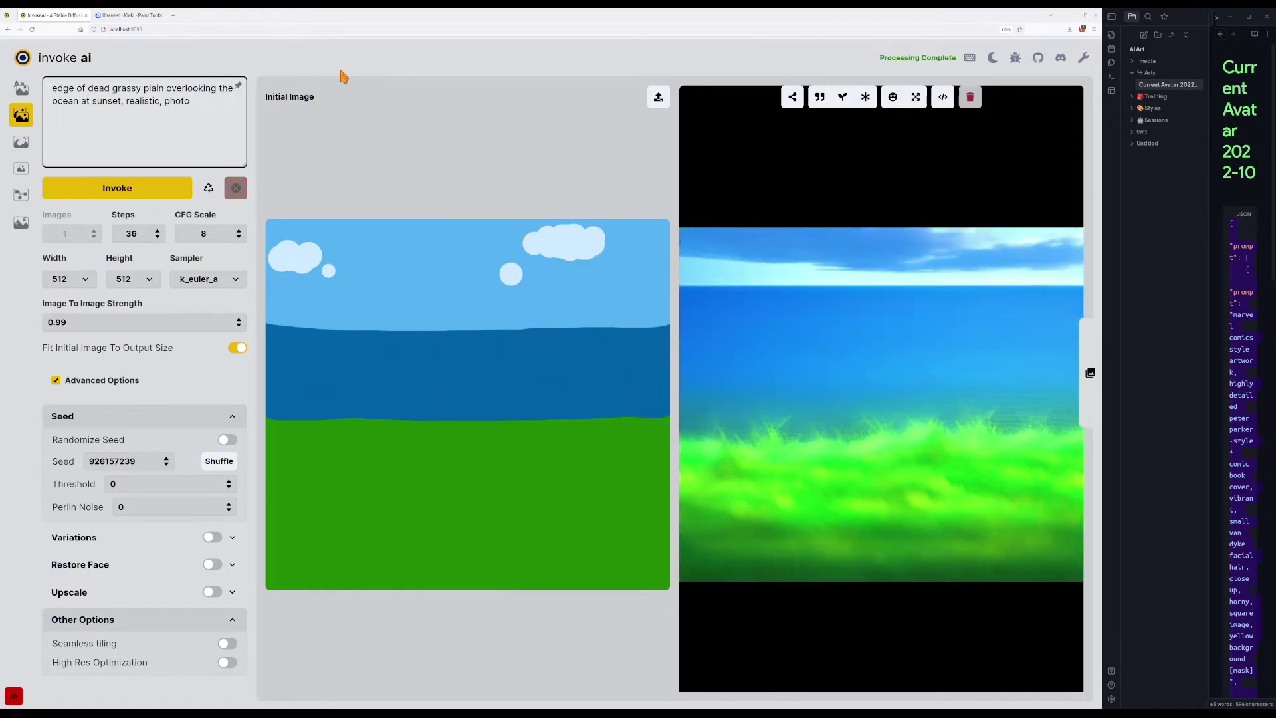
key("ctrl+Return")
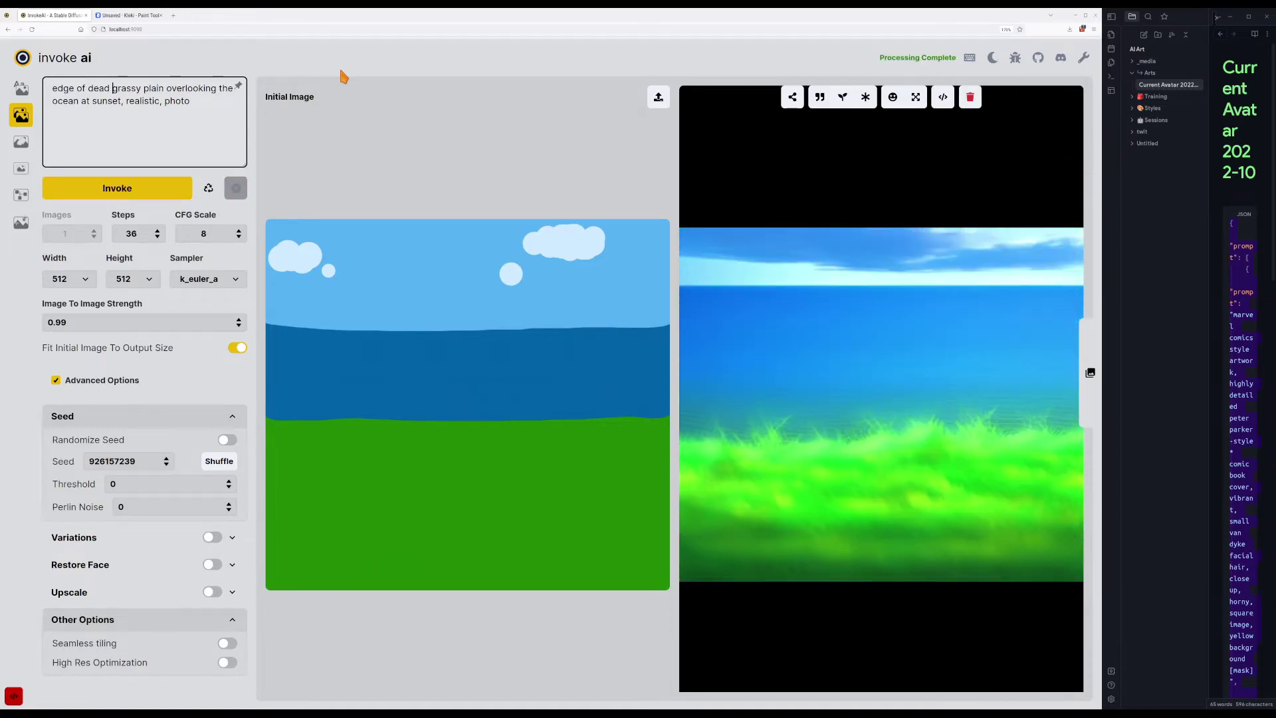
Append ", intricate detail" to the prompt and generate the image again.
key("ctrl+Return")
type("icate detail")
key("Return")
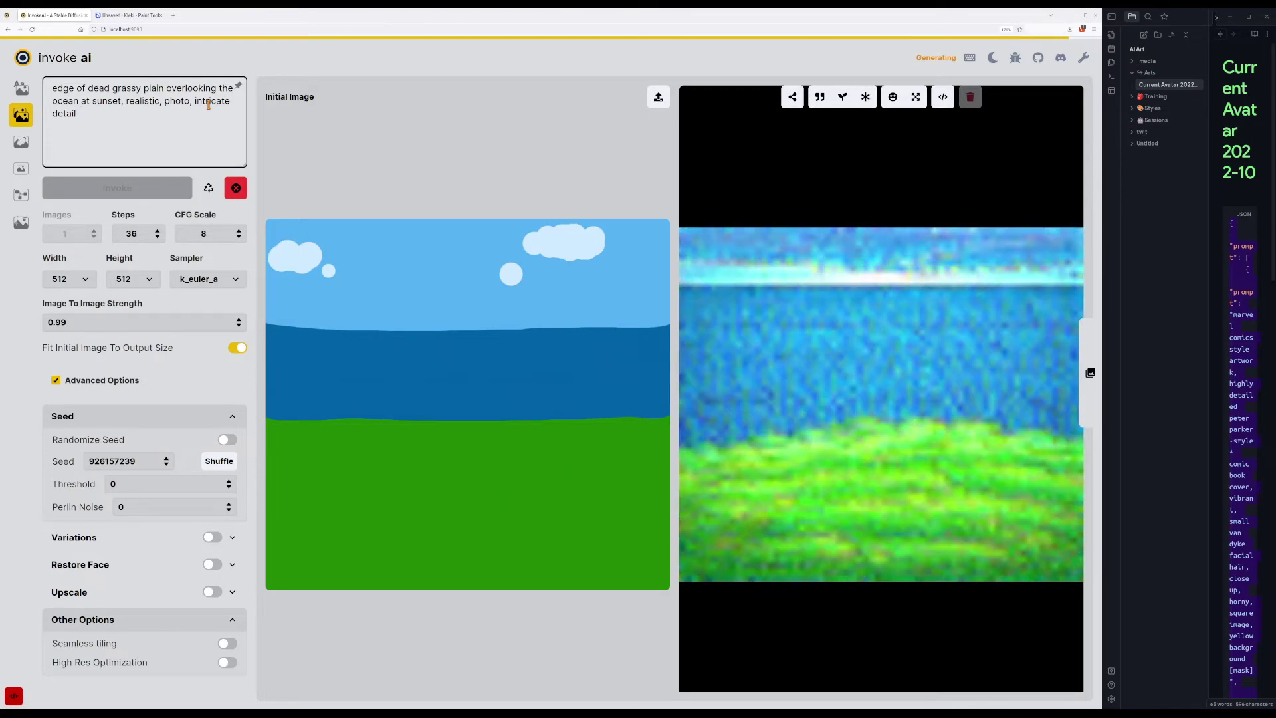
Reduce the CFG scale to 5 and generate the landscape with the detailed prompt.
left_click(238, 238)
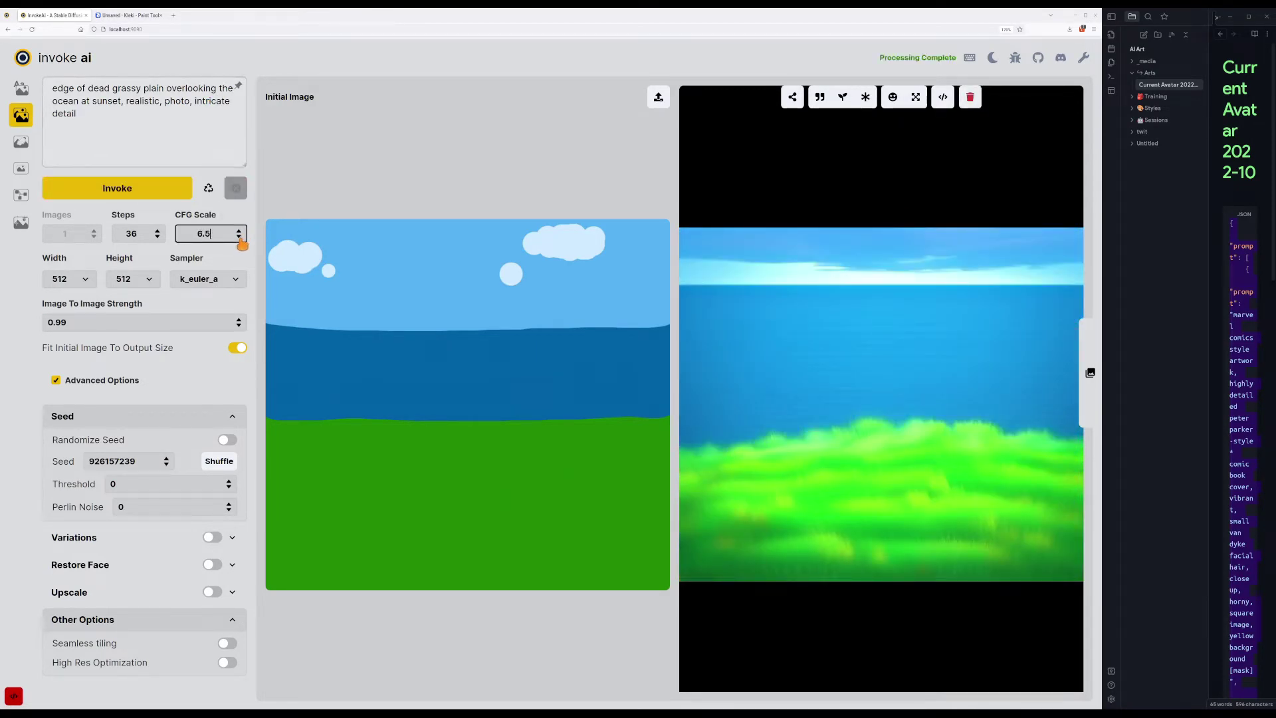
left_click(238, 237)
left_click(238, 237)
left_click(160, 191)
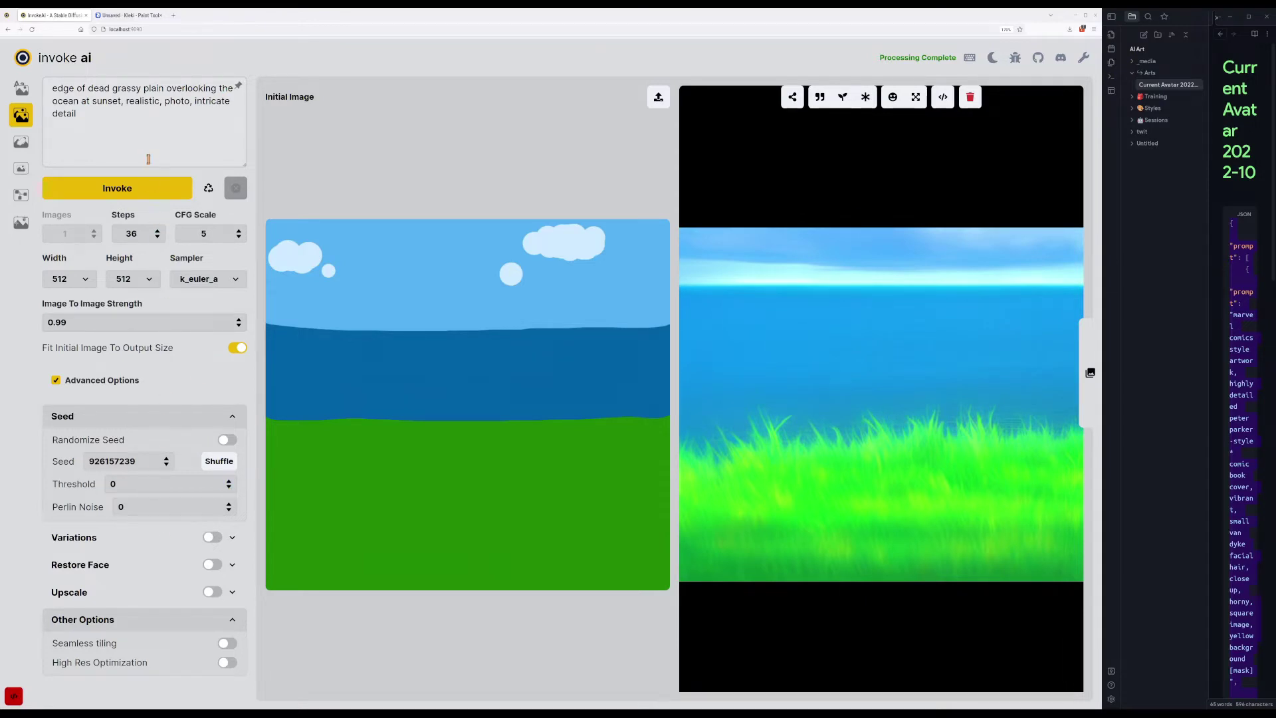
Add the negative prompt "[anime]" after "intricate detail" and generate a new image.
left_click(152, 137)
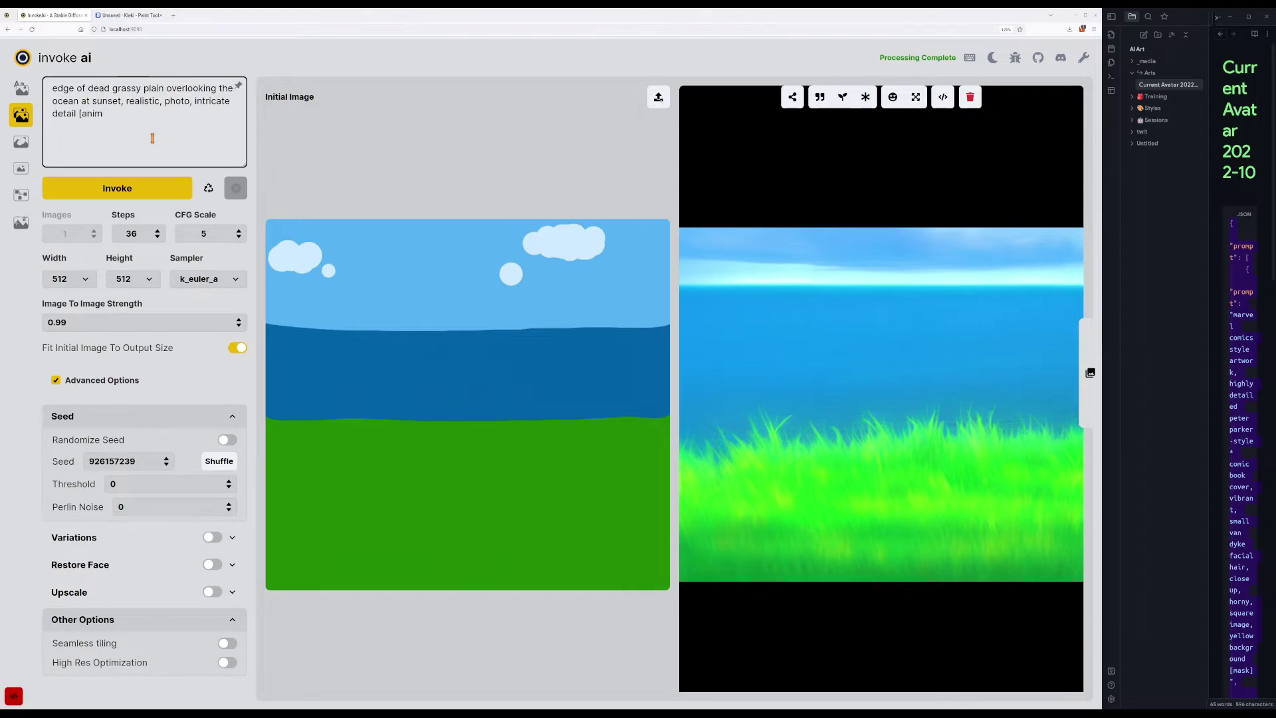
type("[anime]")
key("ctrl+Return")
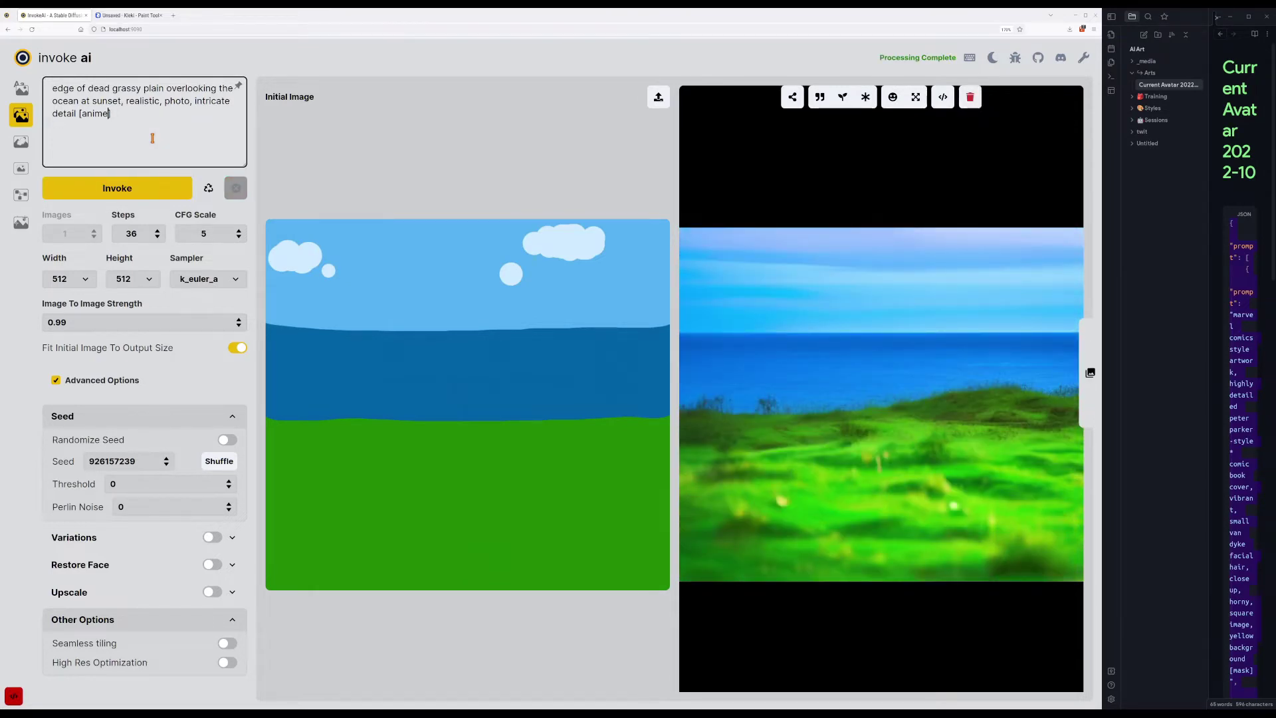
key("ctrl+Return")
Replace "anime" with "cartoon" in the bracketed negative prompt and generate the image.
key("ctrl+shift+Left")
type("cartoo")
key("ctrl+Return")
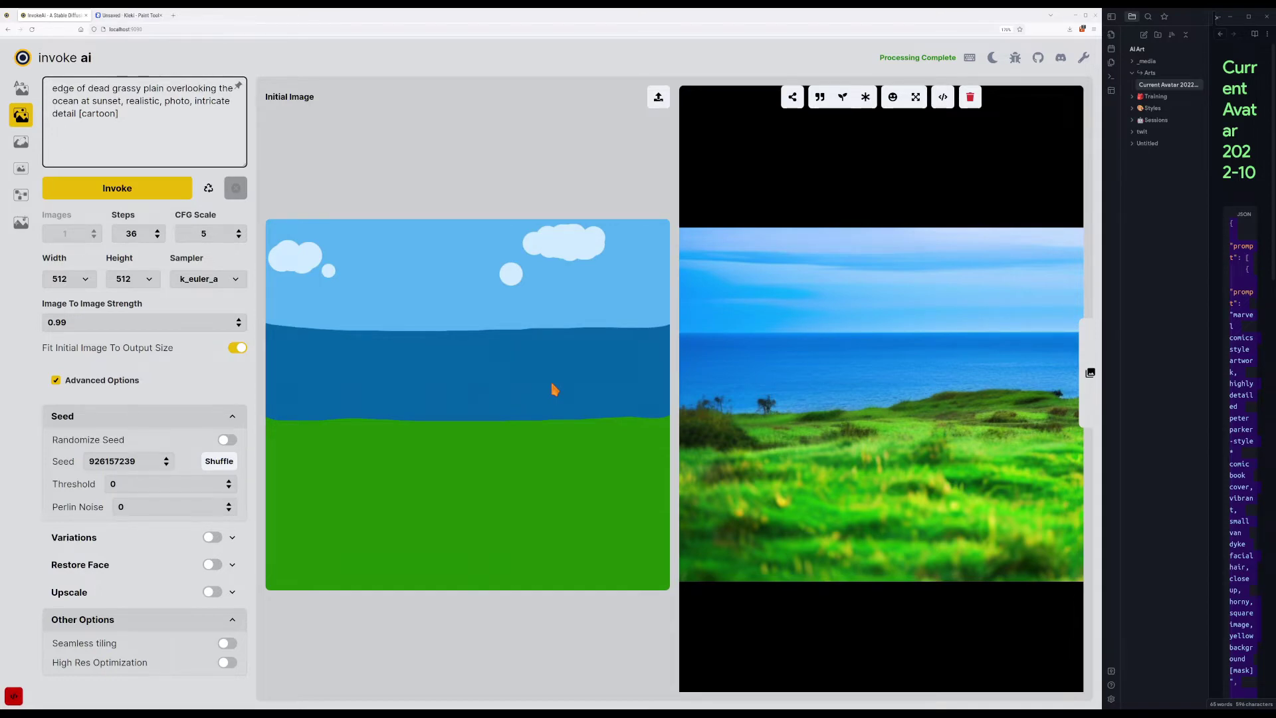
Insert "cliff" at the start of the prompt, before "edge of dead grassy plain", and generate images with it.
type("cliff")
key("ctrl+Return")
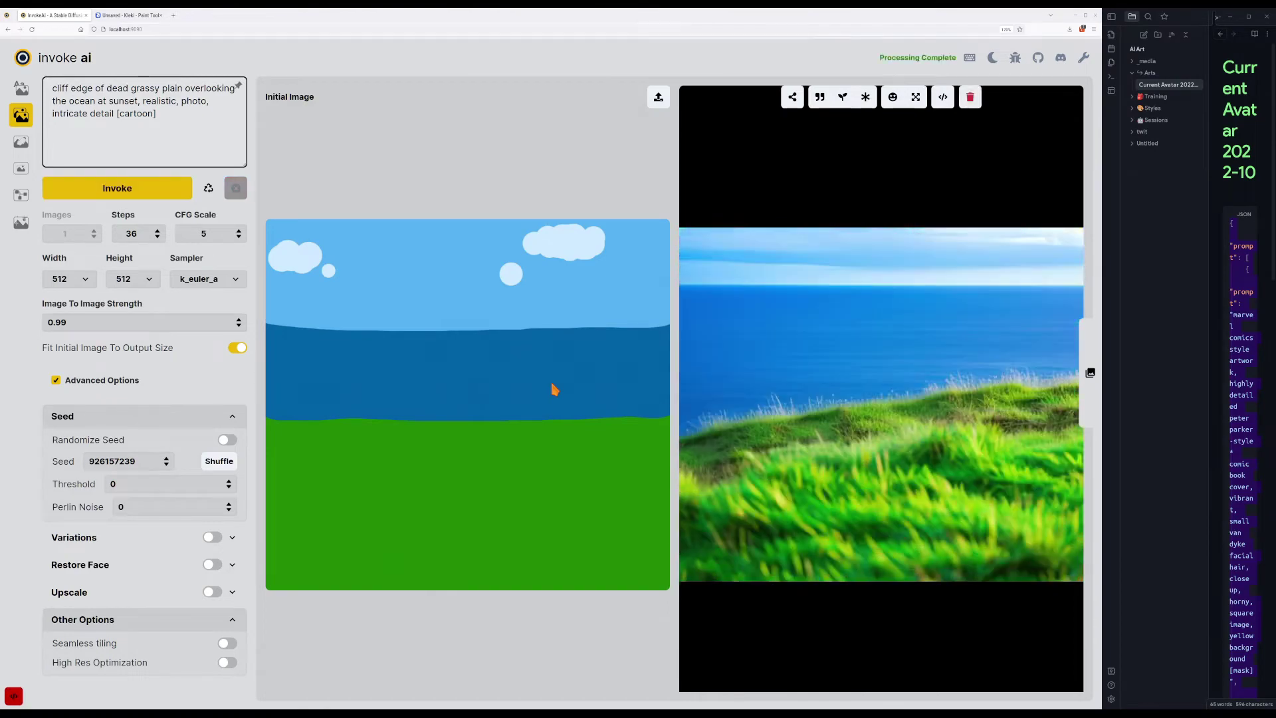
key("ctrl+Return")
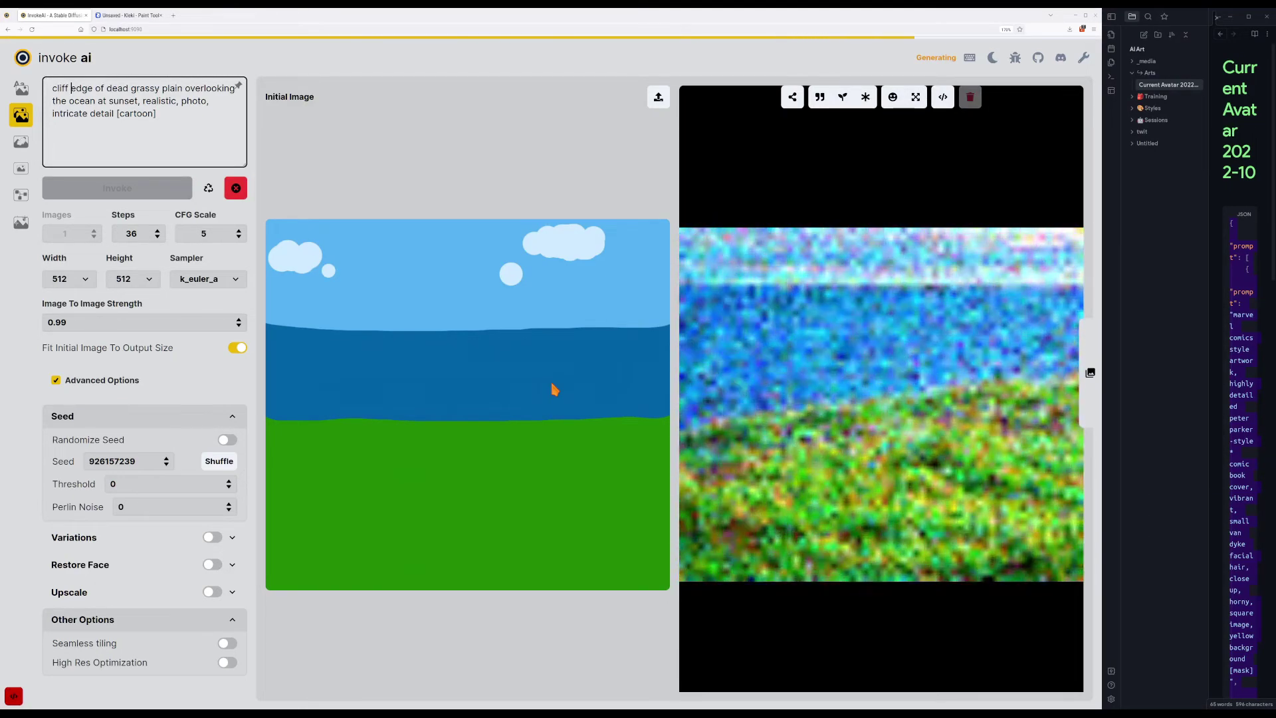
Generate the cliff-edge landscape again and compare the most recent results in the image gallery.
key("ctrl+Return")
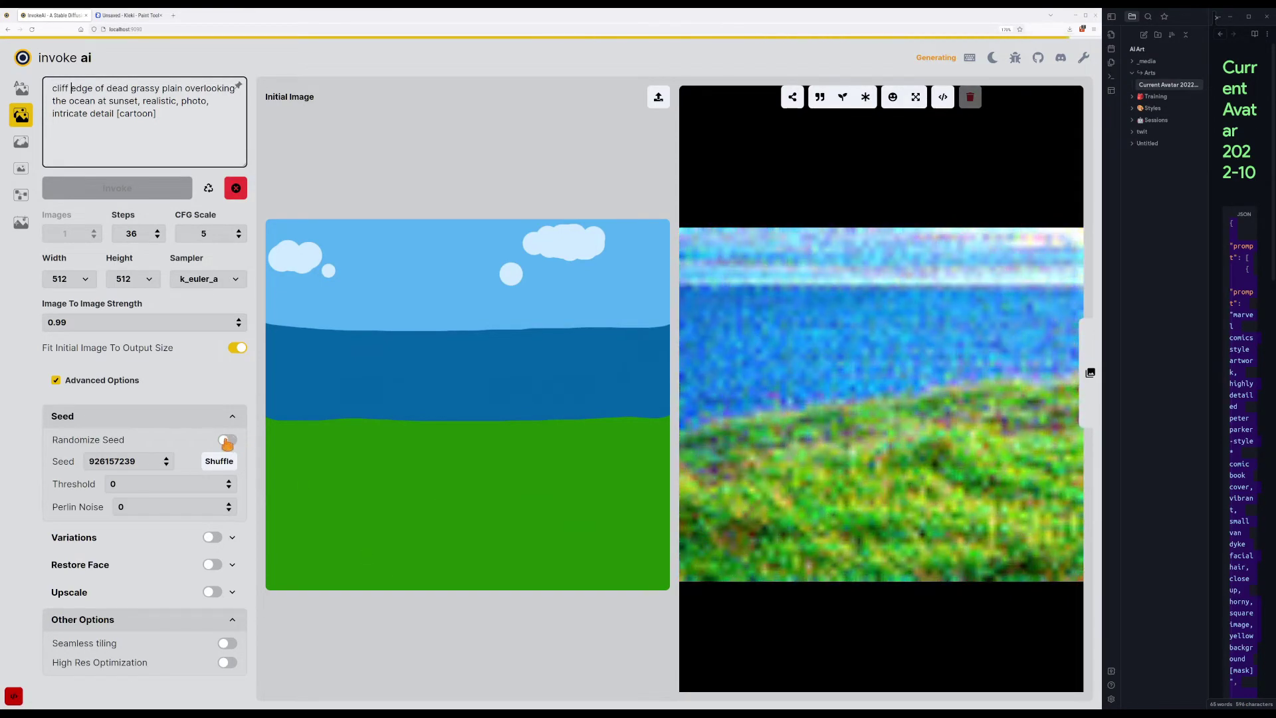
left_click(777, 305)
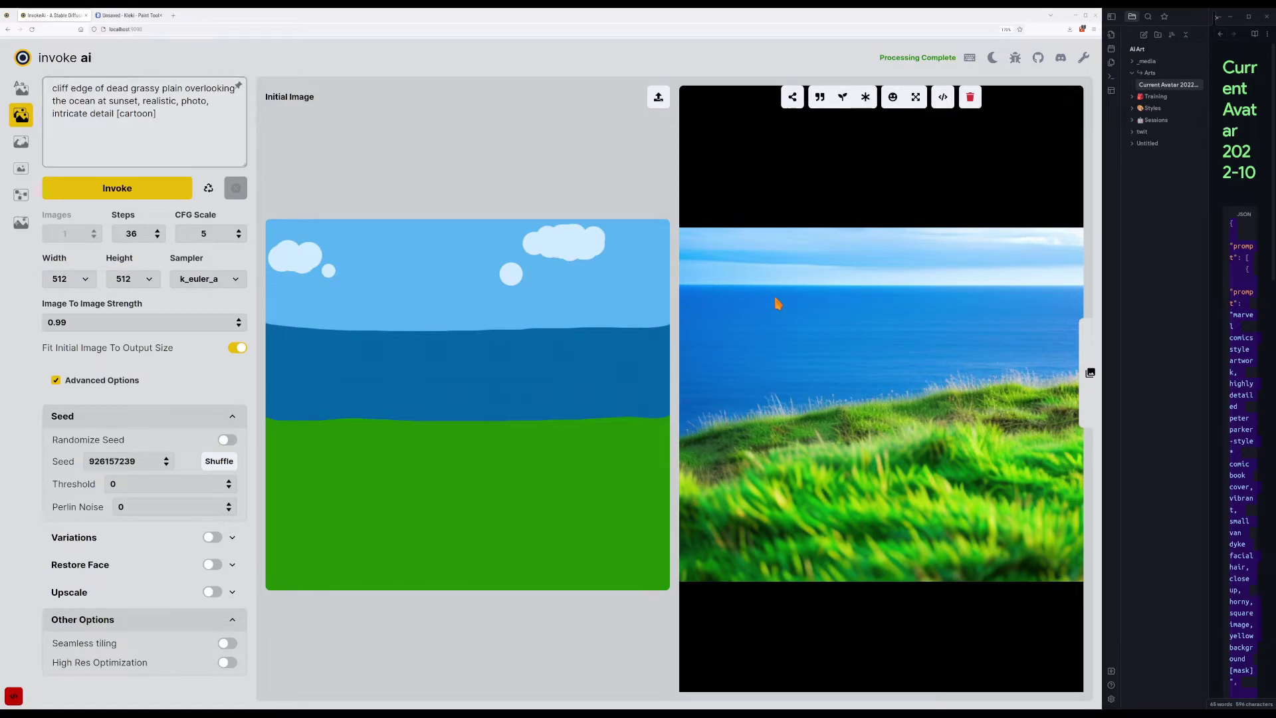
left_click(1089, 372)
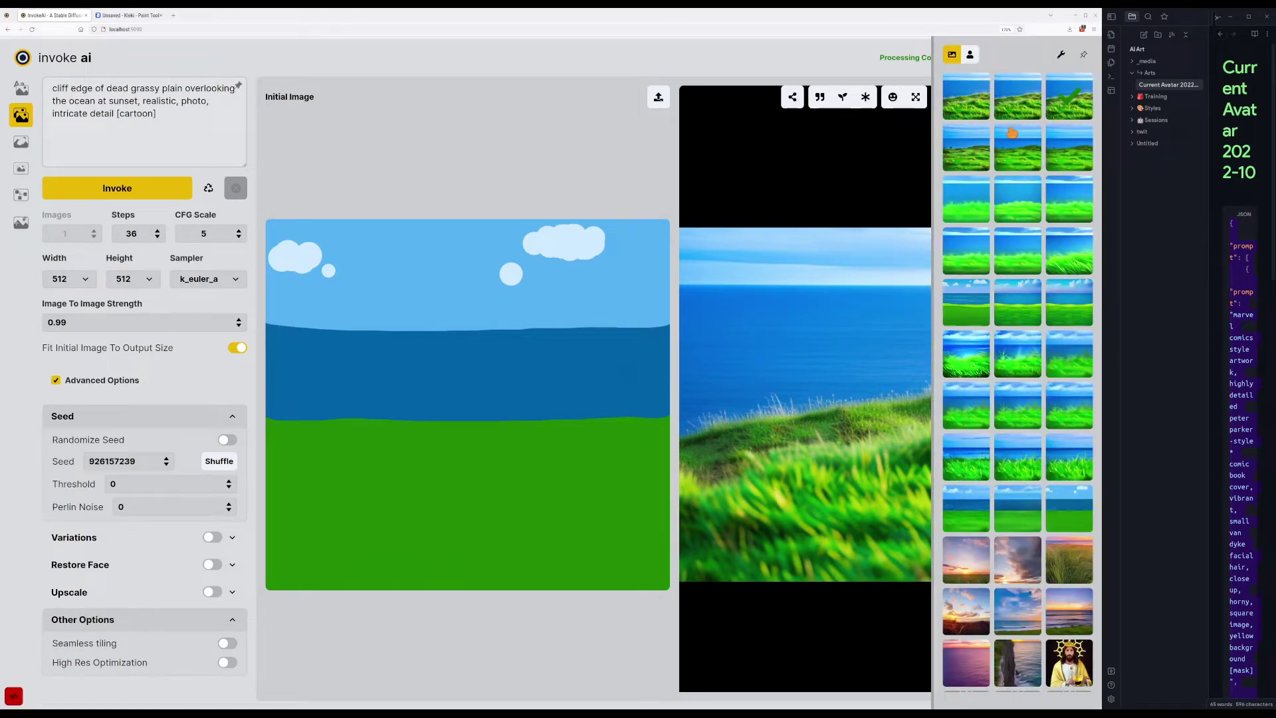
left_click(988, 157)
left_click(960, 111)
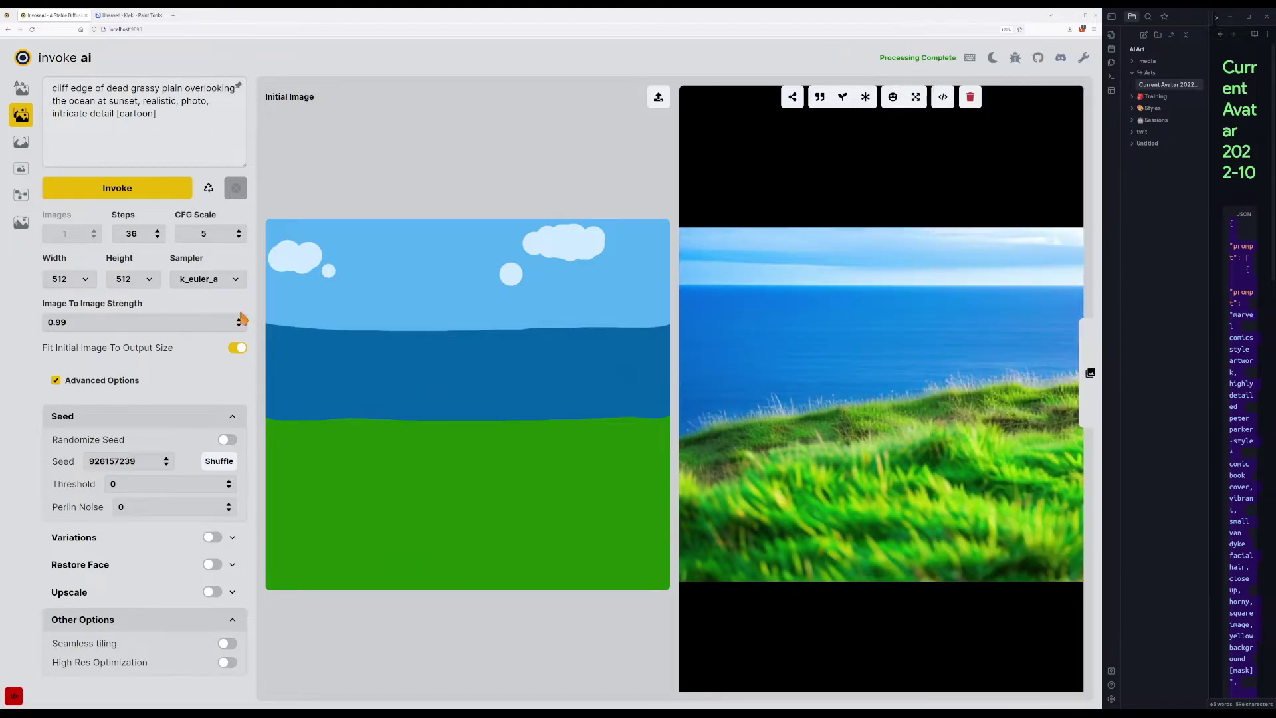
Enable seed randomization and generate two new landscapes from the cliff-edge prompt.
left_click(227, 441)
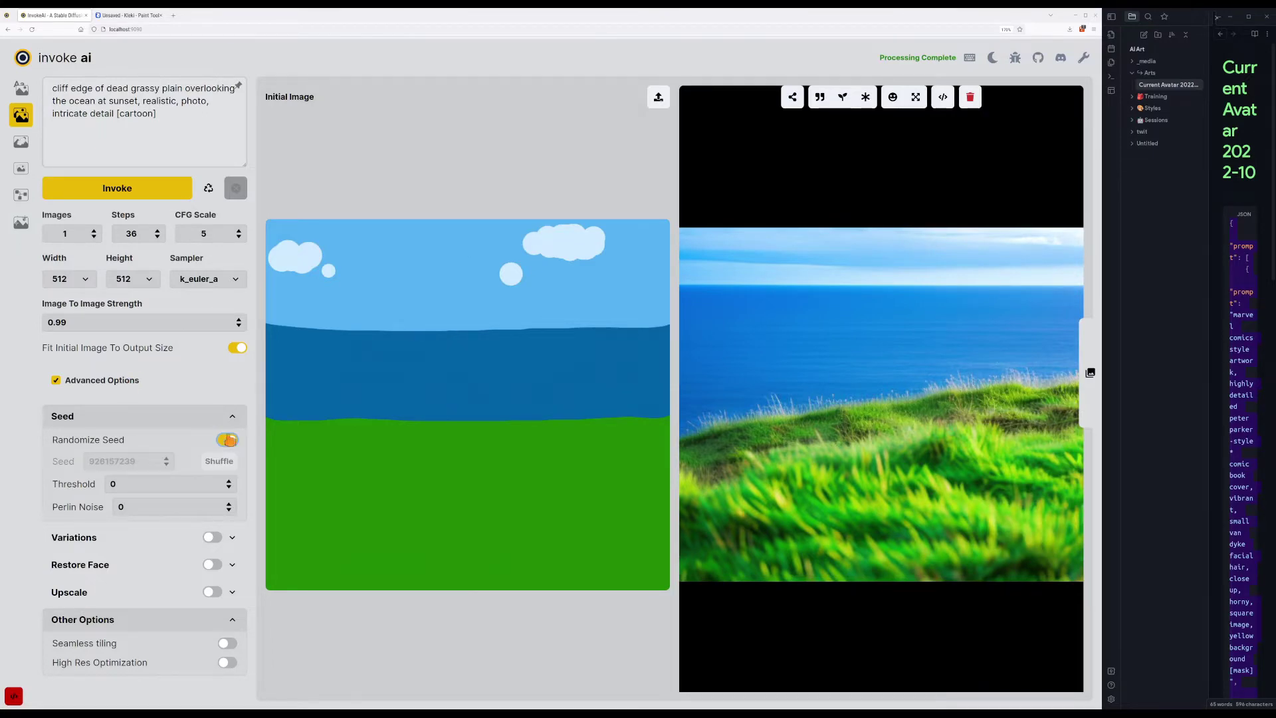
left_click(133, 189)
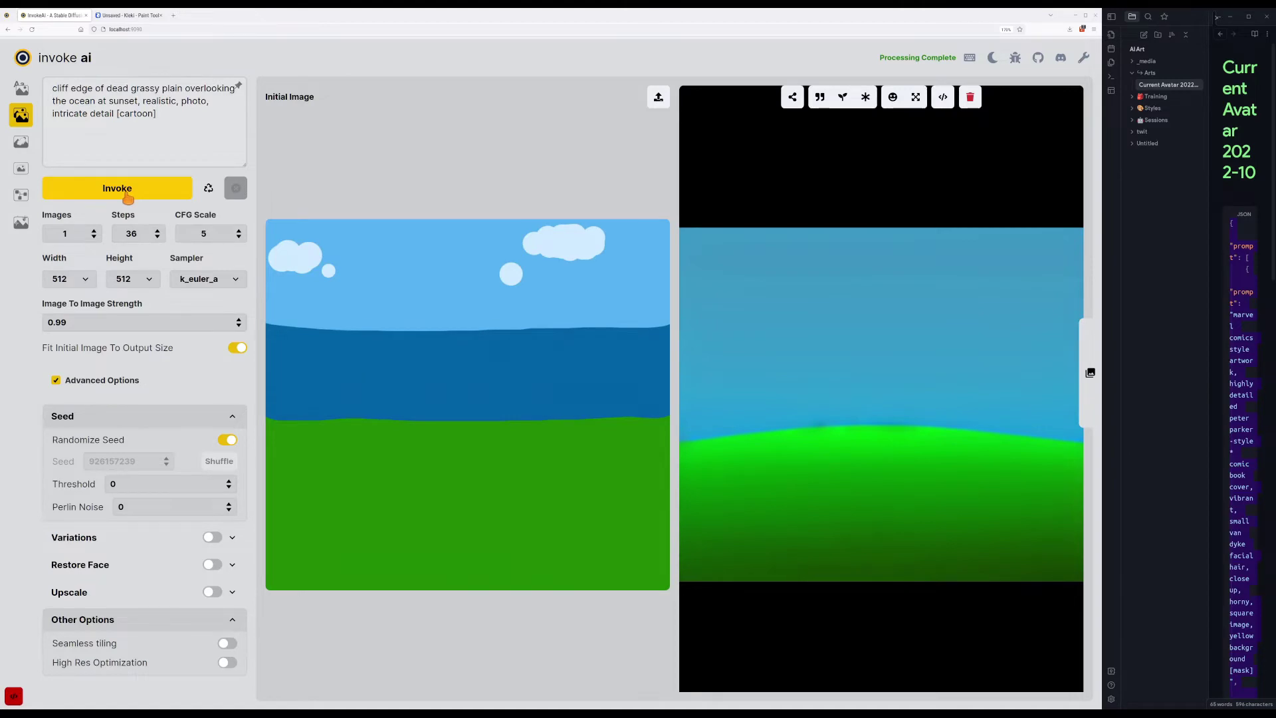
left_click(127, 195)
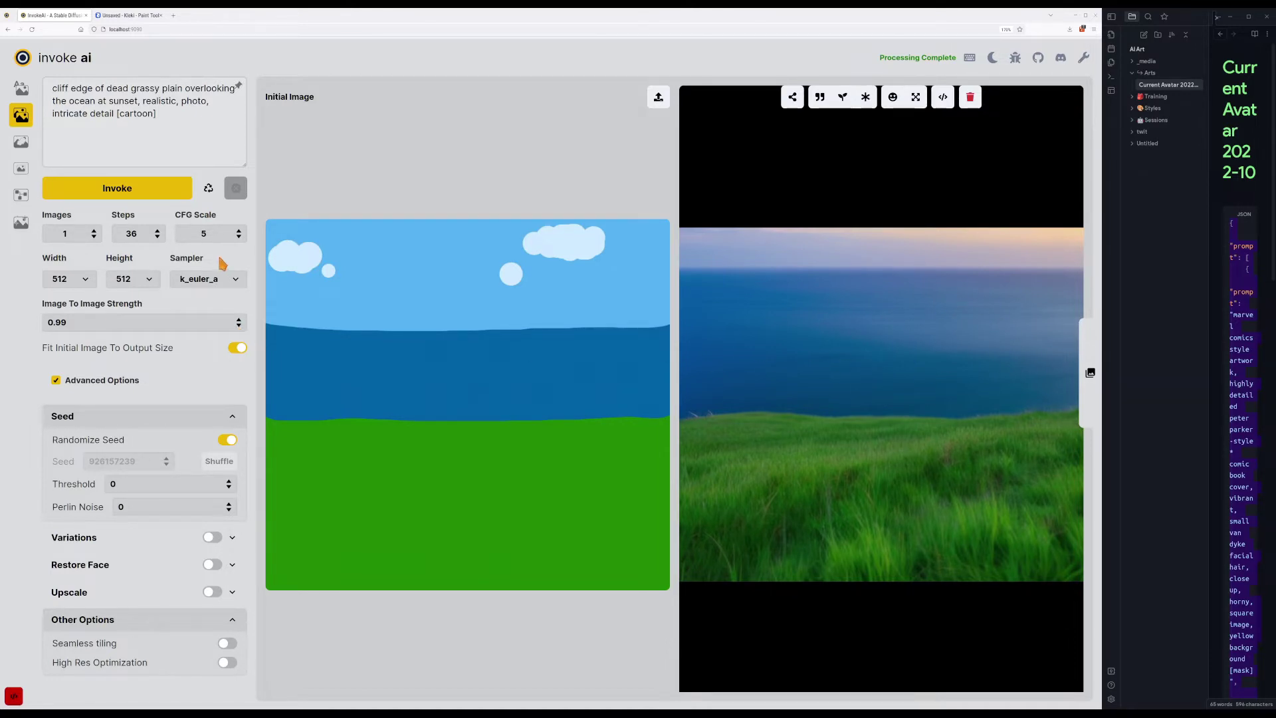
Reuse all parameters of the latest landscape and generate it with small Perlin noise amounts, starting at 0.05.
left_click(865, 98)
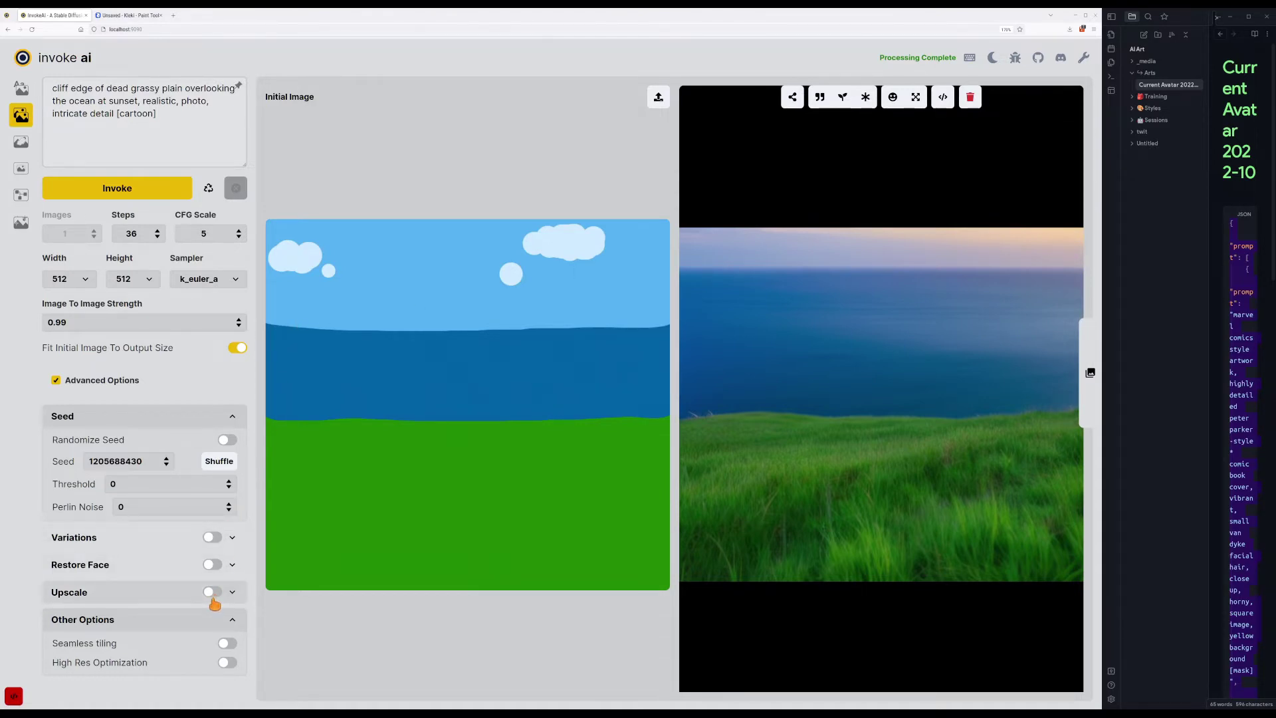
left_click(228, 503)
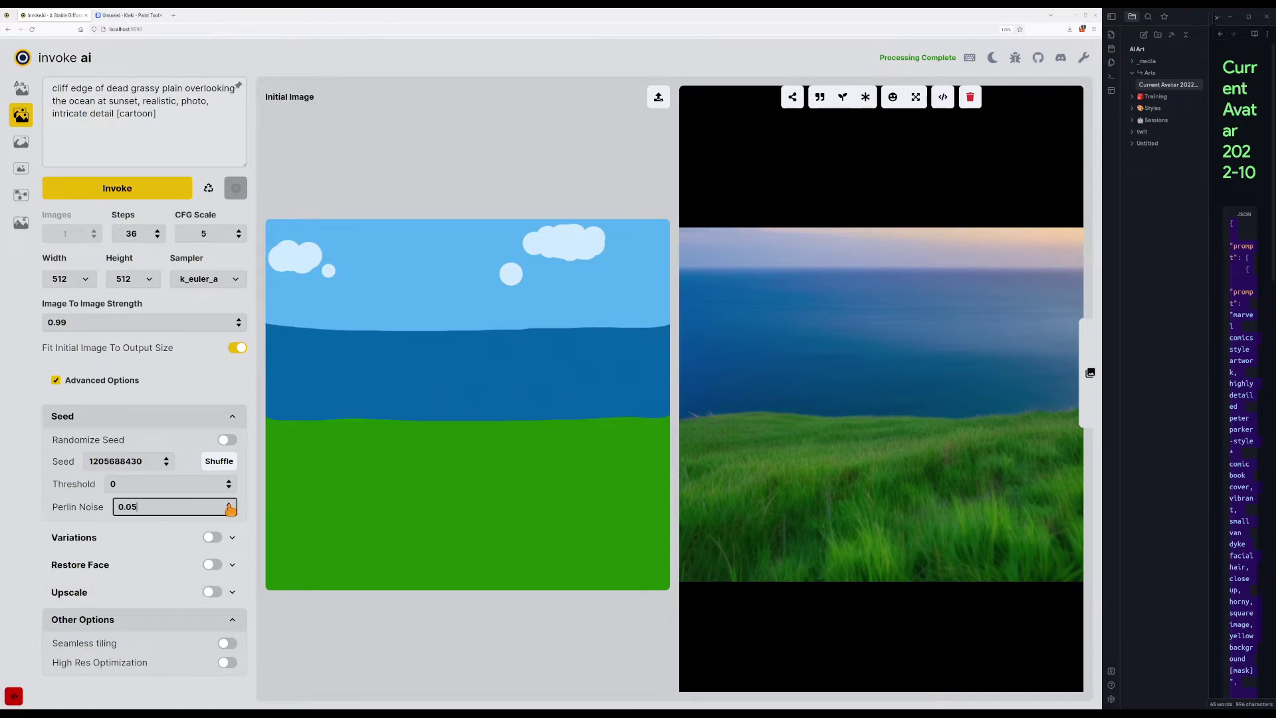
left_click(156, 192)
left_click(230, 505)
left_click(166, 189)
Try further Perlin noise amounts on the same seed and generate the landscape again.
left_click(229, 504)
key("BackSpace")
key("BackSpace")
type("55")
left_click(168, 197)
left_click(228, 510)
key("BackSpace")
key("BackSpace")
type("15")
Look at the upscale scale and strength options, and reset the Perlin noise to 0.
left_click(143, 593)
scroll(145, 590, "down", 1)
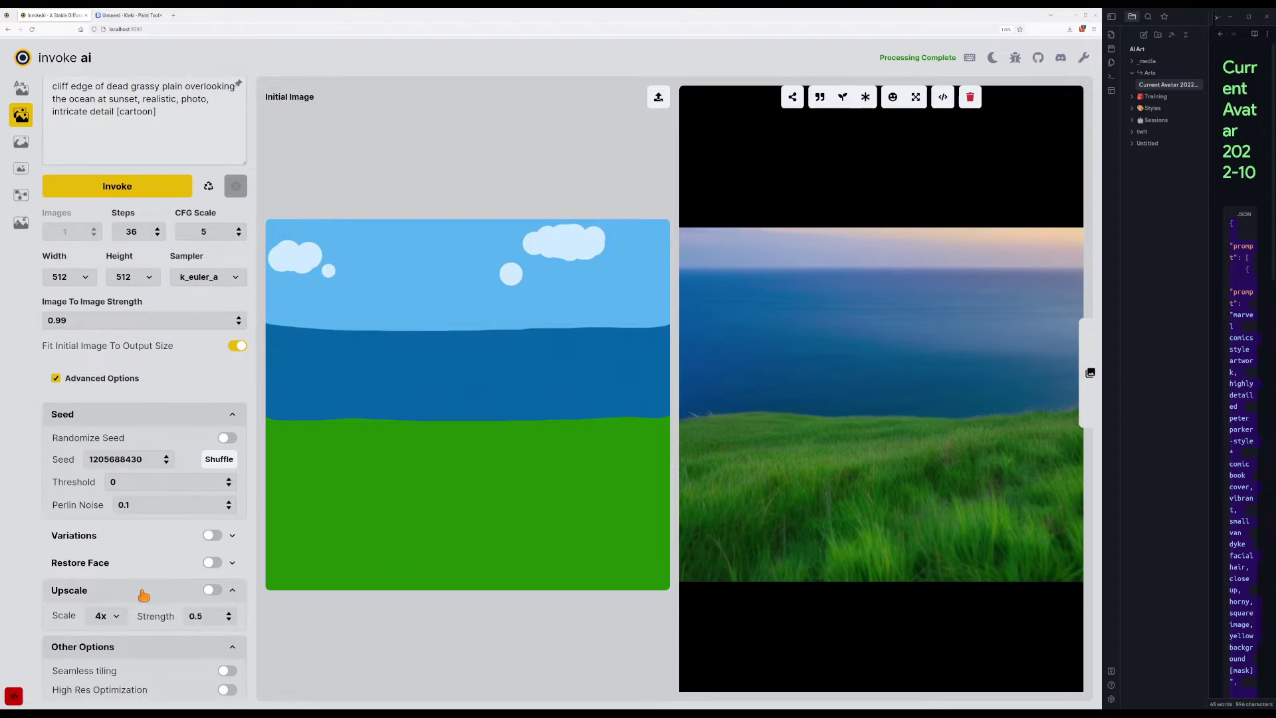
left_click(144, 586)
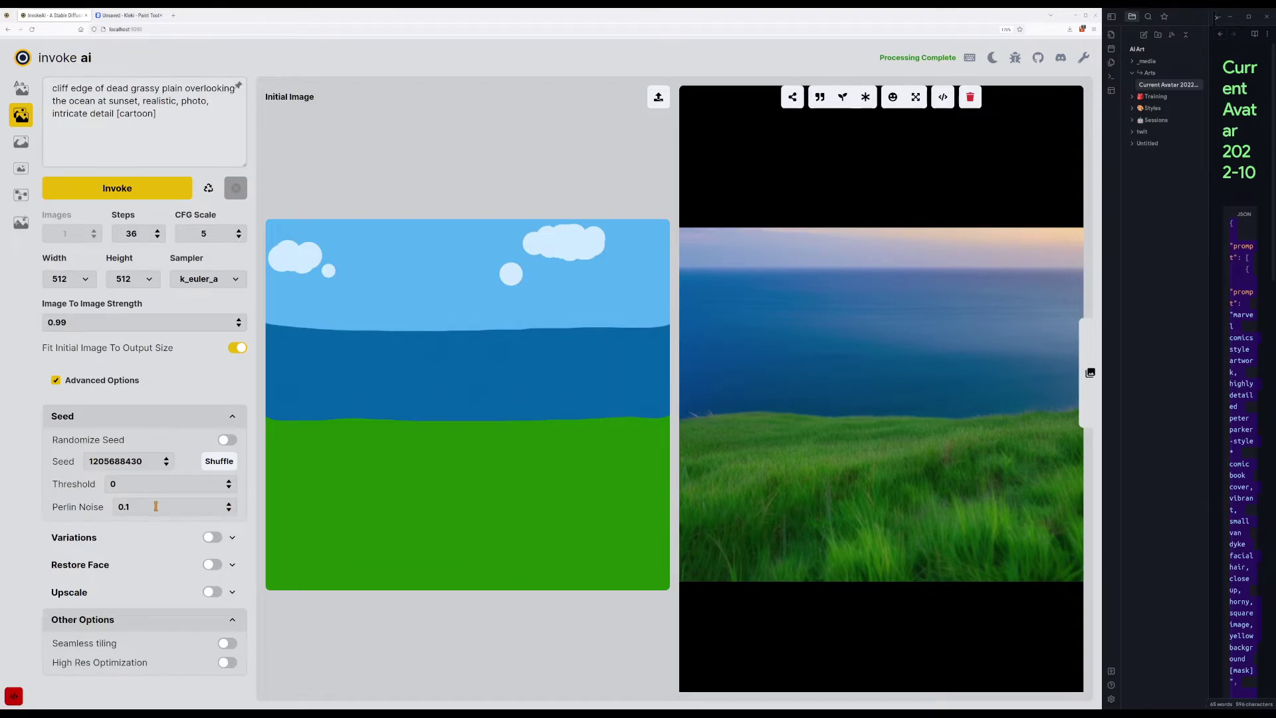
left_click(229, 511)
Enable variations with a variation amount of 0.01 and generate a variation of the landscape.
left_click(141, 543)
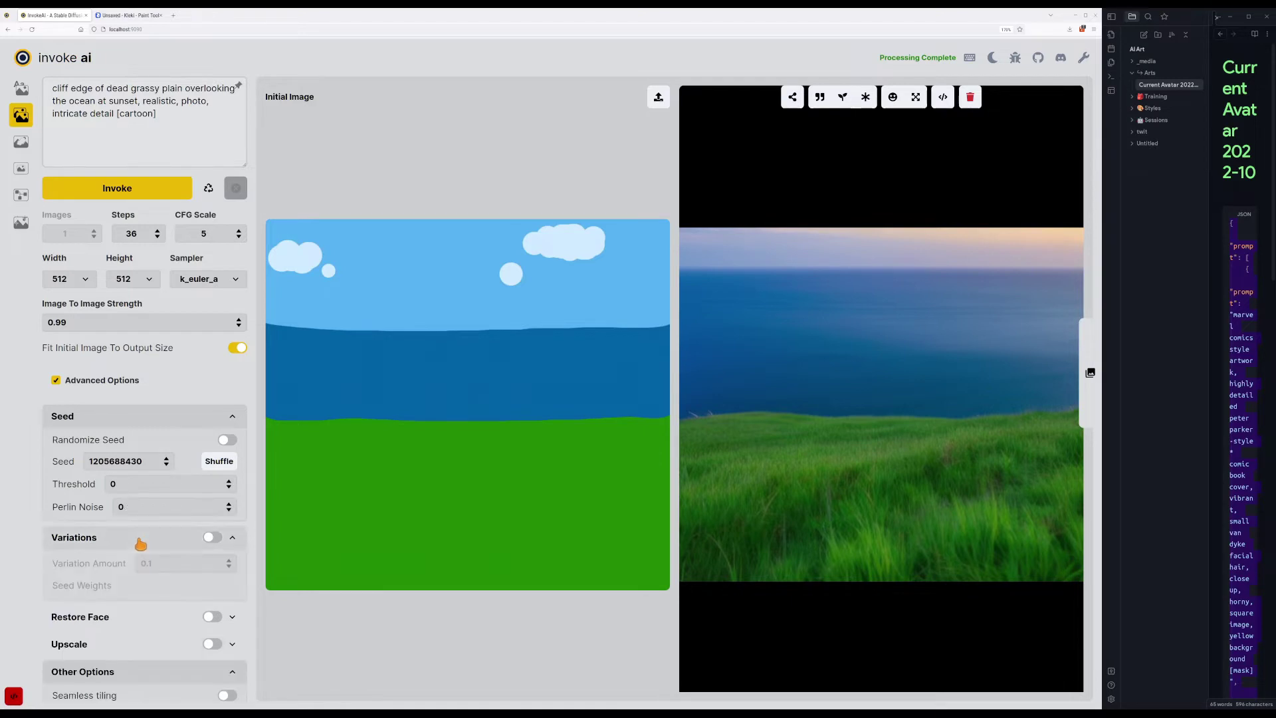
scroll(110, 510, "down", 1)
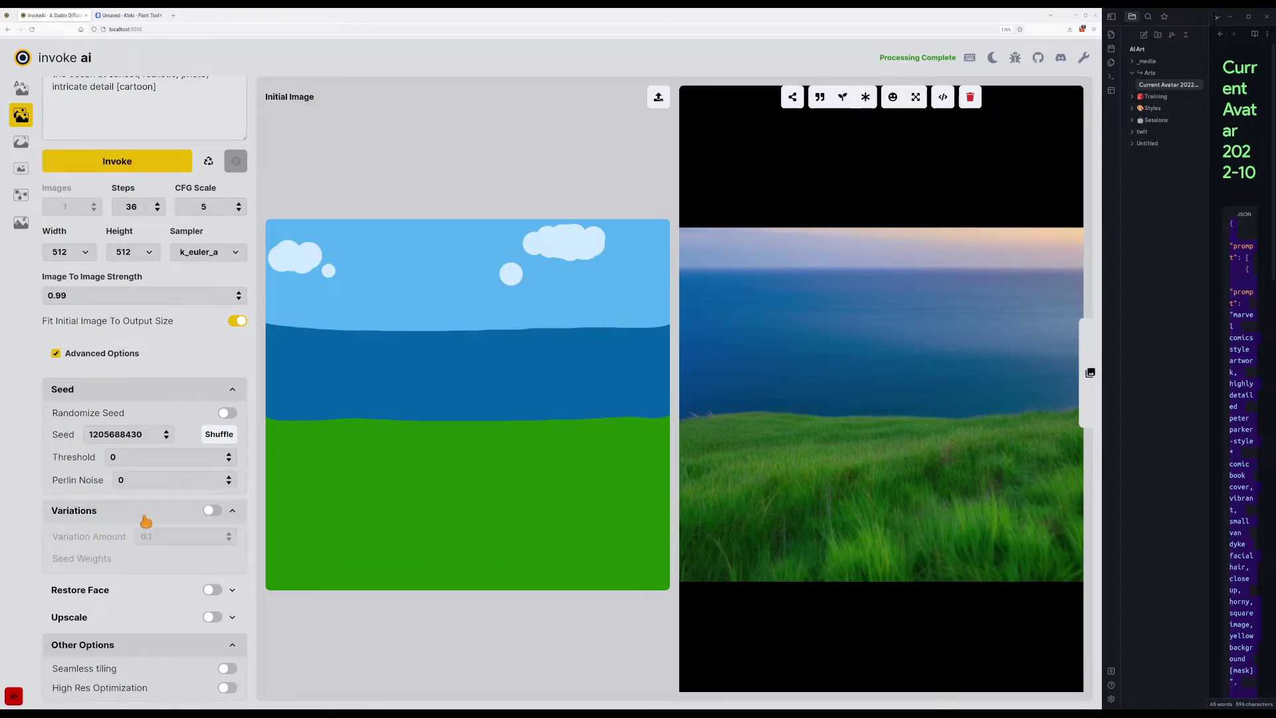
left_click(214, 510)
scroll(214, 524, "up", 1)
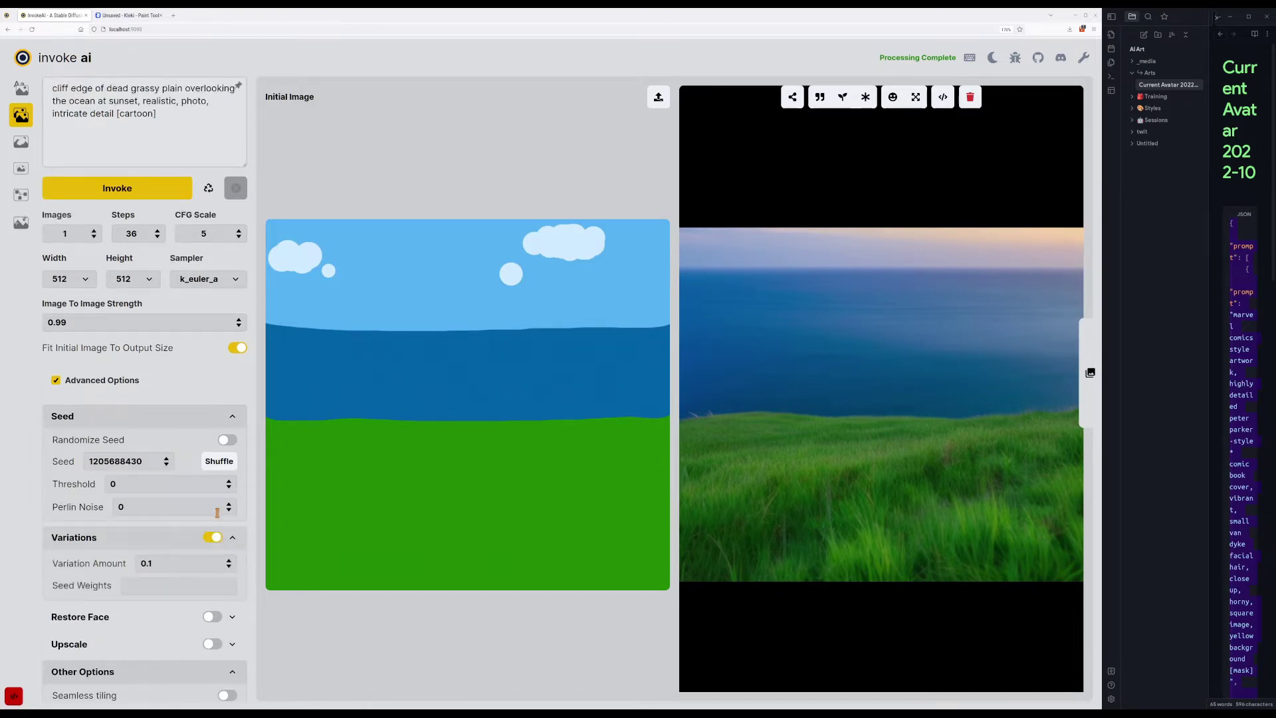
left_click(229, 568)
left_click(144, 191)
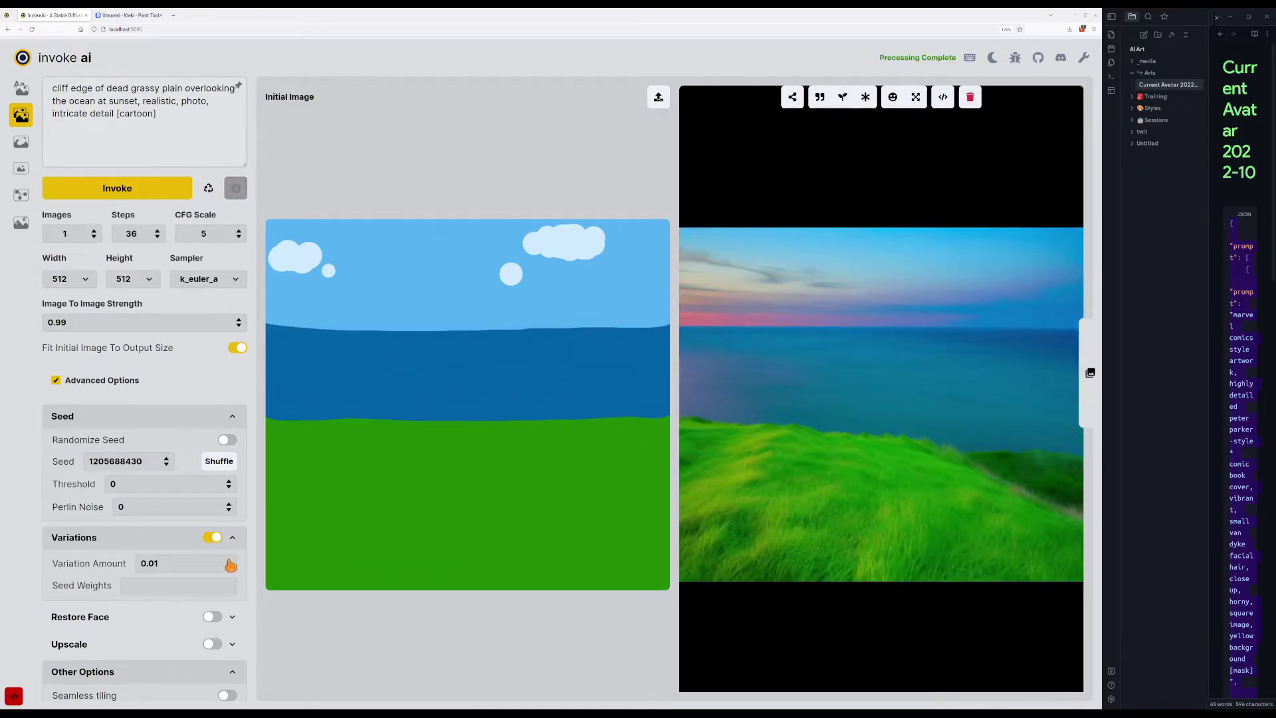
Generate several more landscape variations with the same seed and variation amount.
left_click(144, 193)
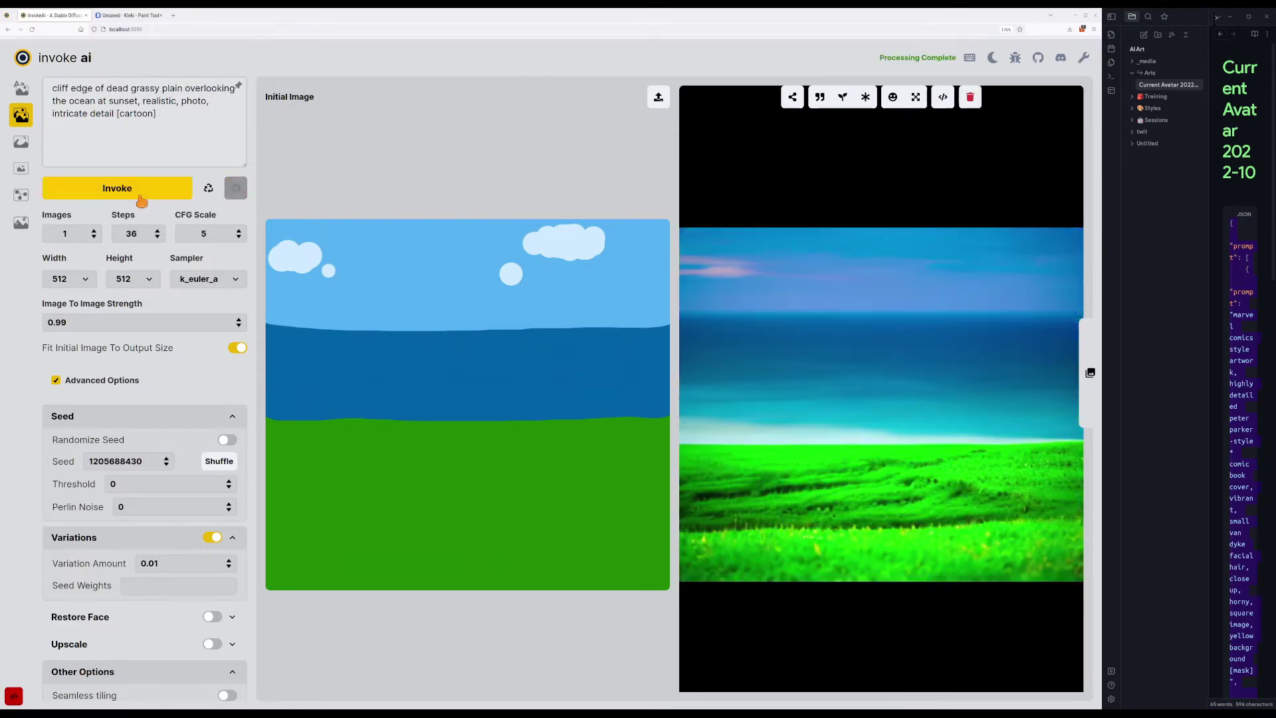
left_click(140, 196)
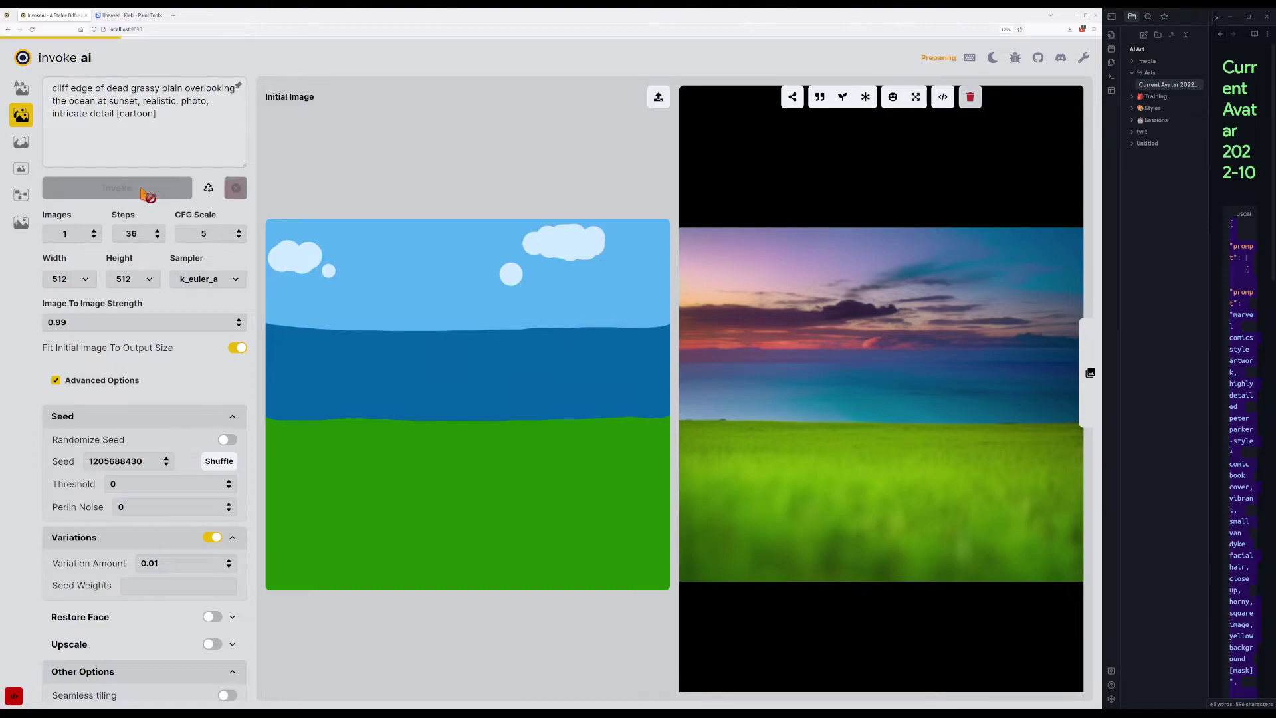
left_click(143, 194)
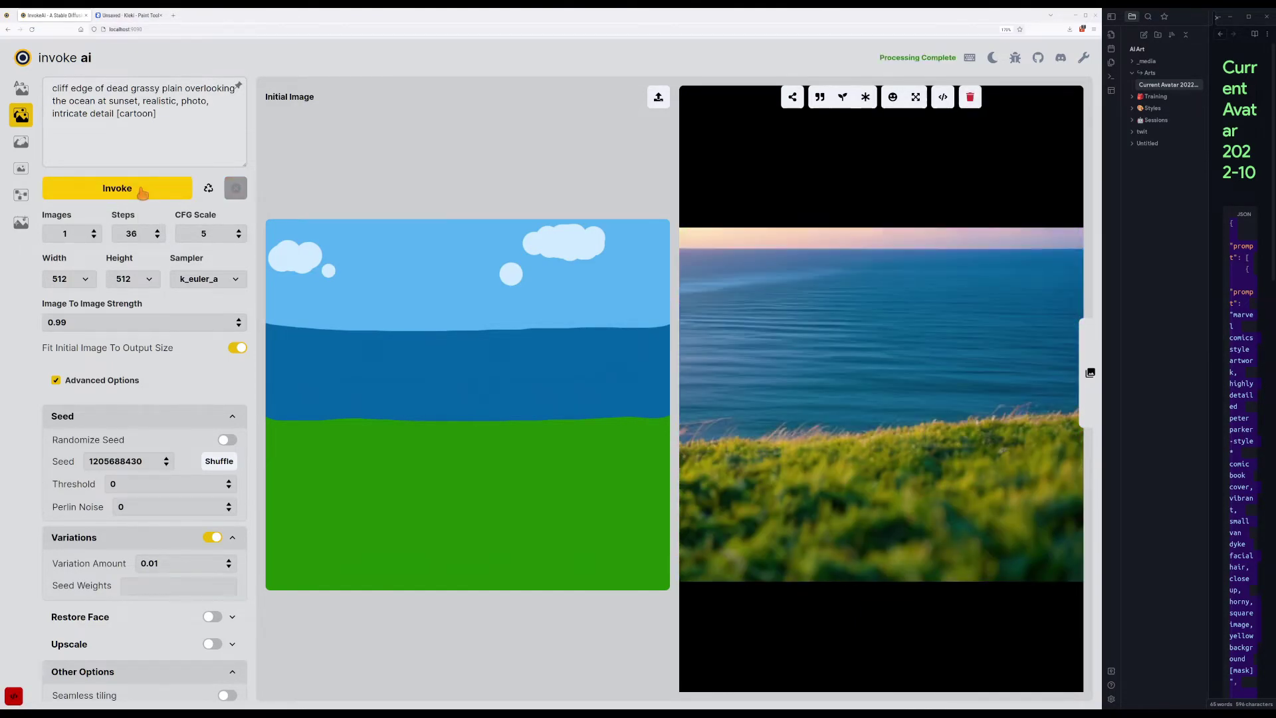
left_click(143, 193)
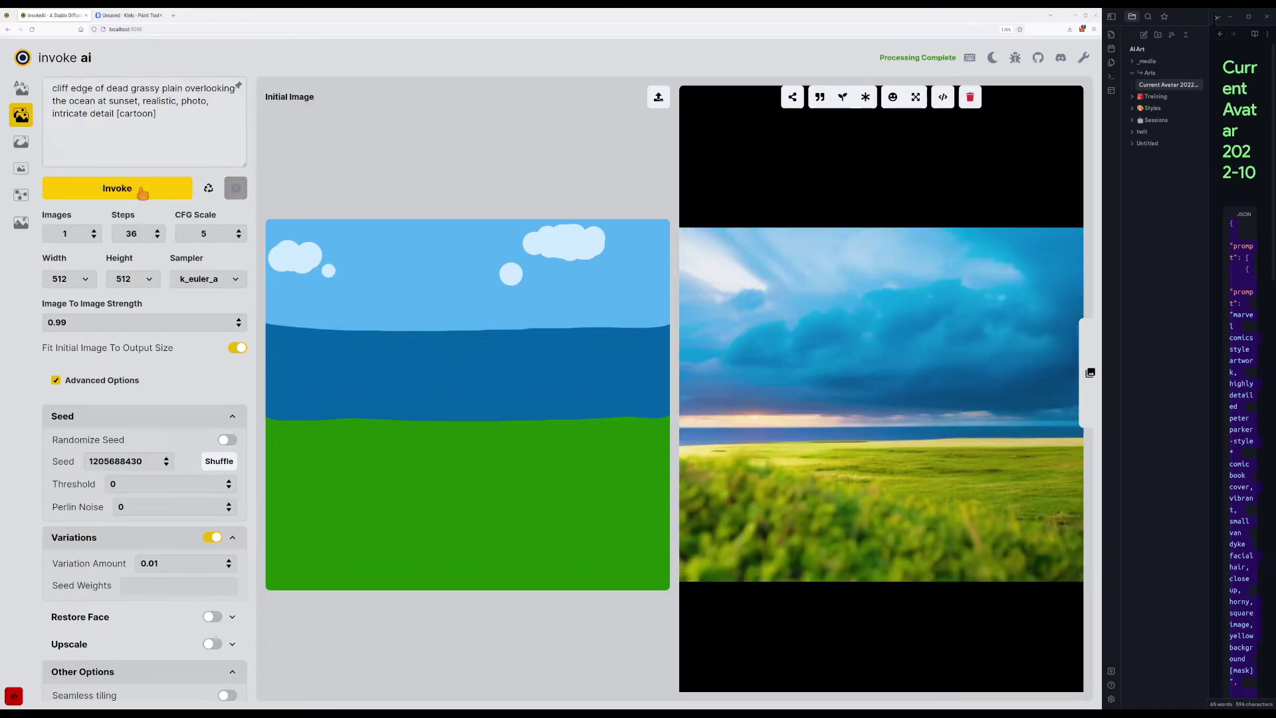
left_click(143, 193)
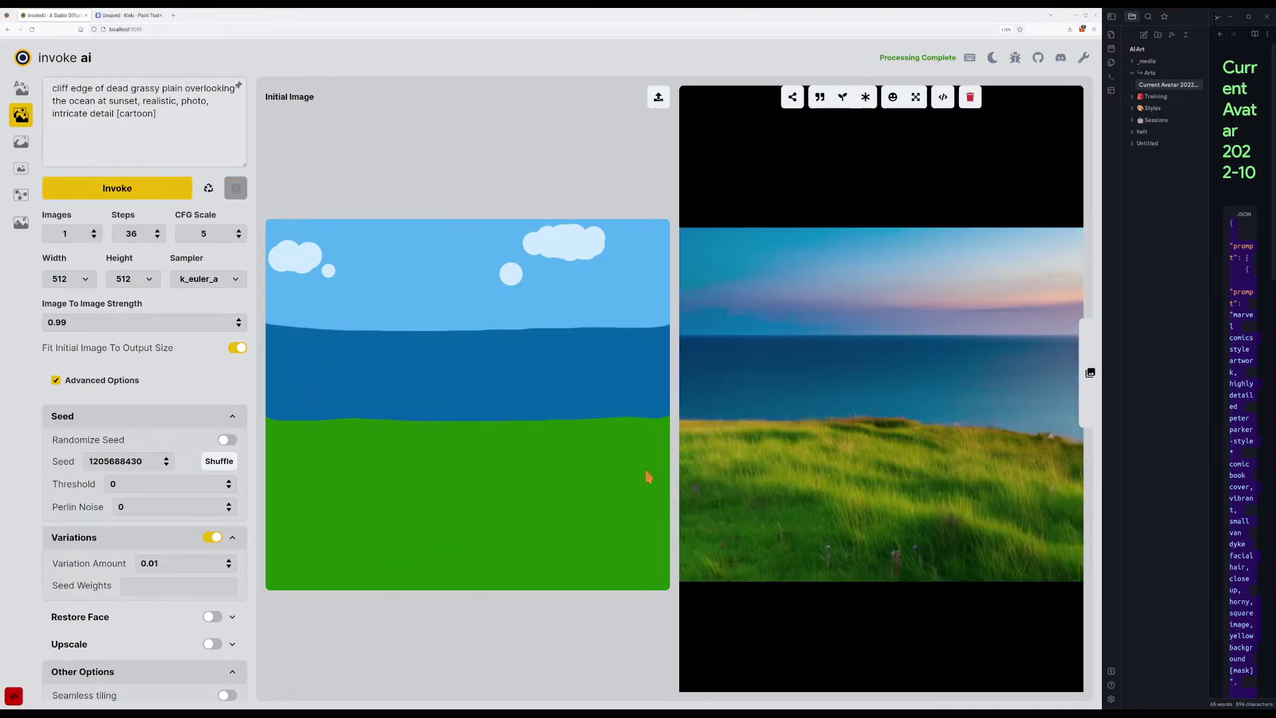
Compare the generated landscape variations by moving back and forth between them.
key("Right")
key("Right")
key("Right")
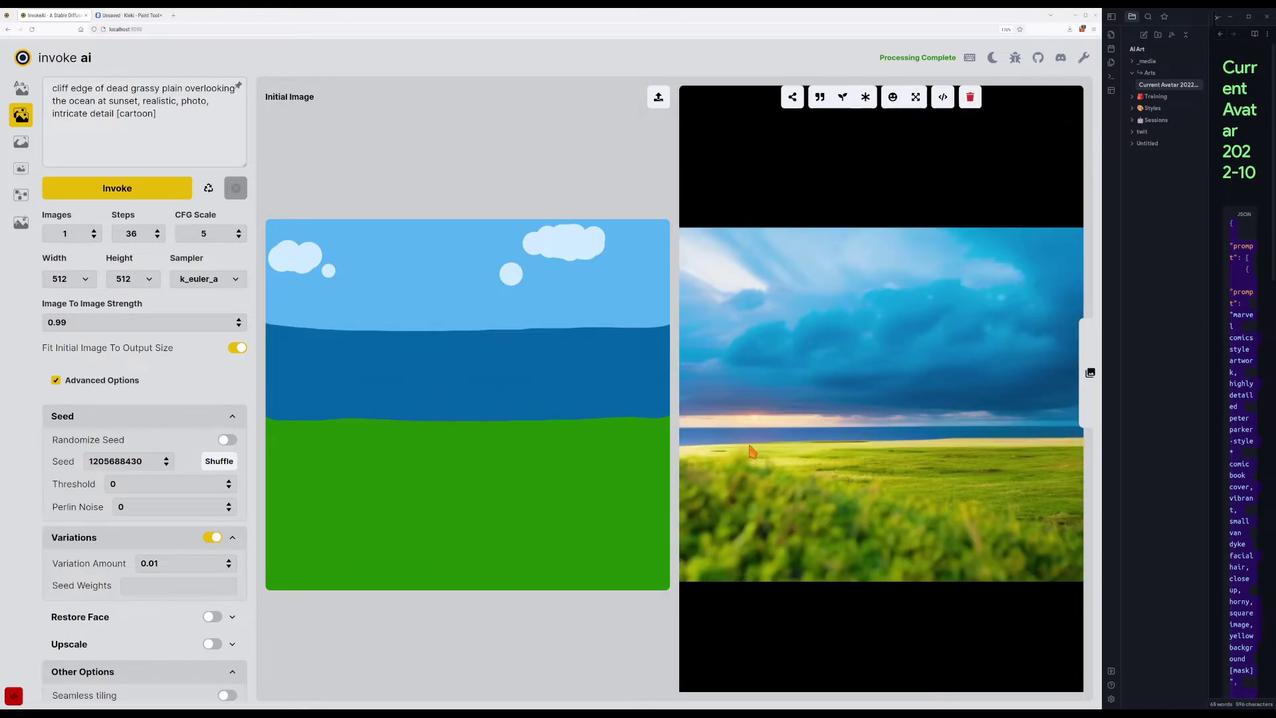
key("Left")
key("Right")
key("Left")
key("Right")
key("Left")
key("Right")
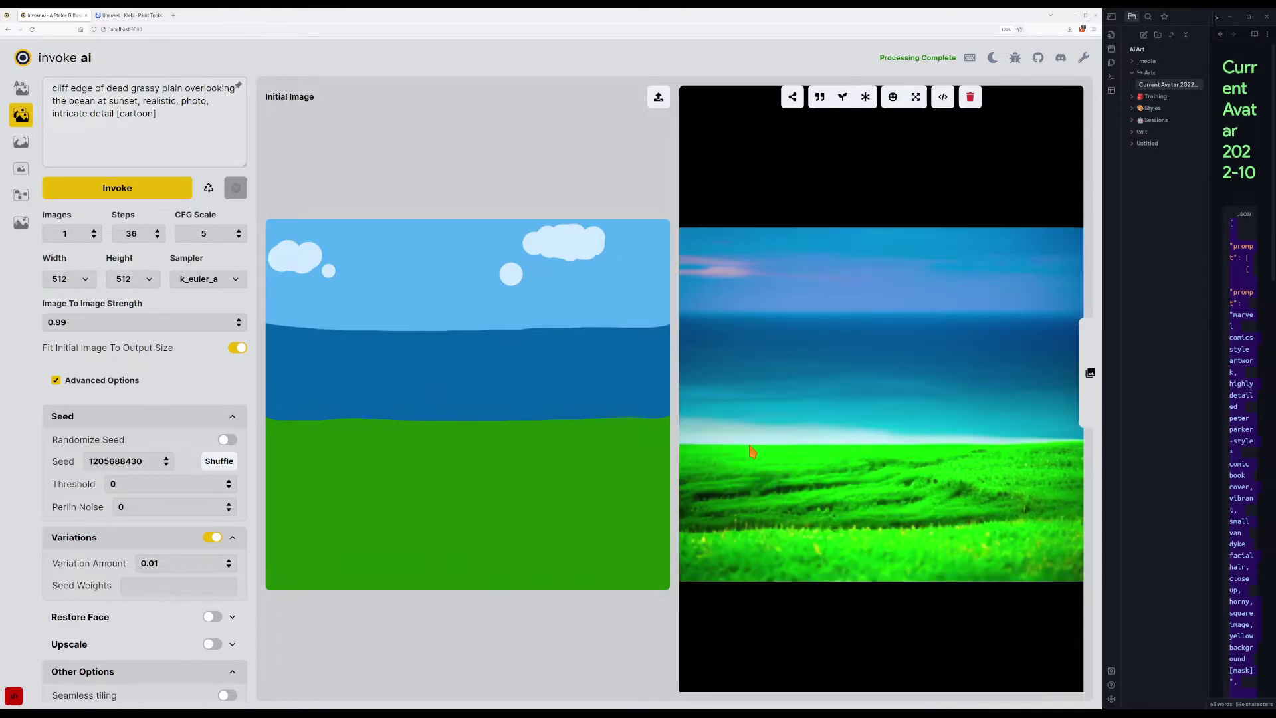
key("Right")
key("Right")
key("Left")
key("Right")
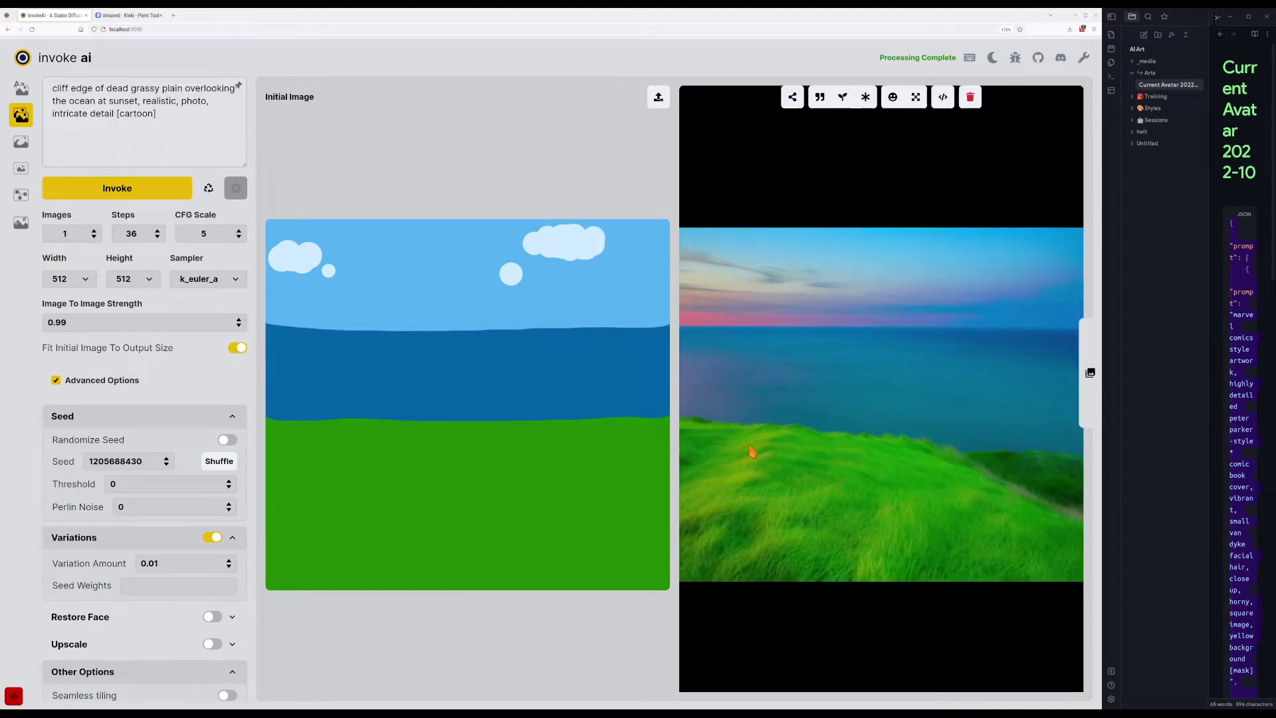
key("Right")
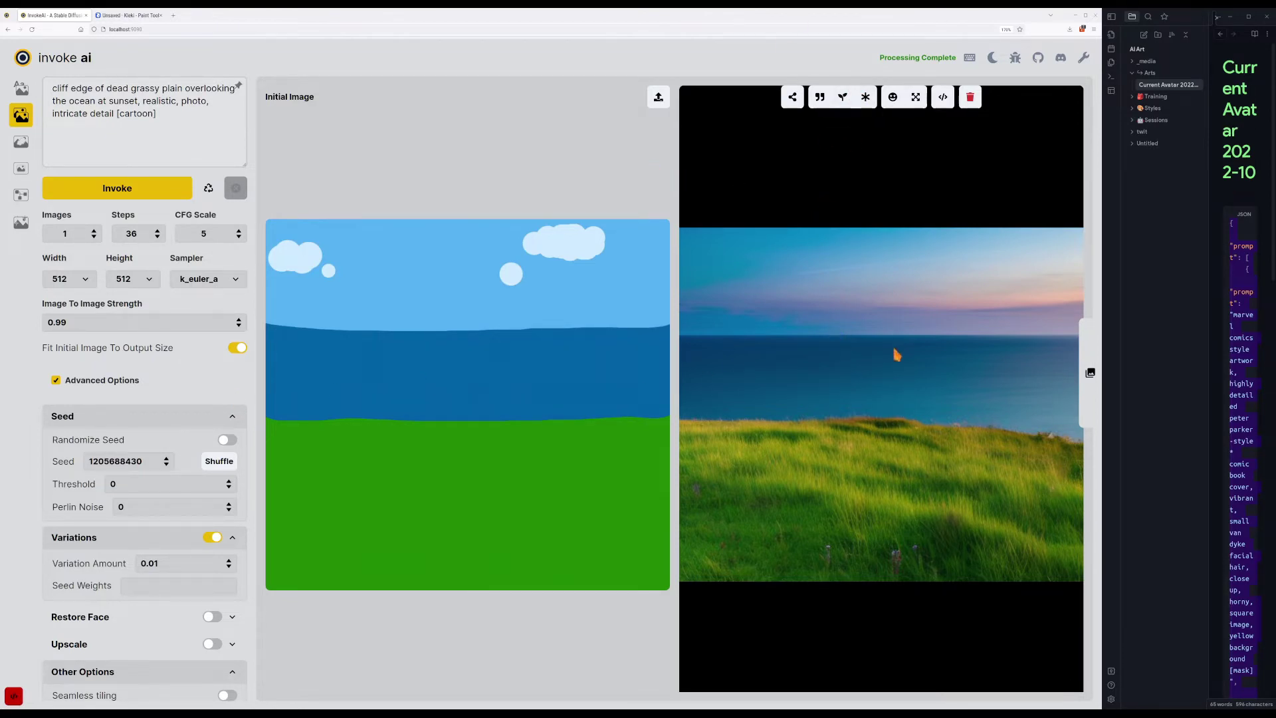
Send the grassy cliff image with the pink-tinted sky to inpainting and mask a patch across the right half of the horizon.
mouse_move(792, 98)
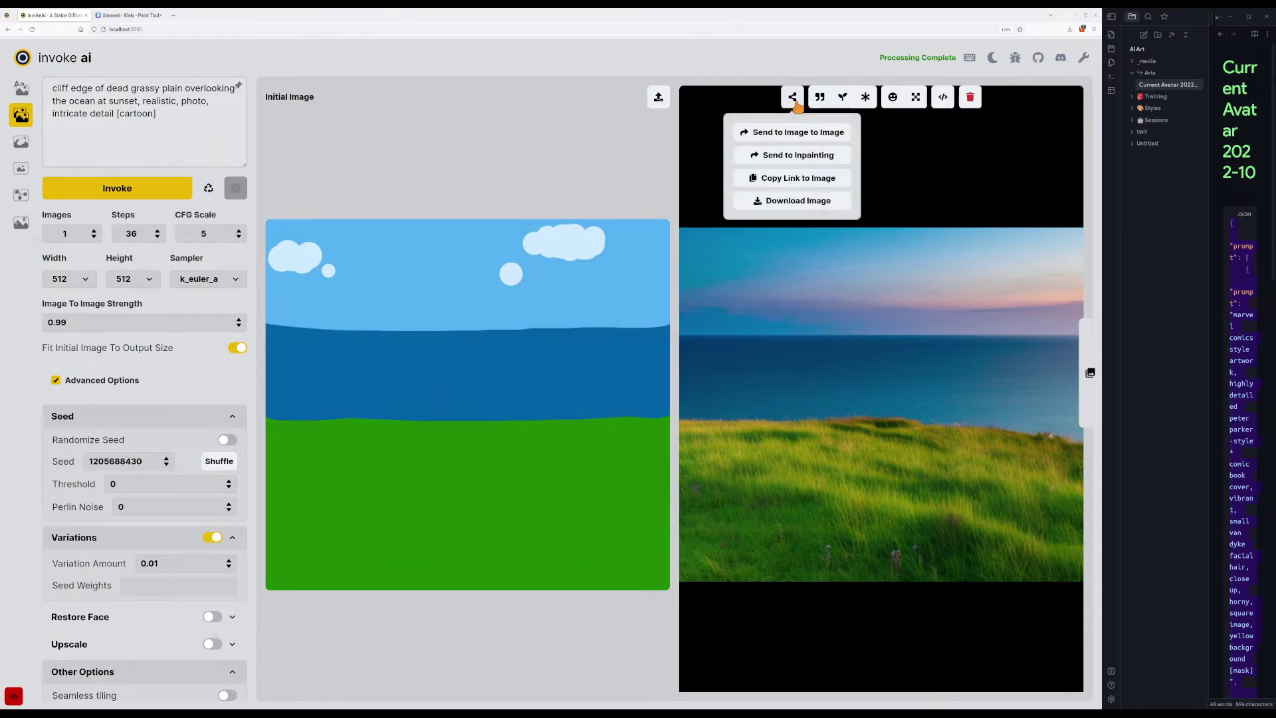
left_click(794, 157)
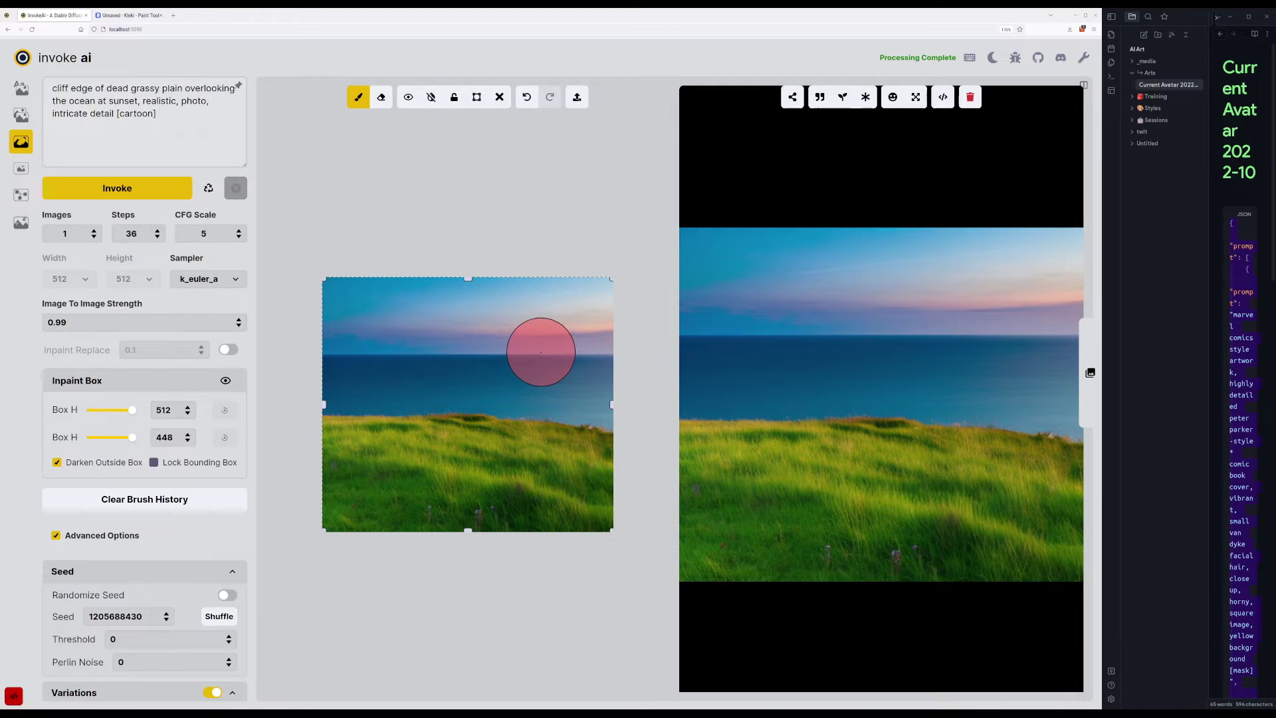
mouse_move(541, 352)
left_mouse_down()
mouse_move(523, 350)
mouse_move(559, 353)
left_mouse_up()
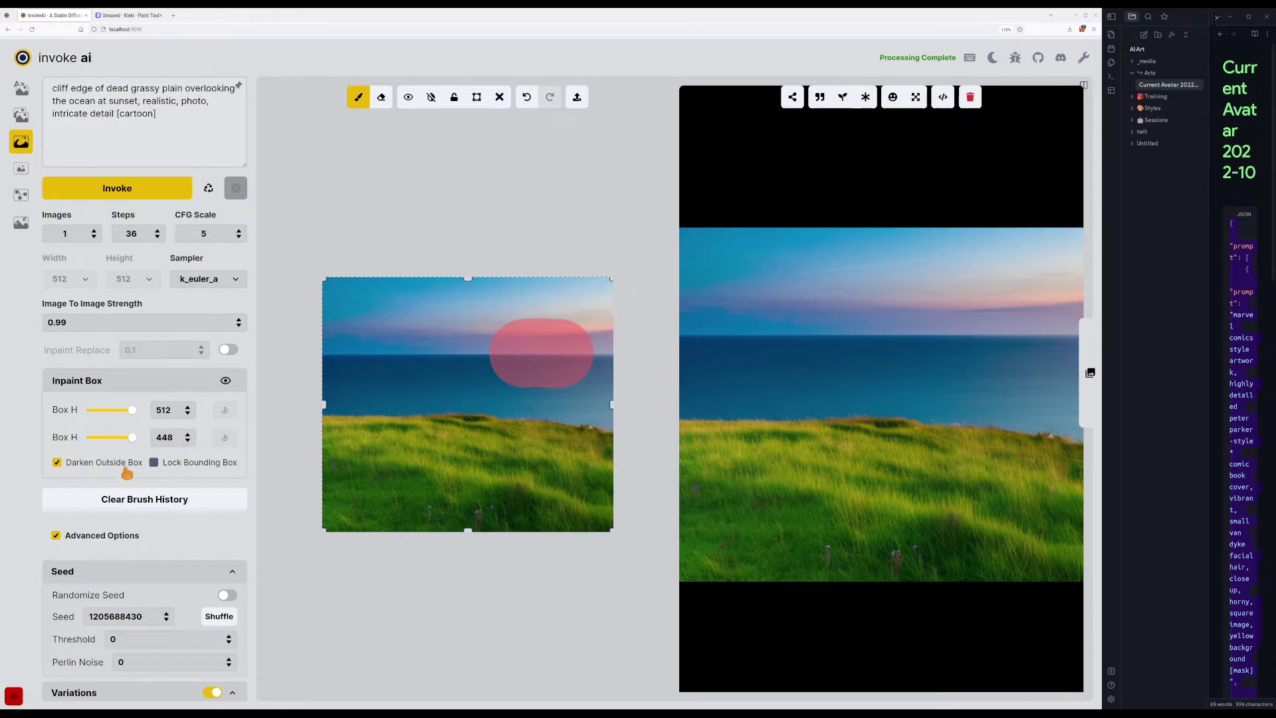
Replace the whole prompt with "sunset on the ocean" and generate the masked area.
left_click(104, 101)
key("ctrl+a")
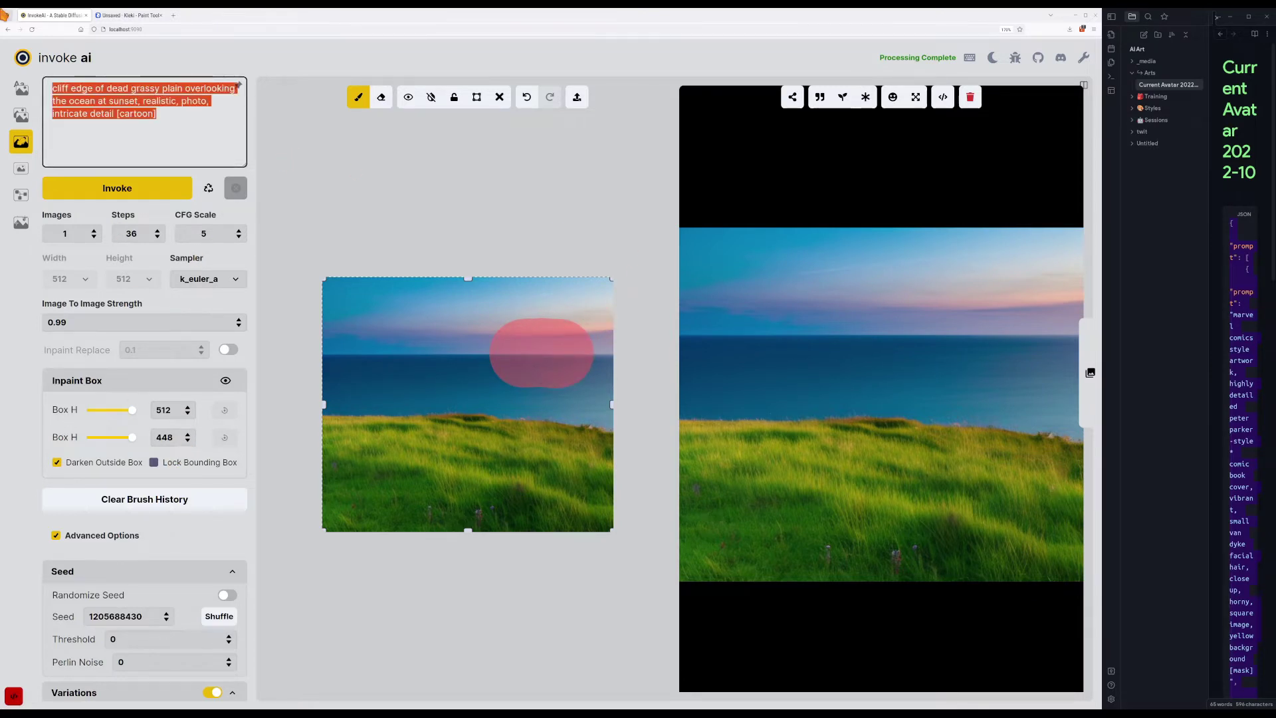
type("unset on")
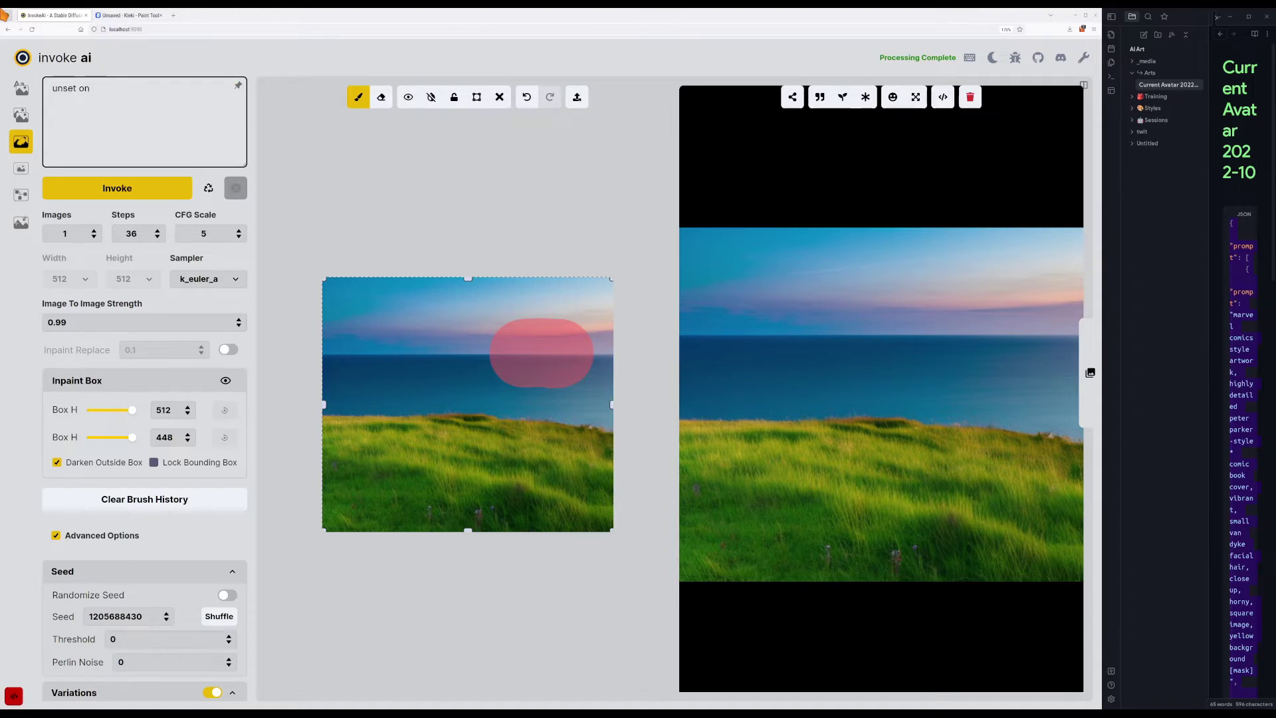
key("ctrl+a")
type("sunset on the ocean")
key("ctrl+Return")
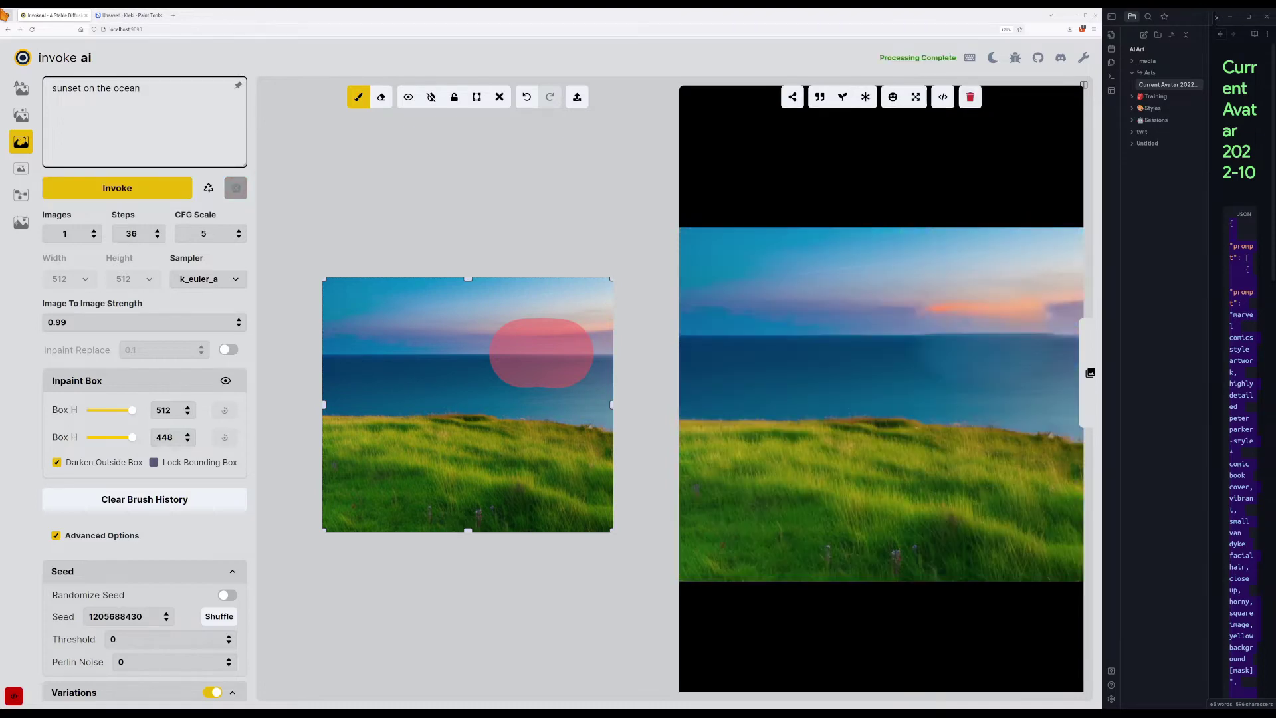
Append ", bright sun" to the prompt and generate the inpainted sunset several times.
type(", bright sun")
key("ctrl+Return")
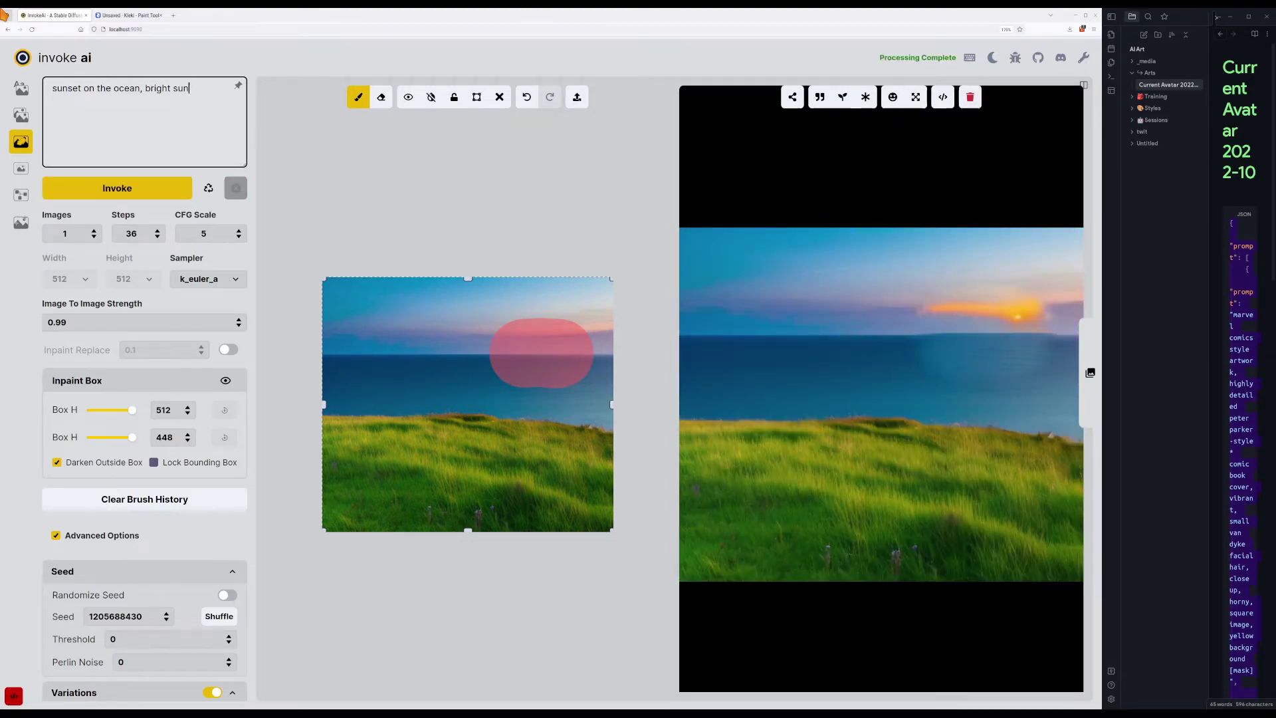
key("ctrl+Return")
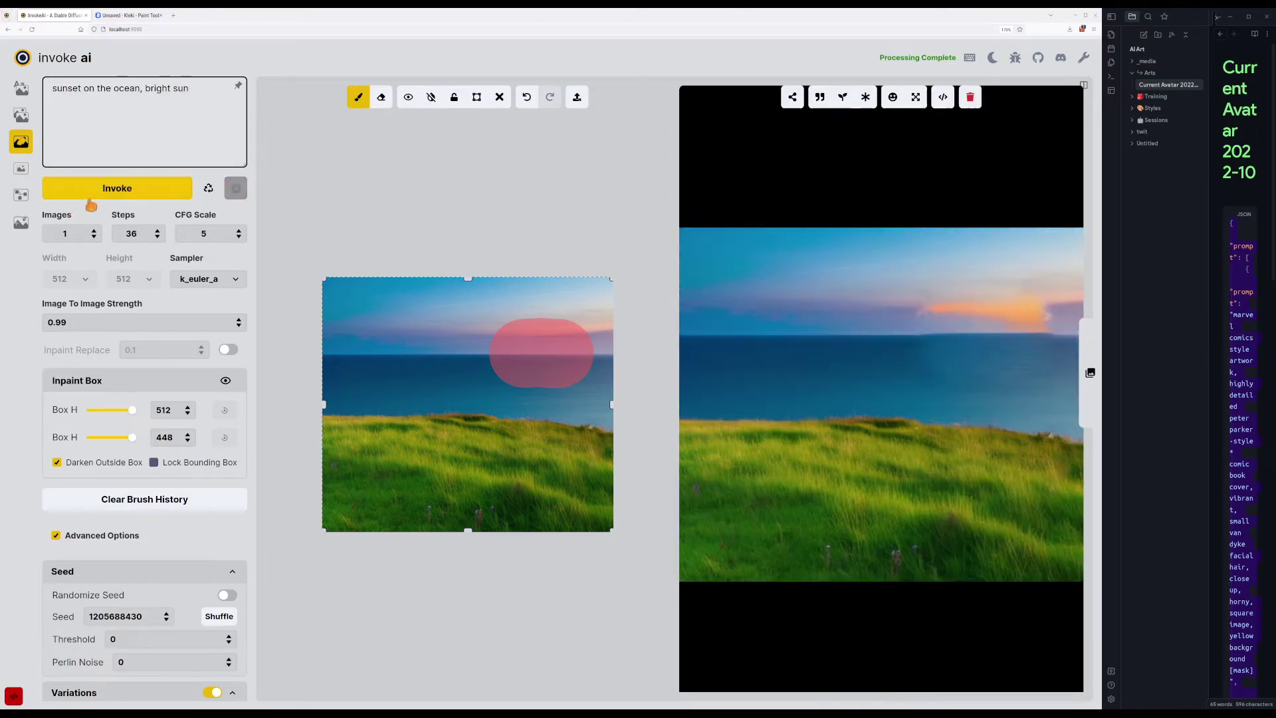
key("ctrl+Return")
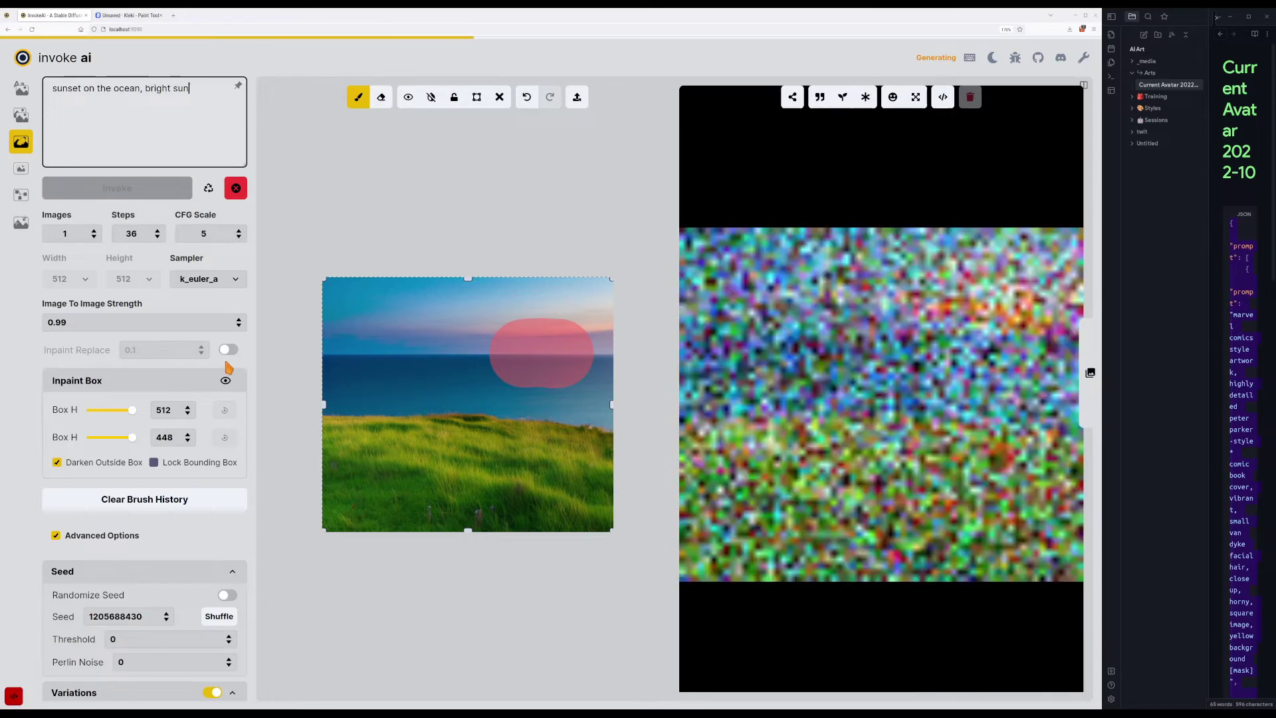
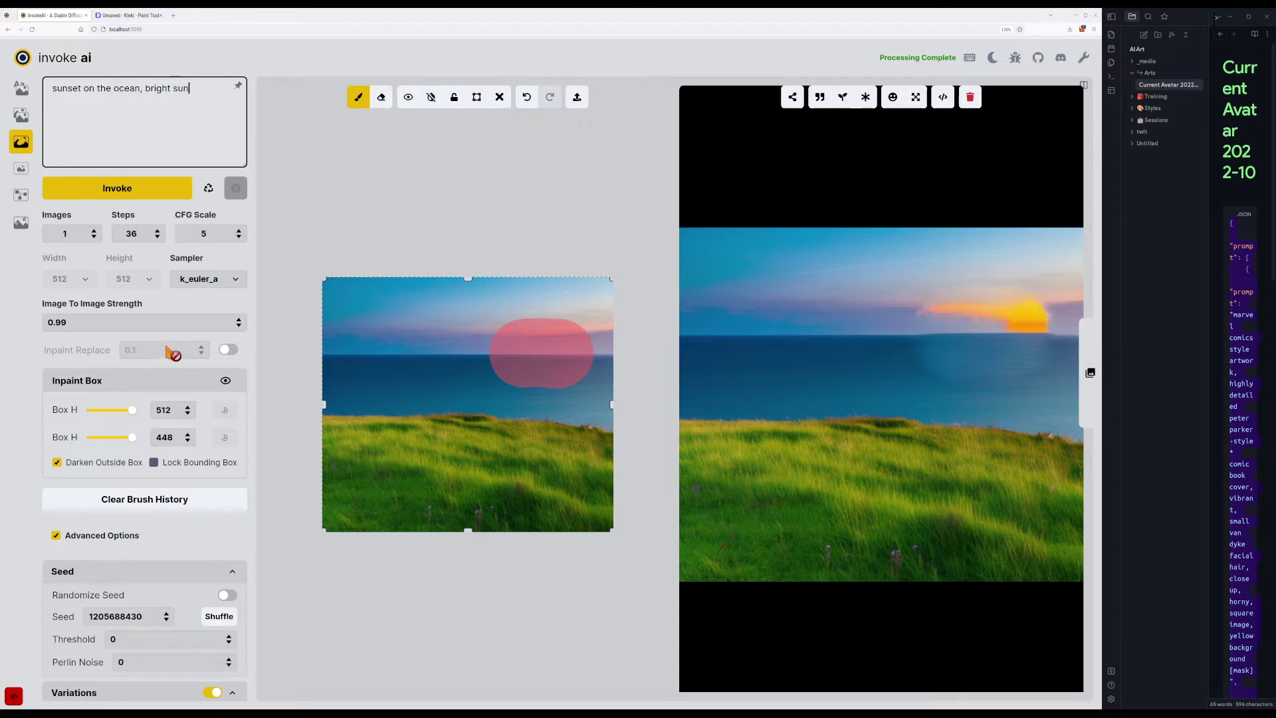
key("ctrl+Return")
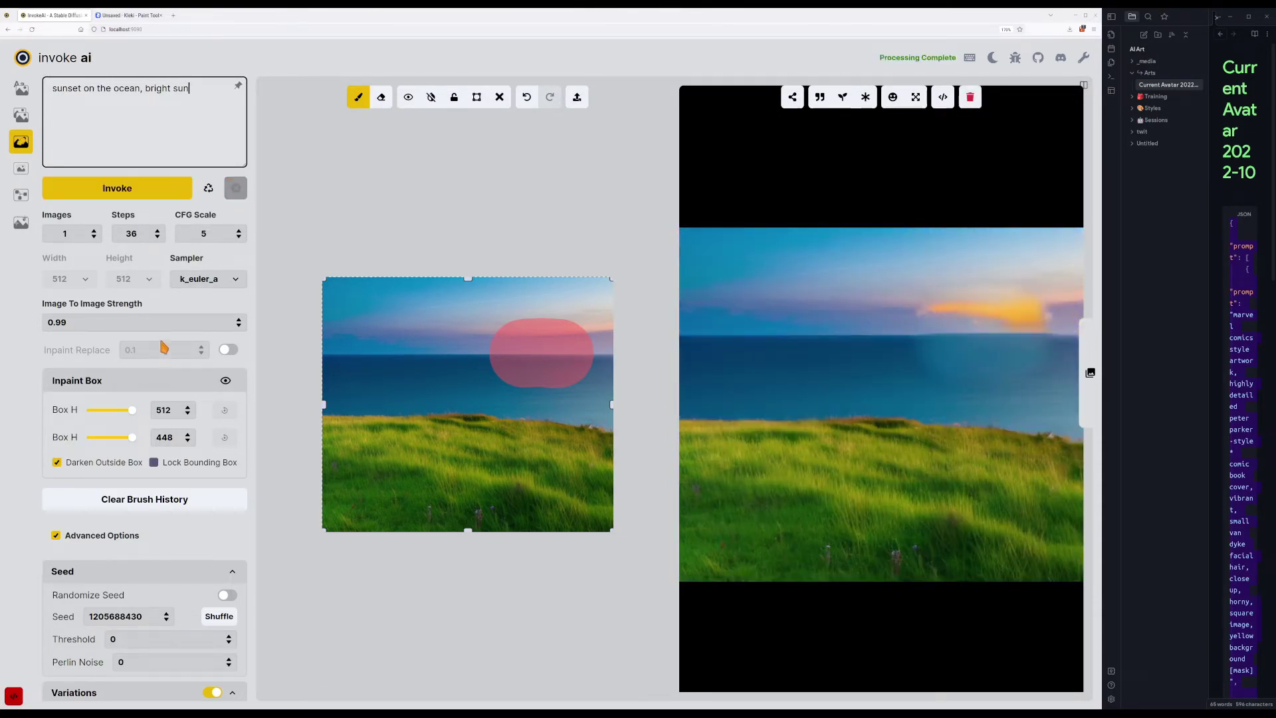
Set the image-to-image strength to 0.75 and regenerate the masked sunset area several times.
left_click_drag(547, 347, 613, 353)
scroll(223, 543, "down", 2)
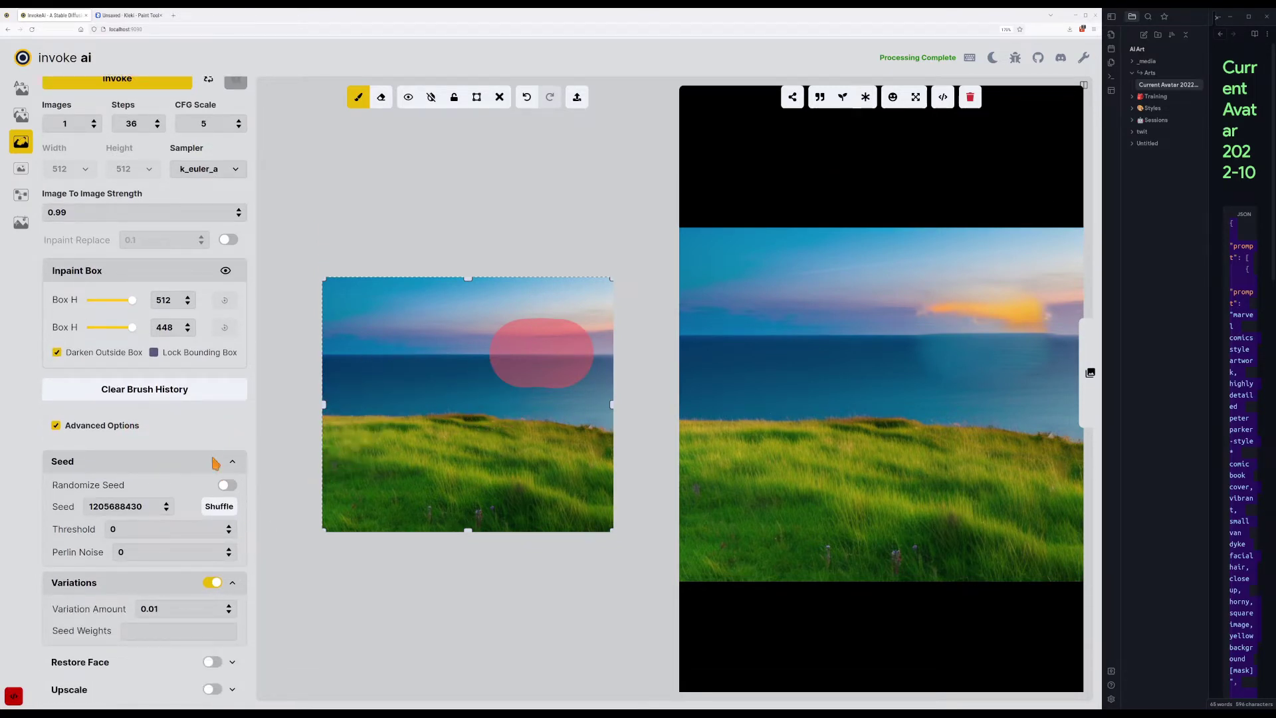
scroll(208, 326, "up", 2)
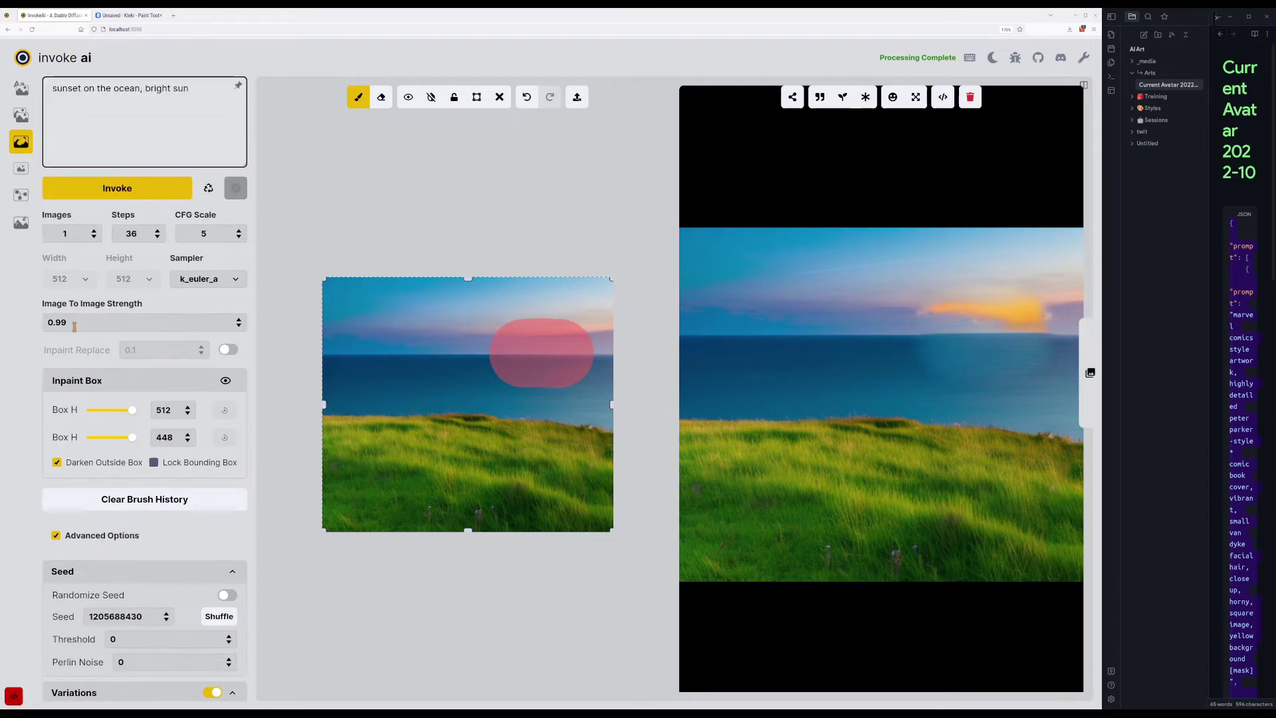
left_click_drag(59, 323, 86, 321)
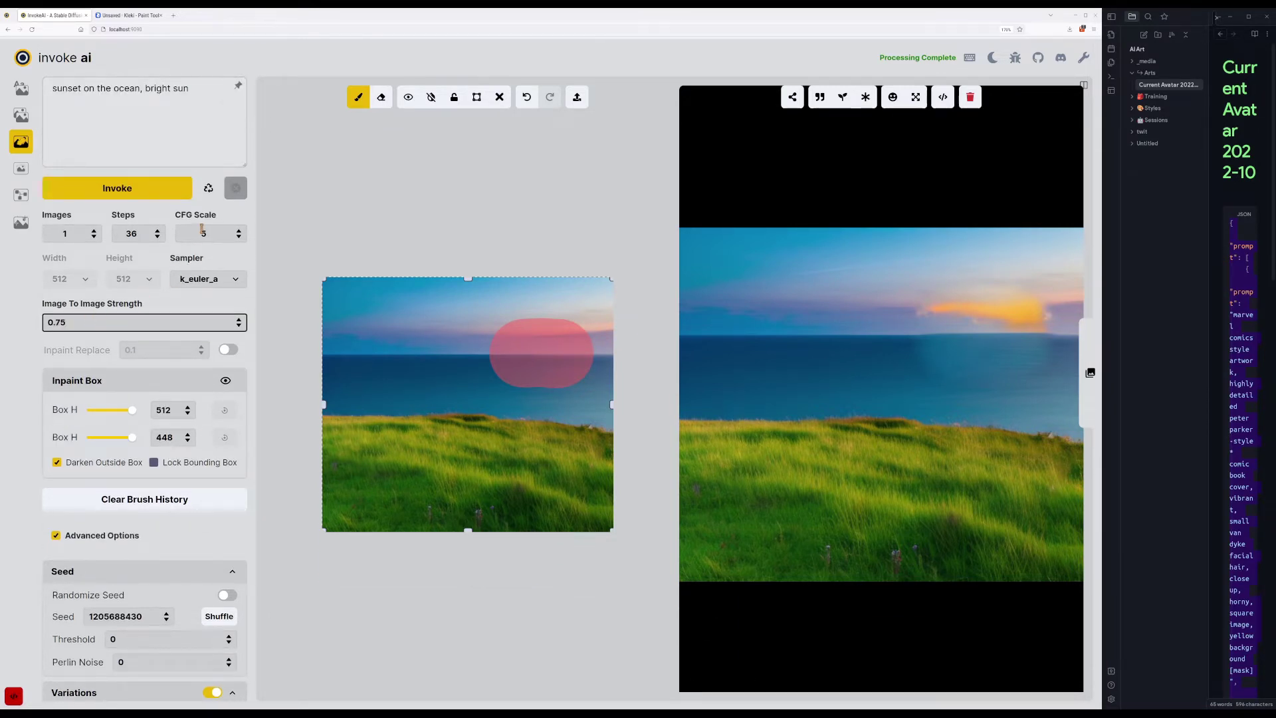
left_click(103, 194)
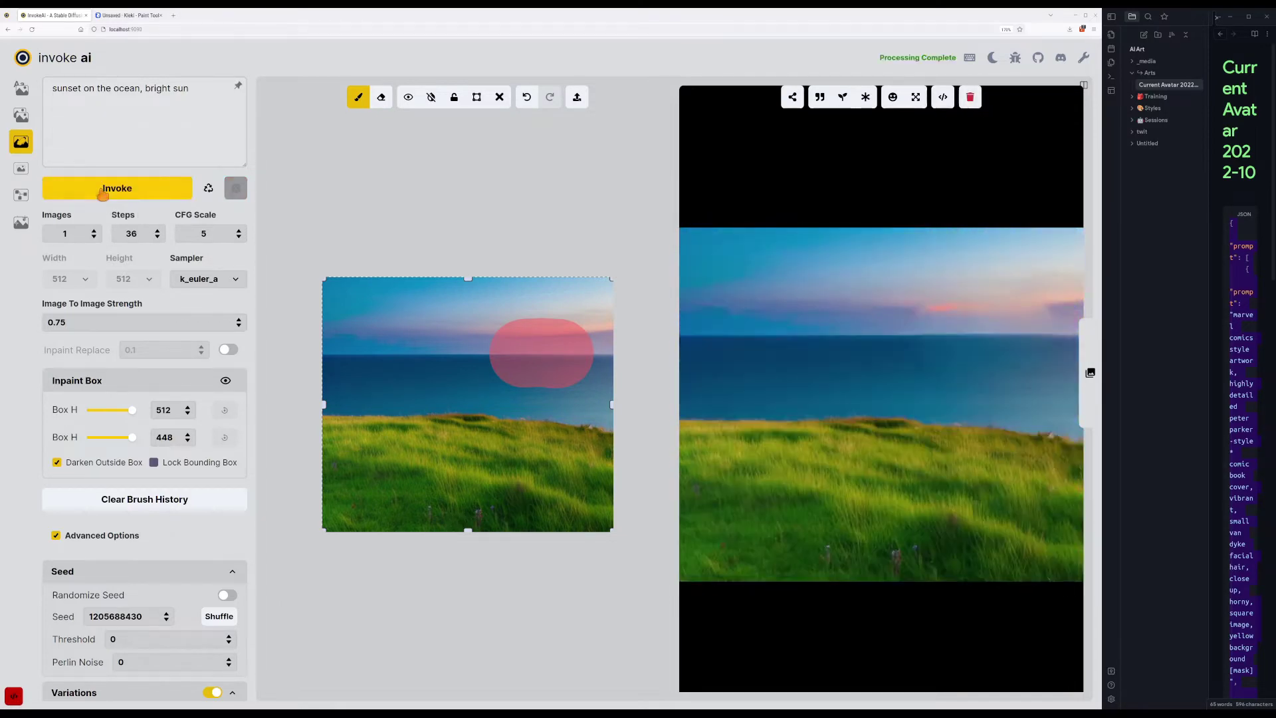
left_click(103, 194)
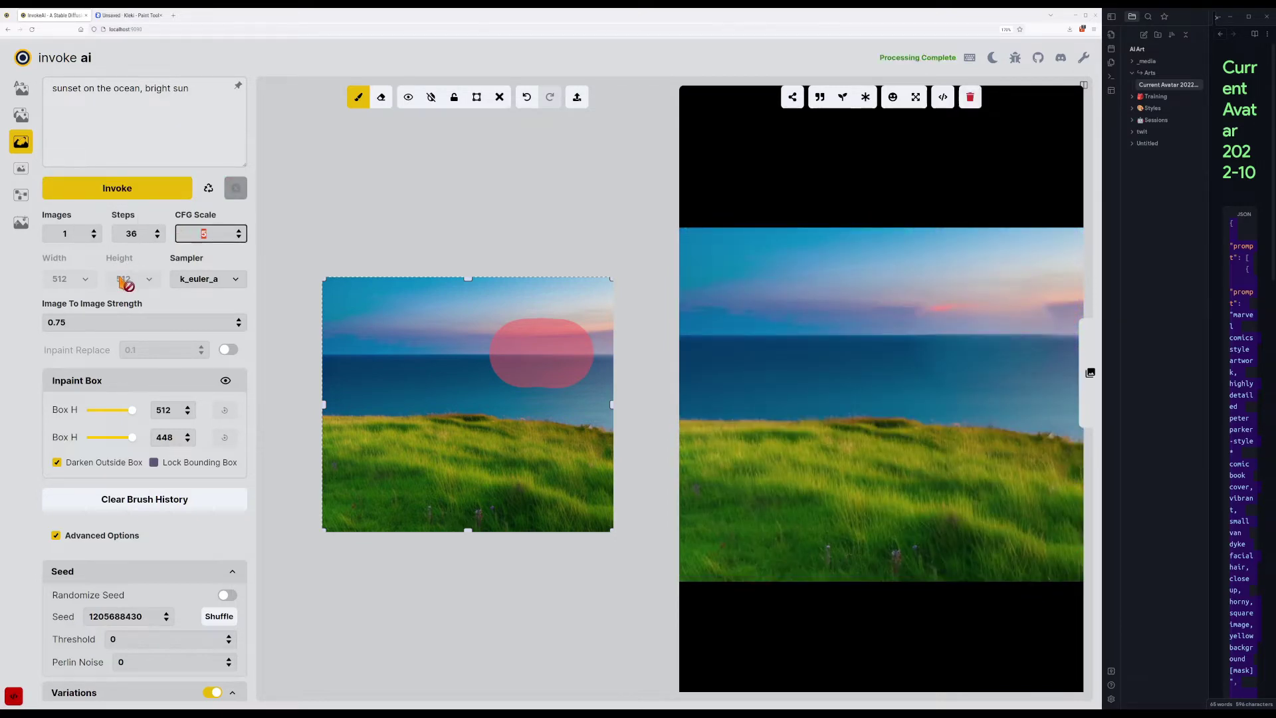
left_click(134, 194)
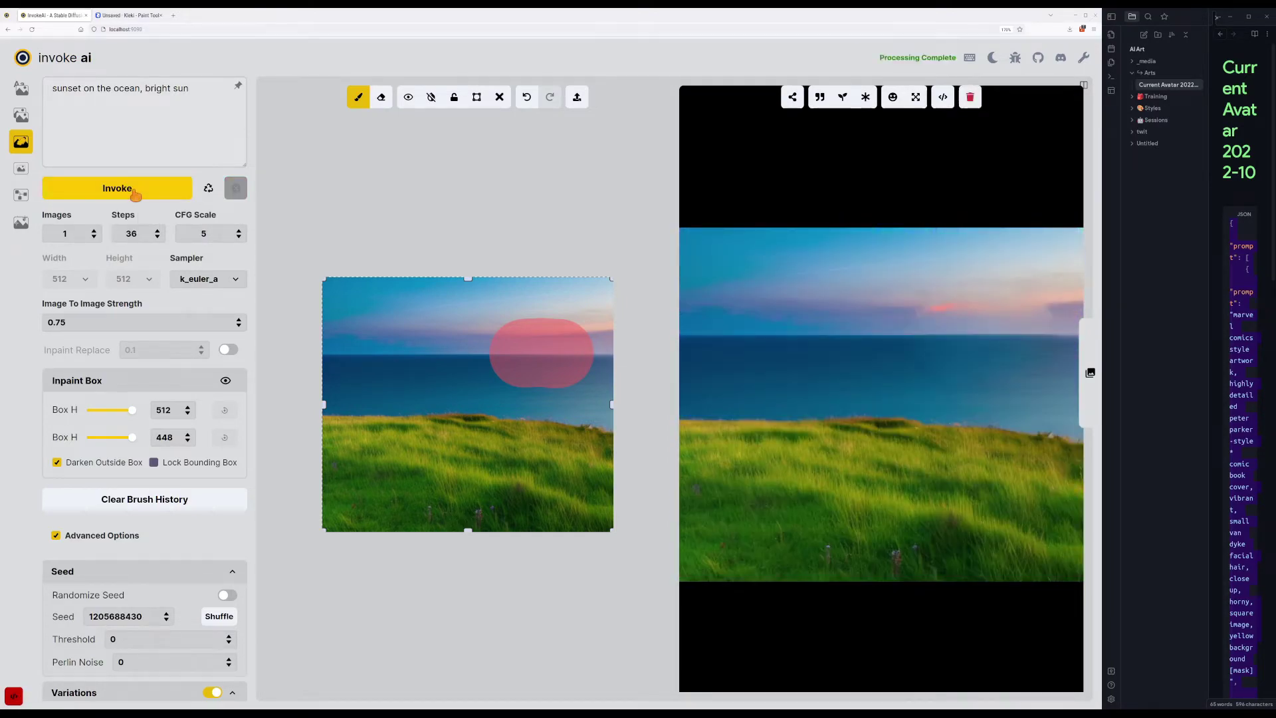
left_click(135, 193)
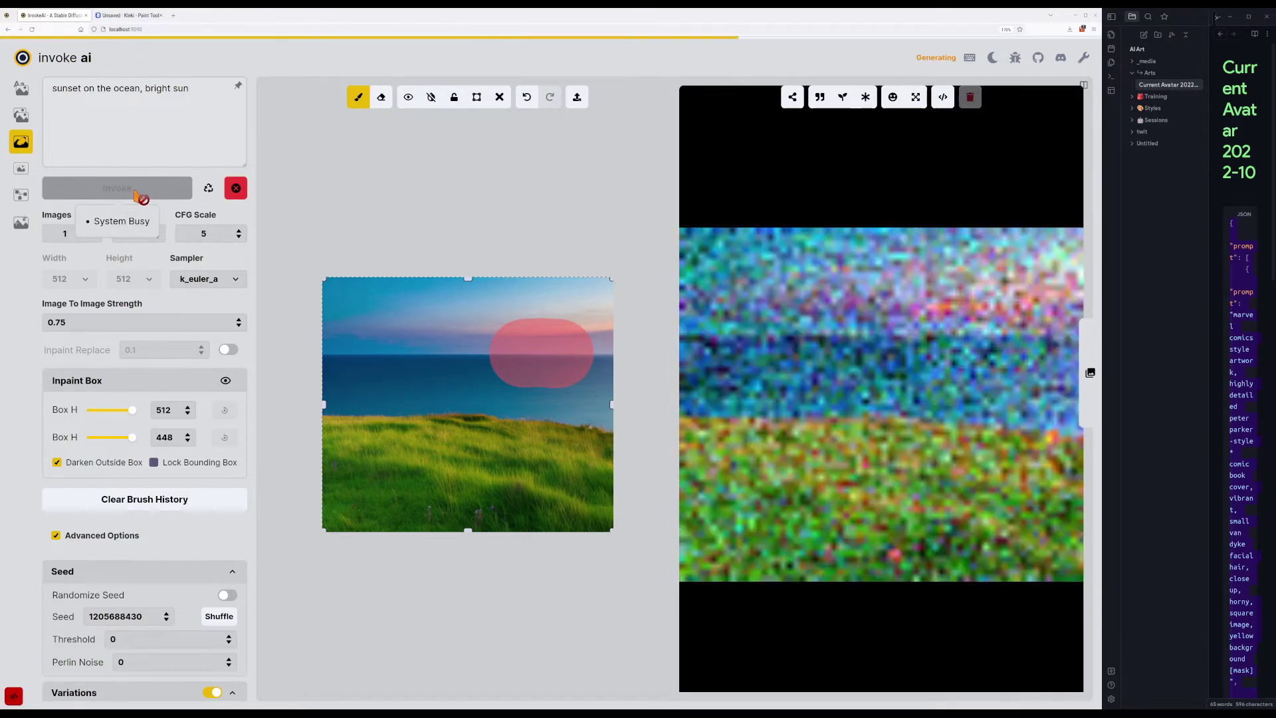
left_click(135, 193)
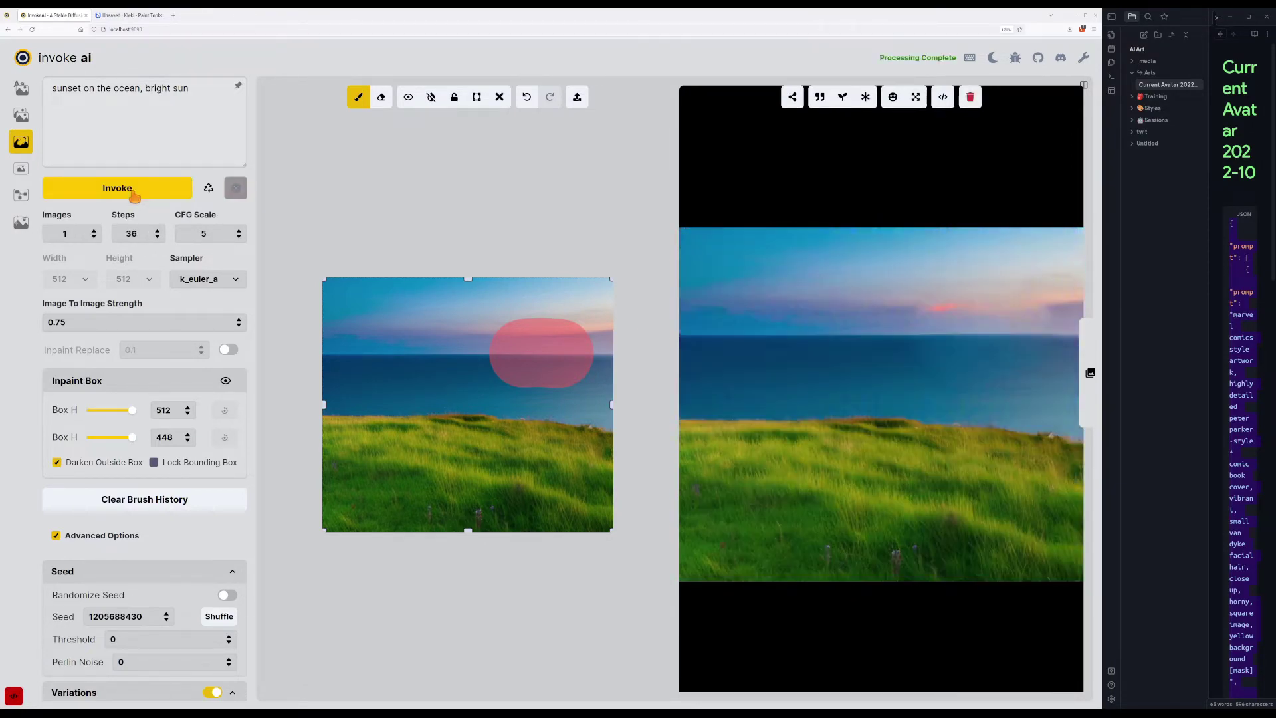
left_click(133, 197)
Enable Inpaint Replace at 0.1 and generate the masked area again a few times.
left_click(227, 349)
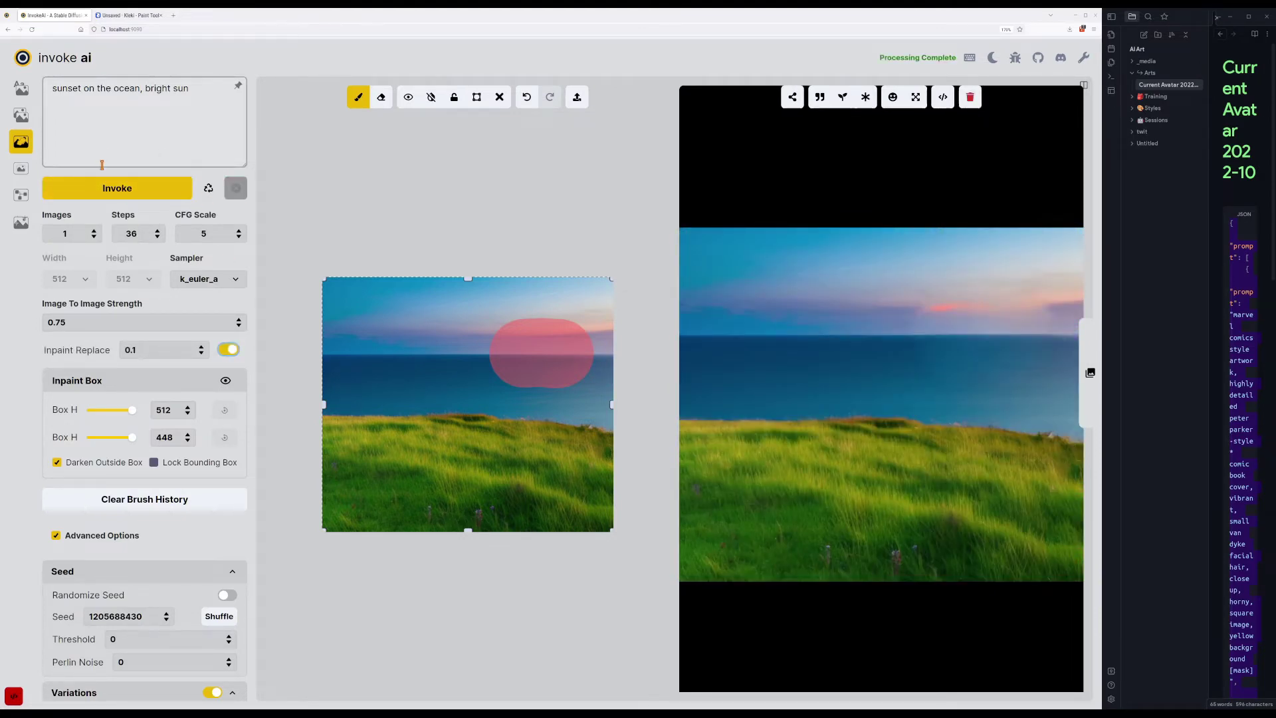
left_click(99, 193)
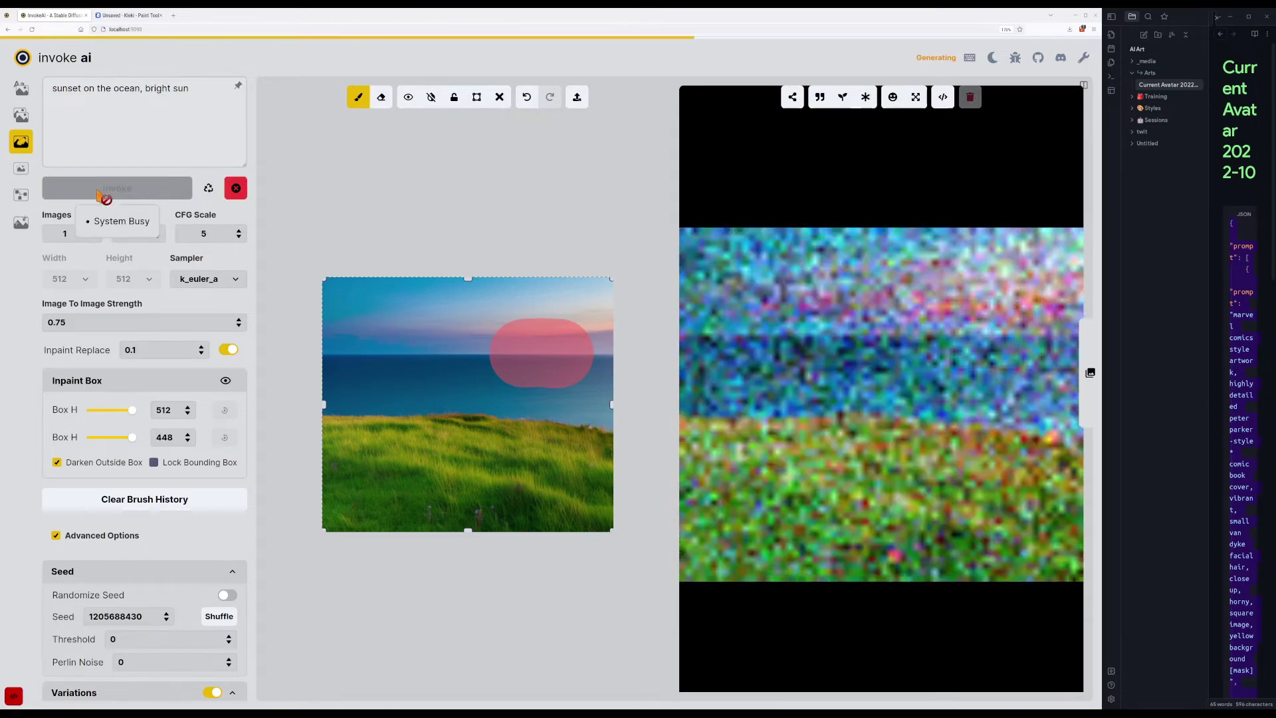
left_click(101, 191)
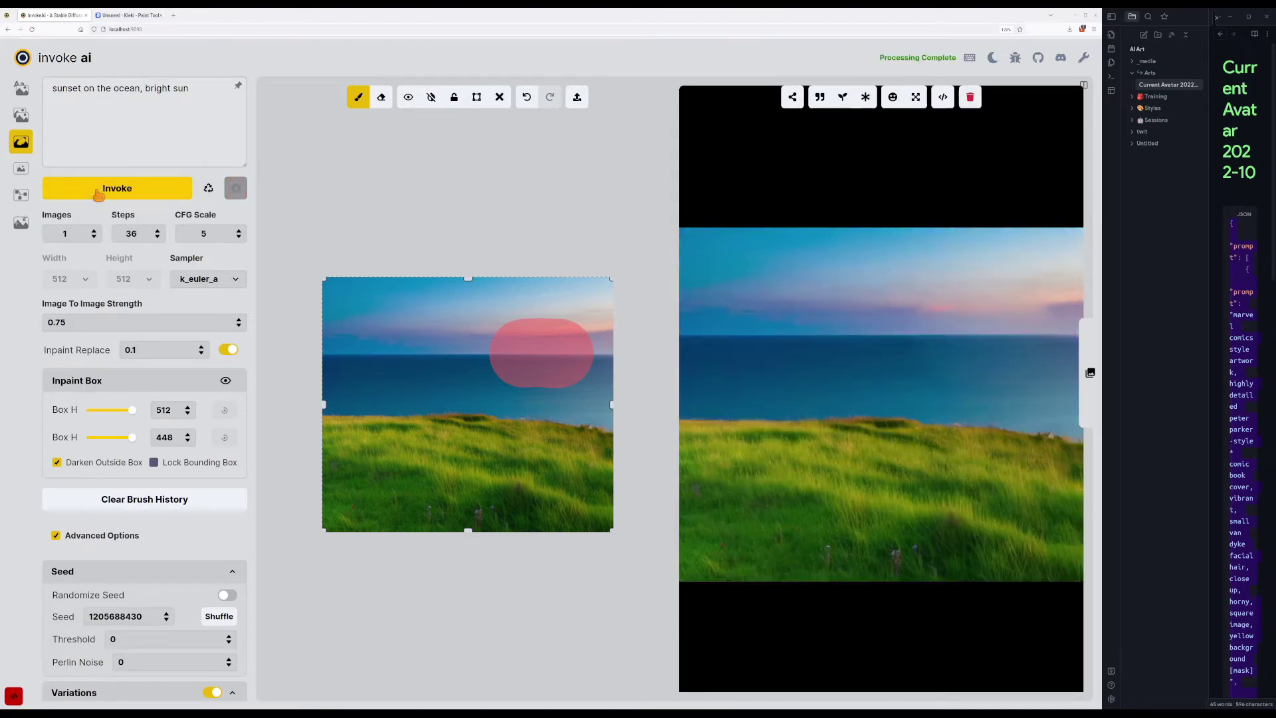
left_click(98, 194)
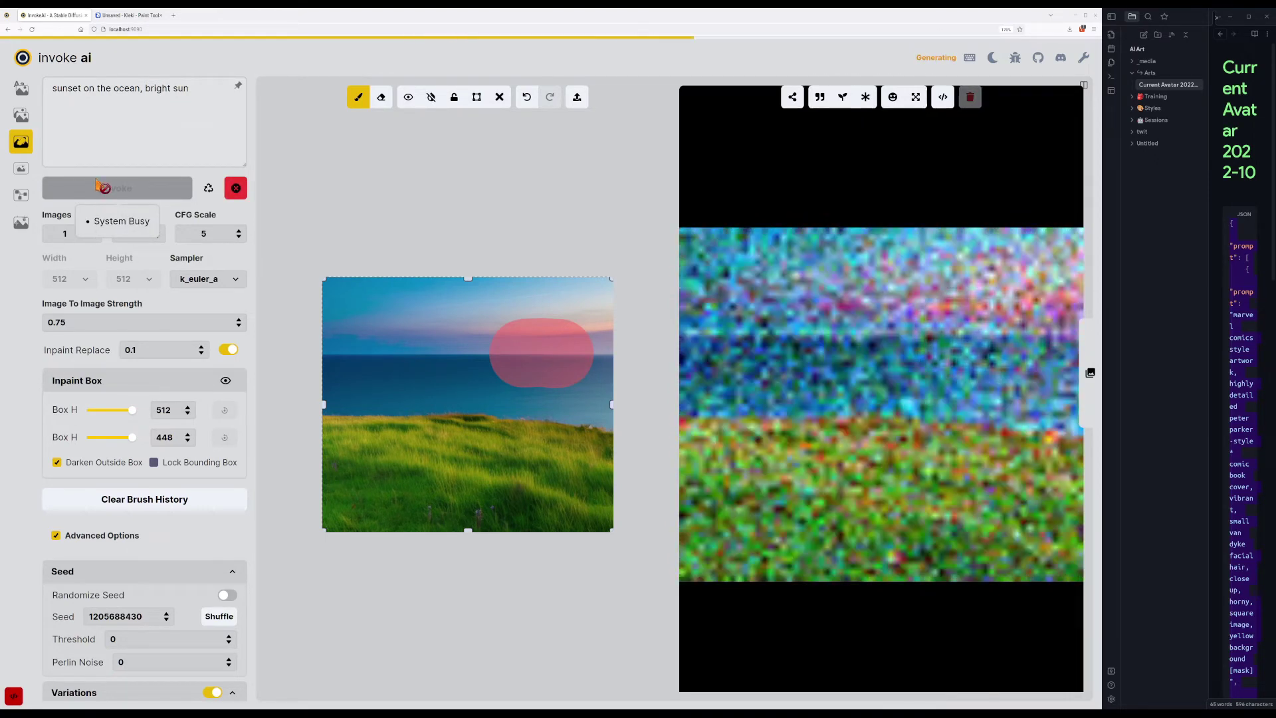
Shorten the prompt to "sunset, bright sun" and generate the inpainted image repeatedly.
left_click(197, 99)
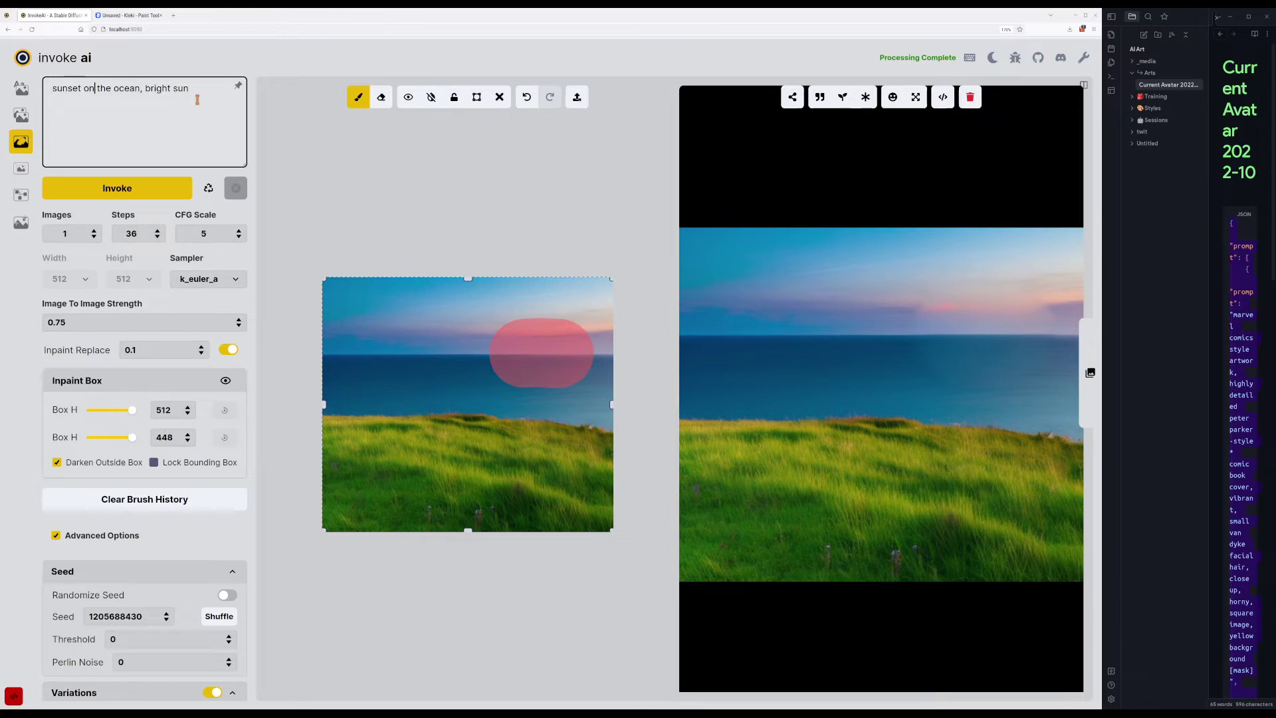
key("BackSpace")
key("ctrl+Return")
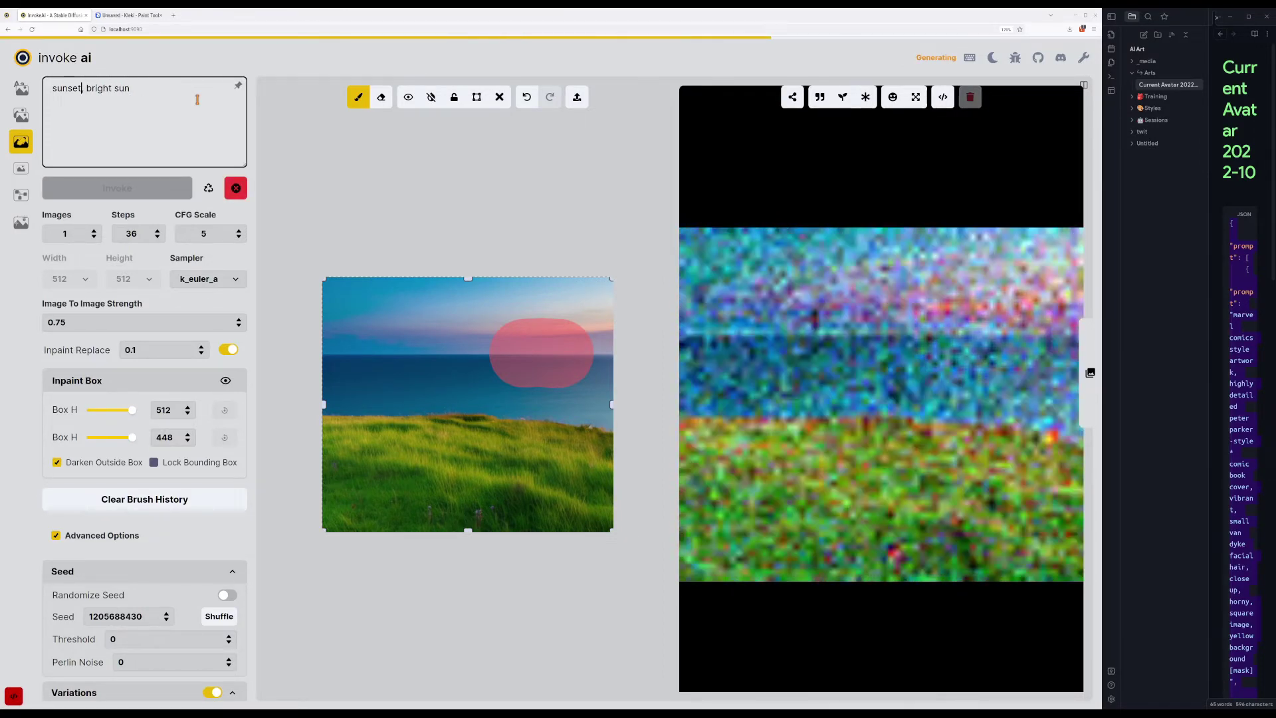
key("ctrl+Return")
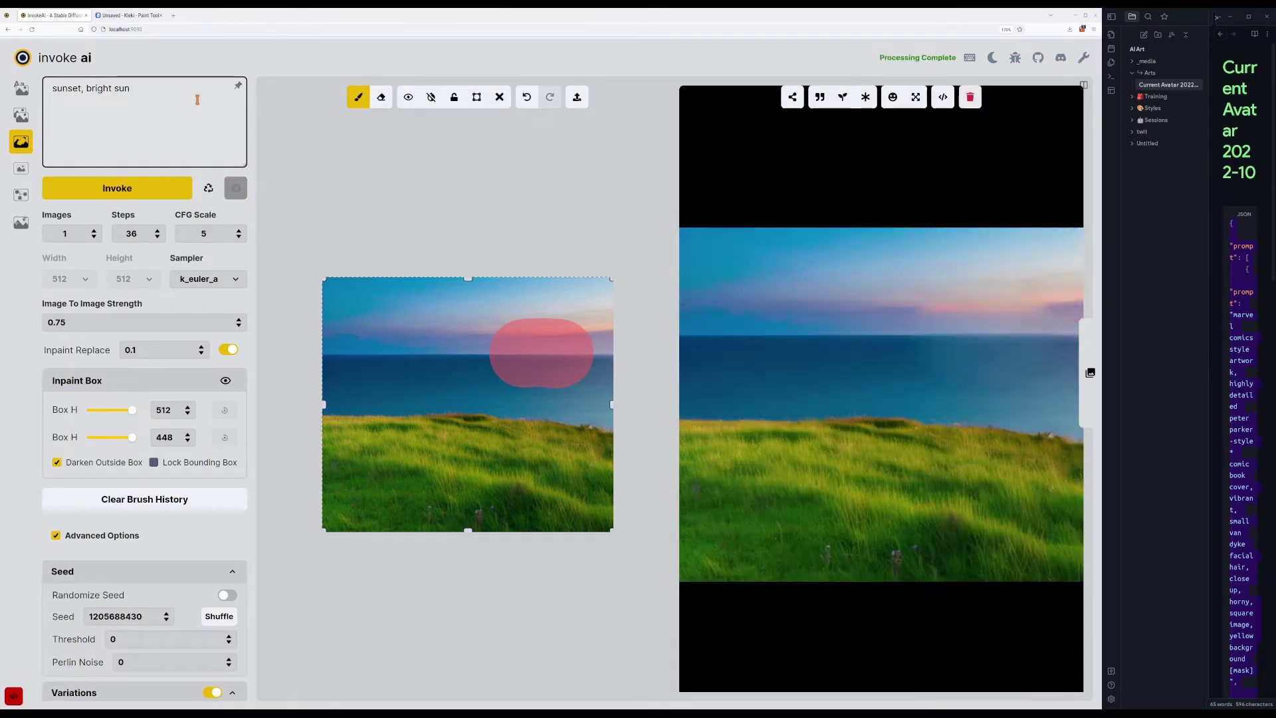
key("ctrl+Return")
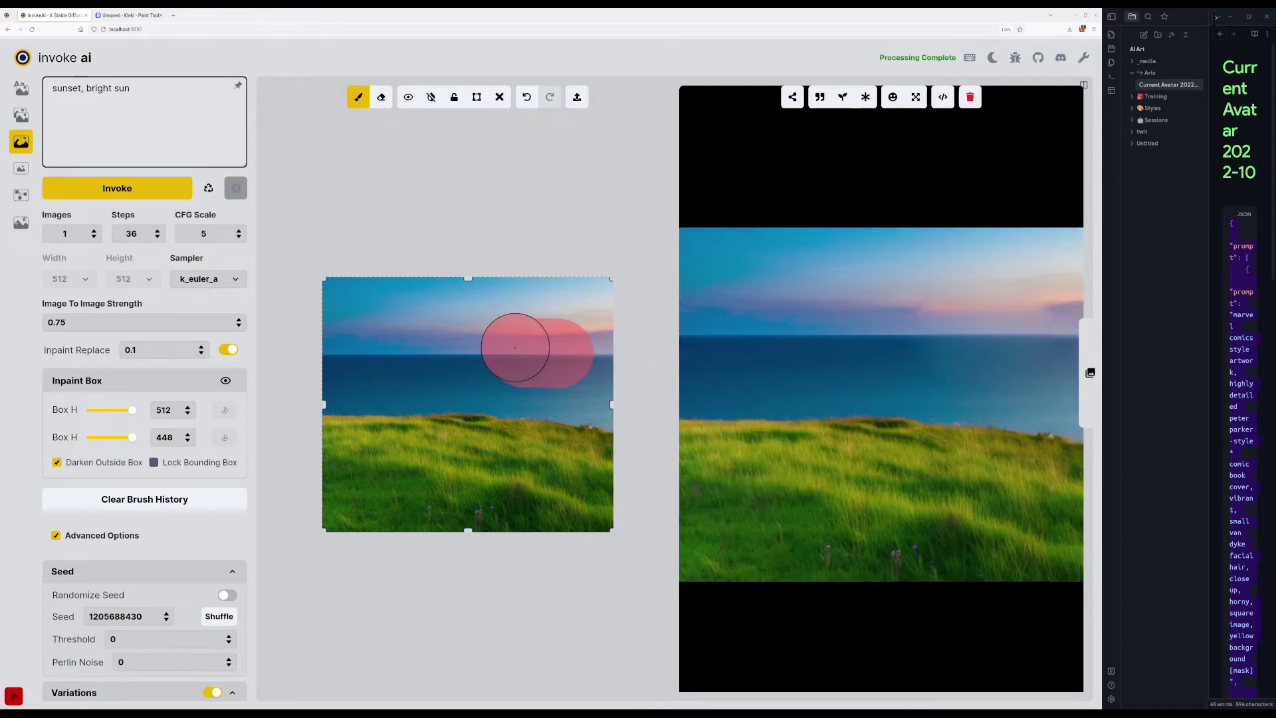
Enlarge the mask around the right part of the horizon up to the image edge and regenerate the sunset.
mouse_move(512, 348)
left_mouse_down()
mouse_move(578, 352)
mouse_move(527, 361)
mouse_move(515, 342)
mouse_move(572, 332)
mouse_move(525, 319)
left_mouse_up()
left_click(164, 112)
key("Return")
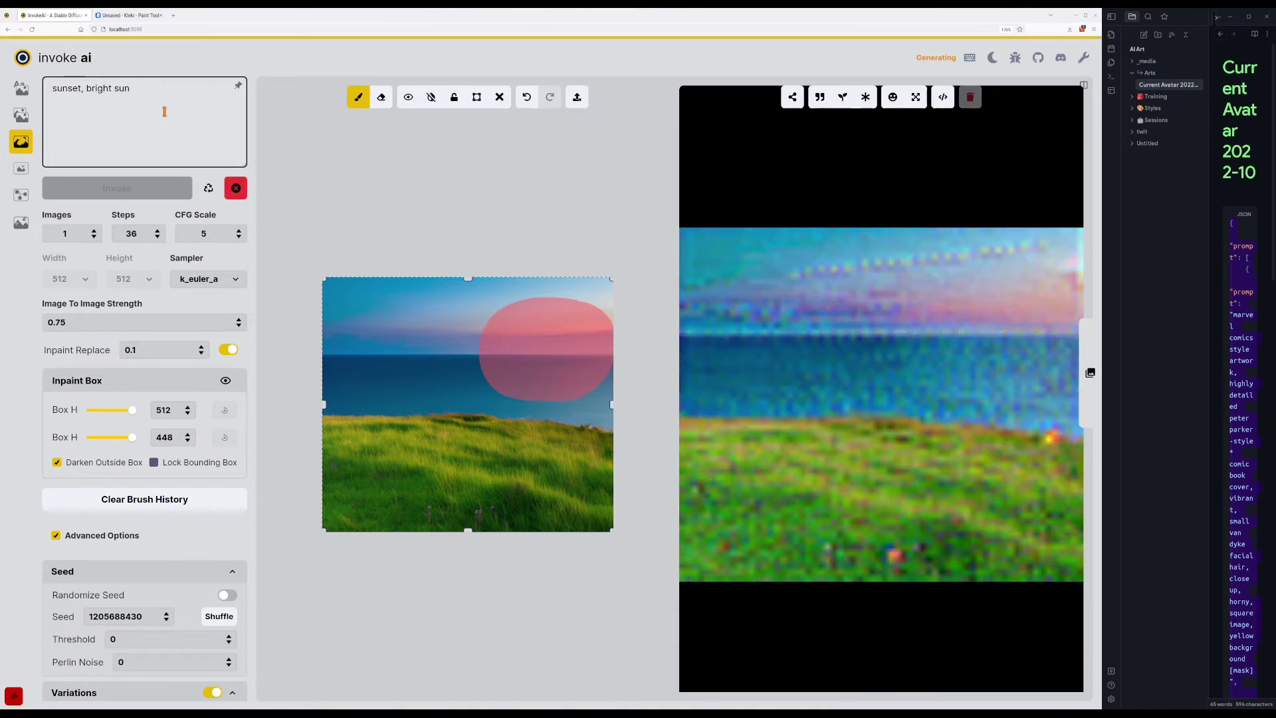
key("Return")
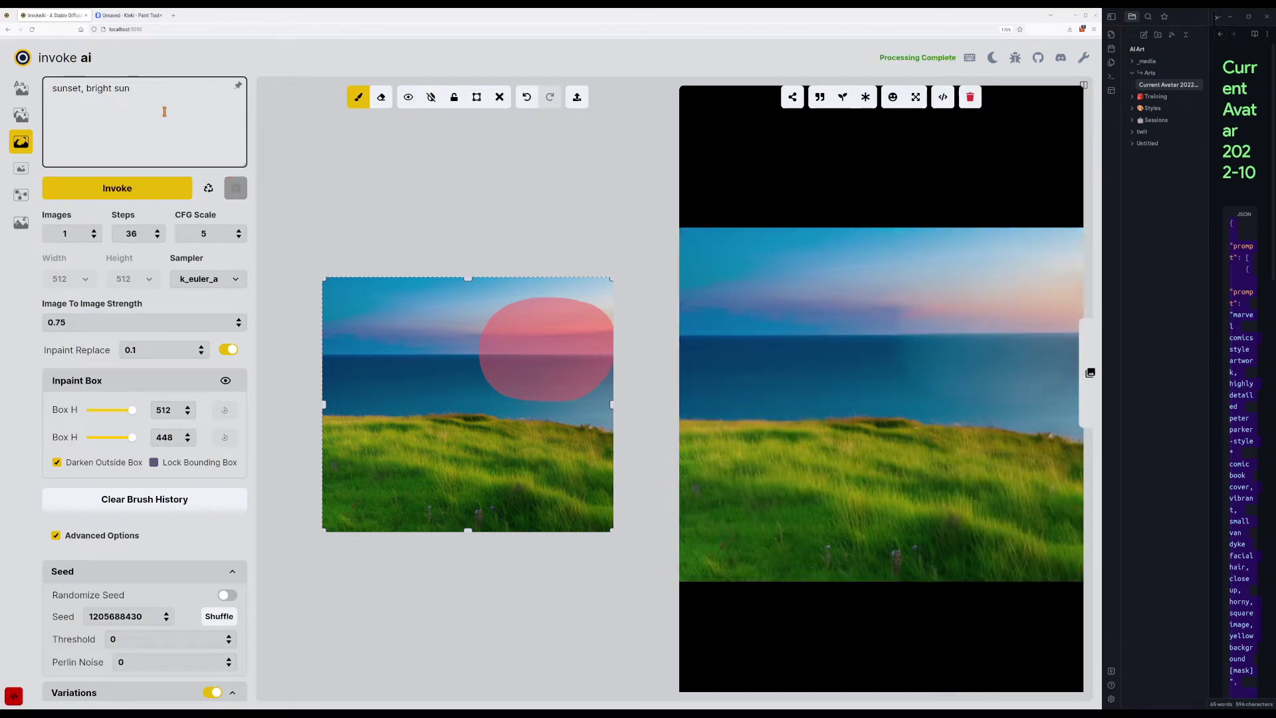
key("Return")
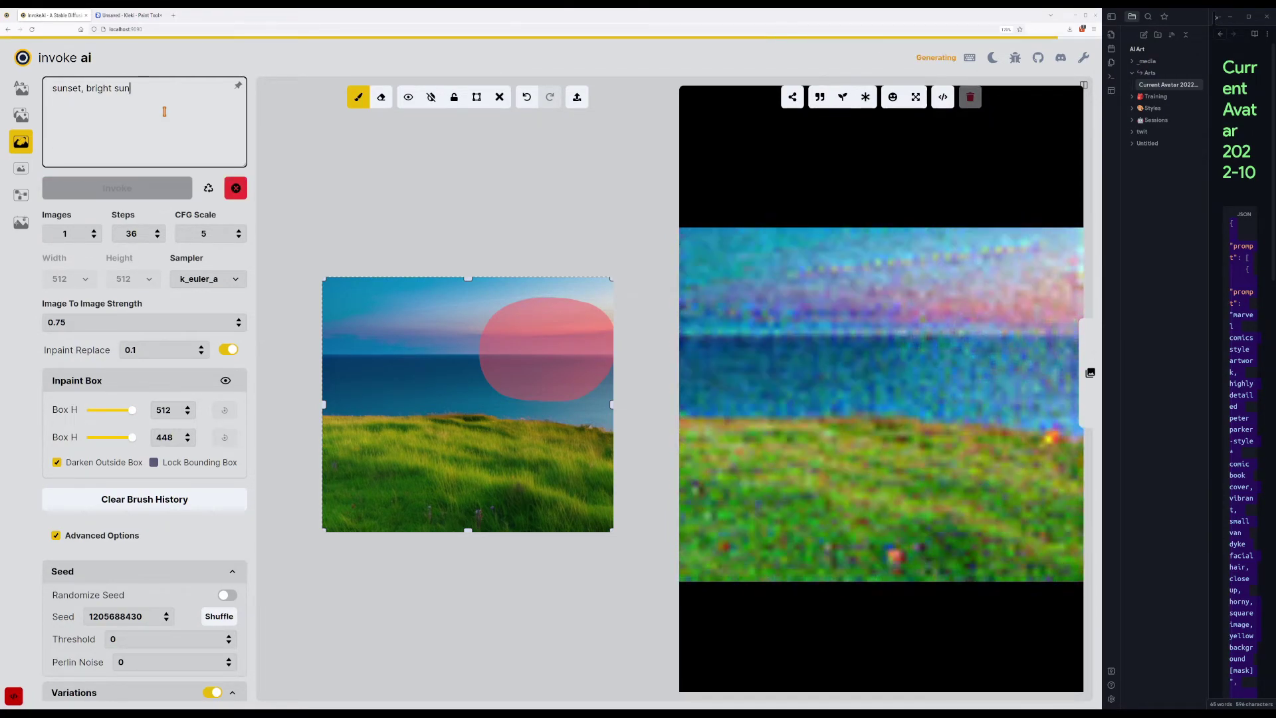
Extend the mask across the whole sky and erase its lower part from the sea just below the horizon.
mouse_move(329, 293)
left_mouse_down()
mouse_move(579, 292)
mouse_move(600, 299)
mouse_move(552, 327)
mouse_move(342, 345)
mouse_move(599, 341)
left_mouse_up()
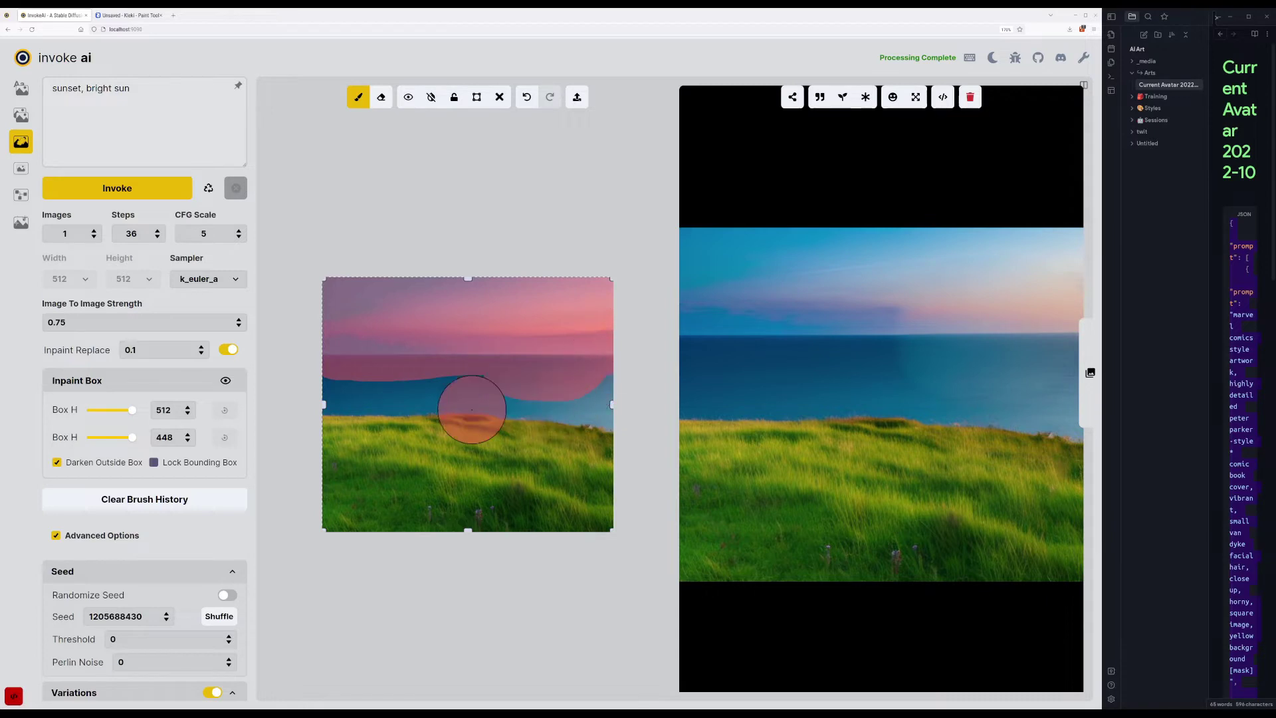
key("e")
left_click_drag(335, 405, 584, 403)
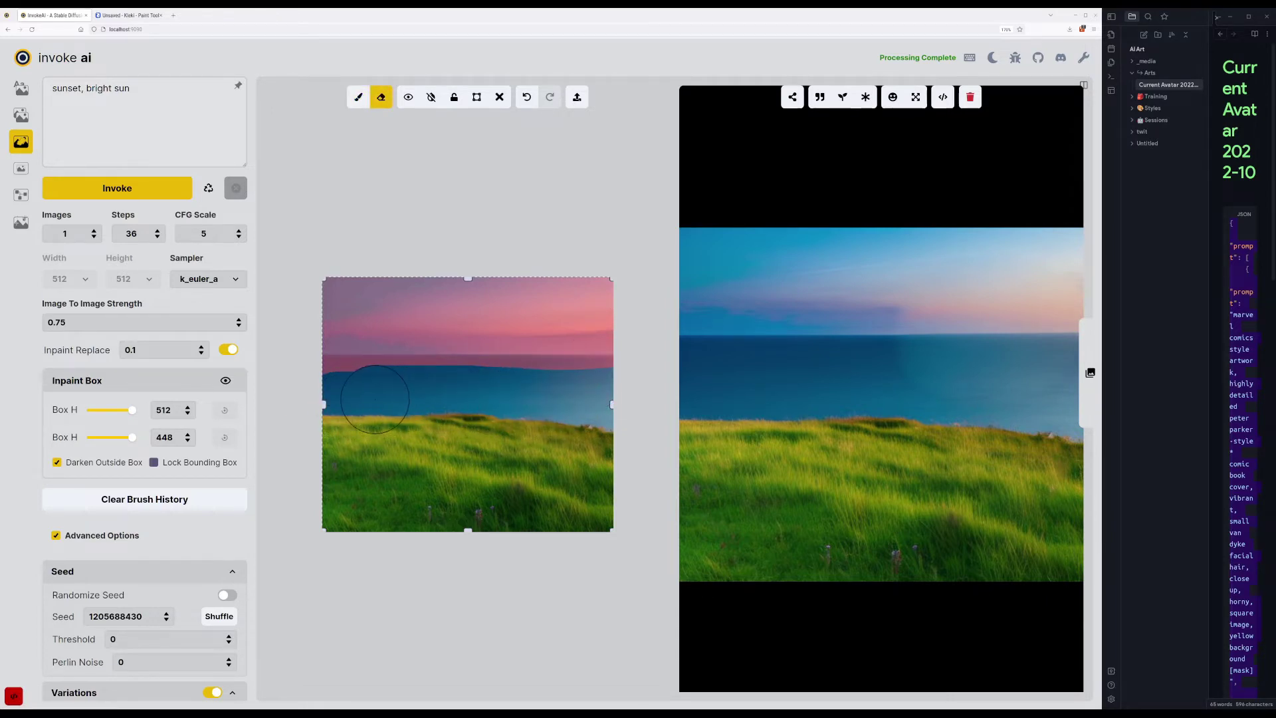
Replace the whole prompt with "sun, sunset on the ocean" and generate the masked sky.
left_click(139, 95)
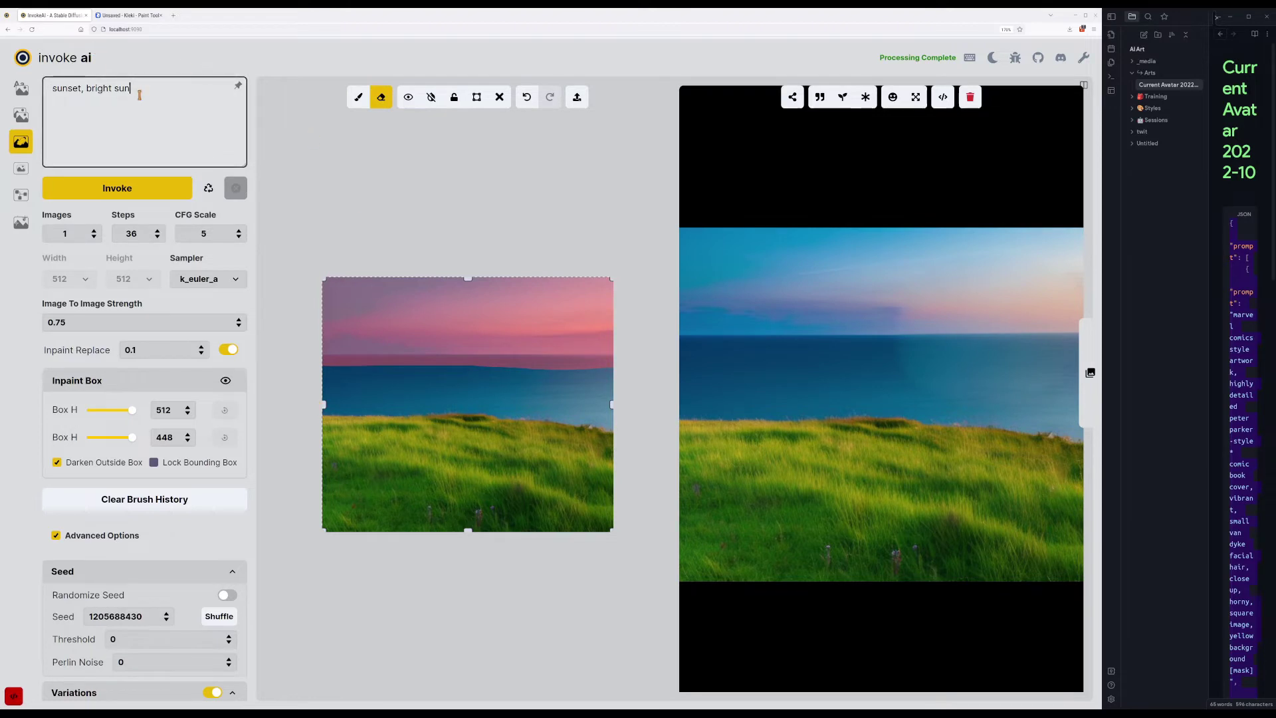
key("ctrl+a")
type("siumns")
key("Return")
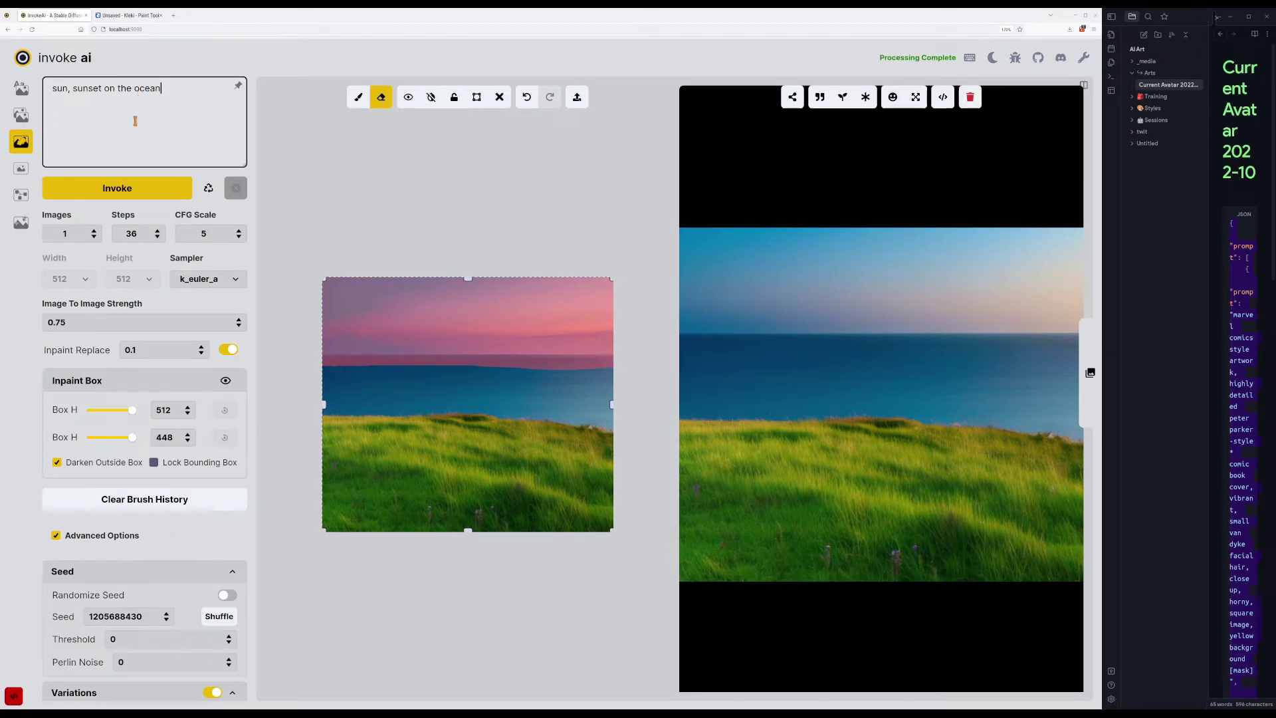
left_click(109, 191)
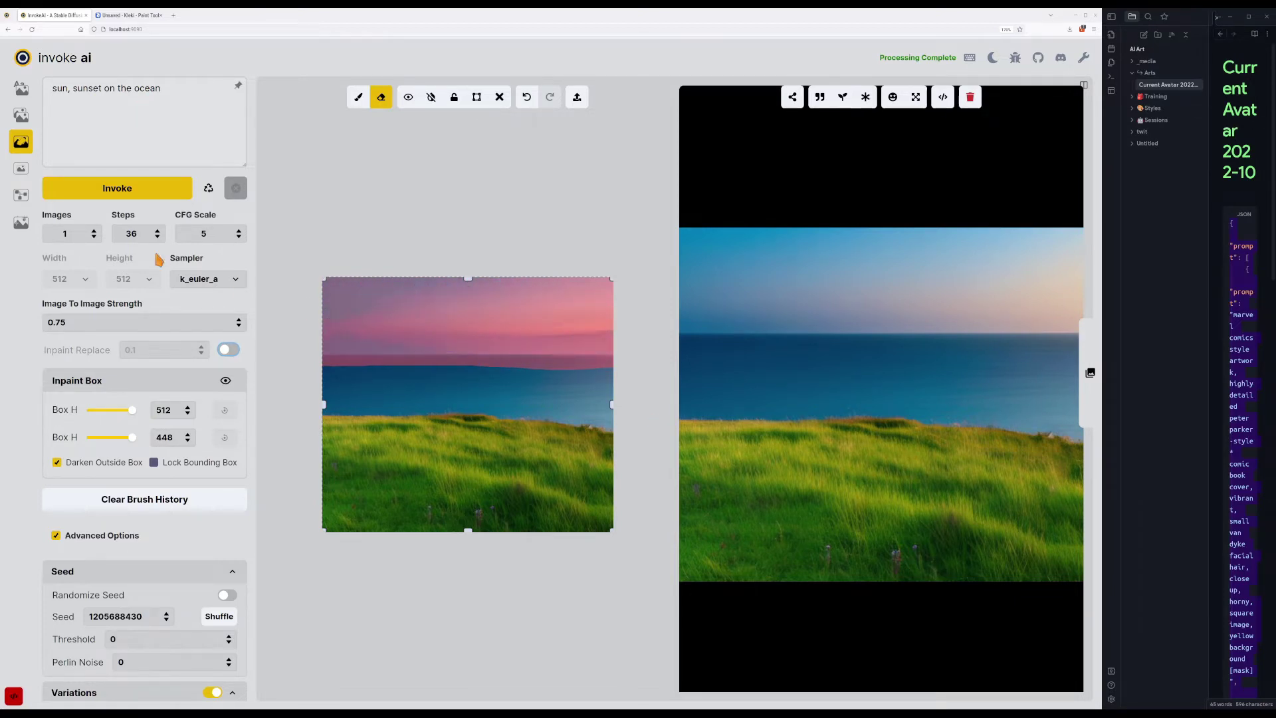
Turn off Inpaint Replace and regenerate the masked sky.
left_click(122, 194)
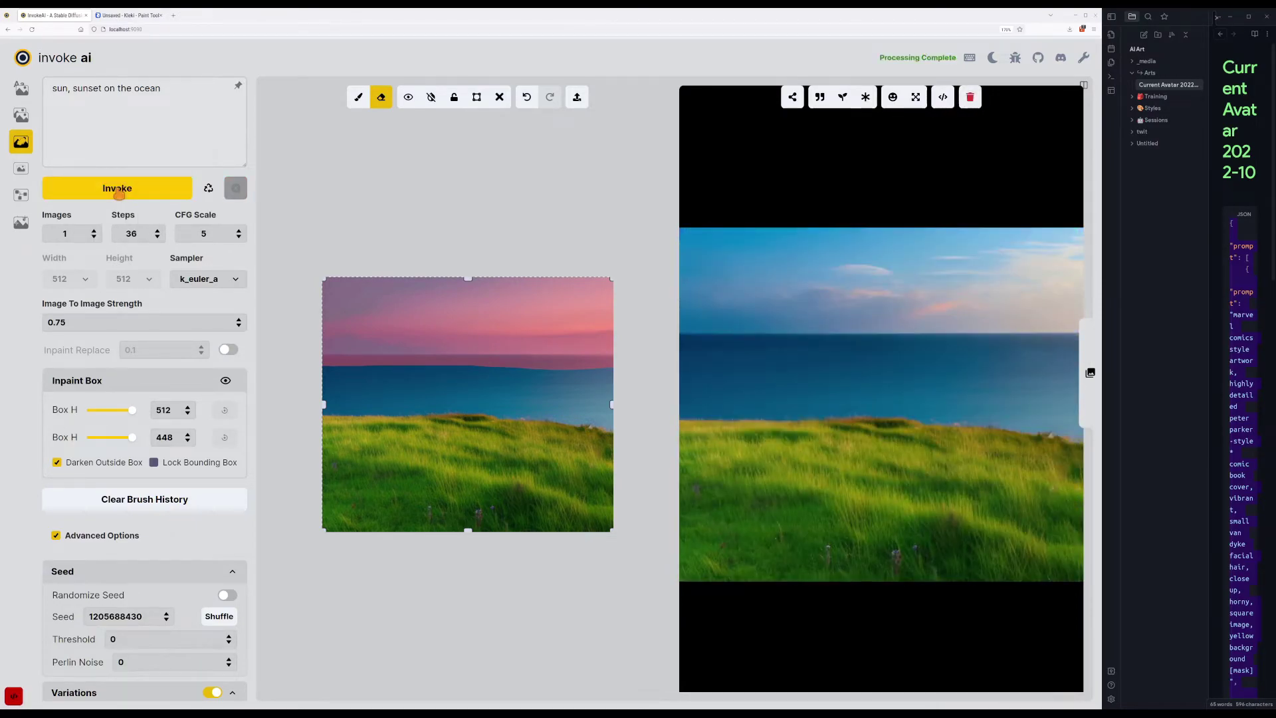
left_click(118, 192)
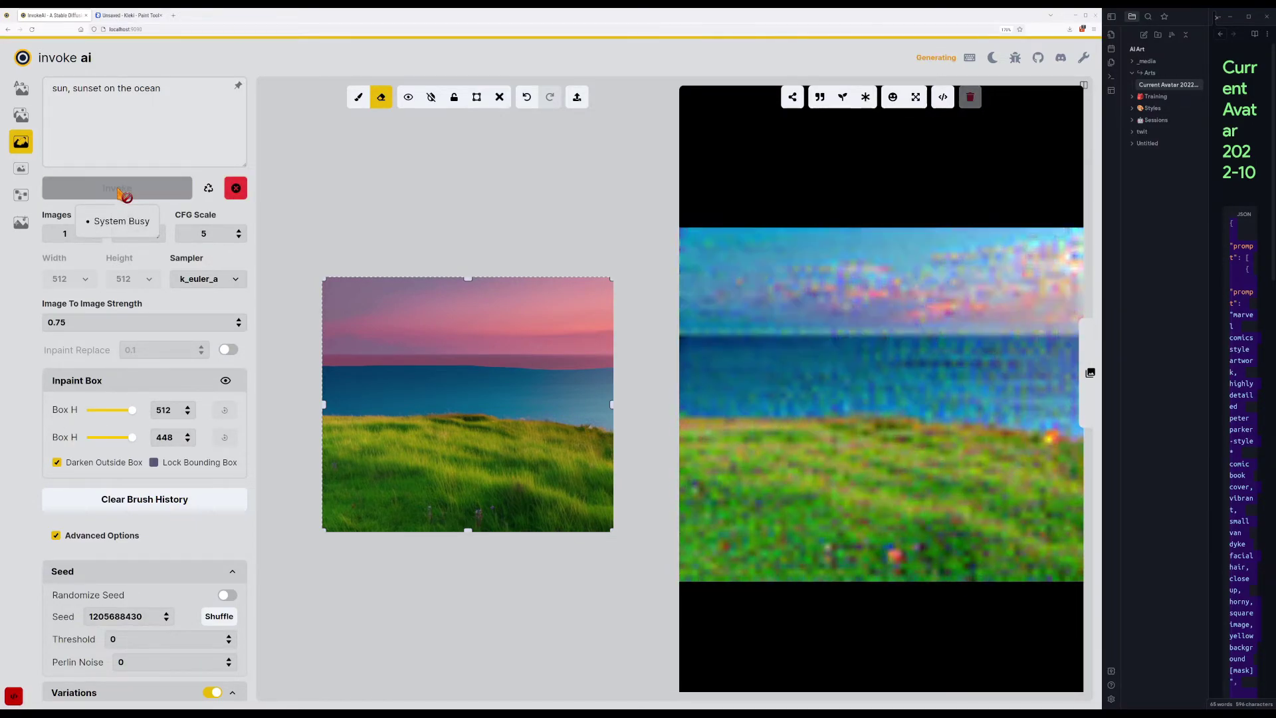
left_click(118, 193)
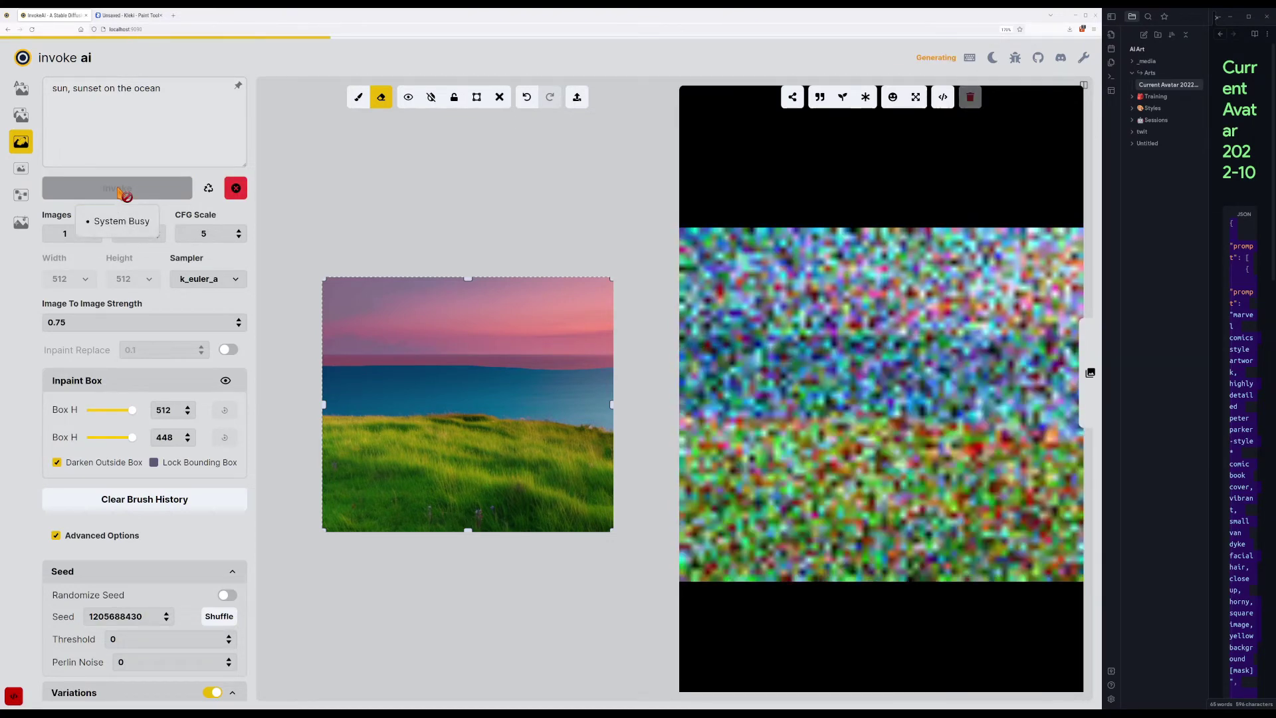
Enable Randomize Seed and generate several new versions of the masked sky.
left_click(226, 595)
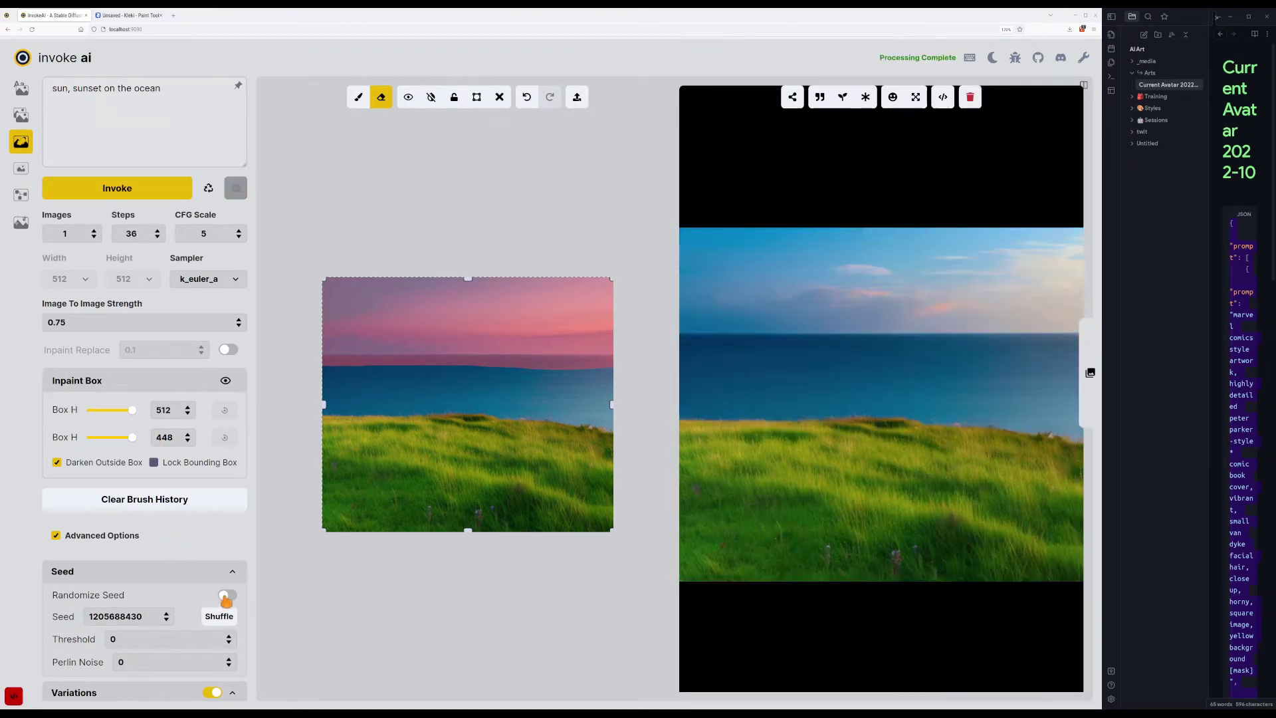
left_click(169, 189)
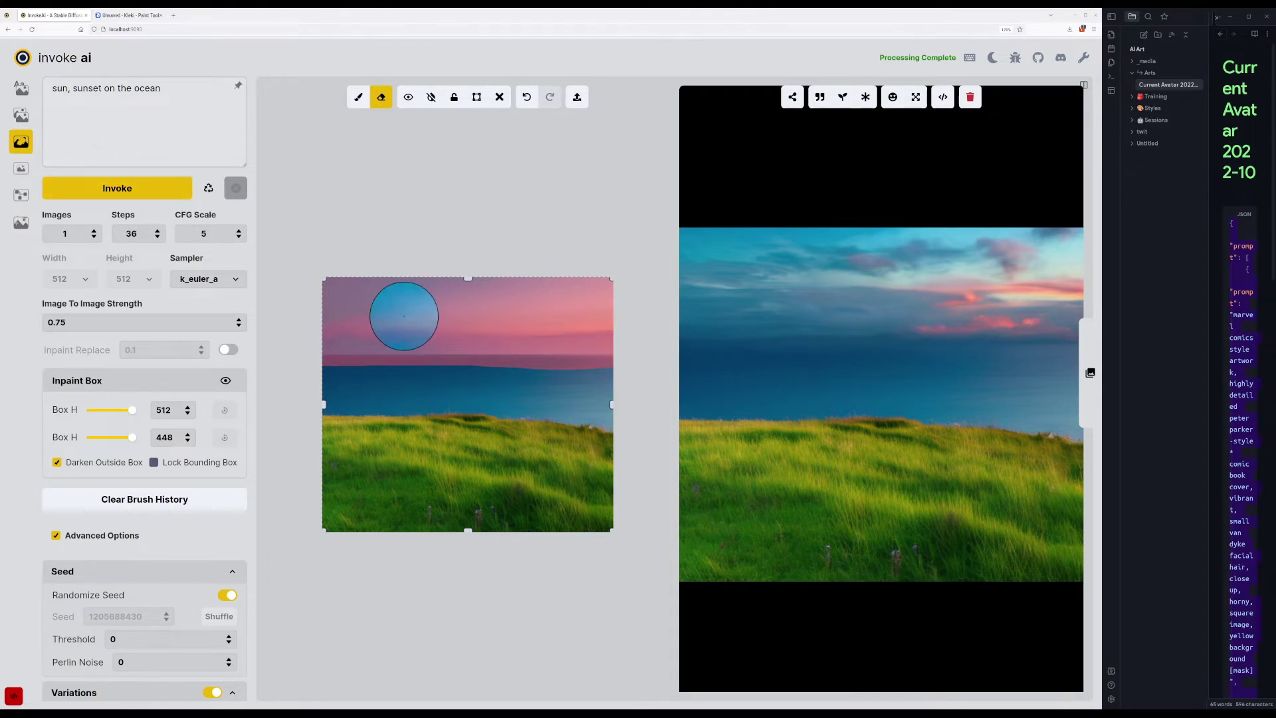
left_click(158, 194)
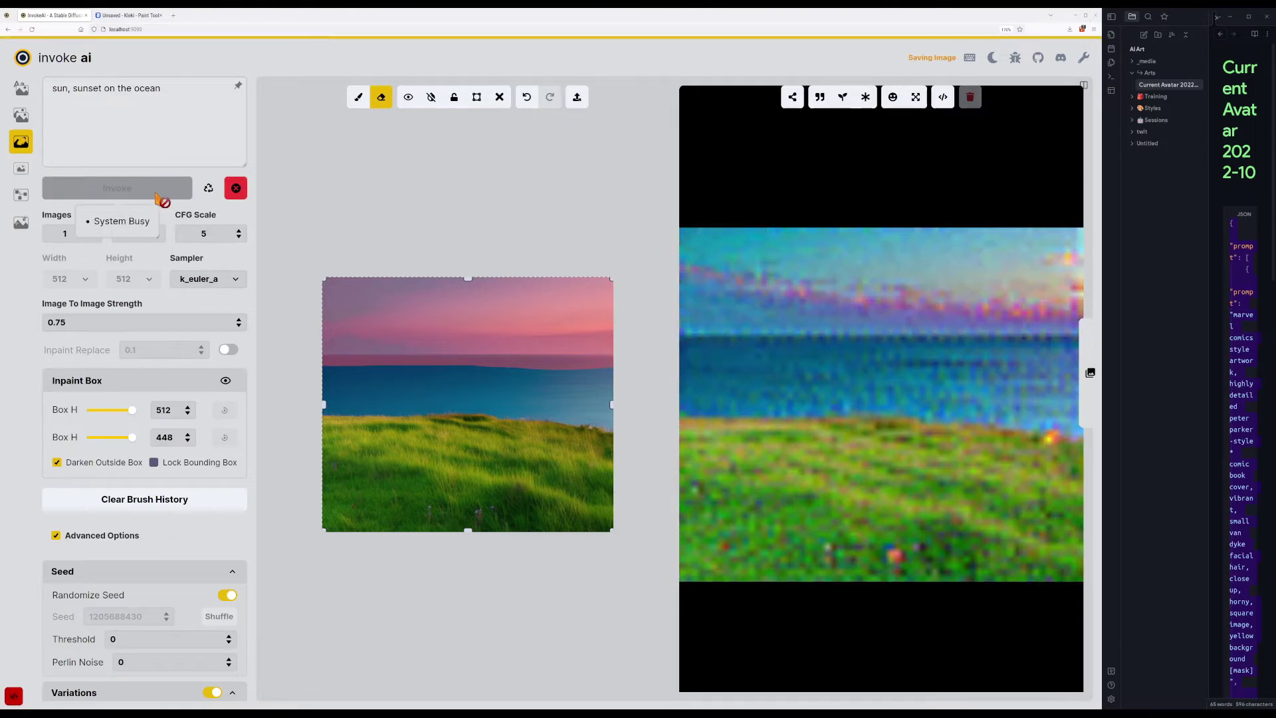
left_click(158, 194)
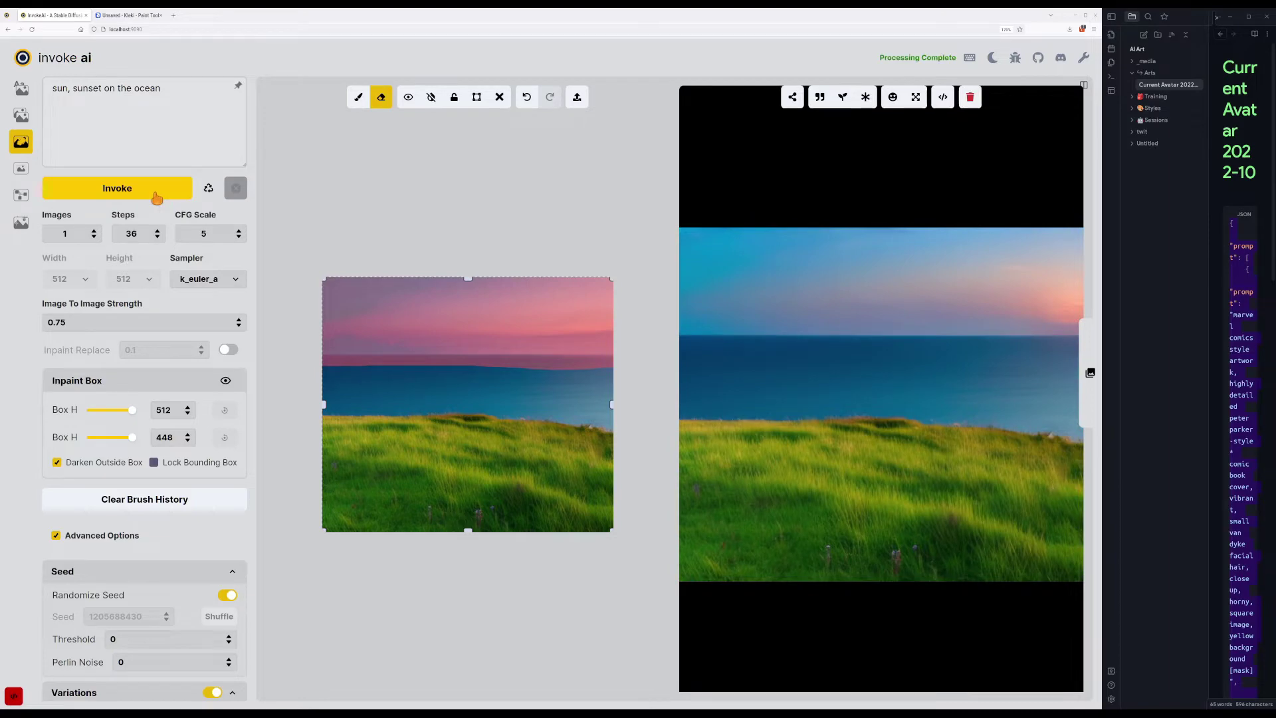
left_click(157, 196)
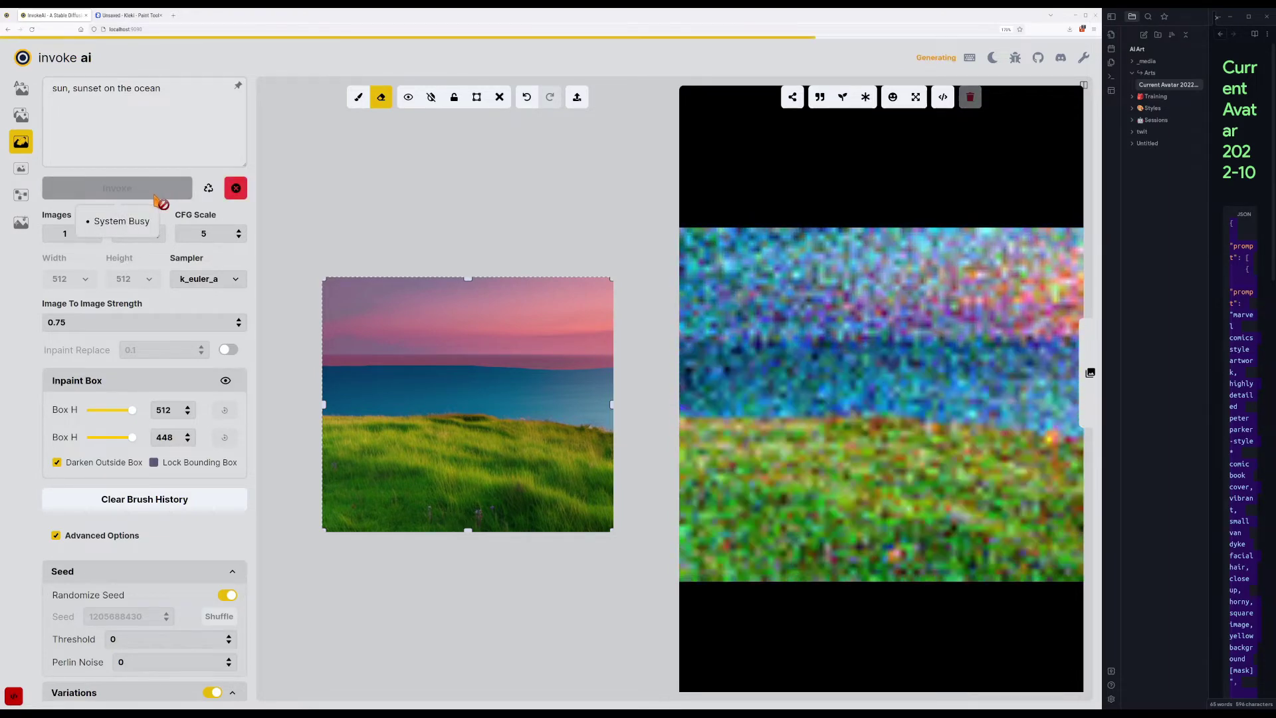
left_click(155, 197)
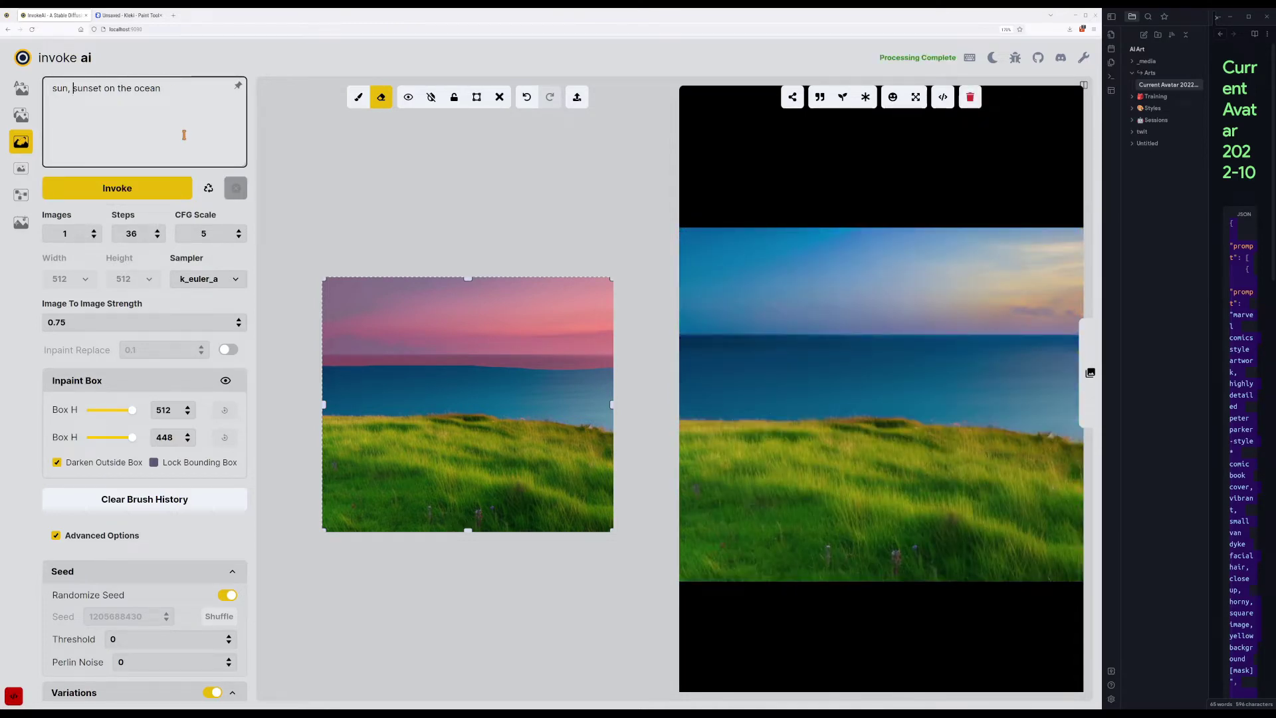
Emphasize the sun by changing the prompt to "sun++++ sunset on the ocean" and generate the masked sky again.
key("ctrl+Return")
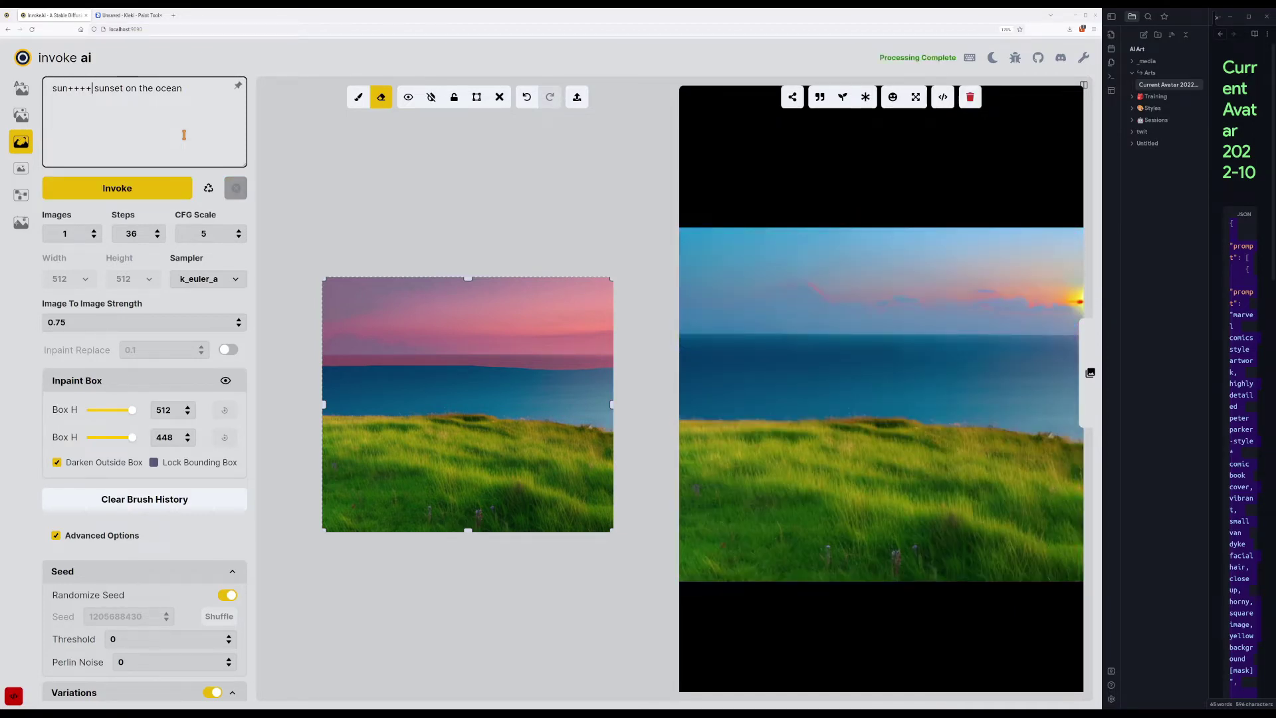
key("ctrl+Return")
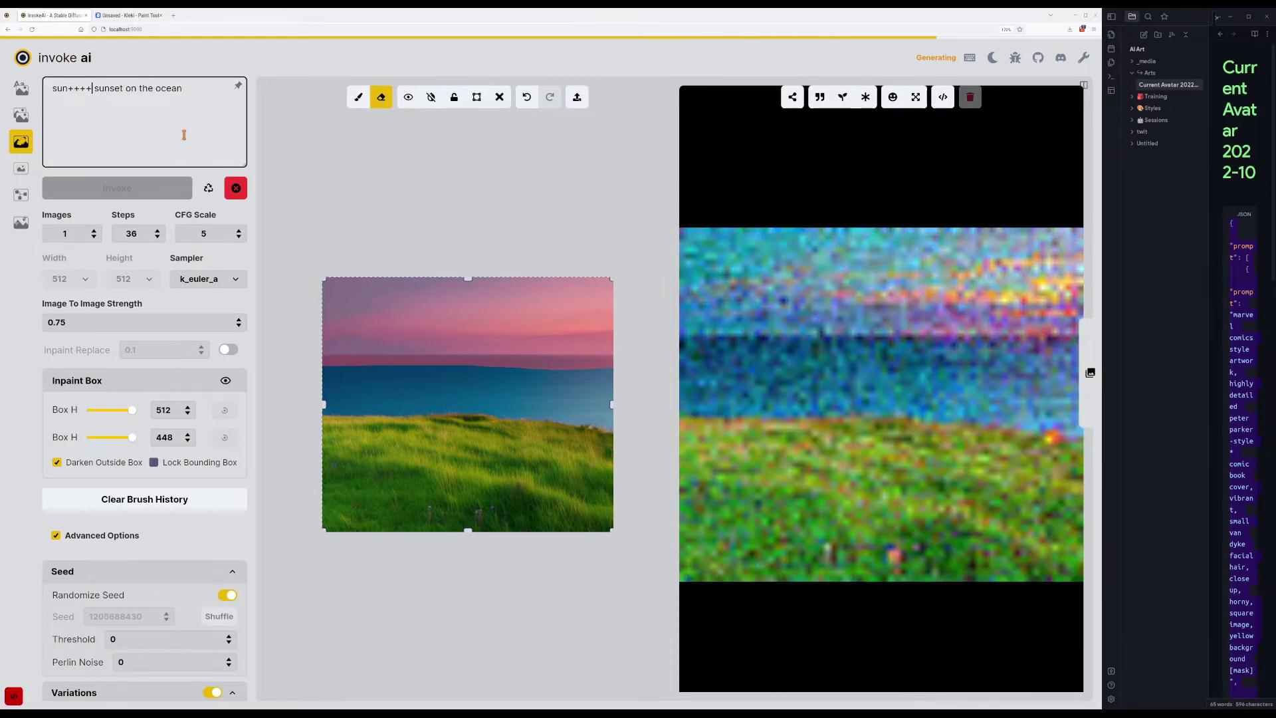
Change the prompt to "sun++++ sunset on the ocean centered" and generate new versions of the masked sky.
key("ctrl+Return")
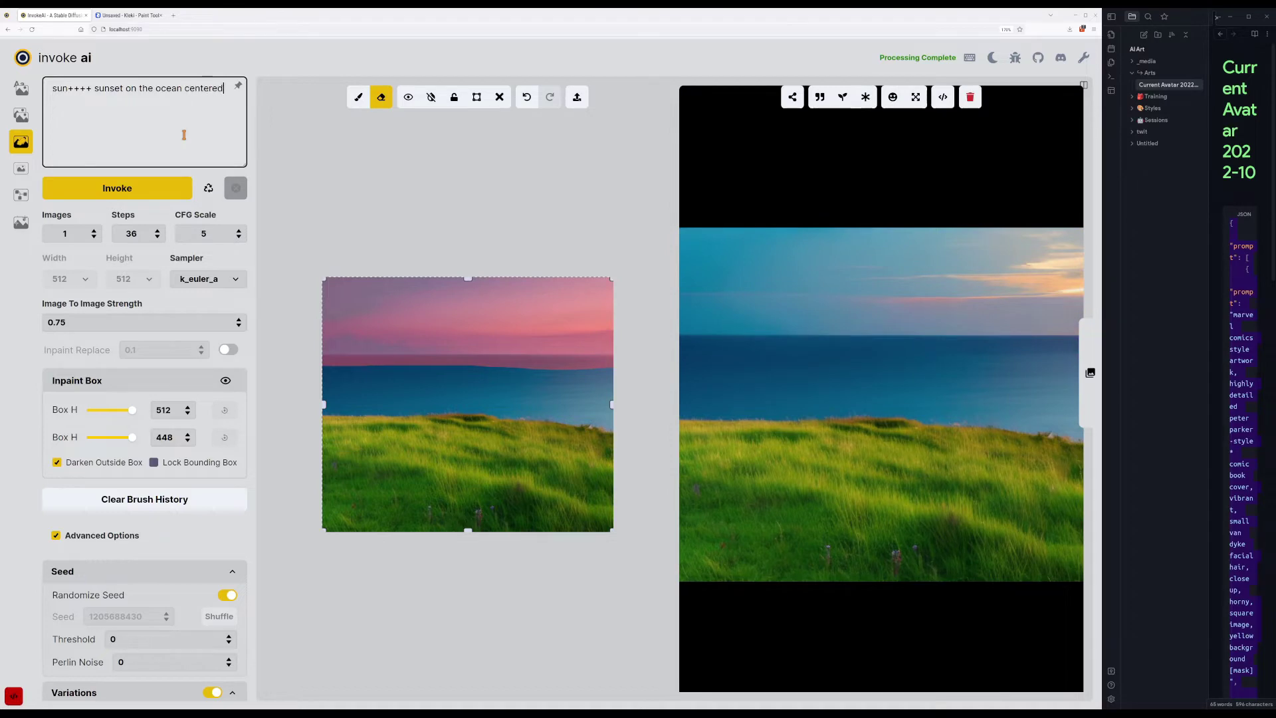
key("ctrl+Return")
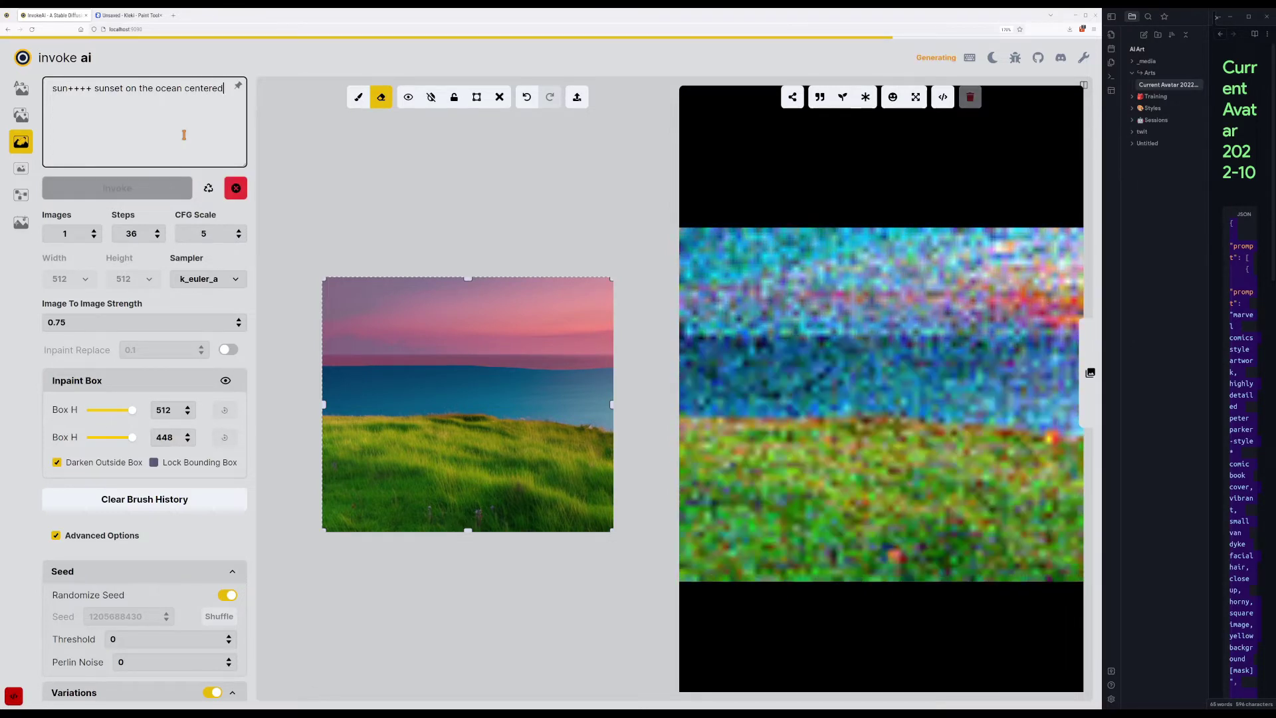
key("ctrl+Return")
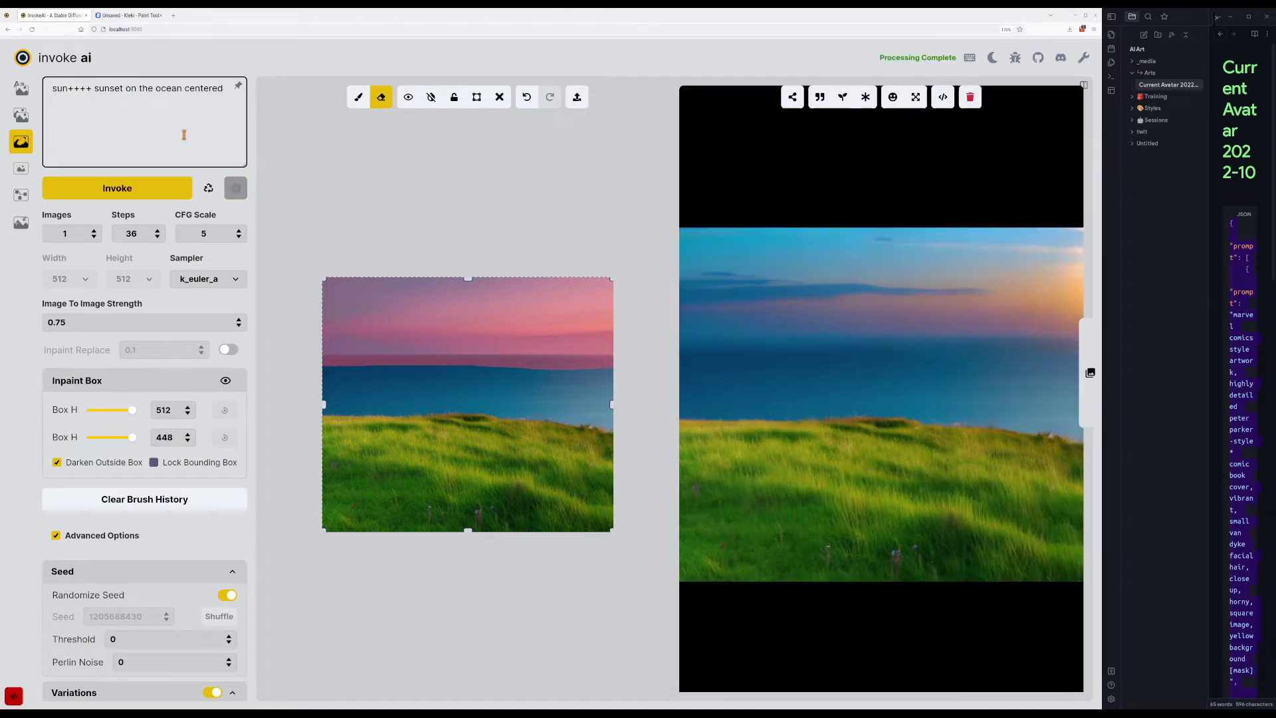
Extend the inpainting mask with the brush across most of the ocean below the sky and generate the masked area.
left_click_drag(346, 355, 418, 360)
key("b")
mouse_move(313, 359)
left_mouse_down()
mouse_move(455, 353)
mouse_move(347, 360)
mouse_move(624, 370)
left_mouse_up()
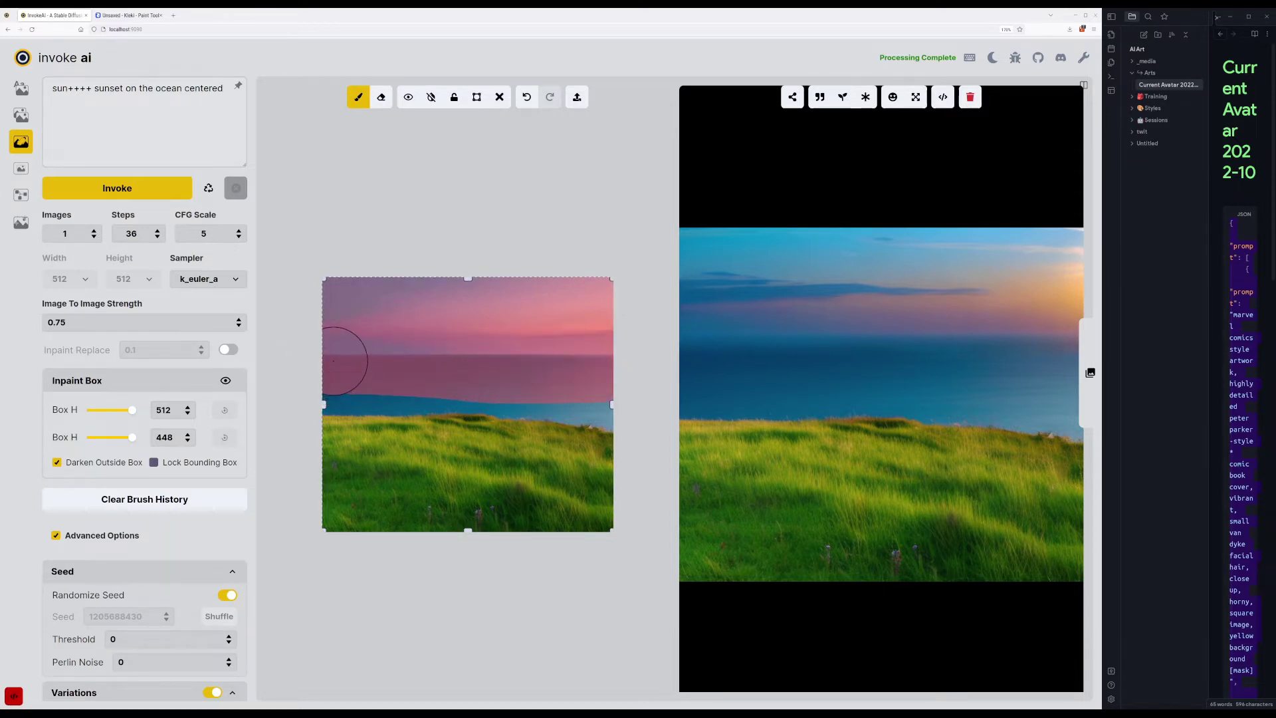
left_click(122, 190)
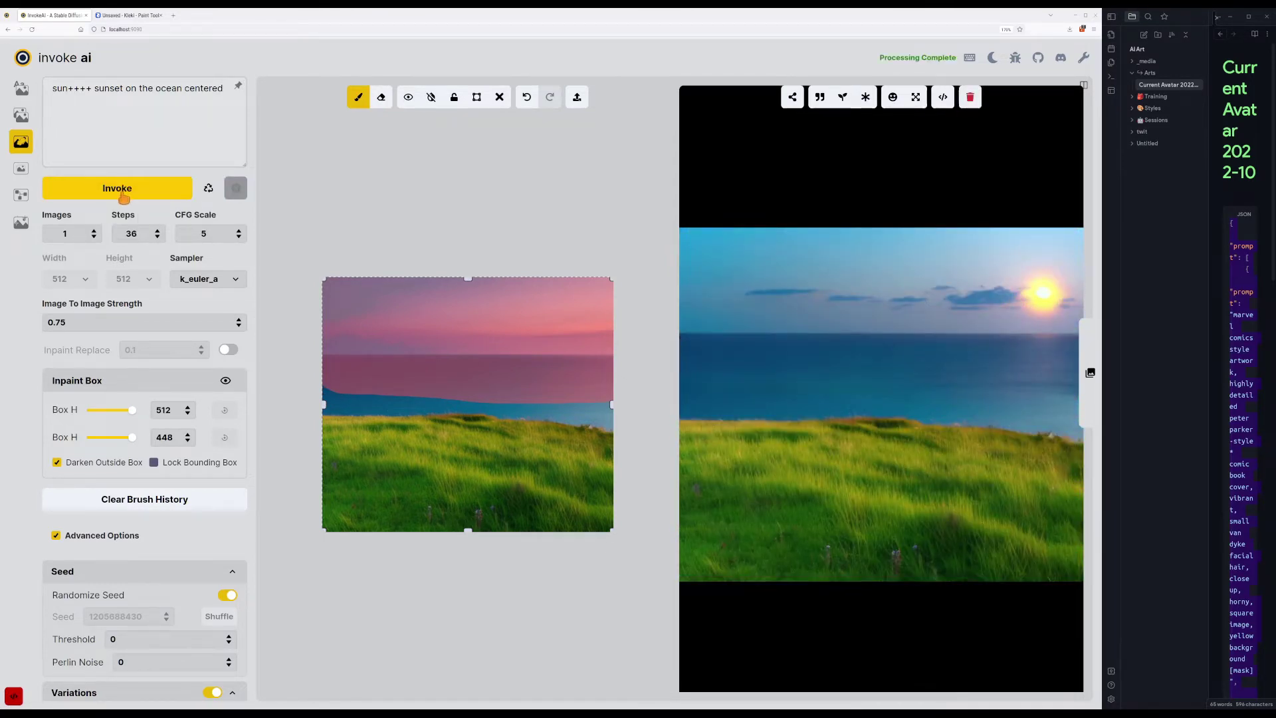
Set the CFG Scale to 8 and append ", realistic, photo" to the prompt, generating new versions of the masked area after each change.
left_click_drag(216, 235, 178, 238)
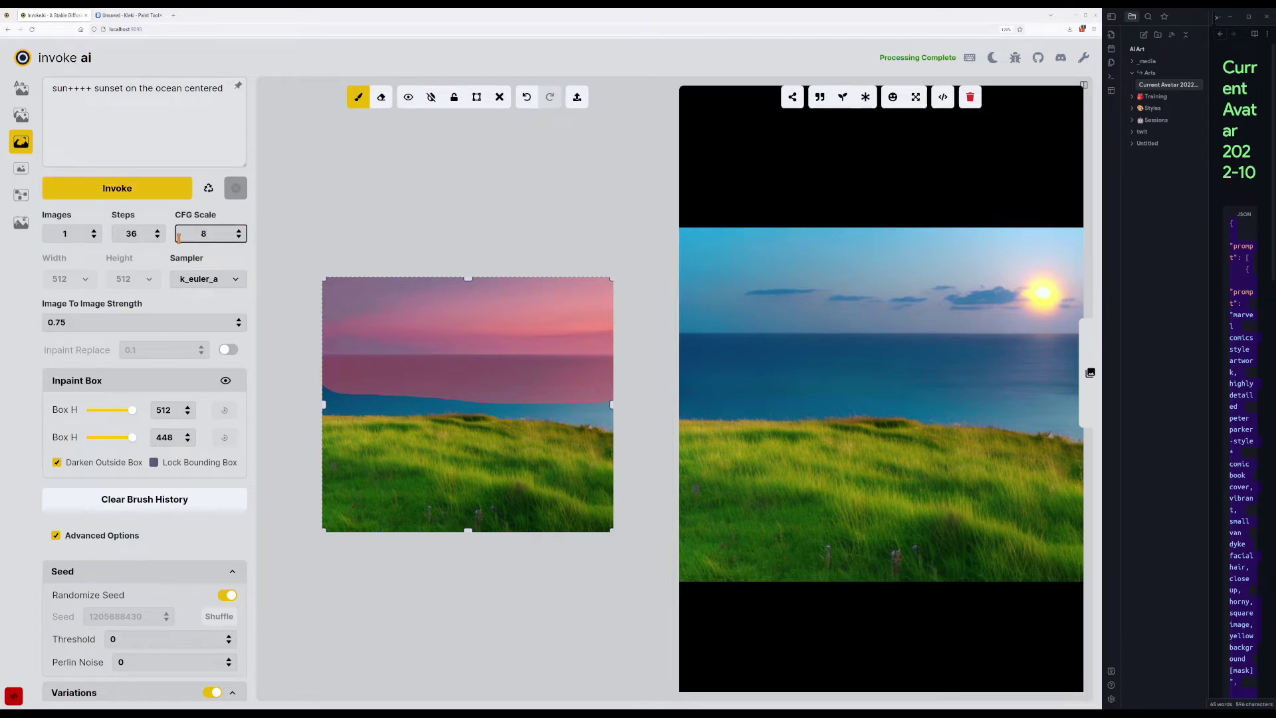
left_click(165, 198)
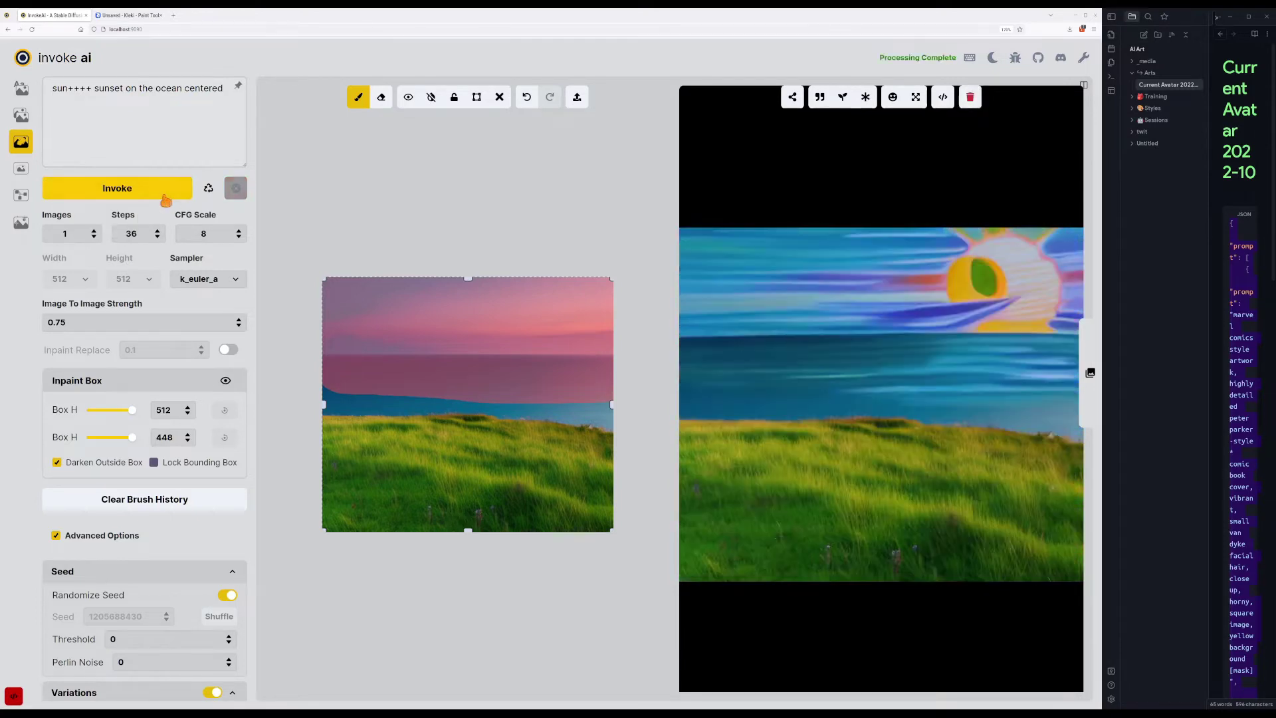
left_click(198, 145)
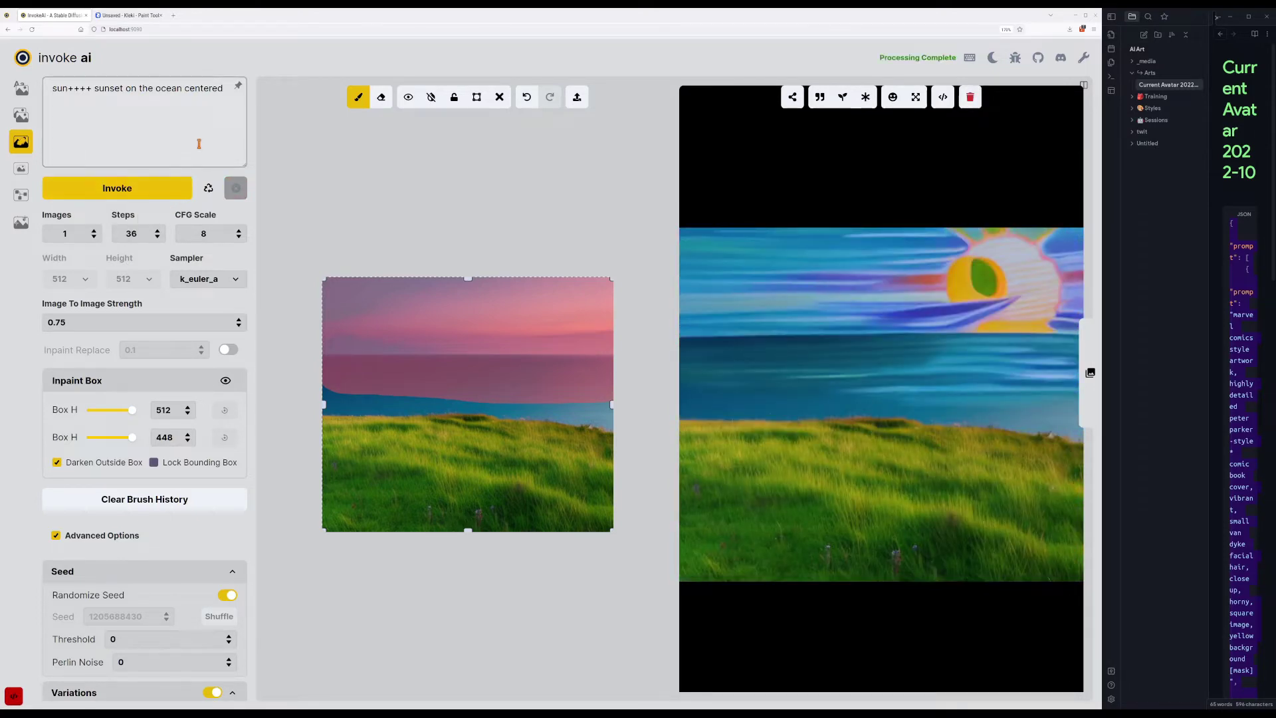
type(", re")
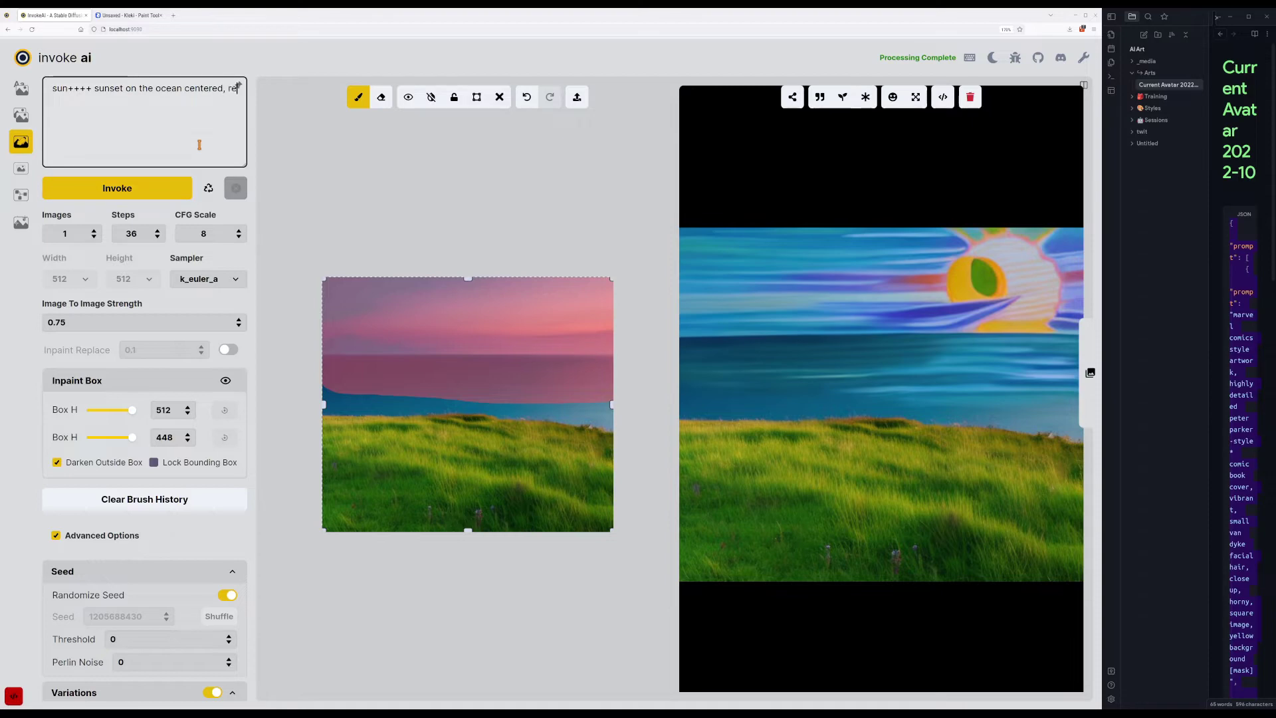
type("alistic, photo")
key("ctrl+Return")
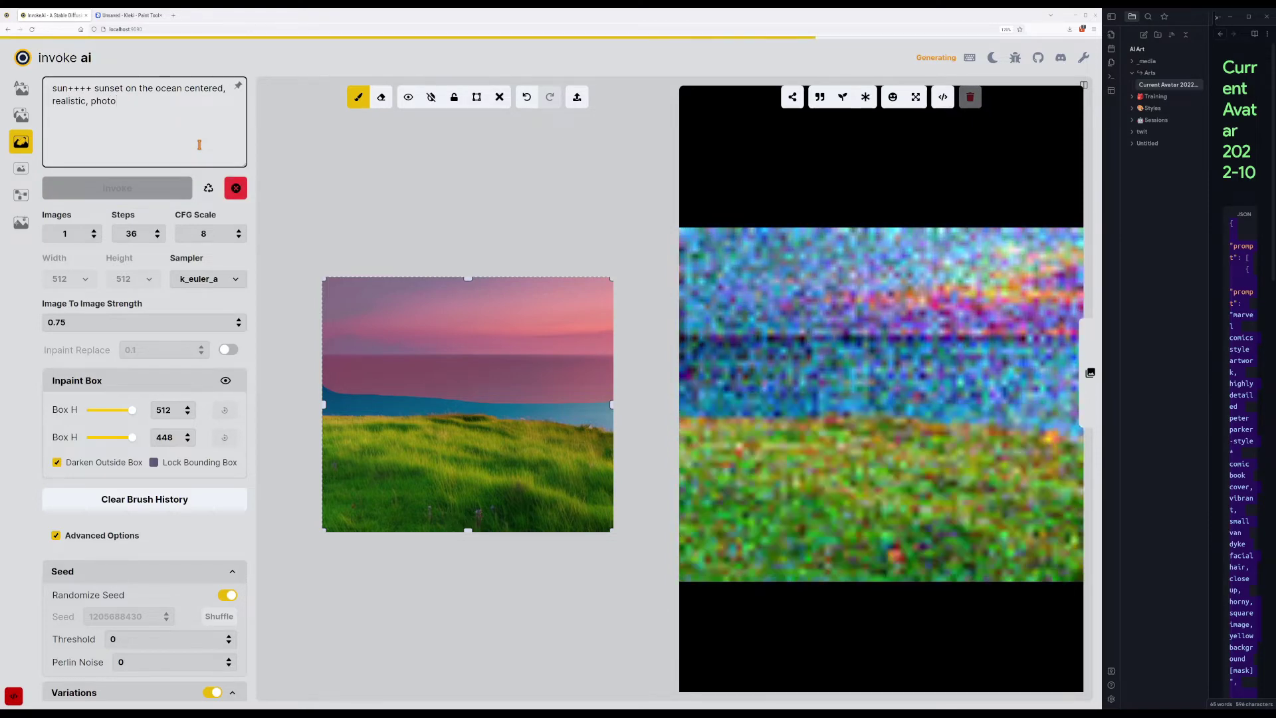
left_click(168, 191)
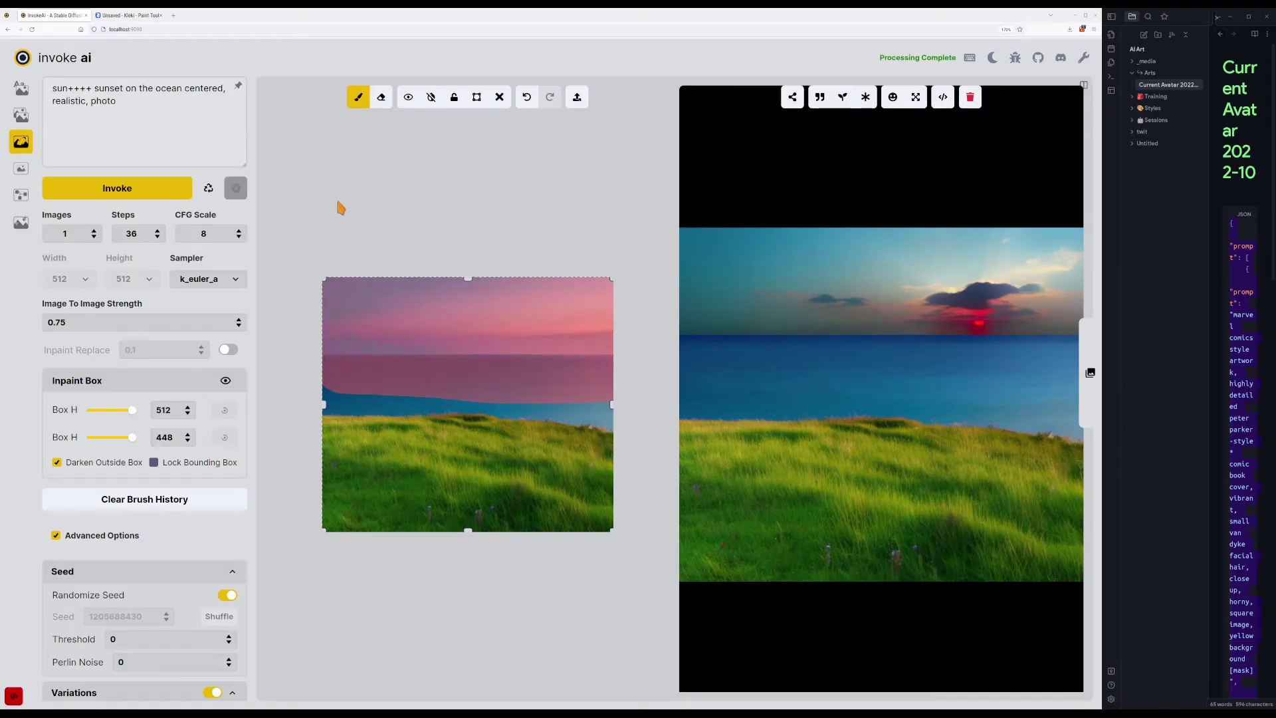
left_click(178, 192)
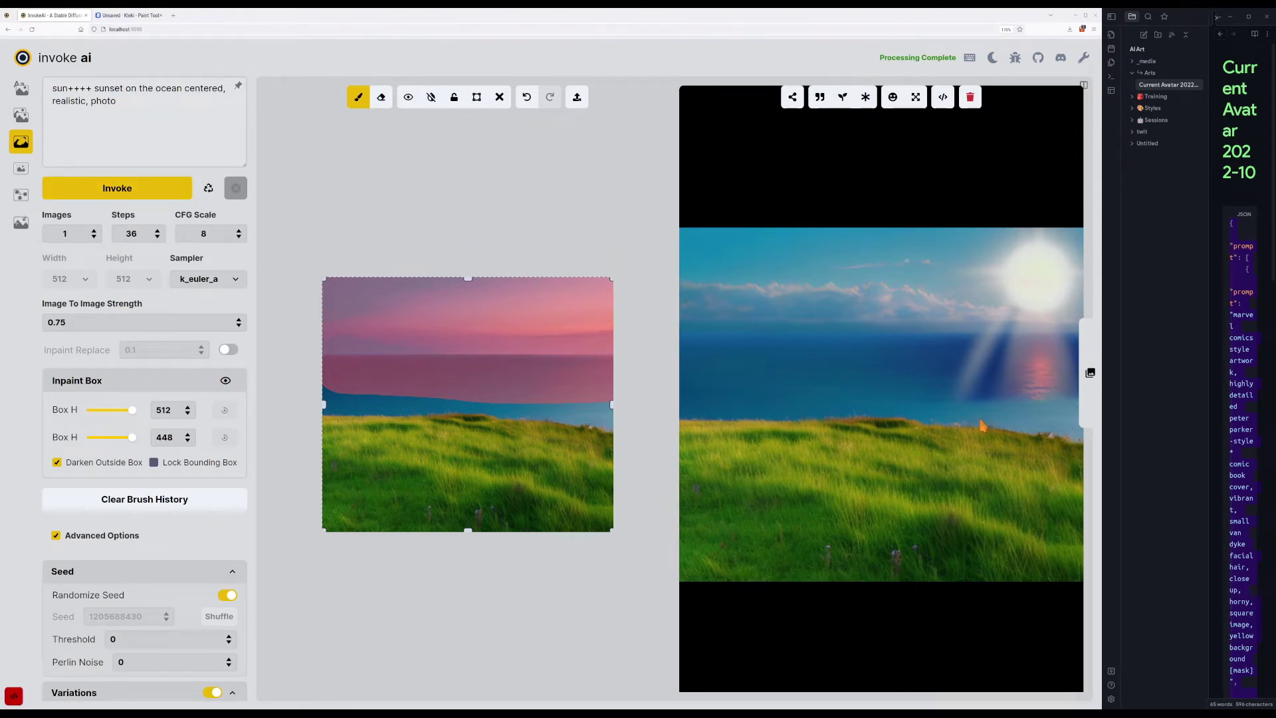
Turn off Randomize Seed and reuse the seed of the displayed bright-sun image.
key("g")
left_click(1090, 409)
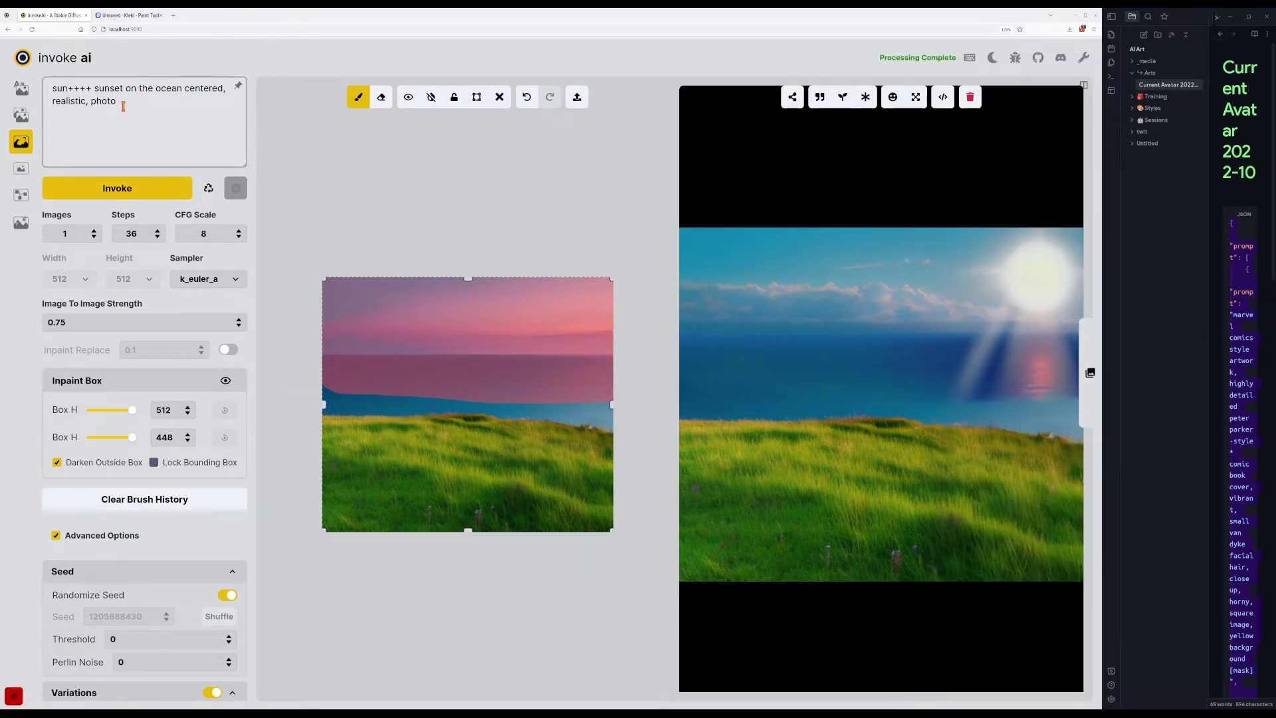
scroll(209, 474, "down", 1)
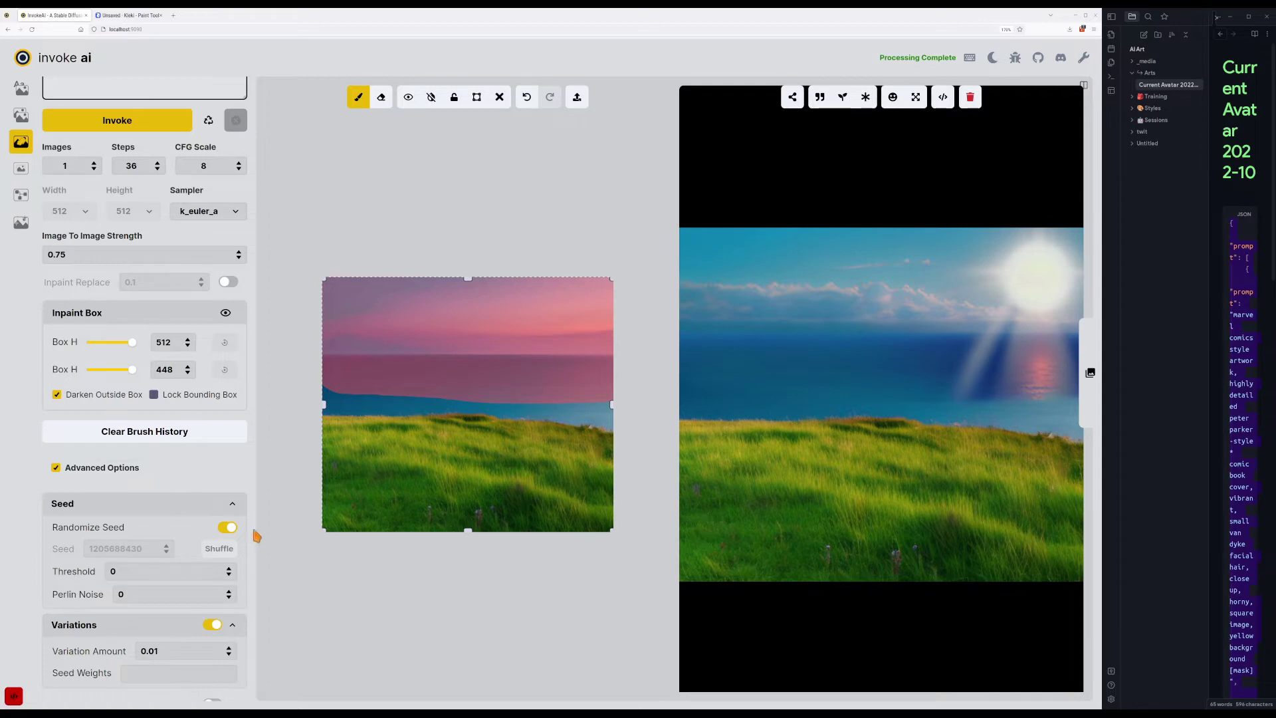
left_click(226, 529)
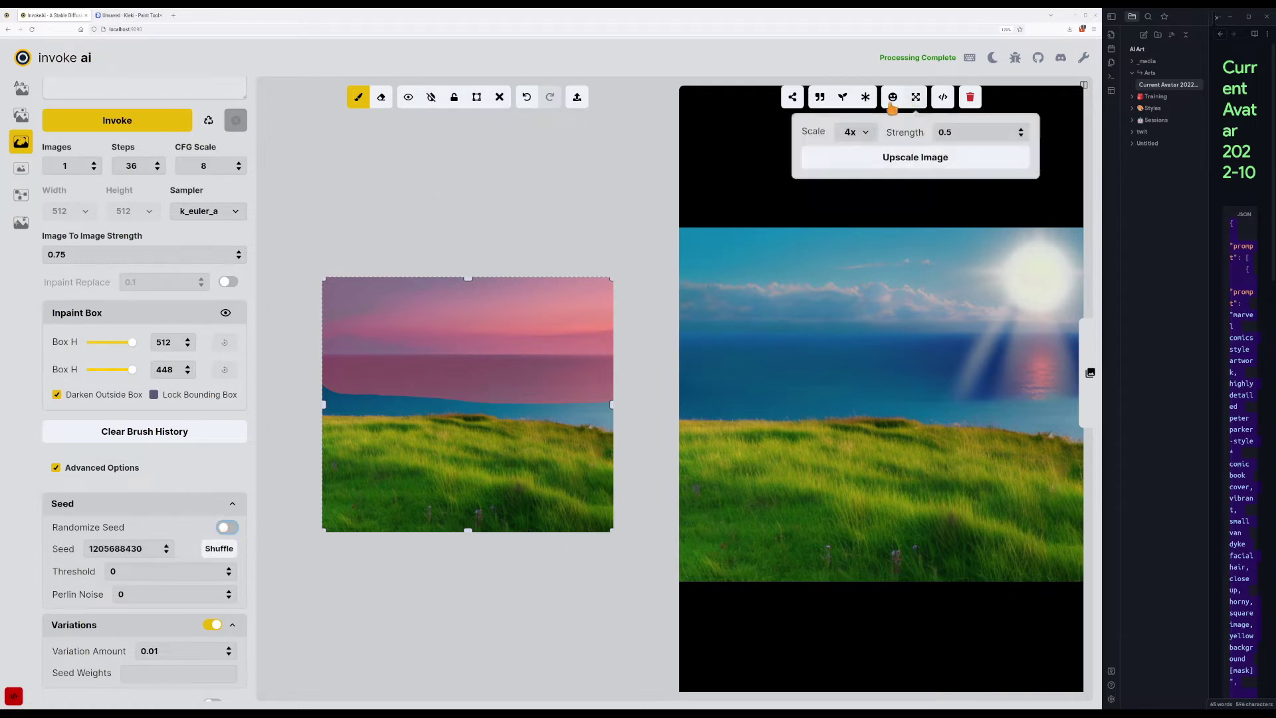
left_click(842, 98)
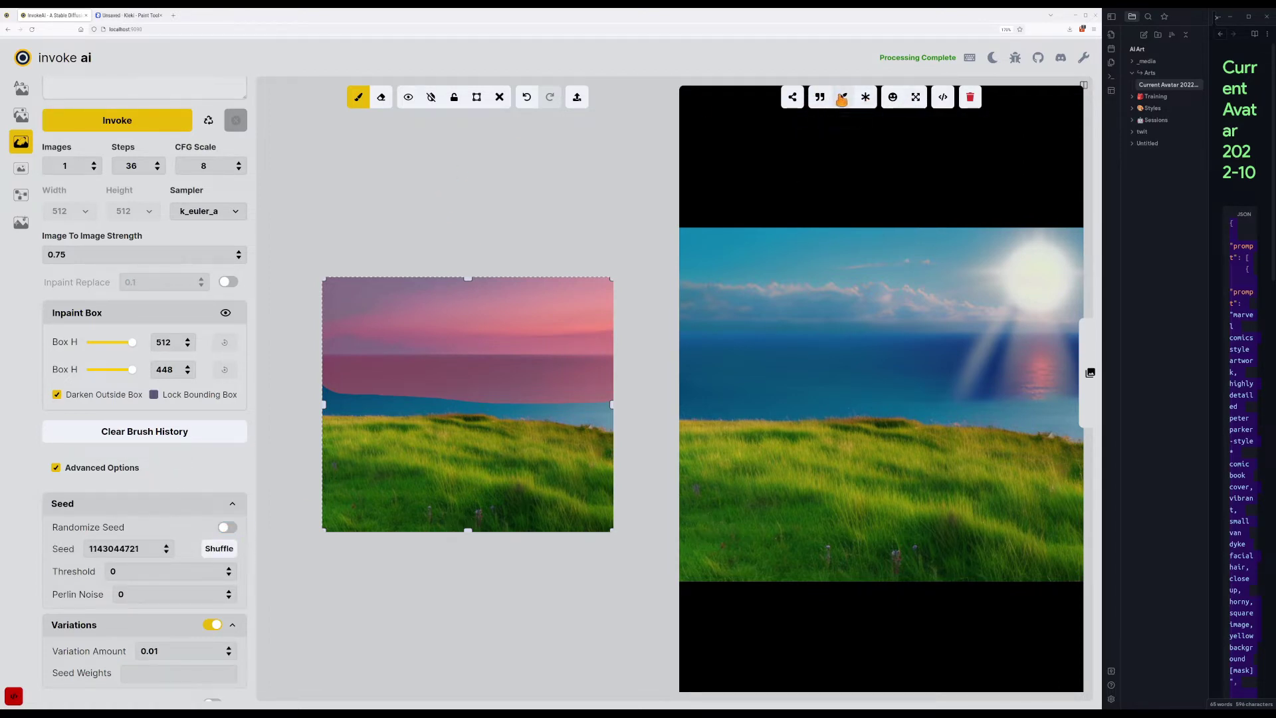
Extend the mask over the remaining ocean down to the grass edge and regenerate the sky and sea.
mouse_move(501, 370)
left_mouse_down()
mouse_move(556, 373)
mouse_move(595, 397)
mouse_move(473, 370)
mouse_move(462, 370)
mouse_move(490, 376)
mouse_move(341, 373)
mouse_move(359, 377)
left_mouse_up()
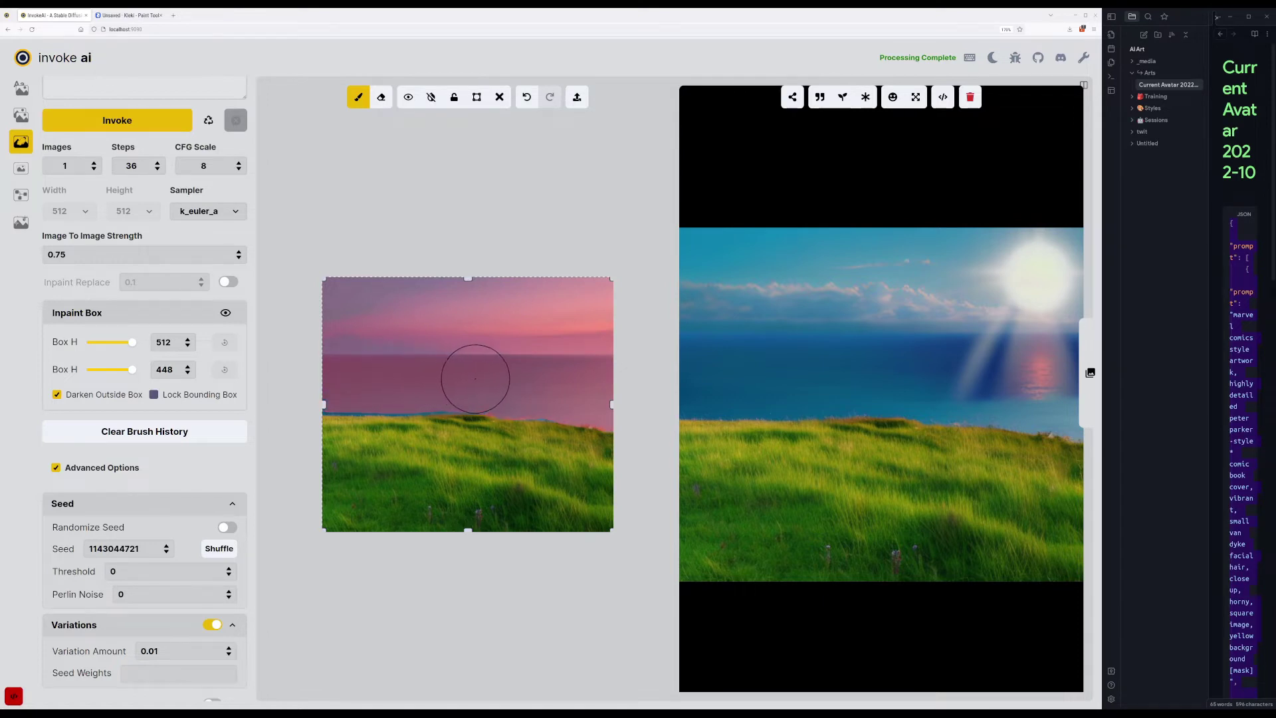
left_click(140, 126)
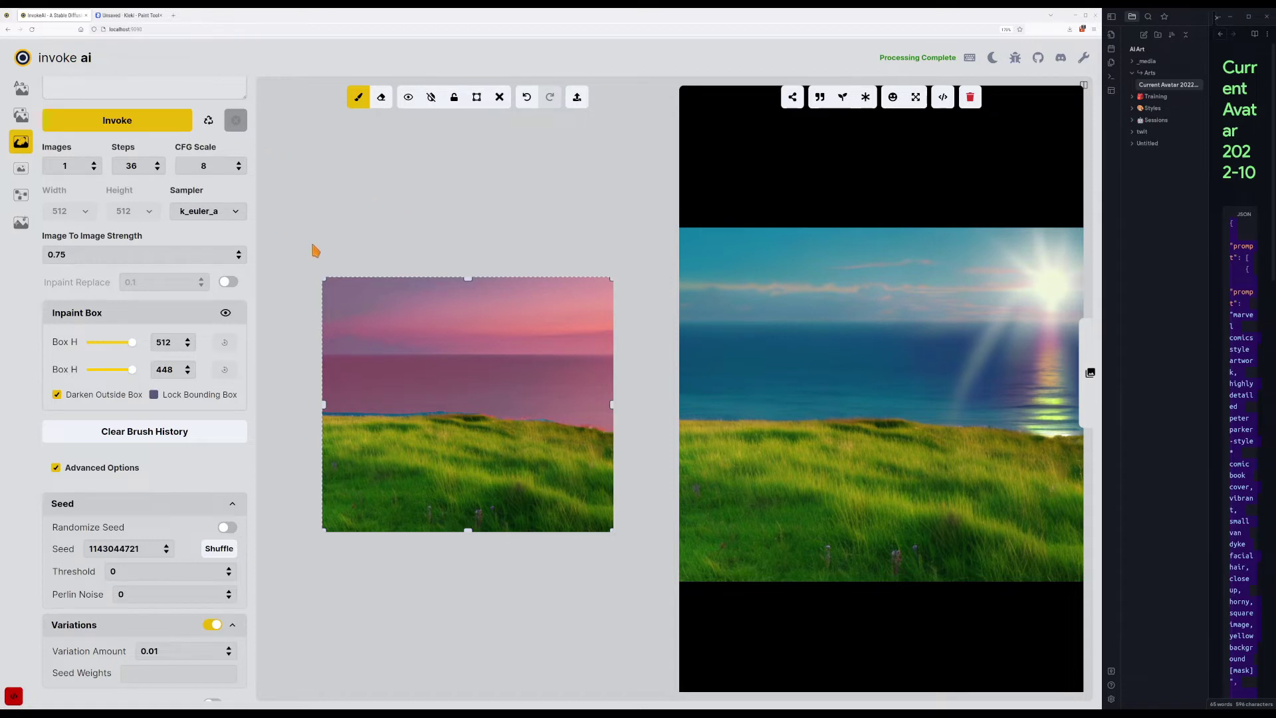
Append ", god rays" to the prompt and generate the masked sky and ocean again.
scroll(202, 160, "up", 1)
left_click(198, 134)
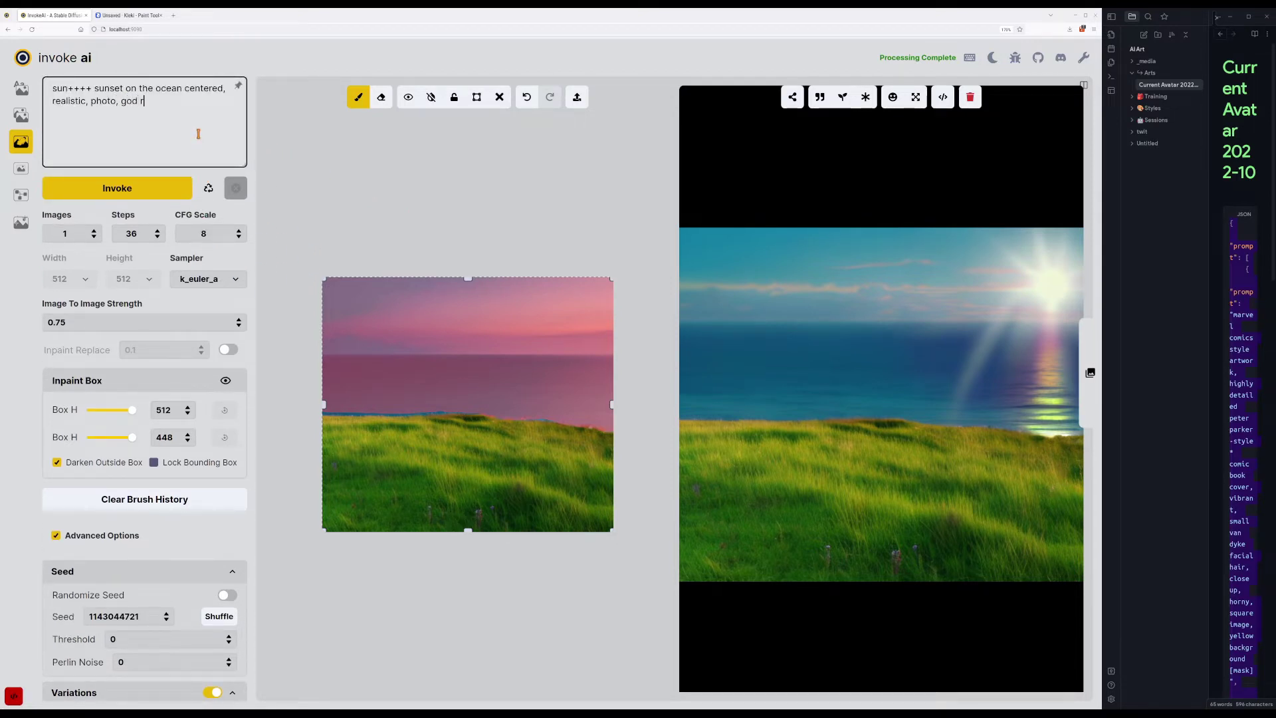
key("ctrl+Return")
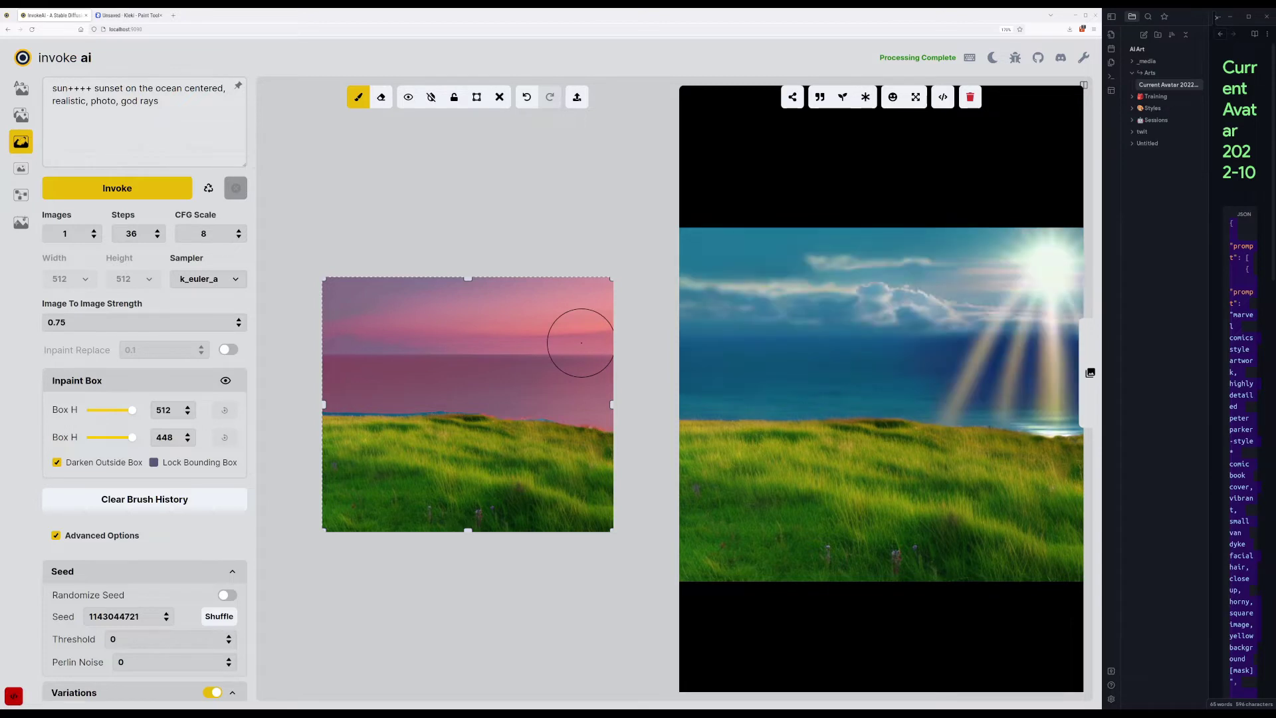
Paint the inpainting mask over the grass on the right side of the hill below the sun.
mouse_move(517, 440)
left_mouse_down()
mouse_move(598, 428)
mouse_move(622, 468)
left_mouse_up()
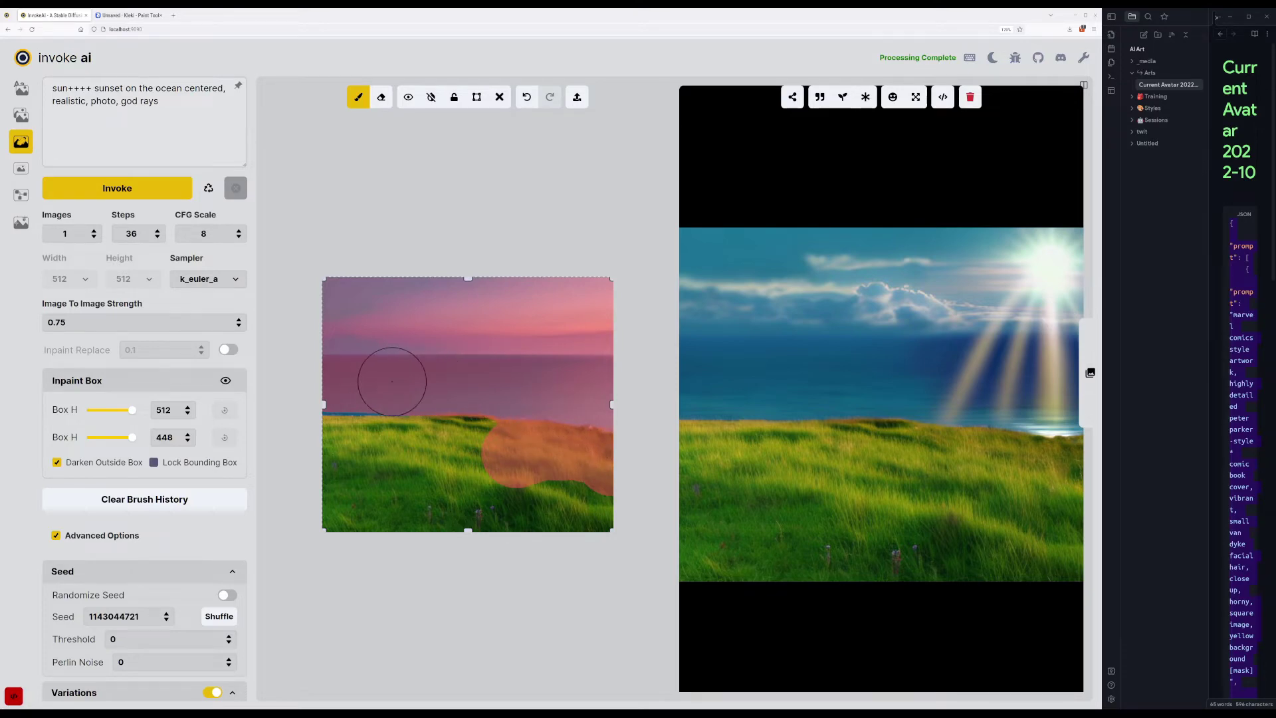
Generate several inpainting results for the masked sky and sea from the current sunset prompt with the fixed seed.
left_click(235, 129)
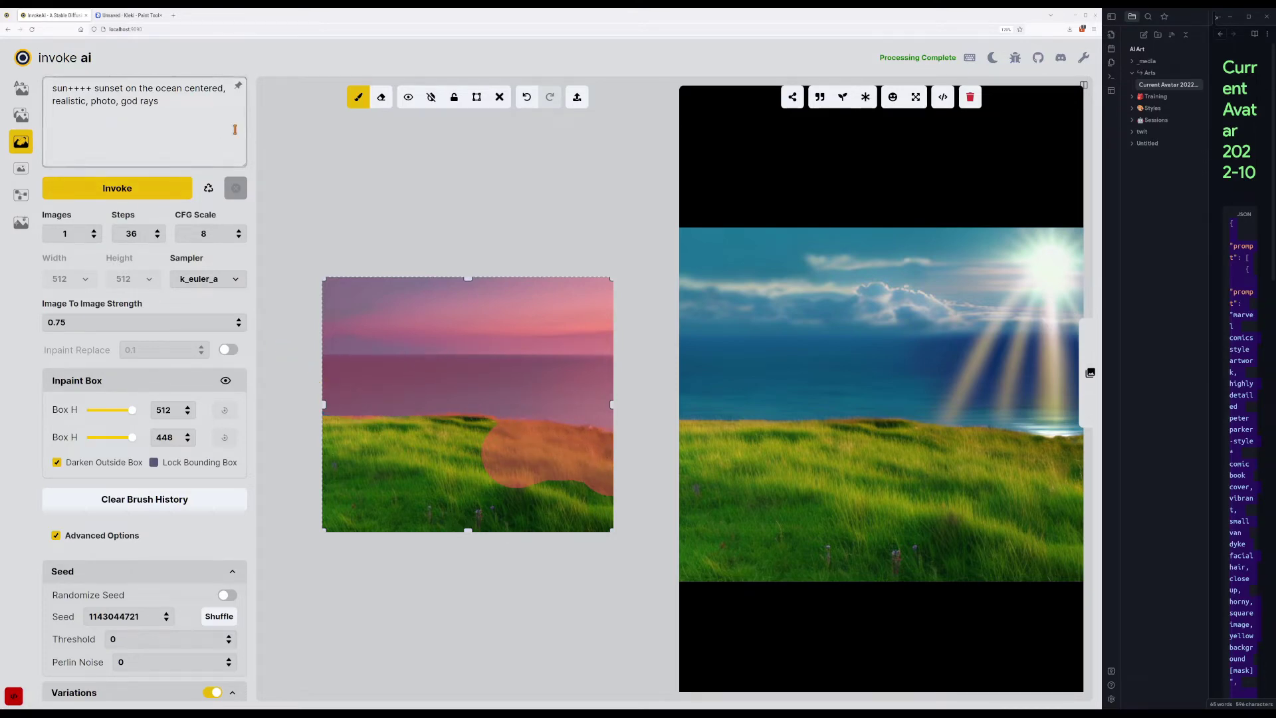
key("Return")
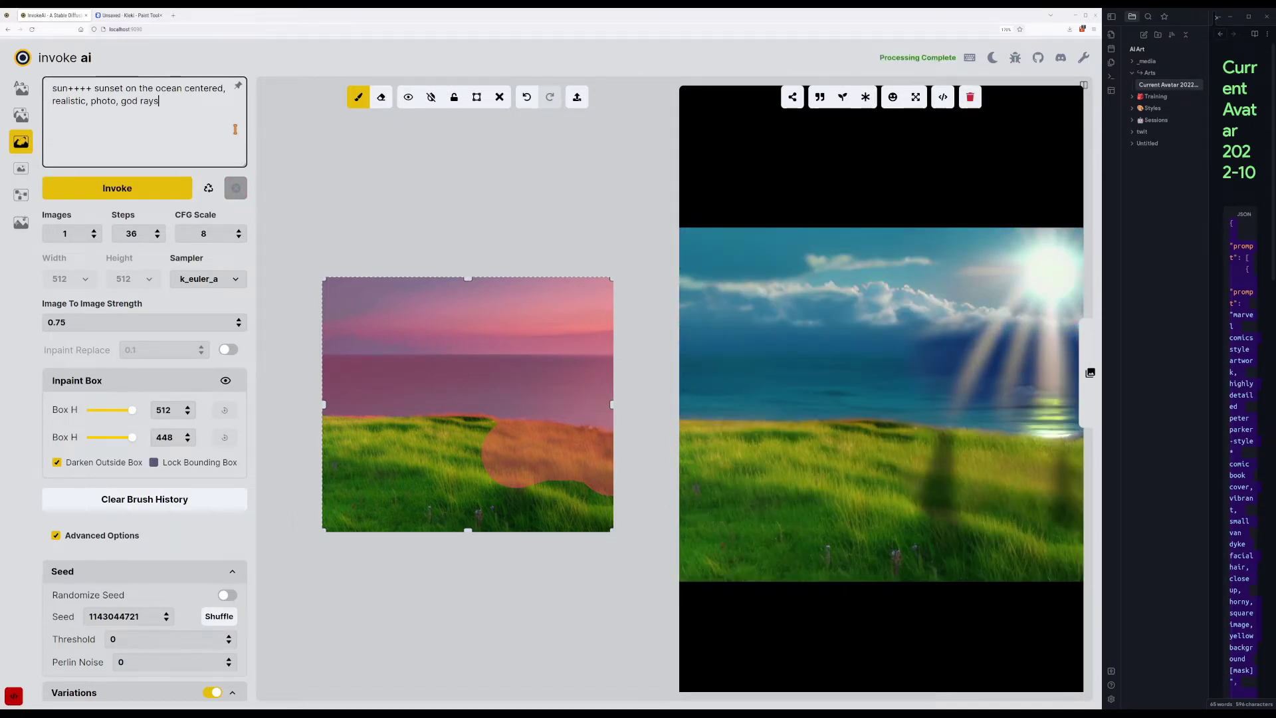
key("Return")
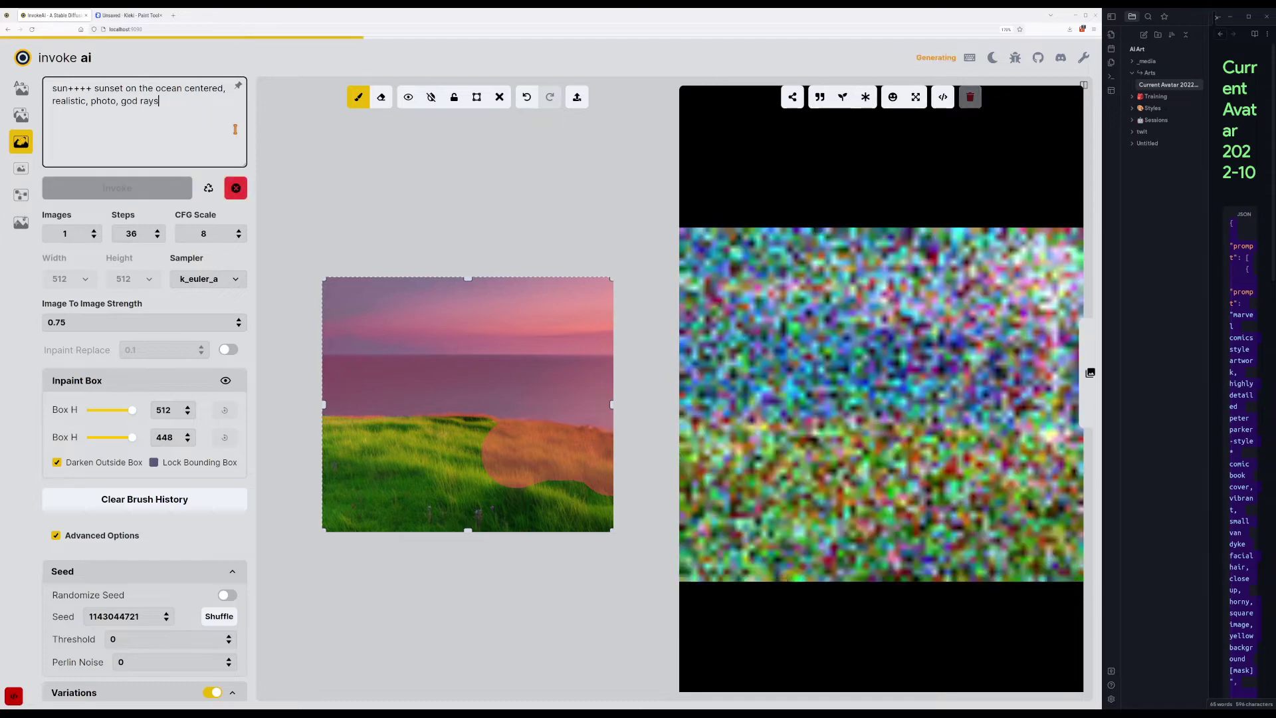
key("Return")
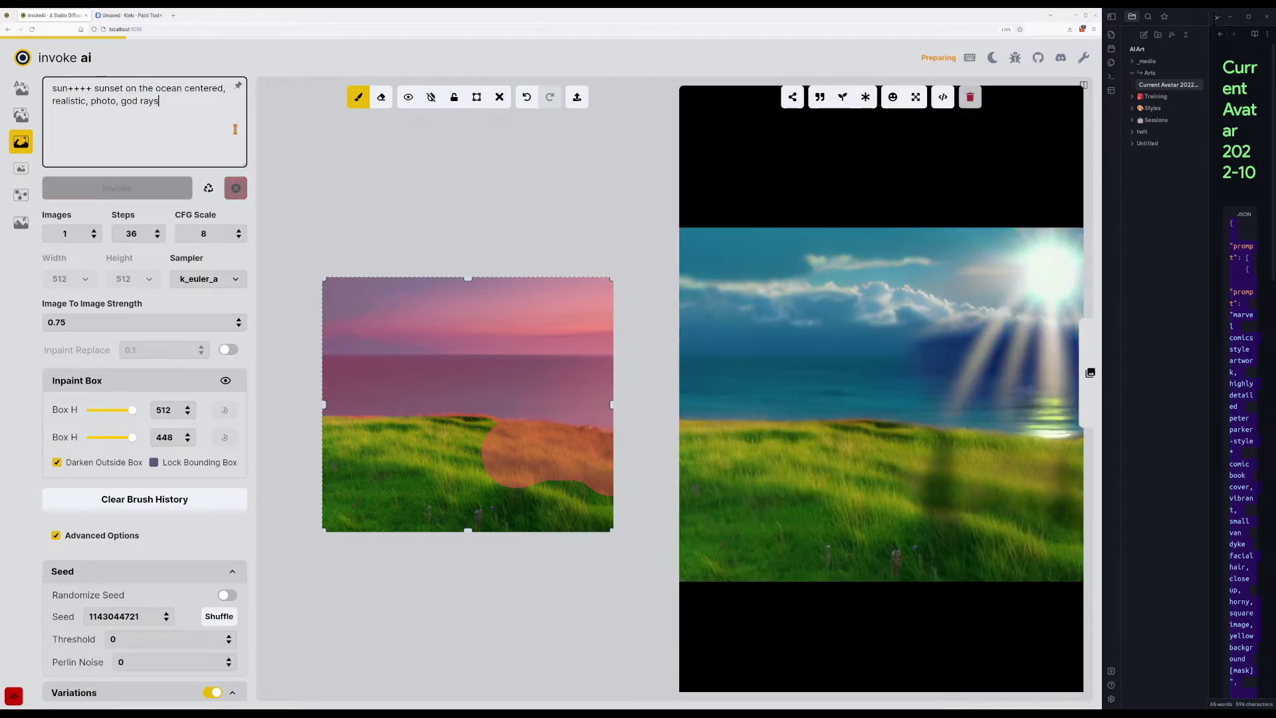
Enable seed randomization and generate several new sunset variations of the masked area.
left_click(227, 595)
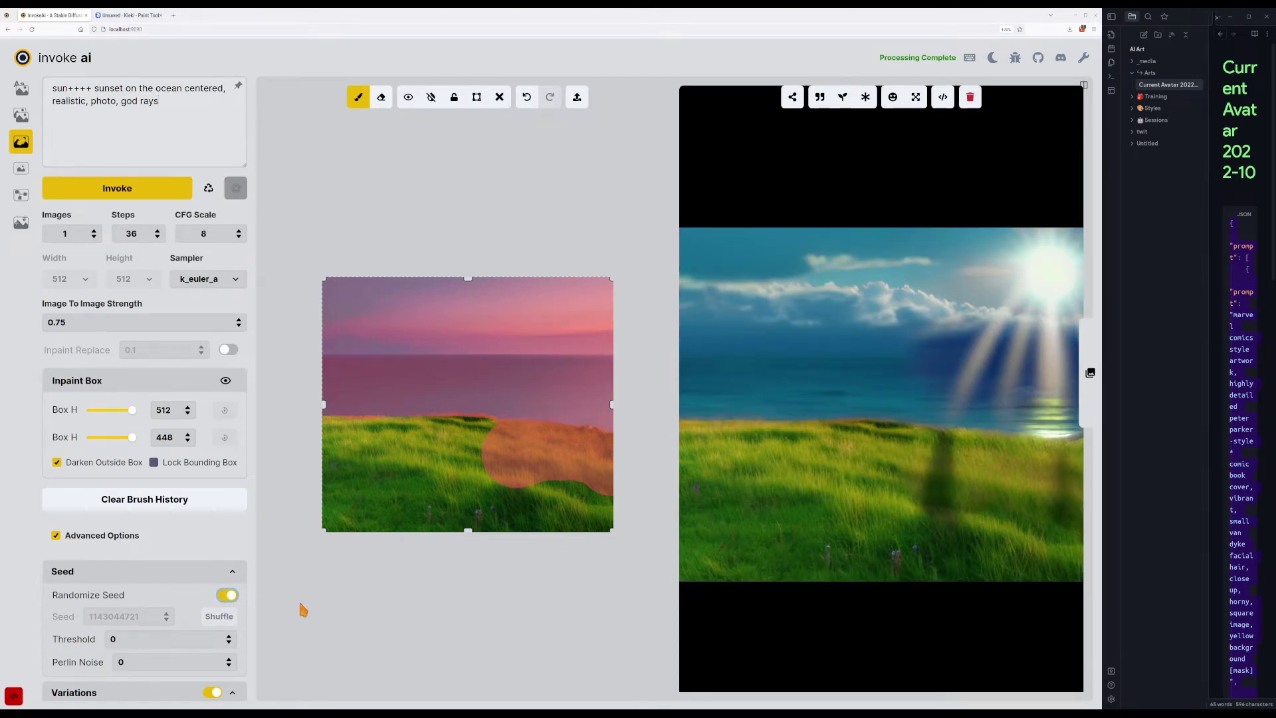
left_click(199, 151)
key("Return")
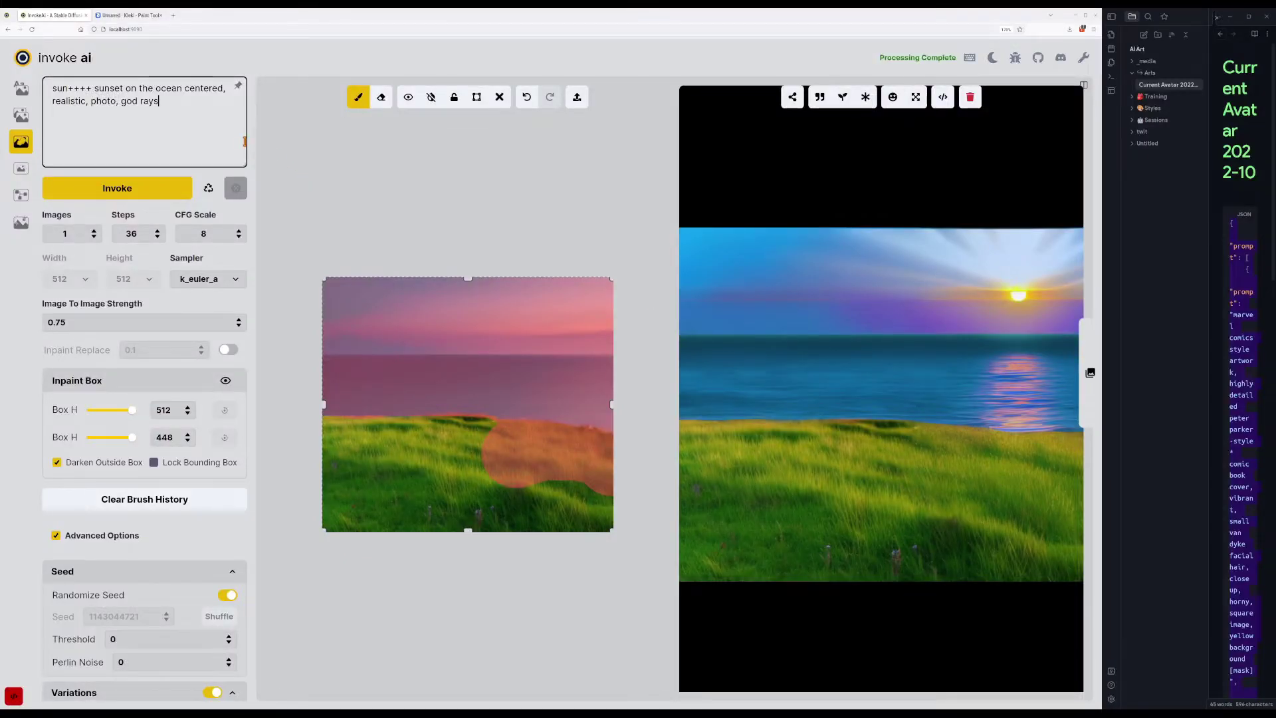
key("ctrl+Return")
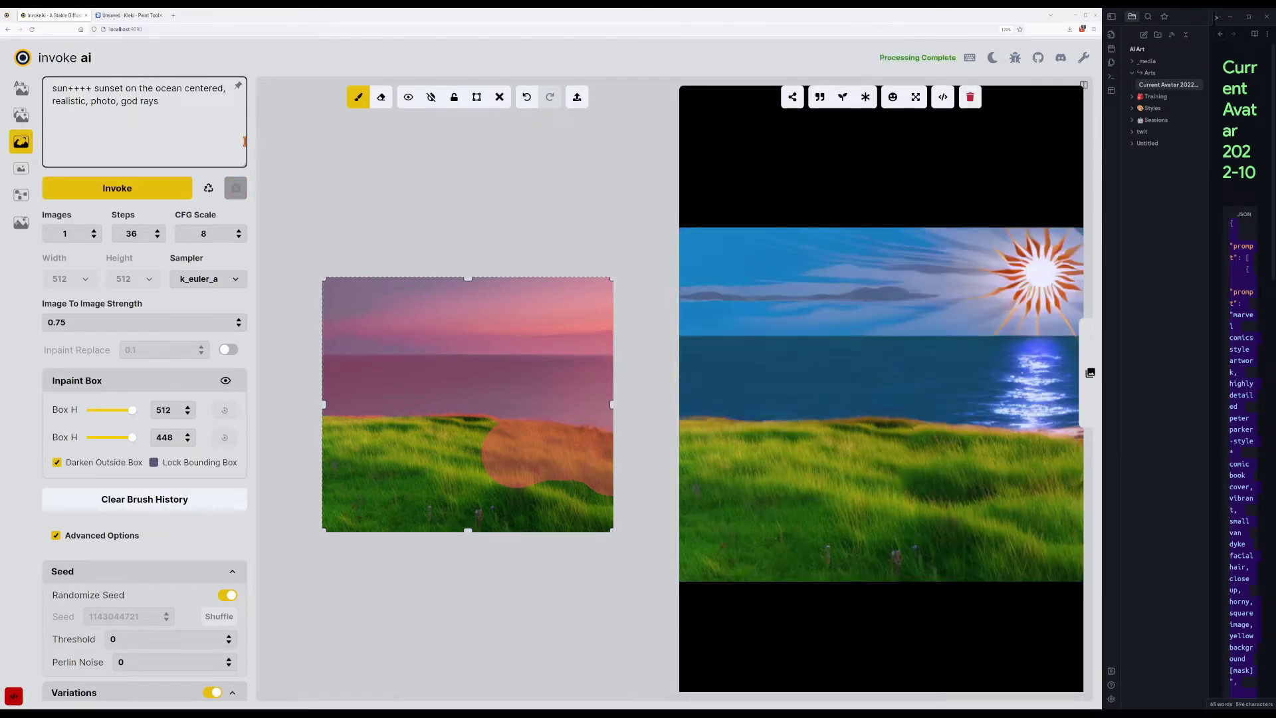
key("ctrl+Return")
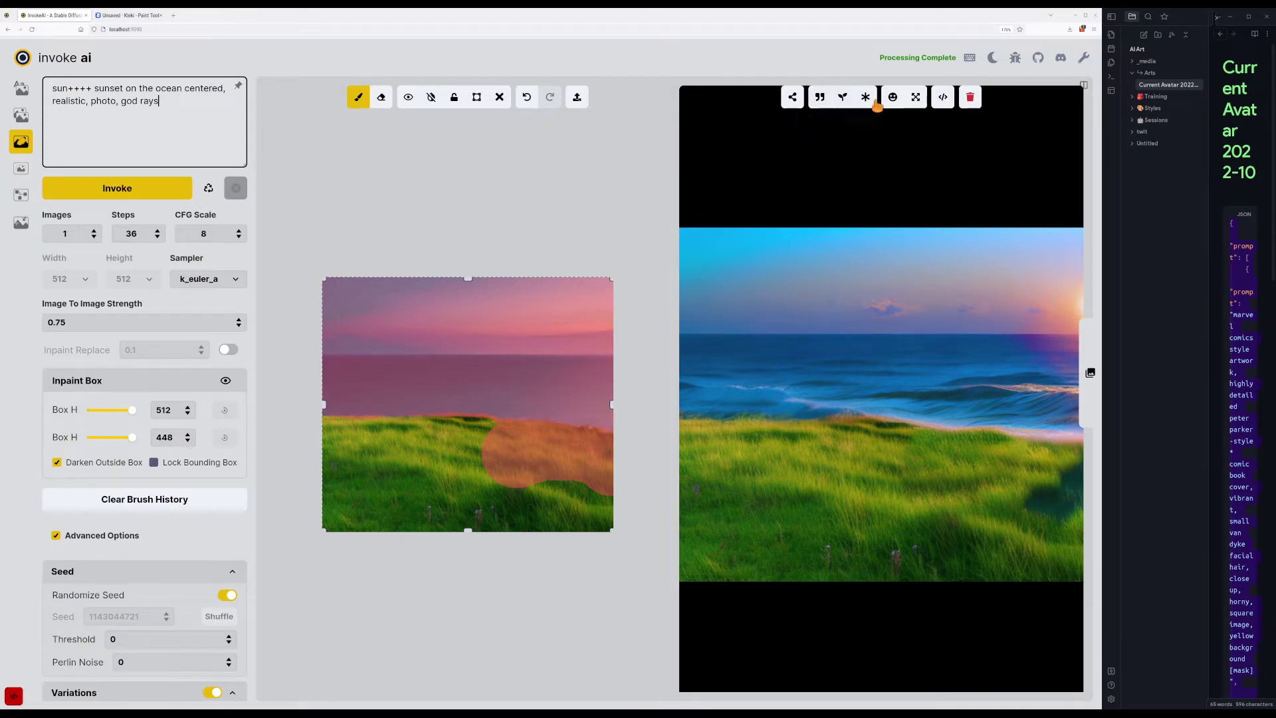
Send the newest sunset result to Inpainting and generate again, repeating this with the successive results.
left_click(799, 99)
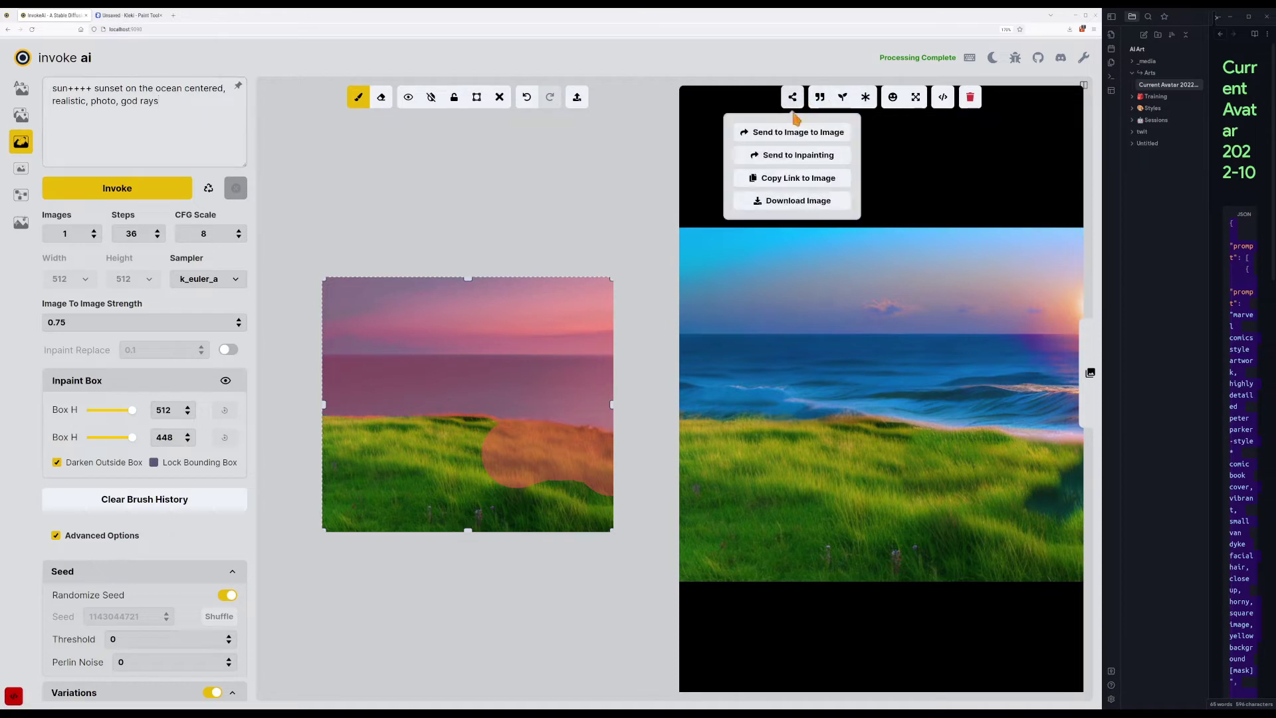
left_click(768, 158)
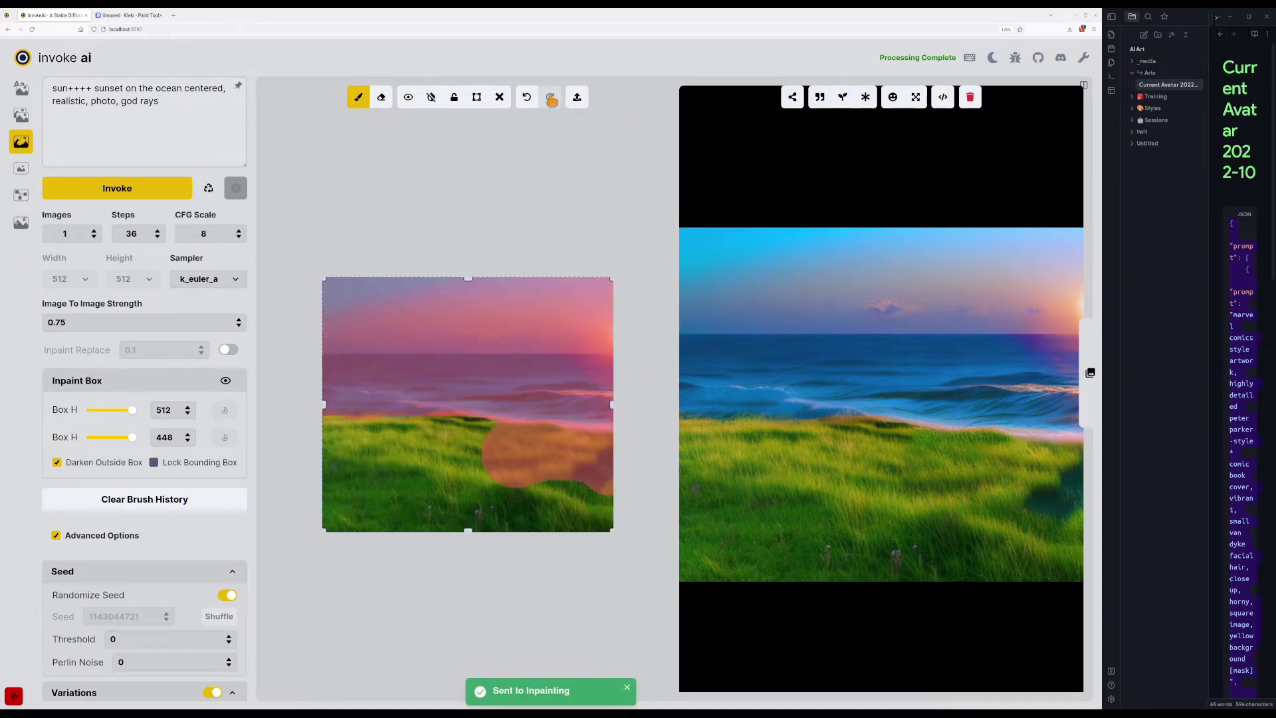
key("ctrl+Return")
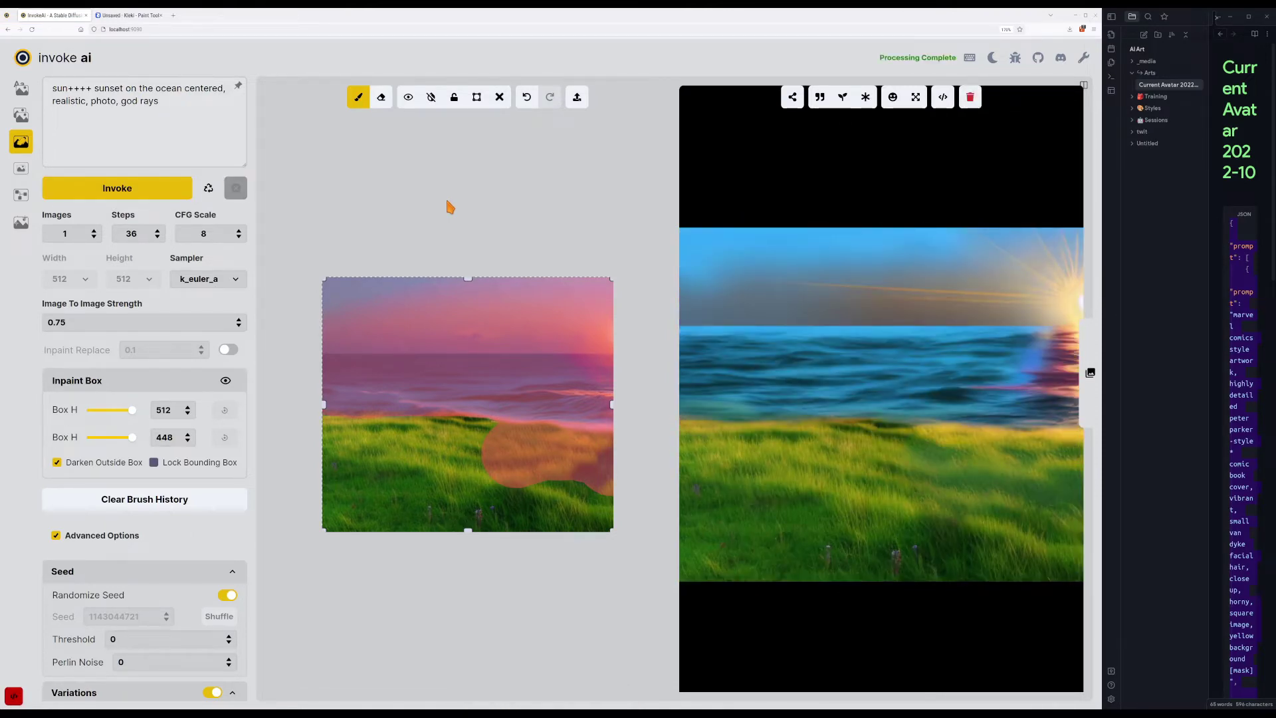
key("ctrl+Return")
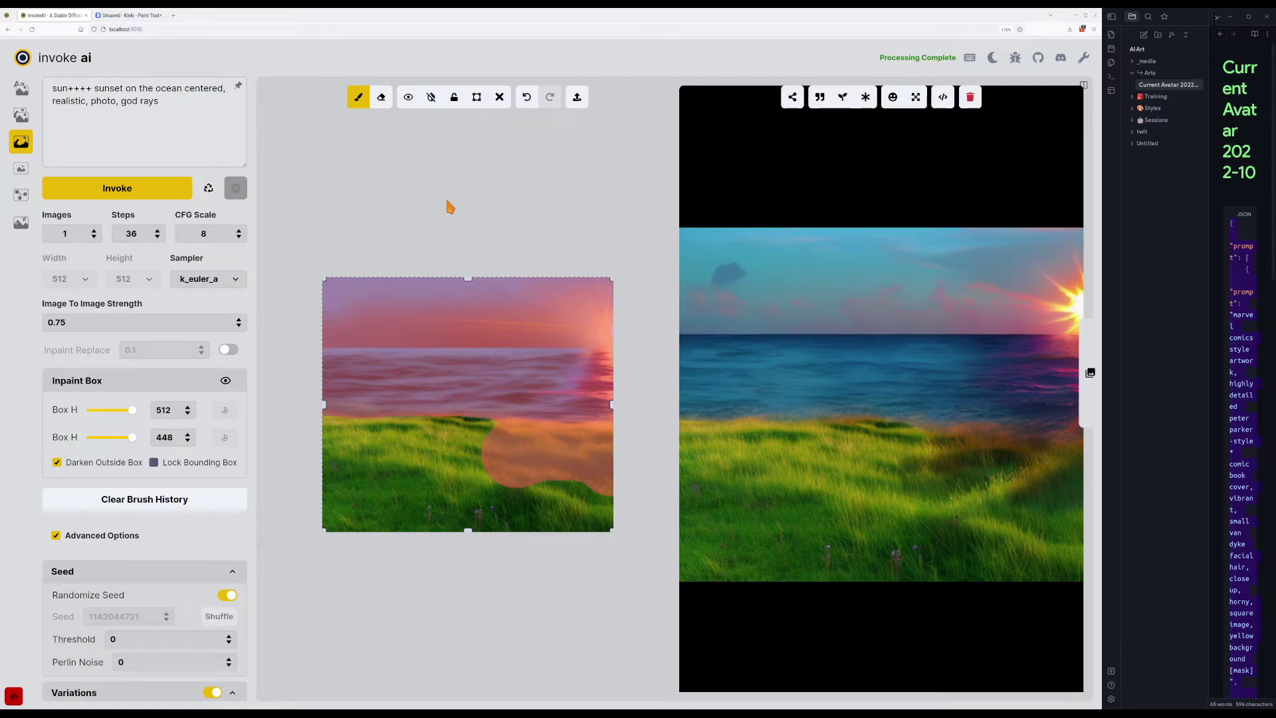
key("ctrl+Return")
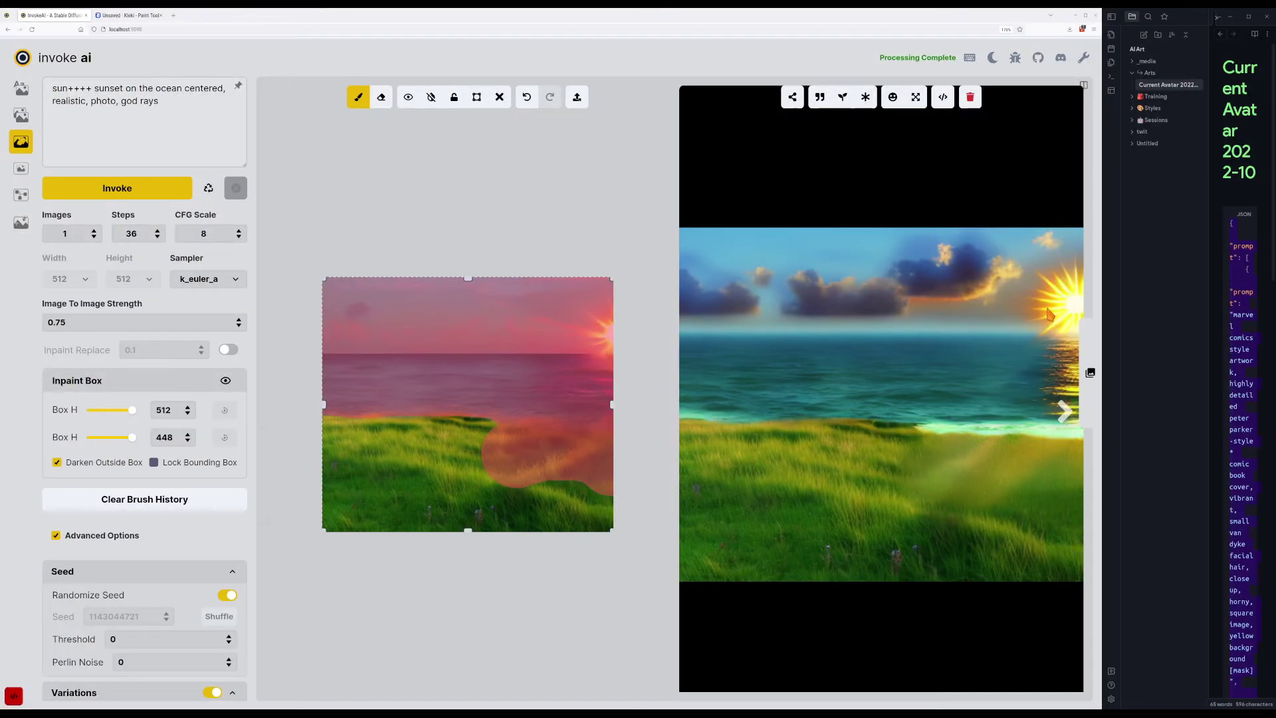
left_click(150, 188)
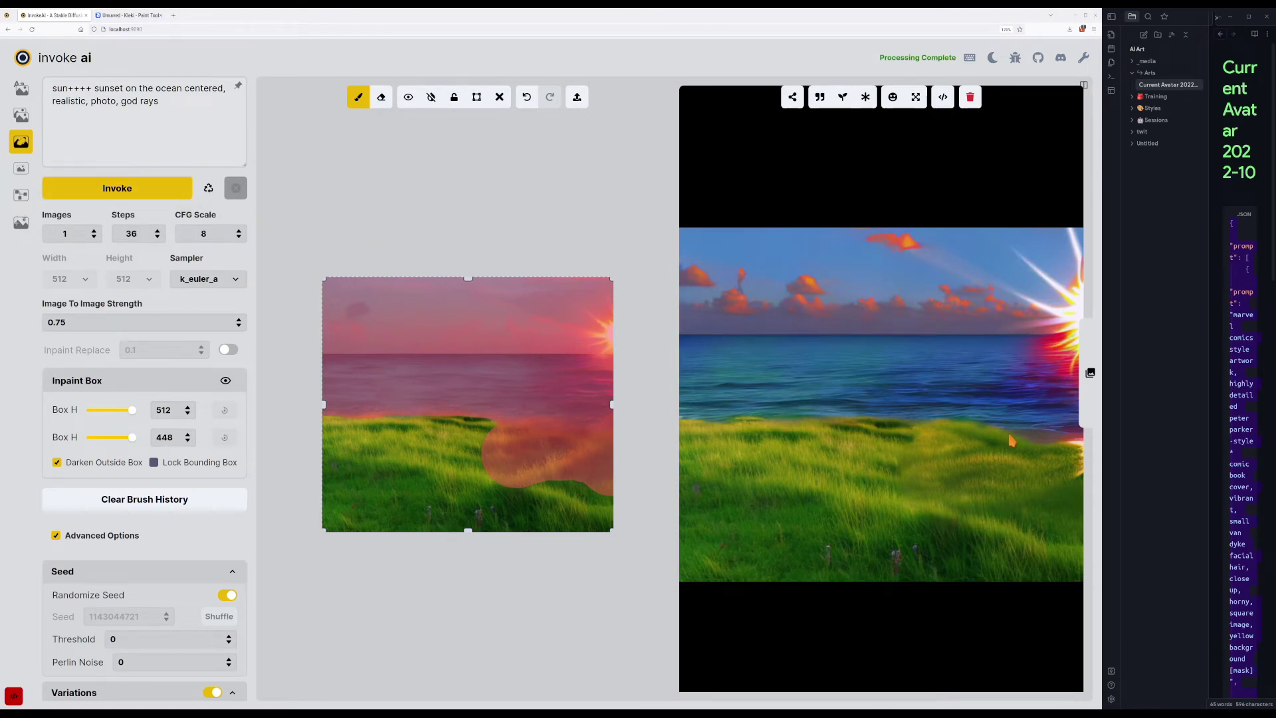
Erase the inpainting mask over the grass in the image's lower-right area and generate two new results.
mouse_move(495, 452)
left_mouse_down()
mouse_move(581, 468)
mouse_move(571, 455)
mouse_move(515, 459)
left_mouse_up()
key("e")
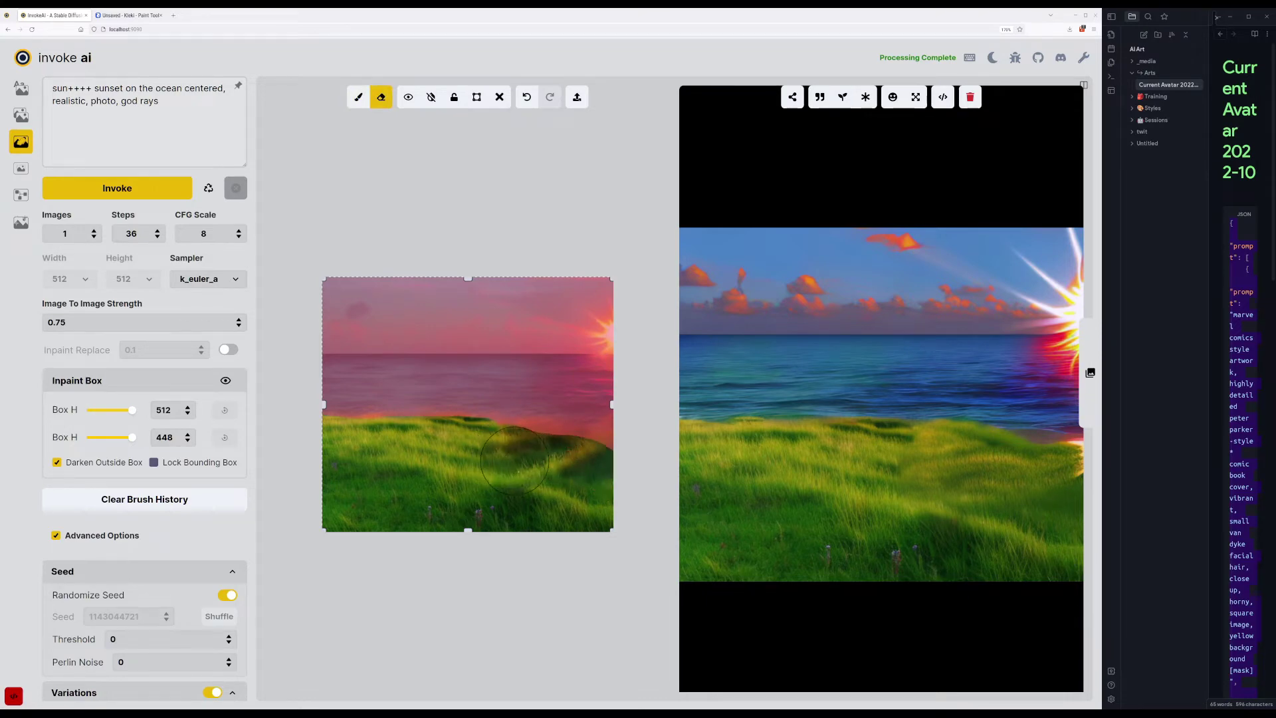
key("b")
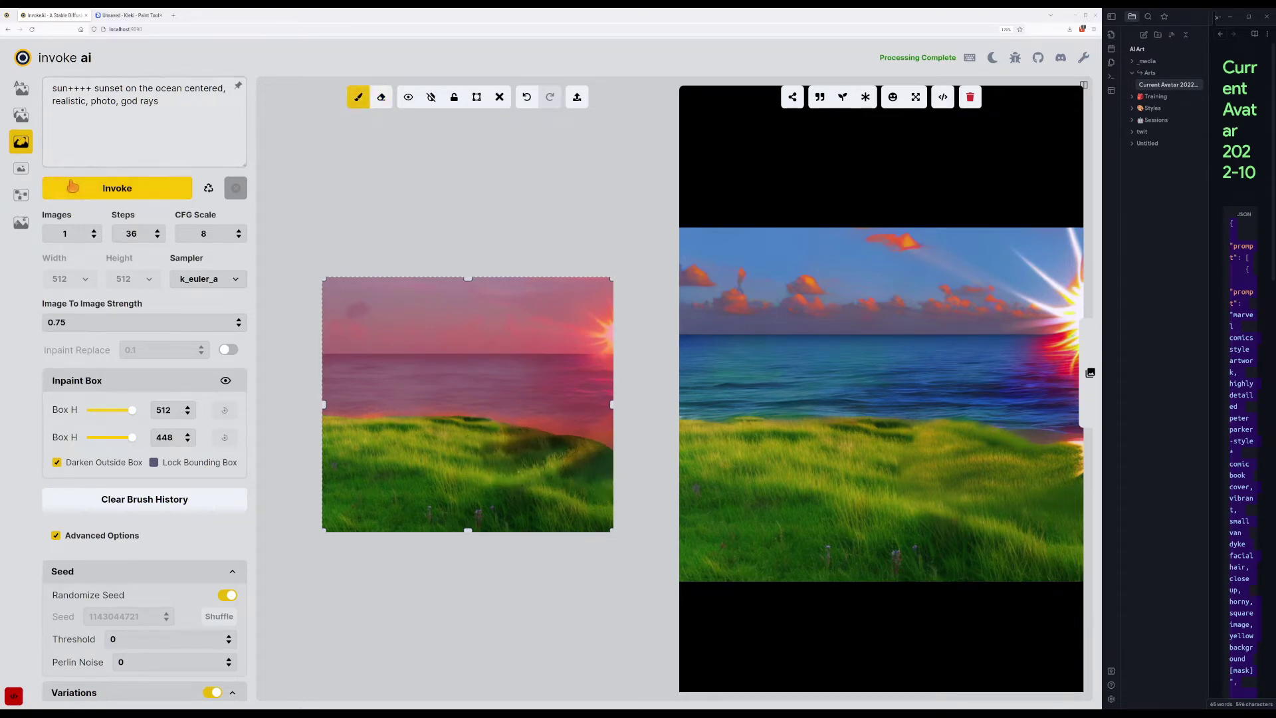
left_click(72, 187)
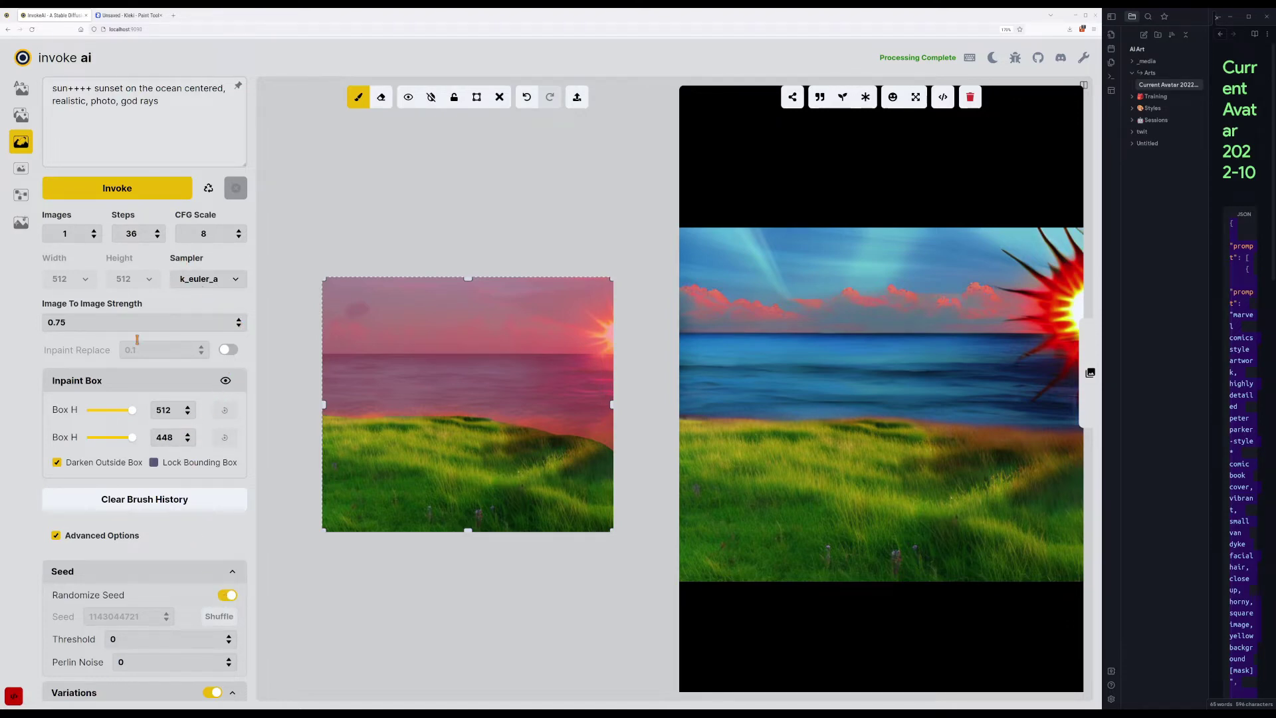
left_click(123, 189)
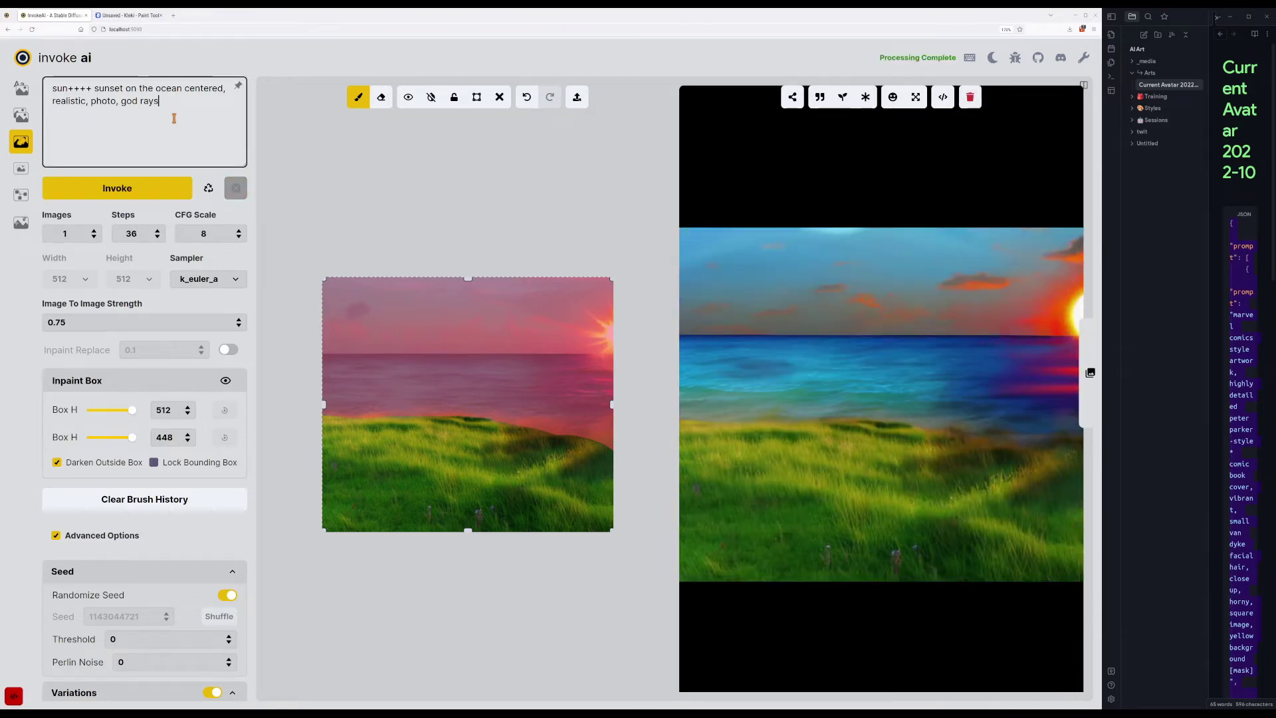
Append ", lens flare" to the prompt after "god rays" and generate a new result.
key("Left")
key("Left")
key("Left")
key("Left")
key("Left")
key("Left")
type(",")
key("ctrl+Return")
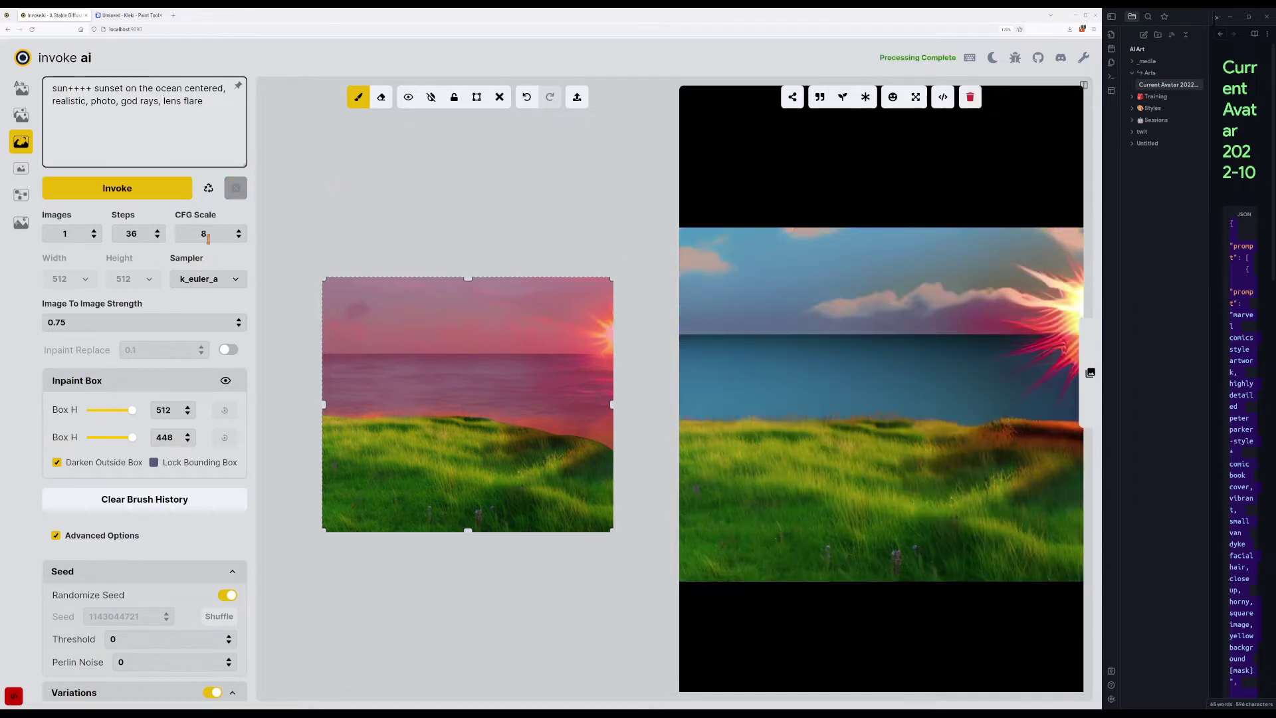
Switch the sampler to ddim and generate a new inpainting result.
left_click(150, 202)
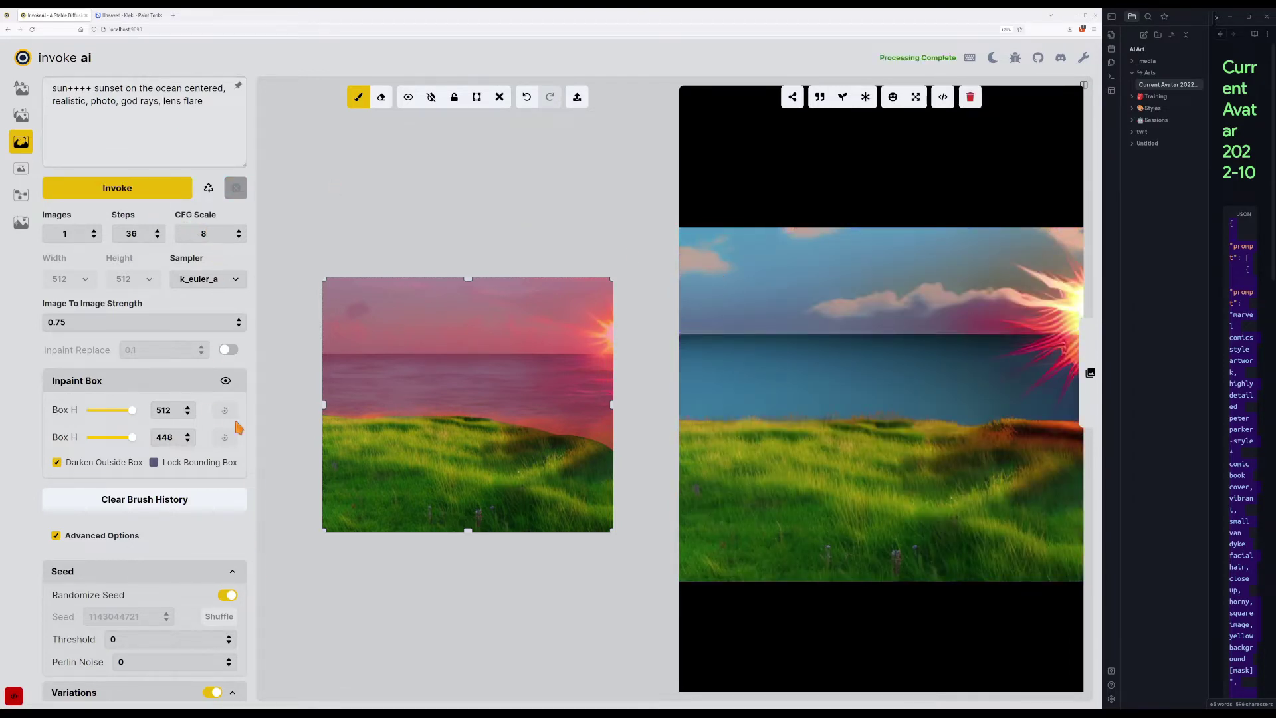
left_click(233, 280)
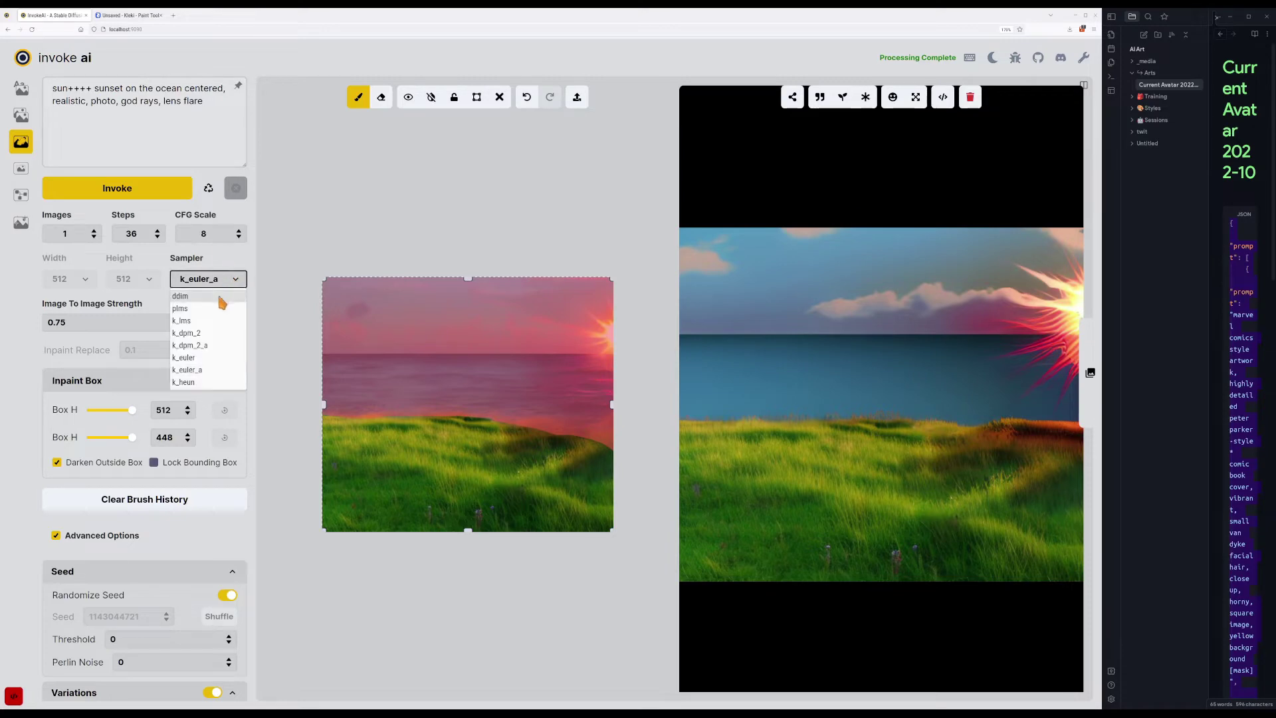
left_click(180, 295)
left_click(162, 193)
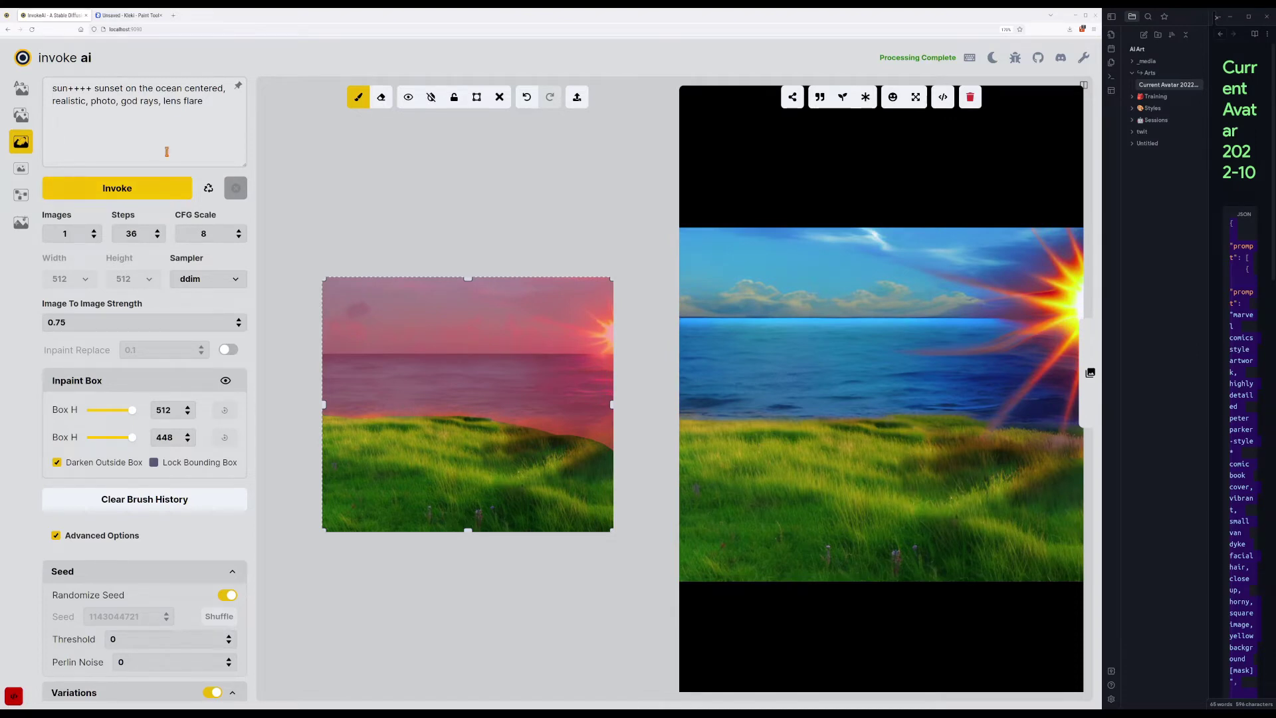
Try generating a result with "god rays" removed from the prompt.
left_click(184, 130)
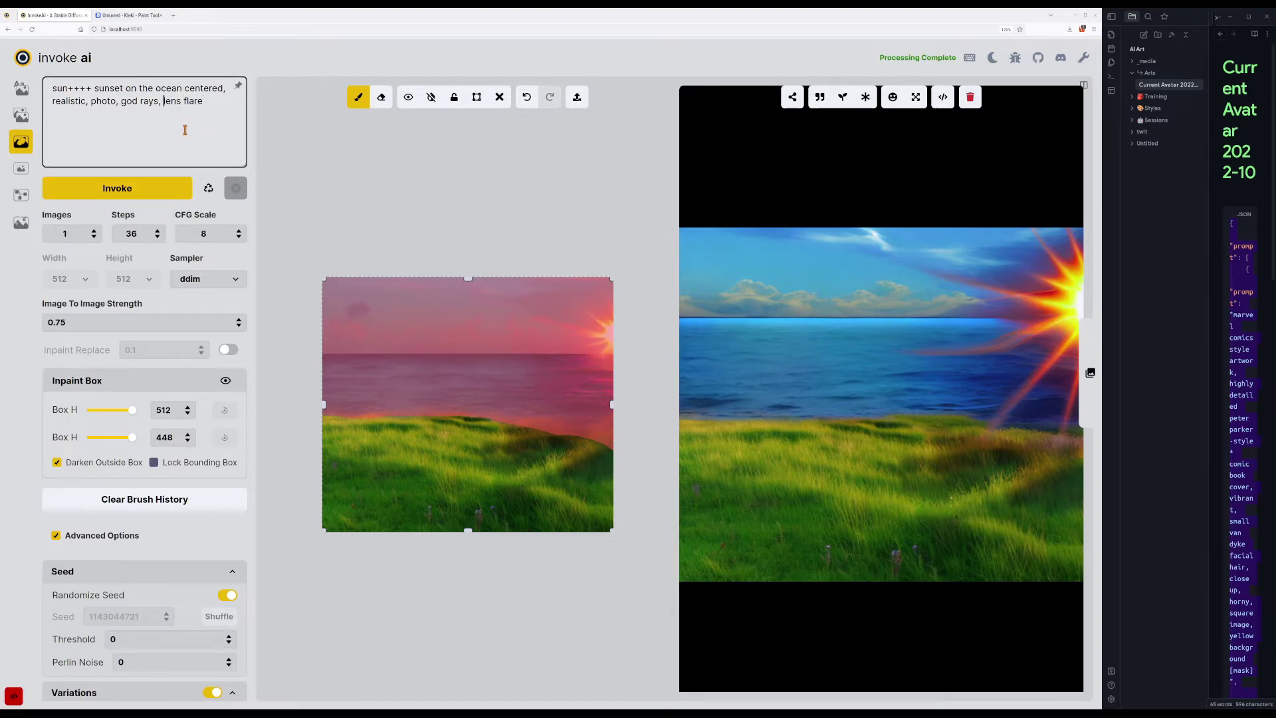
key("ctrl+shift+Left")
key("ctrl+shift+Left")
key("BackSpace")
key("ctrl+Return")
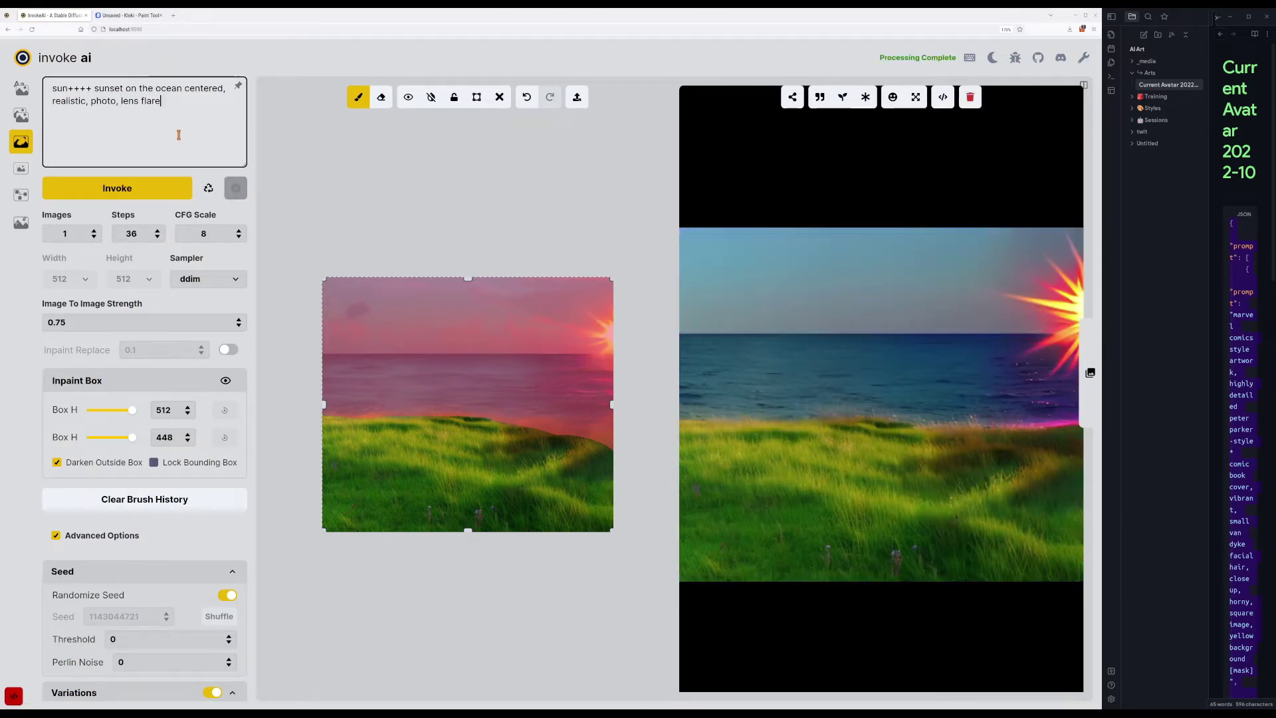
Restore "god rays" in the prompt, reduce the sun weighting to "sun++", and generate again.
key("ctrl+z")
key("BackSpace")
key("ctrl+Return")
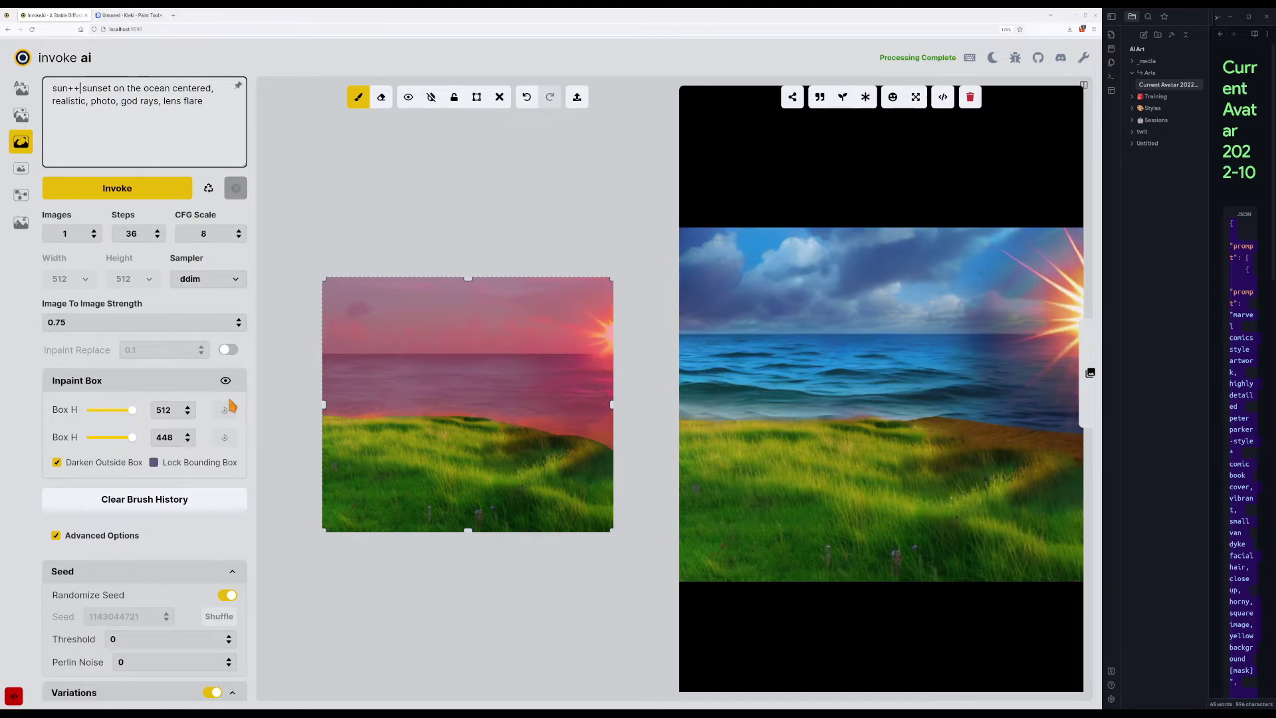
Turn off Variations and generate two new inpainting results.
scroll(233, 422, "down", 2)
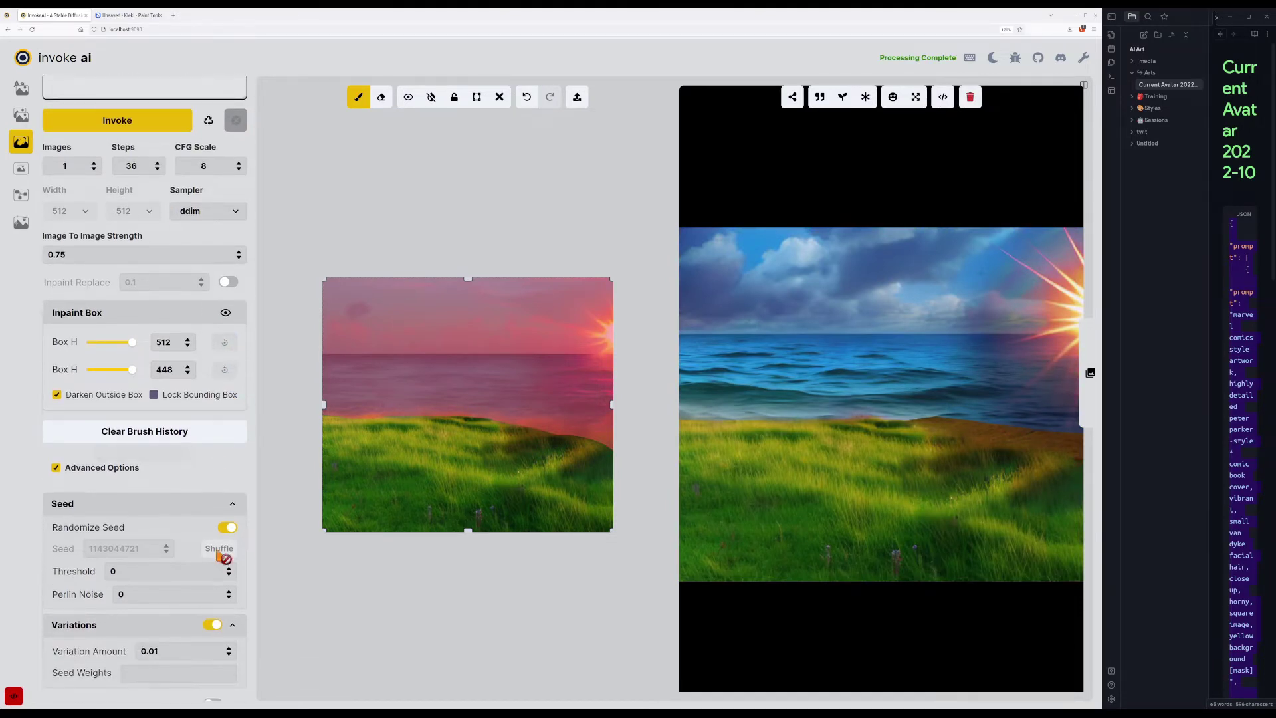
left_click(212, 625)
scroll(136, 239, "up", 2)
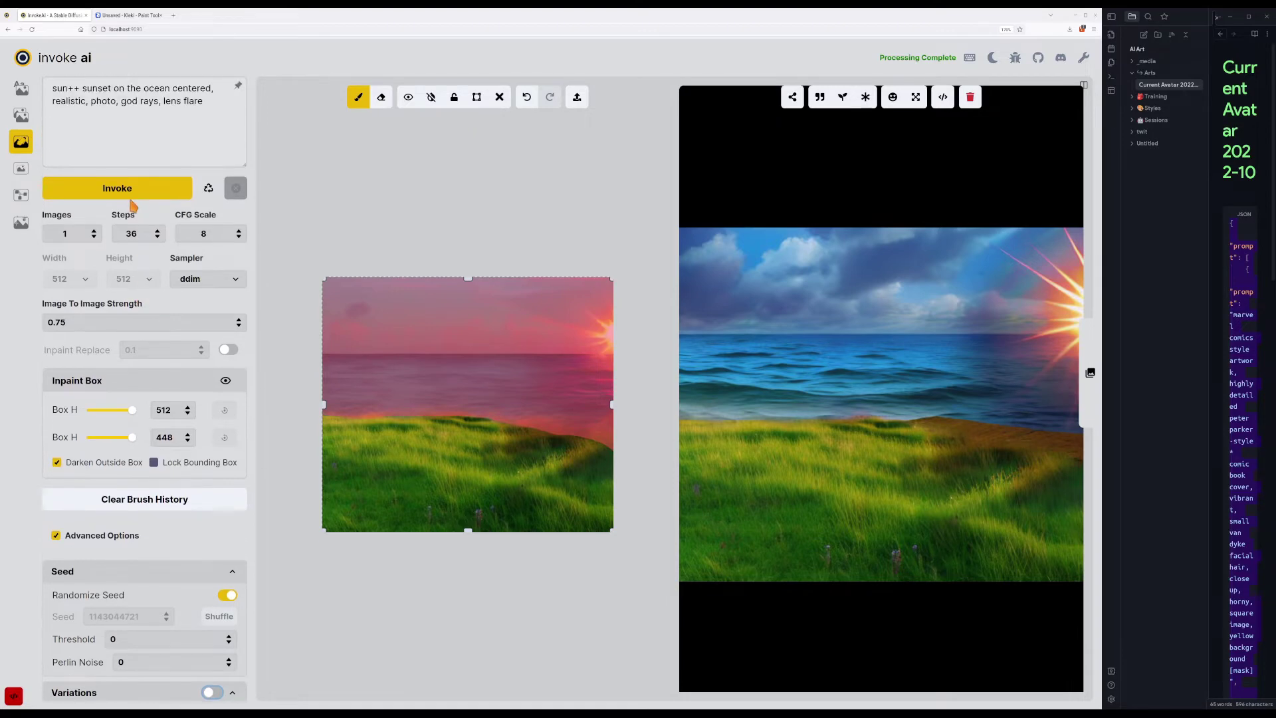
left_click(133, 194)
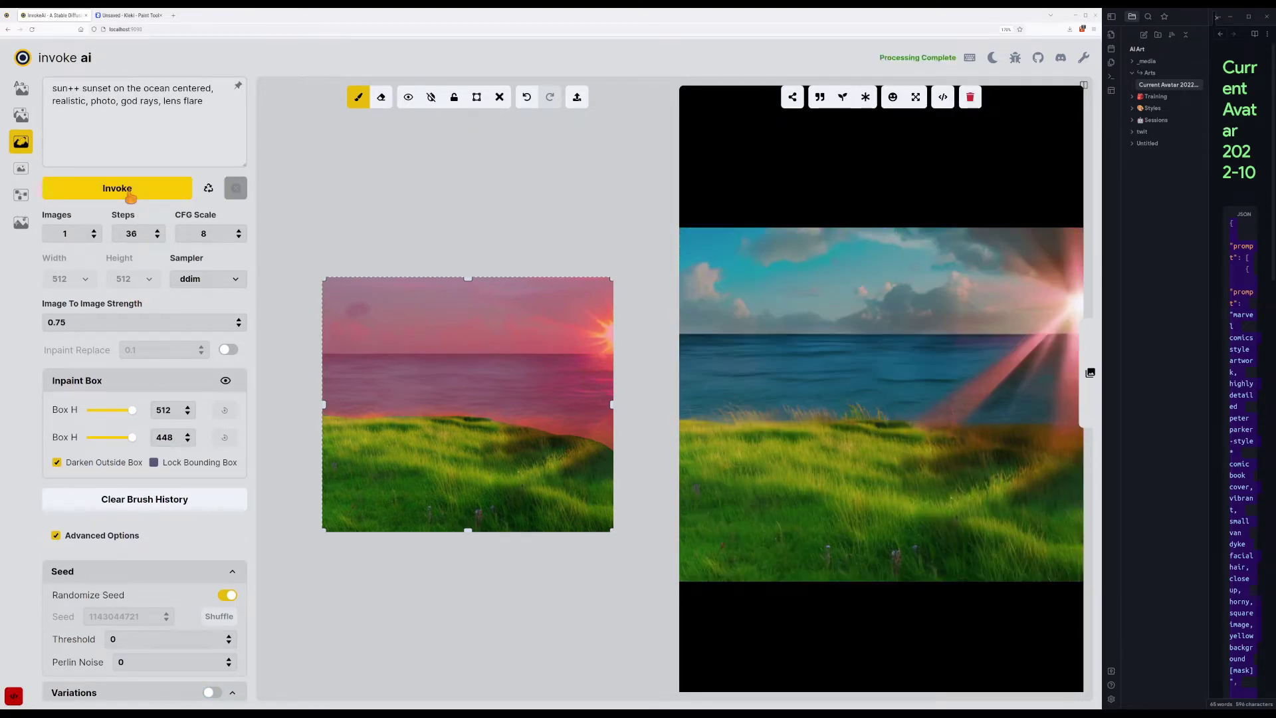
left_click(130, 194)
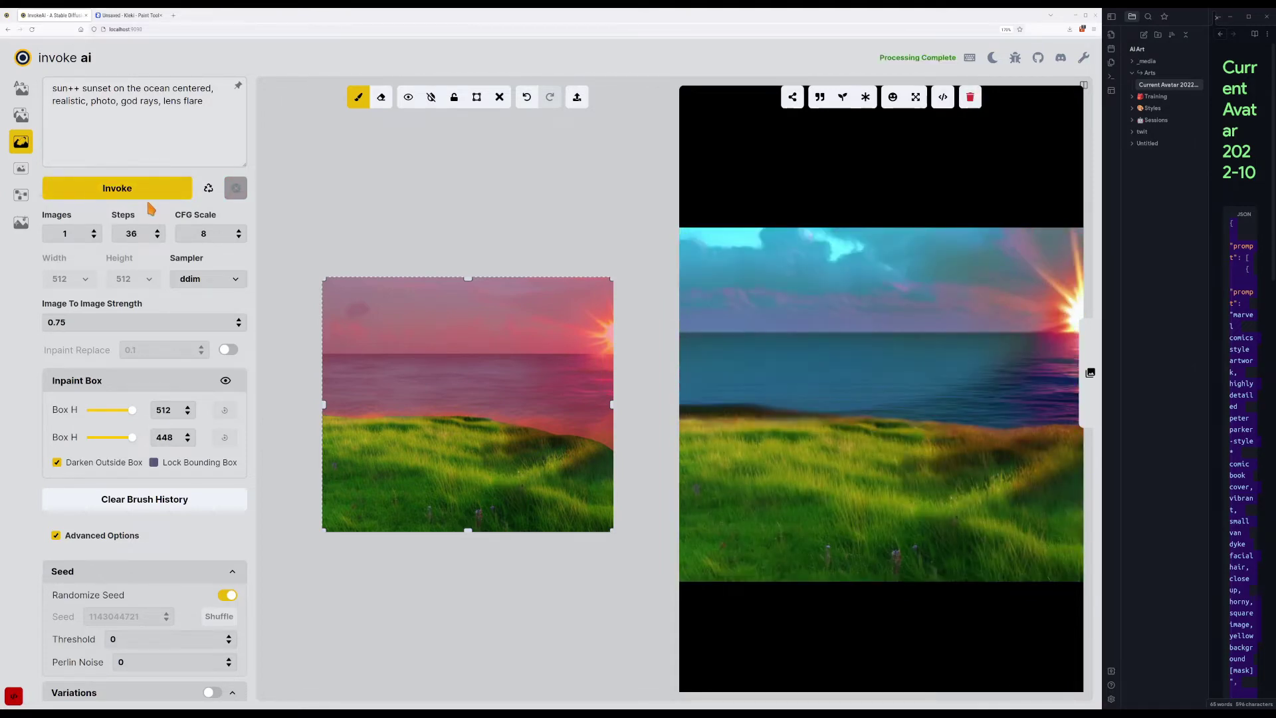
Set the Image To Image Strength to 0.99 and generate several inpainting results with the current prompt.
left_click(122, 120)
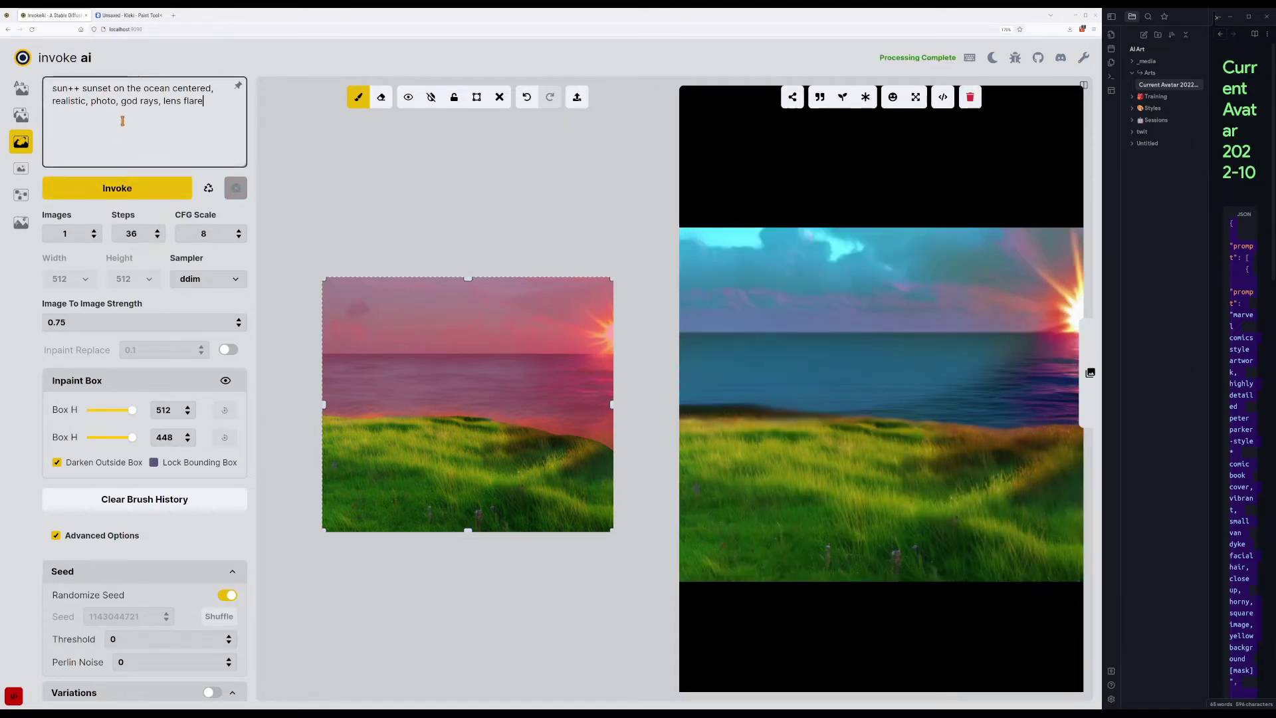
key("ctrl+shift+Right")
key("ctrl+shift+Right")
left_click(219, 323)
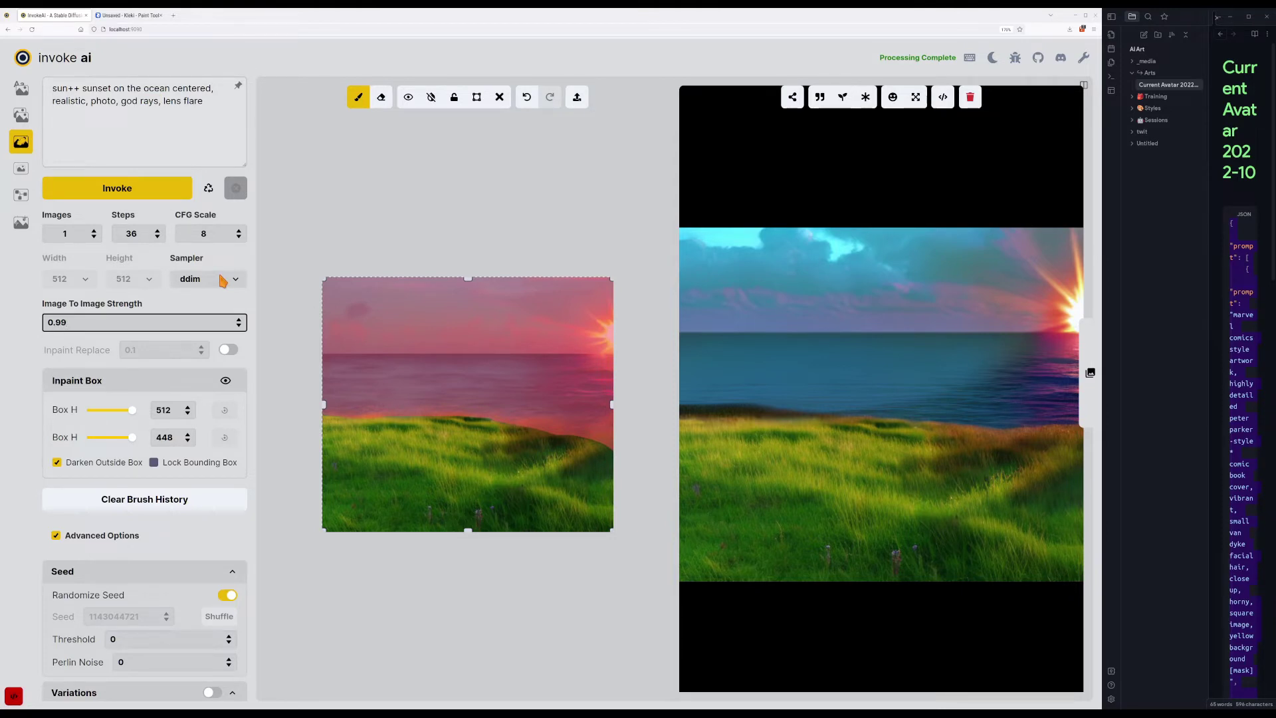
left_click(170, 191)
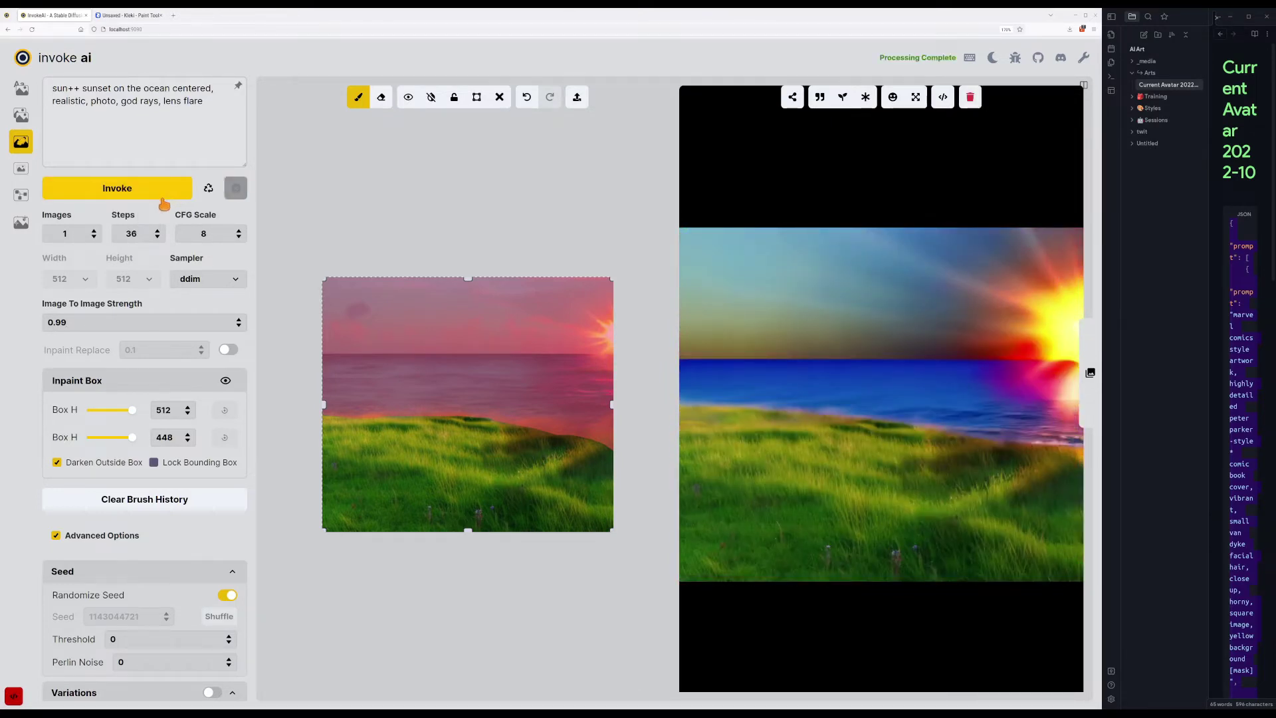
left_click(163, 196)
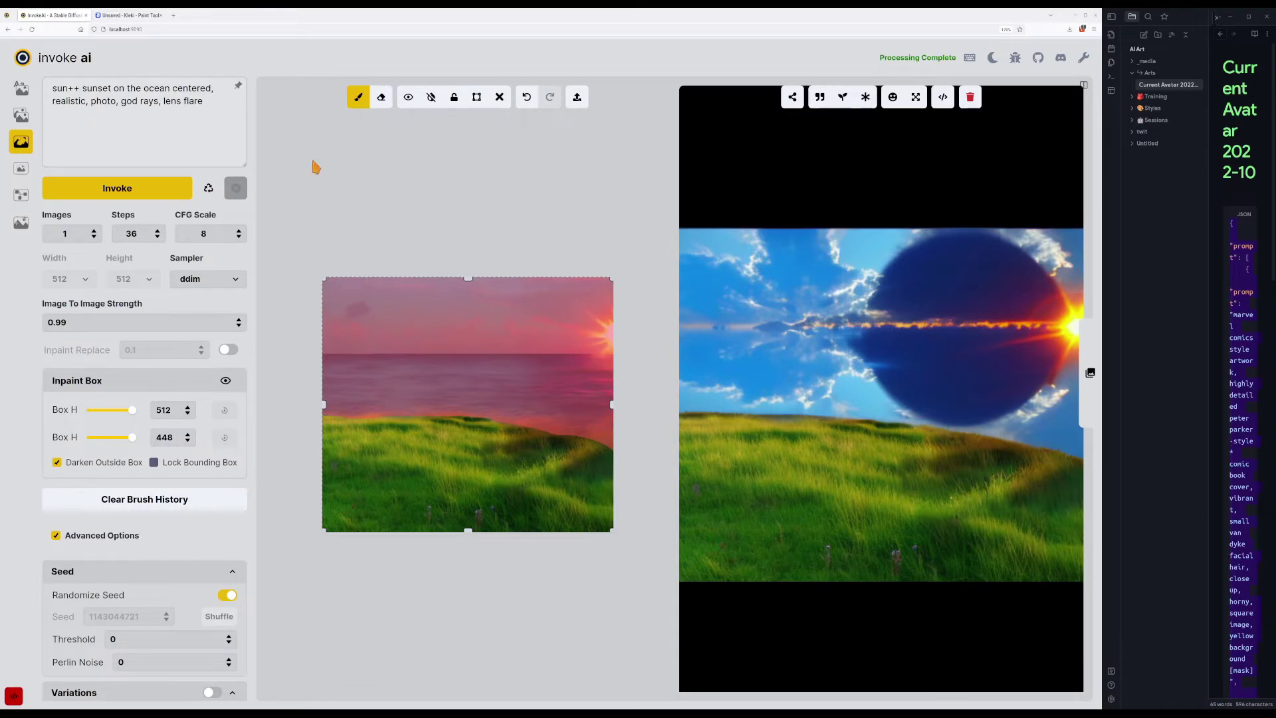
left_click(208, 142)
key("Return")
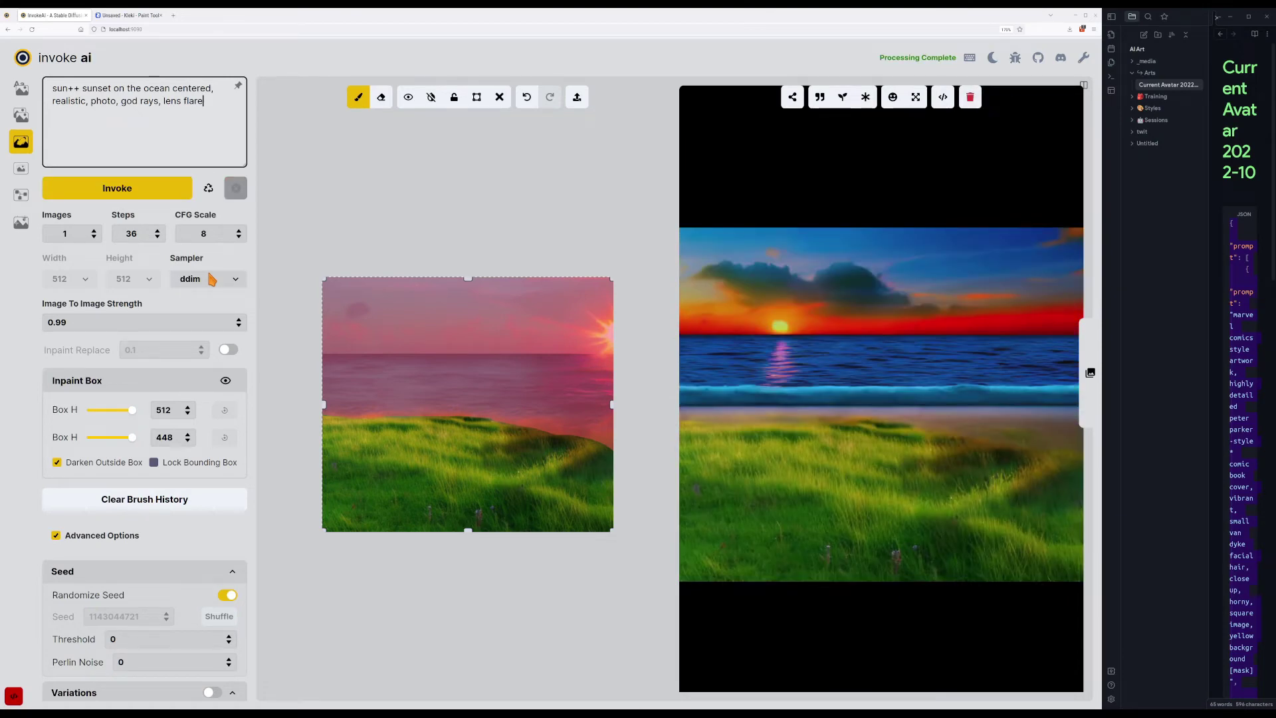
key("Return")
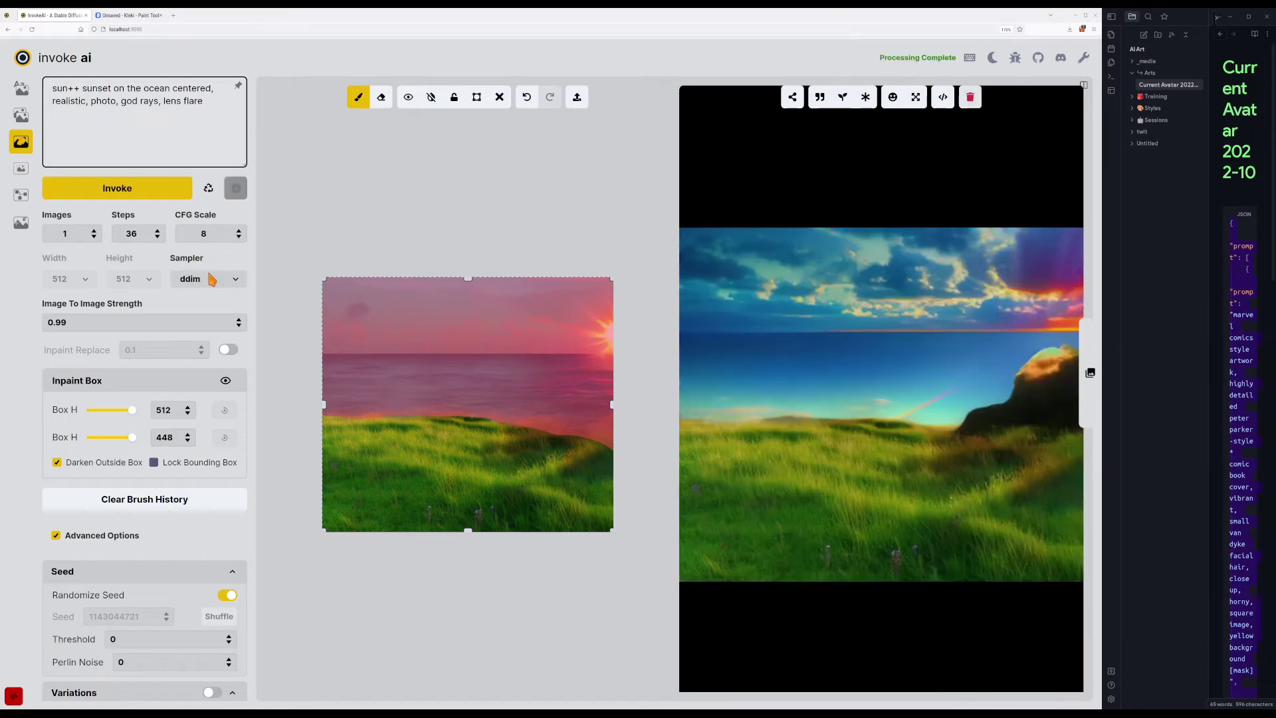
Generate more inpainting results, then set the CFG Scale to 5.5 and generate again with the same prompt.
key("Return")
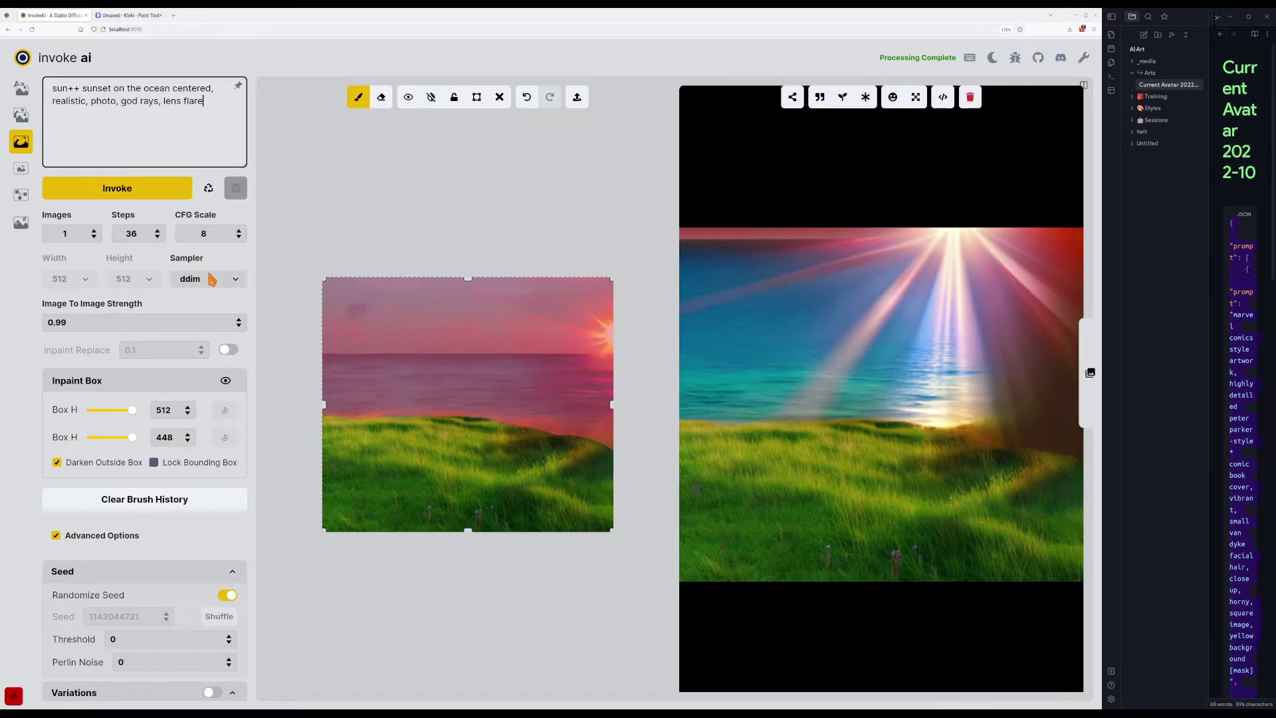
key("Return")
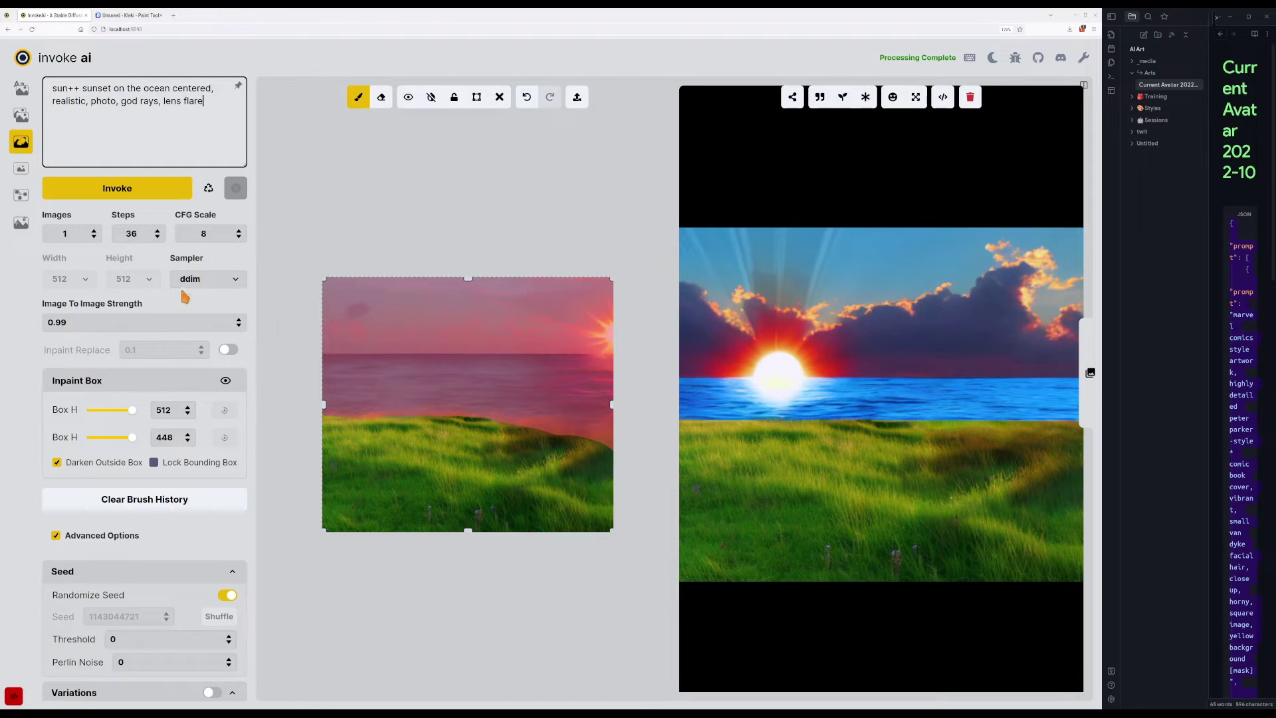
left_click(239, 238)
left_click(239, 238)
left_click(239, 238)
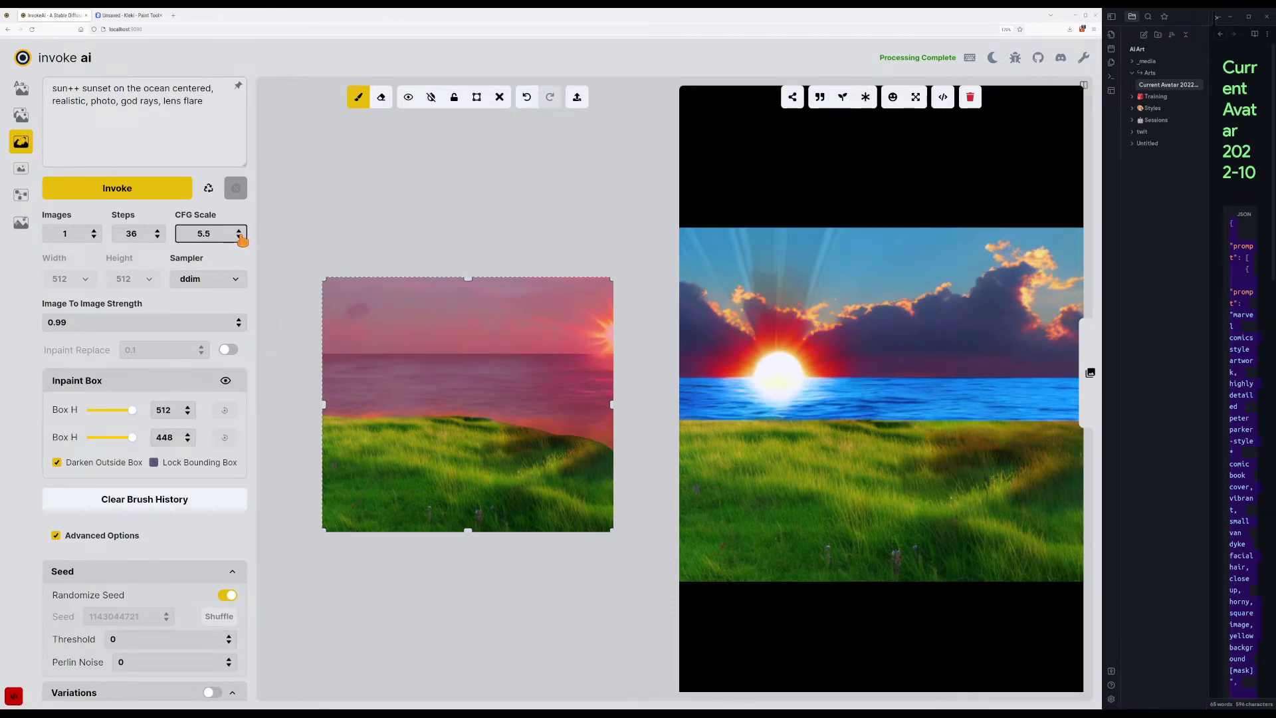
left_click(148, 192)
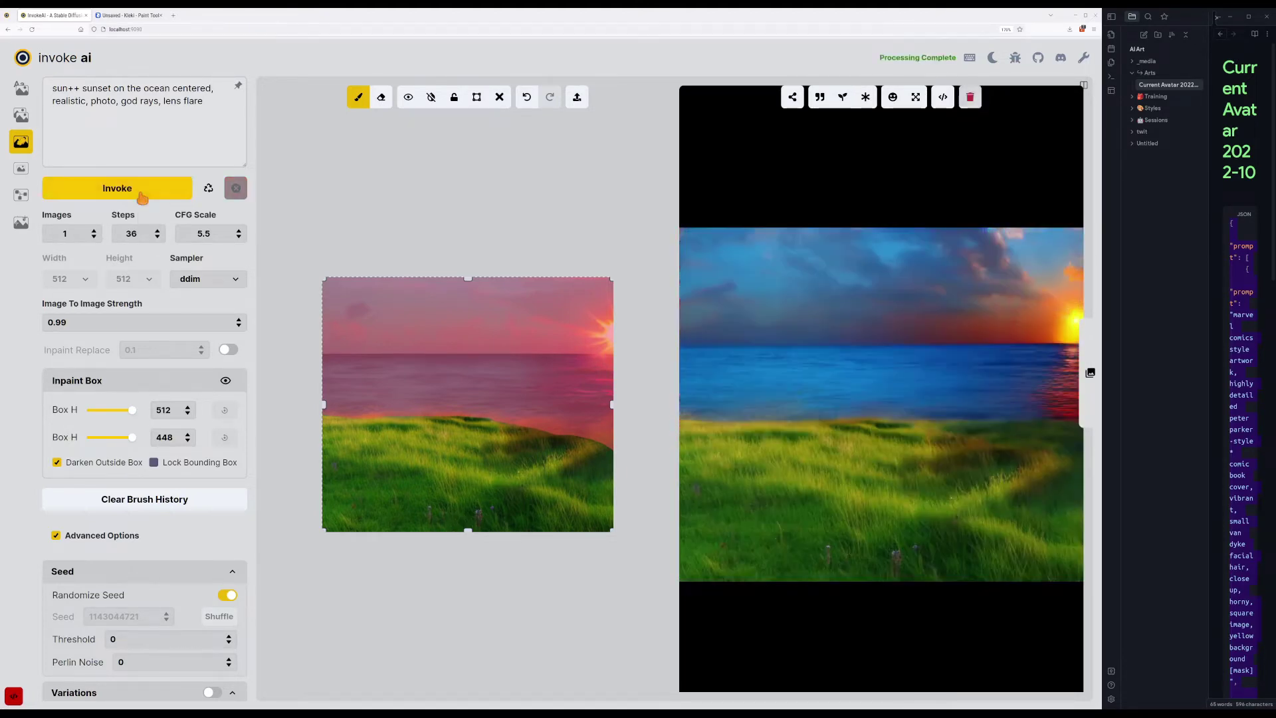
left_click(1089, 371)
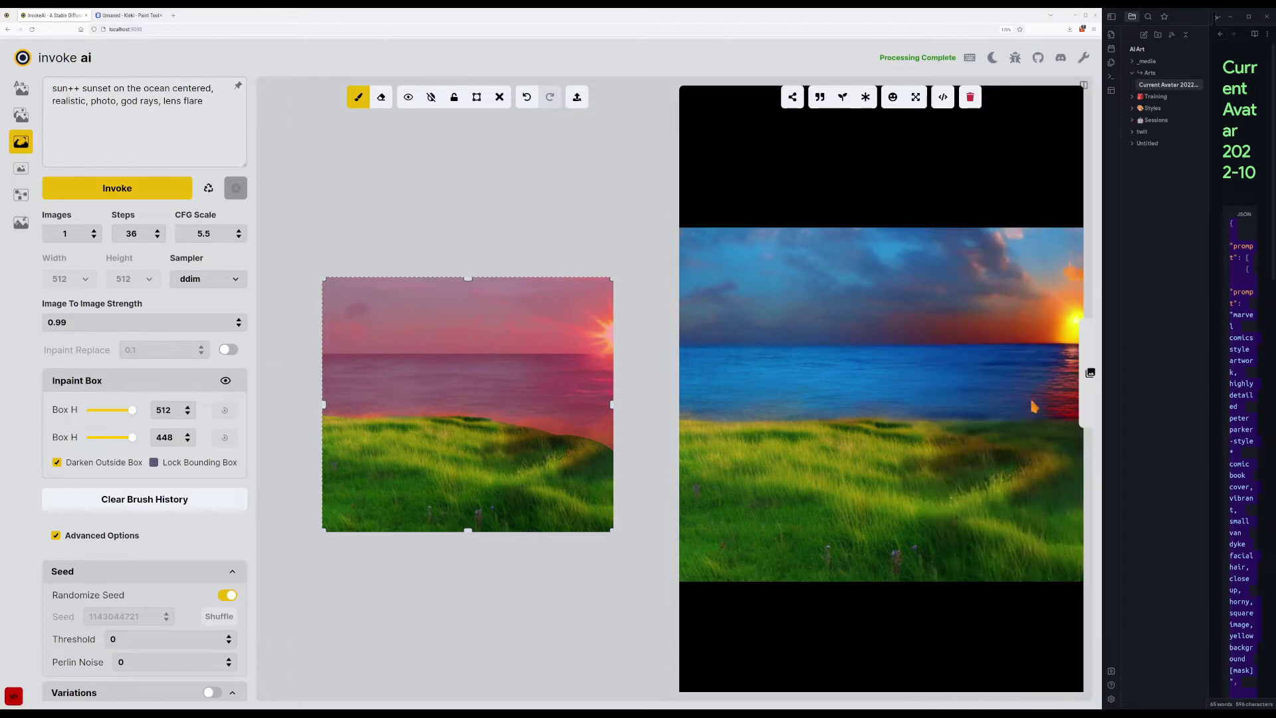
left_click(147, 194)
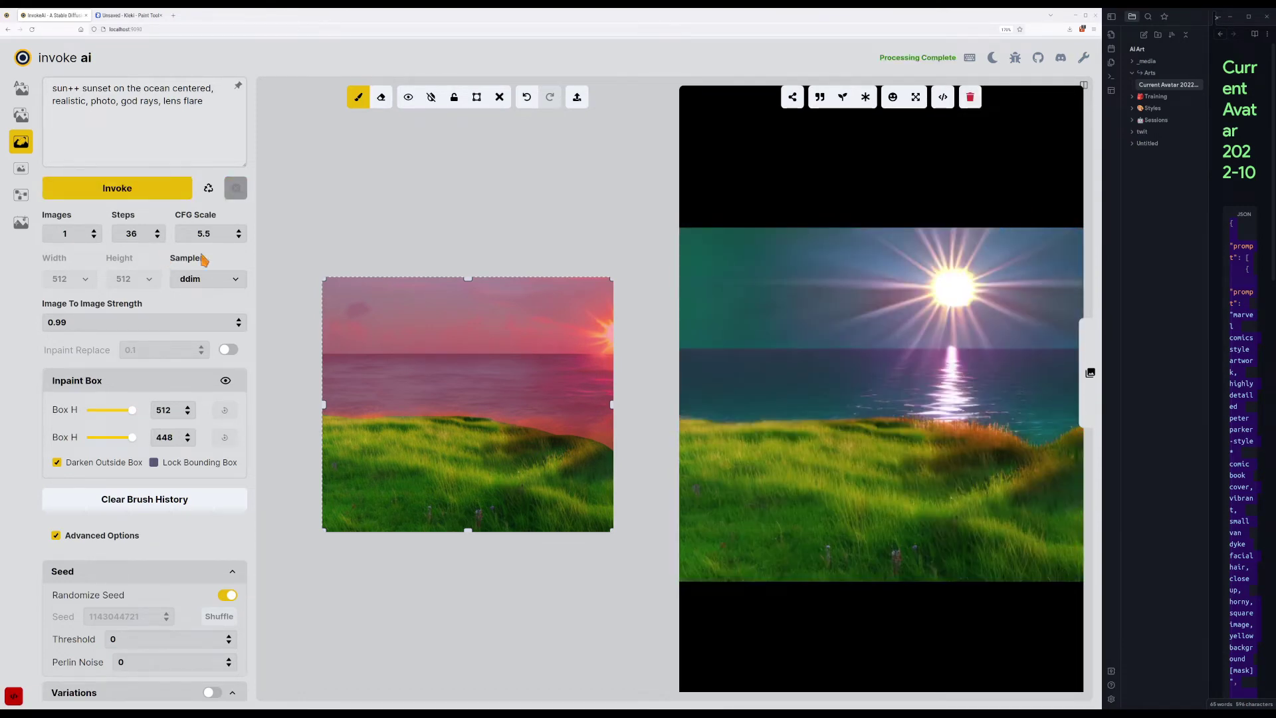
Send the starburst-sun result to inpainting, set the Image To Image Strength to 0.75, and generate new results.
mouse_move(792, 96)
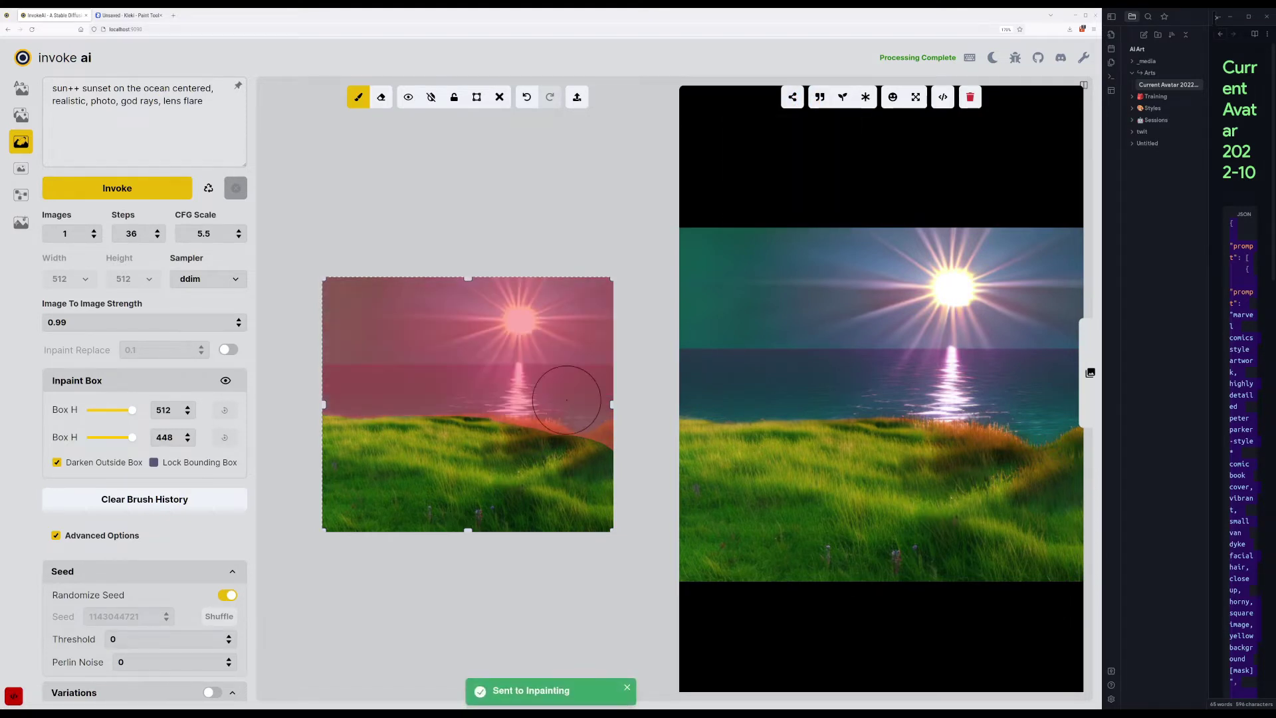
left_click(239, 326)
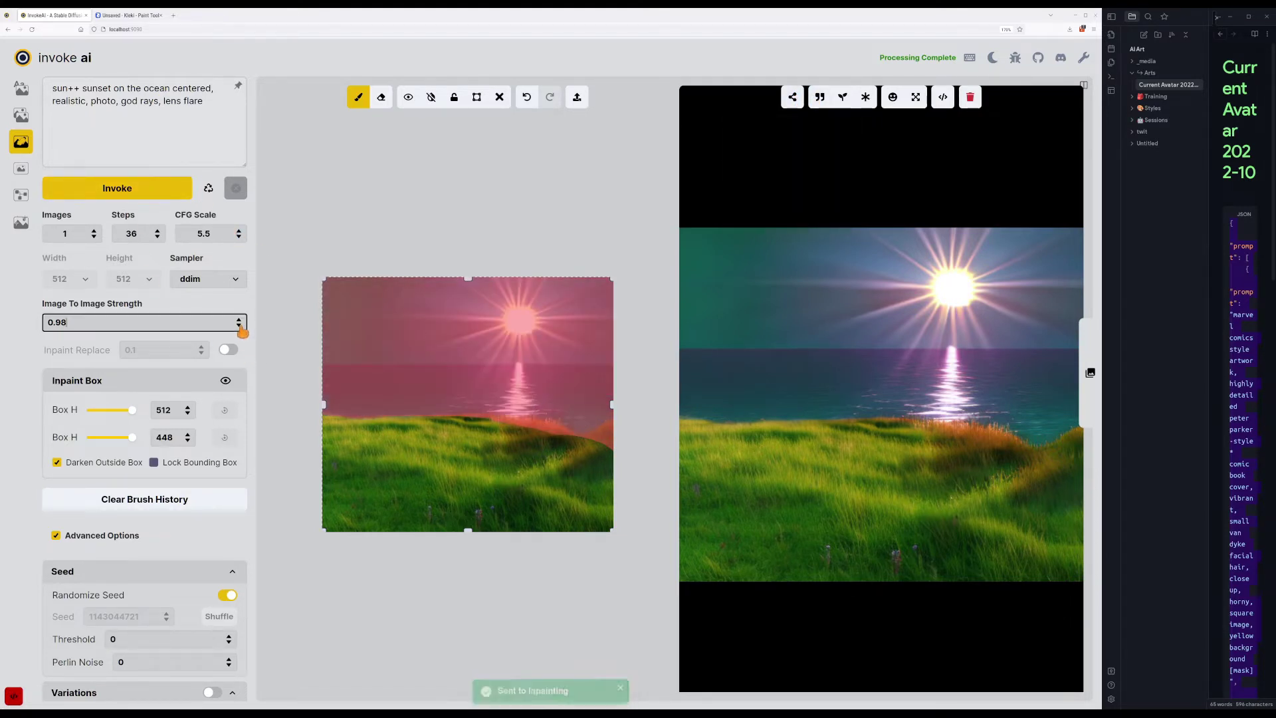
key("BackSpace")
type("1")
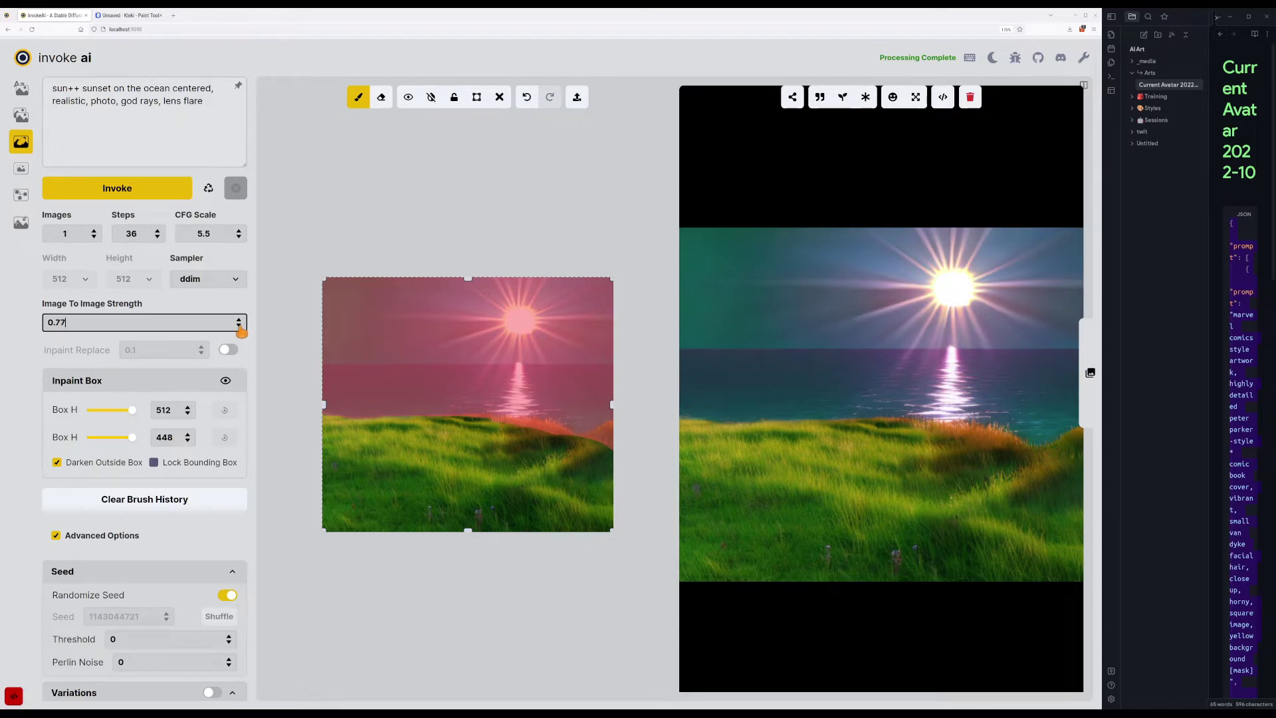
left_click(135, 188)
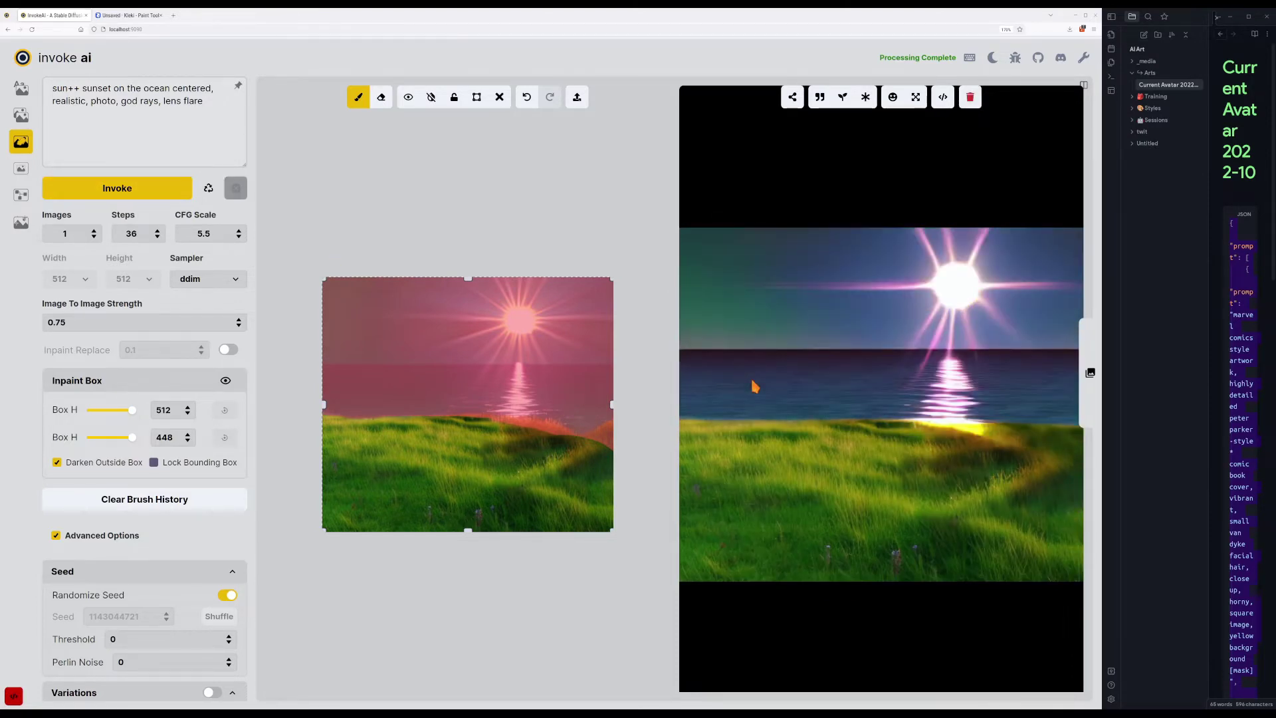
left_click(164, 194)
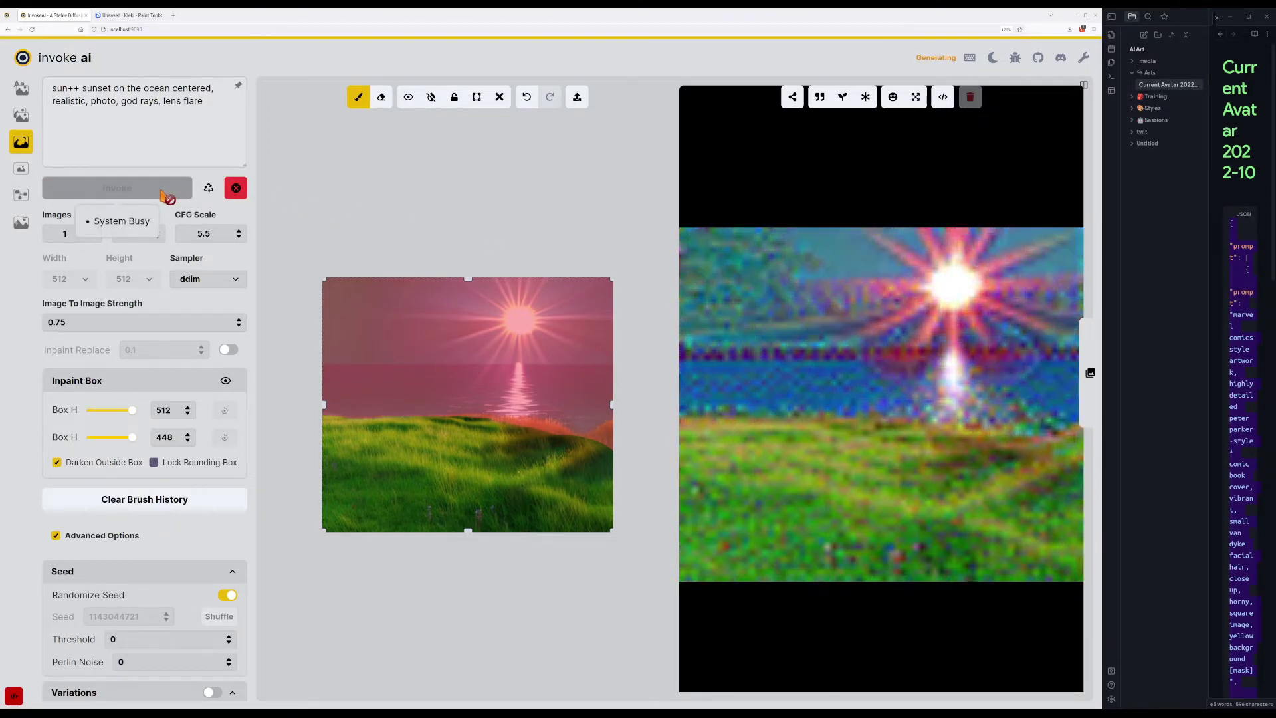
left_click(162, 194)
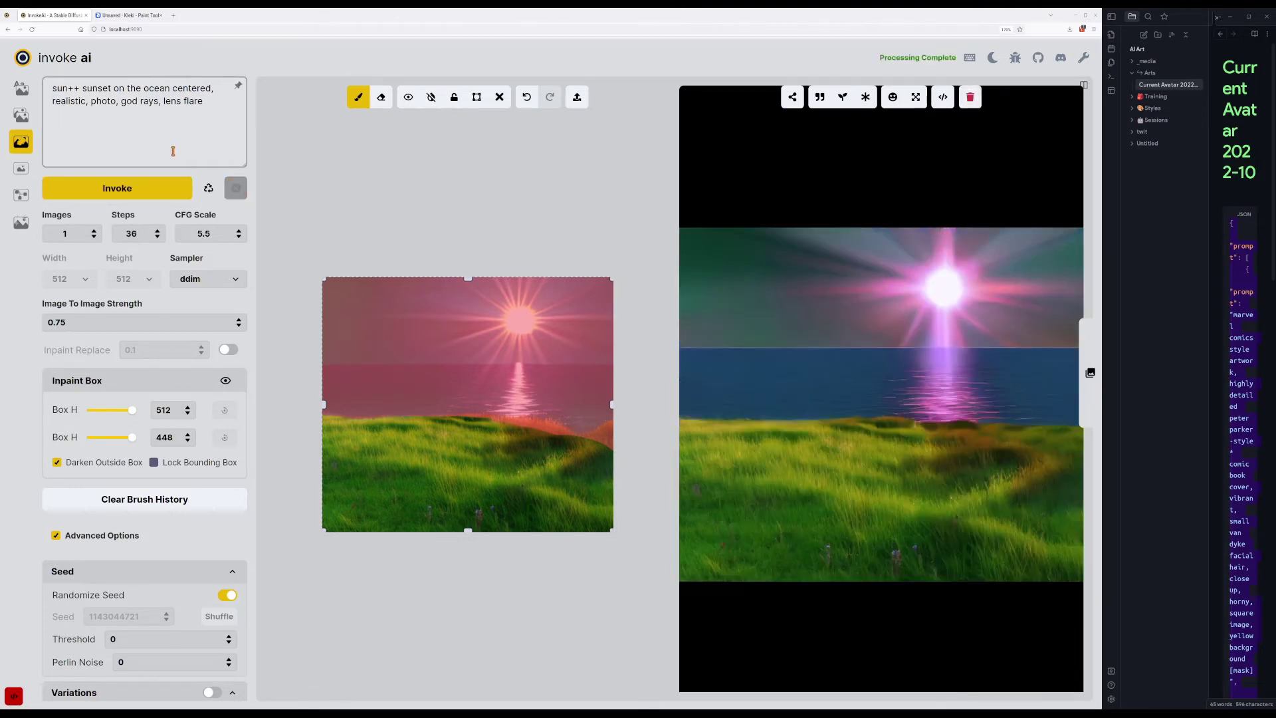
Set the Image To Image Strength to 0.8 and generate four inpainting results.
left_click(239, 320)
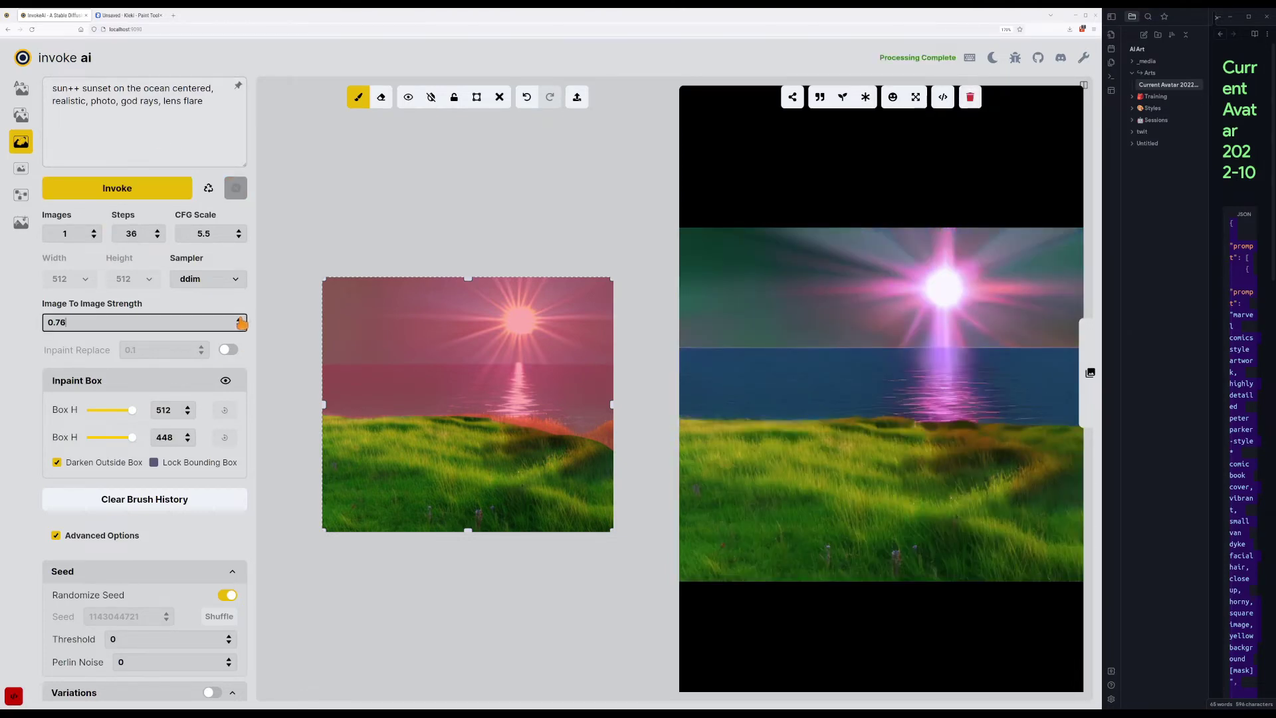
left_click(239, 326)
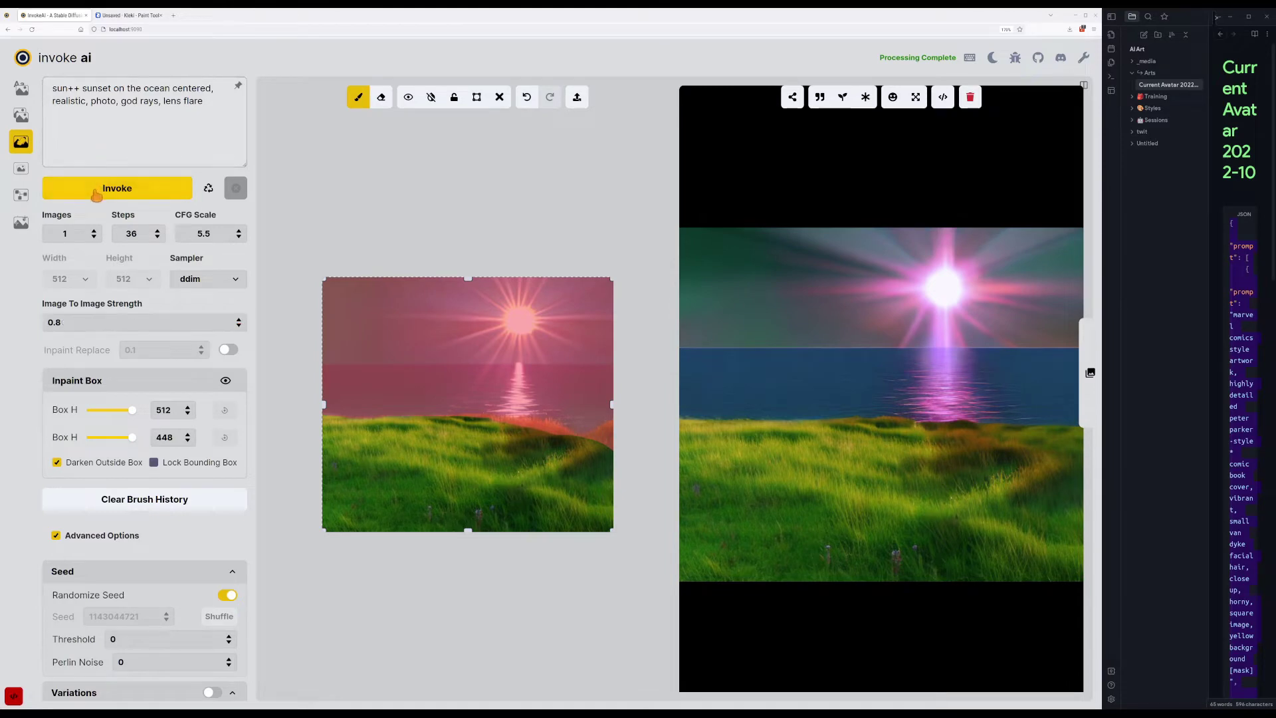
left_click(100, 192)
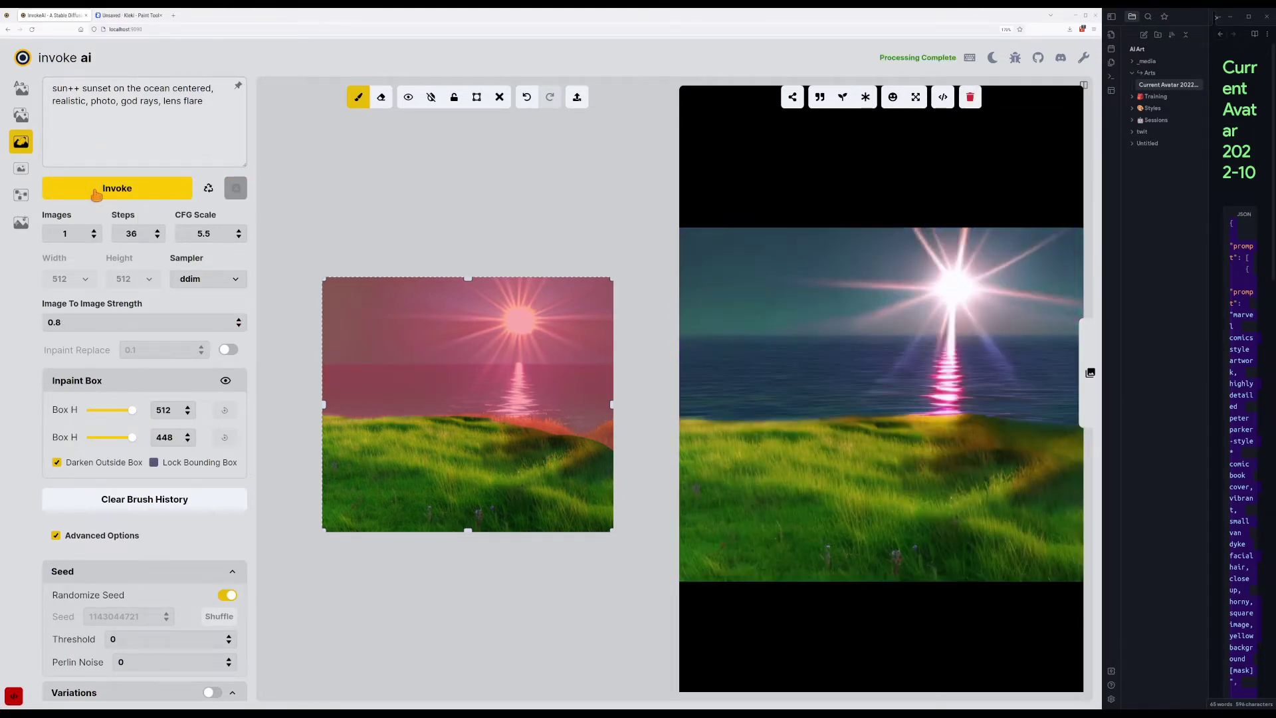
left_click(96, 193)
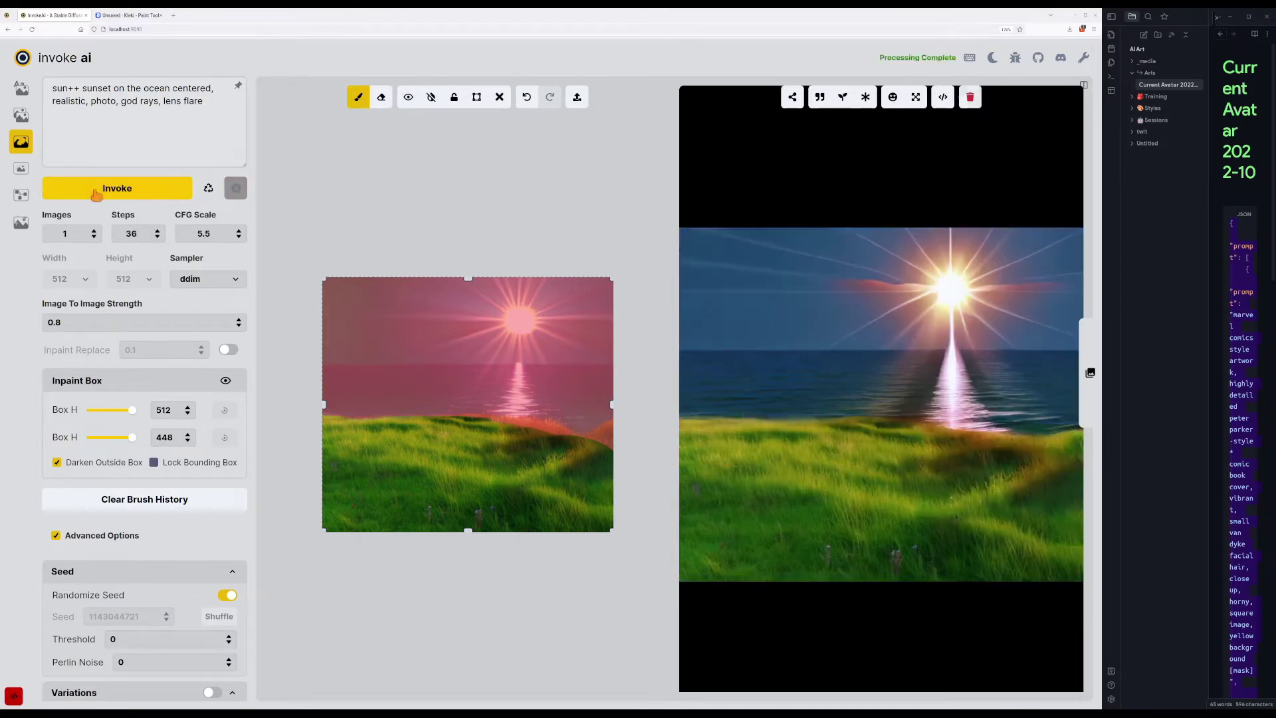
left_click(96, 192)
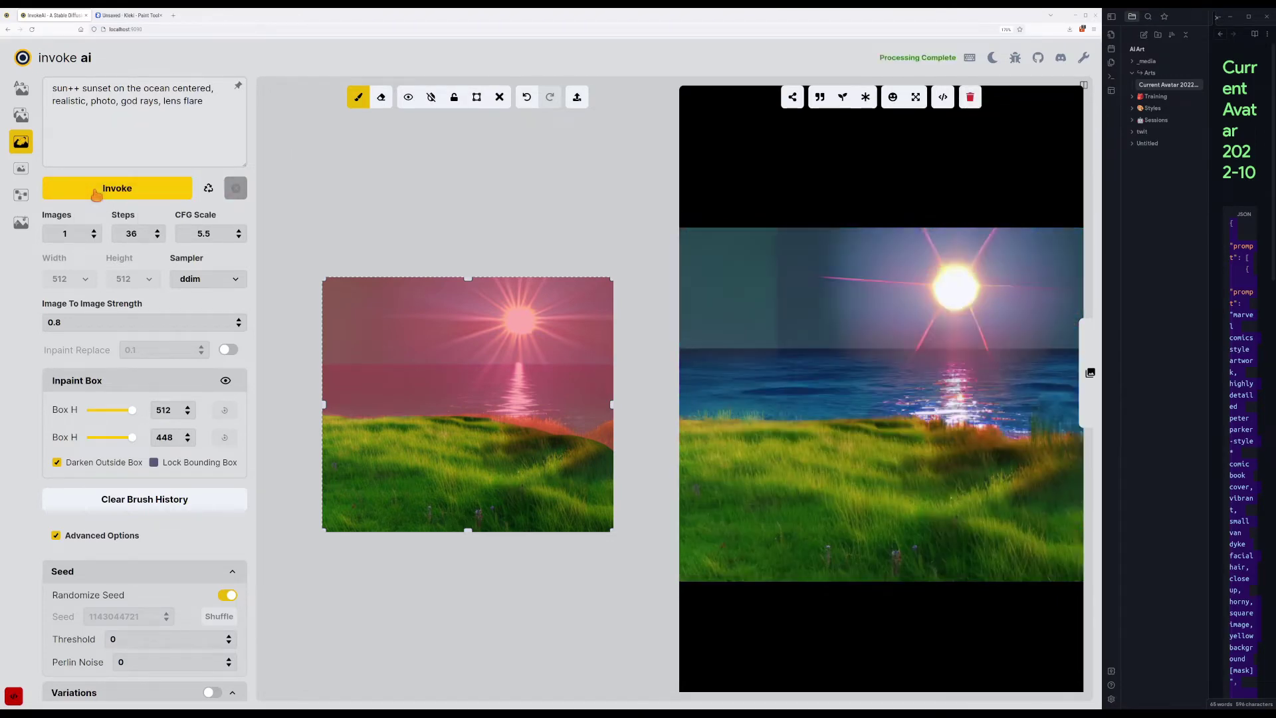
left_click(96, 192)
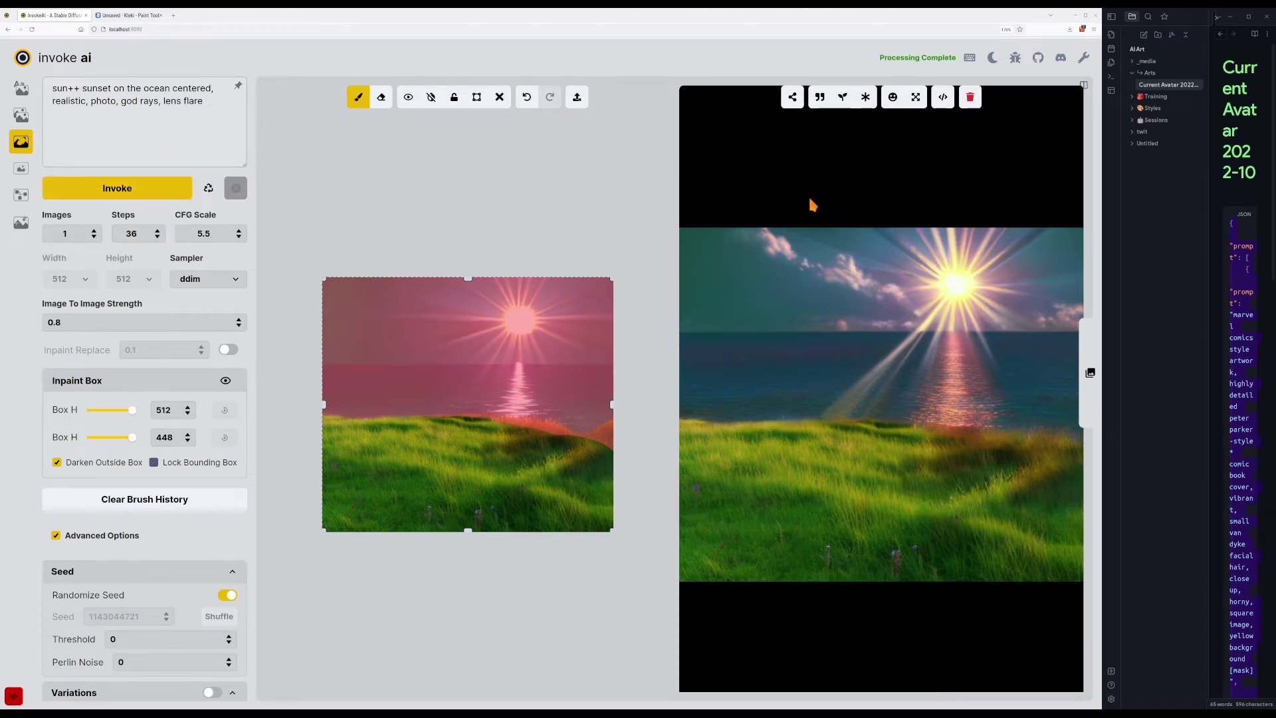
Send the result with the yellow sun, light rays and clouds to inpainting and clear the existing mask.
left_click_drag(709, 8, 764, 0)
mouse_move(801, 100)
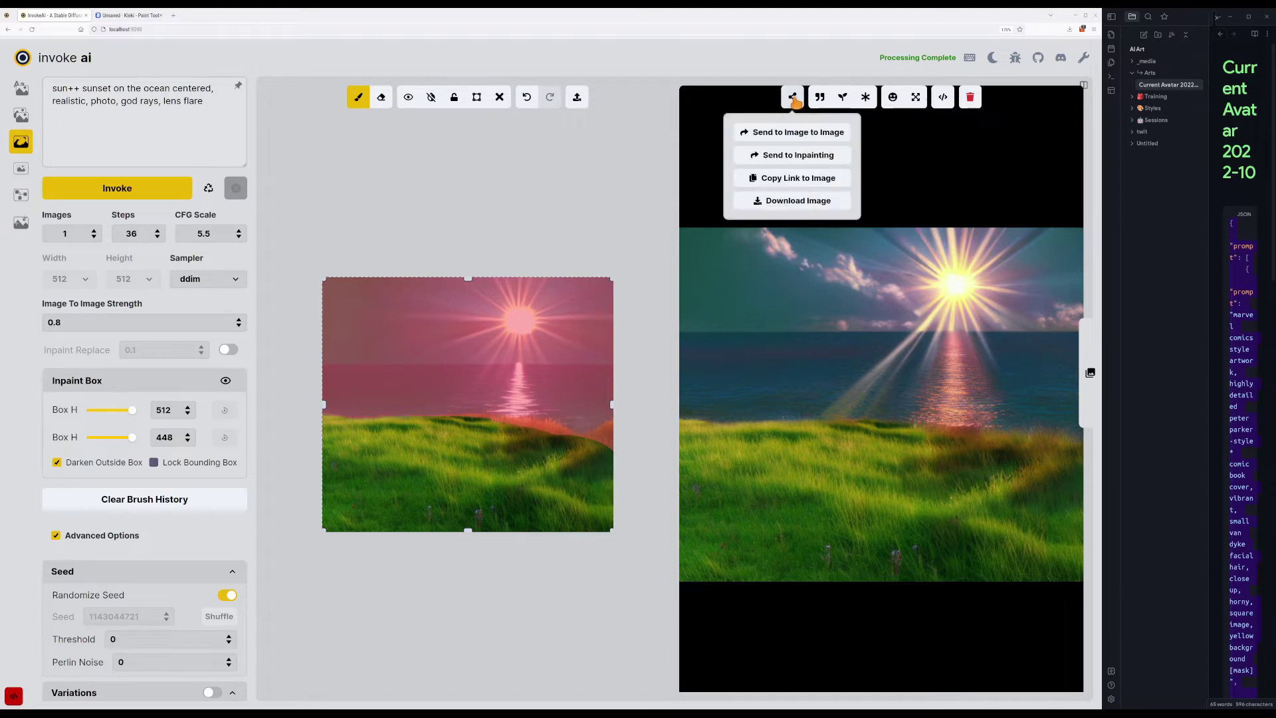
left_click(796, 160)
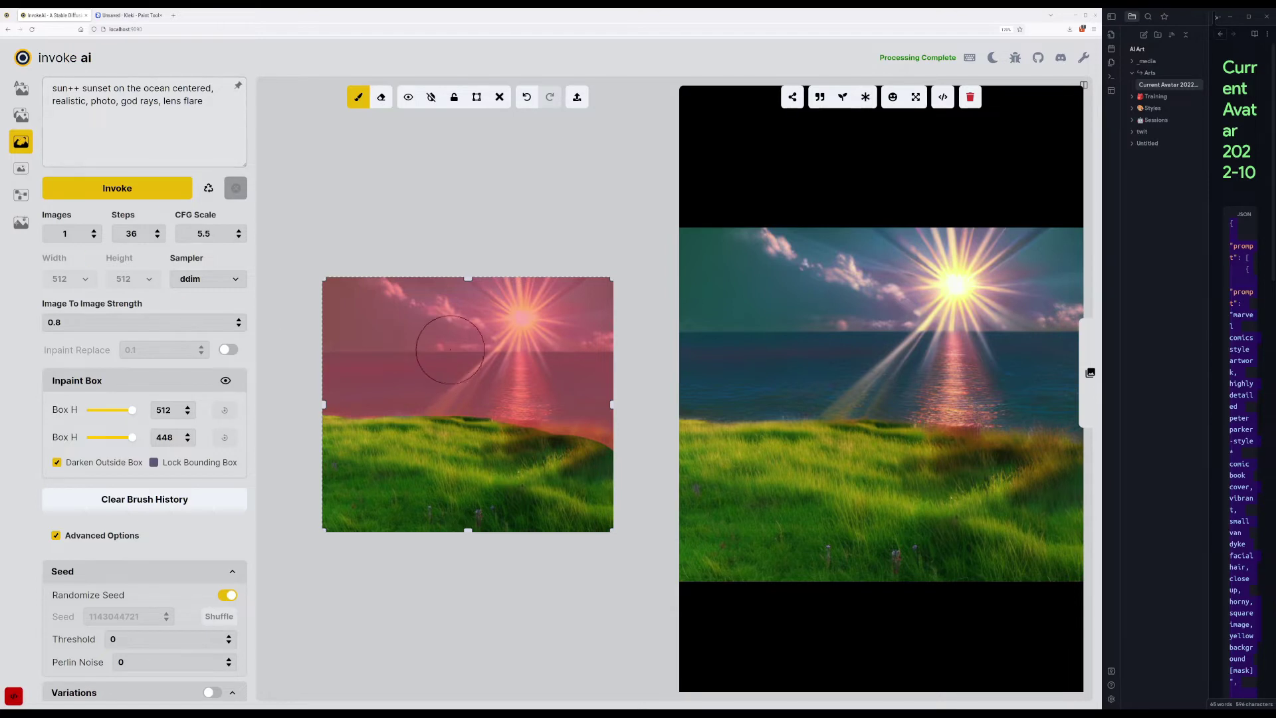
key("shift+c")
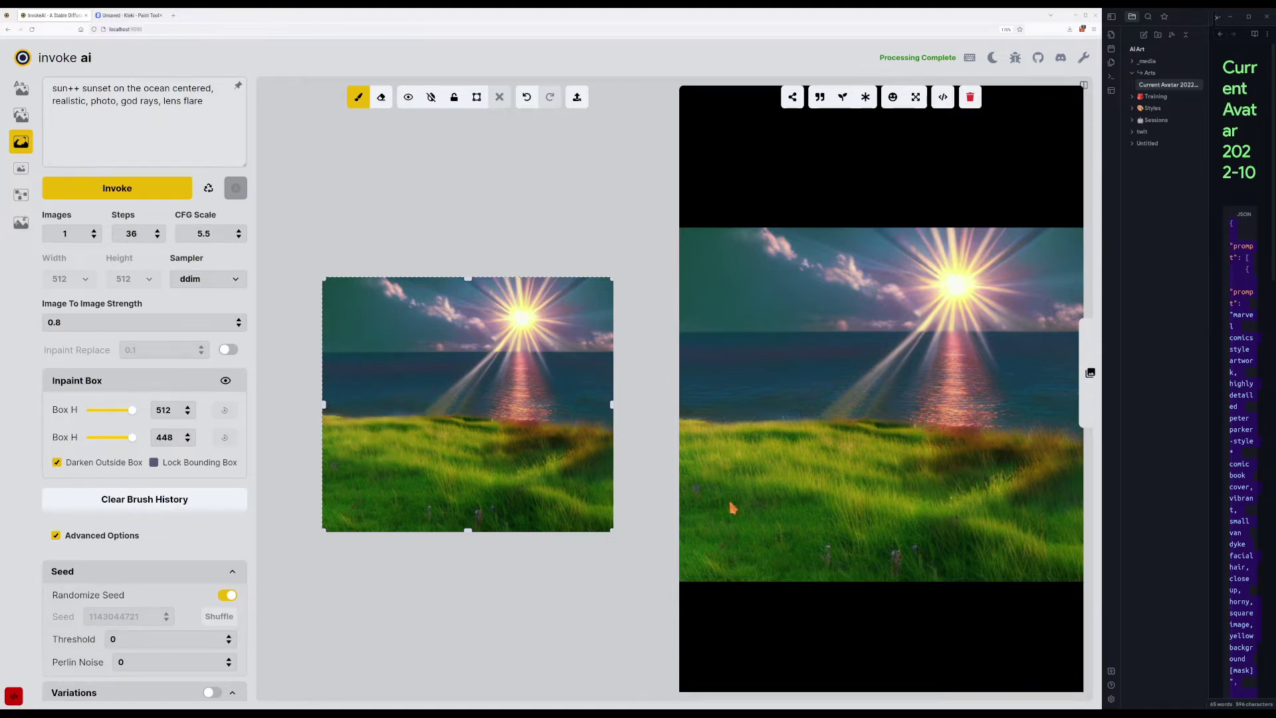
left_click(1090, 373)
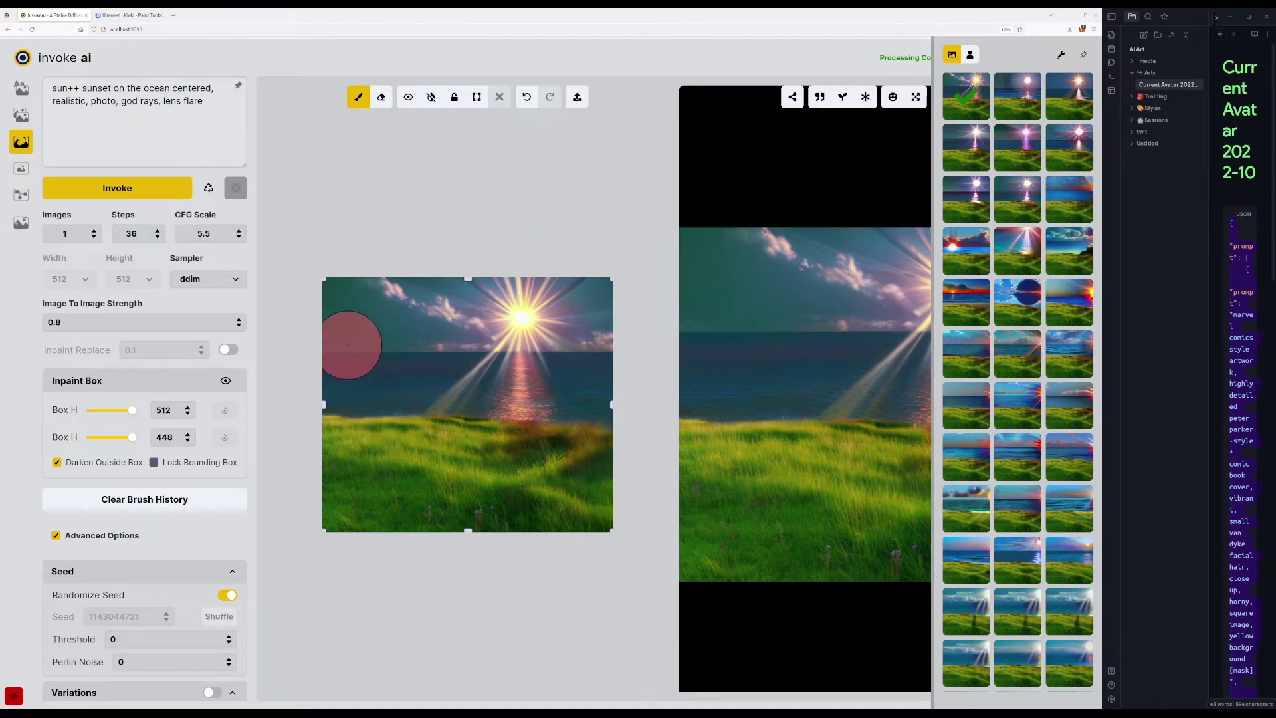
Mask an animal-shaped area over the sea and grass on the image's left side, erasing a gap between the legs with a smaller brush.
mouse_move(349, 342)
left_mouse_down()
mouse_move(337, 414)
mouse_move(376, 427)
mouse_move(389, 373)
mouse_move(357, 338)
left_mouse_up()
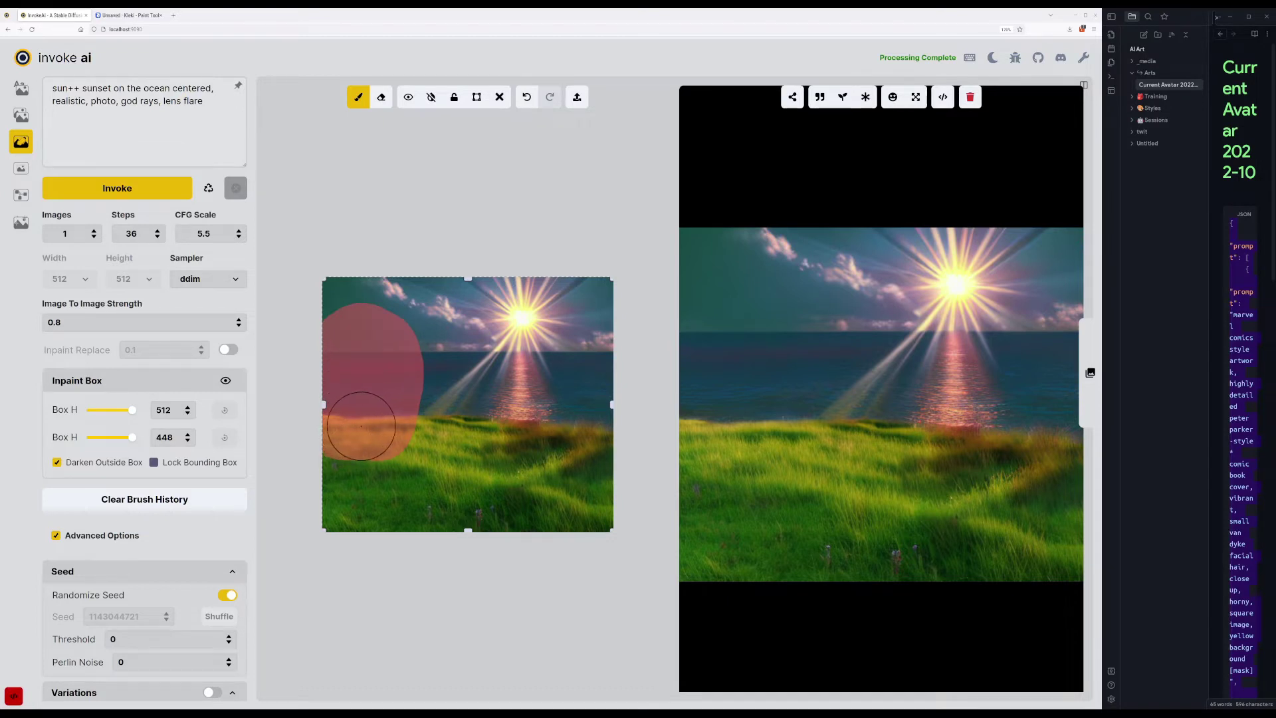
key("bracketleft")
key("bracketleft")
key("bracketleft")
key("bracketleft")
key("e")
mouse_move(367, 456)
left_mouse_down()
mouse_move(366, 416)
mouse_move(366, 450)
left_mouse_up()
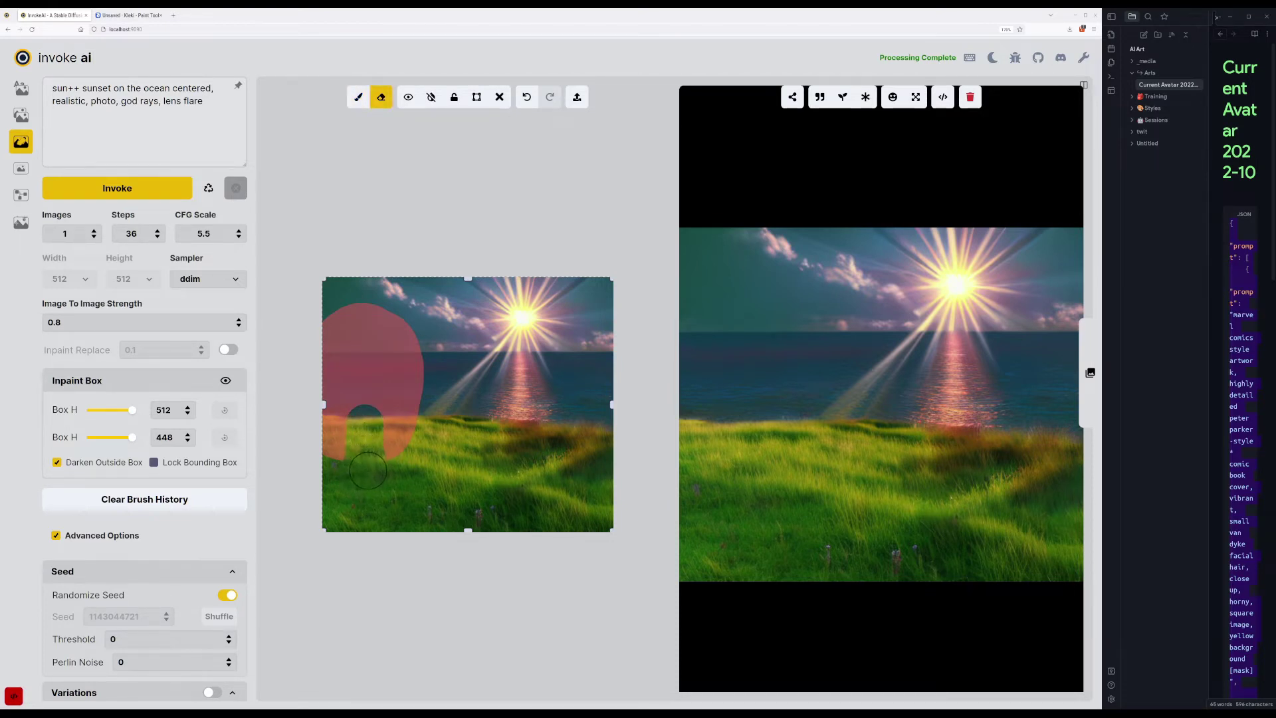
key("b")
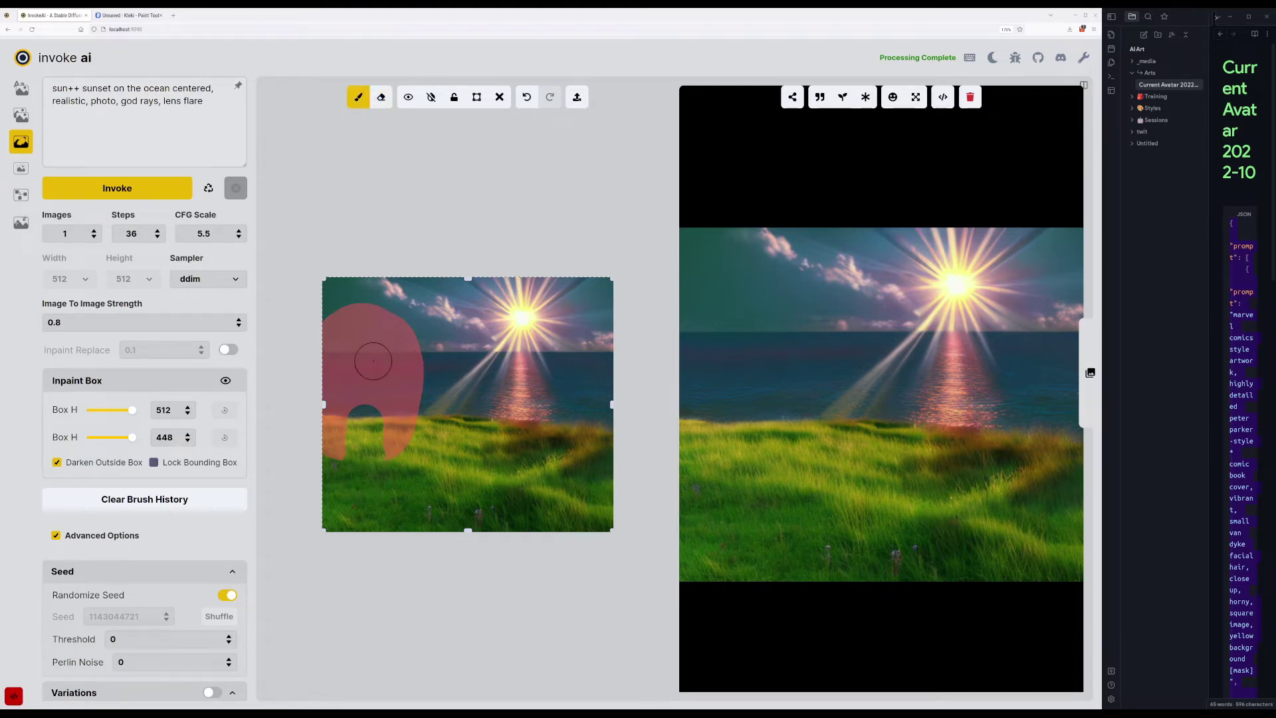
Replace the prompt with "mastodon" and generate several inpainting results in the masked area.
left_click(169, 125)
key("ctrl+a")
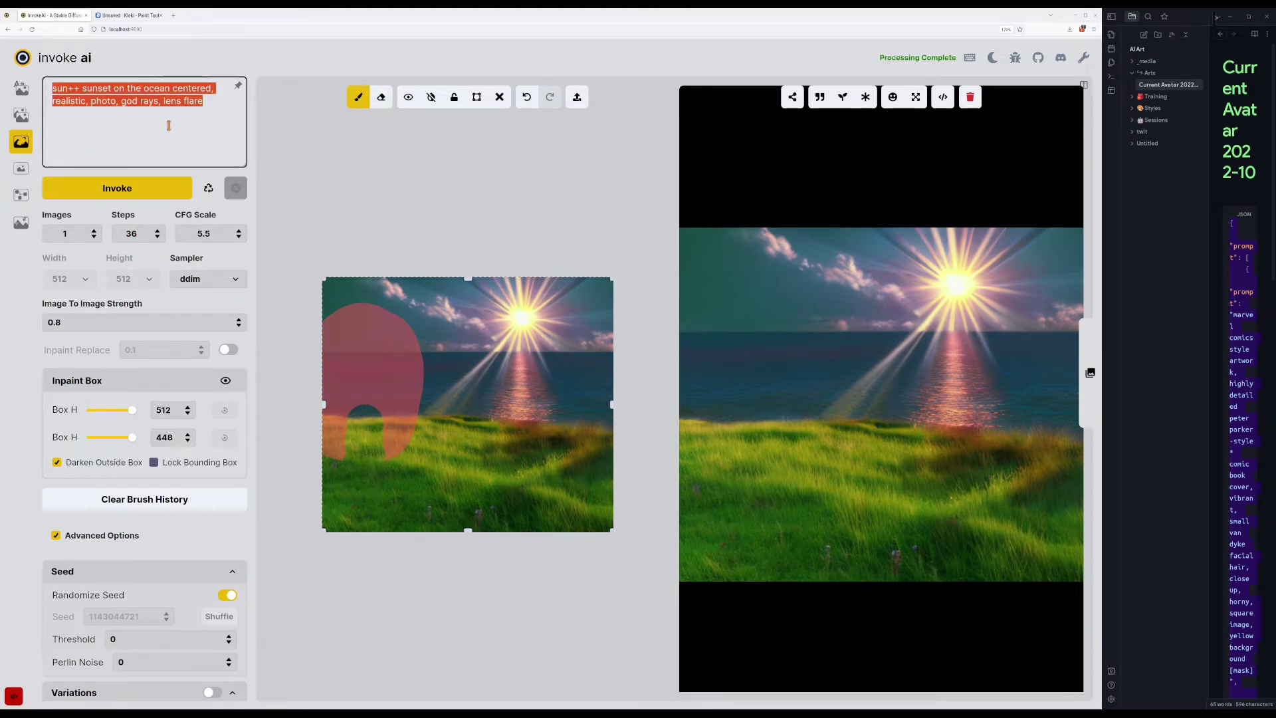
type("mastodon")
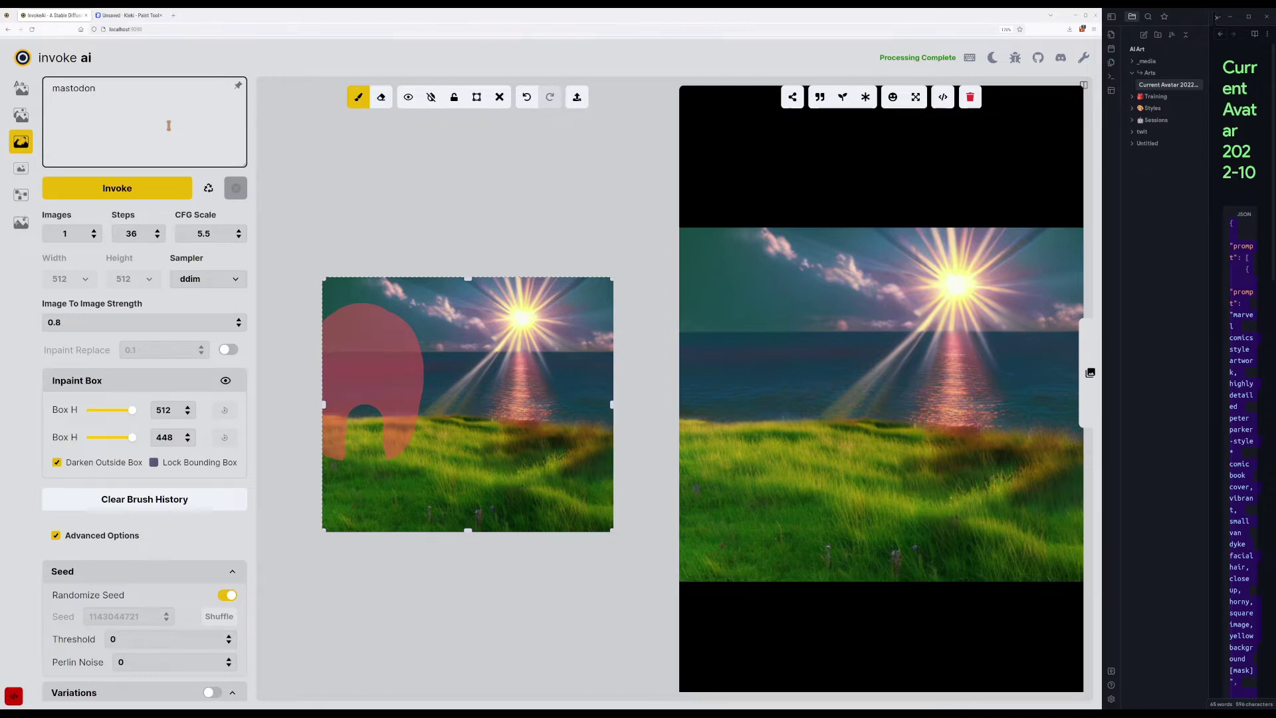
key("ctrl+Return")
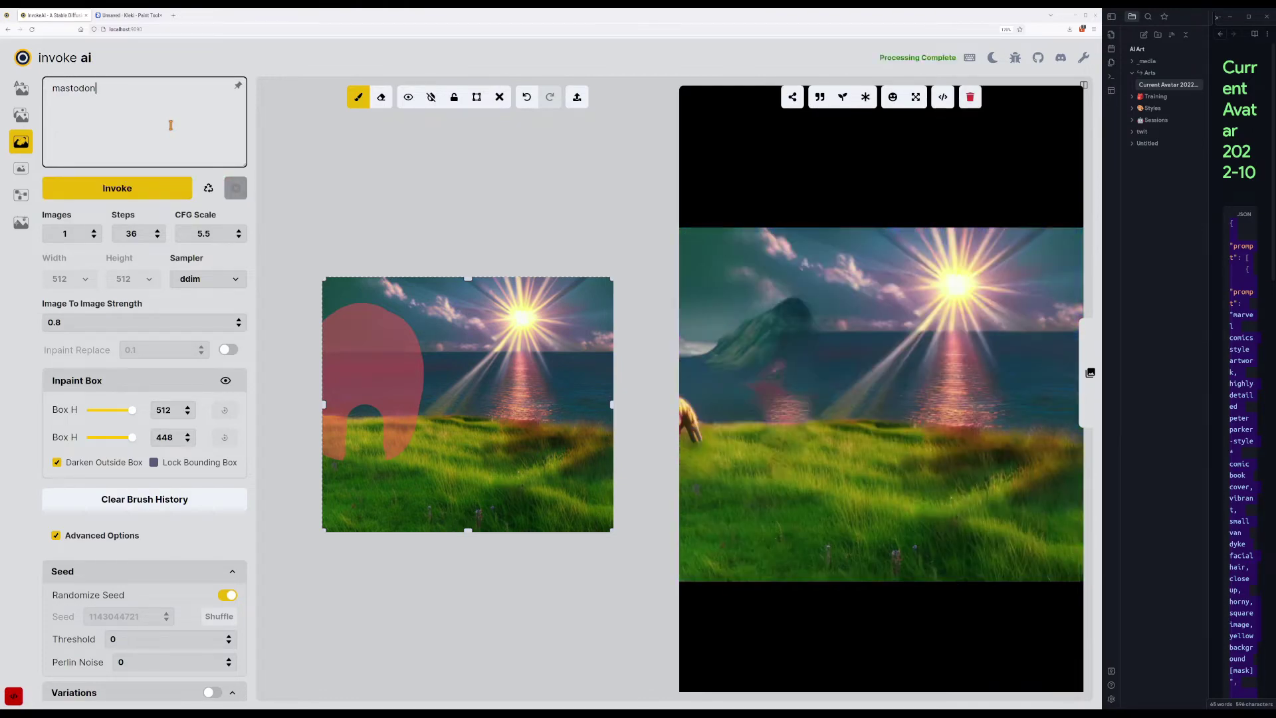
key("ctrl+Return")
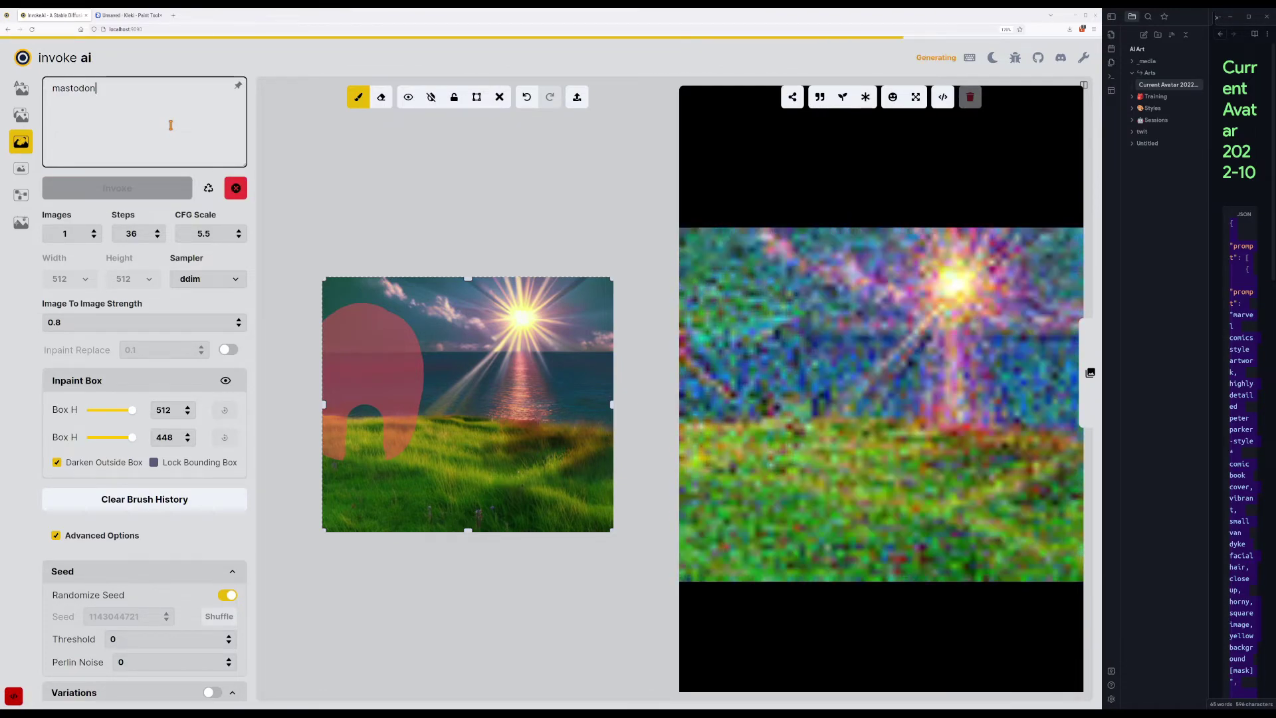
key("ctrl+Return")
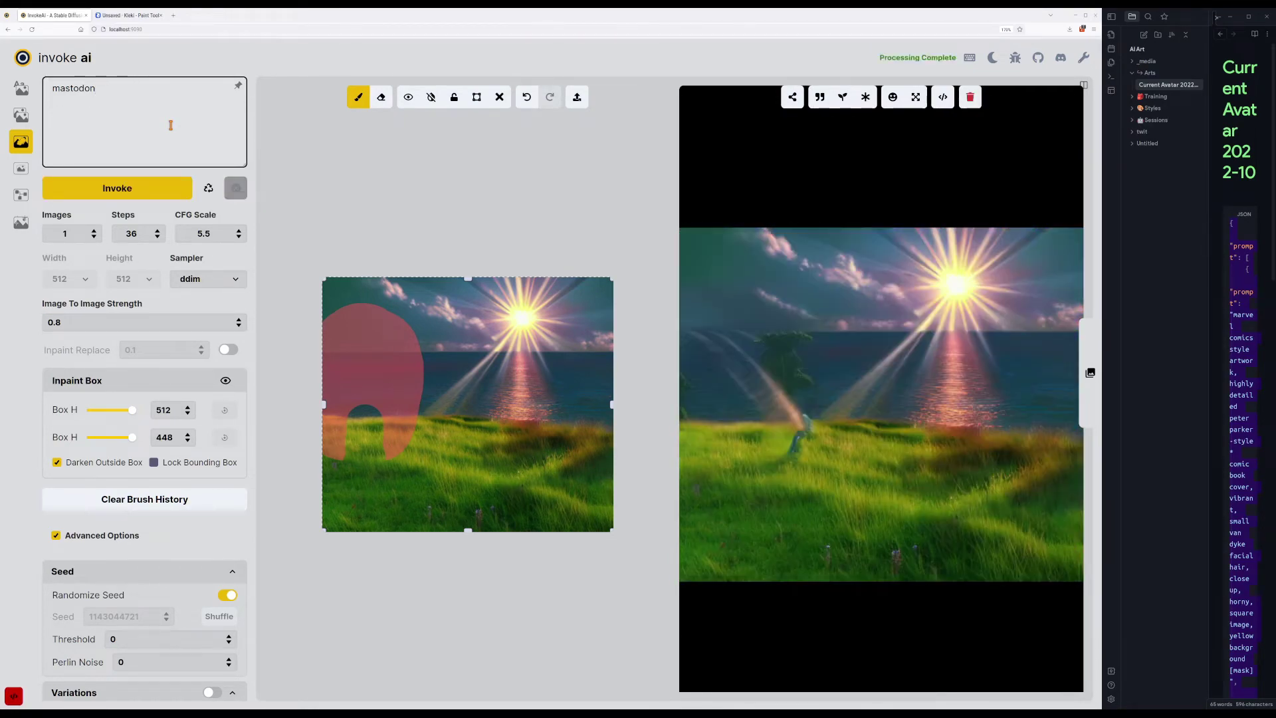
key("ctrl+Return")
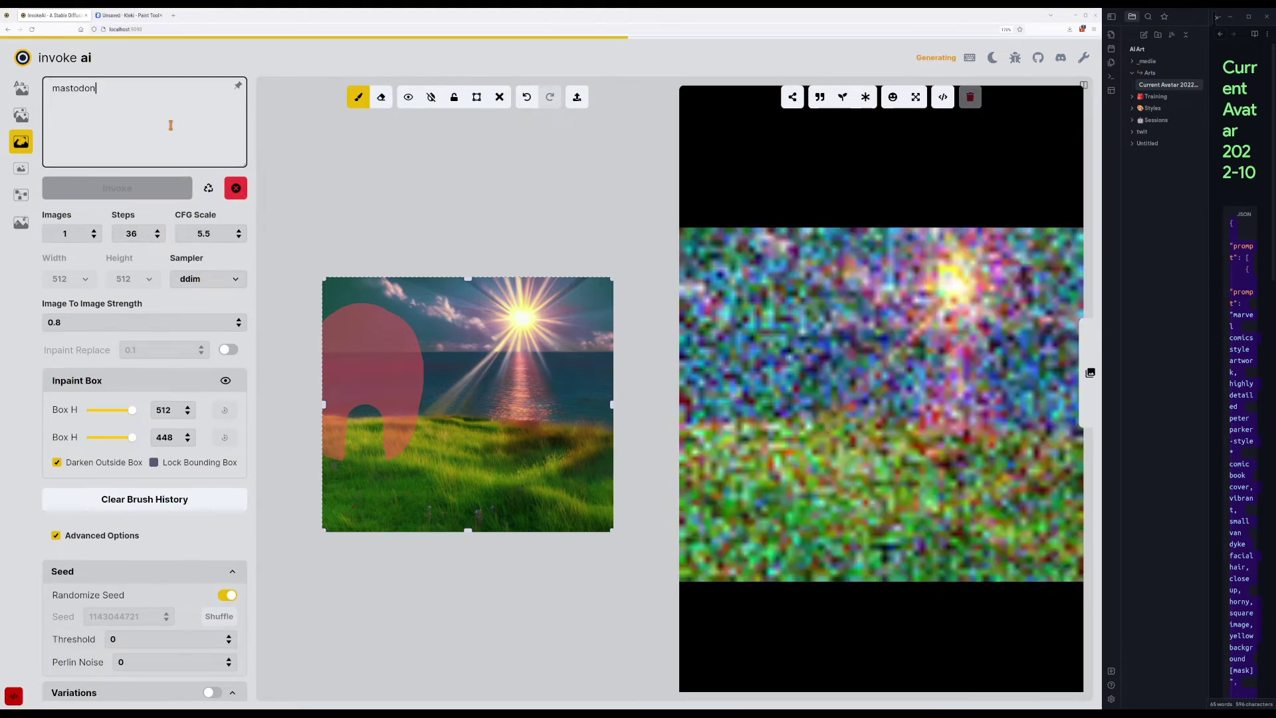
key("ctrl+Return")
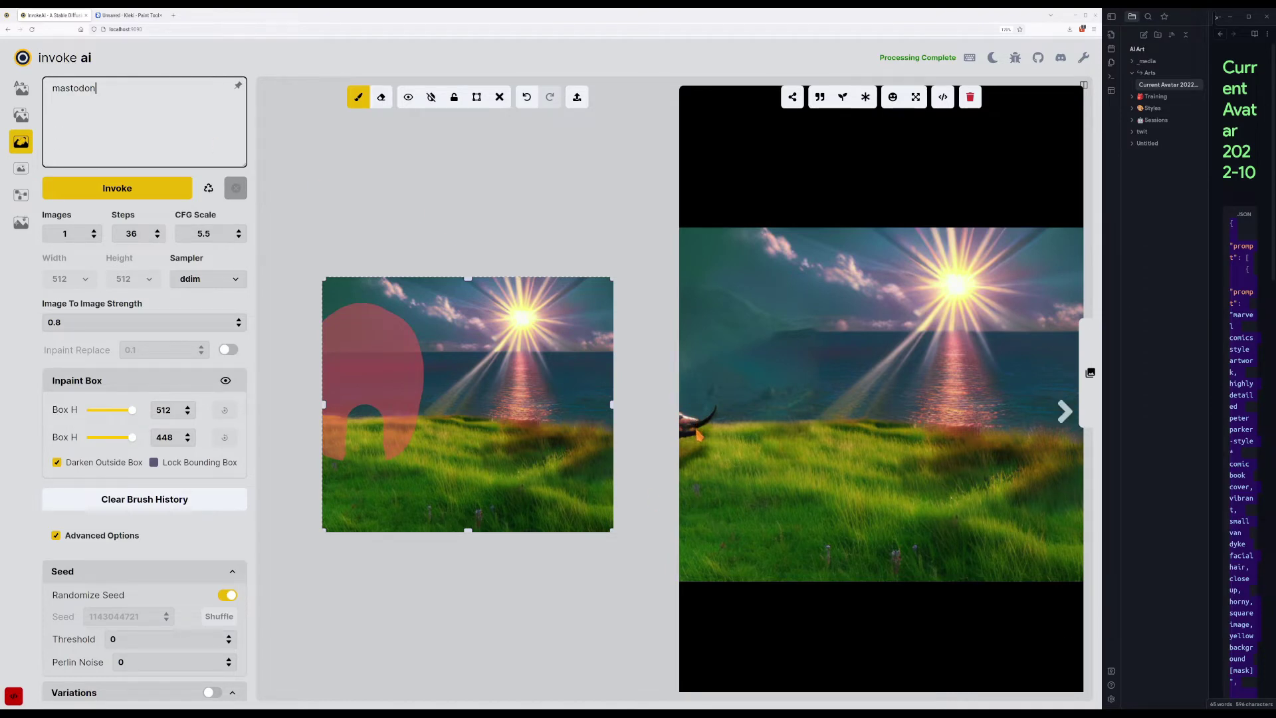
key("ctrl+Return")
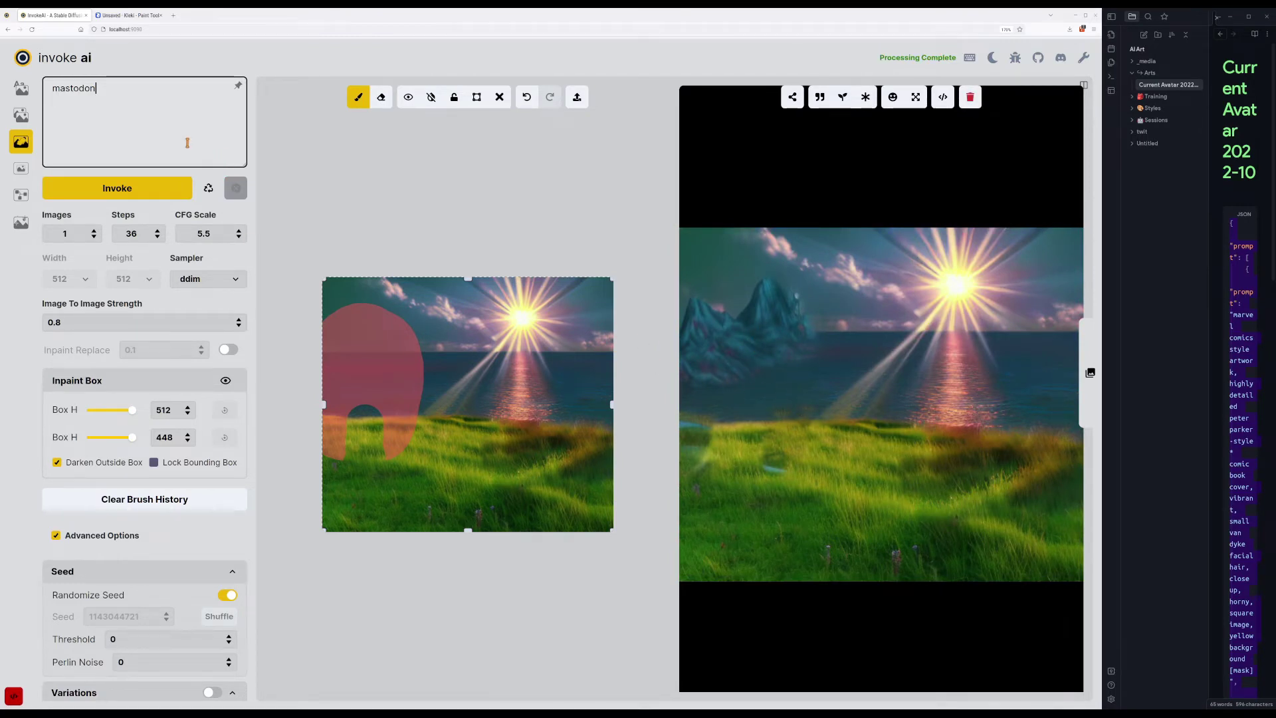
Extend the prompt to "mastodon elephant" and generate, then strengthen it to "mastodon elephant+++" and generate again.
type("t")
key("ctrl+Return")
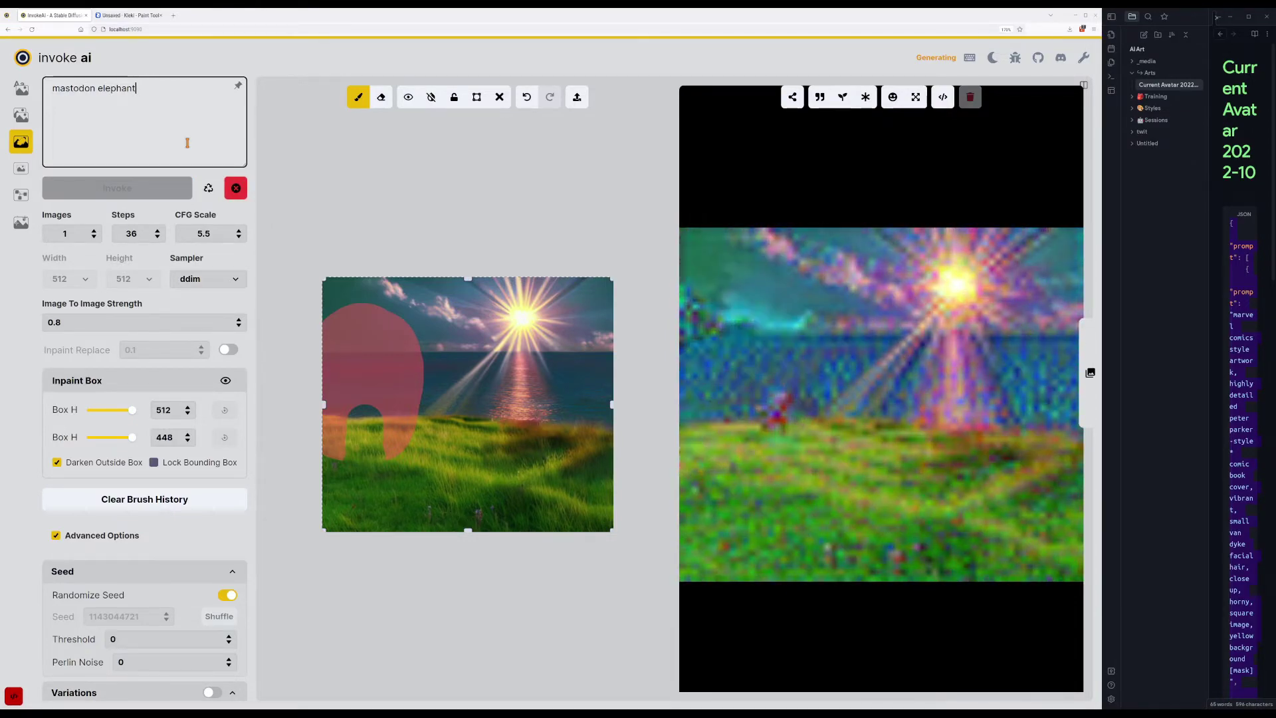
key("BackSpace")
type("+++")
key("ctrl+Return")
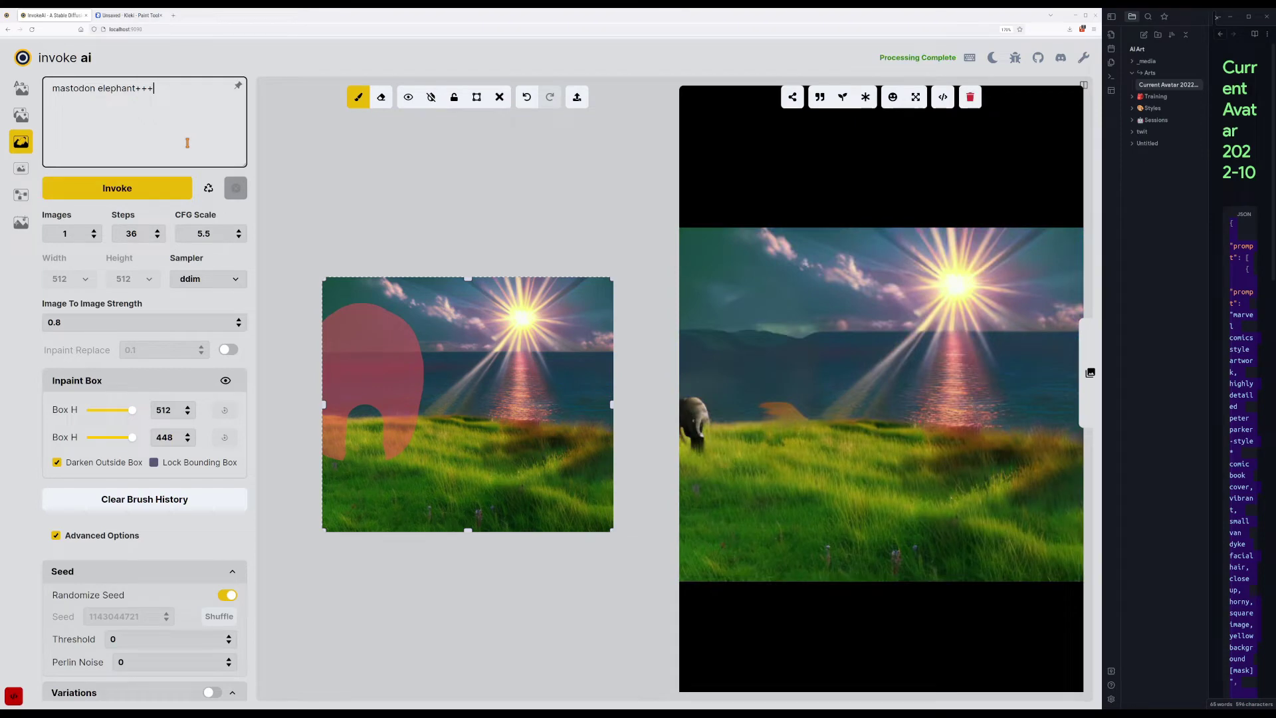
Generate more results with "mastodon elephant+++" and check the reference picture of the mastodon beside the gravestone.
key("ctrl+Return")
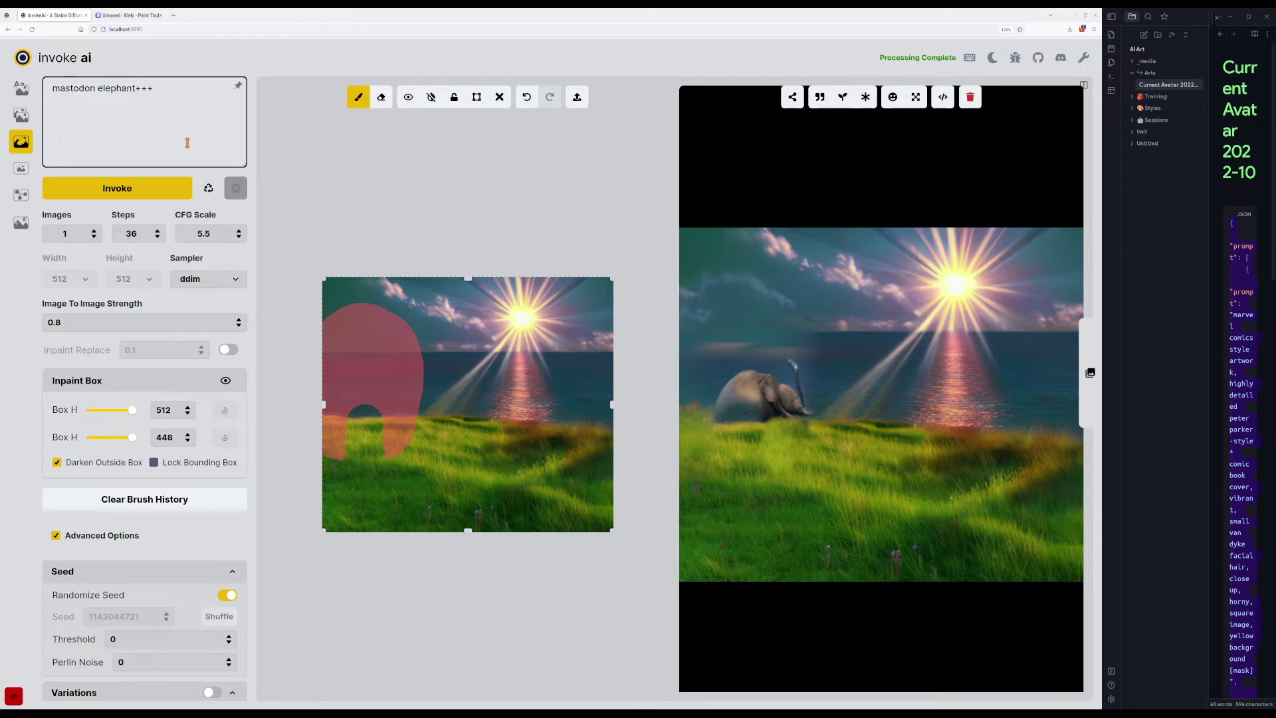
key("ctrl+Return")
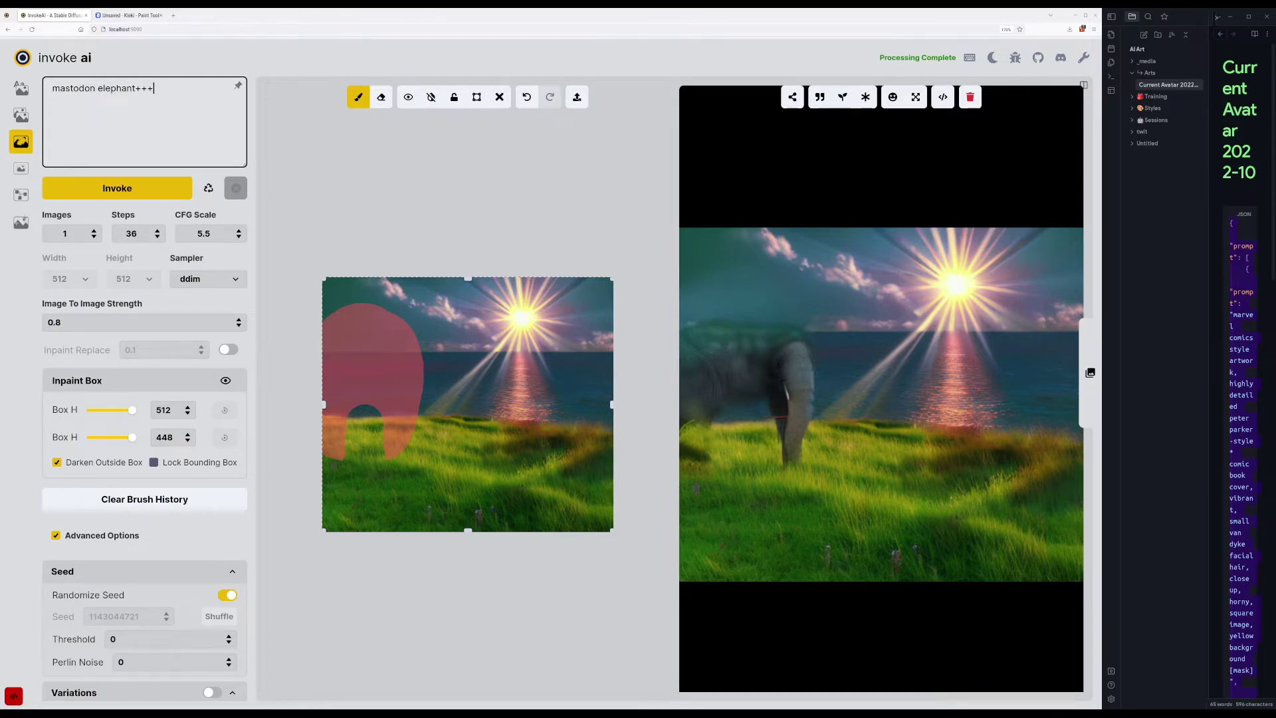
left_click_drag(1016, 59, 305, 112)
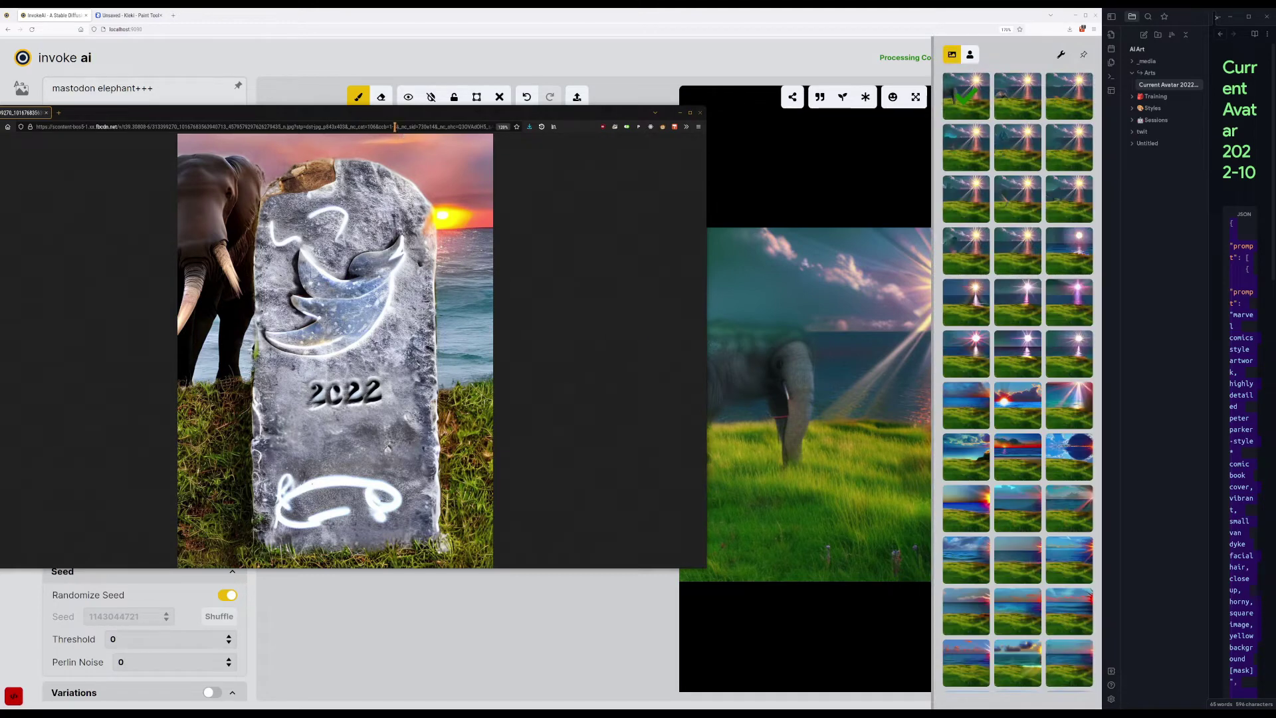
left_click_drag(392, 115, 1216, 0)
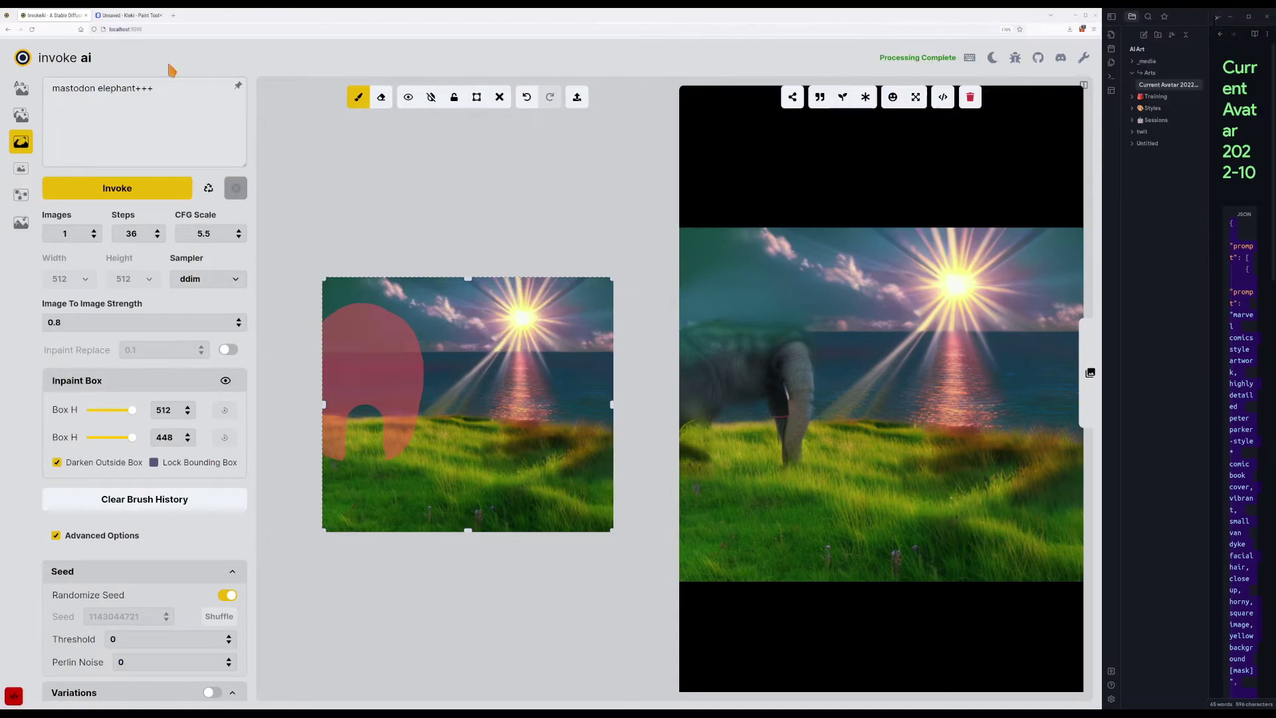
Reweight the prompt to "mastodon++ elephant+" and generate an inpainting result in the animal-shaped mask.
left_click(134, 89)
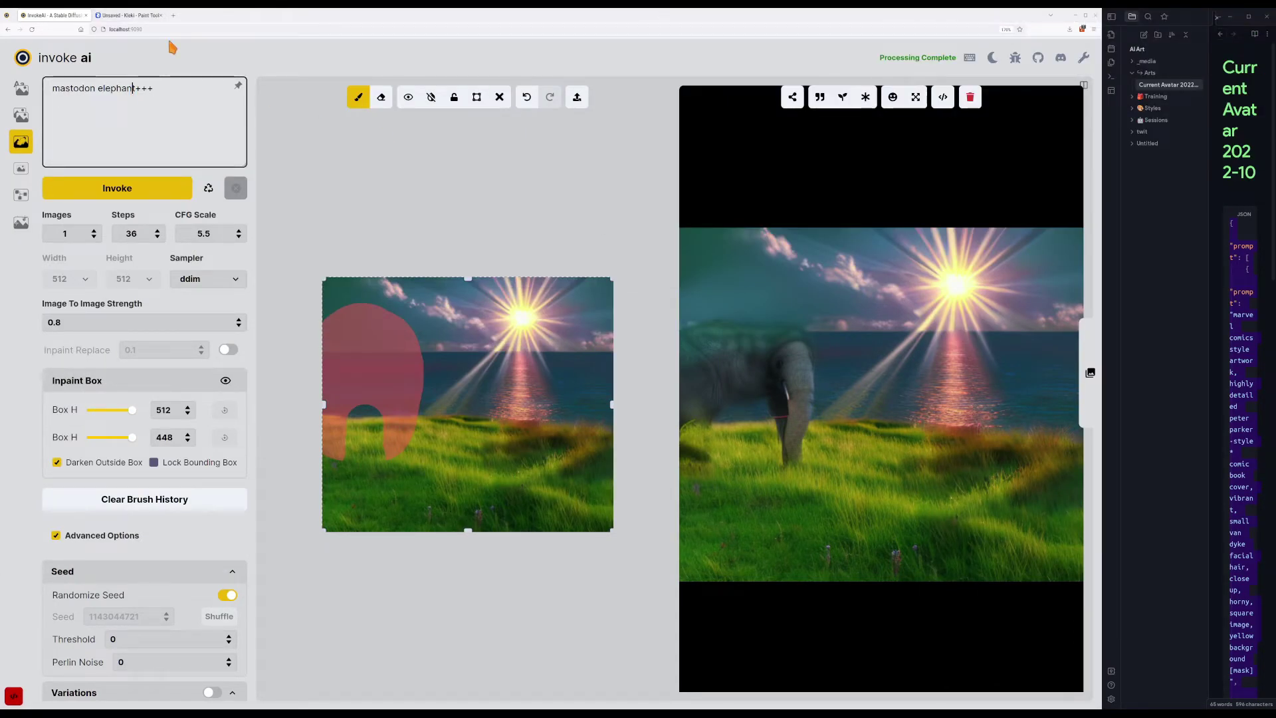
type("++")
key("BackSpace")
key("ctrl+Return")
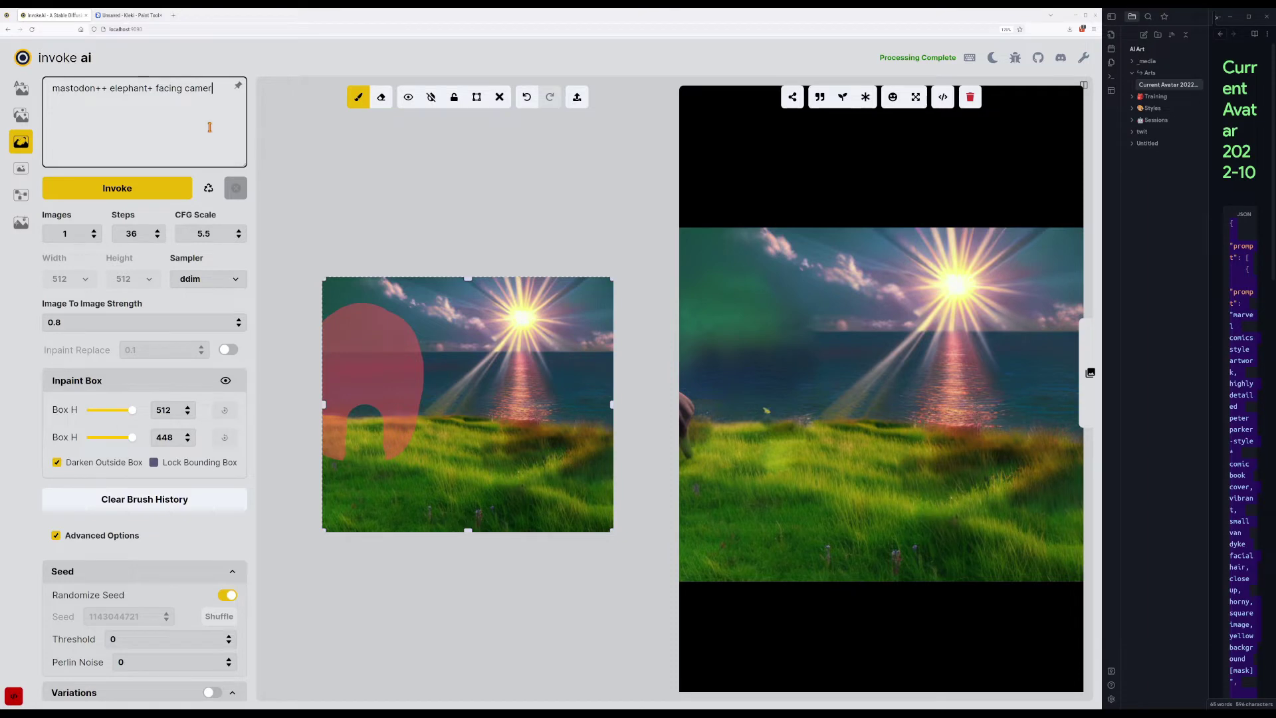
Extend the prompt with "facing camera" and generate several results, then append "pov" and generate again.
key("Return")
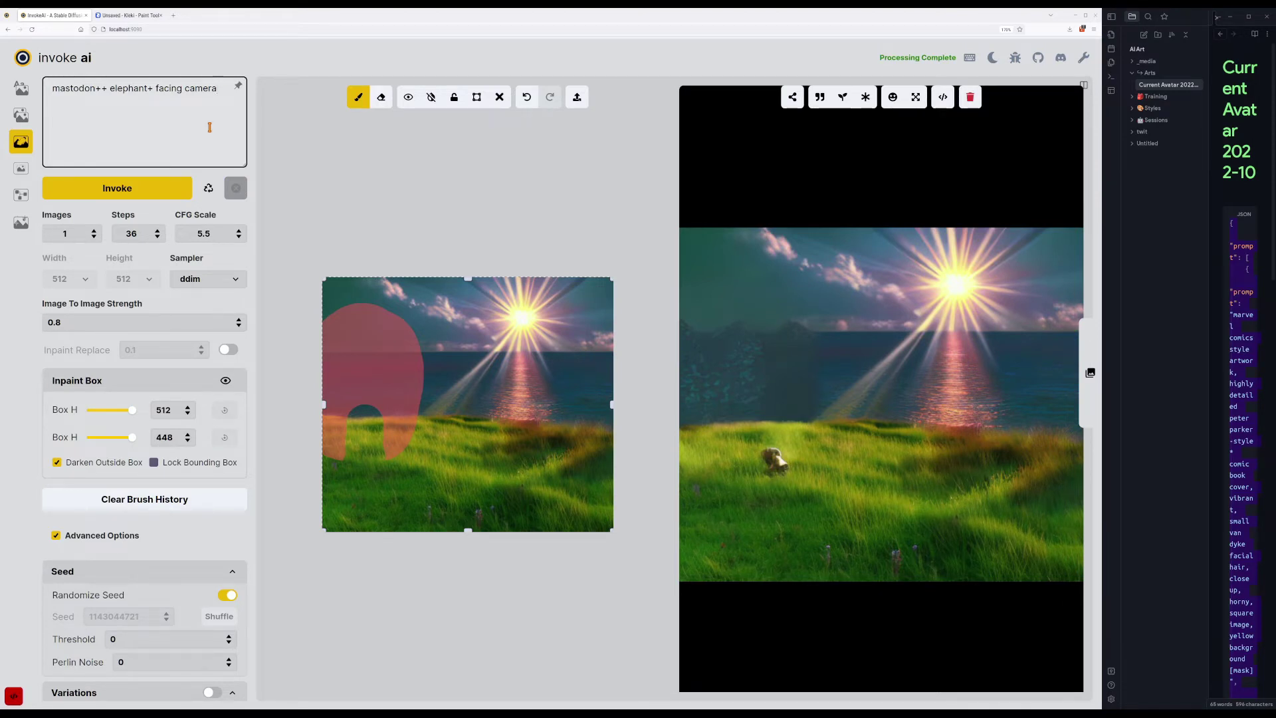
key("Return")
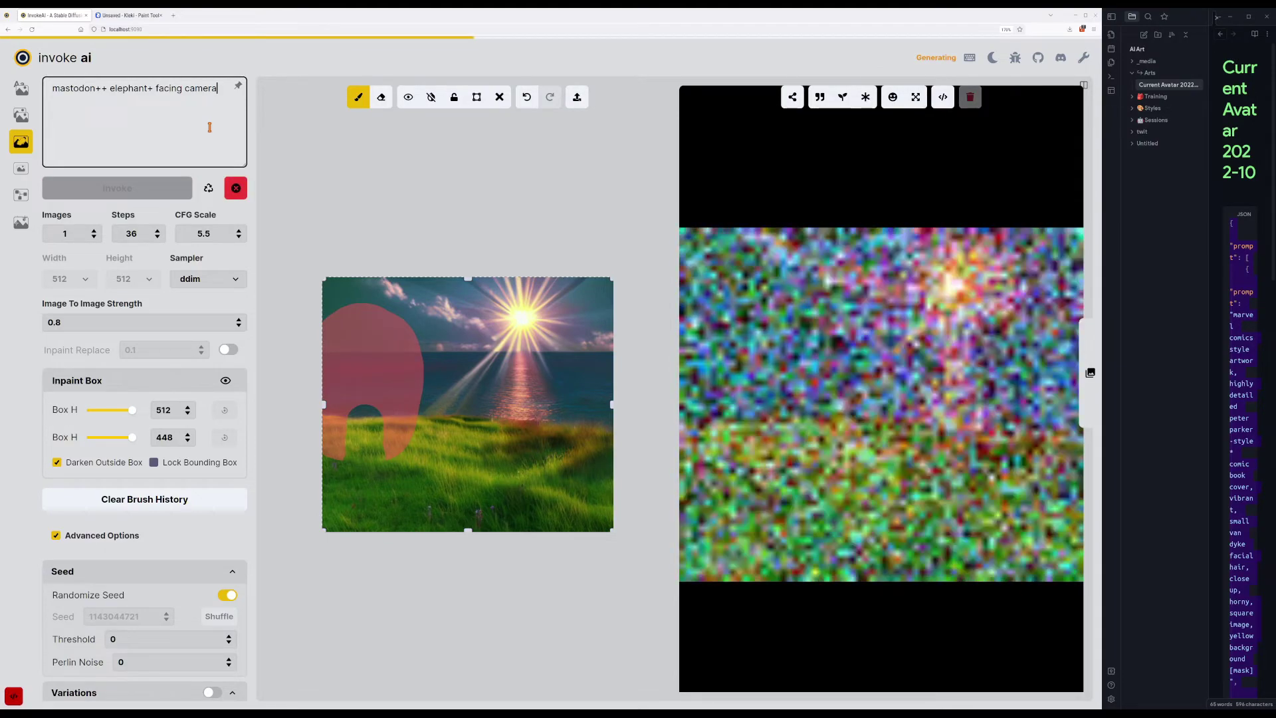
key("Return")
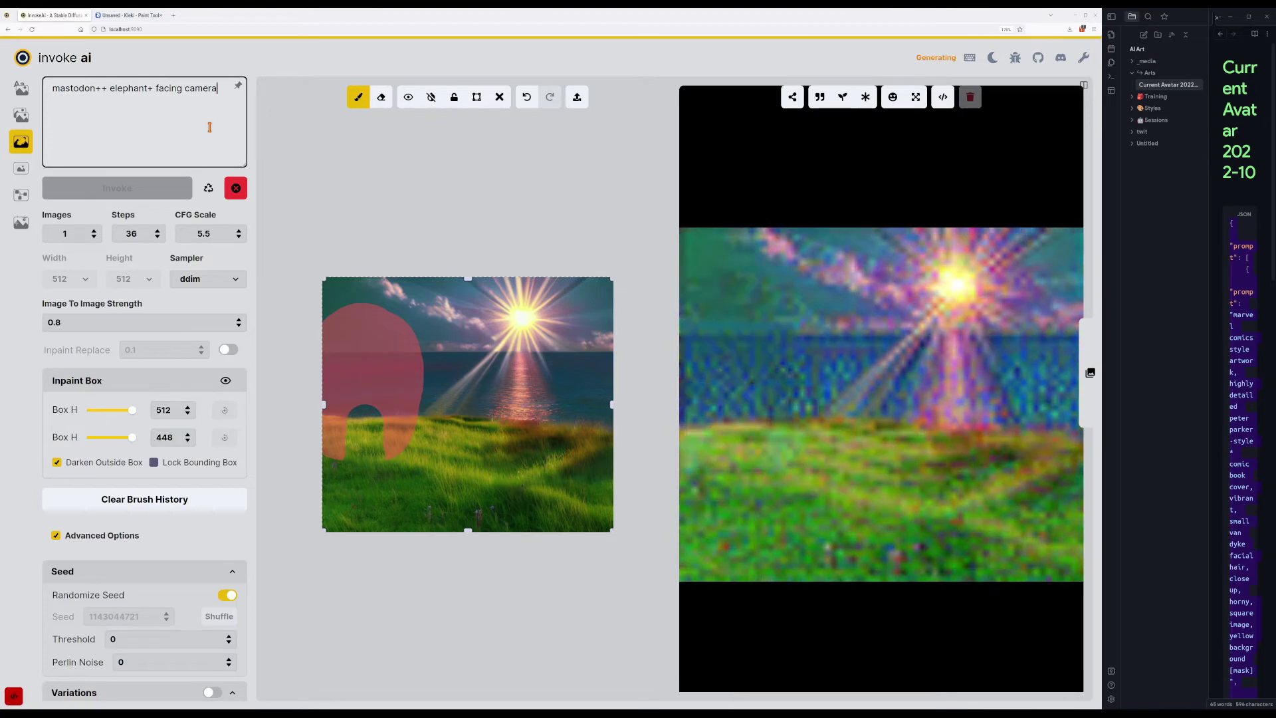
key("Return")
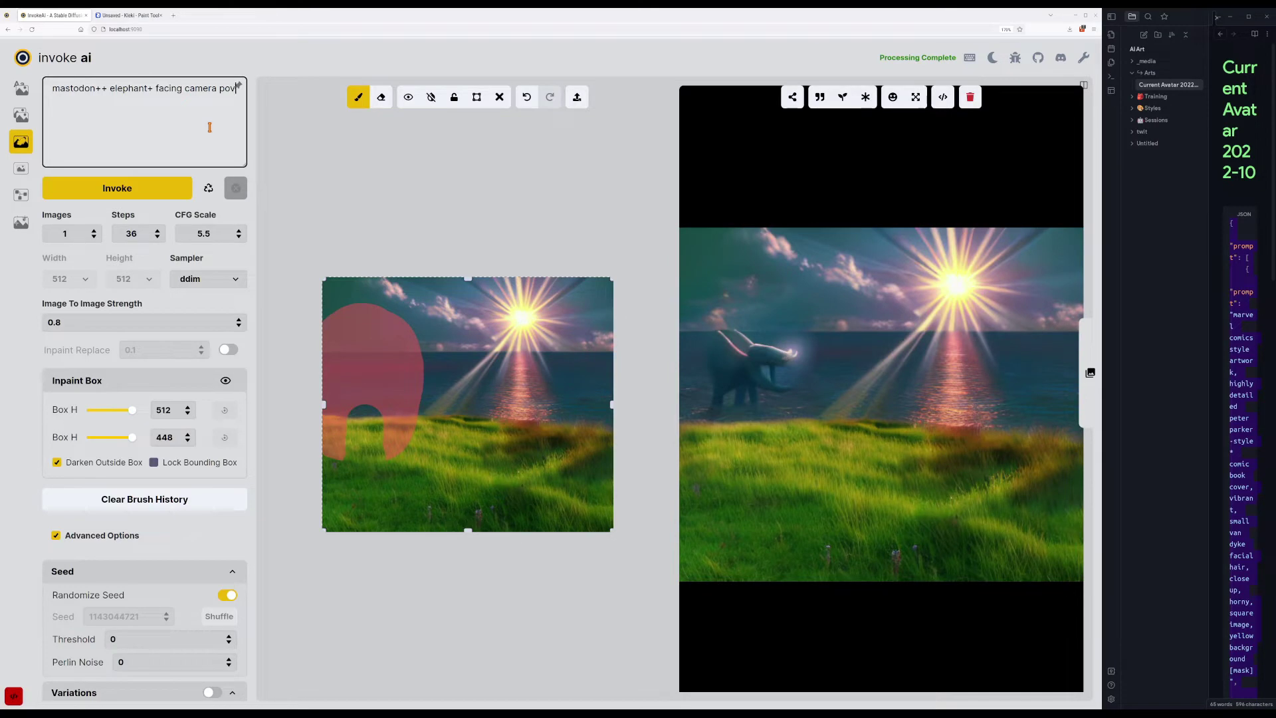
key("Return")
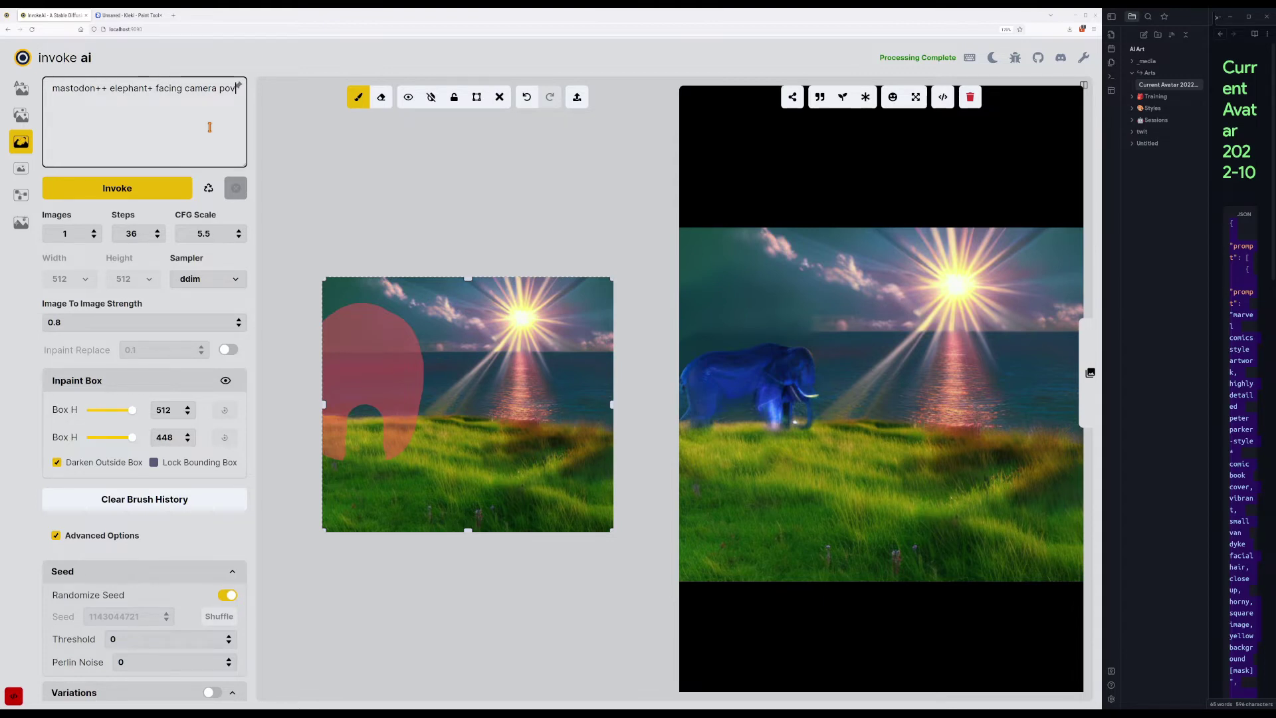
Replace "camera pov" in the prompt with "forward" and generate a result.
key("ctrl+shift+Left")
key("ctrl+shift+Left")
key("ctrl+shift+Left")
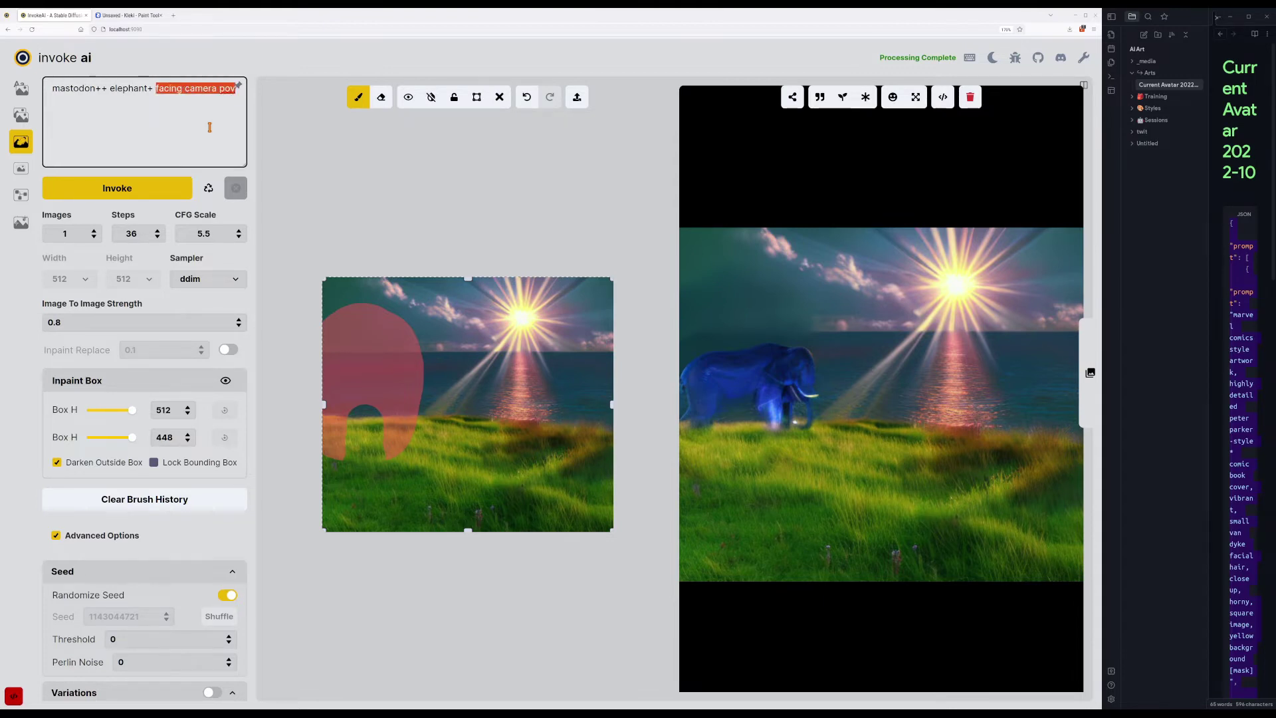
key("End")
key("ctrl+shift+Left")
key("ctrl+shift+Left")
type("forward")
key("Return")
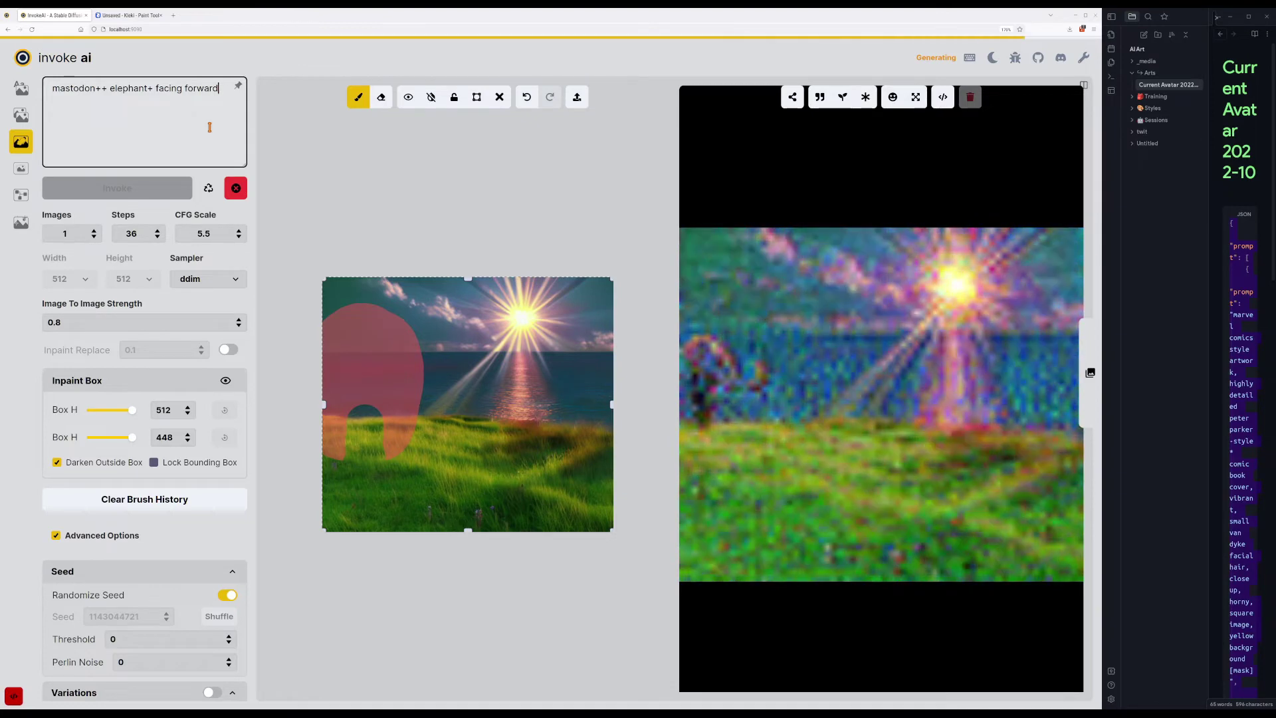
Prefix the prompt with "large+++" and generate several inpainting results.
type("large ")
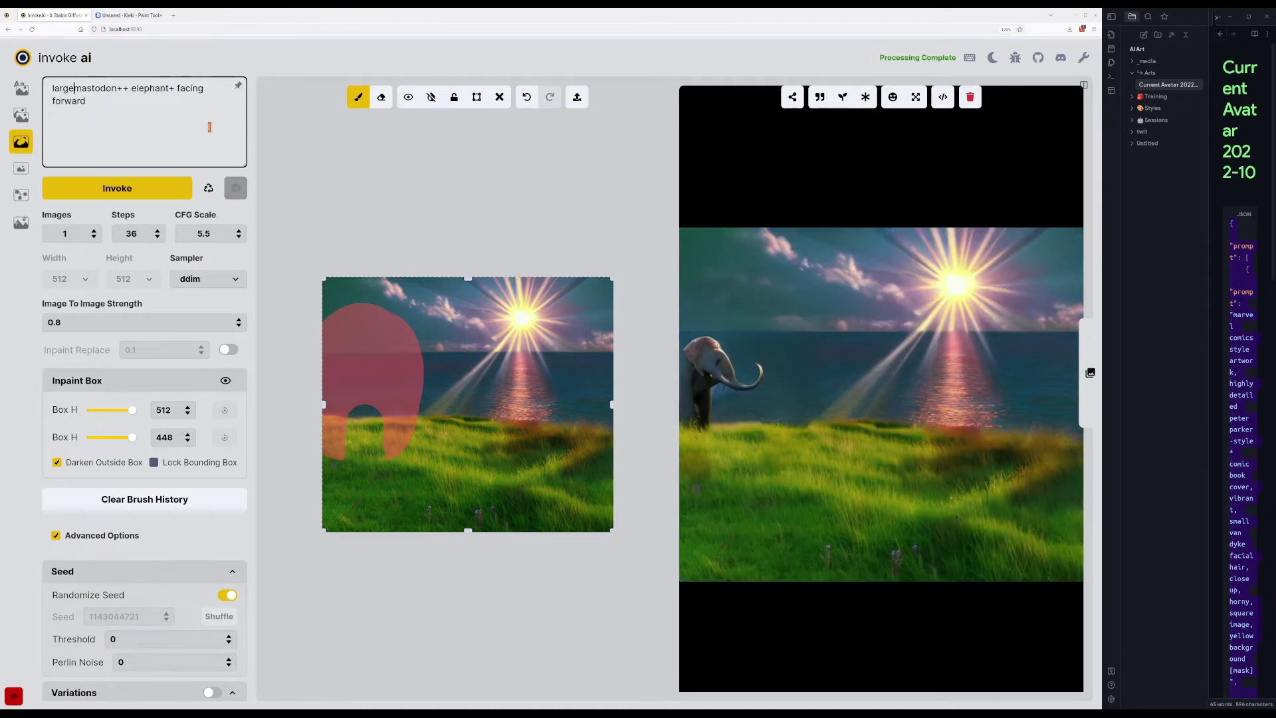
type("+++")
key("Return")
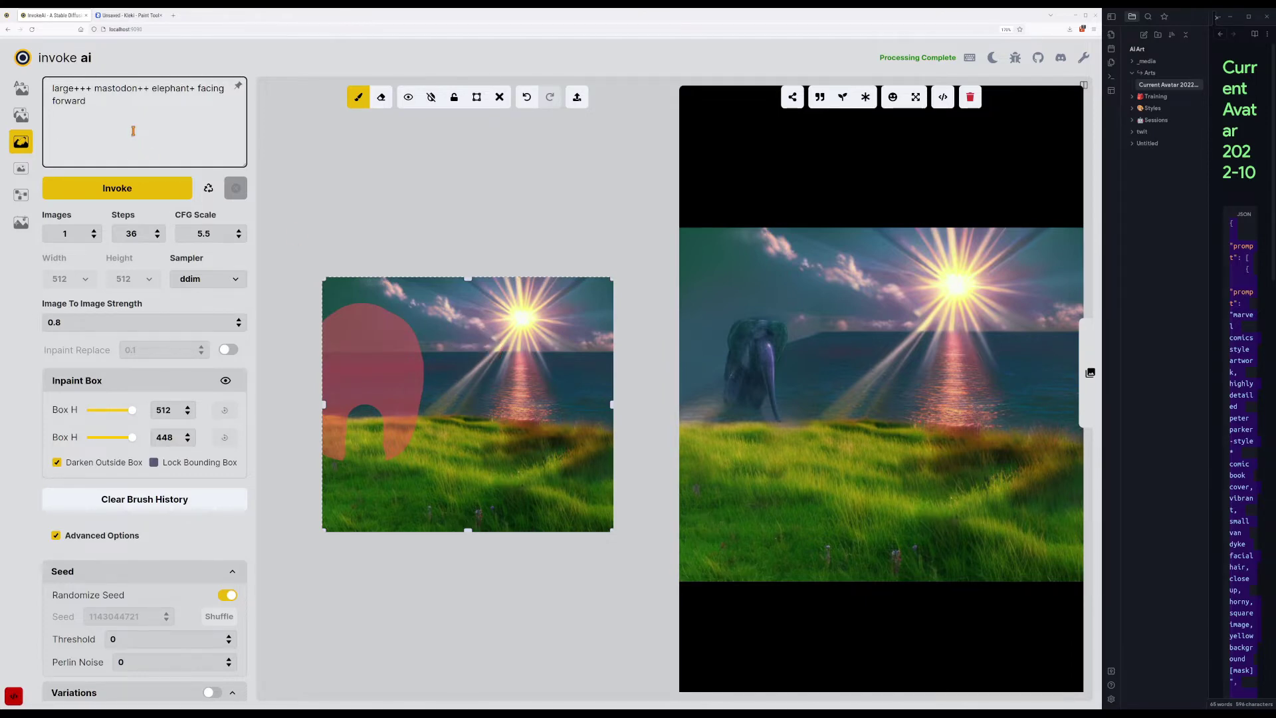
key("ctrl+Return")
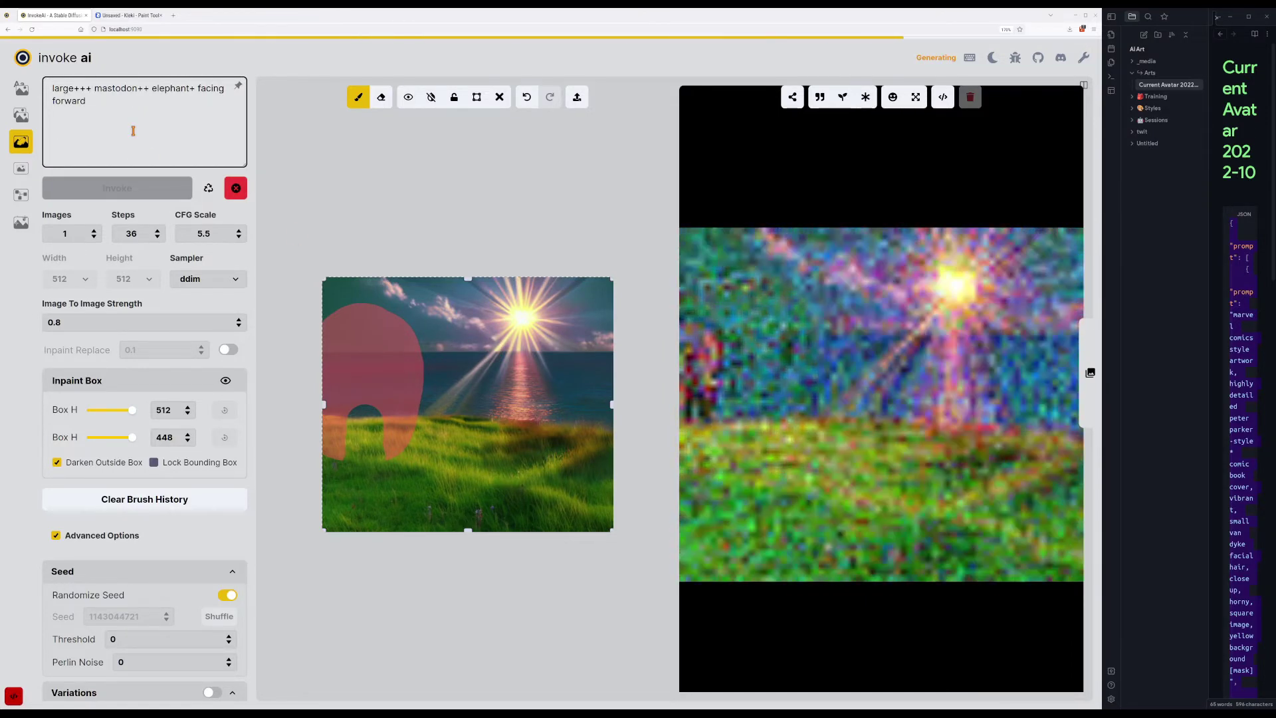
key("ctrl+Return")
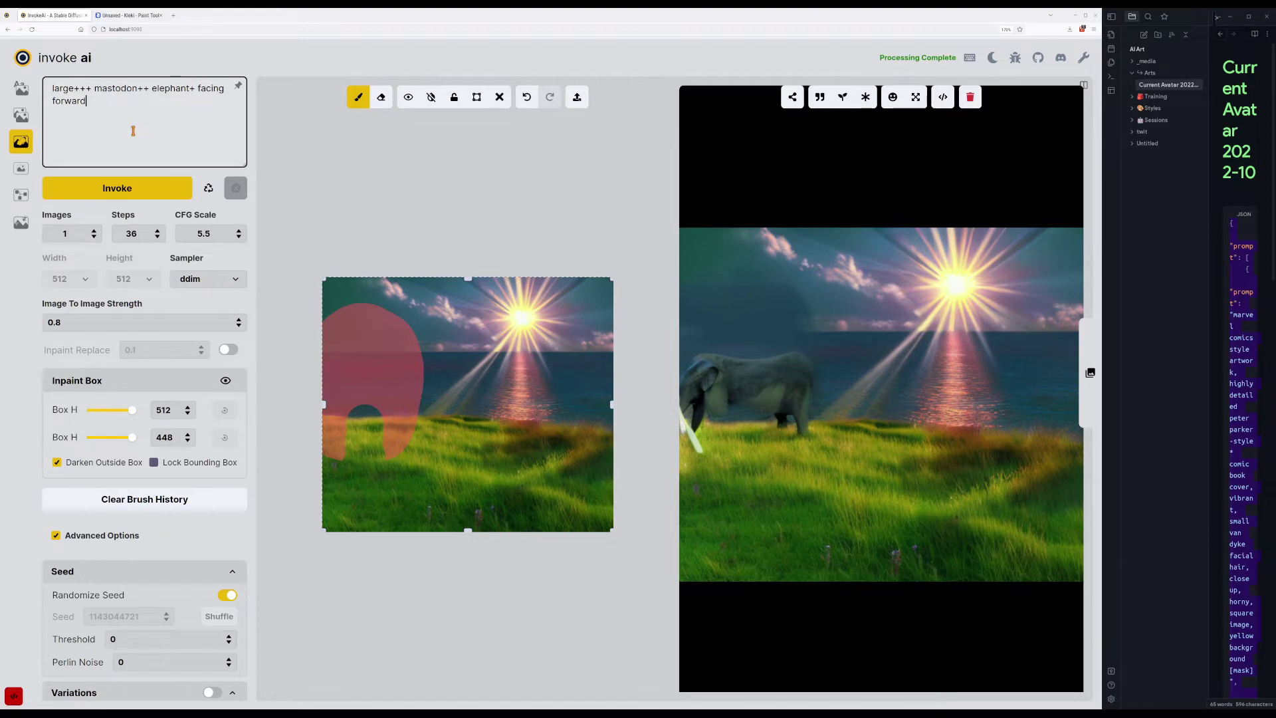
Append ", ocean" to the prompt and generate, then change that ending to "(dark ocean)" and generate again.
type("ocean")
key("ctrl+Return")
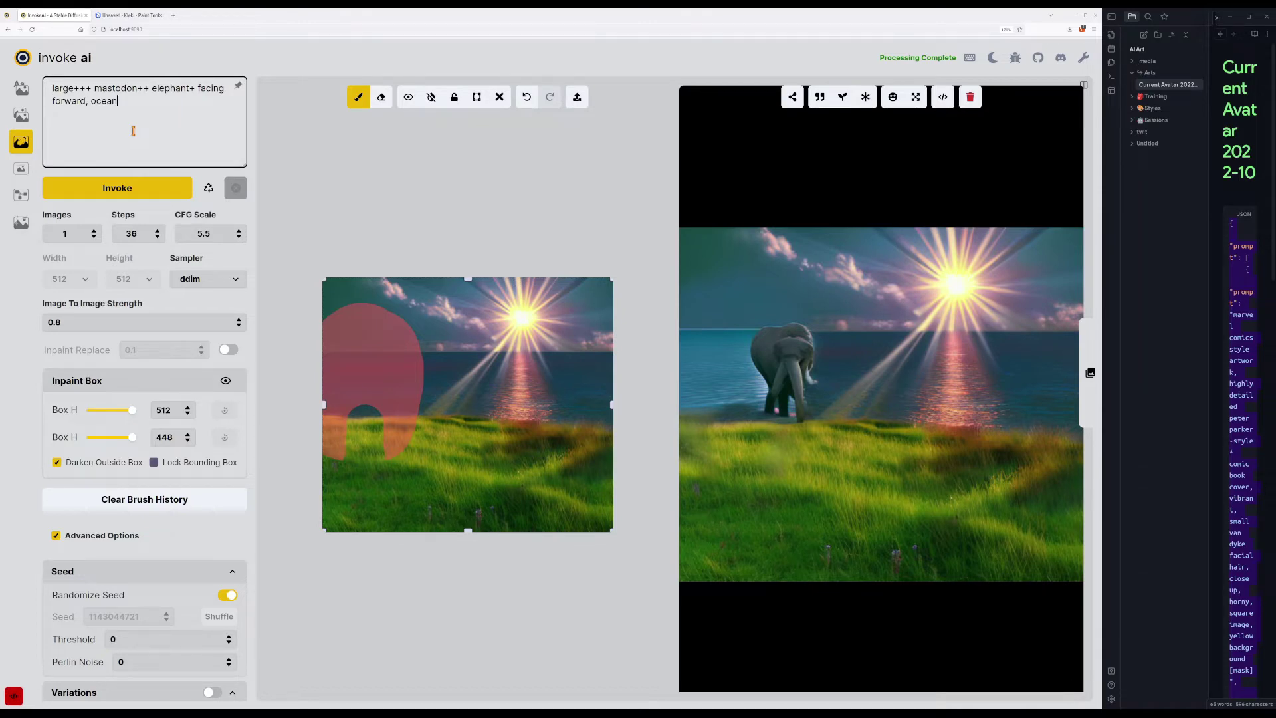
type("(dark")
key("Left")
type("+")
key("ctrl+Return")
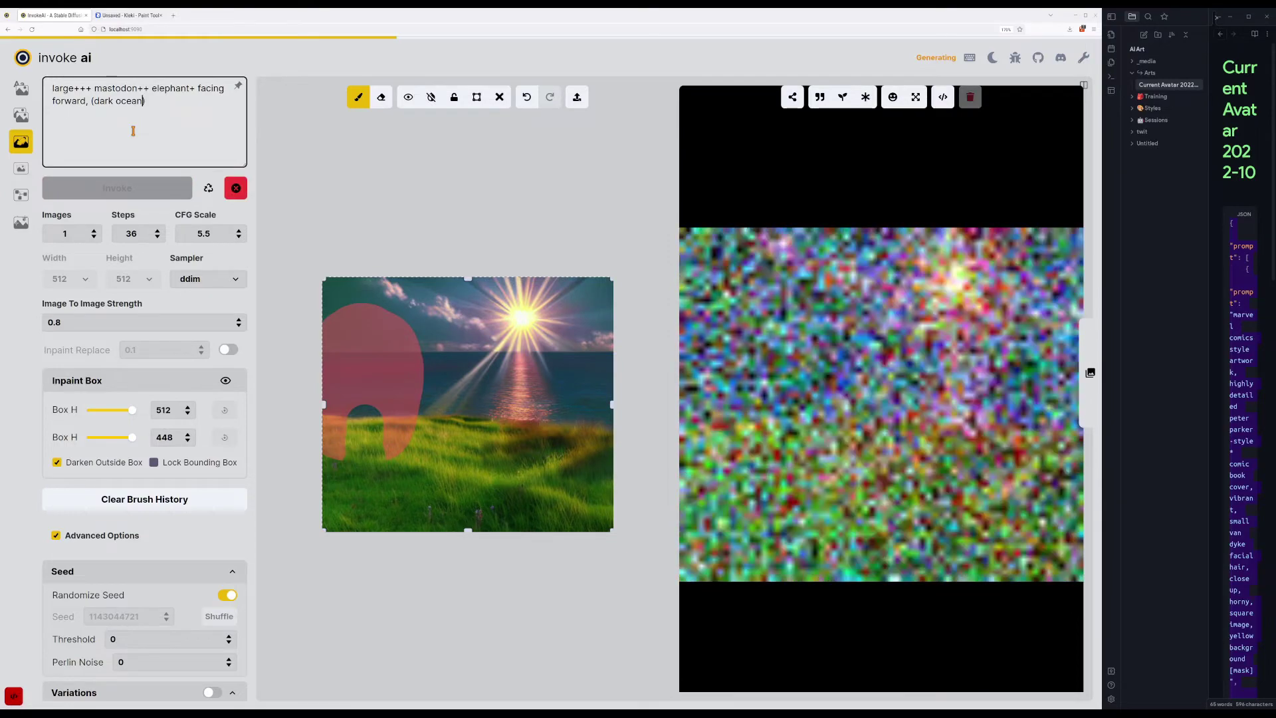
key("BackSpace")
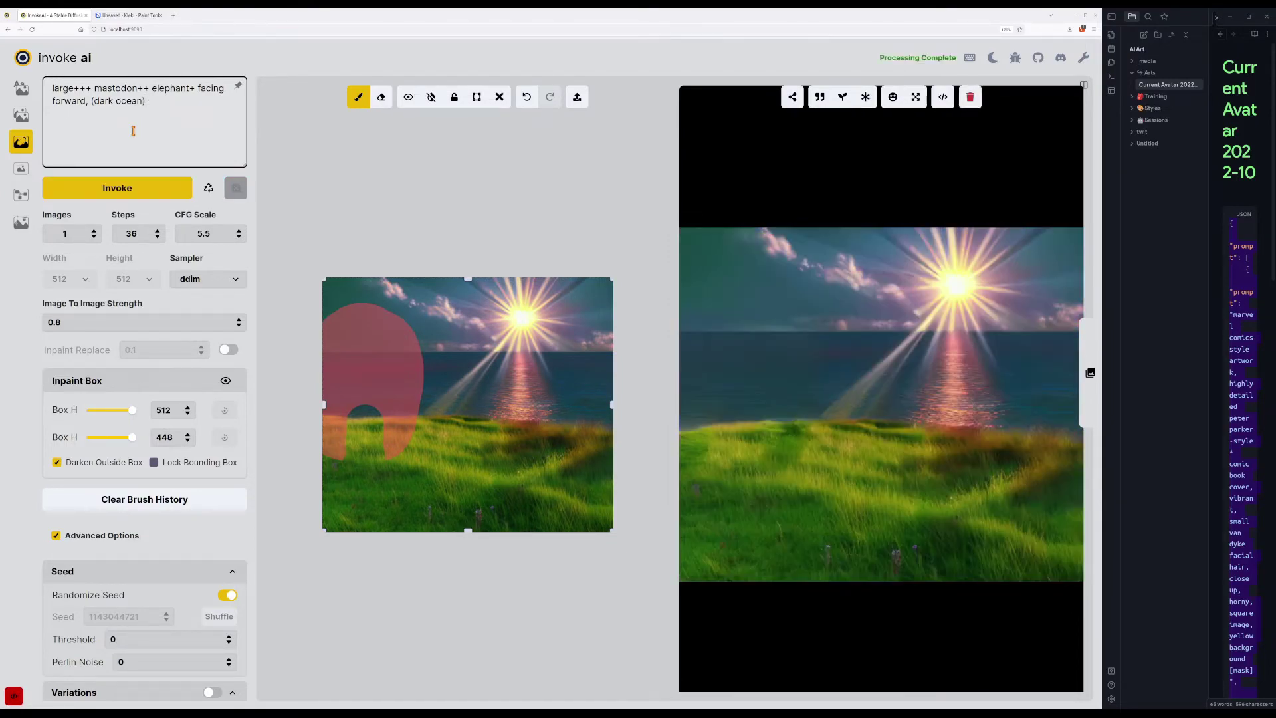
Generate several more results with the prompt ending in "(dark ocean)".
key("ctrl+Return")
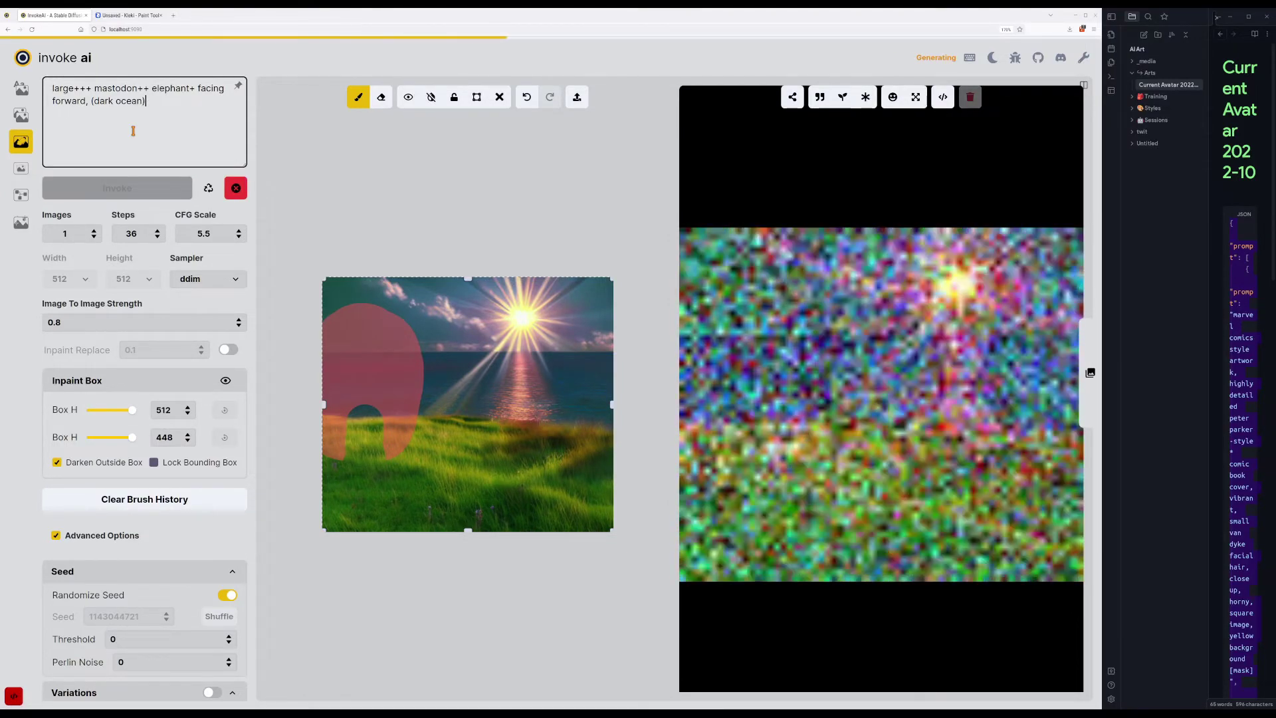
key("ctrl+Return")
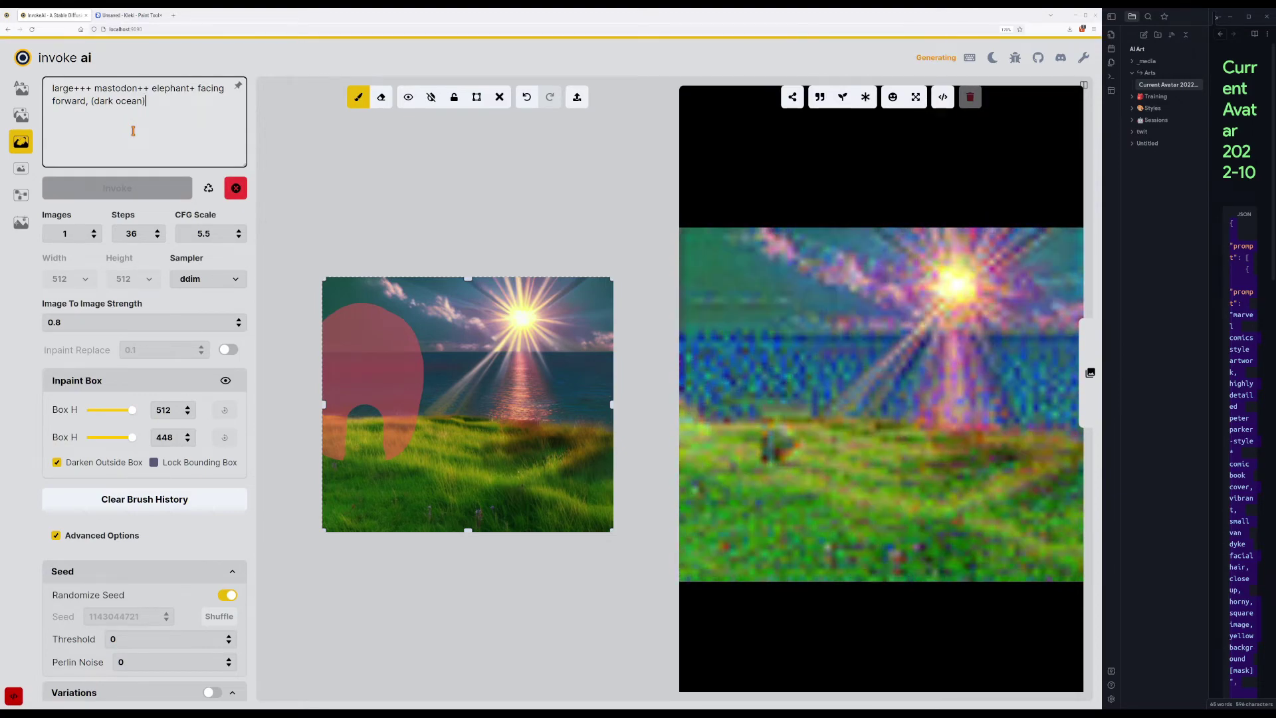
key("ctrl+Return")
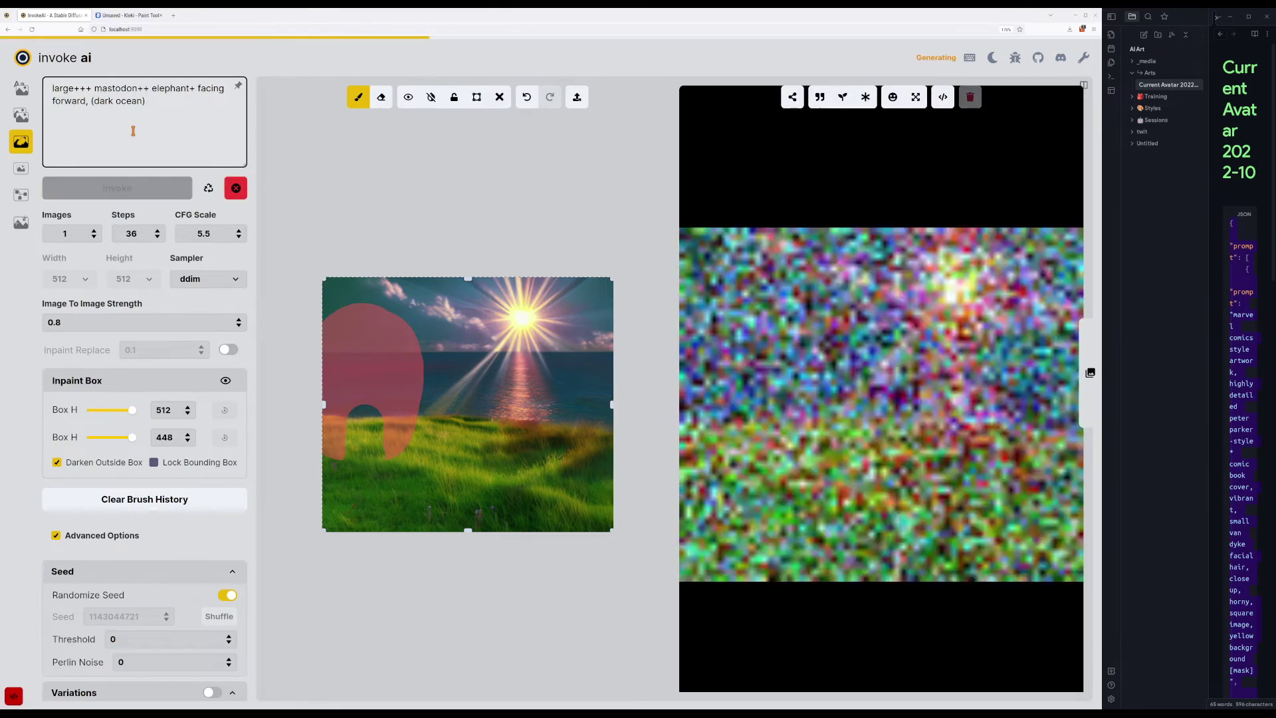
key("ctrl+Return")
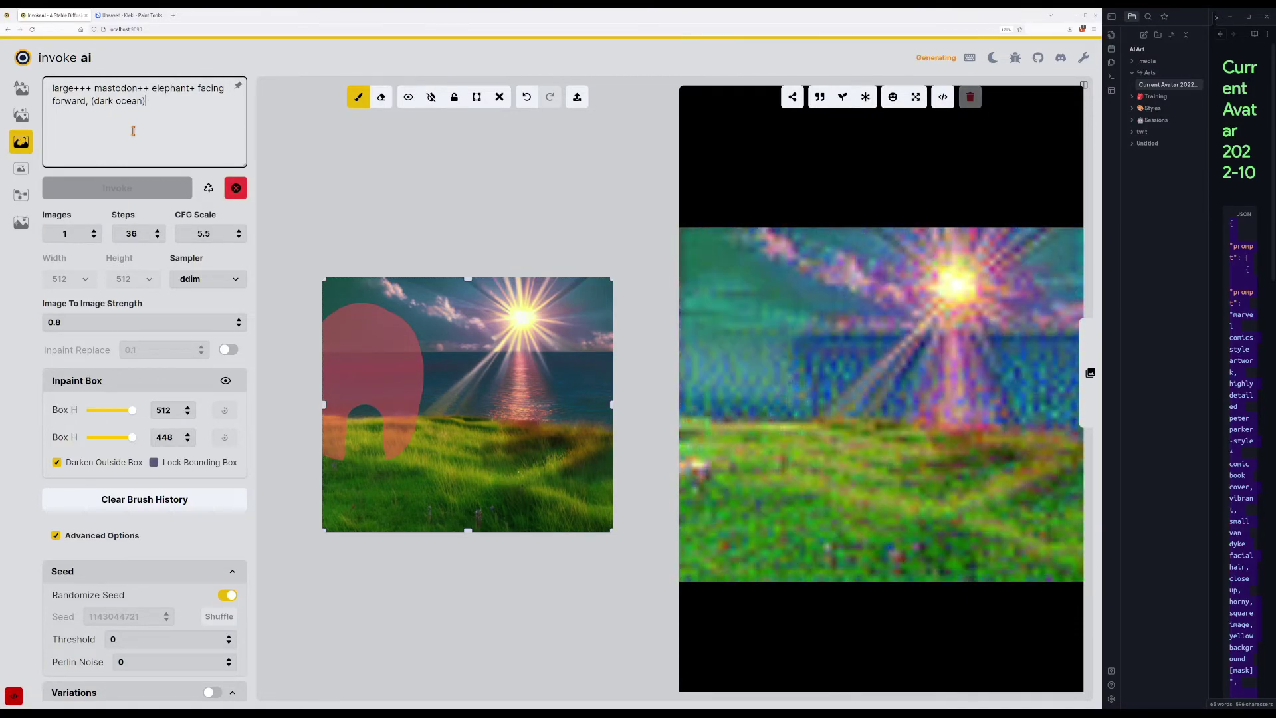
key("ctrl+Return")
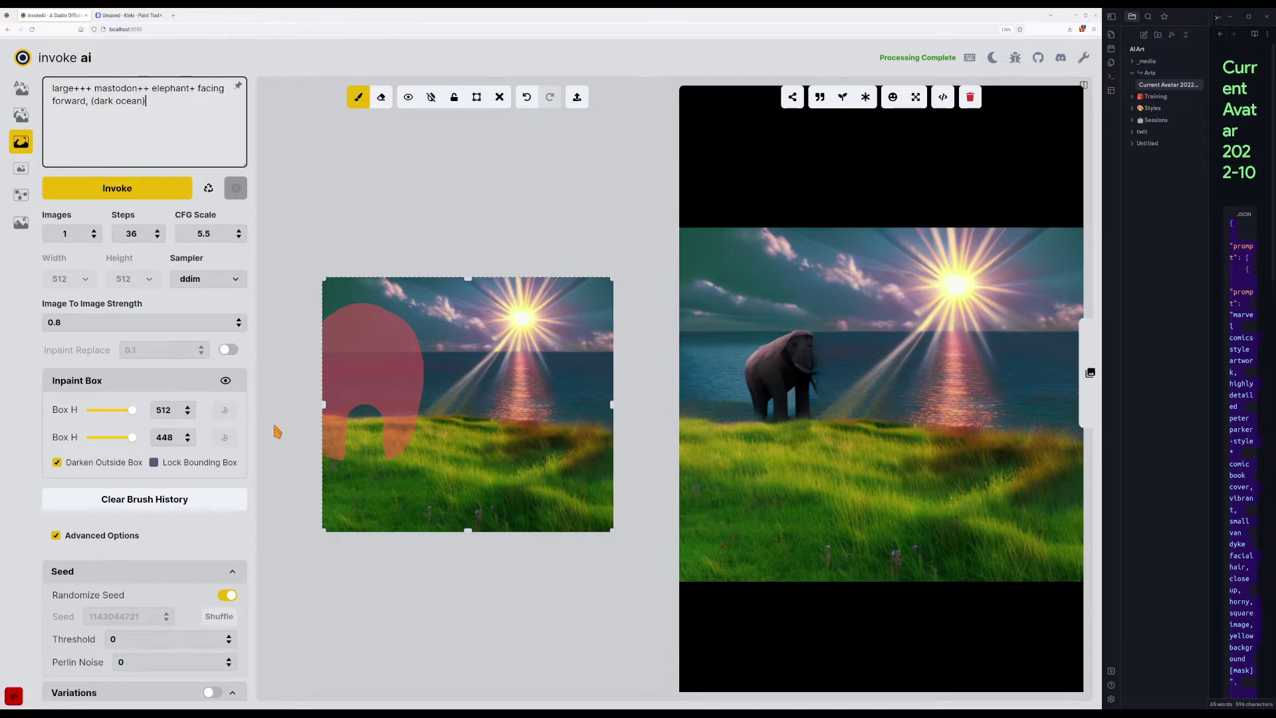
Erase the animal-shaped mask and paint a wide, roughly rectangular mask over the sea and grass on the image's left side.
type("x")
mouse_move(404, 342)
left_mouse_down()
mouse_move(339, 311)
mouse_move(411, 313)
mouse_move(332, 319)
mouse_move(406, 372)
mouse_move(335, 426)
mouse_move(352, 452)
mouse_move(326, 459)
left_mouse_up()
key("e")
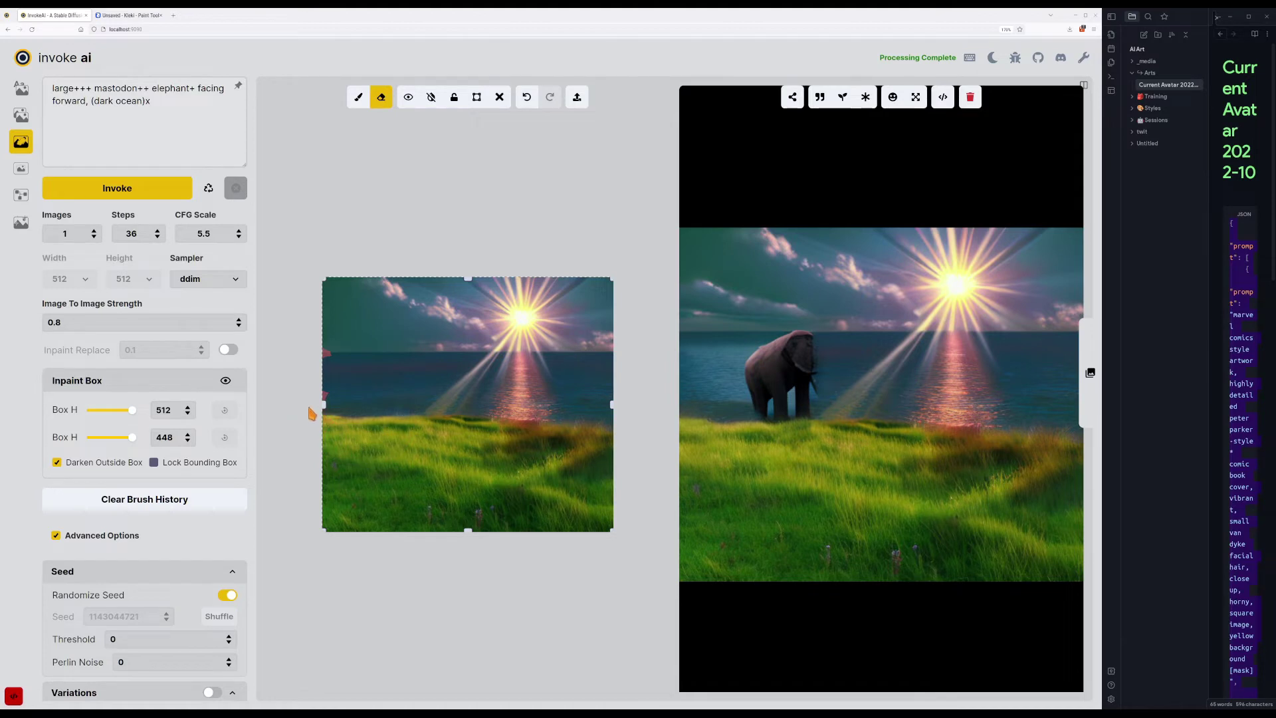
left_click_drag(310, 413, 326, 355)
key("b")
mouse_move(332, 385)
left_mouse_down()
mouse_move(450, 384)
mouse_move(453, 422)
mouse_move(435, 435)
mouse_move(352, 438)
mouse_move(334, 417)
mouse_move(429, 406)
mouse_move(432, 383)
left_mouse_up()
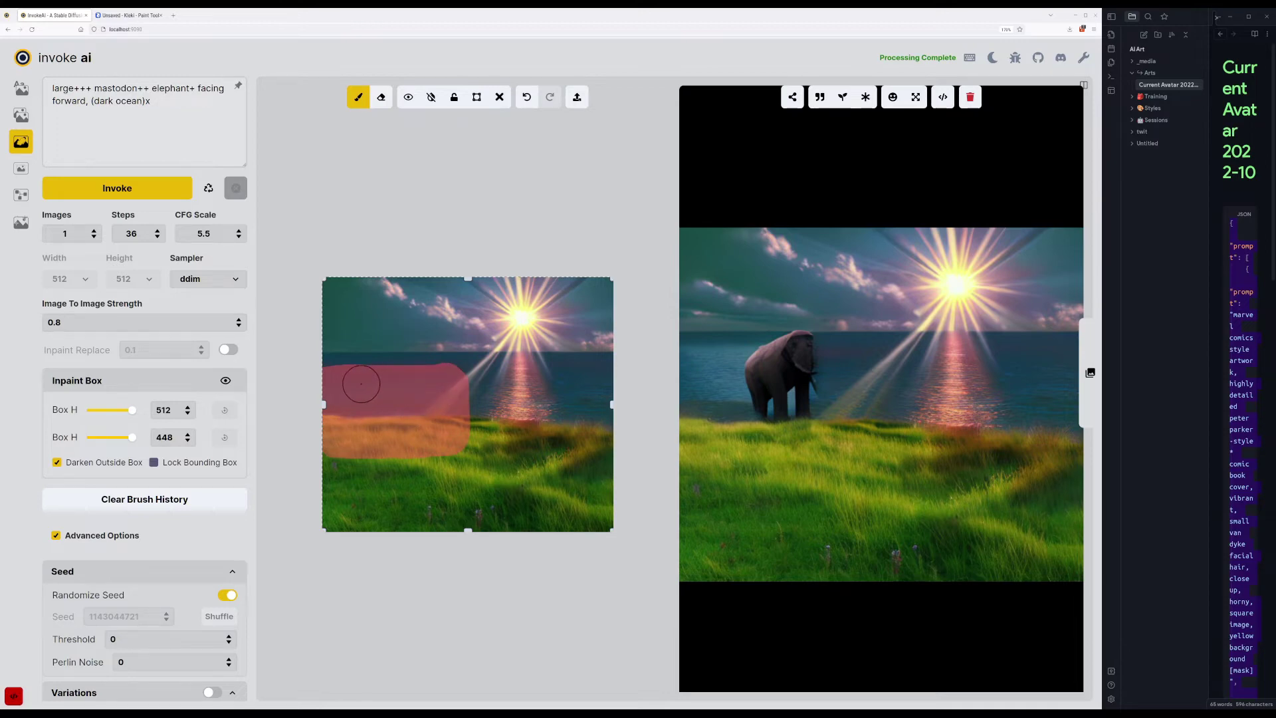
Generate six inpainting results in the wide rectangular mask with the current prompt.
left_click(99, 190)
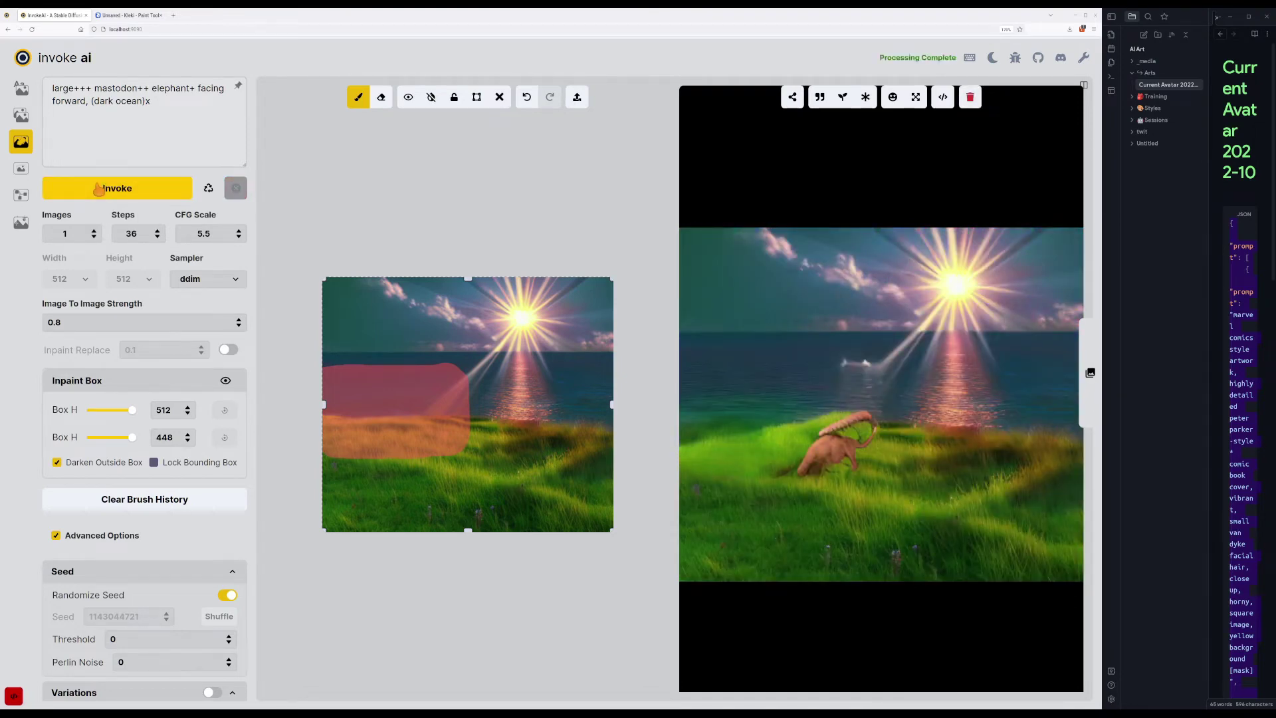
left_click(99, 190)
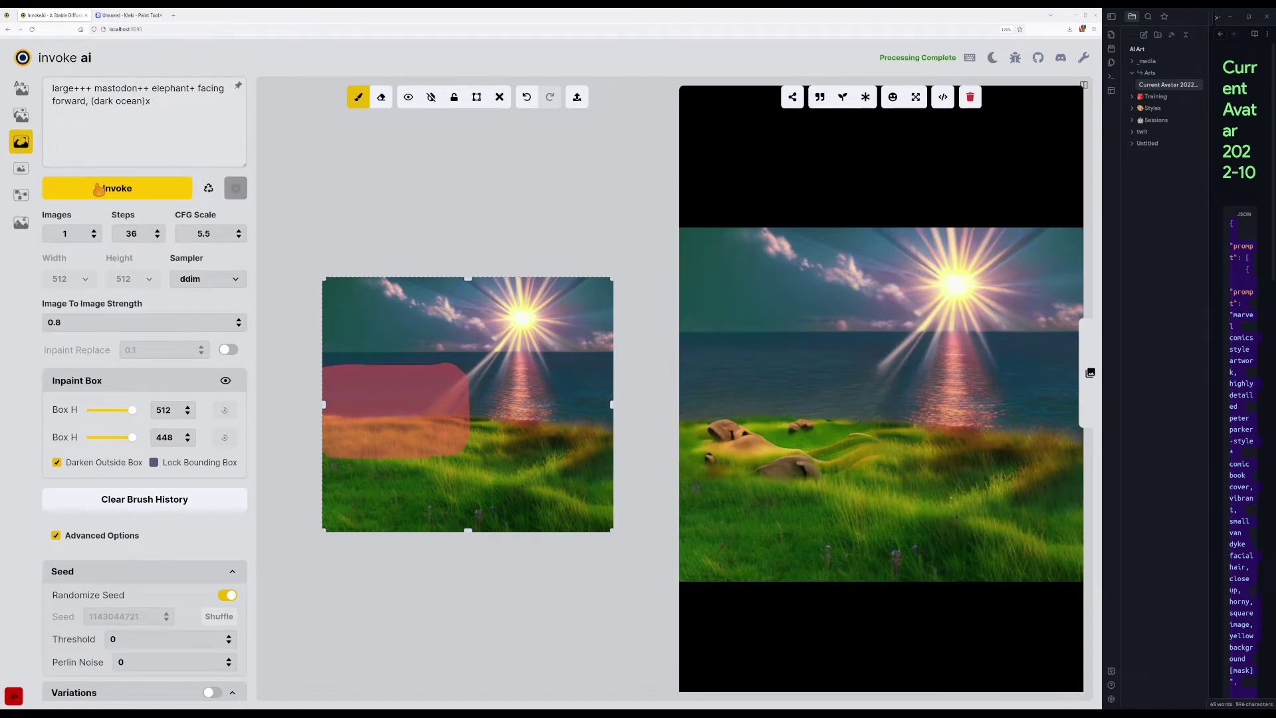
left_click(99, 190)
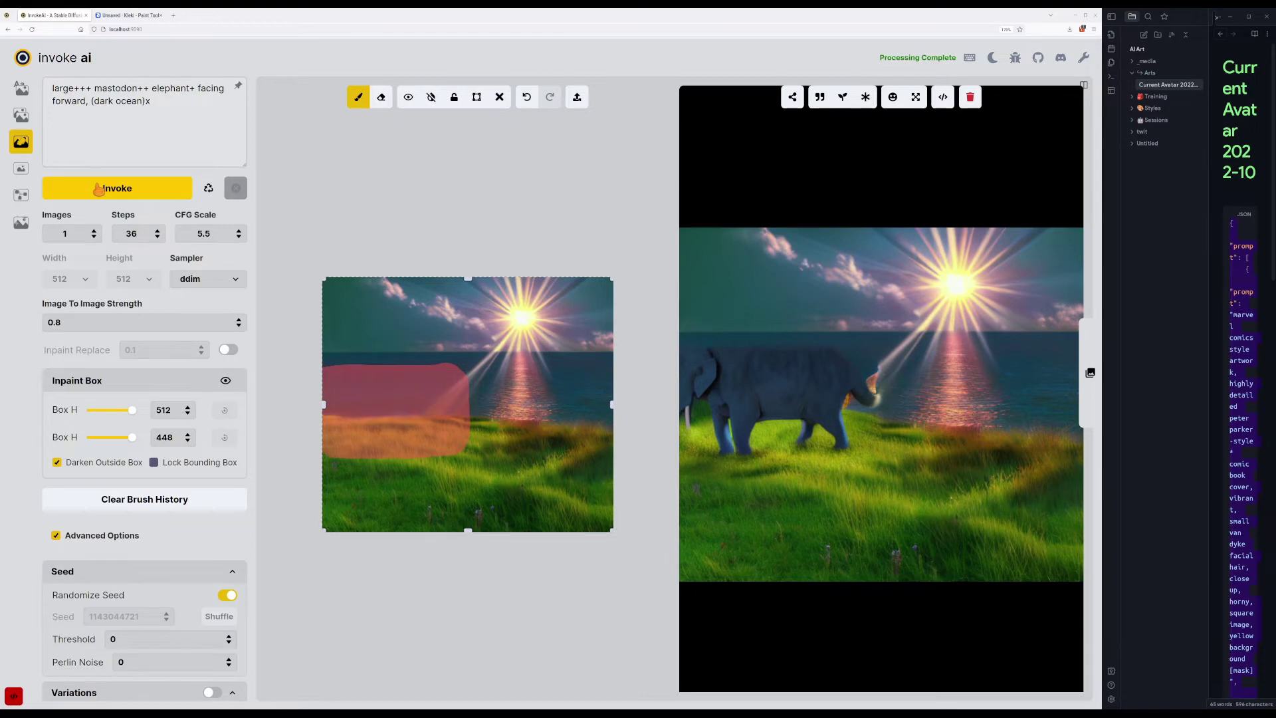
left_click(99, 190)
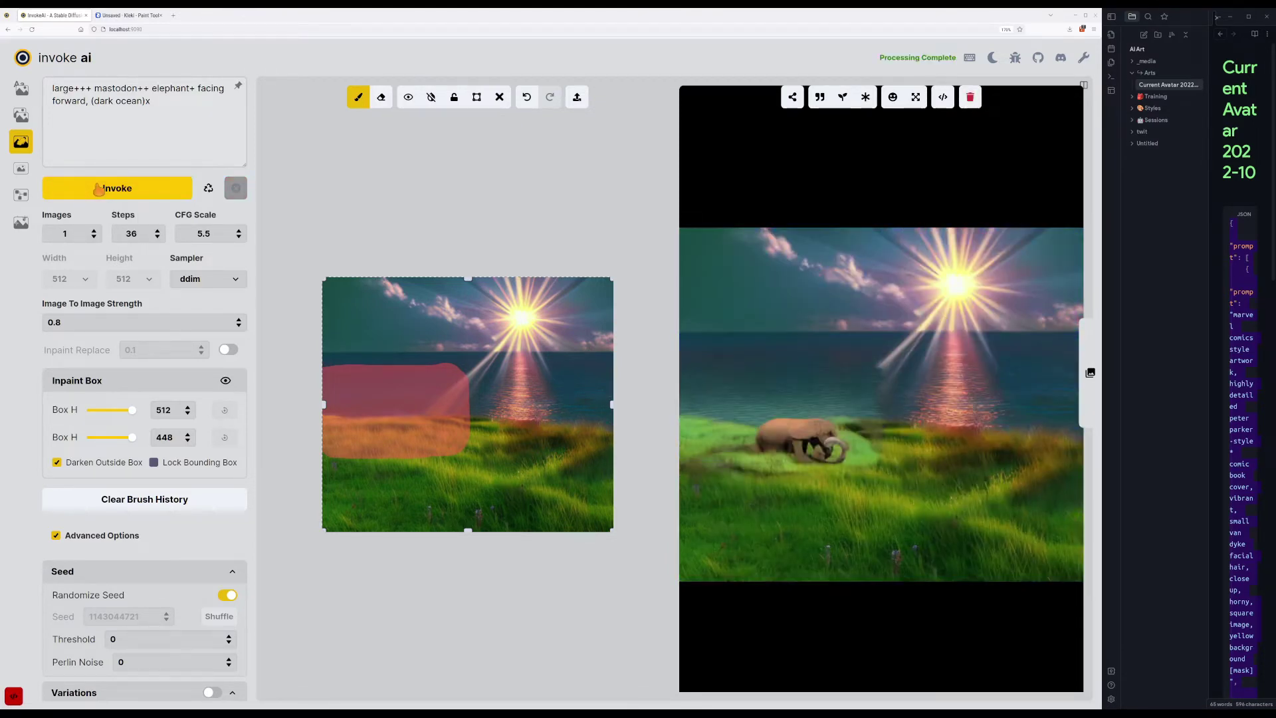
left_click(99, 190)
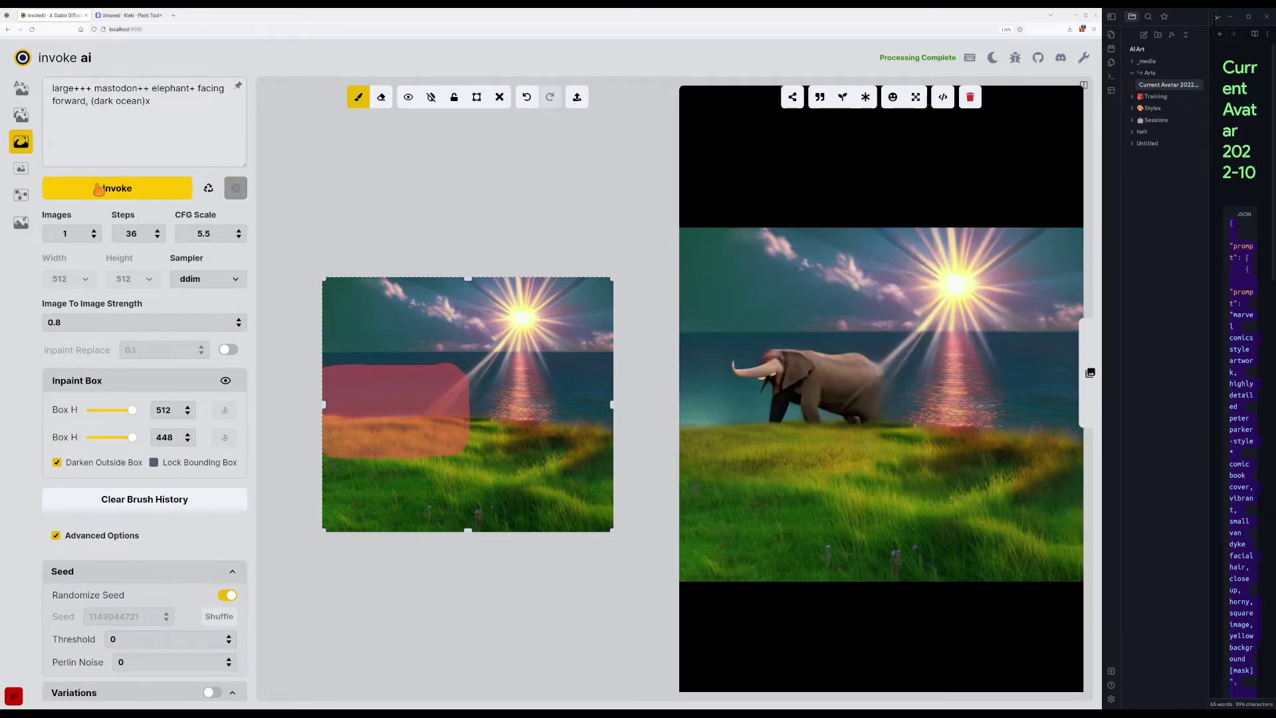
left_click(98, 190)
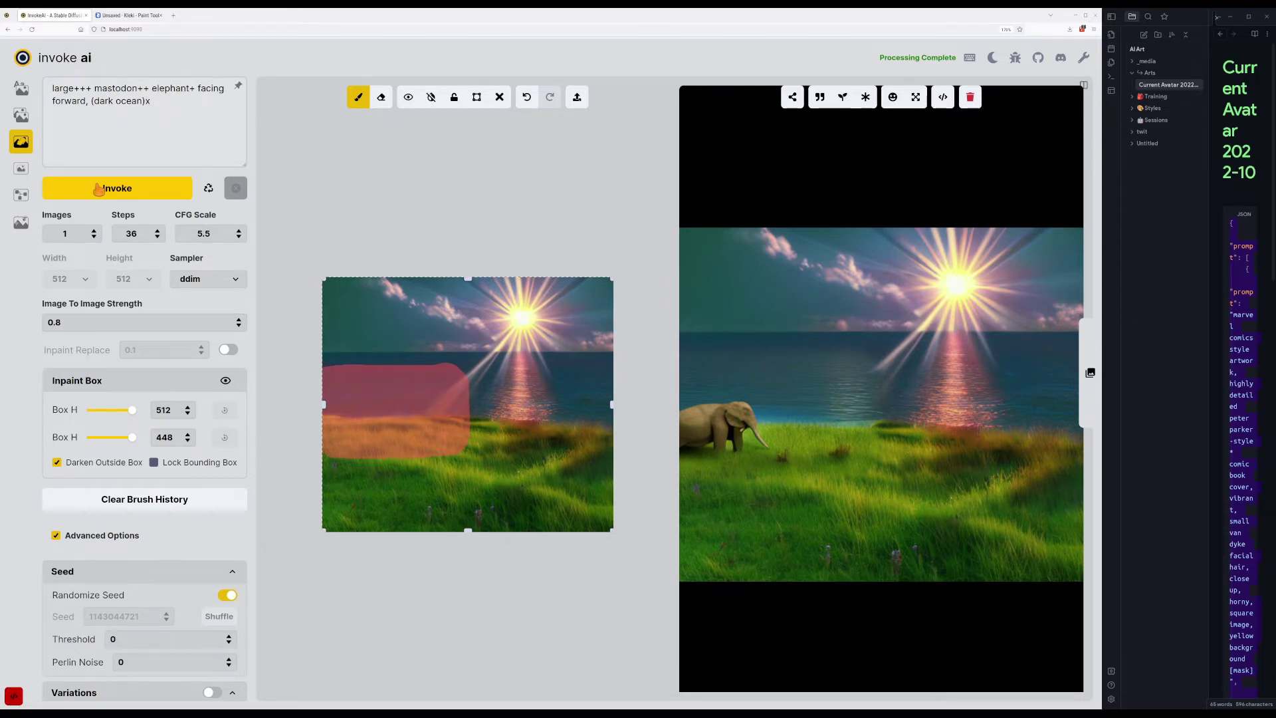
Set the sampler to k_euler_a and send the current elephant result to inpainting as the new base image.
left_click(196, 277)
left_click(194, 369)
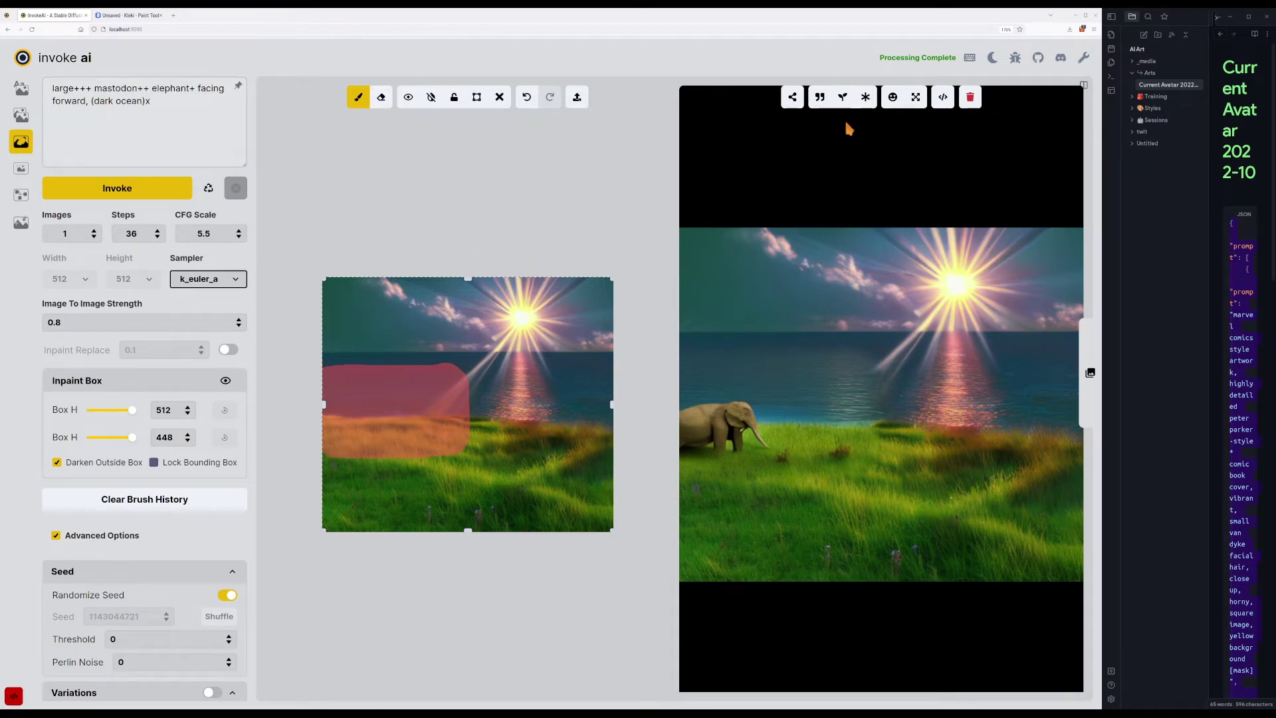
mouse_move(792, 97)
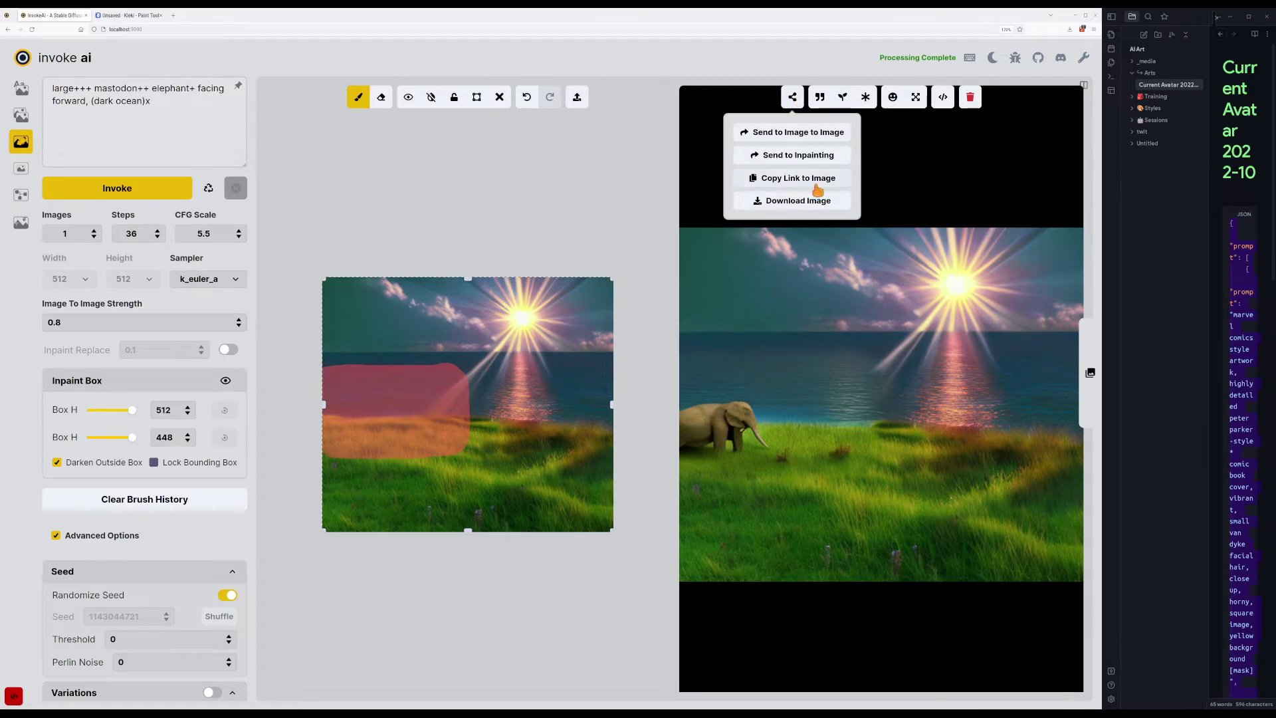
left_click(816, 162)
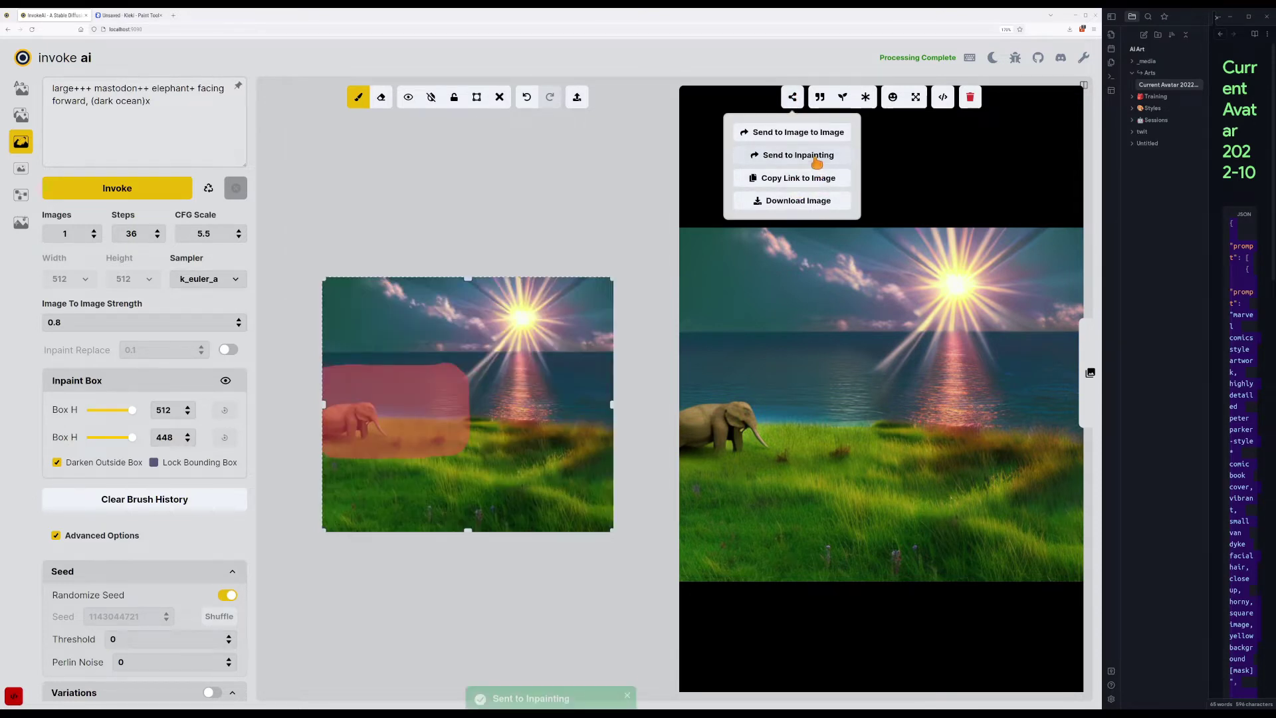
Clear the old mask and paint a large headstone-shaped mask over the middle of the scene, from the sky down to the grass.
key("shift+c")
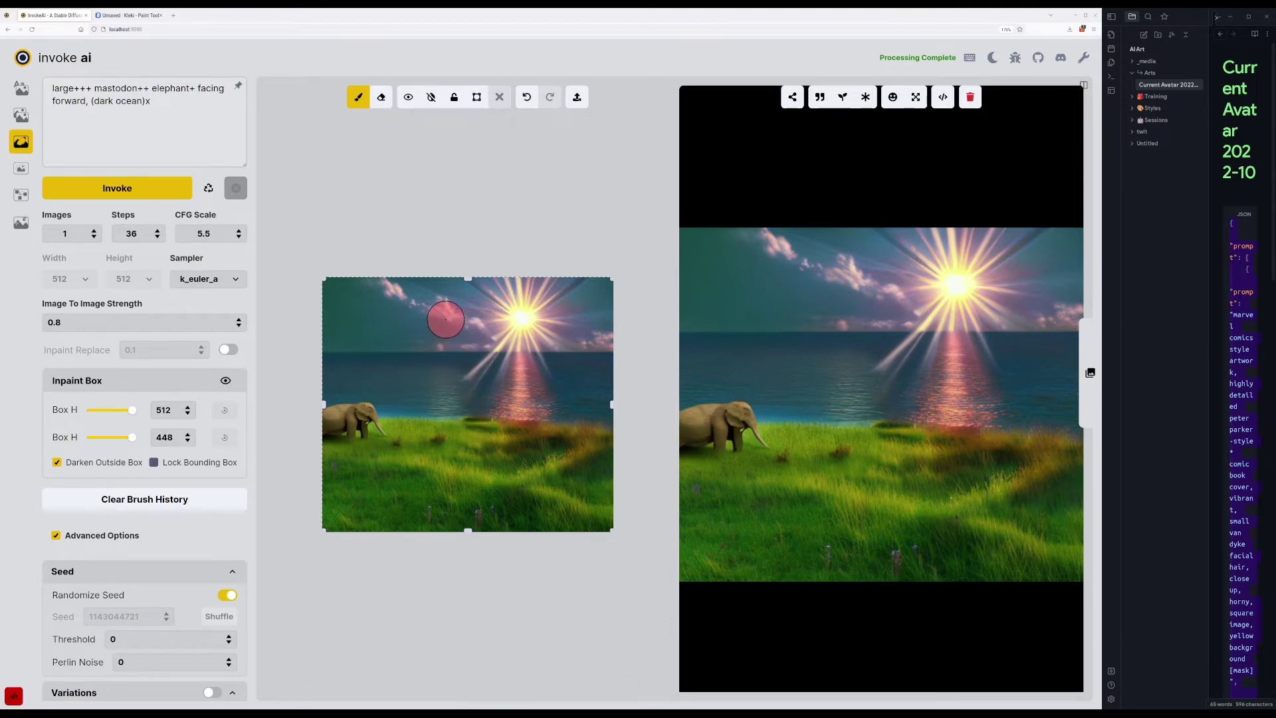
mouse_move(448, 311)
left_mouse_down()
mouse_move(411, 415)
mouse_move(411, 460)
mouse_move(431, 477)
mouse_move(552, 483)
mouse_move(551, 435)
mouse_move(504, 335)
mouse_move(477, 311)
mouse_move(455, 316)
mouse_move(433, 442)
mouse_move(526, 457)
mouse_move(499, 369)
mouse_move(473, 338)
mouse_move(465, 428)
mouse_move(491, 415)
left_mouse_up()
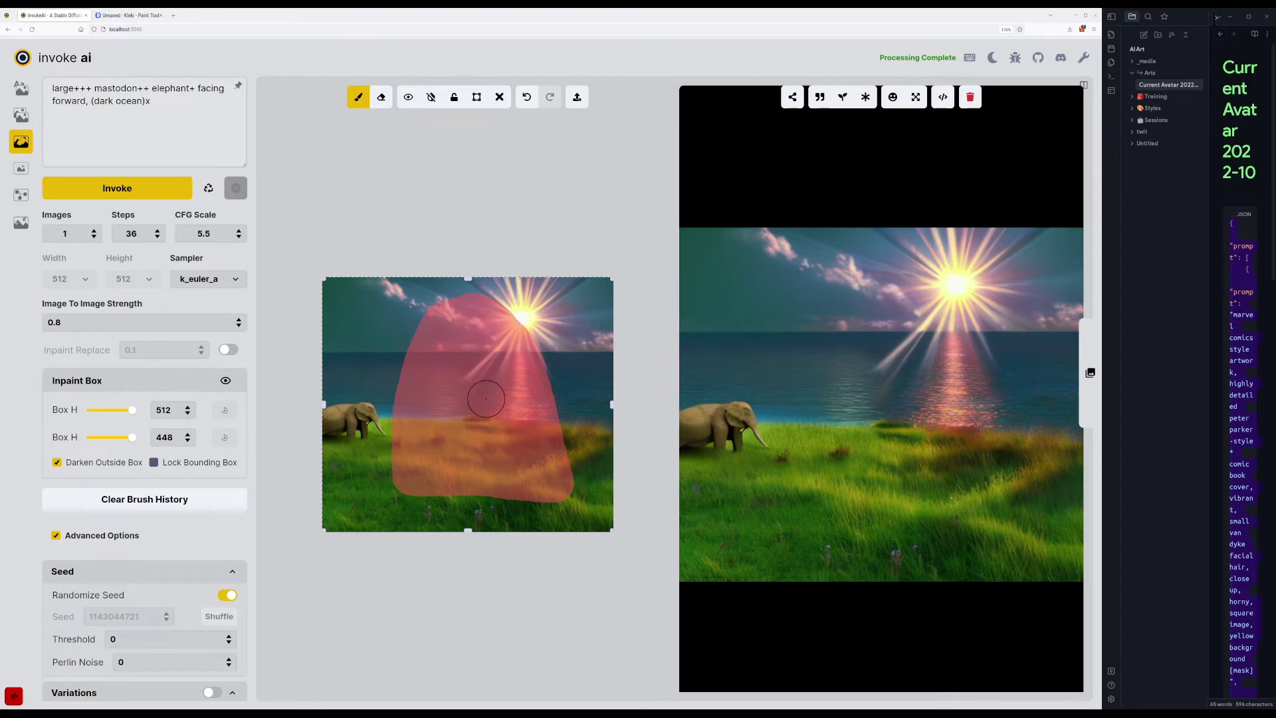
Replace the prompt with "stone headstone grave" and generate a result.
left_click(170, 123)
key("ctrl+a")
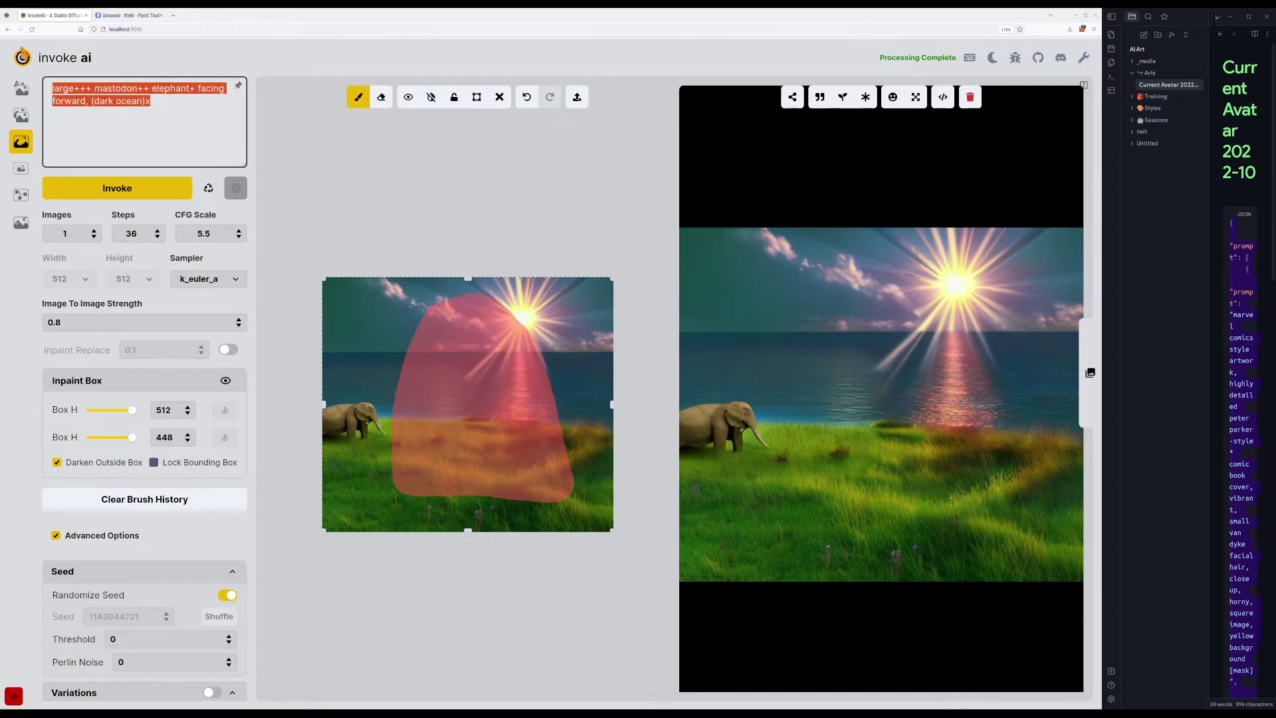
type("stone gr")
key("BackSpace")
key("BackSpace")
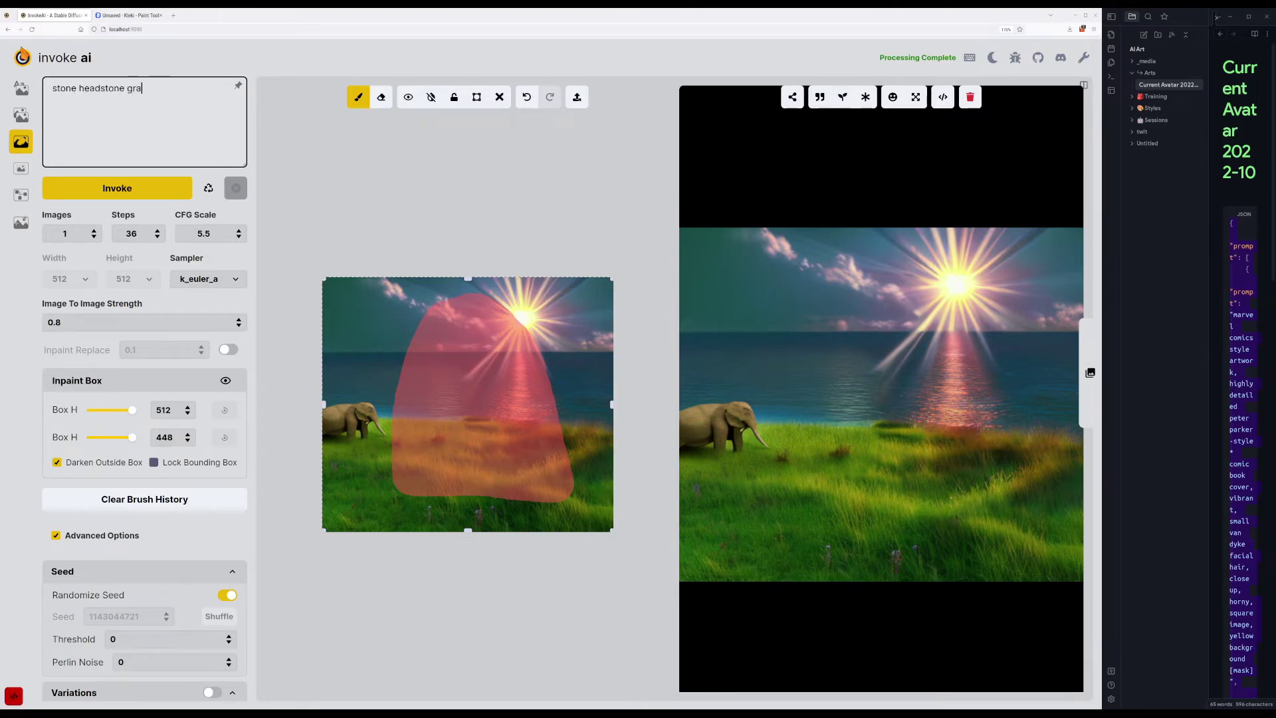
type("ve")
key("ctrl+Return")
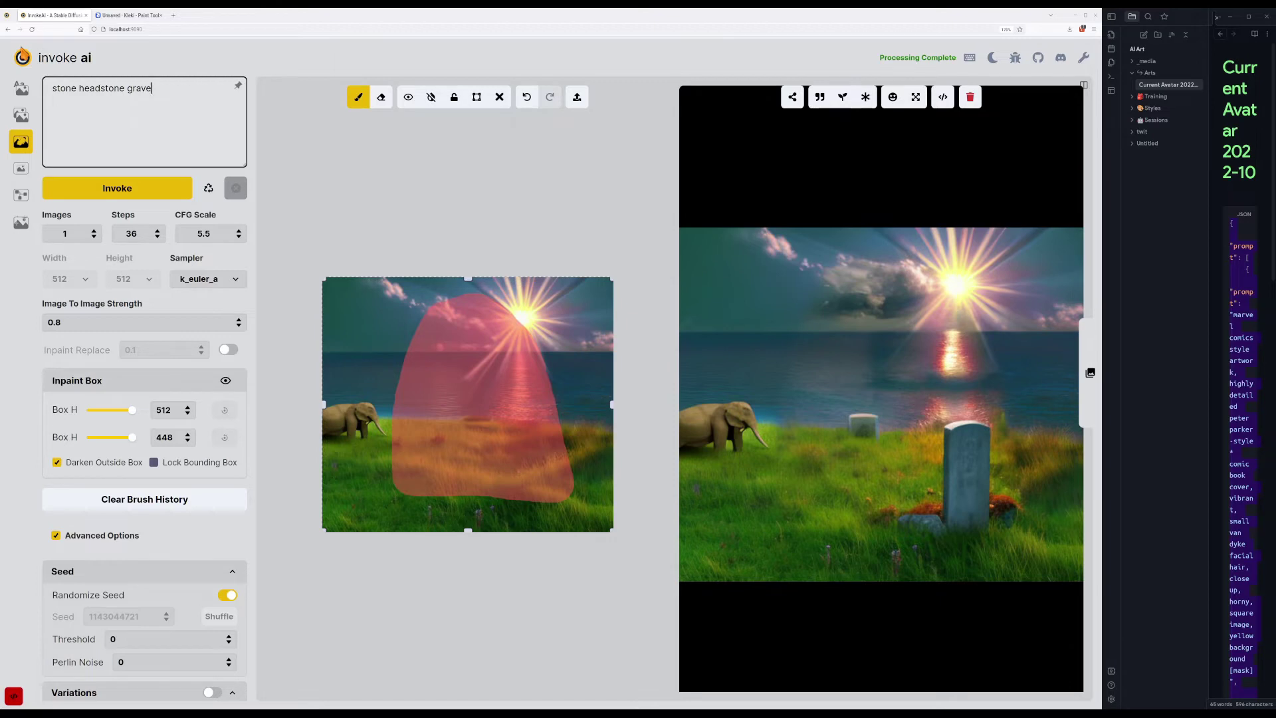
Add "giant" at the start of the prompt and generate three results.
left_click(53, 87)
type("giant")
key("ctrl+Return")
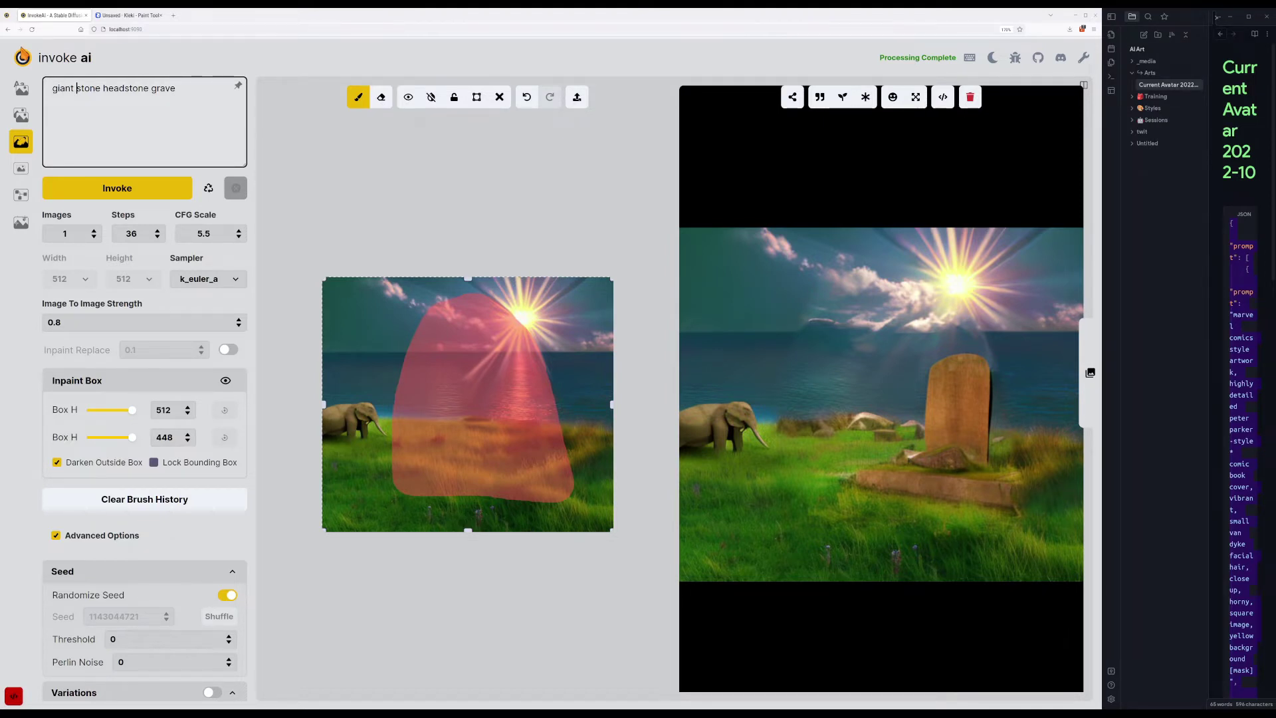
key("ctrl+Return")
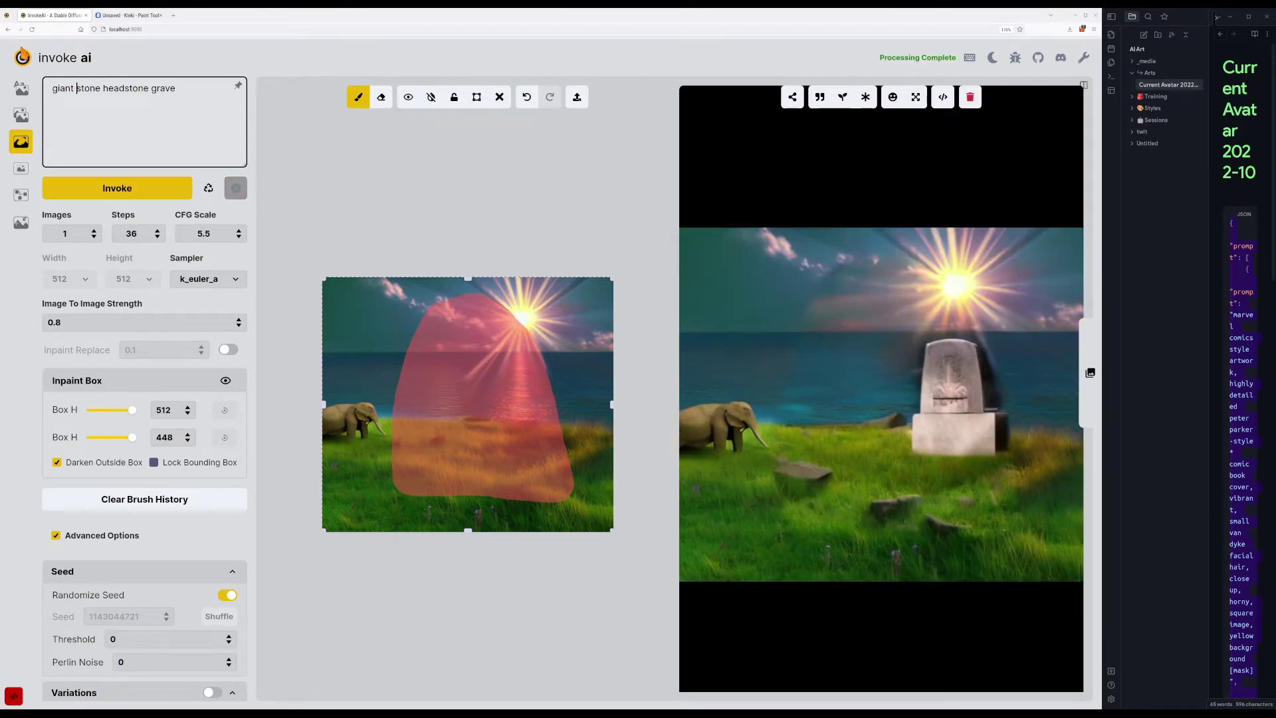
key("ctrl+Return")
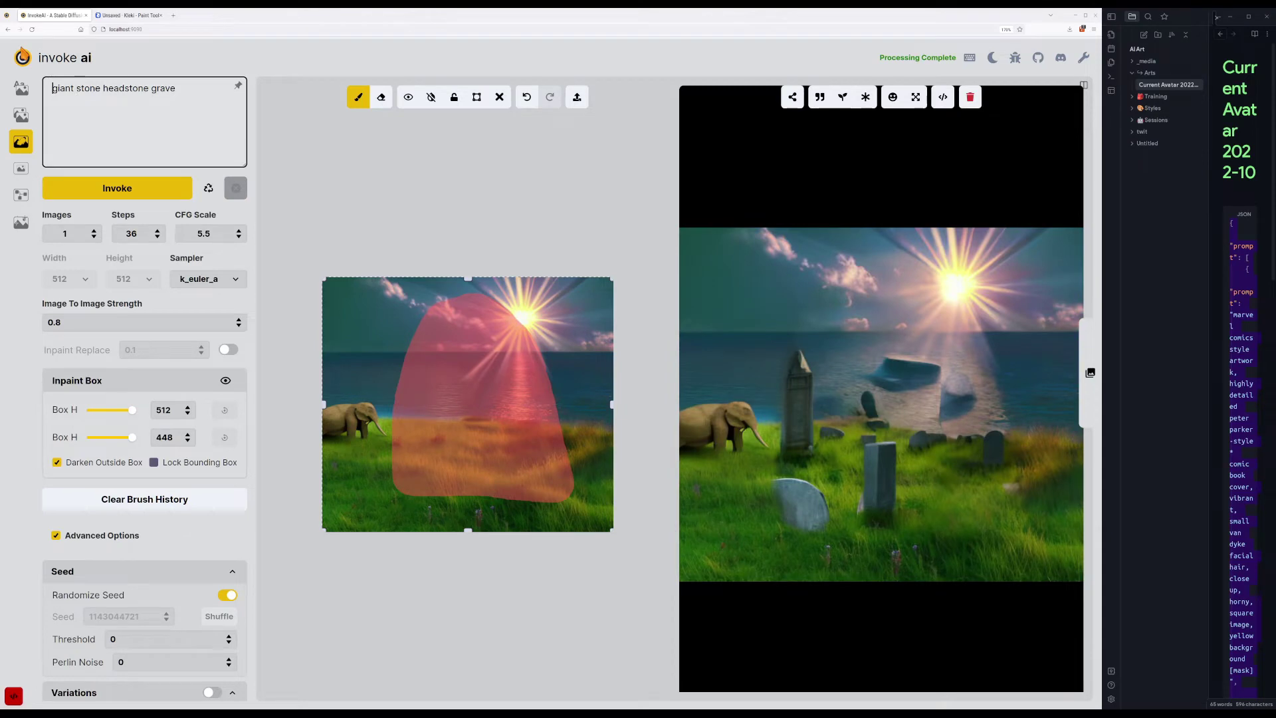
Strengthen the size word in the prompt to "giant++++" and generate three results.
type("++++")
key("ctrl+Return")
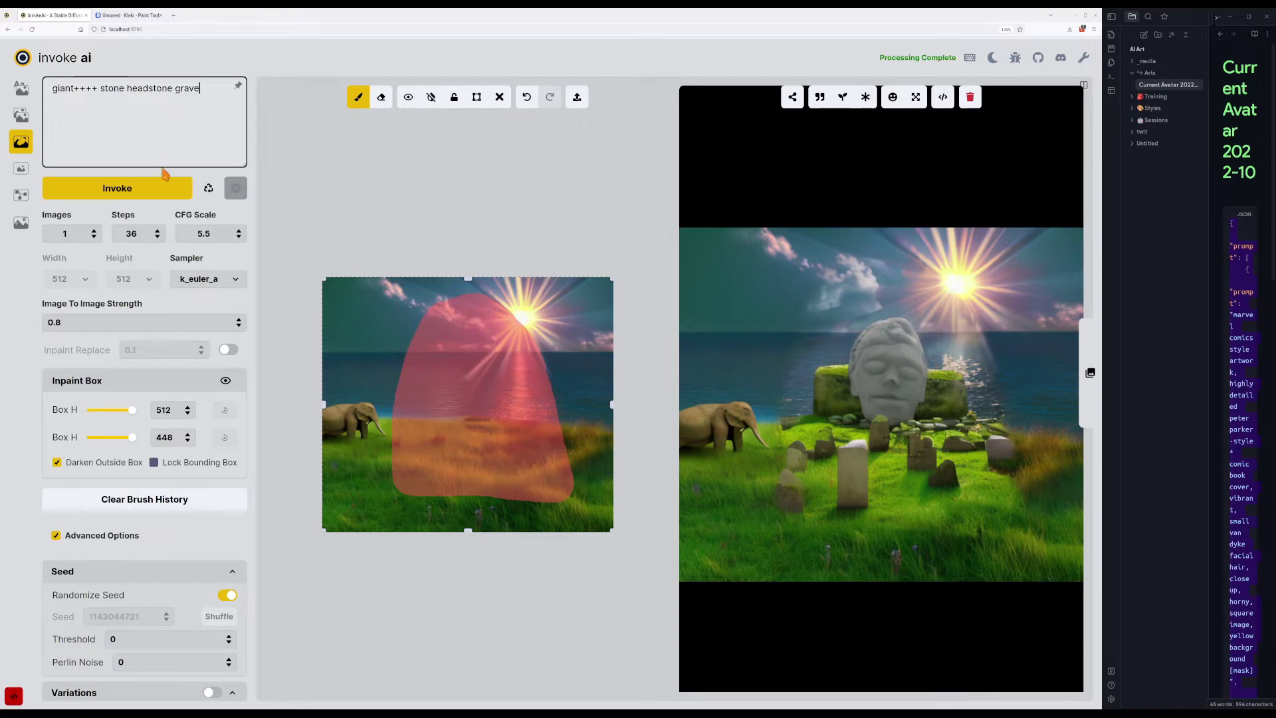
left_click(151, 186)
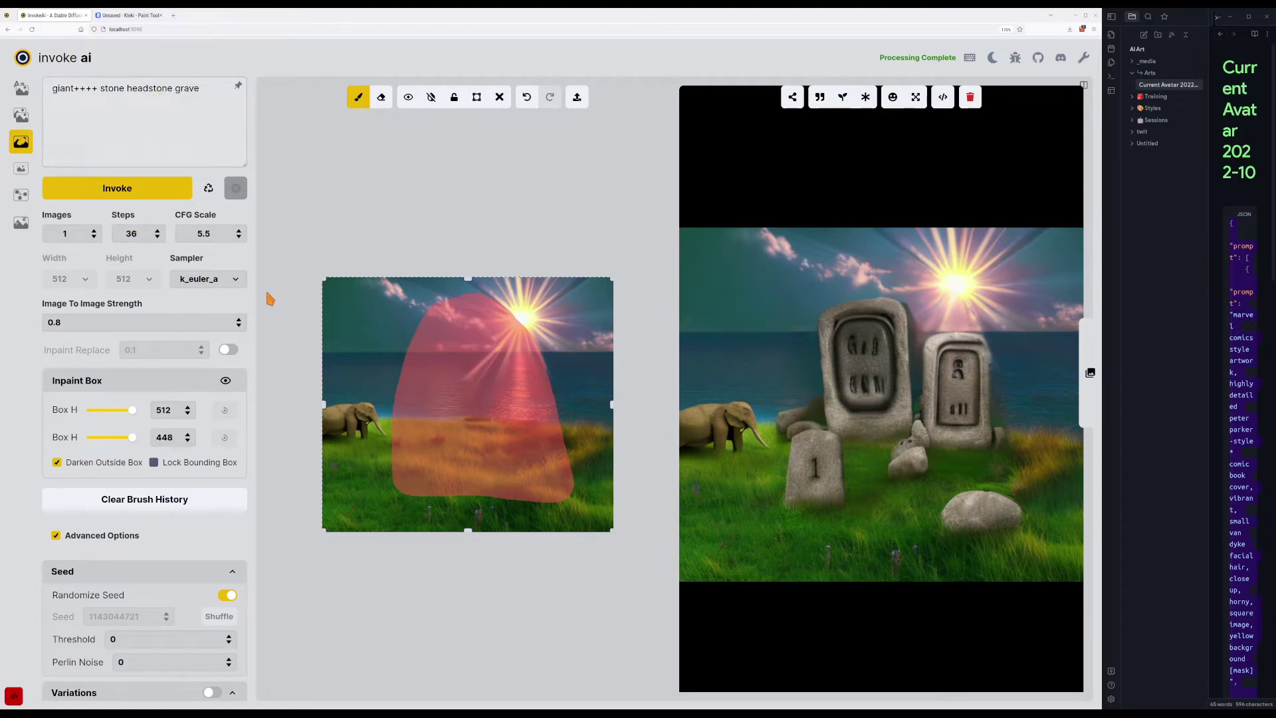
left_click(101, 191)
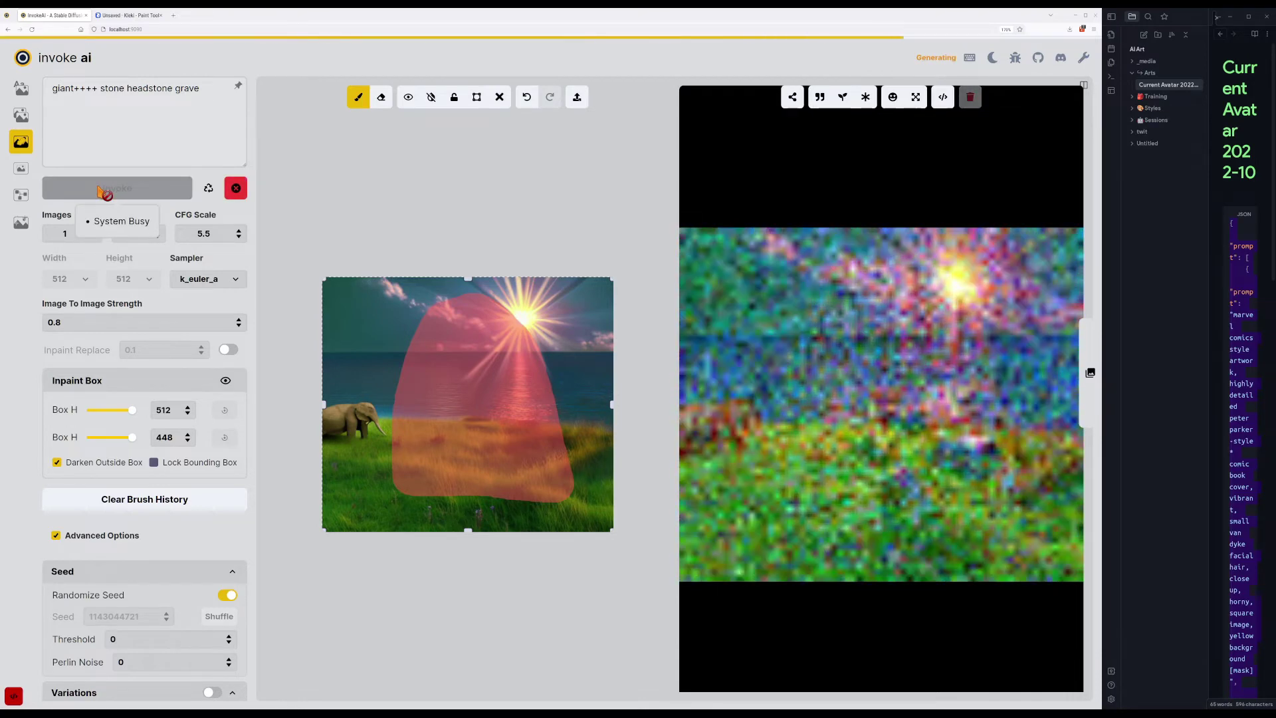
Add "single" before "giant++++" in the prompt and generate two results.
left_click(128, 142)
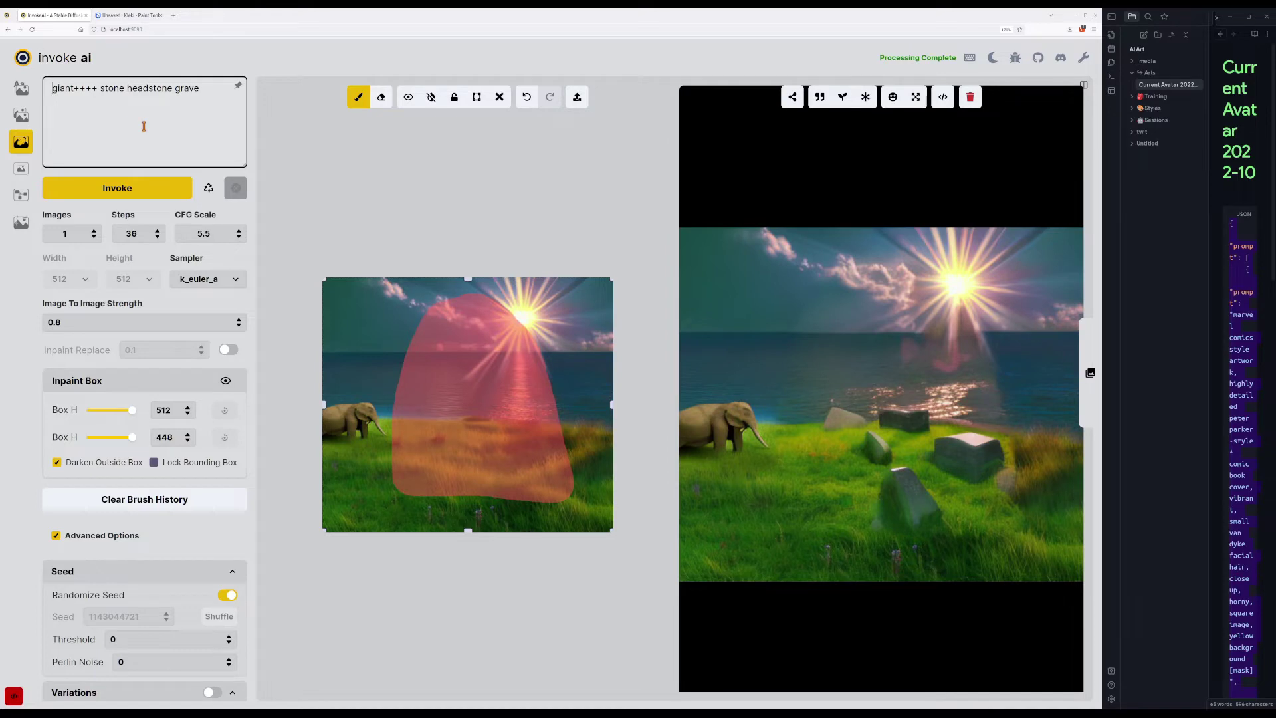
type("single")
key("ctrl+Return")
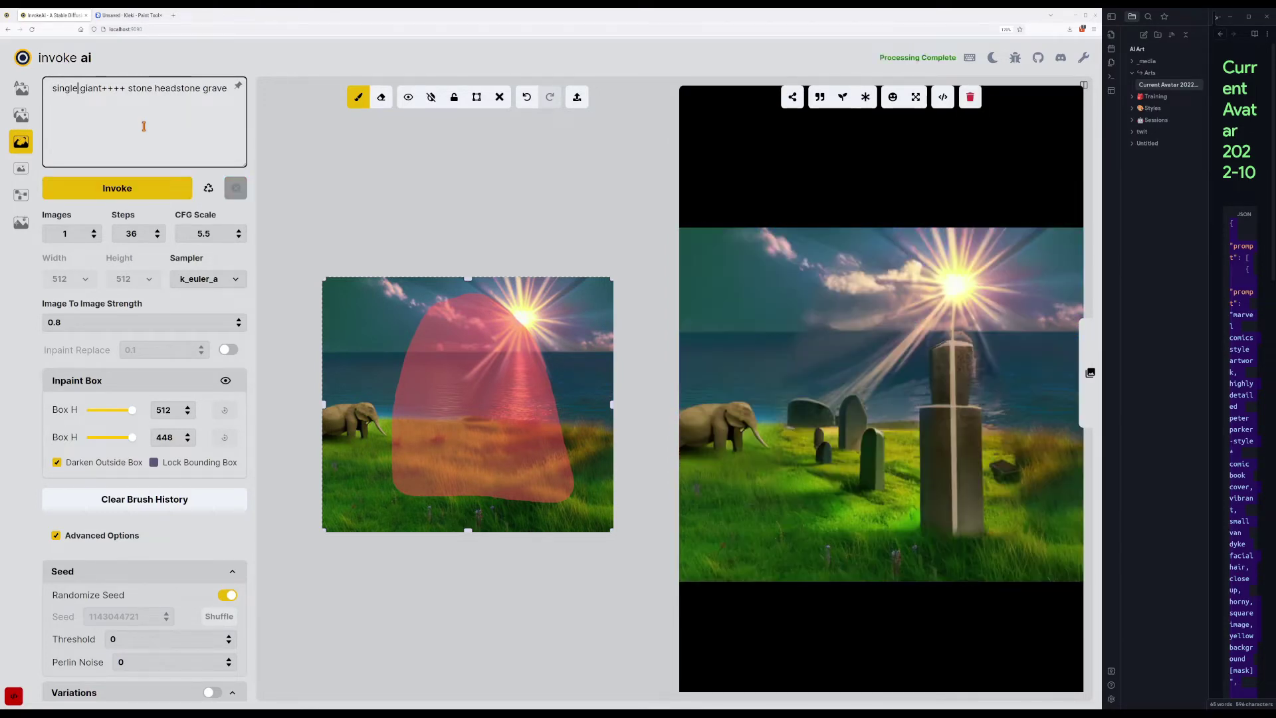
key("ctrl+Return")
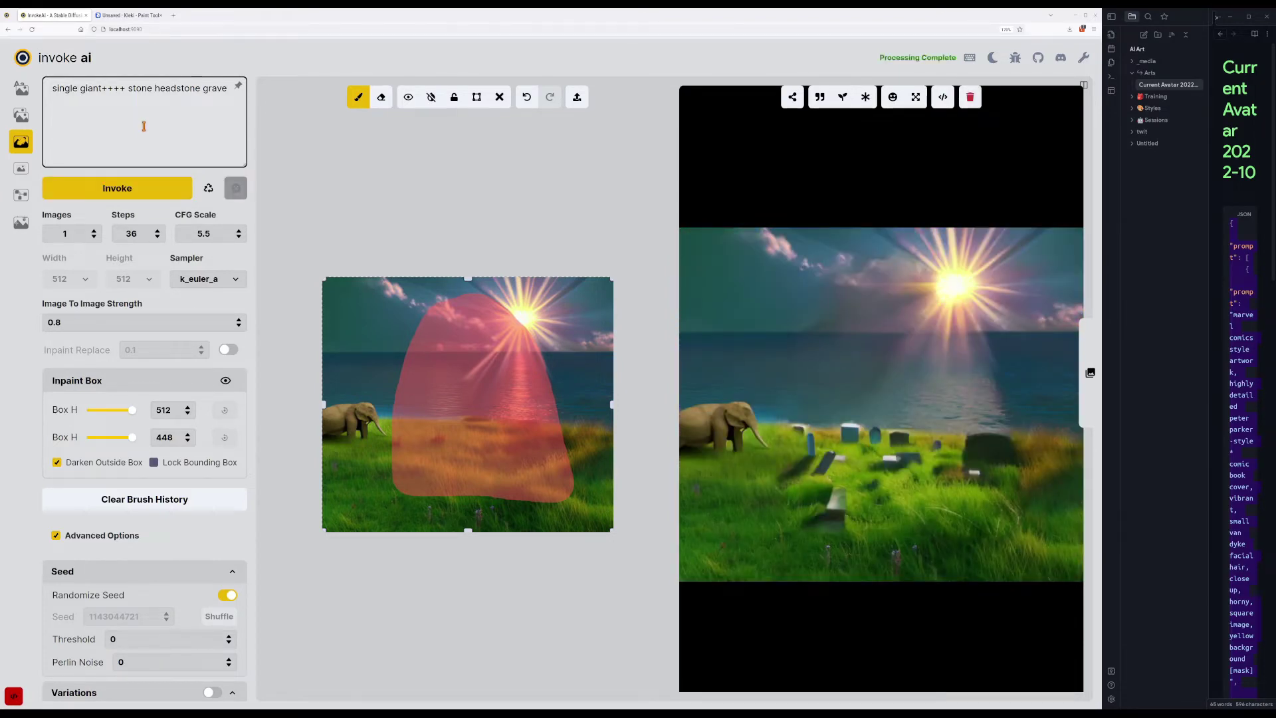
Remove "stone" and "grave" so the prompt reads "single giant++++ headstone", and generate with it.
key("shift+End")
key("BackSpace")
key("BackSpace")
key("BackSpace")
key("BackSpace")
key("BackSpace")
key("BackSpace")
key("BackSpace")
key("BackSpace")
key("ctrl+Return")
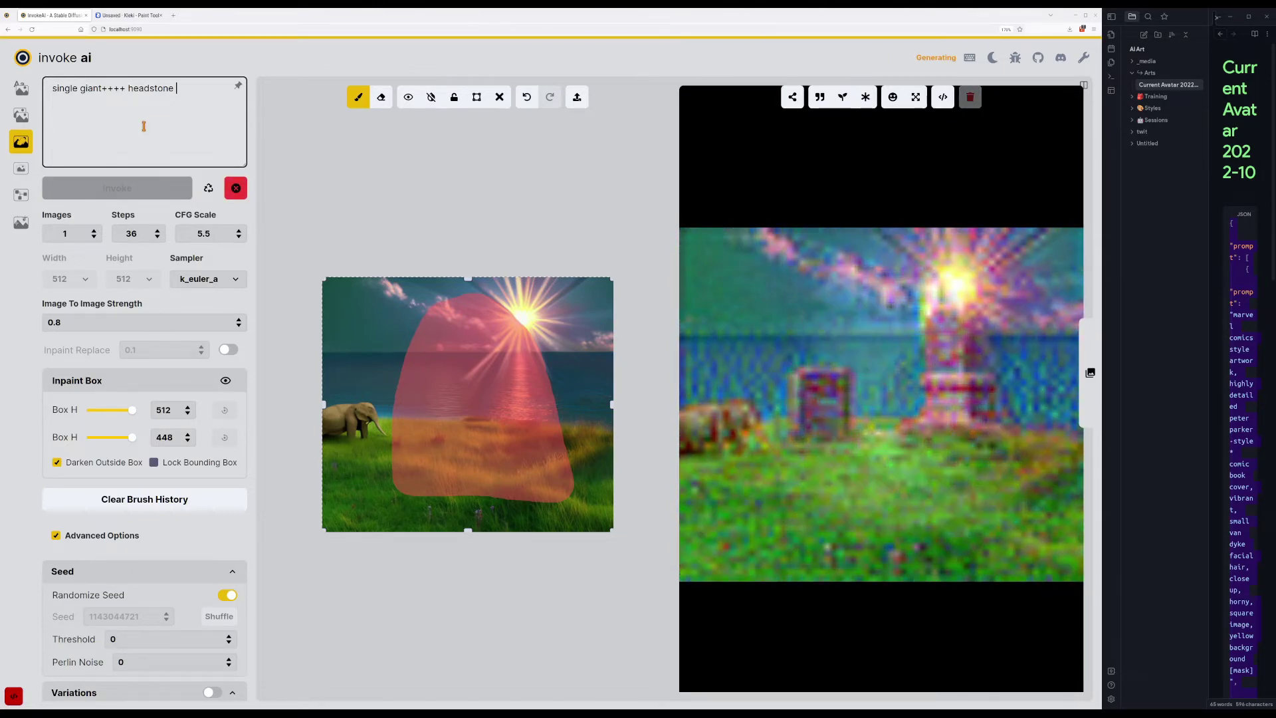
key("Return")
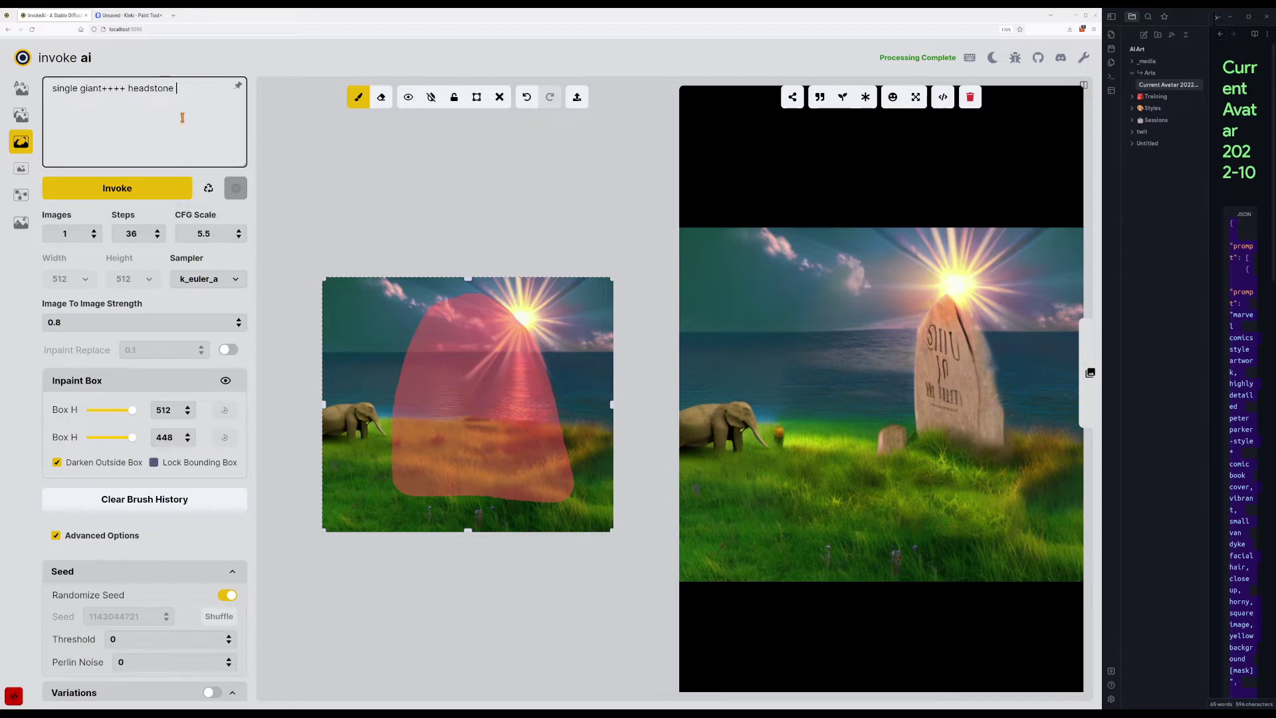
Generate three more inpainting results with the prompt "single giant++++ headstone".
key("ctrl+Return")
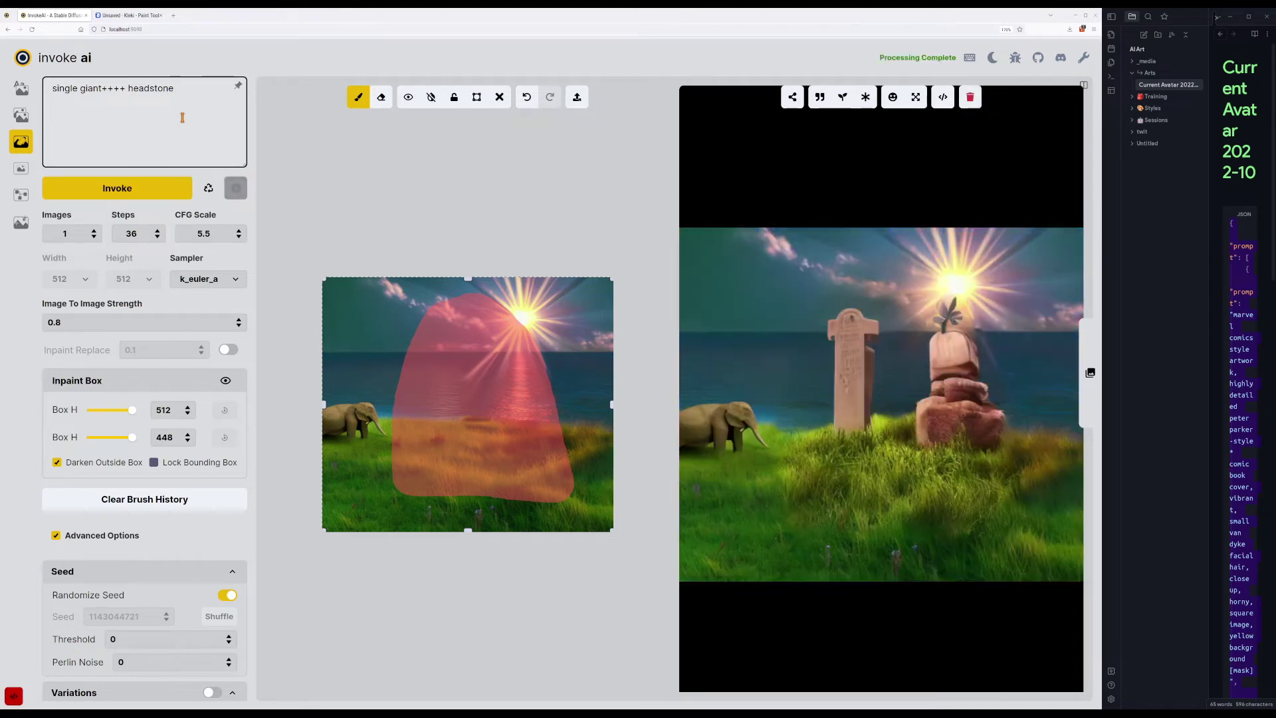
key("ctrl+Return")
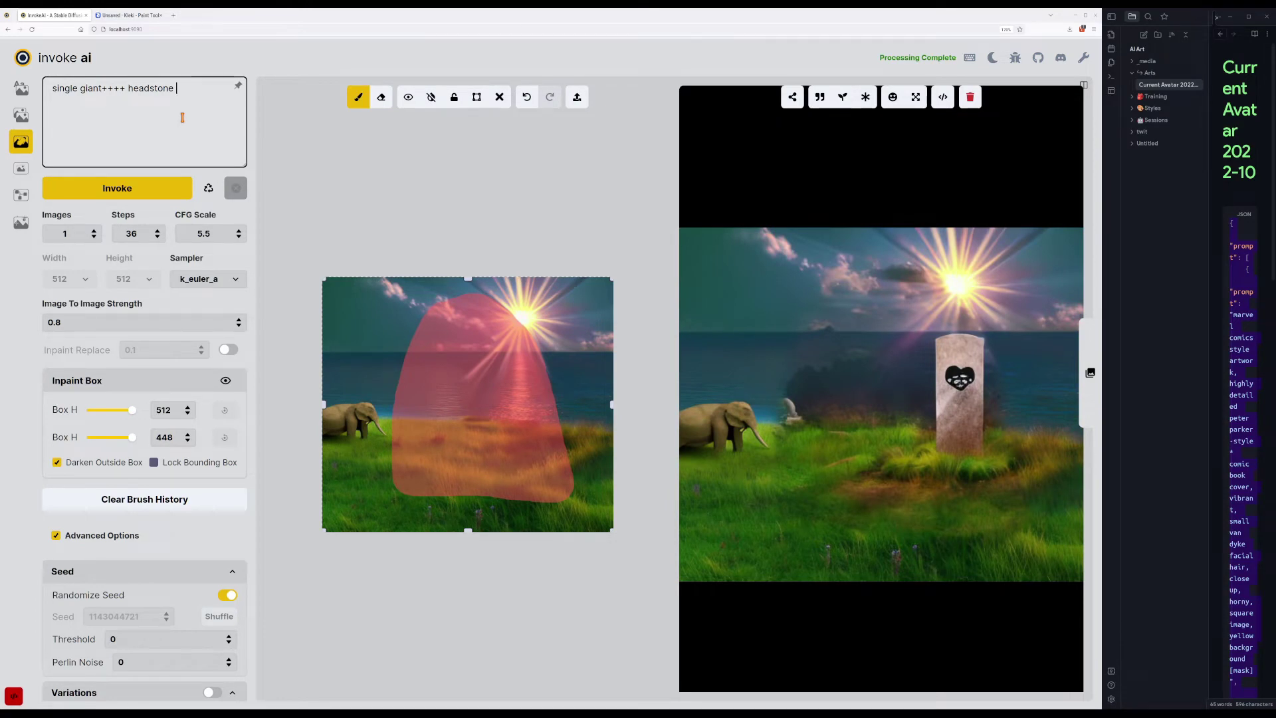
key("ctrl+Return")
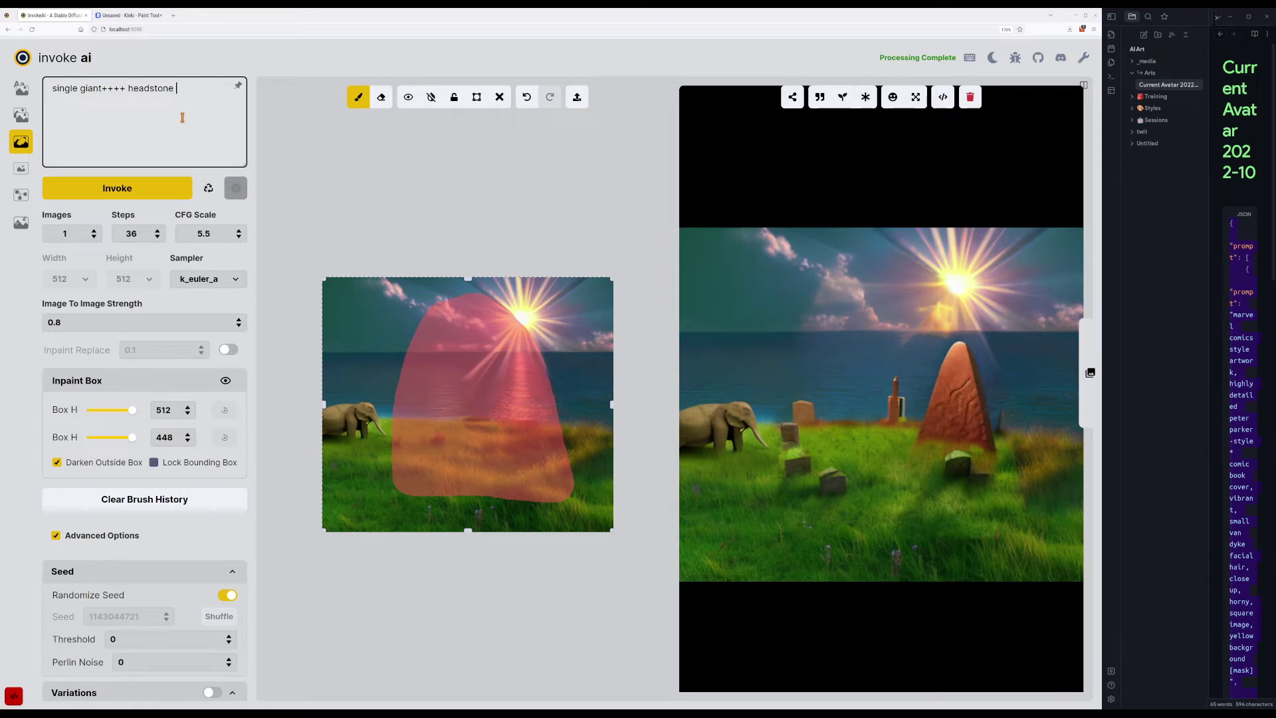
Browse back and forth through the recent headstone results to compare their shape and blending with the scene.
left_click(820, 450)
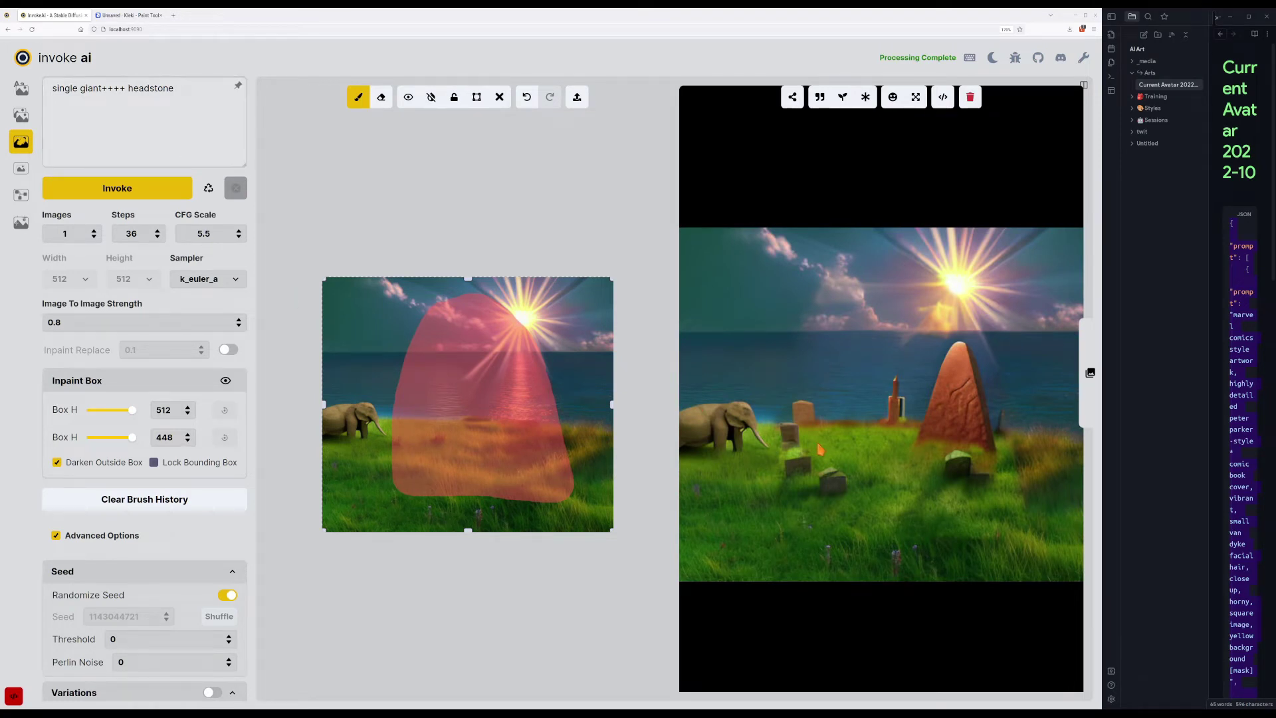
key("Right")
key("Right")
key("Right")
key("Right")
key("Right")
key("Left")
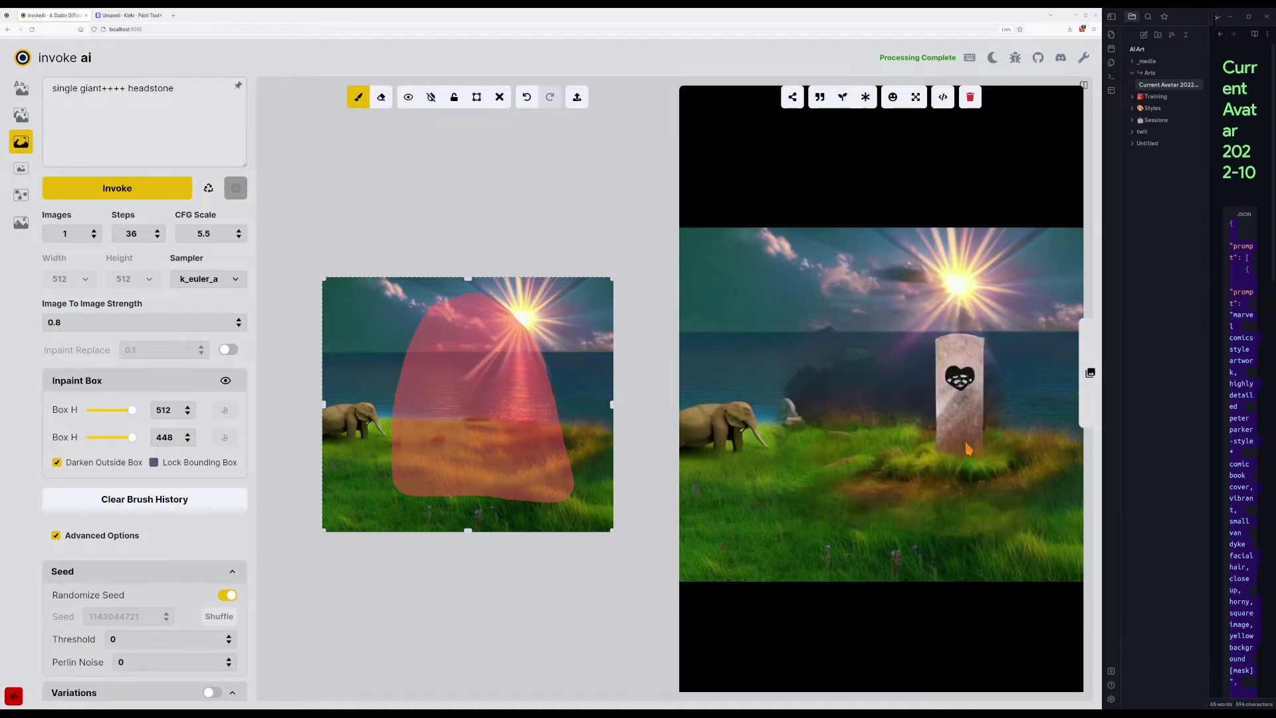
key("Left")
key("Right")
key("Left")
key("Left")
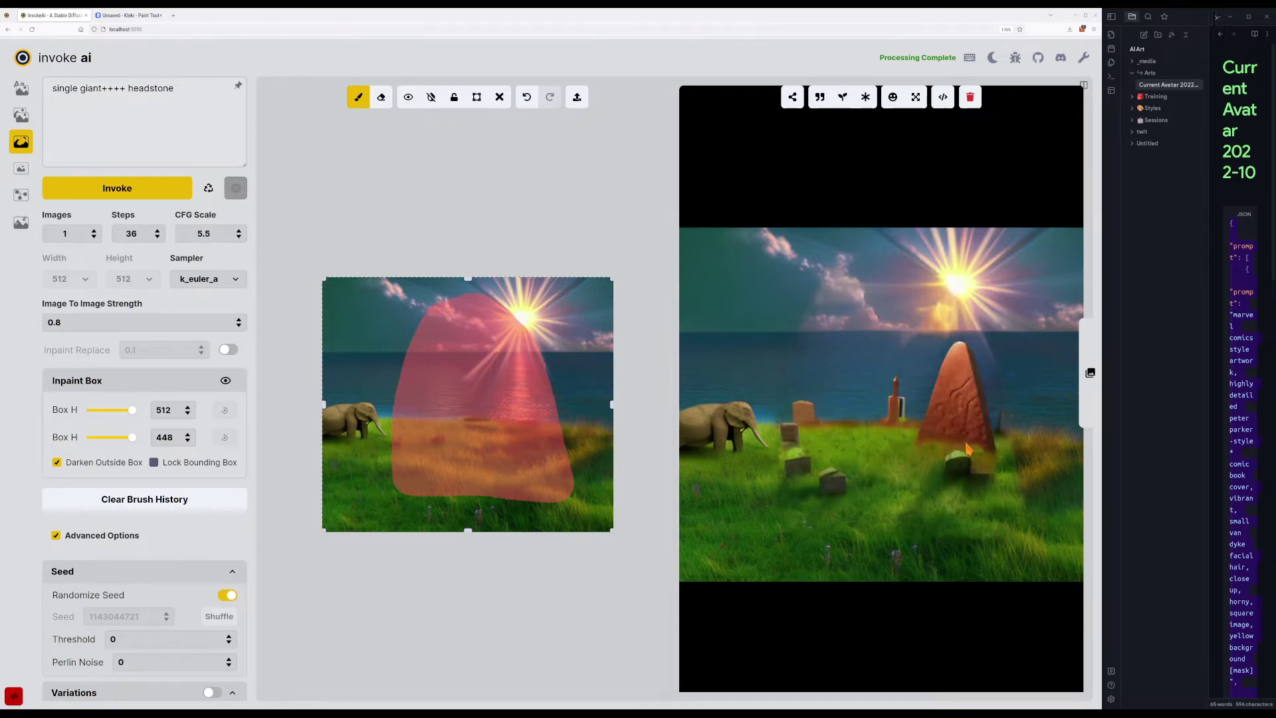
key("Right")
key("Right")
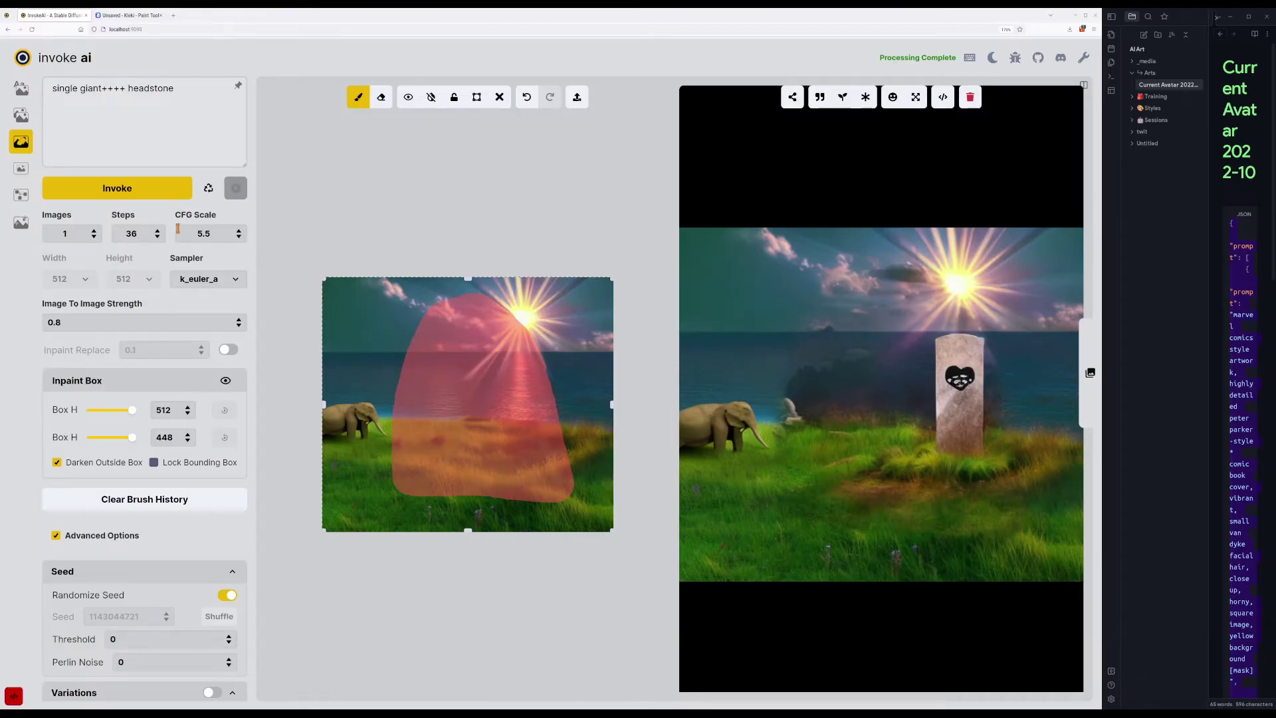
Generate another headstone, then append "old decayed" to the prompt and generate three results.
left_click(130, 196)
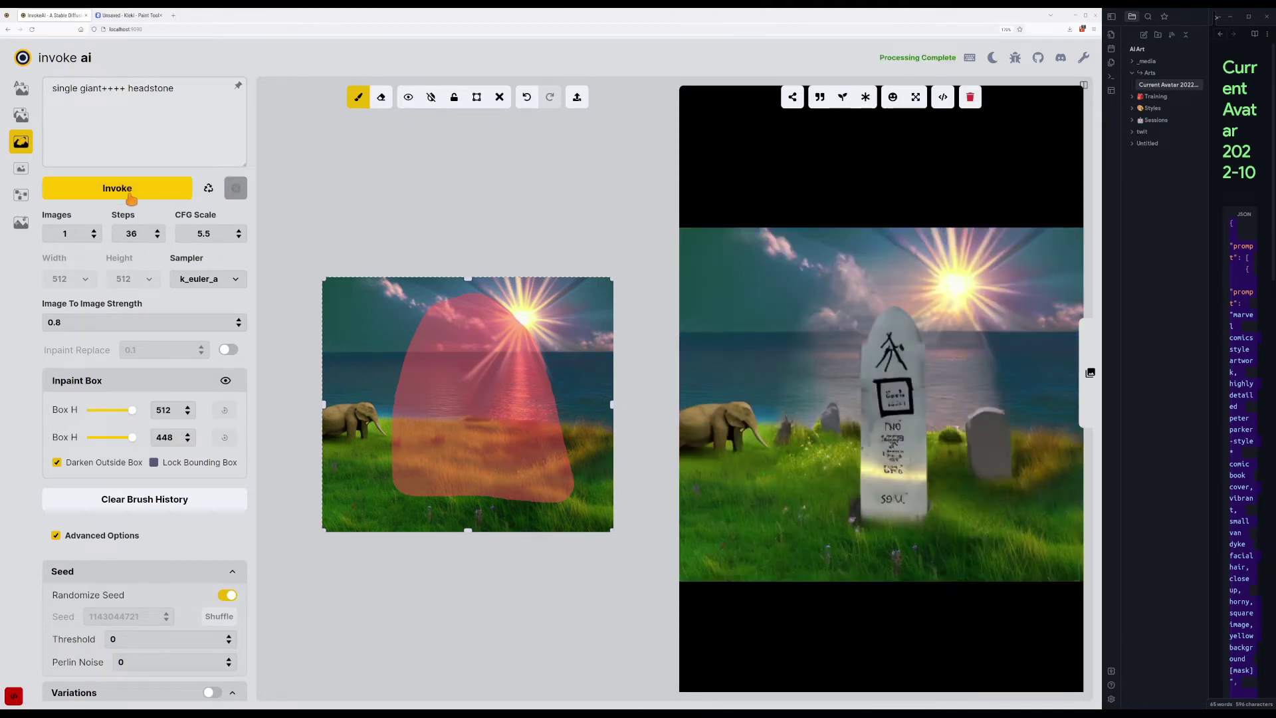
left_click(164, 149)
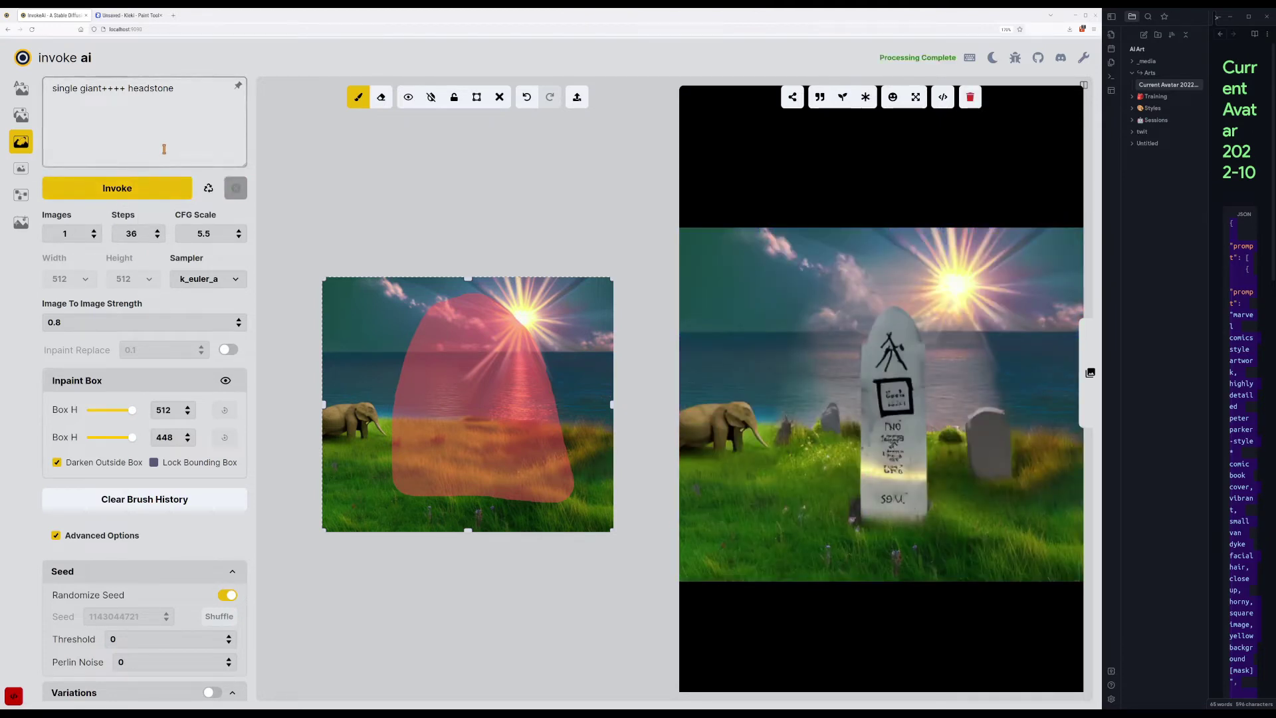
type("old ")
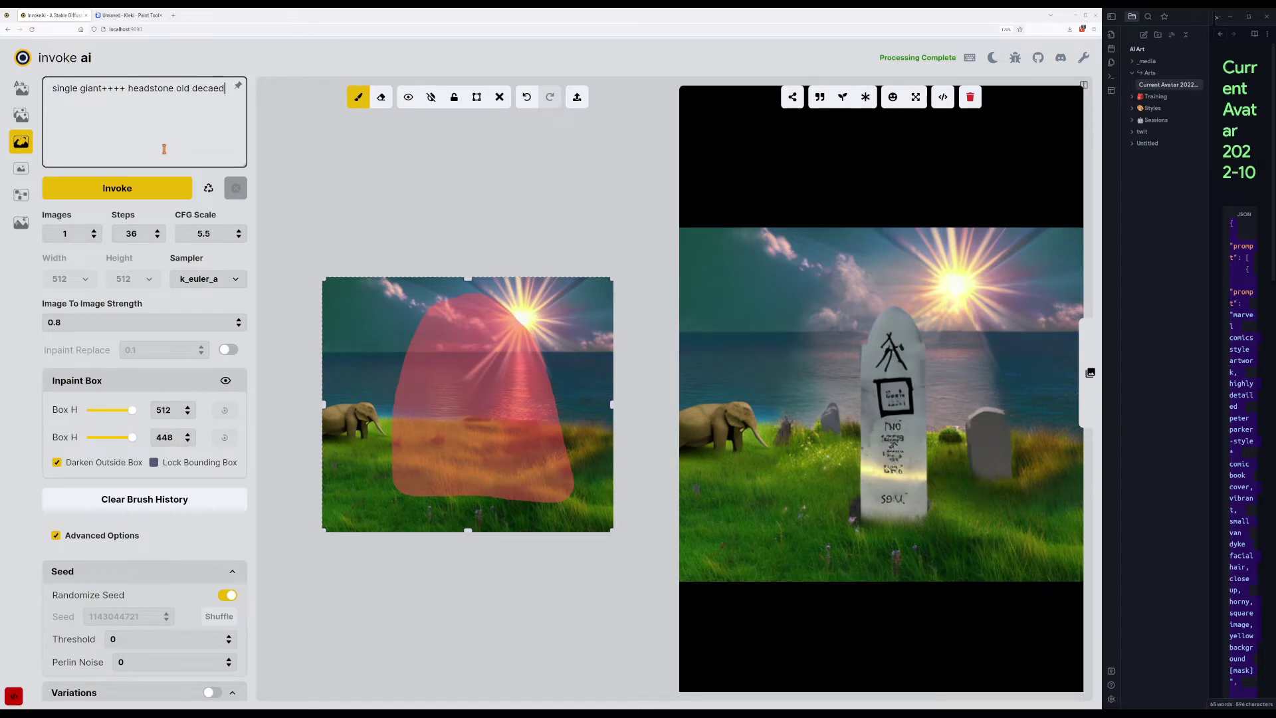
type("decayed")
key("Return")
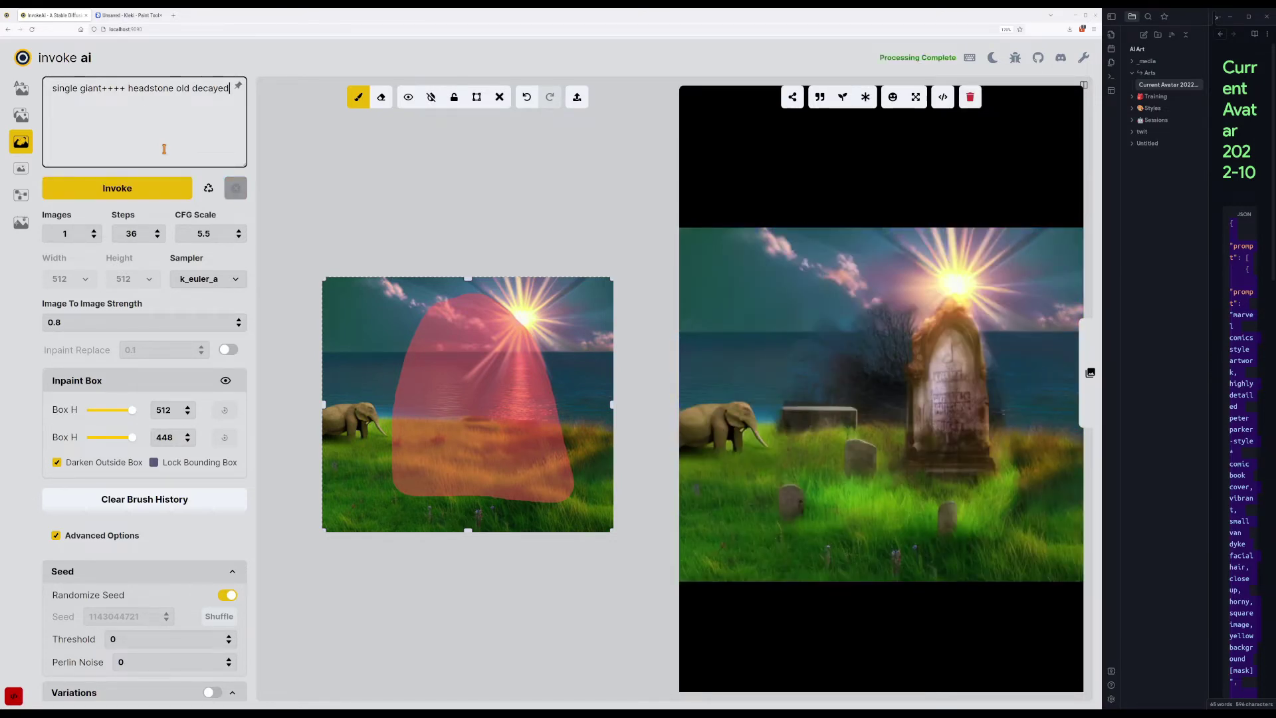
key("Return")
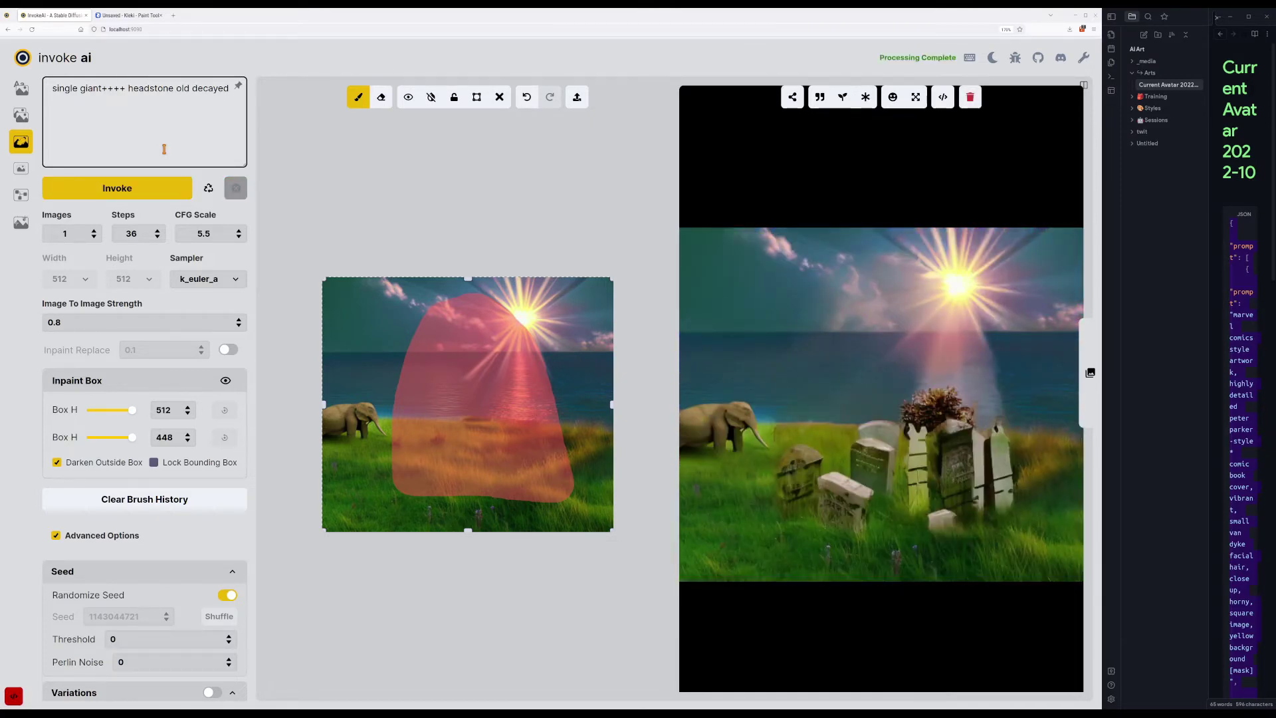
key("Return")
Strengthen "single" to "single+++" in the prompt and generate two results.
key("Home")
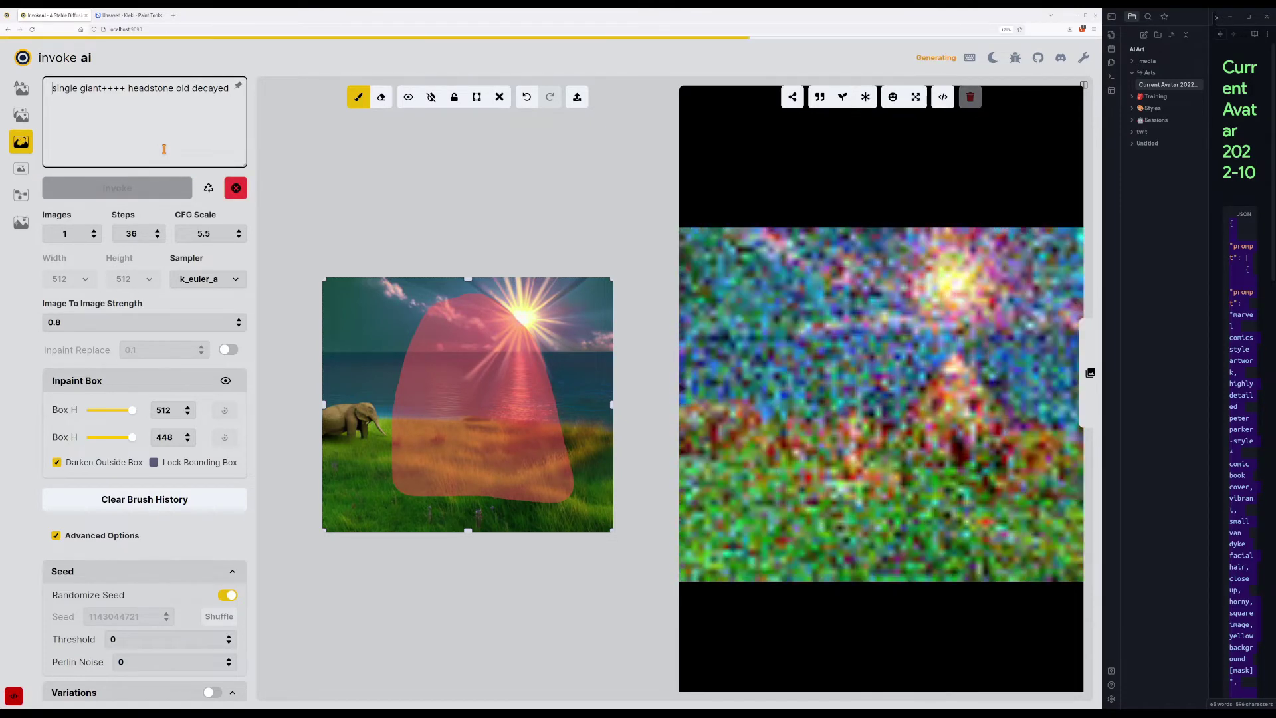
key("ctrl+Right")
type("+++")
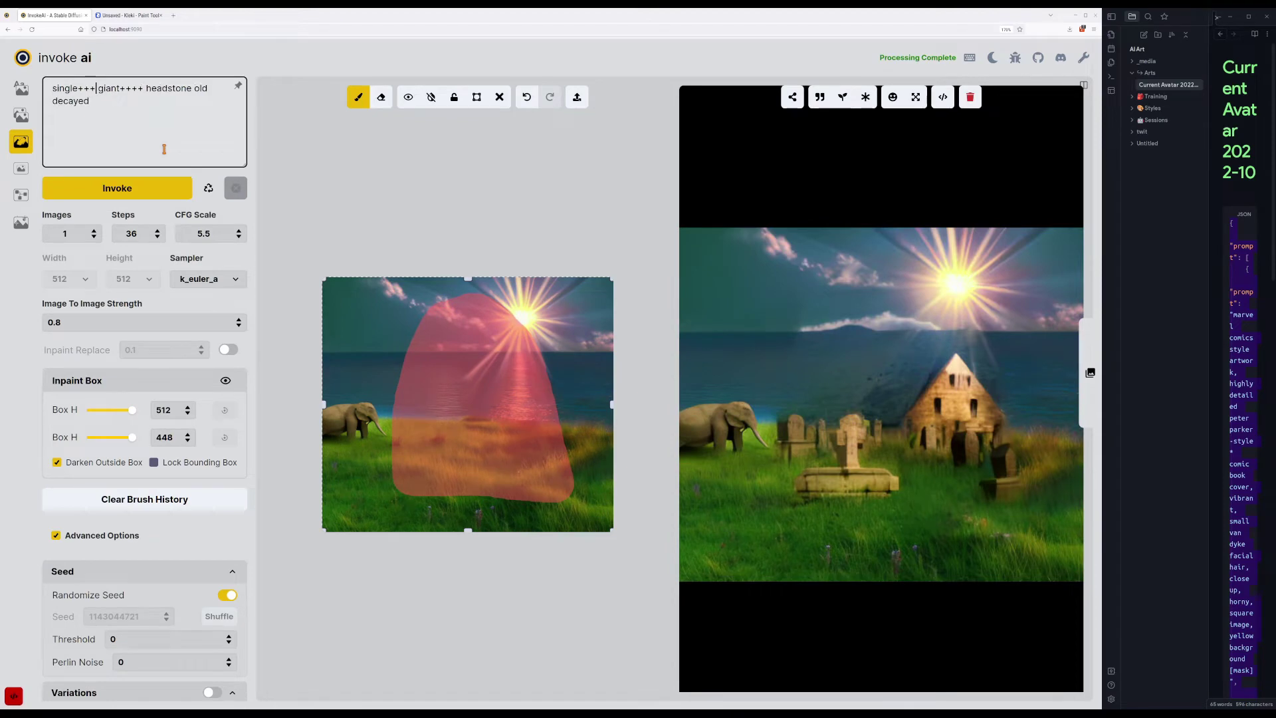
key("Return")
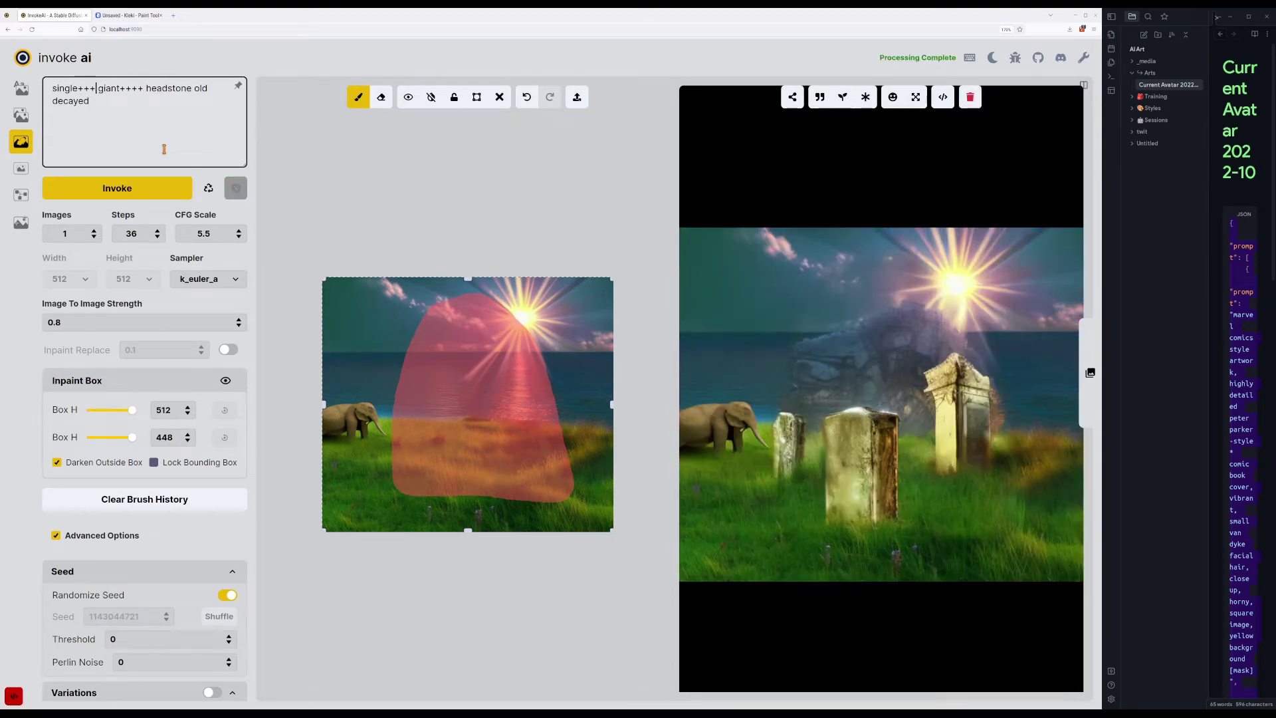
key("Return")
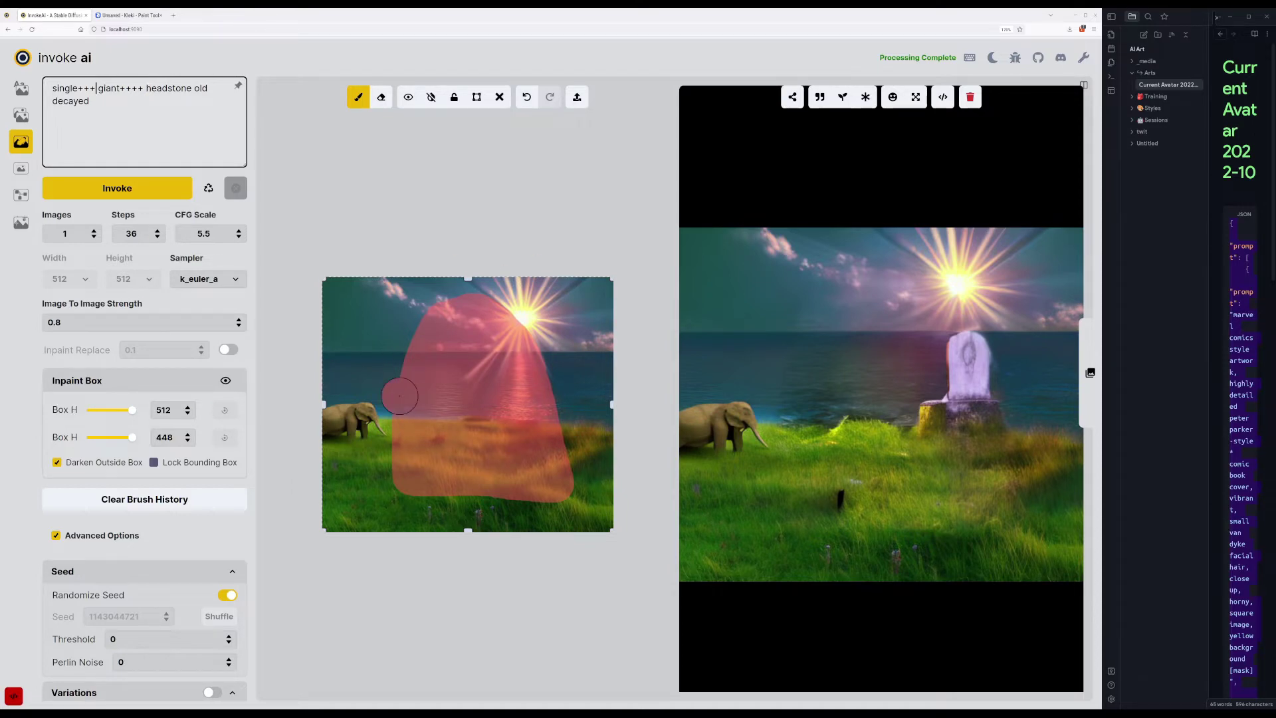
Check the reference picture of the giant headstone beside the mastodon, then return to the inpainting canvas.
key("alt+Tab")
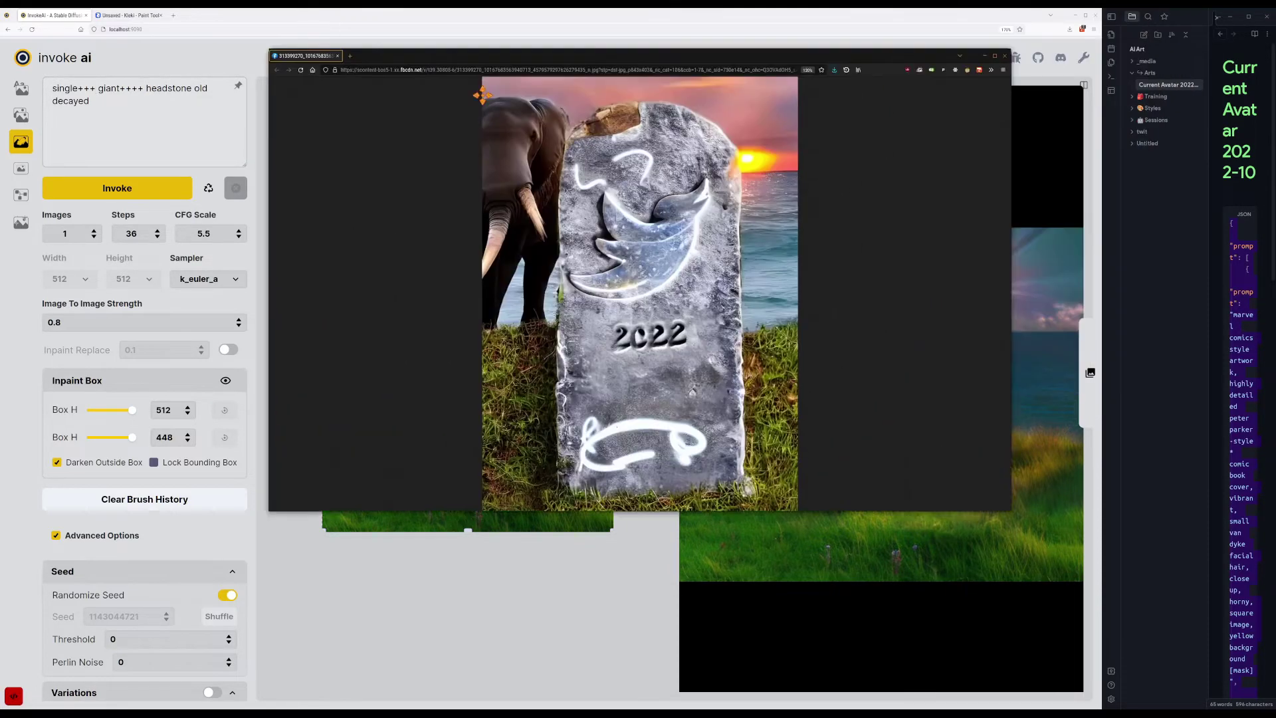
left_click_drag(511, 47, 468, 129)
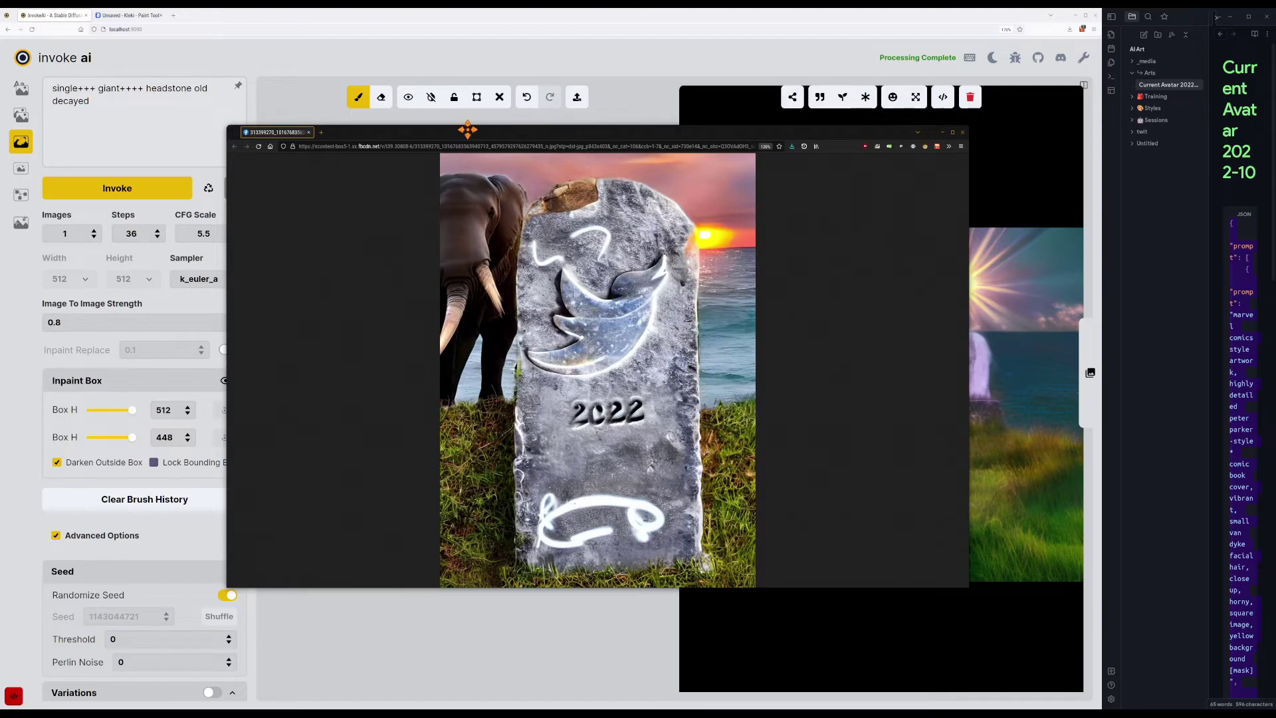
key("alt+Tab")
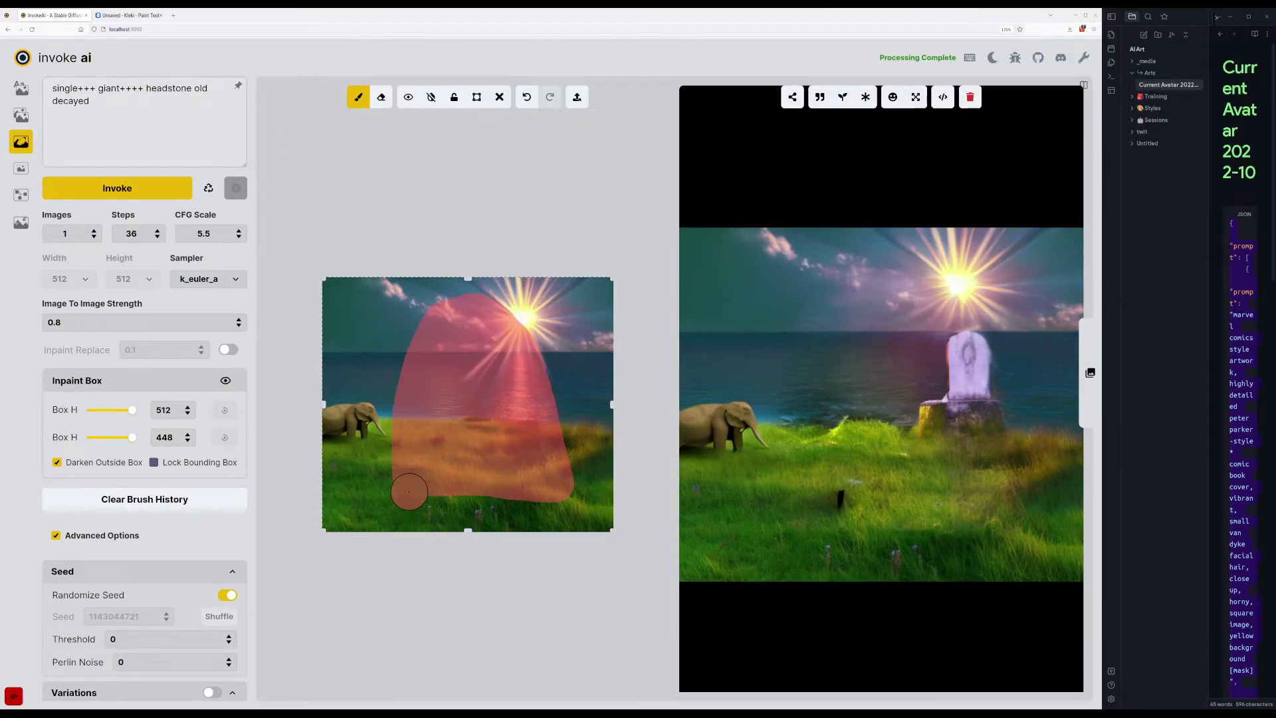
Extend the mask along its bottom edge, append "close up" to the prompt and generate an inpainting result.
left_click_drag(410, 491, 521, 487)
left_click(197, 126)
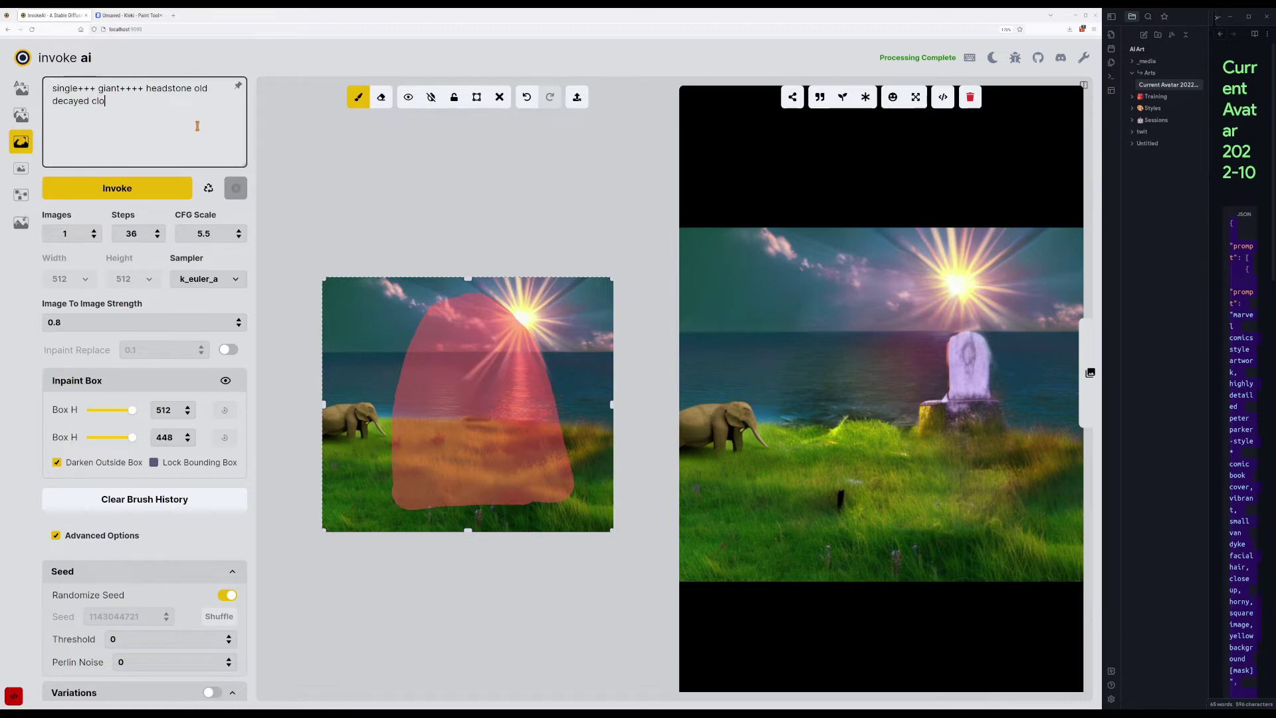
type("close up")
key("ctrl+Return")
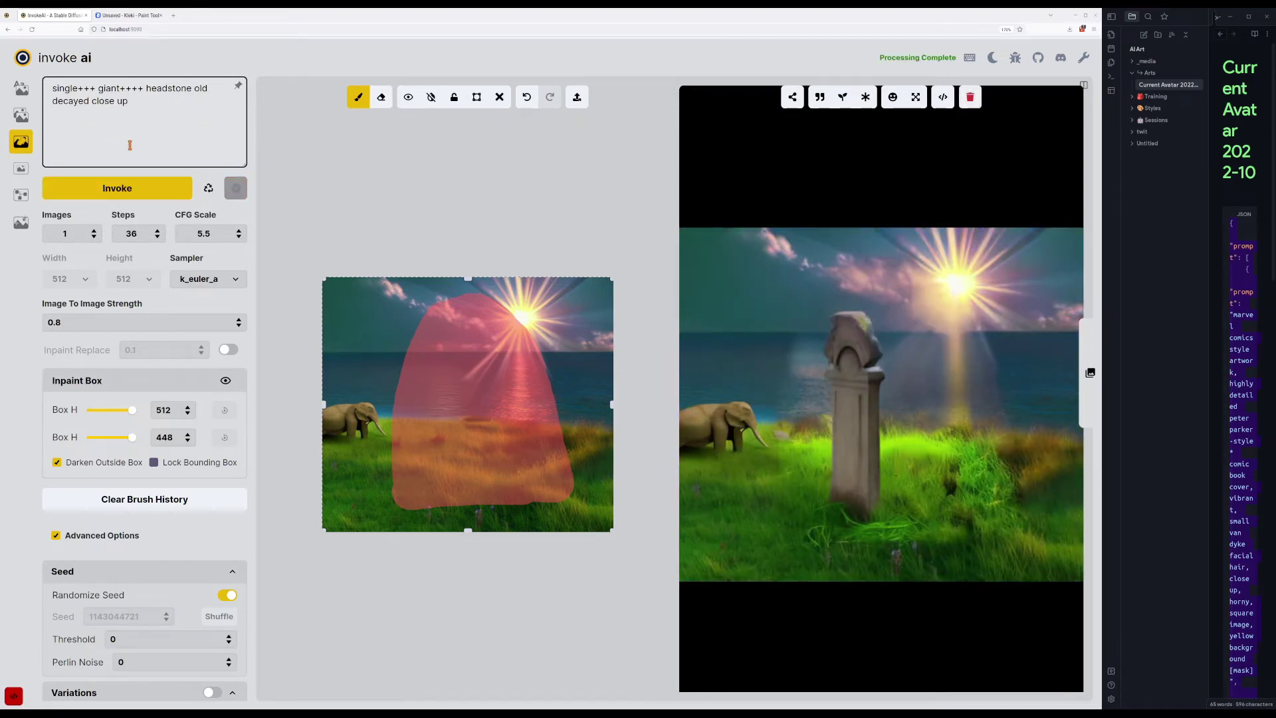
Switch to text-to-image mode and start two generations with the prompt "single+++ giant++++ headstone old decayed close up".
key("ctrl+a")
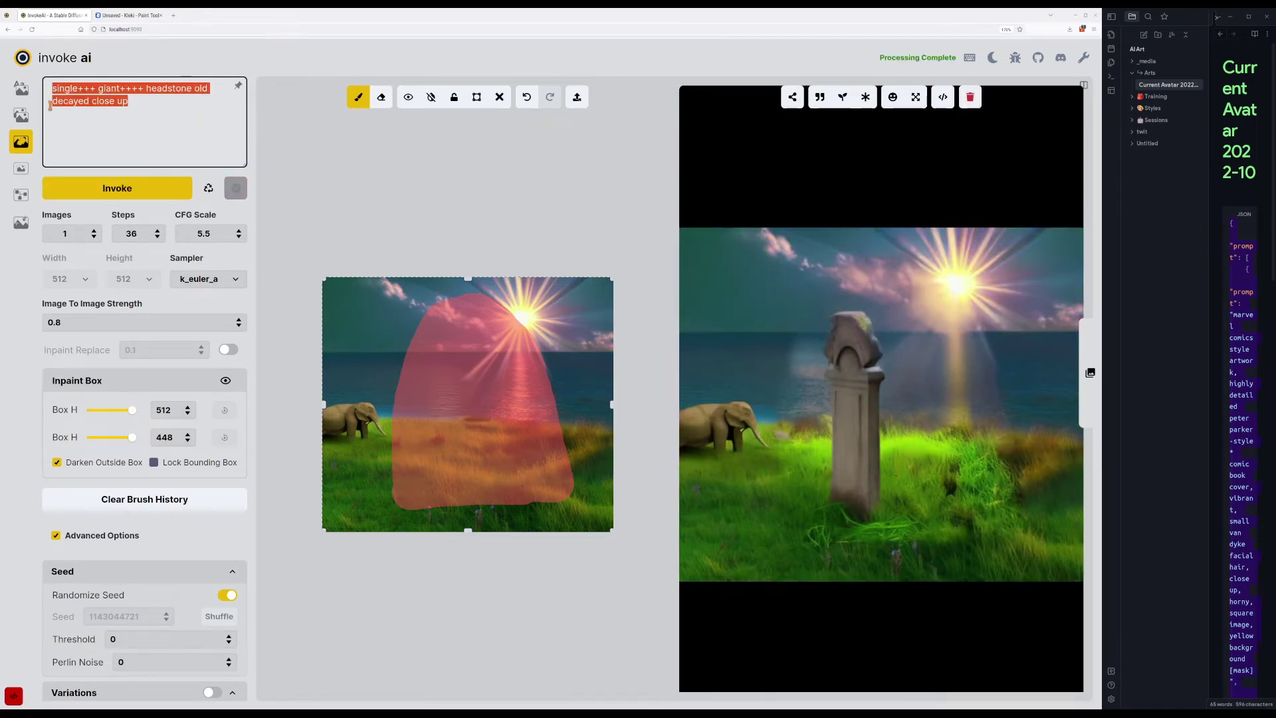
left_click(19, 92)
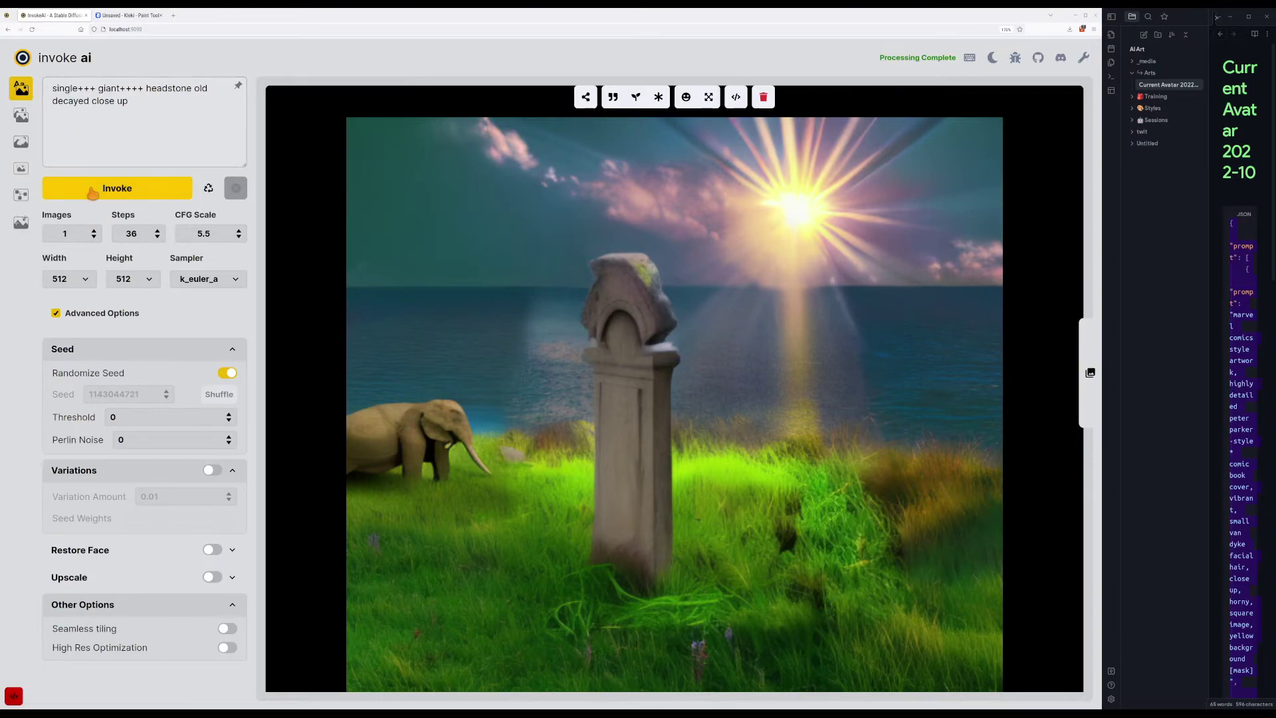
left_click(92, 192)
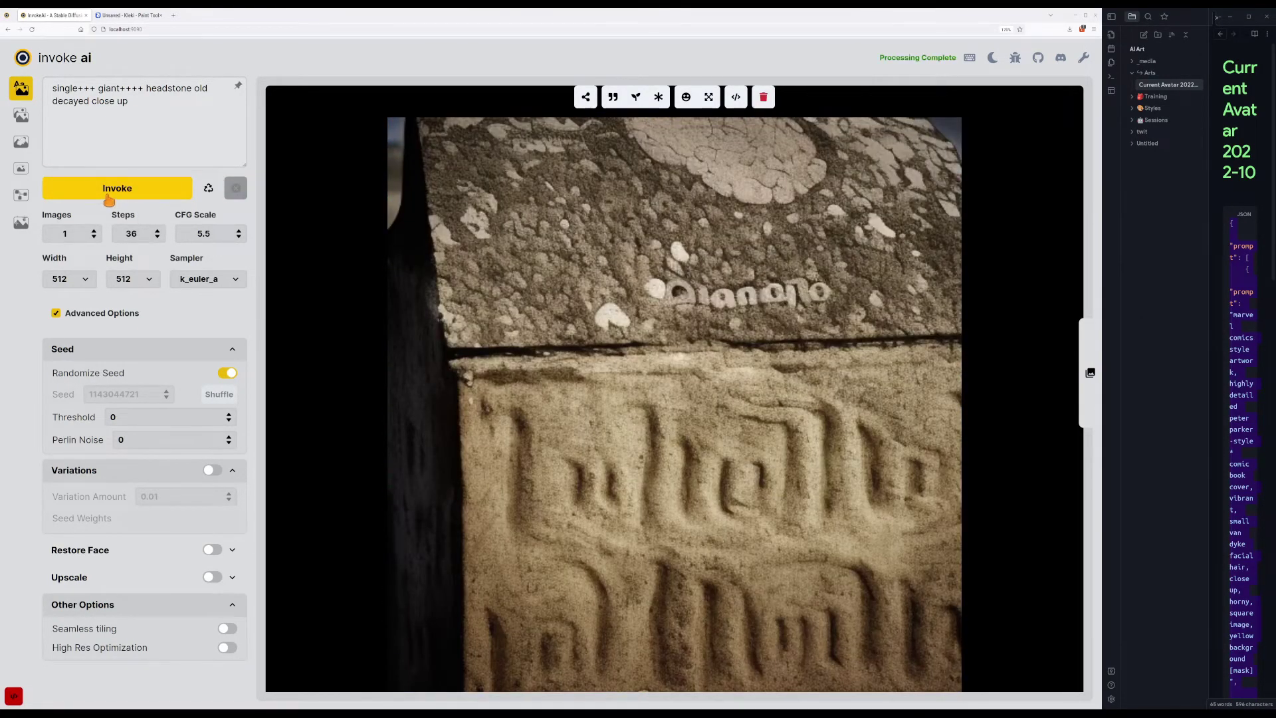
left_click(108, 193)
Remove "close up" from the prompt and generate another text-to-image headstone.
left_click(158, 134)
key("BackSpace")
key("BackSpace")
key("BackSpace")
key("BackSpace")
key("BackSpace")
key("BackSpace")
key("BackSpace")
key("BackSpace")
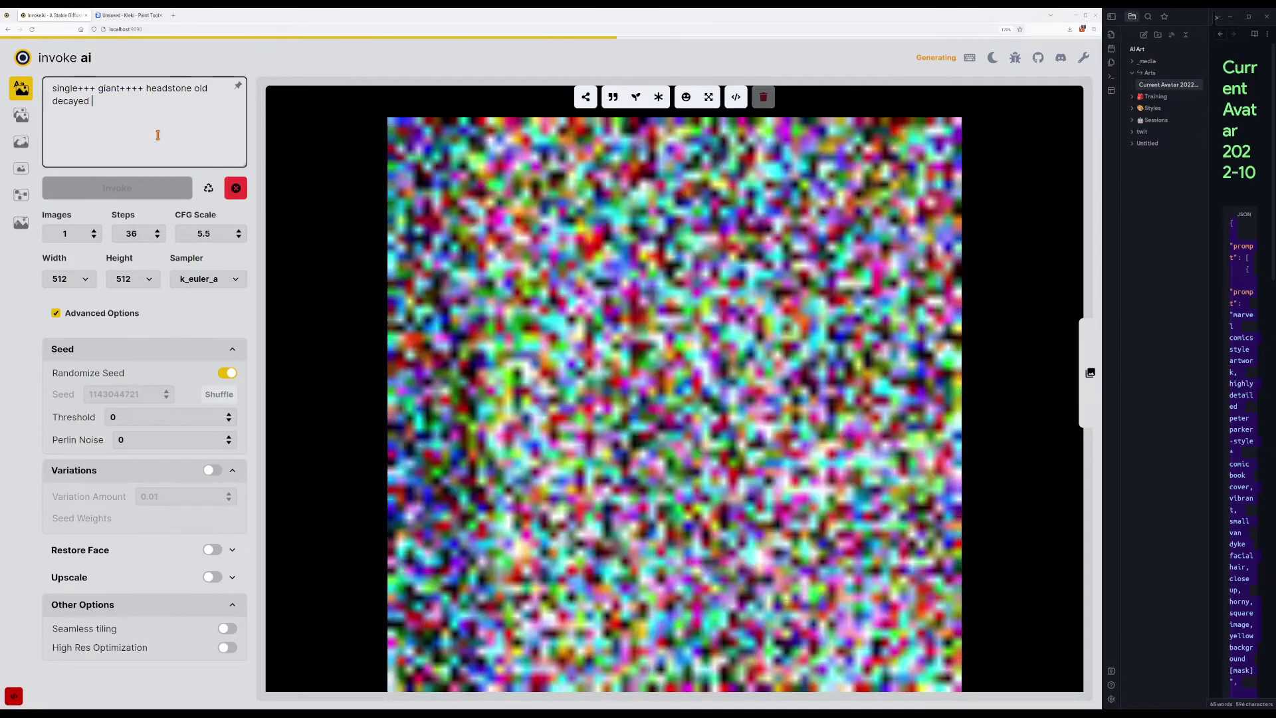
key("Return")
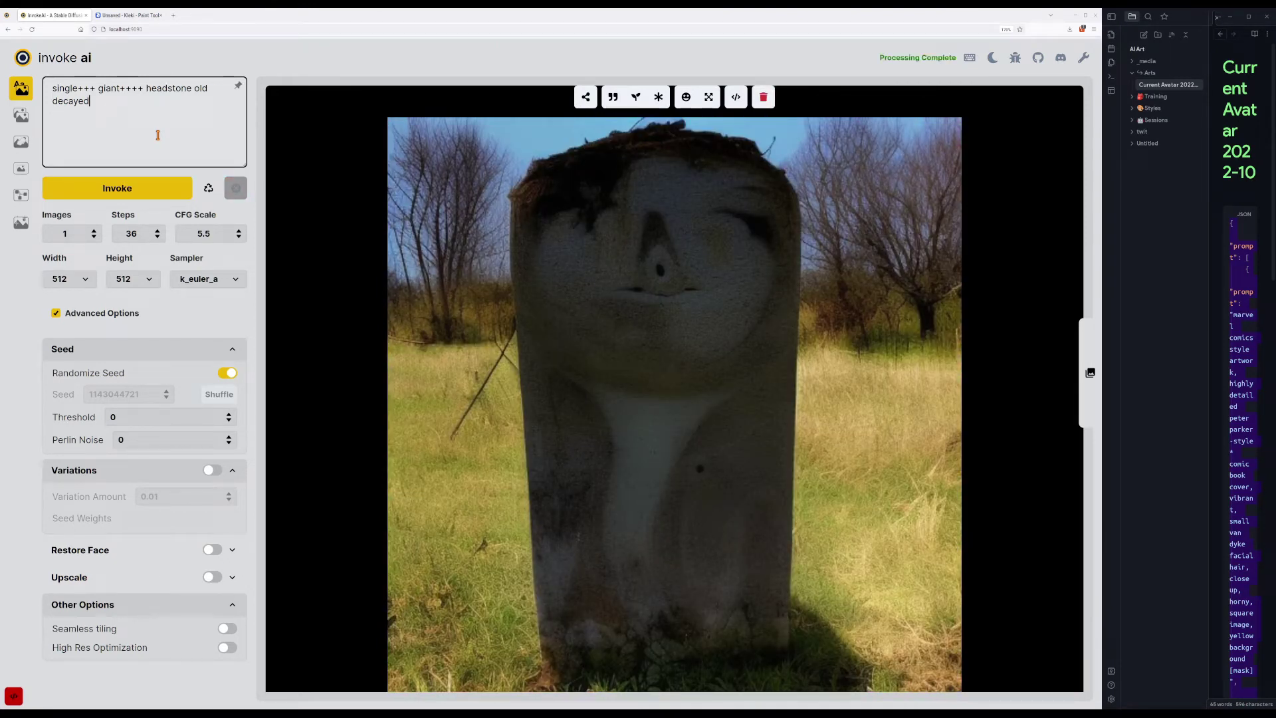
Return to inpainting and trim the mask's sides and bottom edge into a narrower headstone shape.
left_click(27, 117)
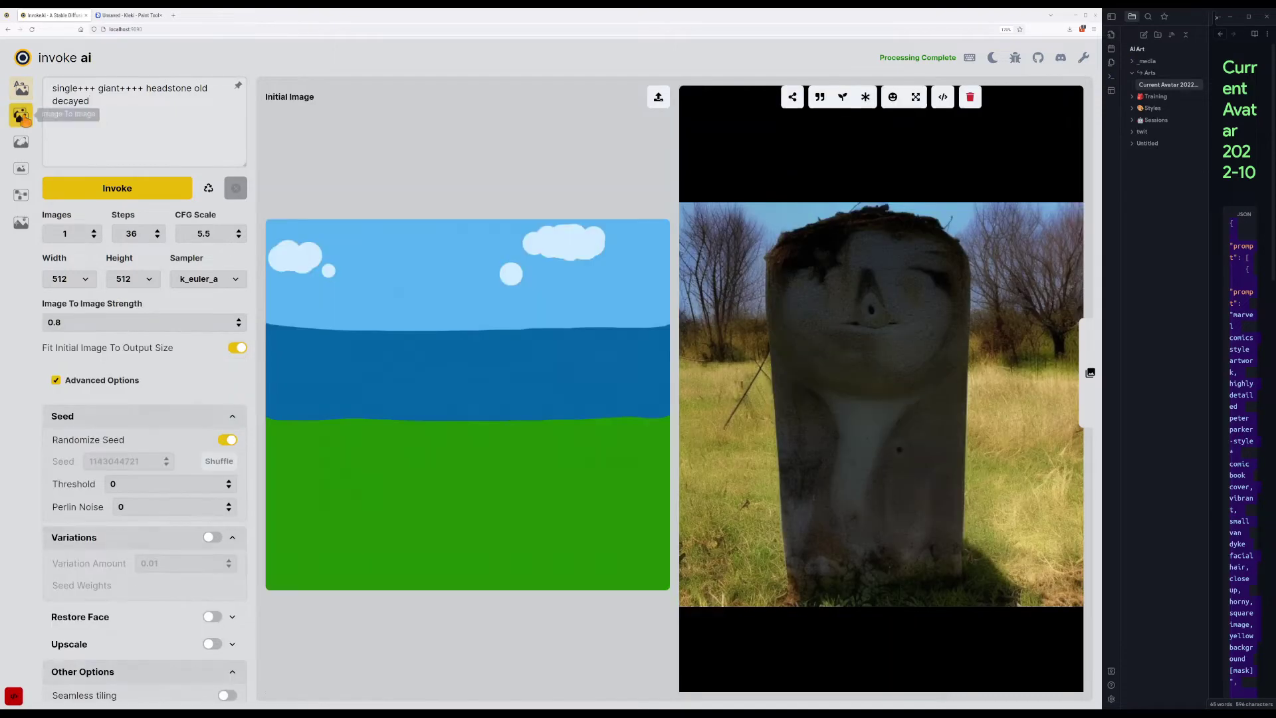
left_click(22, 141)
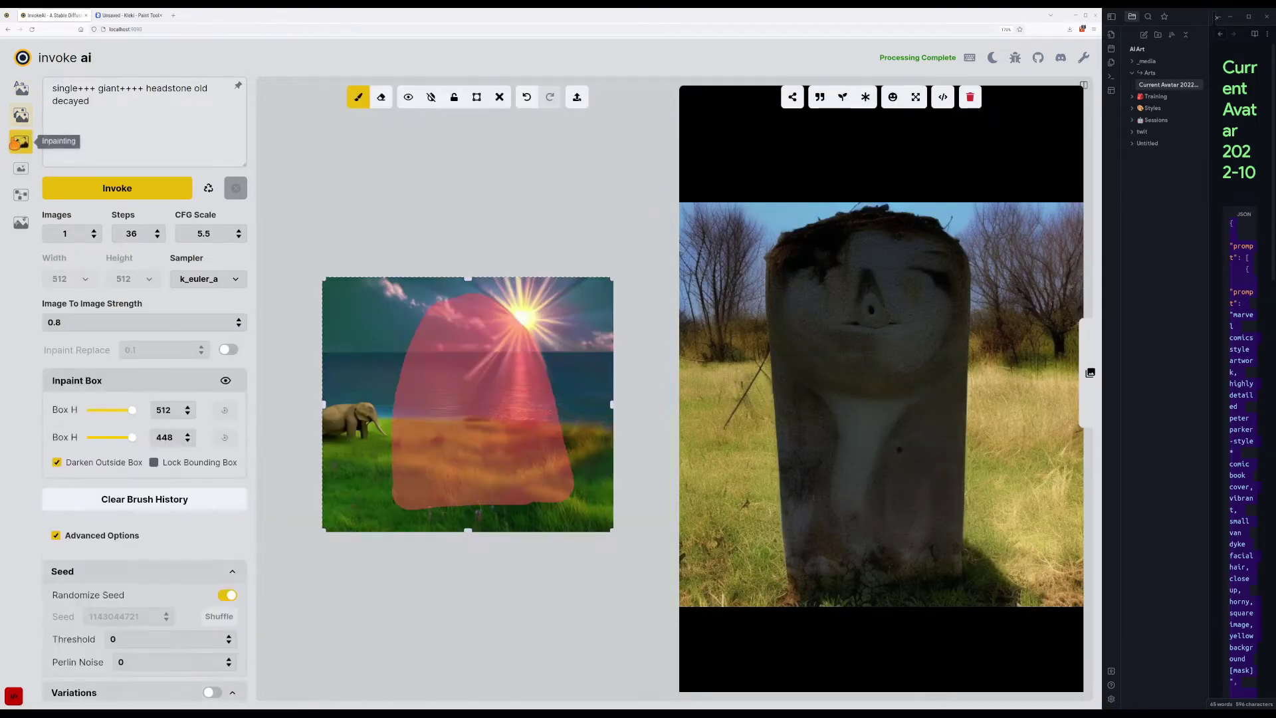
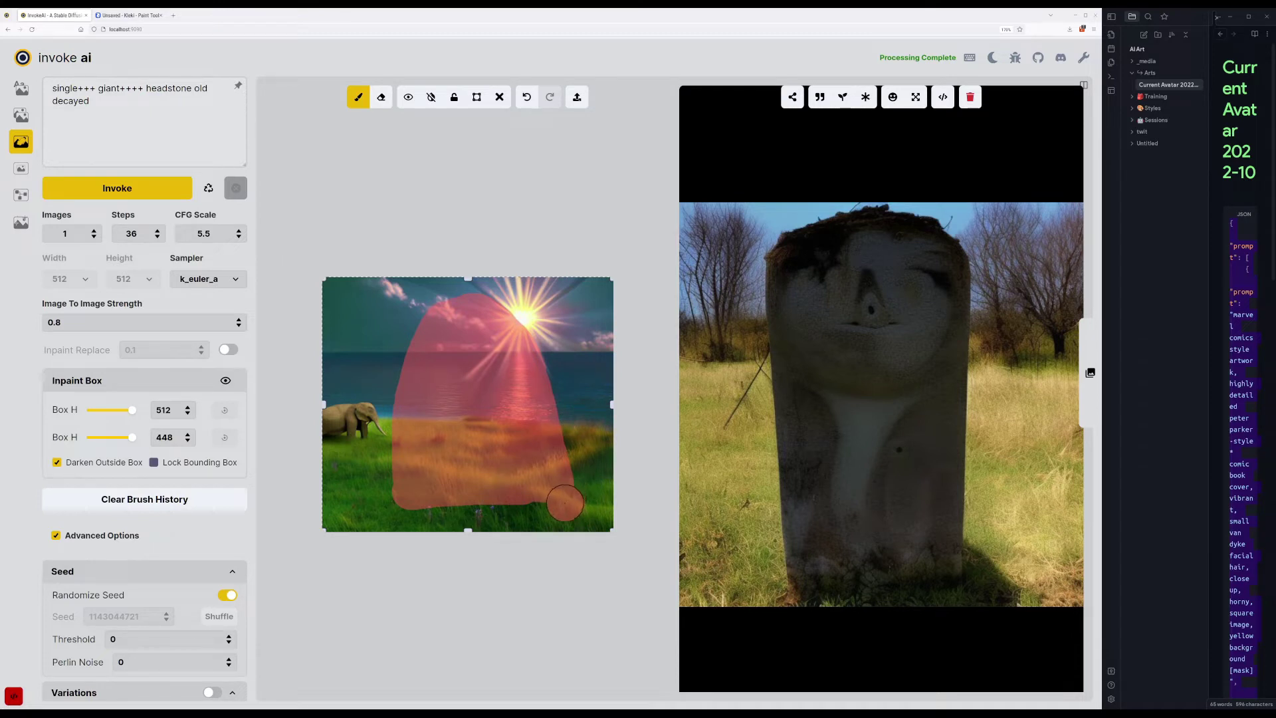
key("e")
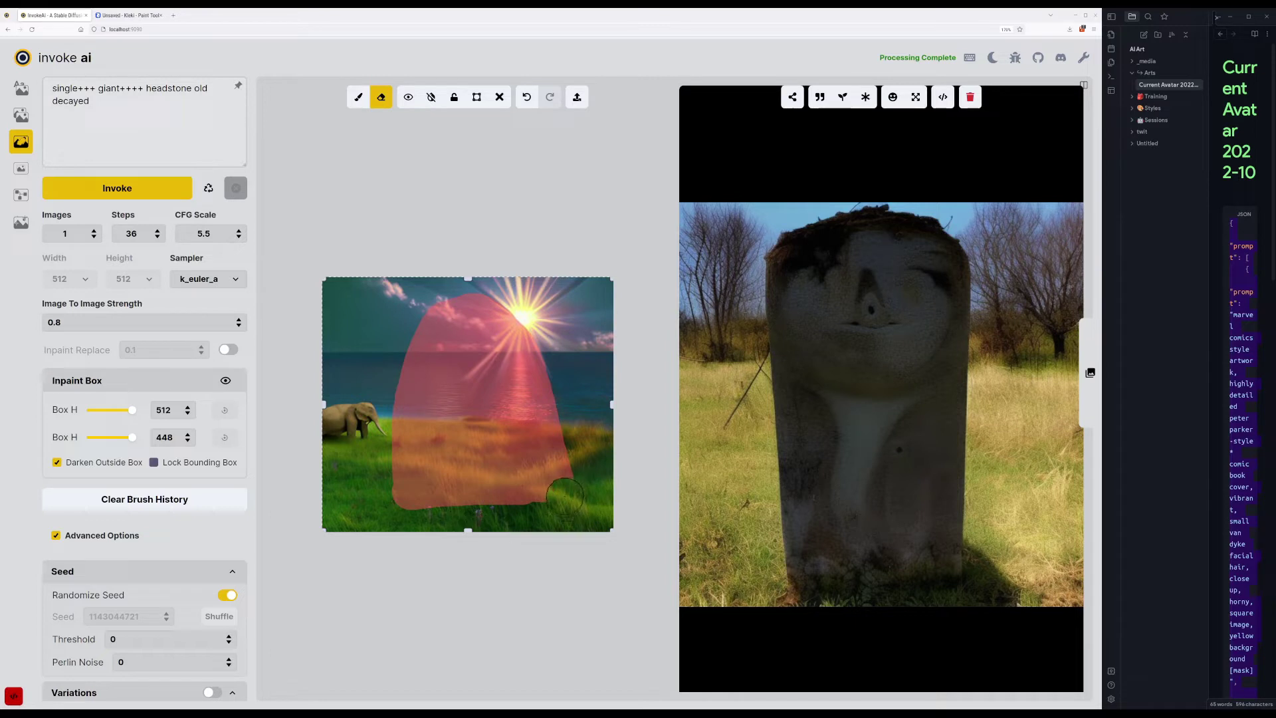
mouse_move(566, 495)
left_mouse_down()
mouse_move(559, 364)
mouse_move(534, 310)
left_mouse_up()
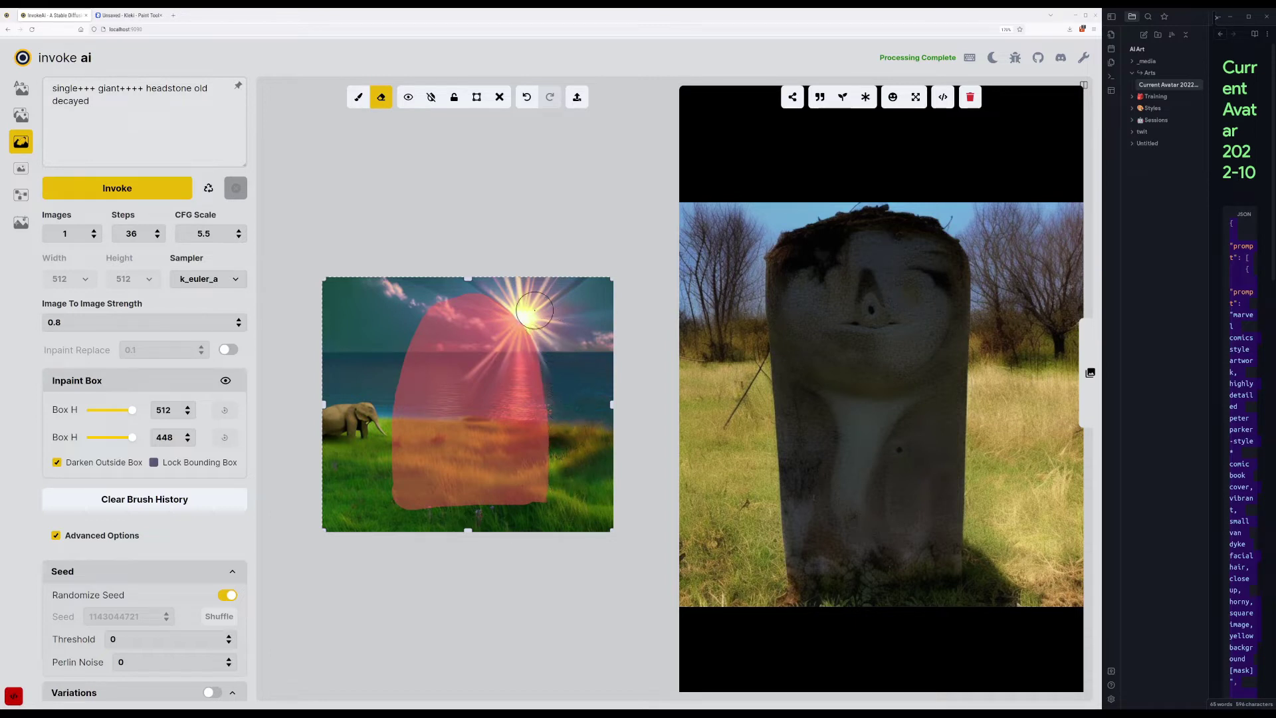
mouse_move(413, 293)
left_mouse_down()
mouse_move(388, 499)
mouse_move(539, 500)
left_mouse_up()
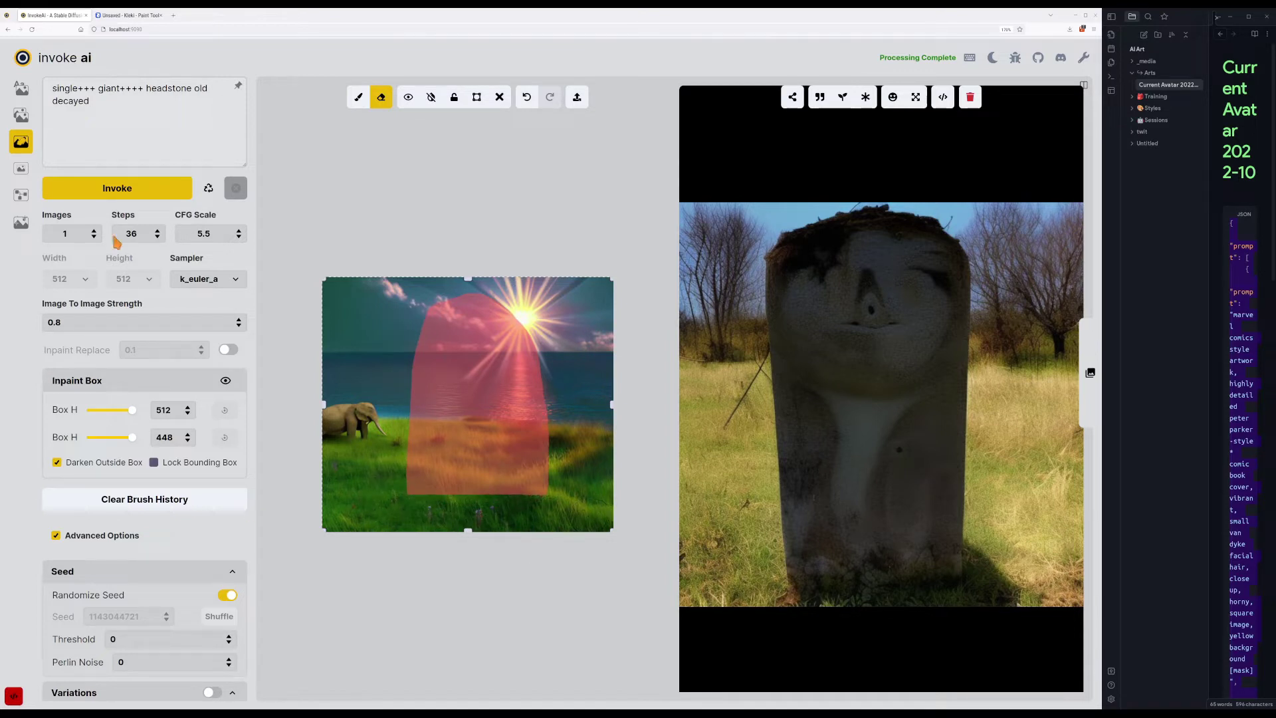
key("b")
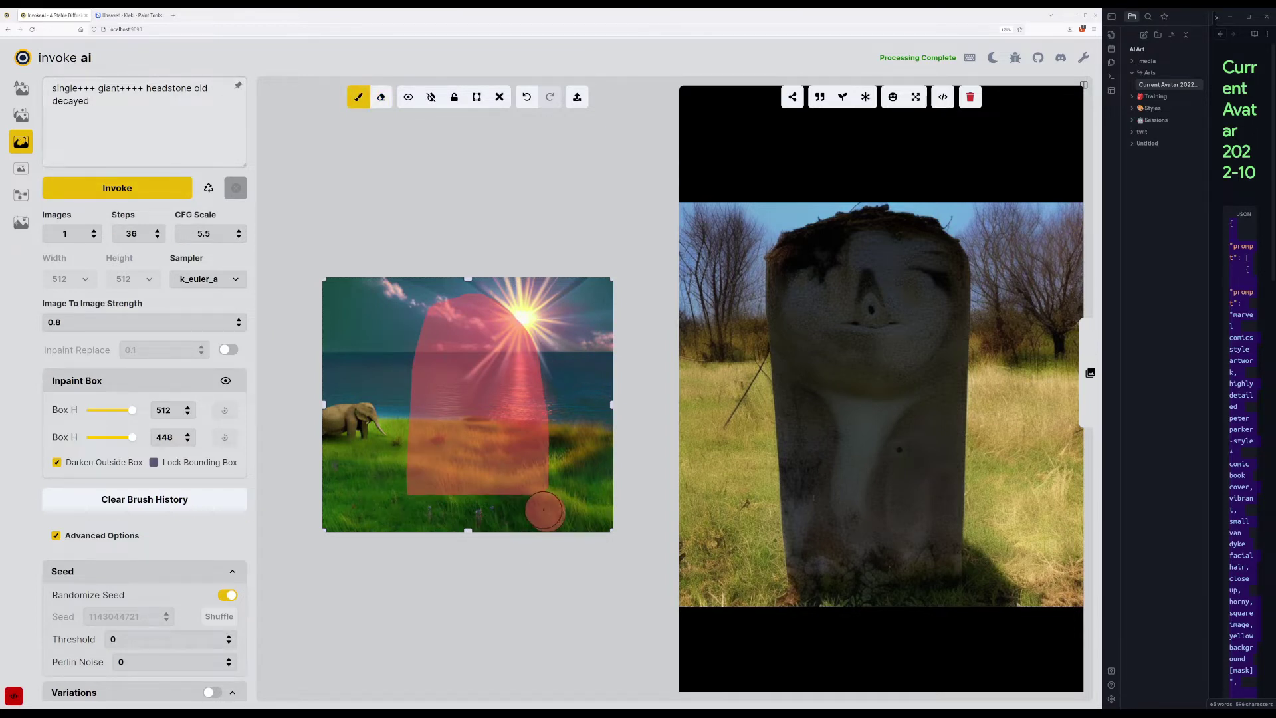
mouse_move(561, 521)
left_mouse_down()
mouse_move(573, 515)
mouse_move(534, 515)
left_mouse_up()
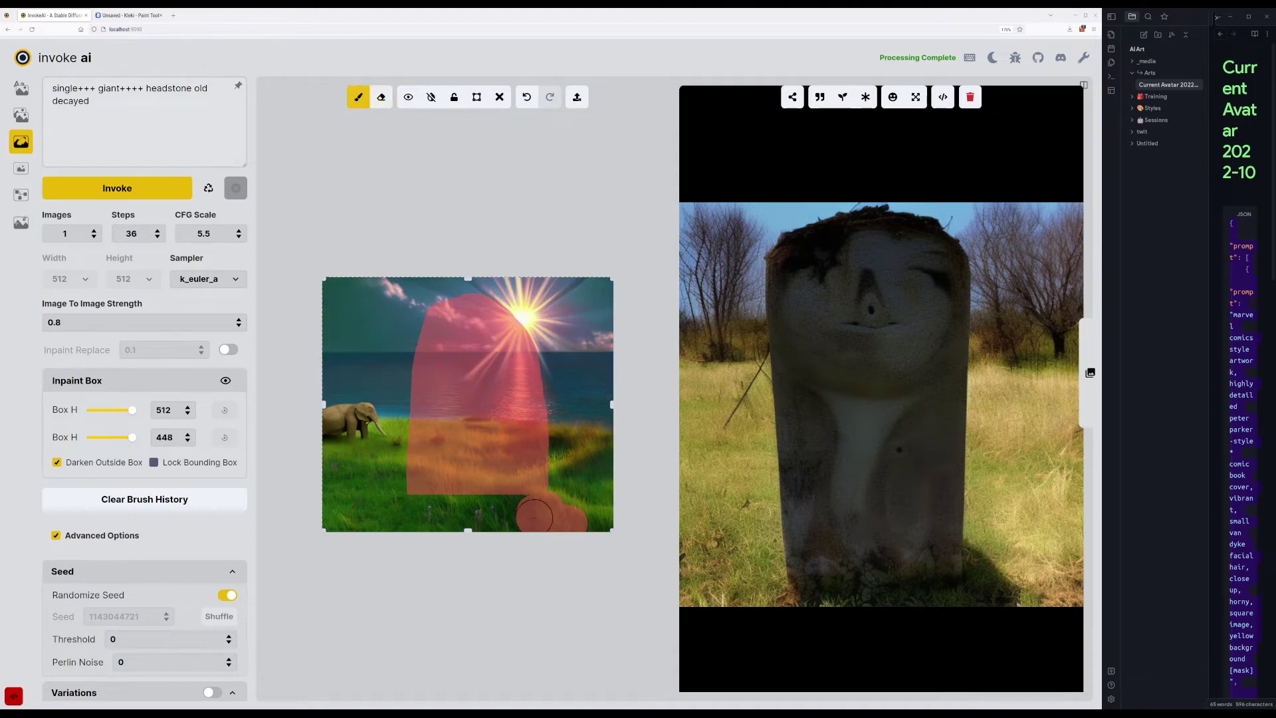
key("e")
key("ctrl+z")
key("ctrl+z")
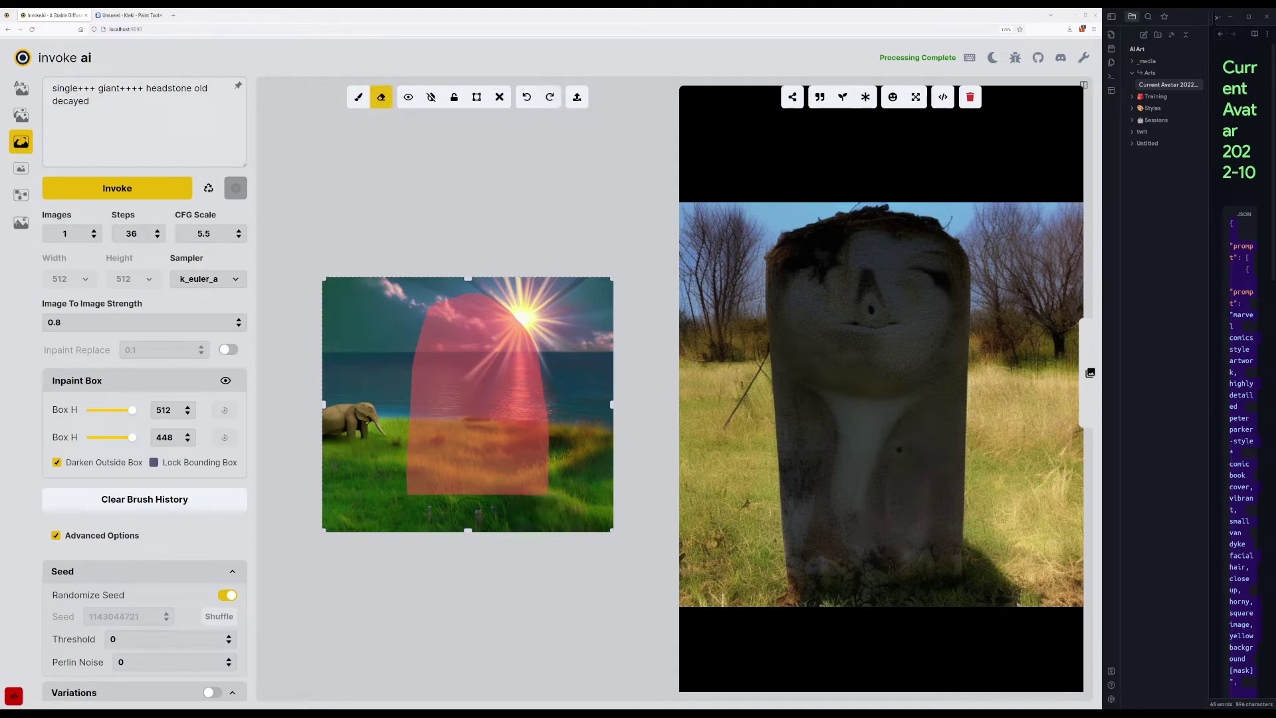
Generate three inpainting results with the narrowed mask and the prompt "single+++ giant++++ headstone old decayed".
left_click(106, 188)
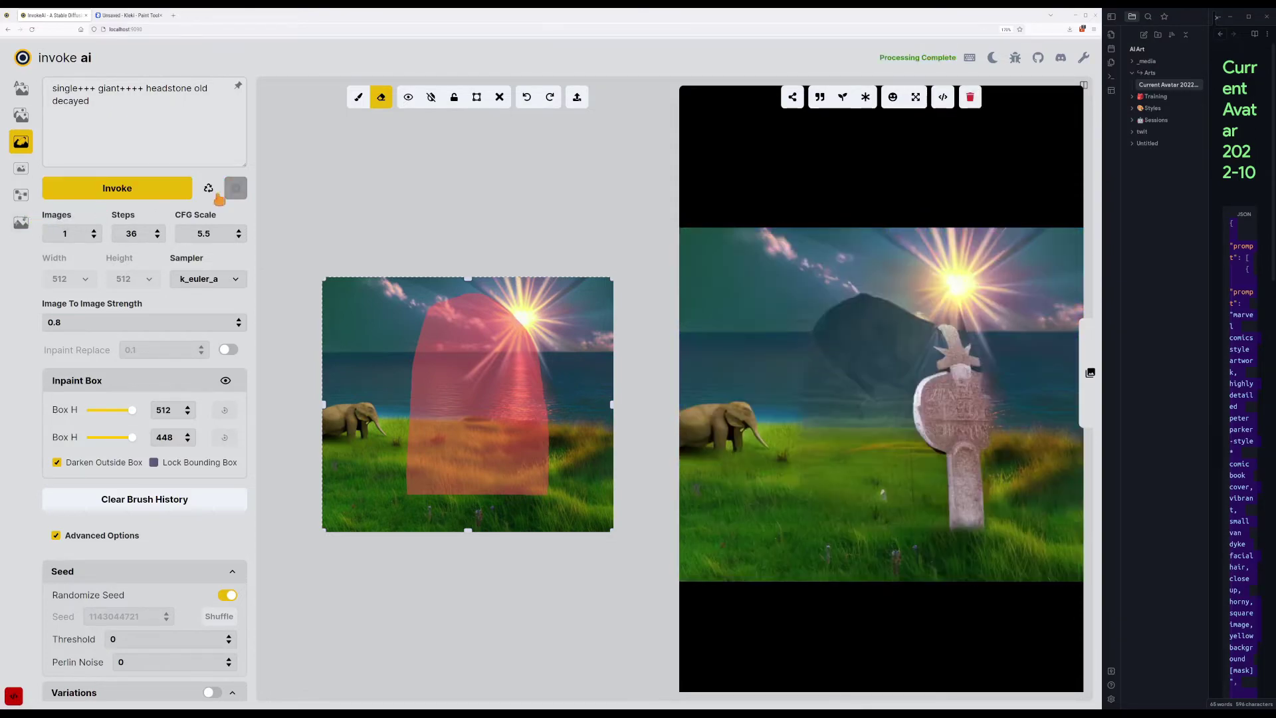
left_click(171, 186)
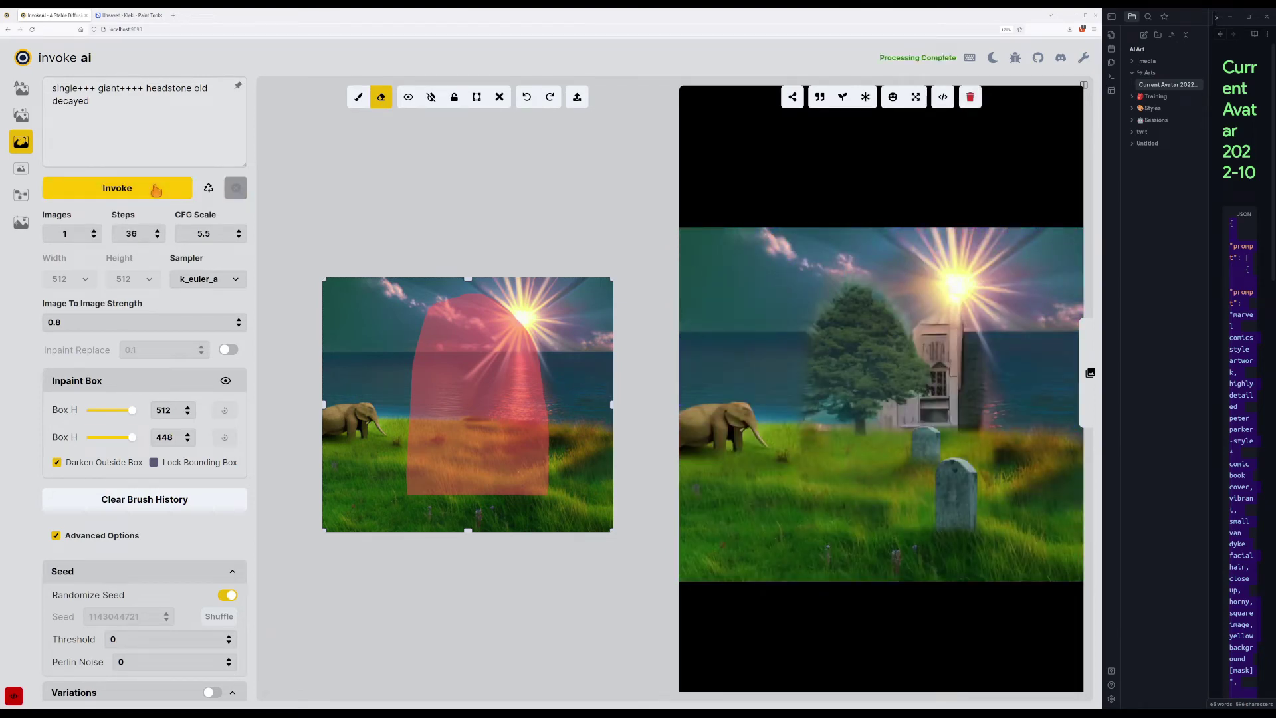
left_click(156, 191)
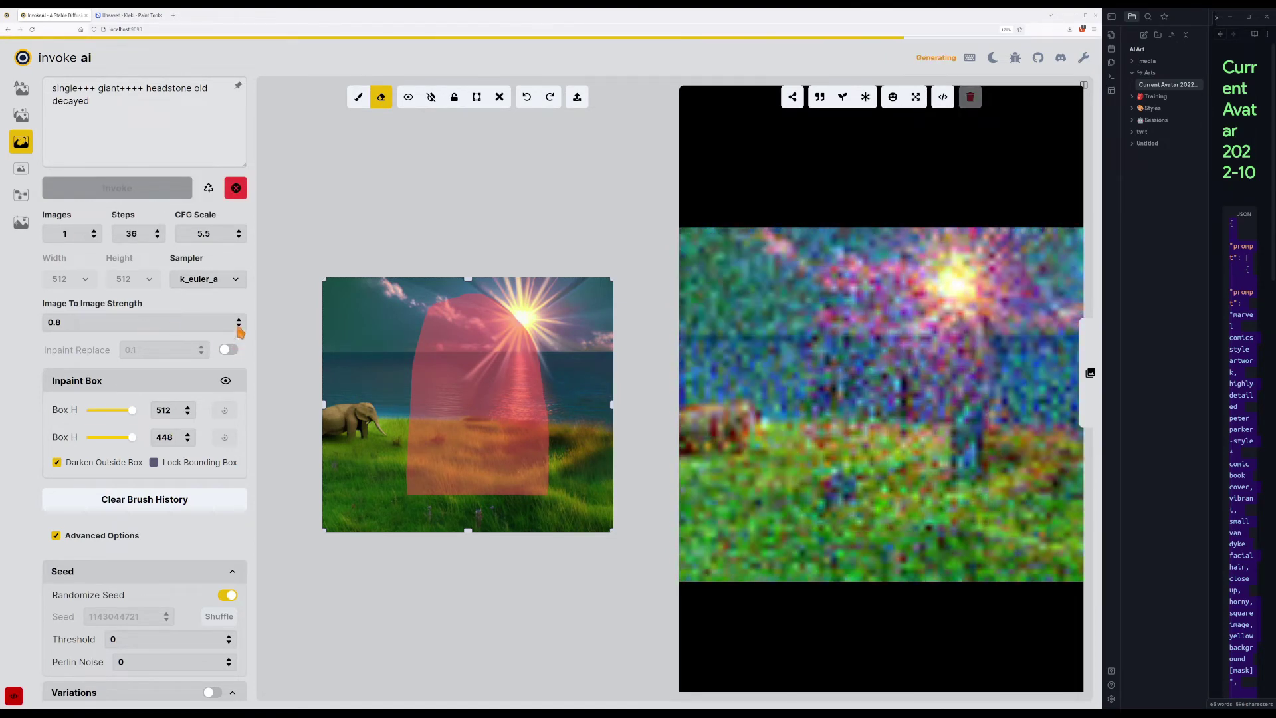
Raise the image-to-image strength to 0.98 and generate two inpainting results.
left_click(239, 319)
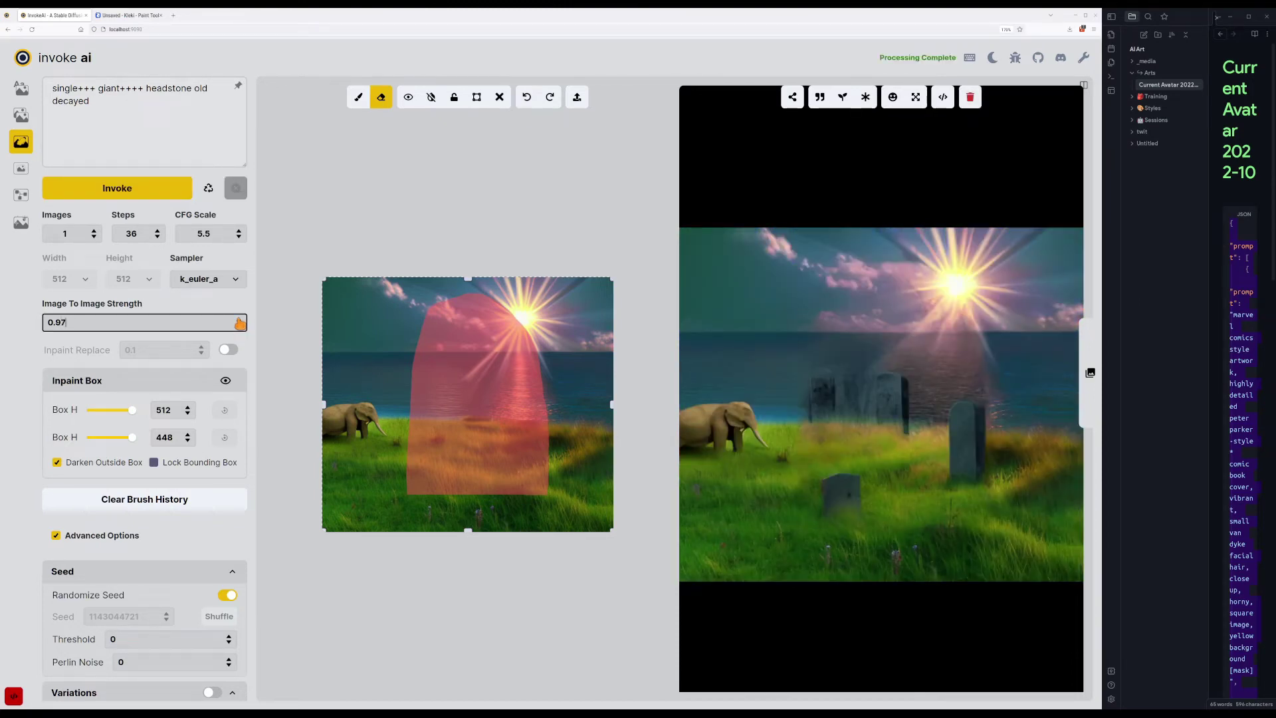
left_click(159, 198)
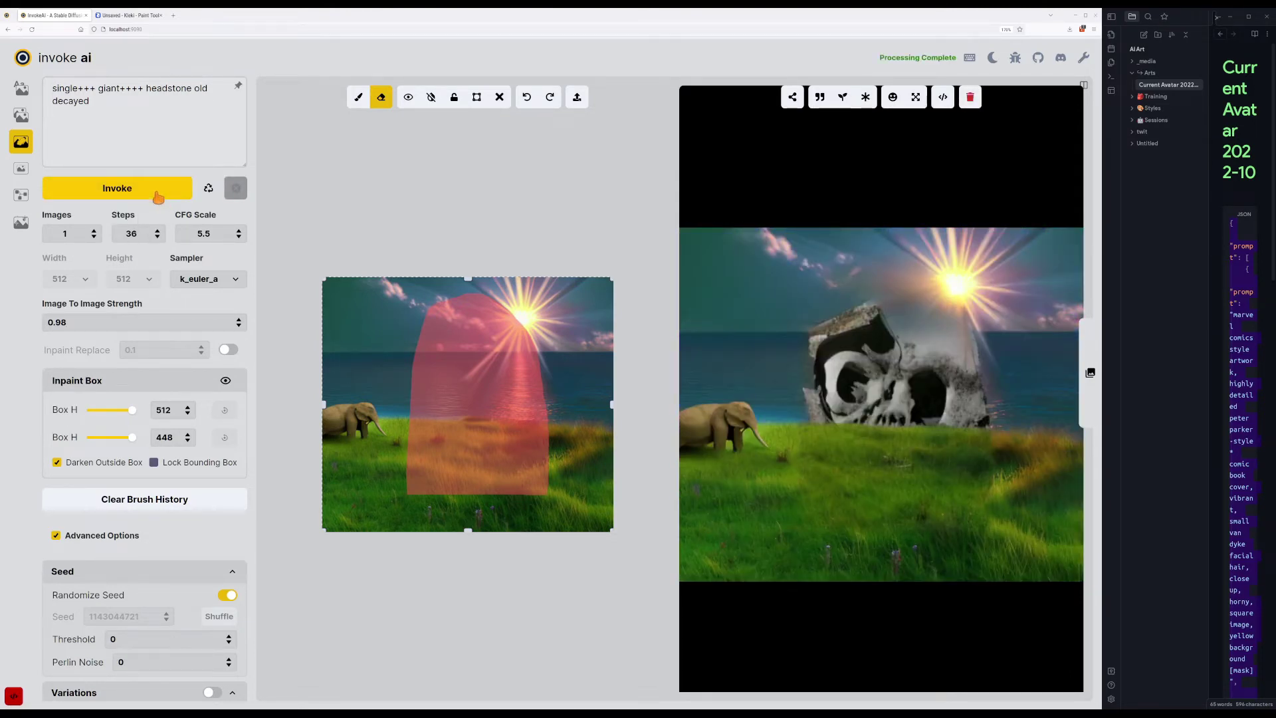
left_click(157, 195)
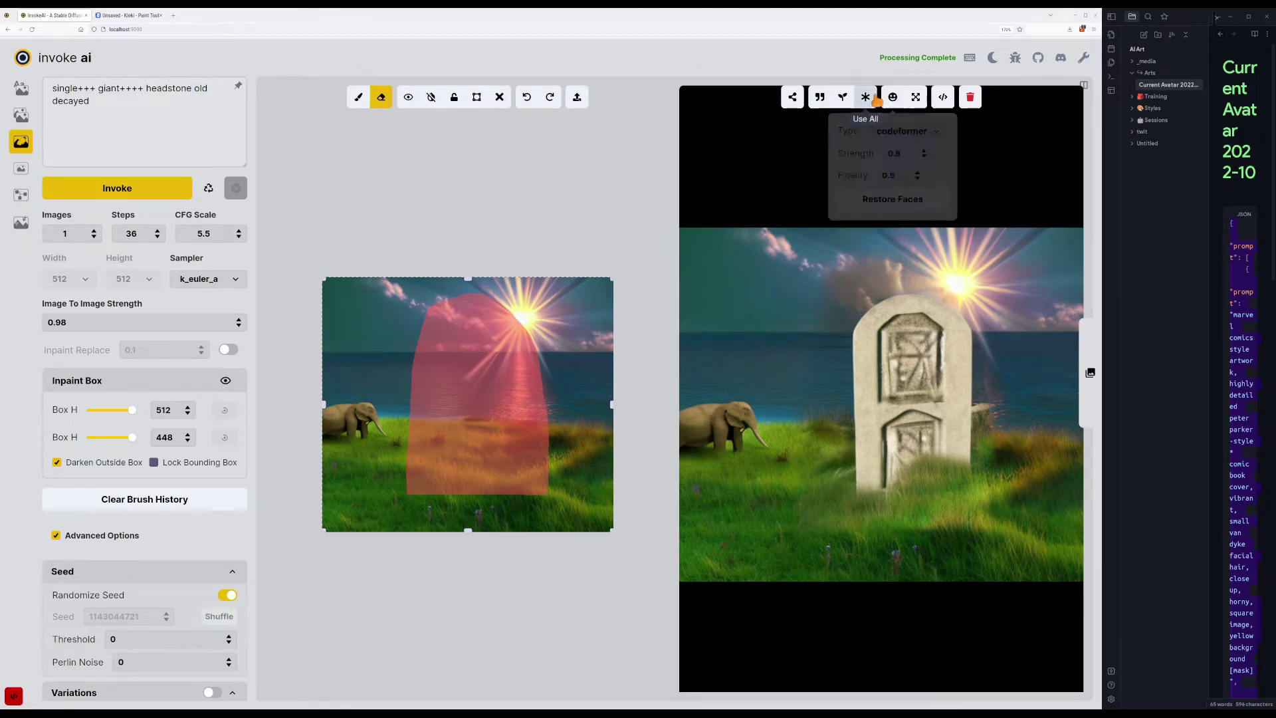
Reuse the arched headstone result's seed to regenerate it, then generate a version with the CFG Scale at 4.5.
left_click(842, 97)
scroll(216, 560, "down", 2)
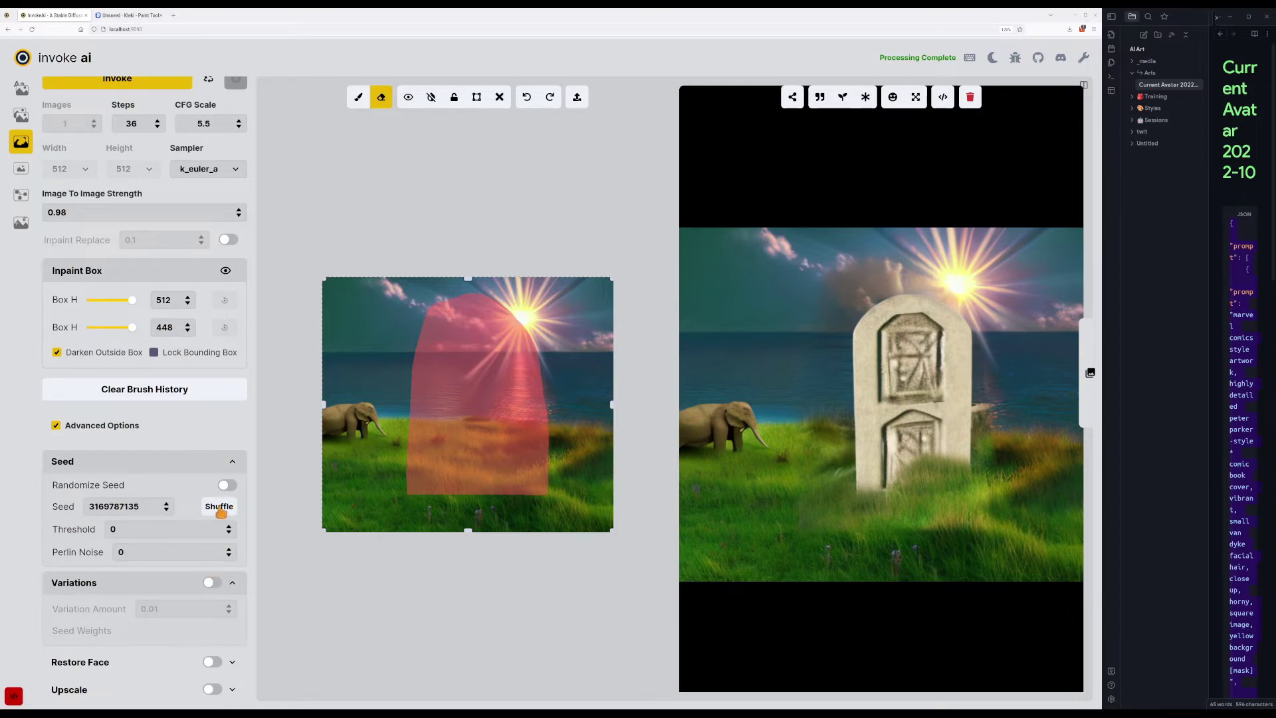
left_click(139, 84)
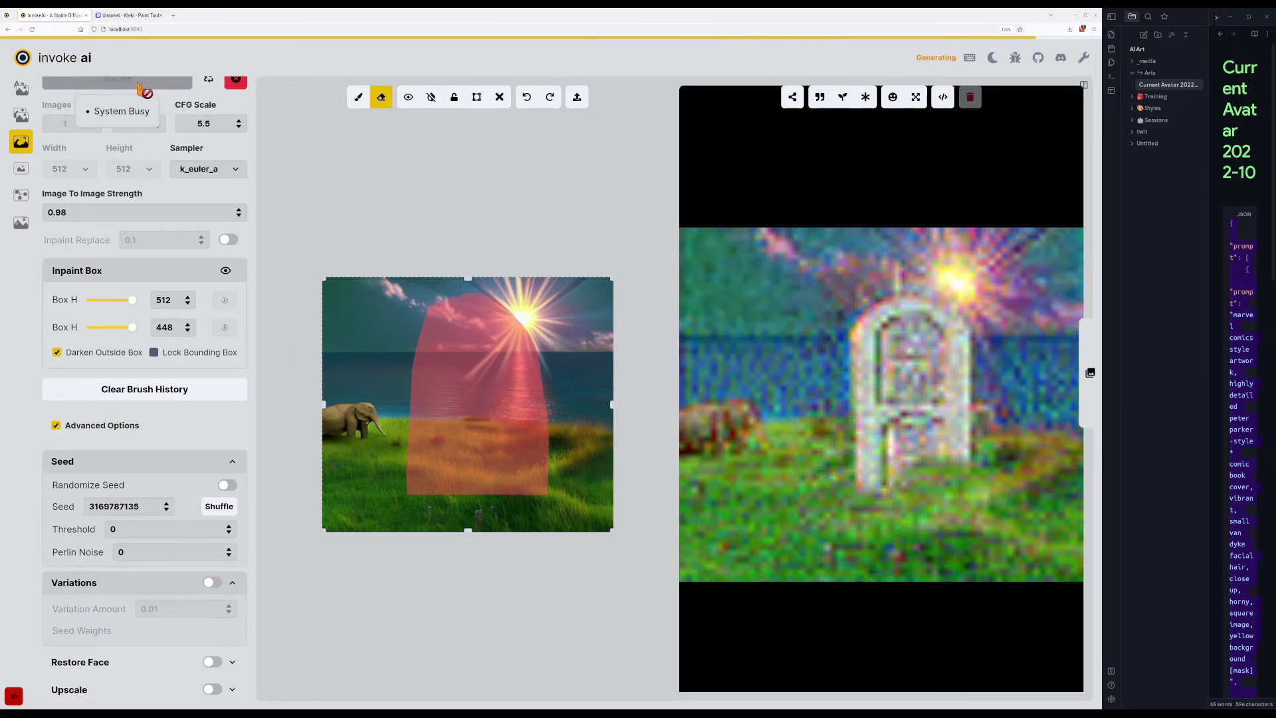
left_click(238, 127)
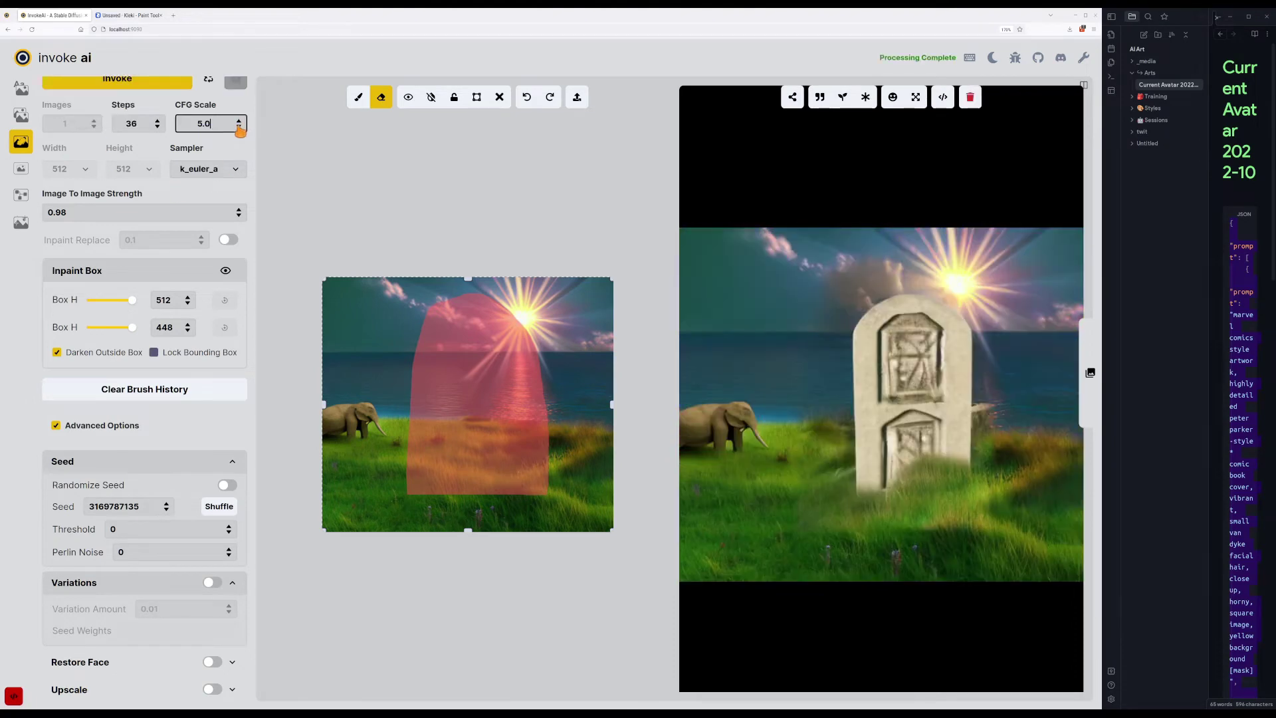
left_click(176, 85)
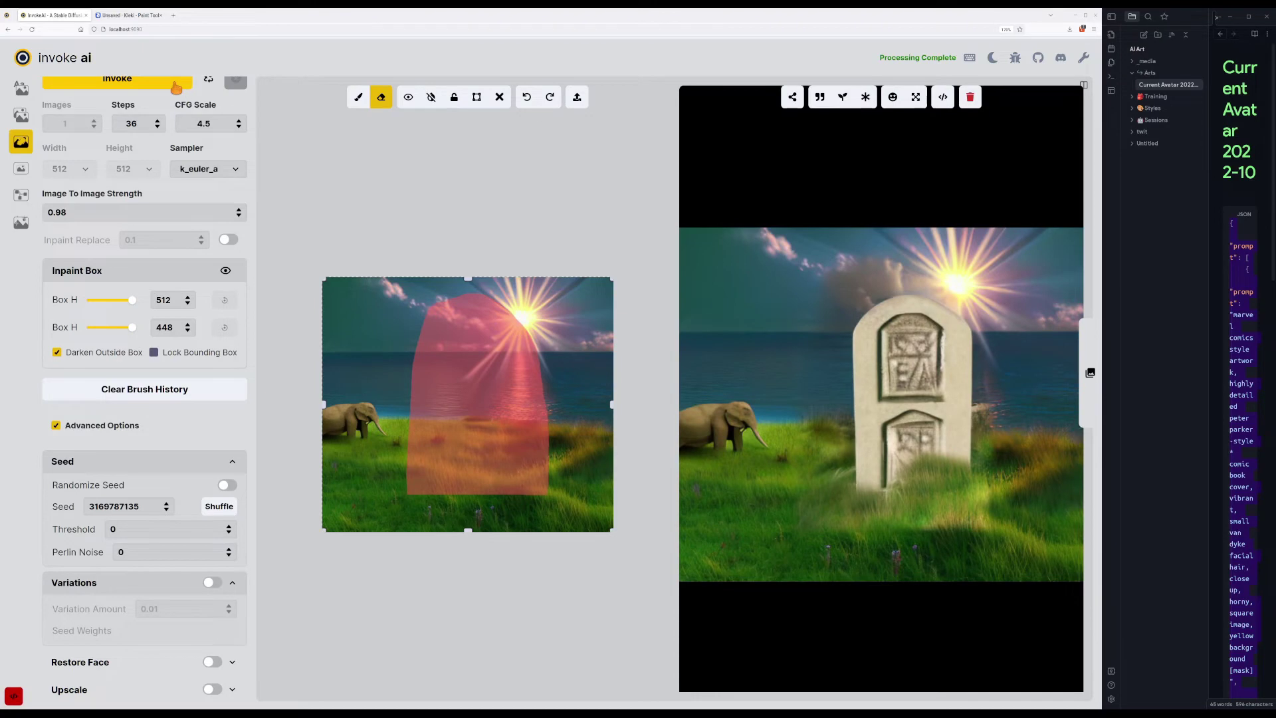
Append ", blank" to the prompt and generate another headstone with the same seed.
scroll(176, 93, "up", 2)
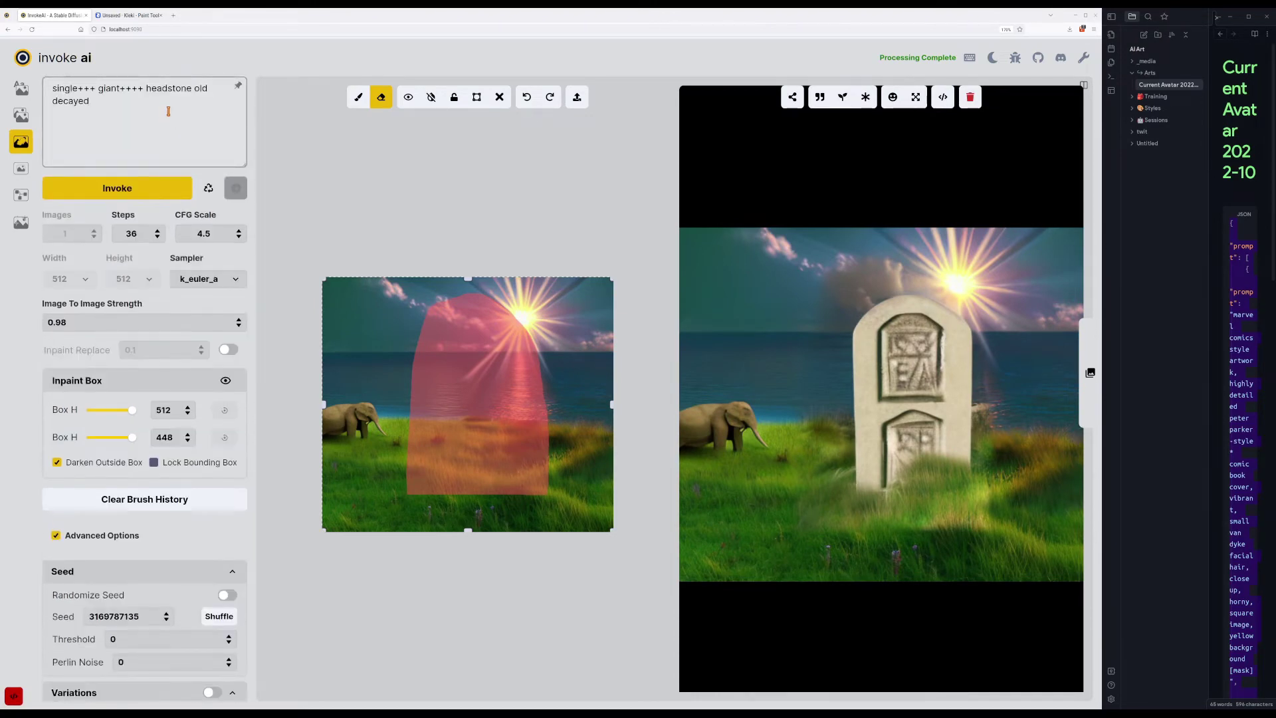
left_click(170, 111)
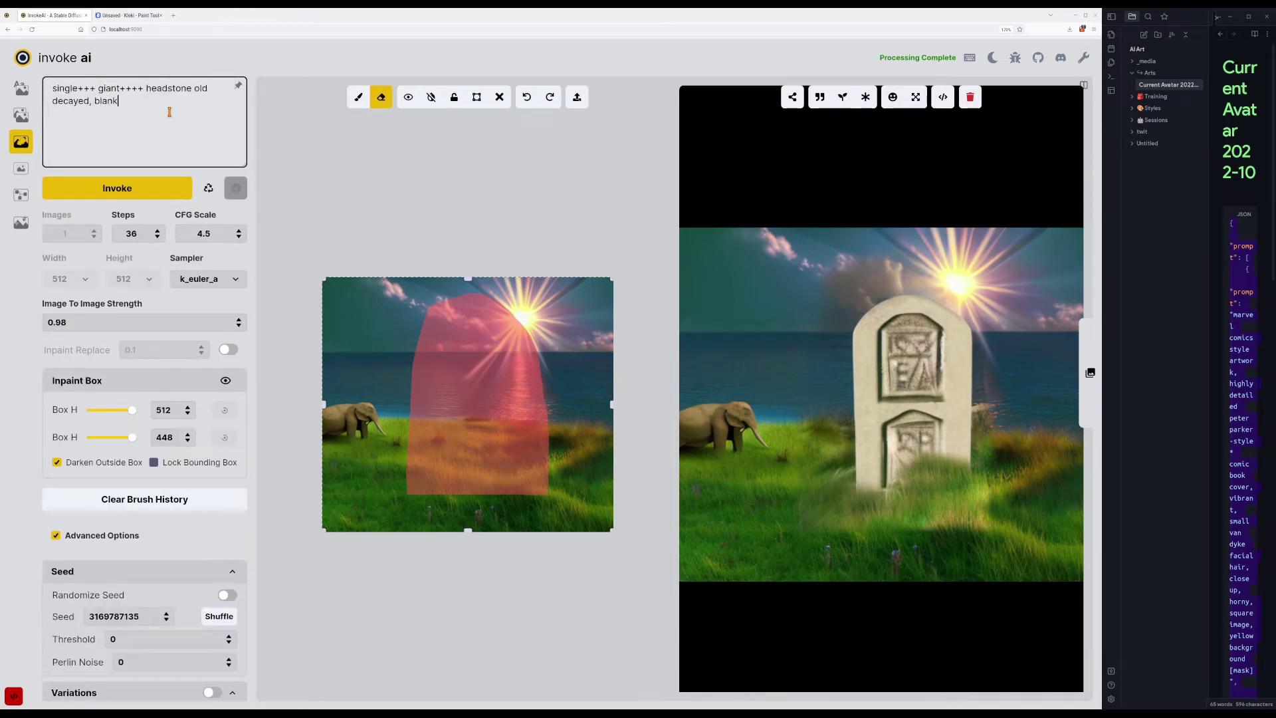
type(", blank")
key("ctrl+Return")
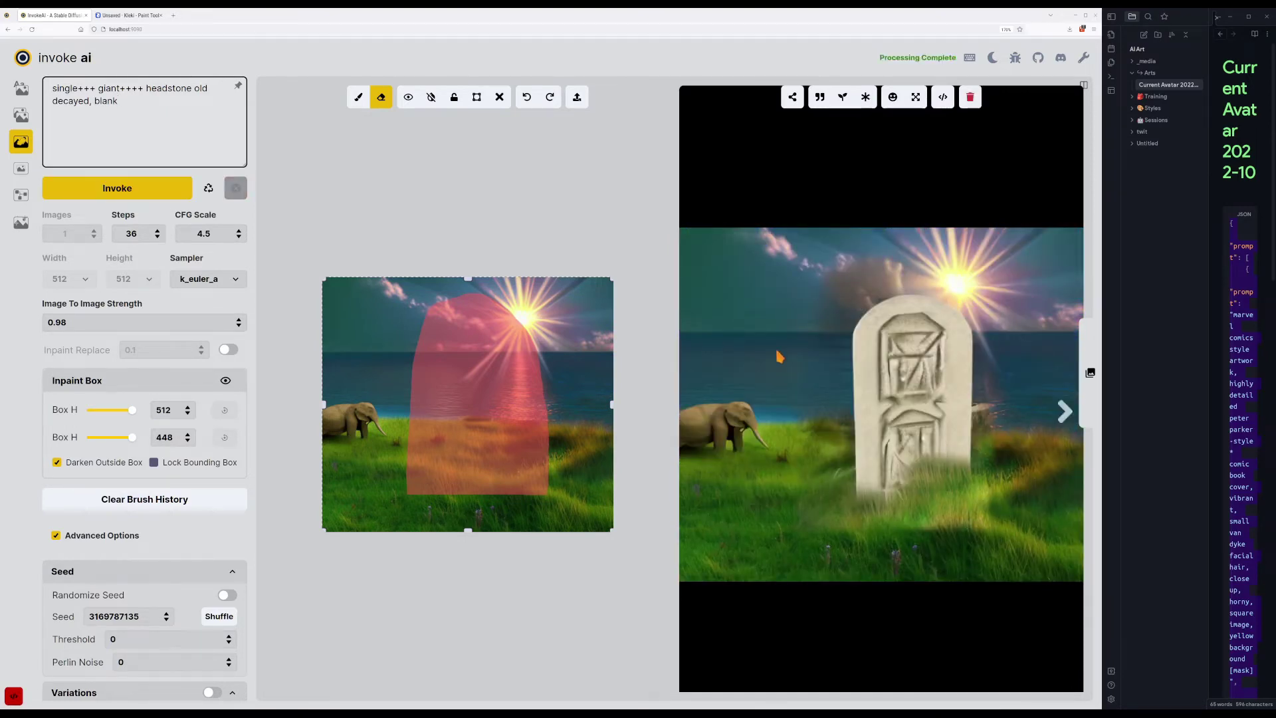
Flip back and forth between the latest headstone results to compare their carved surfaces.
left_click(778, 356)
key("Right")
key("Left")
key("Right")
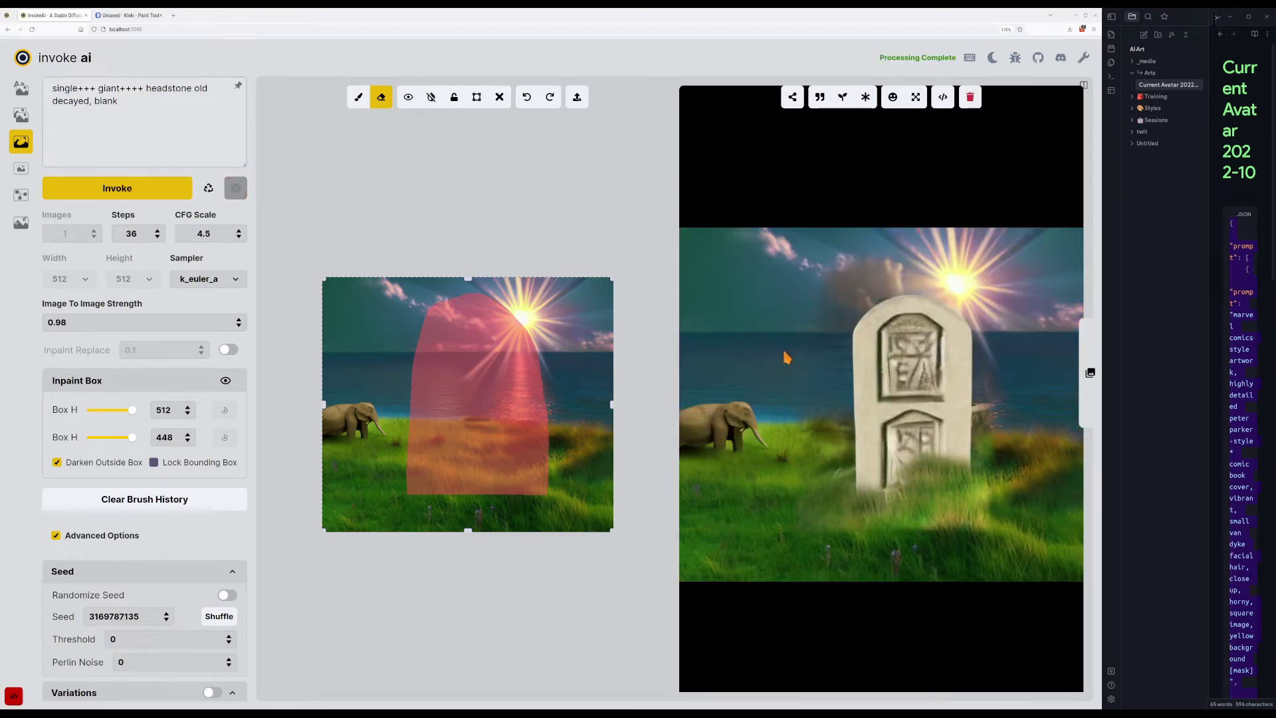
key("Left")
key("Right")
key("Right")
key("Left")
key("Right")
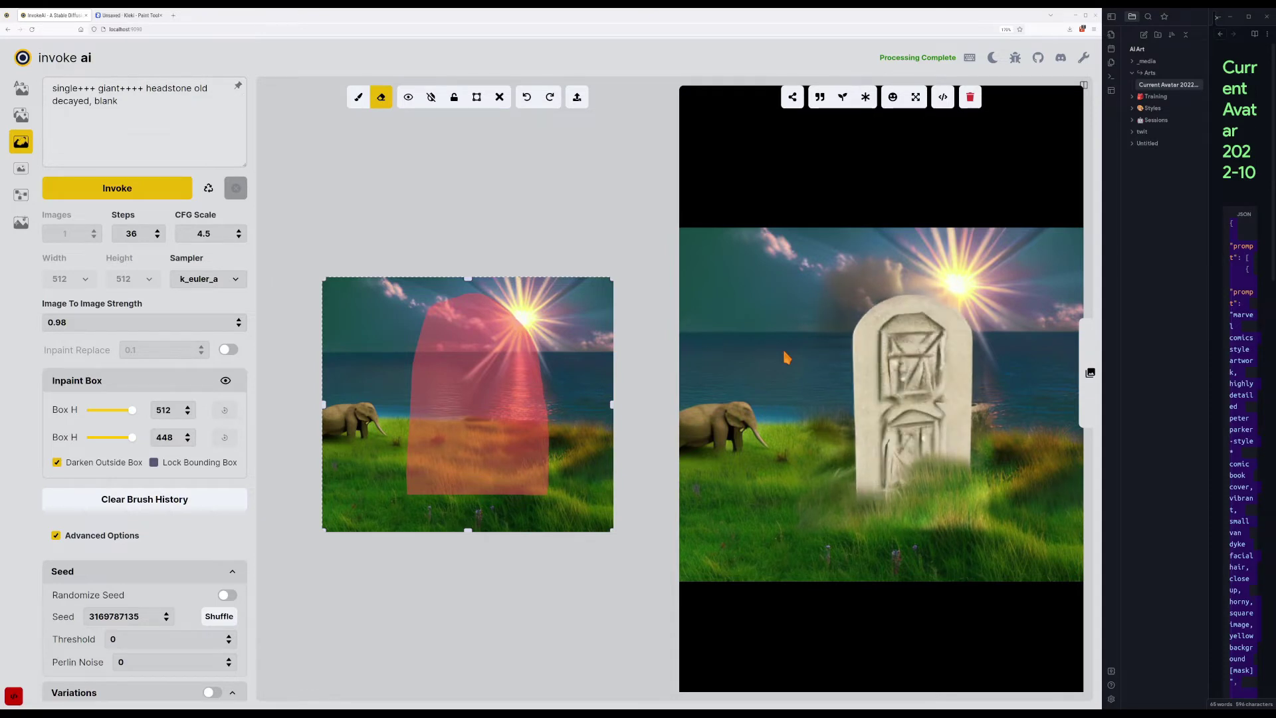
Remove ", blank" from the end of the prompt and generate another headstone with the same seed.
left_click(129, 133)
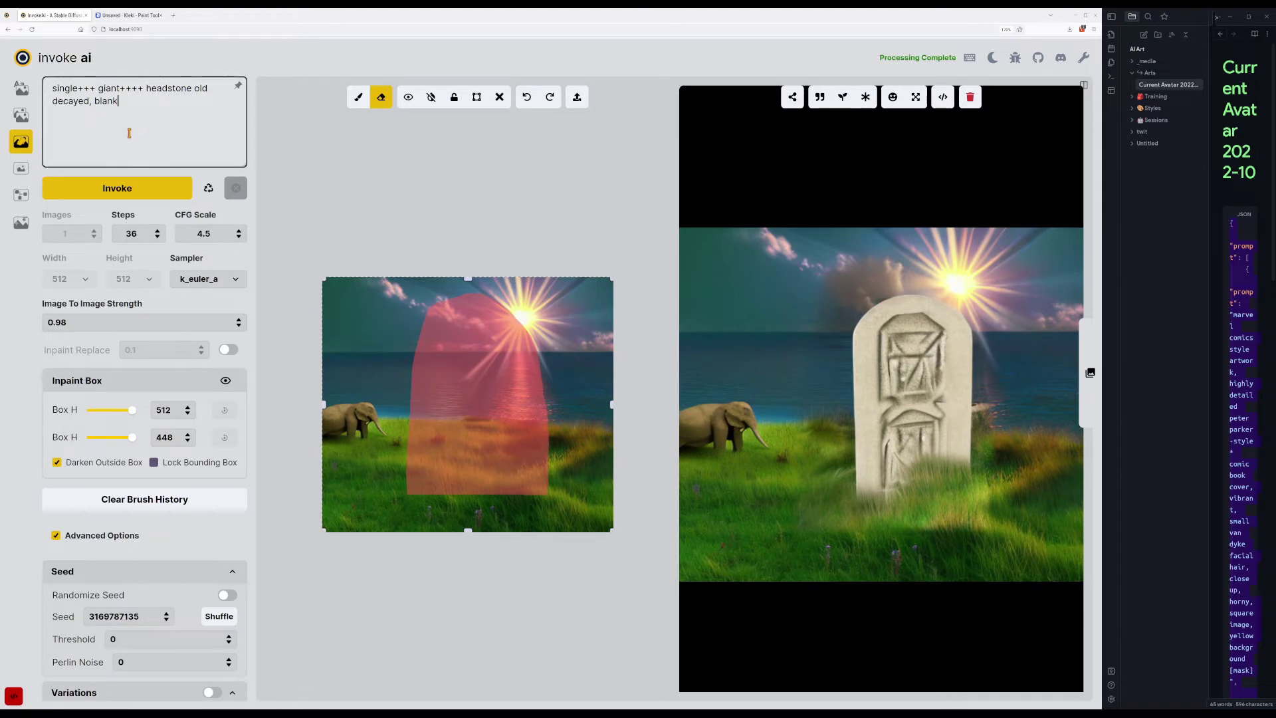
key("ctrl+shift+Left")
key("BackSpace")
key("Return")
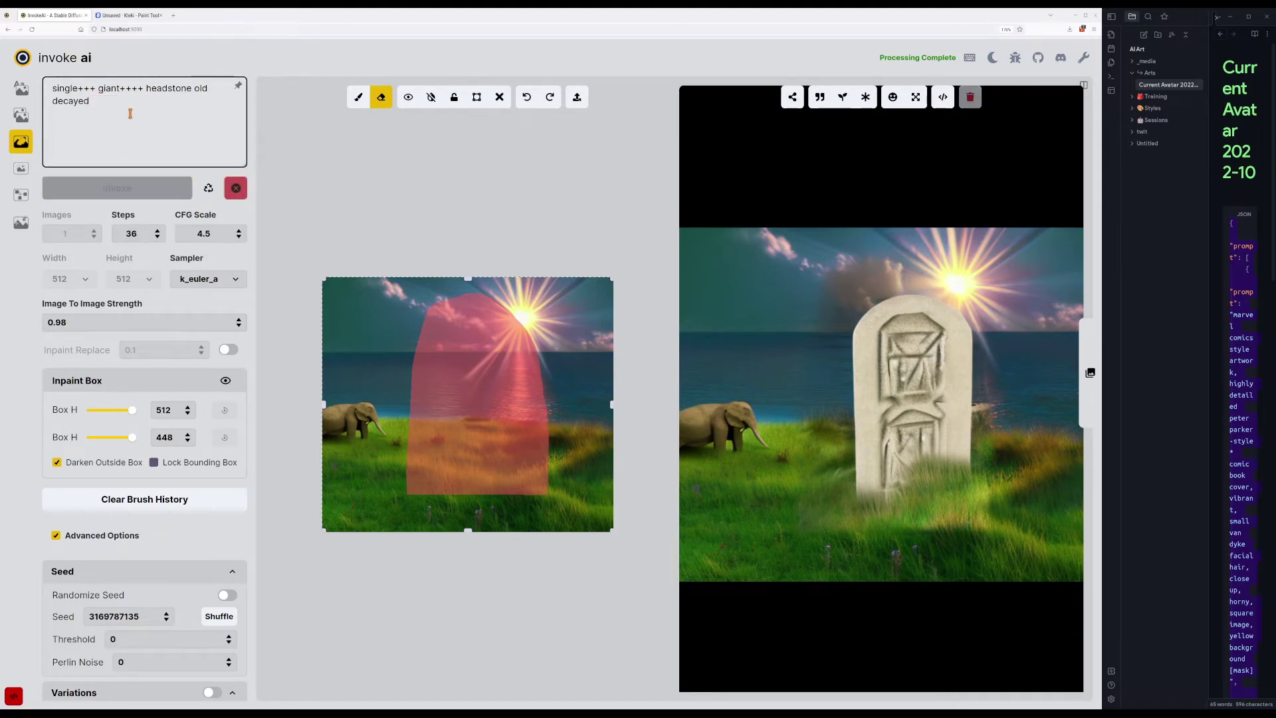
Change the sampler to ddim and generate a headstone, then generate another with the CFG Scale at 3.5.
left_click(213, 280)
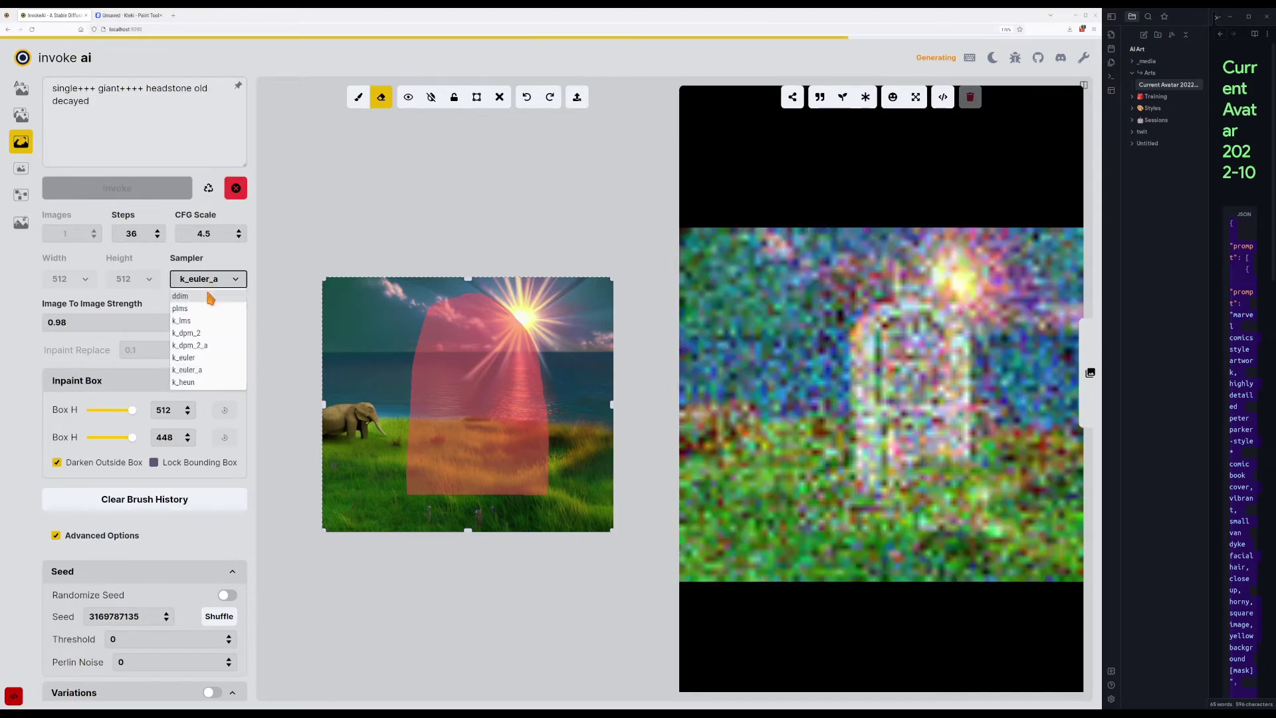
left_click(193, 291)
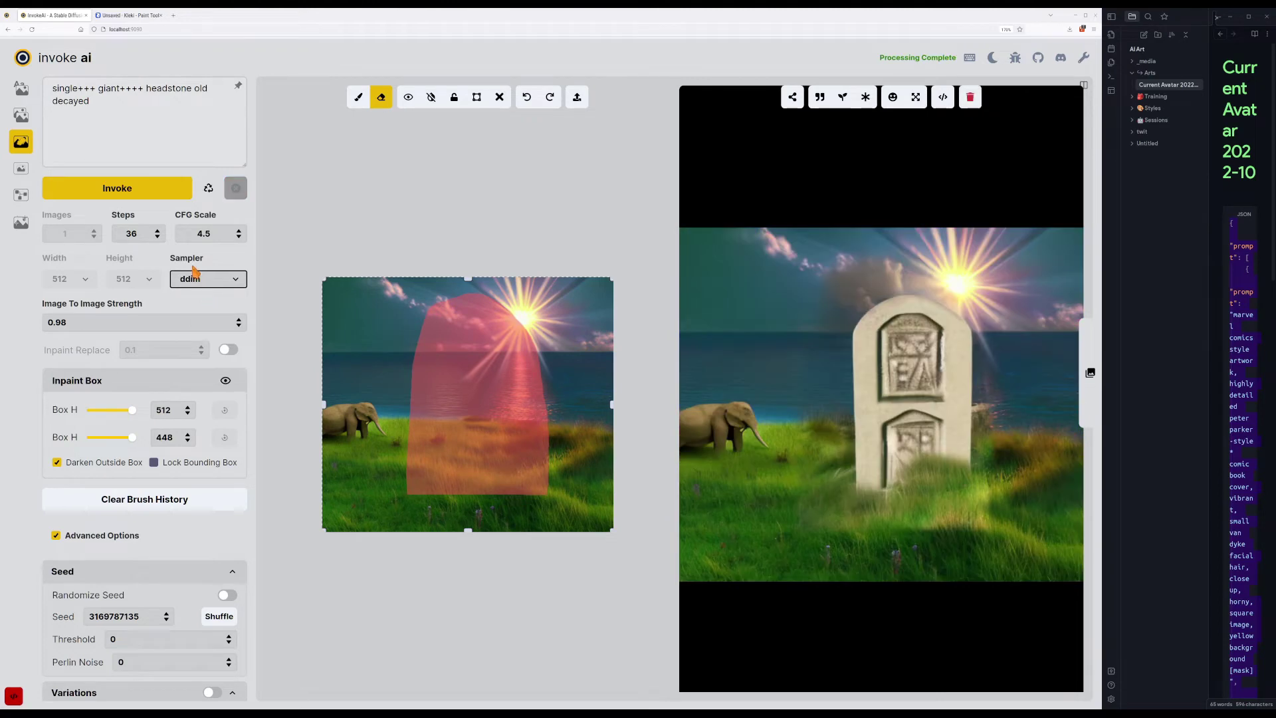
left_click(152, 199)
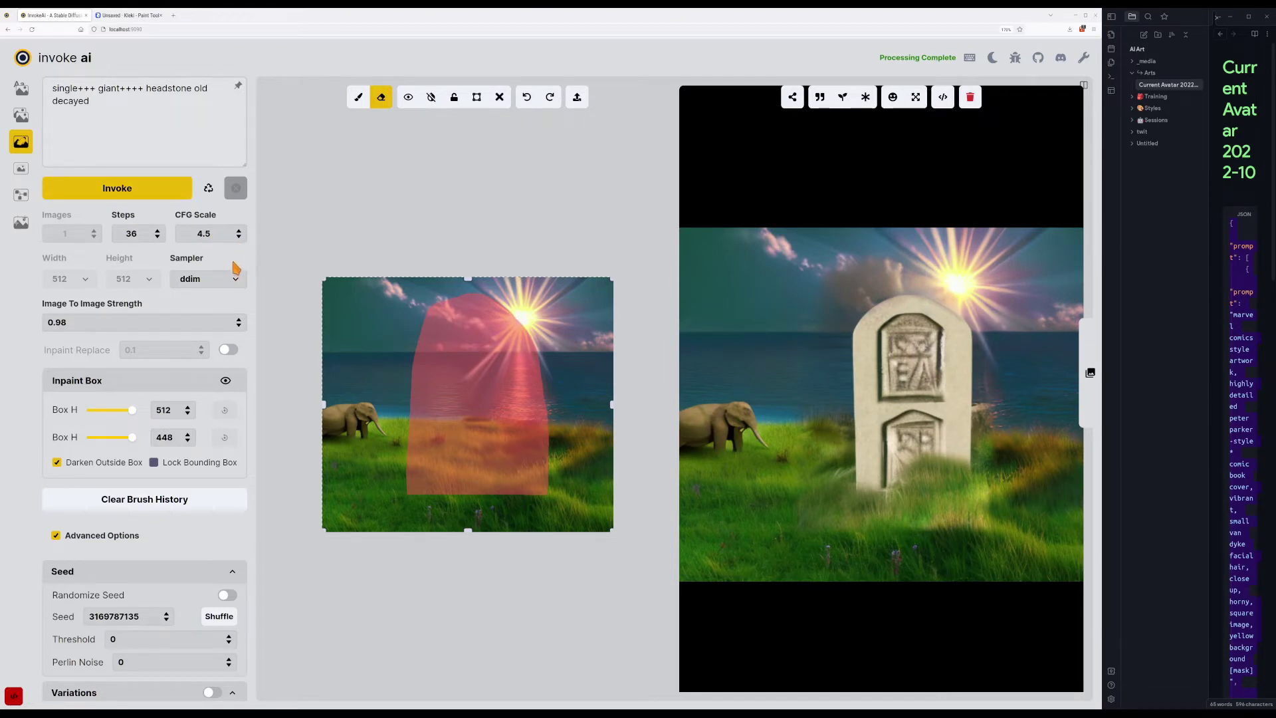
left_click(217, 235)
key("ctrl+Return")
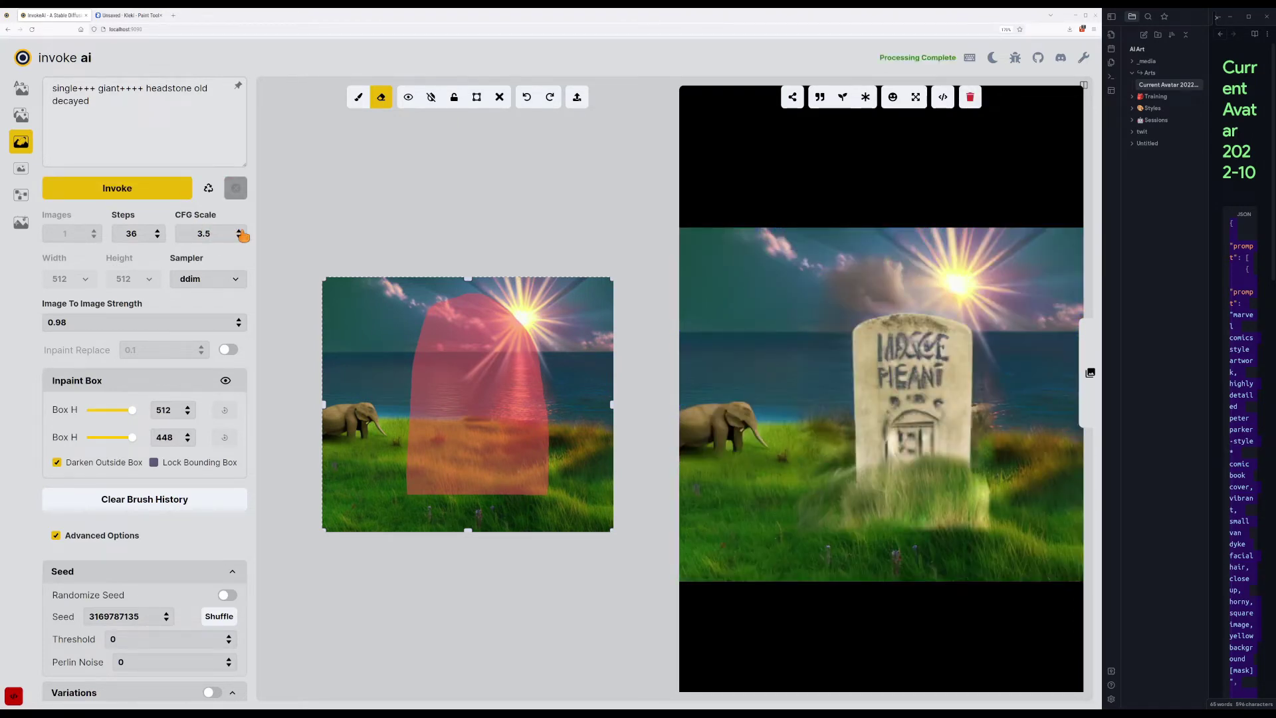
Generate headstone versions with the CFG Scale raised to 7.5, 8.5 and 9.5.
left_click(240, 231)
left_click(170, 193)
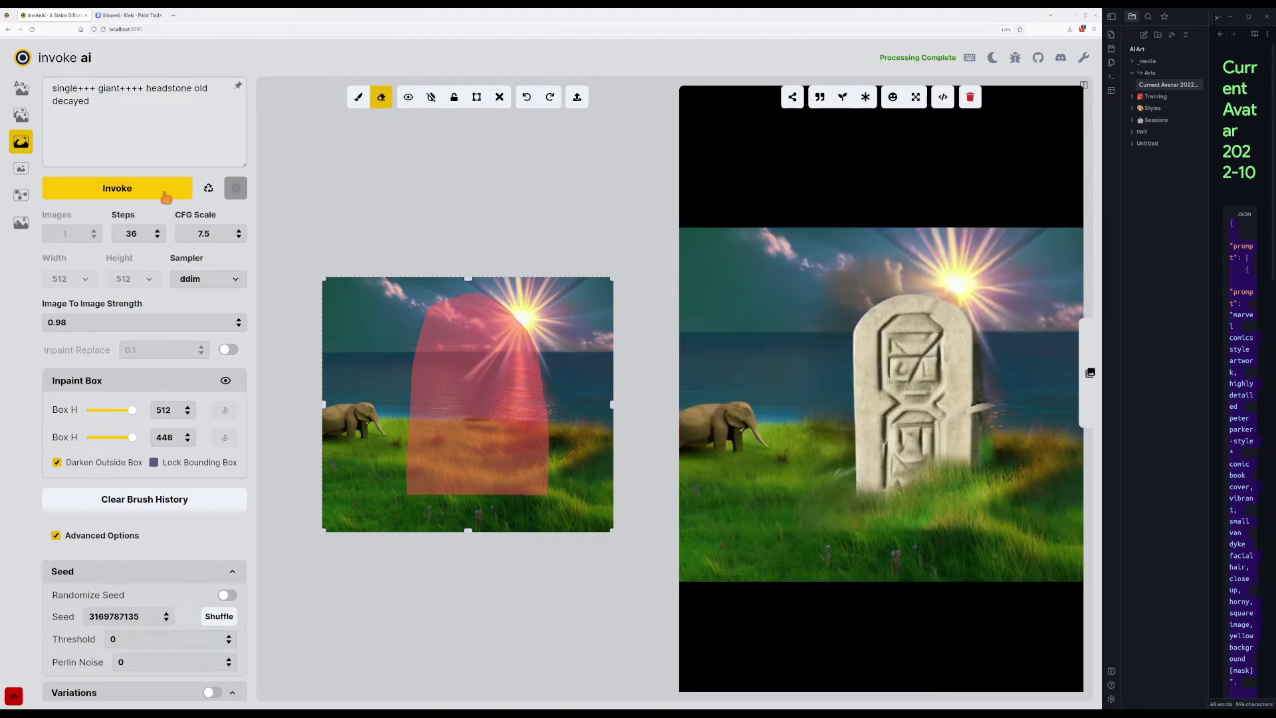
left_click(166, 193)
double_click(236, 231)
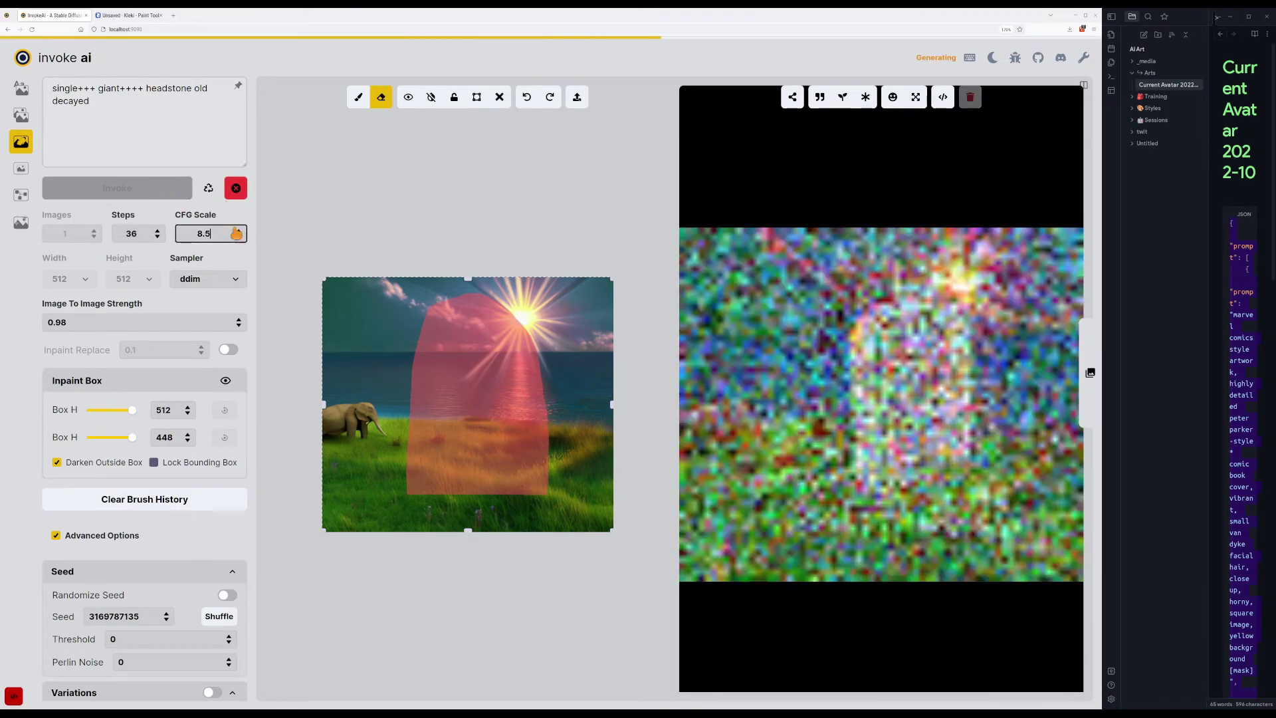
left_click(176, 192)
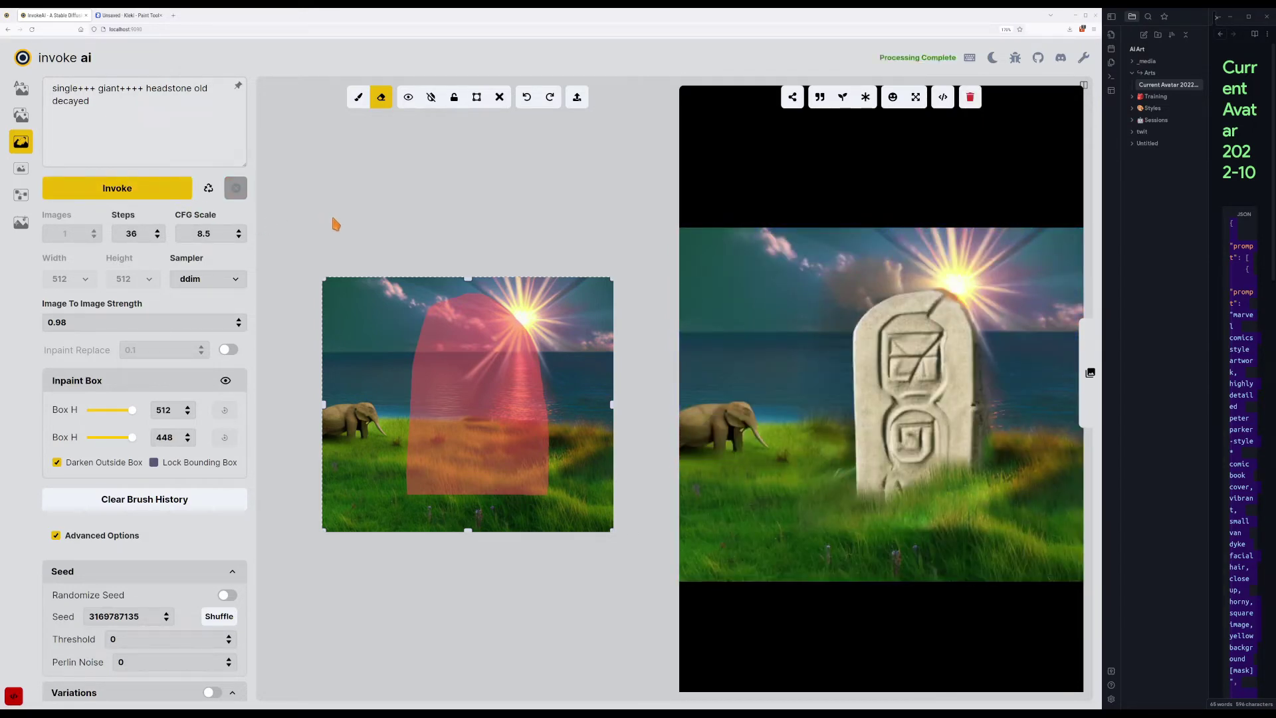
left_click(239, 229)
left_click(171, 193)
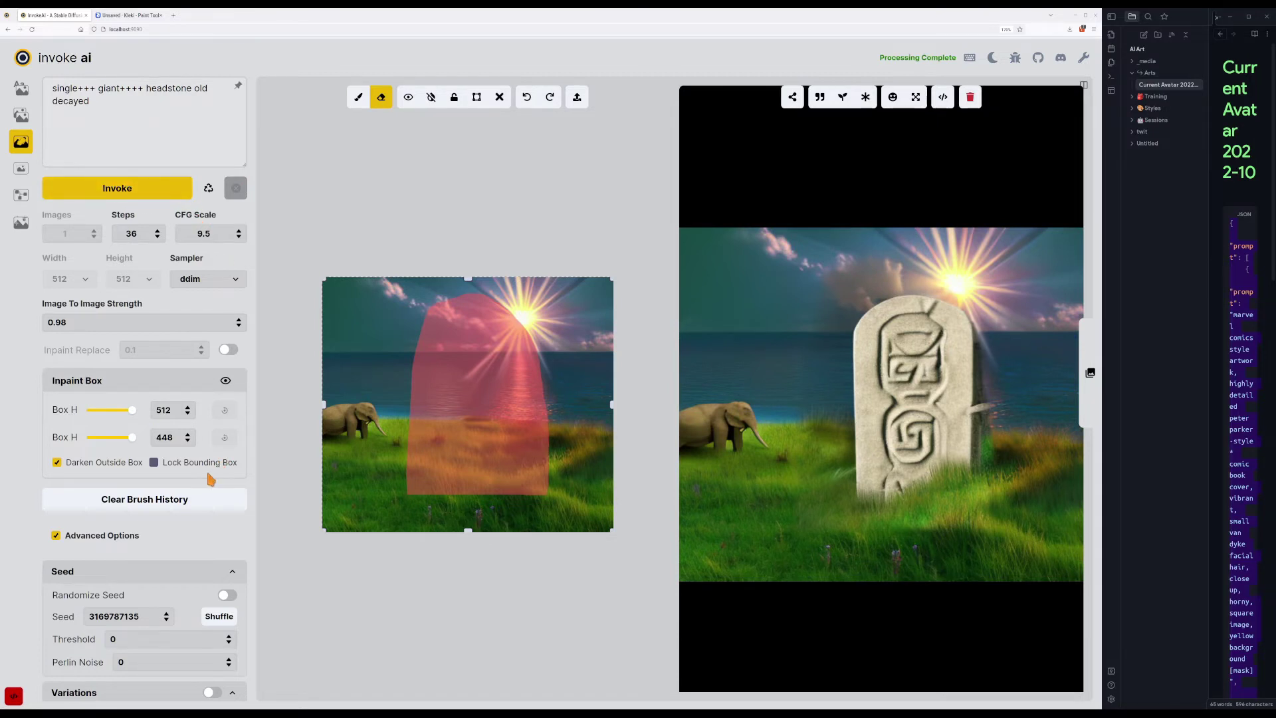
Enable Inpaint Replace and generate headstone versions at 0.25, 0.1 and 0.05.
left_click(226, 349)
left_click(200, 346)
left_click(157, 199)
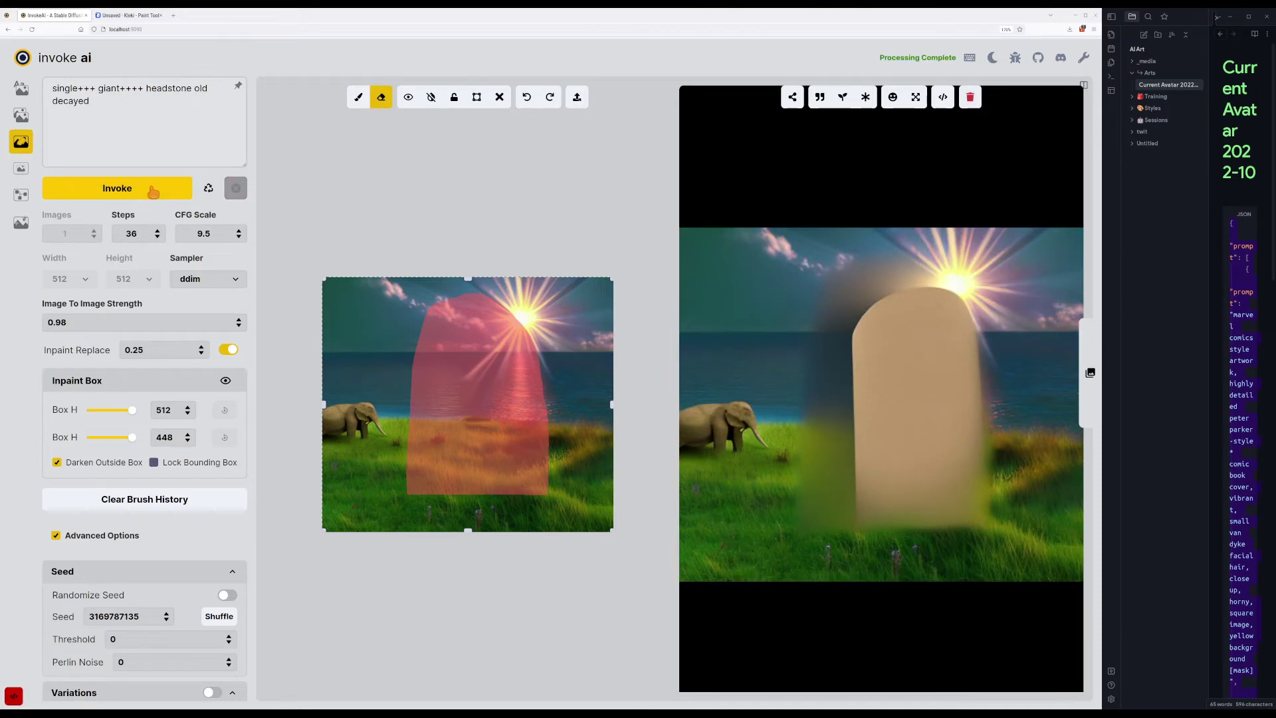
left_click(201, 353)
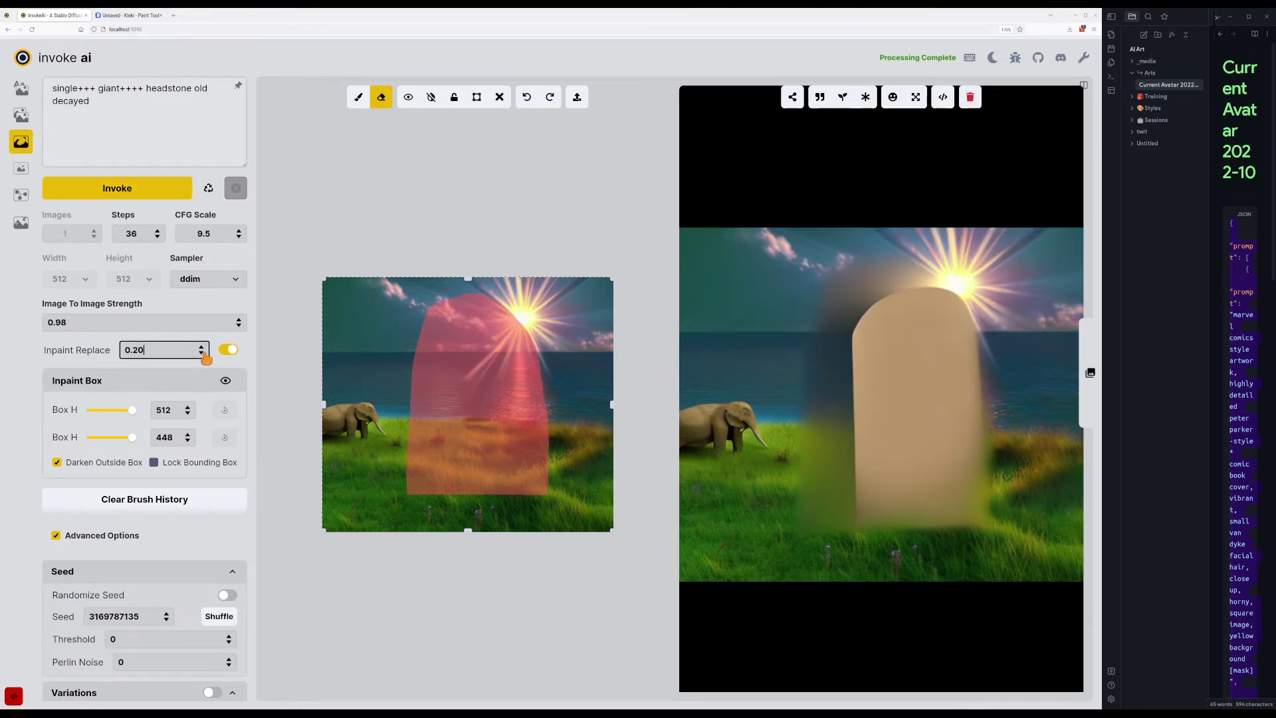
left_click(180, 193)
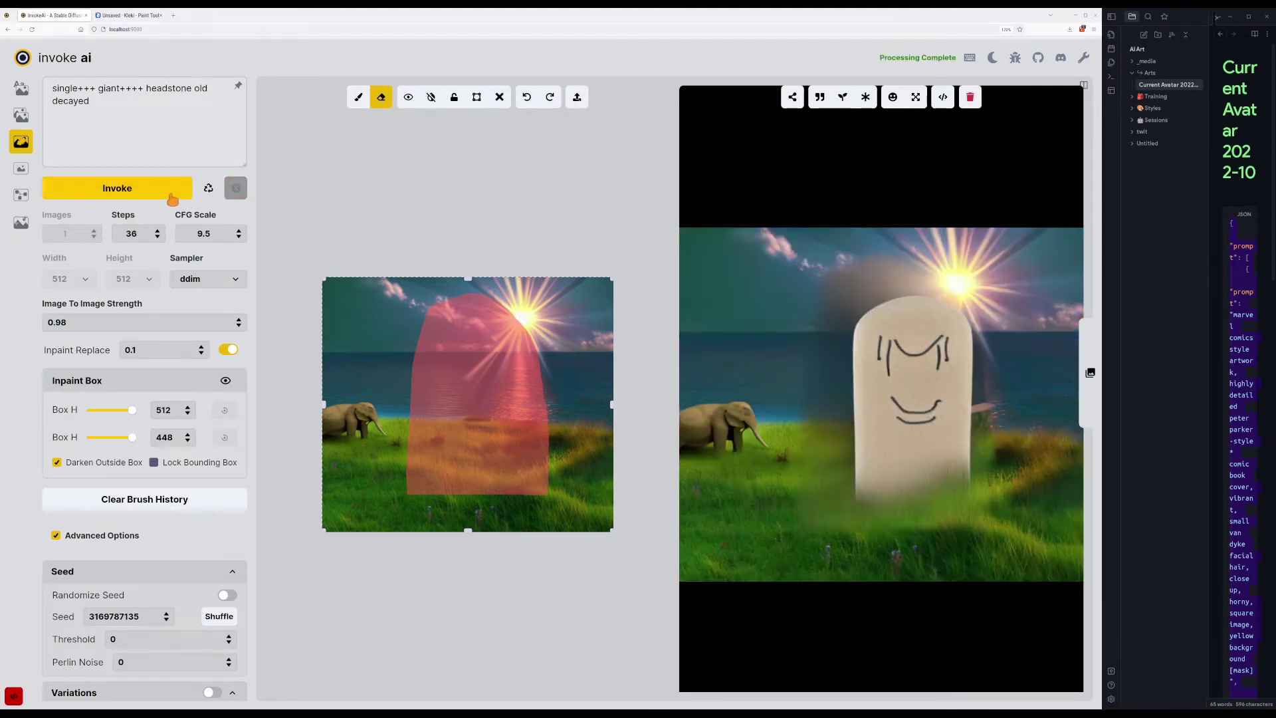
left_click(202, 353)
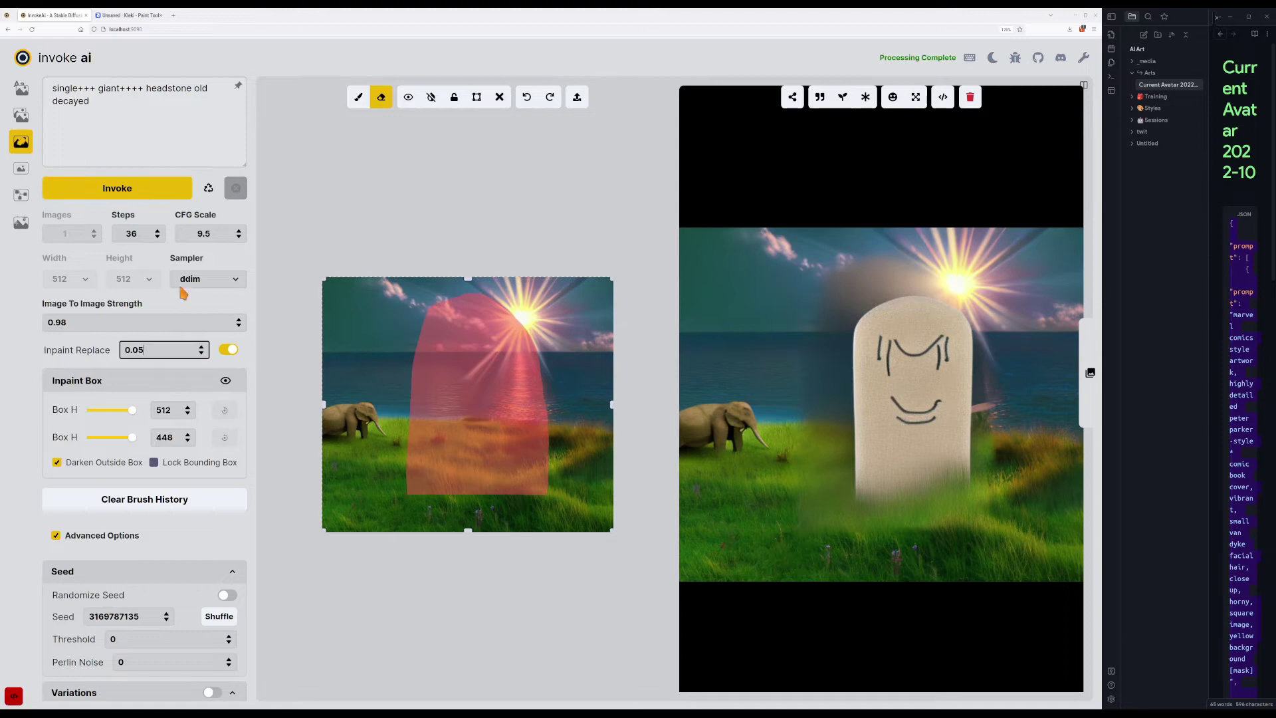
left_click(163, 192)
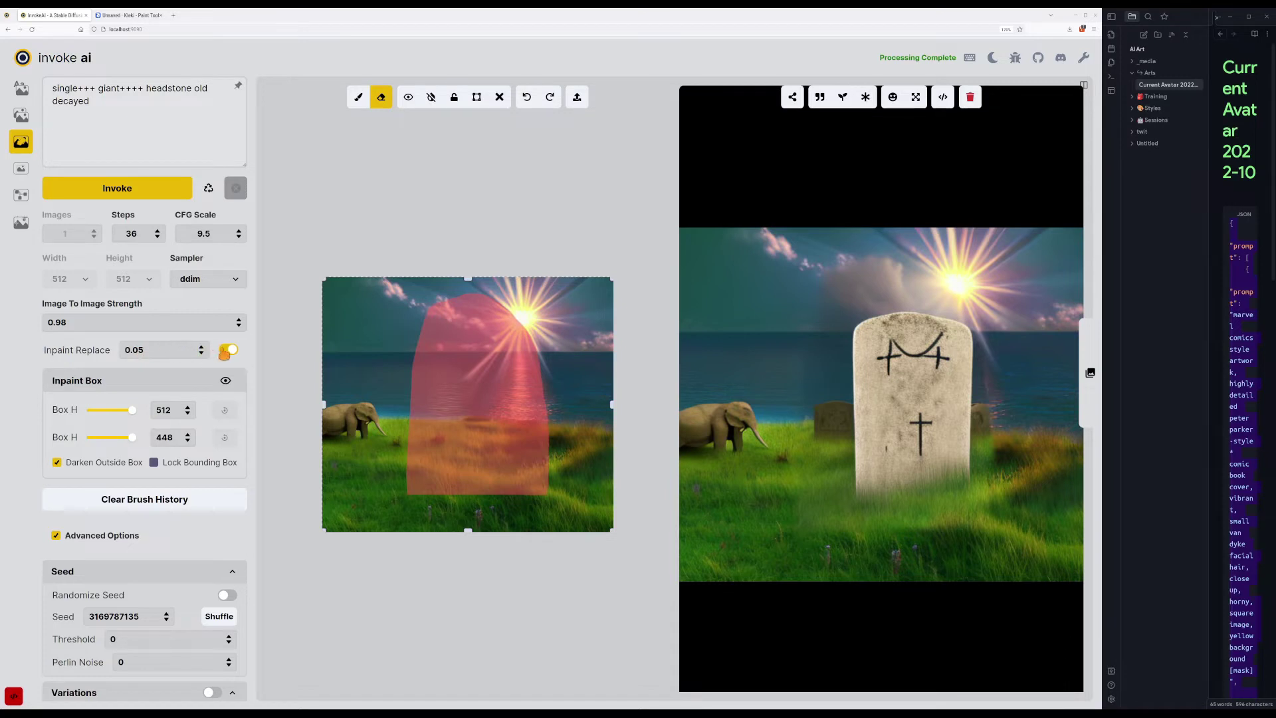
Disable Inpaint Replace and generate headstone versions with the image-to-image strength at 0.9, 0.88 and 0.85.
left_click(225, 351)
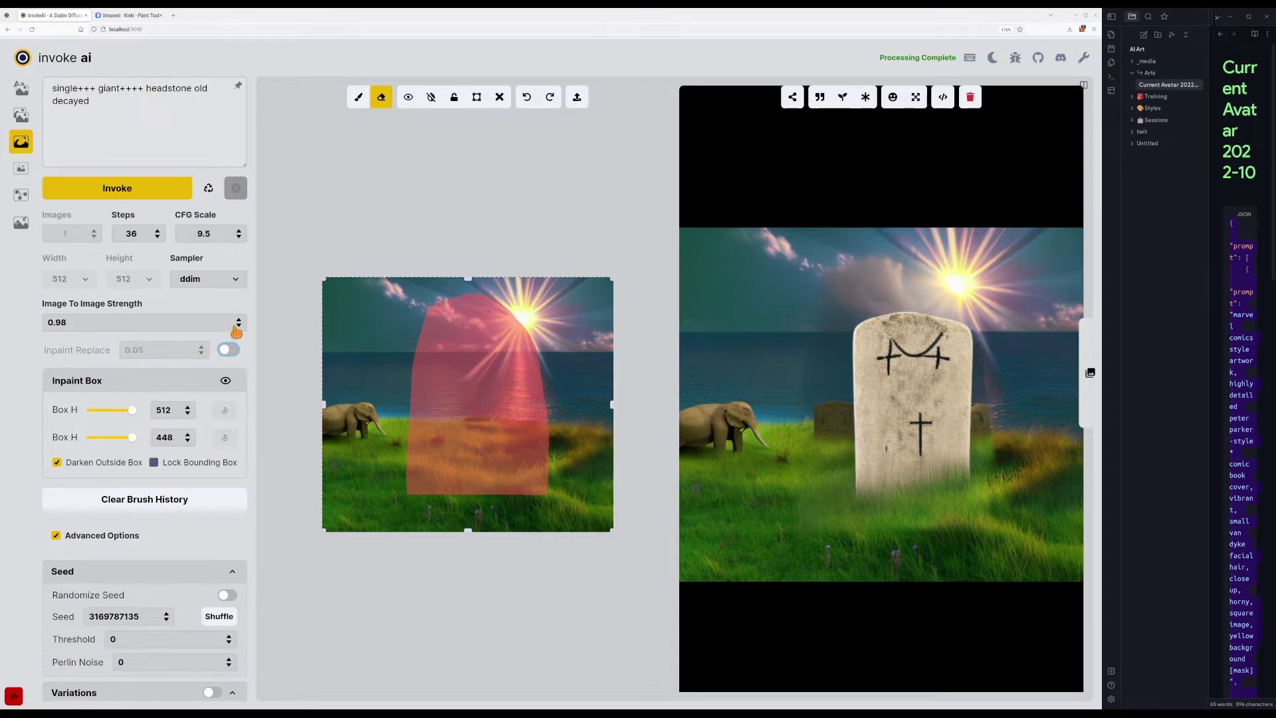
left_click(239, 325)
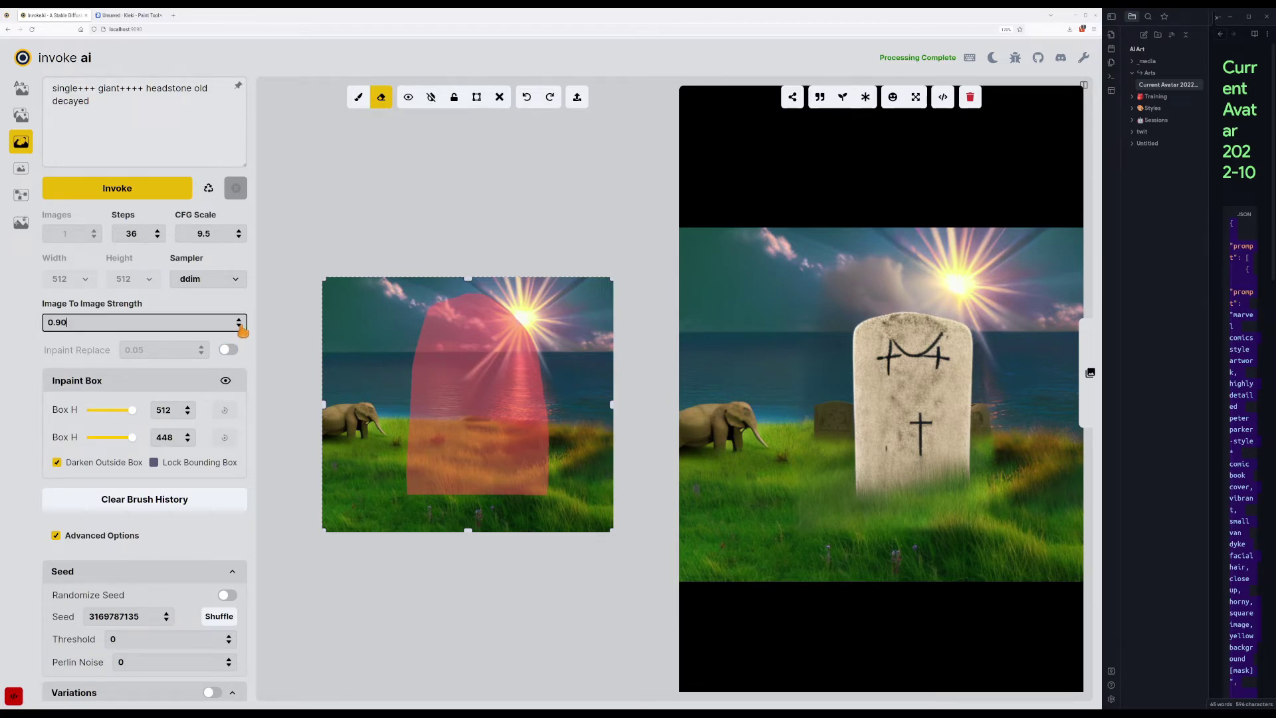
left_click(152, 197)
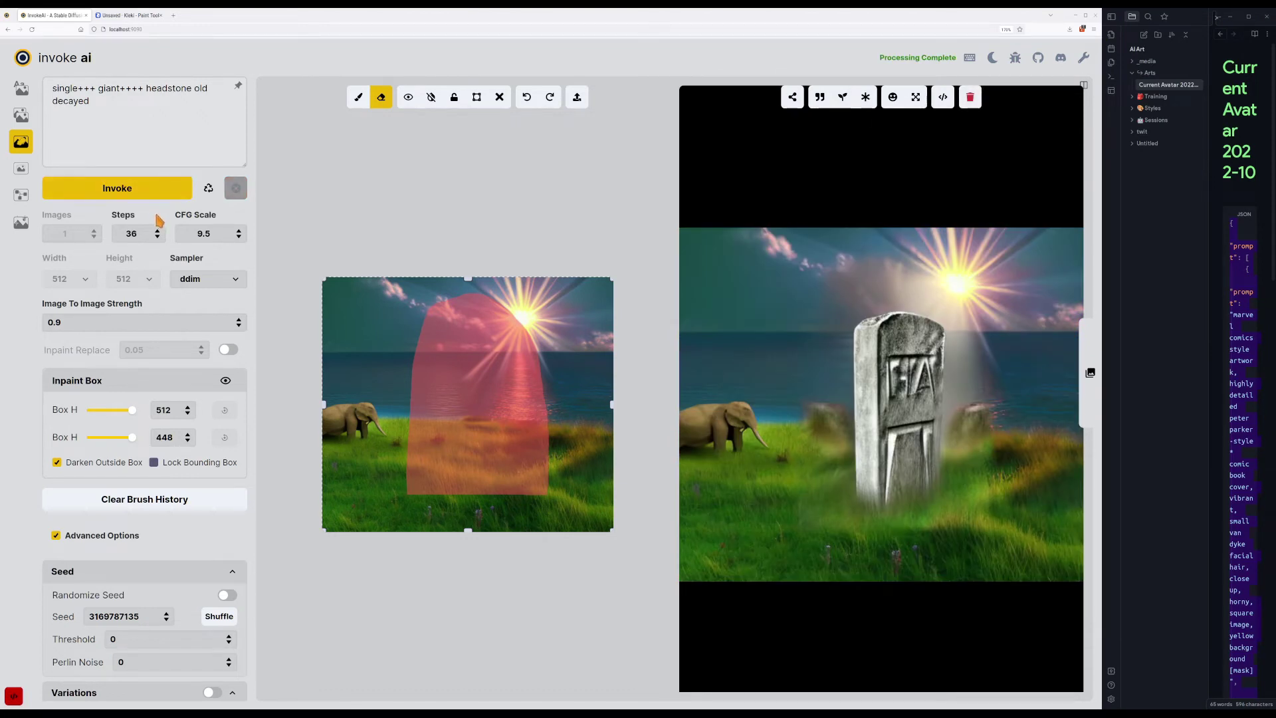
left_click(238, 325)
left_click(238, 326)
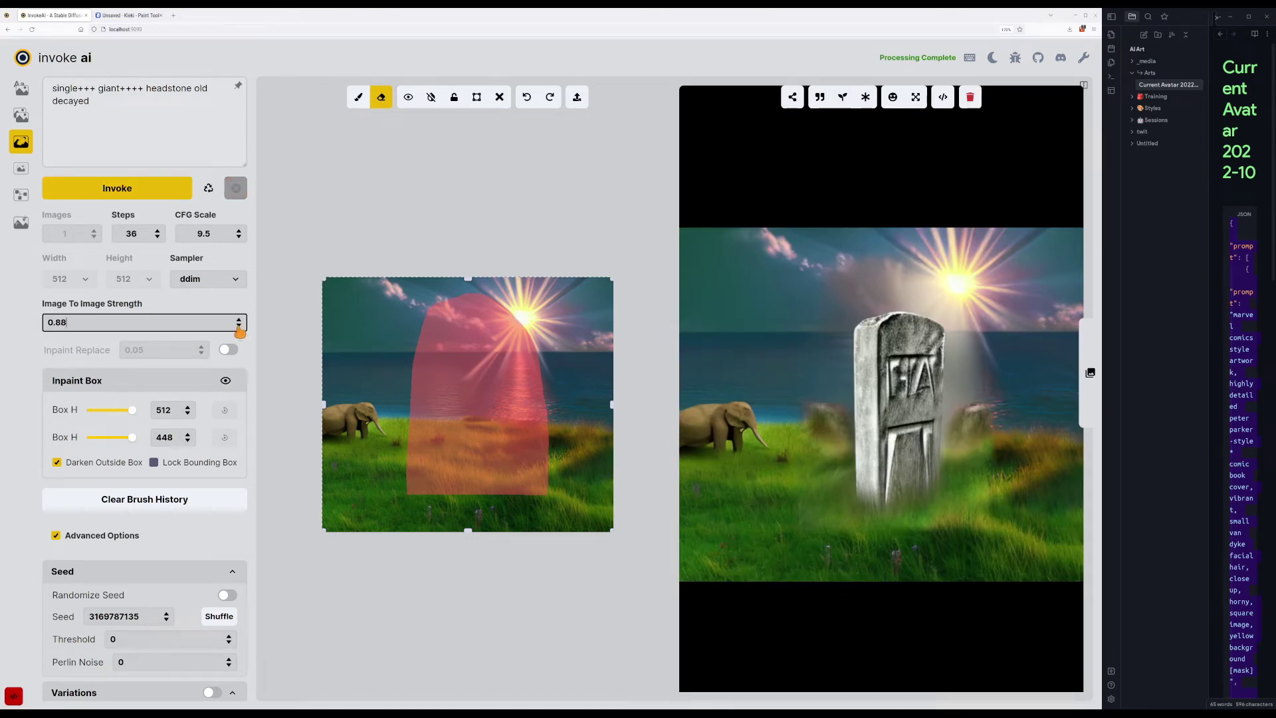
left_click(148, 193)
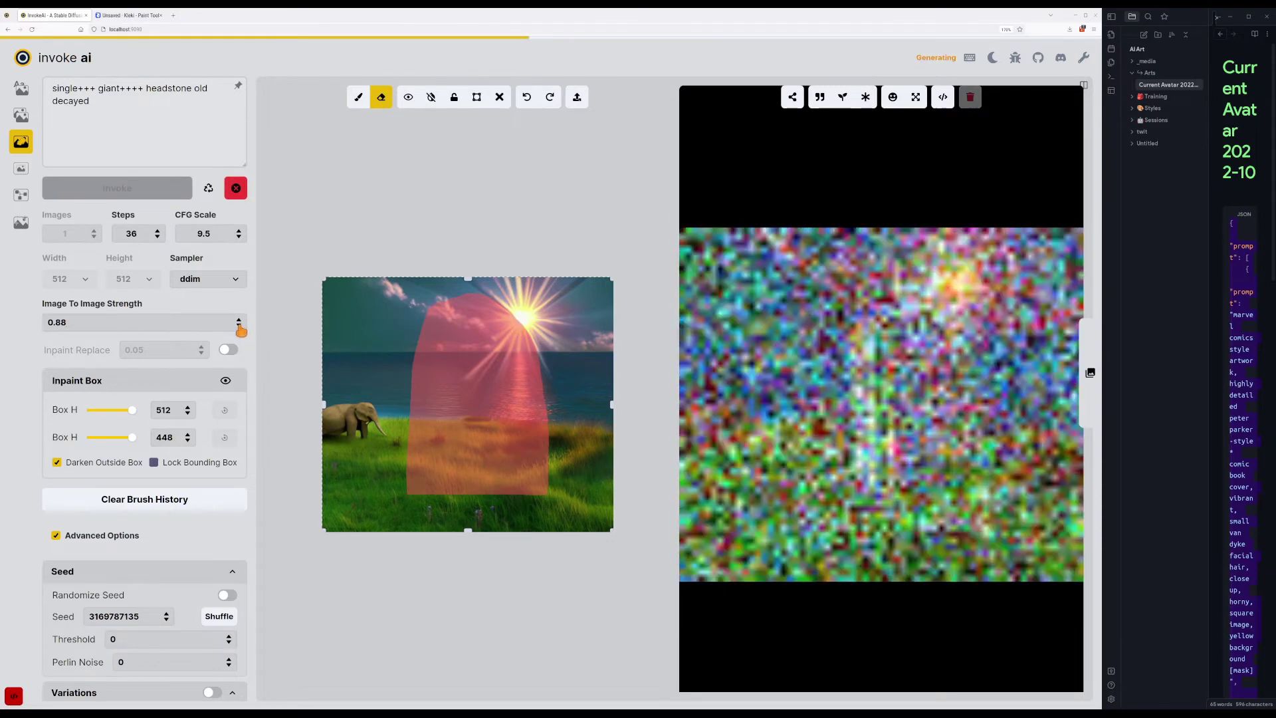
left_click(238, 326)
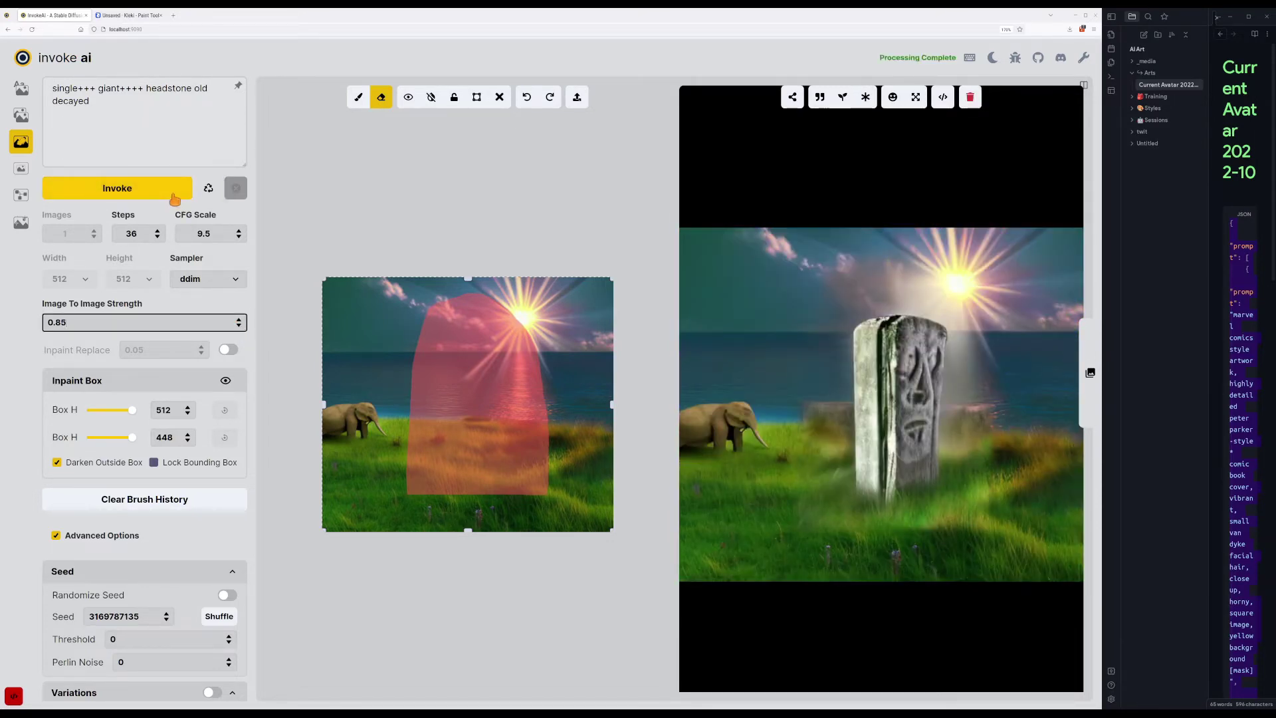
left_click(151, 181)
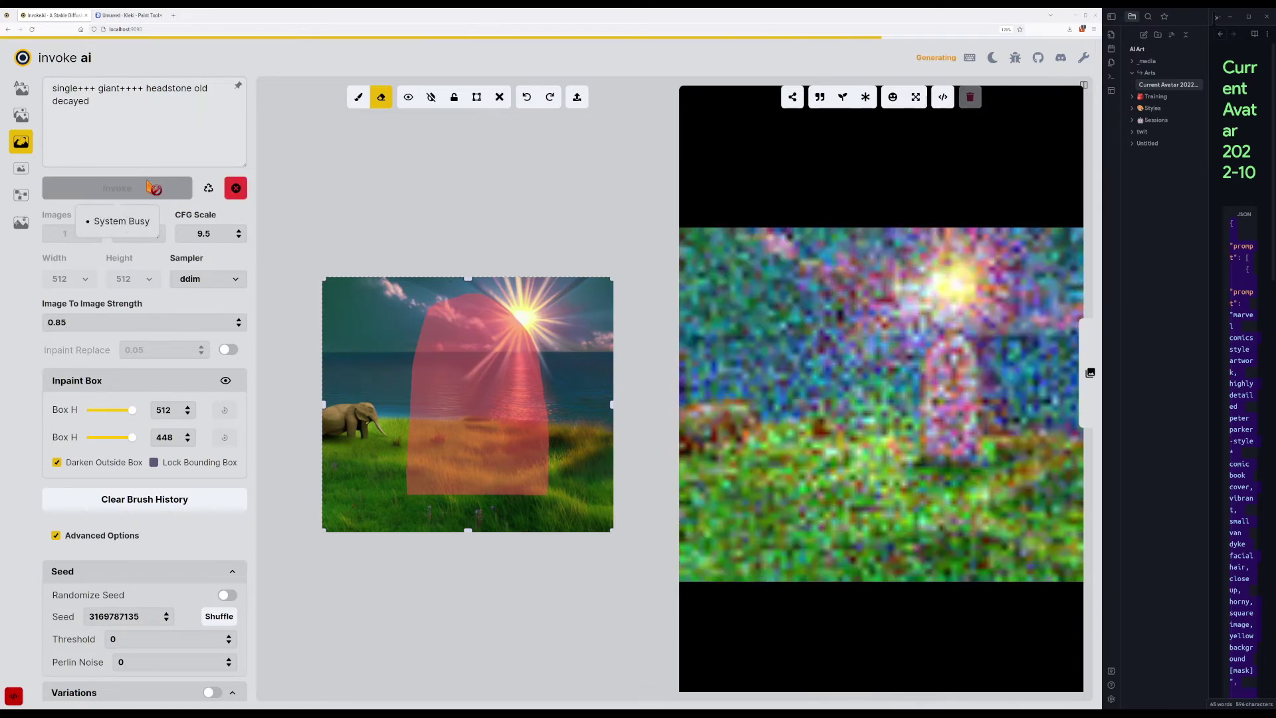
Lower the CFG Scale to 5 and generate another headstone.
left_click(241, 238)
left_click(241, 238)
left_click(240, 237)
left_click(241, 238)
left_click(241, 238)
key("ctrl+Return")
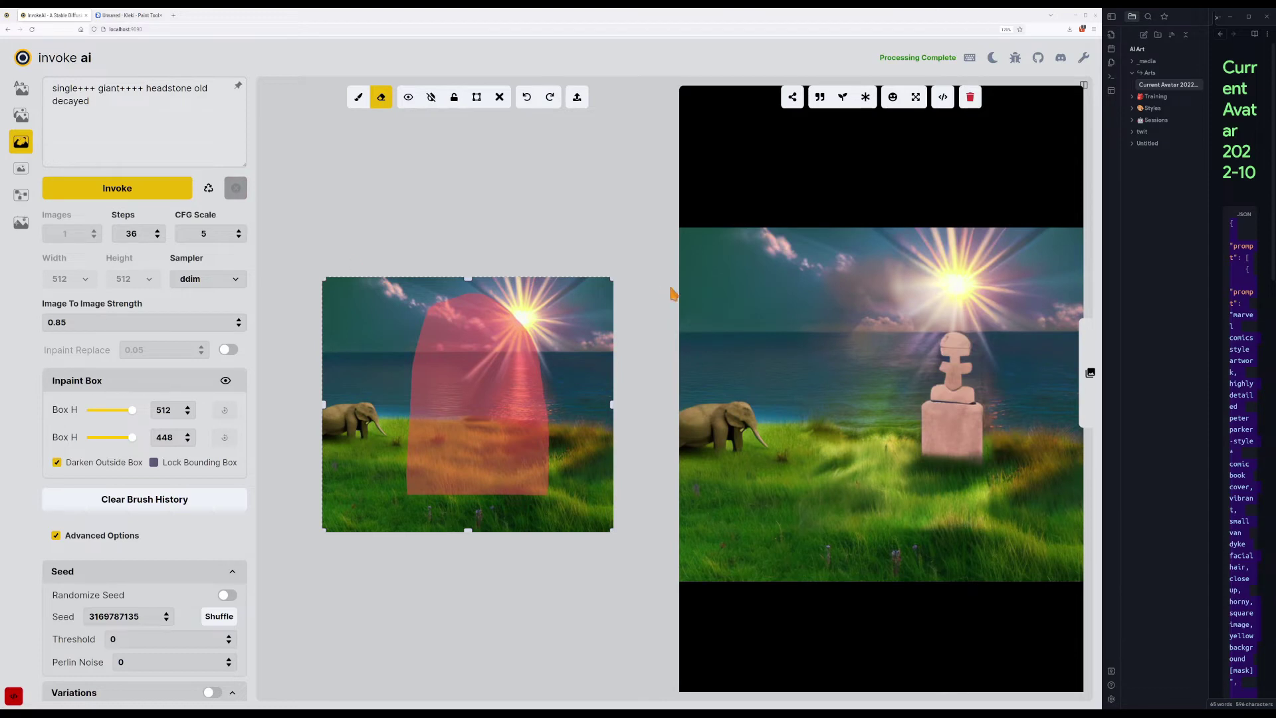
Browse back through the generated headstone results to review the different sampler, CFG and strength variations.
key("Left")
key("Left")
key("Left")
key("Left")
key("Left")
key("Left")
key("Left")
key("Left")
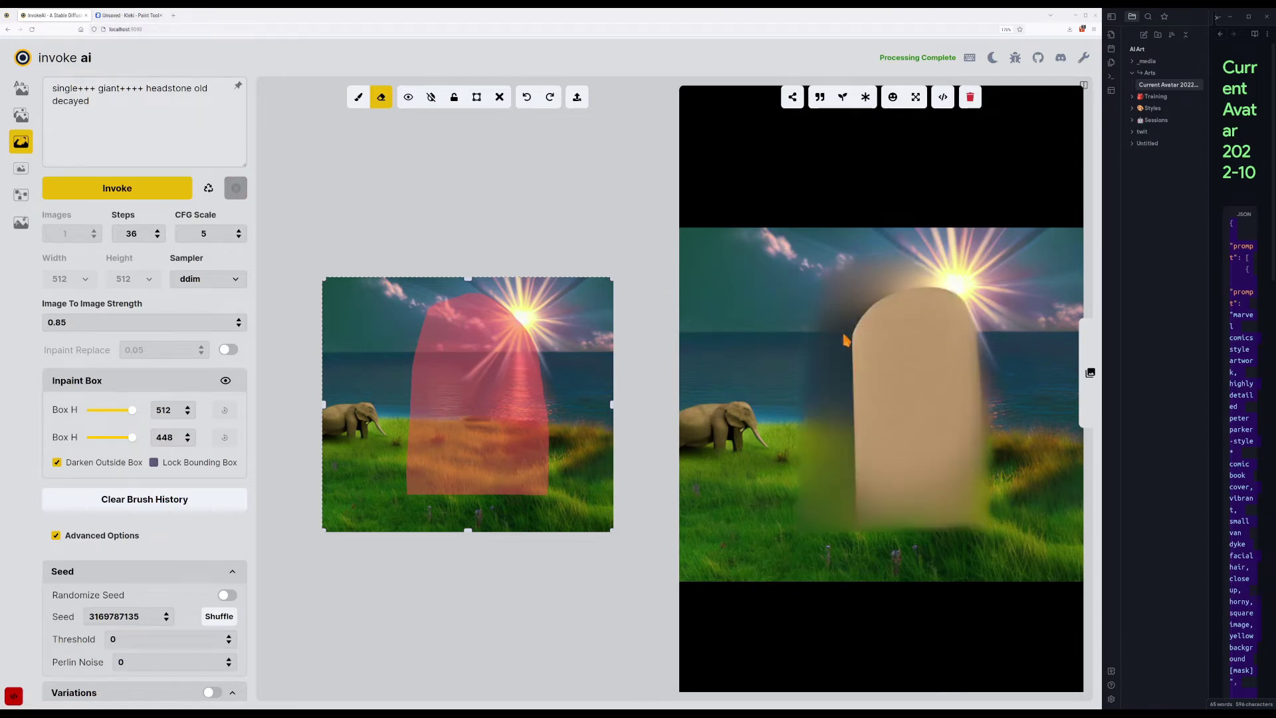
key("Left")
key("Left")
key("Left")
key("Left")
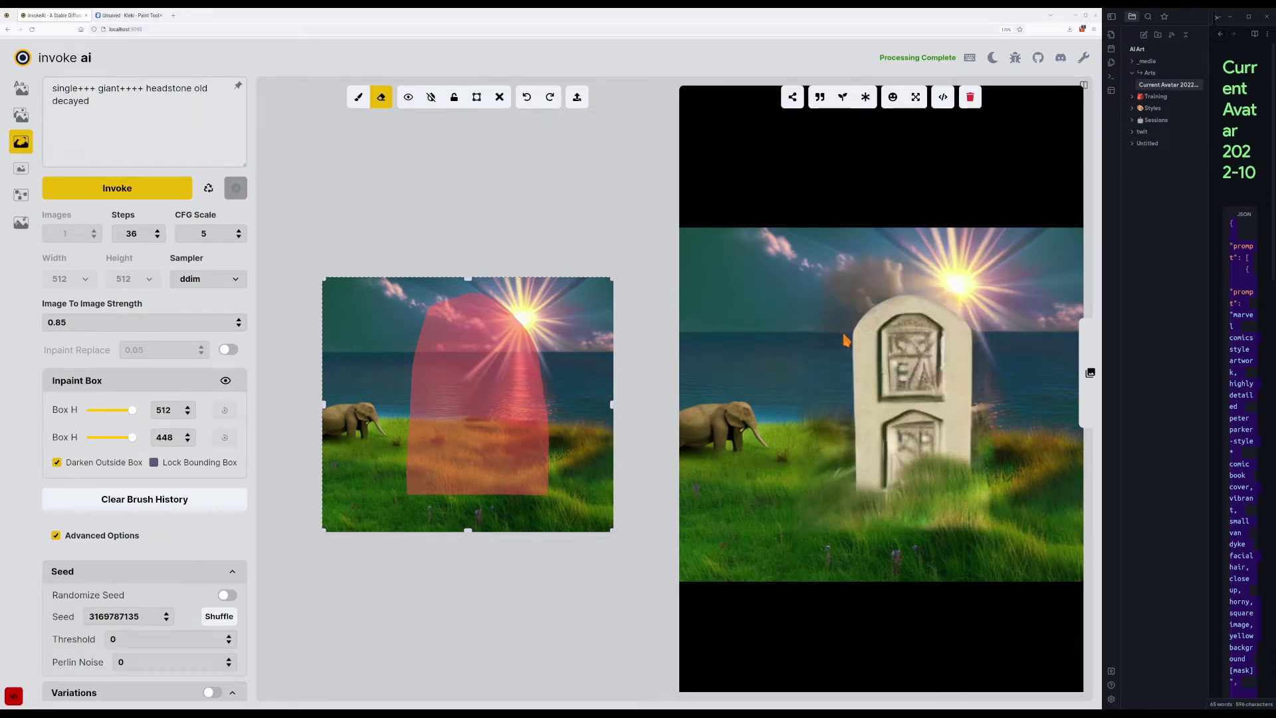
key("Left")
key("Left")
key("Left")
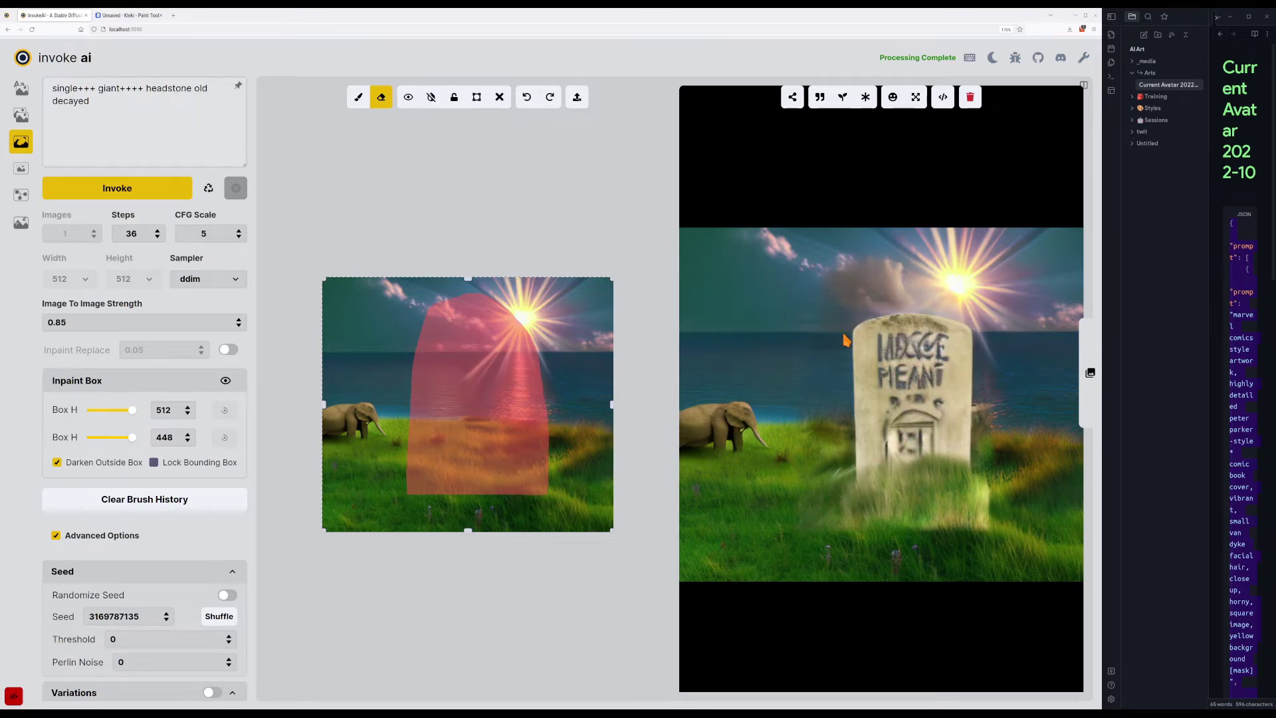
key("Left")
key("Right")
key("Left")
key("Left")
key("Left")
key("Left")
key("Left")
key("Left")
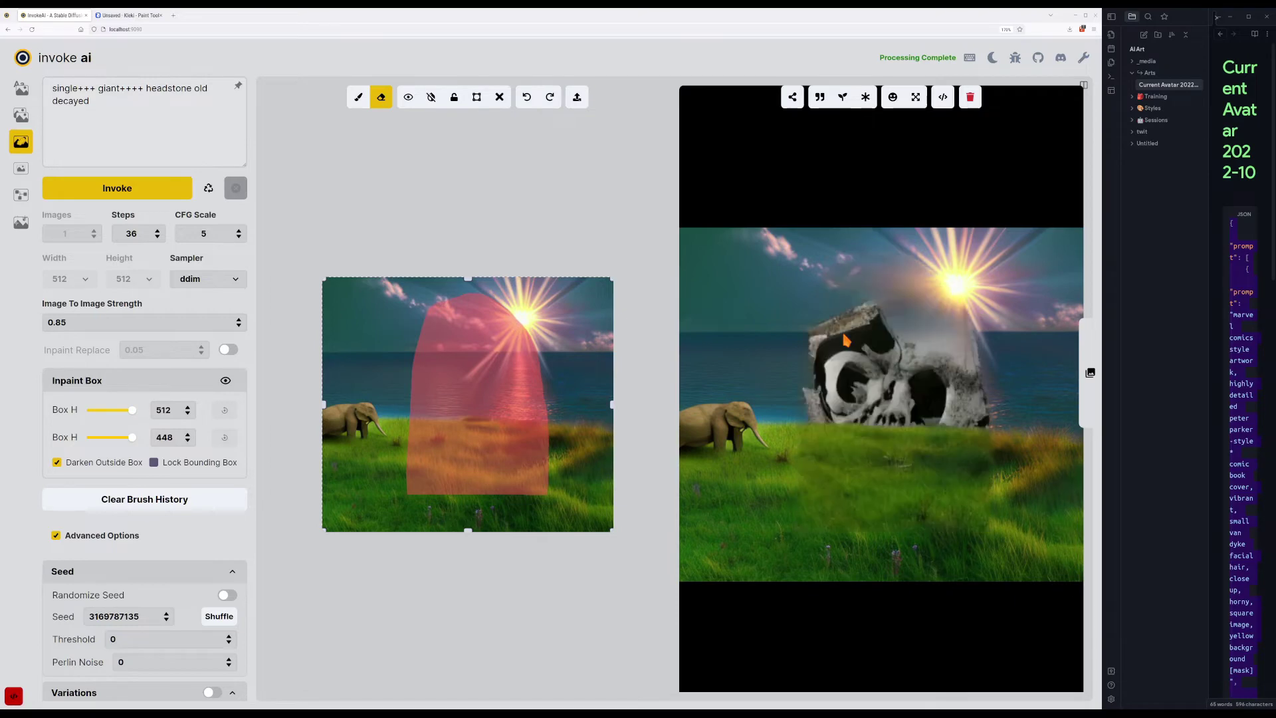
Compare the arched headstone results with neighbouring versions to pick the best base for further inpainting.
key("Right")
key("Right")
key("Right")
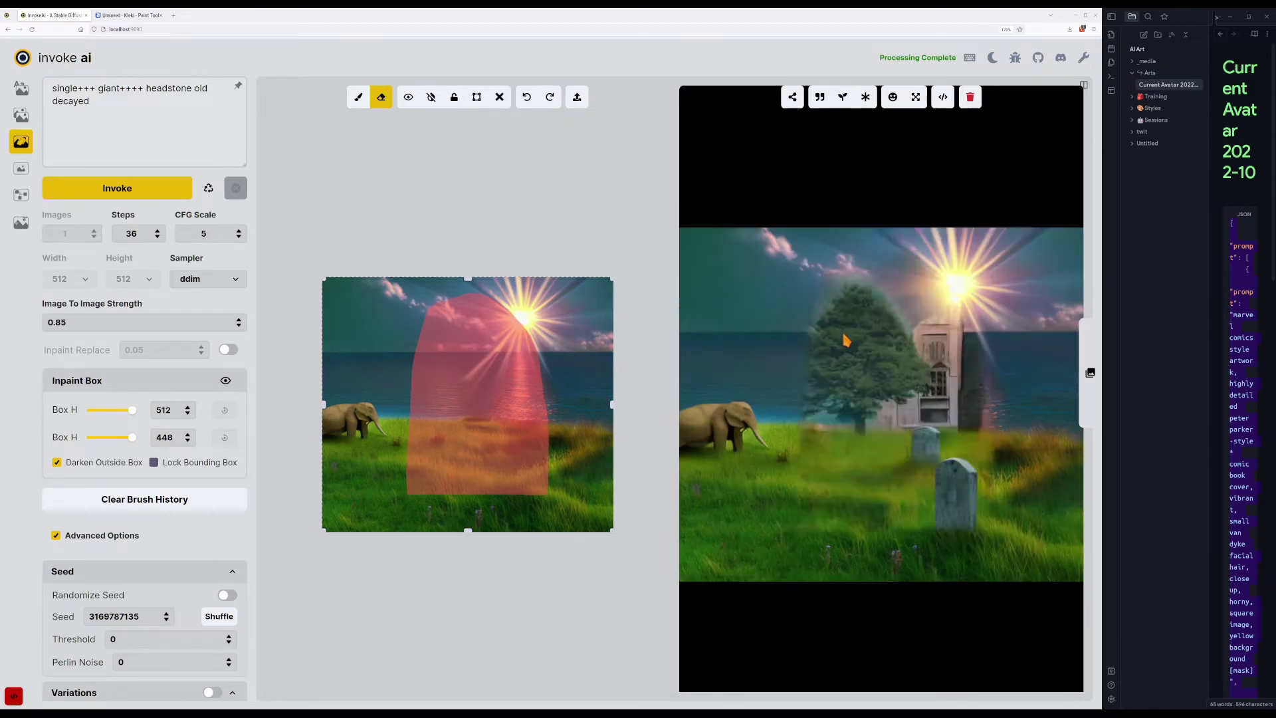
key("Right")
key("Right")
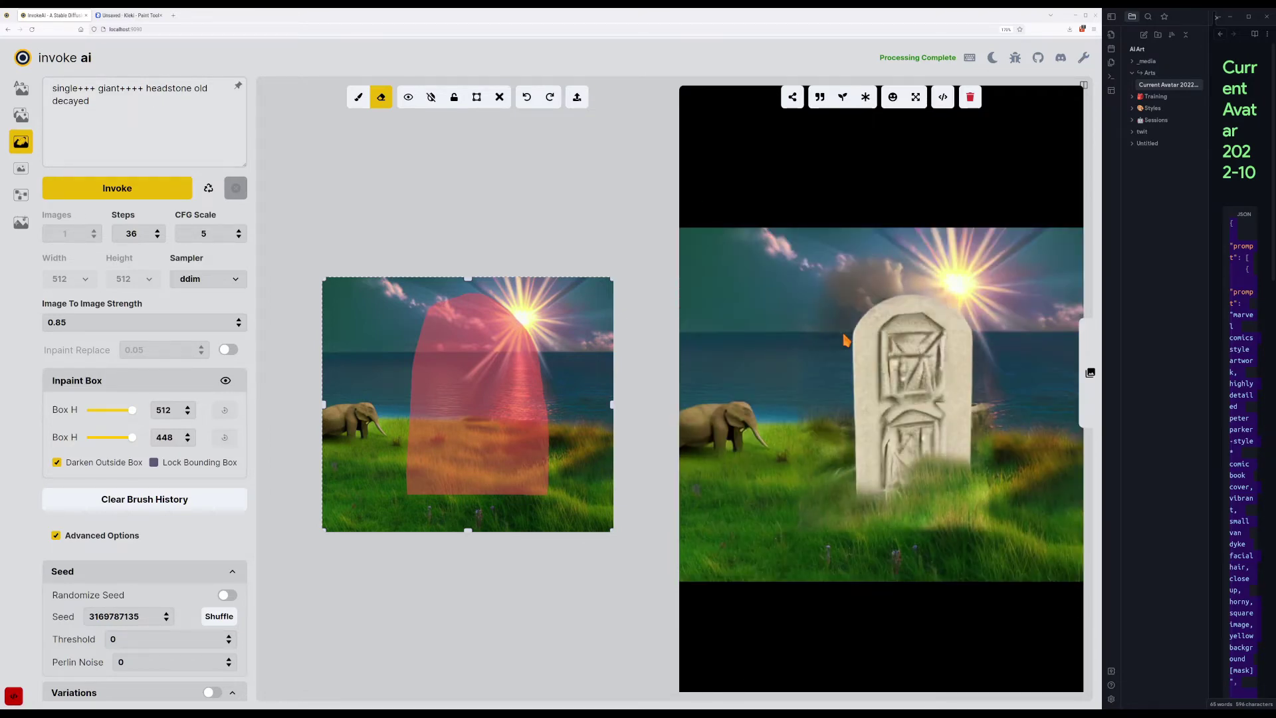
key("Left")
key("Left")
key("Right")
key("Right")
key("Left")
key("Right")
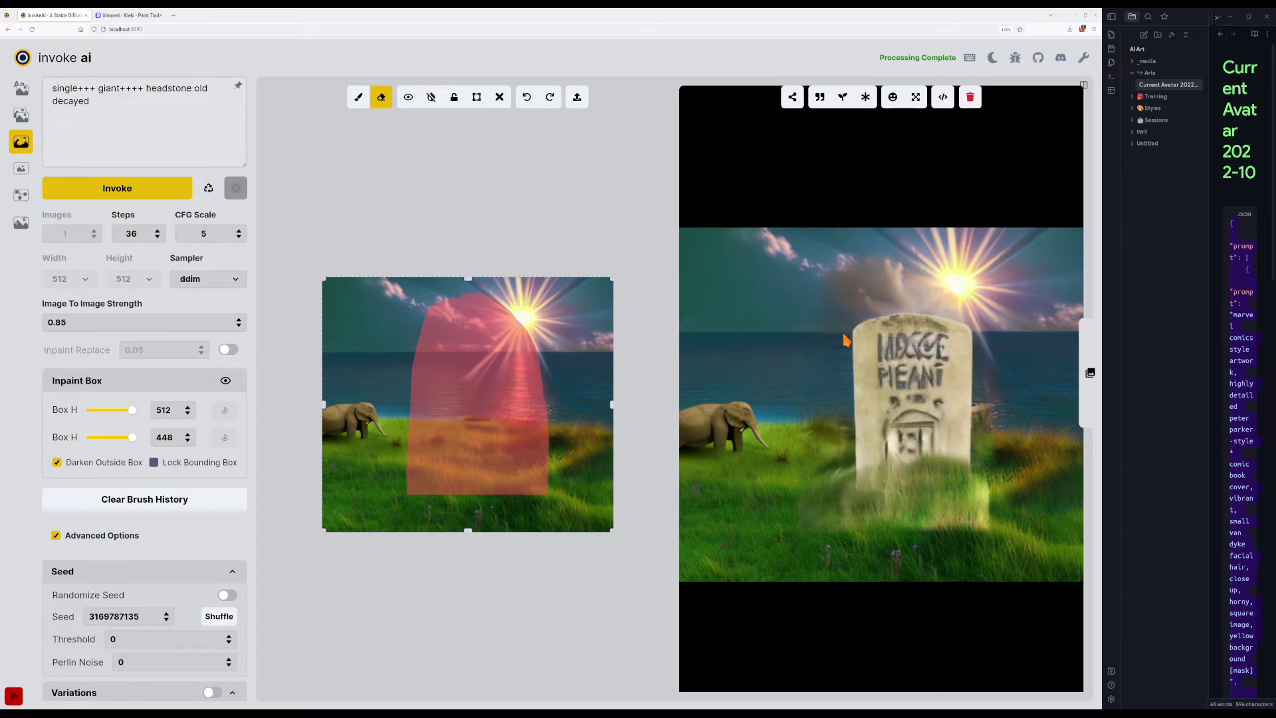
key("Left")
key("Right")
key("Right")
key("Left")
key("Left")
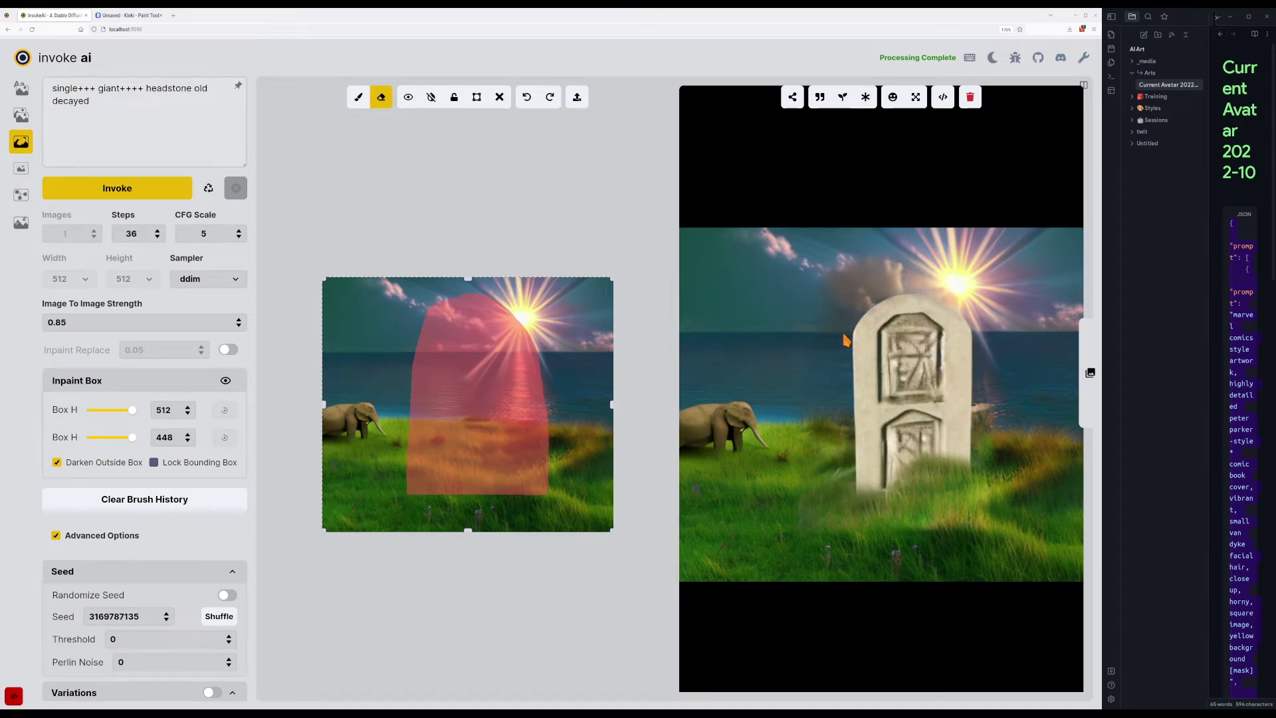
key("Right")
key("Left")
key("Right")
key("Right")
Send the arched headstone result with two framed panels to inpainting and clear the old mask, with the mask brush ready.
mouse_move(793, 99)
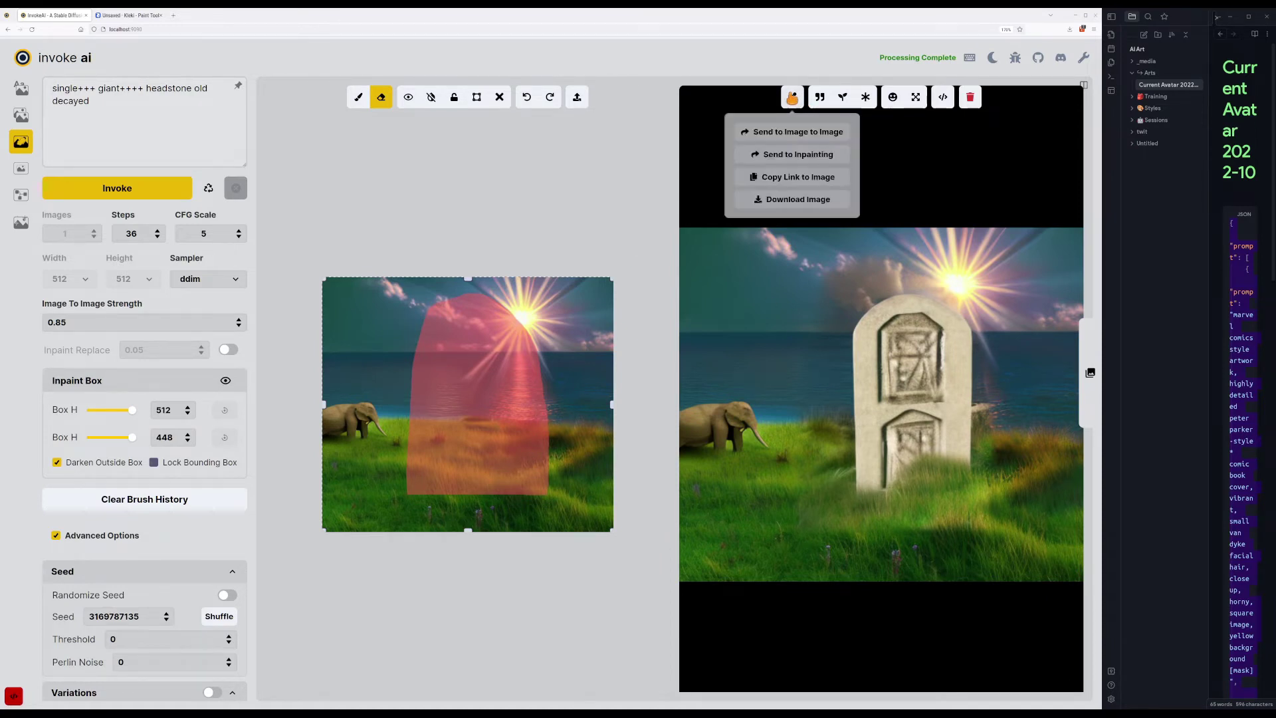
left_click(799, 157)
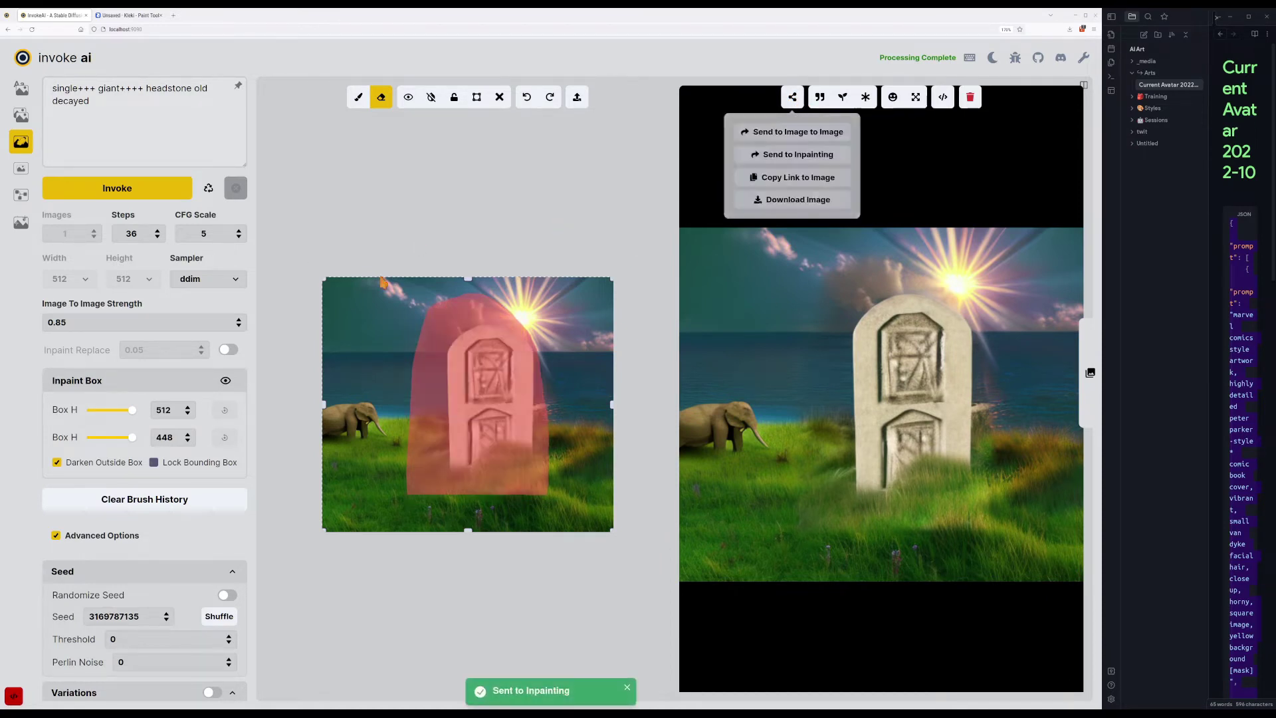
key("shift+c")
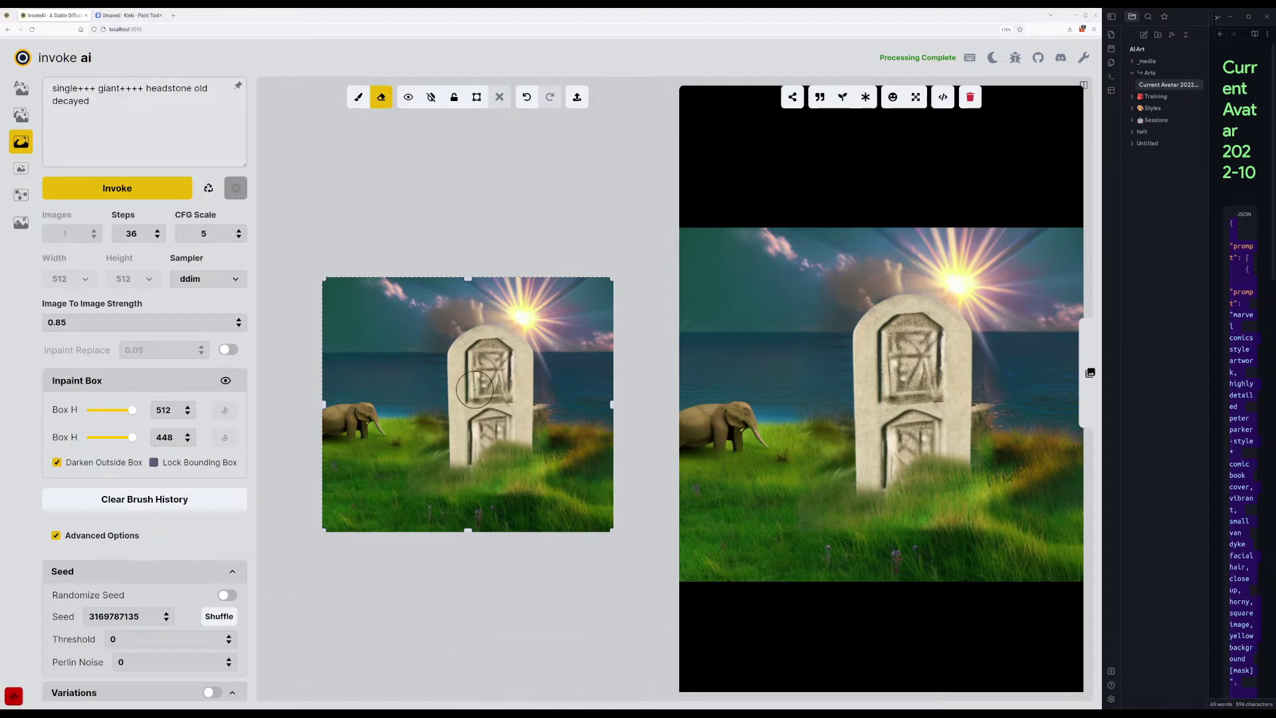
key("b")
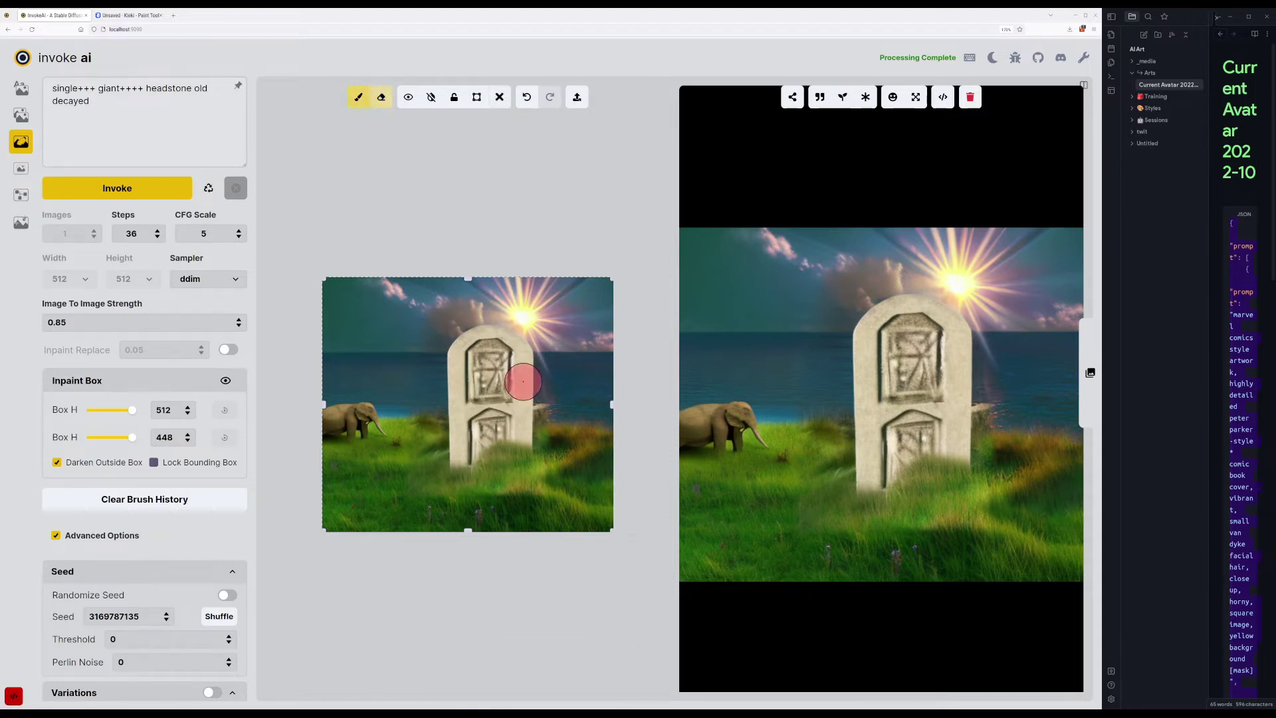
Mask the upper framed panel of the headstone for inpainting, trimming the mask's stray edges with the eraser.
mouse_move(523, 381)
left_mouse_down()
mouse_move(473, 399)
mouse_move(475, 356)
mouse_move(507, 372)
mouse_move(483, 358)
left_mouse_up()
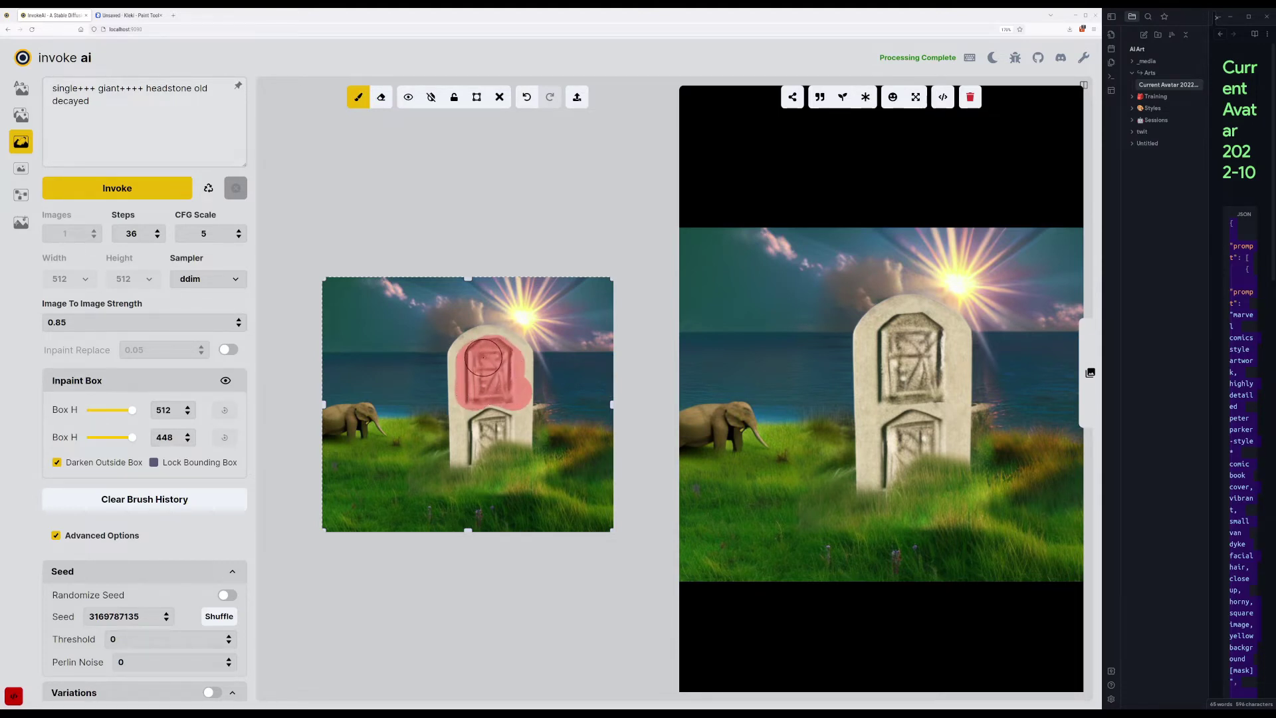
key("e")
mouse_move(541, 393)
left_mouse_down()
mouse_move(542, 365)
mouse_move(543, 412)
mouse_move(470, 424)
left_mouse_up()
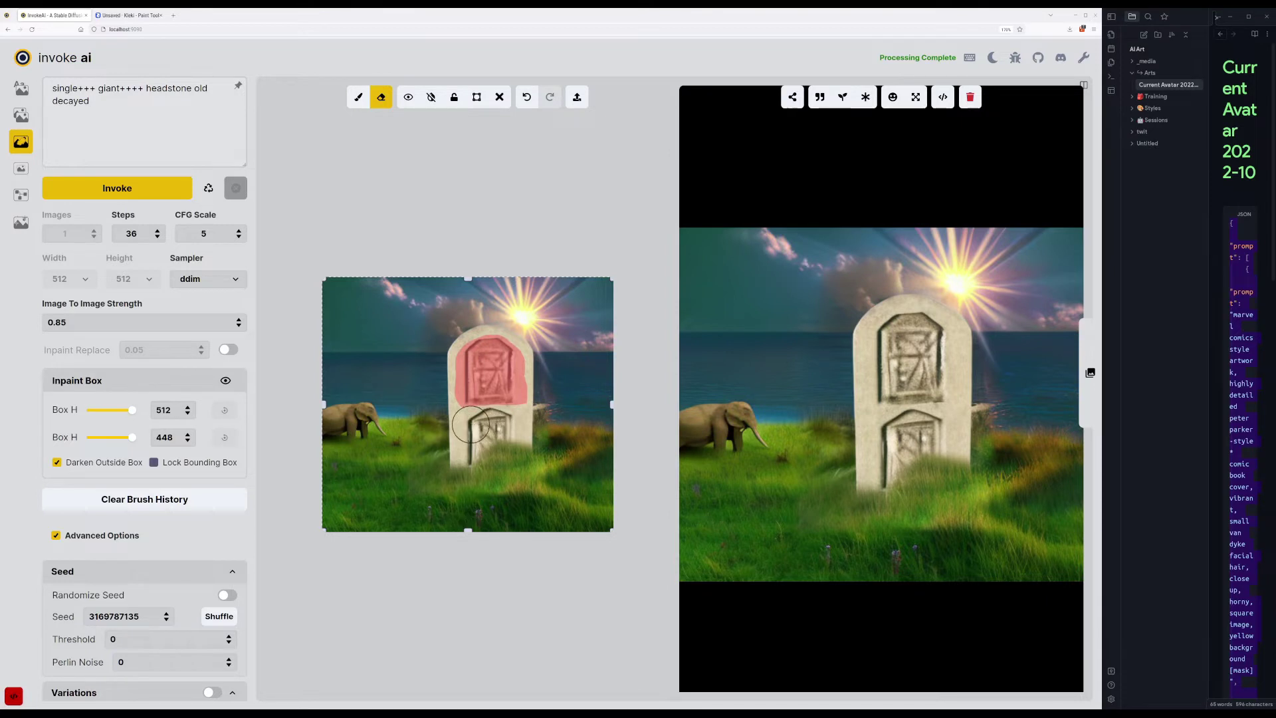
Replace the prompt with "twitter bird logo" and generate it in the masked panel.
left_click(176, 100)
key("ctrl+a")
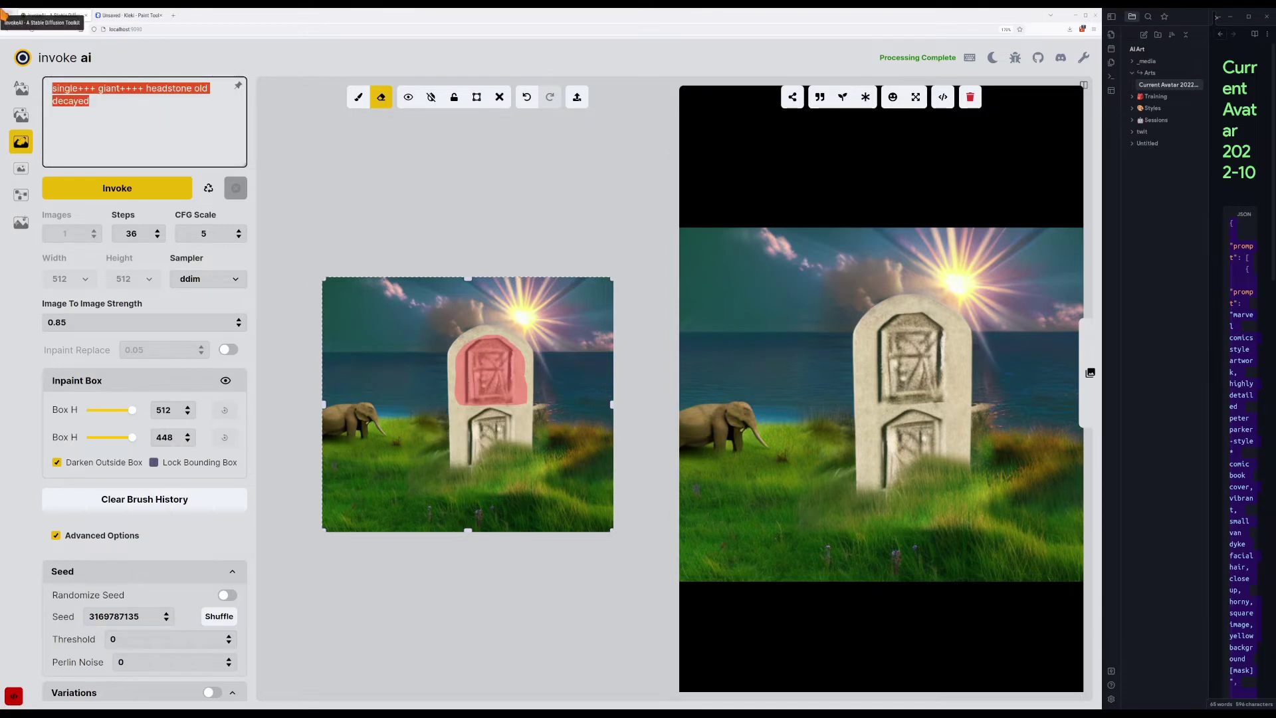
type("twitter b")
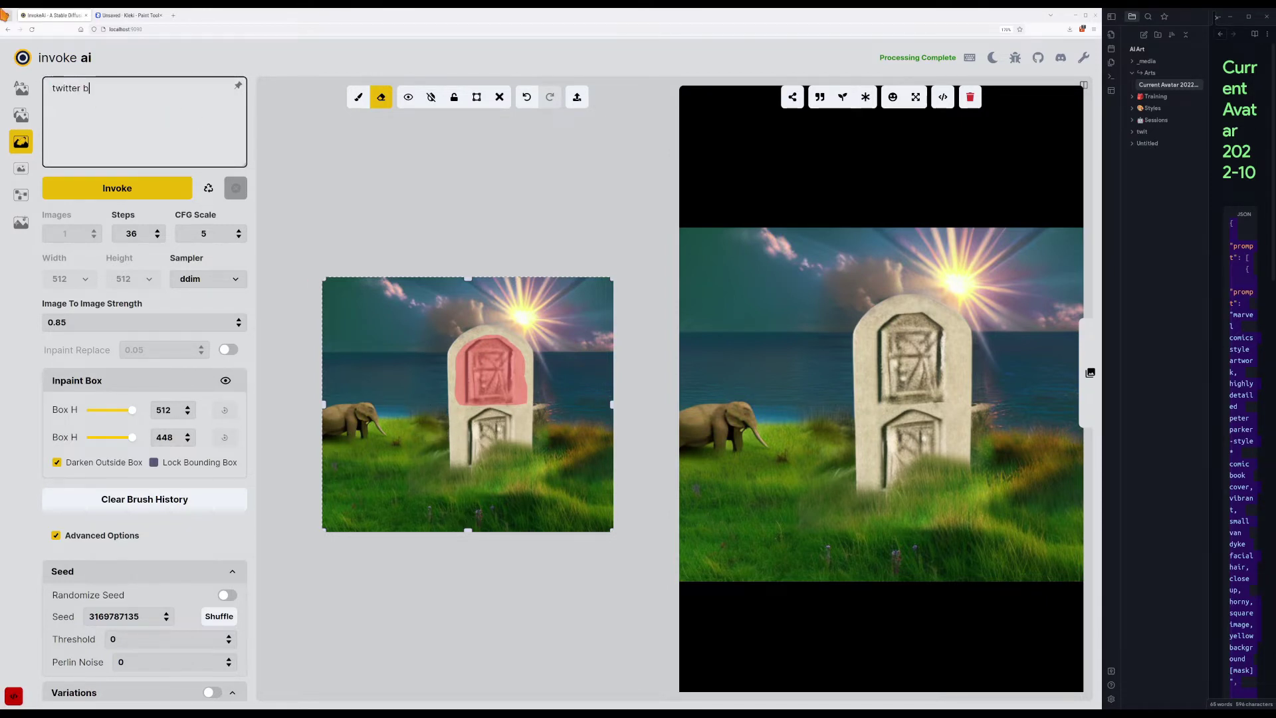
type("ird logo")
key("ctrl+Return")
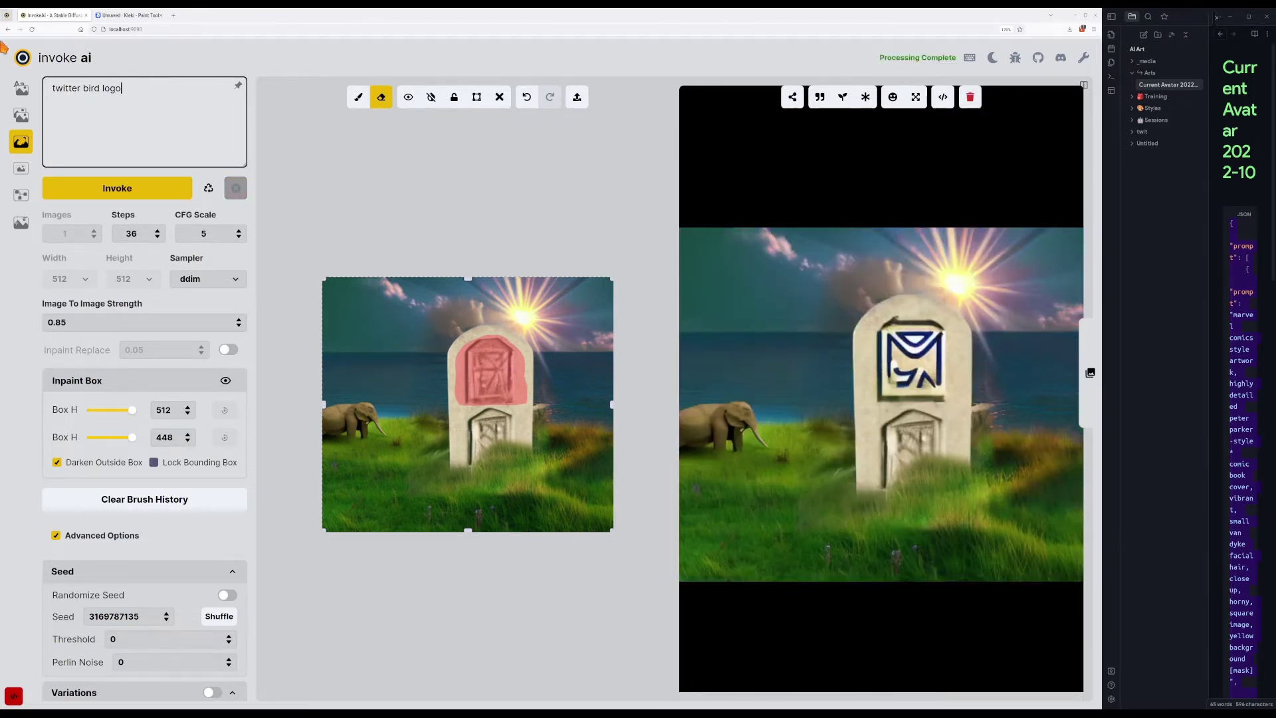
Raise the Image To Image Strength to 0.9 and generate, and again with 0.99.
left_click_drag(56, 322, 101, 319)
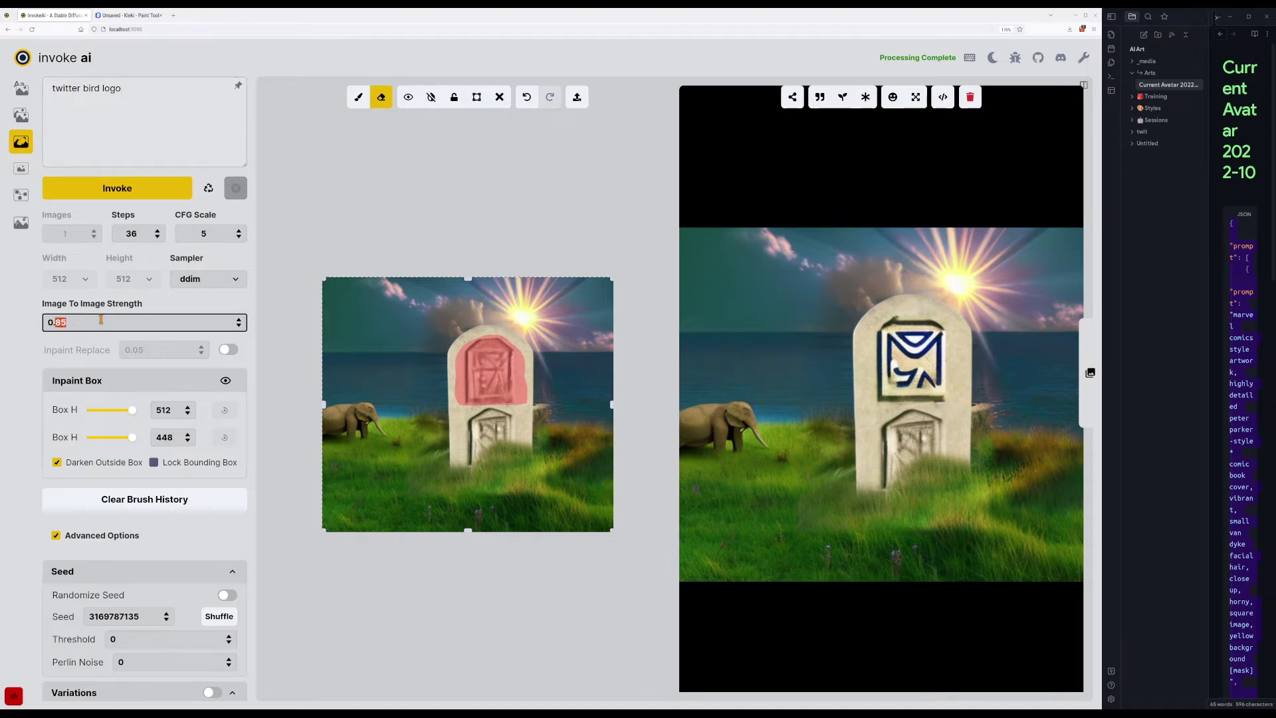
left_click(133, 188)
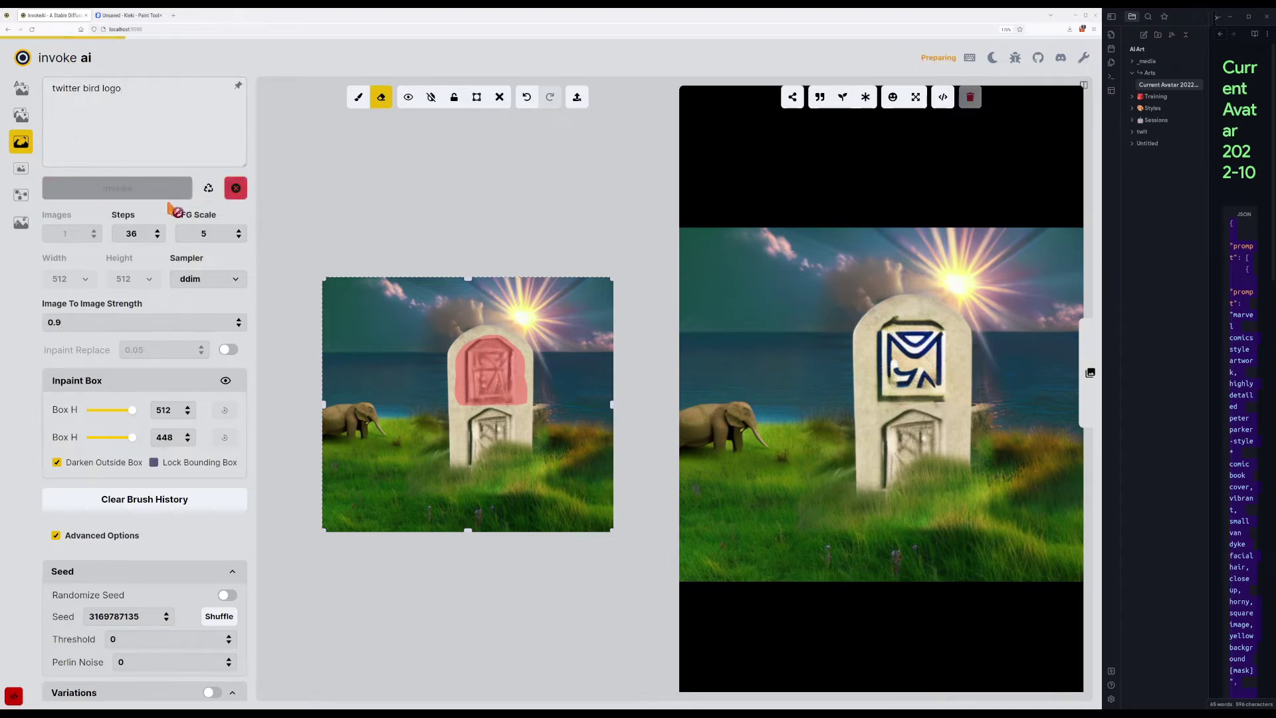
left_click(76, 323)
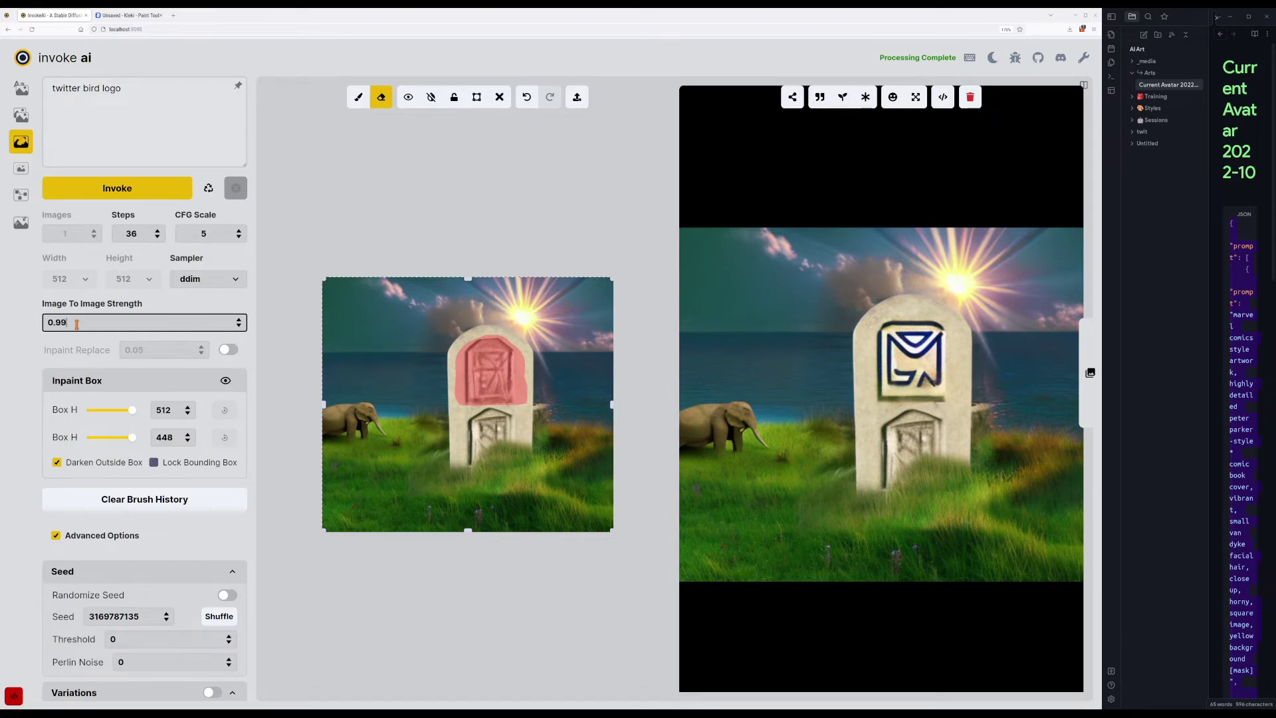
left_click(178, 192)
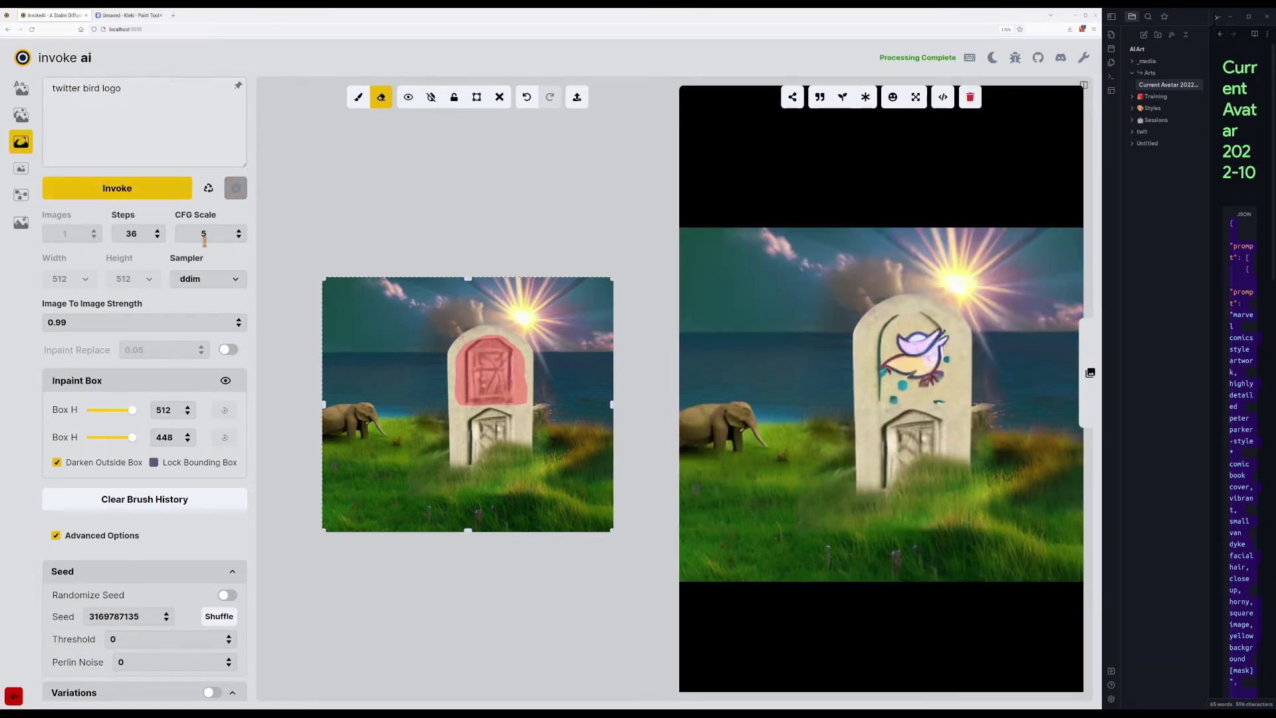
Switch the sampler to k_euler_a and generate the bird logo at CFG Scale 6.5 and again at 2.
left_click(243, 279)
left_click(179, 370)
left_click(239, 230)
left_click(239, 231)
left_click(240, 231)
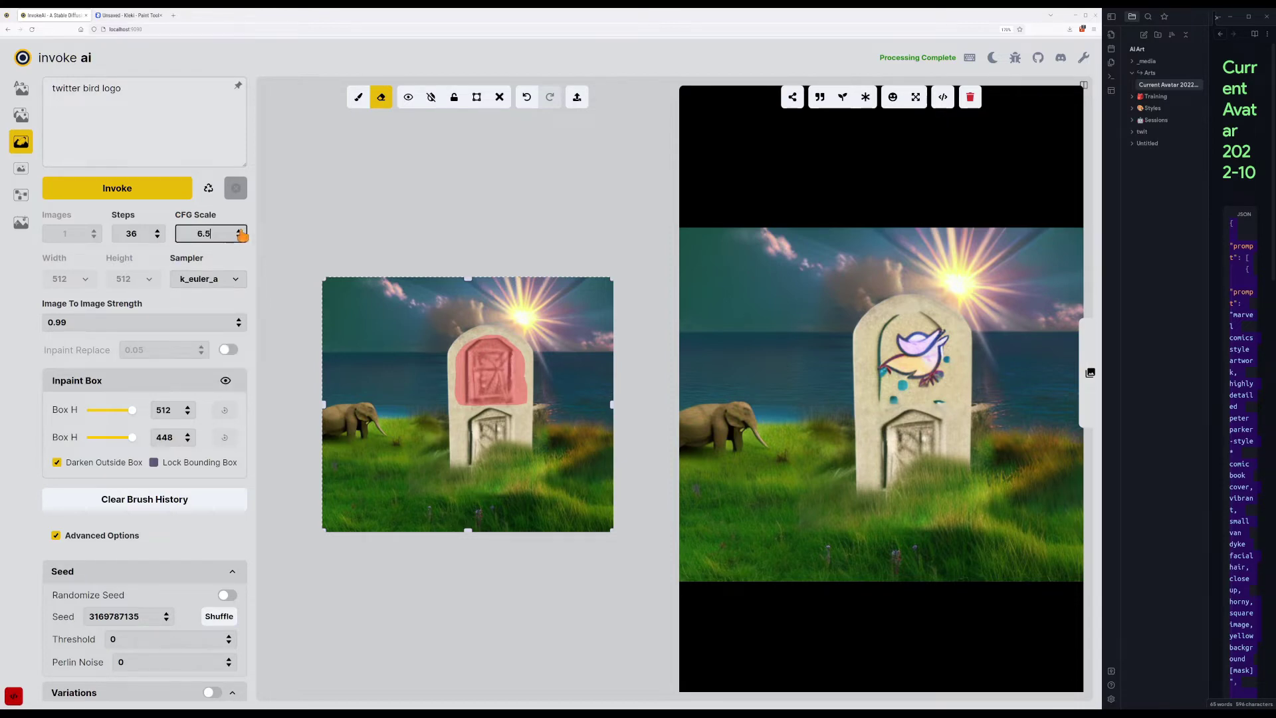
left_click(150, 193)
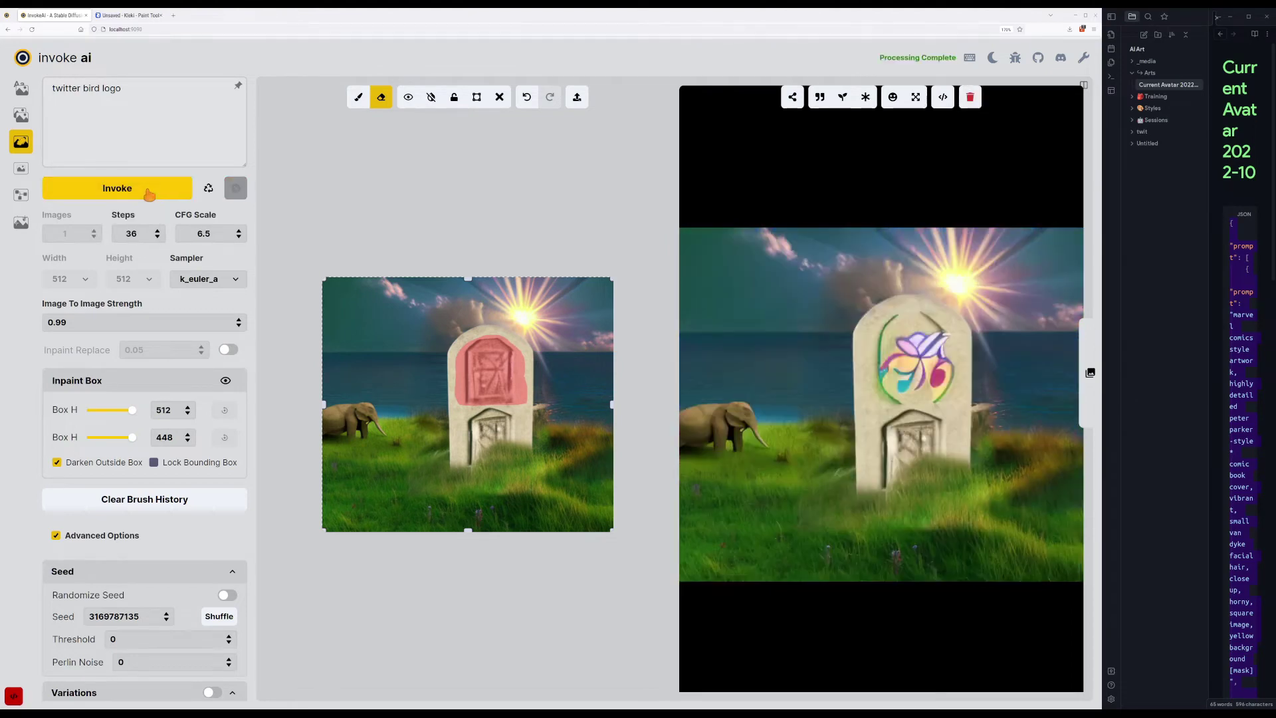
left_click(239, 238)
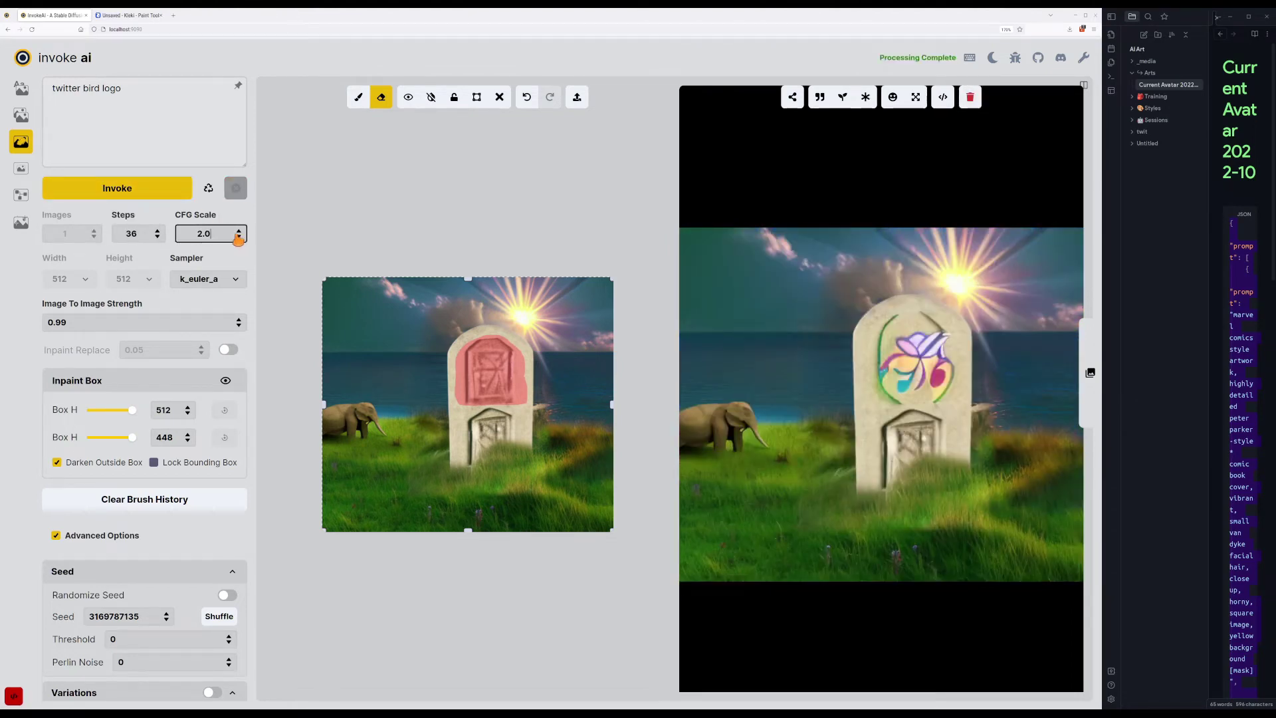
left_click(176, 194)
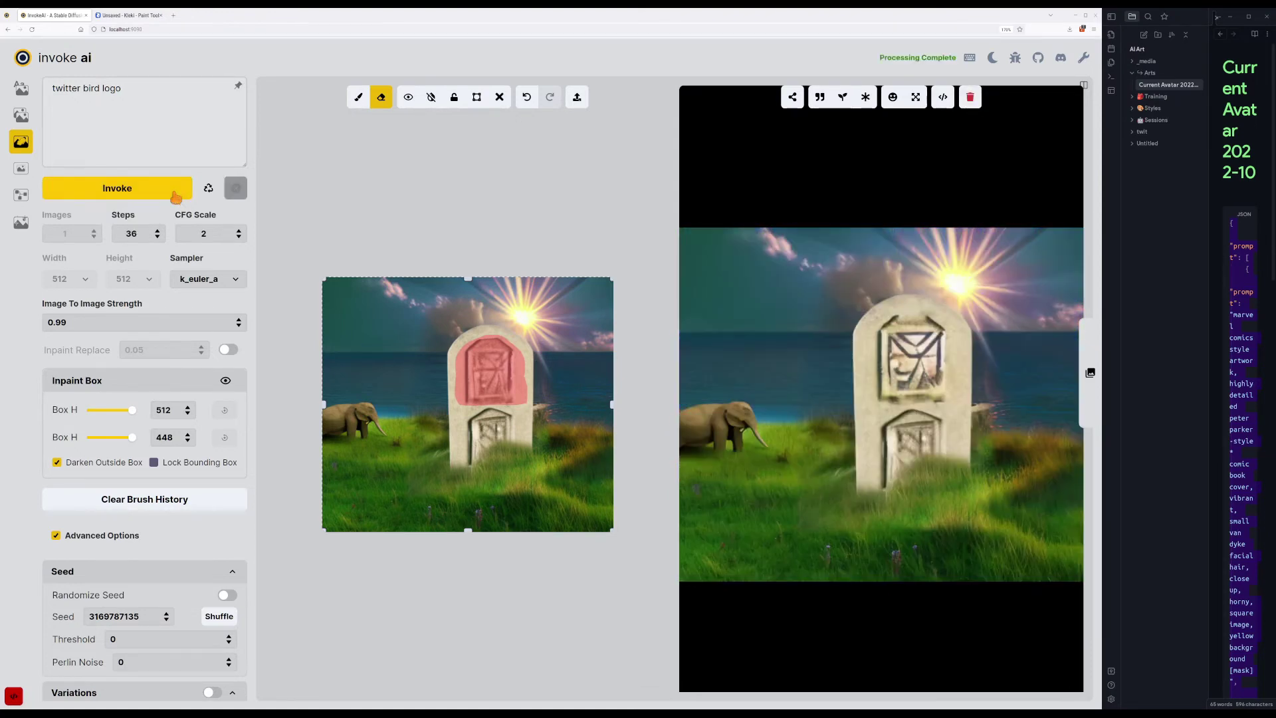
Shorten the prompt to "twitter logo" and generate another version of the panel.
left_click(168, 155)
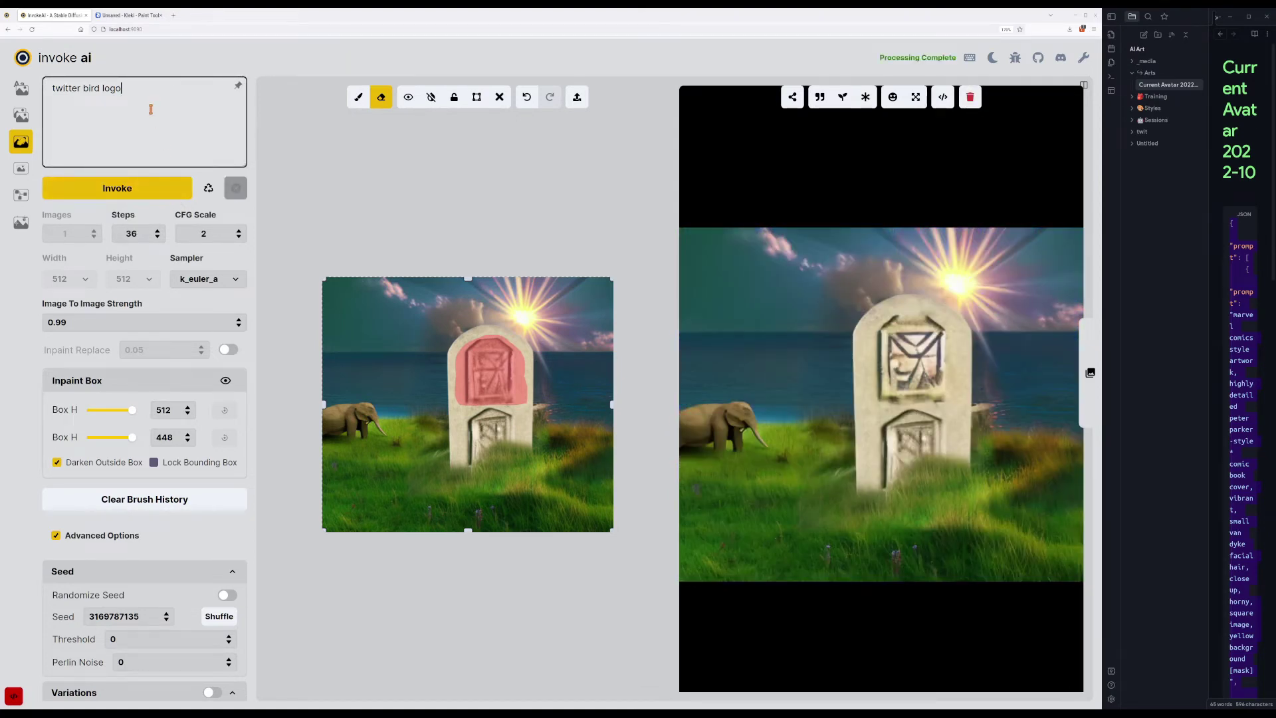
key("ctrl+Left")
key("ctrl+BackSpace")
key("Home")
key("ctrl+Return")
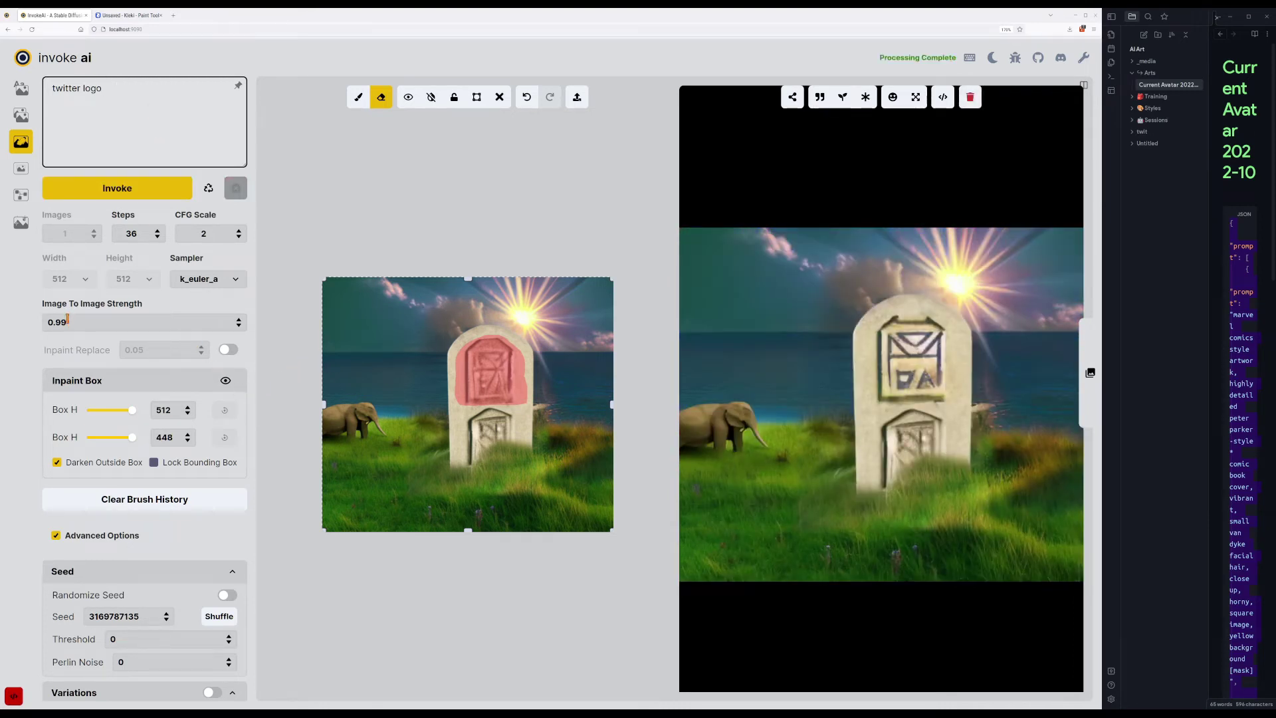
Enable seed randomization and generate the logo at the current CFG Scale, and again with CFG Scale 4.5.
left_click(227, 595)
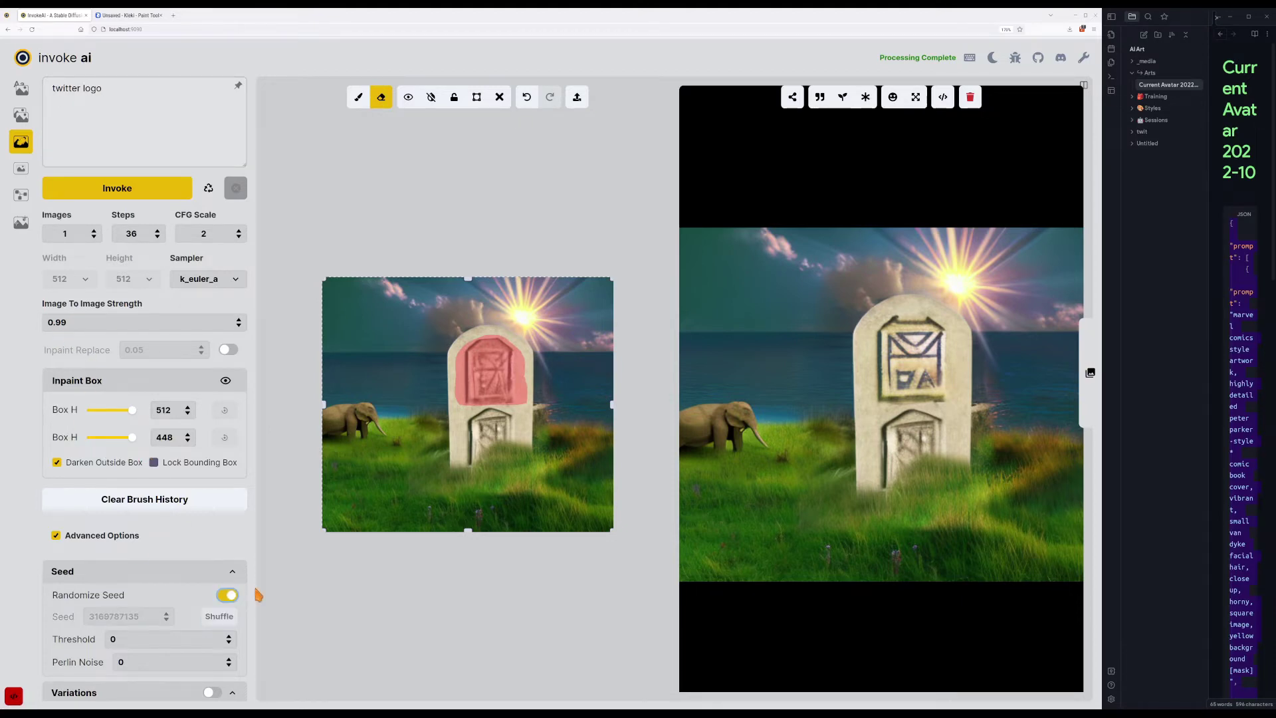
left_click(122, 189)
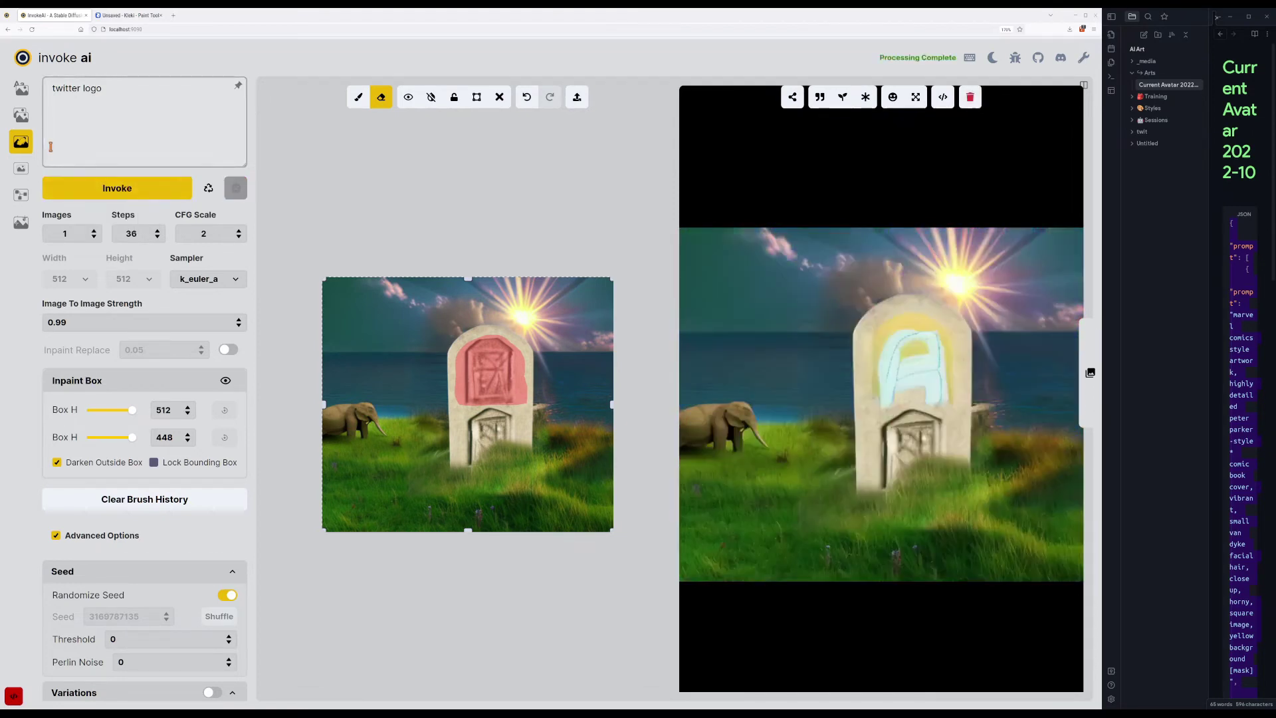
left_click(210, 233)
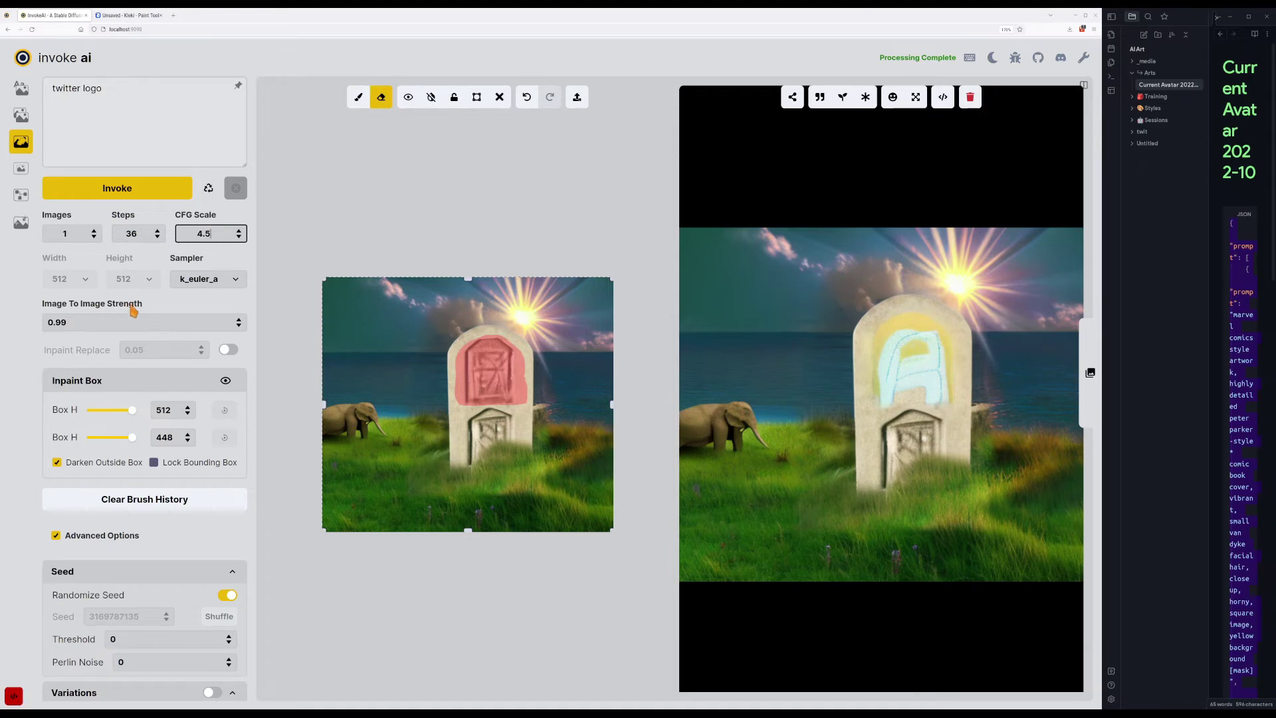
left_click(117, 189)
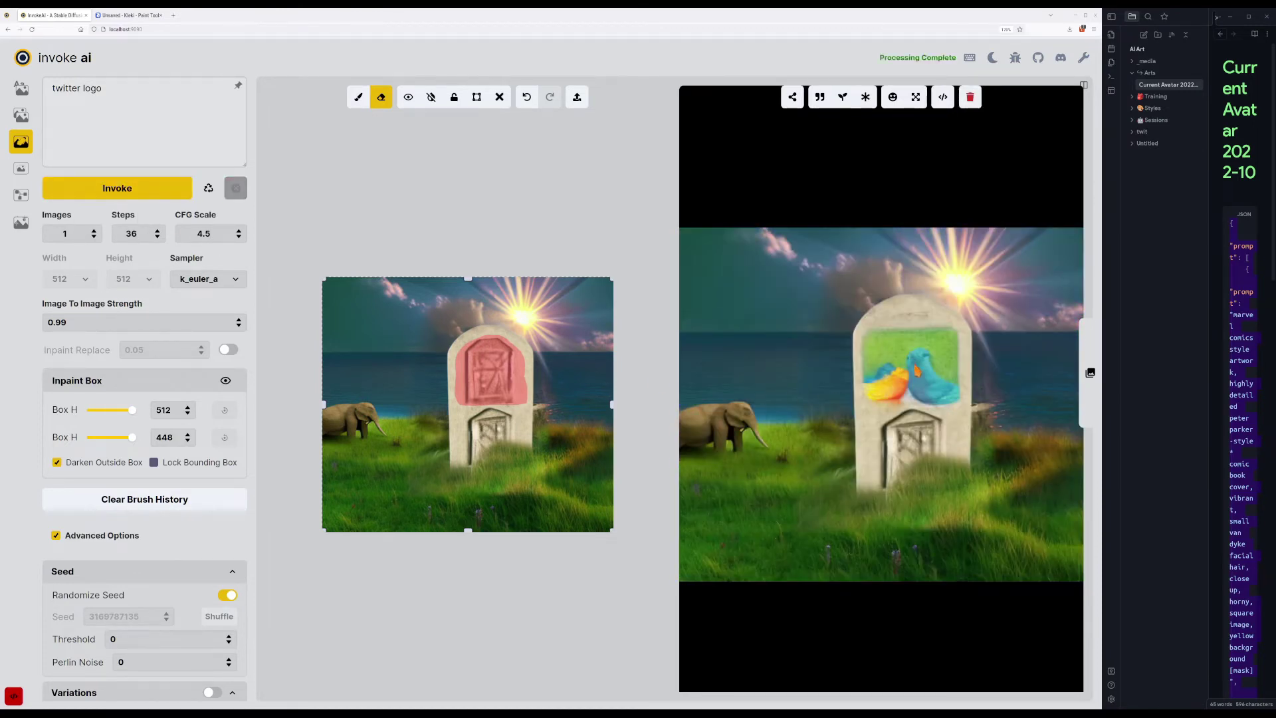
Change the prompt to "twitter bird logo embossed stone" and generate the logo on the headstone.
left_click(157, 103)
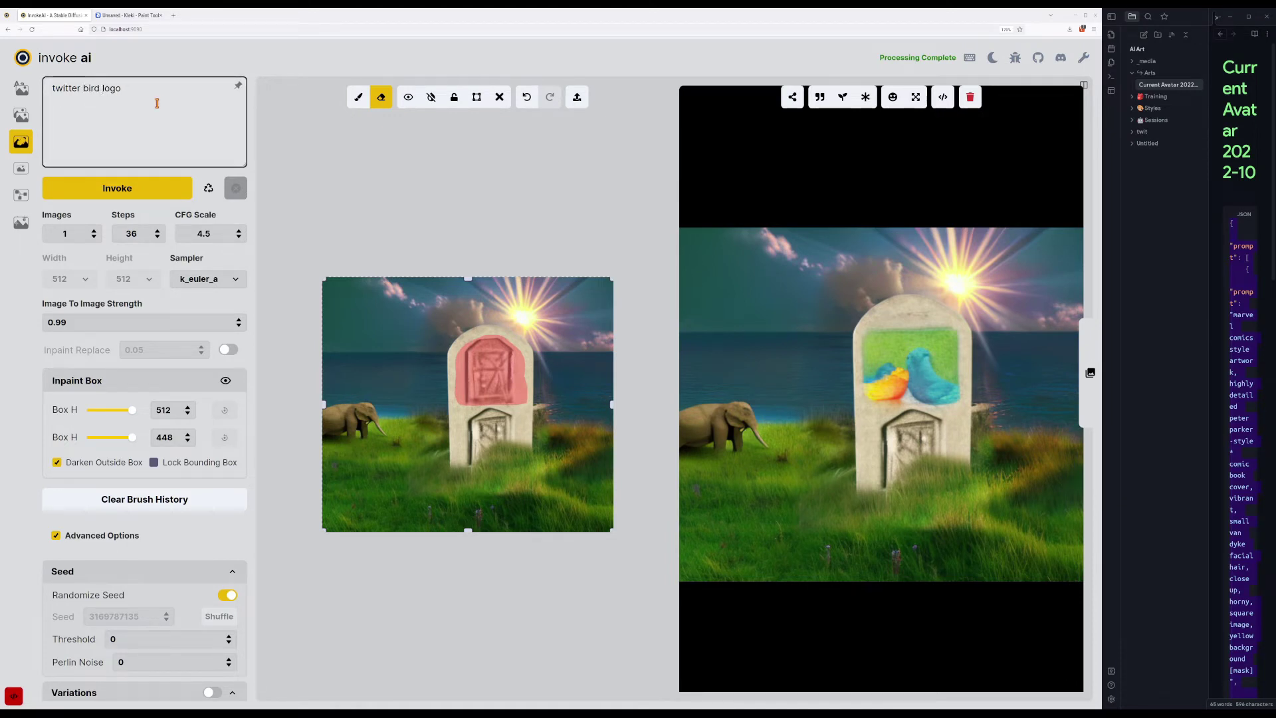
key("BackSpace")
key("ctrl+Return")
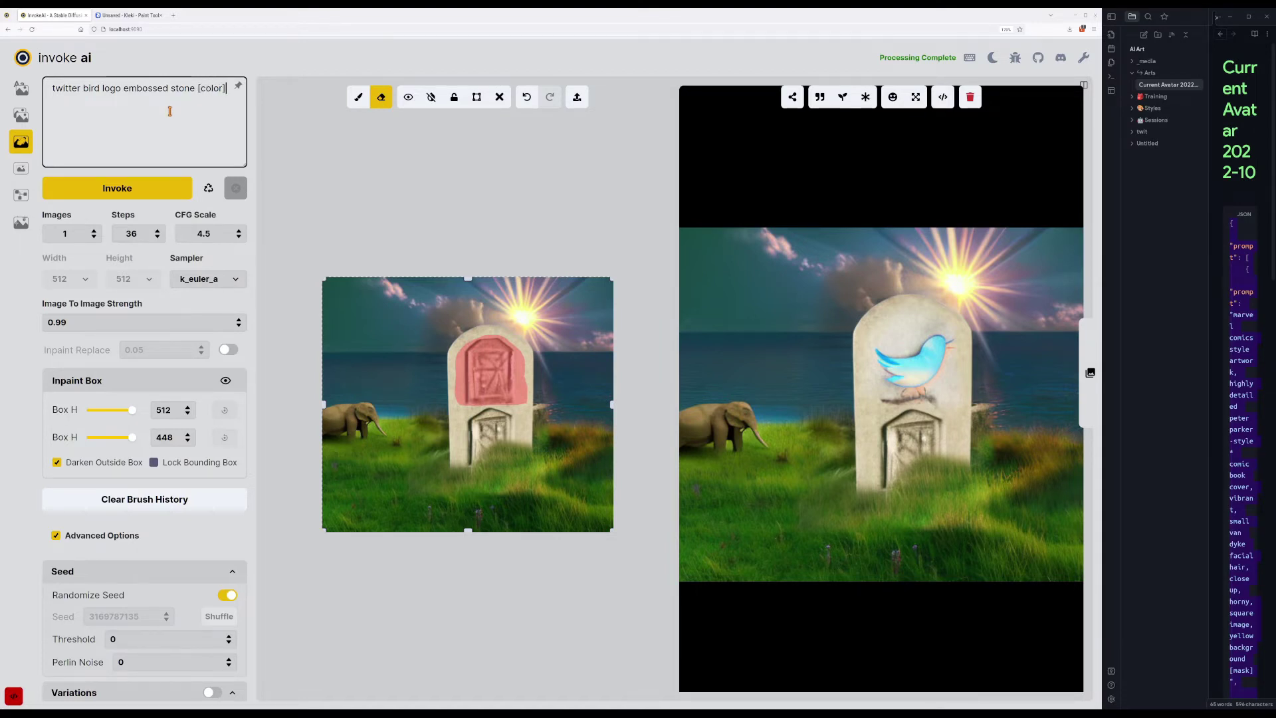
Reuse all parameters of the blue bird result, append "[color]" to the prompt and generate with the same seed.
left_click(865, 98)
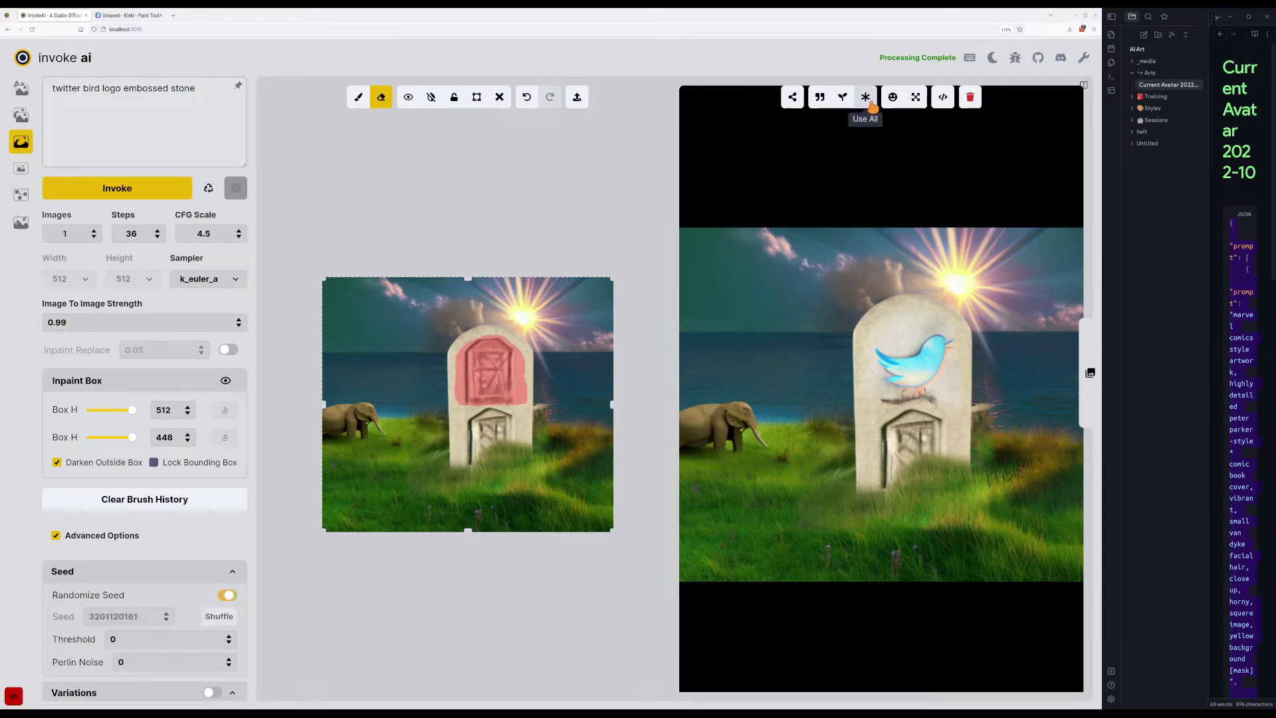
left_click(171, 188)
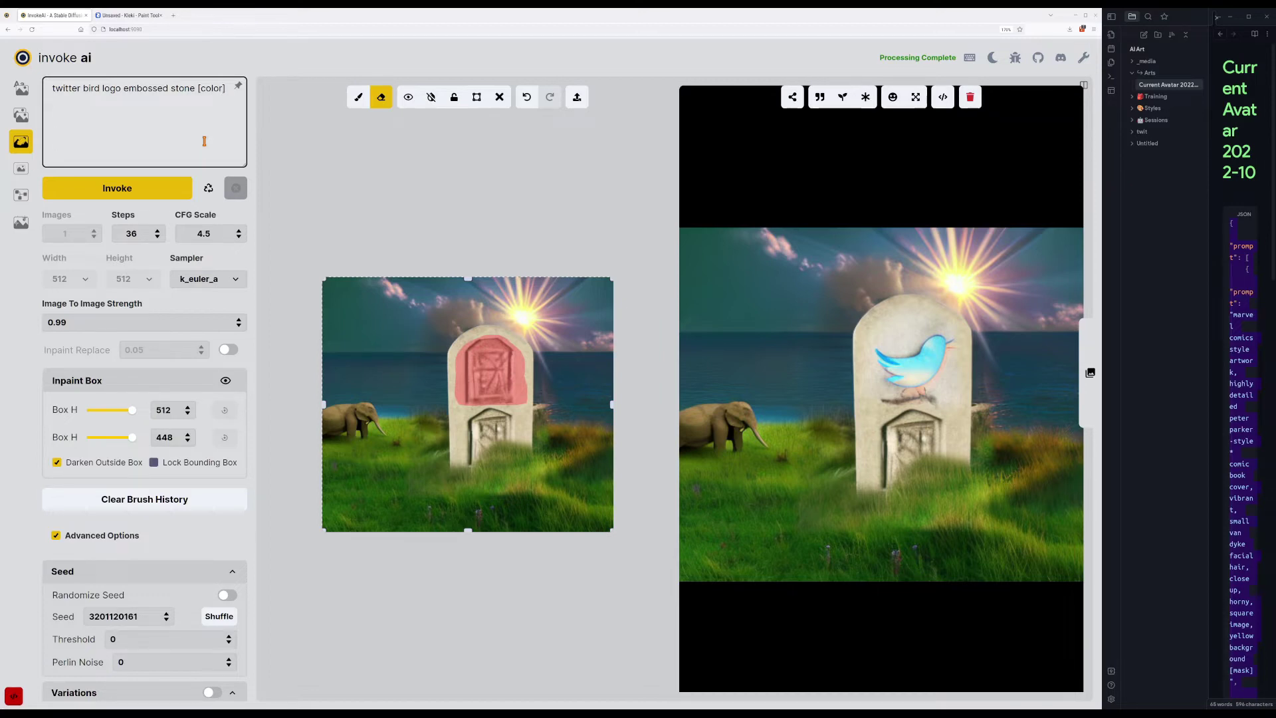
key("ctrl+Return")
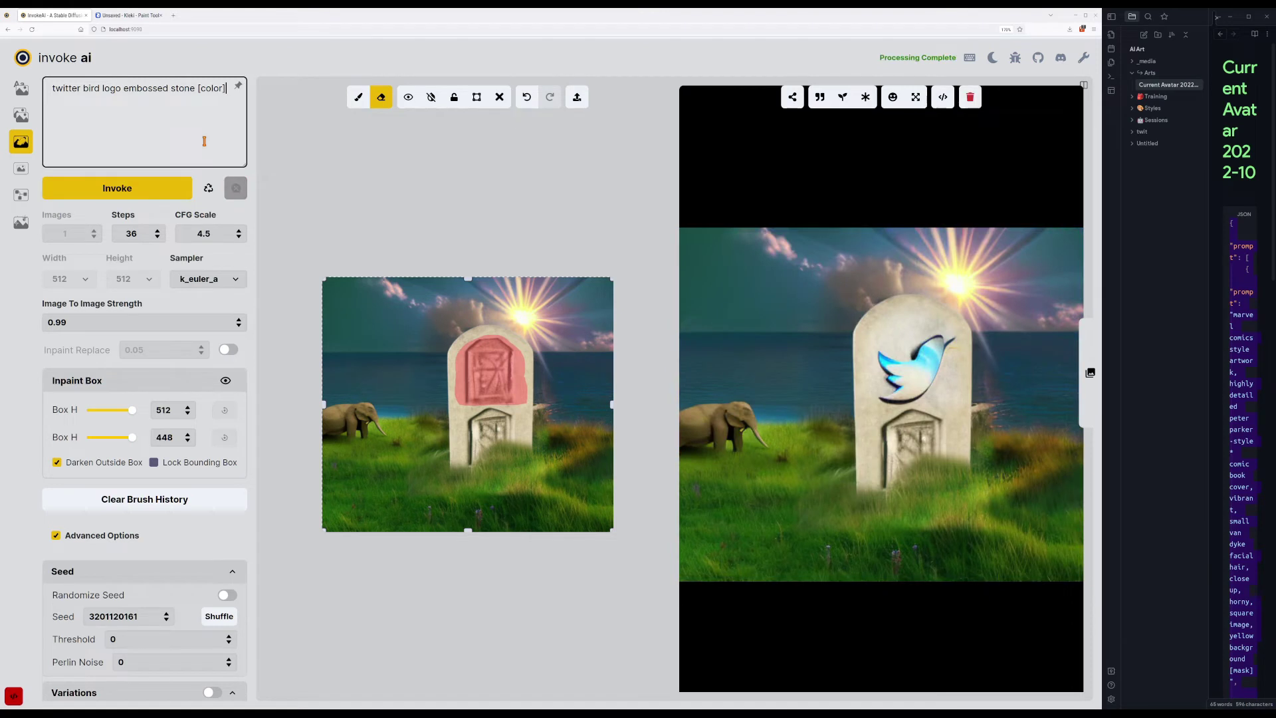
Reword the prompt to "embossed stone of twitter bird logo [color]" and generate again.
left_click(698, 239)
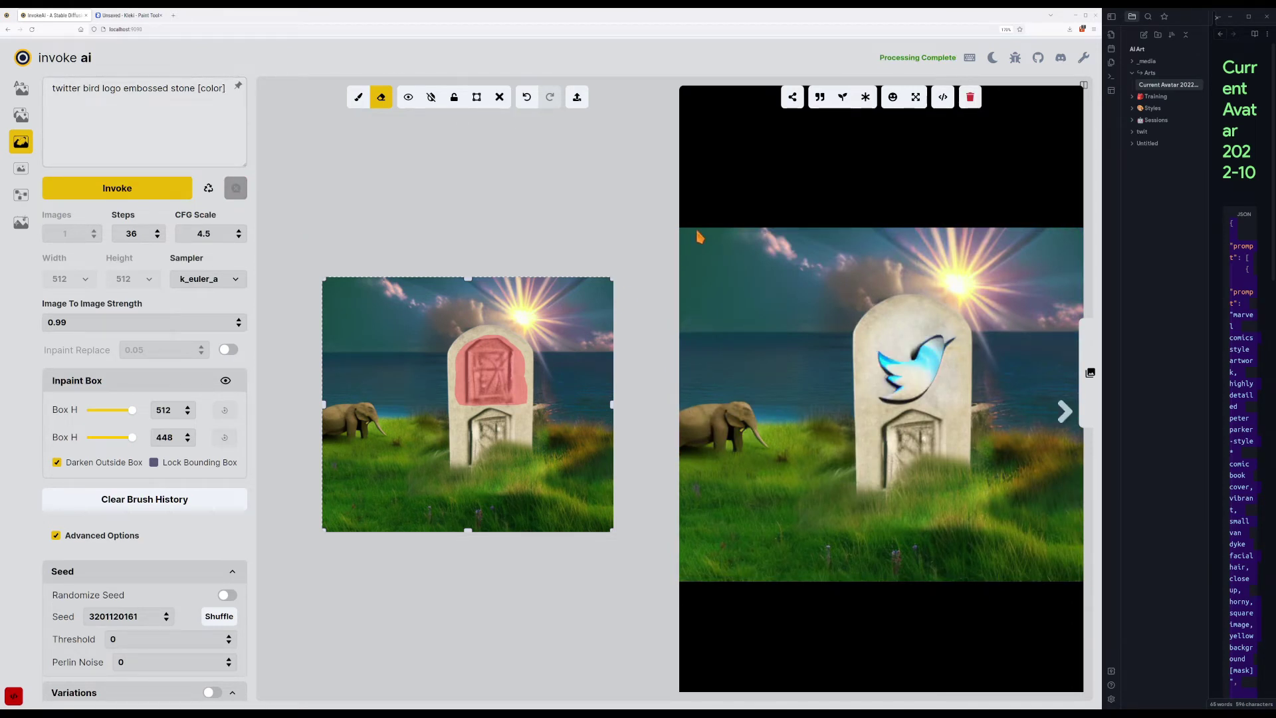
left_click_drag(561, 8, 1272, 13)
left_click(199, 105)
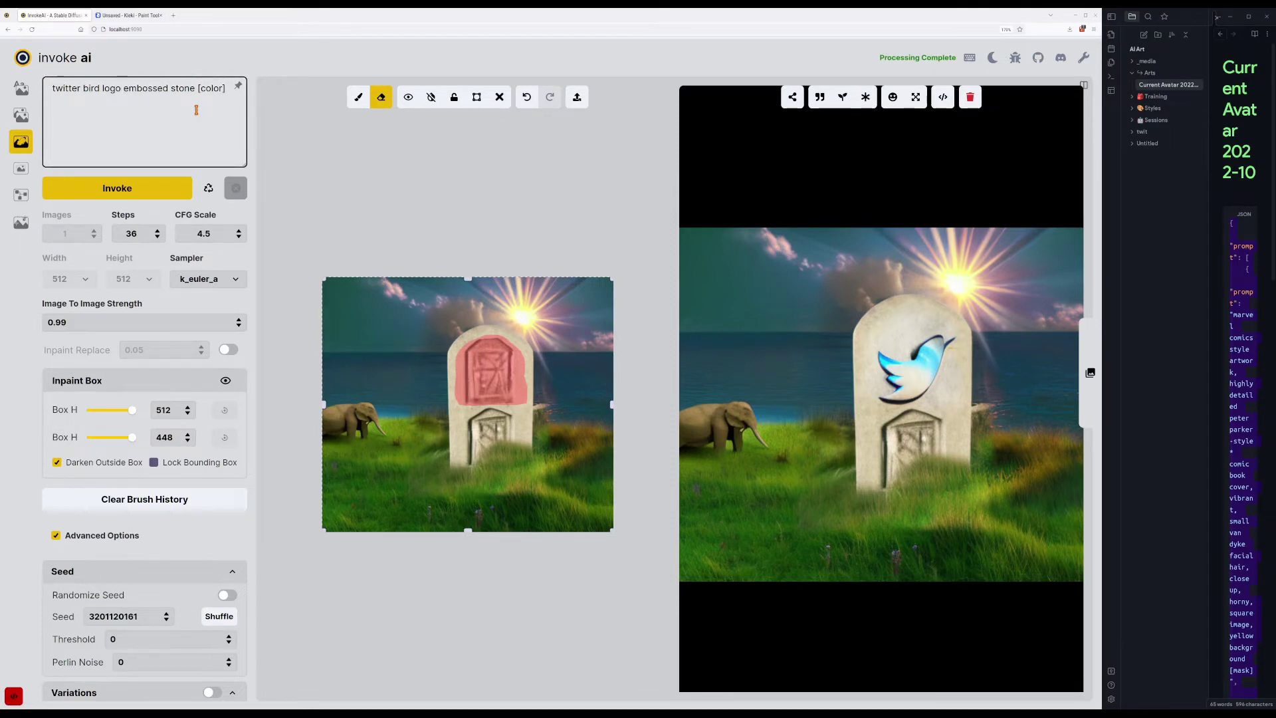
key("ctrl+shift+Right")
key("ctrl+shift+Right")
key("BackSpace")
key("ctrl+z")
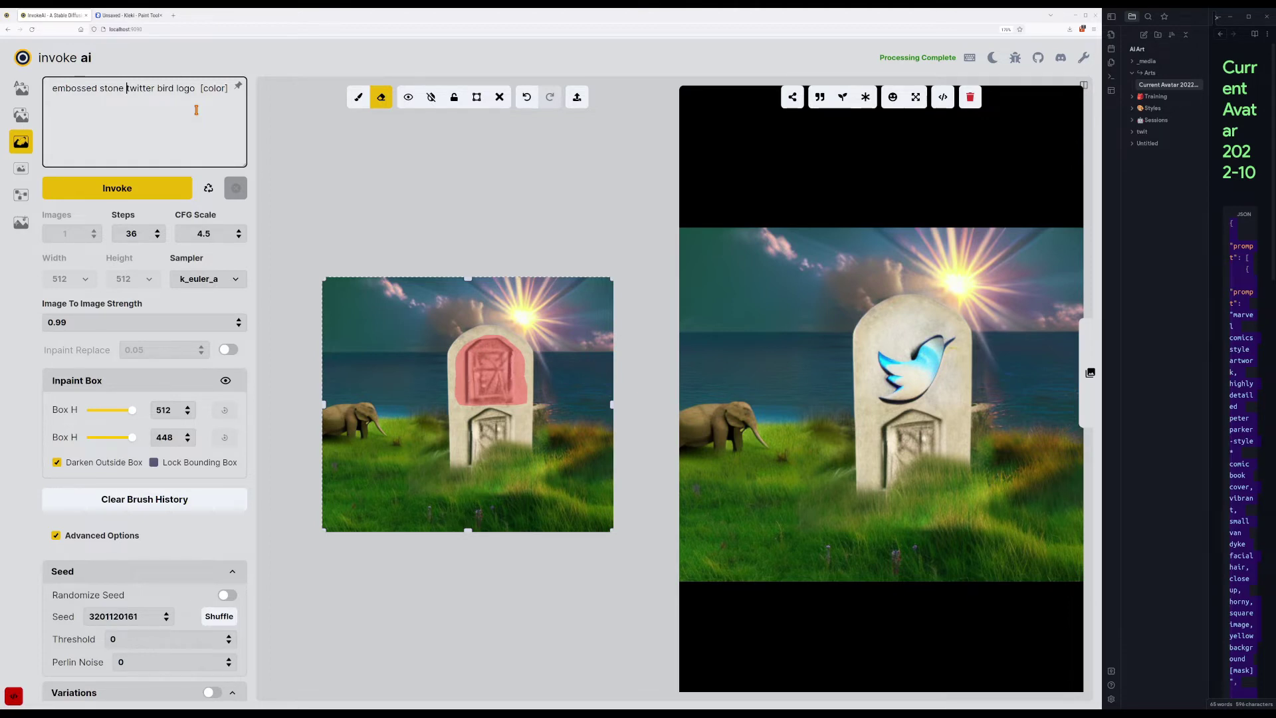
key("BackSpace")
type(",")
key("BackSpace")
key("BackSpace")
type("of")
key("ctrl+Return")
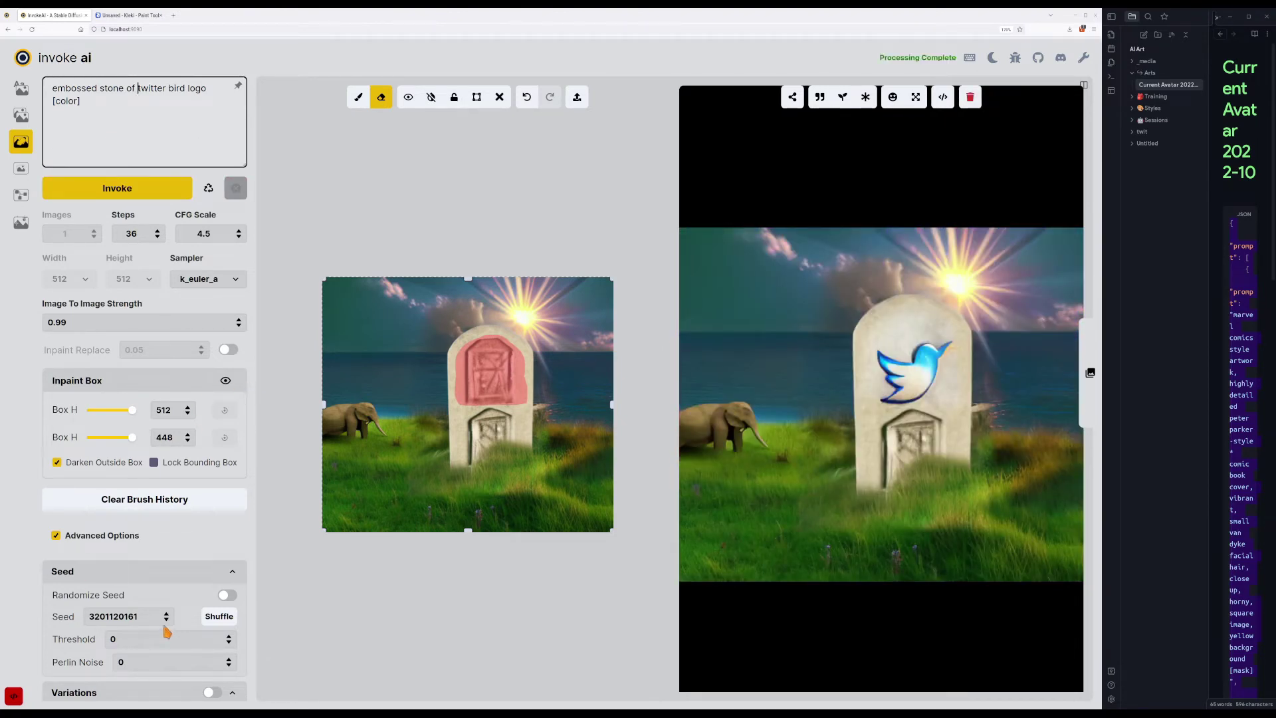
Turn seed randomization back on and generate several more variations of the embossed bird logo with the same prompt.
left_click(228, 596)
left_click(137, 107)
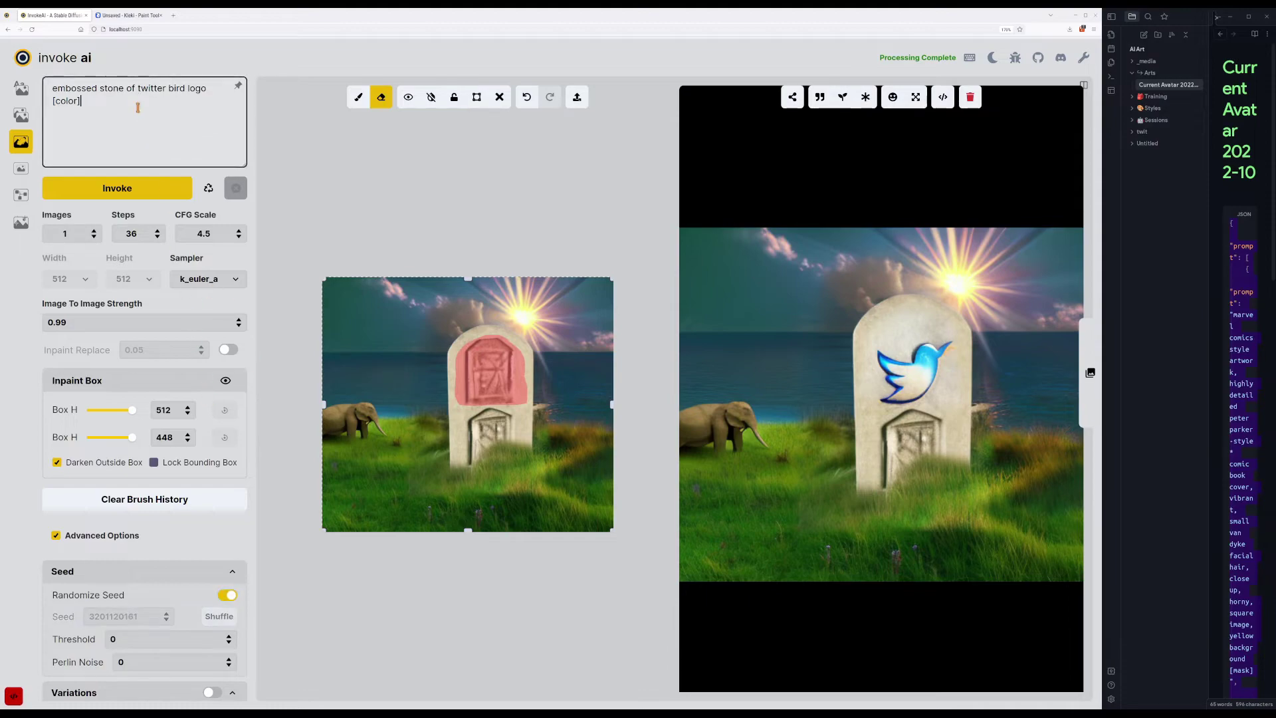
key("ctrl+Return")
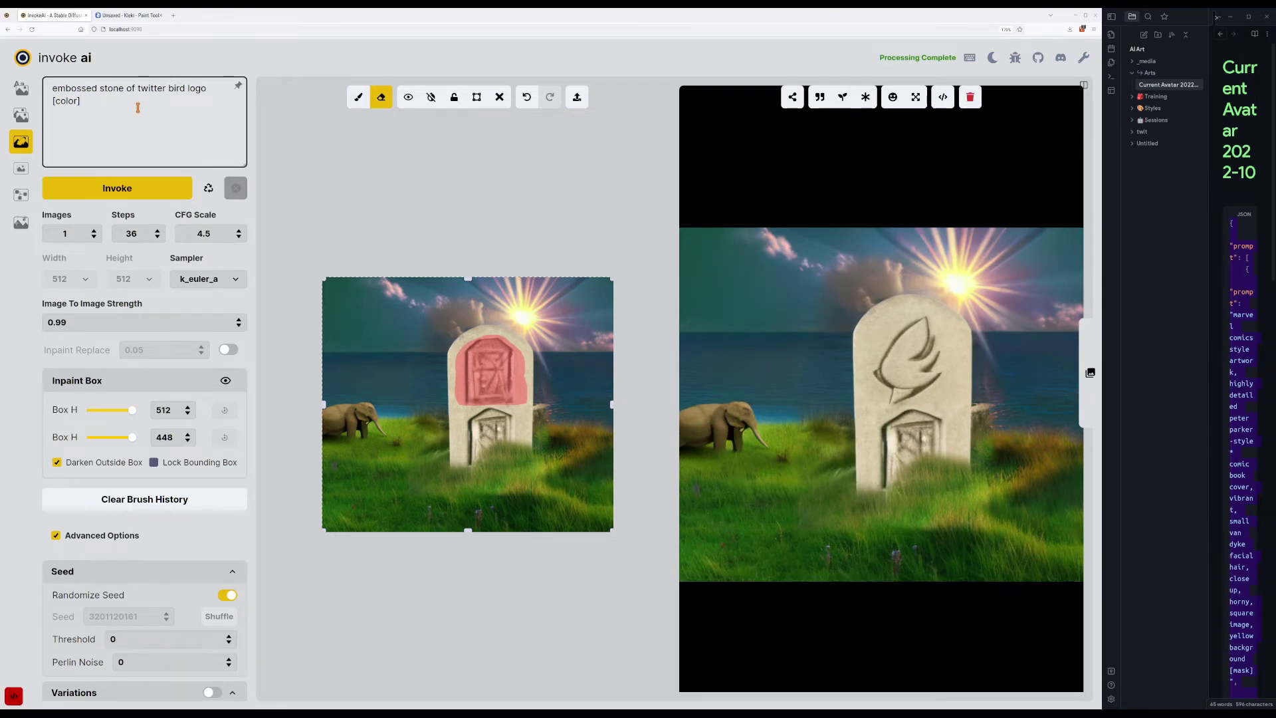
key("ctrl+Return")
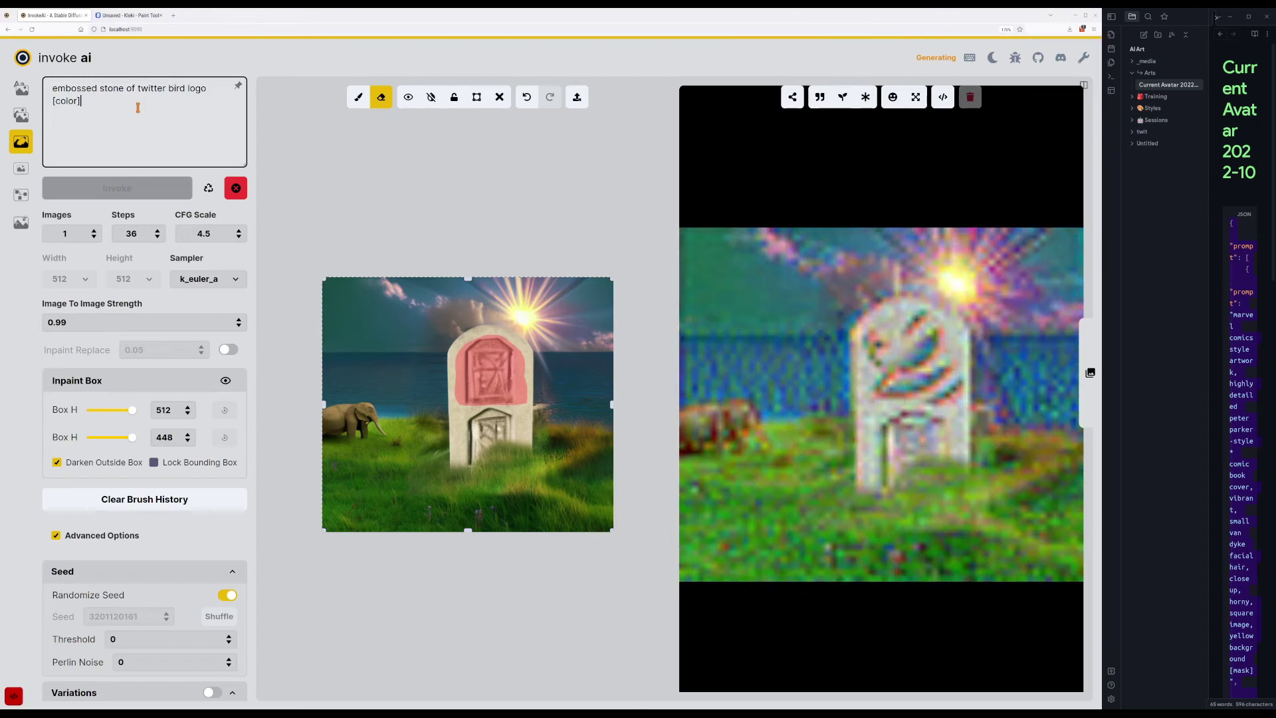
key("ctrl+Return")
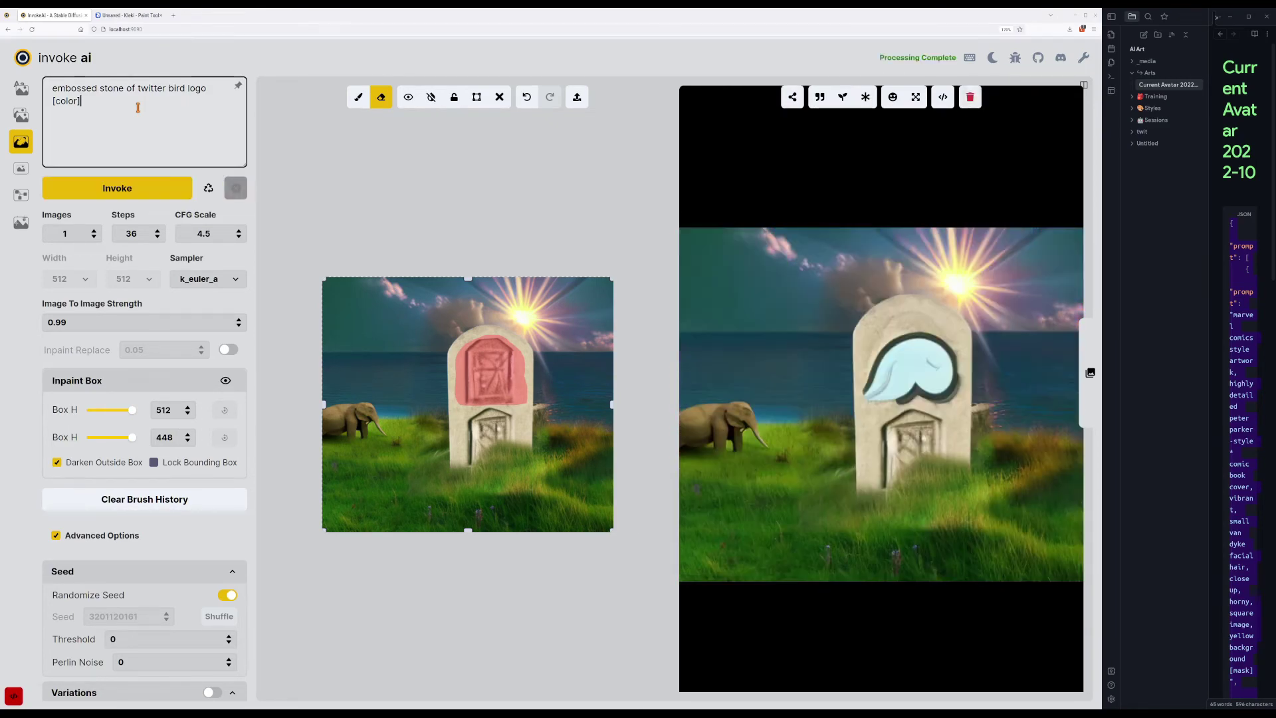
key("ctrl+Return")
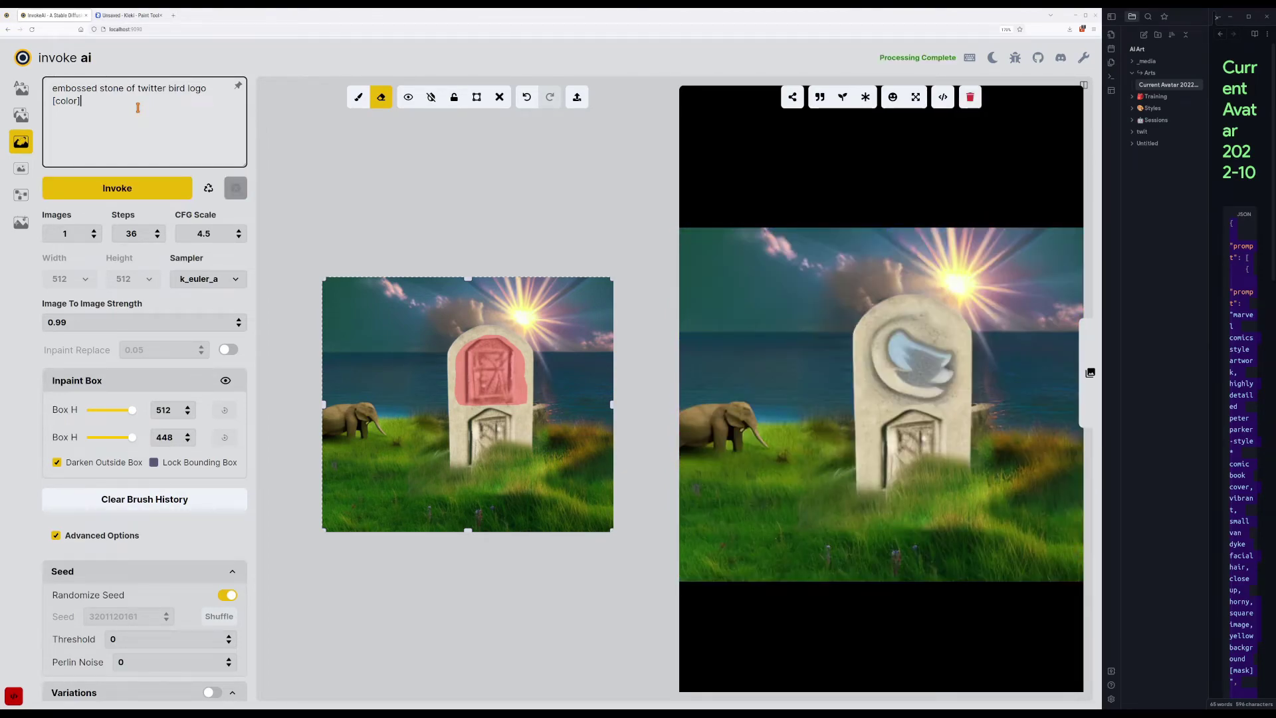
key("ctrl+Return")
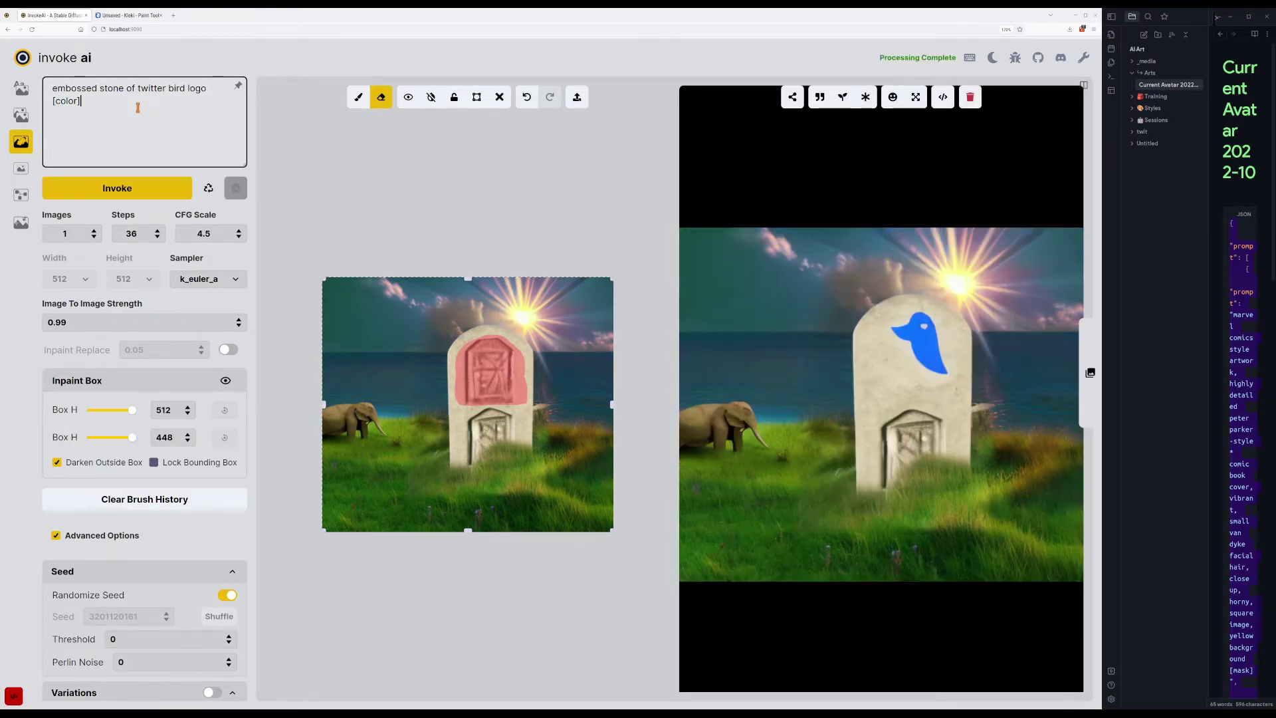
key("ctrl+Return")
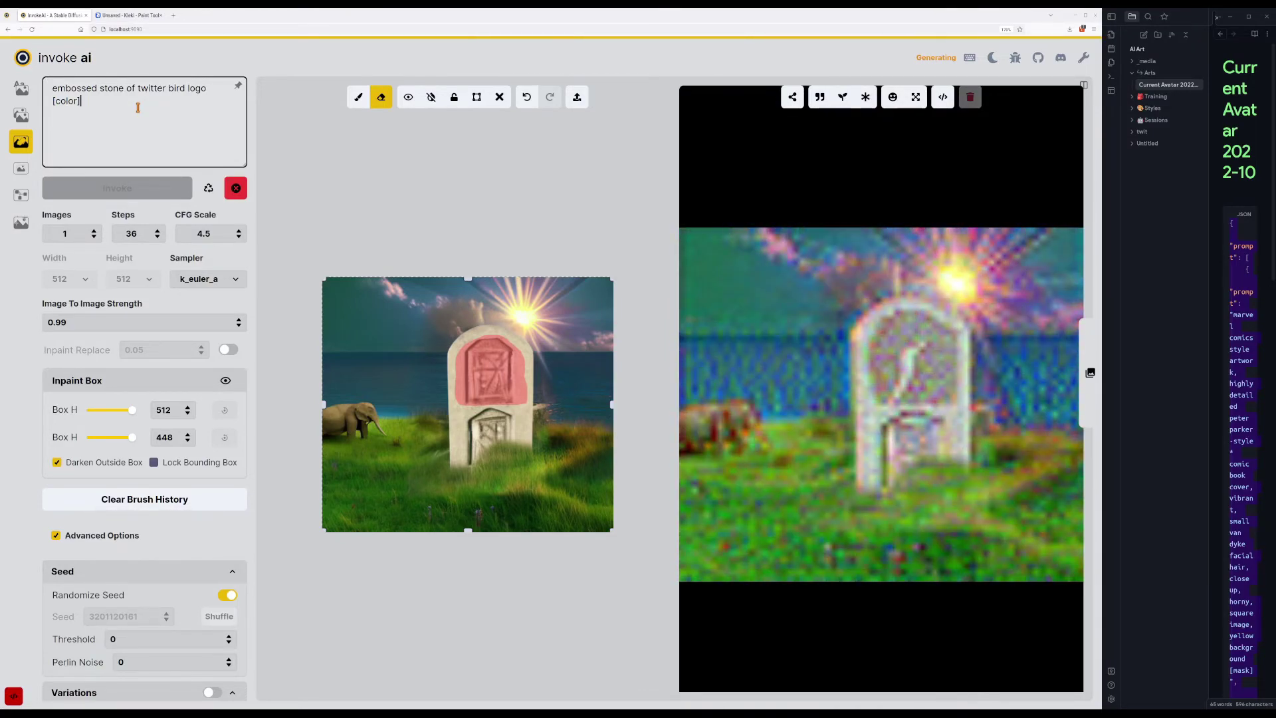
Generate three more random-seed variations of the bird logo on the headstone with the current prompt.
key("ctrl+Return")
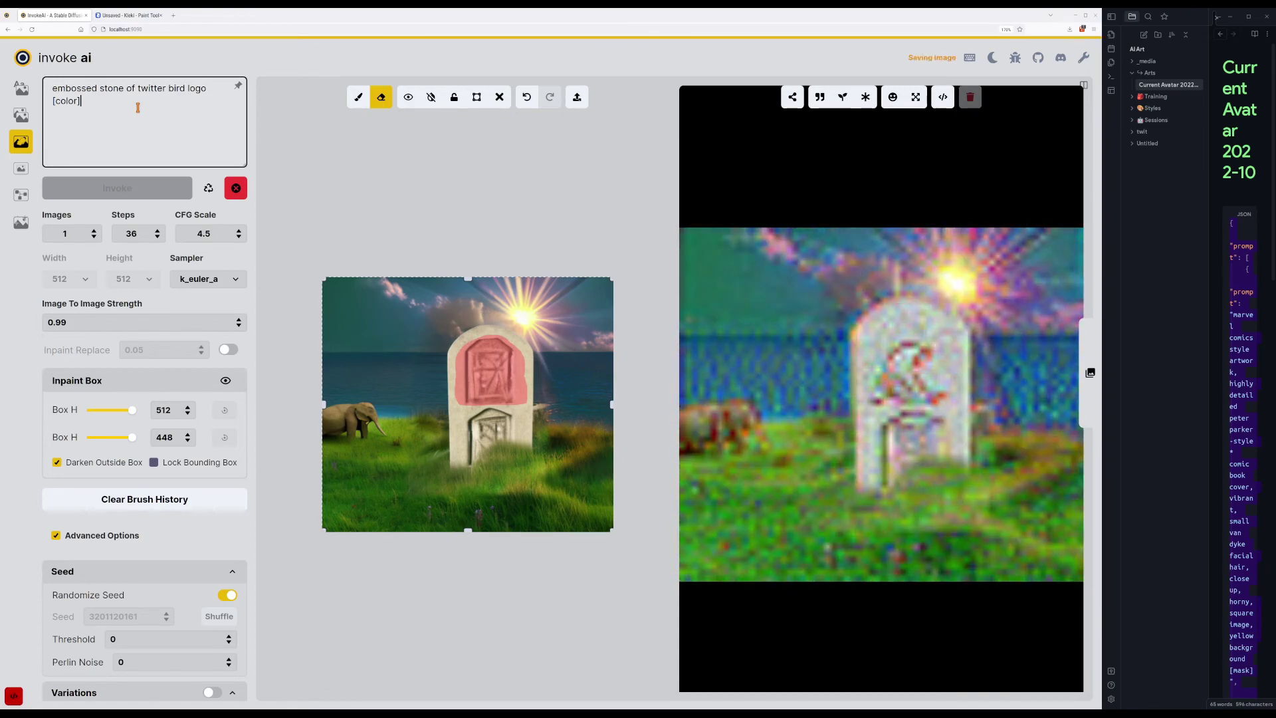
key("ctrl+Return")
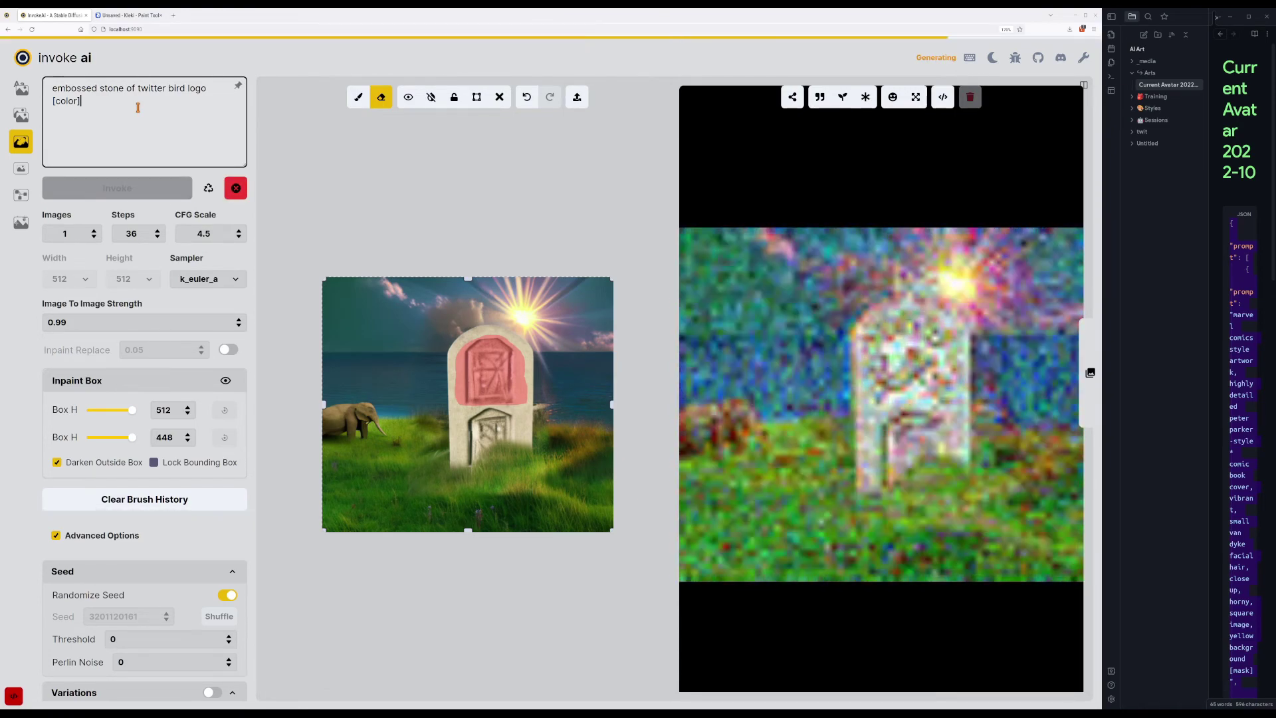
key("ctrl+Return")
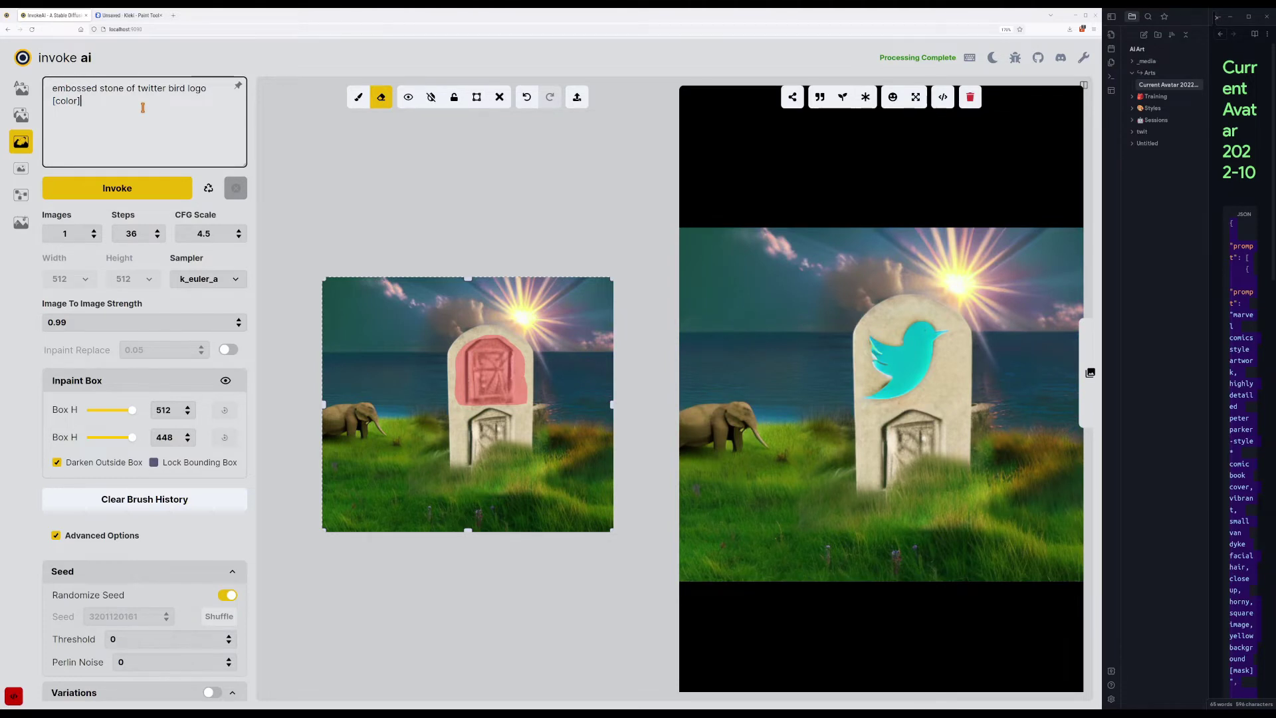
Reuse the seed of the turquoise bird result, change the prompt ending to "[color++]" and generate again.
left_click(842, 97)
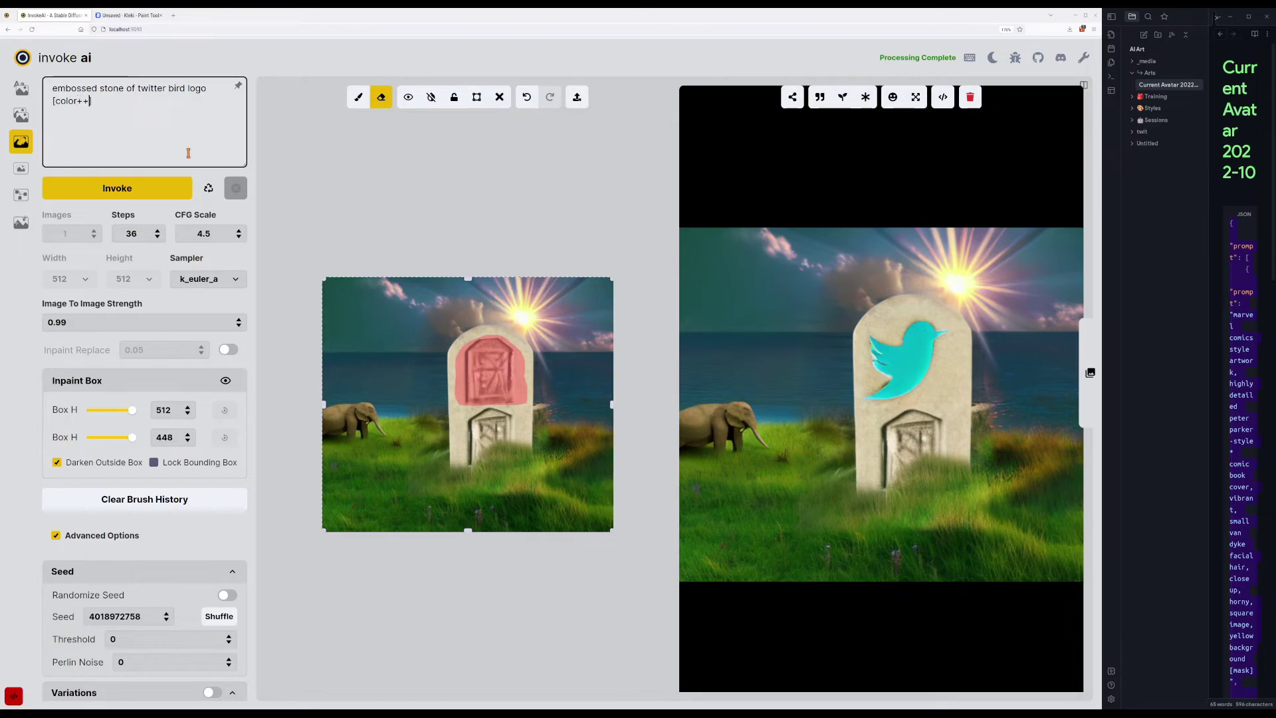
key("ctrl+Return")
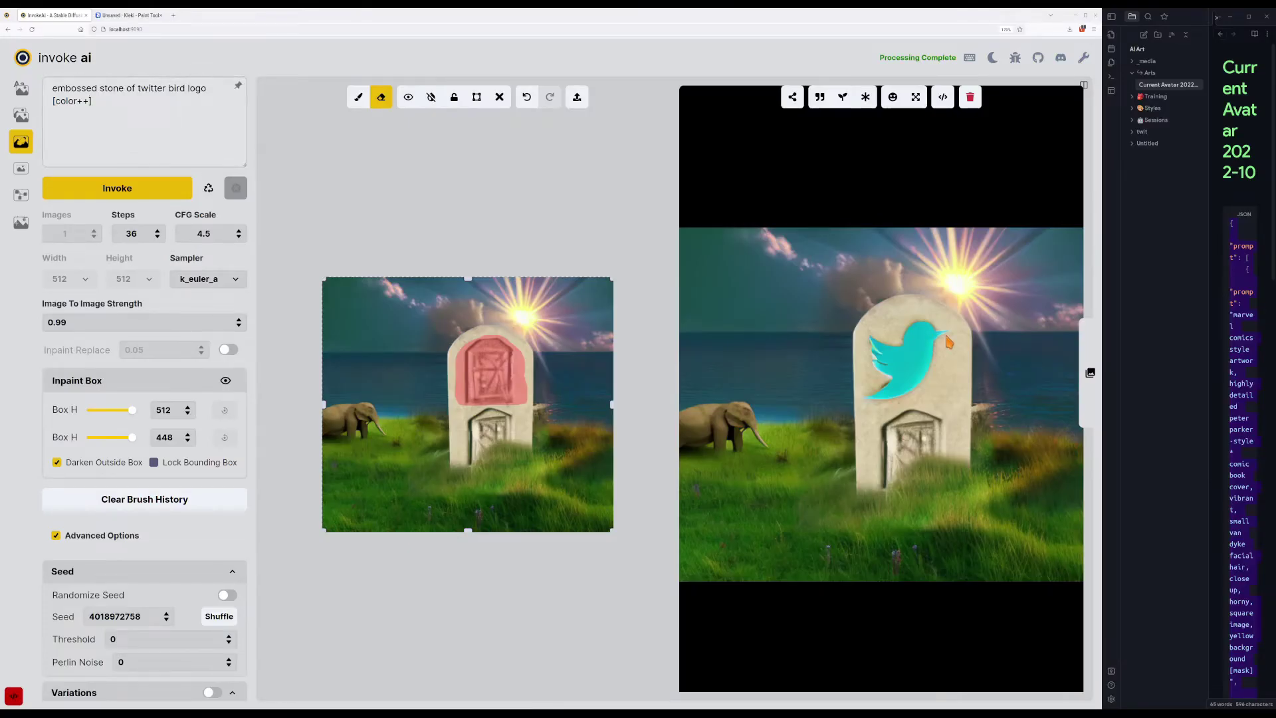
Try replacing the prompt ending with "color---" and with "color------", generating an image for each with the same seed.
left_click(169, 143)
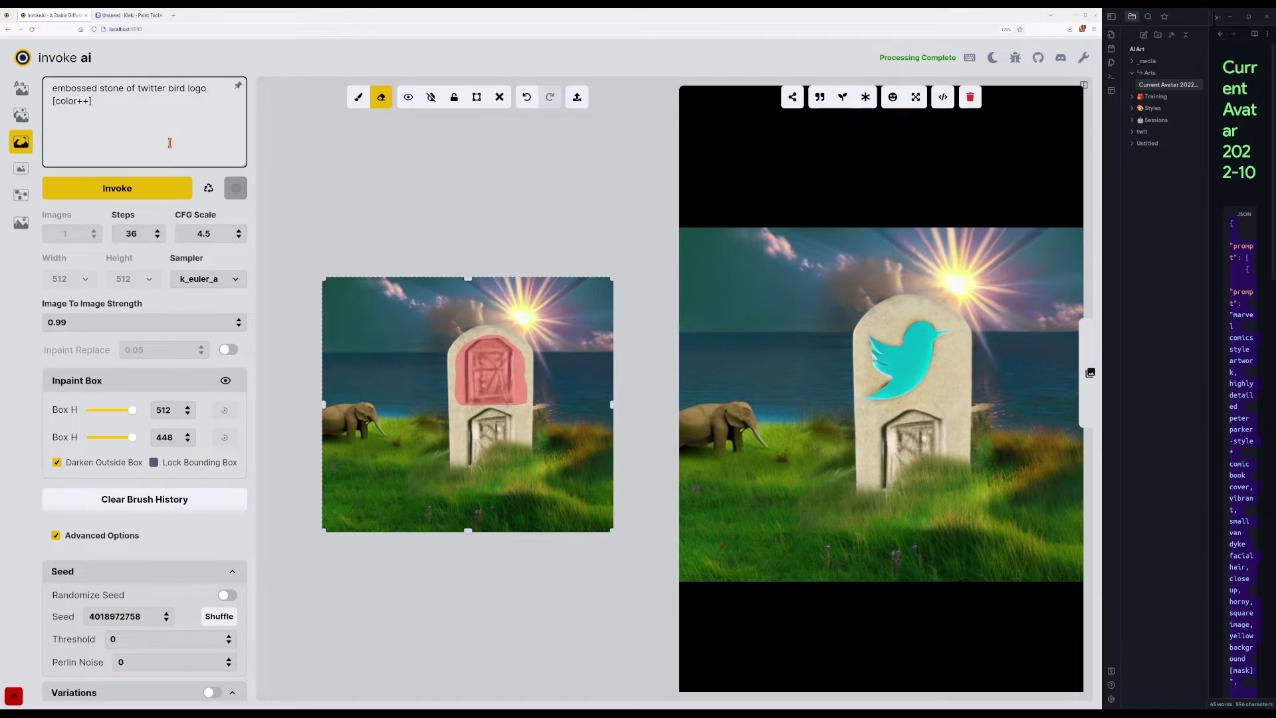
key("shift+End")
type("color---")
key("ctrl+Return")
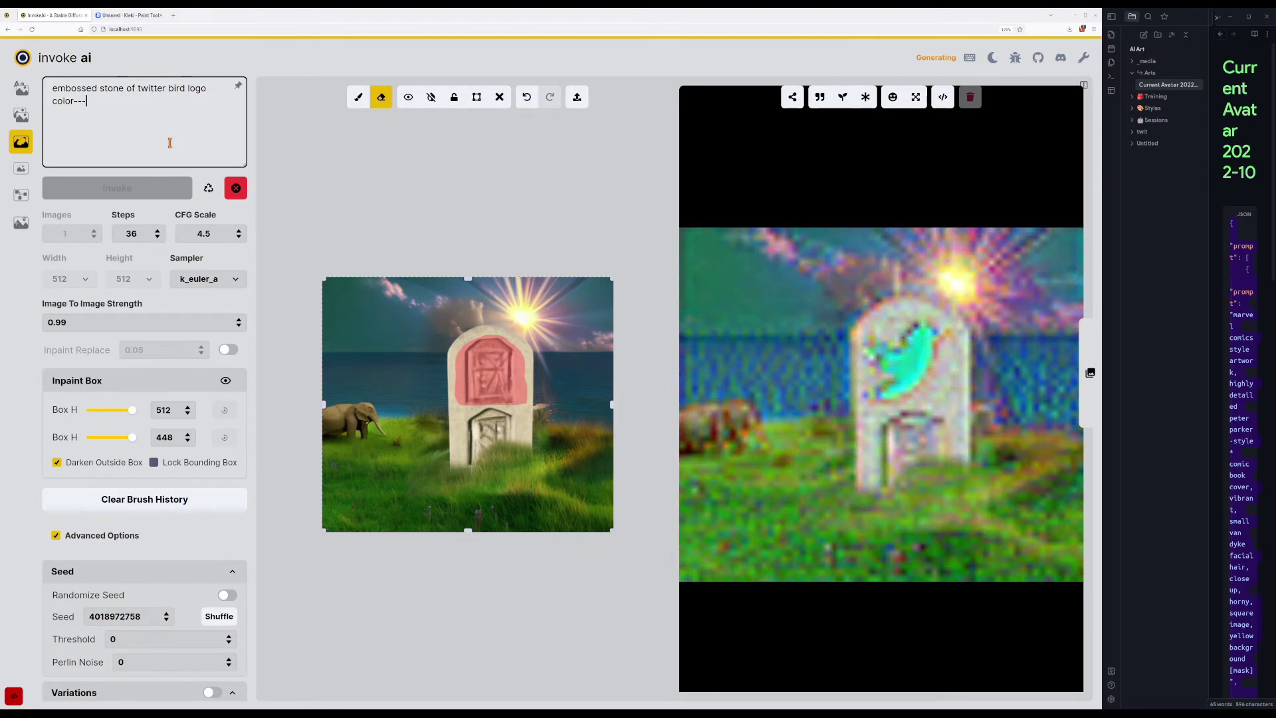
type("---")
key("ctrl+Return")
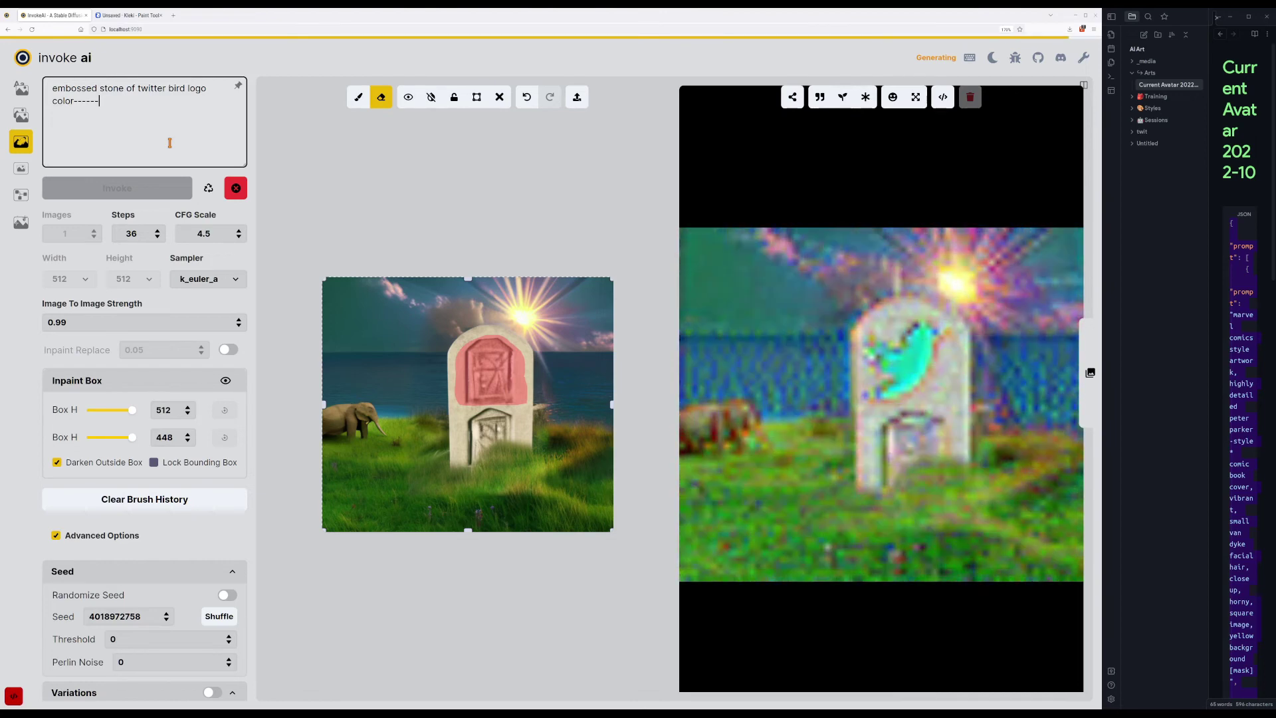
left_click(773, 298)
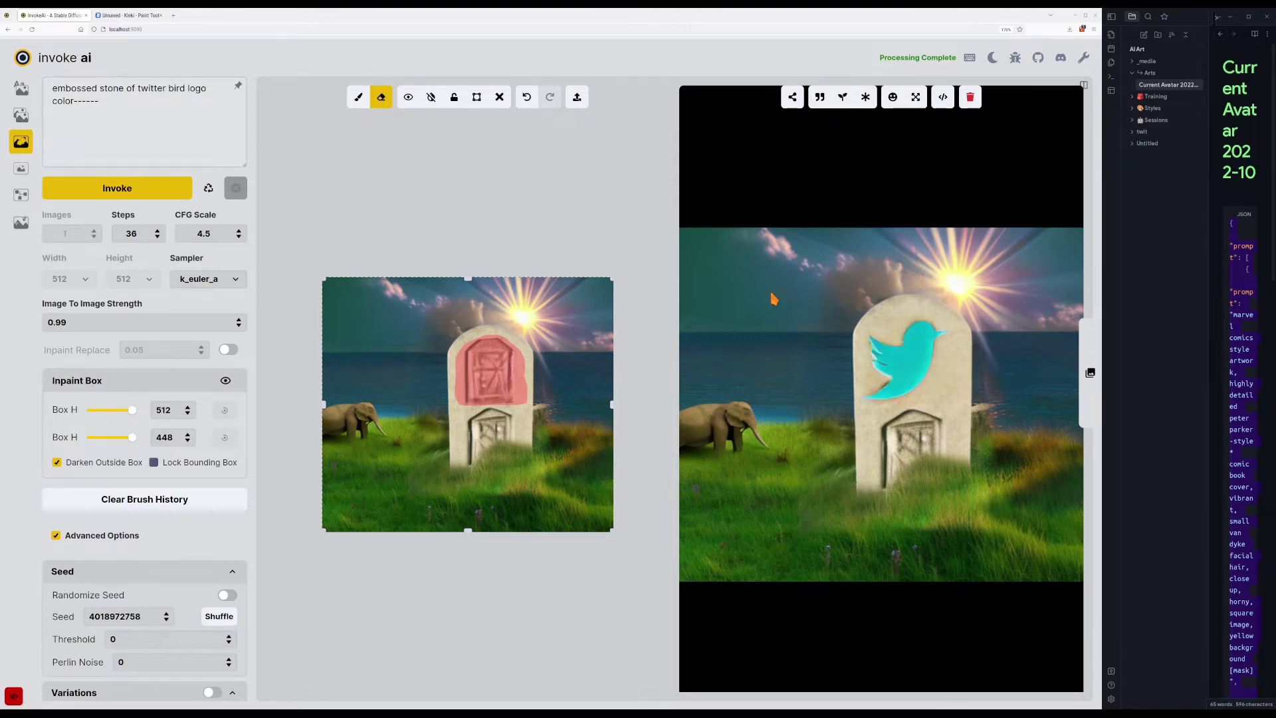
Change the prompt ending to "monochrome colorless" and generate, and generate again with "[color]" appended.
left_click(167, 108)
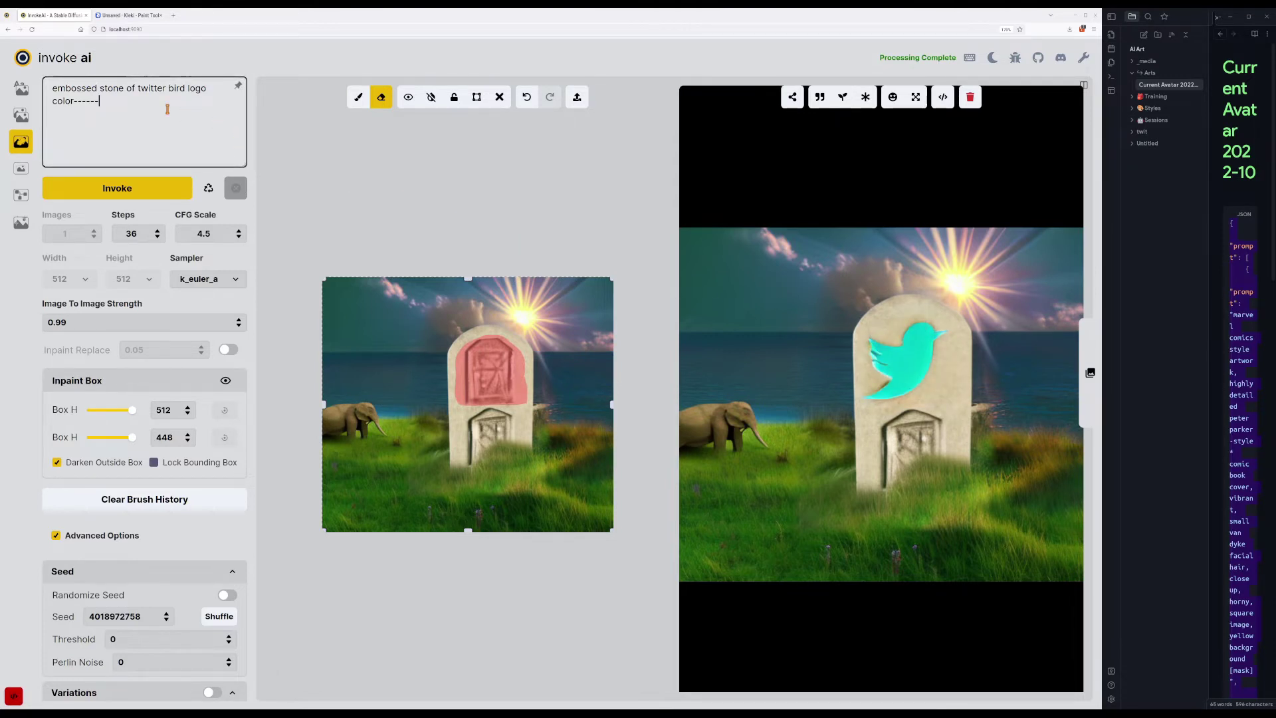
key("shift+Home")
type("monochrome")
key("Return")
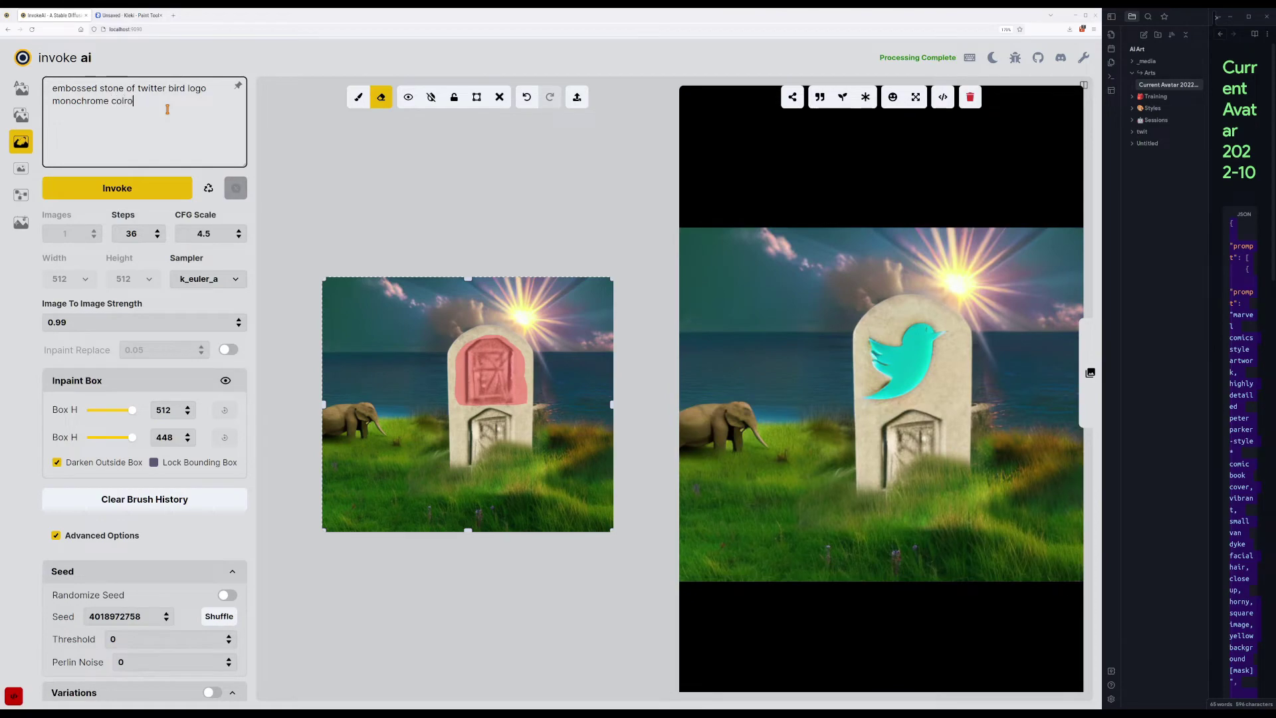
type("colroles")
key("ctrl+shift+Left")
type("colorless")
key("ctrl+Return")
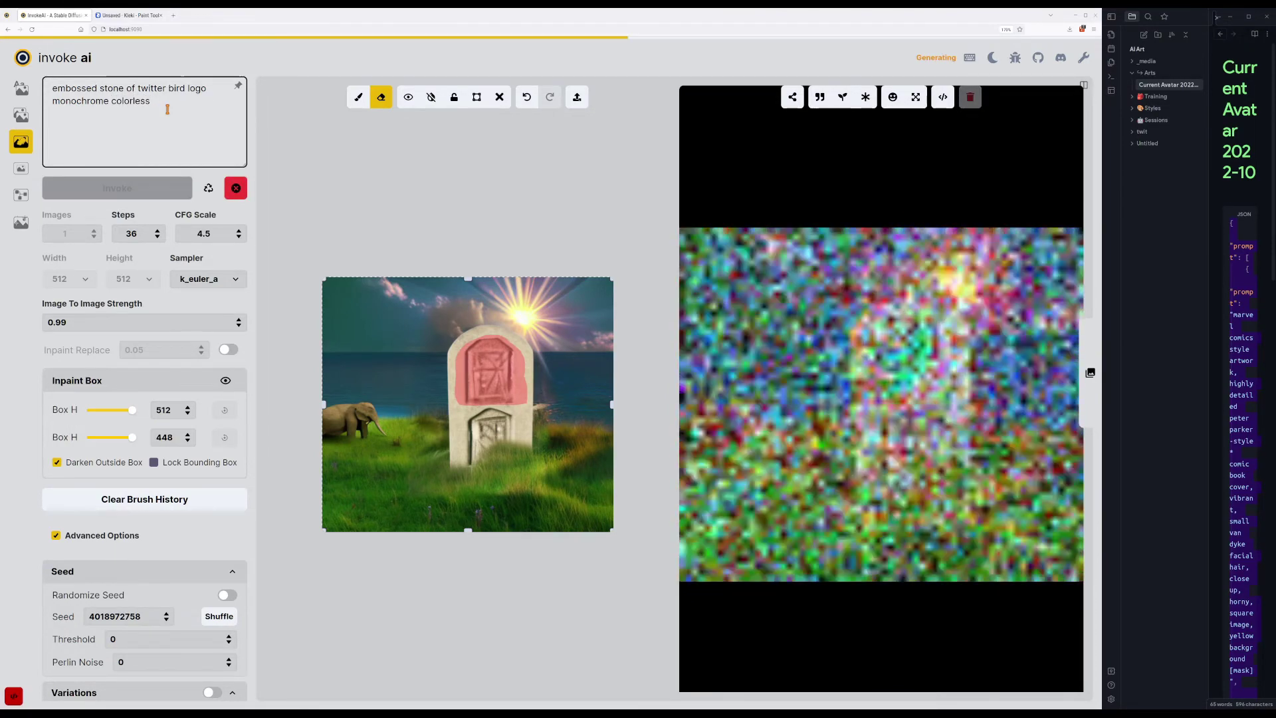
type("[color]")
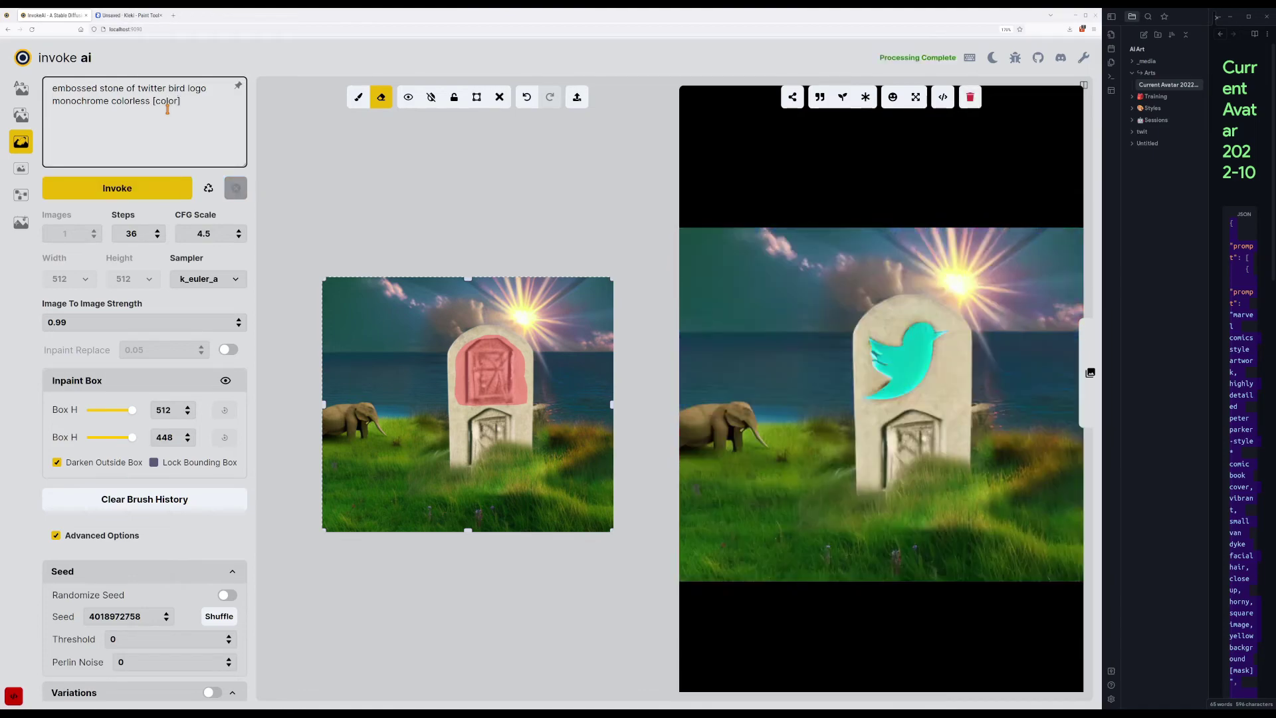
key("ctrl+Return")
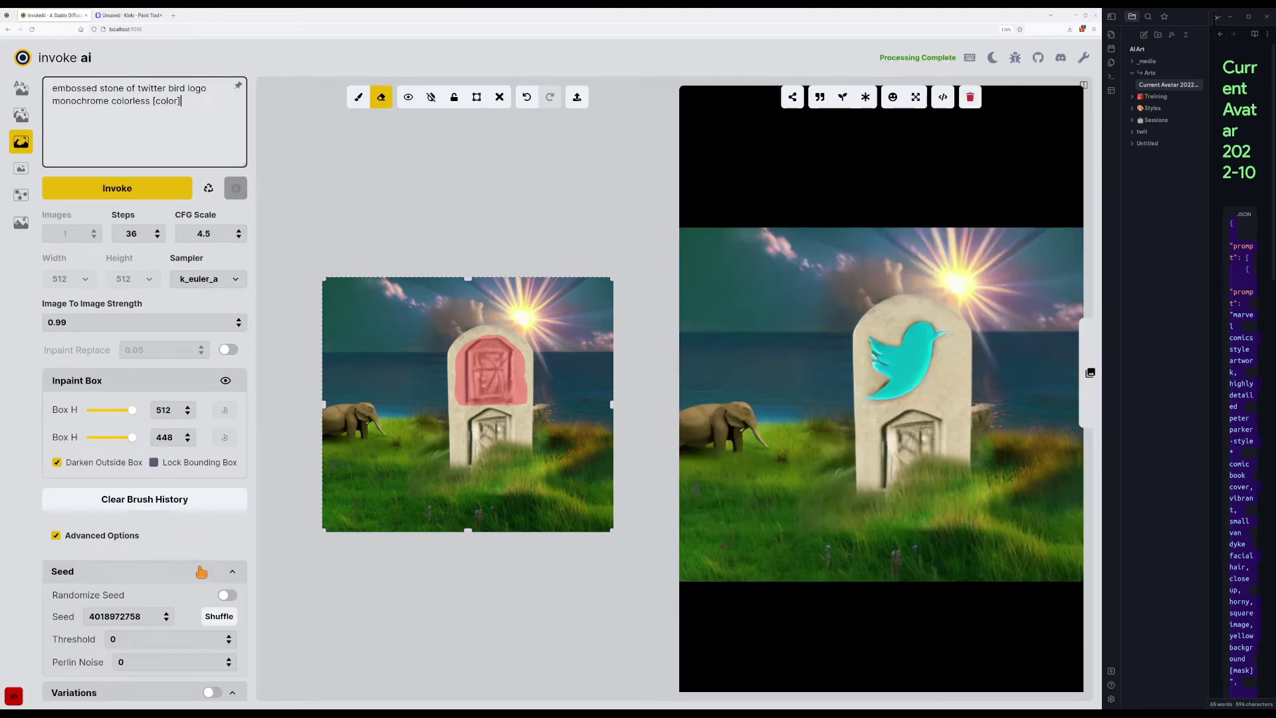
scroll(193, 519, "down", 2)
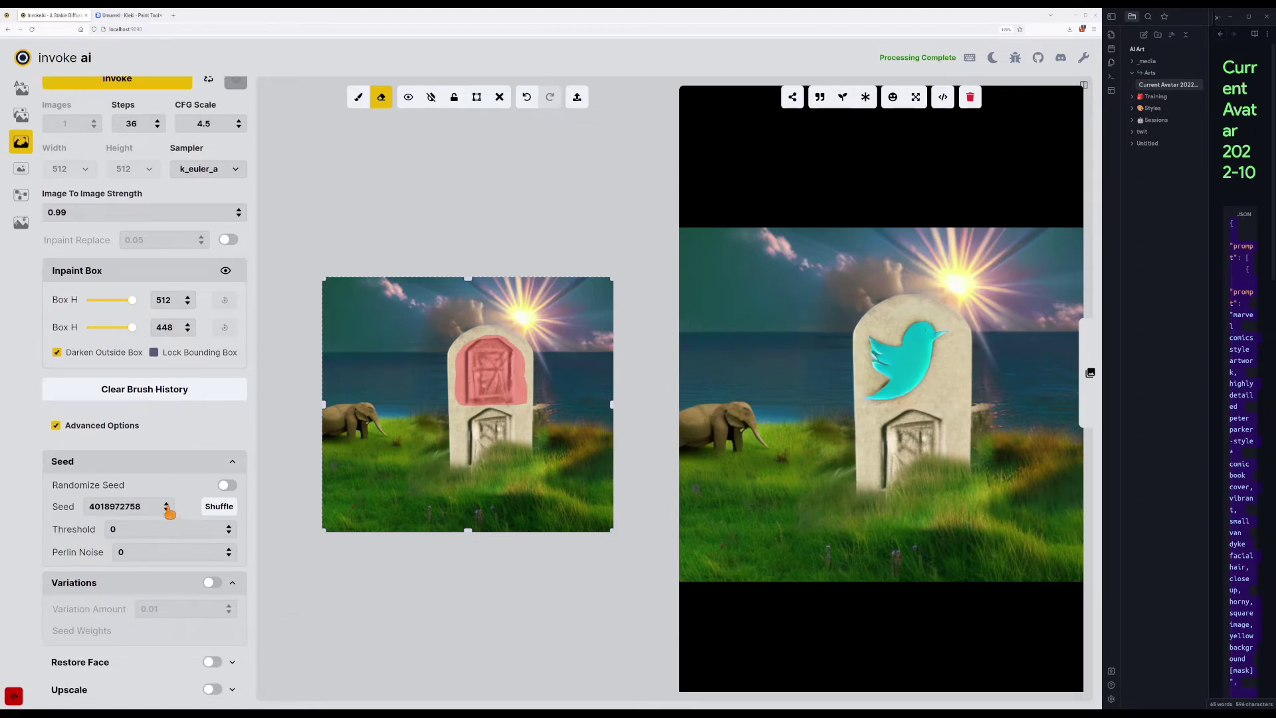
left_click(166, 504)
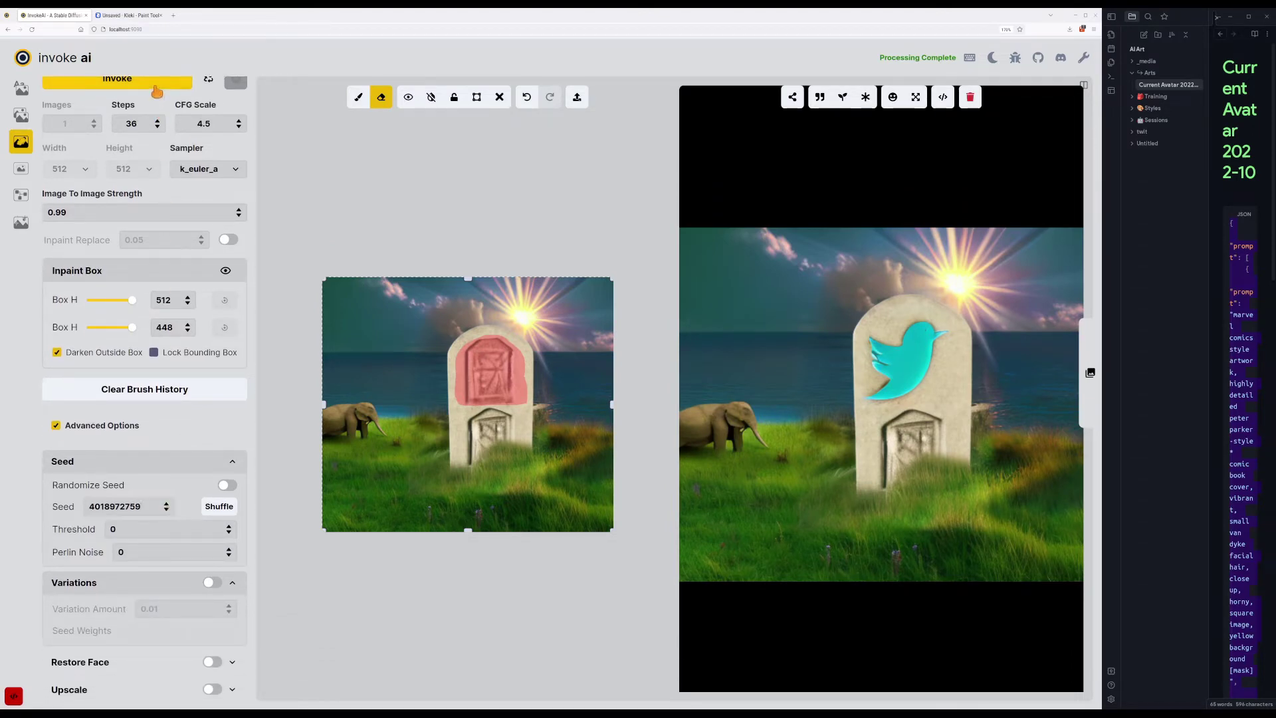
left_click(157, 82)
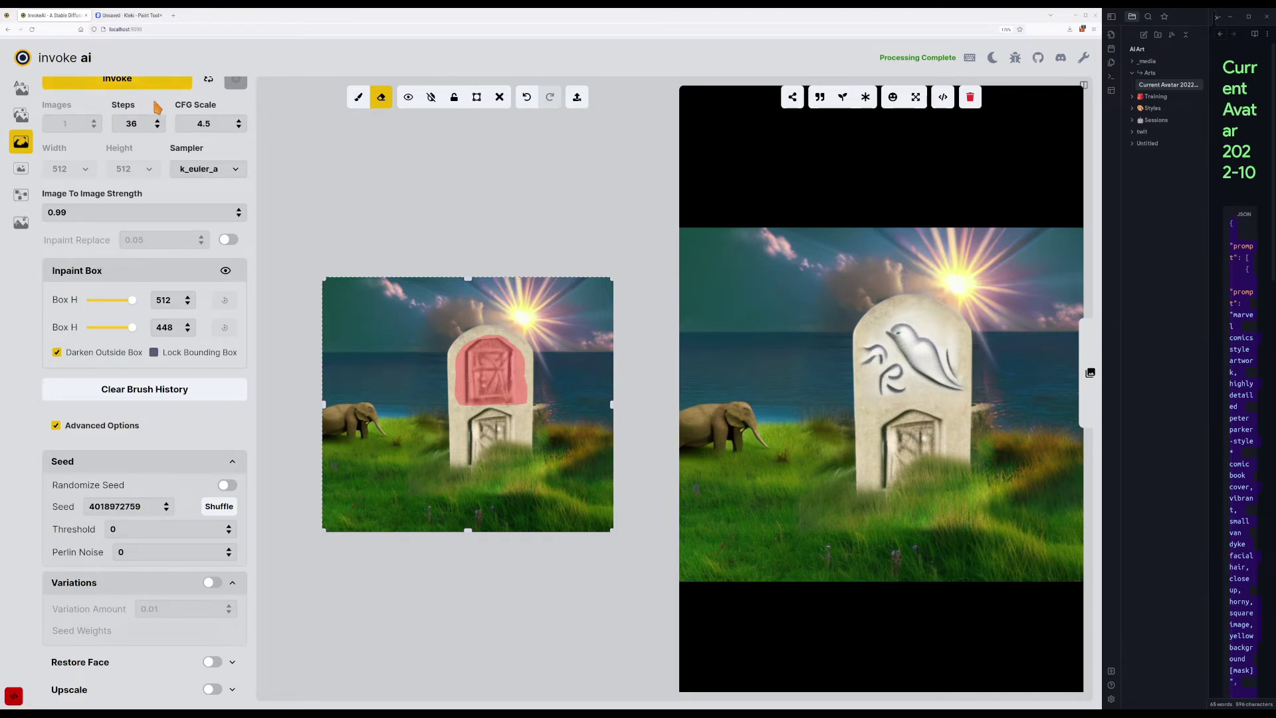
left_click(165, 503)
left_click(130, 93)
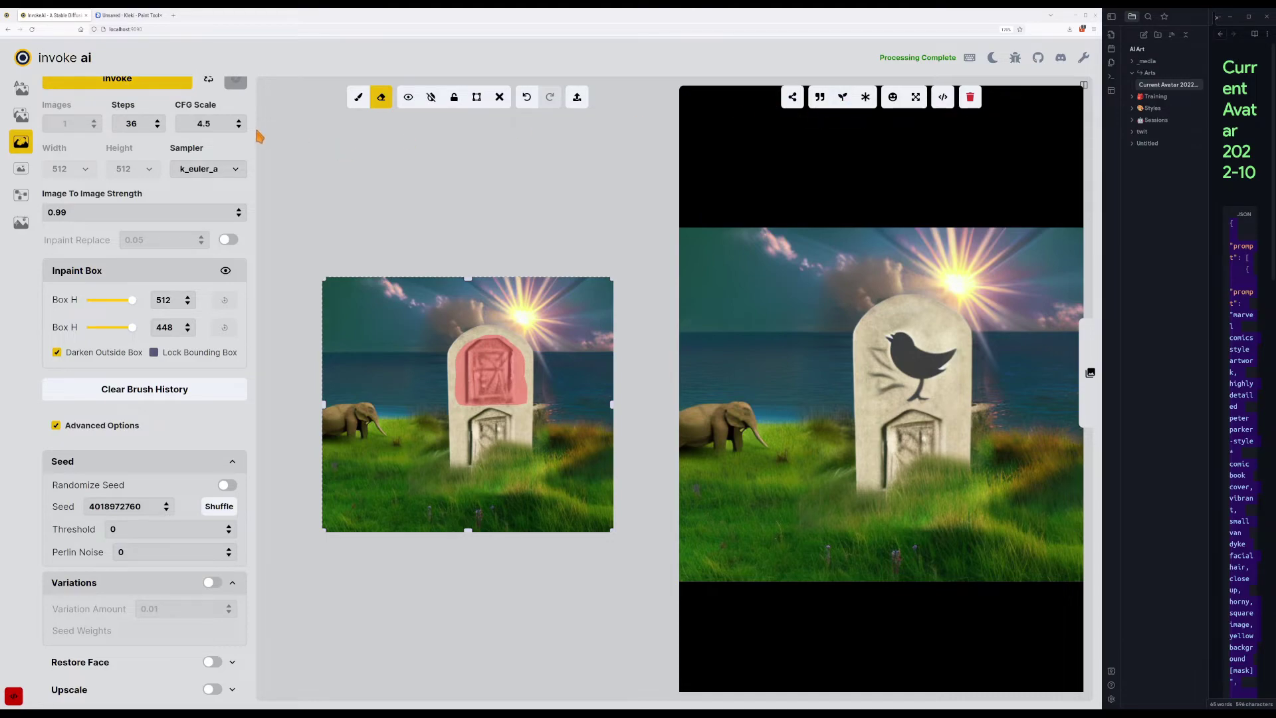
Lower the CFG scale to 3 and generate the bird again with the same seed.
left_click(239, 127)
left_click(239, 127)
left_click(239, 127)
left_click(158, 83)
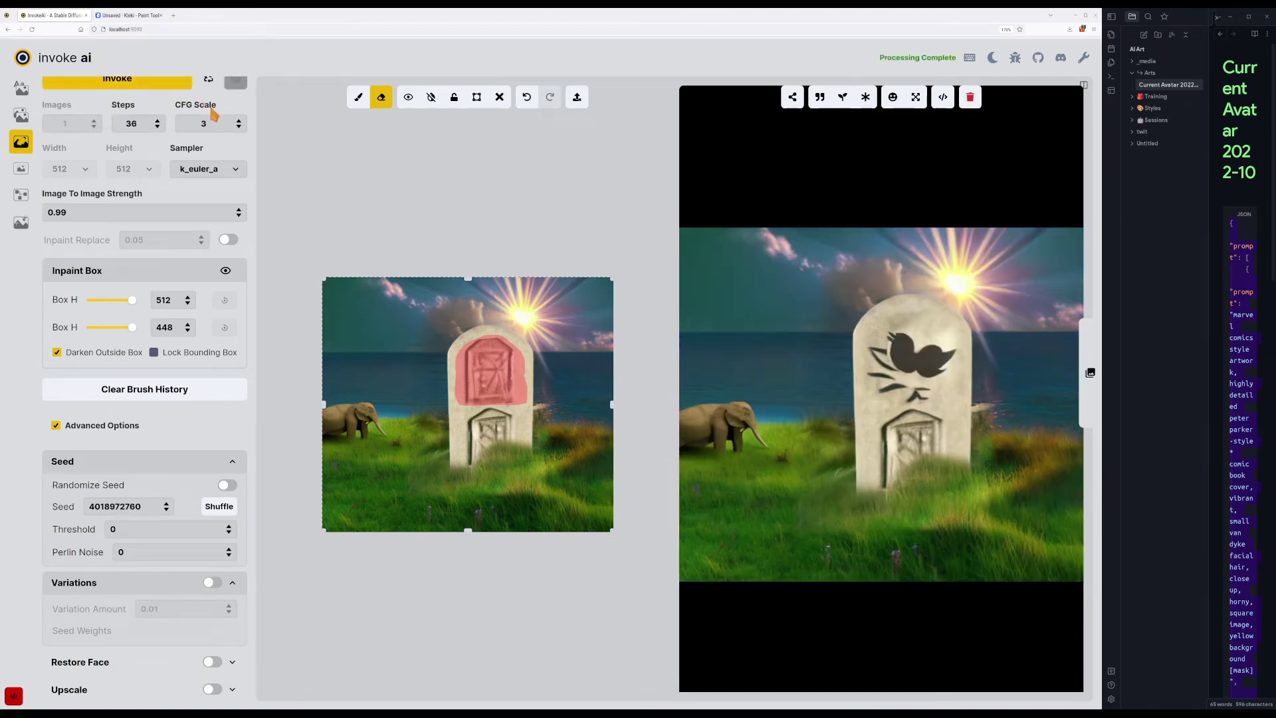
Raise the CFG scale to 7.5 and generate the bird again with the same seed.
left_click(238, 121)
left_click(239, 122)
left_click(239, 122)
left_click(239, 122)
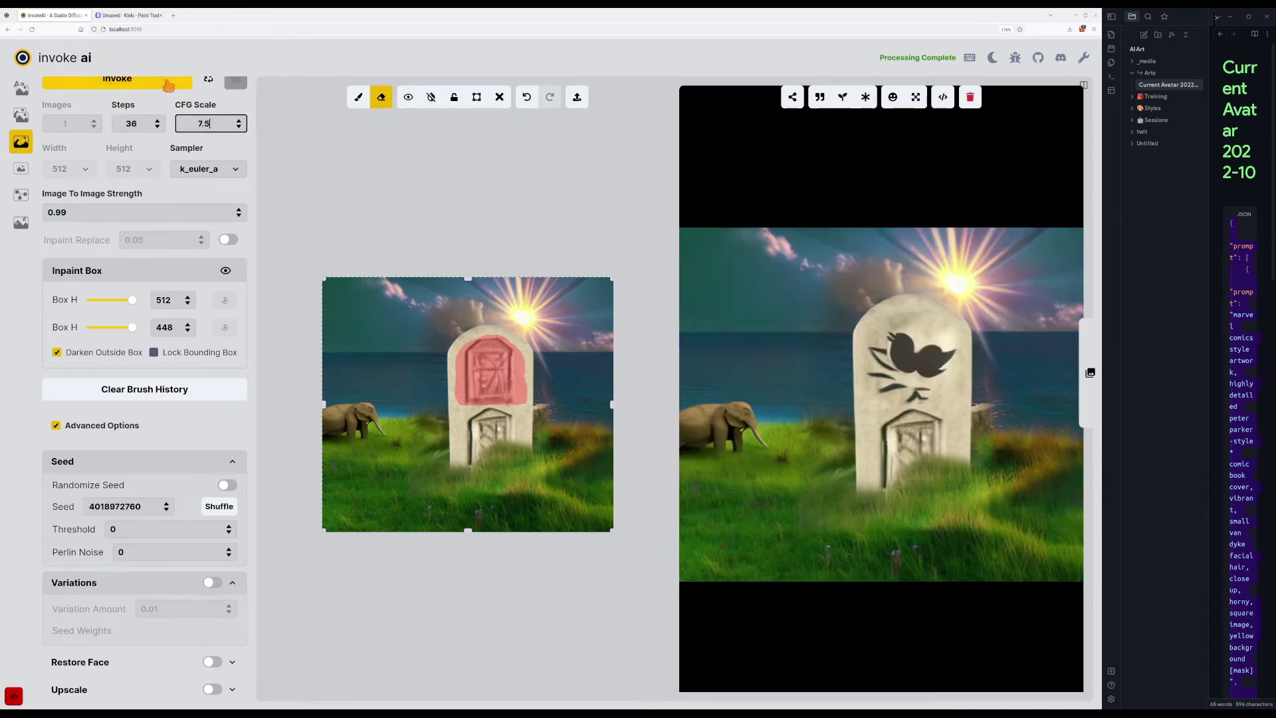
left_click(171, 82)
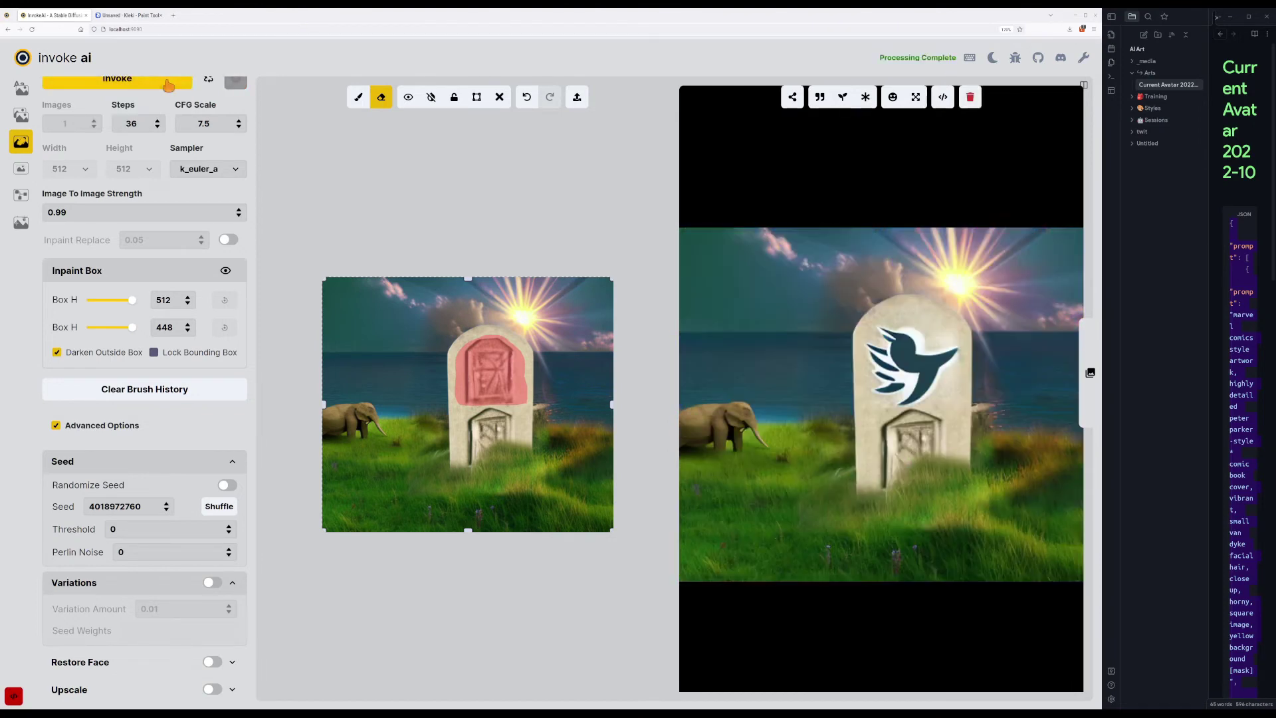
Generate the bird with the CFG scale at 6 and again at 5, keeping the same seed.
left_click(238, 126)
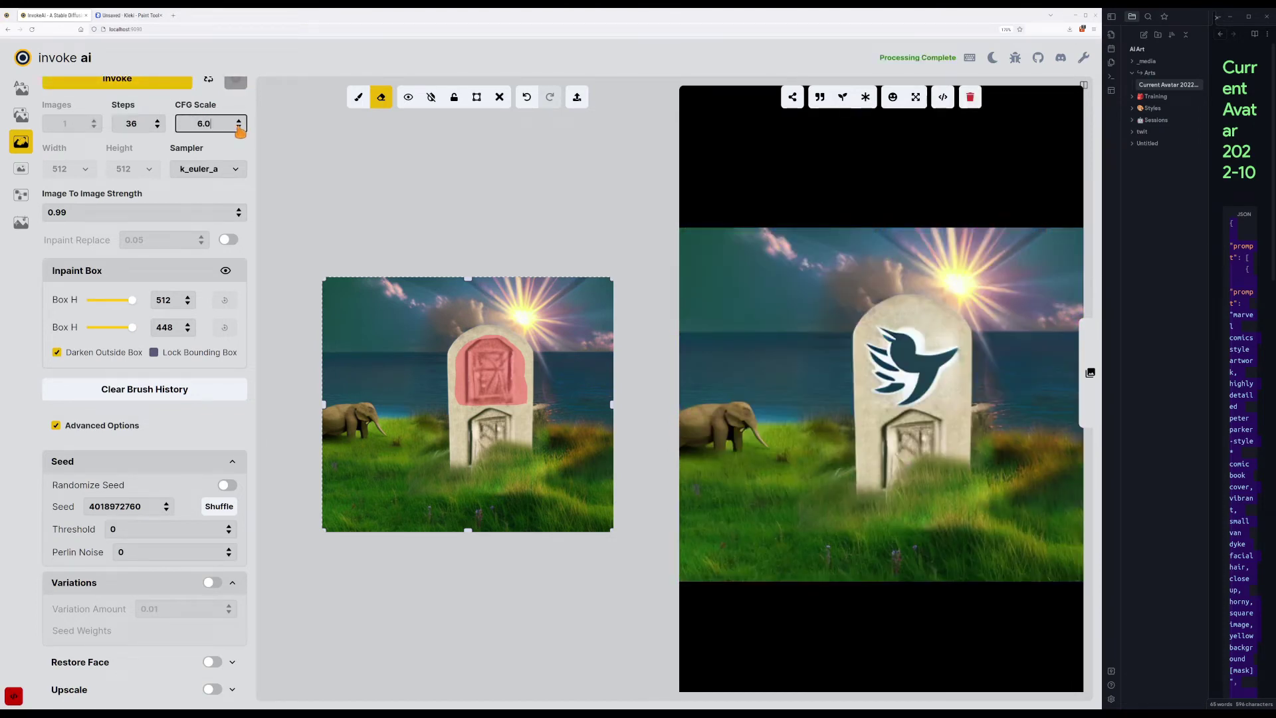
left_click(171, 82)
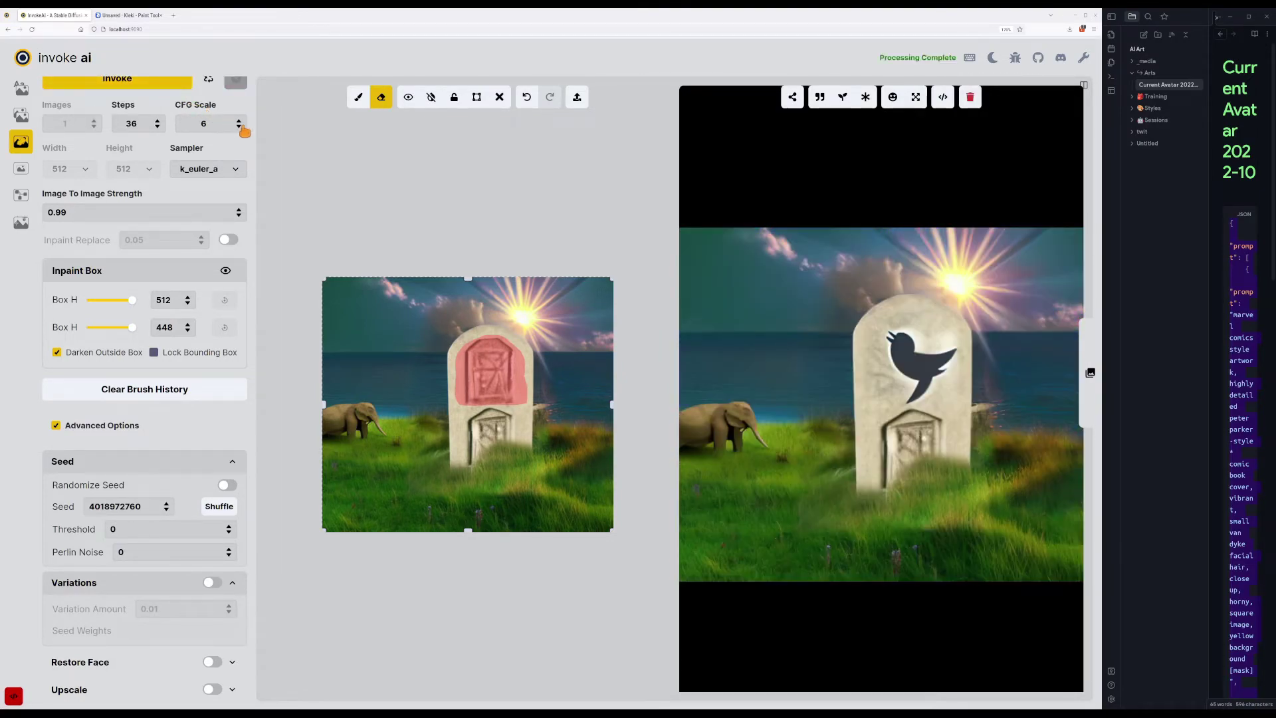
left_click(239, 129)
left_click(163, 83)
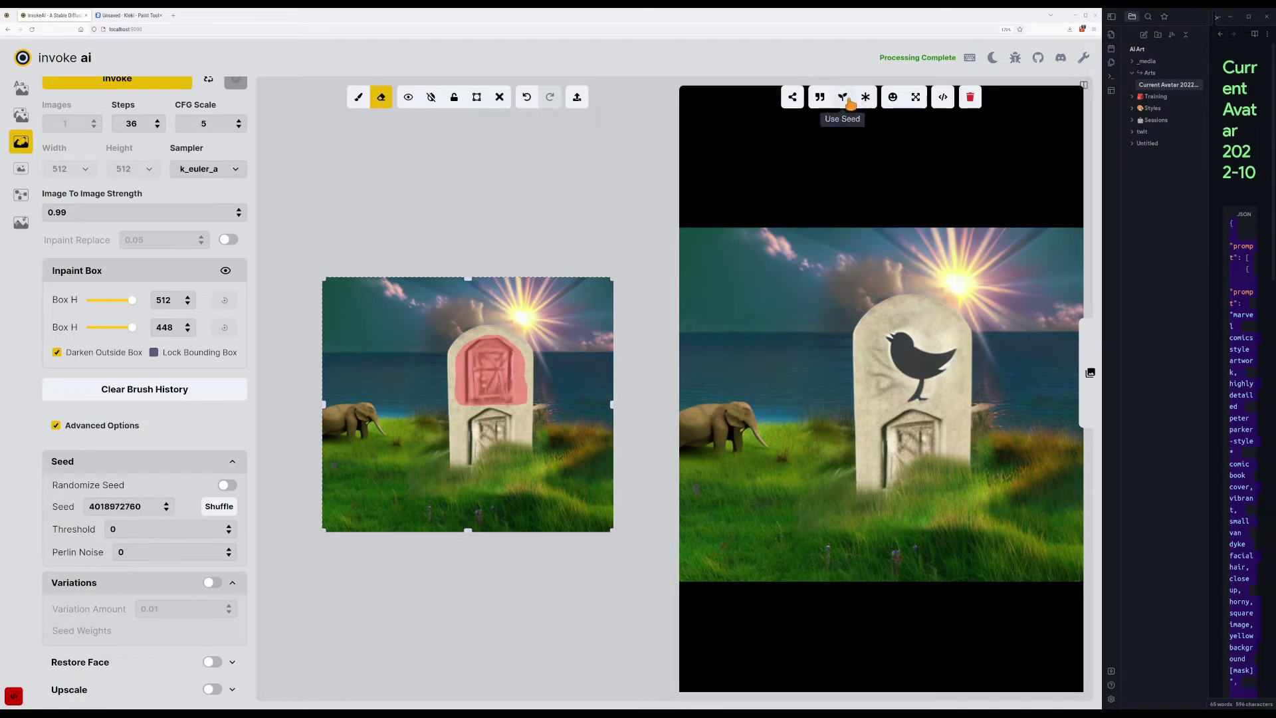
Send the black bird headstone result to inpainting and clear the old mask.
left_click(792, 99)
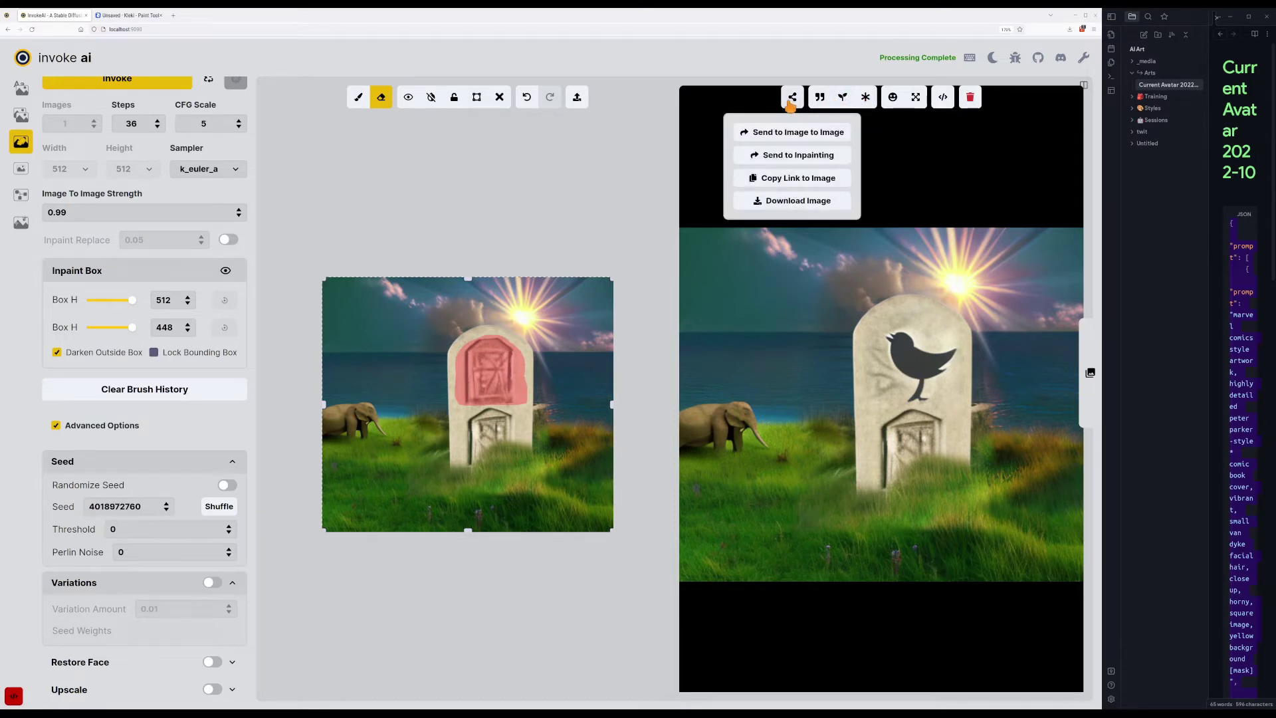
left_click(787, 160)
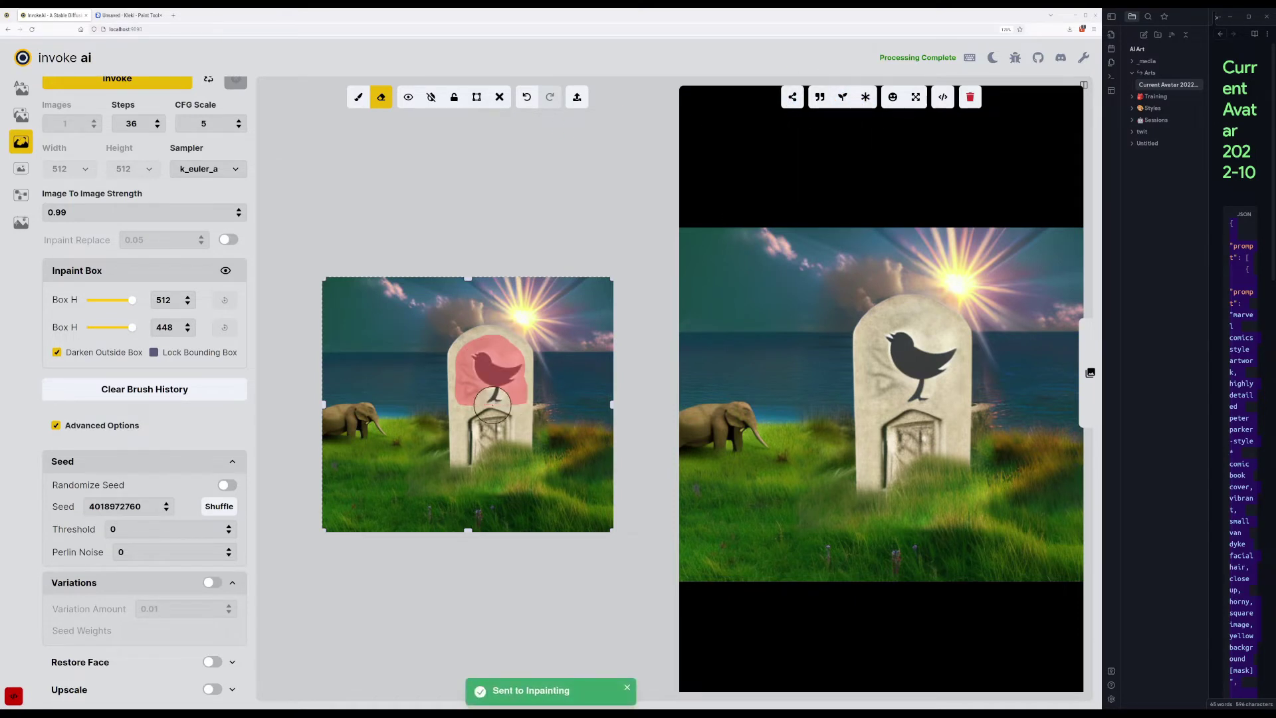
key("shift+c")
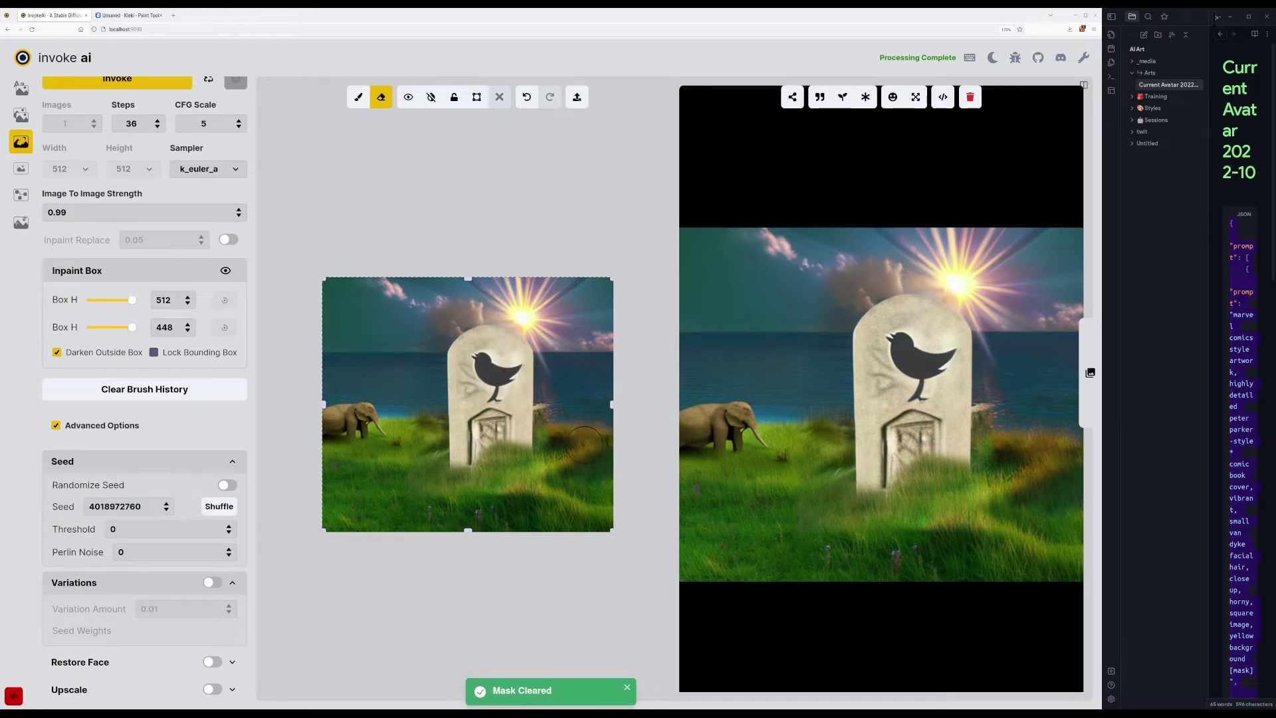
Brush a mask over the carved door on the lower part of the headstone.
left_click_drag(505, 423, 495, 424)
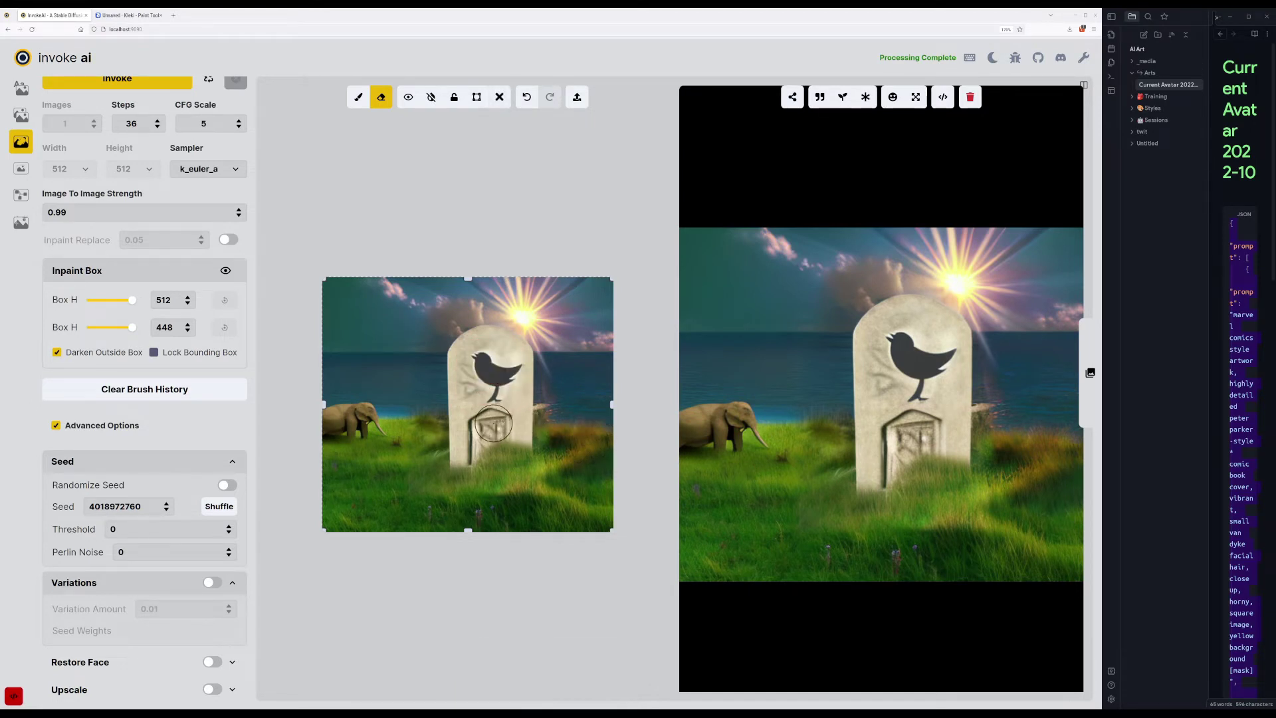
key("b")
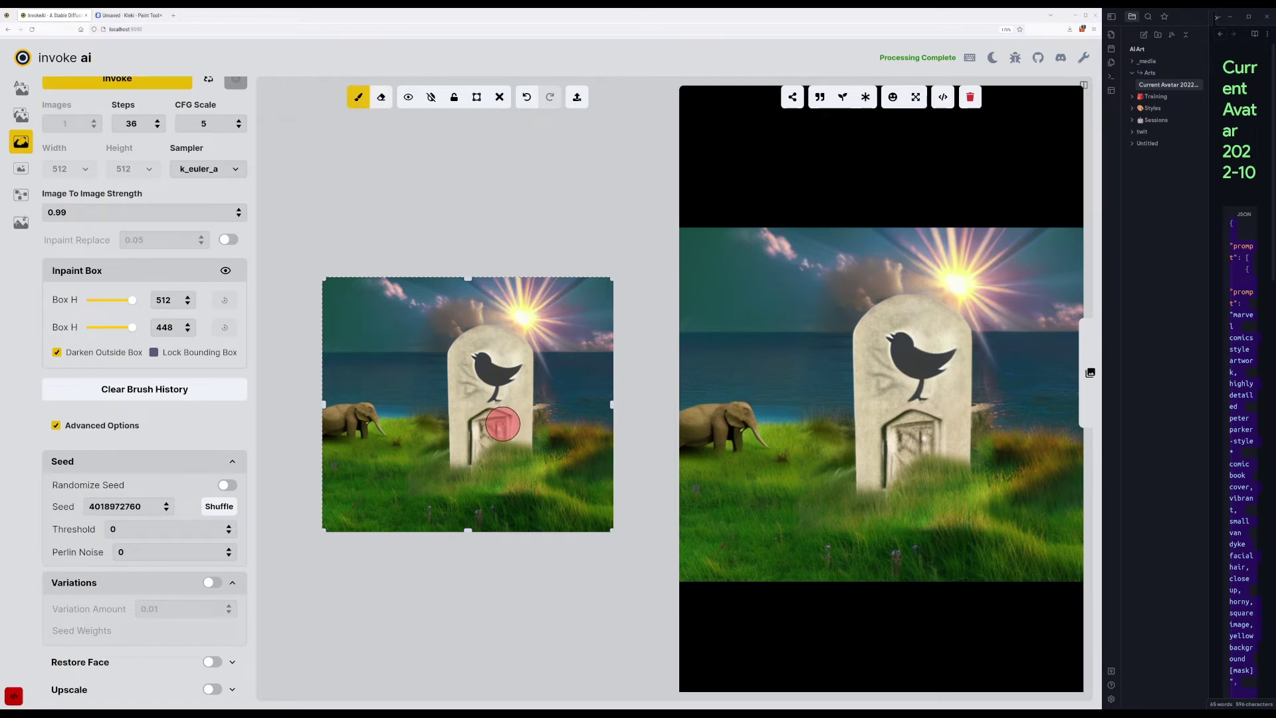
mouse_move(509, 426)
left_mouse_down()
mouse_move(482, 417)
mouse_move(467, 456)
mouse_move(486, 430)
mouse_move(517, 433)
left_mouse_up()
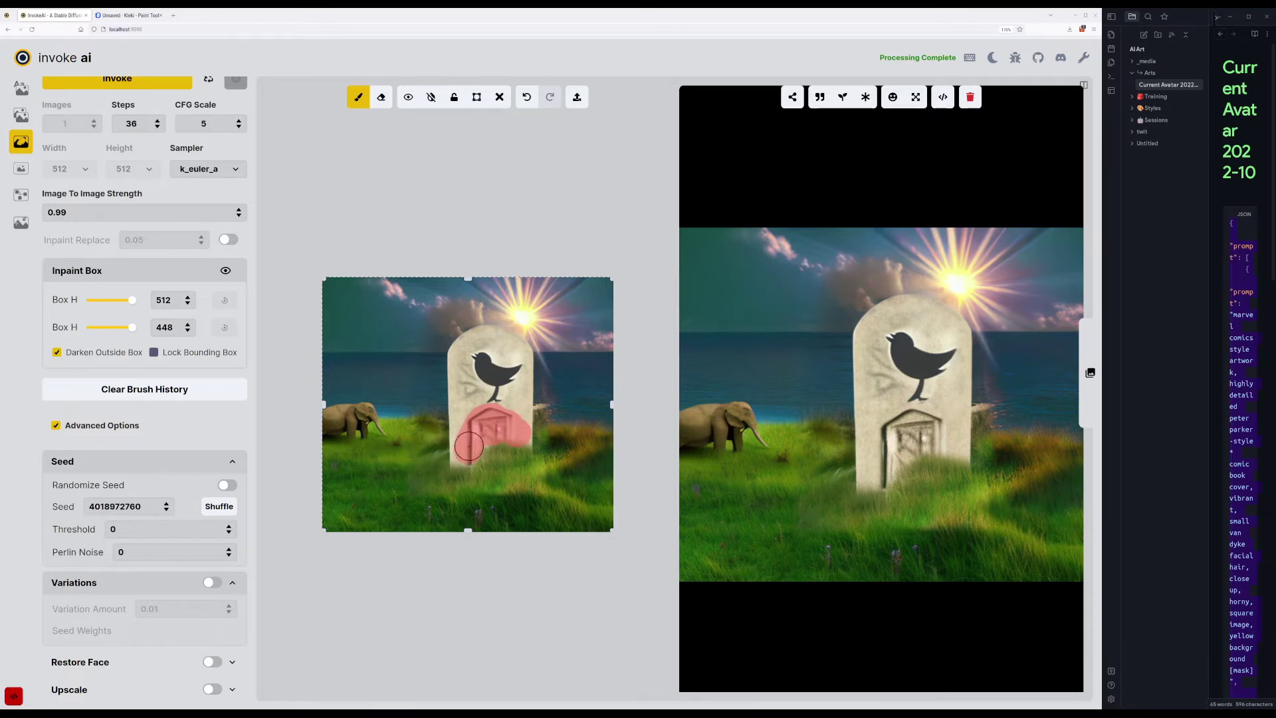
Replace the prompt with "engraved stone 2022" and generate the masked lower part of the headstone.
scroll(120, 208, "up", 2)
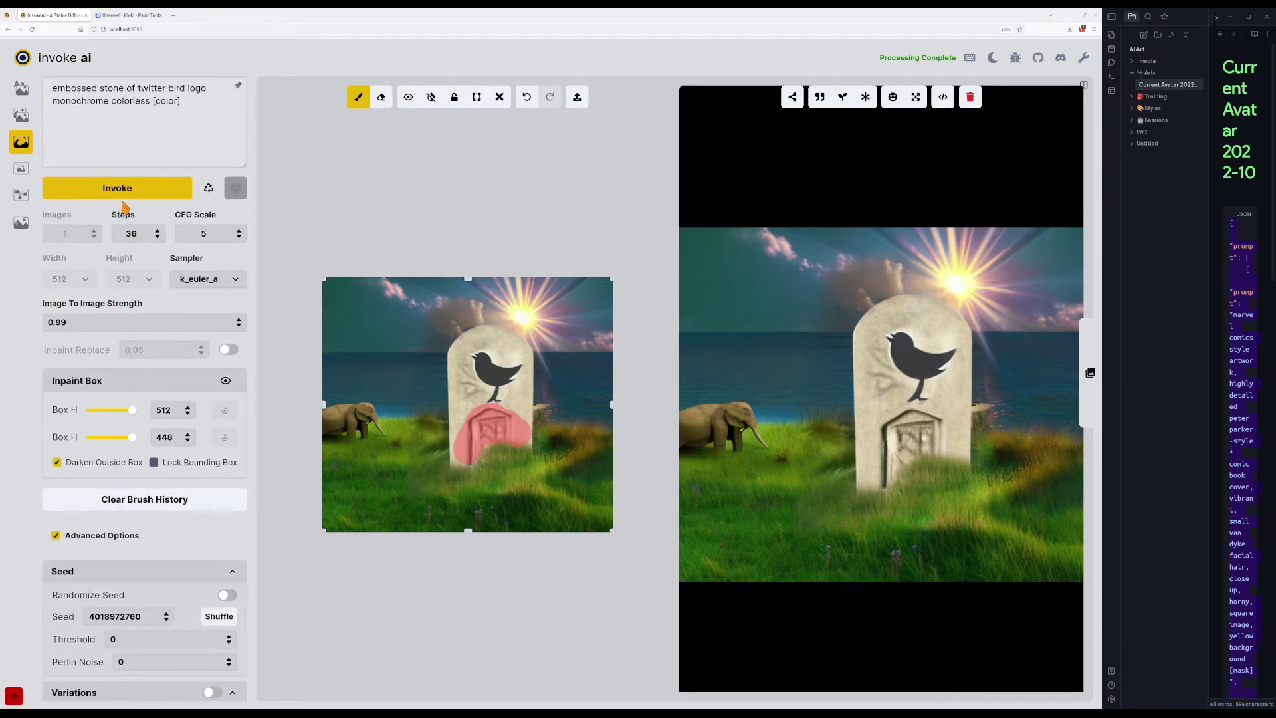
triple_click(189, 136)
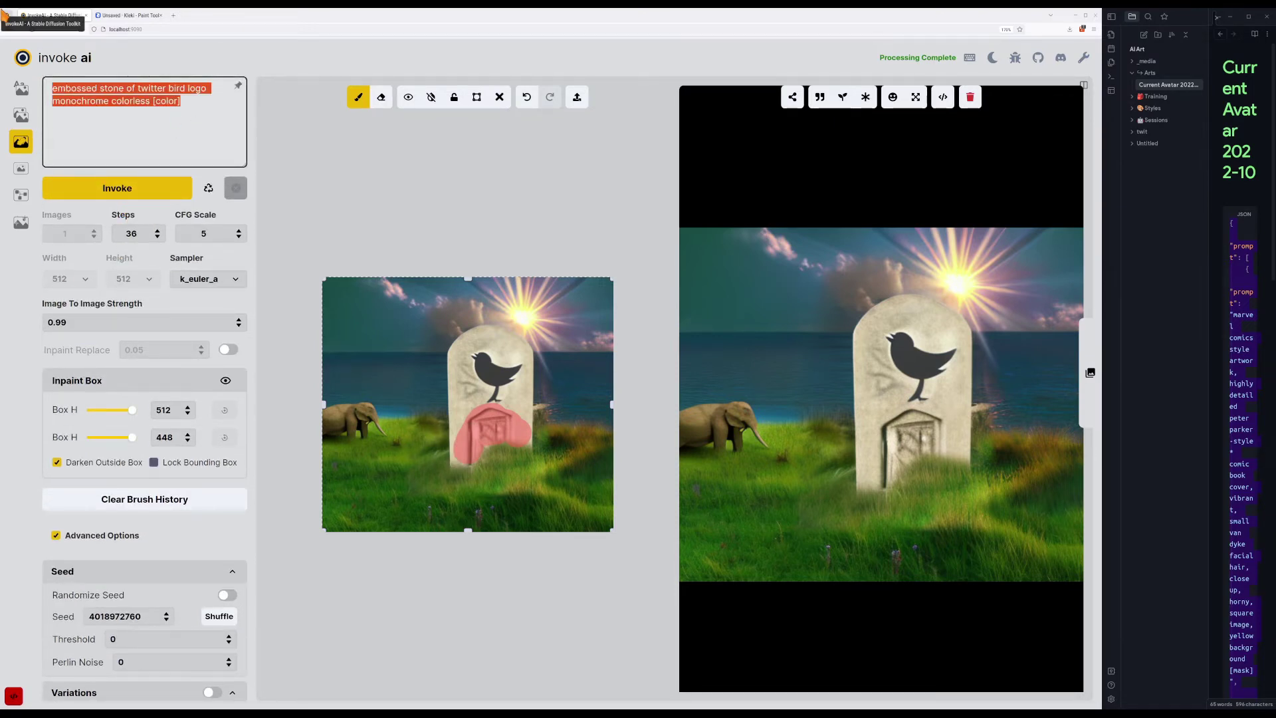
type("20")
key("BackSpace")
key("BackSpace")
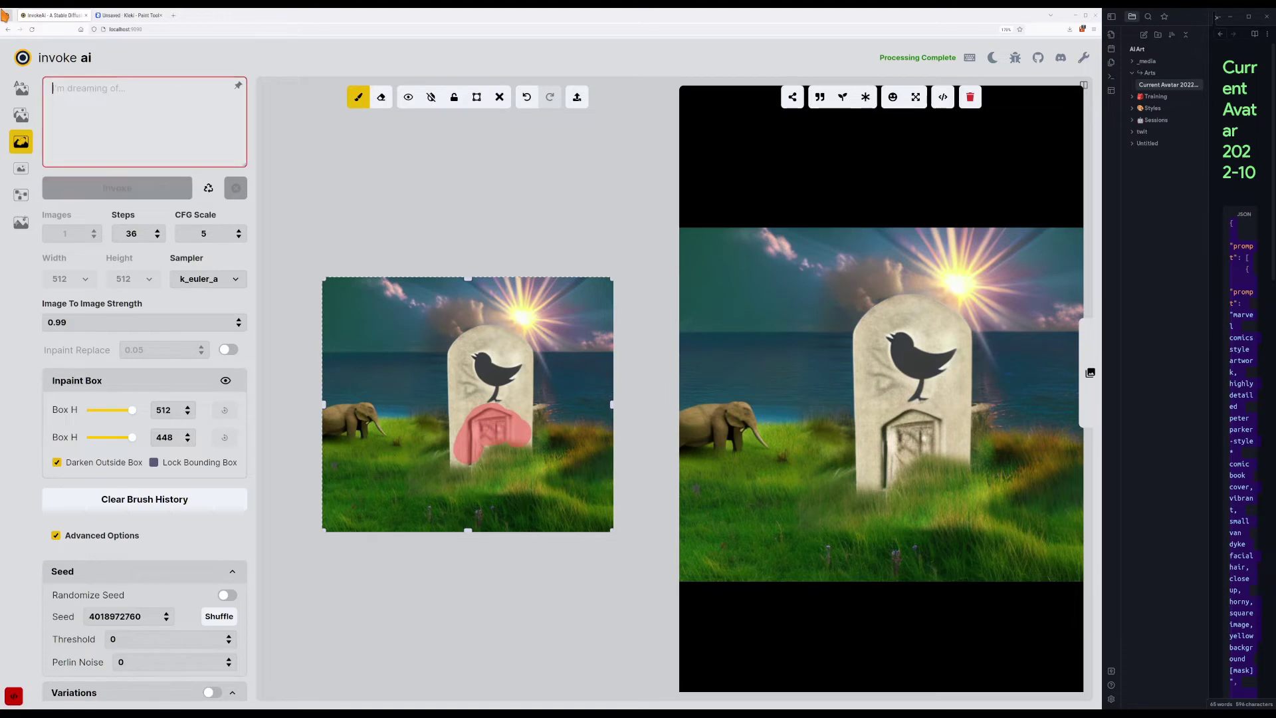
type("e")
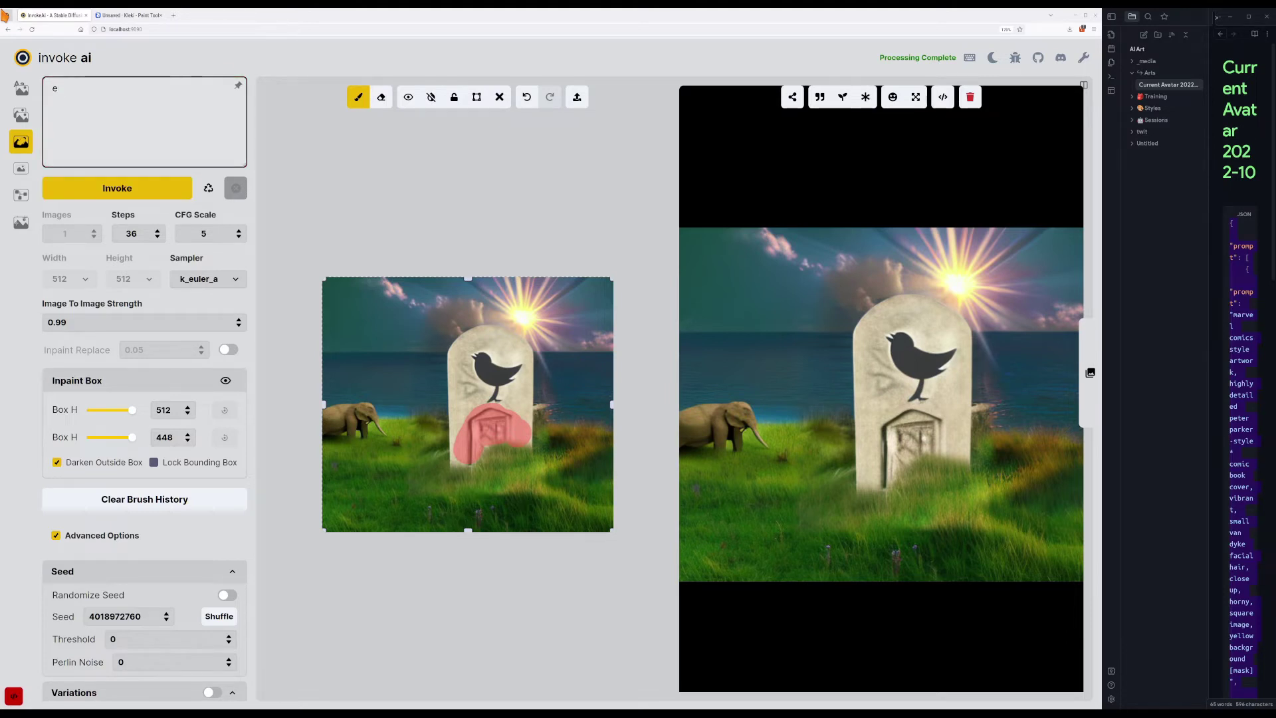
type("mgraved stone 2022")
key("Return")
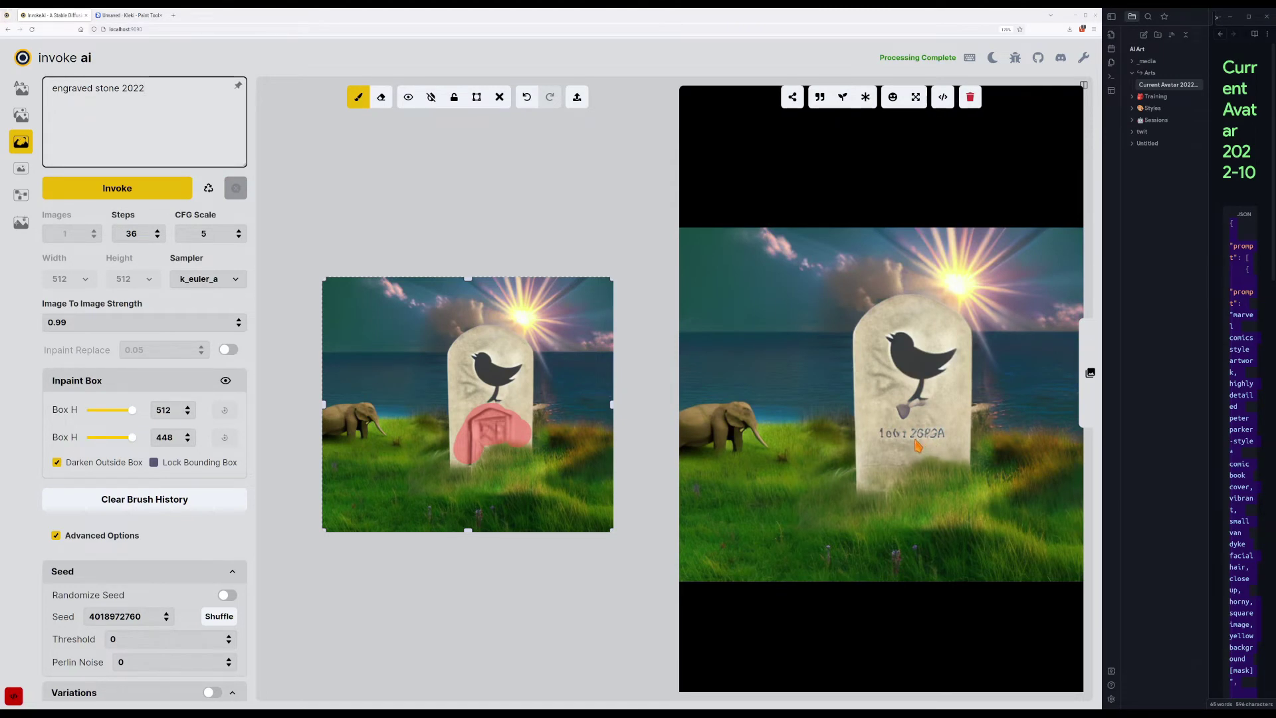
Turn on seed randomization and generate several new versions of the masked lower headstone with the same engraving prompt.
key("Return")
left_click(226, 595)
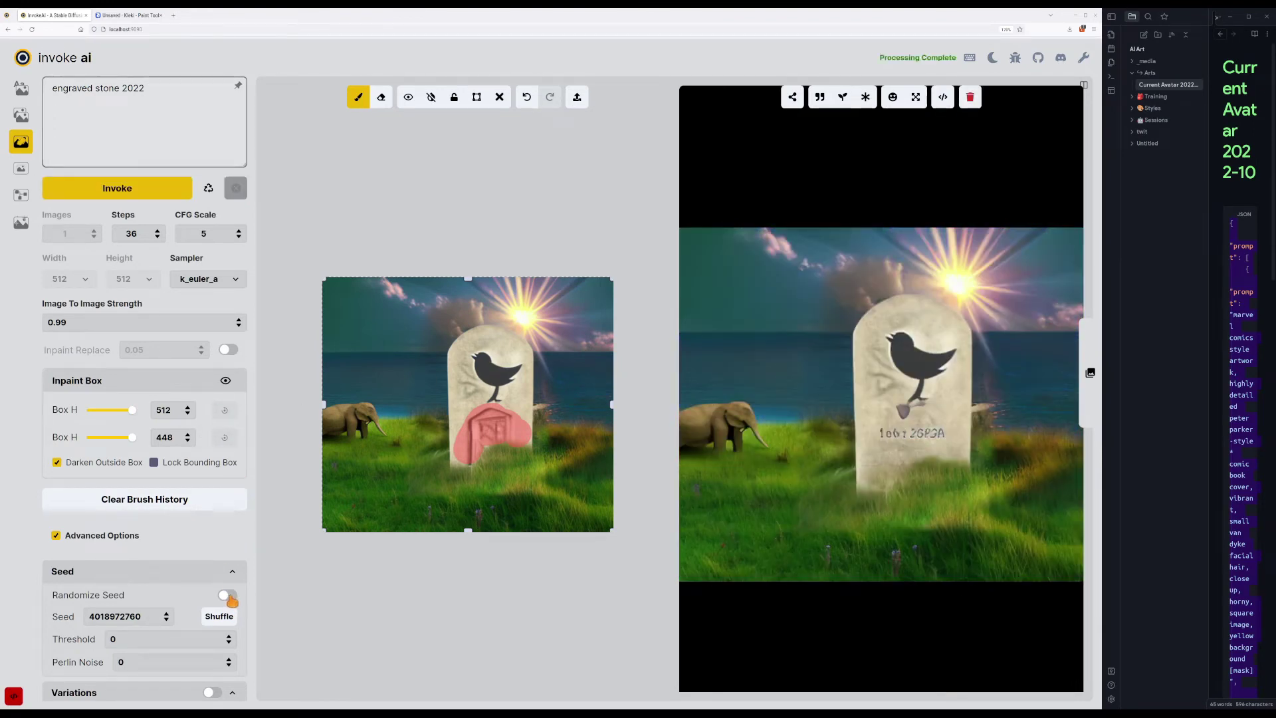
left_click(144, 194)
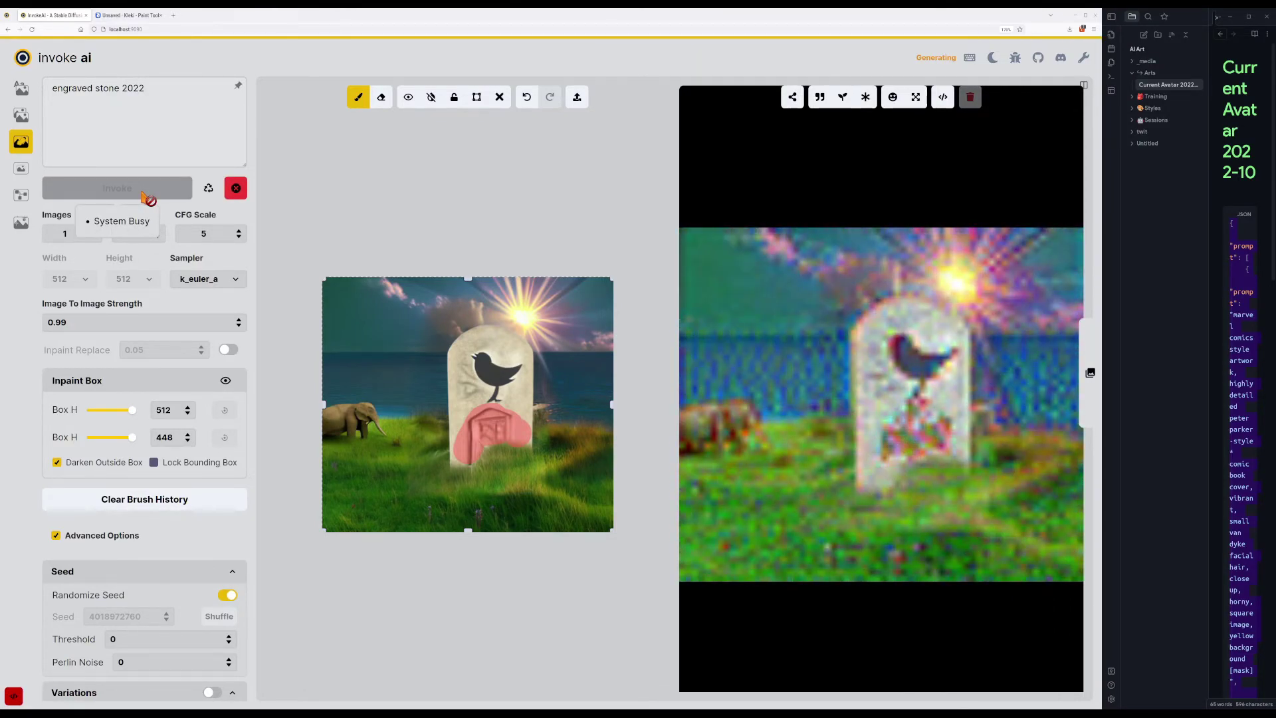
left_click(142, 194)
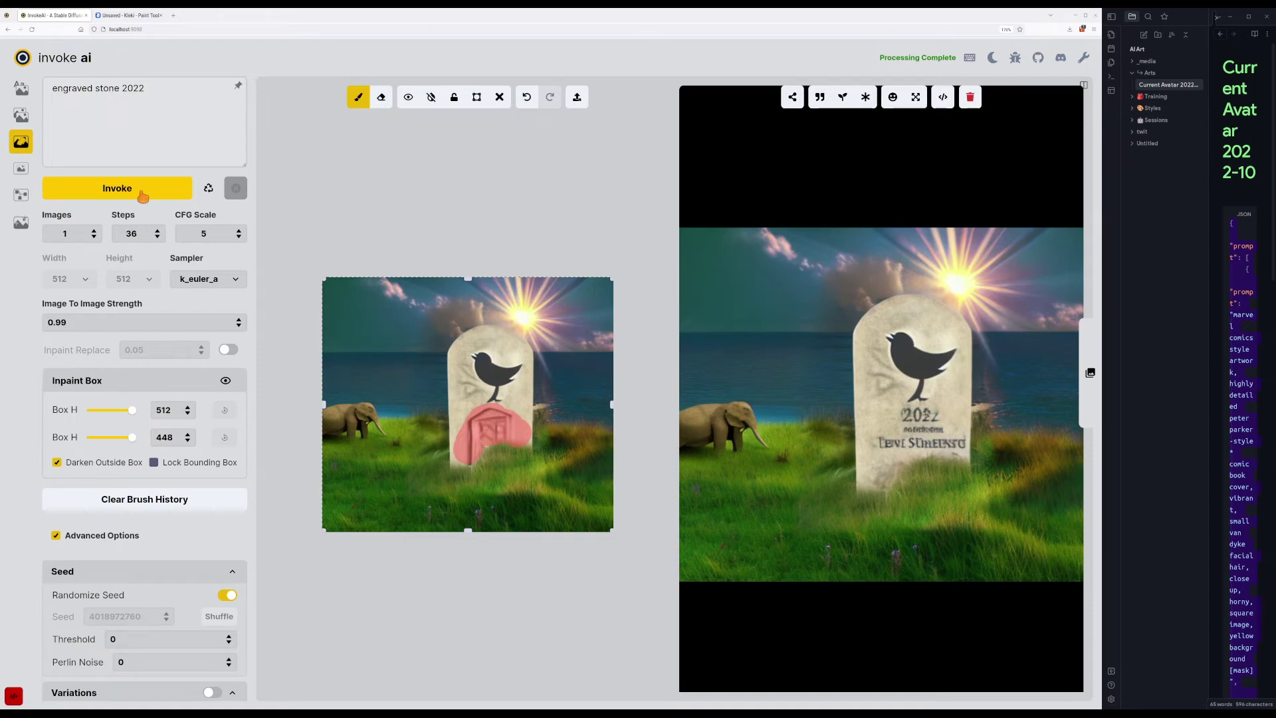
left_click(143, 192)
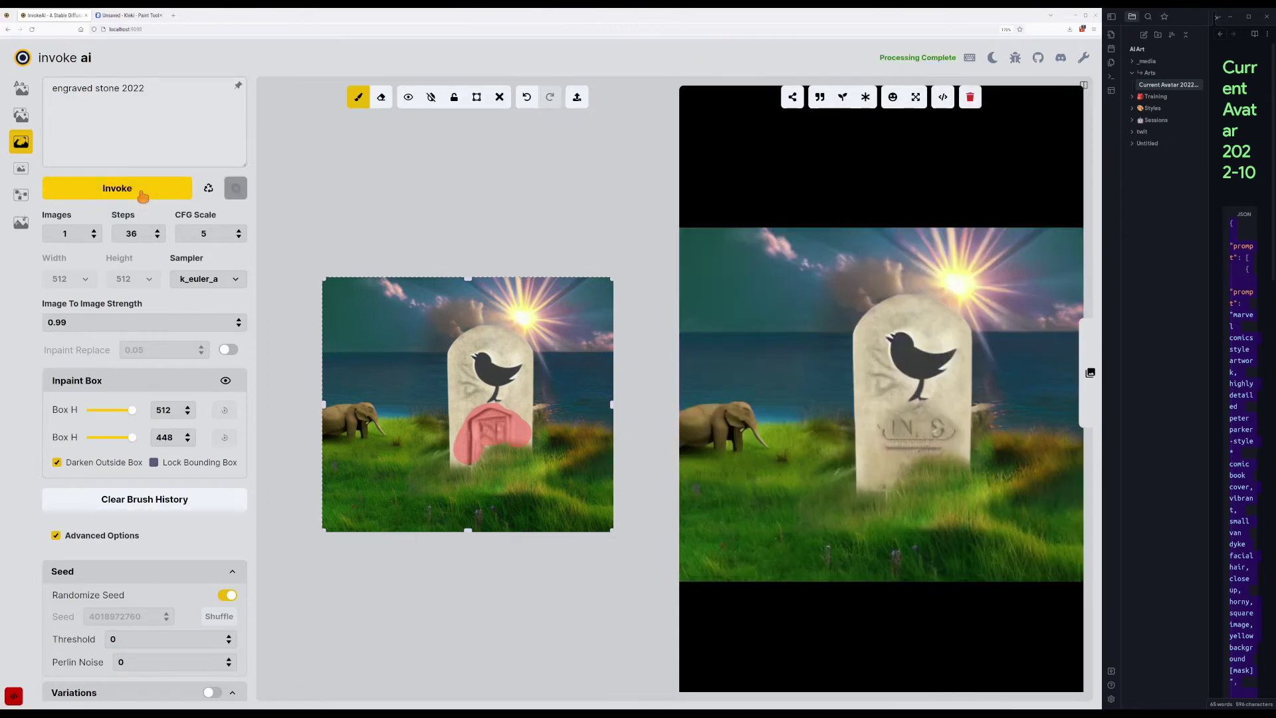
left_click(142, 192)
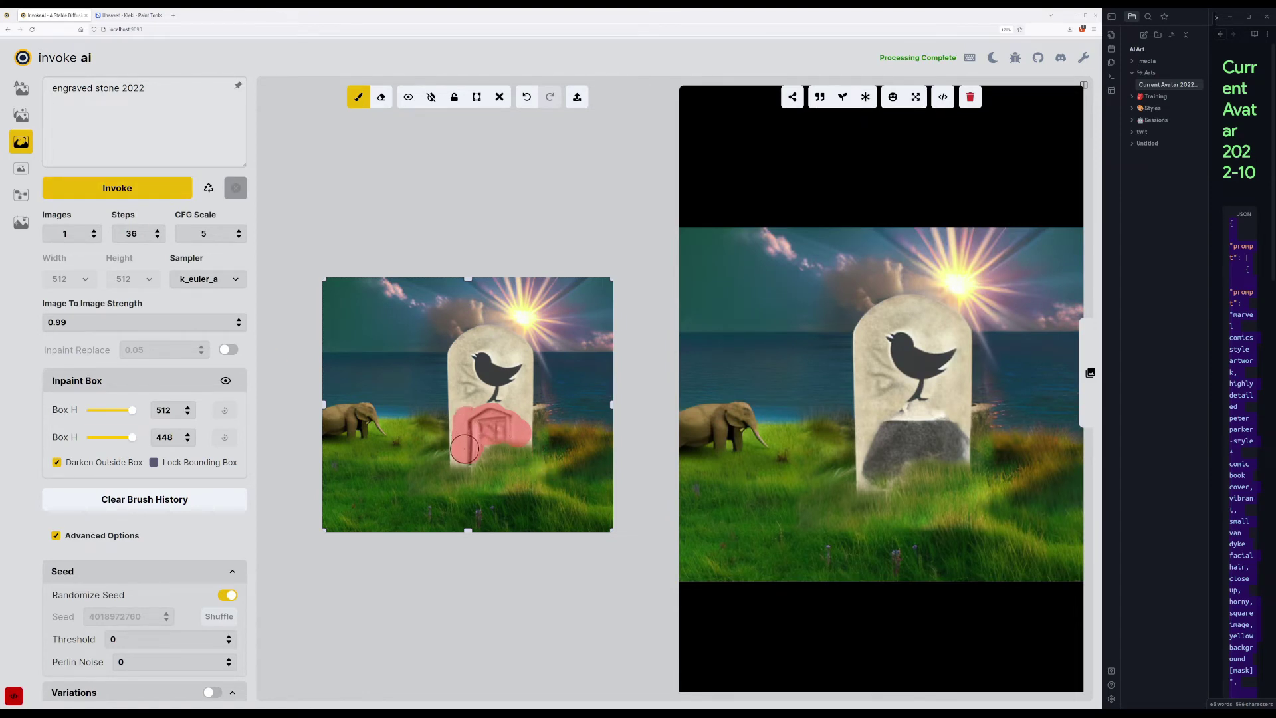
Extend the mask over the headstone's lower left edge and generate the engraving again.
mouse_move(465, 451)
left_mouse_down()
mouse_move(519, 415)
mouse_move(517, 436)
left_mouse_up()
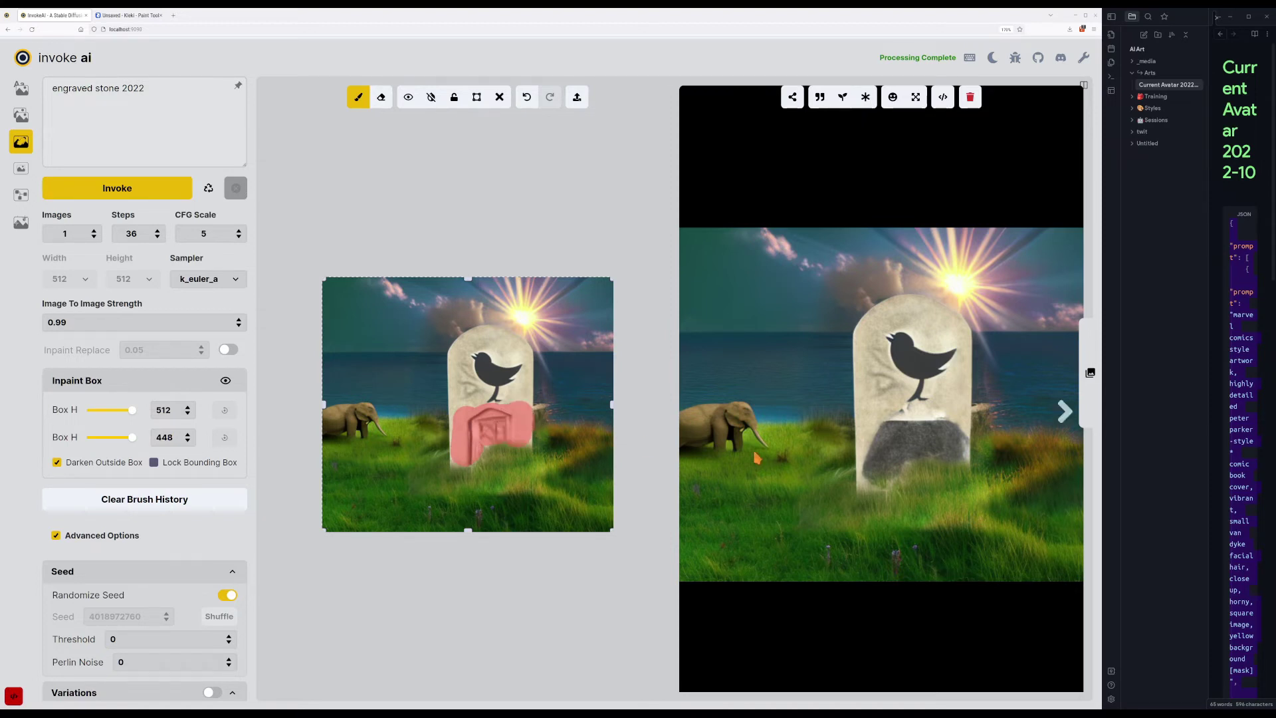
key("e")
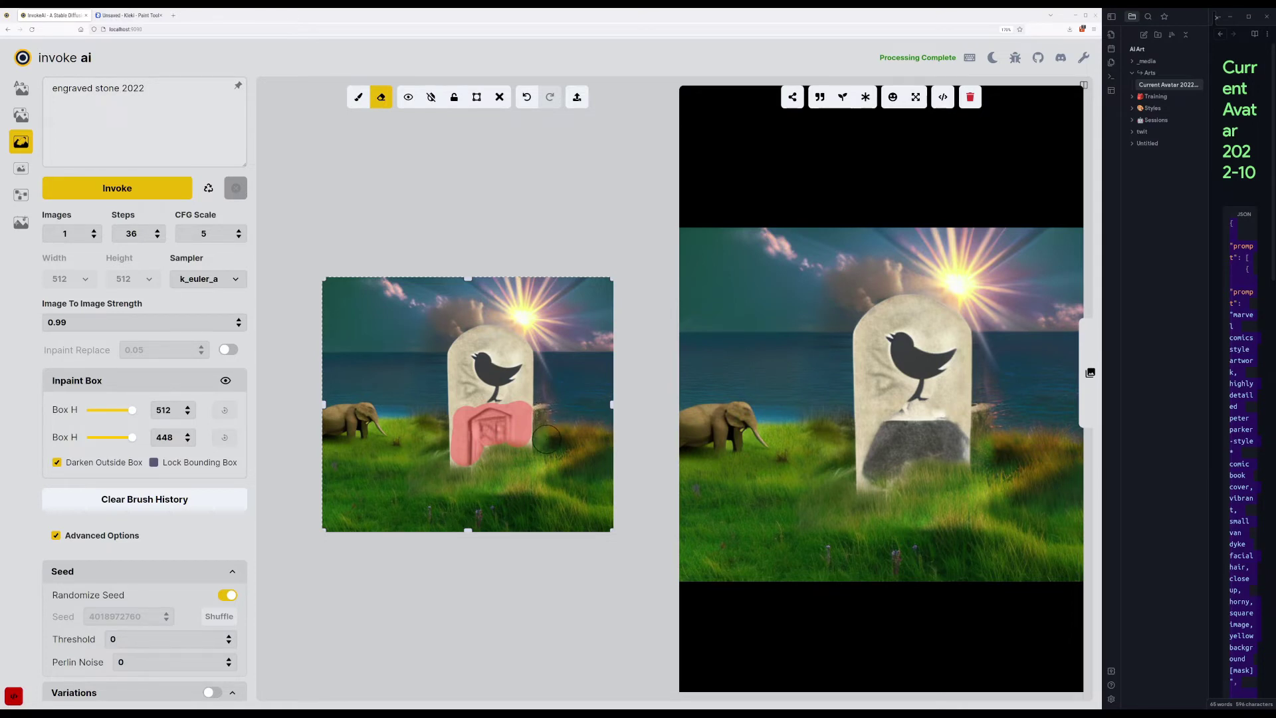
key("b")
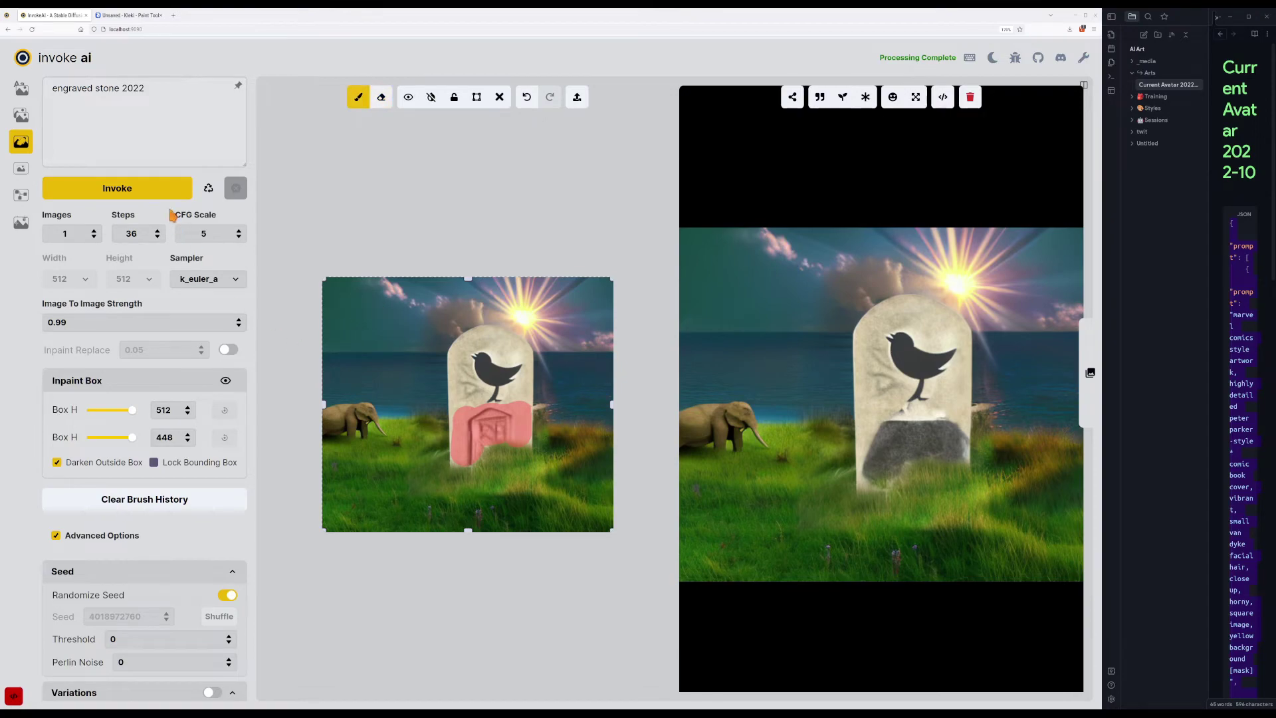
left_click(166, 190)
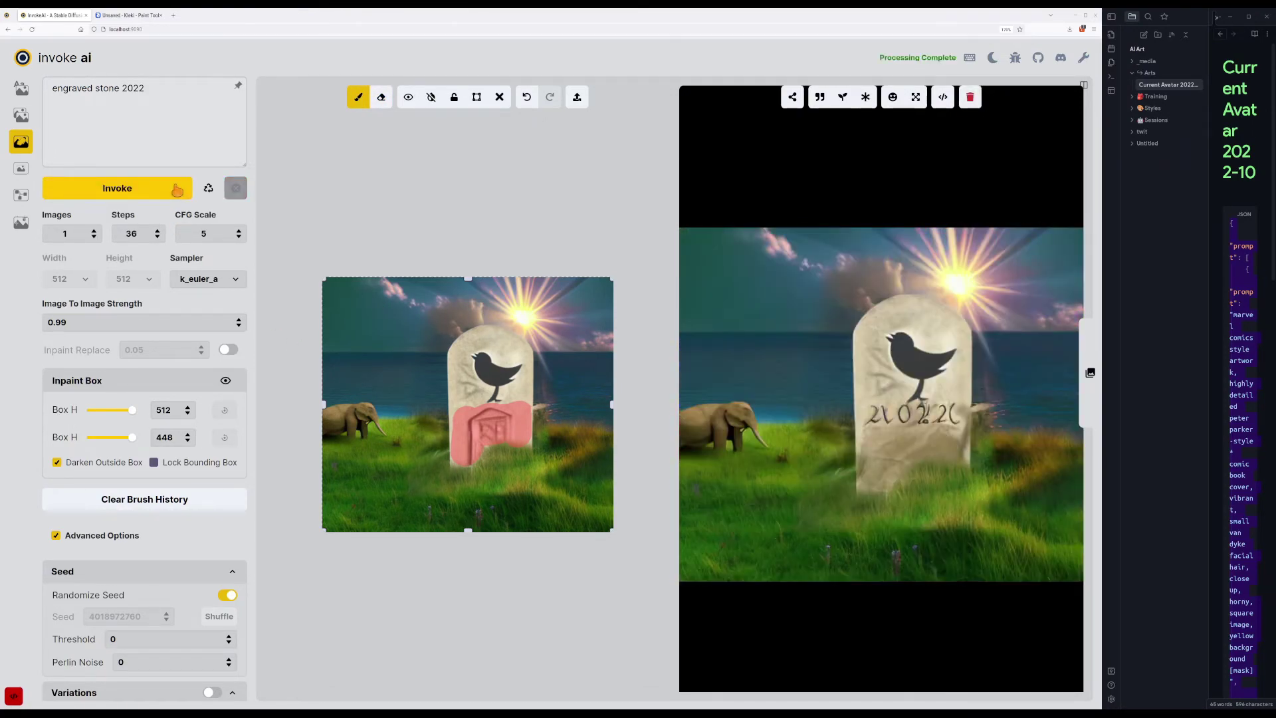
Erase the mask's upper edge beneath the bird's feet and generate several more engraving versions.
key("e")
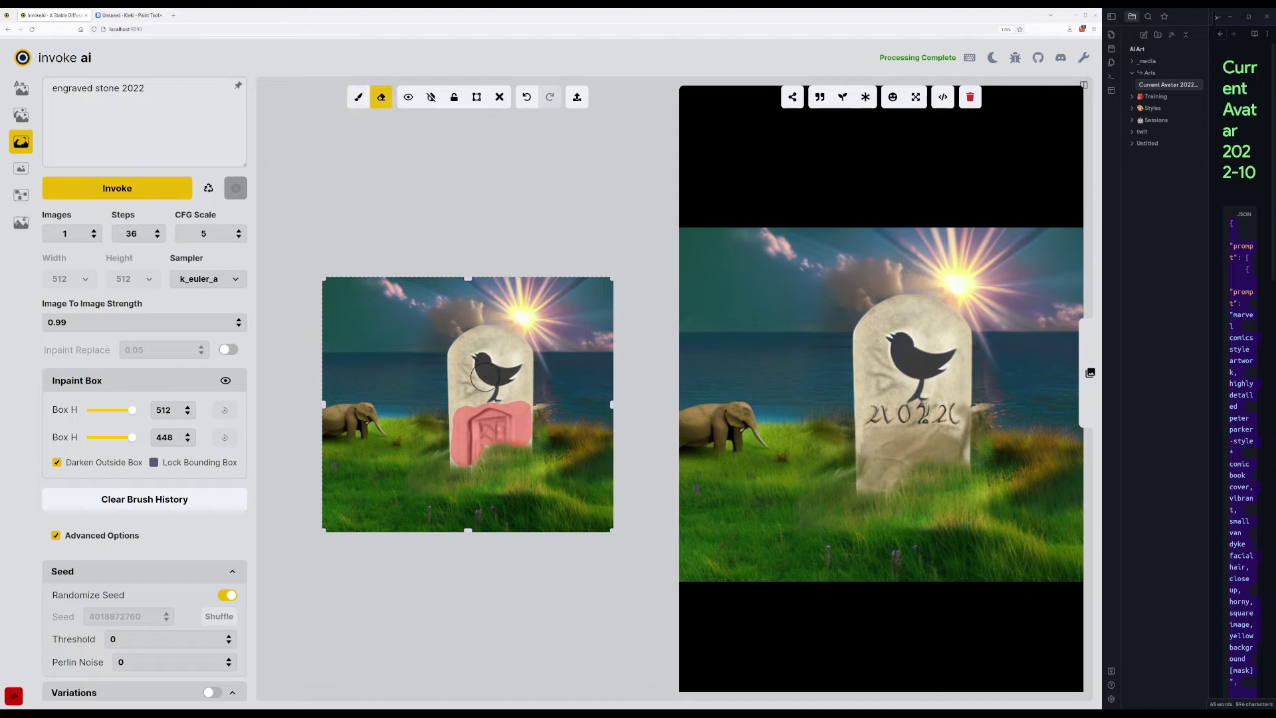
mouse_move(459, 397)
left_mouse_down()
mouse_move(520, 389)
mouse_move(503, 409)
left_mouse_up()
key("b")
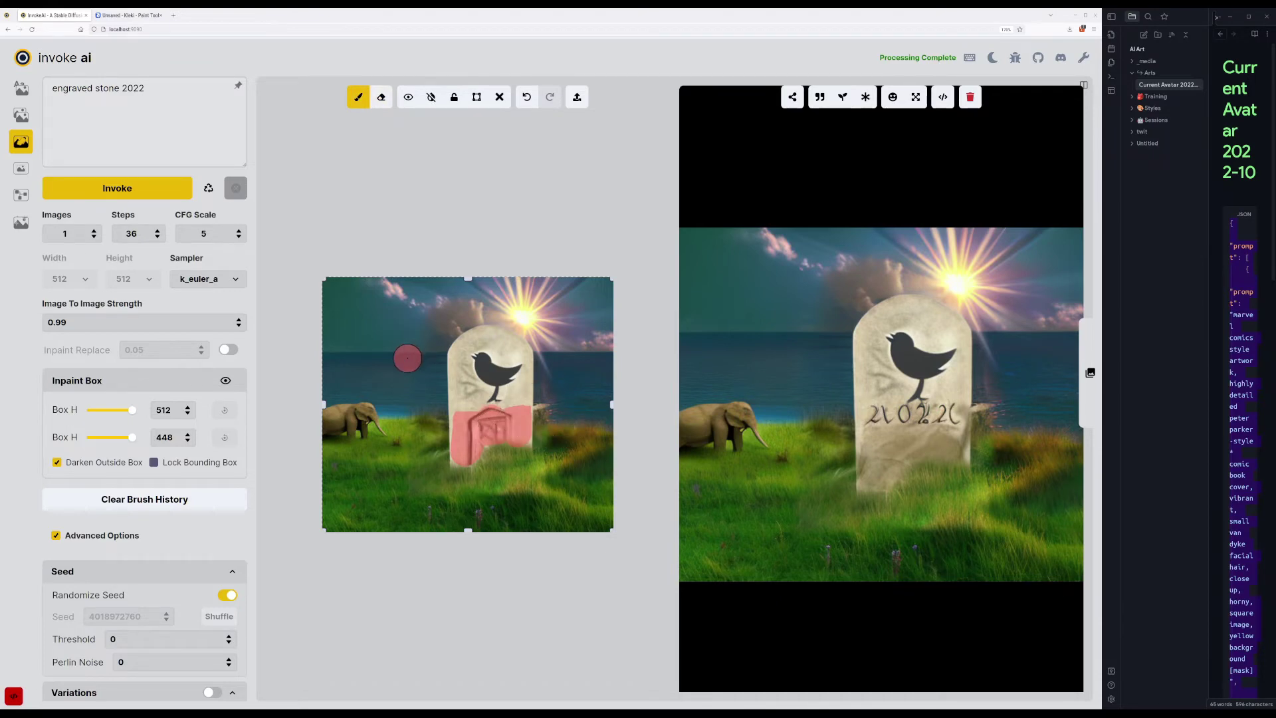
left_click(171, 192)
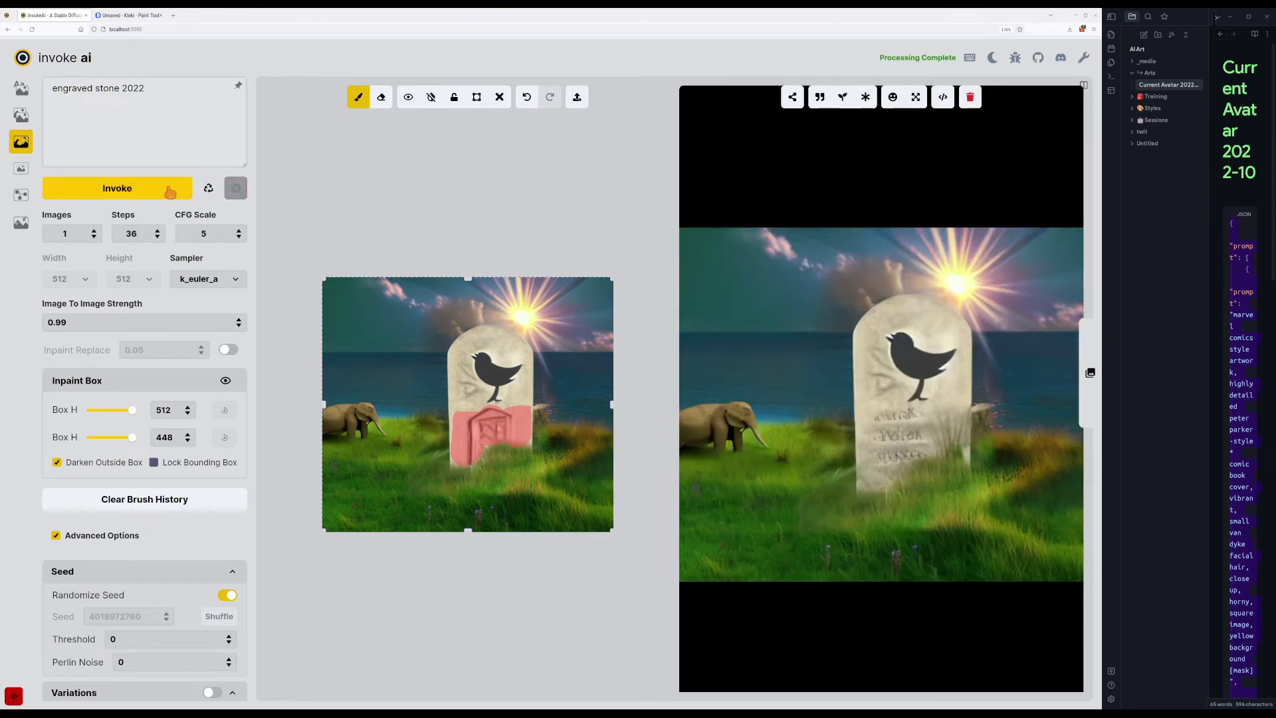
left_click(171, 192)
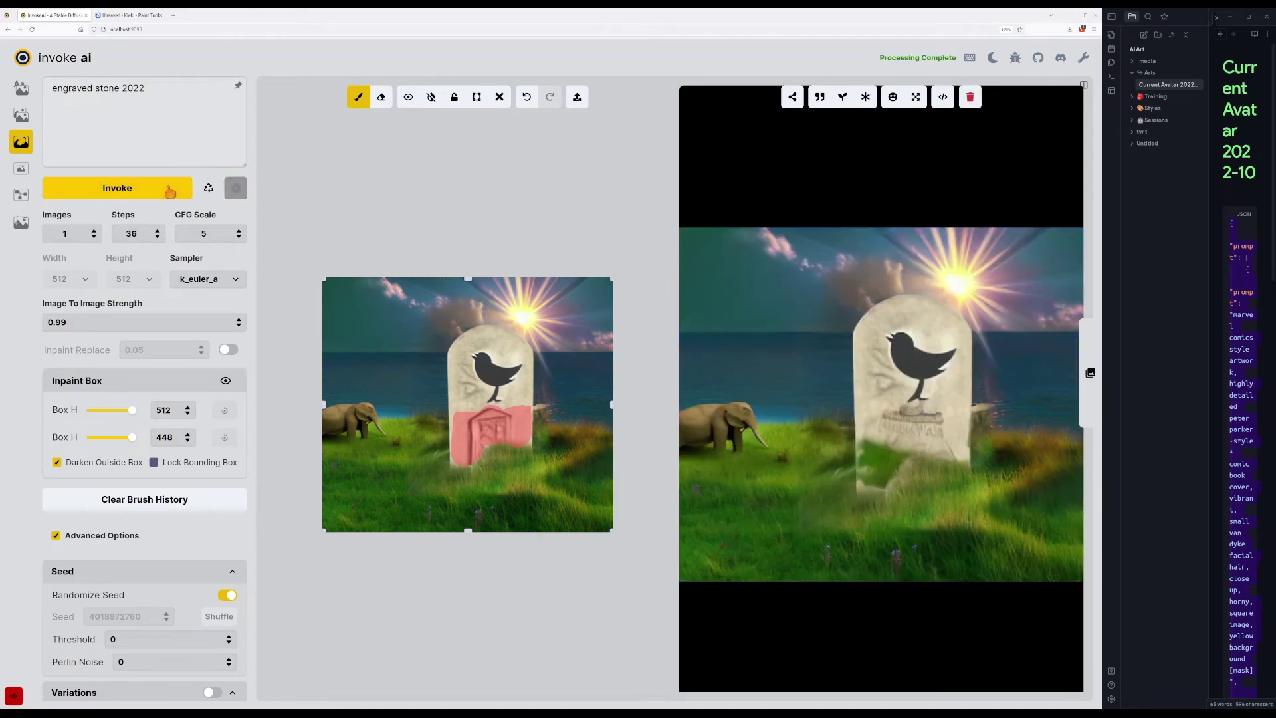
left_click(171, 192)
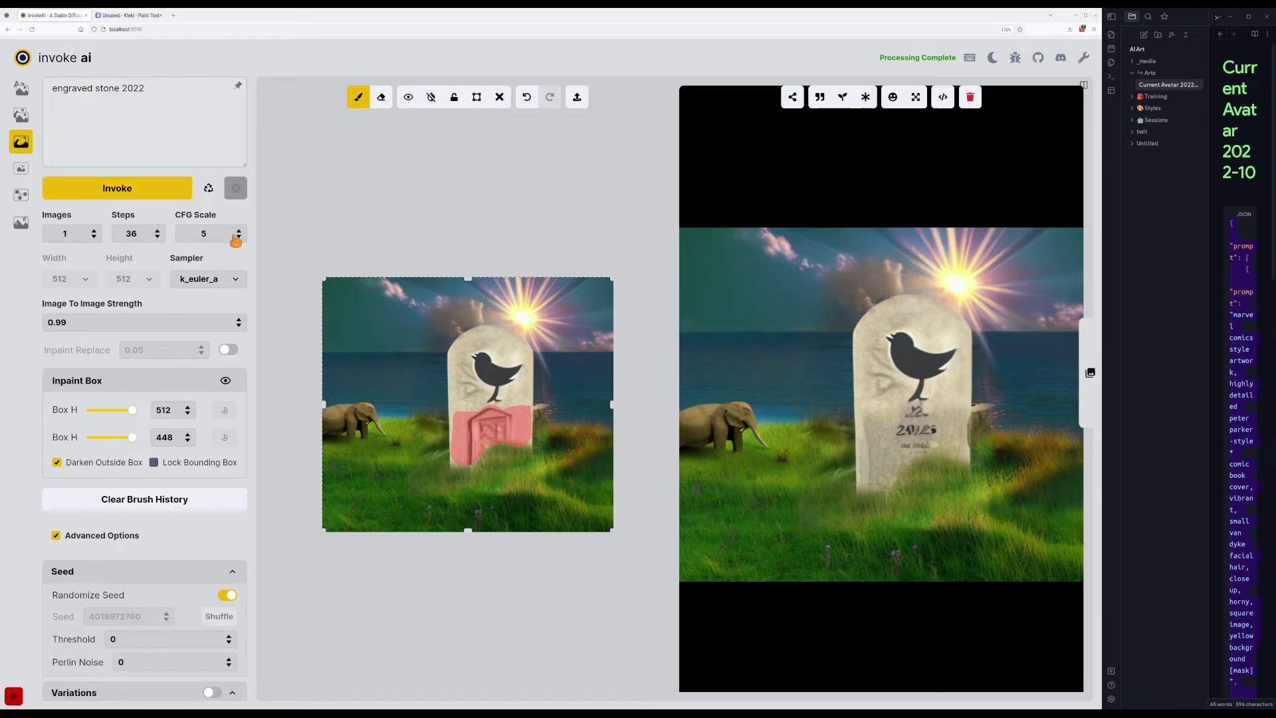
Lower the CFG scale to 3.5 and repeatedly generate new versions of the engraved lower headstone.
left_click(238, 238)
left_click(238, 237)
left_click(238, 238)
left_click(174, 190)
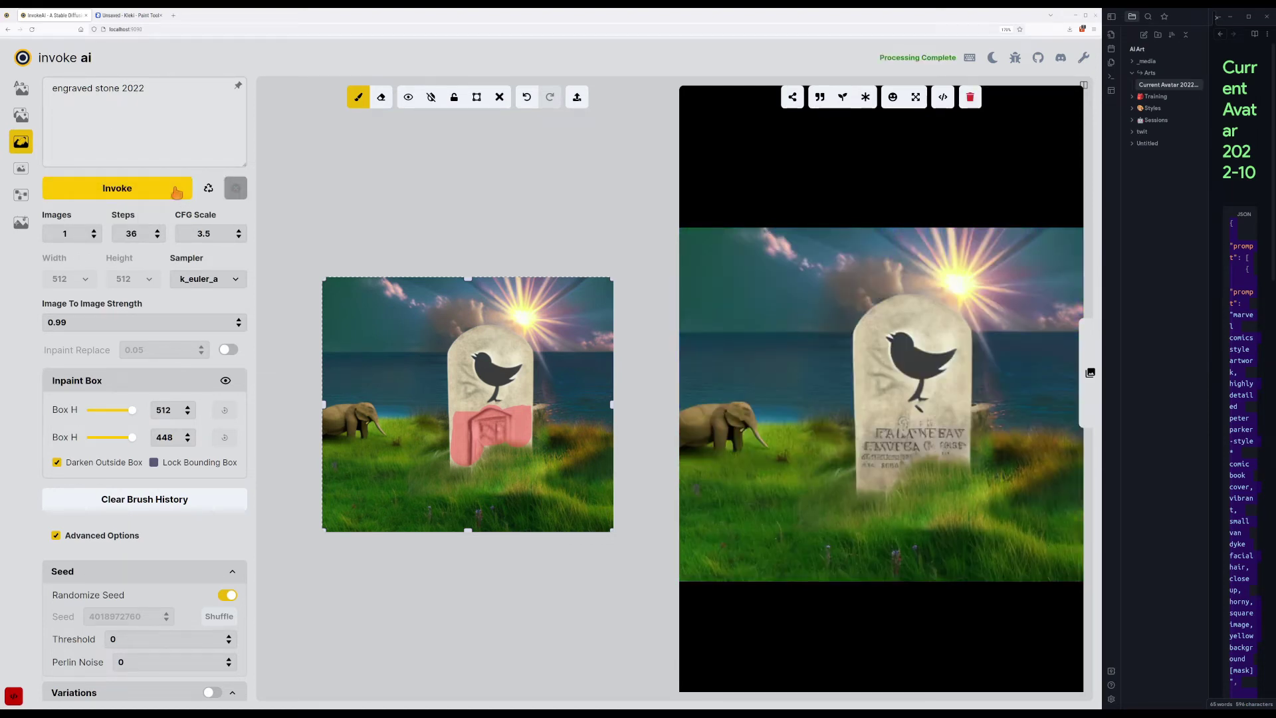
left_click(175, 191)
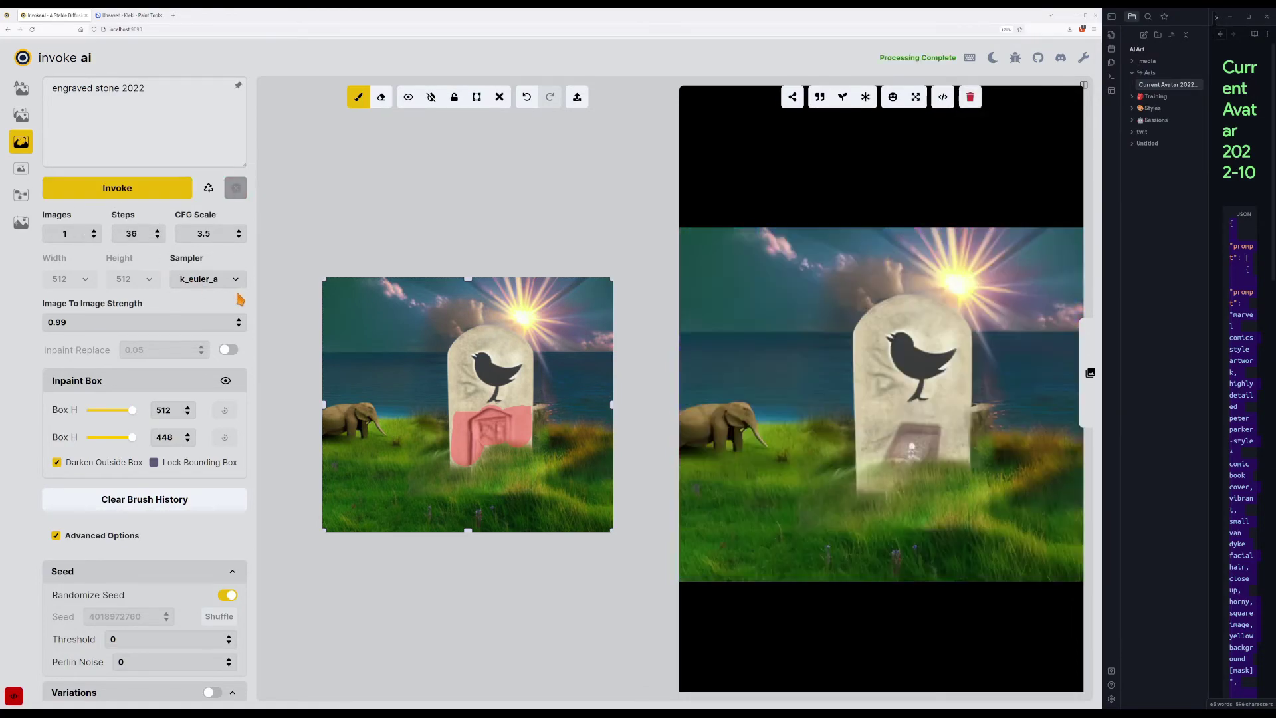
left_click(109, 189)
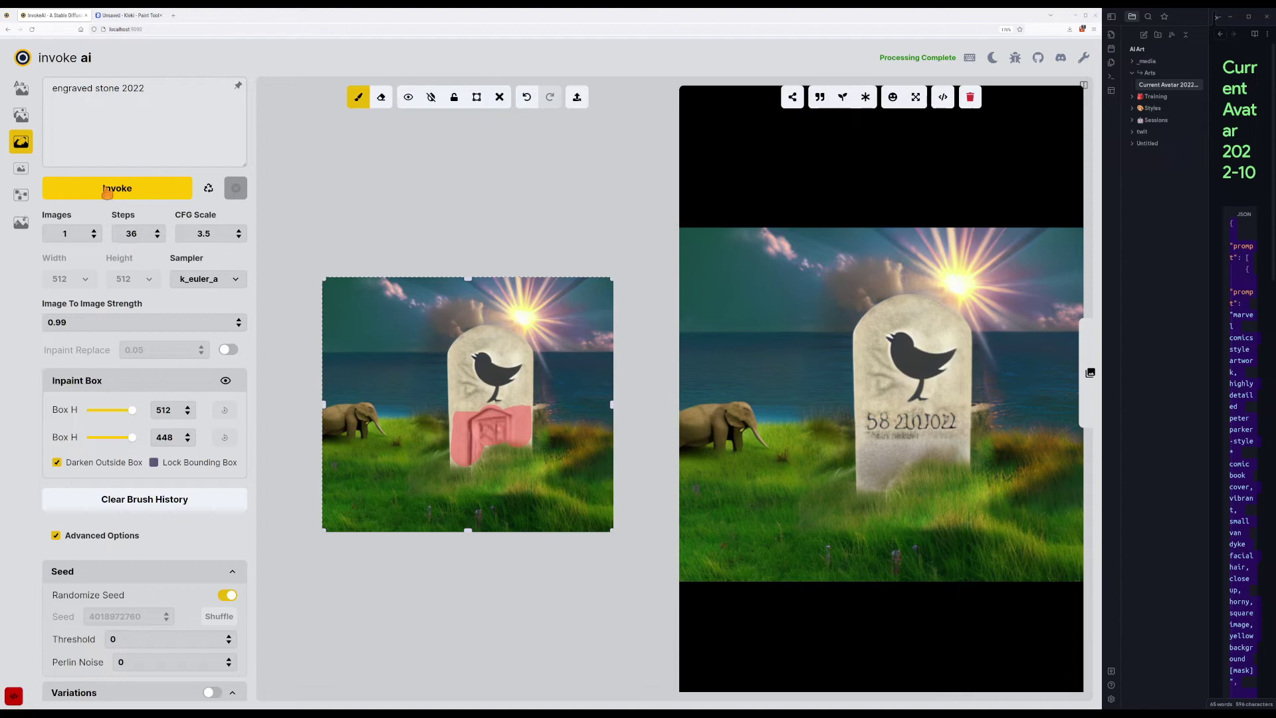
left_click(107, 191)
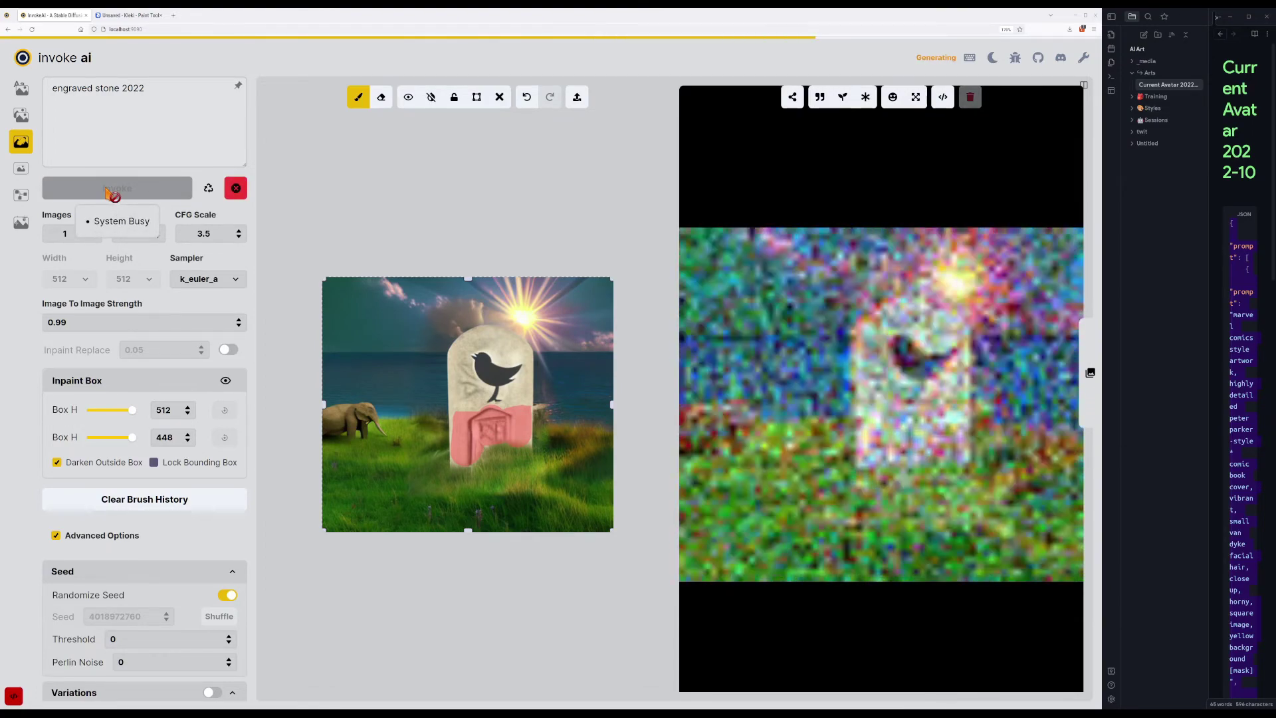
left_click(109, 191)
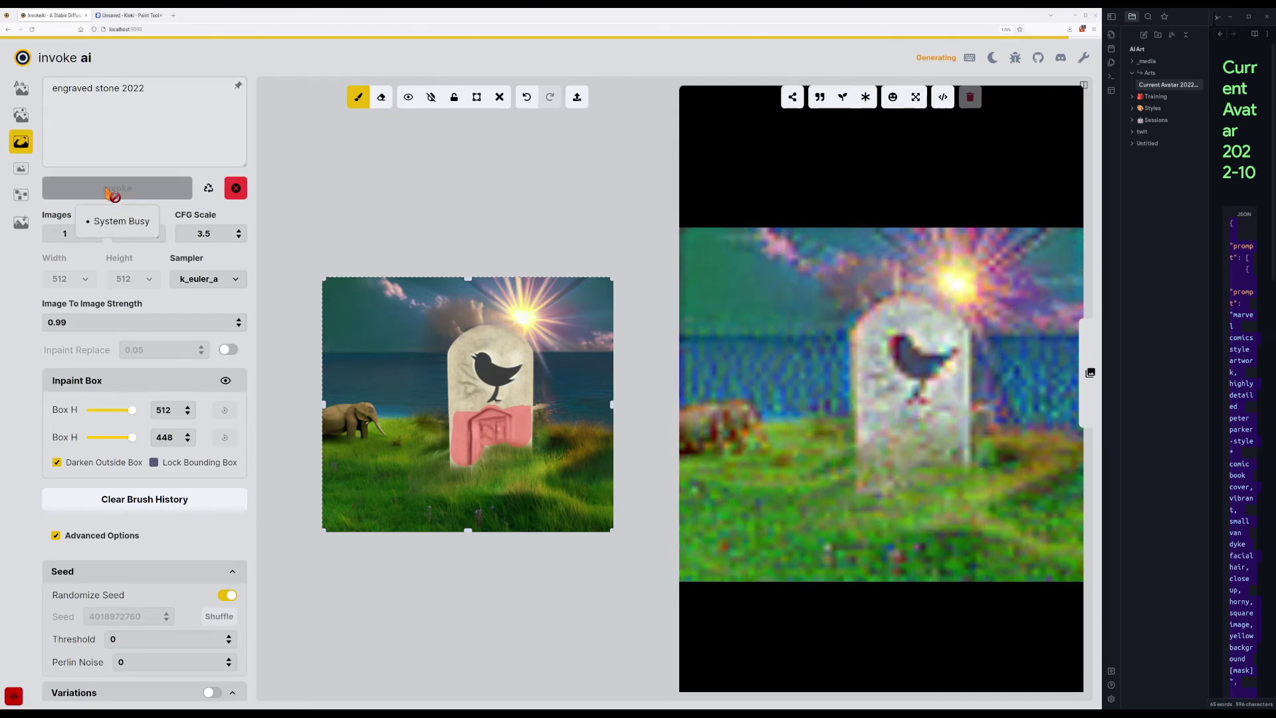
left_click(108, 191)
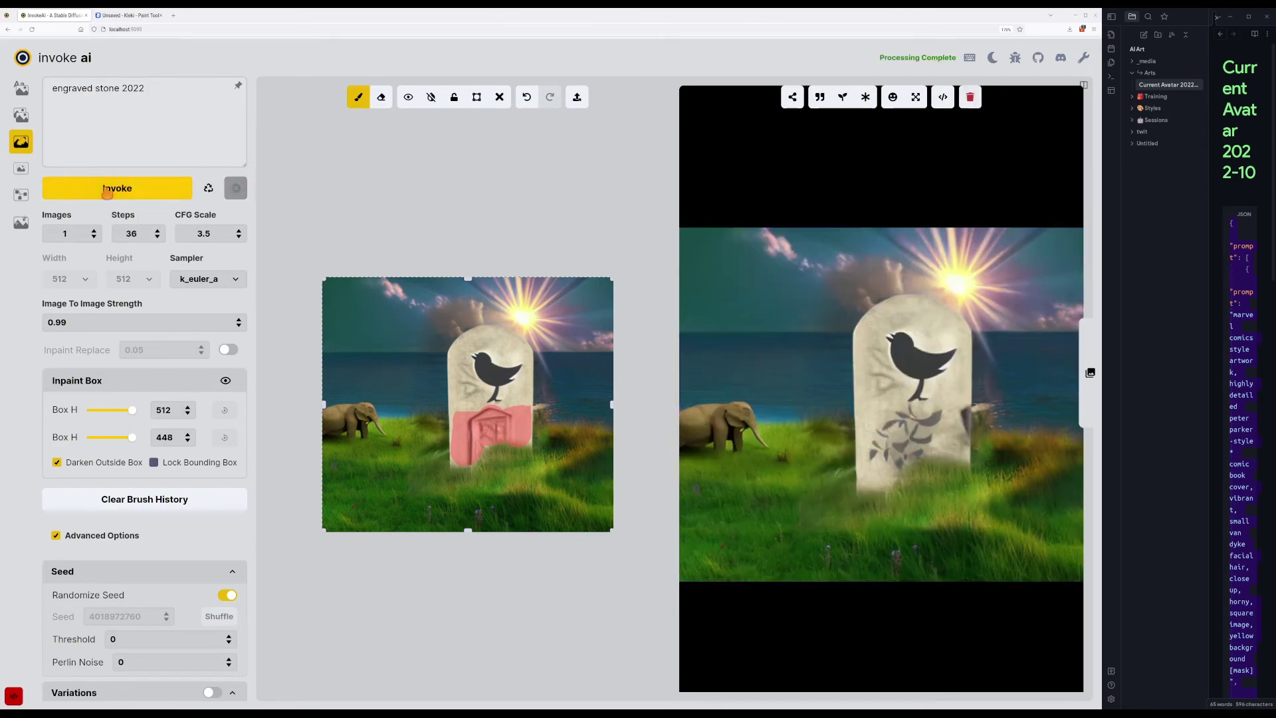
left_click(107, 191)
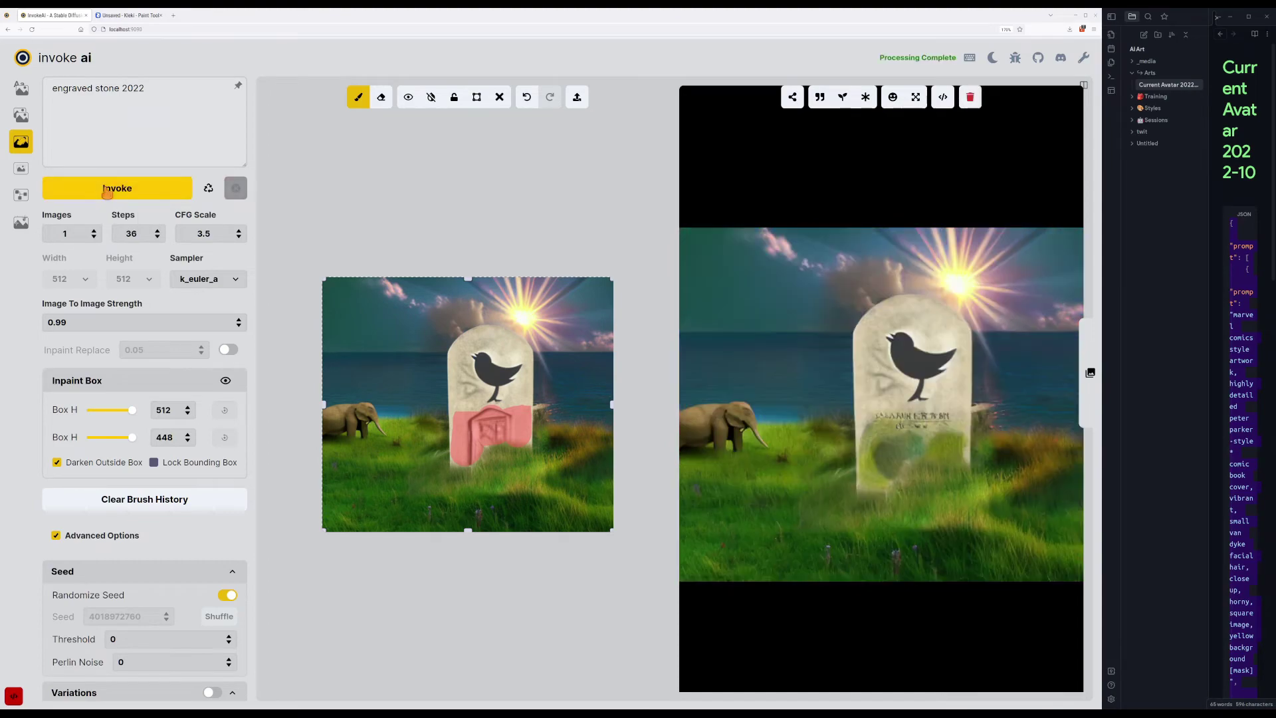
left_click(108, 191)
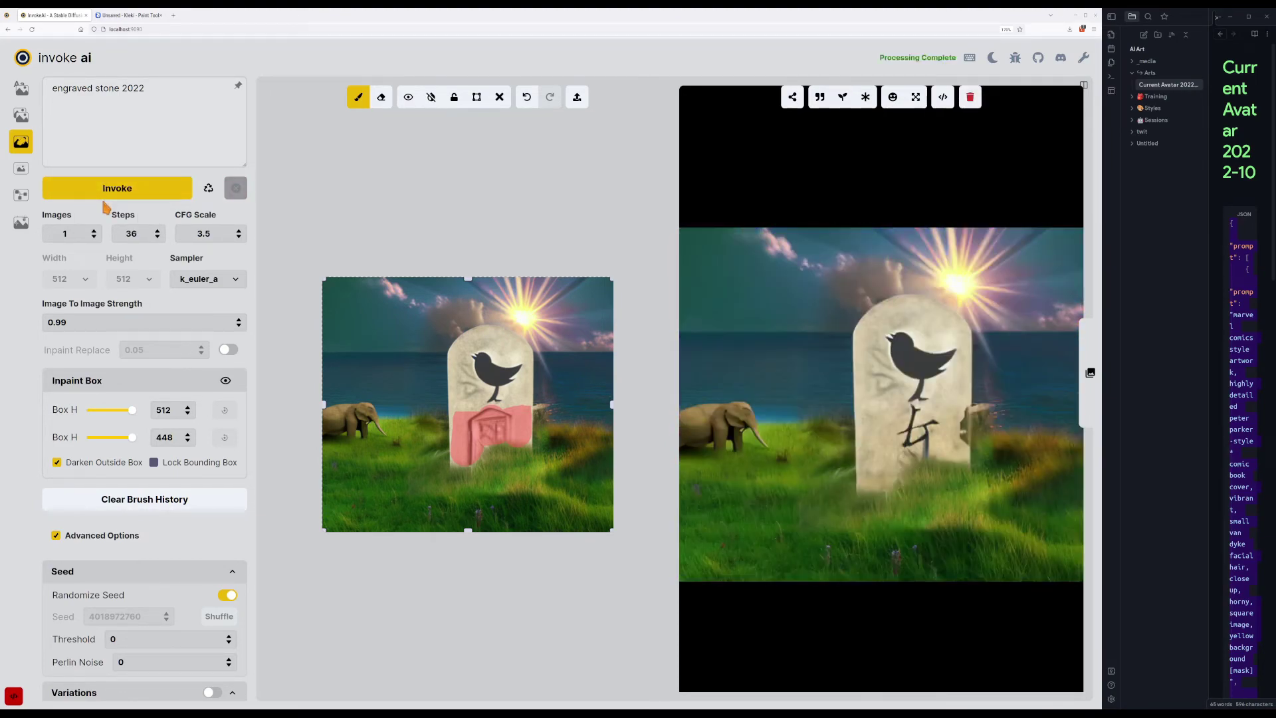
left_click(105, 198)
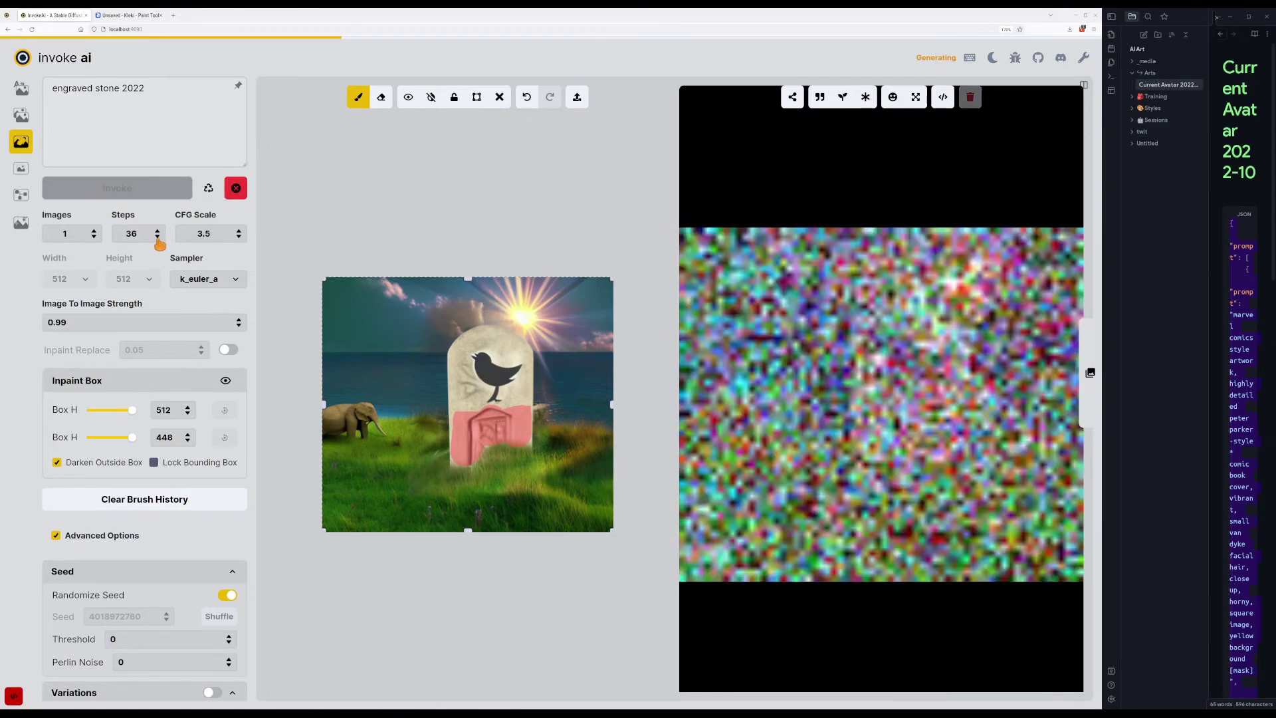
Switch the sampler to ddim and generate the masked engraving again.
left_click(229, 282)
left_click(193, 297)
left_click(158, 194)
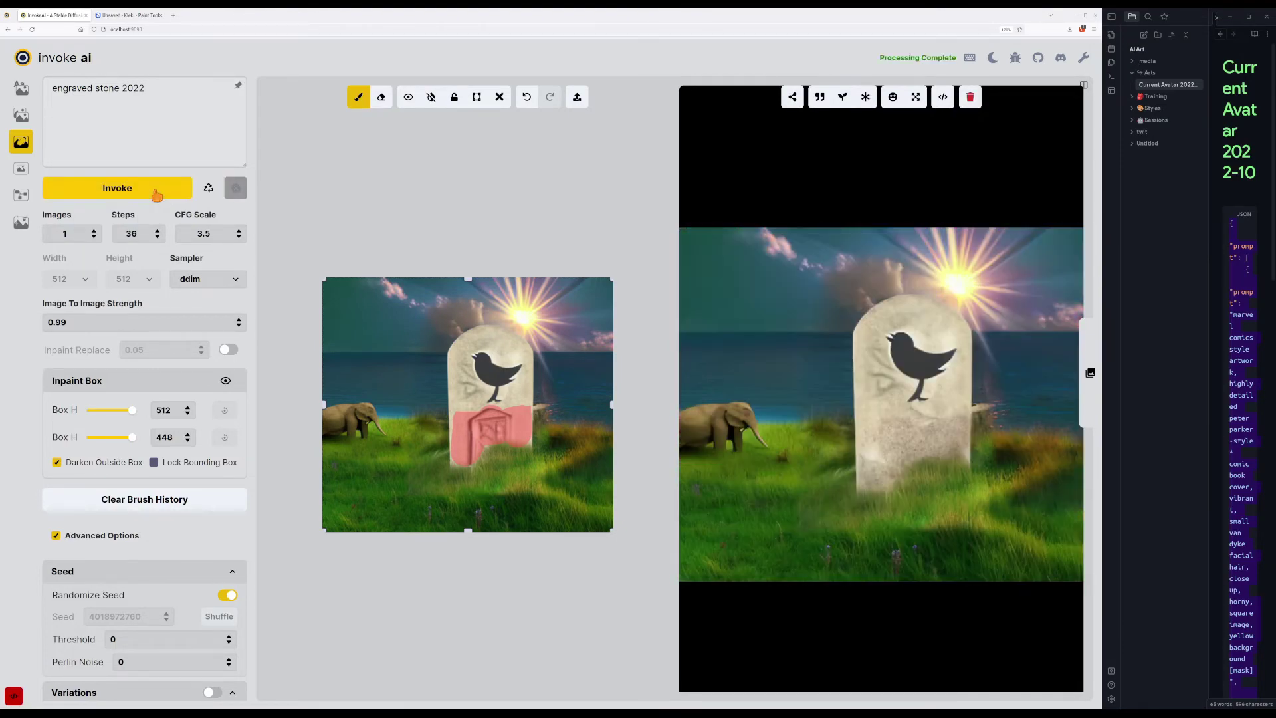
left_click(157, 195)
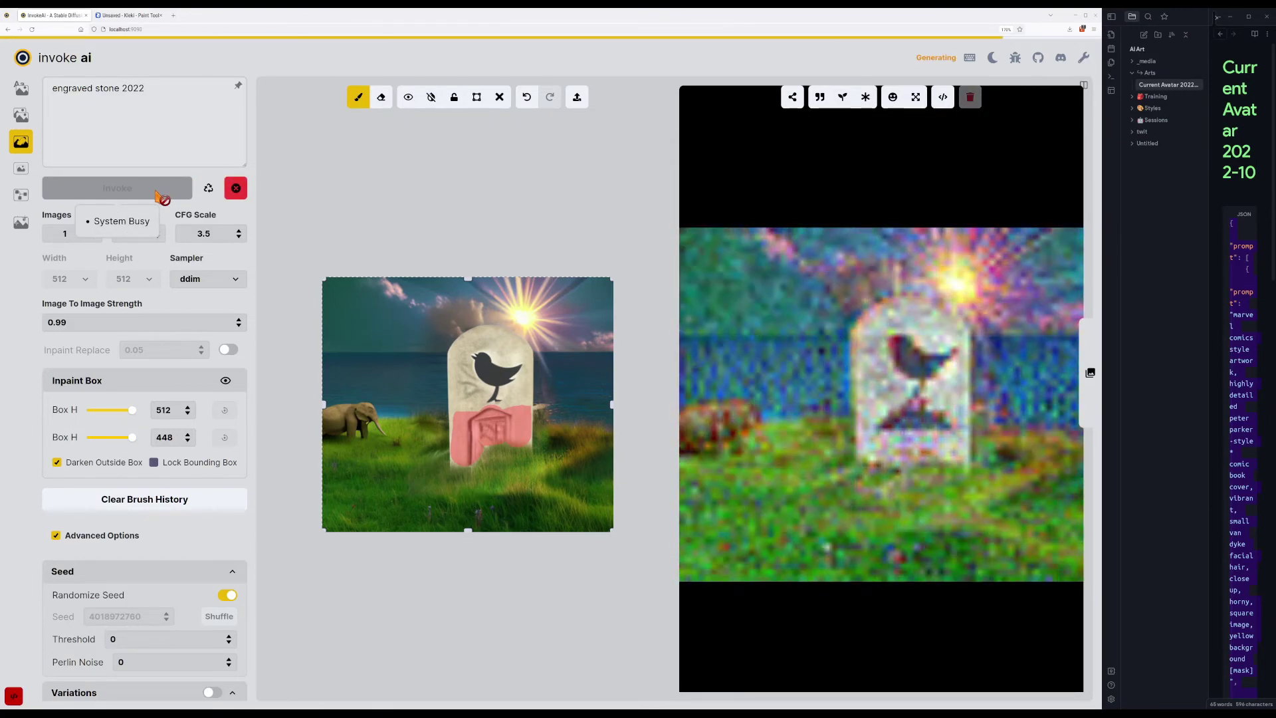
Generate several inpainting variations of the masked lower gravestone with the prompt "engraved stone 2022".
left_click(157, 195)
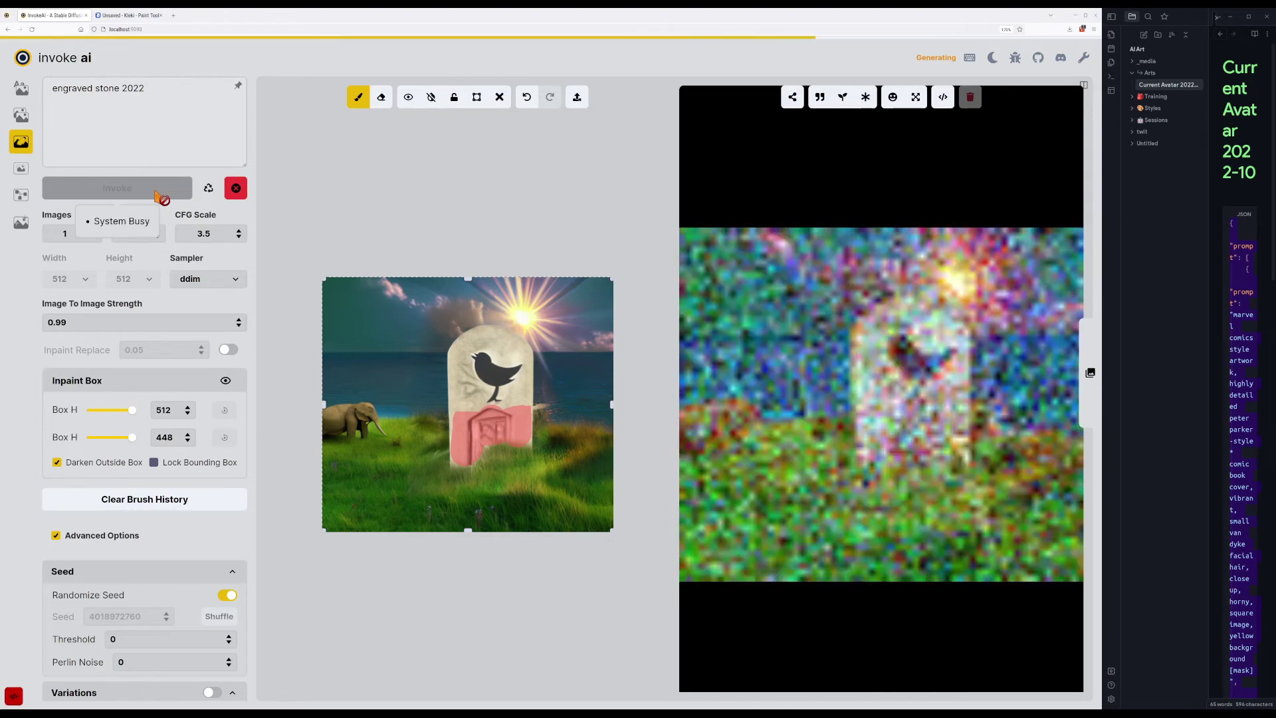
left_click(157, 195)
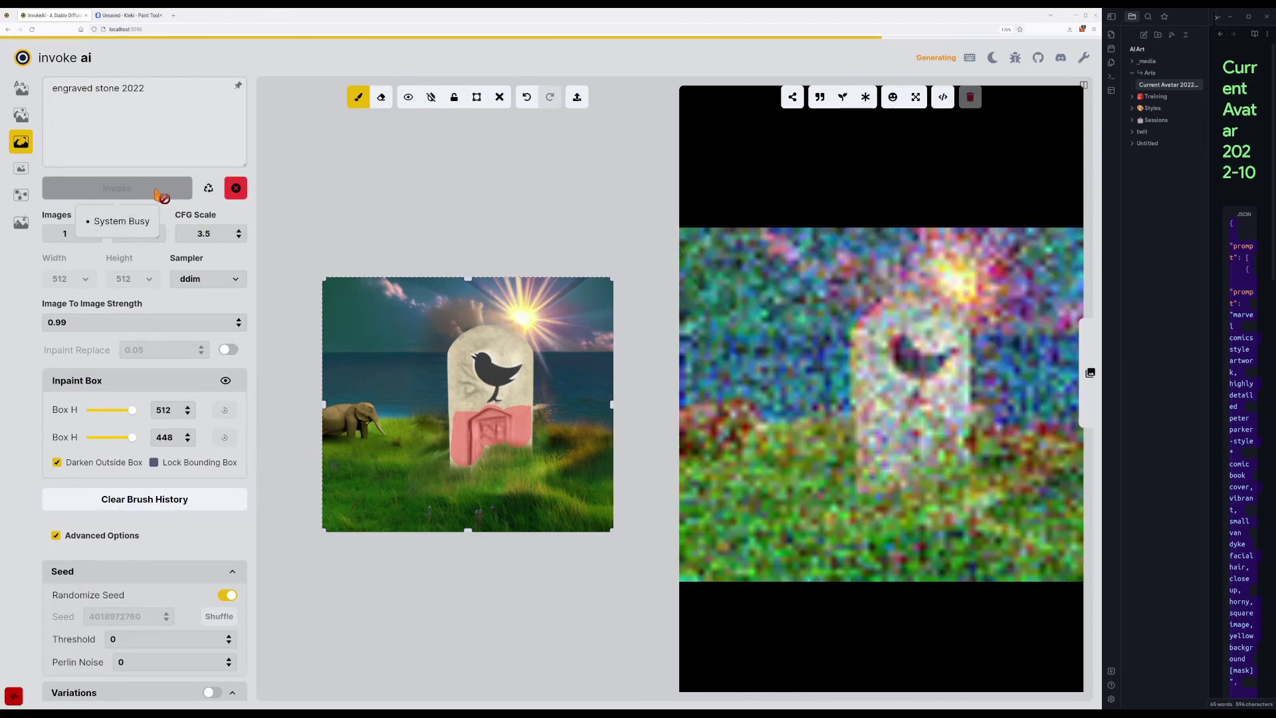
left_click(157, 194)
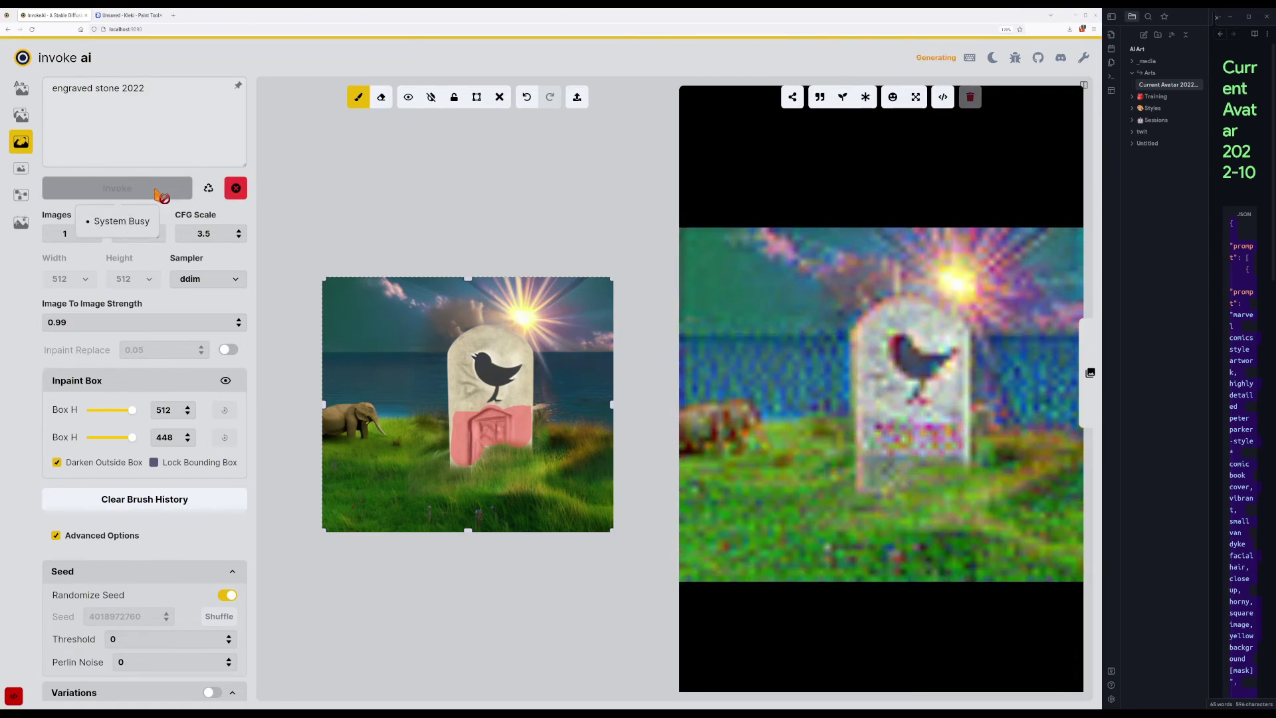
left_click(156, 193)
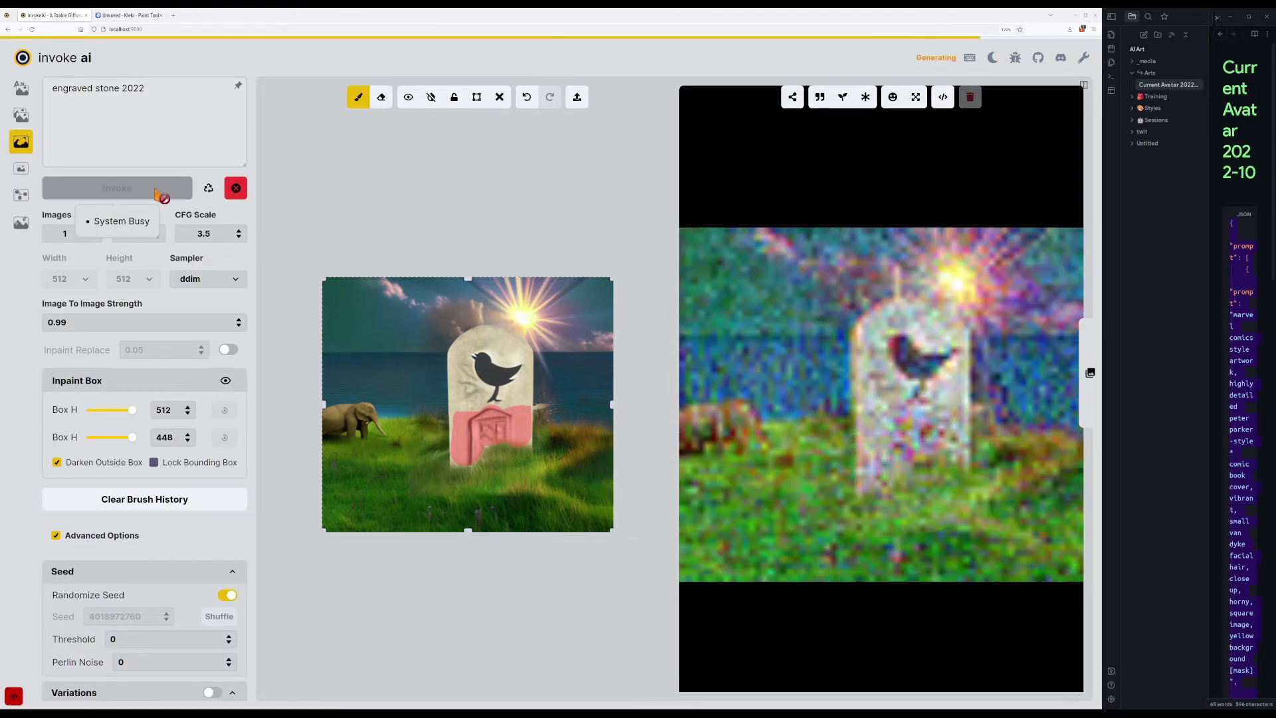
left_click(156, 193)
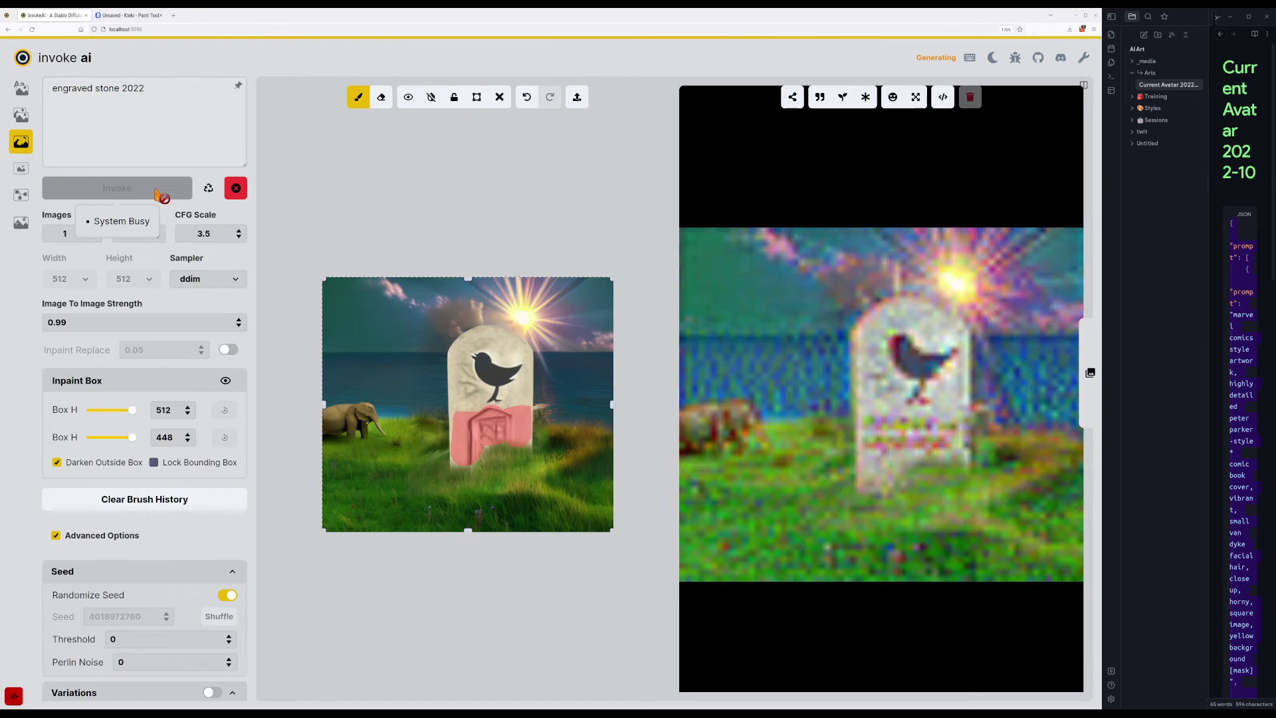
left_click(157, 193)
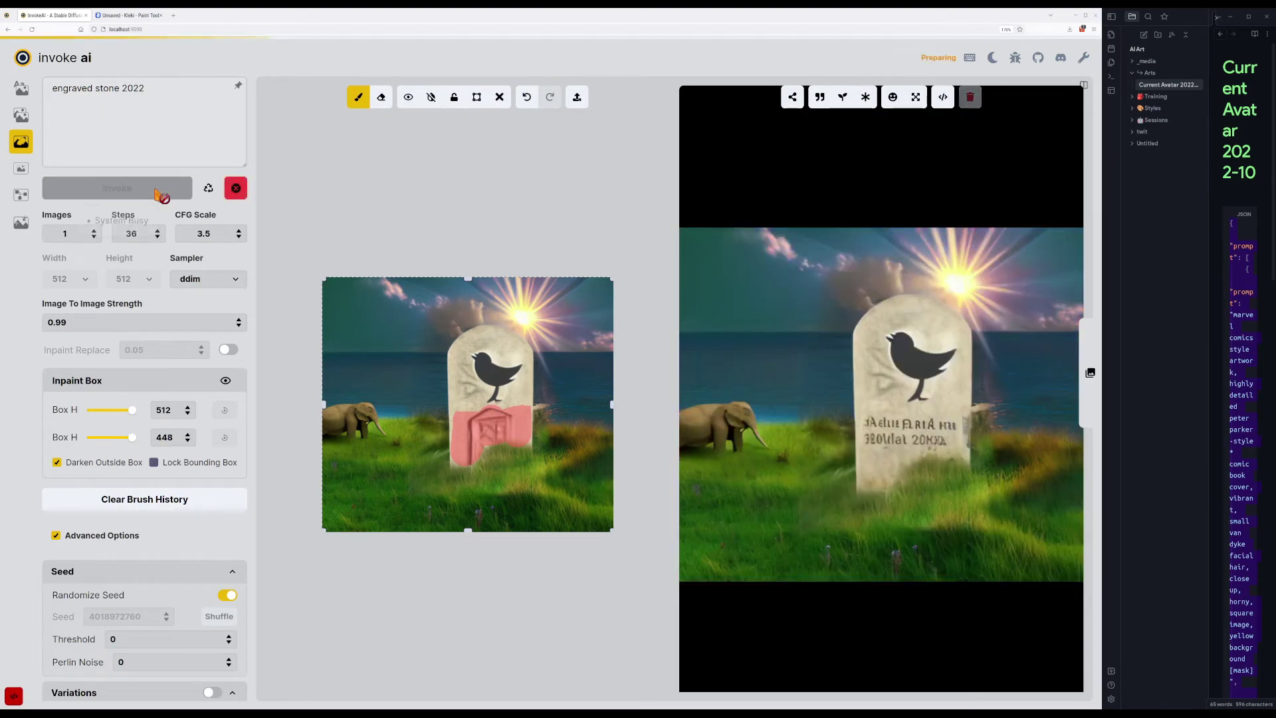
Append "[letters alphabet]" to the prompt and generate a new inpainting result.
left_click(161, 137)
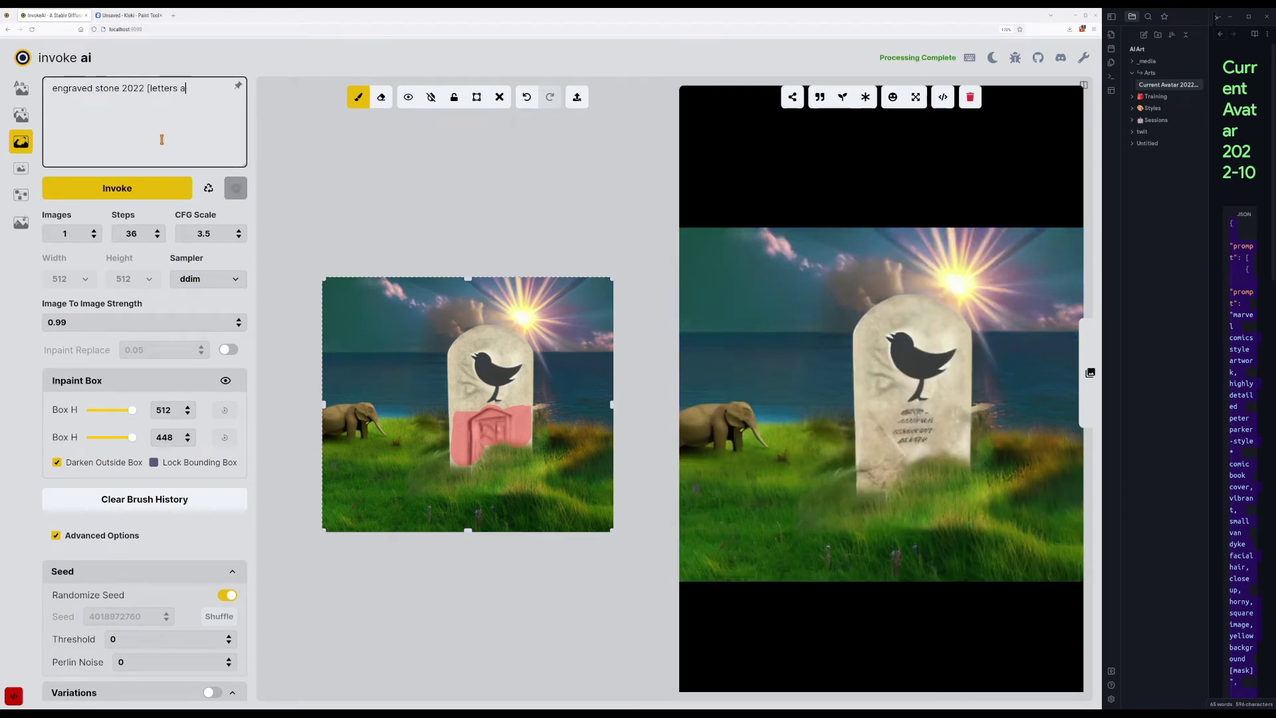
key("ctrl+Return")
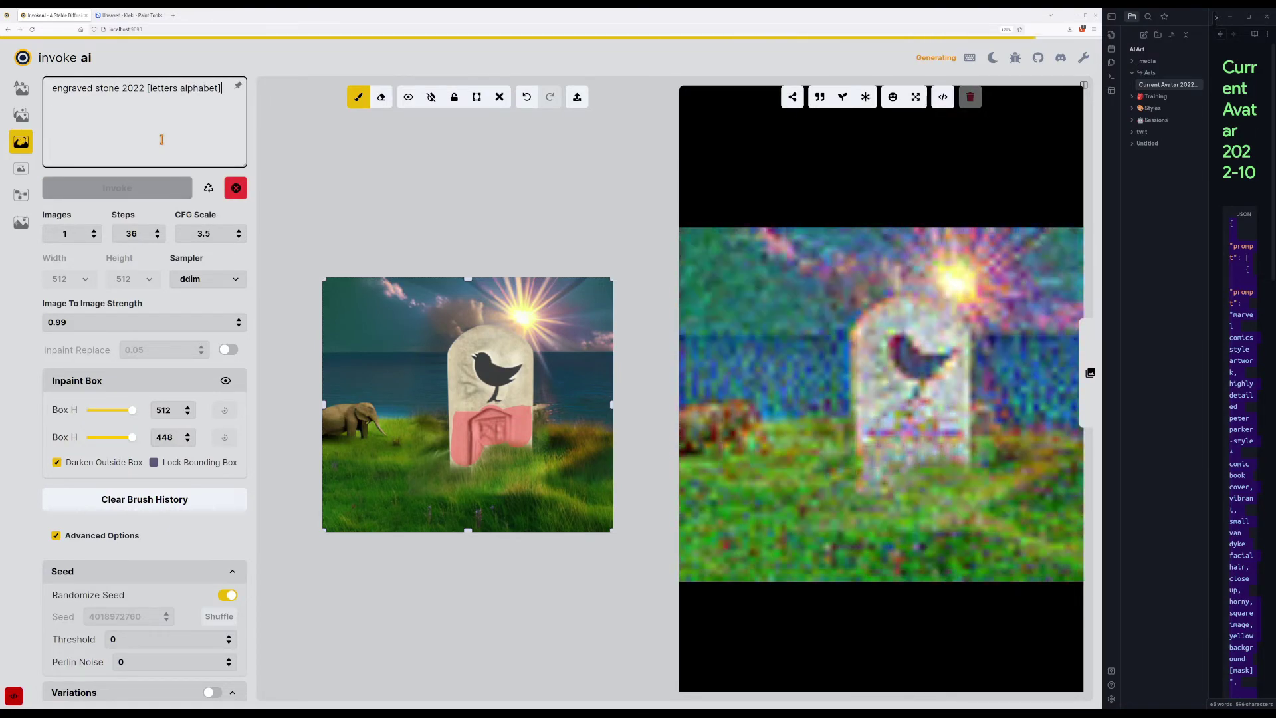
Reword the prompt to engraved stone numbers "2022" [letters alphabet] and generate the inpainting.
key("Home")
key("ctrl+Right")
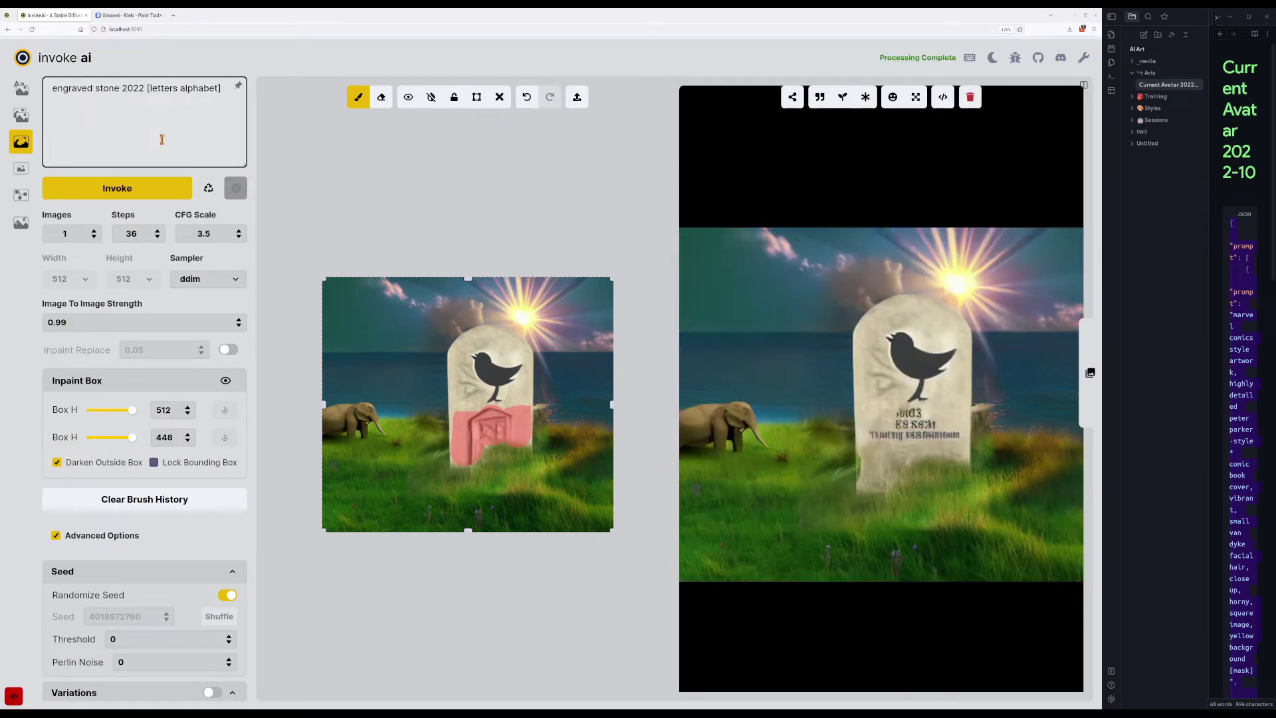
type("numbers ")
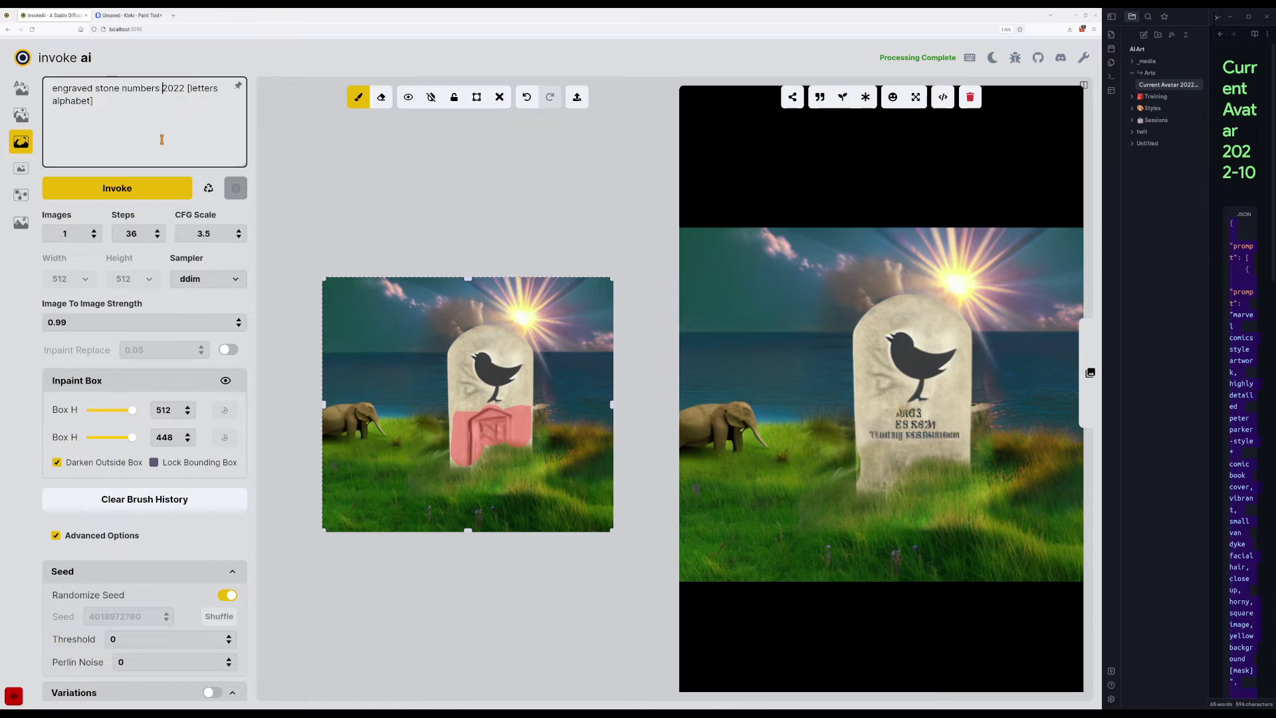
type("\"2022")
type("\"")
key("ctrl+Return")
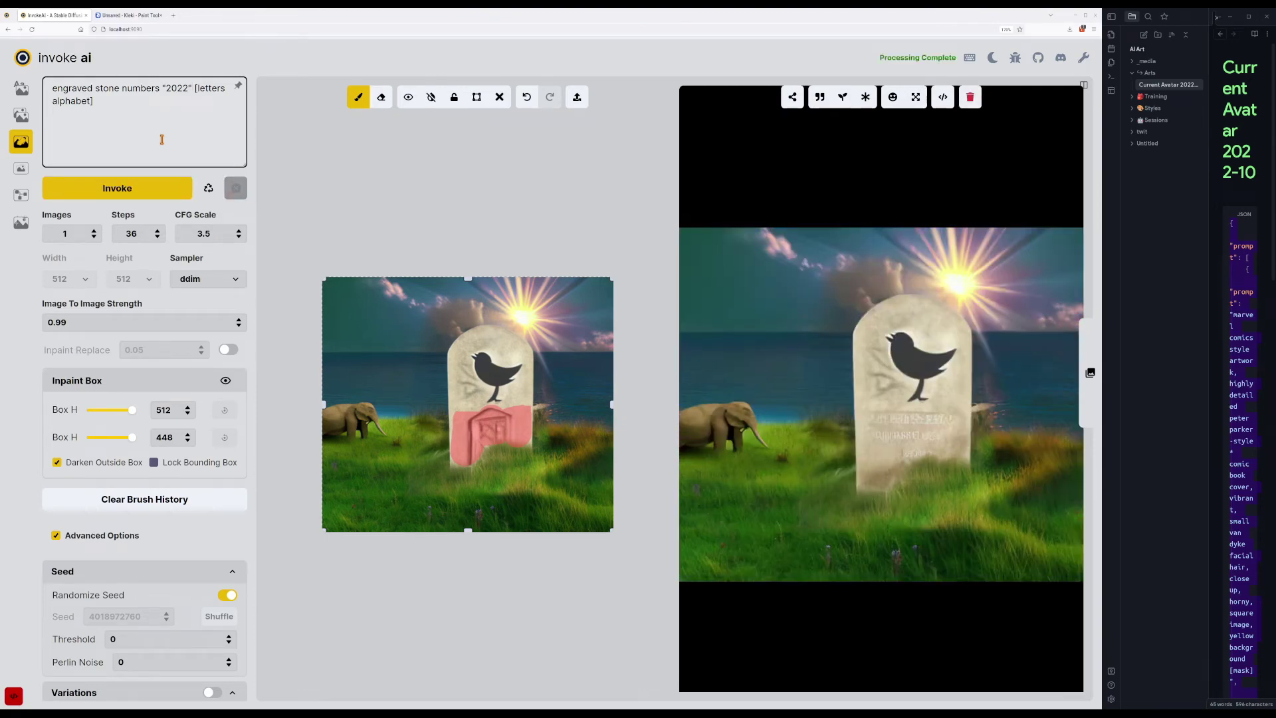
Generate further variations of the gravestone's masked area with the same "2022" numbers prompt.
key("ctrl+Return")
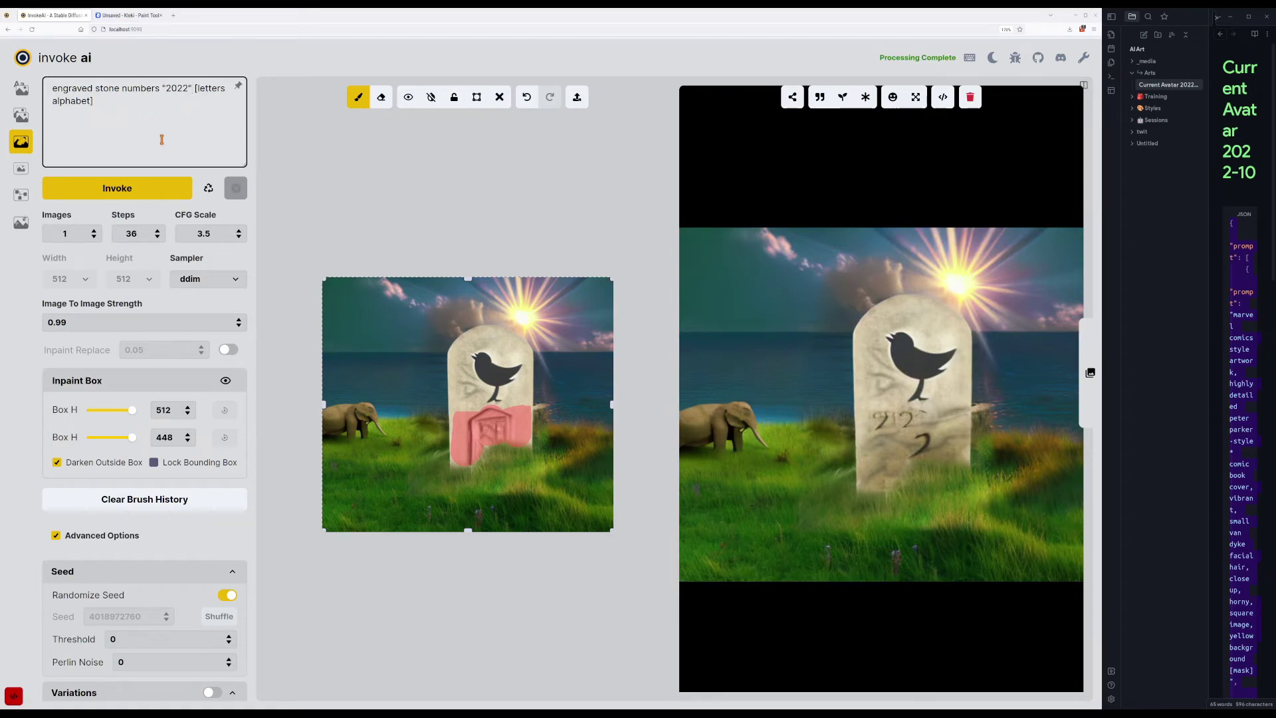
key("ctrl+Return")
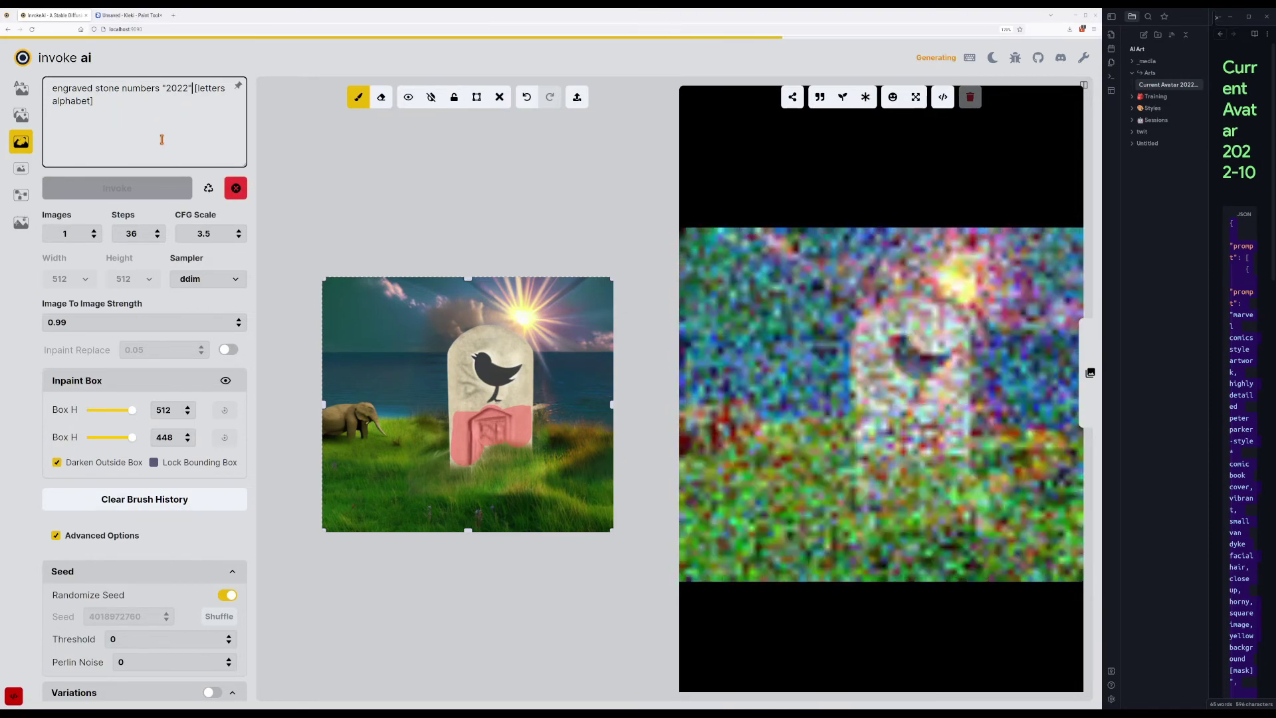
key("ctrl+Return")
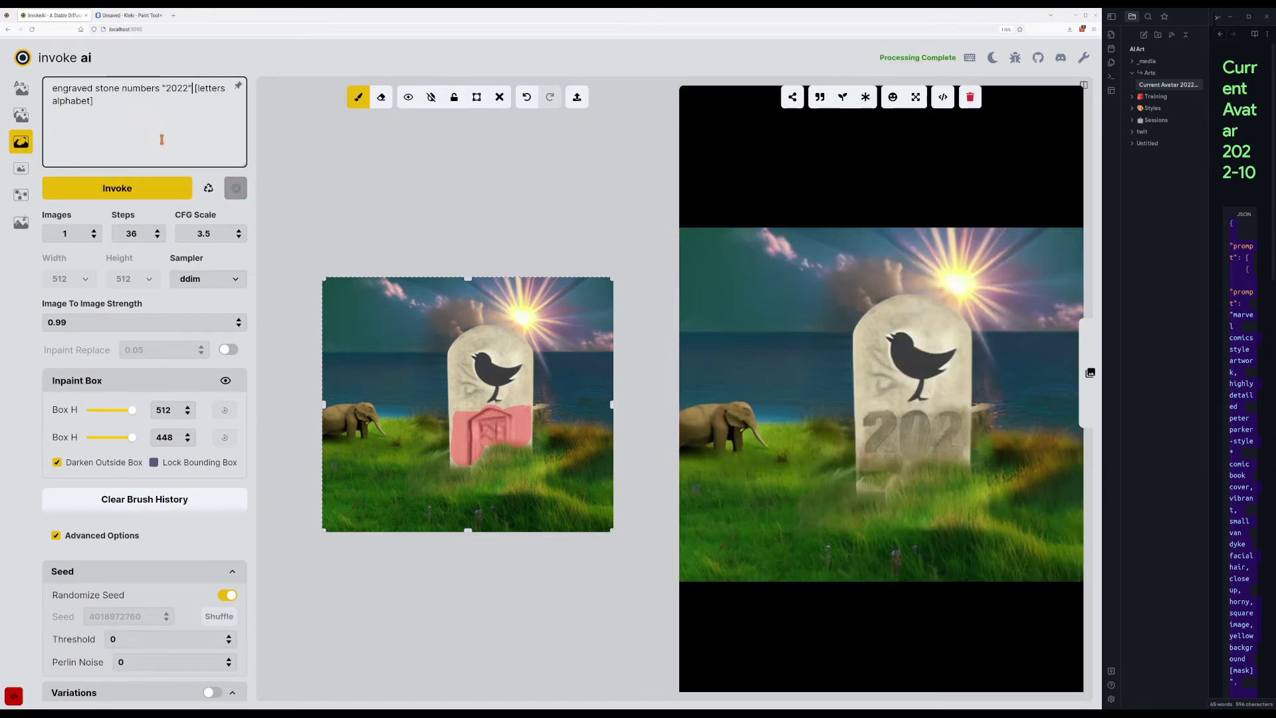
key("ctrl+Return")
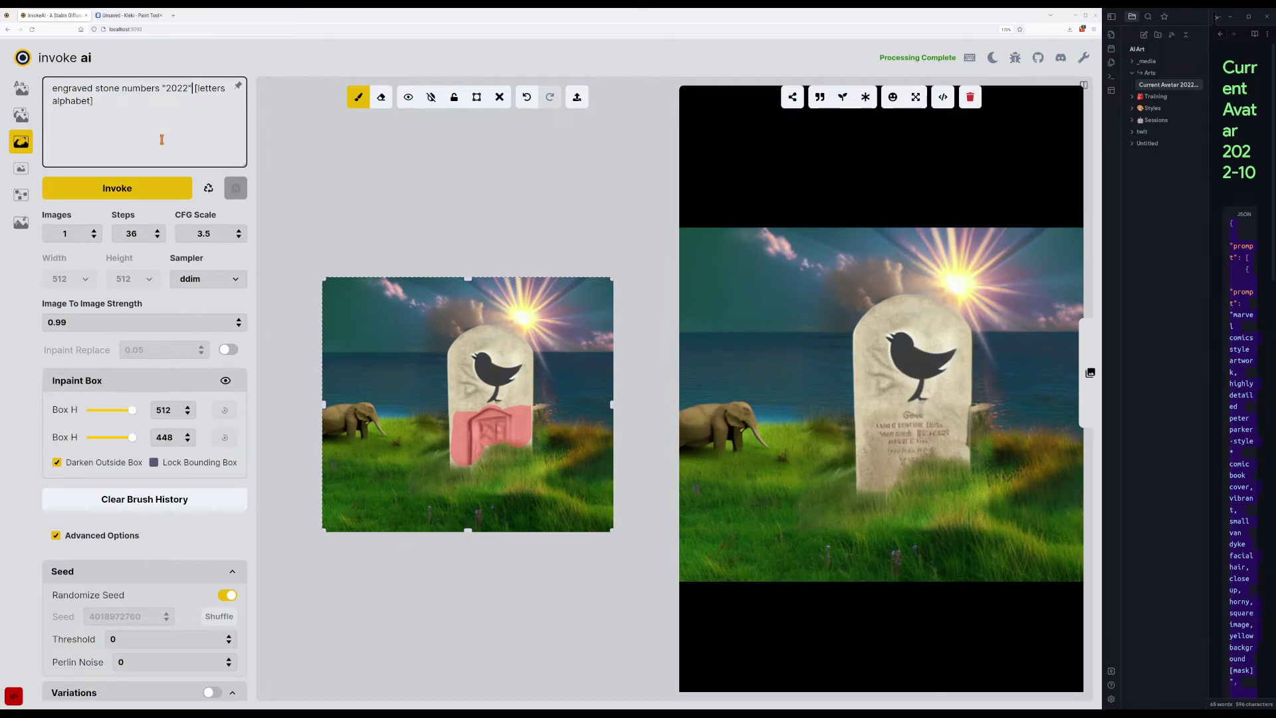
key("ctrl+Return")
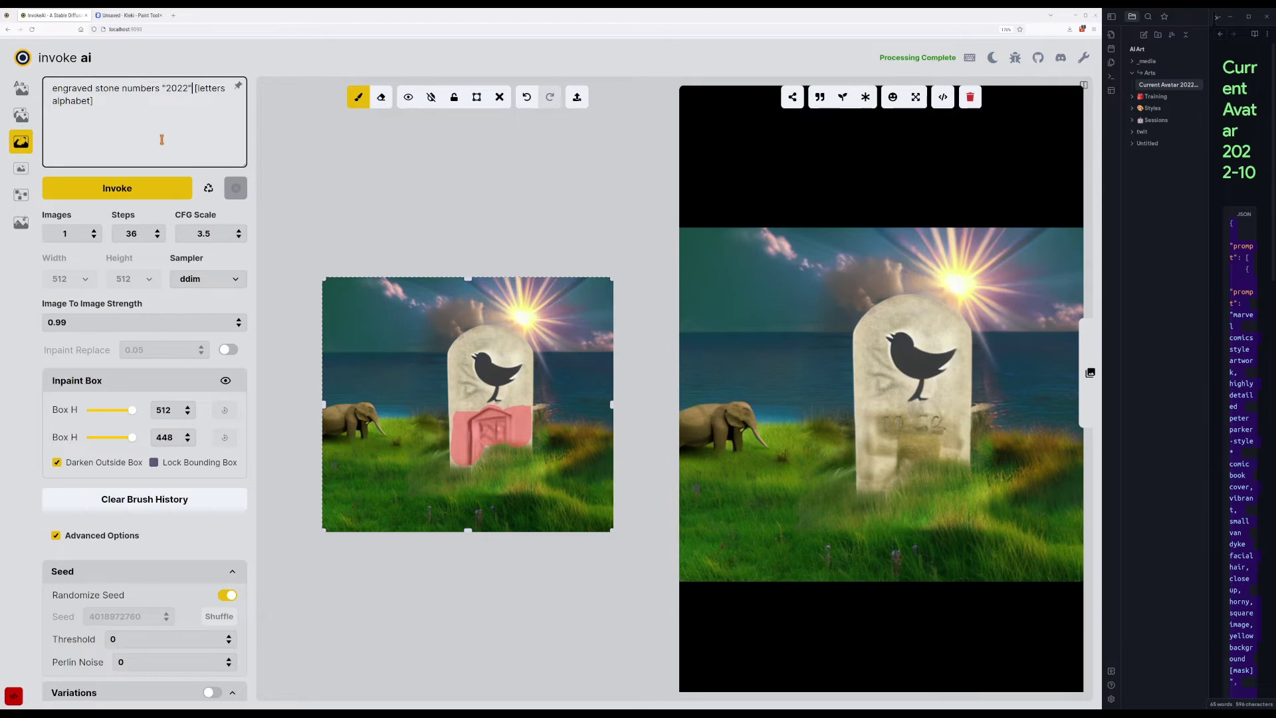
key("ctrl+Return")
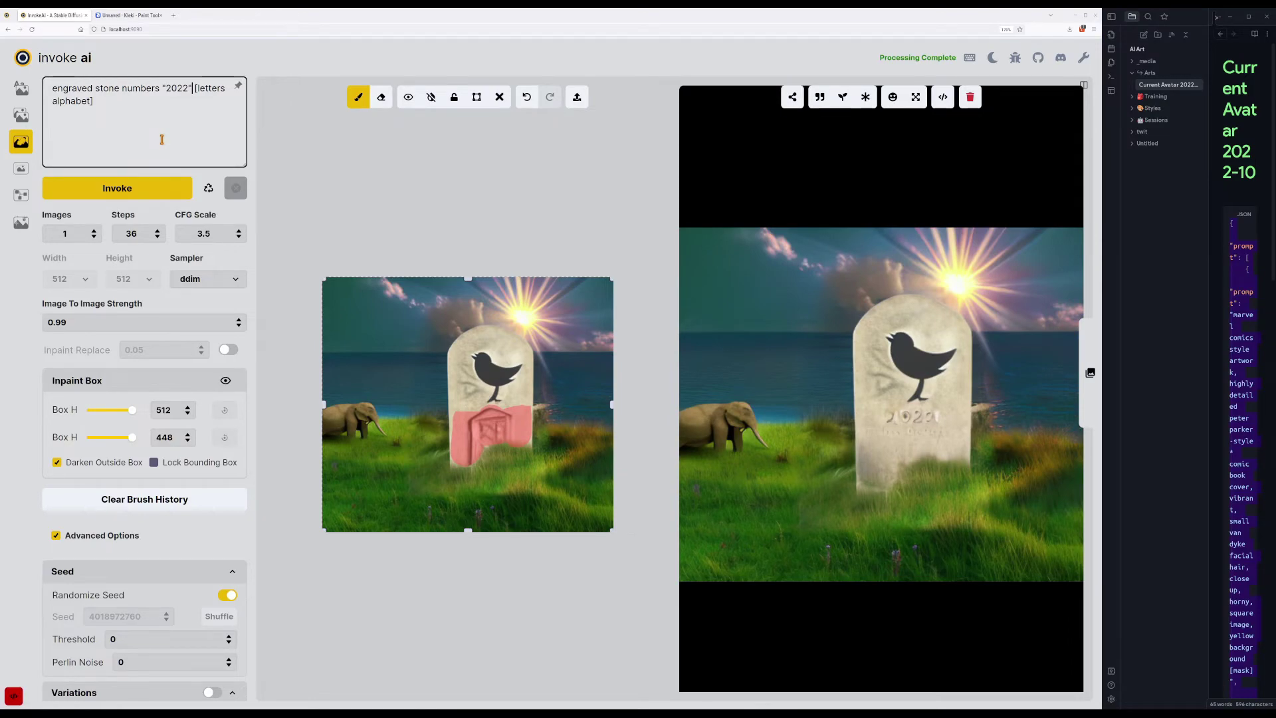
key("ctrl+Return")
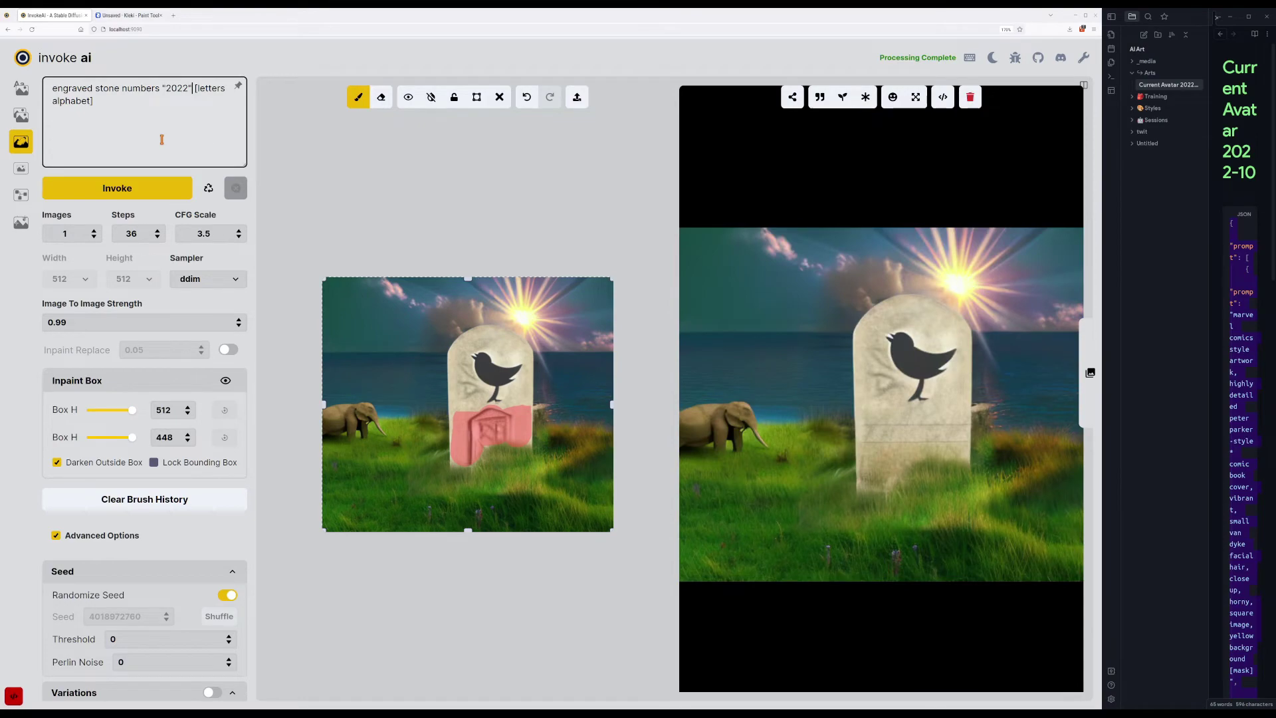
key("ctrl+Return")
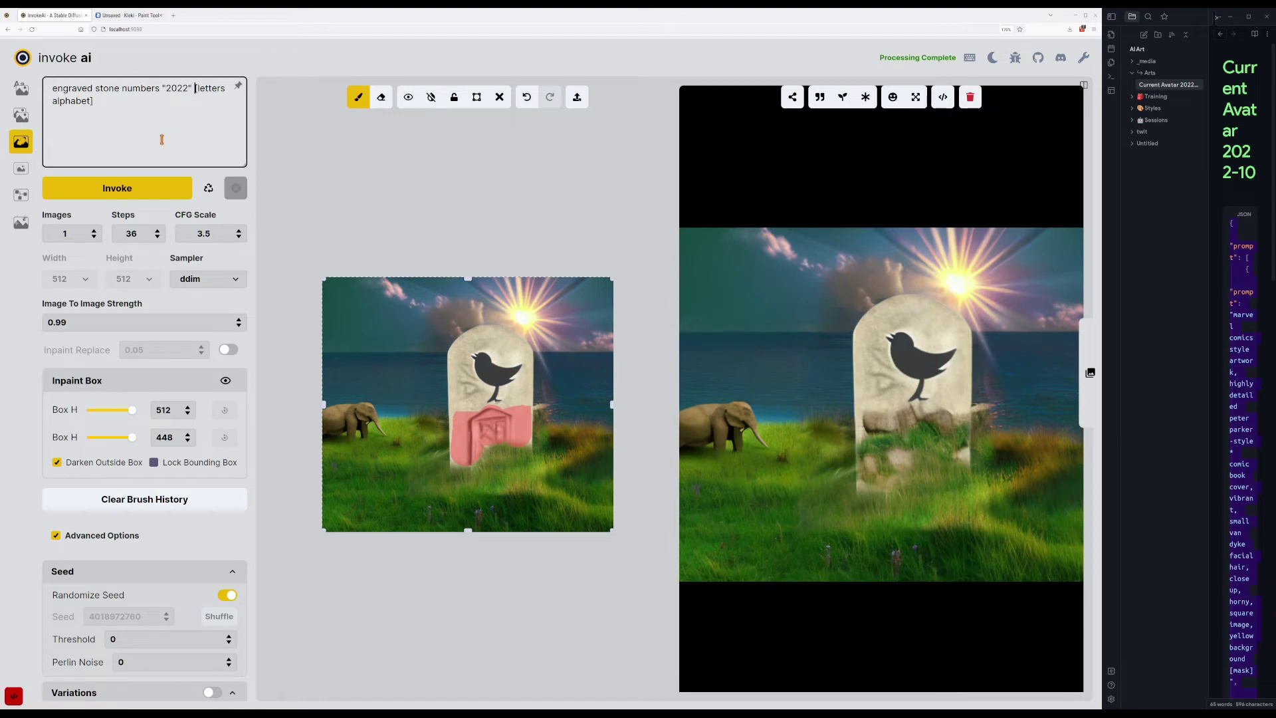
Select the generated variation with the plain, text-free gravestone and send it to inpainting as the base image.
left_click(761, 525)
key("Right")
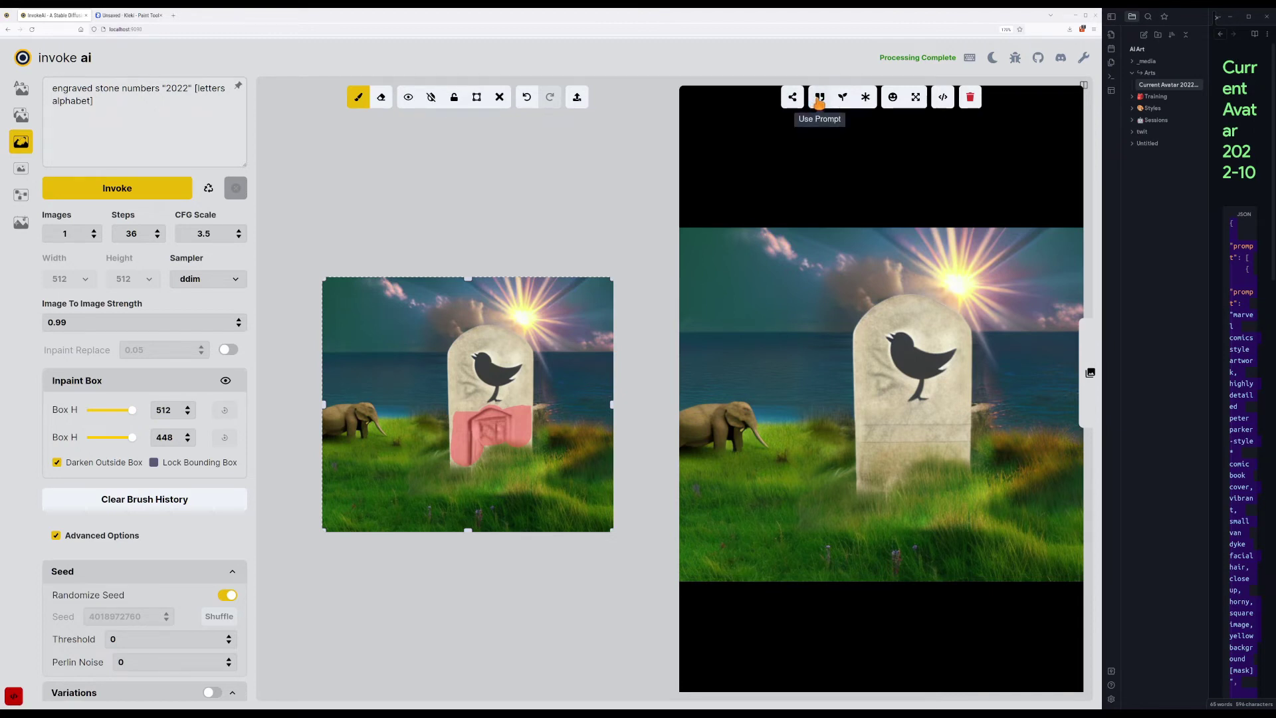
mouse_move(795, 100)
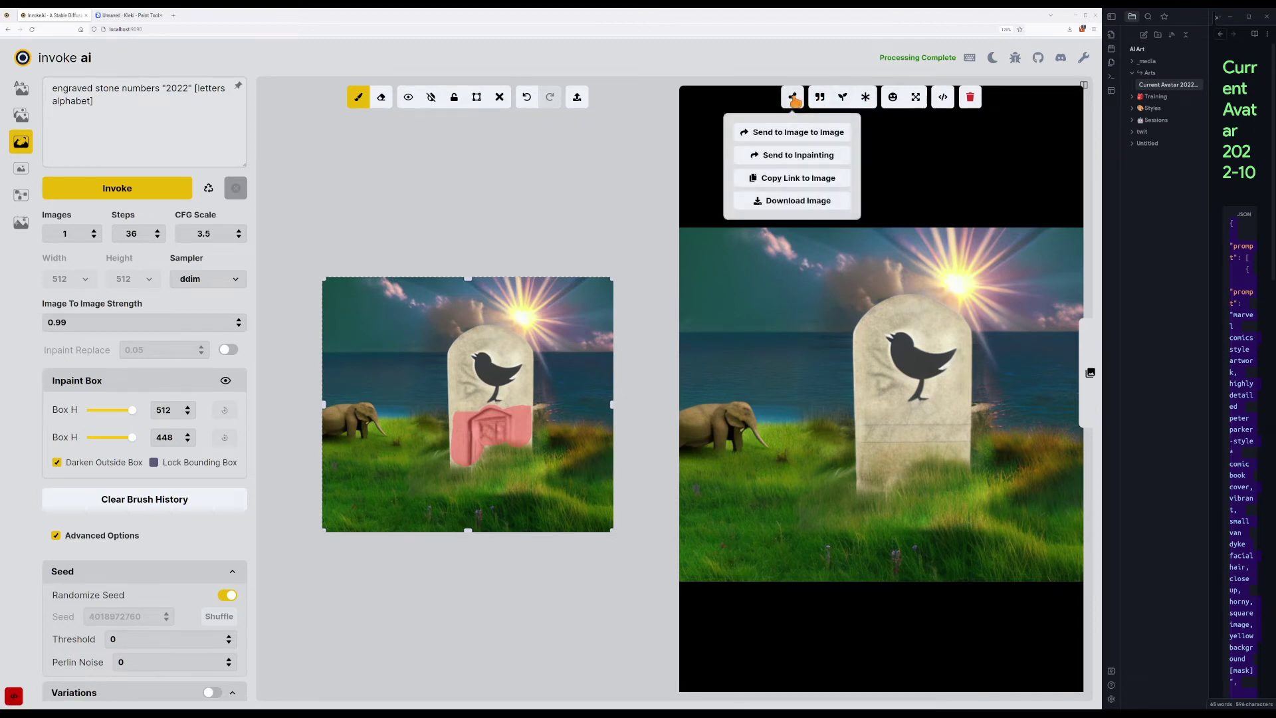
left_click(796, 160)
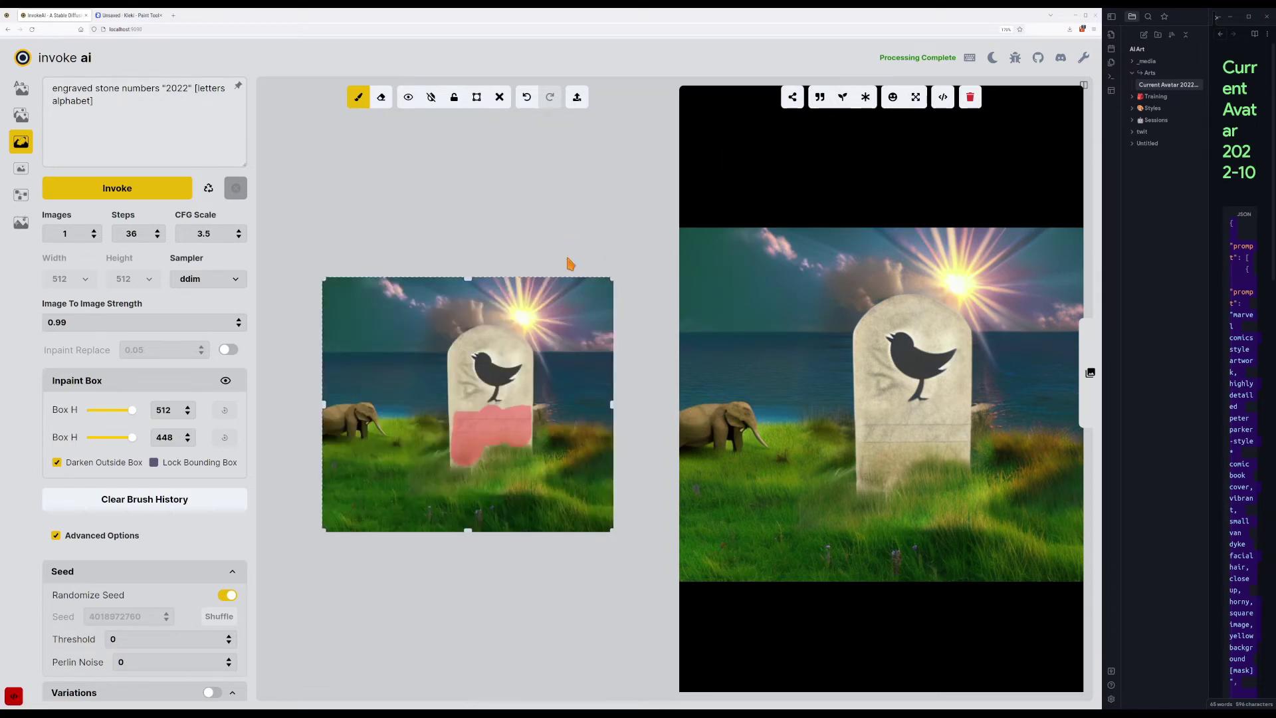
Generate repeated inpainting variations on the plain gravestone base with the unchanged engraved numbers prompt.
mouse_move(701, 239)
left_click(188, 120)
key("Return")
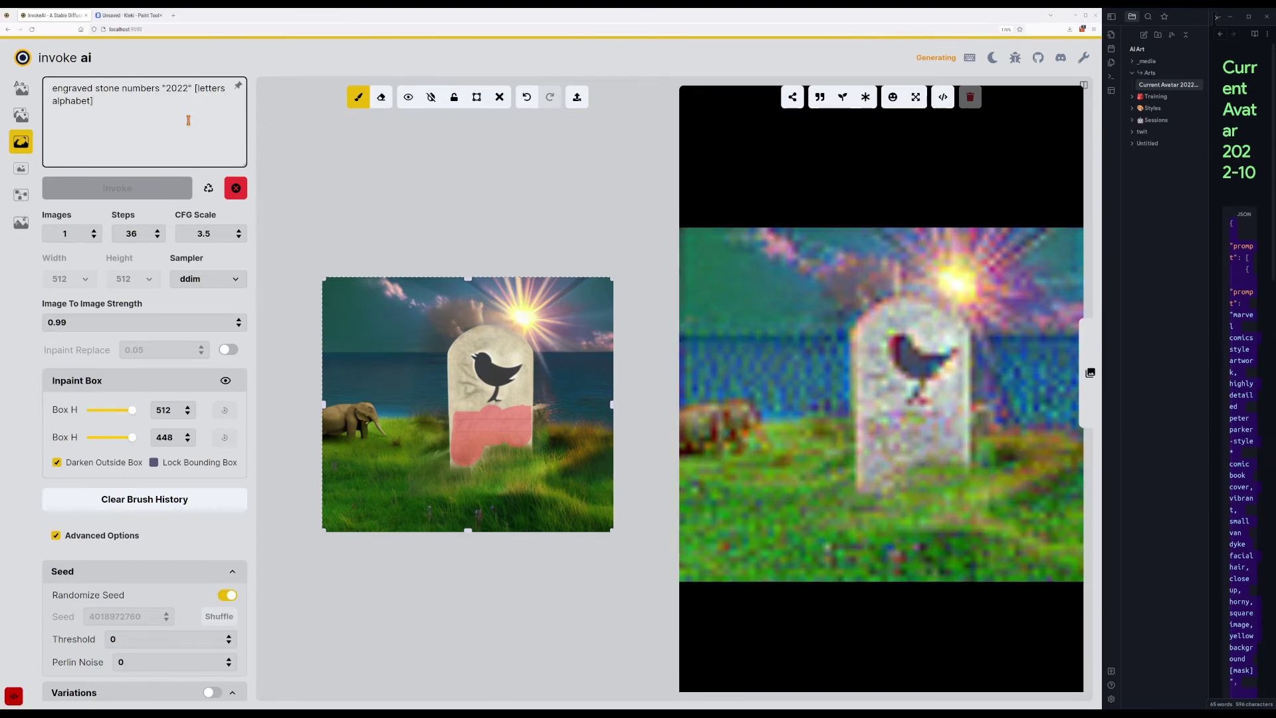
key("Return")
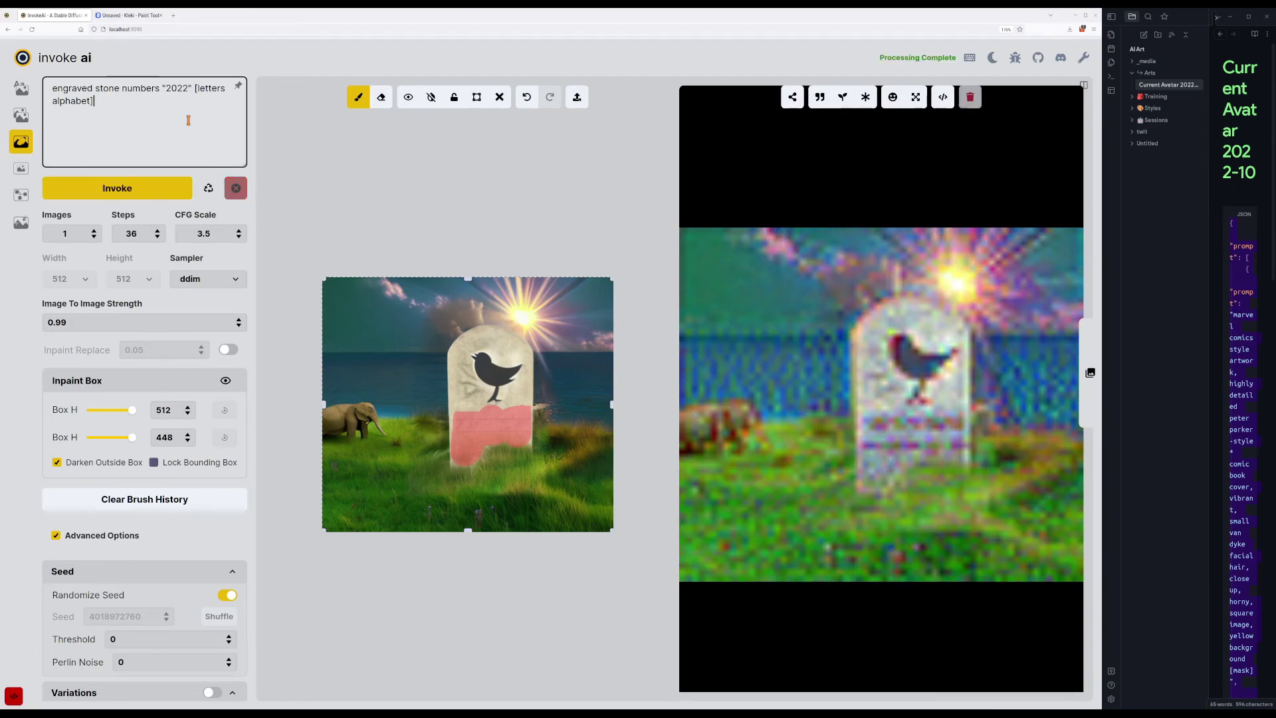
key("Return")
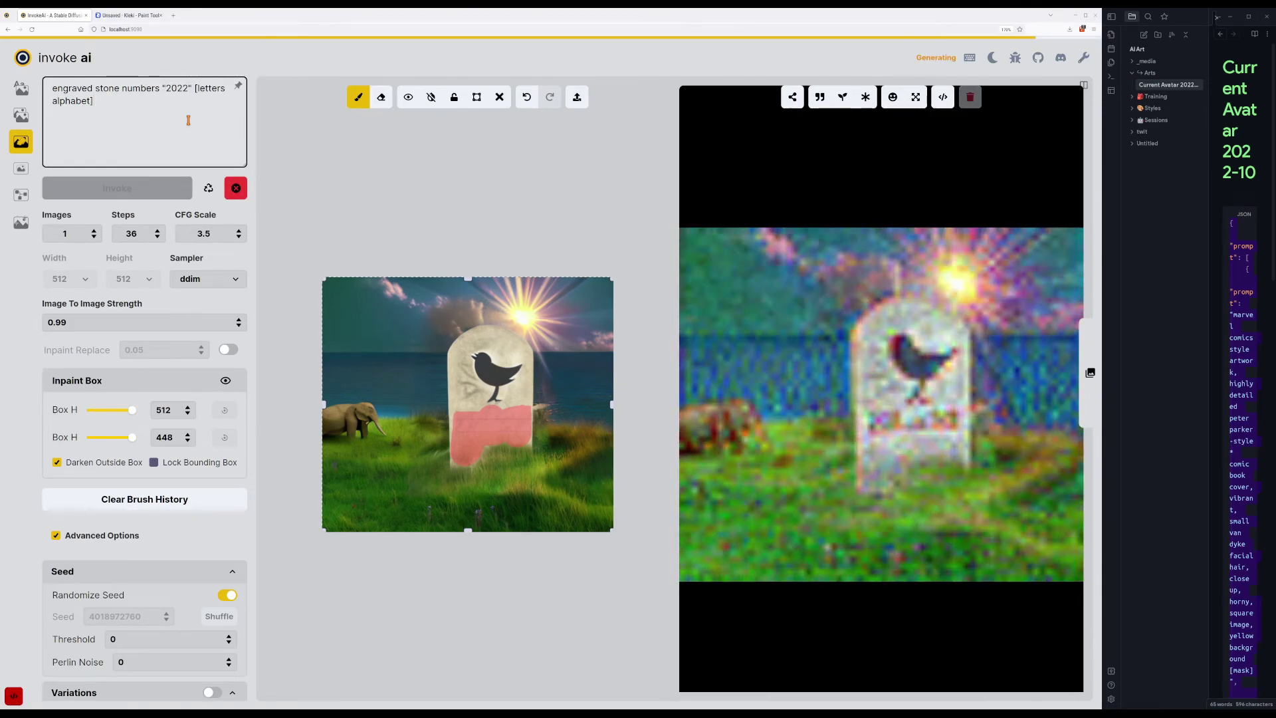
key("Return")
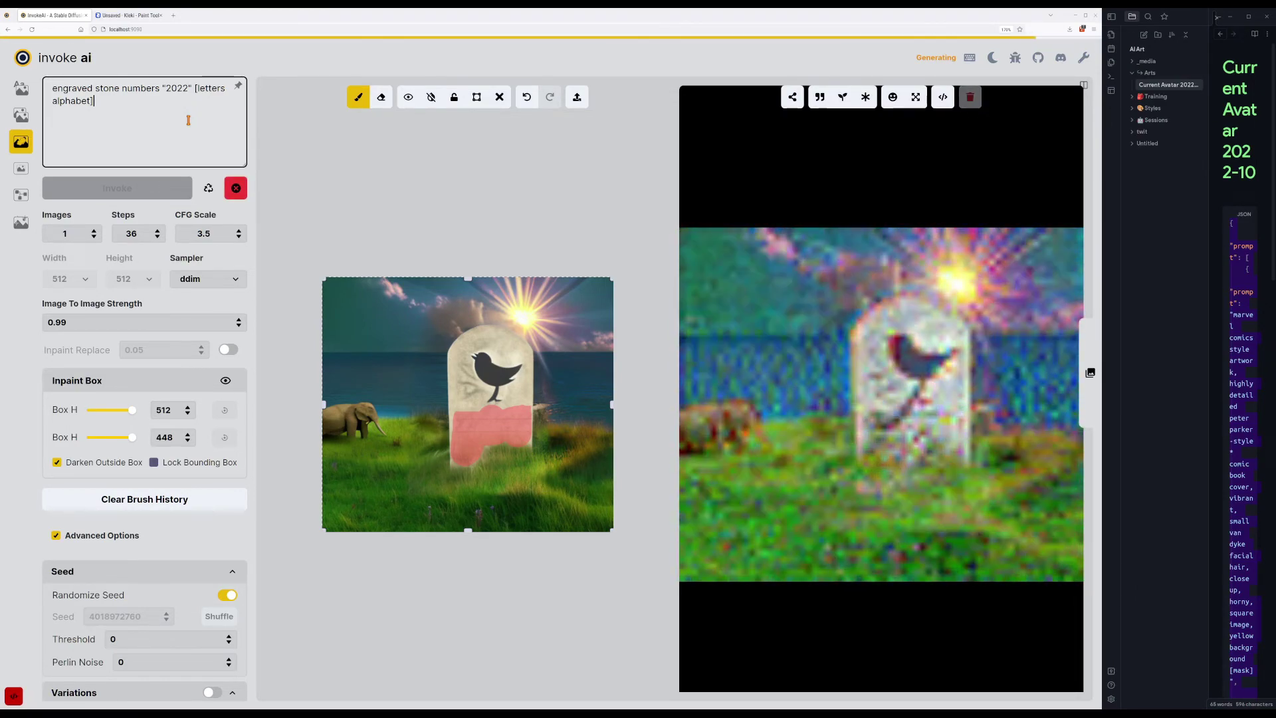
key("Return")
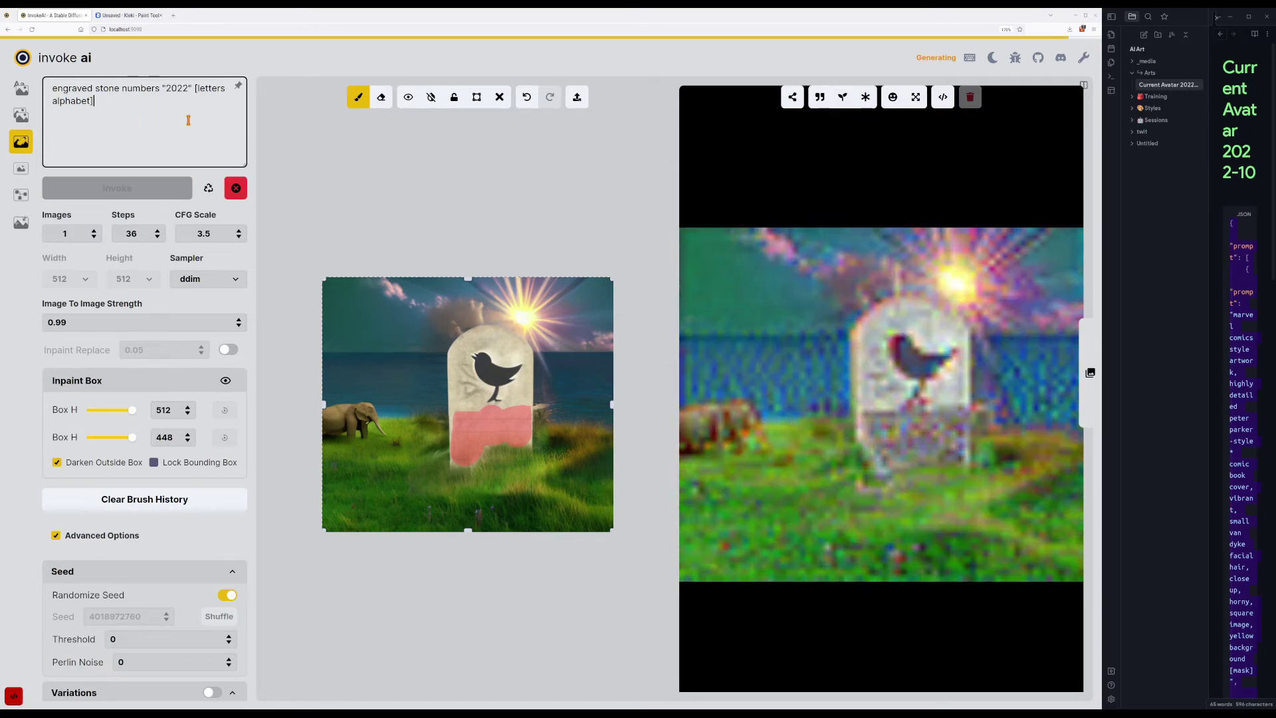
key("Return")
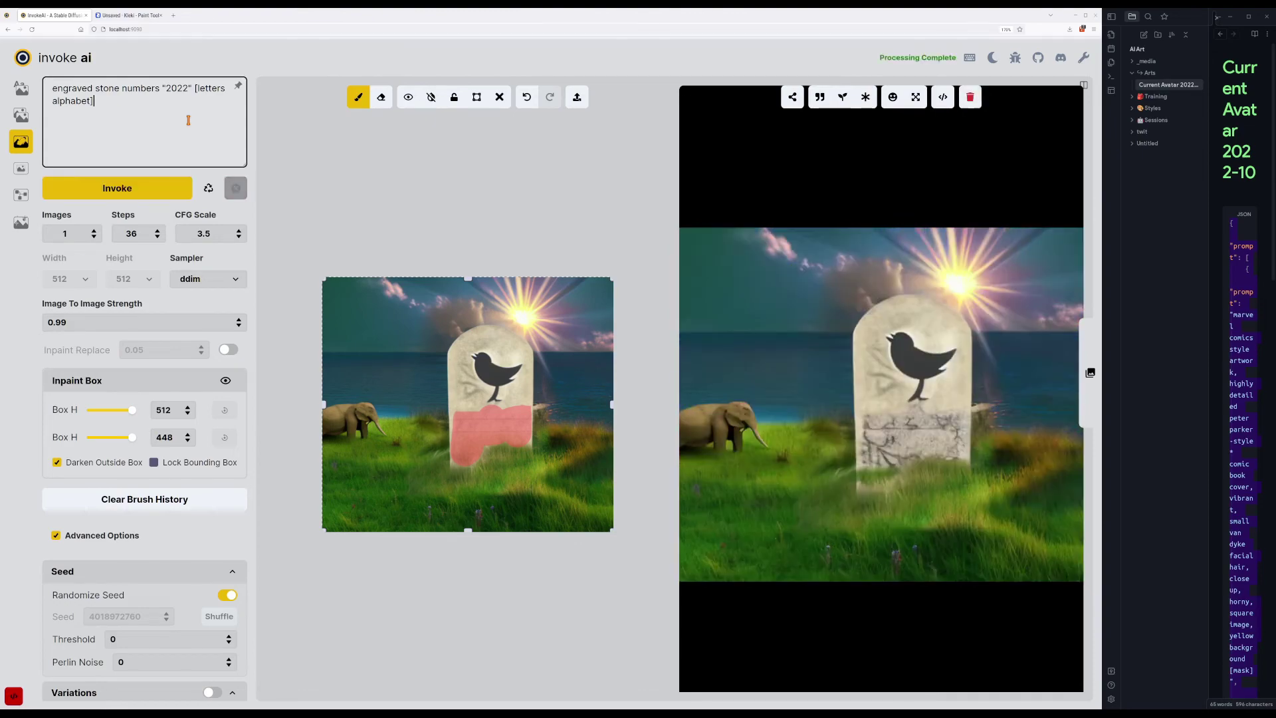
key("Return")
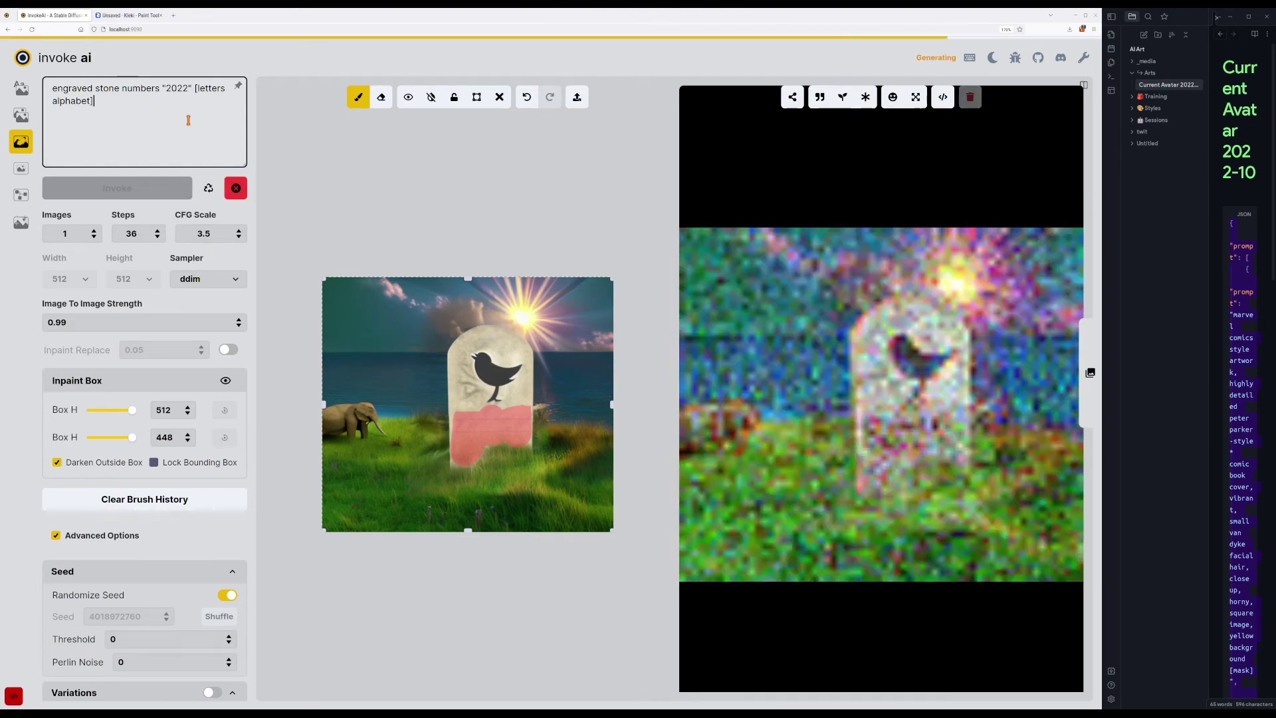
key("Return")
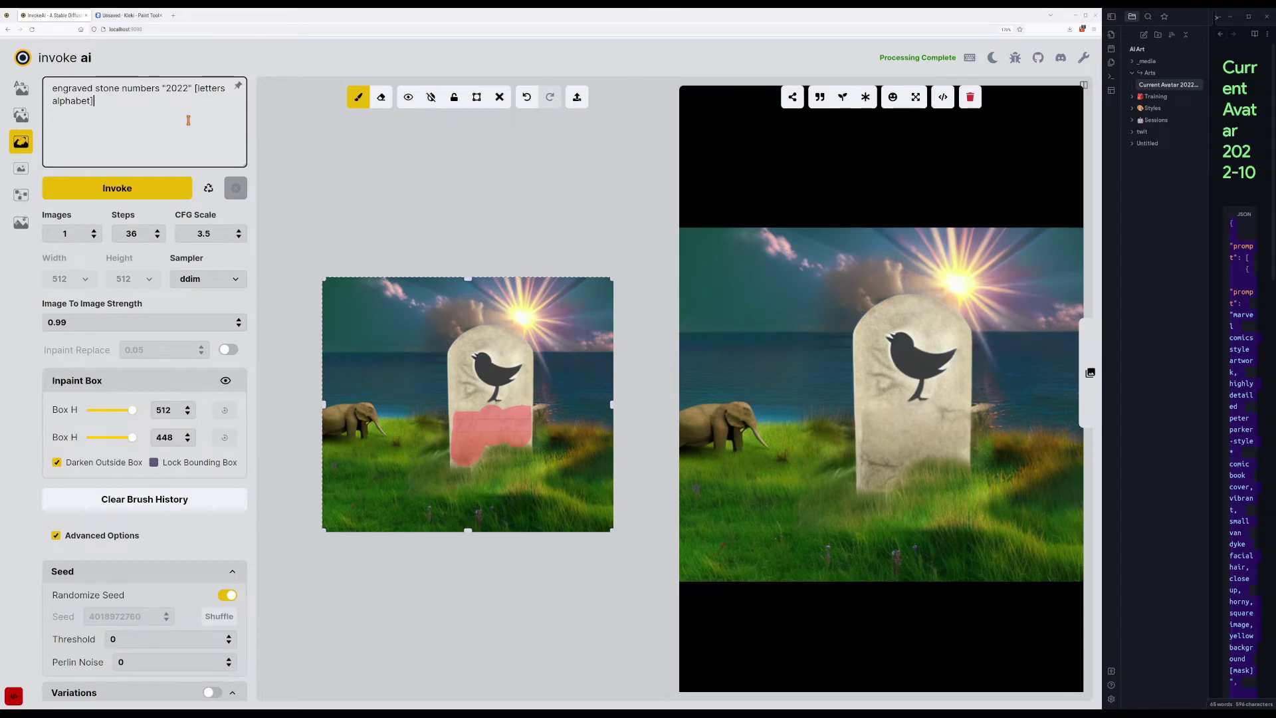
Load the generation parameters of the gravestone image with the prompt "engraved numbers 2 0 2 2 [letters alphabet]".
key("ctrl+alt+a")
key("Escape")
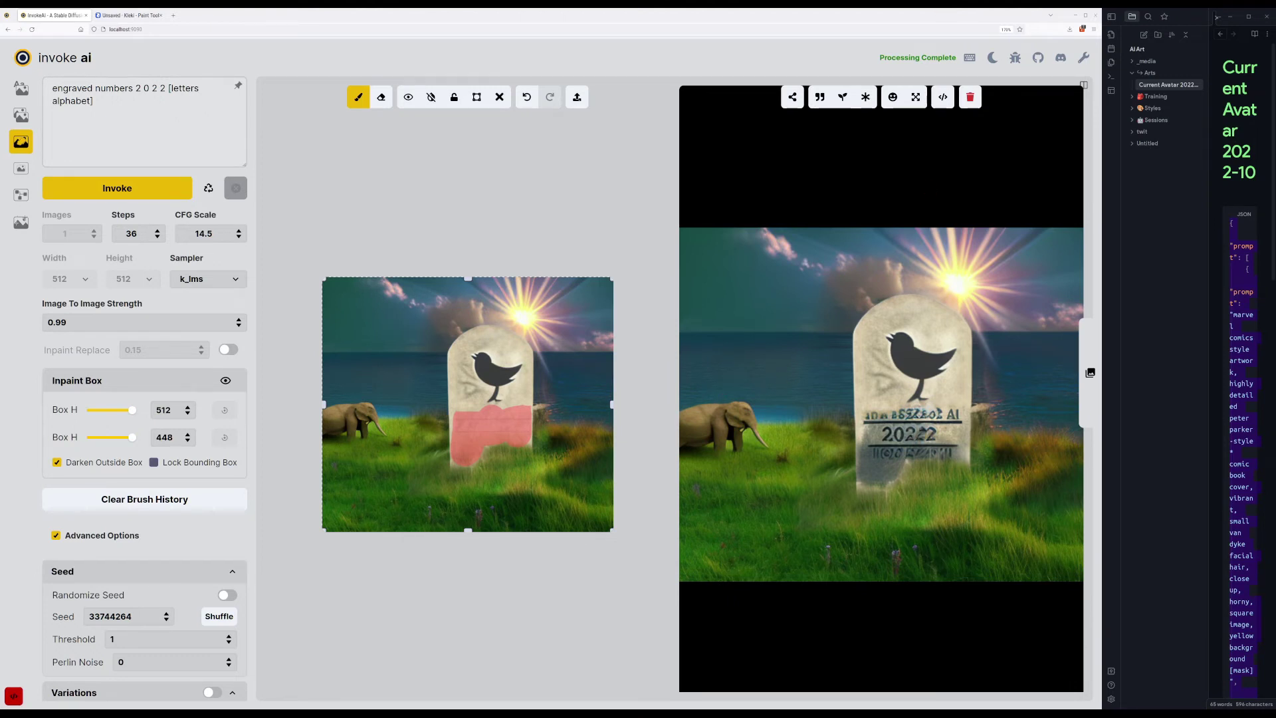
Bring in the browser window with the elephant and 2022 gravestone reference image, view it, and move it away again.
left_click_drag(985, 0, 531, 17)
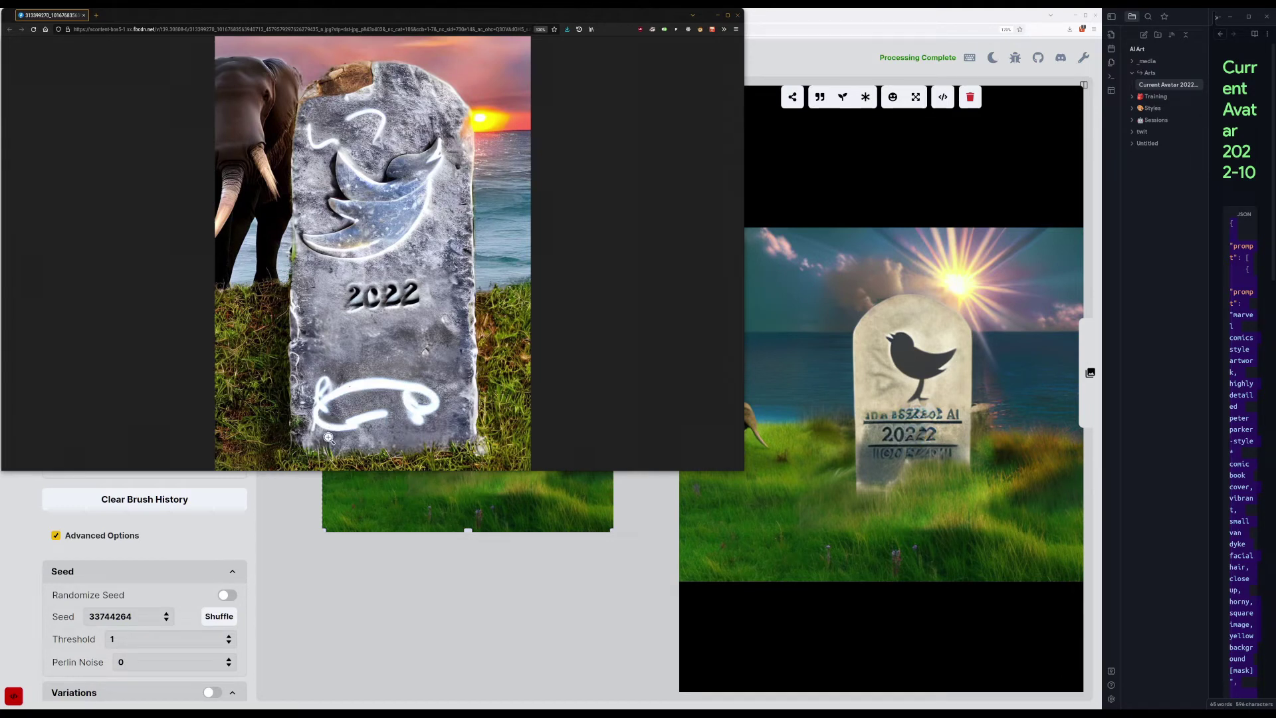
left_click_drag(389, 22, 1266, 8)
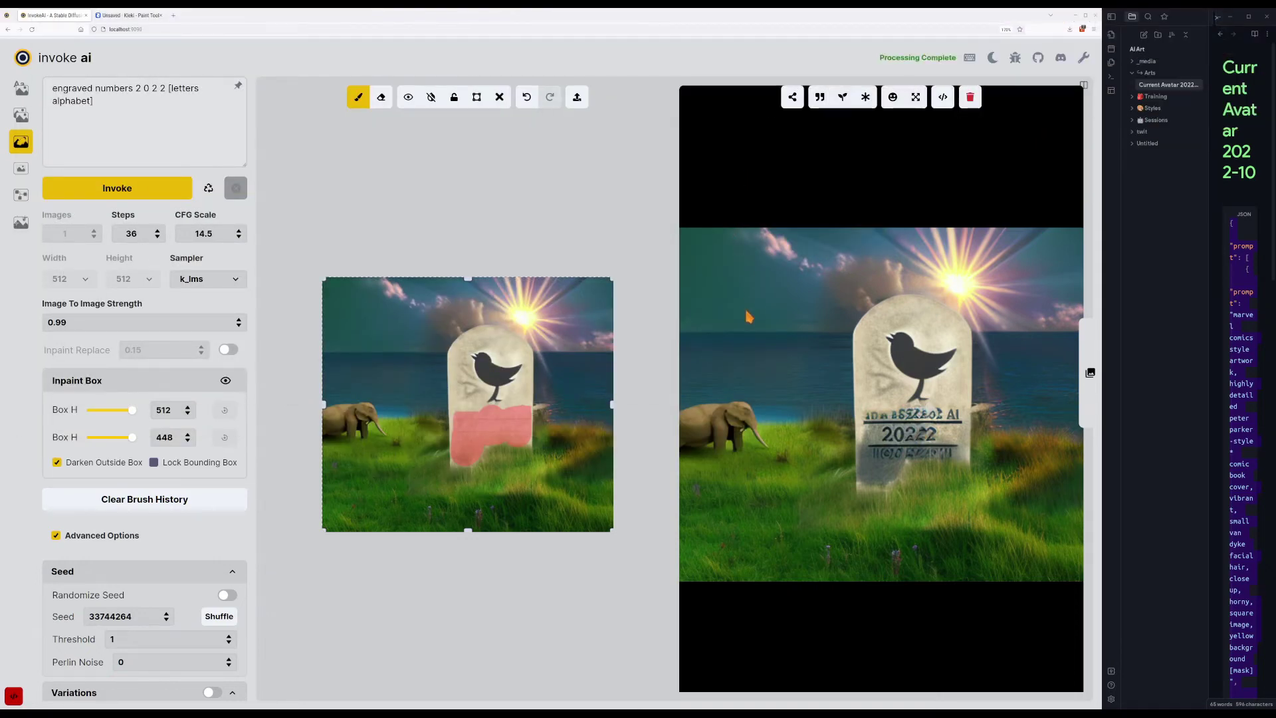
Clear the whole inpainting prompt.
left_click(90, 101)
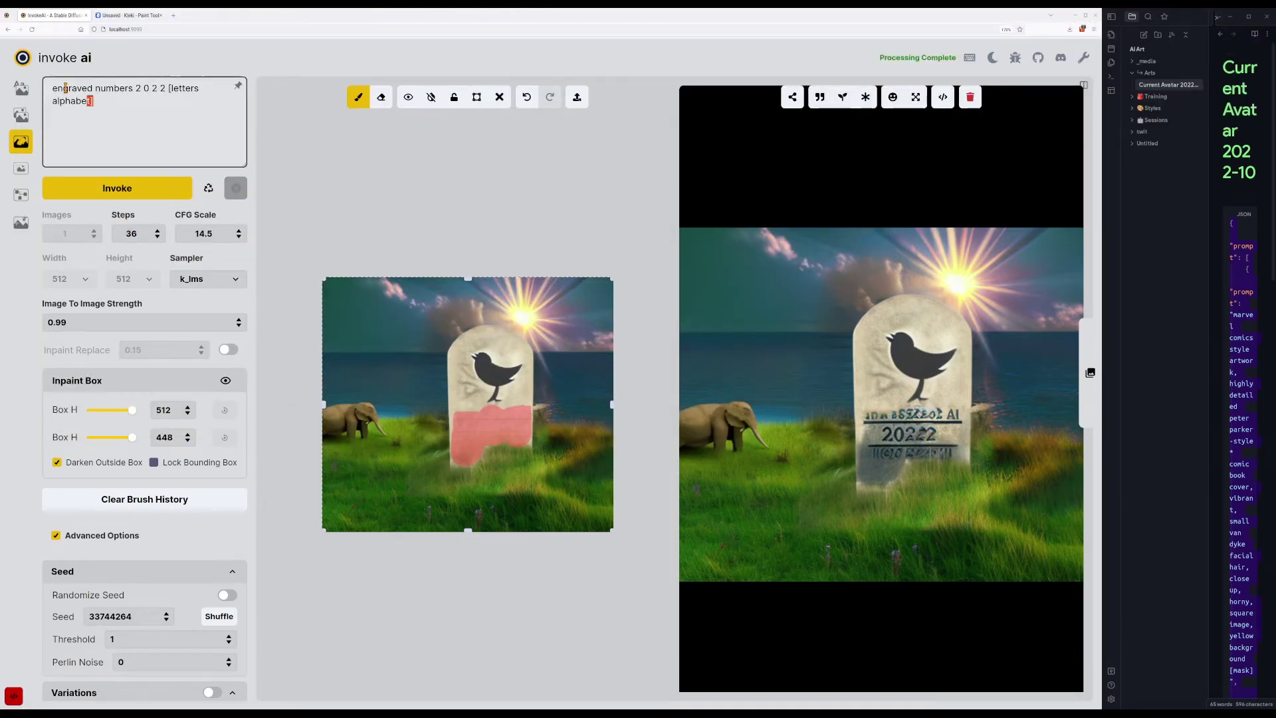
key("ctrl+a")
key("BackSpace")
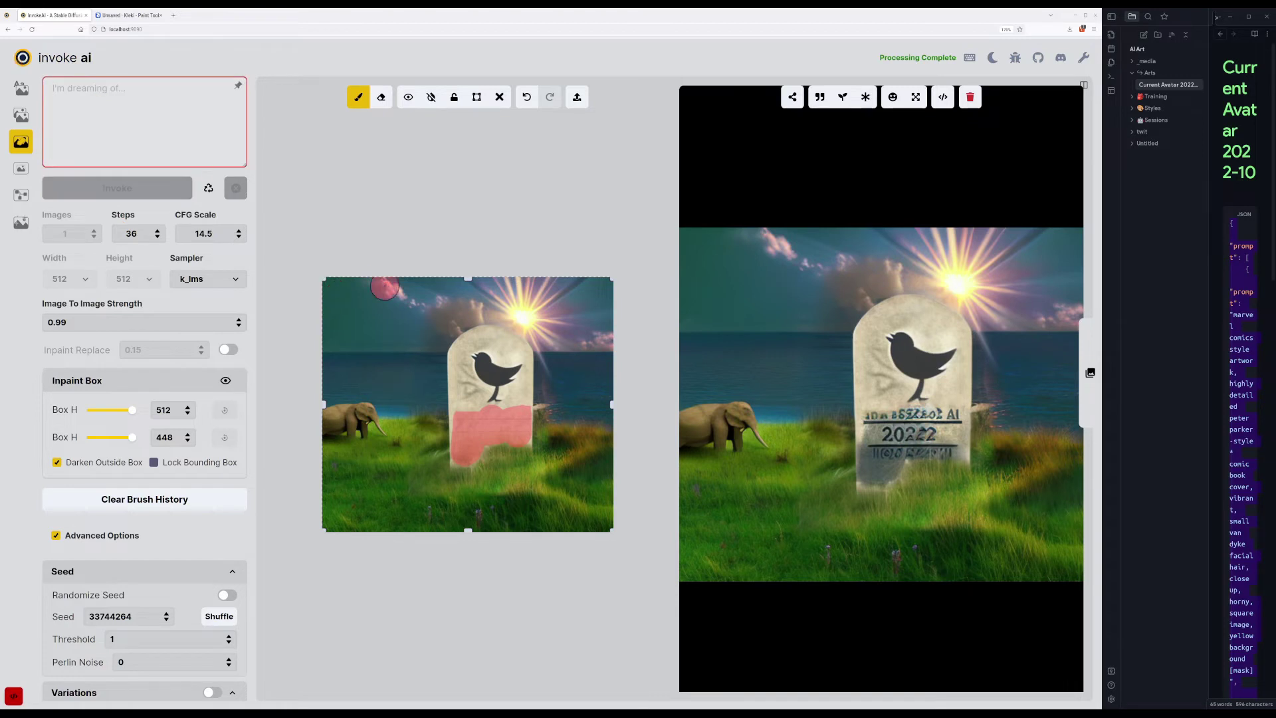
Clear the inpainting mask and send the gravestone image with the engraved lower part to inpainting.
key("shift+c")
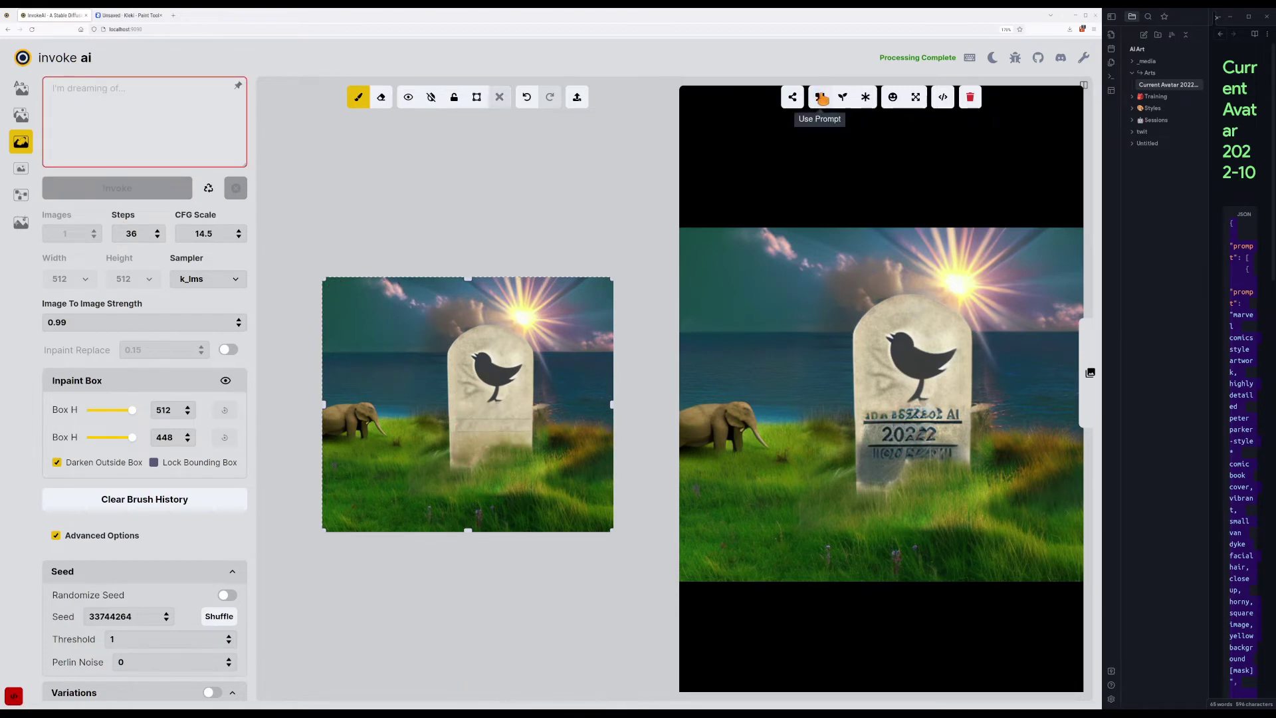
mouse_move(793, 101)
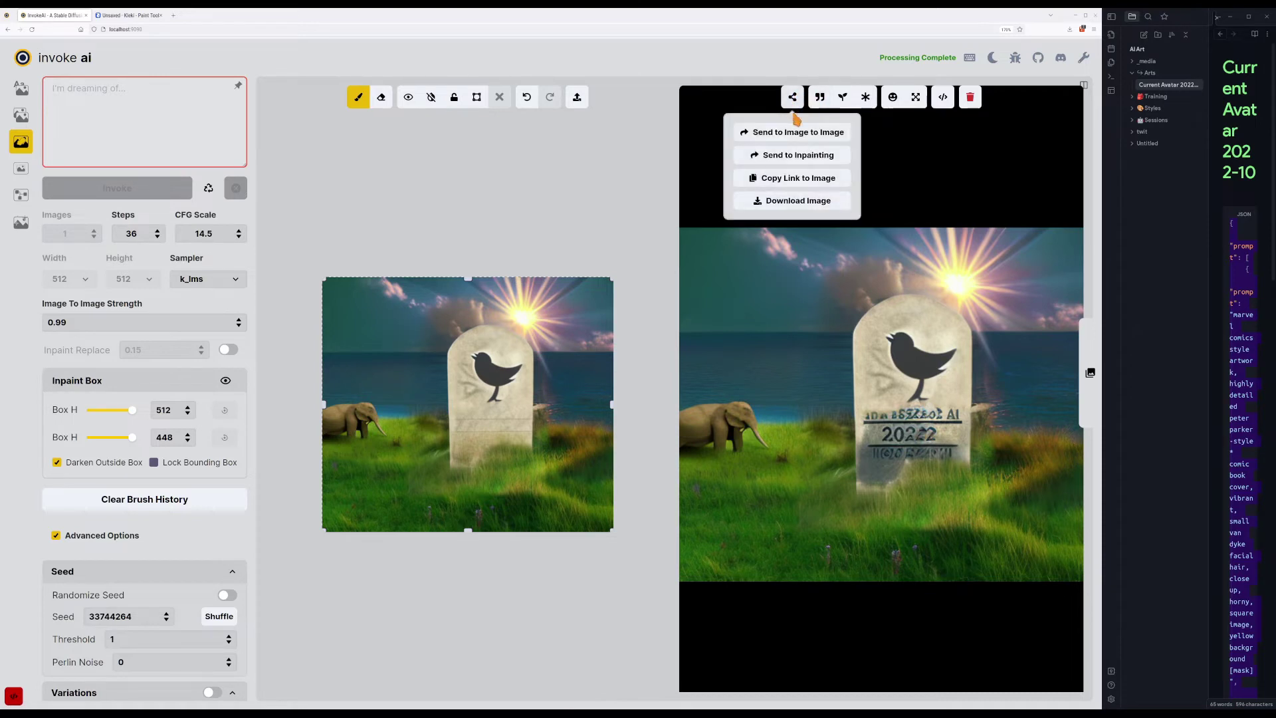
left_click(789, 157)
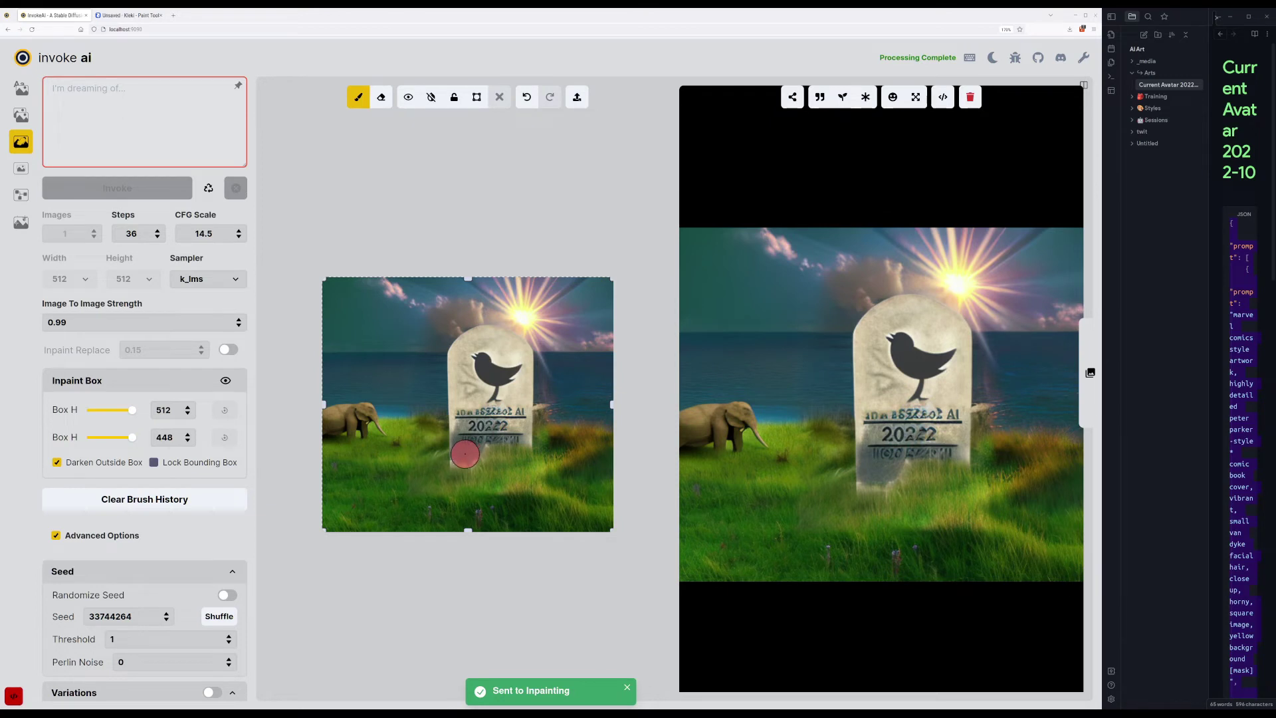
Mask an L-shaped area of bare stone to the left of the bird and beneath it, discarding the first stroke.
left_click_drag(461, 399, 461, 341)
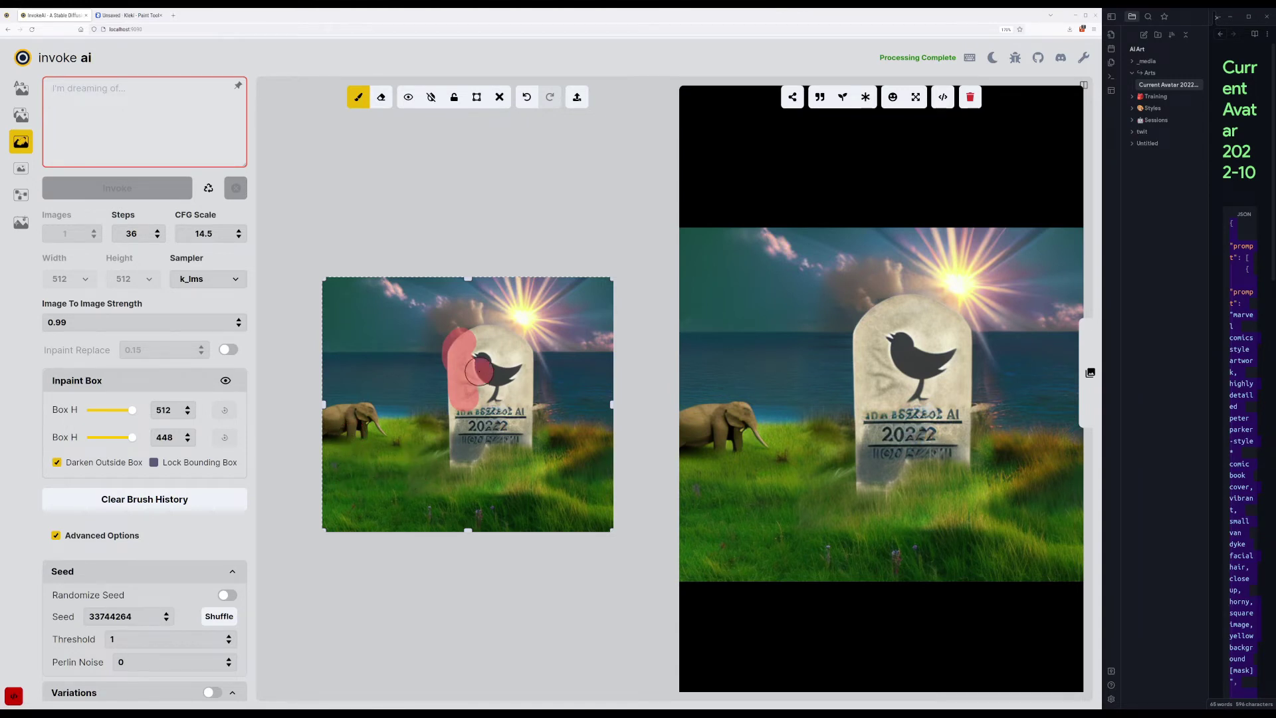
key("shift+c")
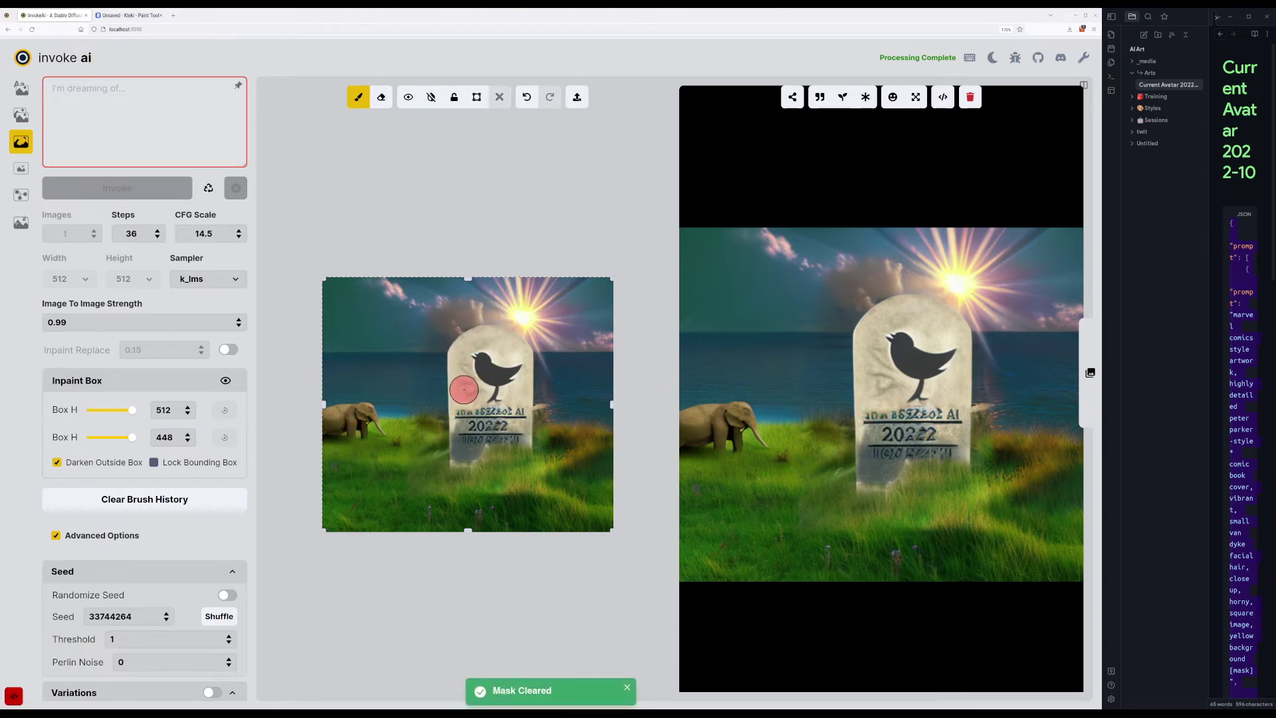
left_click_drag(466, 394, 459, 347)
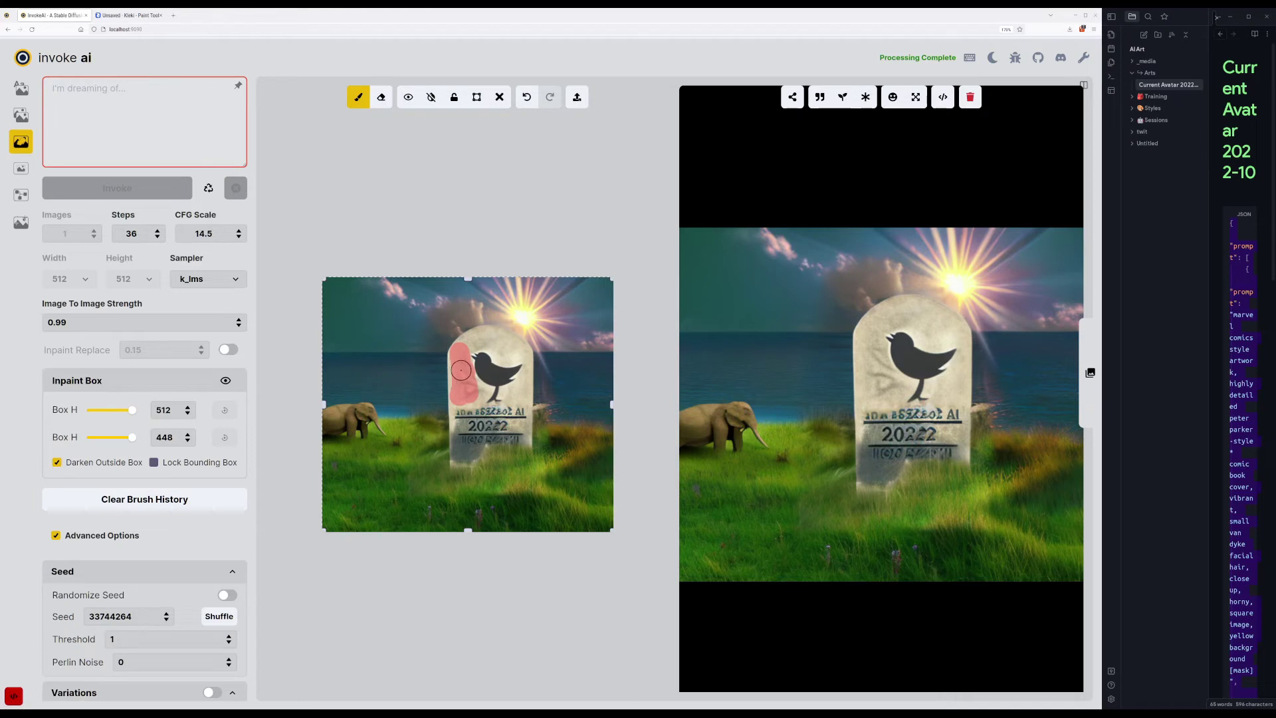
left_click_drag(465, 390, 521, 399)
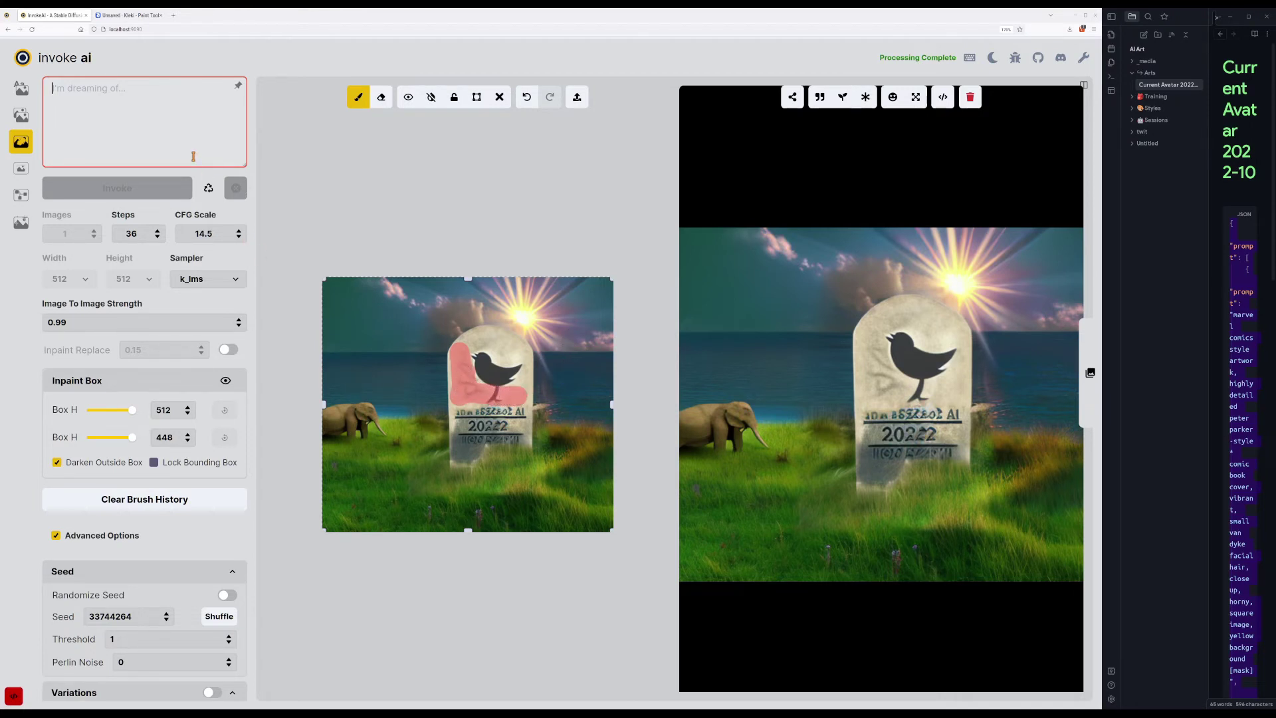
Set the prompt to "graffiti" with the spelling corrected and generate the inpainting twice.
type("grafitti")
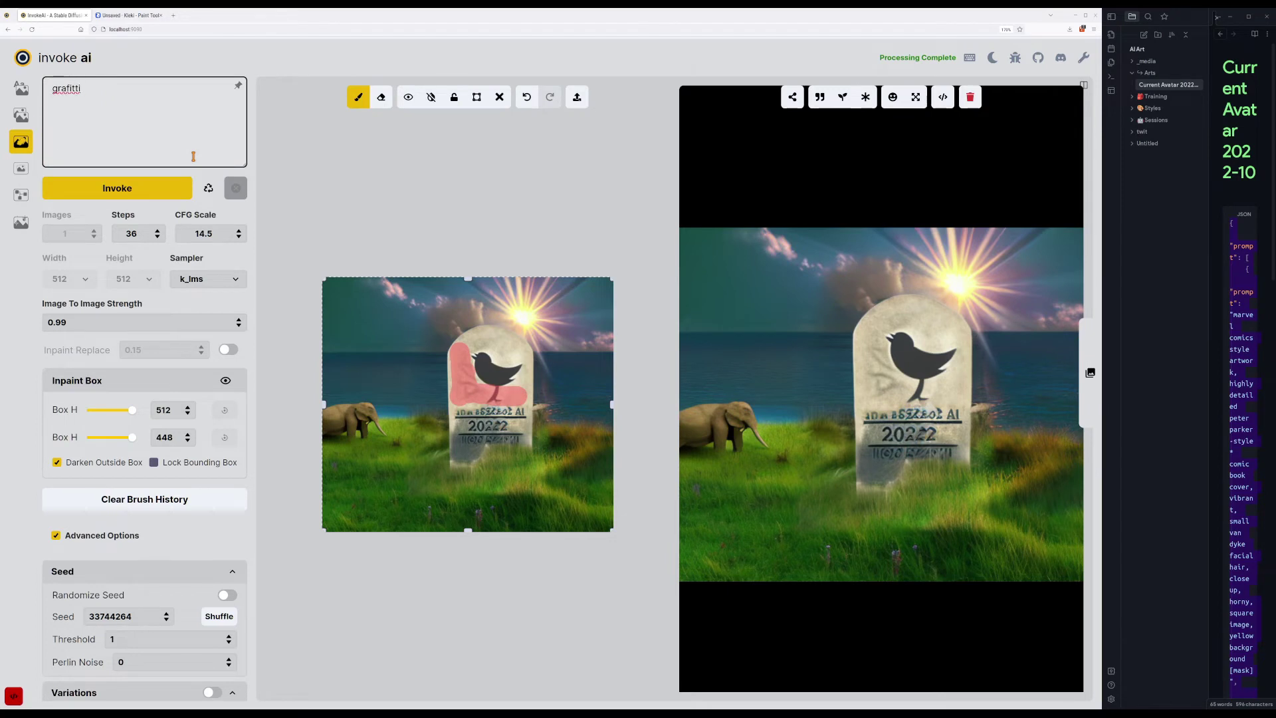
right_click(63, 90)
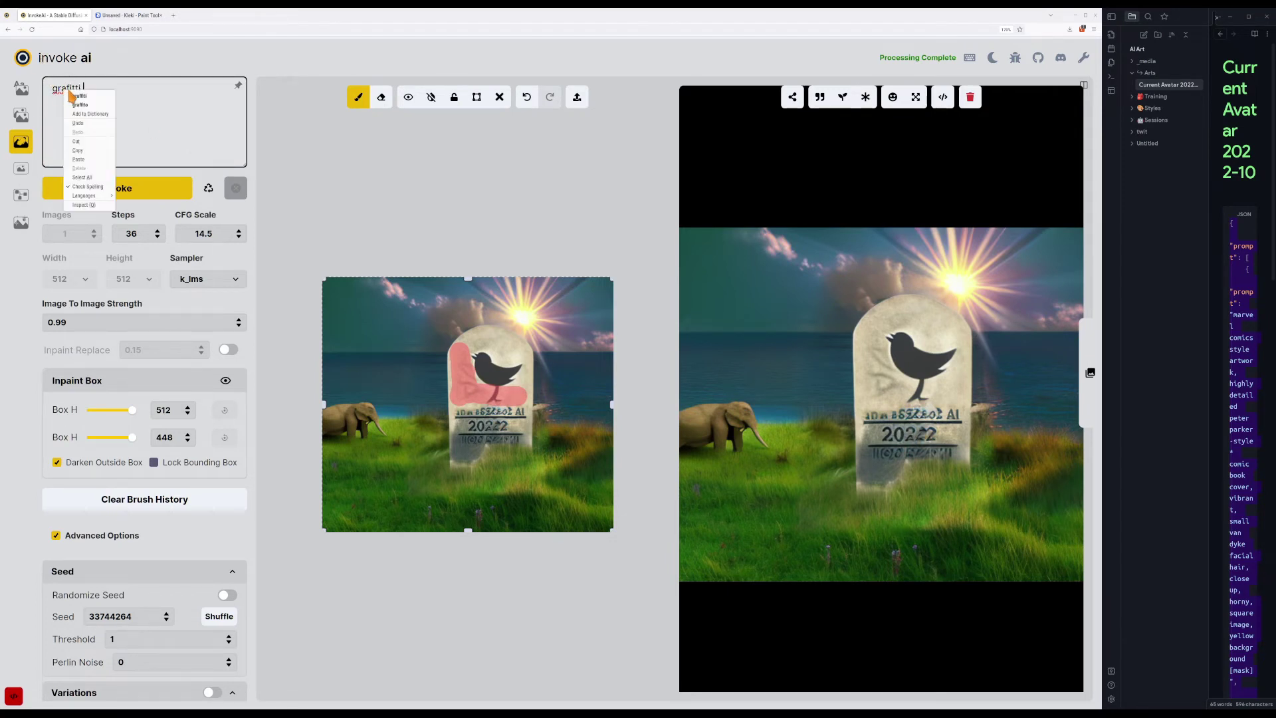
left_click(72, 95)
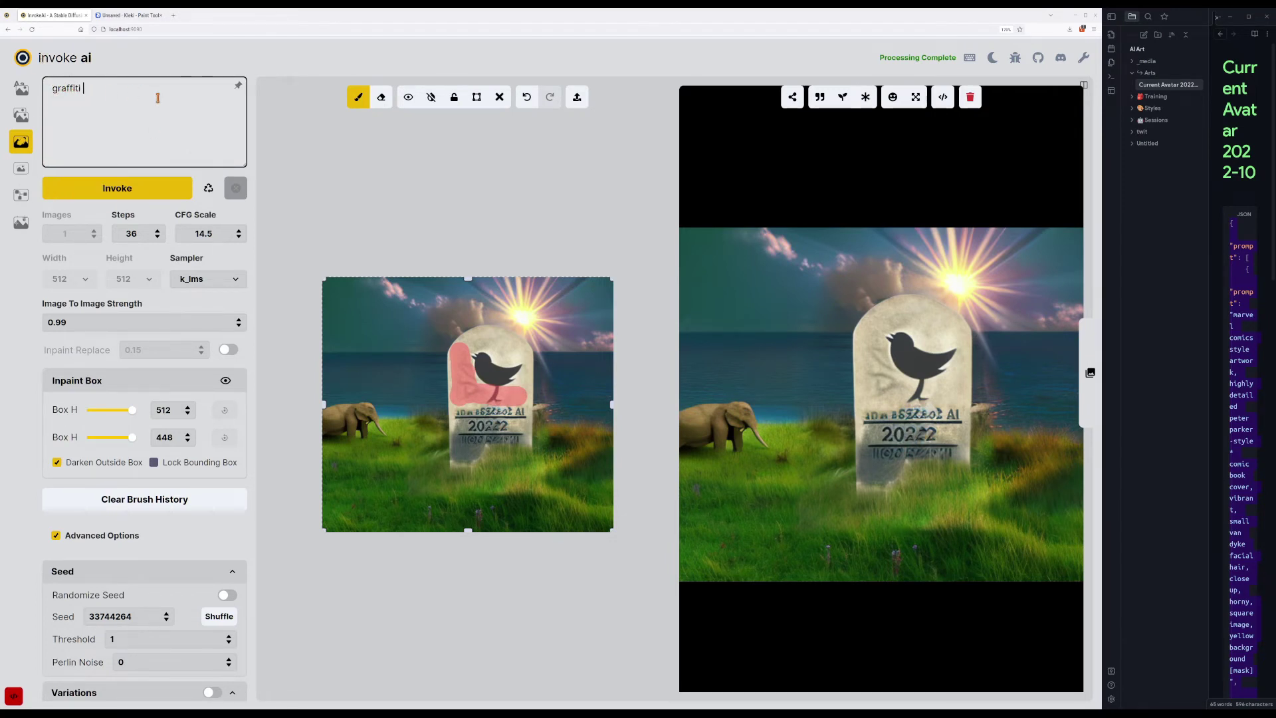
key("ctrl+Return")
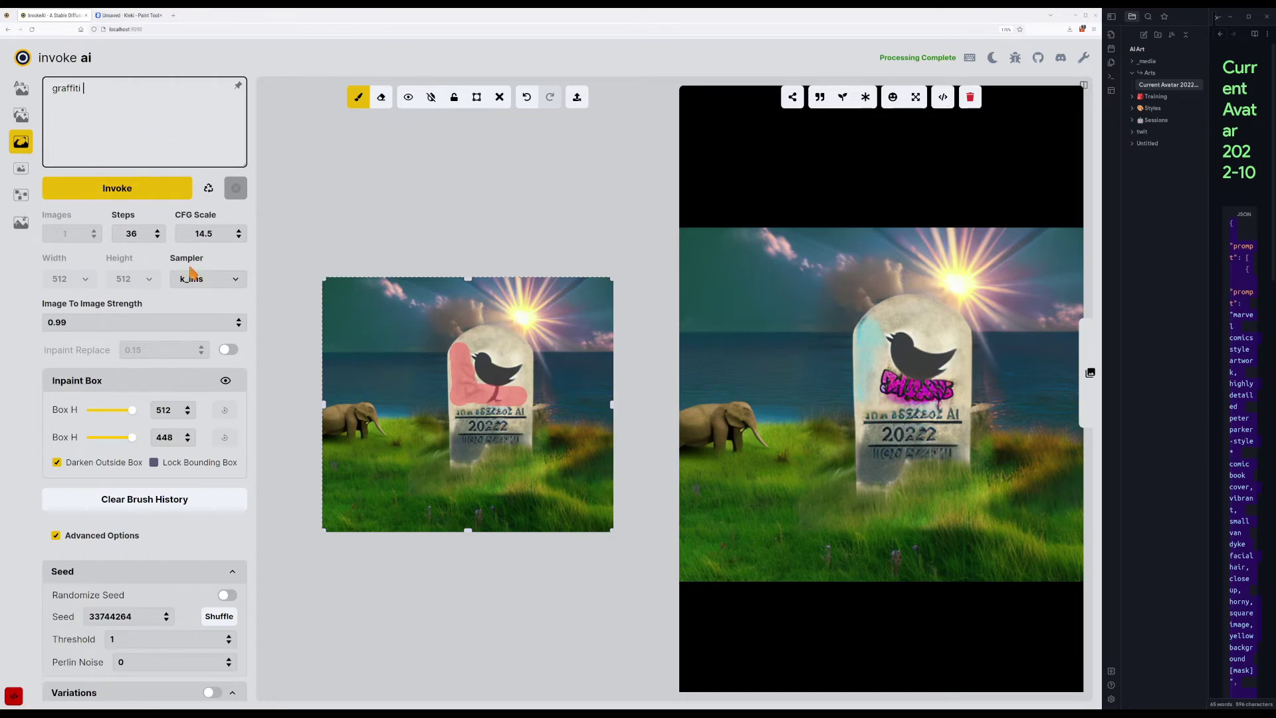
left_click(150, 188)
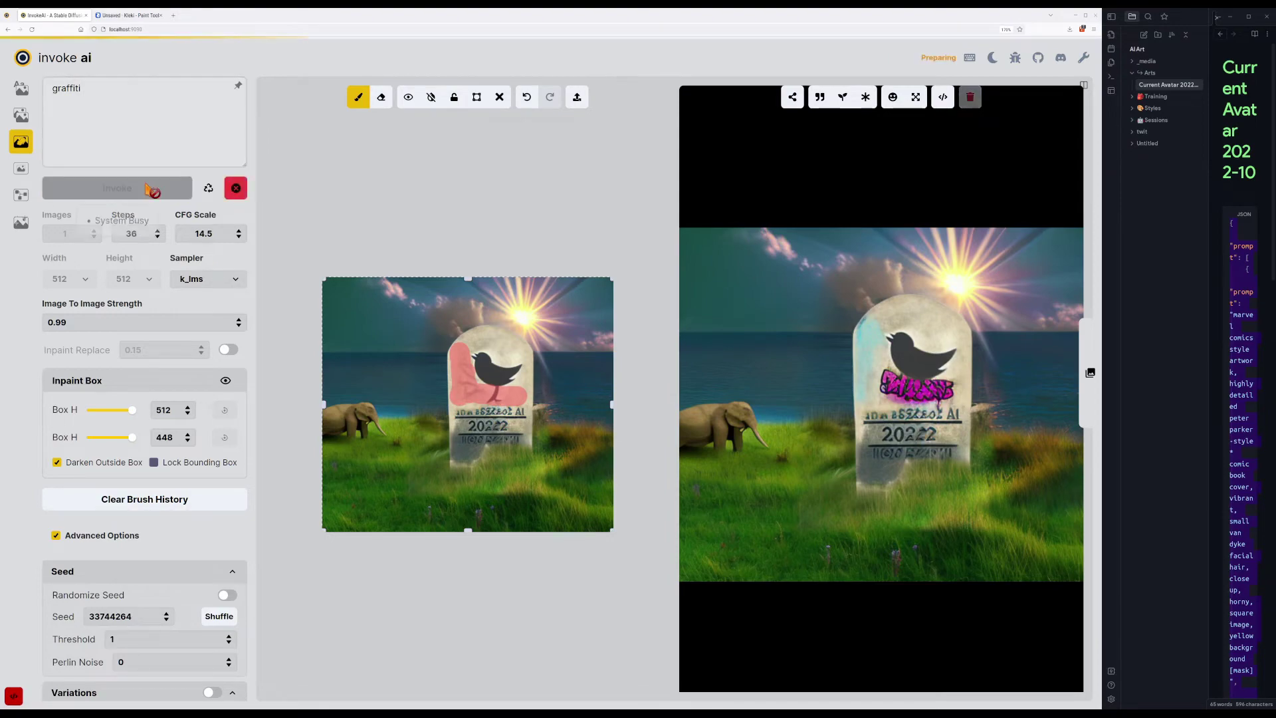
Change the prompt to "dick graffiti", turn on seed randomization and generate a new inpainting.
left_click(123, 121)
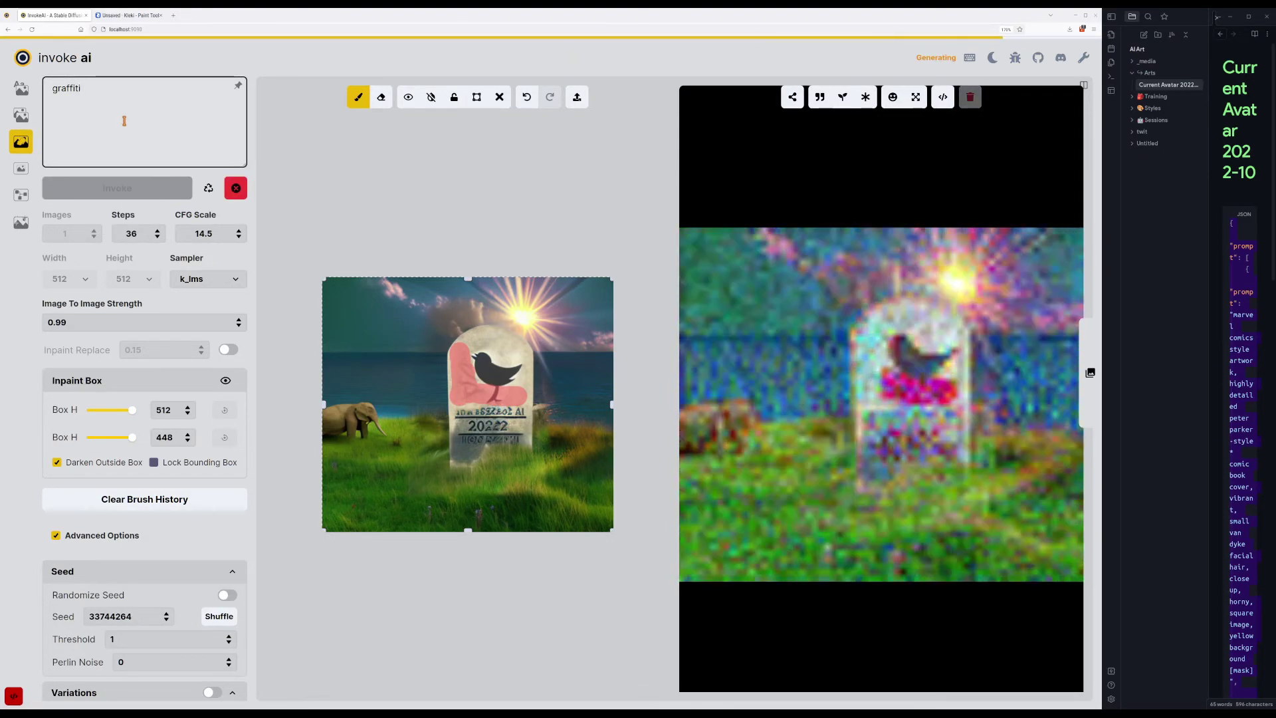
key("Home")
type("dick")
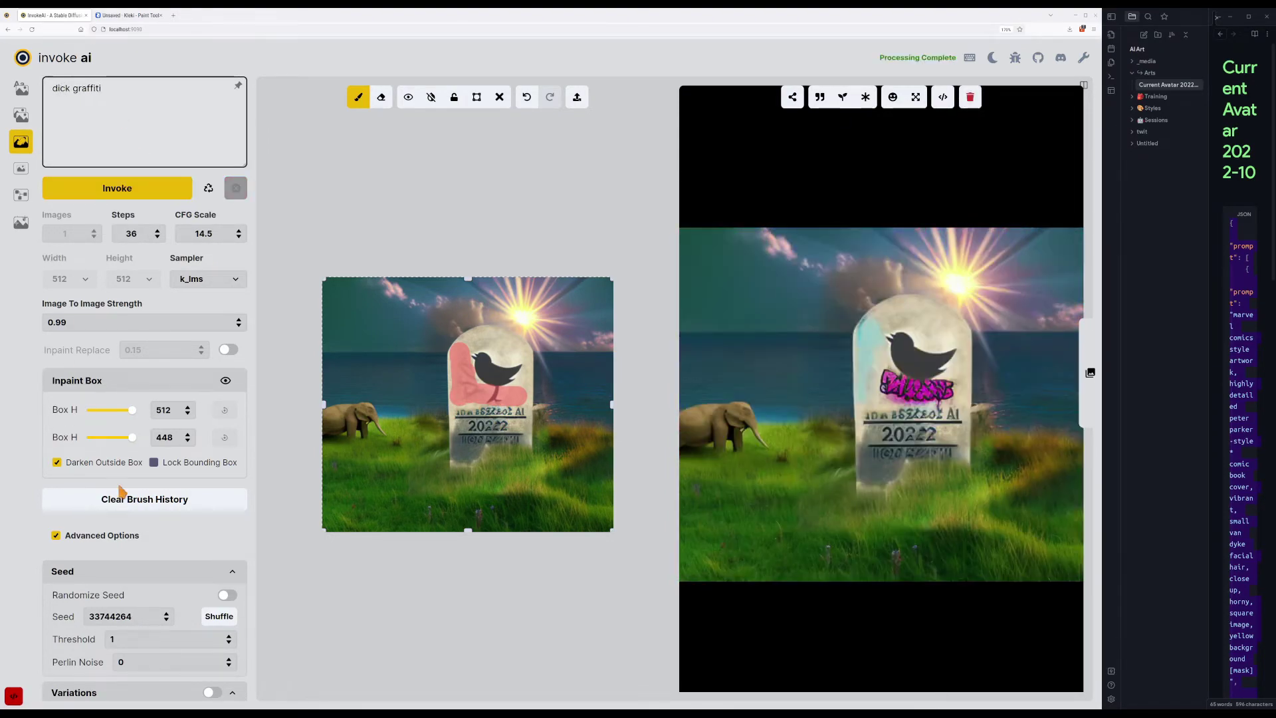
left_click(226, 595)
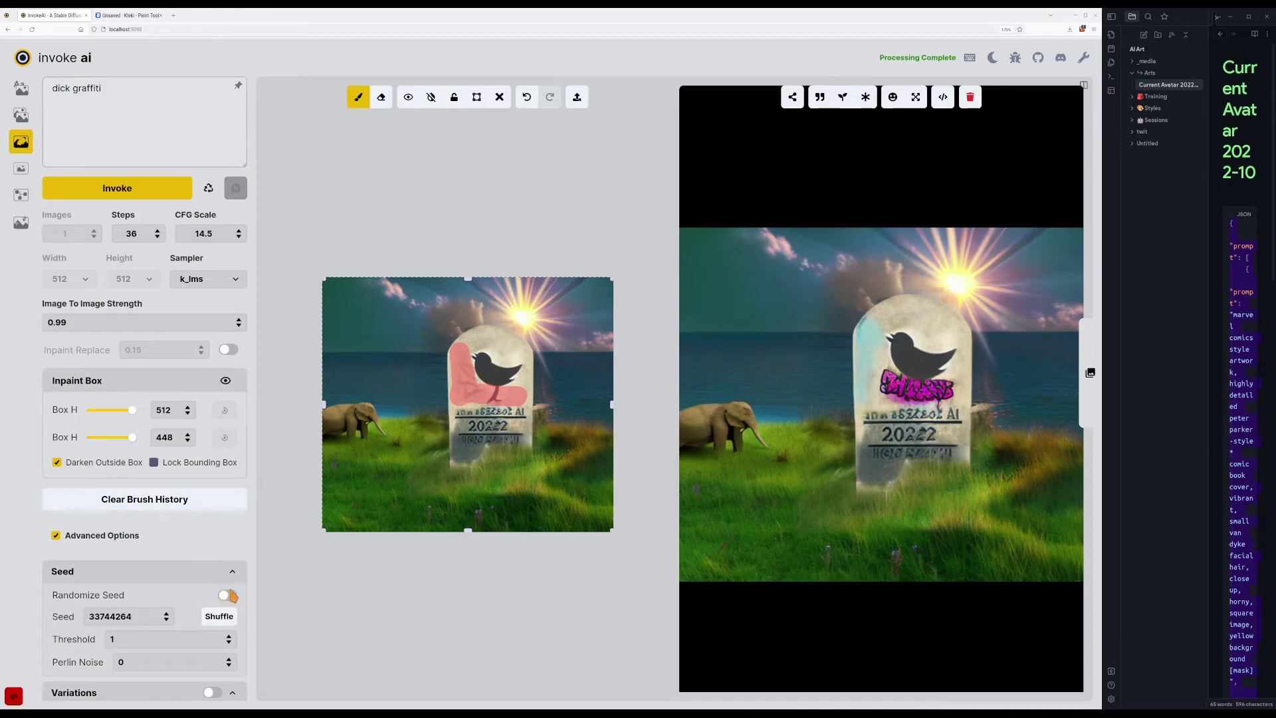
left_click(161, 194)
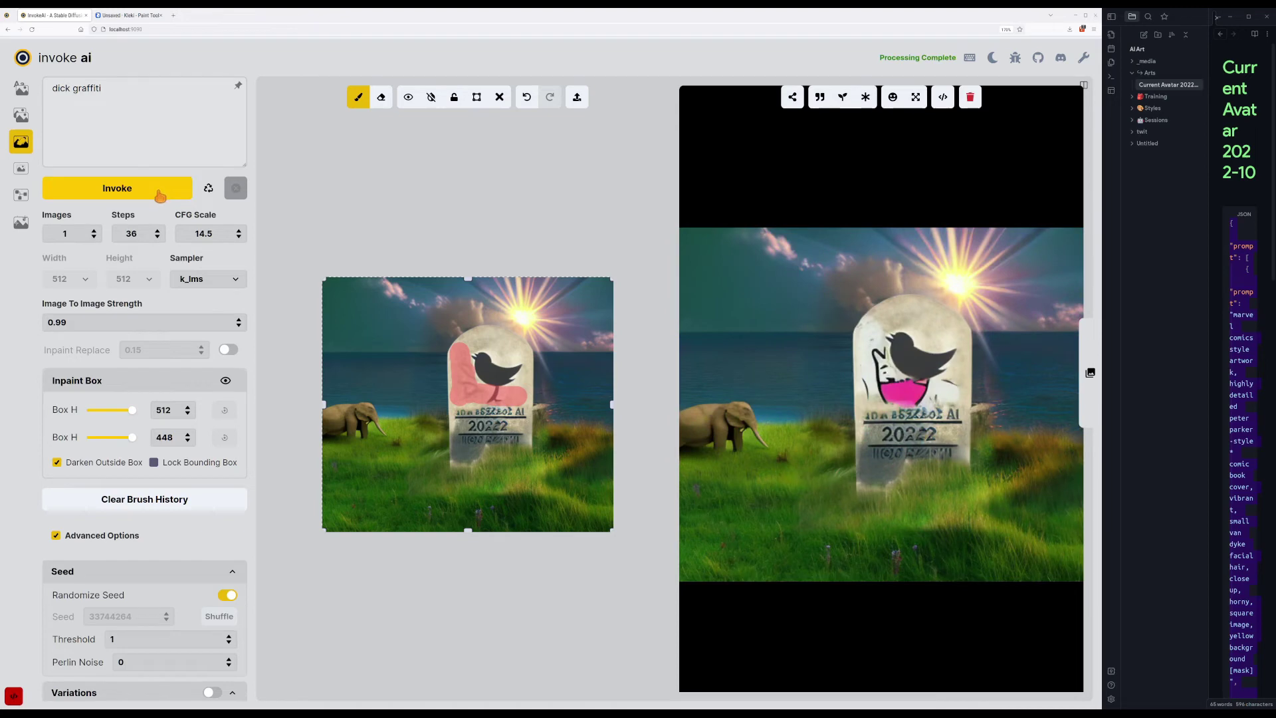
Generate several more random-seed inpainting variations with the unchanged "dick graffiti" prompt and mask.
left_click(160, 193)
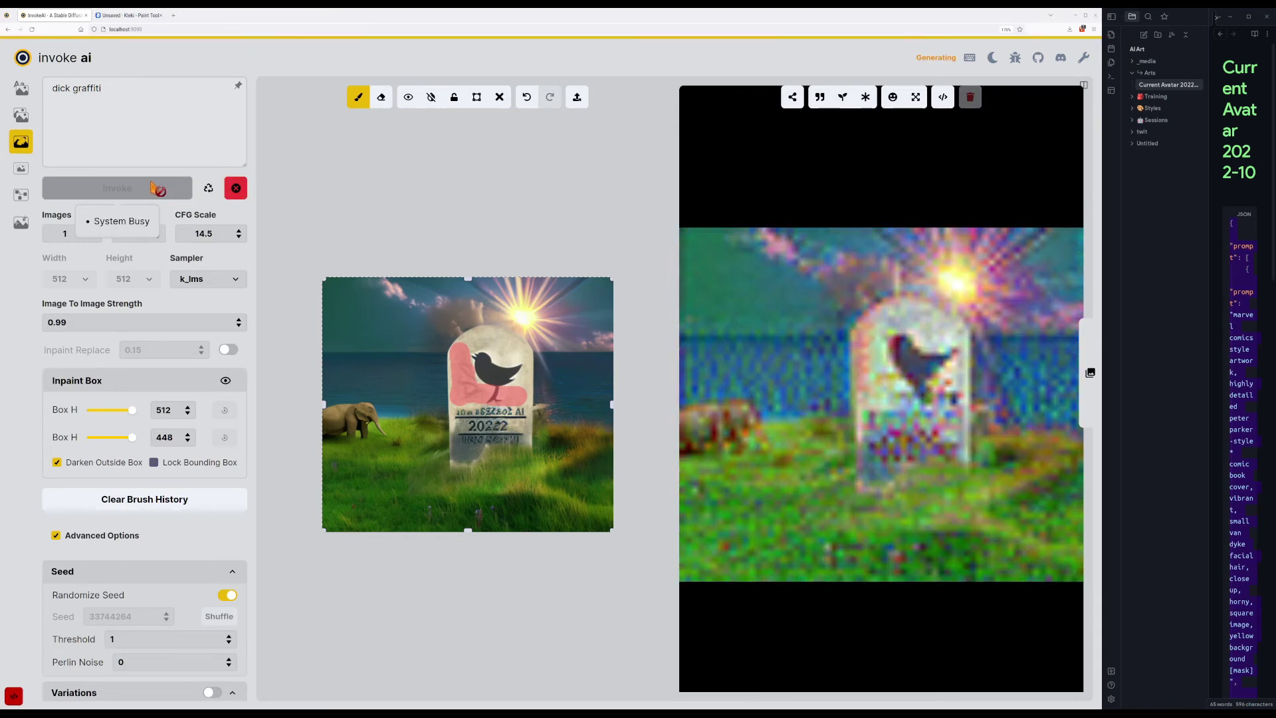
left_click(153, 187)
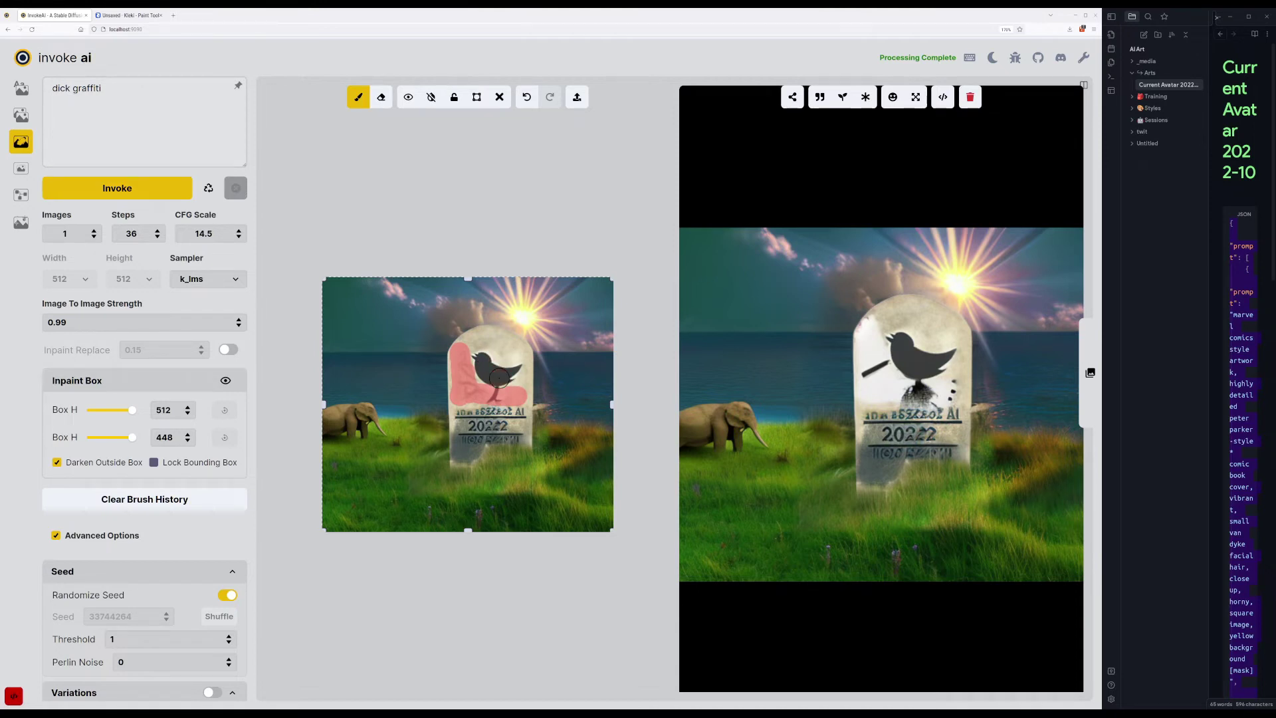
key("e")
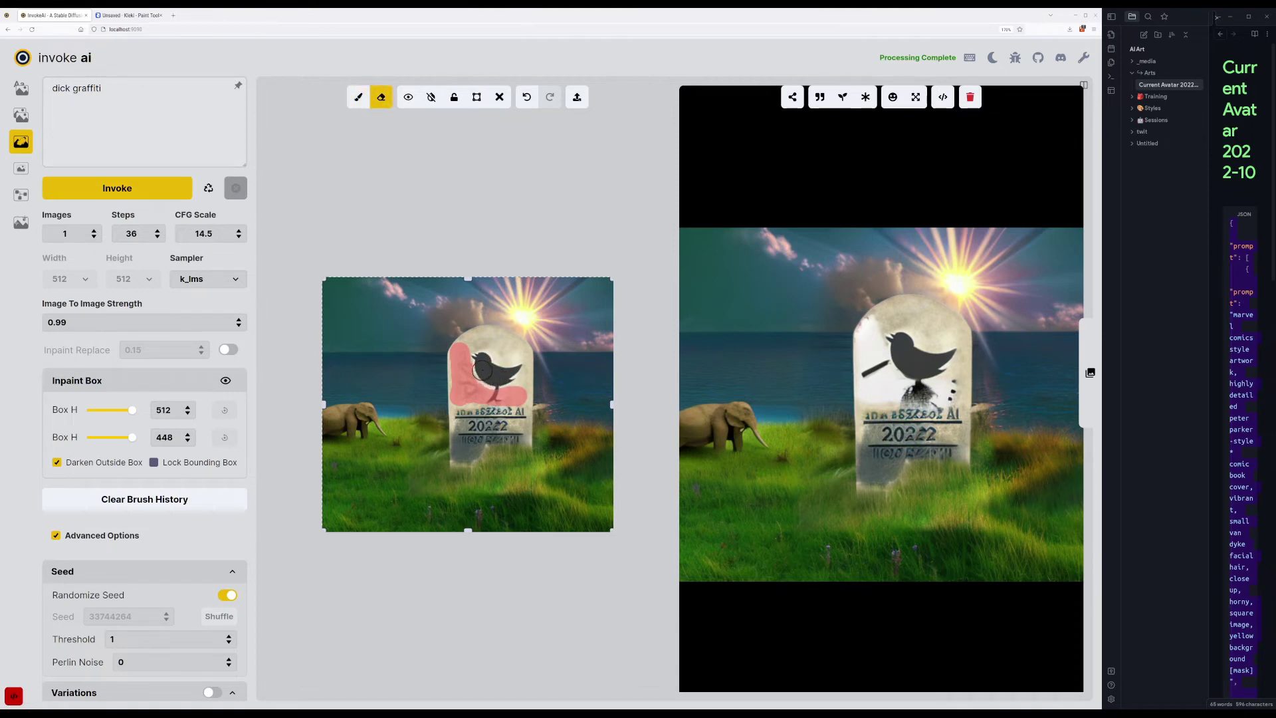
key("b")
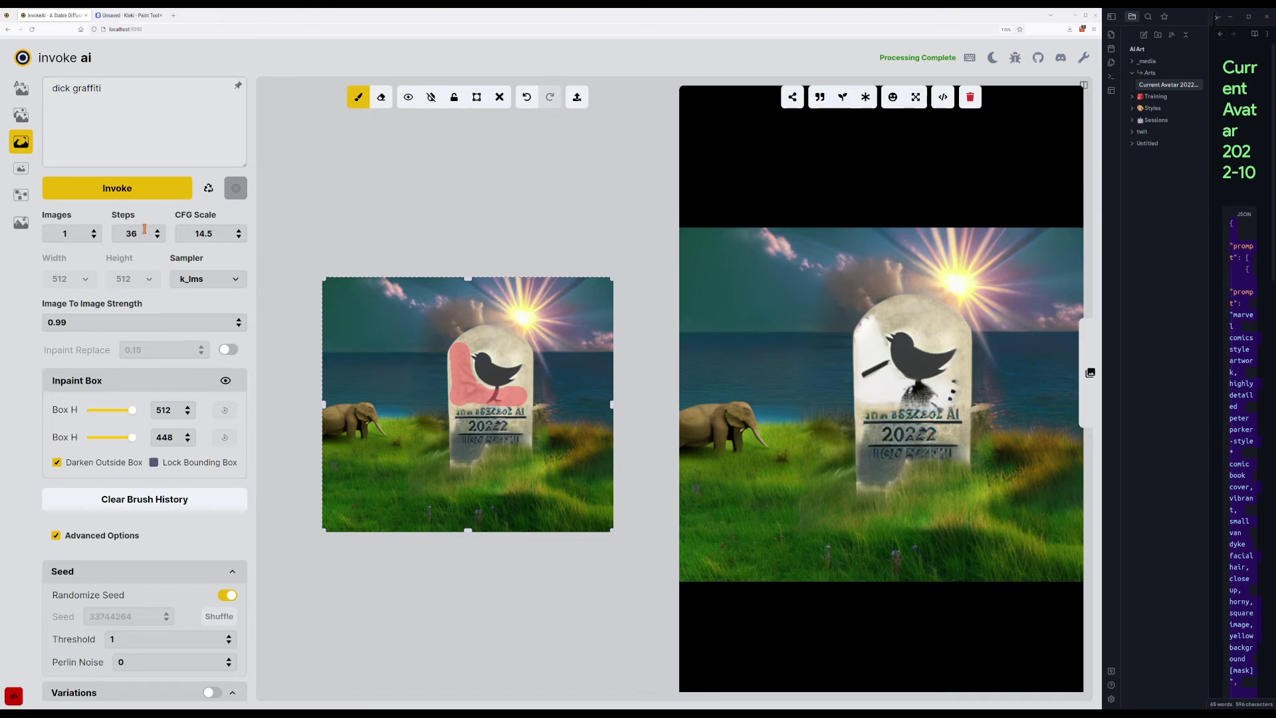
left_click(119, 183)
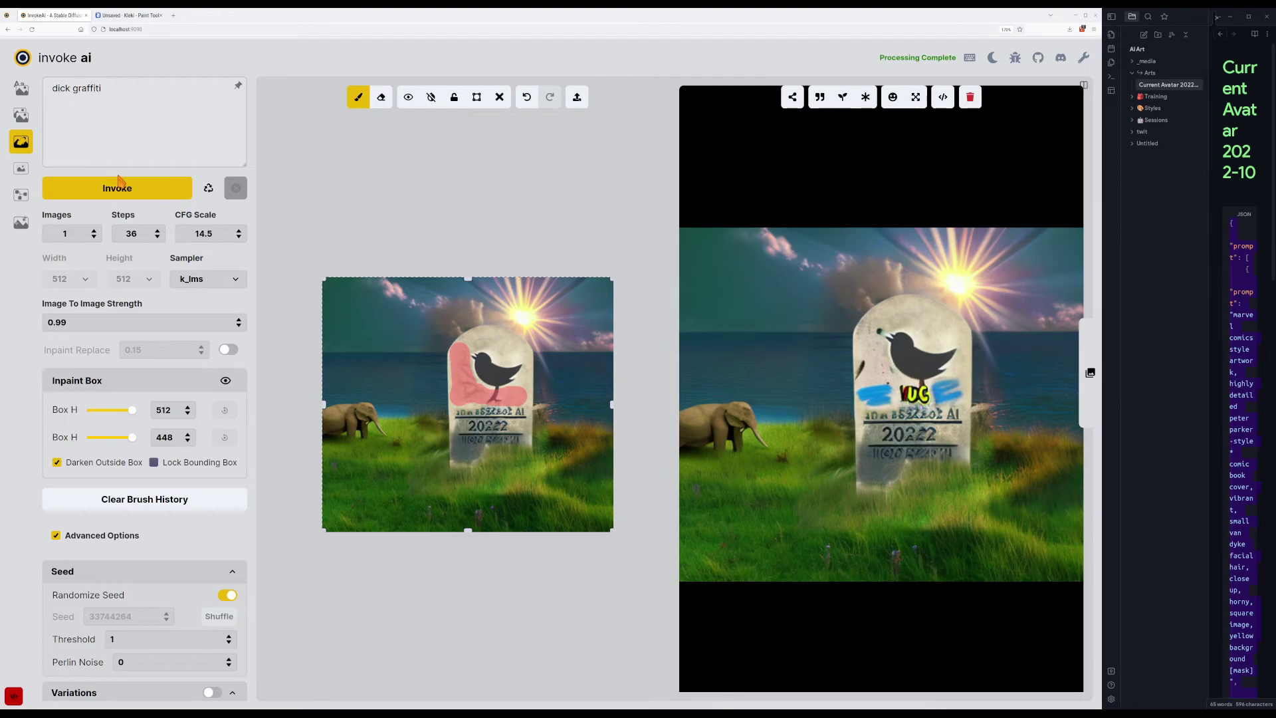
left_click(125, 186)
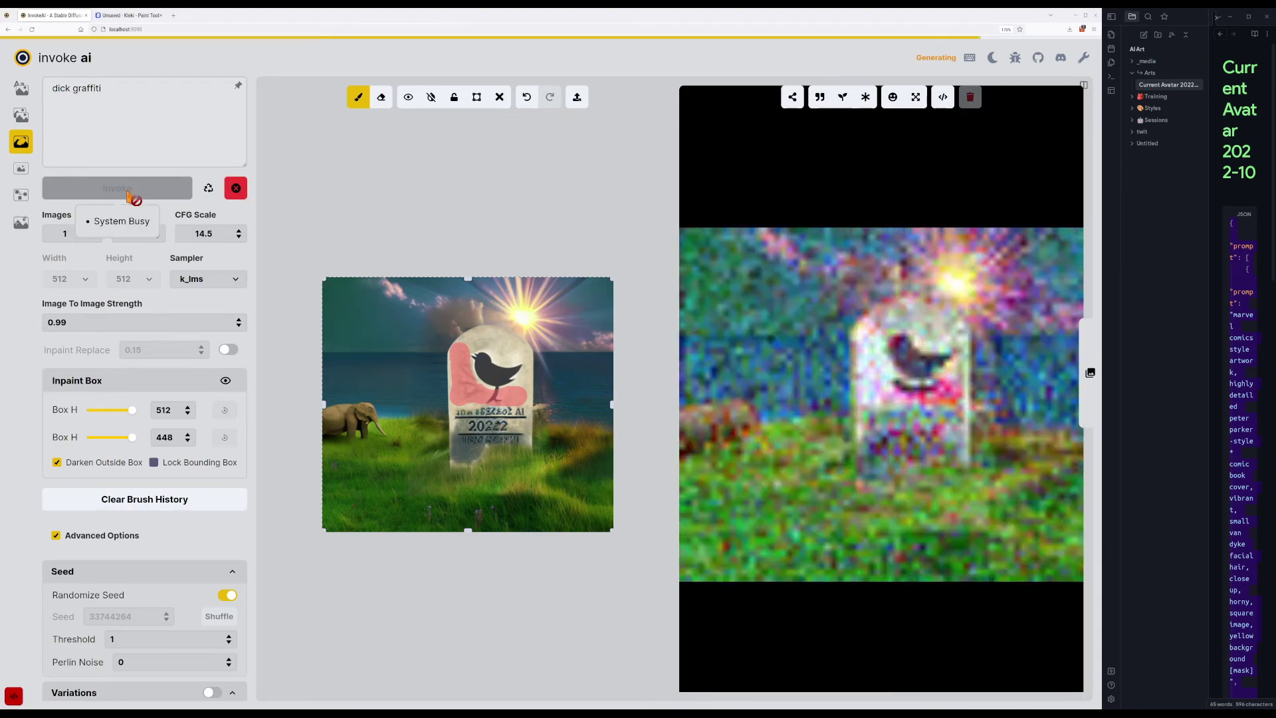
left_click(126, 190)
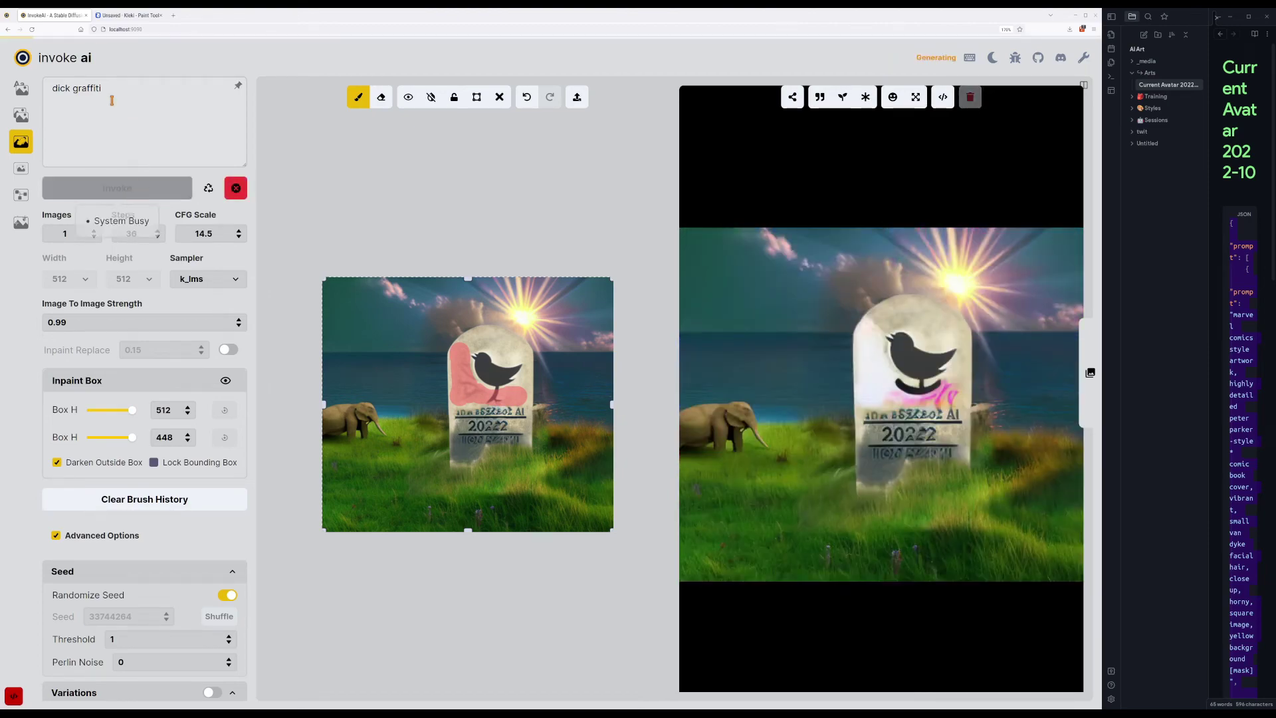
Generate an inpainting with the prompt "penis graffiti" and send the resulting gravestone image to inpainting.
double_click(61, 89)
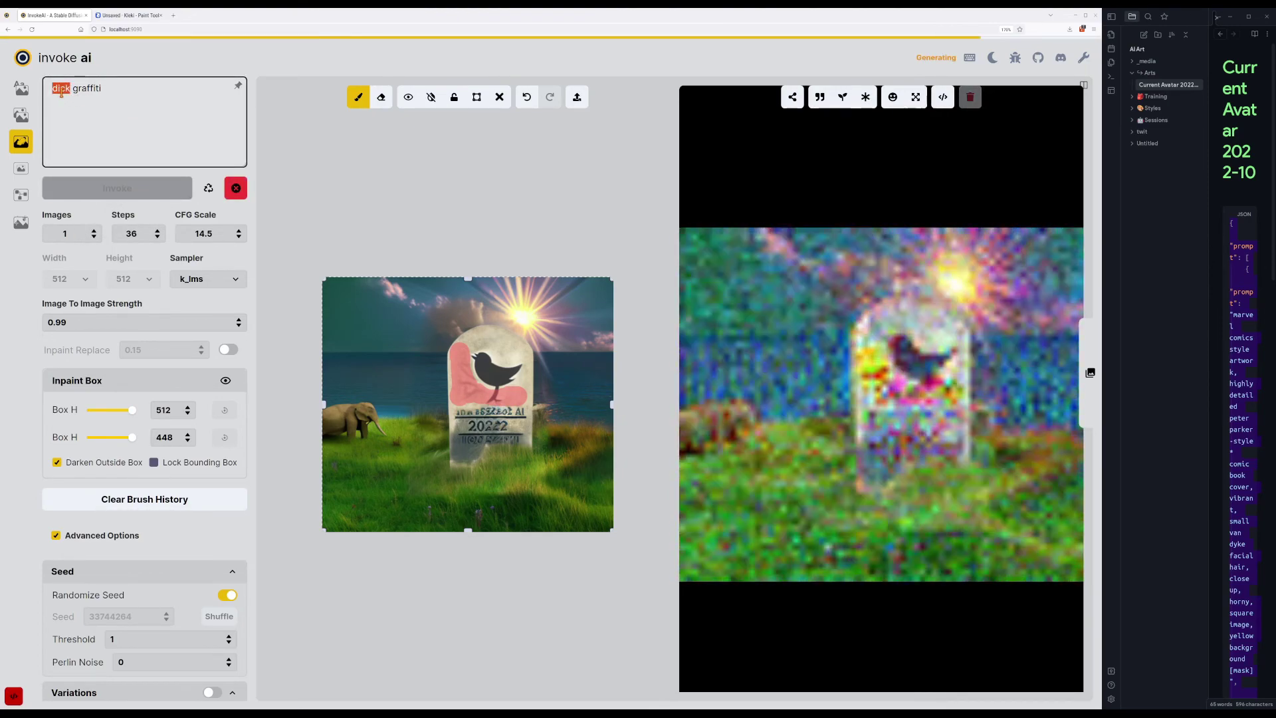
type("penm")
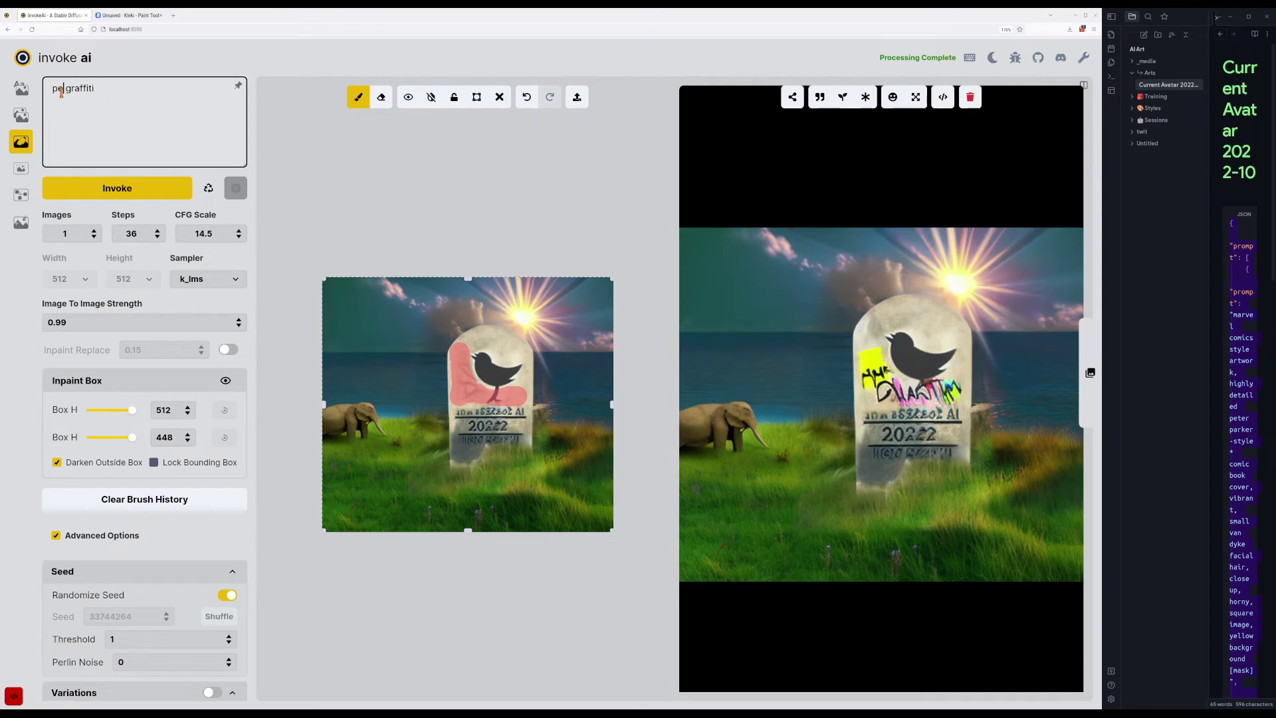
type("m")
type("ni")
type("s")
key("ctrl+Return")
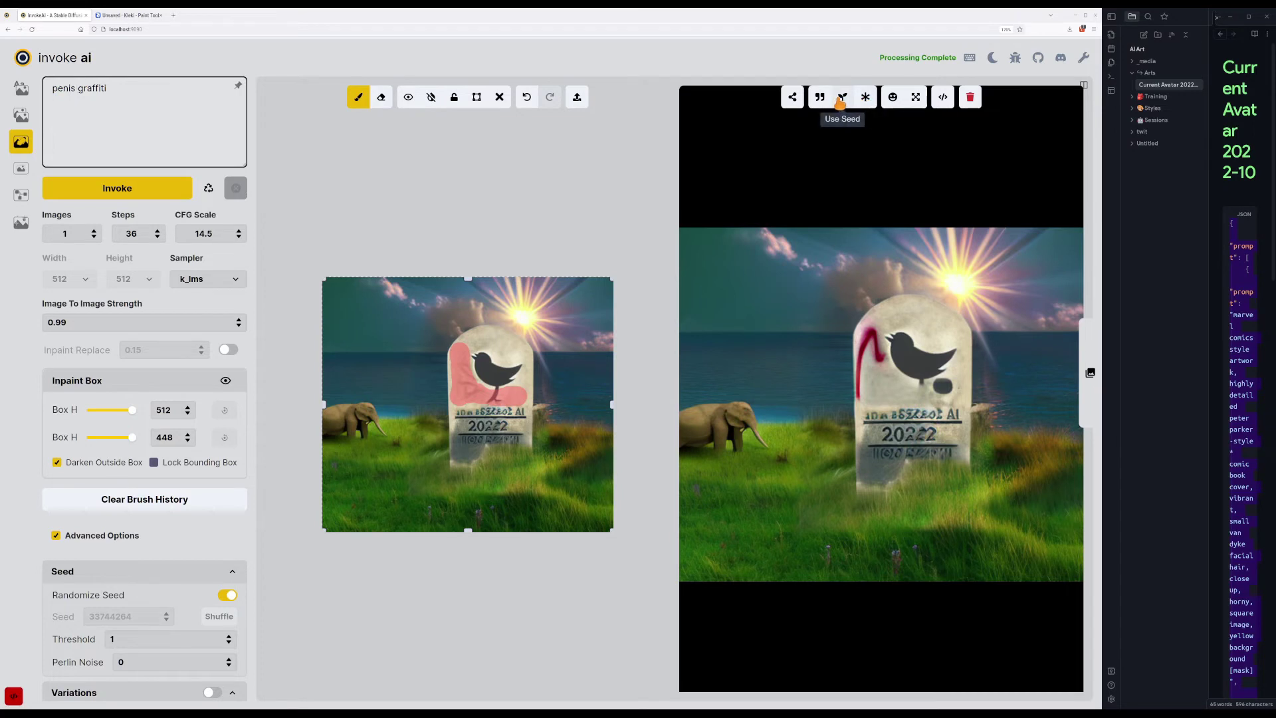
mouse_move(792, 97)
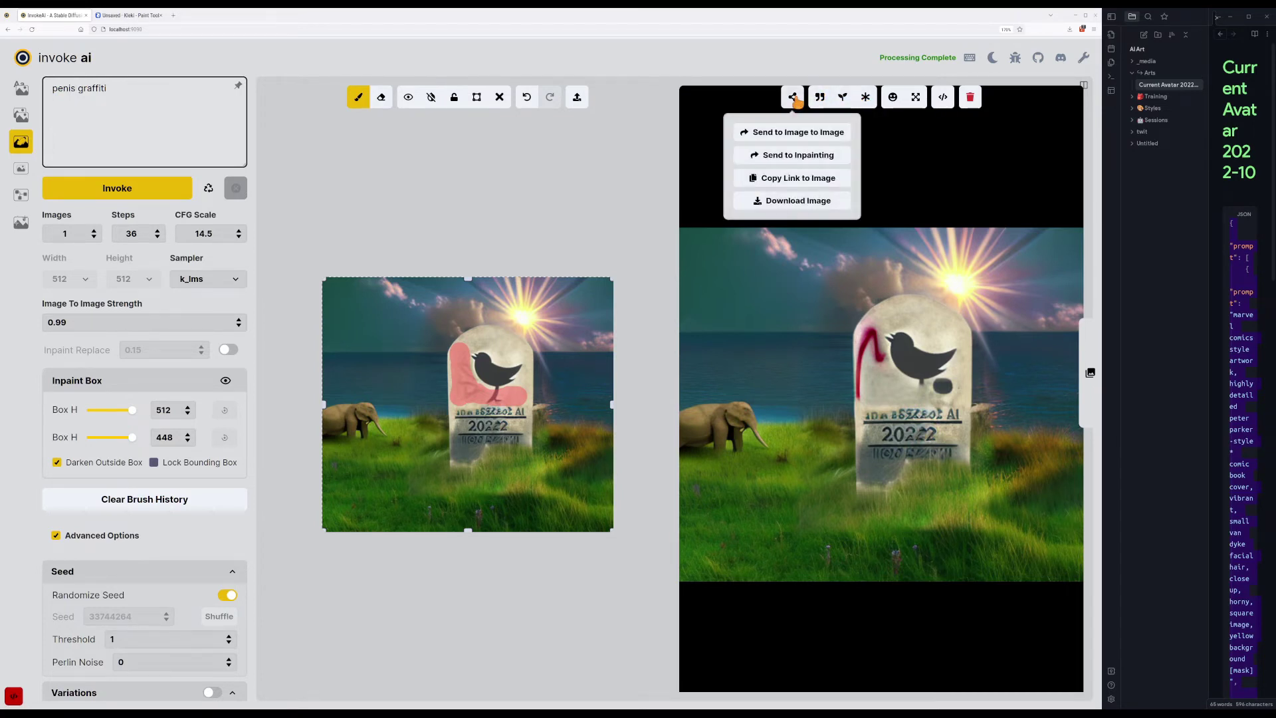
left_click(782, 158)
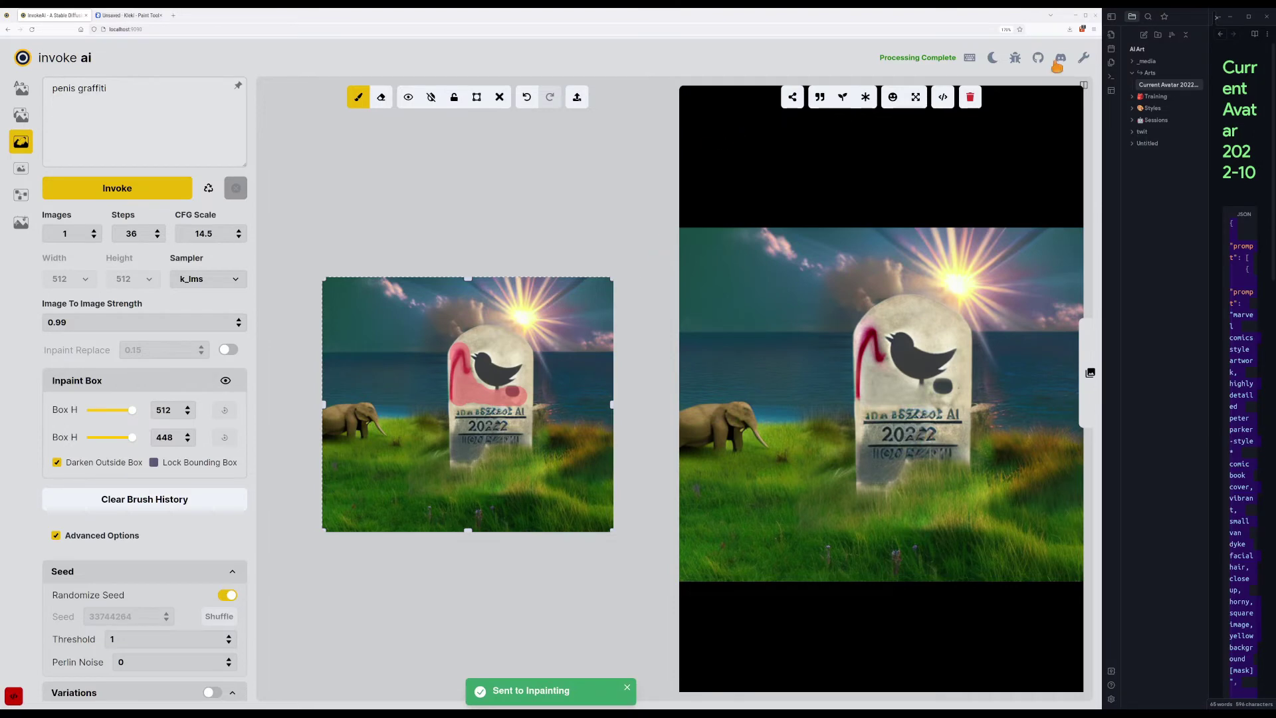
Open the keyboard shortcuts list and review the app and general hotkeys.
left_click(970, 60)
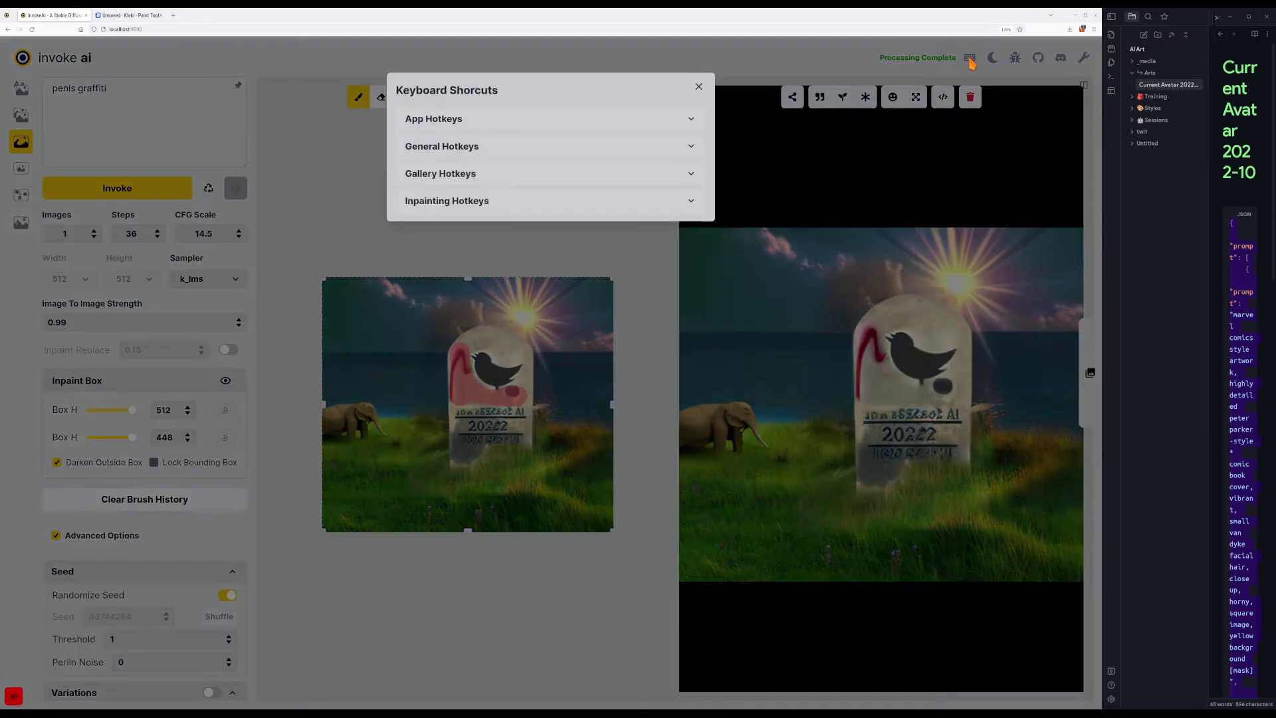
left_click(691, 206)
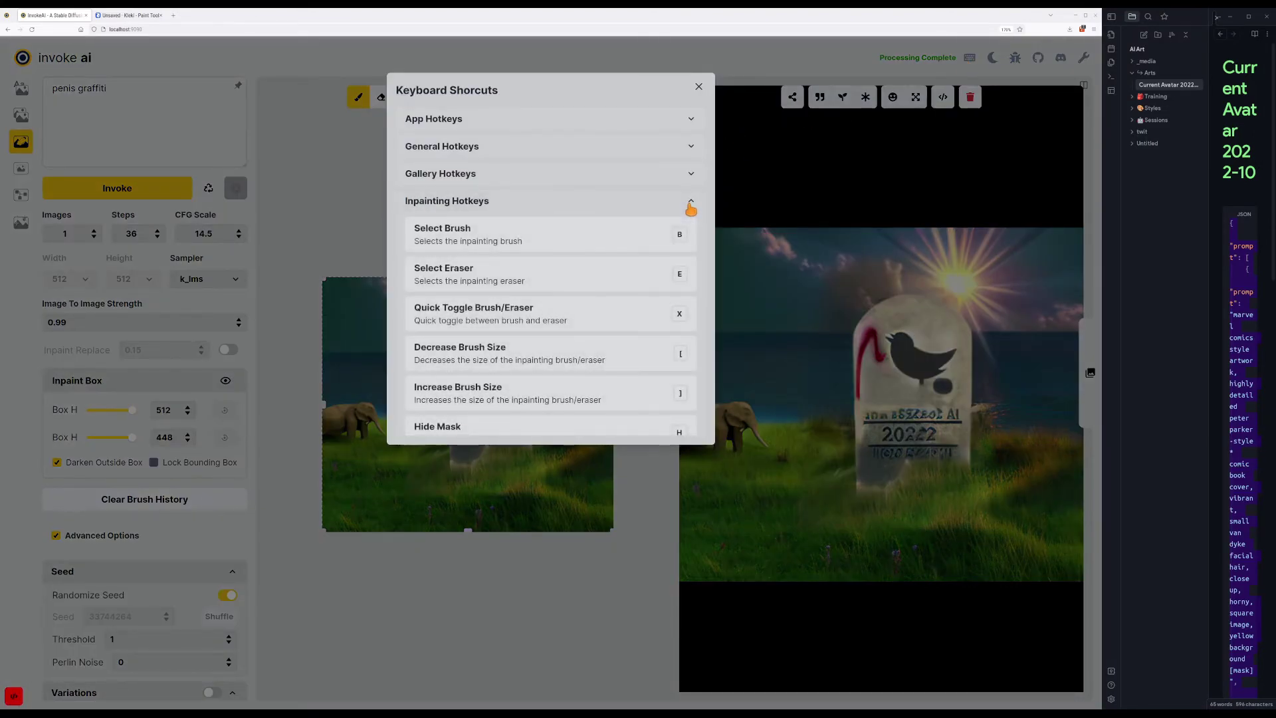
left_click(691, 201)
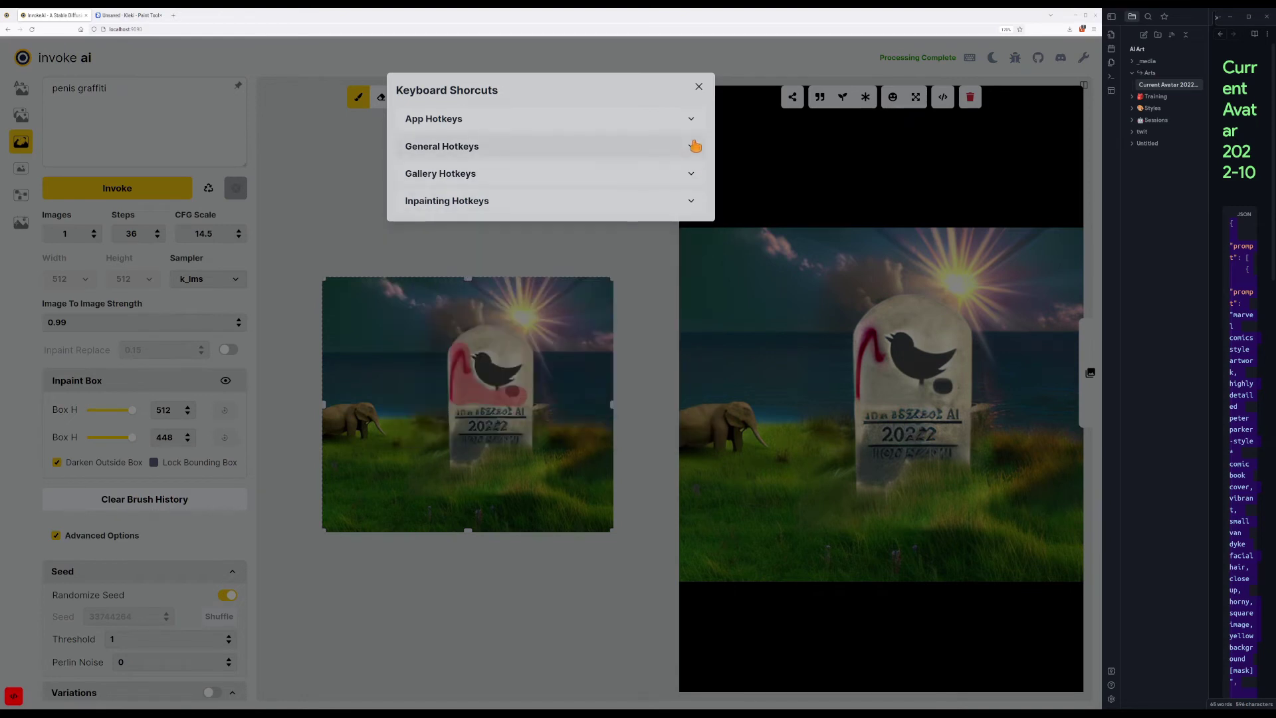
left_click(691, 121)
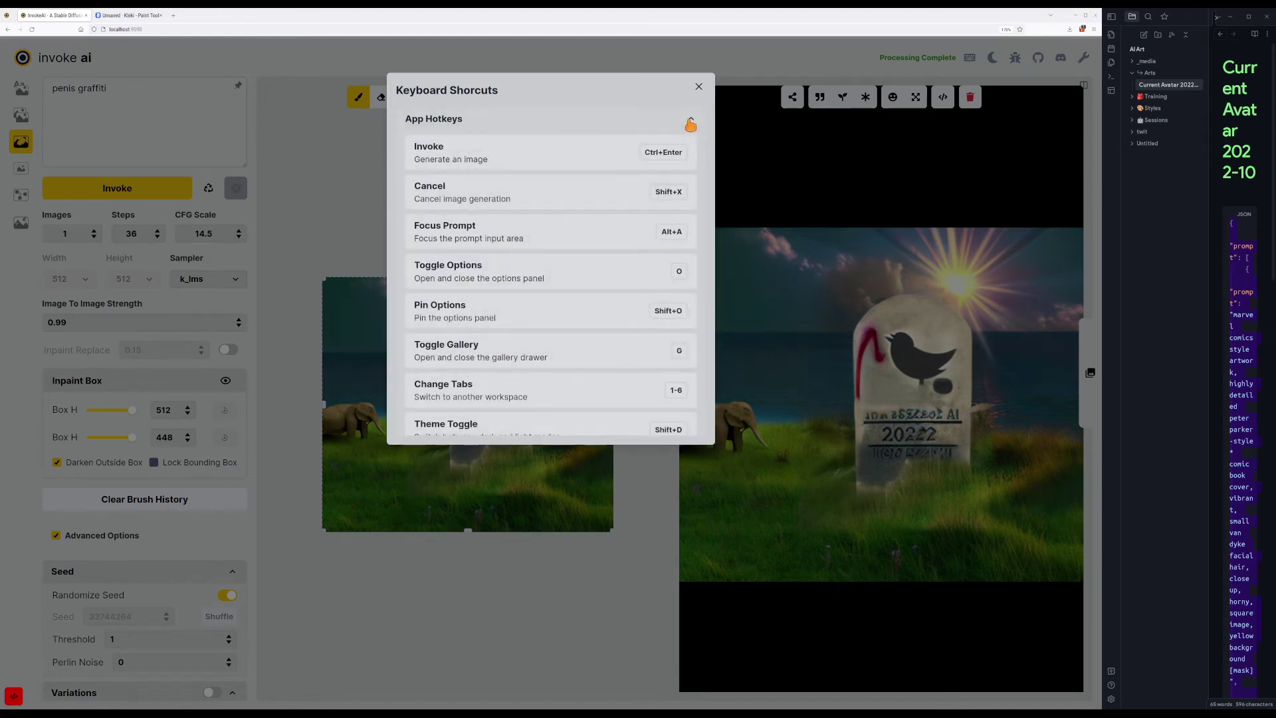
scroll(592, 284, "down", 3)
scroll(581, 311, "up", 3)
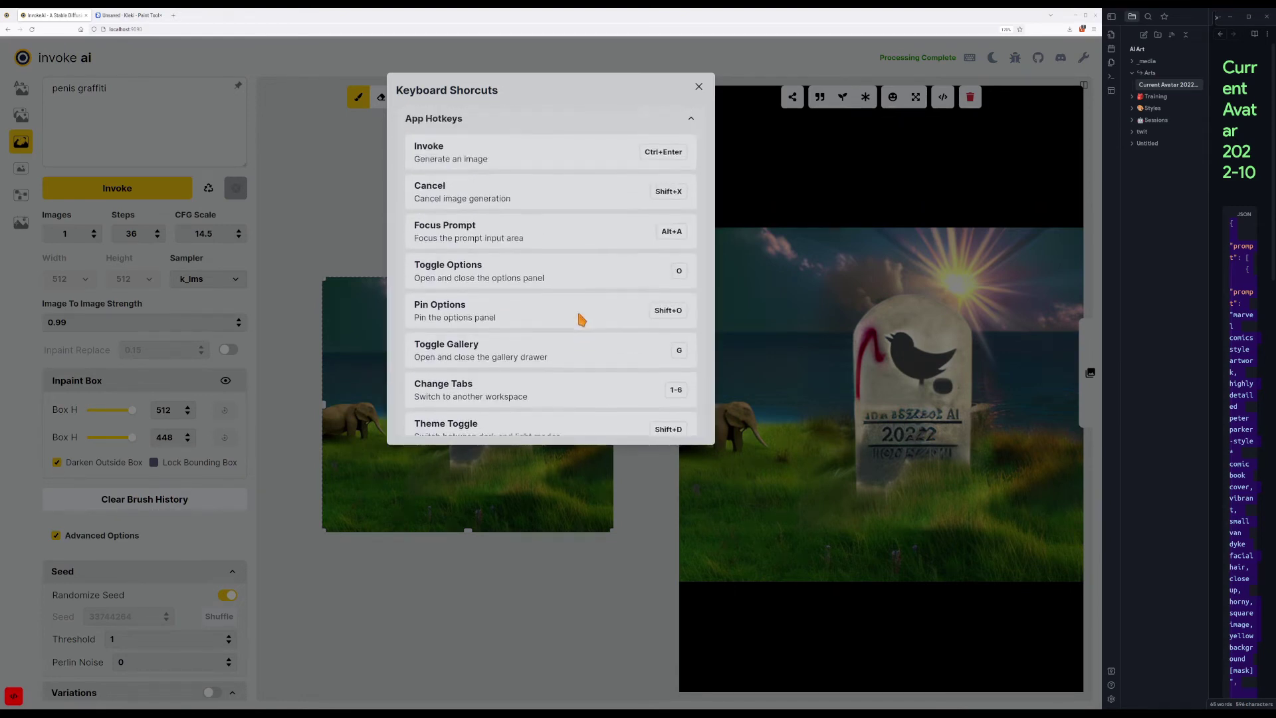
scroll(578, 317, "down", 3)
left_click(558, 368)
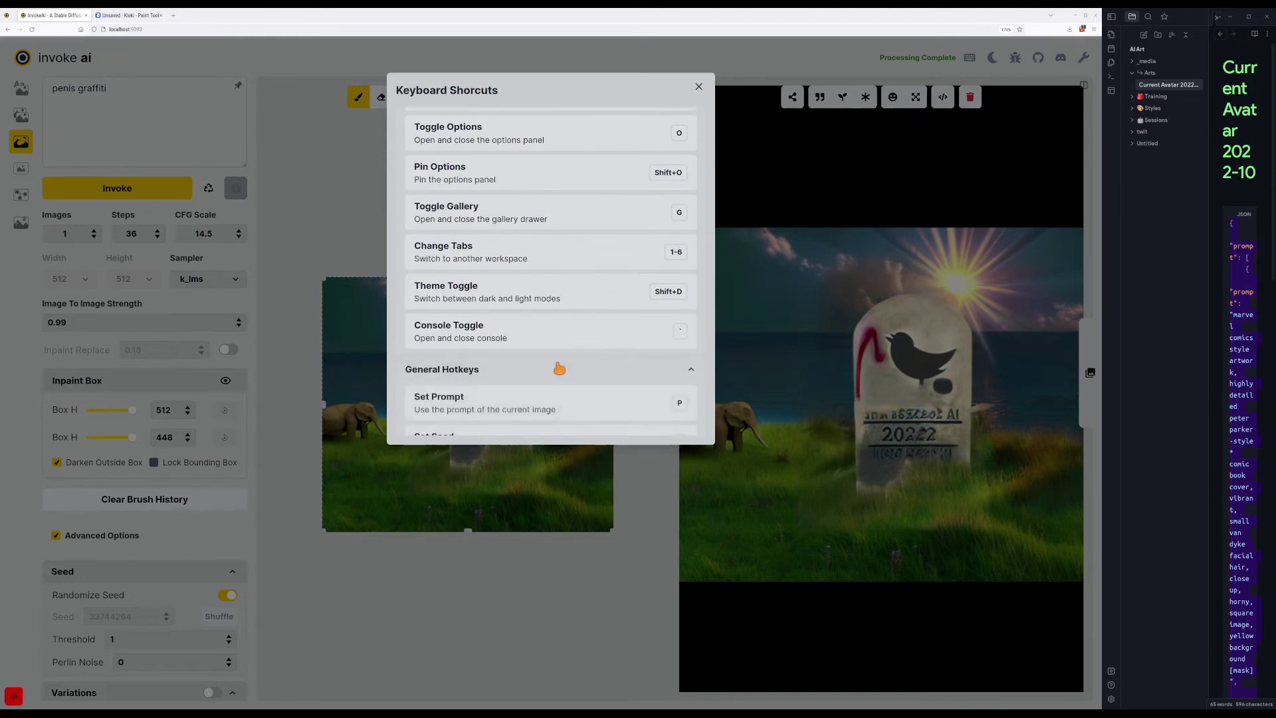
scroll(570, 361, "down", 3)
scroll(564, 233, "down", 2)
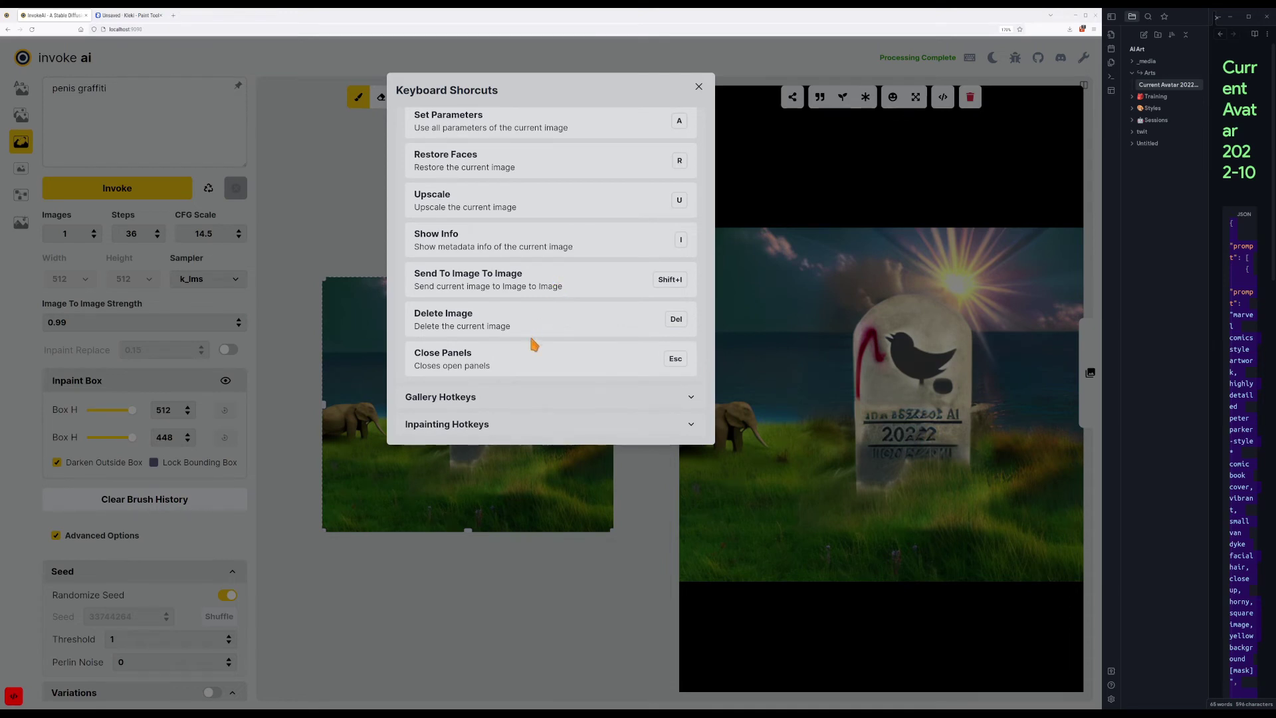
Examine the inpainting and gallery hotkeys, and recheck the general and app hotkeys in the shortcuts list.
left_click(509, 425)
scroll(531, 333, "down", 3)
scroll(541, 273, "down", 5)
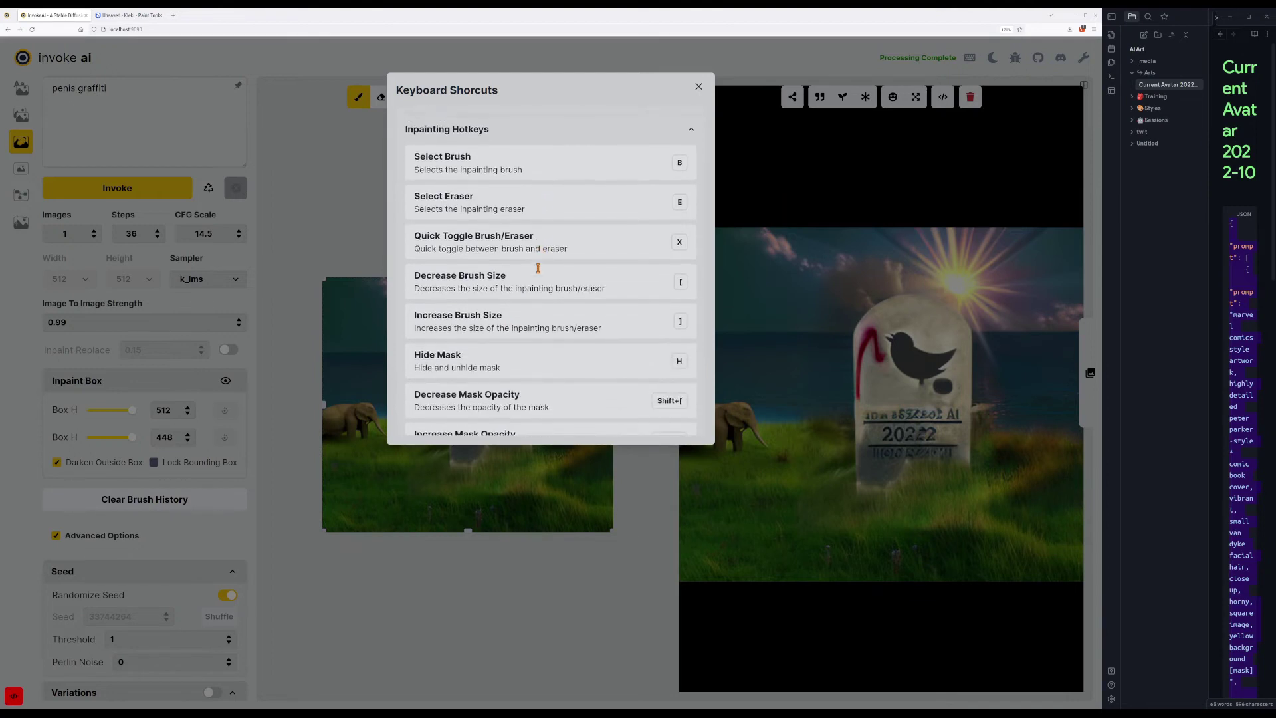
scroll(510, 344, "down", 2)
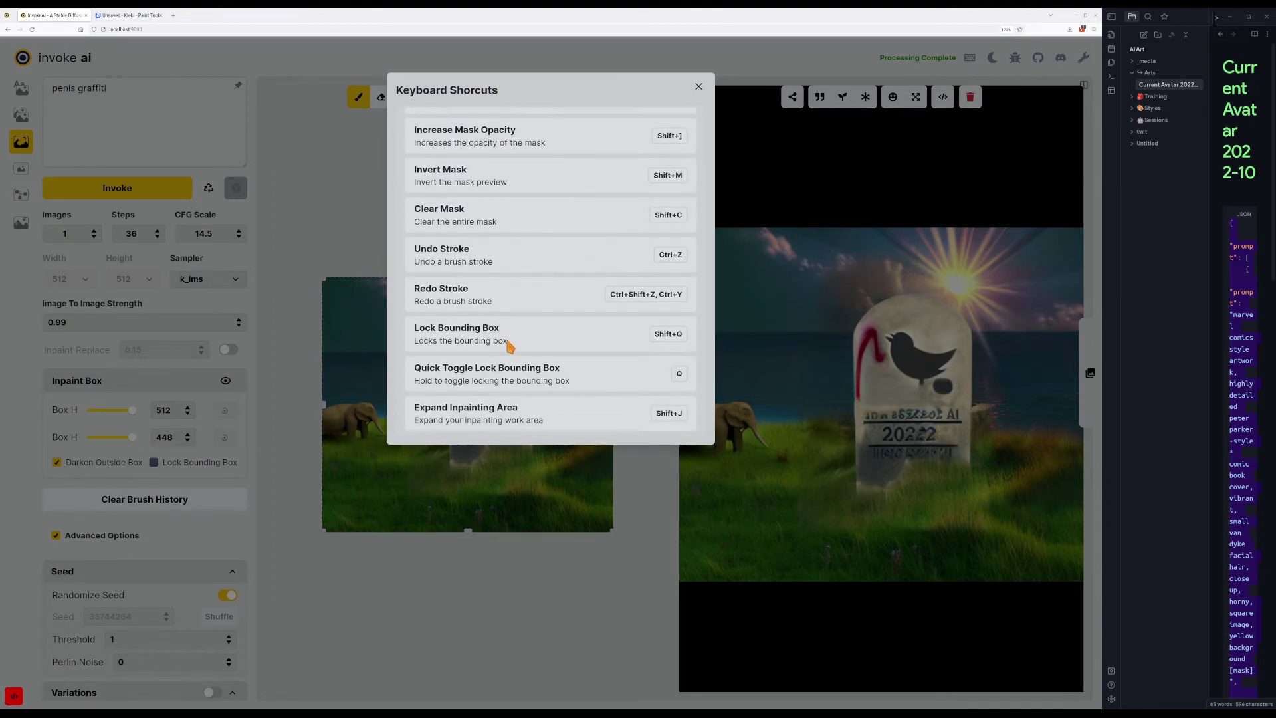
scroll(497, 377, "up", 8)
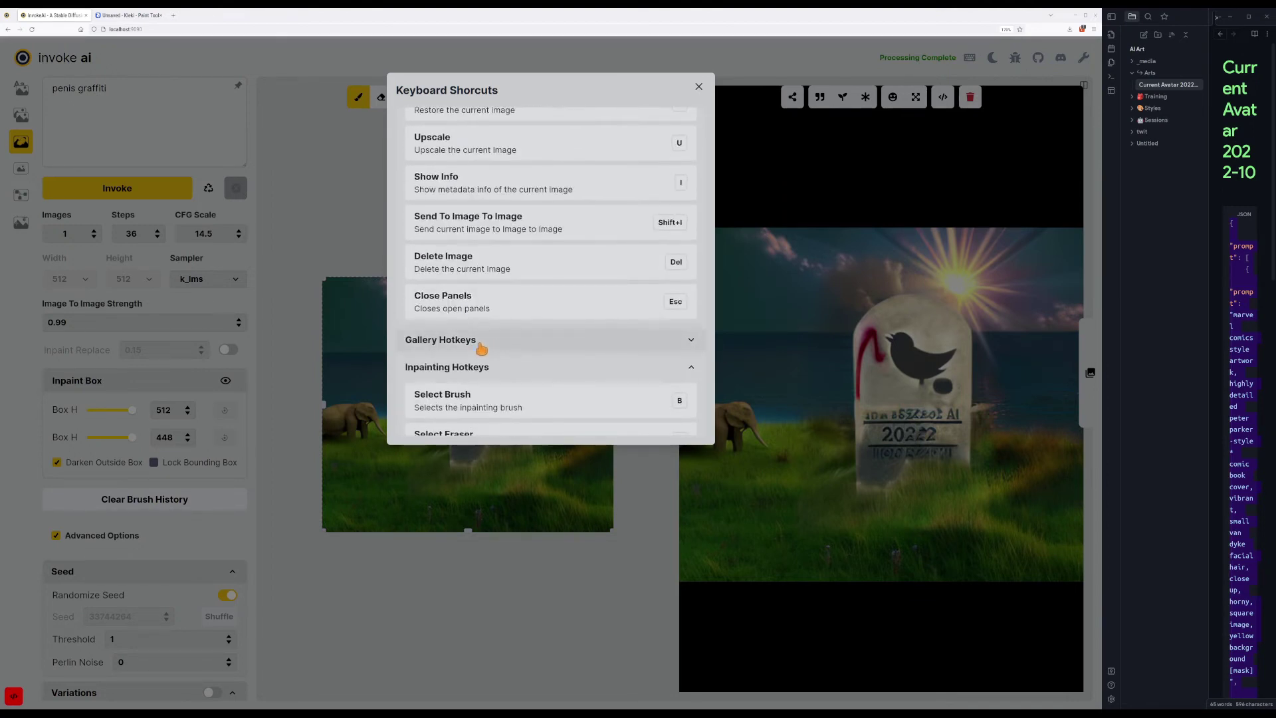
left_click(485, 340)
scroll(512, 333, "down", 4)
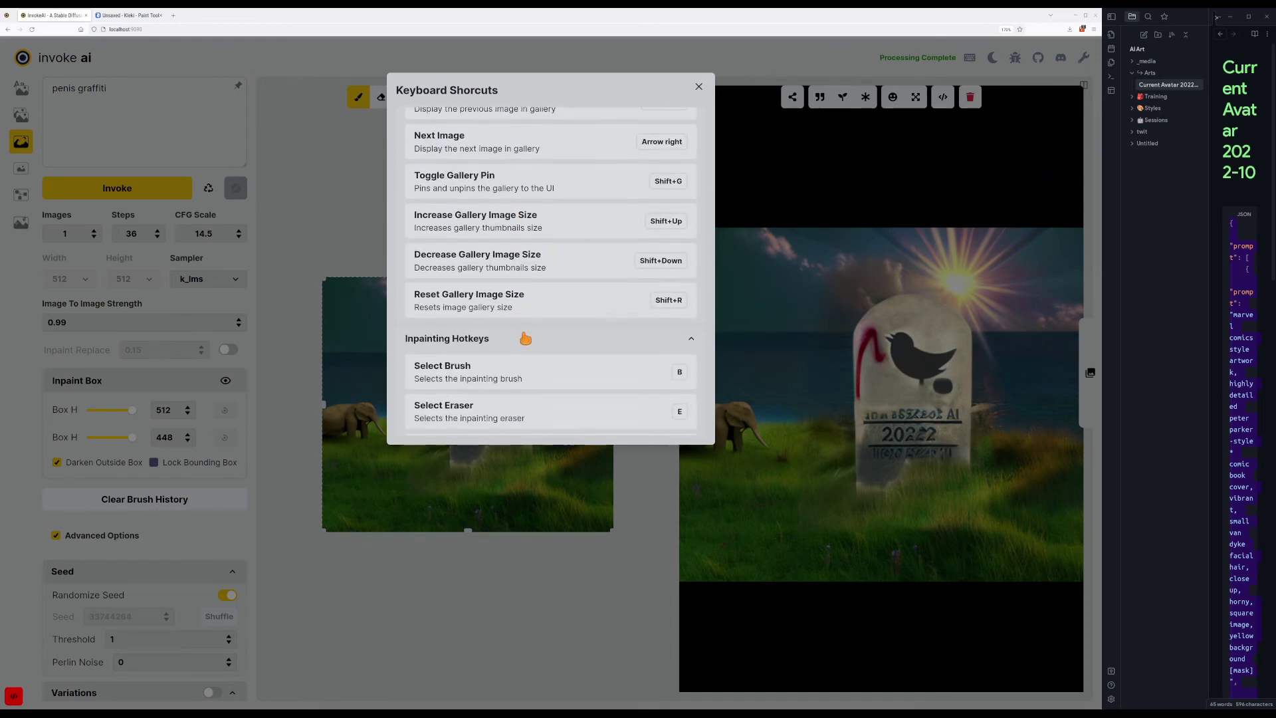
scroll(525, 339, "up", 5)
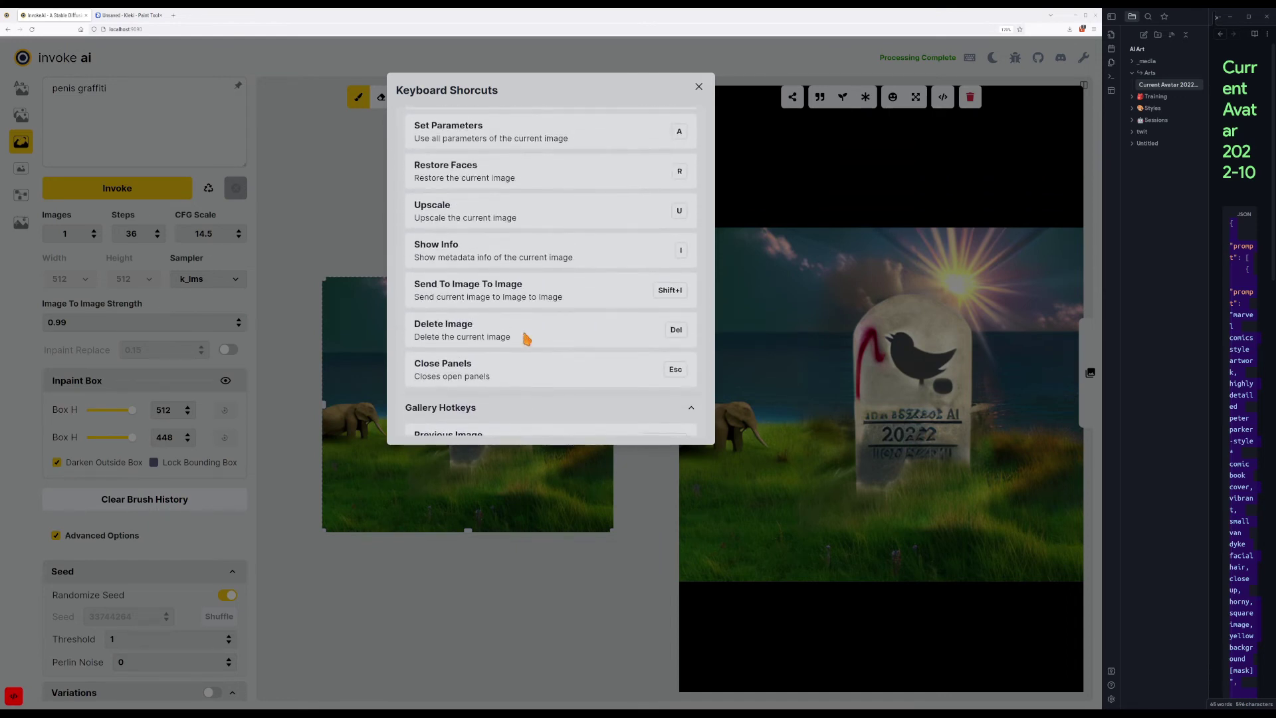
scroll(517, 295, "up", 3)
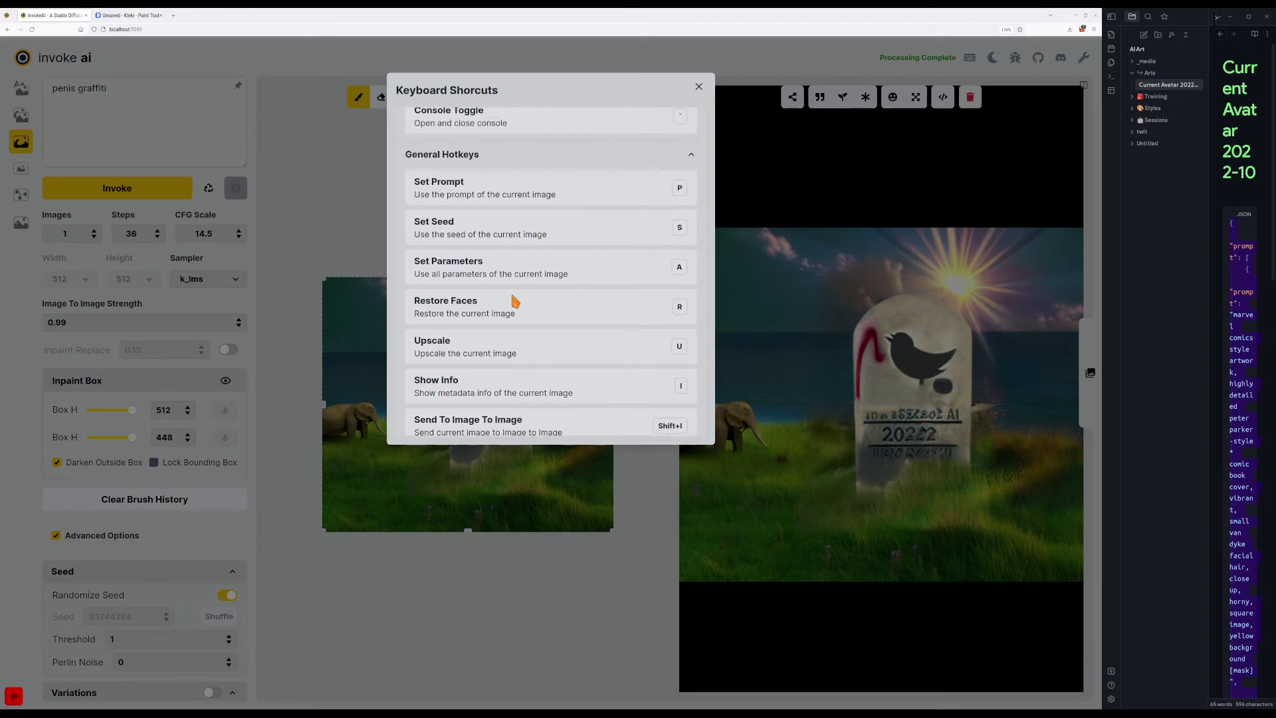
scroll(514, 300, "up", 4)
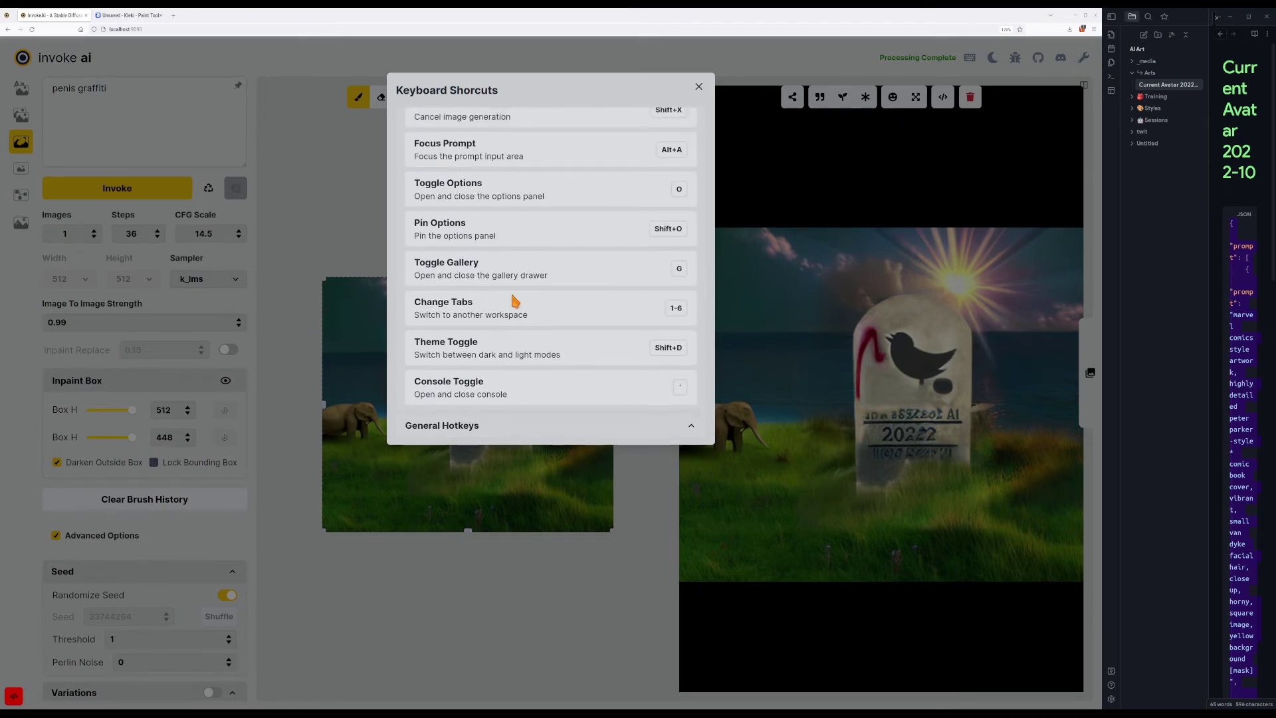
scroll(514, 300, "up", 2)
scroll(516, 293, "down", 4)
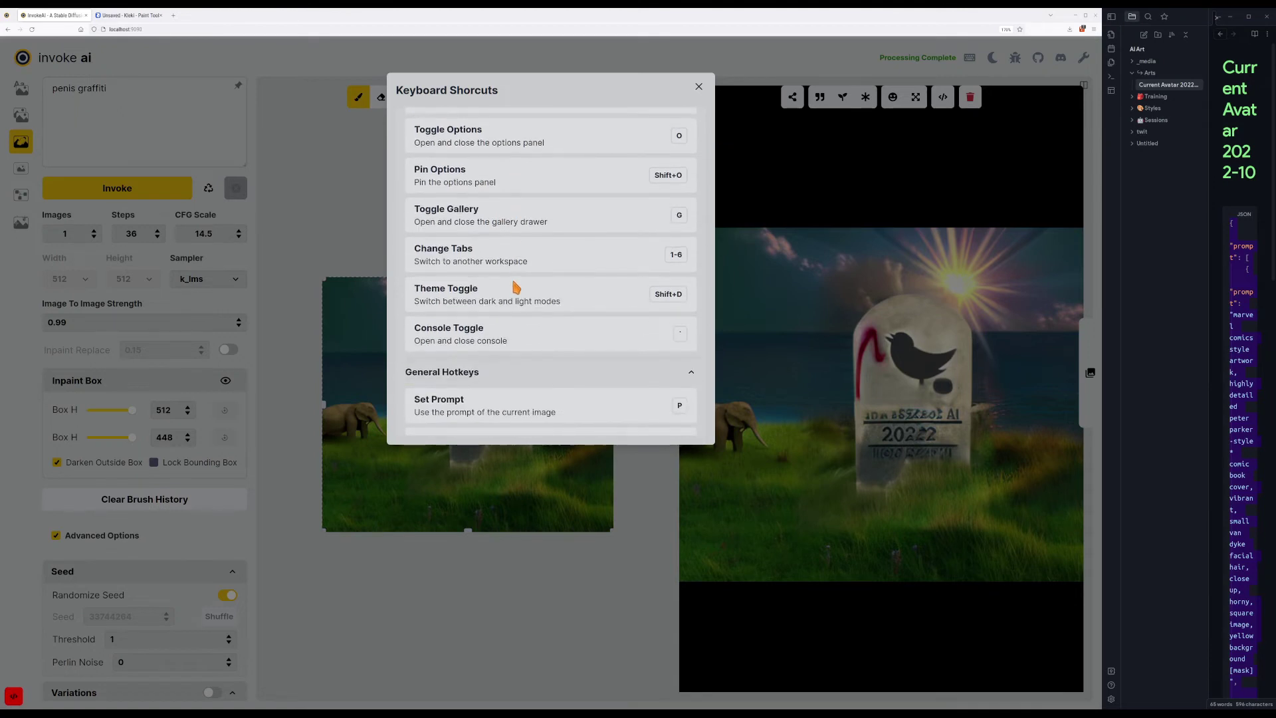
Search the keyboard shortcuts for "send", go through the matches and close the shortcuts list.
key("ctrl+f")
type("send")
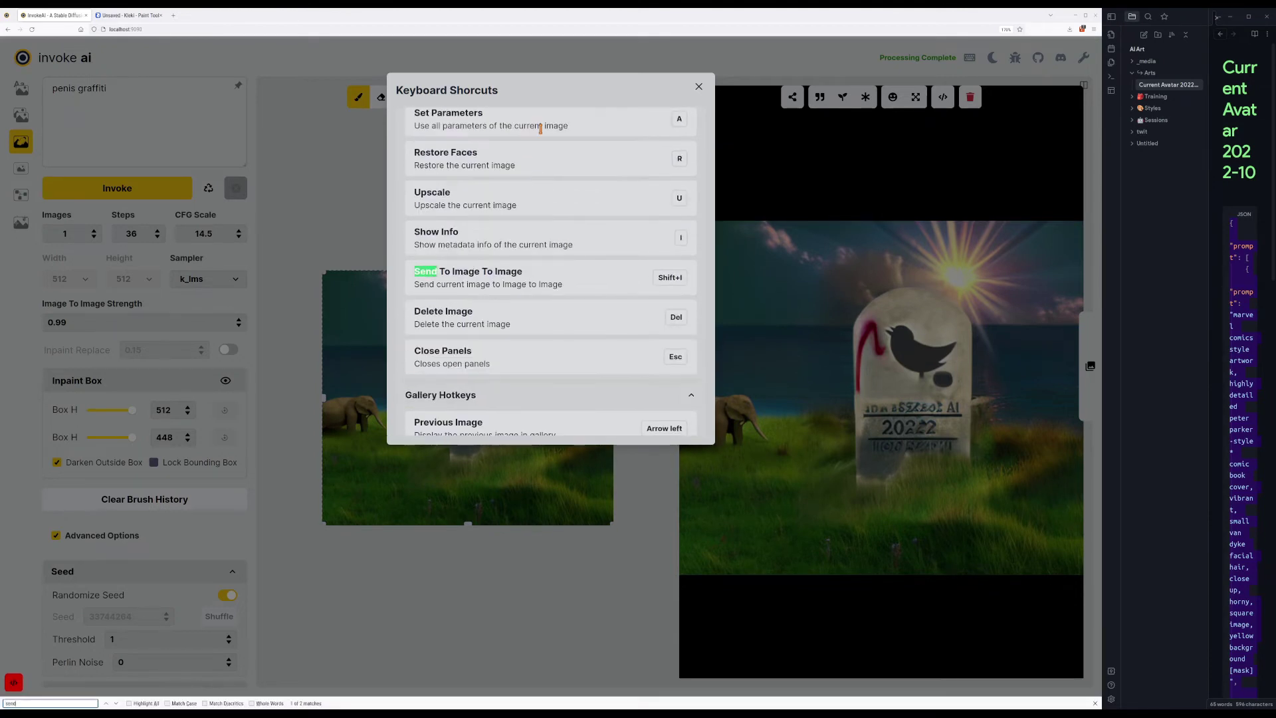
key("Return")
key("Return")
key("Return")
key("Return")
key("Return")
key("Escape")
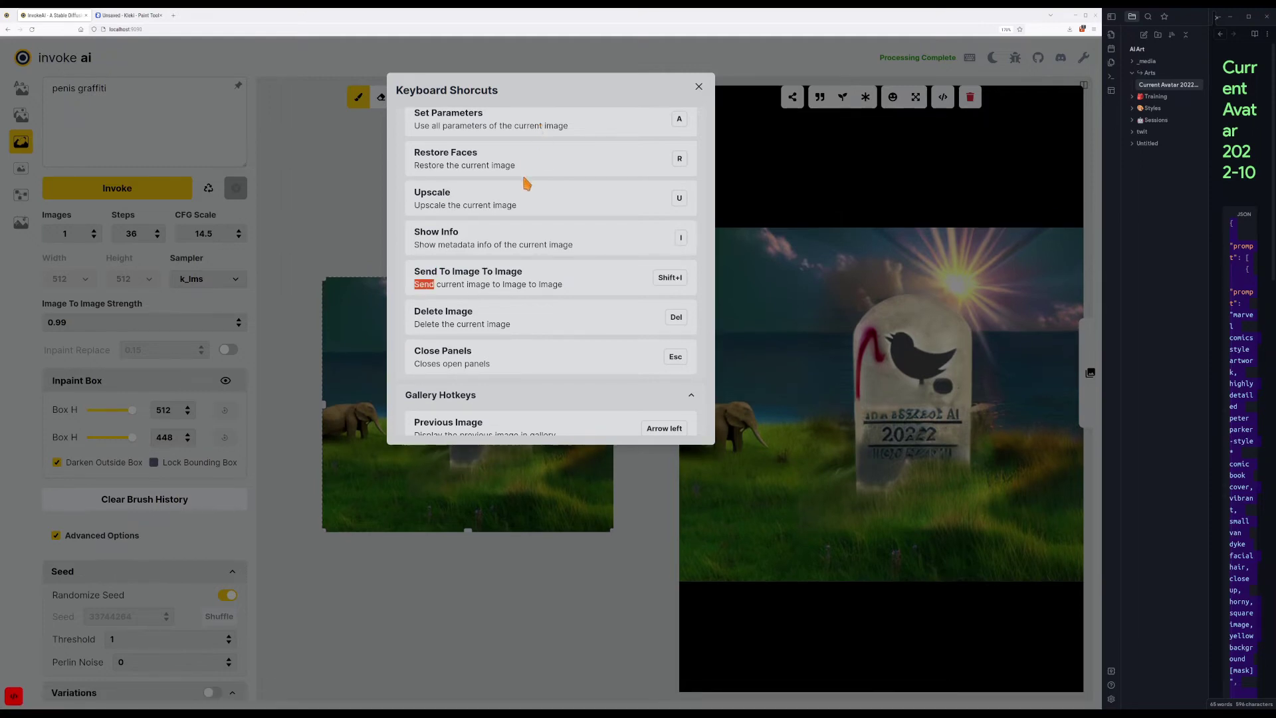
left_click(700, 86)
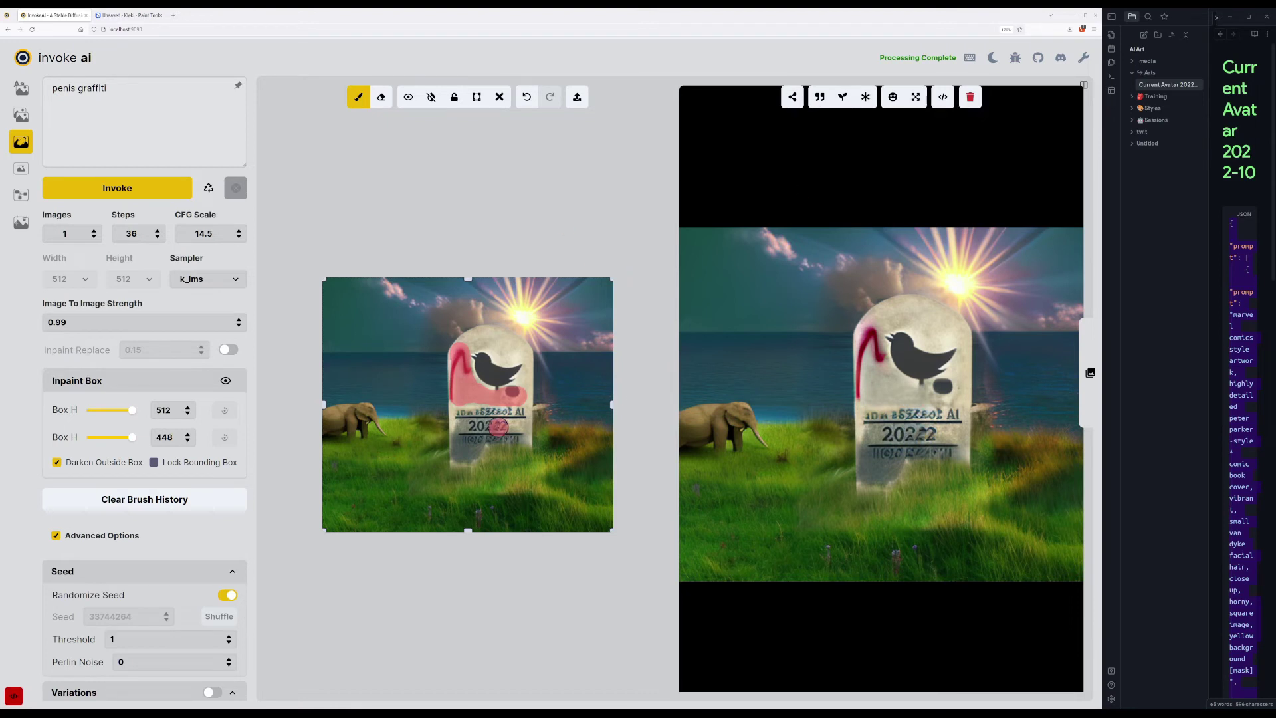
Erase the inpainting mask over the red painted mark beside the bird, keeping the masked area below the bird.
key("shift+c")
key("ctrl+z")
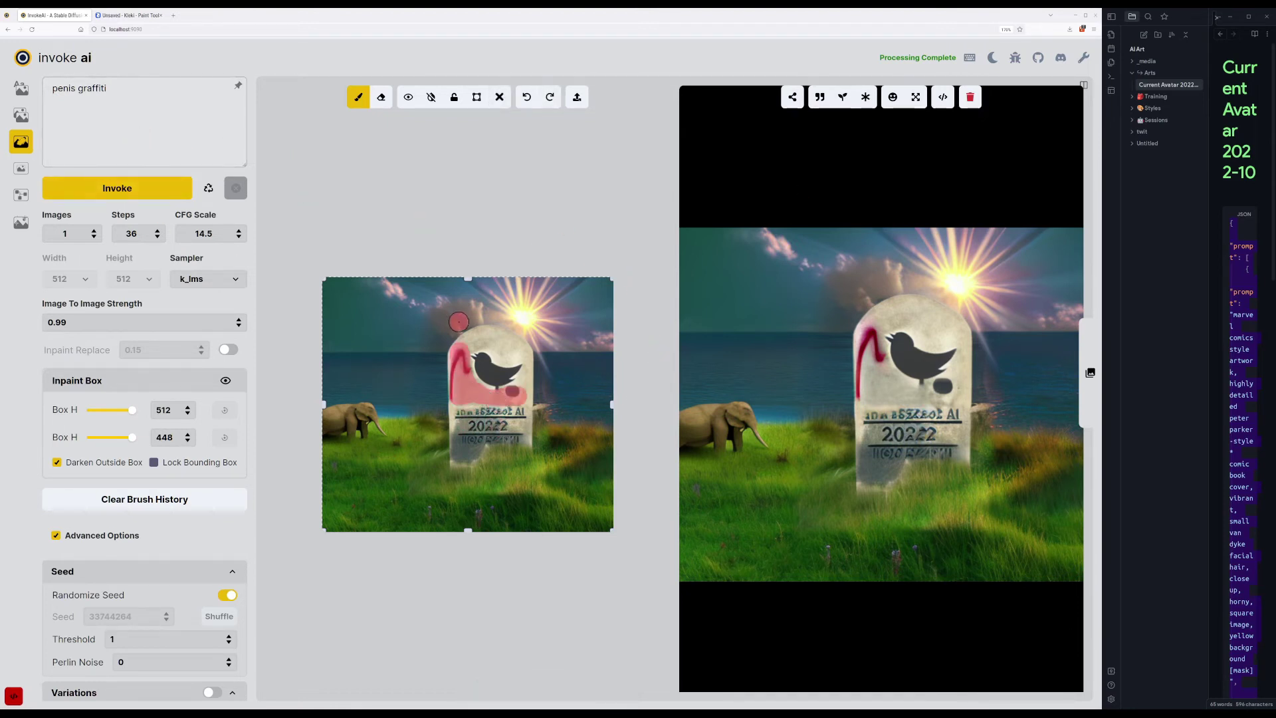
left_click(460, 349)
key("e")
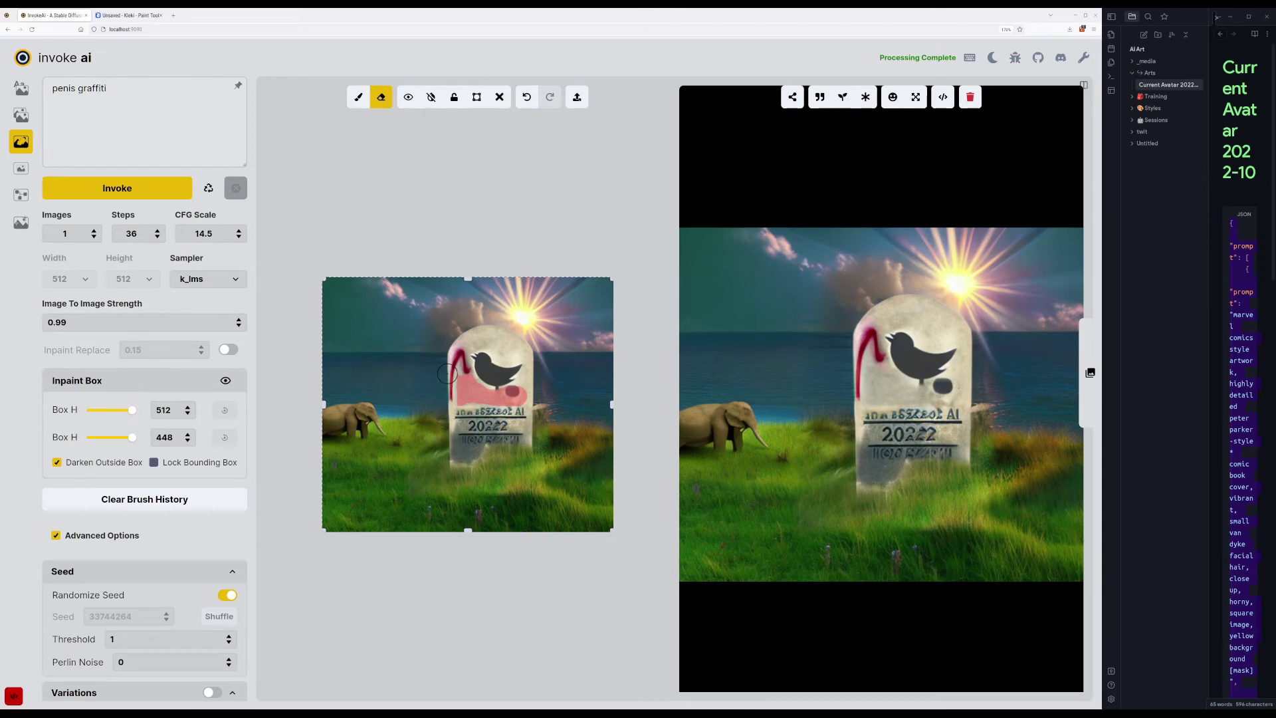
key("b")
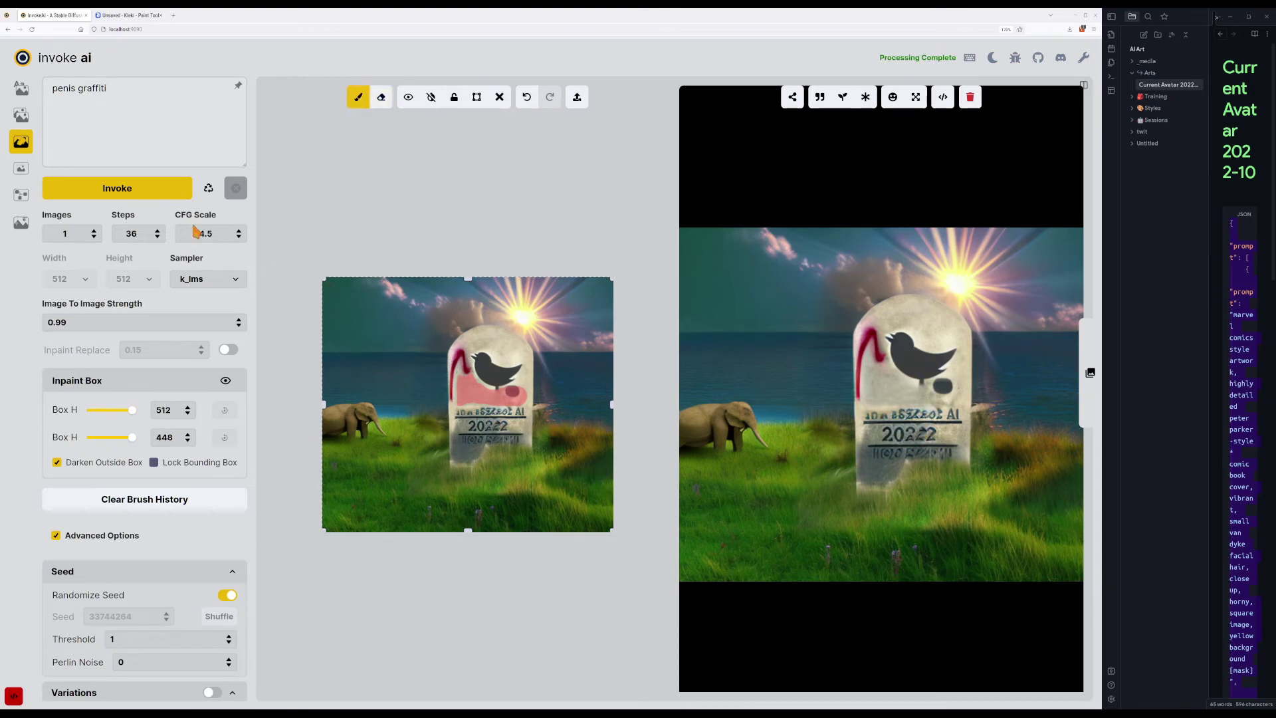
Generate several inpainting variations with the reduced mask and the "penis graffiti" prompt.
left_click(137, 188)
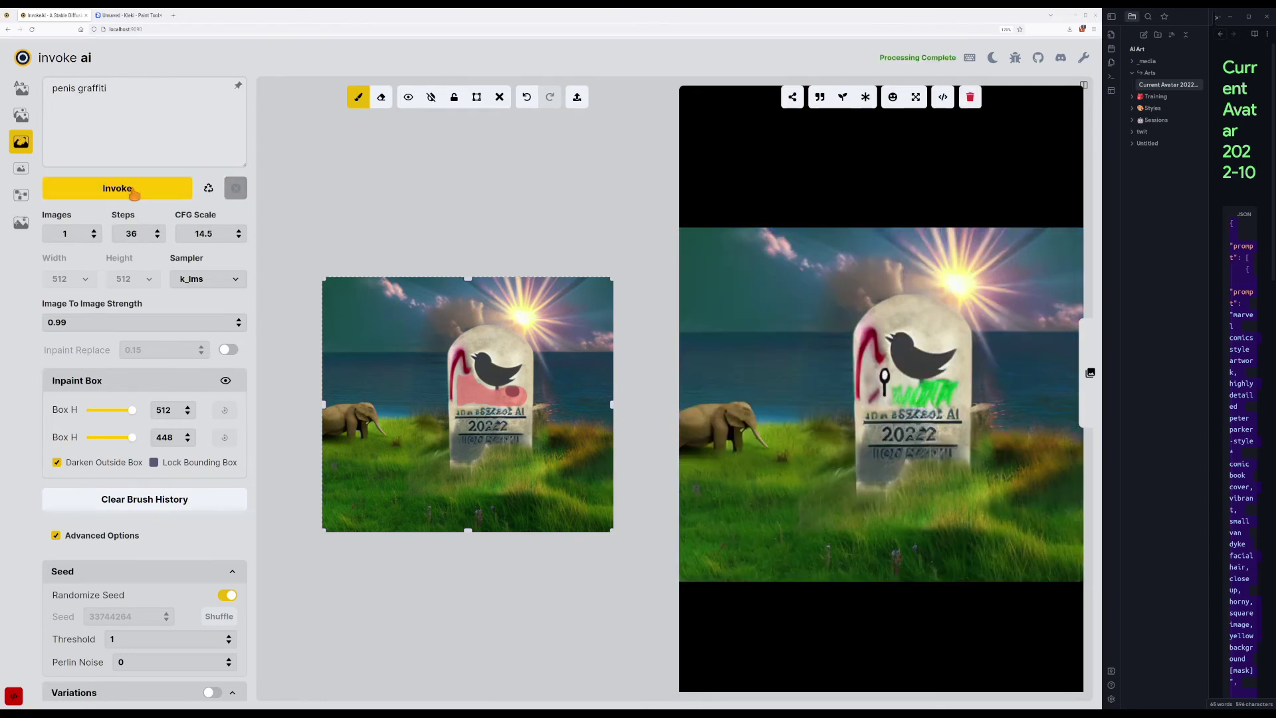
left_click(133, 191)
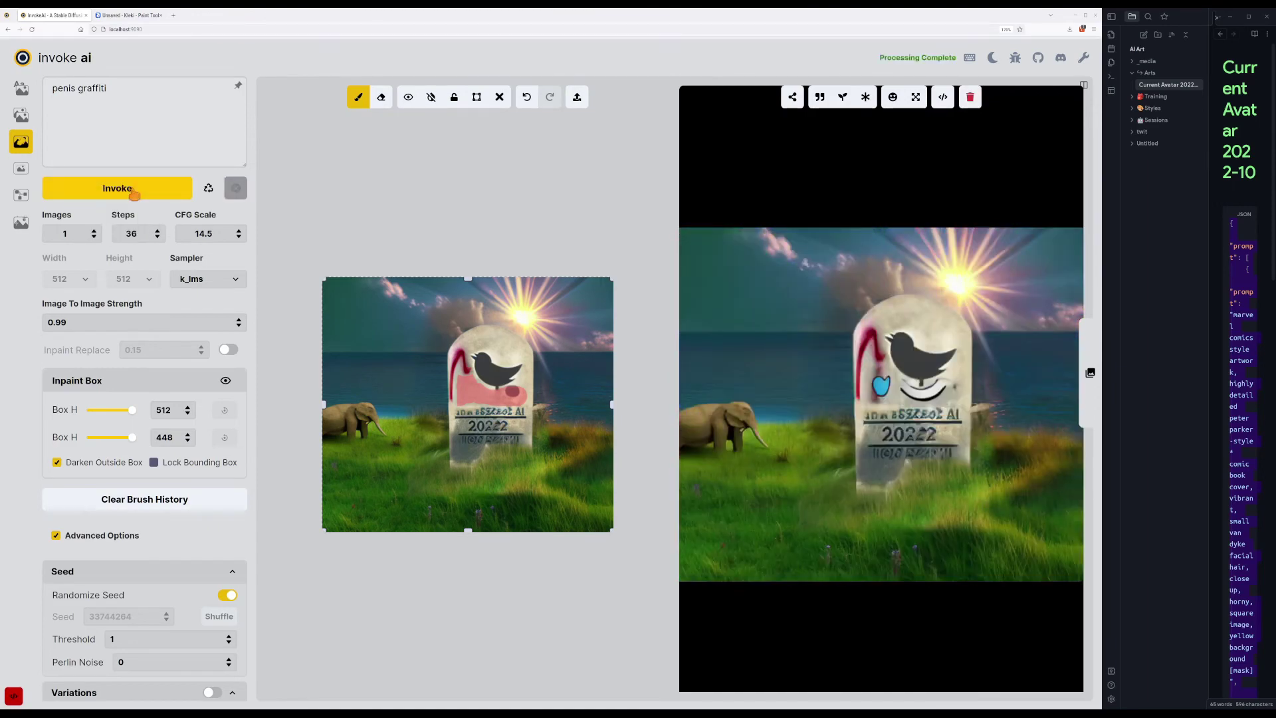
left_click(134, 191)
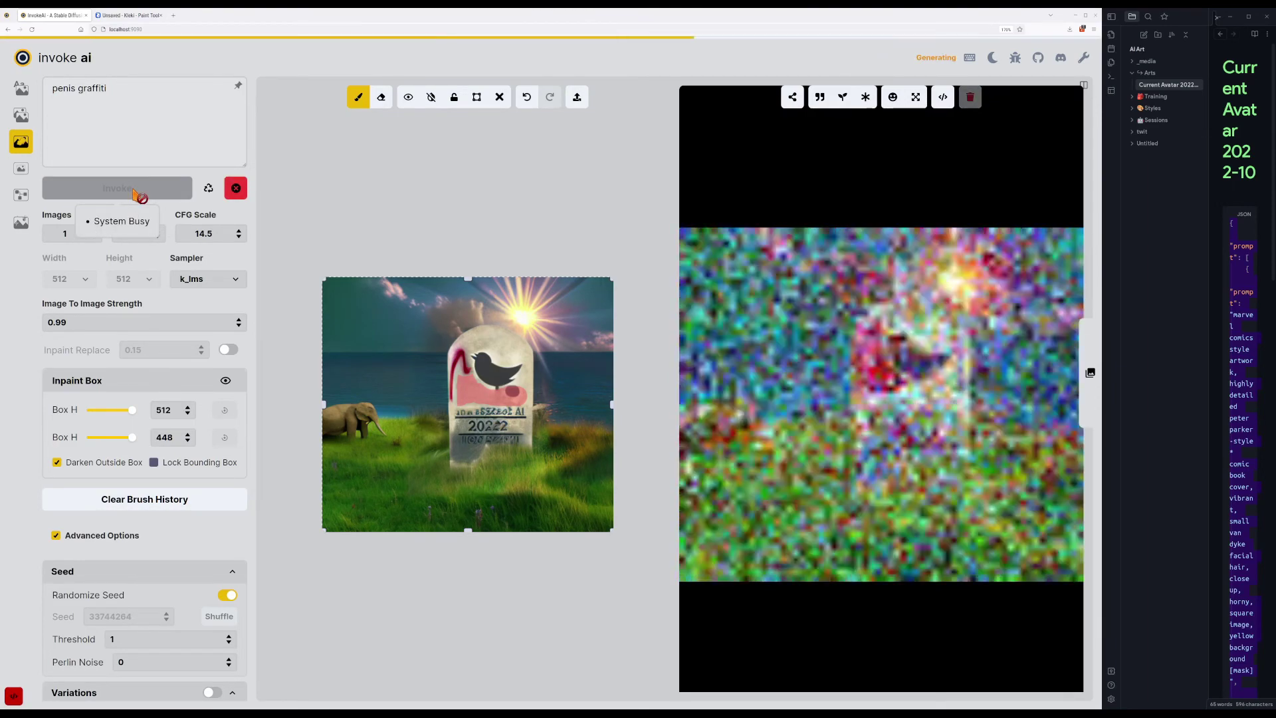
left_click(135, 192)
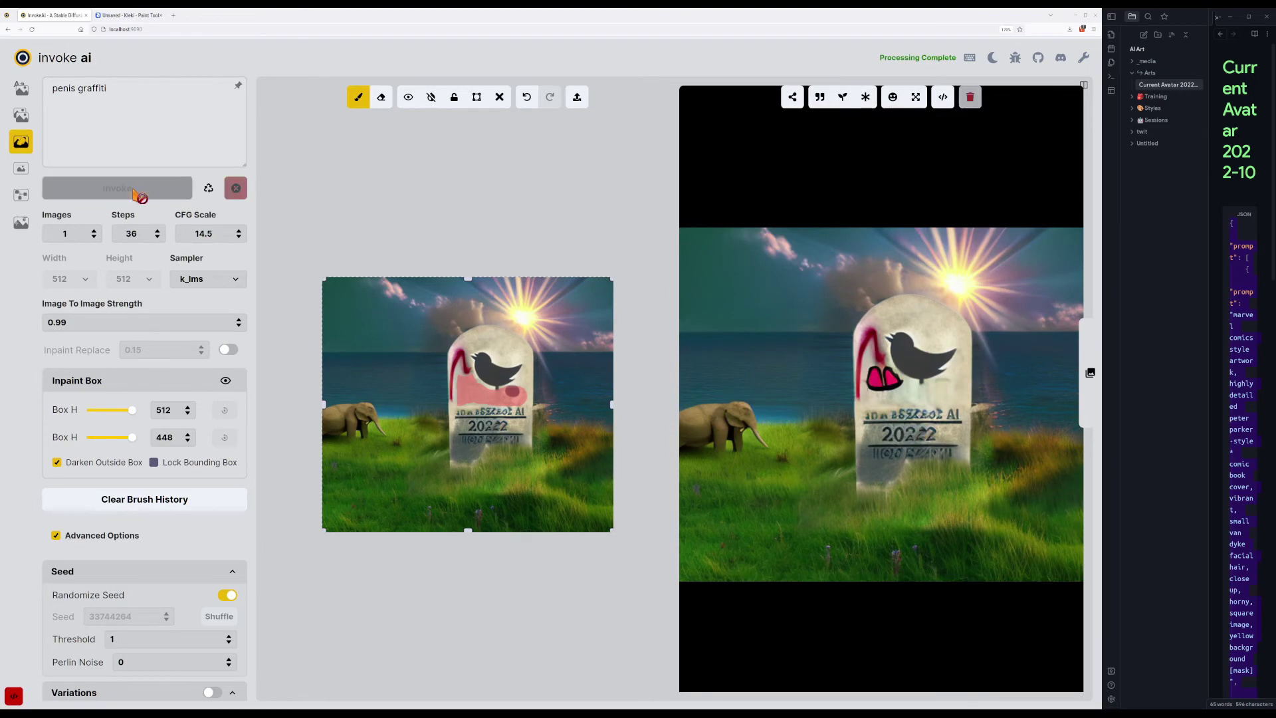
Change the prompt to "highly detailed graffiti" and generate several inpainting variations with the same mask.
triple_click(80, 88)
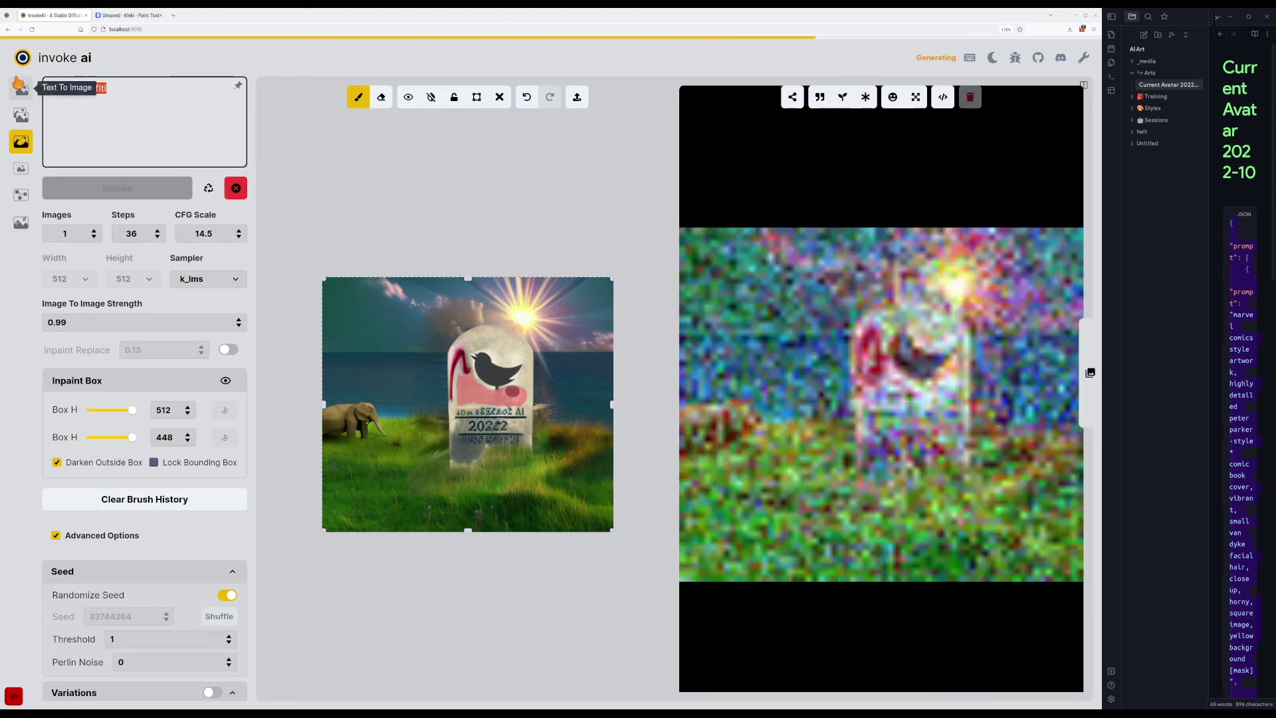
key("BackSpace")
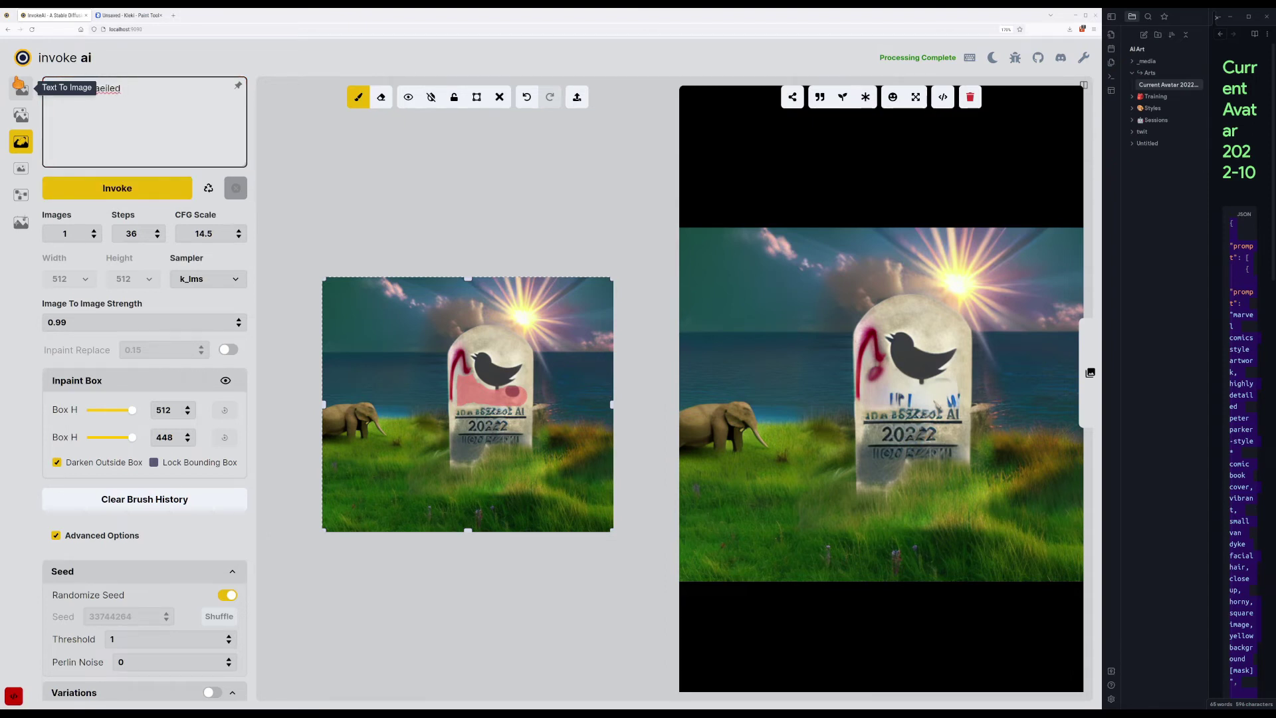
key("ctrl+shift+Left")
type("deta")
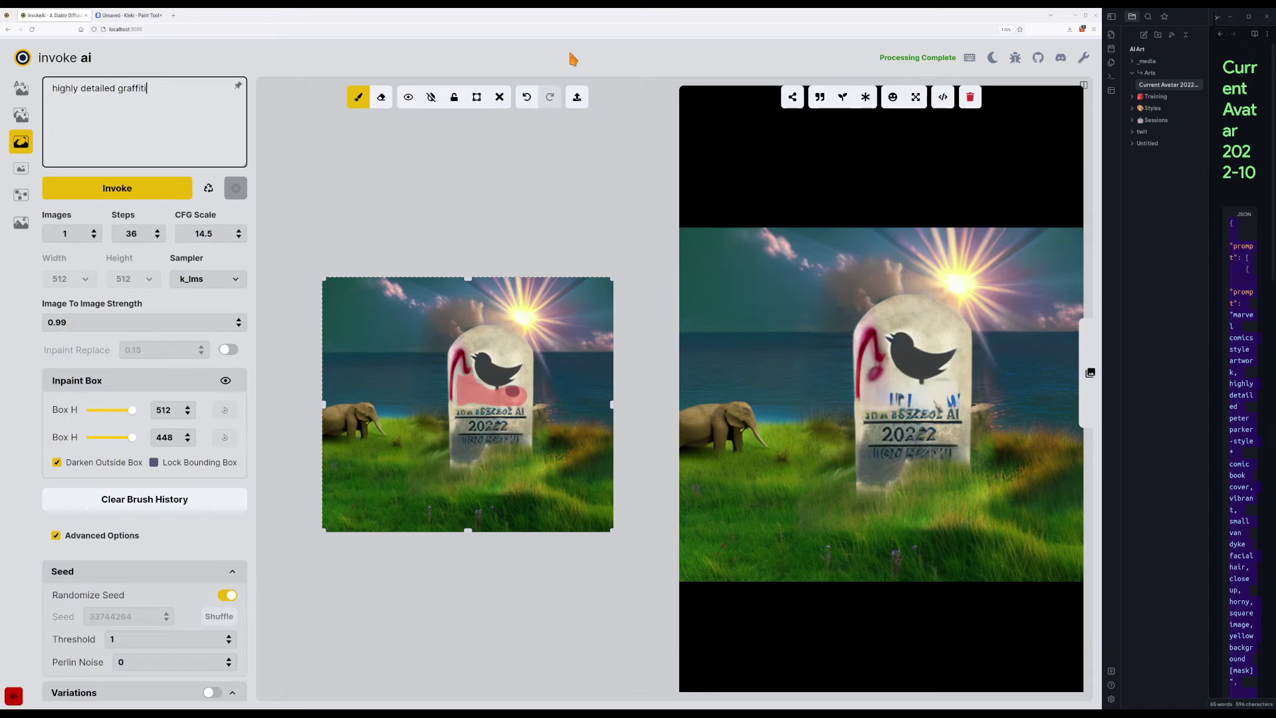
key("ctrl+Return")
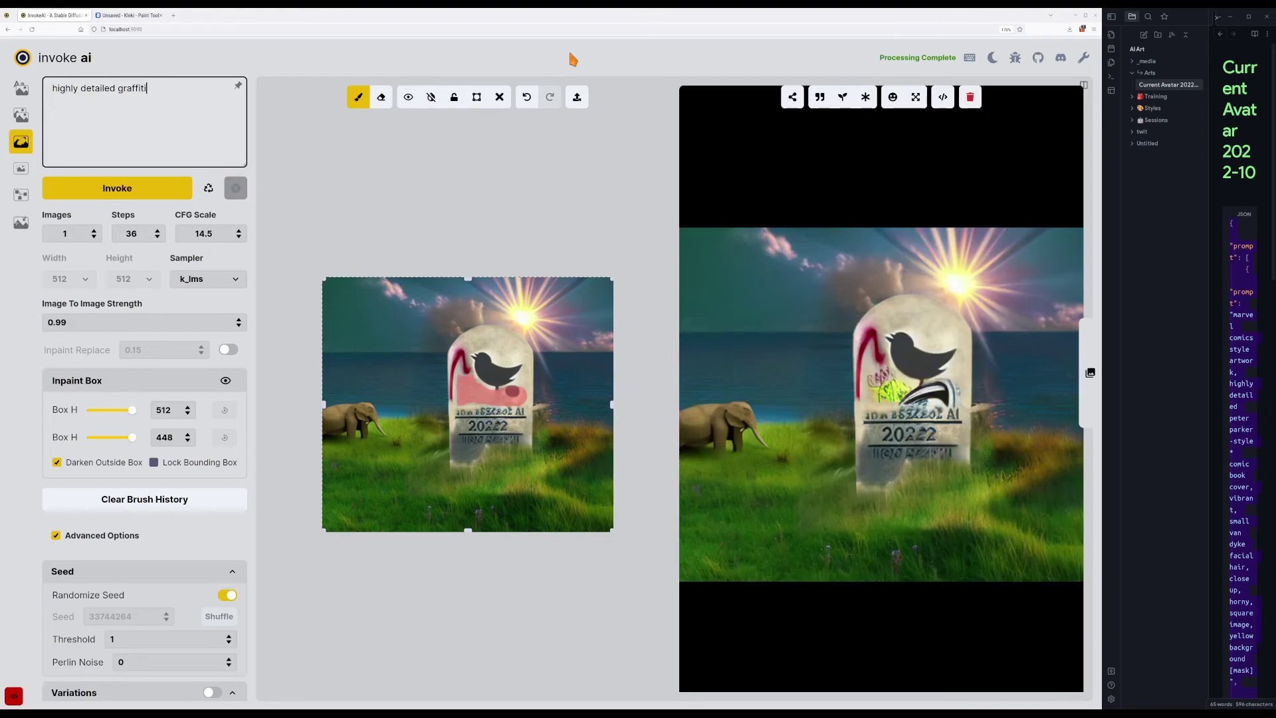
key("ctrl+Return")
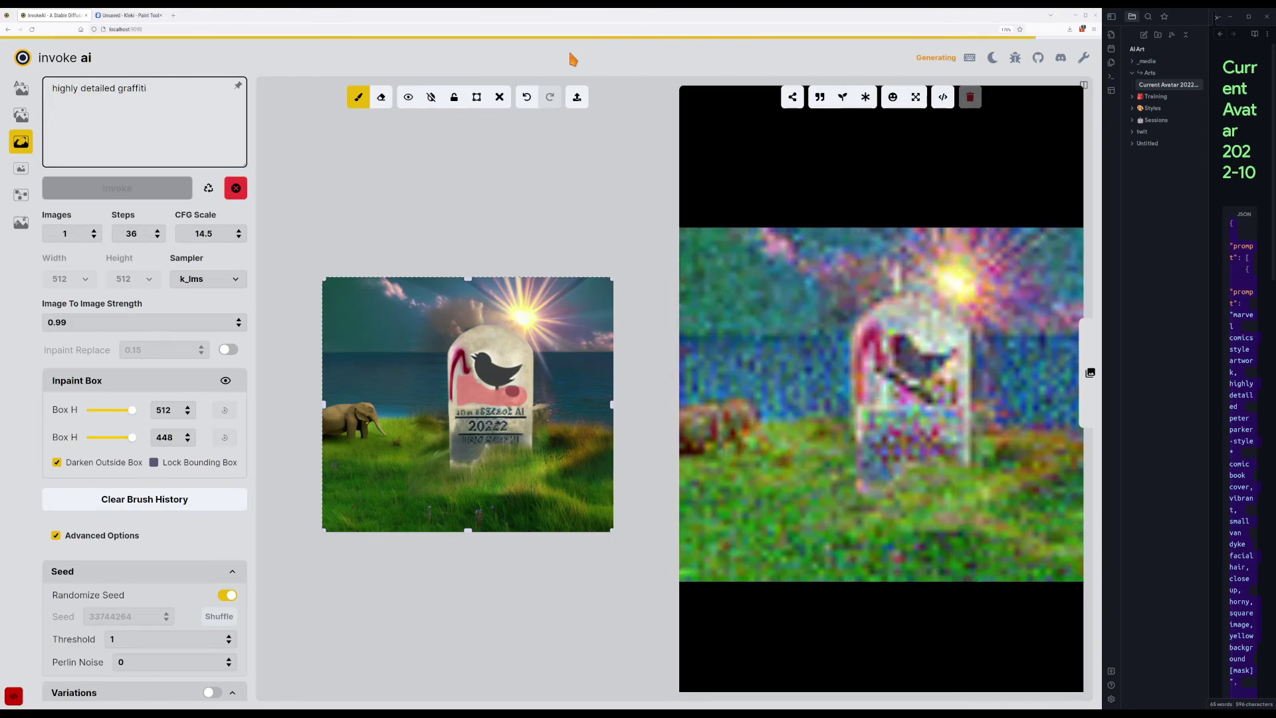
key("ctrl+Return")
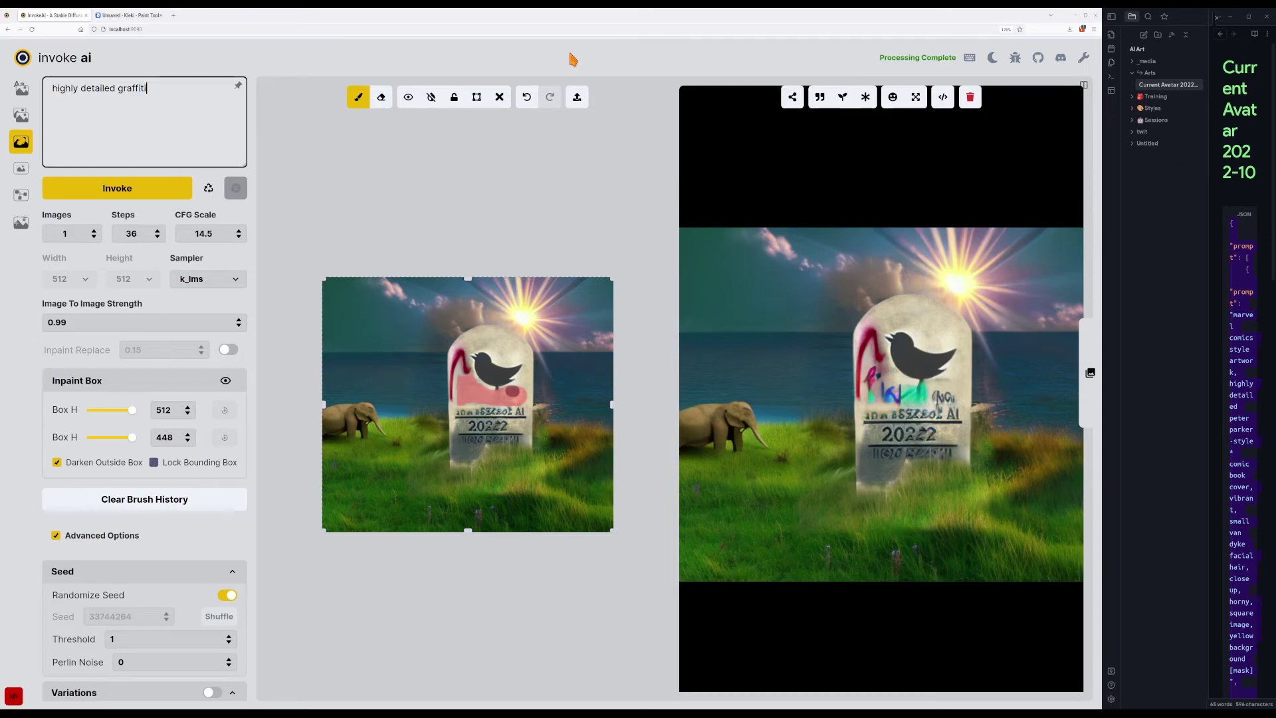
key("ctrl+Return")
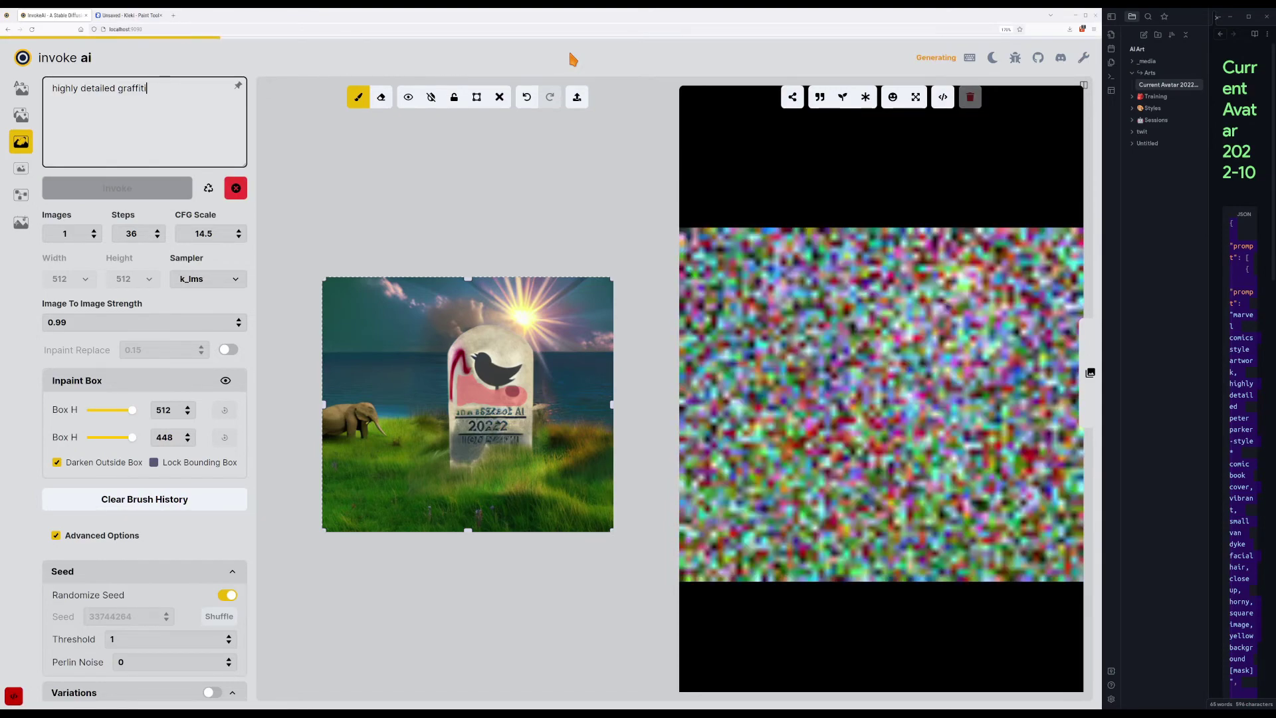
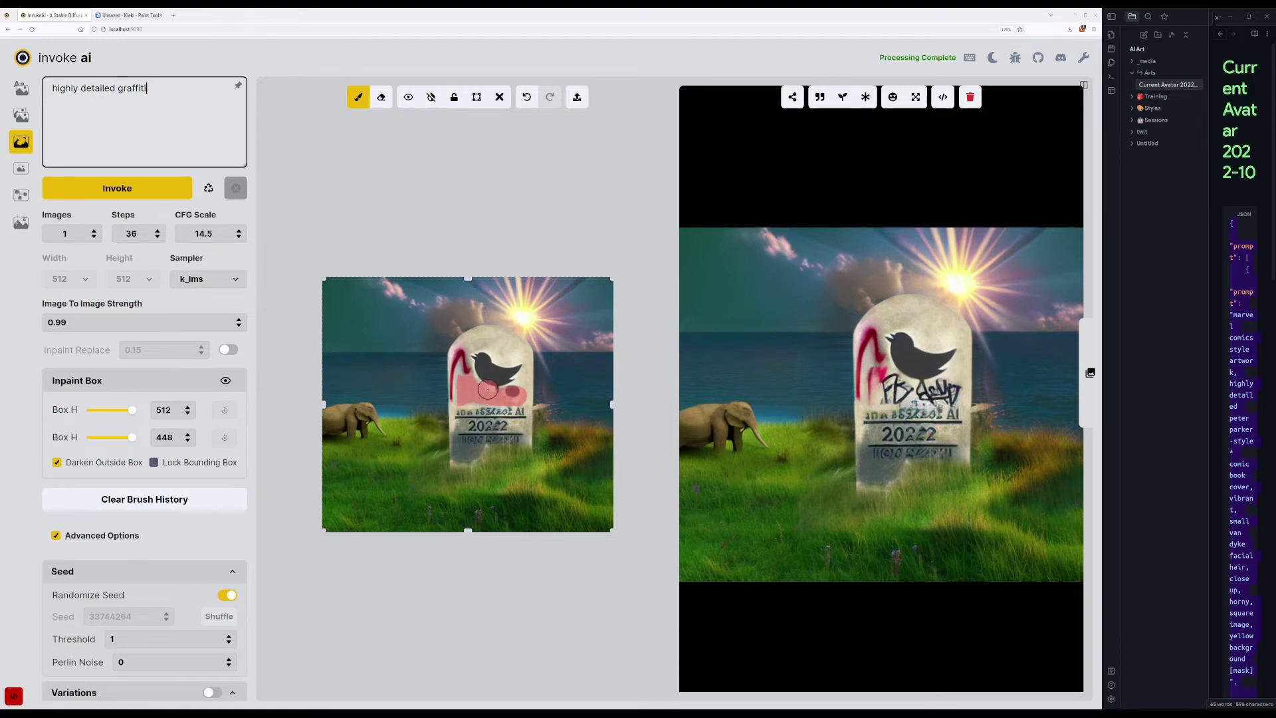
Extend the mask below the bird down over the upper line of engraved lettering and generate a new inpainting.
left_click(497, 401)
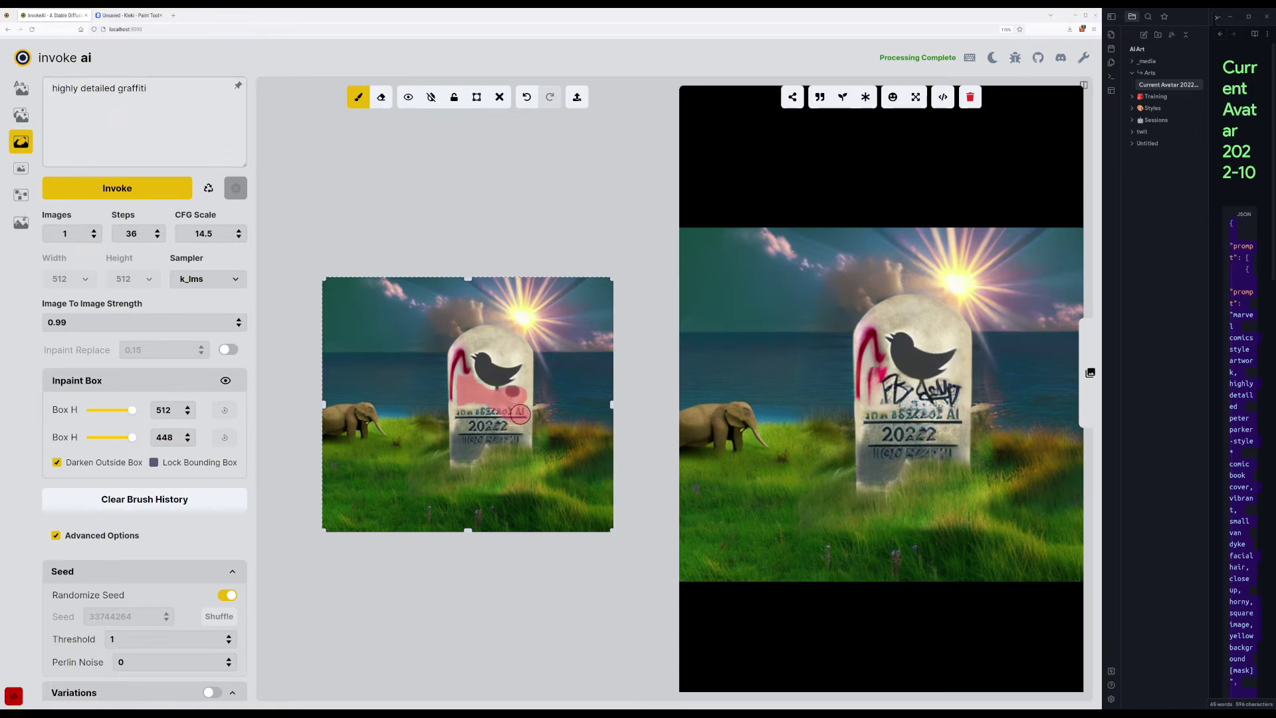
left_click(115, 188)
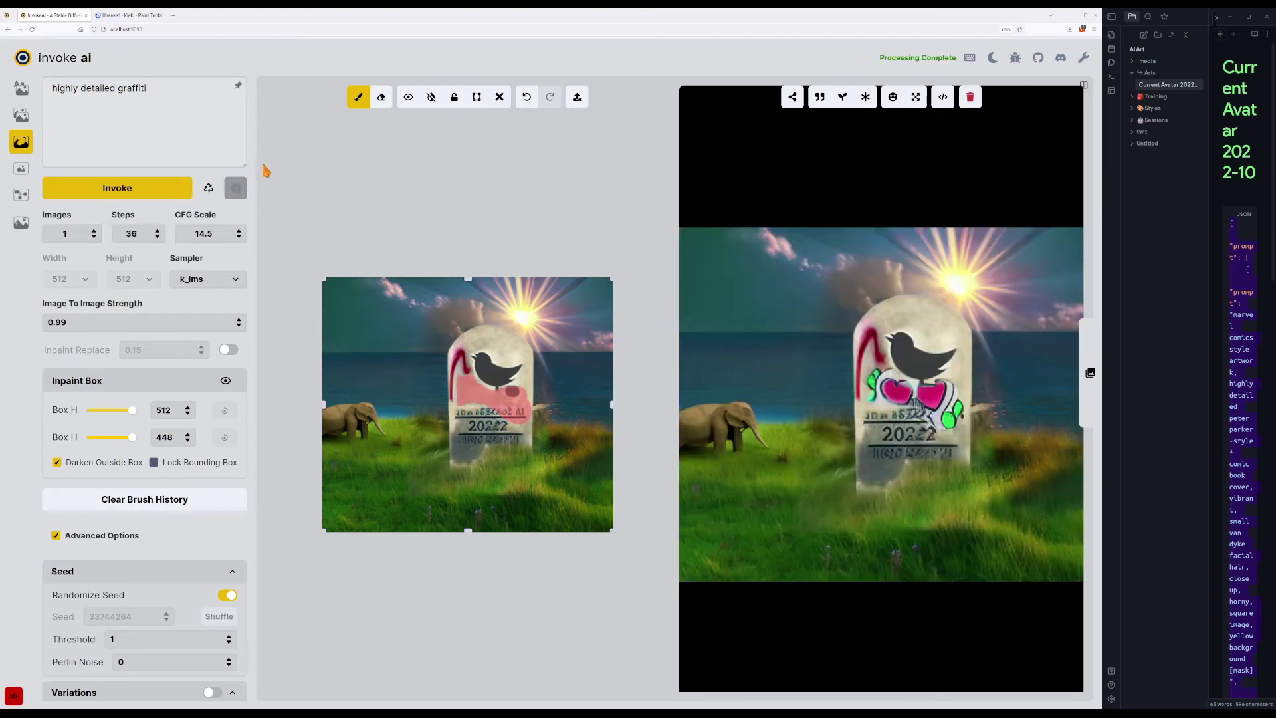
Extend the prompt to "highly detailed graffiti, by banksy" and generate several inpainting variations with the same mask.
left_click(171, 128)
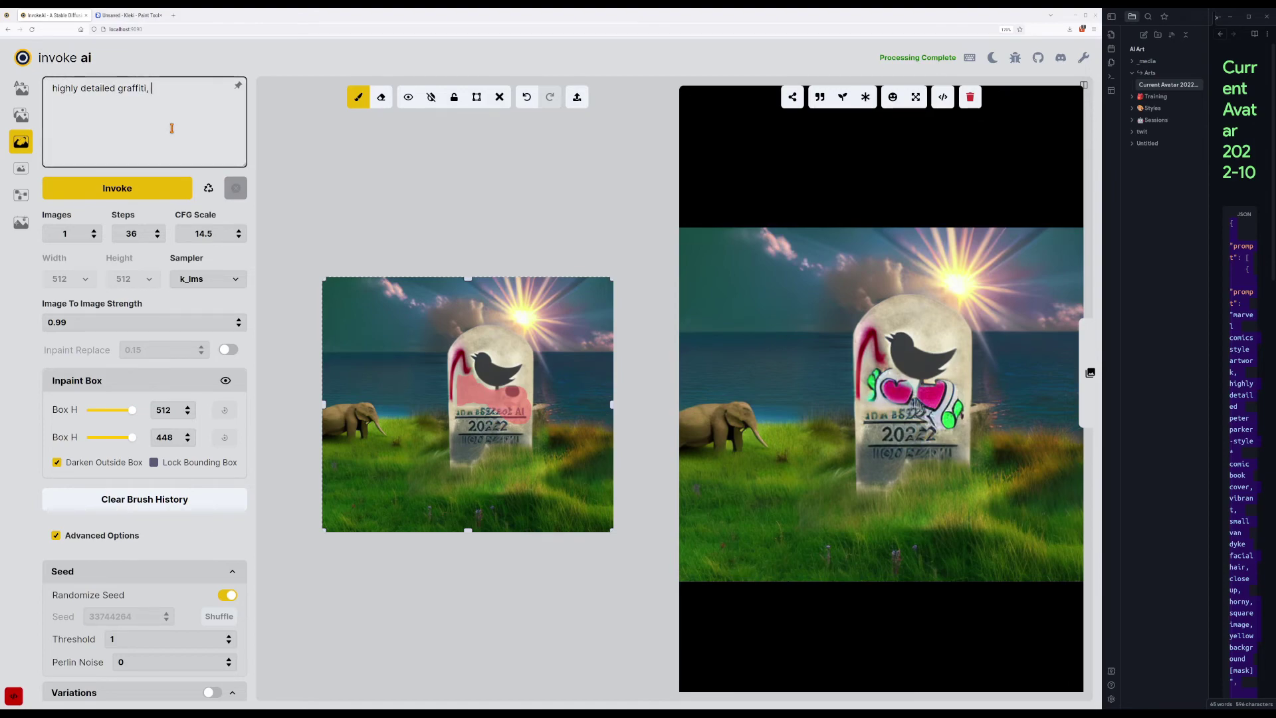
type(", by banksy")
key("Return")
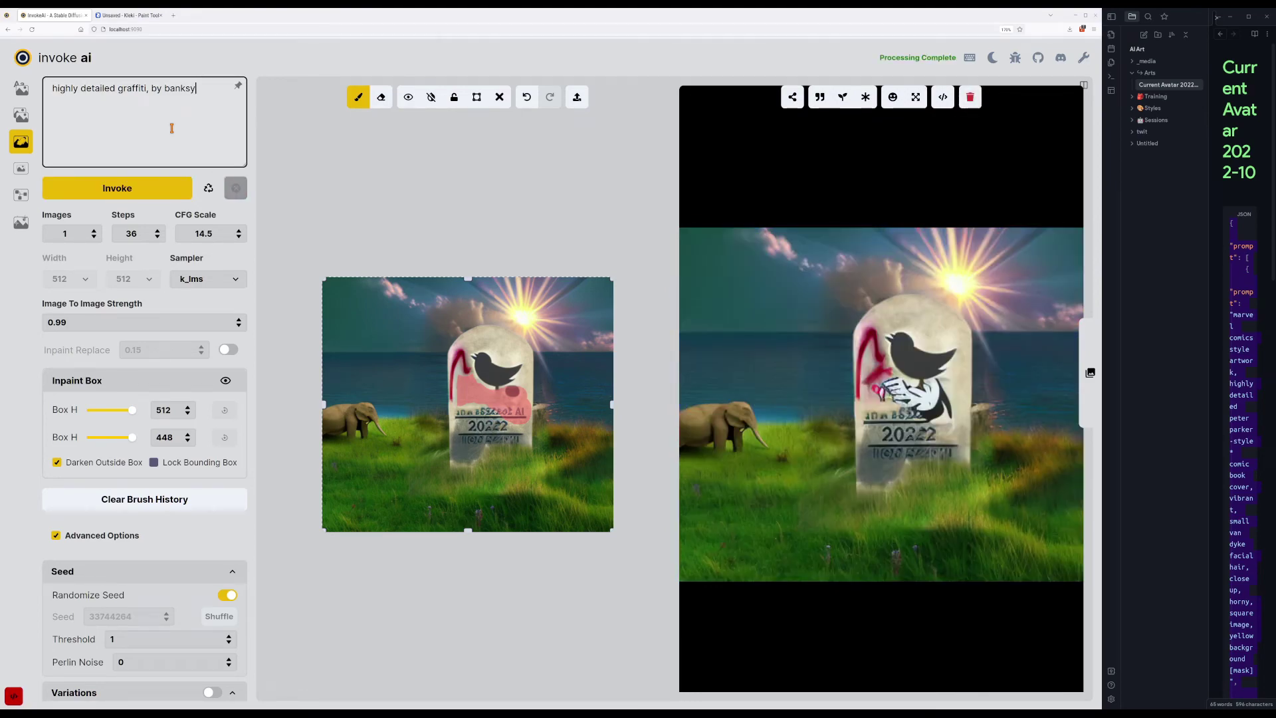
key("Return")
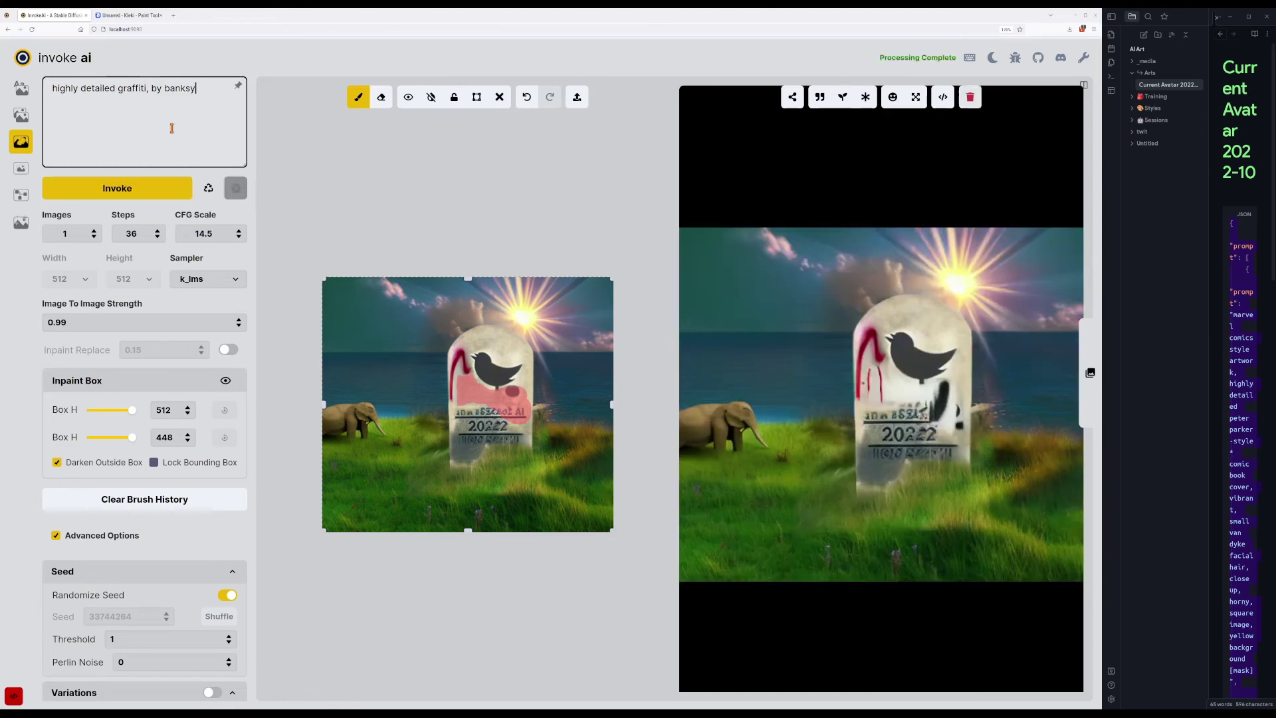
key("ctrl+Return")
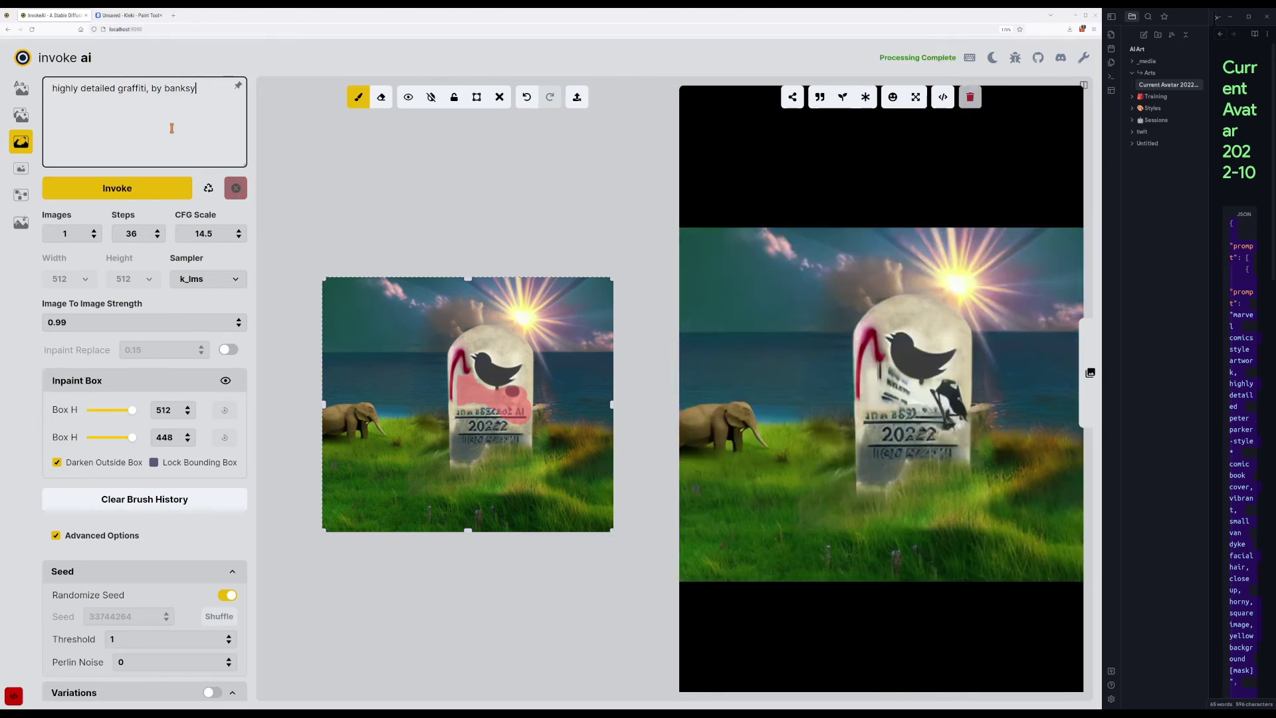
key("ctrl+Return")
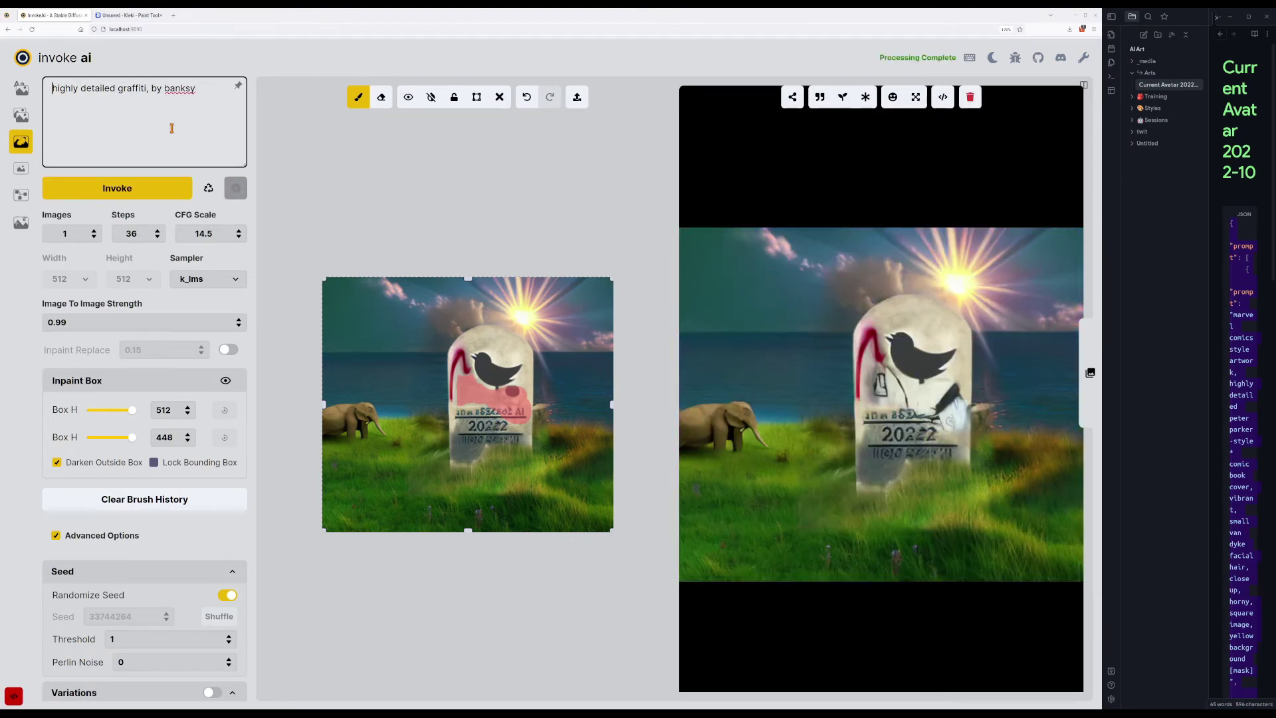
Rewrite the prompt as "highly detailed street graffiti by some rando thug".
type("street")
key("End")
key("shift+Left")
key("shift+Left")
key("shift+Left")
key("shift+Left")
key("shift+Left")
key("shift+Left")
key("shift+Left")
key("shift+Left")
key("BackSpace")
key("BackSpace")
type("o thug")
Generate several inpainting variations from the street graffiti prompt with the same mask and settings.
key("ctrl+Return")
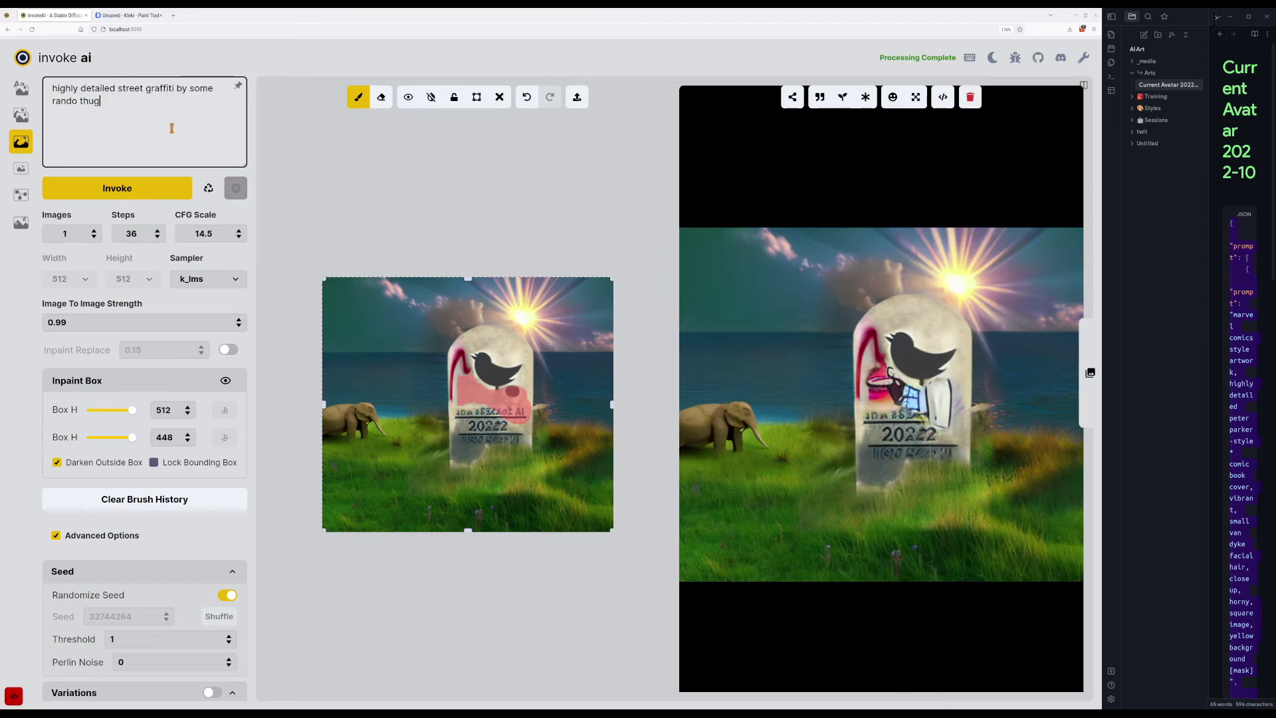
key("ctrl+Return")
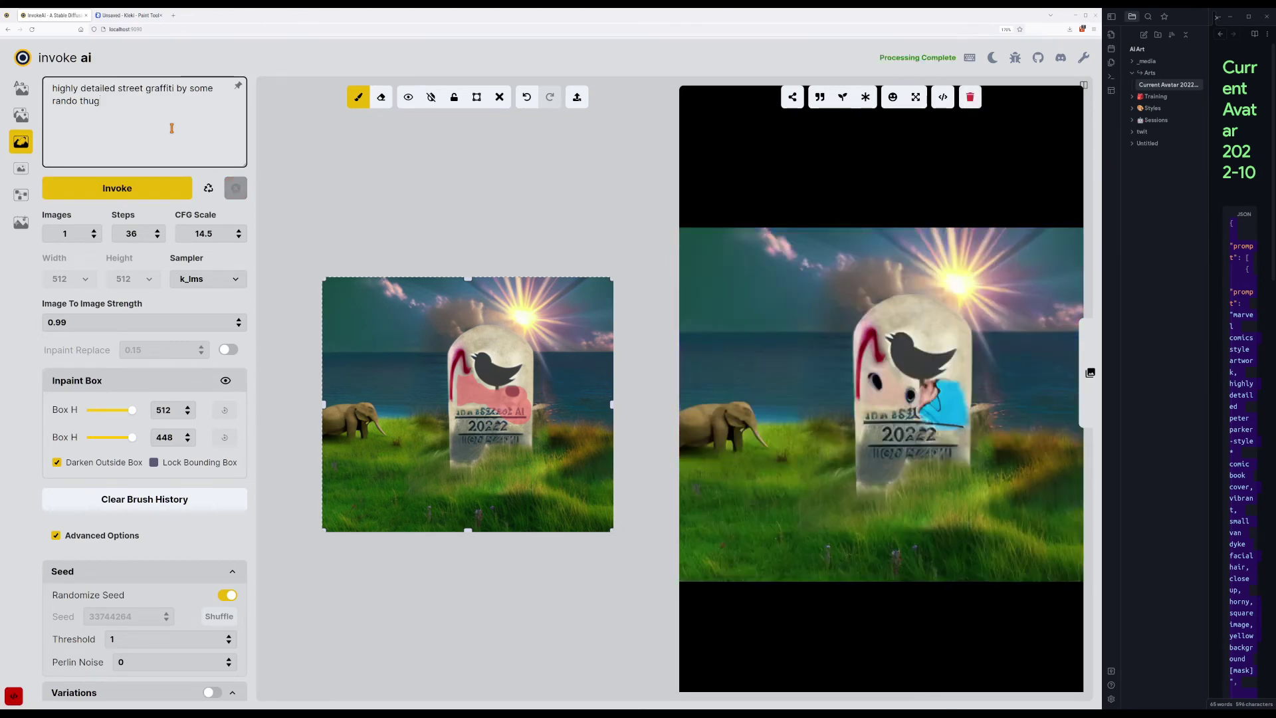
key("ctrl+Return")
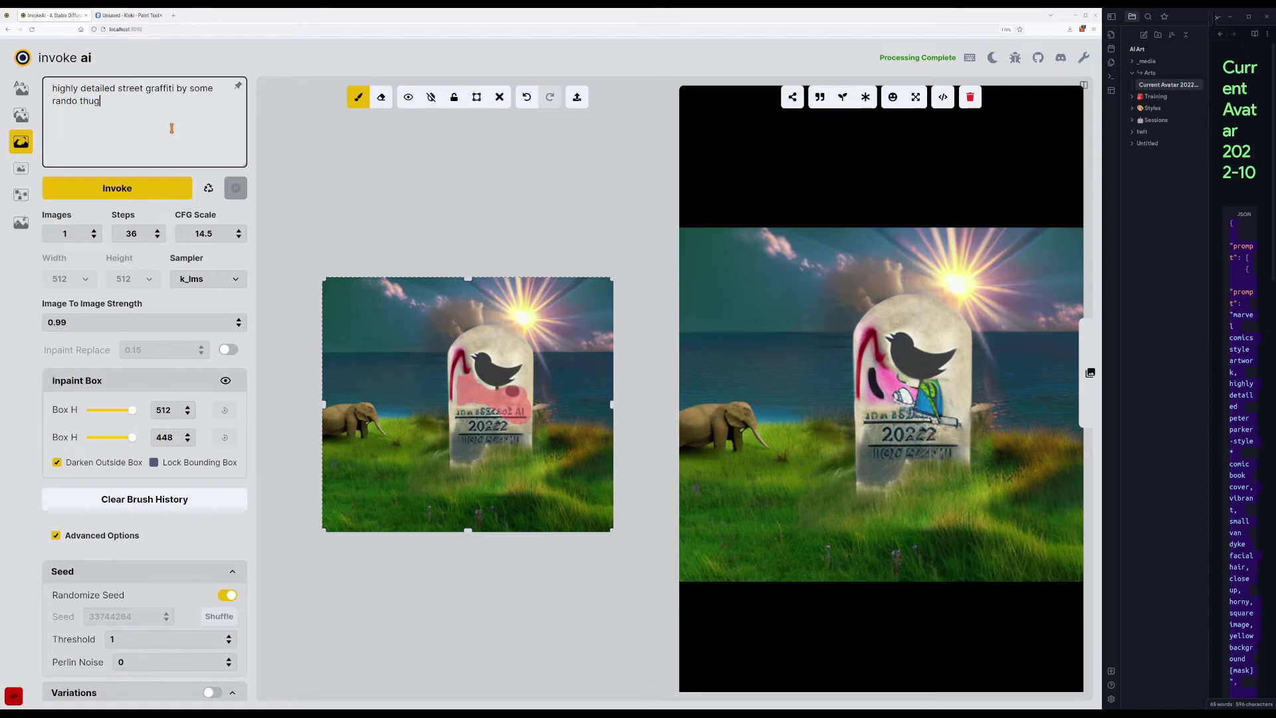
key("ctrl+Return")
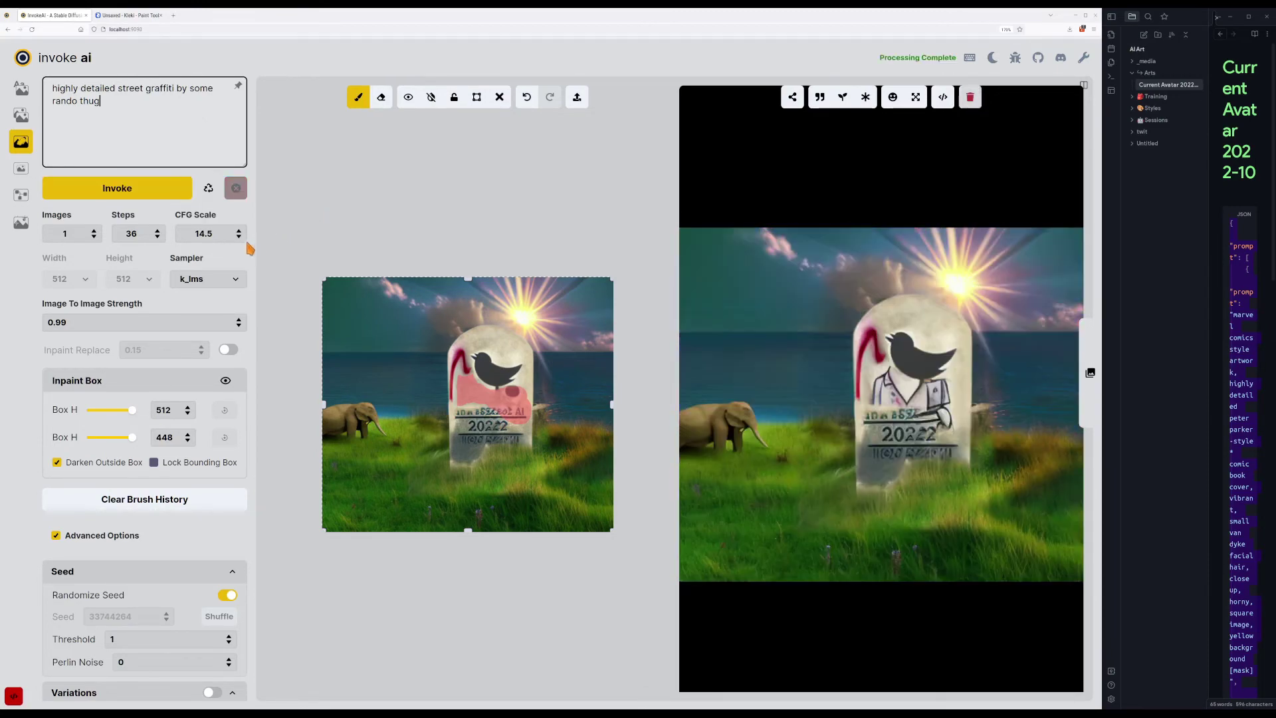
Set the CFG scale to 6.5 and the sampler to k_euler_a.
left_click(238, 237)
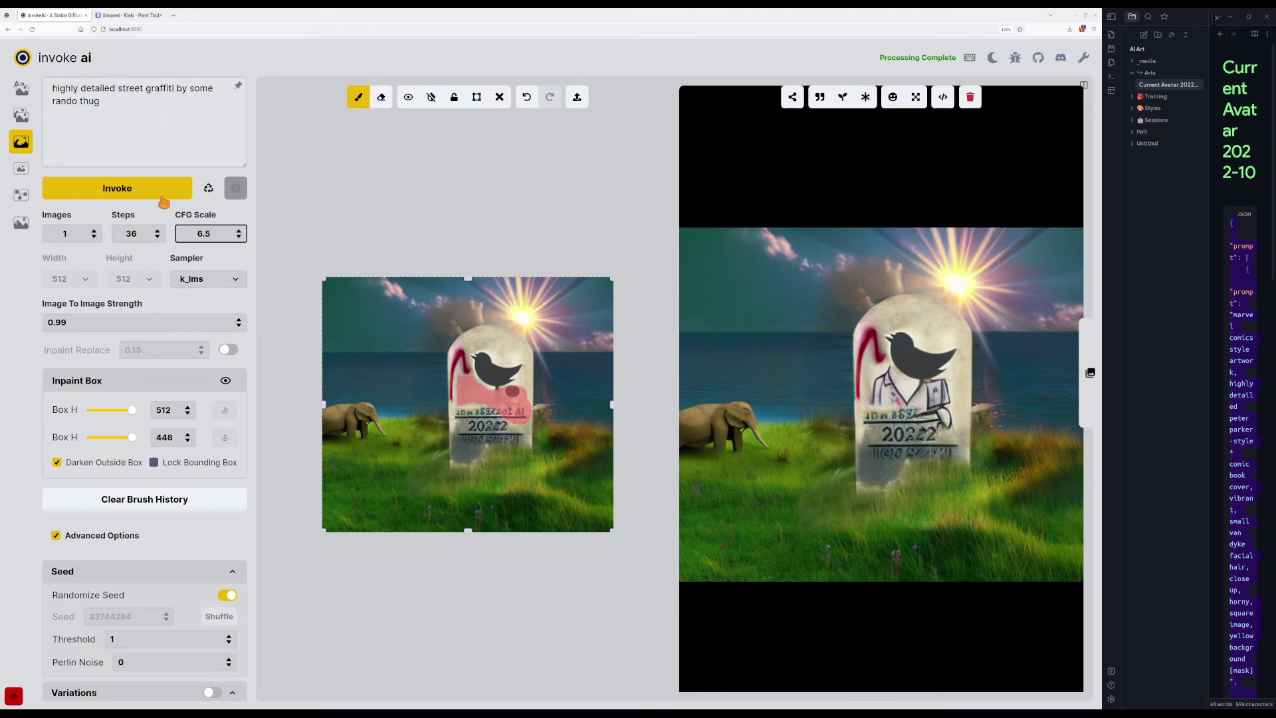
left_click(208, 278)
left_click(199, 368)
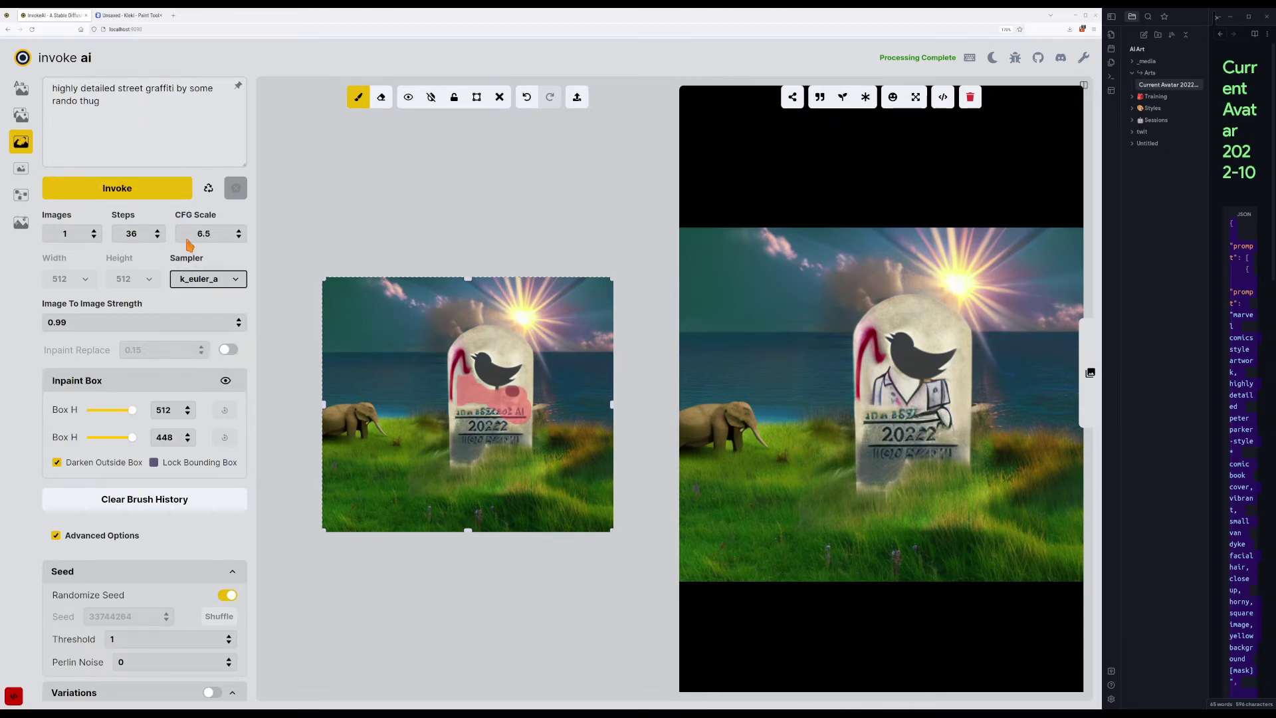
Generate several inpainting variations with the k_euler_a sampler and the lower CFG scale.
left_click(172, 194)
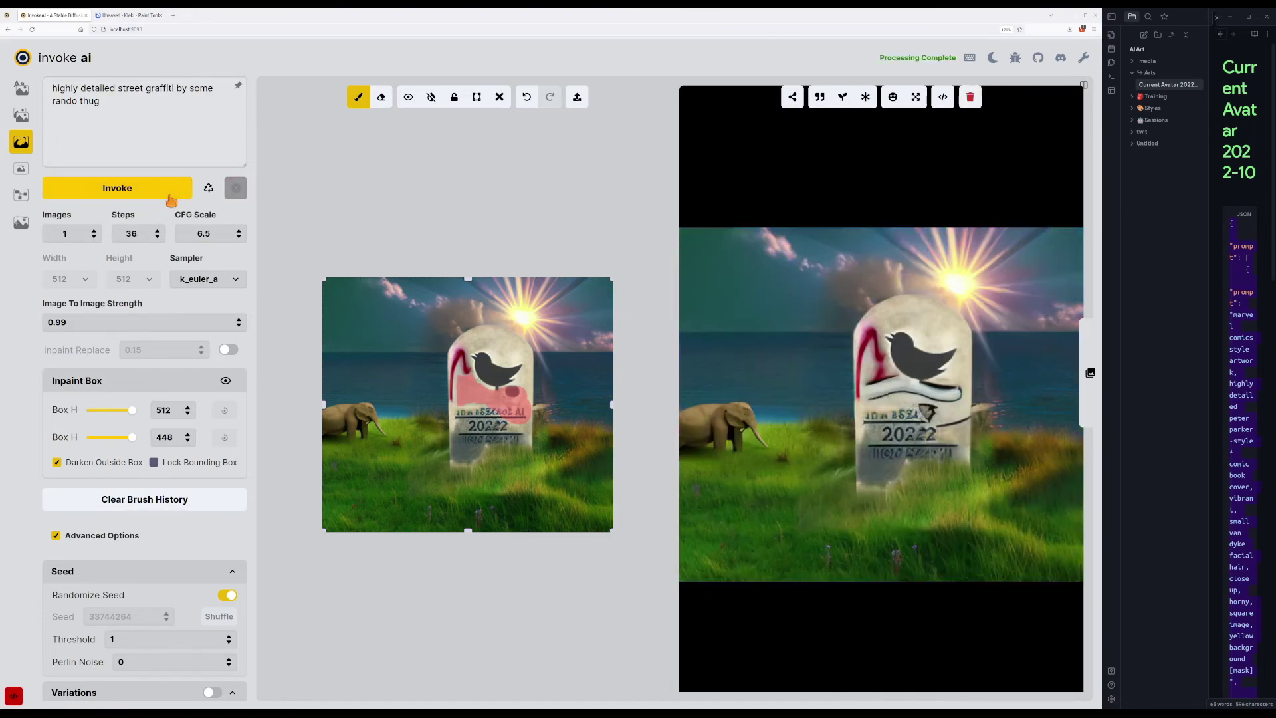
left_click(172, 194)
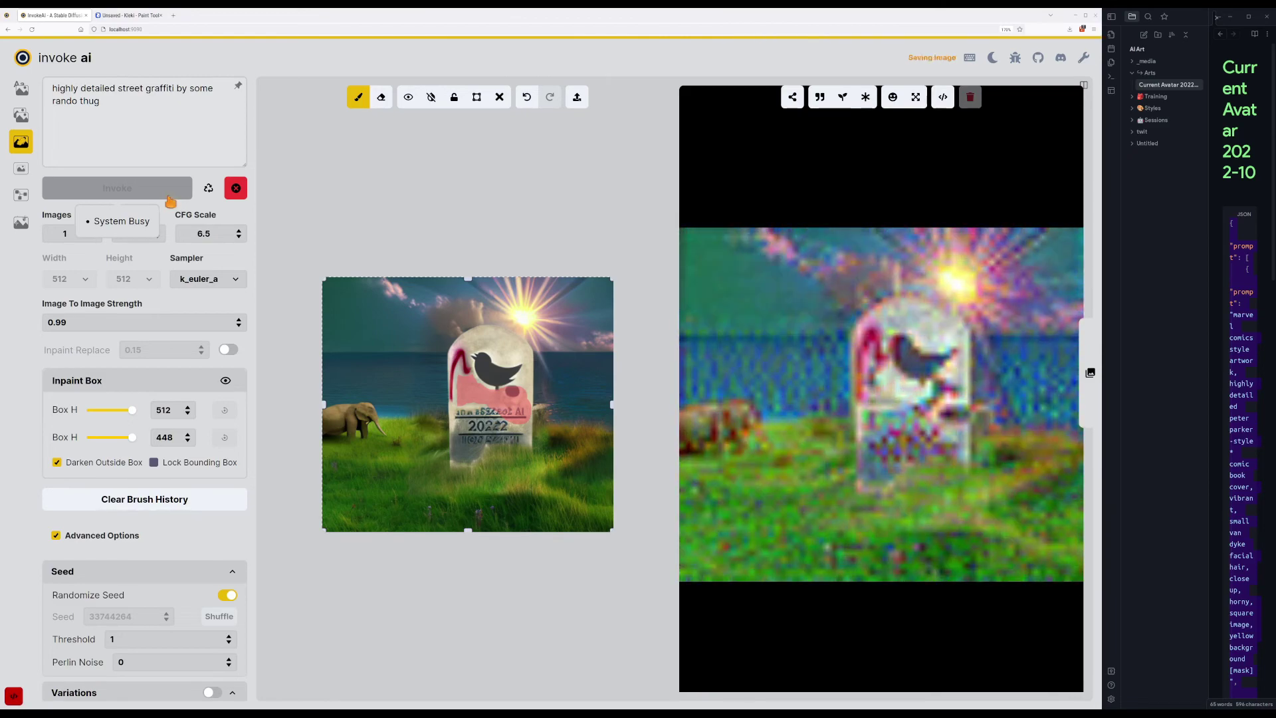
left_click(170, 198)
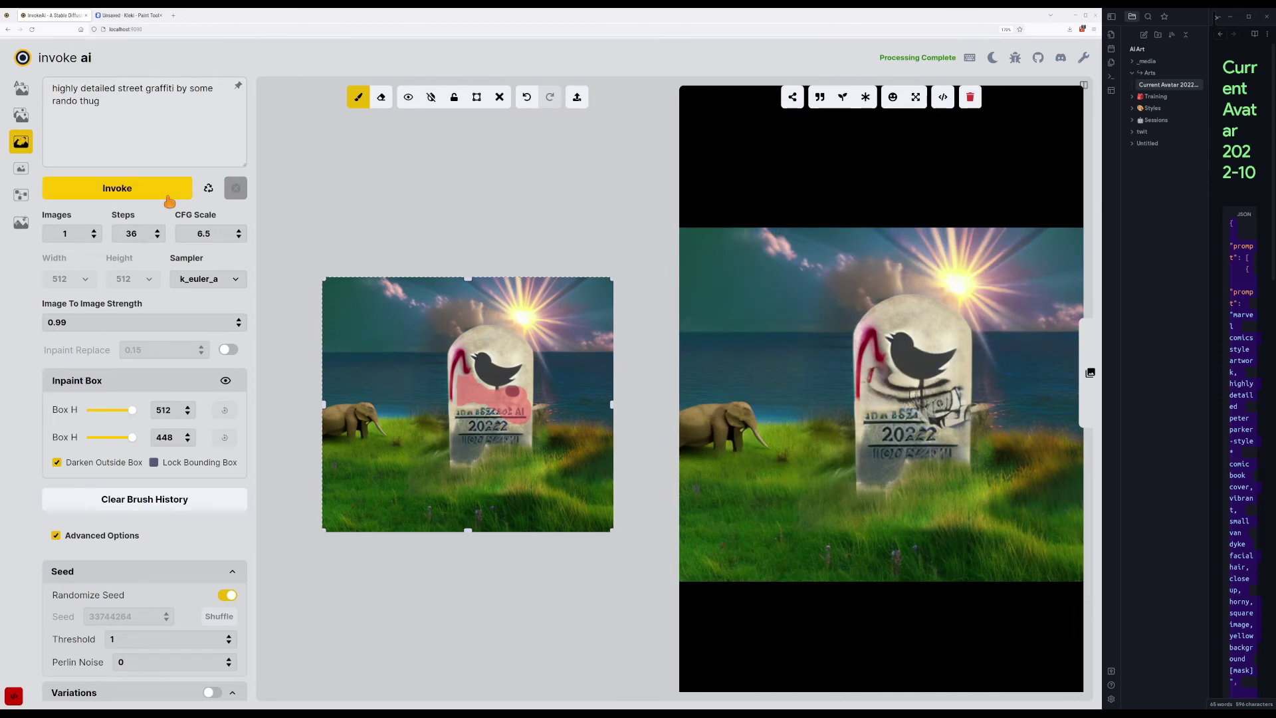
left_click(170, 200)
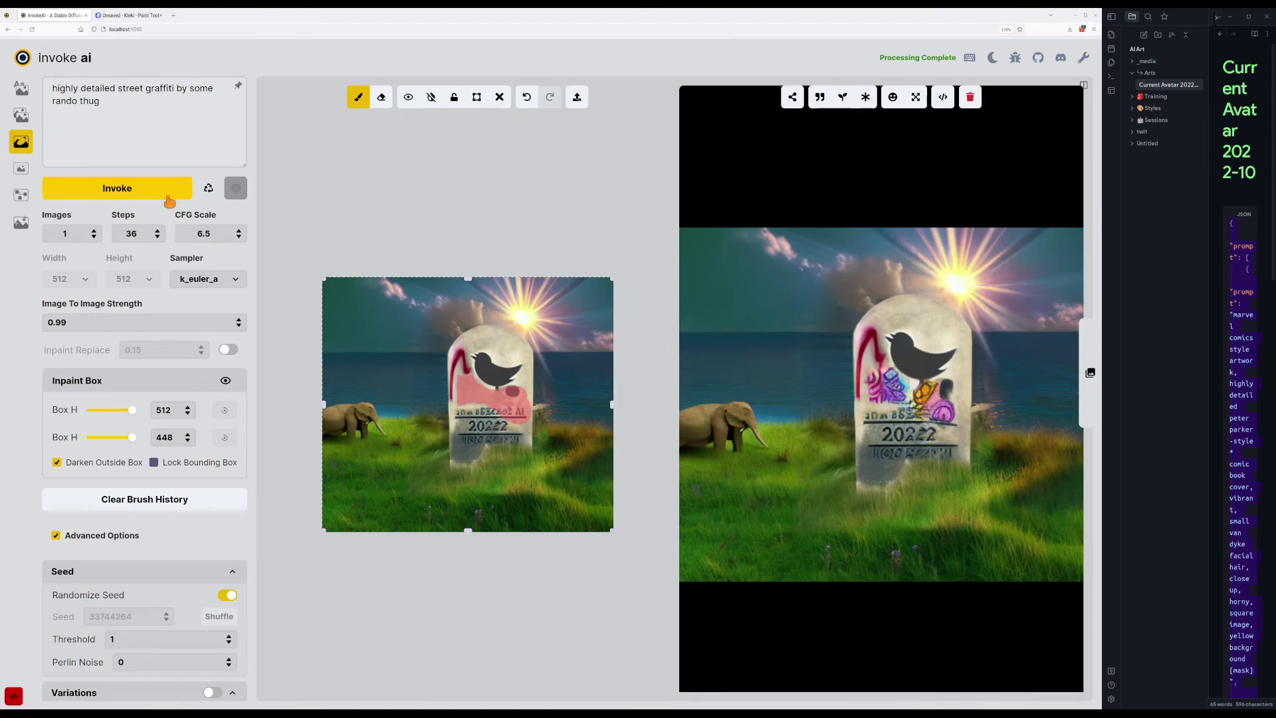
left_click(170, 199)
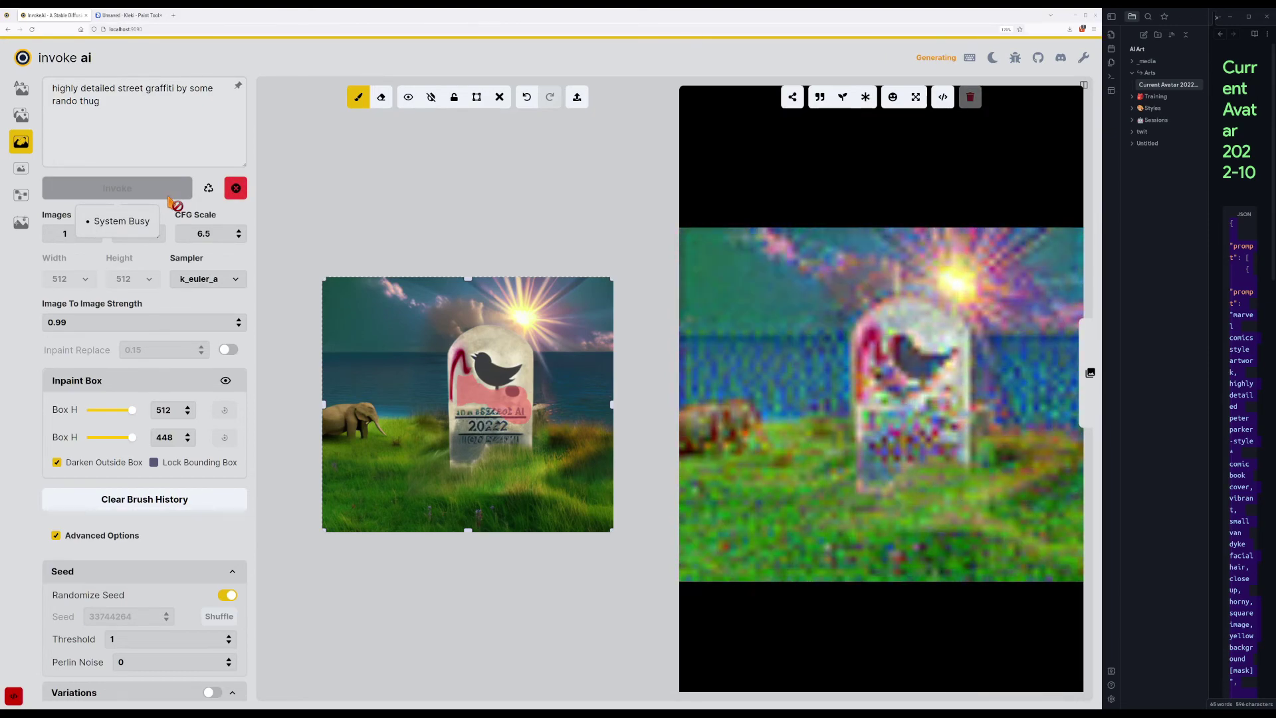
left_click(170, 199)
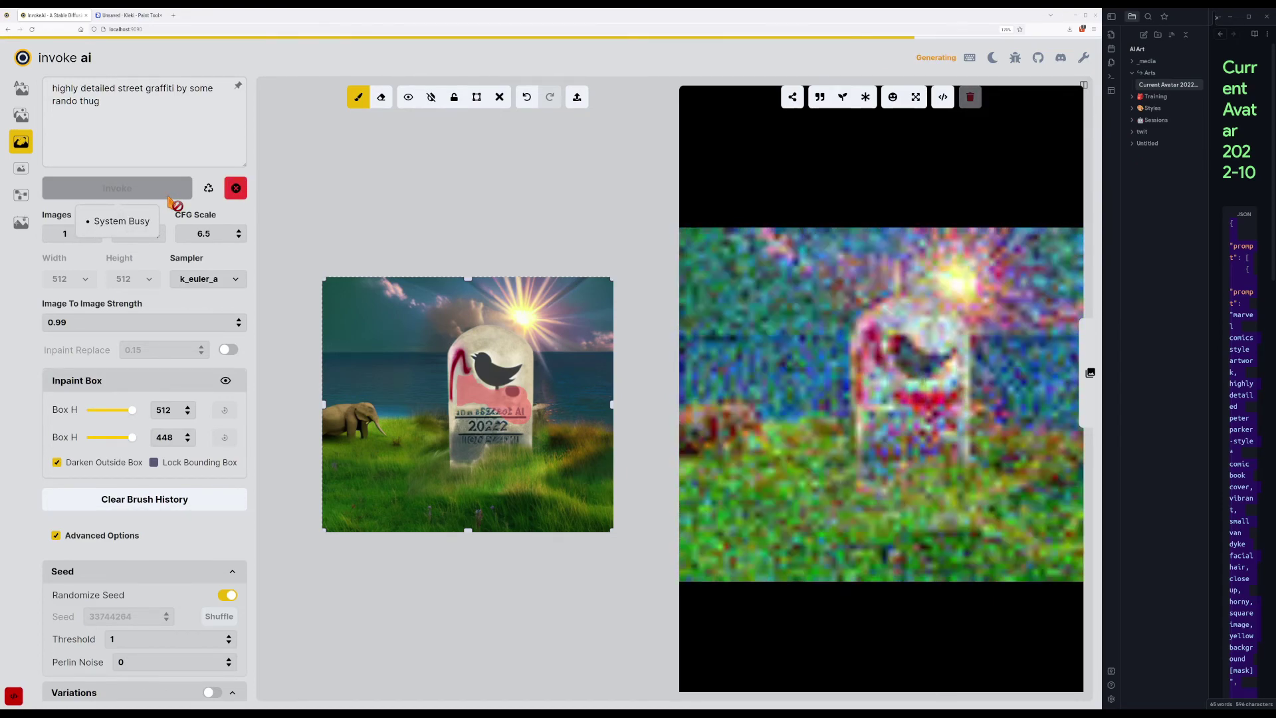
Check the other gravestone image in its separate browser window, and generate another inpainting variation in Invoke AI.
key("alt+Tab")
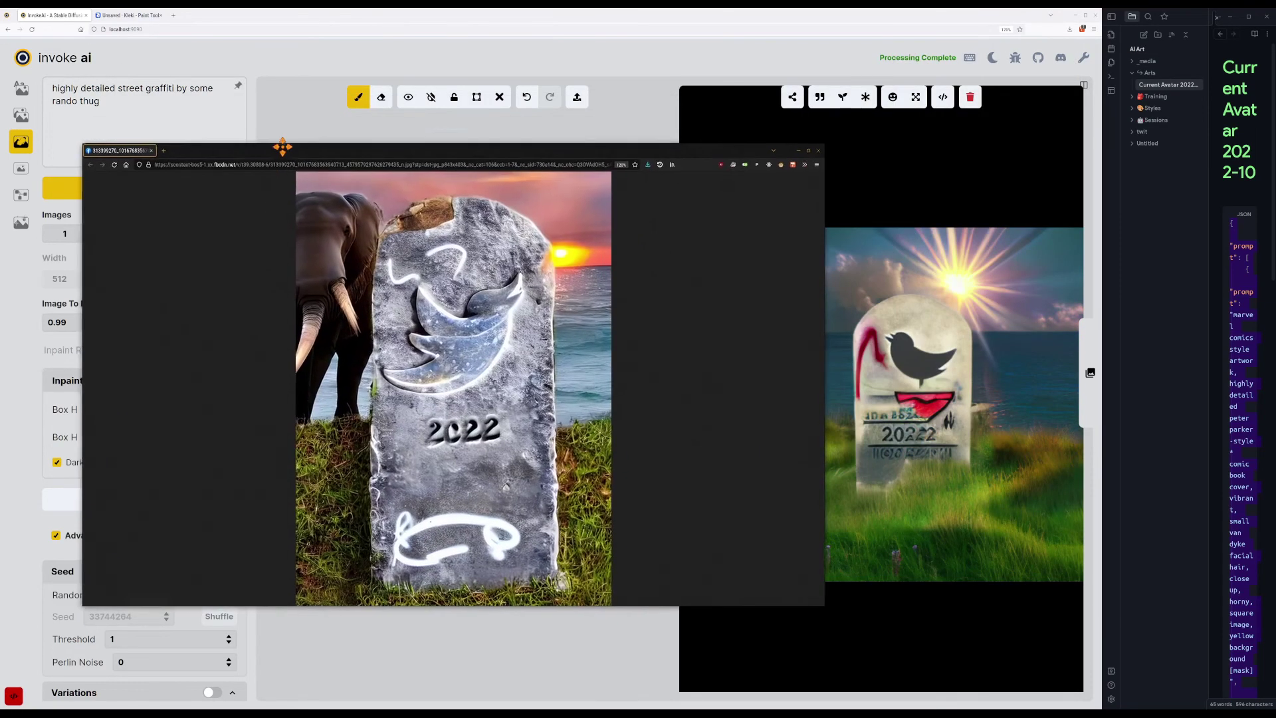
left_click_drag(279, 139, 225, 171)
key("alt+Tab")
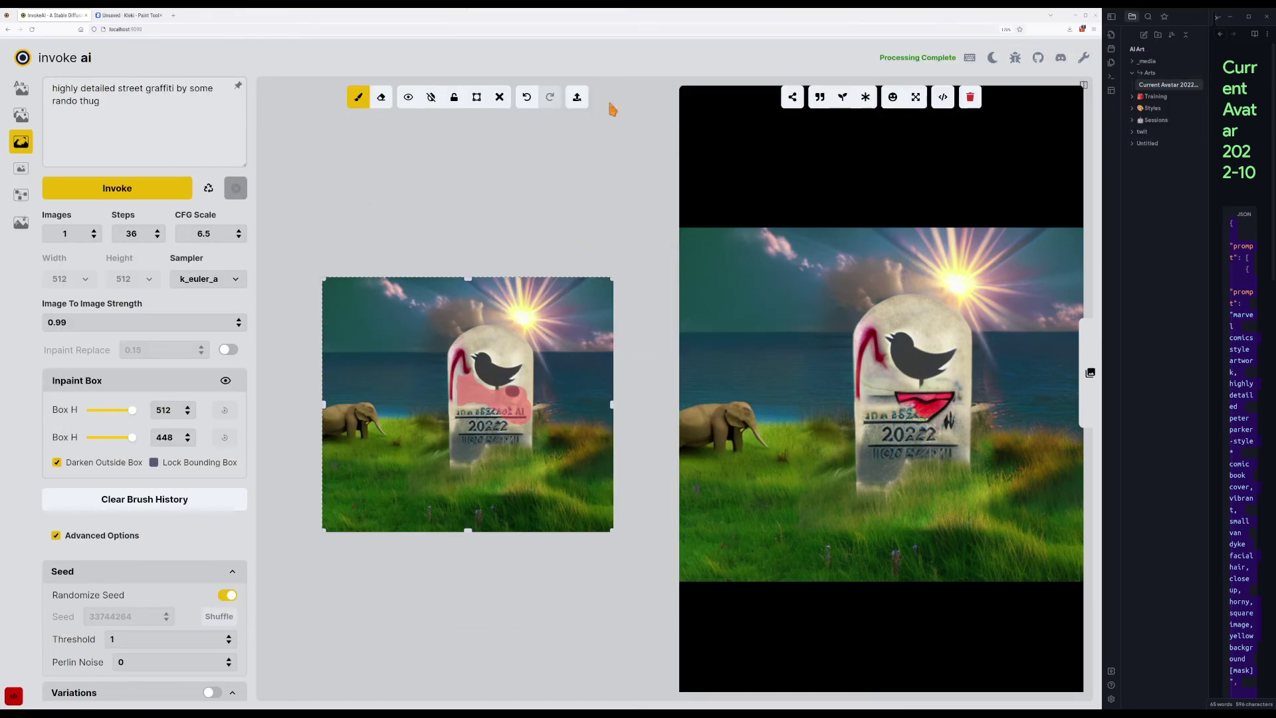
left_click(188, 194)
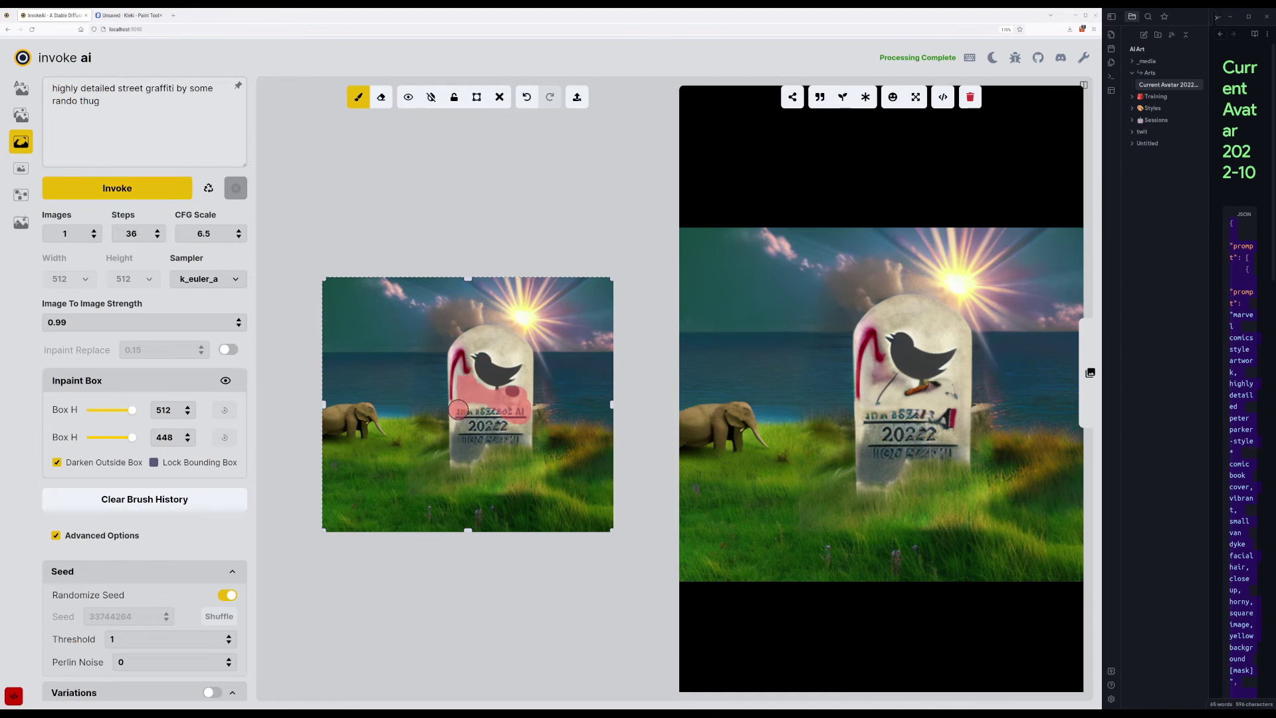
Extend the mask over the lower part of the gravestone, leaving the engraved year unmasked, and generate a new inpainting.
mouse_move(458, 409)
left_mouse_down()
mouse_move(498, 409)
mouse_move(465, 408)
mouse_move(460, 432)
mouse_move(473, 443)
mouse_move(525, 439)
mouse_move(522, 427)
left_mouse_up()
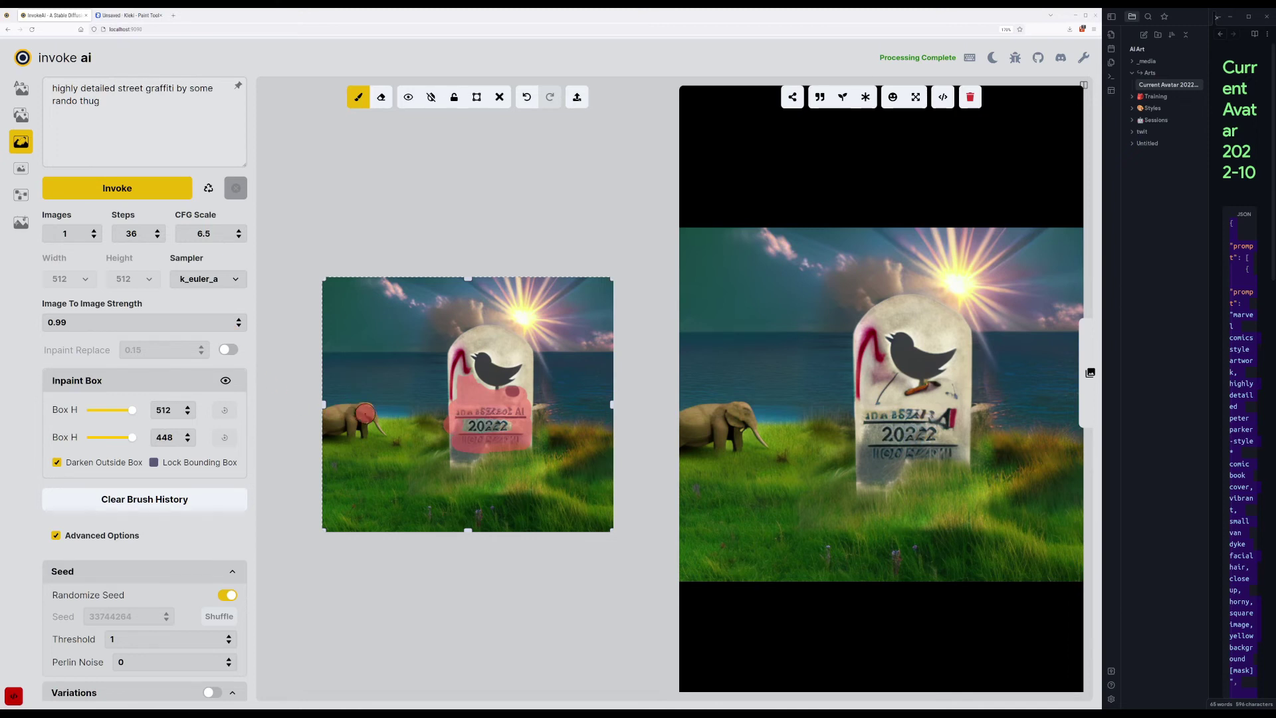
key("e")
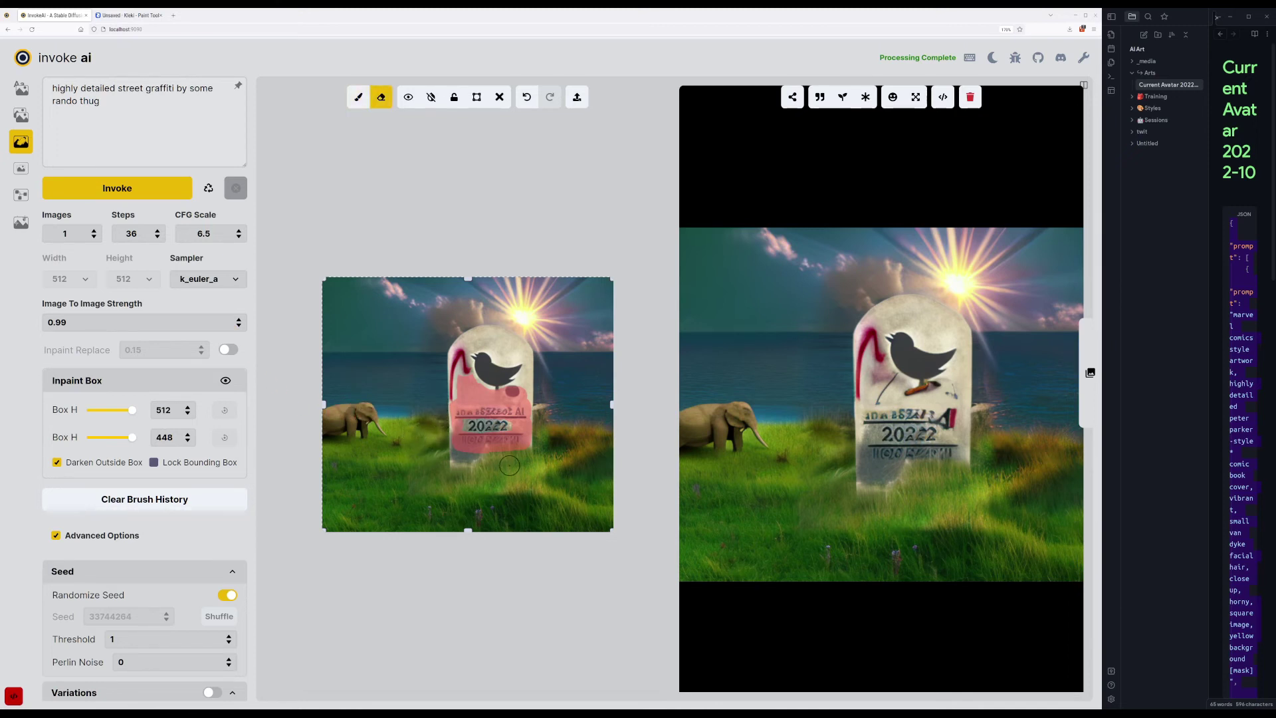
key("b")
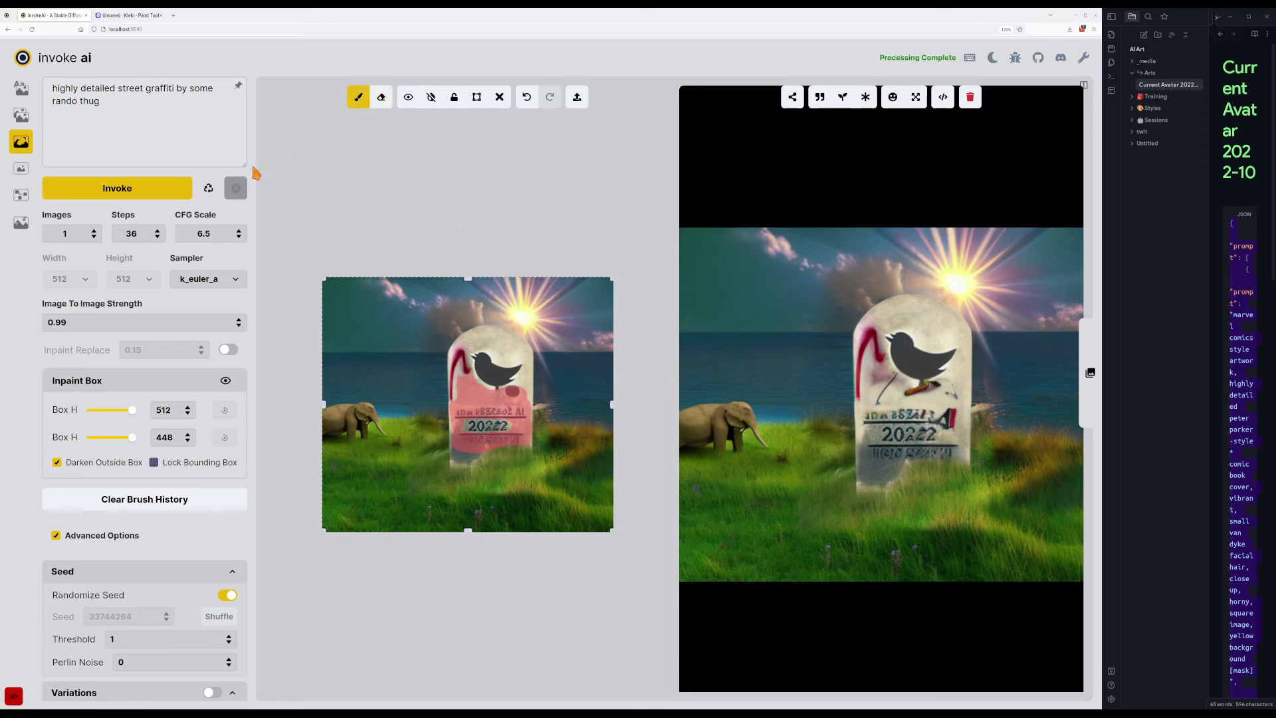
left_click(89, 191)
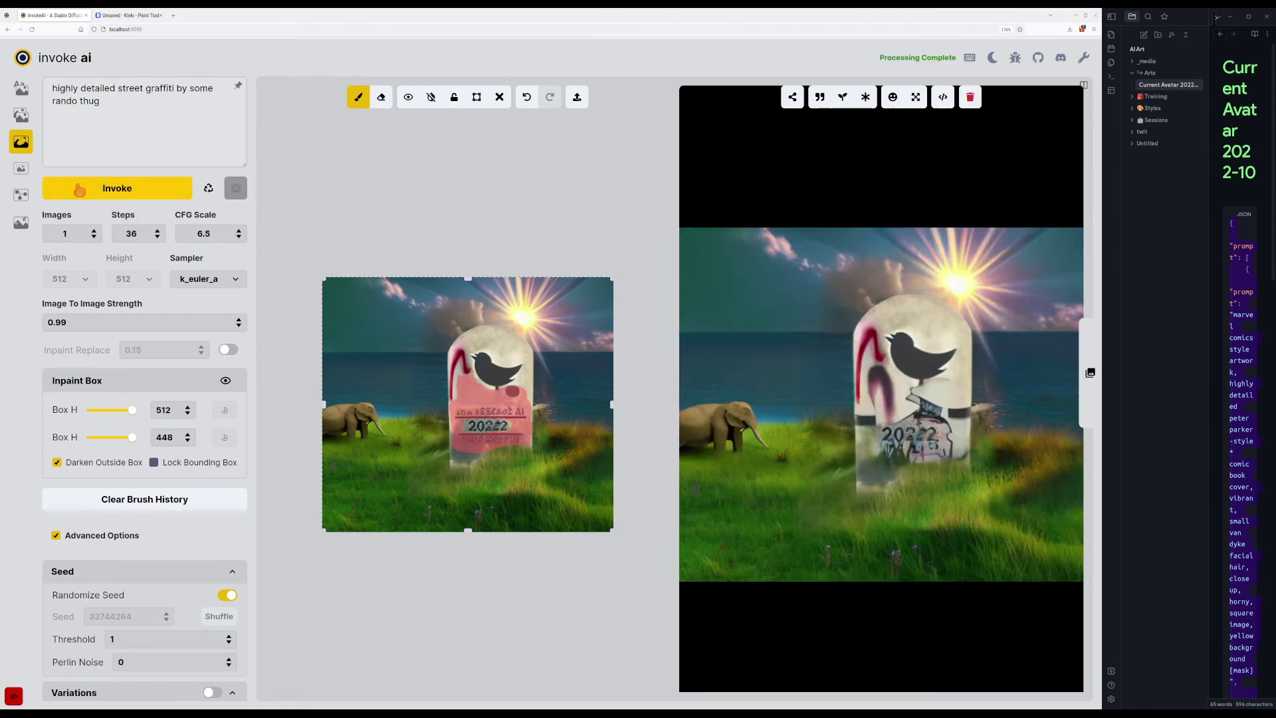
Refine the mask edges around the engraved year with the eraser and brush, and generate inpainting variations.
key("e")
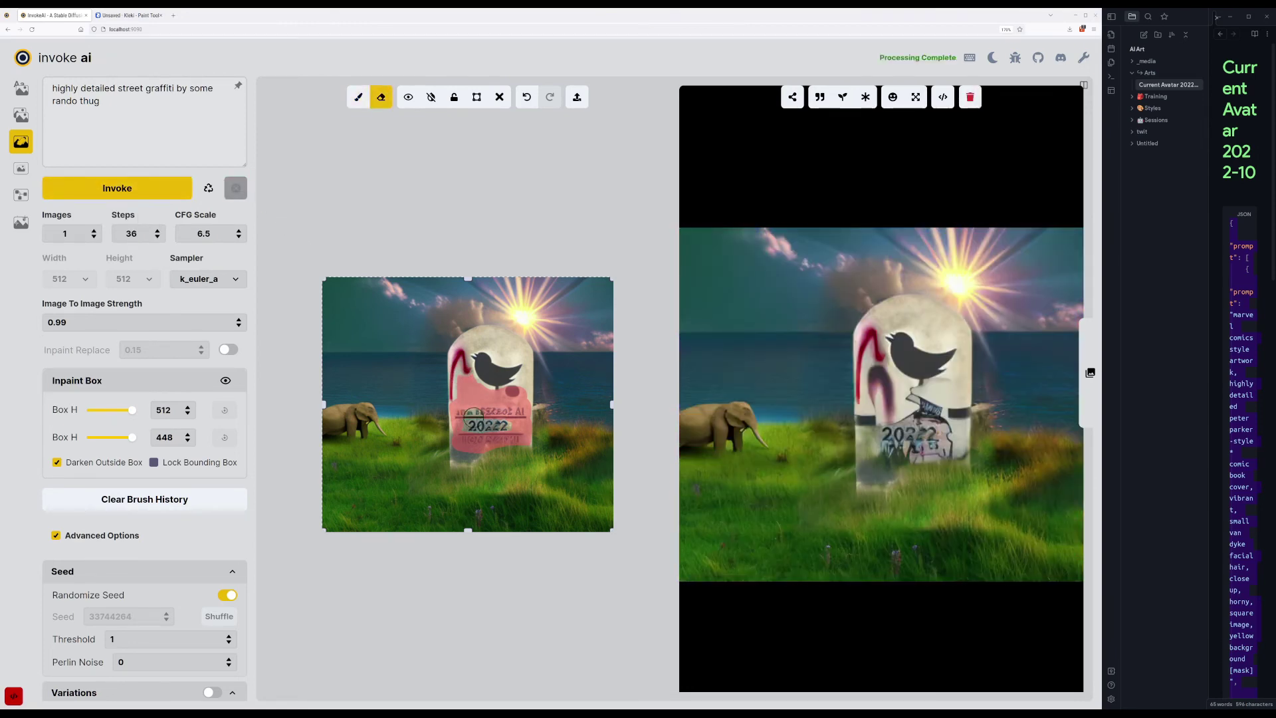
key("b")
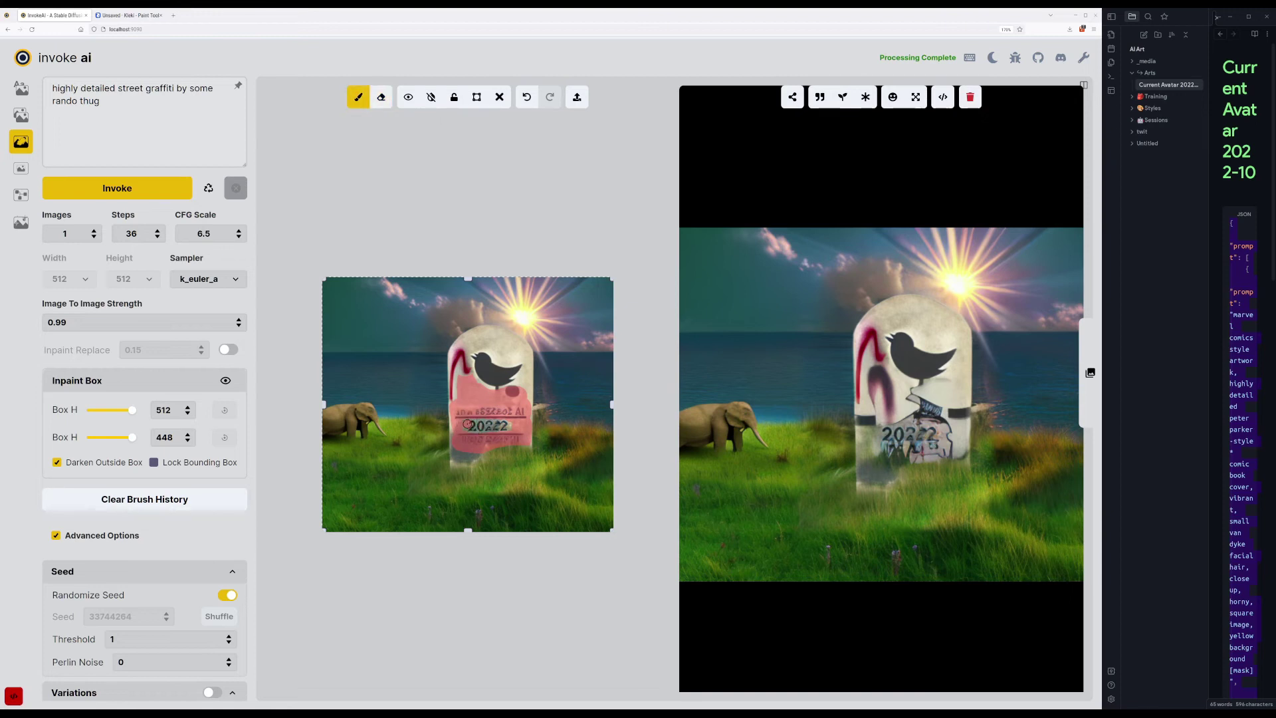
key("e")
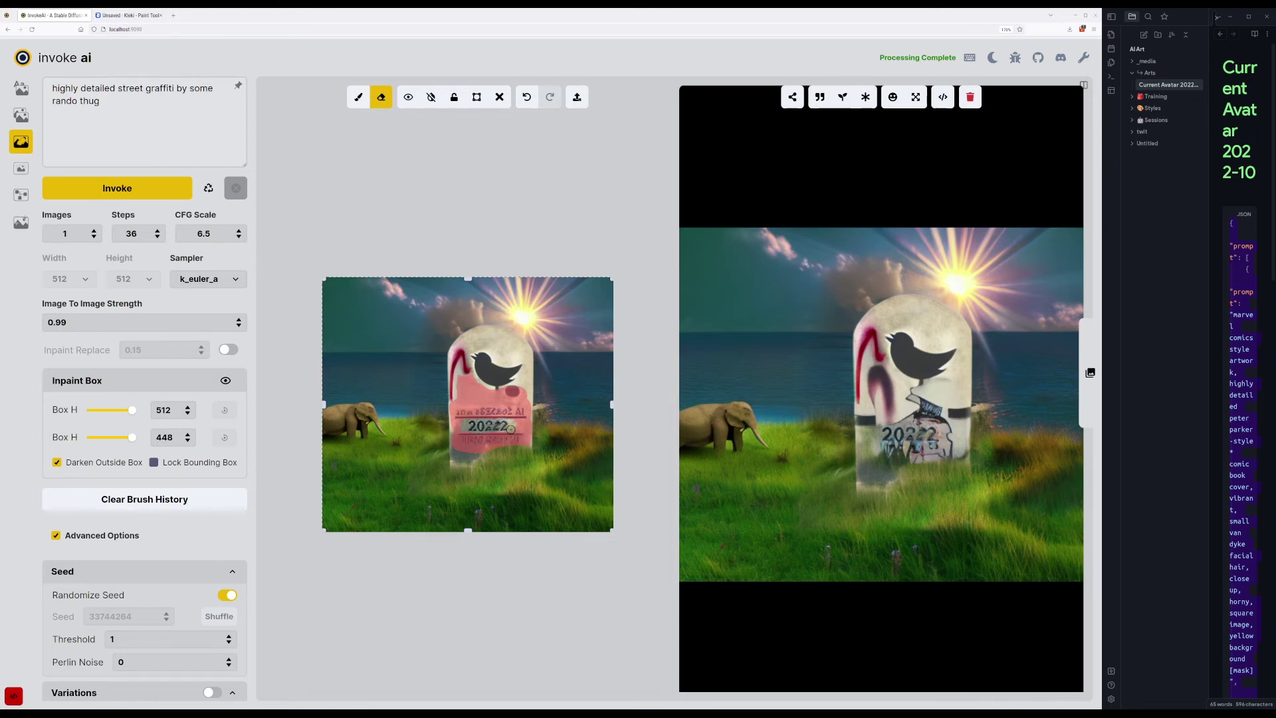
key("b")
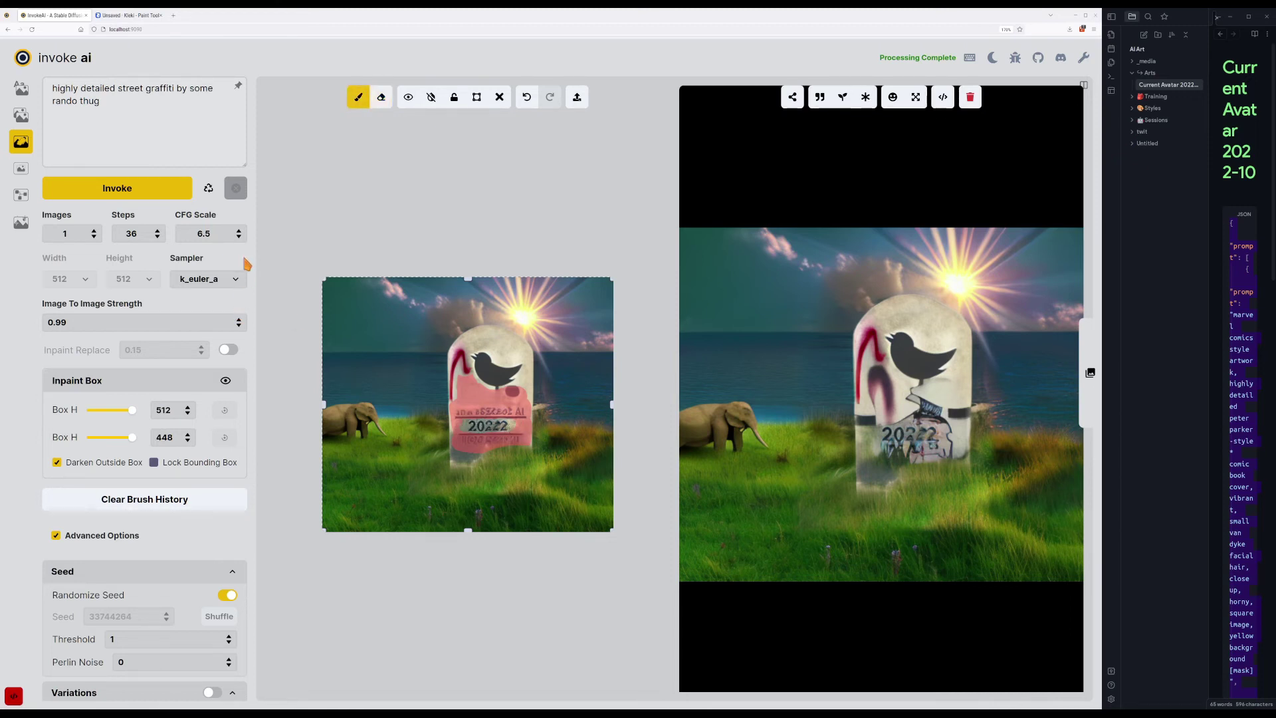
left_click(131, 187)
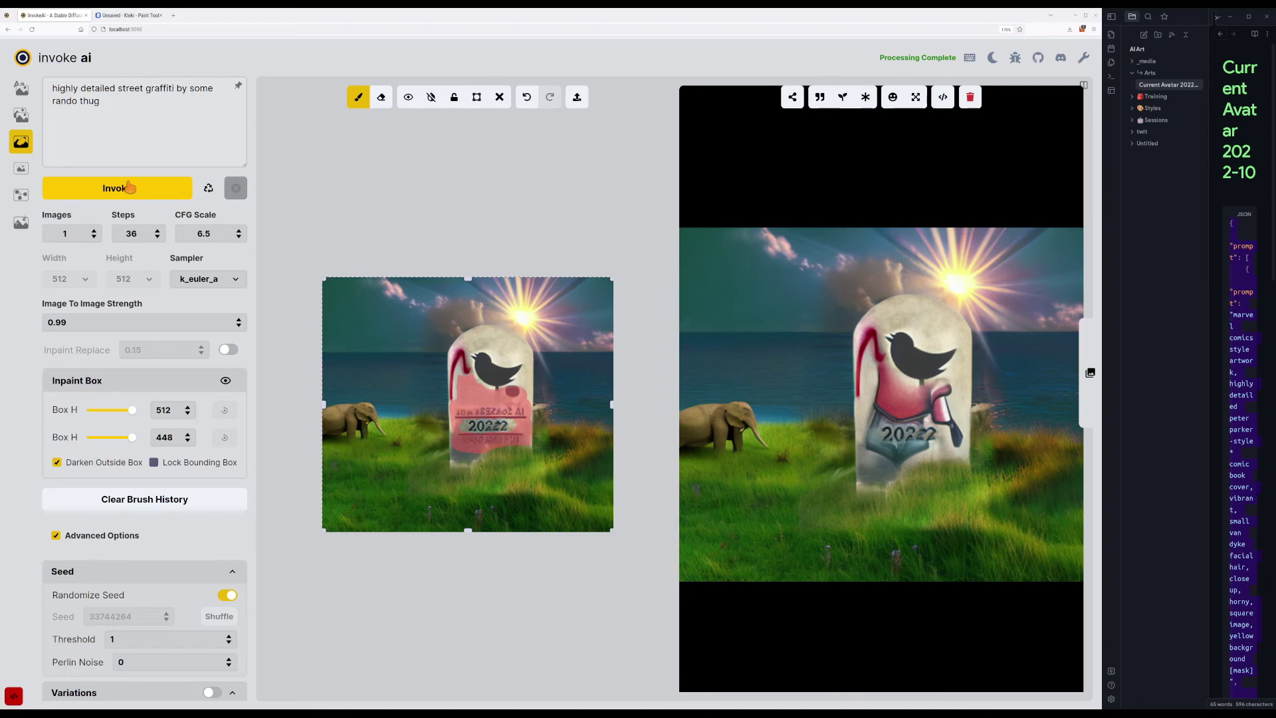
left_click(131, 189)
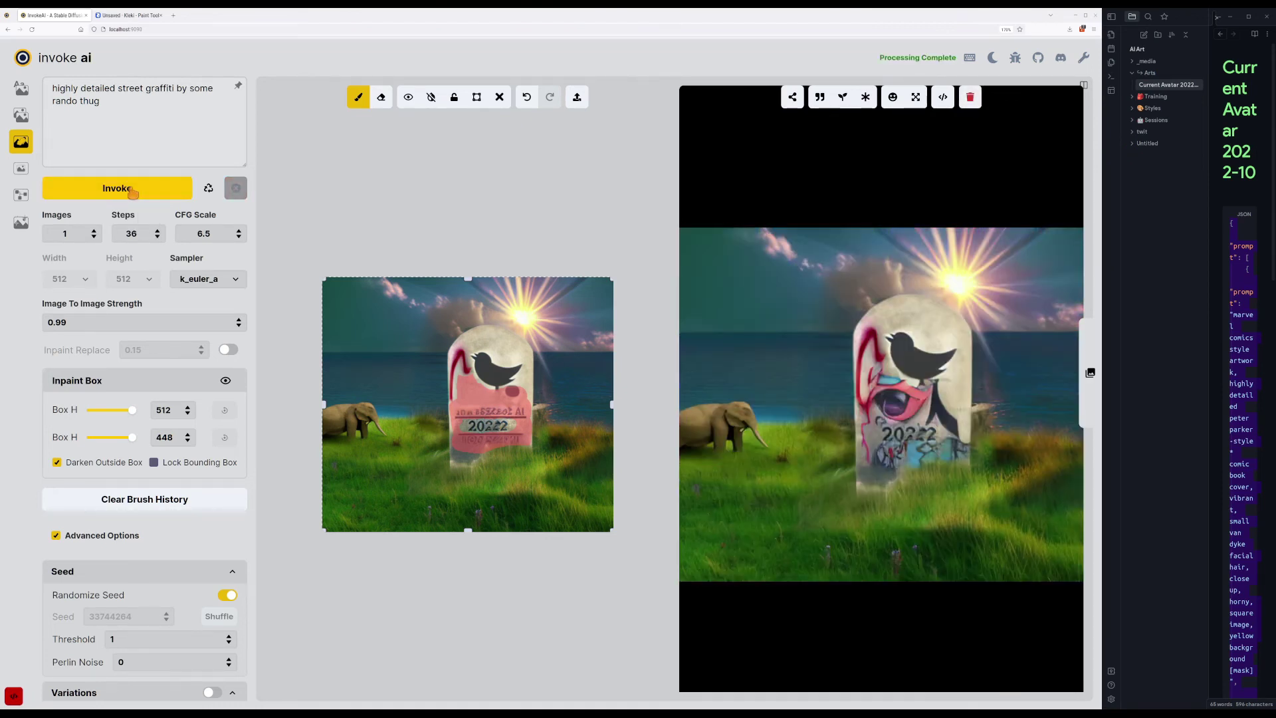
Touch up the mask around the last digits of the engraved year and generate several more inpainting variations.
key("e")
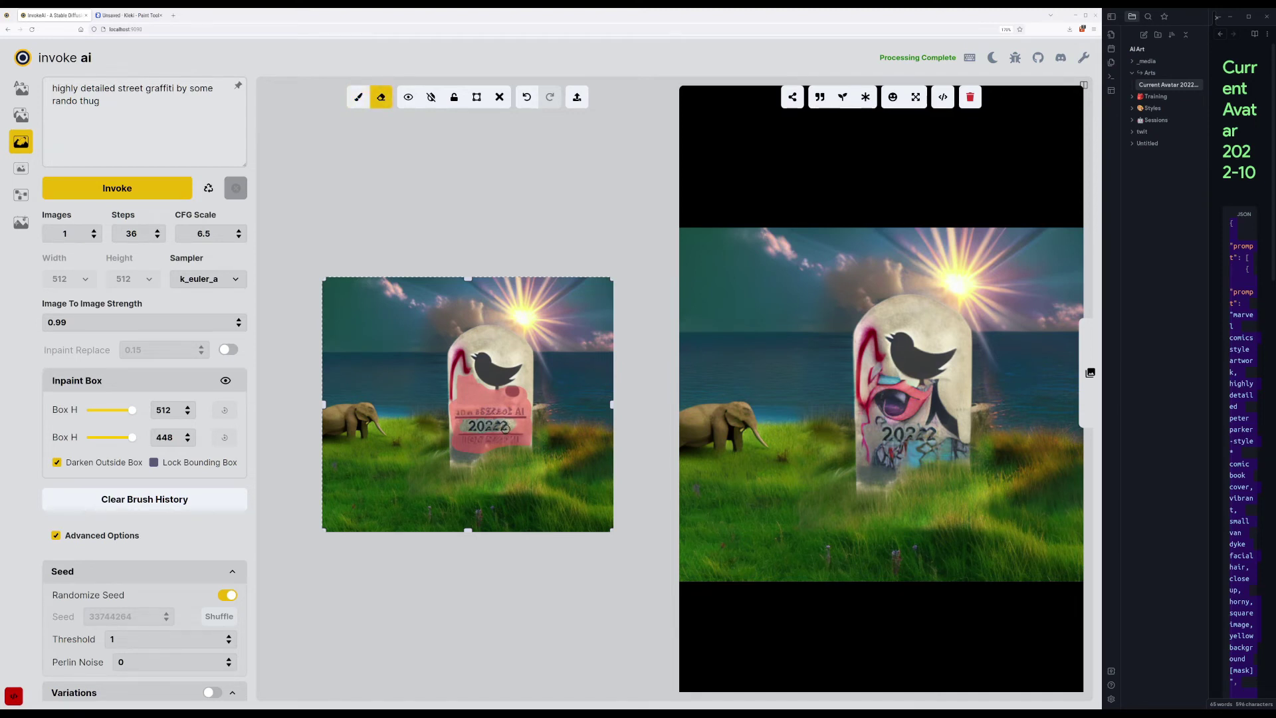
key("b")
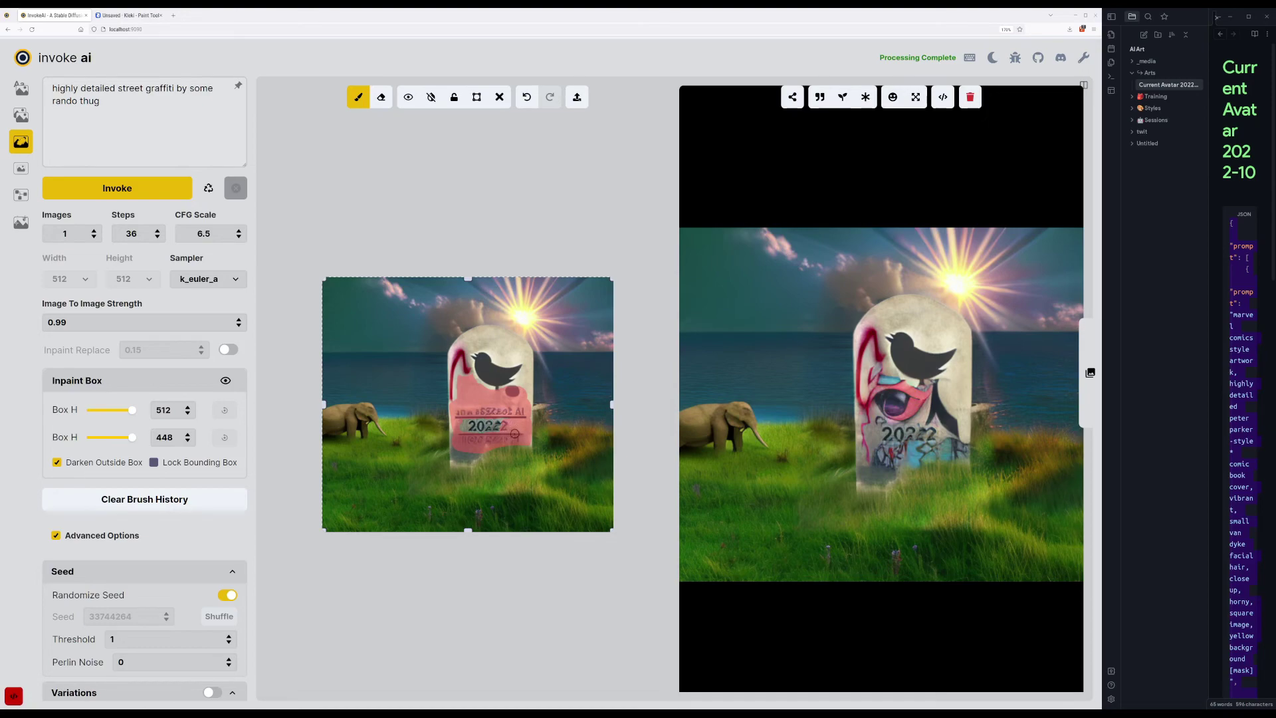
left_click(147, 190)
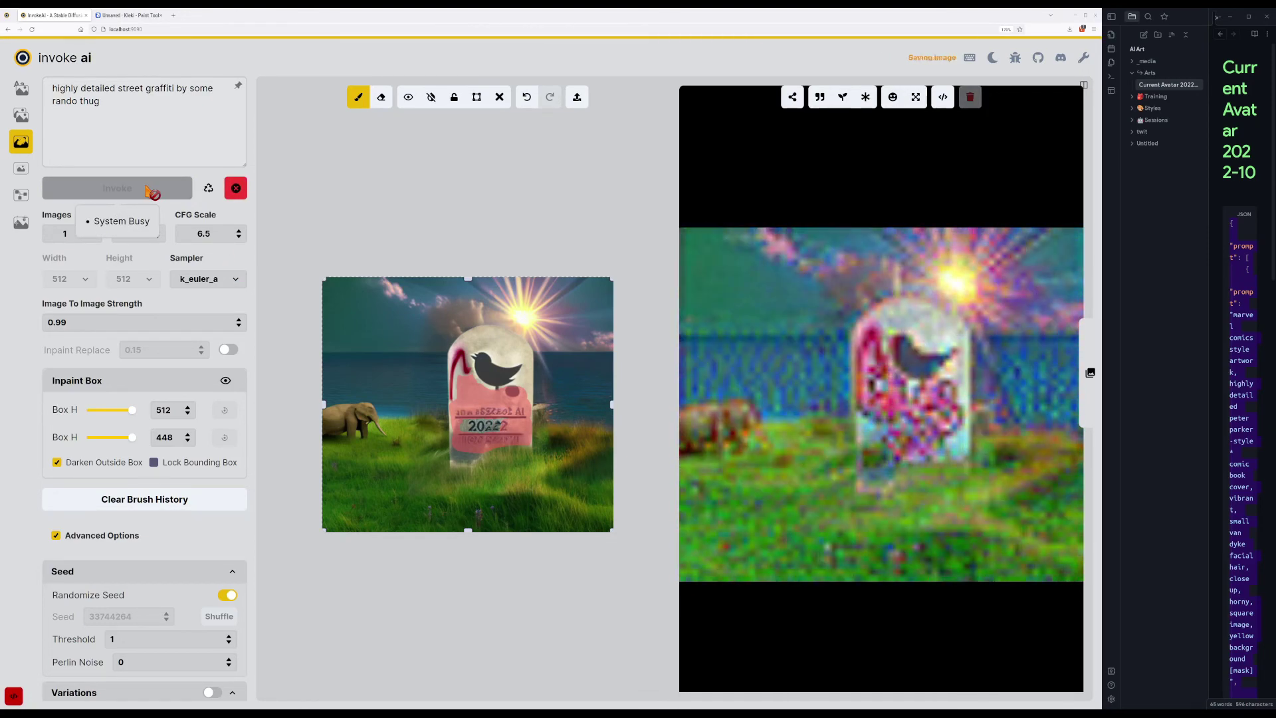
left_click(148, 190)
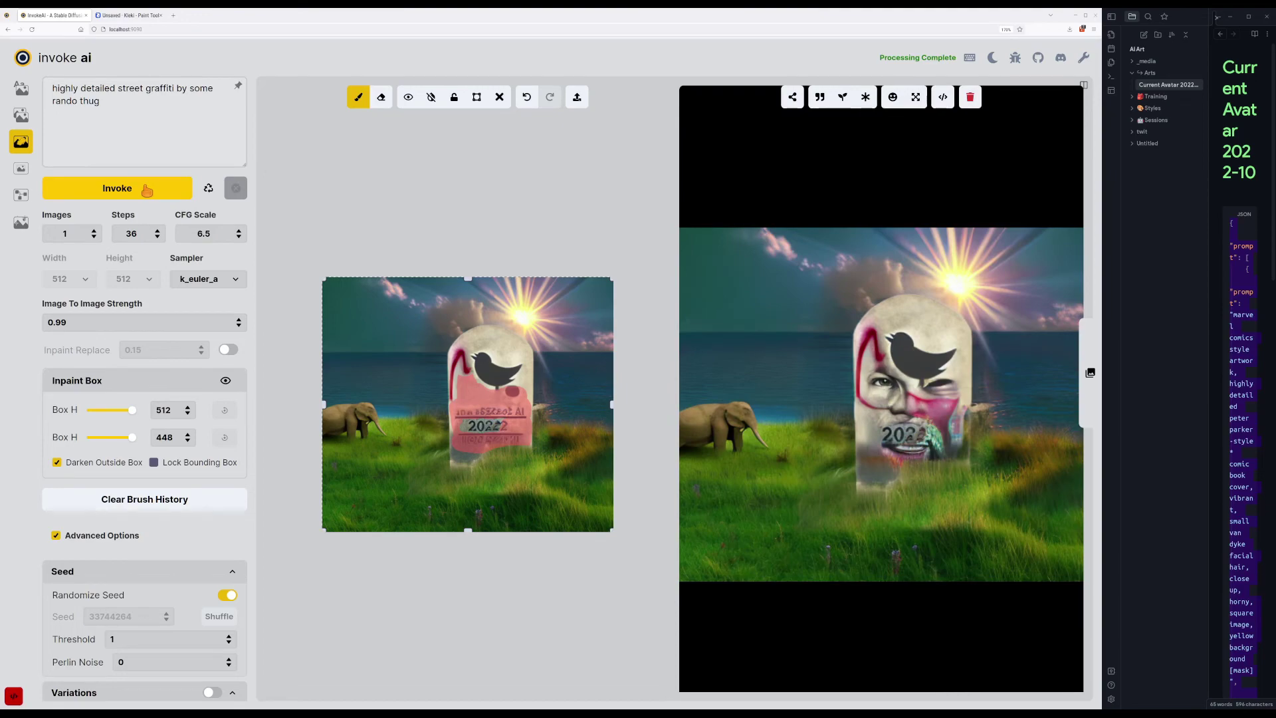
left_click(147, 190)
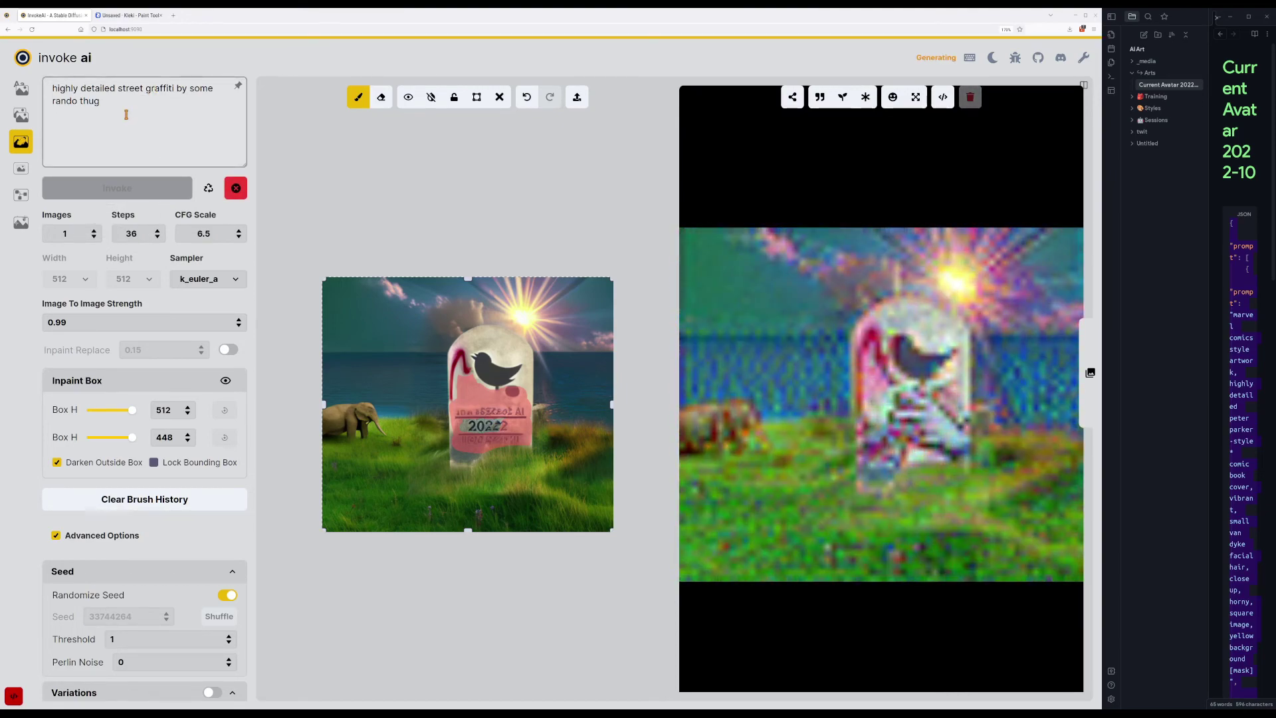
Change the prompt to "highly detailed street graffiti by elon musk" and generate several inpainting variations of the gravestone.
left_click(127, 114)
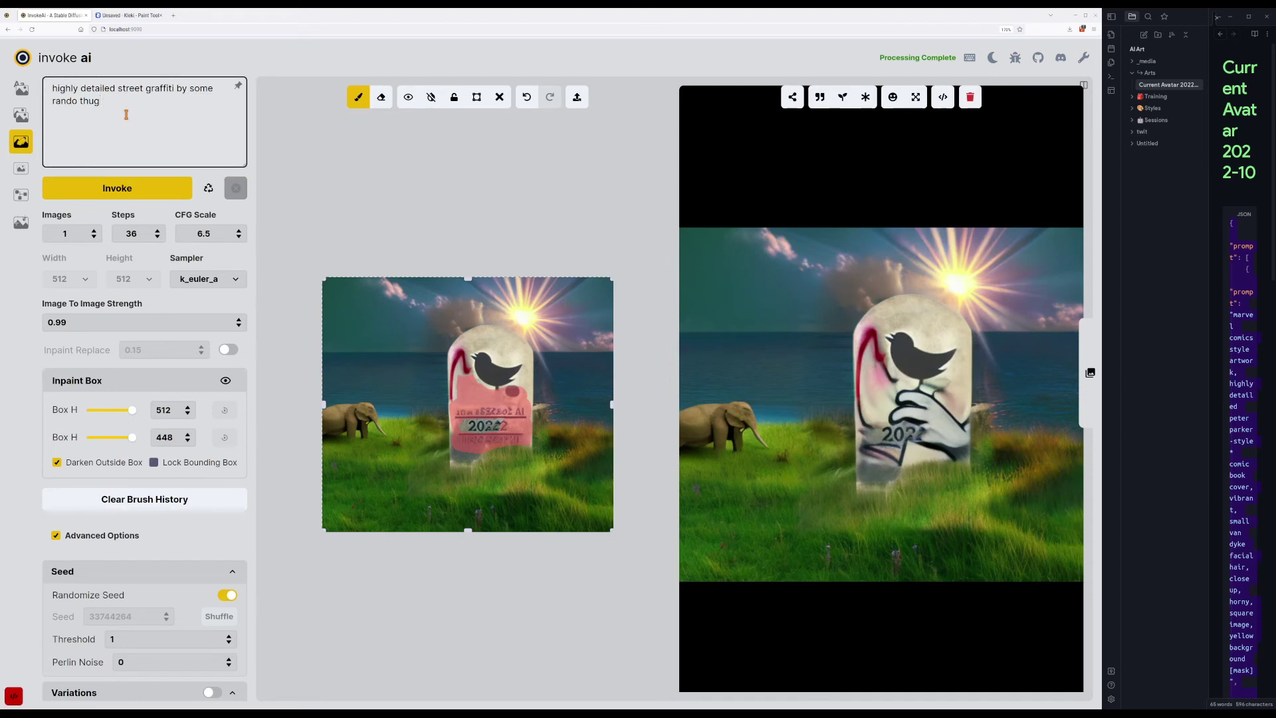
key("ctrl+shift+Left")
key("ctrl+shift+Left")
type("e")
key("ctrl+shift+Left")
type("elon musk")
key("Return")
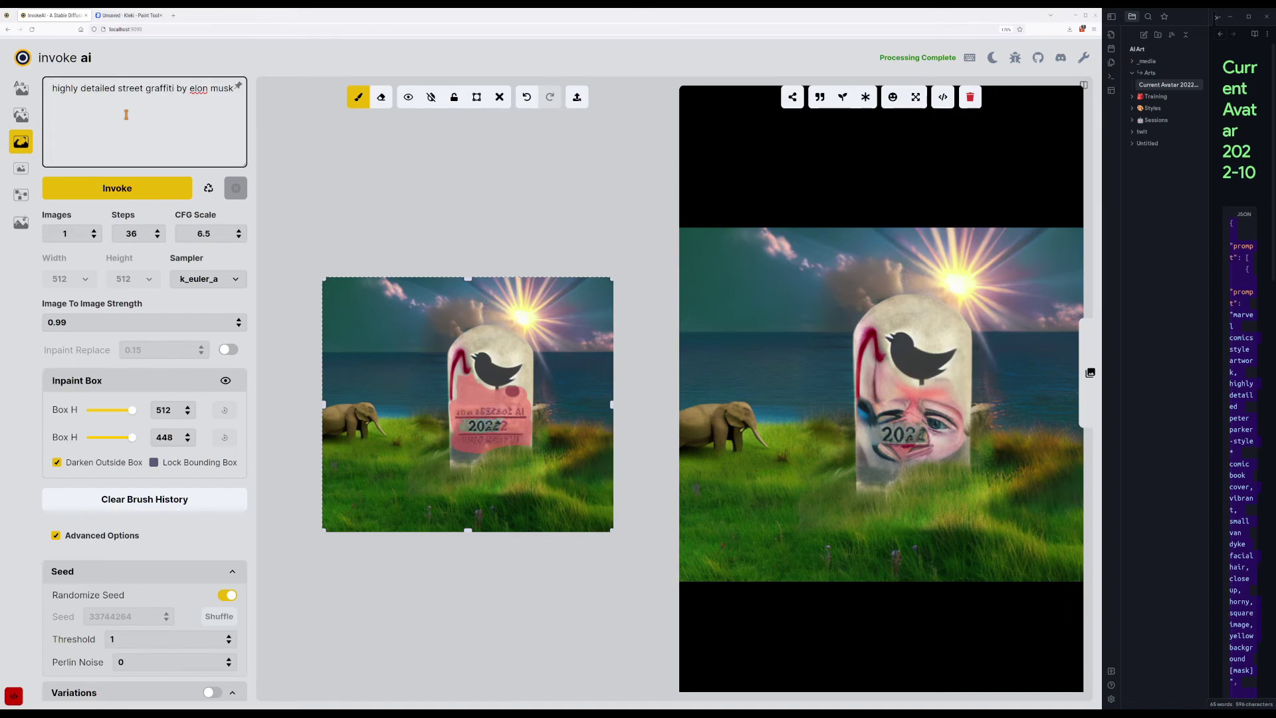
key("Return")
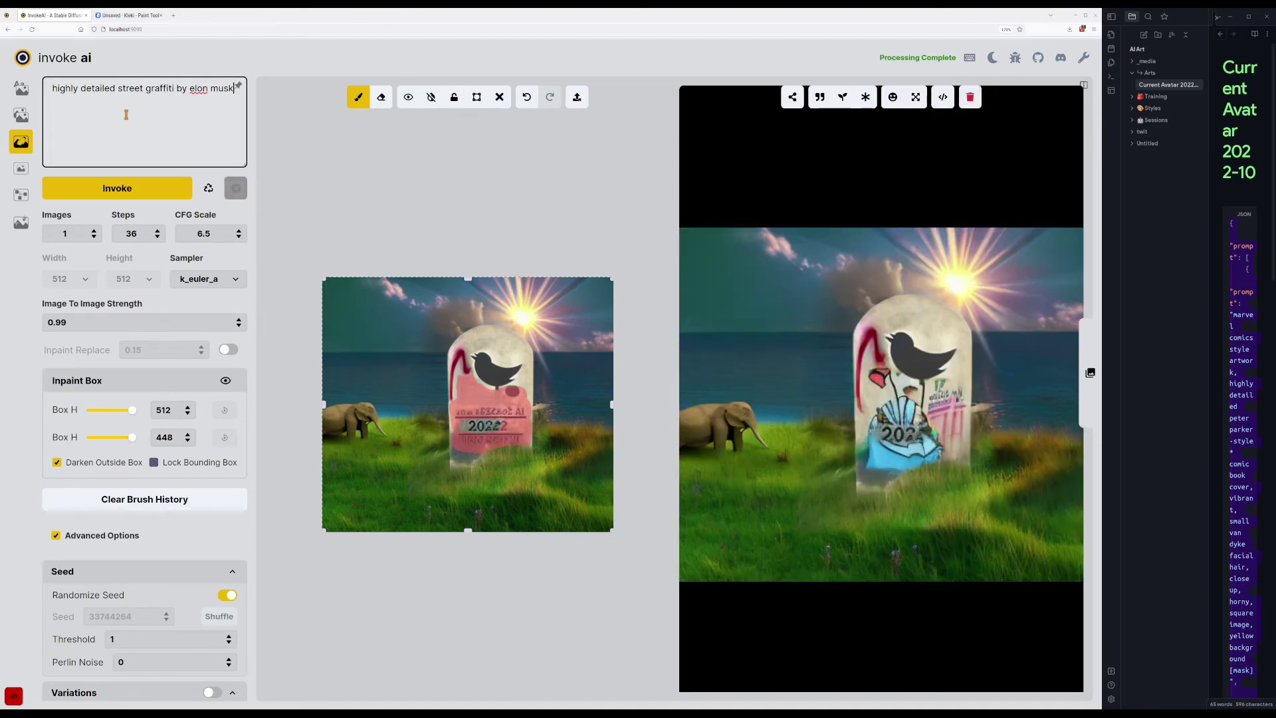
key("Return")
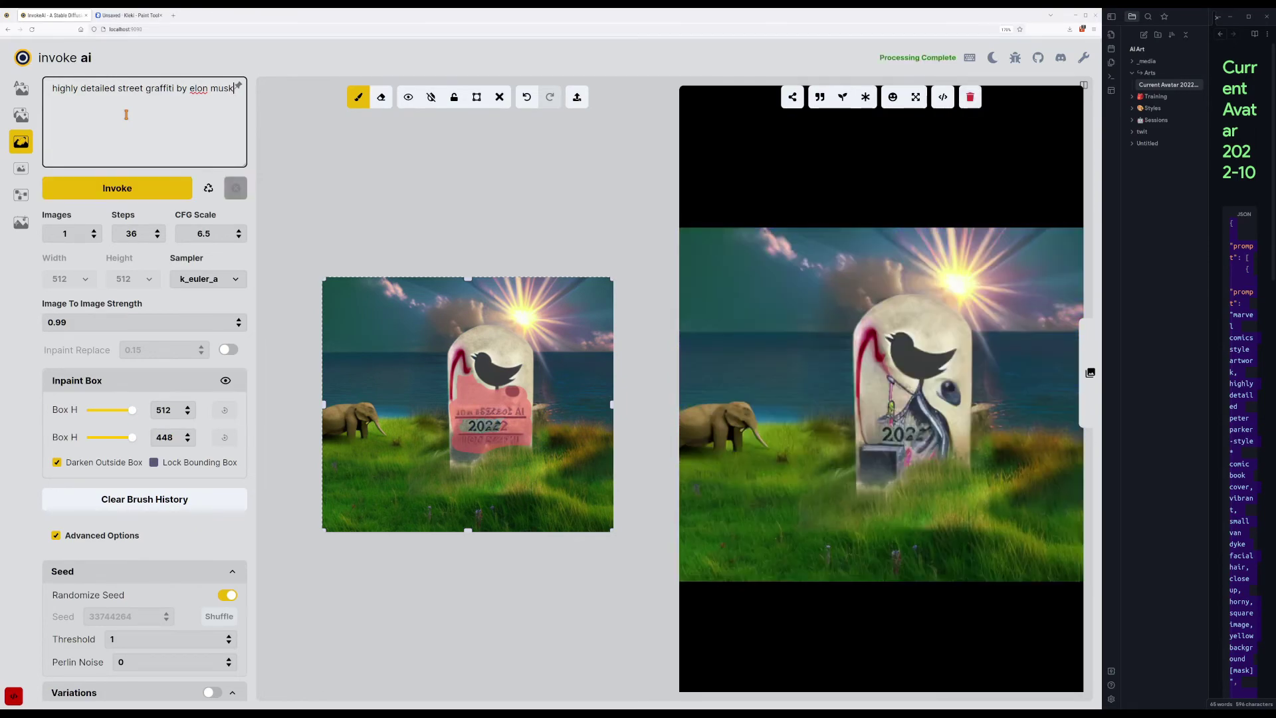
key("Return")
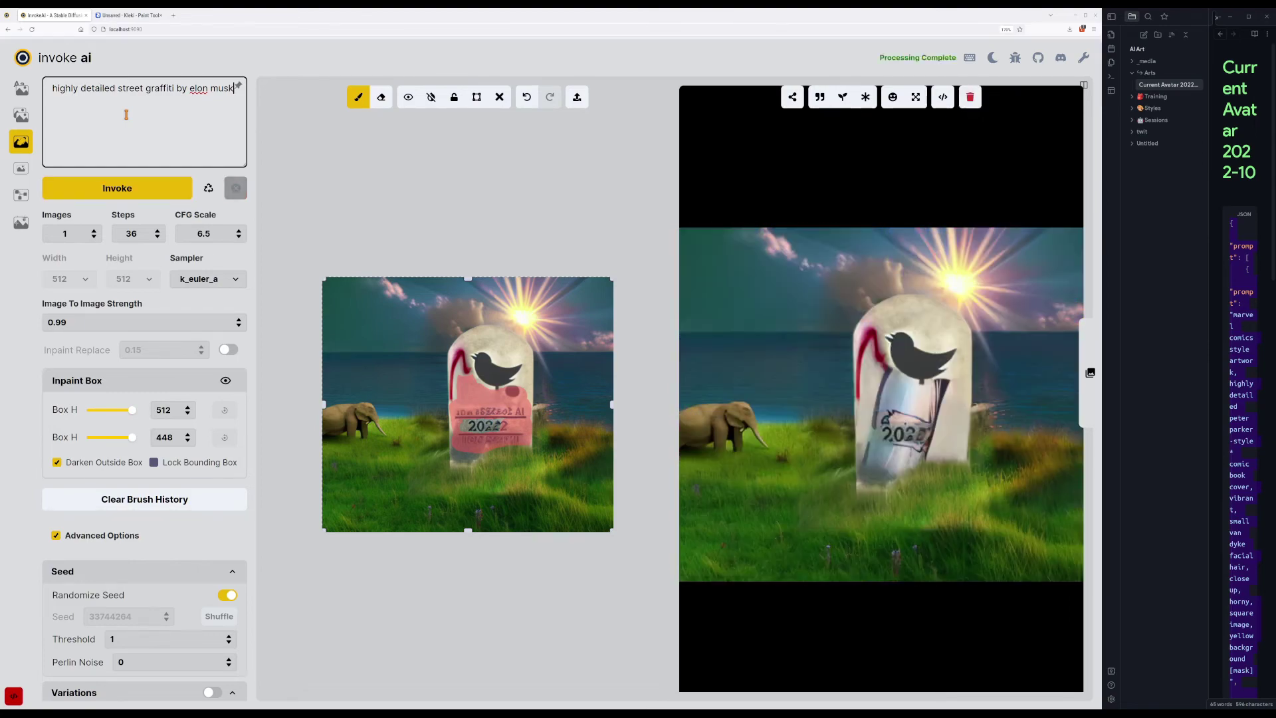
key("Return")
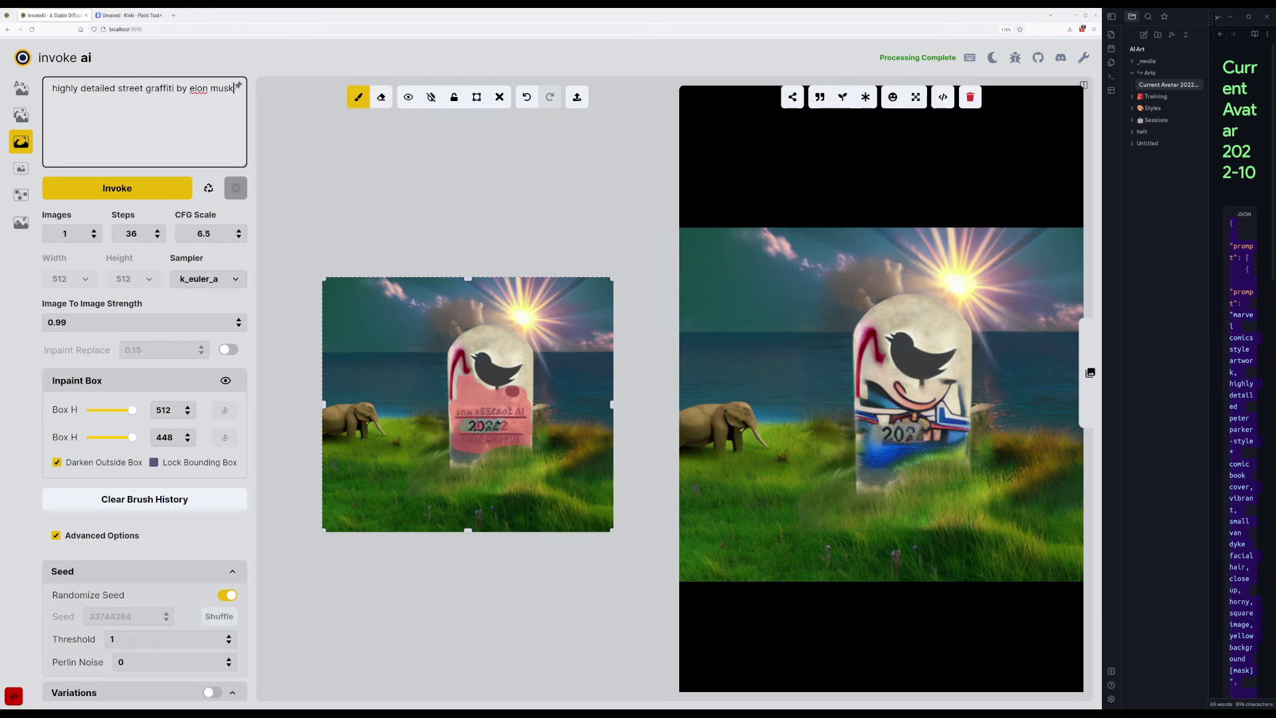
Clear the whole mask and paint a small new one over the last digit of the engraved year, trimming it with the eraser.
key("e")
type("C")
key("BackSpace")
type("C")
key("BackSpace")
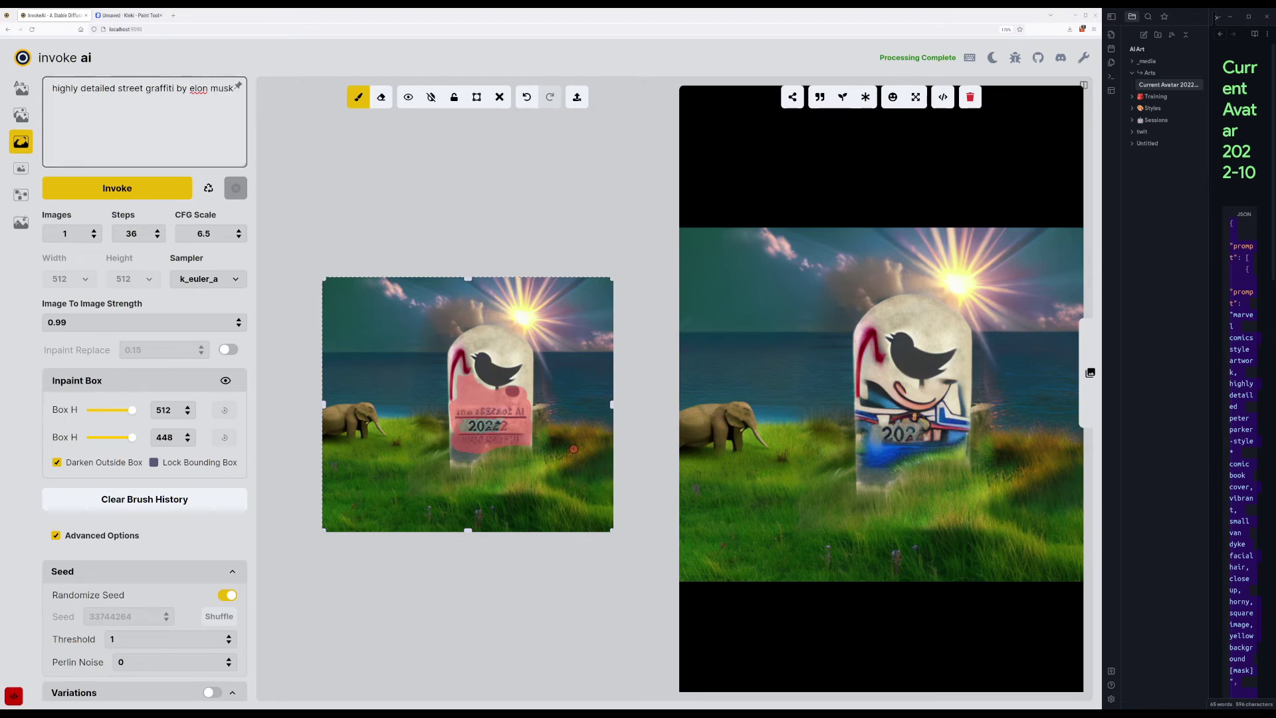
key("shift+c")
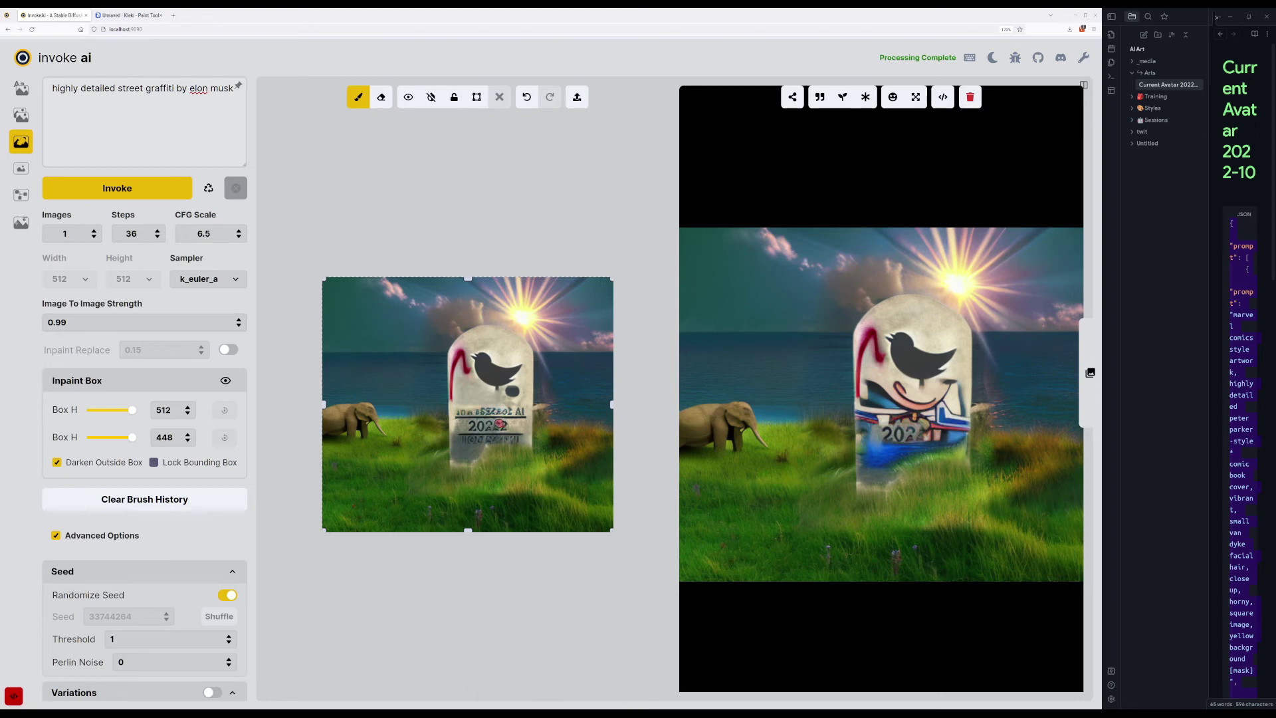
left_click(497, 423)
key("ctrl+z")
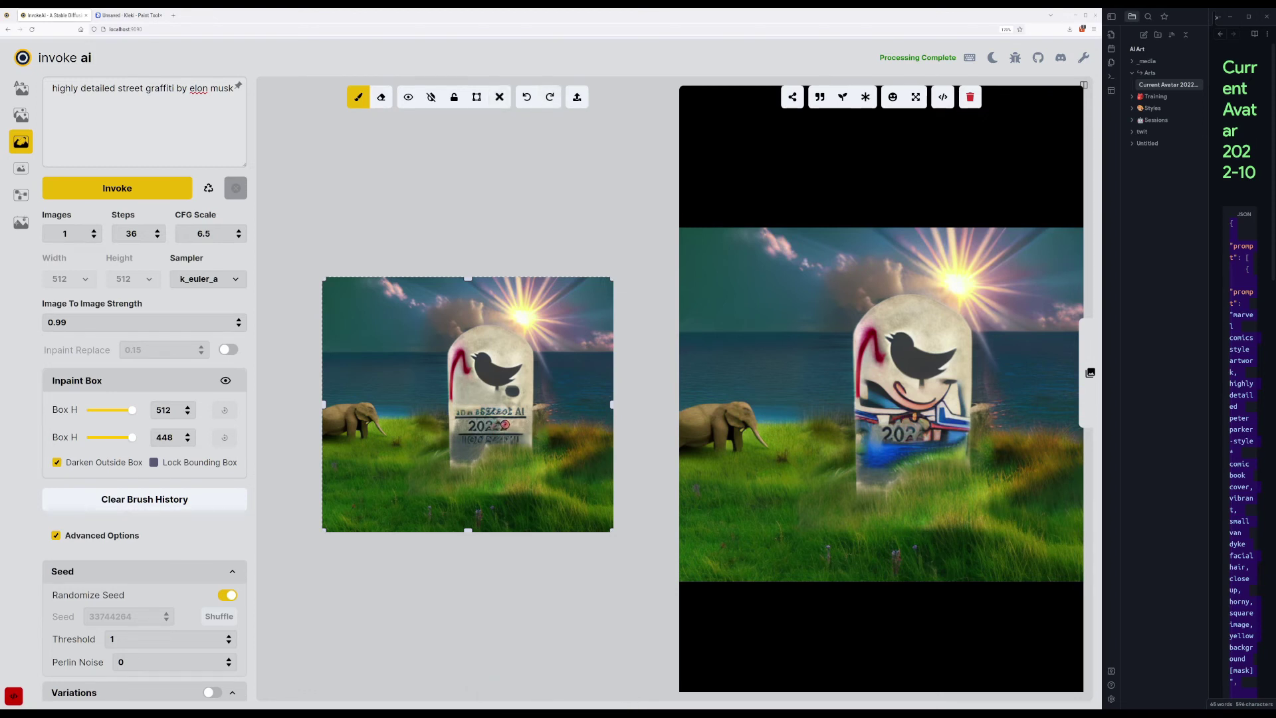
left_click(505, 424)
key("e")
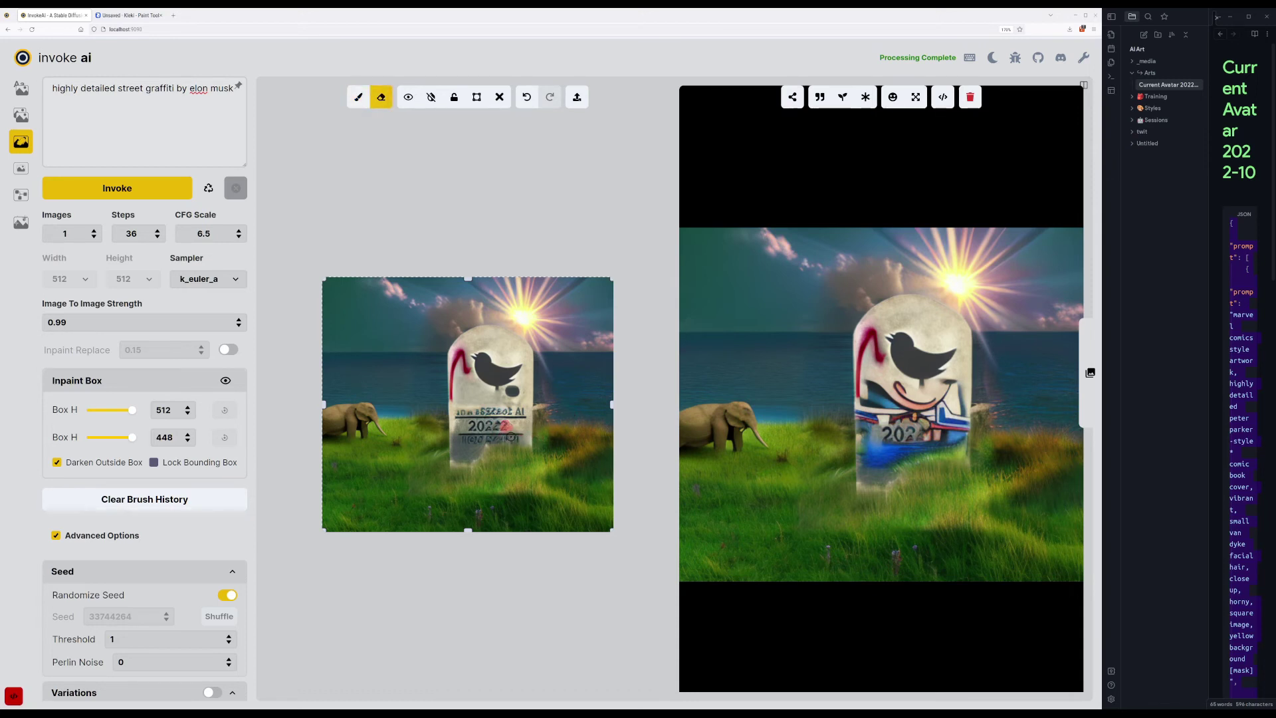
Replace the prompt with "stone", generate the repair of the last digit, and send the result to inpainting.
left_click(147, 113)
key("ctrl+a")
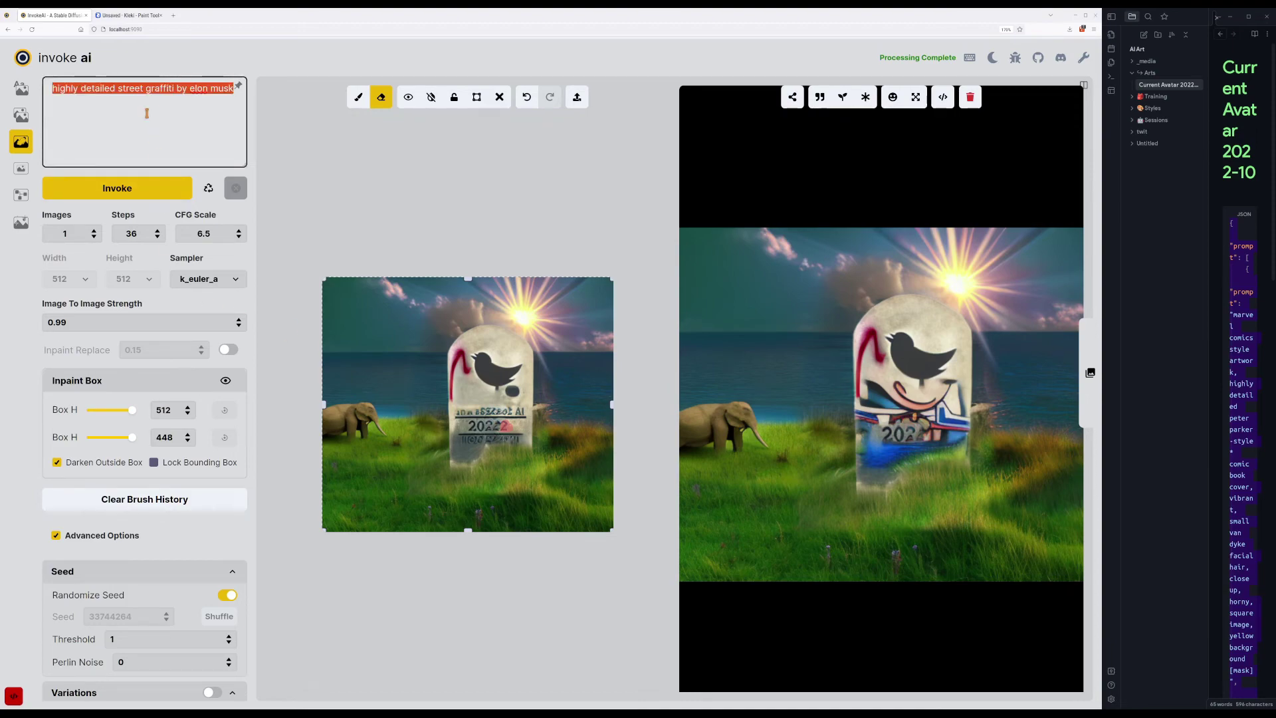
key("BackSpace")
type("stone")
key("Return")
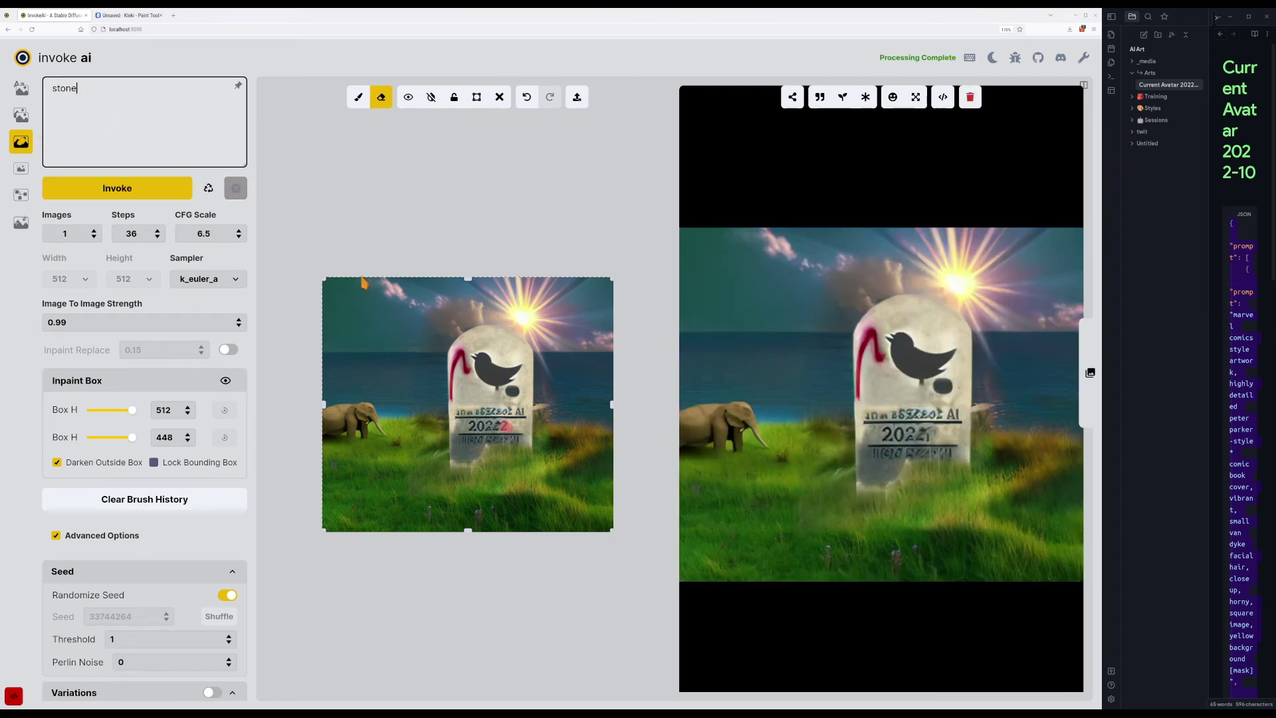
left_click(791, 97)
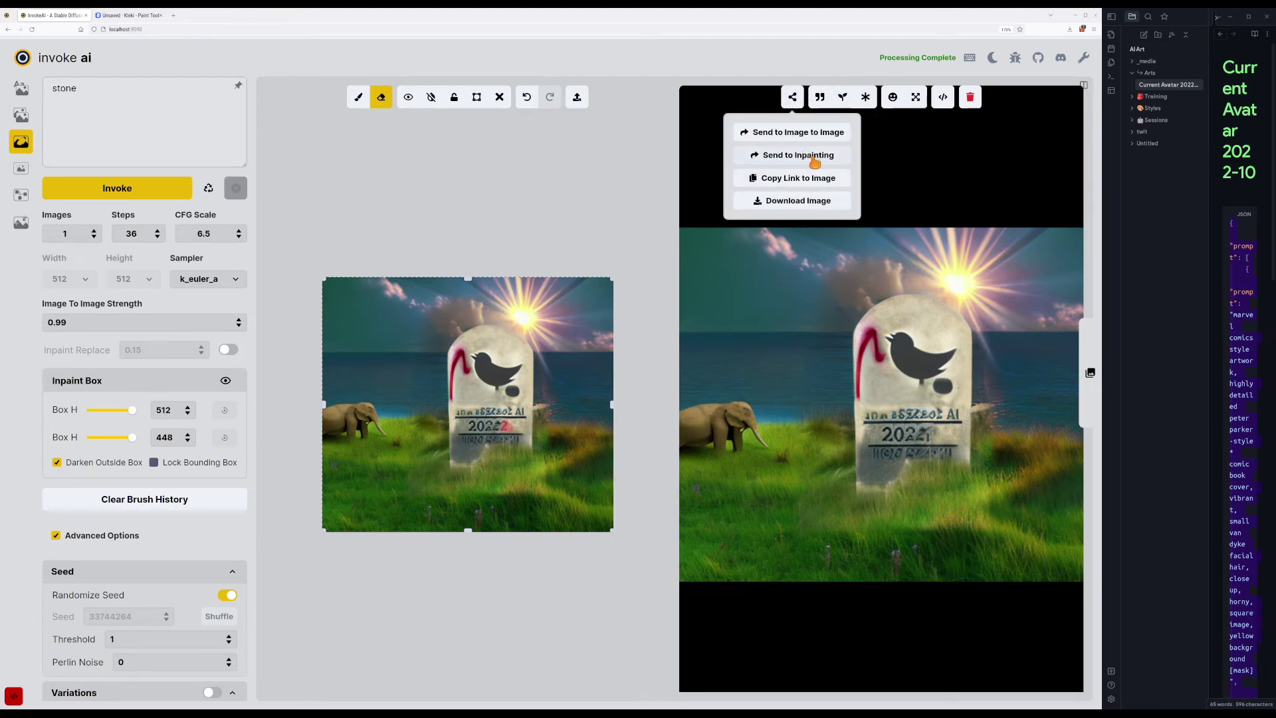
left_click(809, 158)
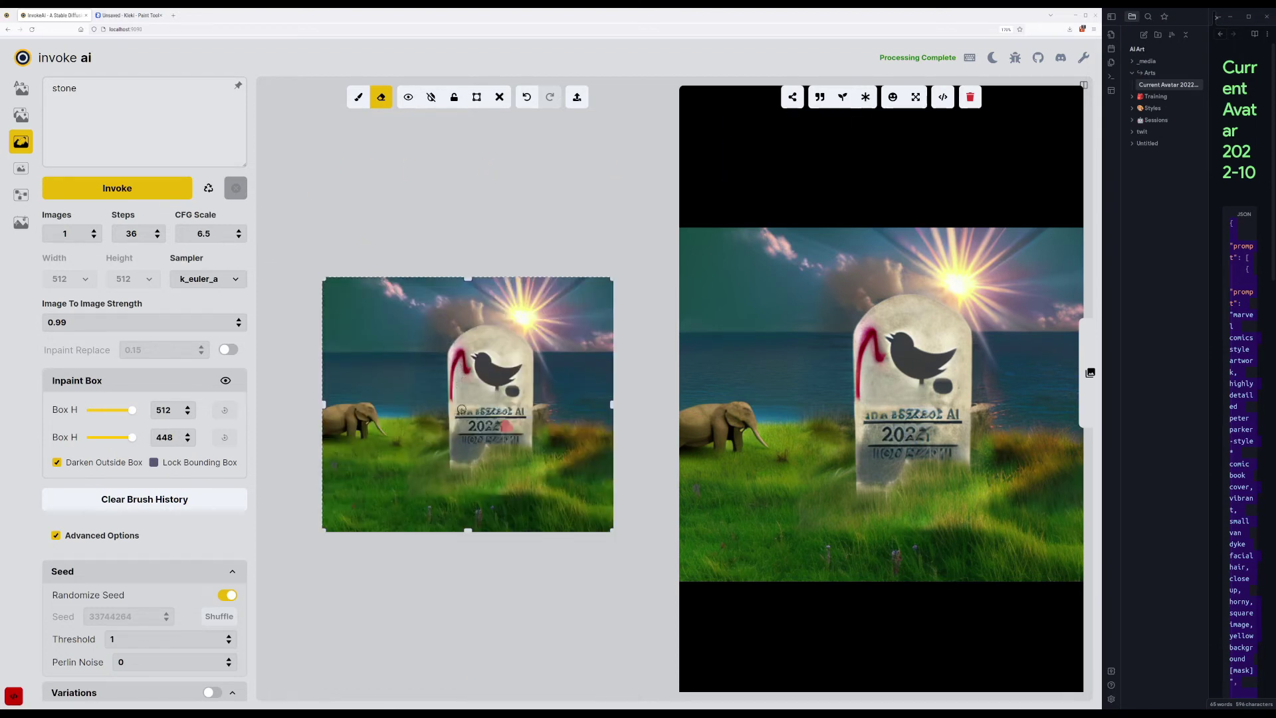
Mask the gravestone below the bird down to its base, leaving the engraved year unmasked.
key("b")
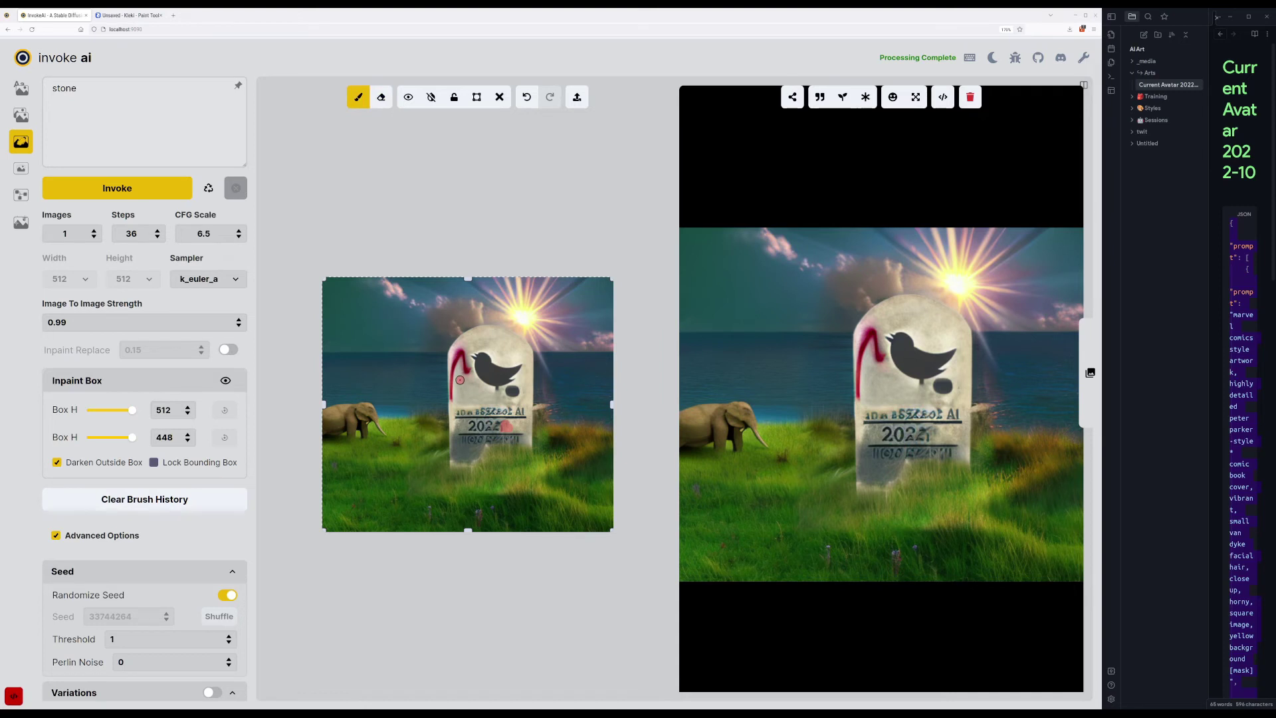
mouse_move(460, 377)
left_mouse_down()
mouse_move(459, 414)
mouse_move(526, 413)
mouse_move(468, 407)
mouse_move(523, 383)
mouse_move(517, 402)
left_mouse_up()
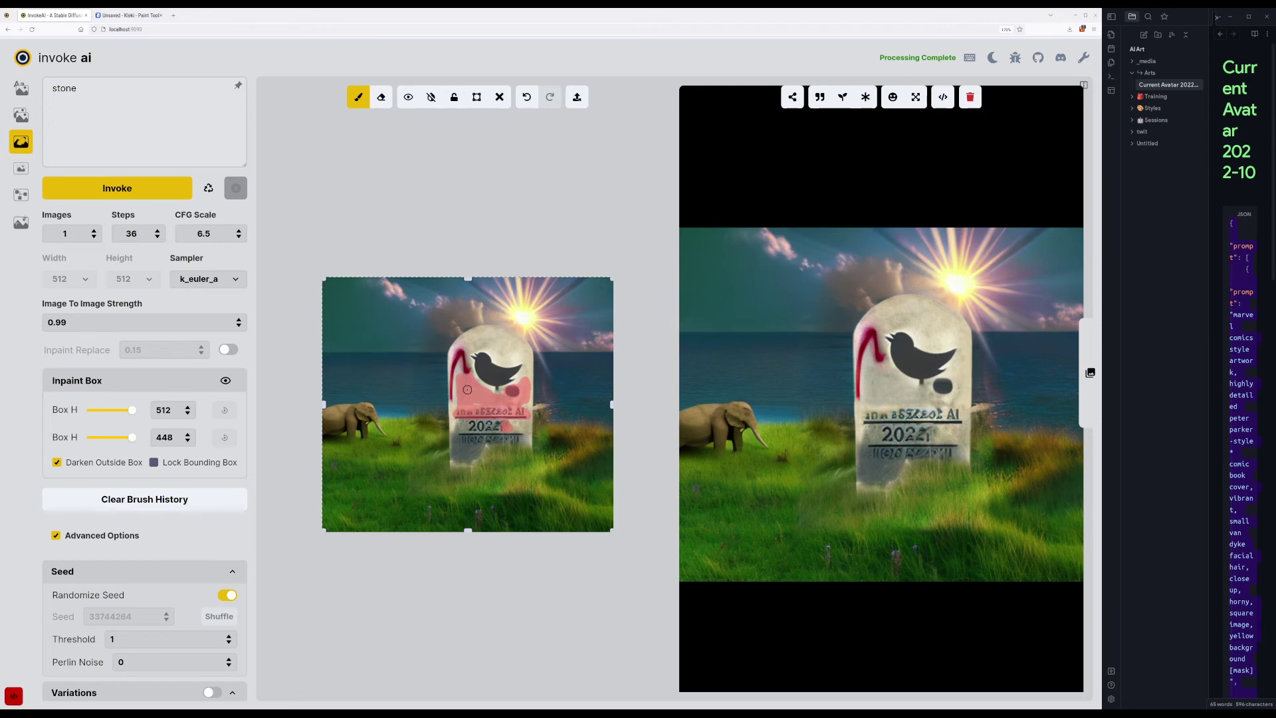
key("e")
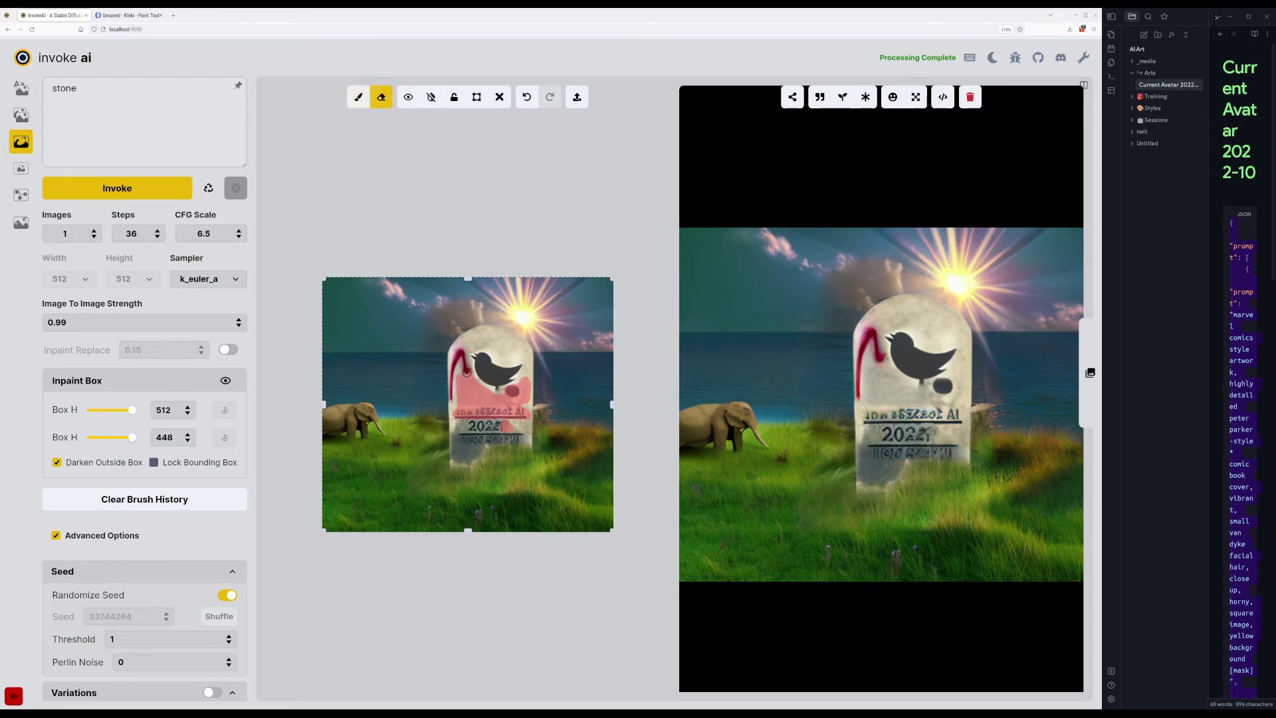
key("b")
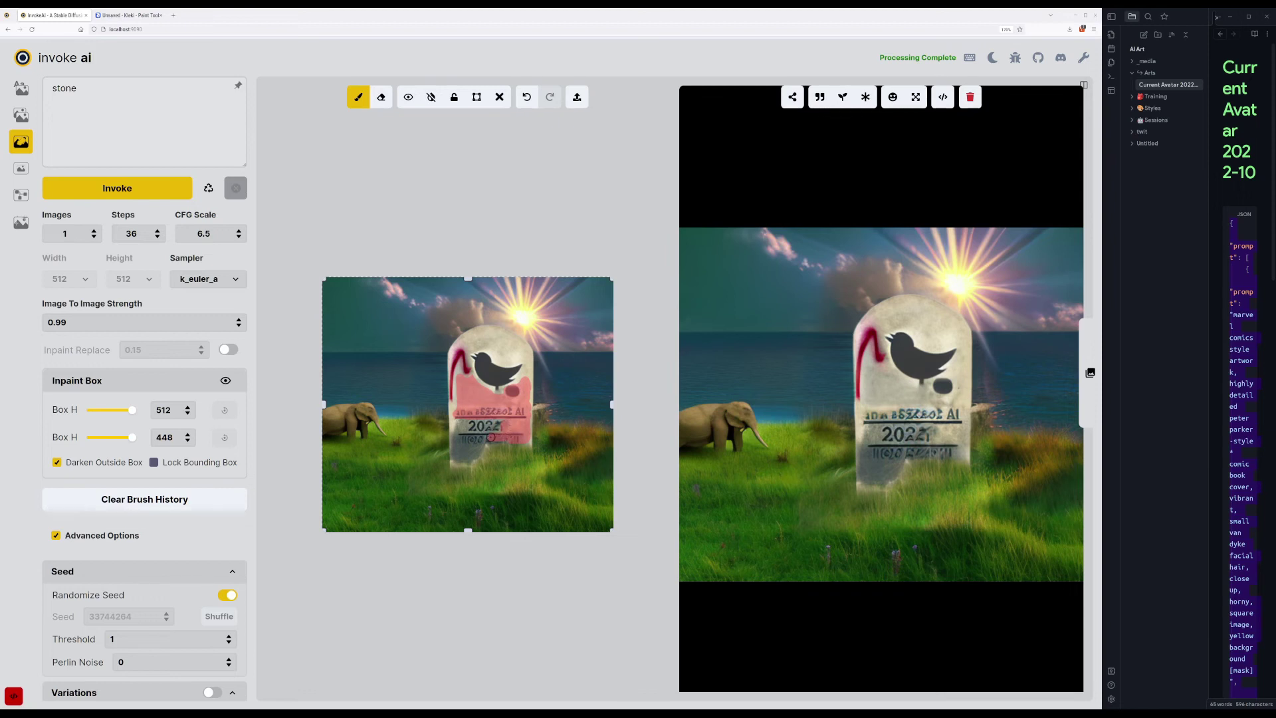
mouse_move(486, 437)
left_mouse_down()
mouse_move(458, 438)
mouse_move(467, 449)
left_mouse_up()
Replace the prompt with "street graffiti" and generate an inpainting of the masked stone.
left_click_drag(125, 97, 3, 87)
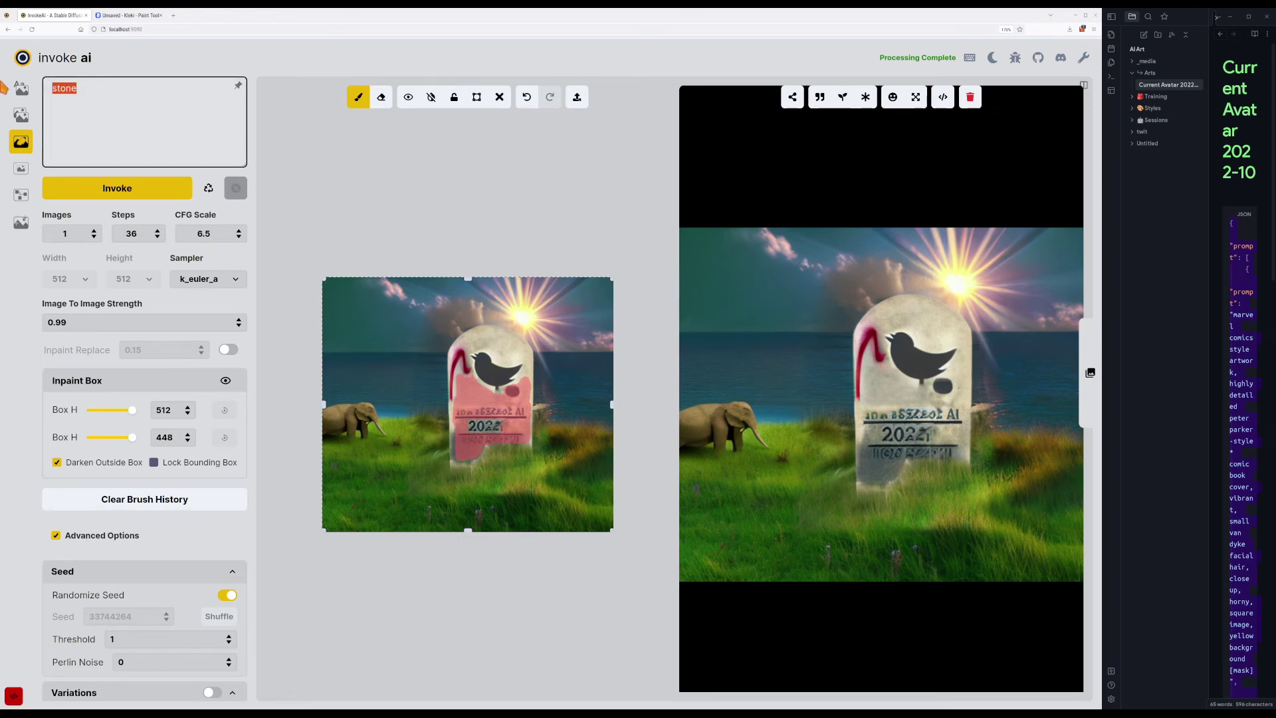
type("street graffiti a")
key("BackSpace")
key("Return")
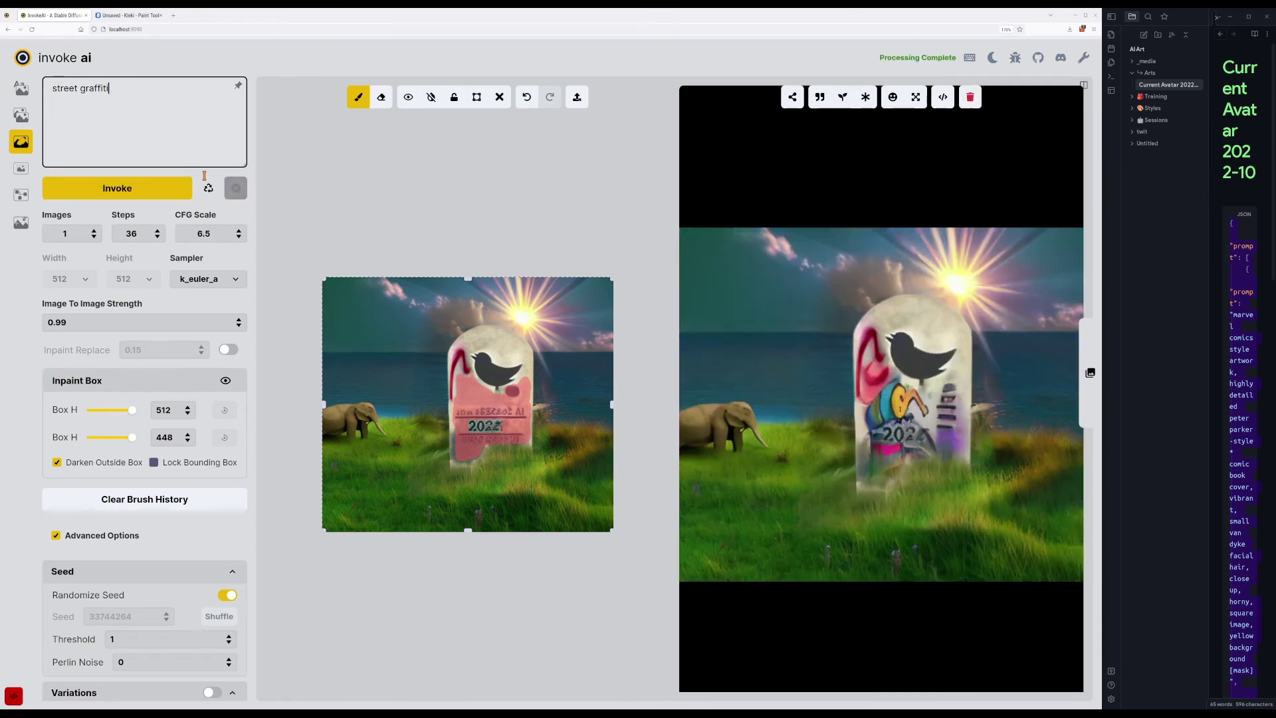
Touch up the mask around the end of the engraved year with brush and eraser, and generate two more variations.
key("e")
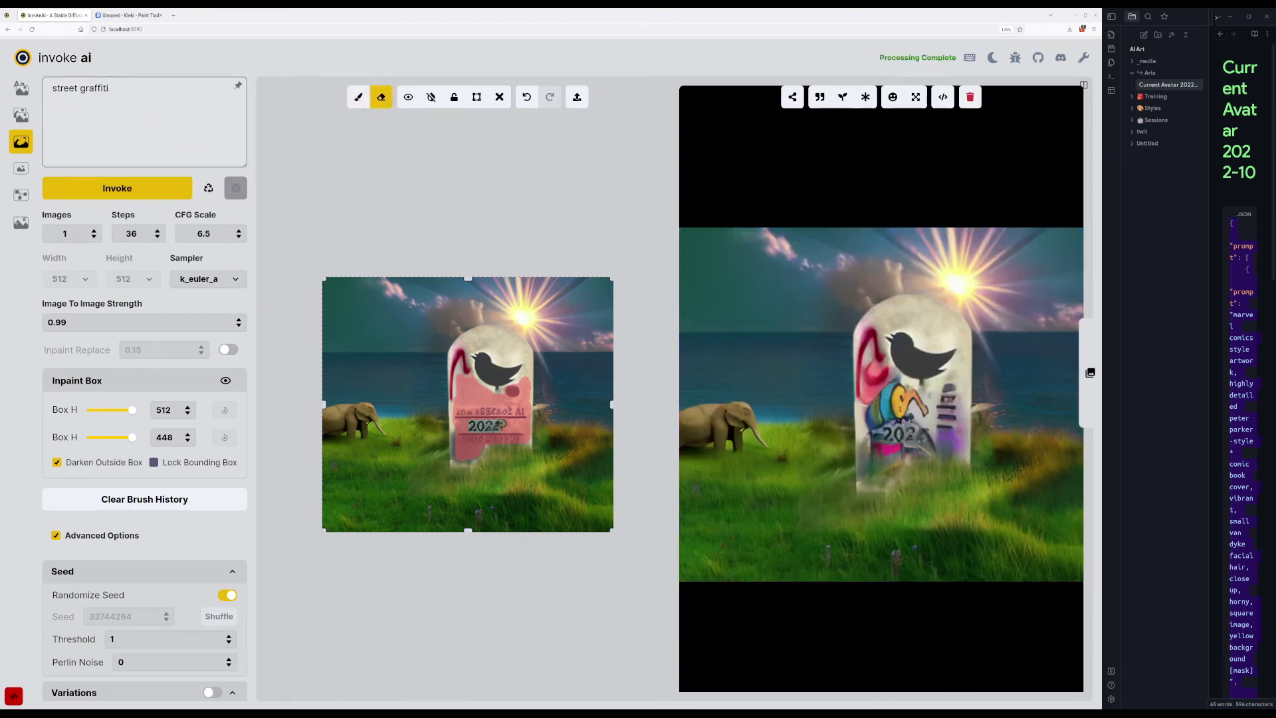
key("b")
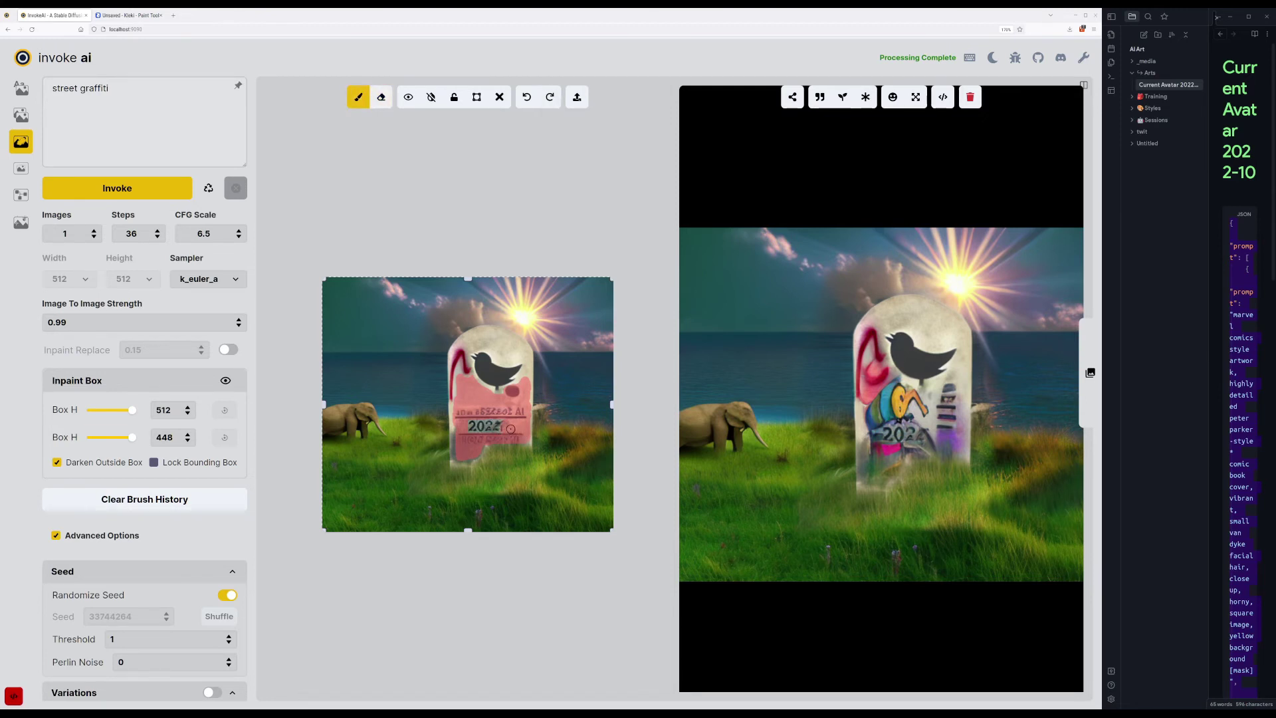
key("e")
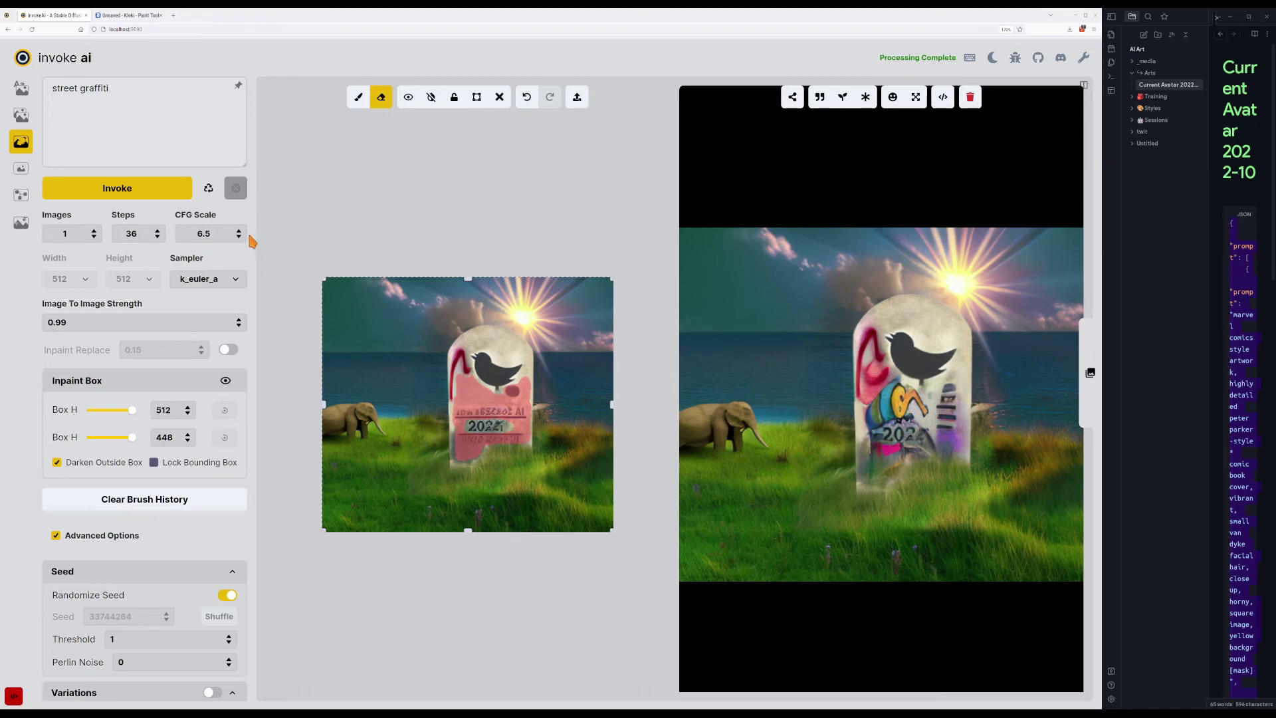
left_click(149, 193)
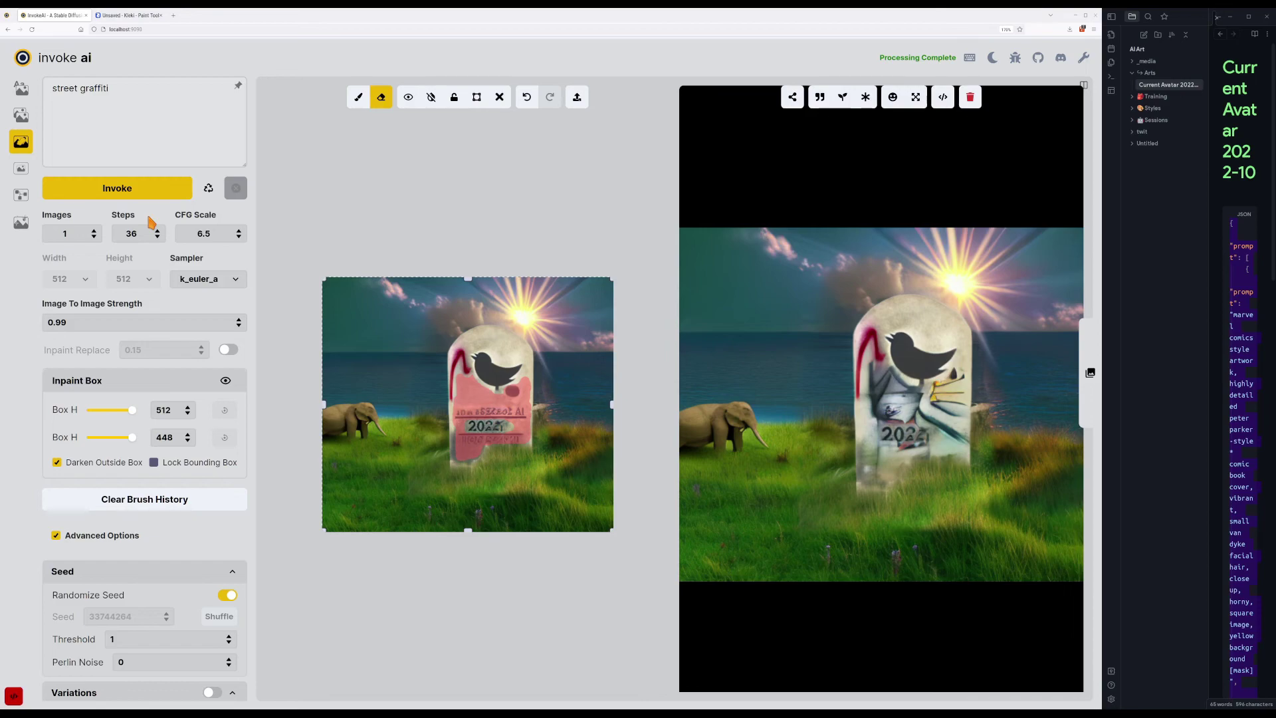
key("ctrl+Return")
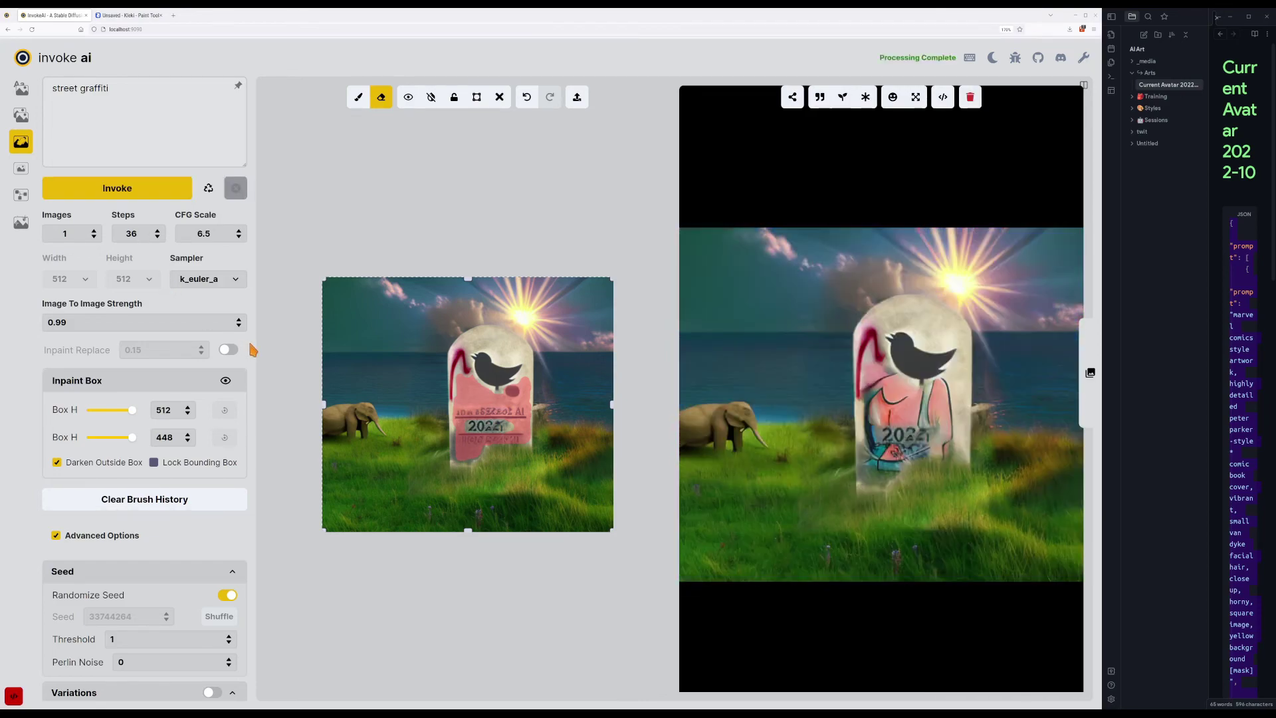
Lower the image-to-image strength to 0.75 and generate two graffiti variations.
left_click(239, 326)
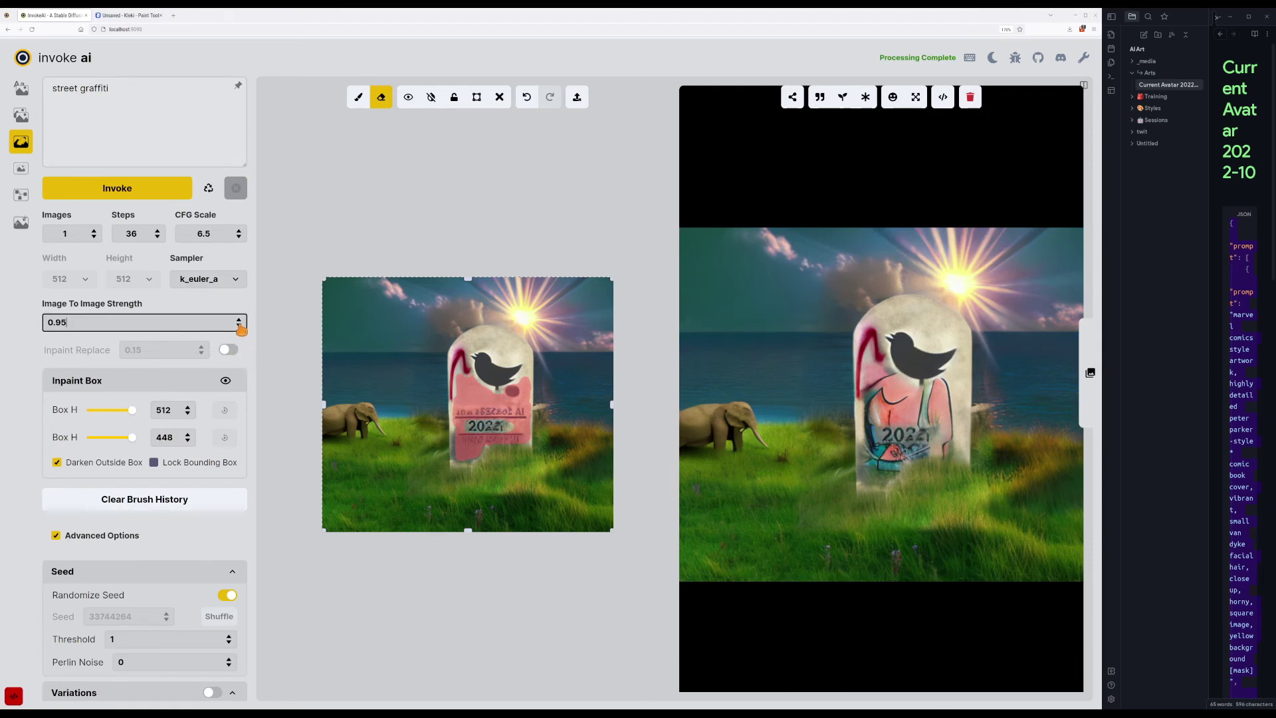
left_click(238, 326)
left_click(162, 196)
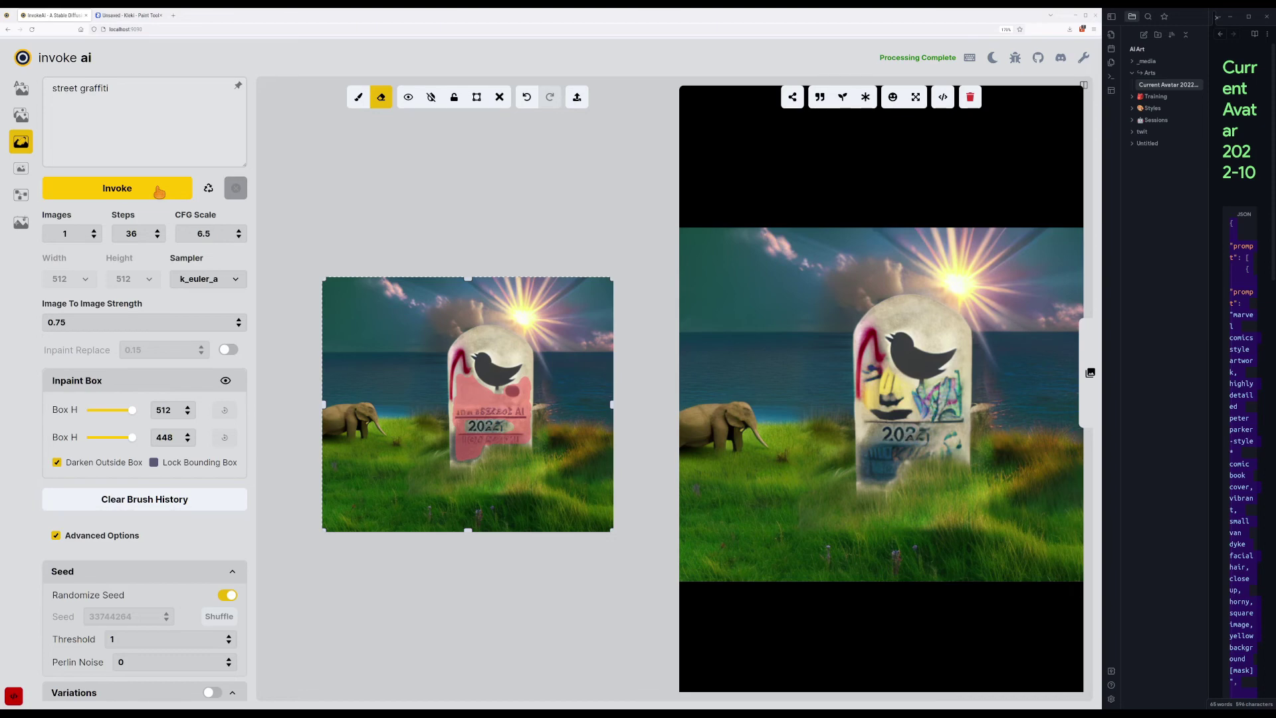
left_click(159, 191)
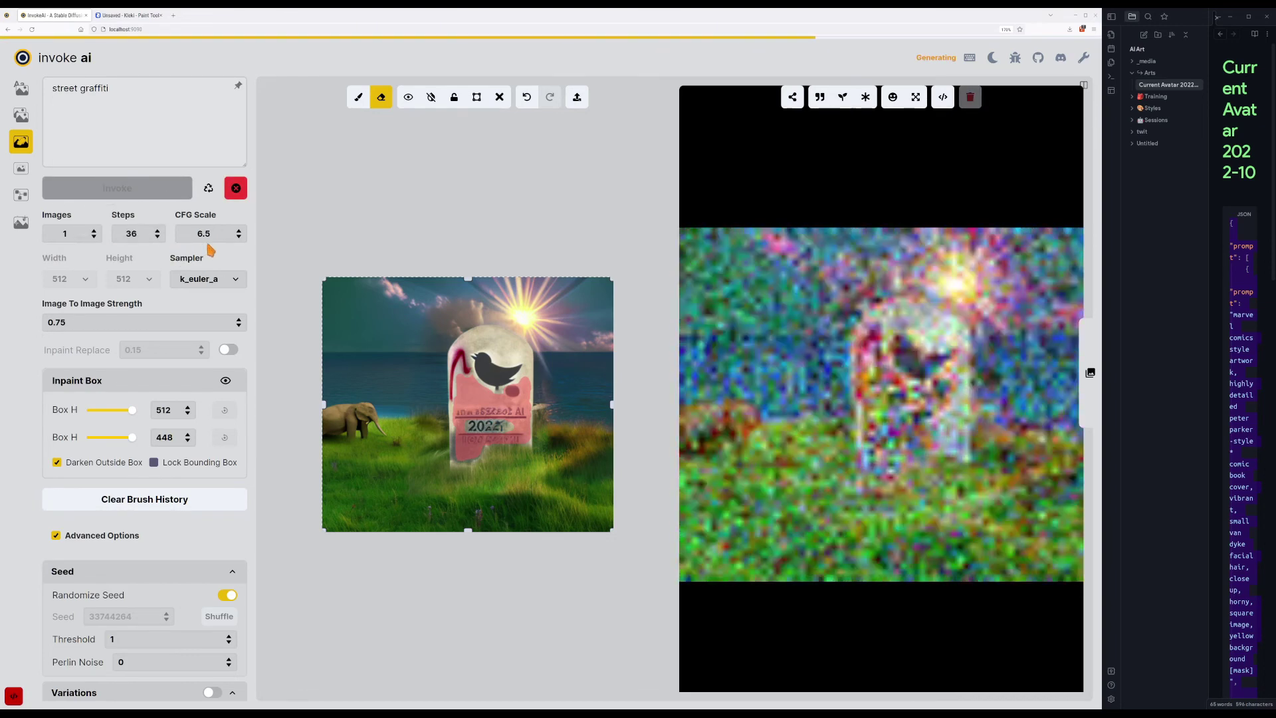
Set the CFG scale to 6 and the image-to-image strength to 0.54, and generate several more graffiti variations.
left_click(238, 236)
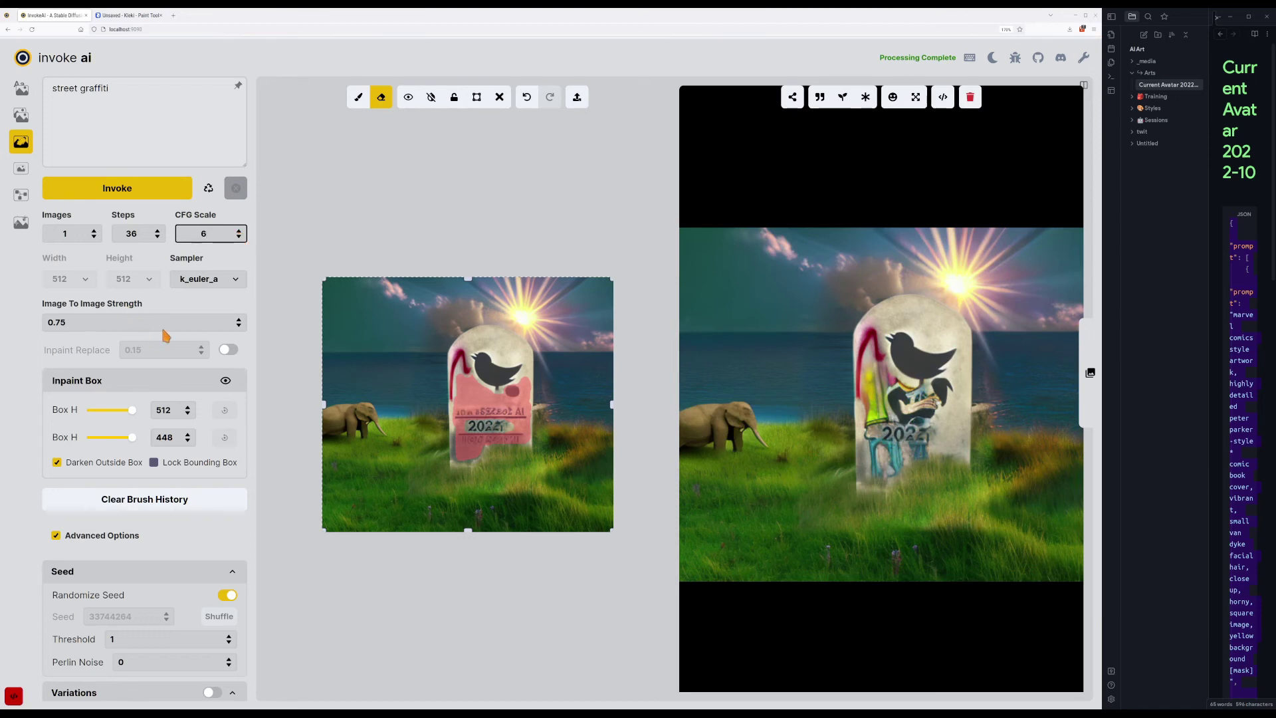
left_click(240, 325)
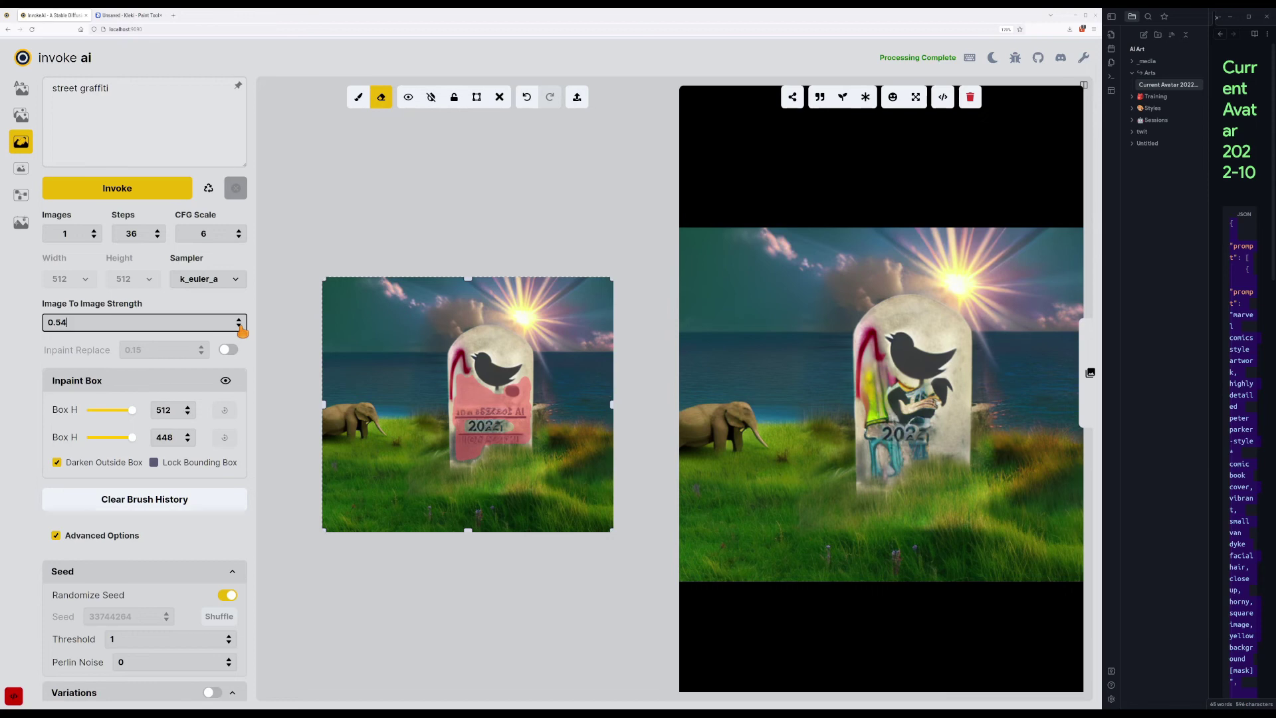
left_click(169, 194)
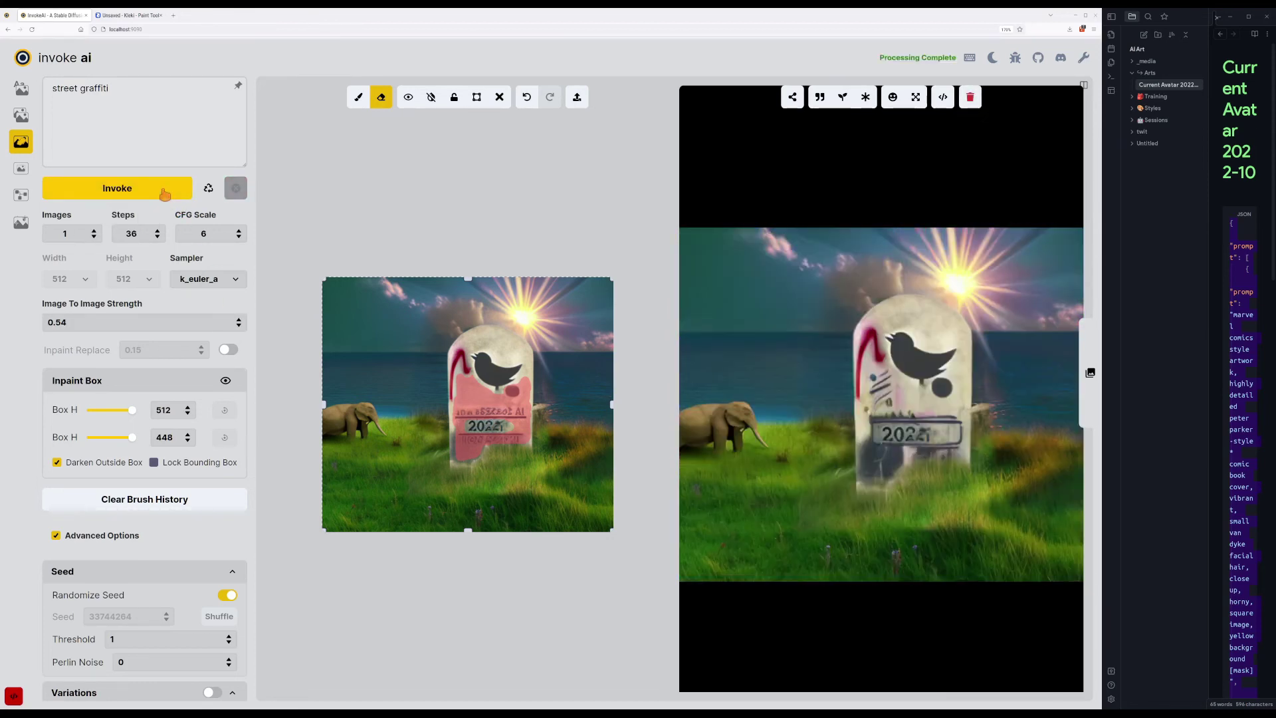
left_click(164, 193)
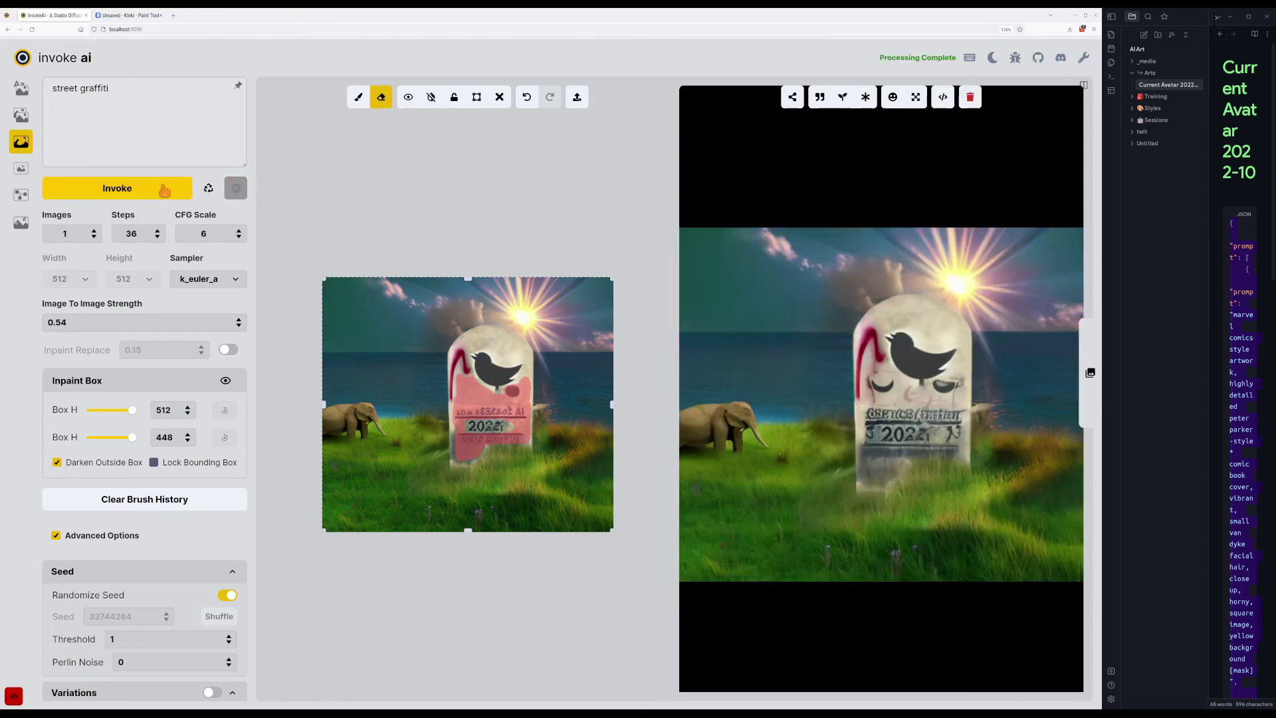
left_click(164, 192)
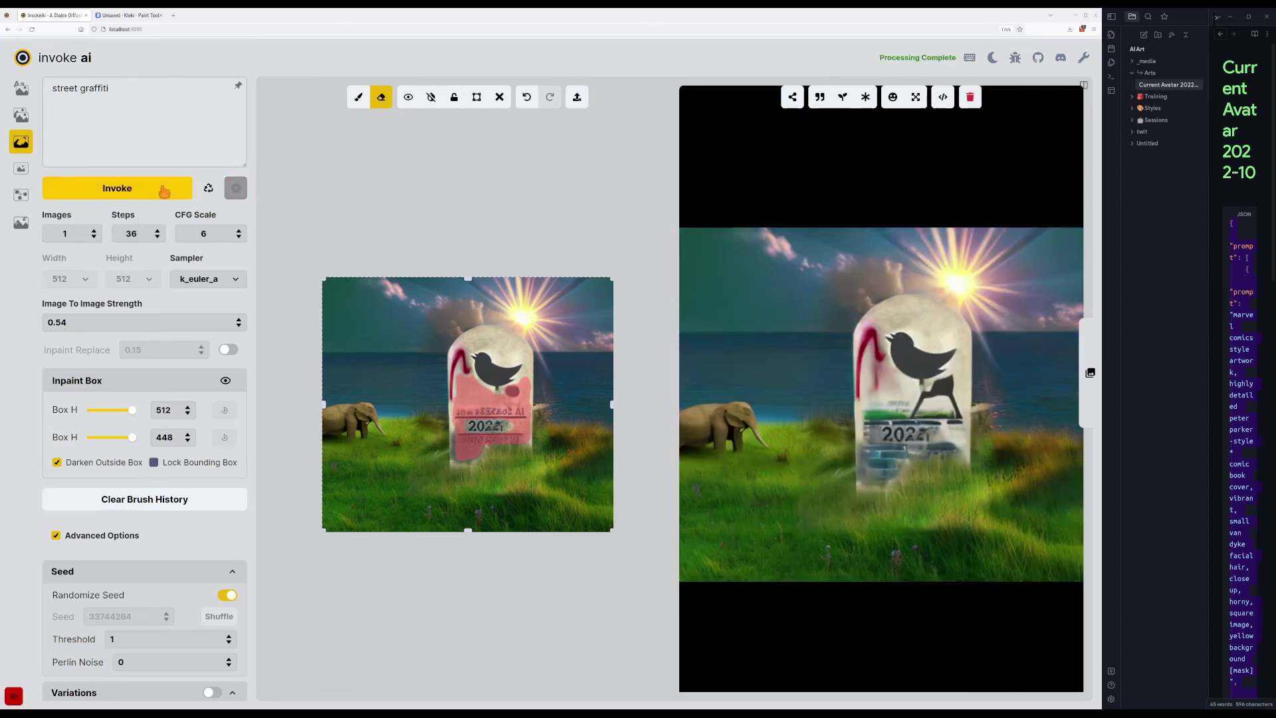
left_click(164, 192)
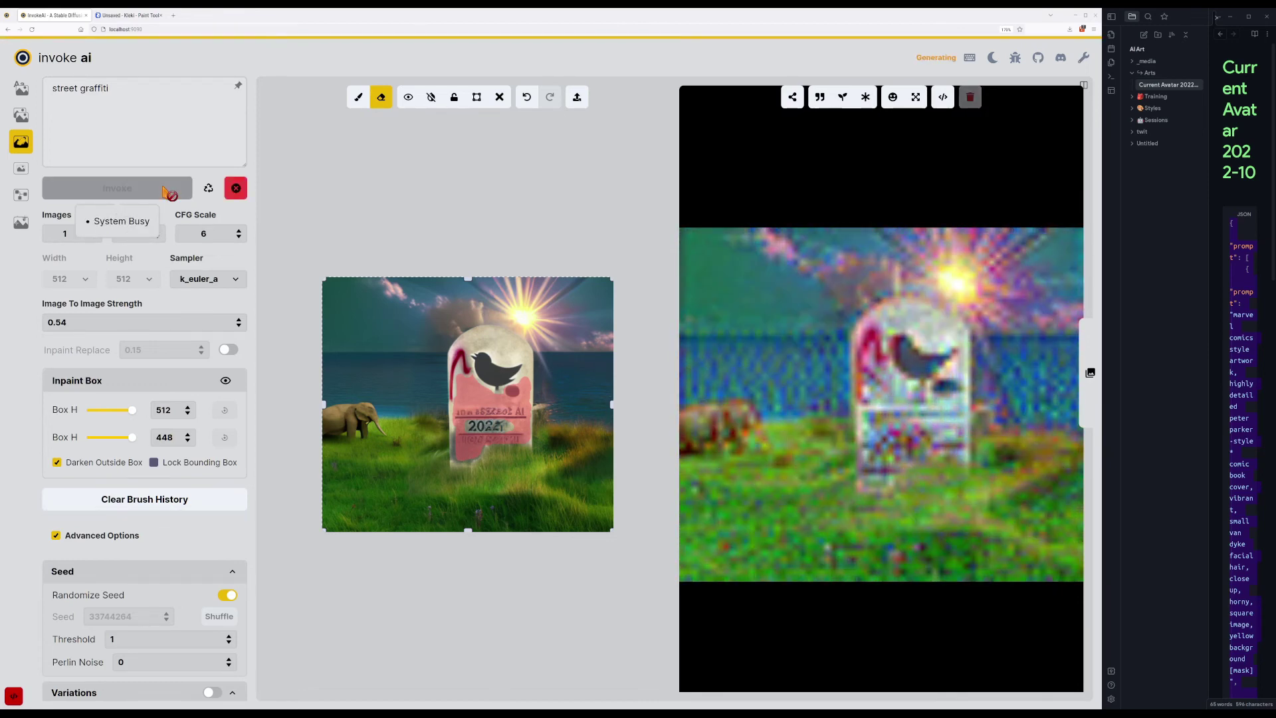
left_click(164, 192)
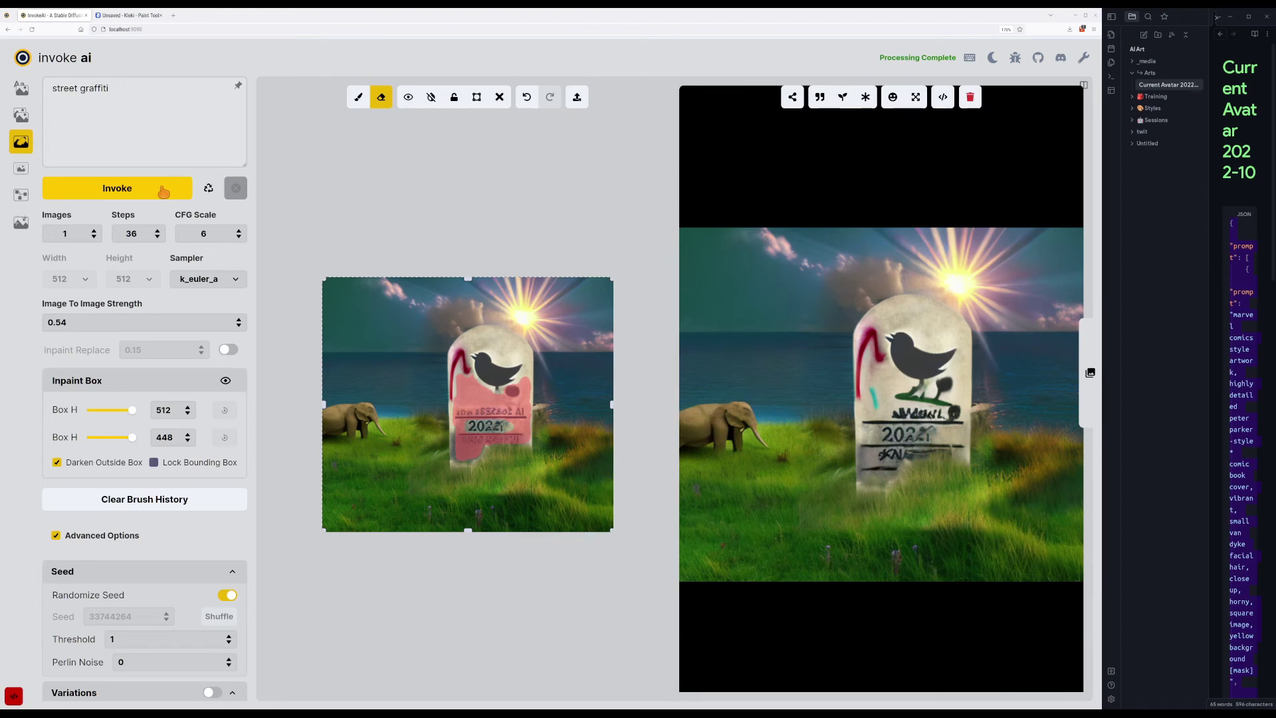
Generate three more inpainting variations of the masked stone with the "street graffiti" prompt.
left_click(164, 191)
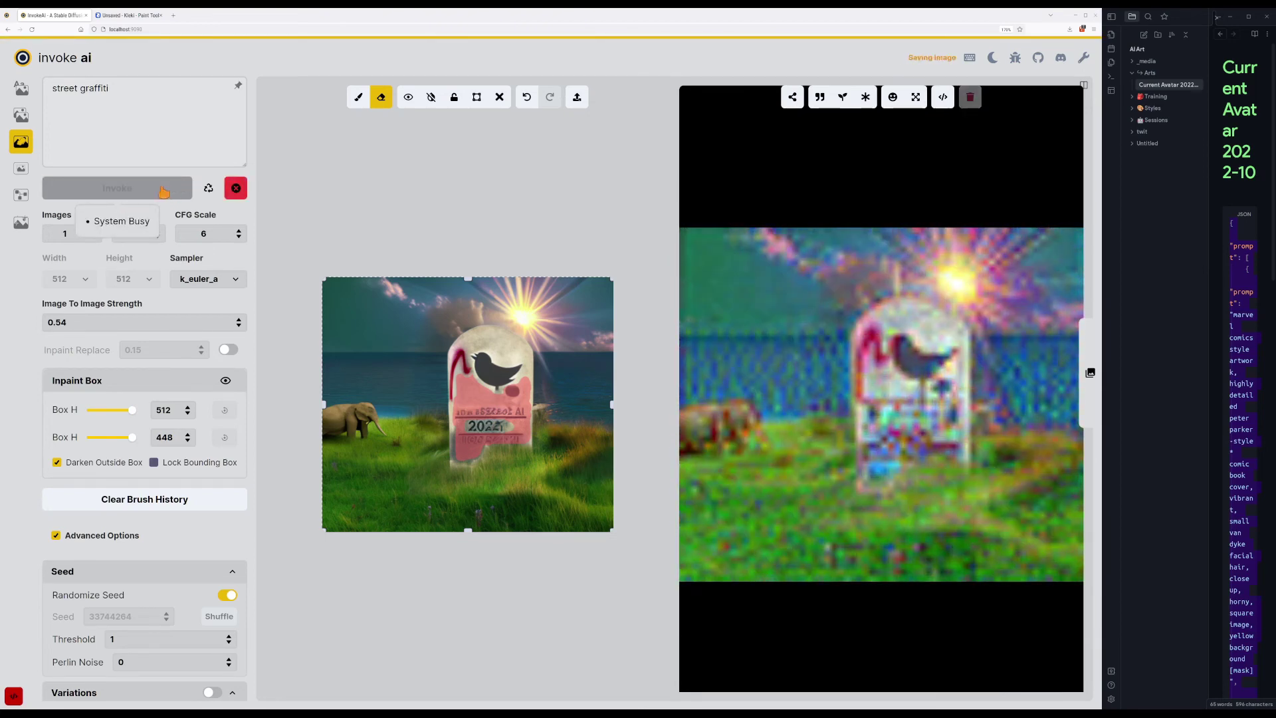
left_click(165, 190)
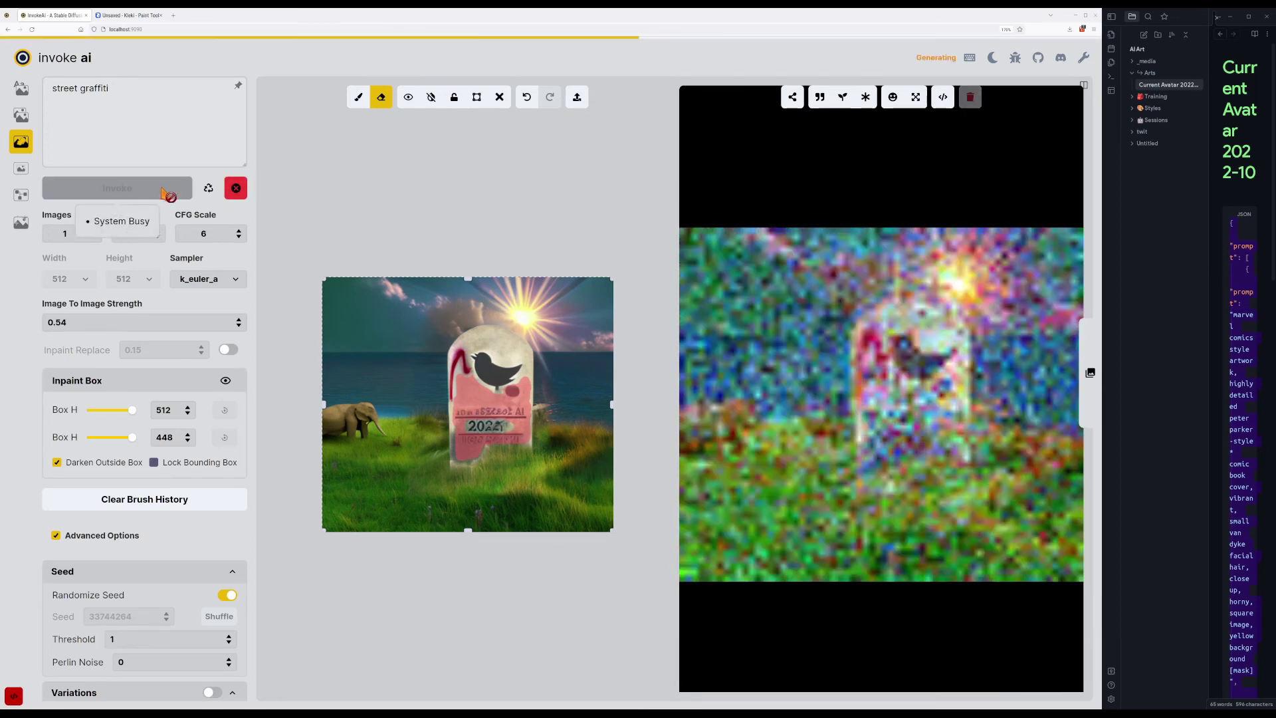
left_click(160, 191)
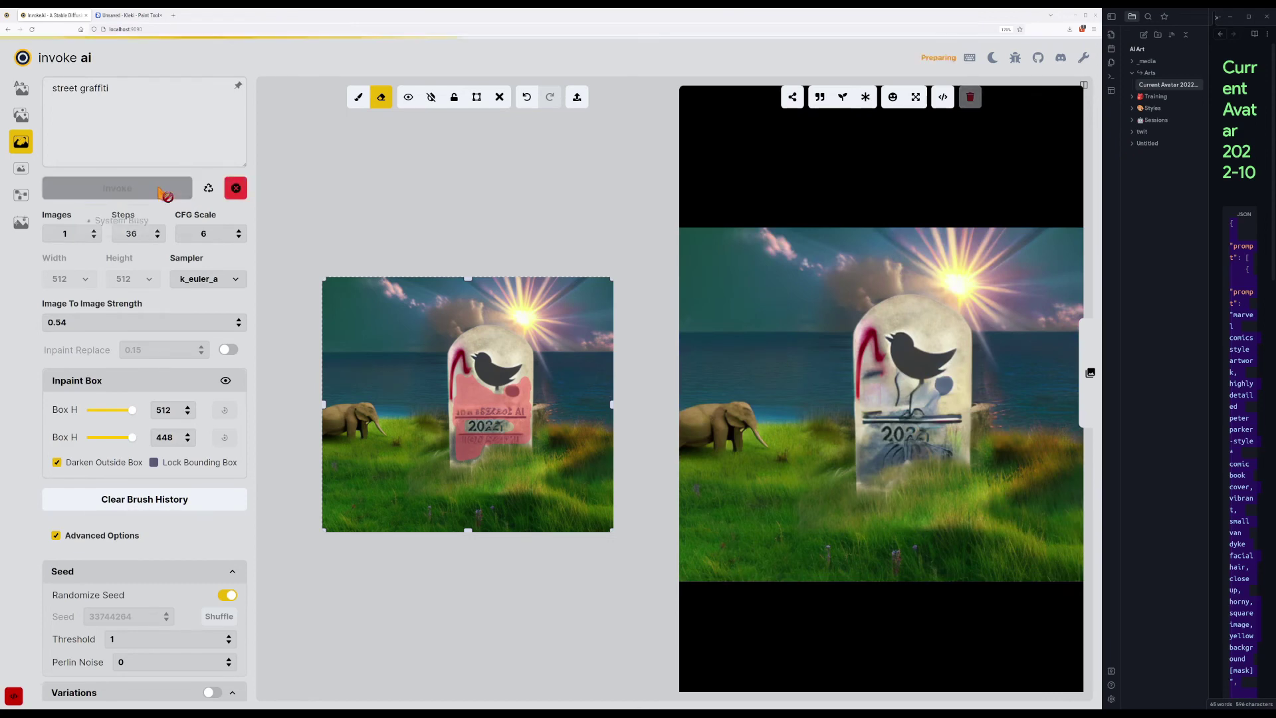
Extend the prompt to "colorful elon musk street graffiti" and generate several inpainting variations of the masked stone.
left_click(143, 118)
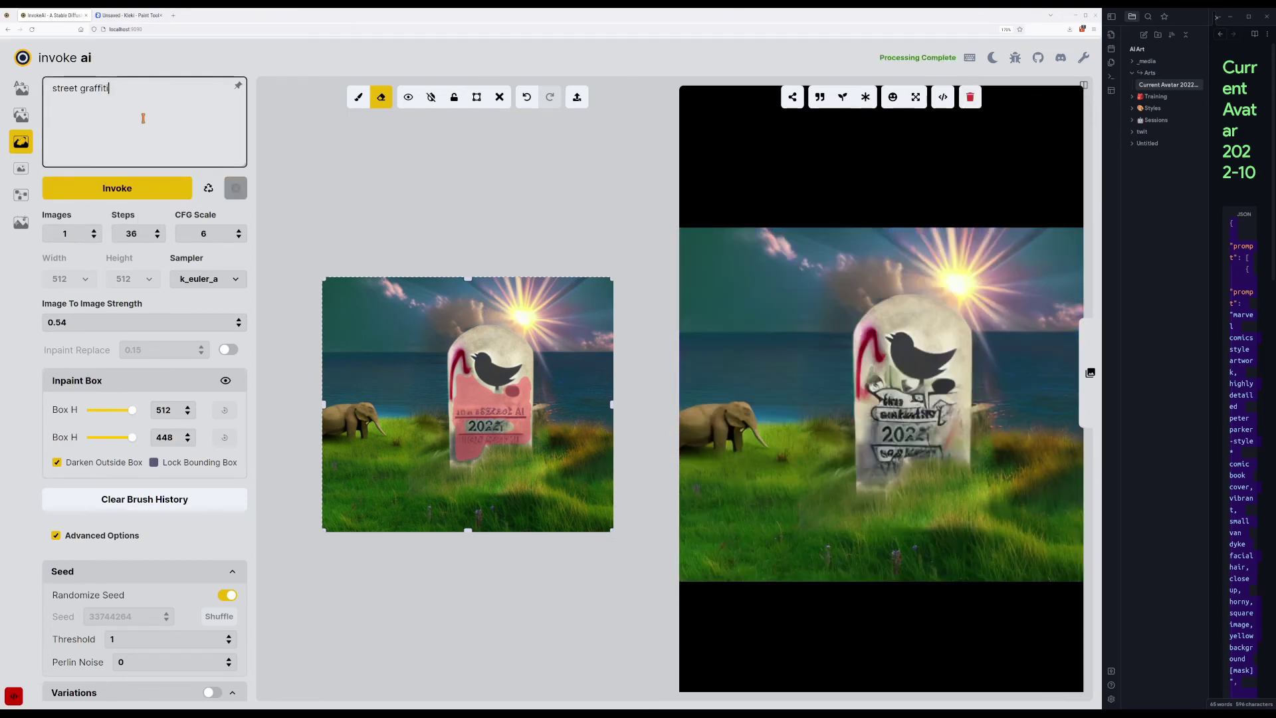
key("Home")
type("colorful elon musk")
key("ctrl+Return")
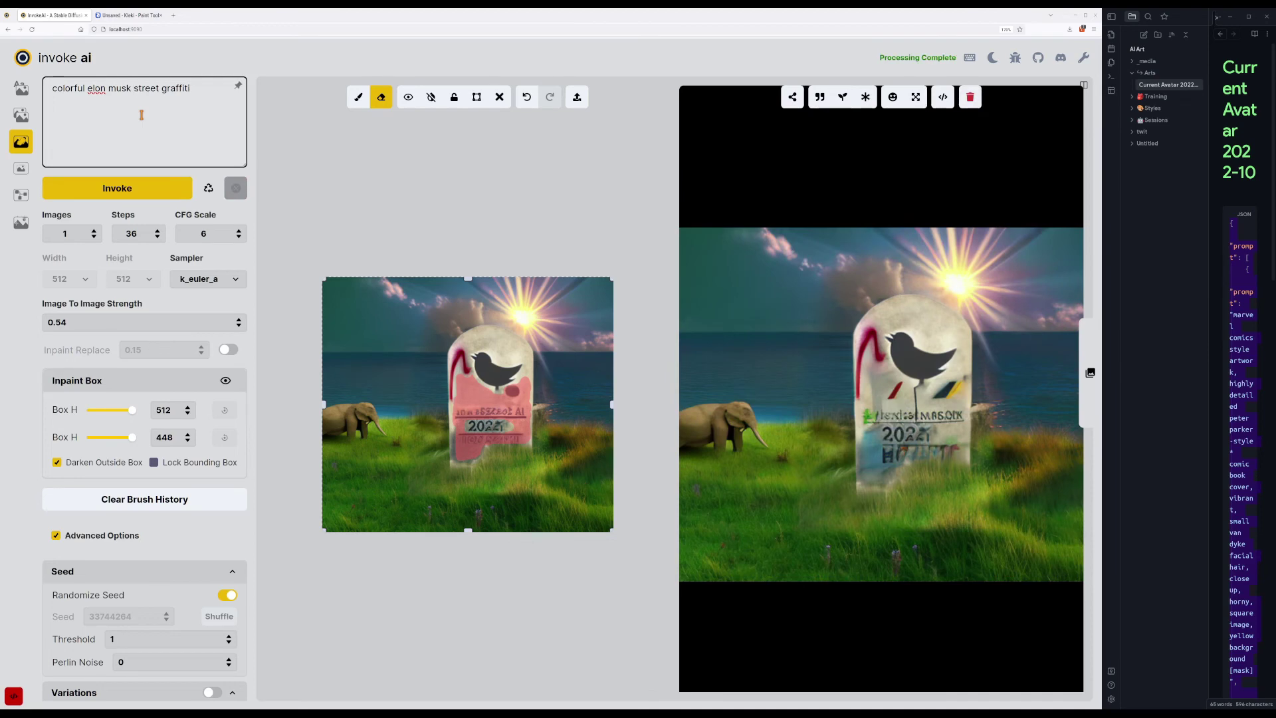
key("ctrl+Return")
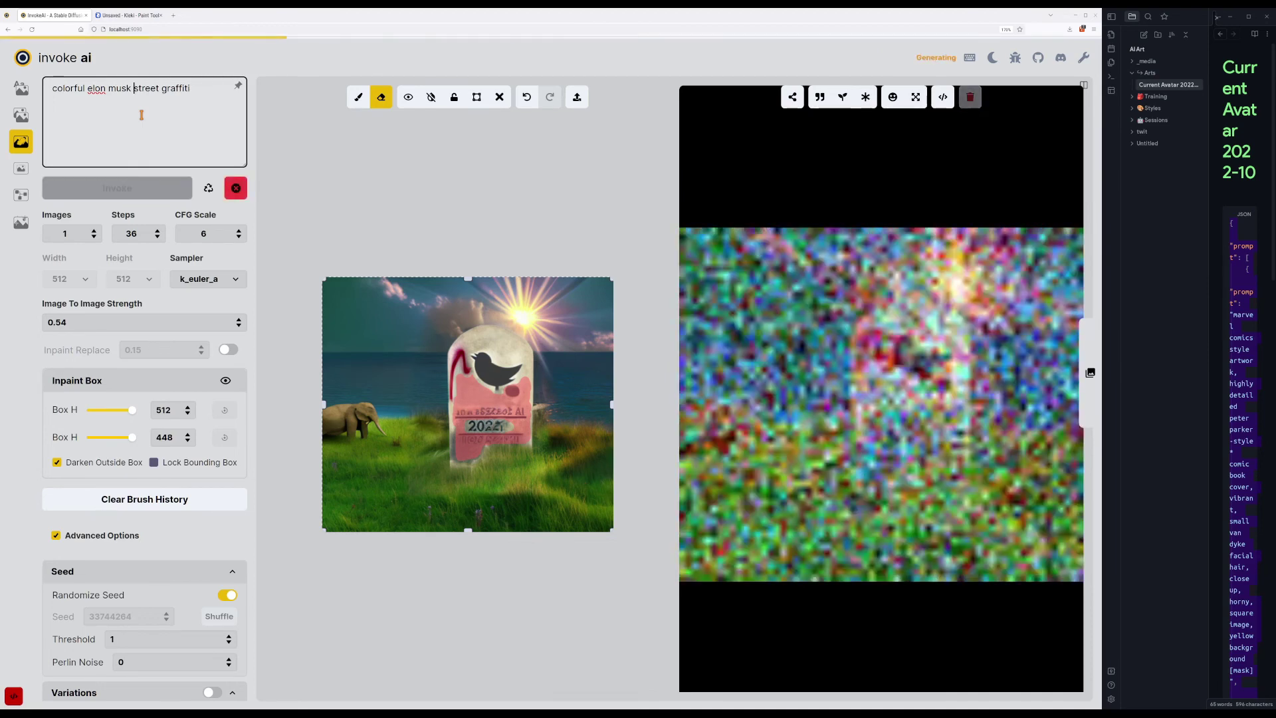
key("ctrl+Return")
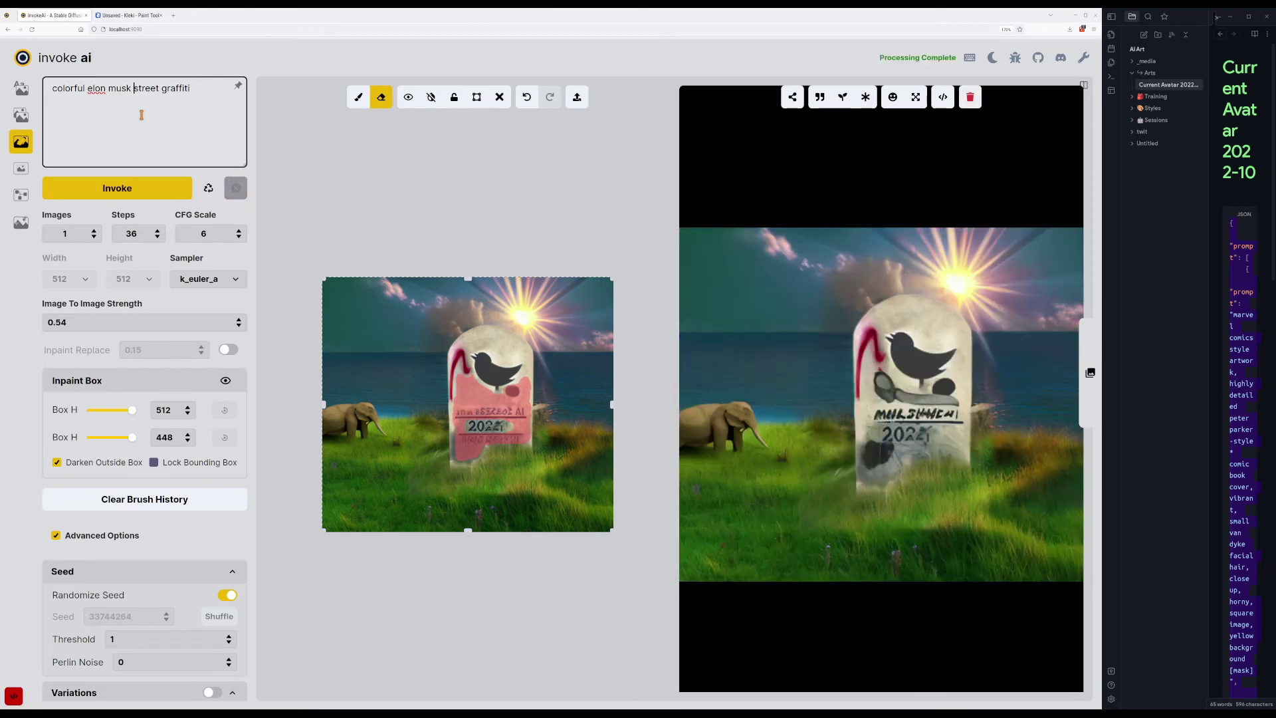
key("ctrl+Return")
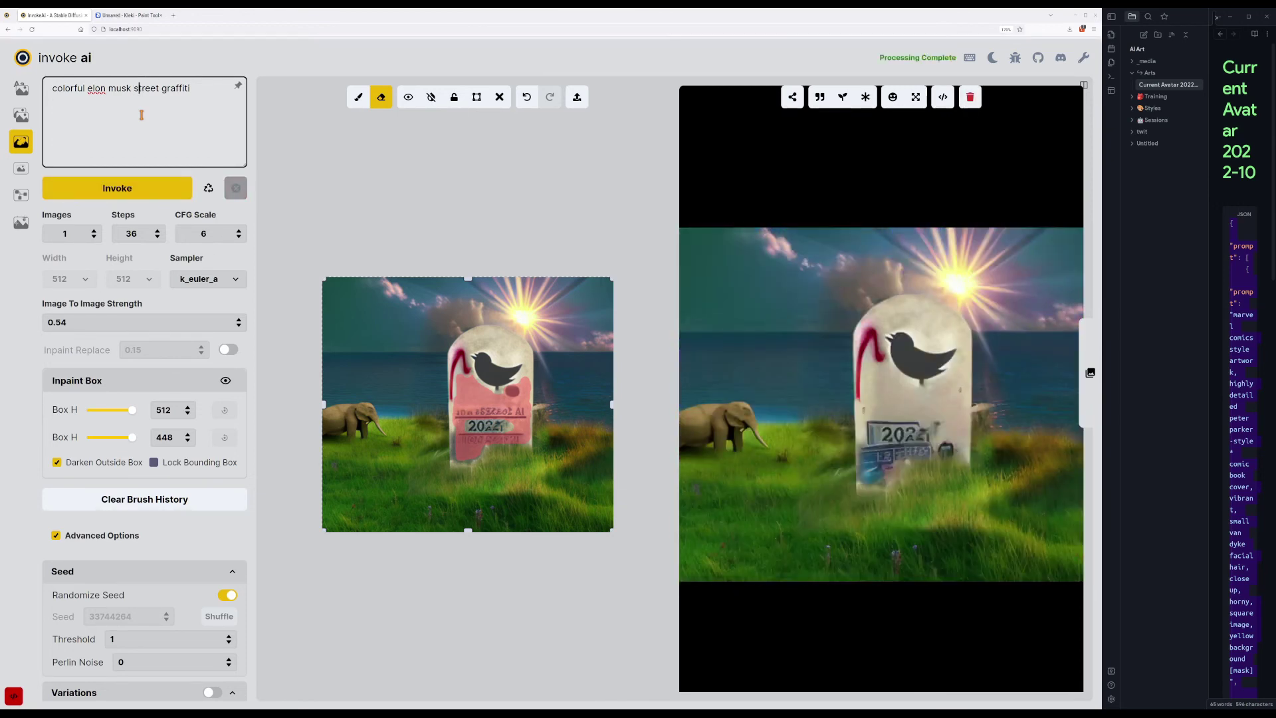
Compare the latest result with the previous one, and generate two more variations with the Elon Musk graffiti prompt.
left_click(763, 615)
key("Left")
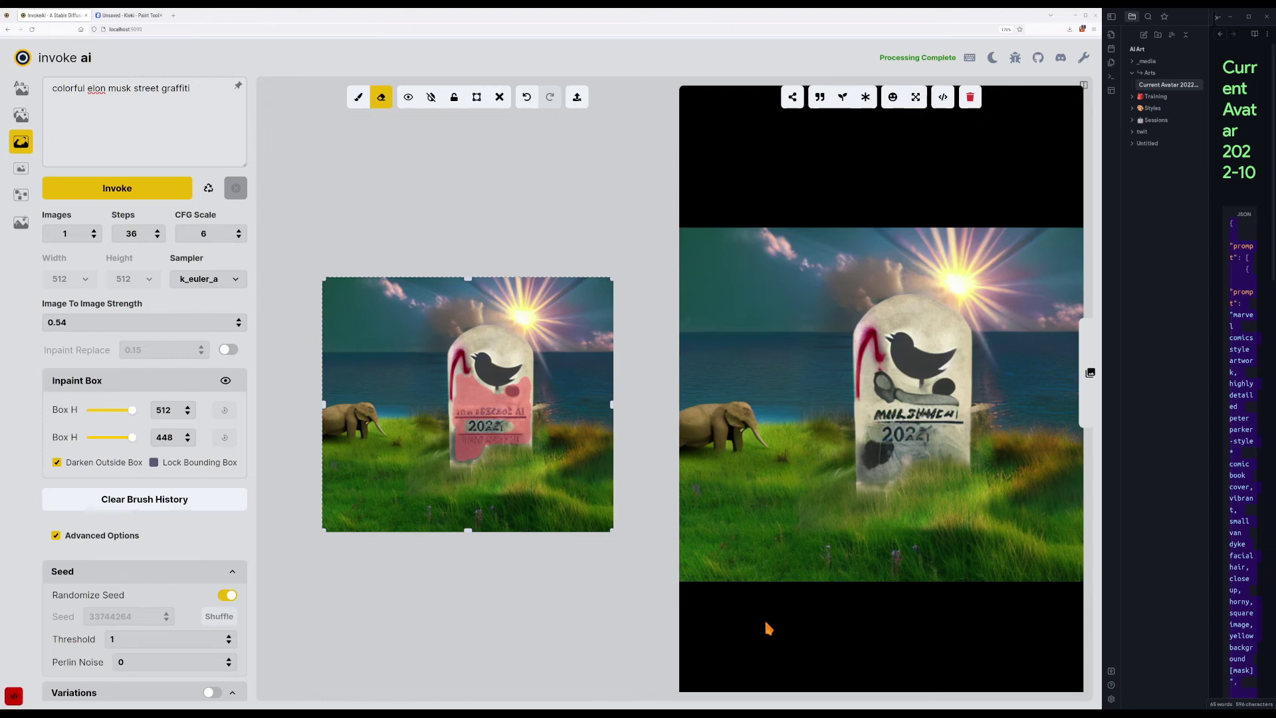
key("Right")
key("ctrl+Return")
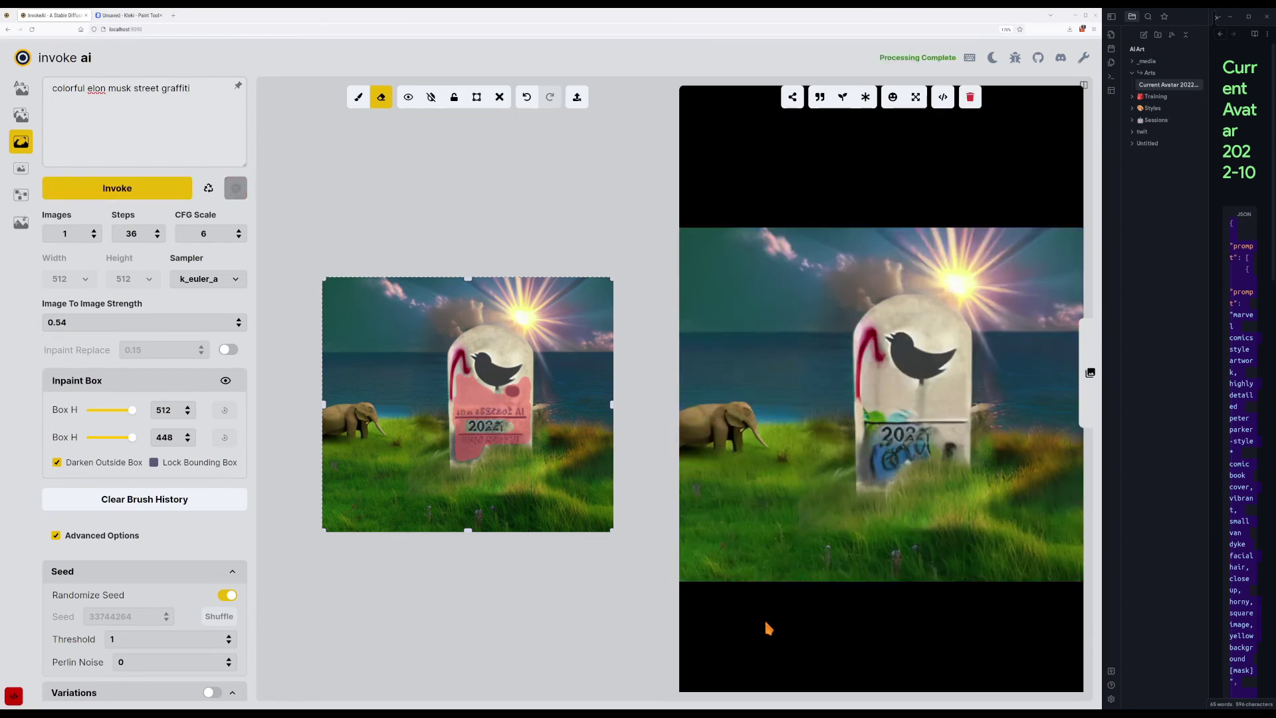
key("ctrl+Return")
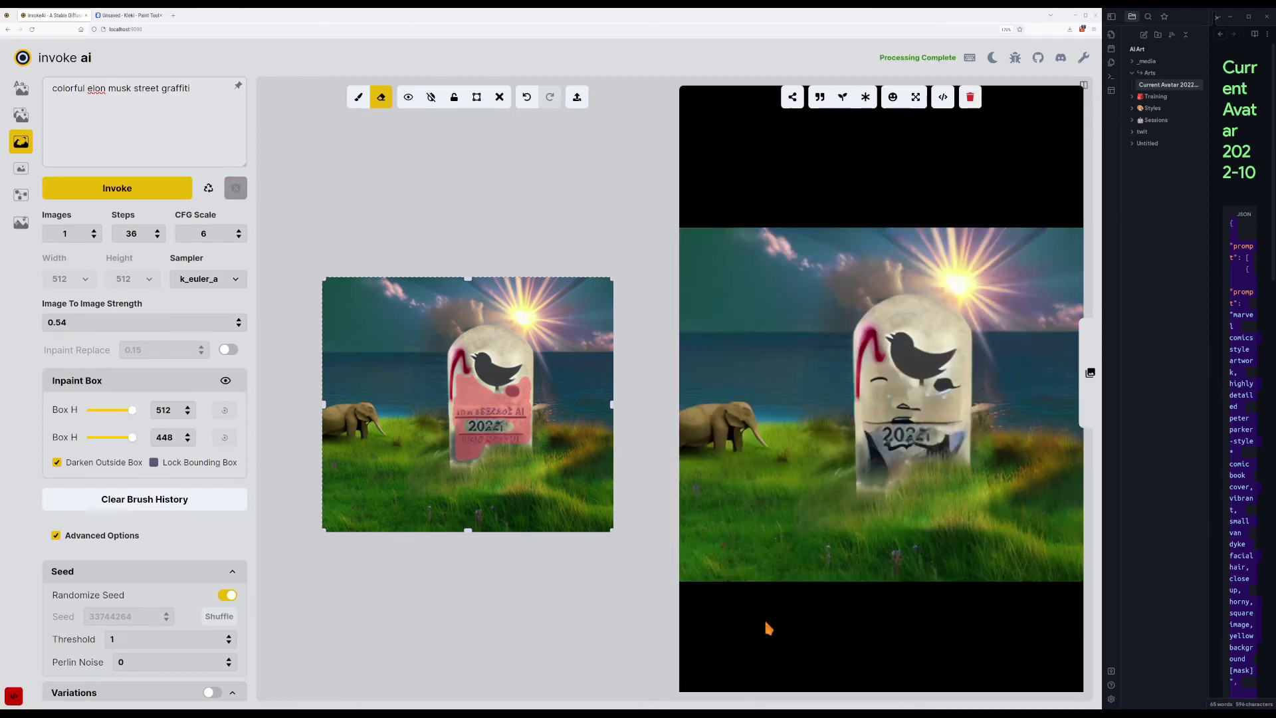
Replace "elon musk" in the prompt with "*" and generate several "colorful * street graffiti" variations.
left_click(92, 154)
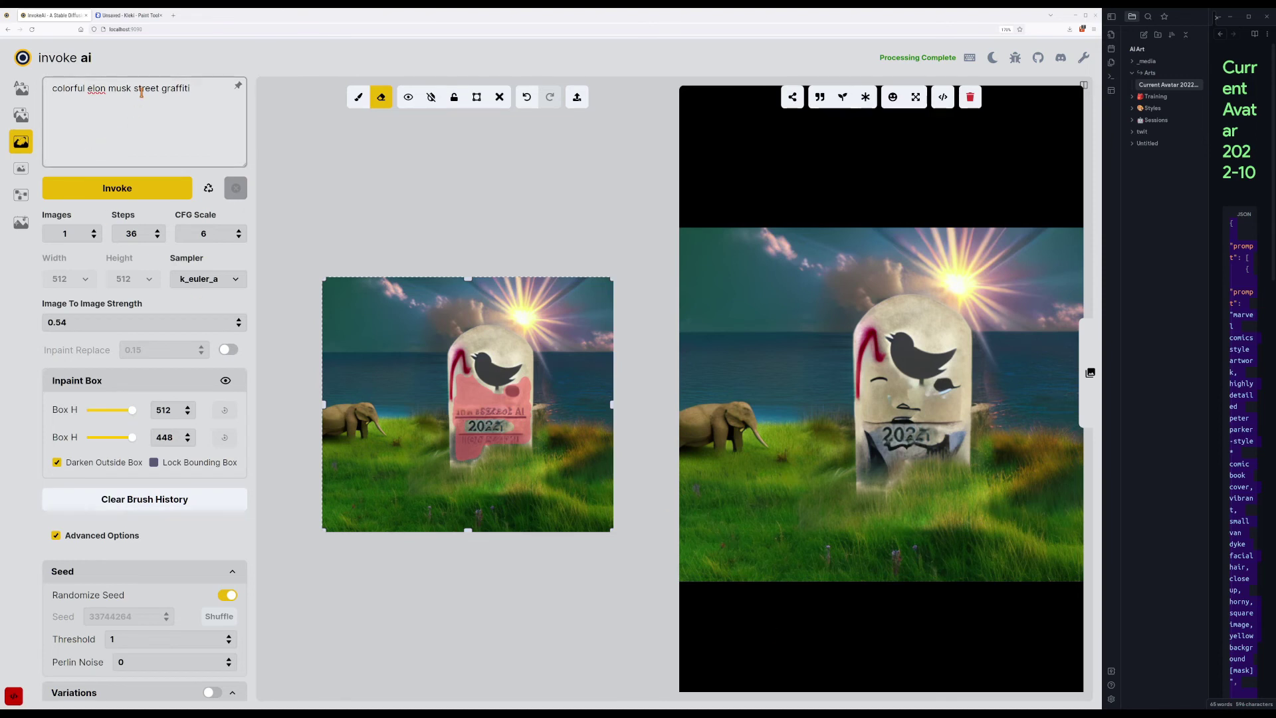
left_click_drag(135, 89, 87, 89)
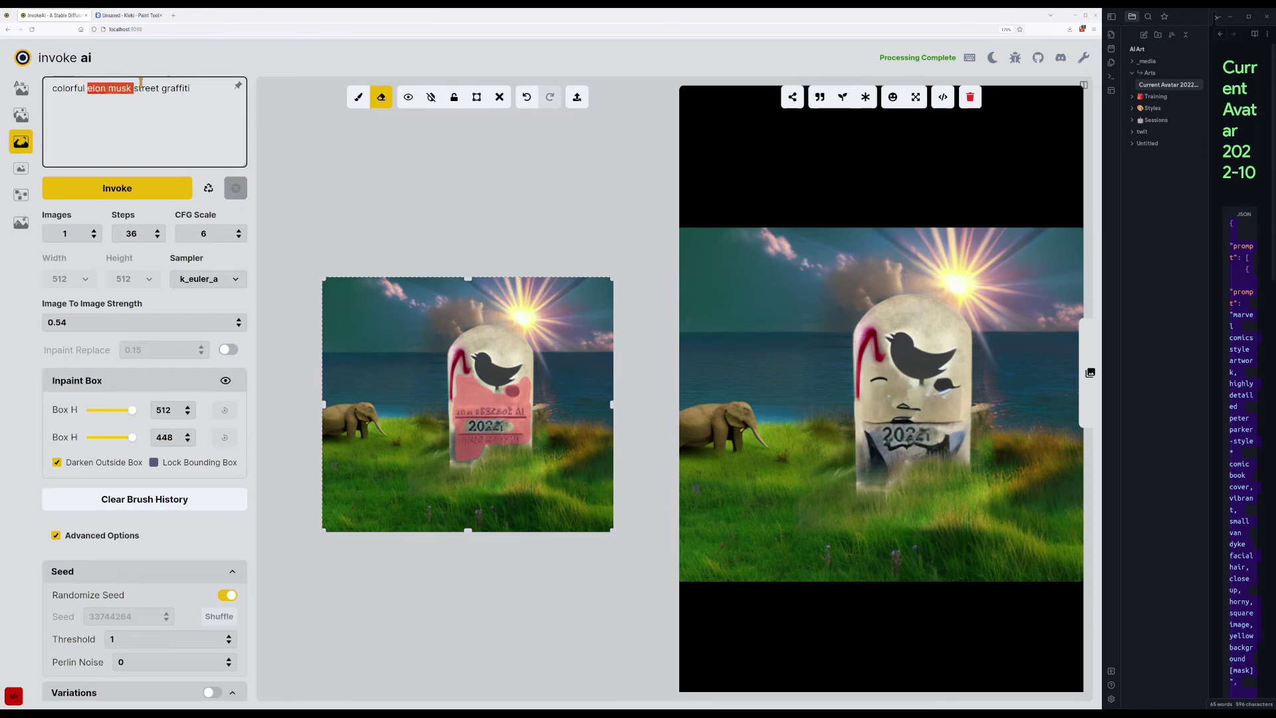
type("*")
key("Return")
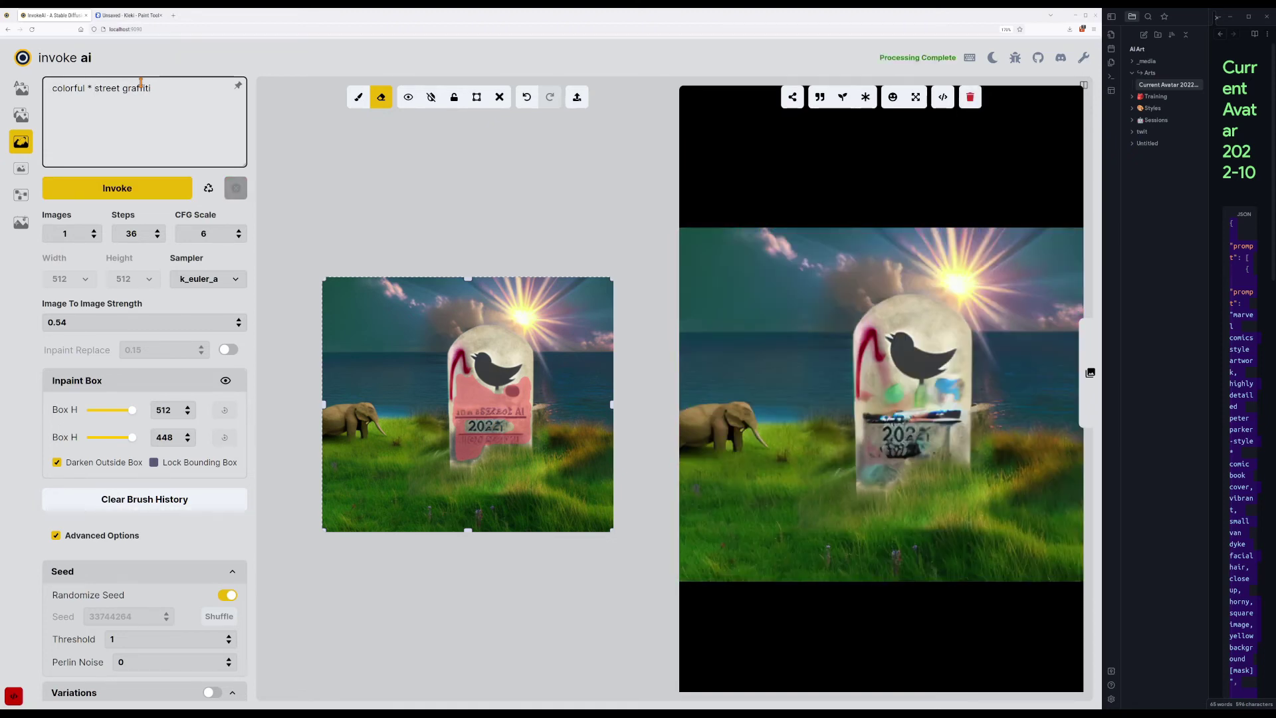
key("Return")
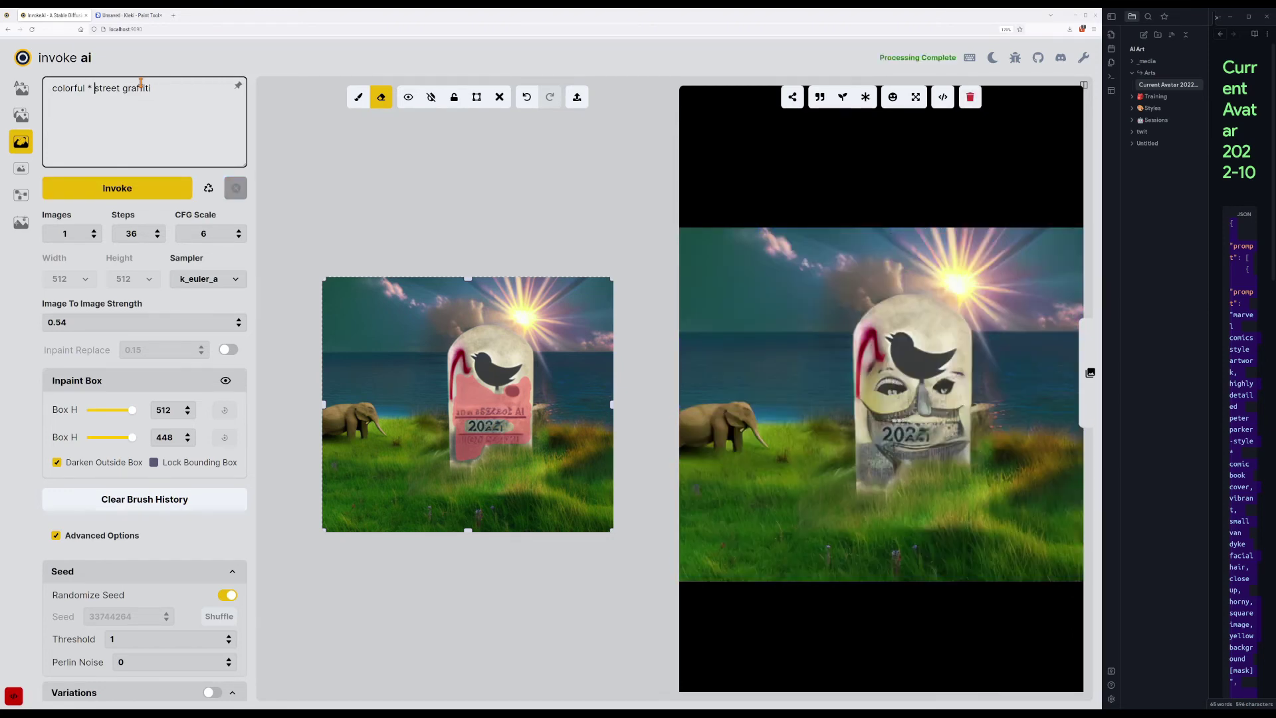
key("Return")
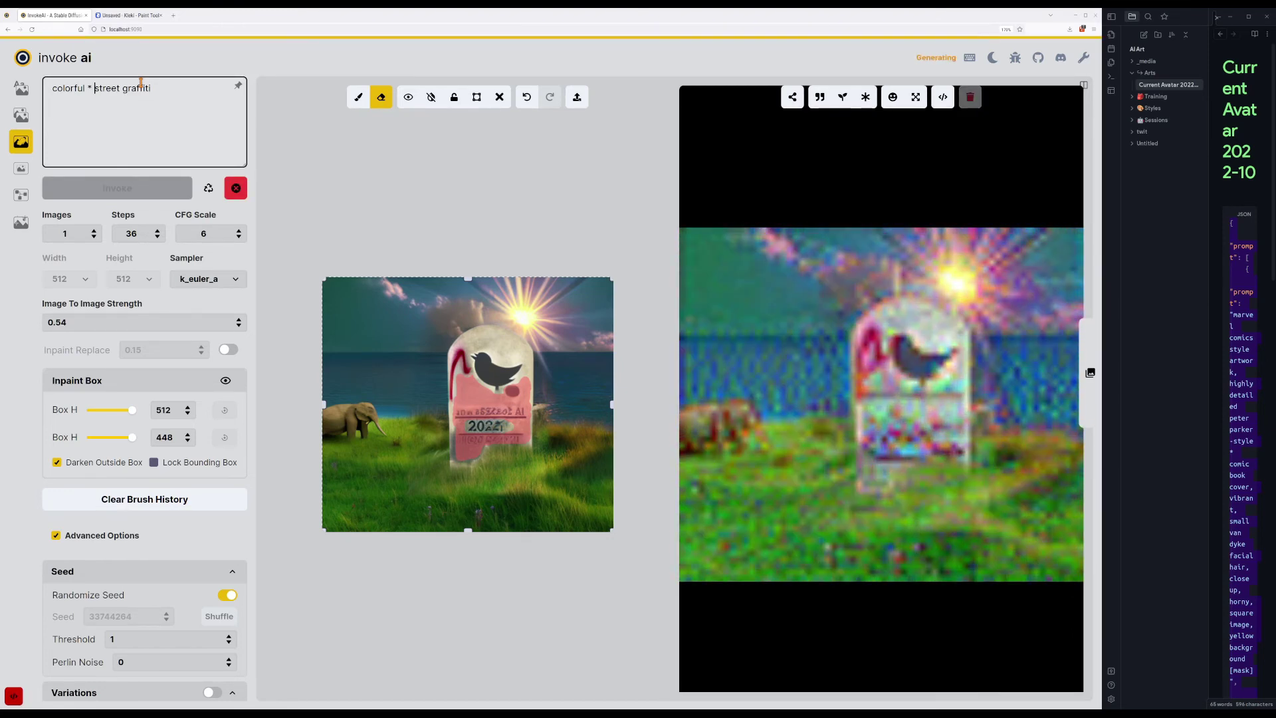
key("Return")
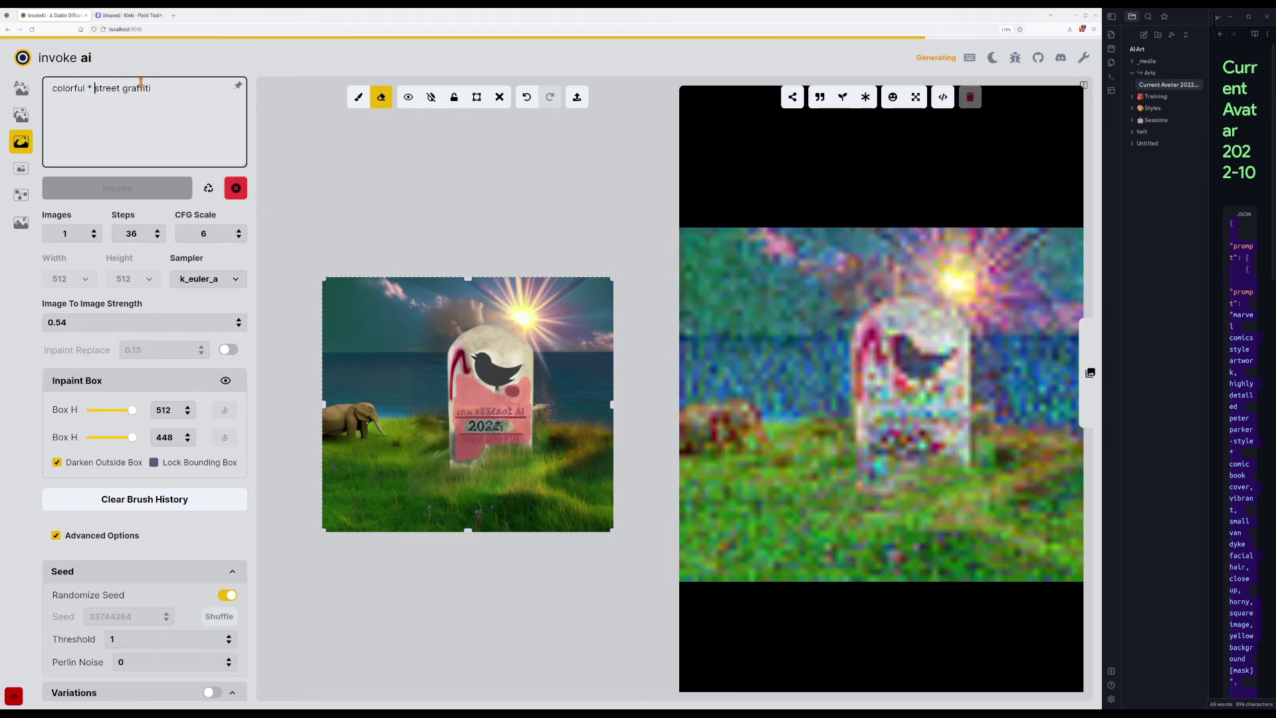
Remove "colorful" from the prompt, leaving "* street graffiti", and generate several variations of the masked stone.
key("Left")
key("Left")
key("shift+Home")
key("BackSpace")
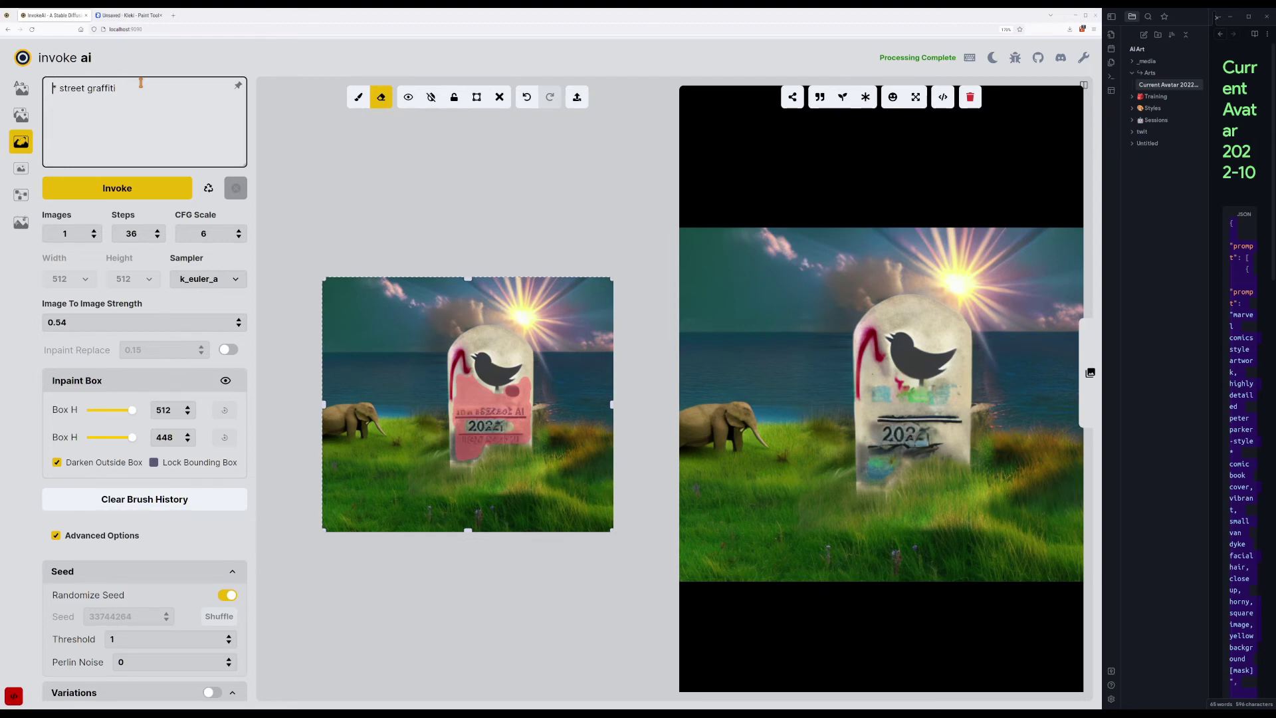
key("Return")
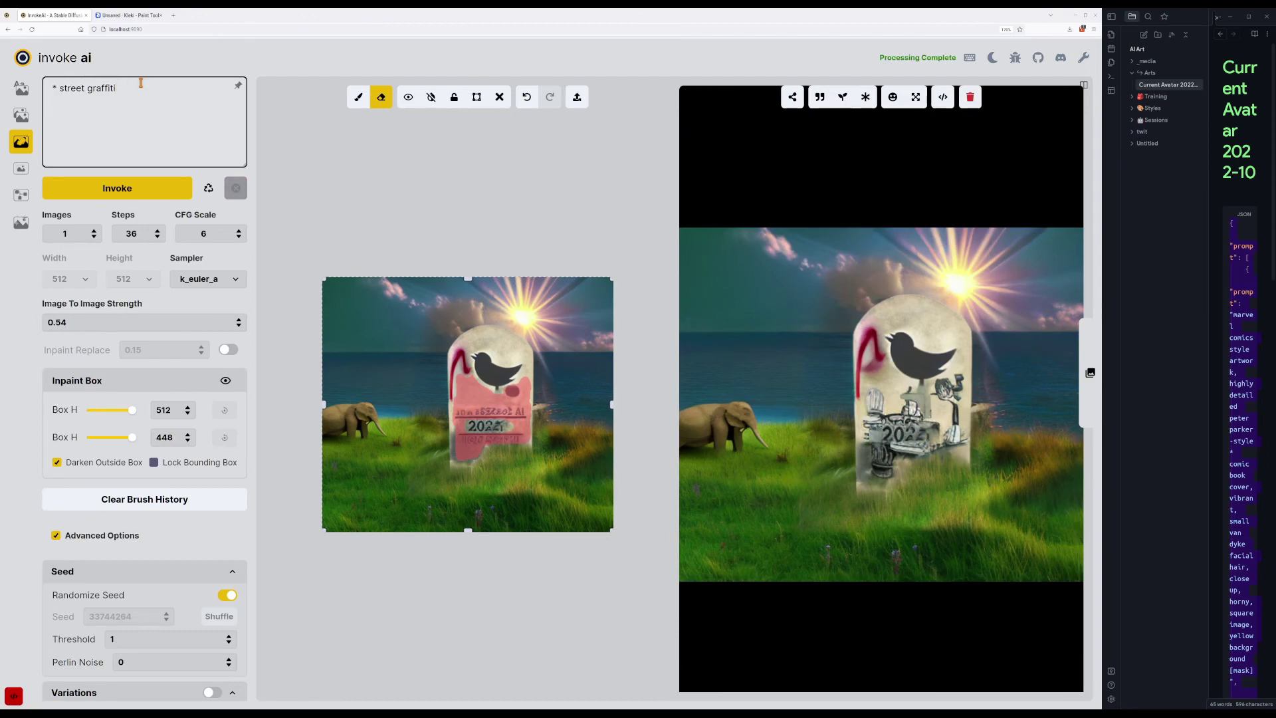
key("Return")
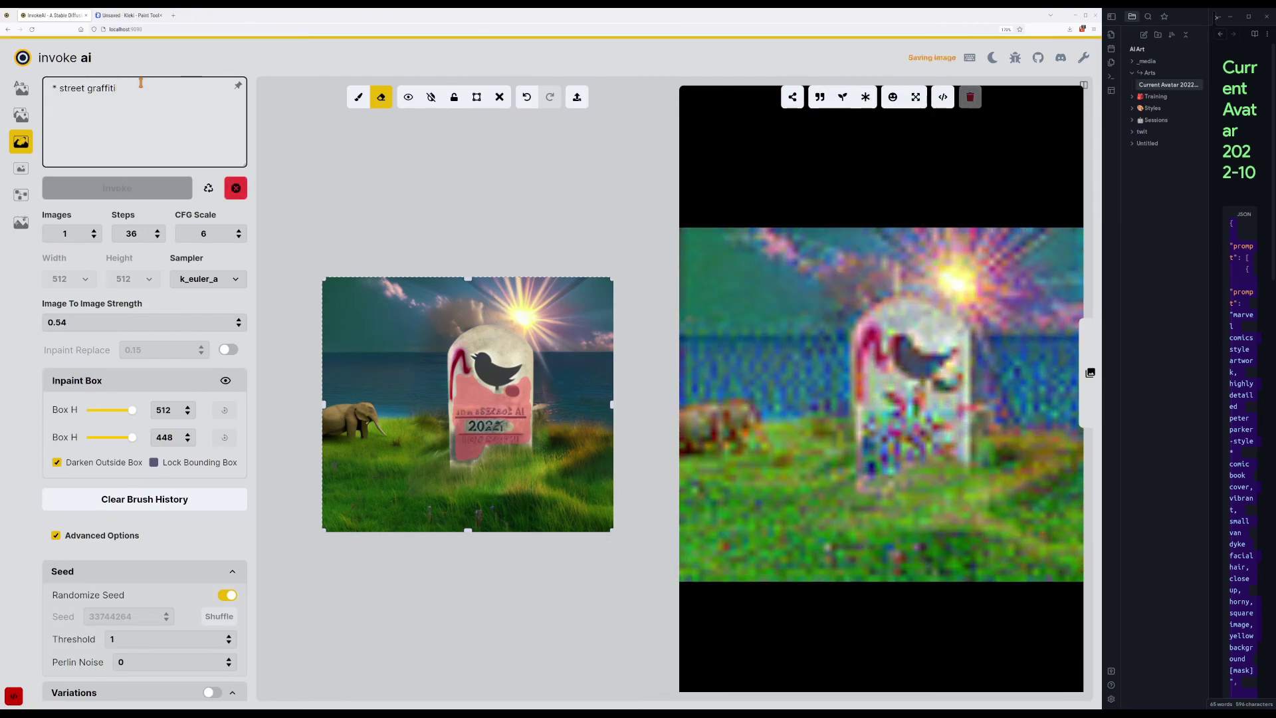
key("Return")
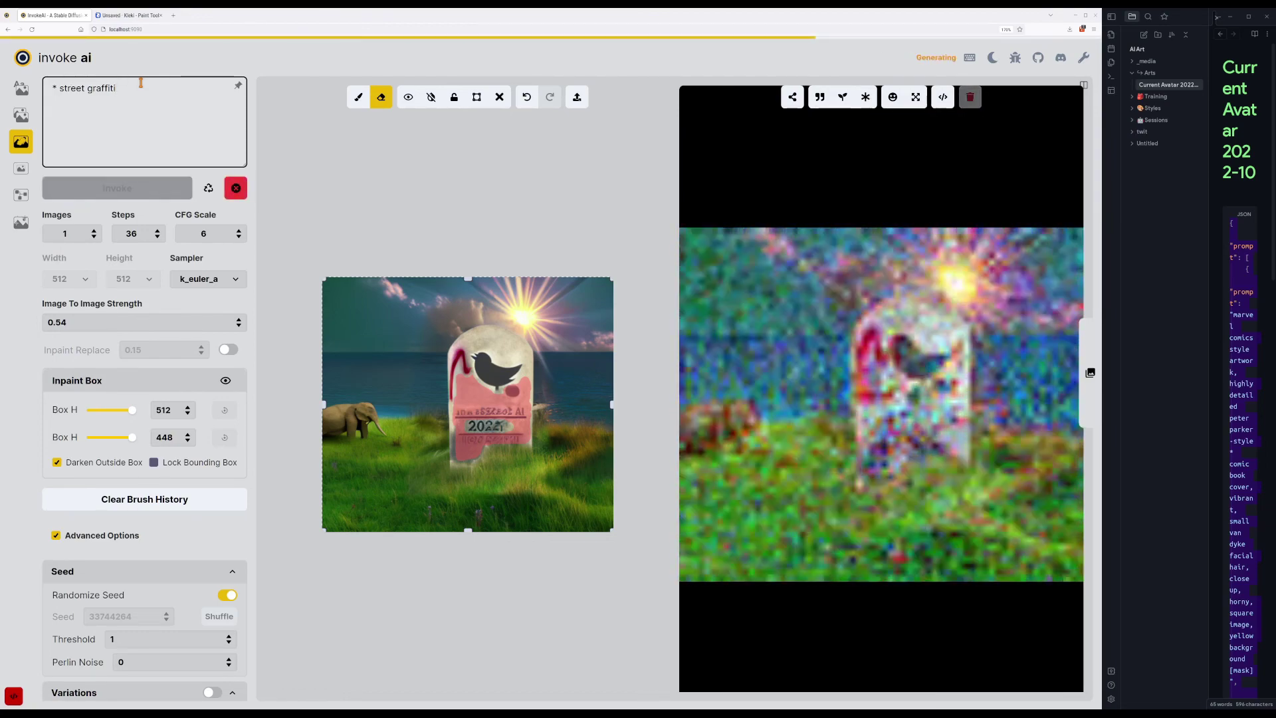
key("Return")
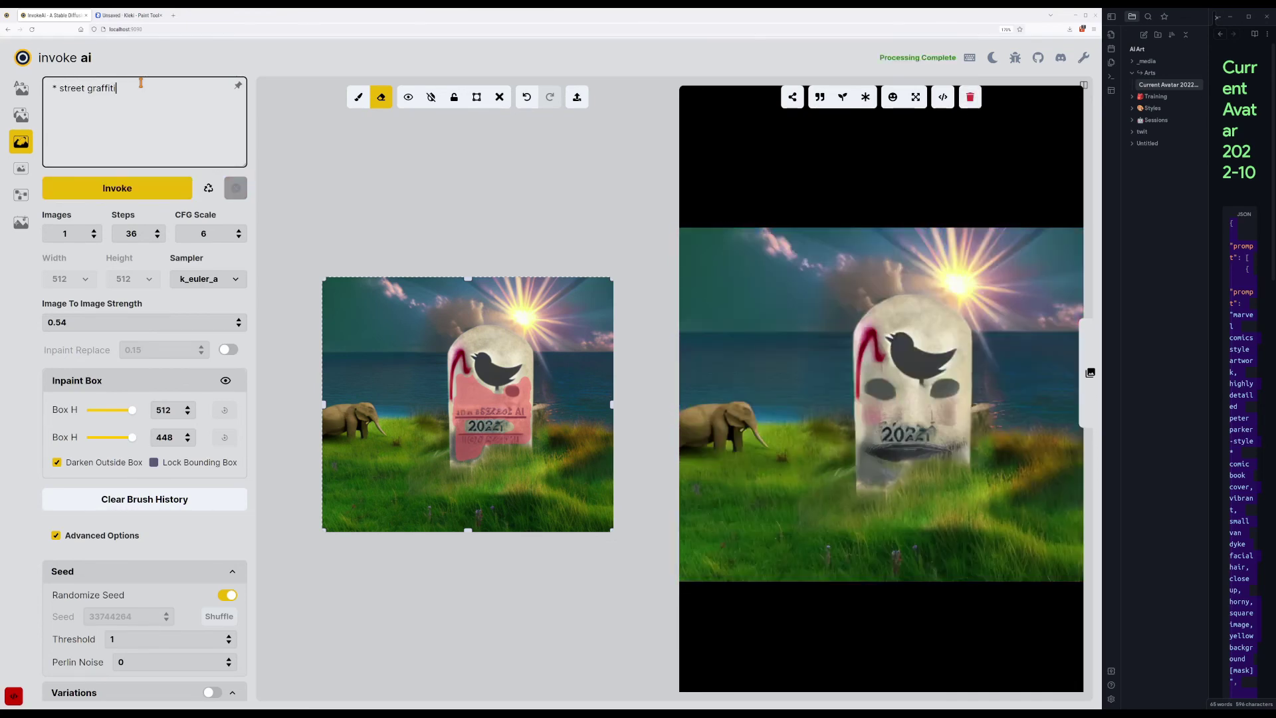
key("Return")
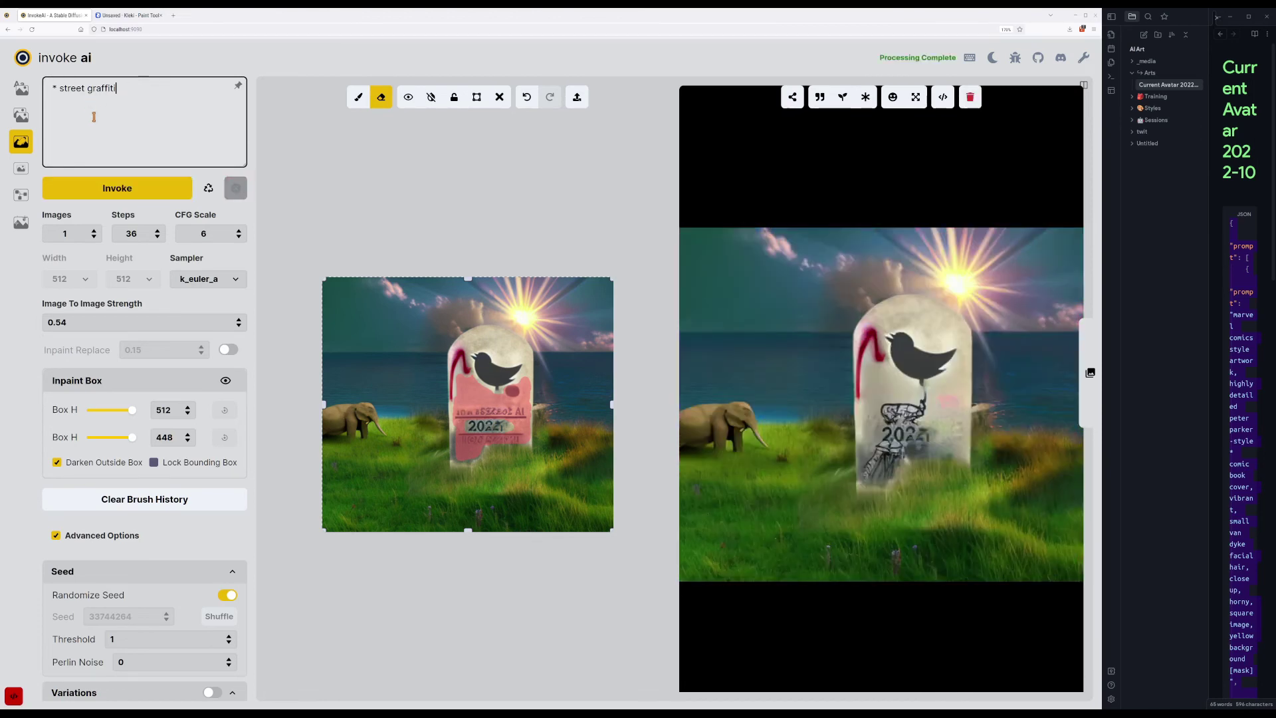
Set the image-to-image strength to 0.75 and generate a series of "* street graffiti" variations.
left_click(239, 320)
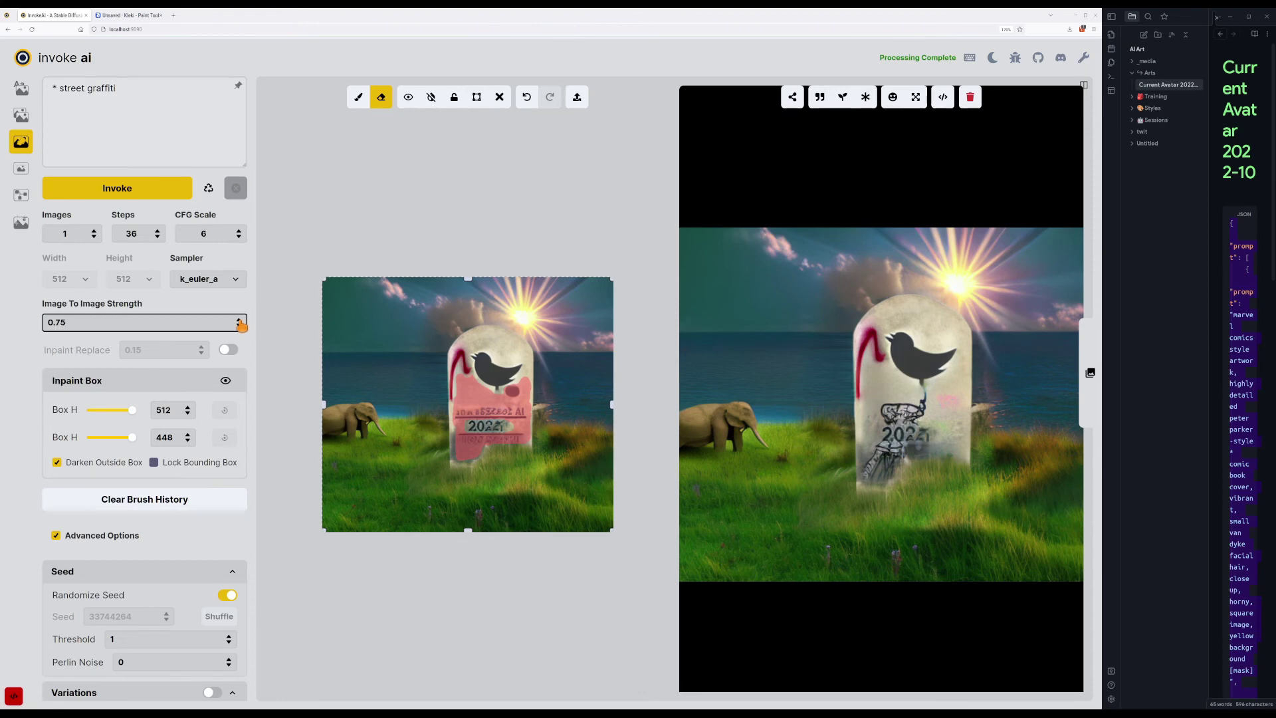
left_click(182, 123)
key("Return")
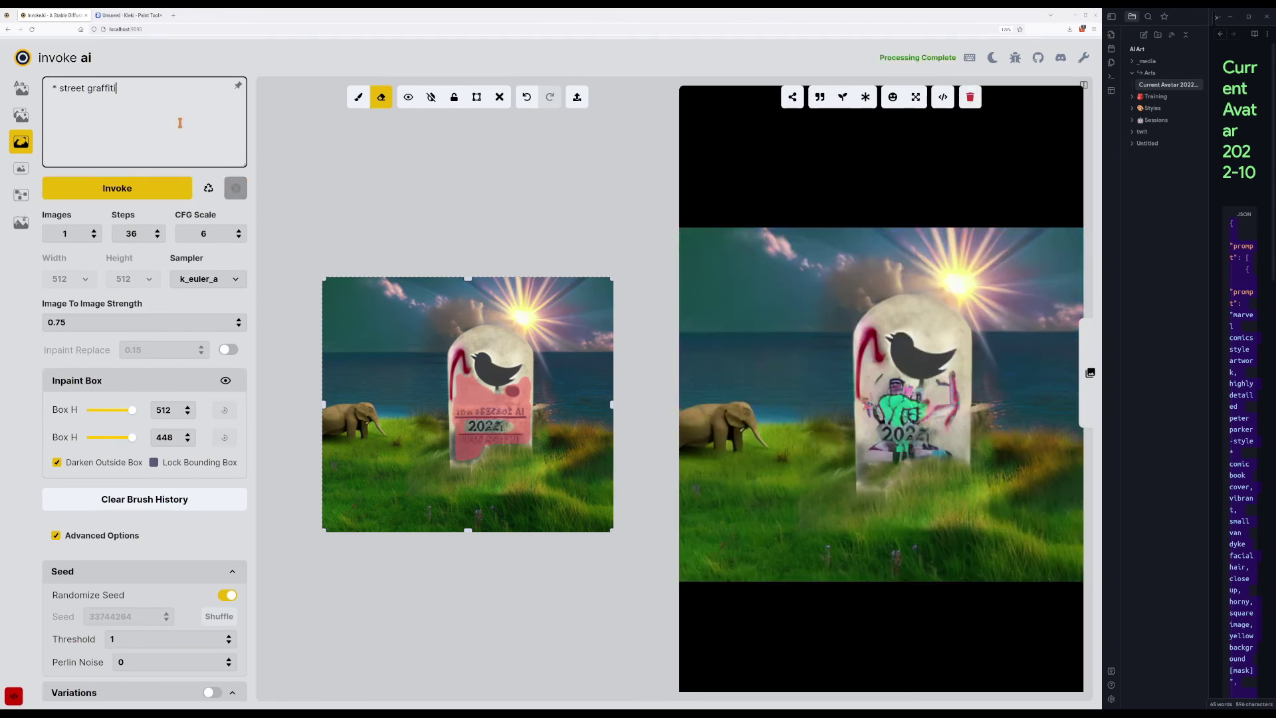
key("Return")
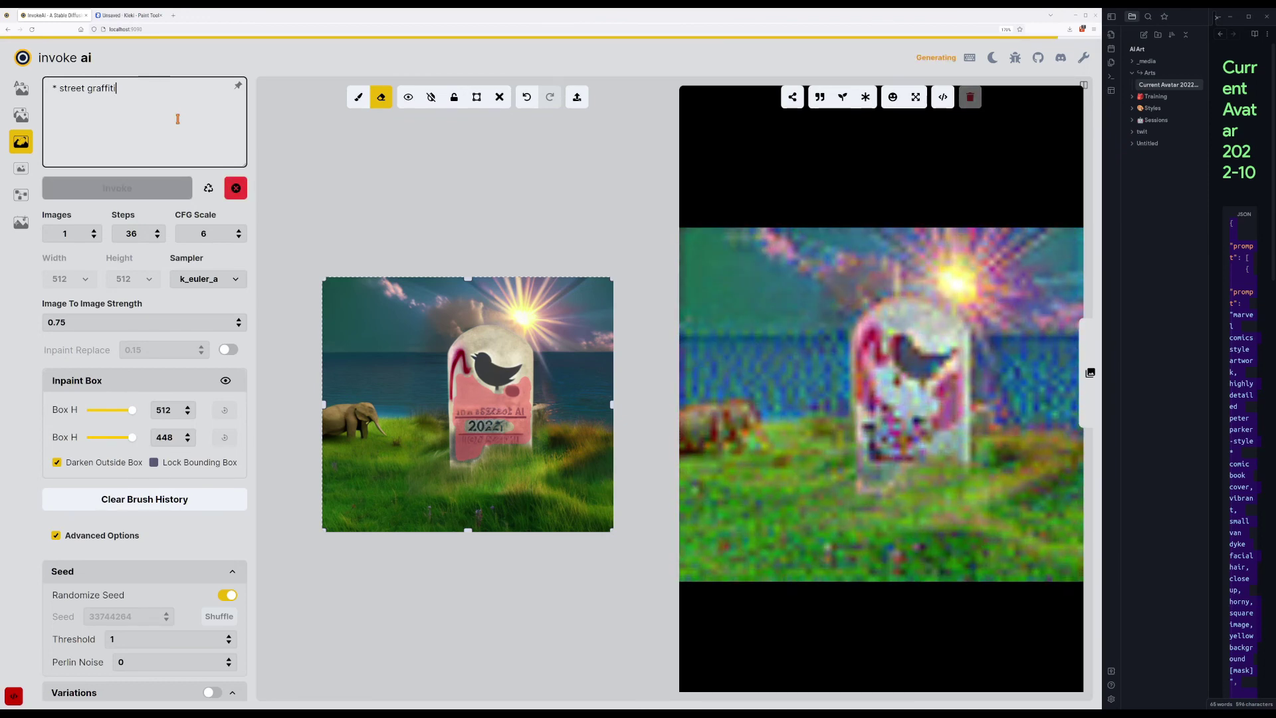
key("Return")
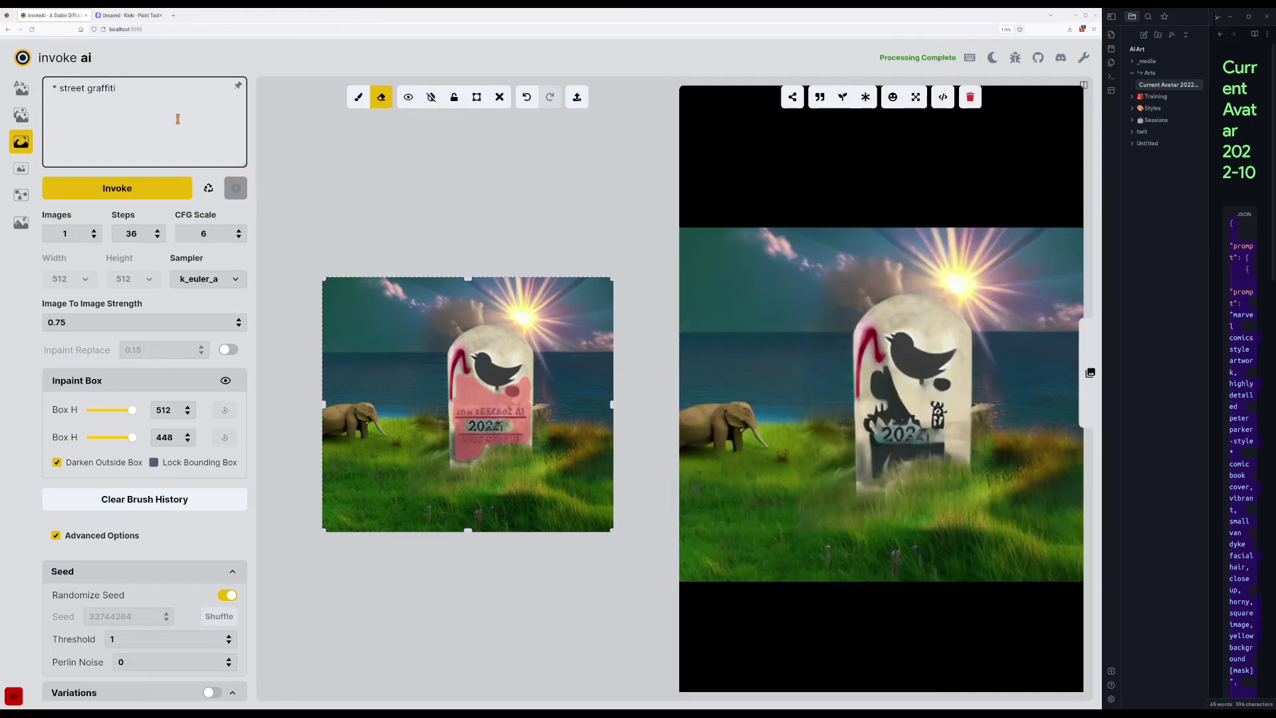
key("Return")
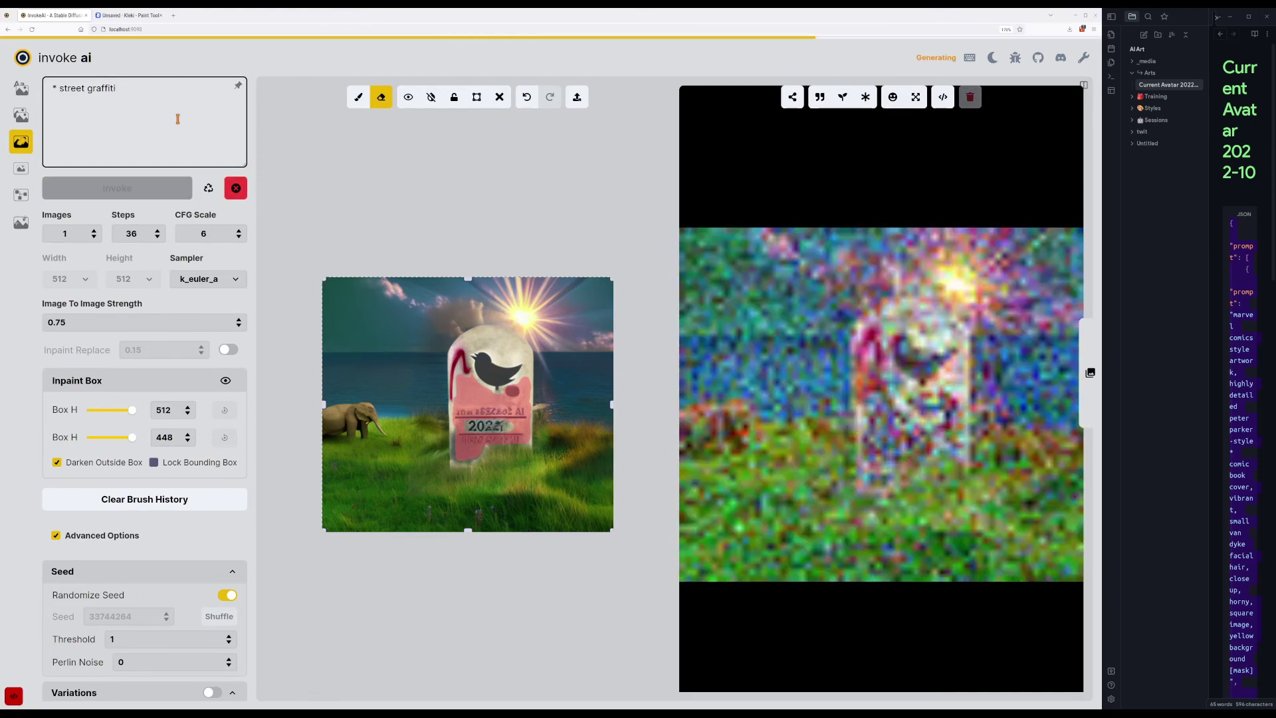
key("Return")
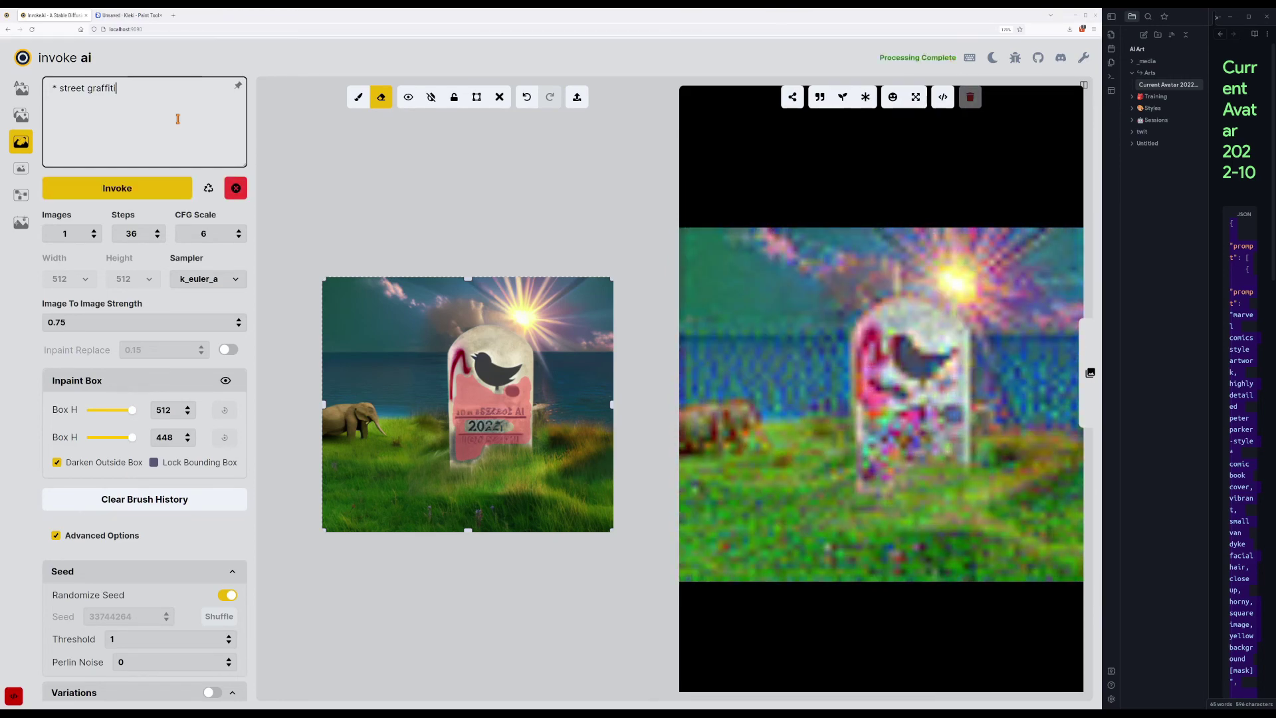
key("Return")
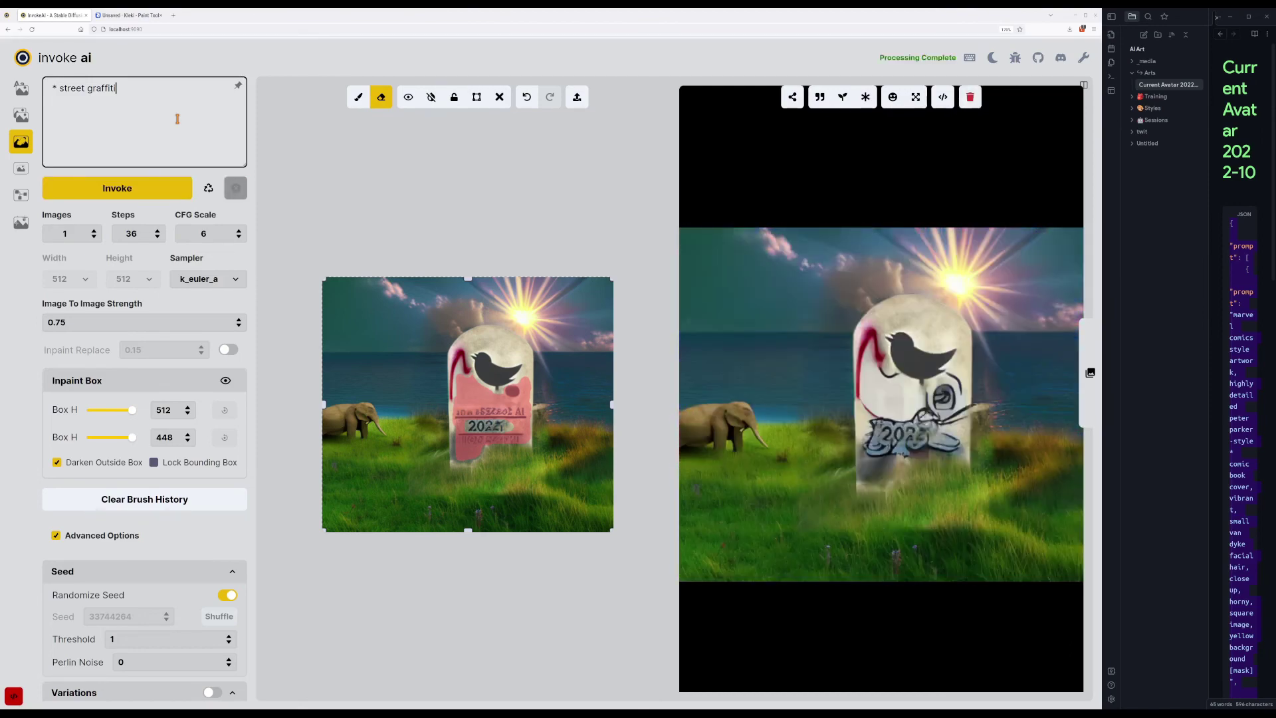
key("Return")
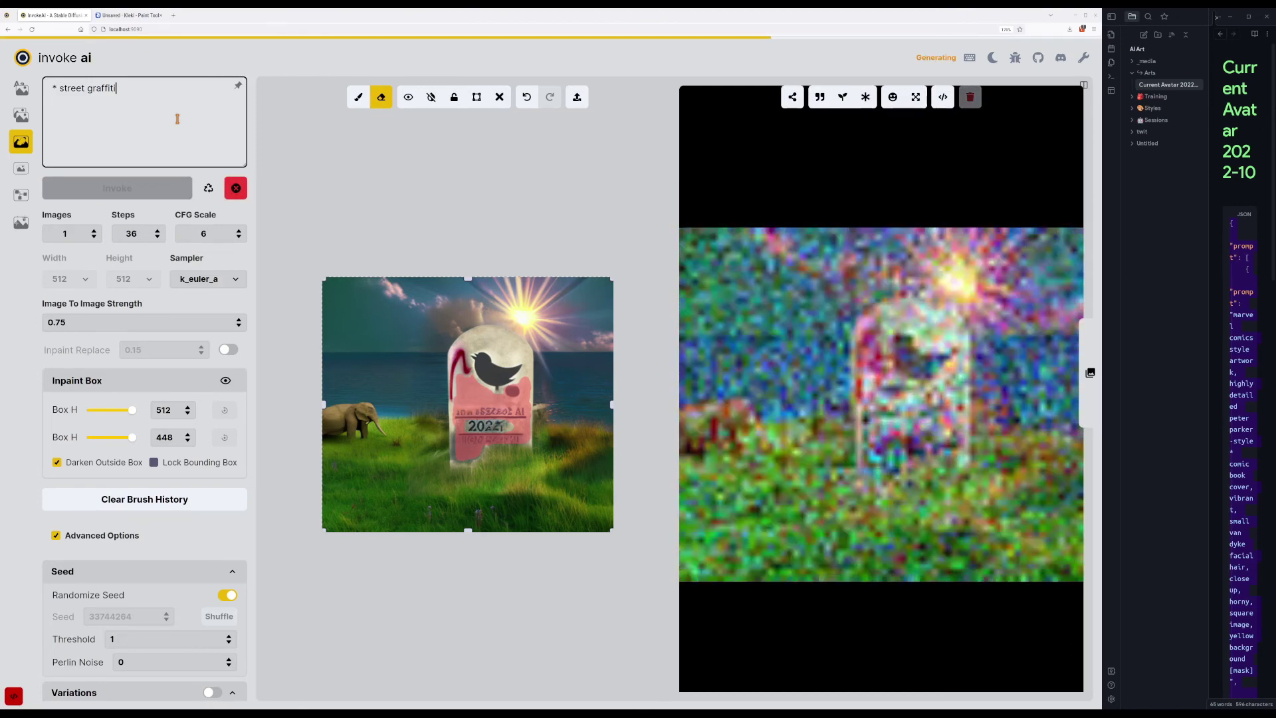
key("Return")
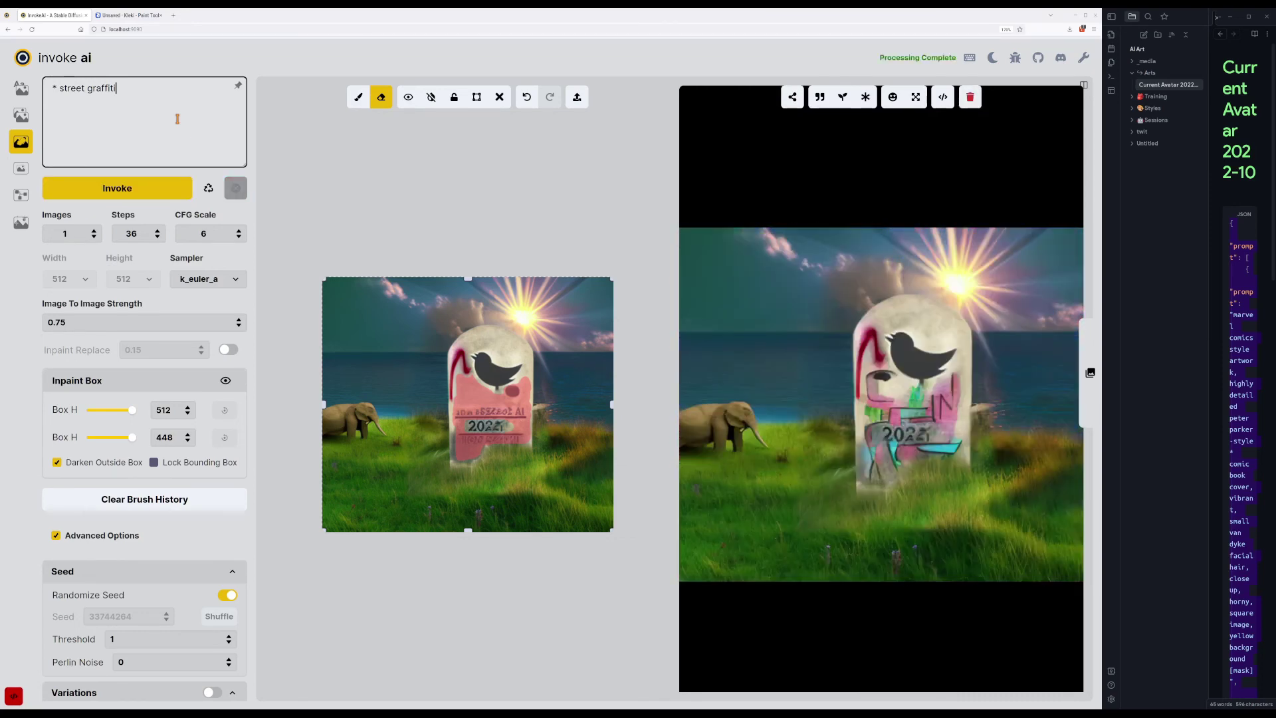
Replace the prompt with "rainbow" and generate variations of the masked stone.
key("ctrl+a")
type("rainbow")
key("Return")
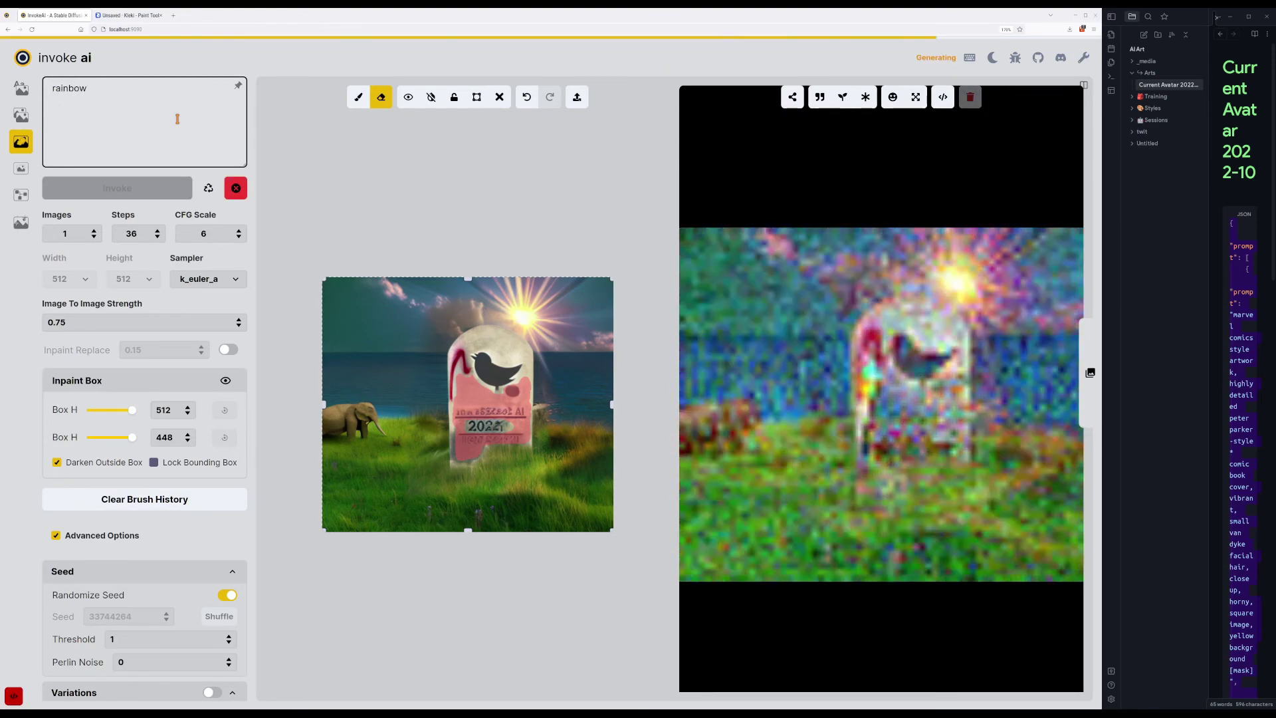
key("Return")
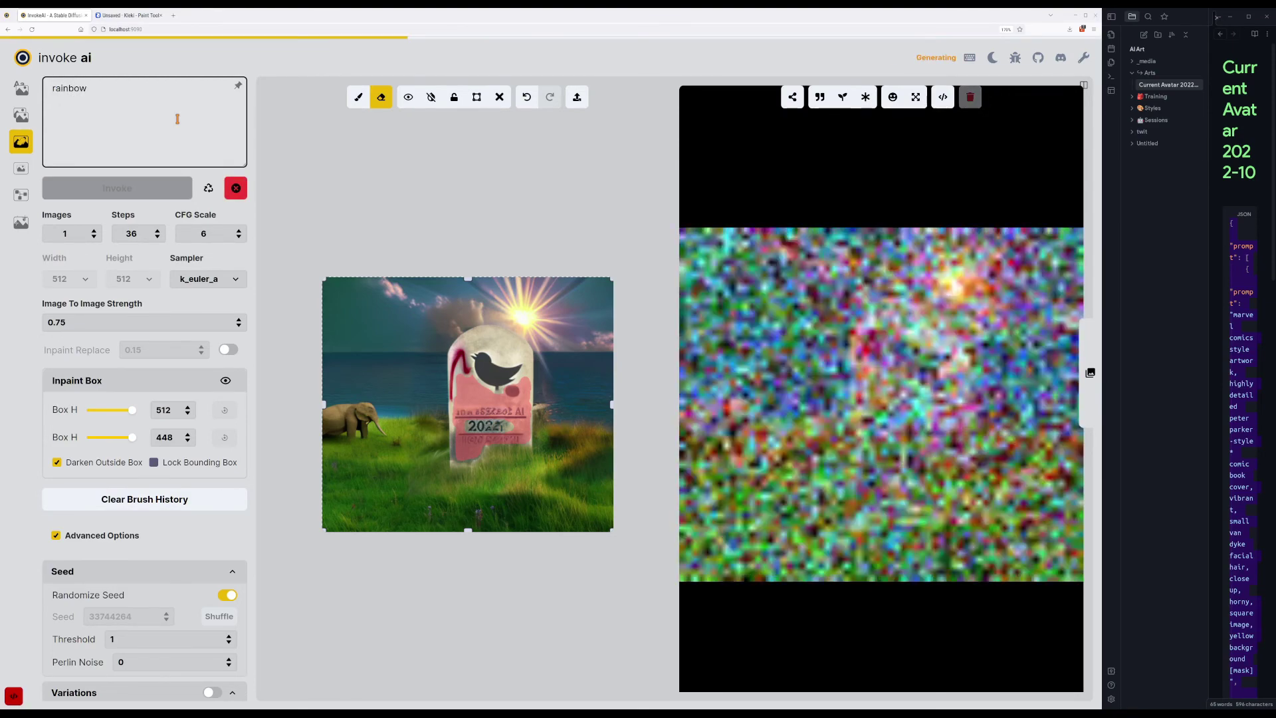
Extend the prompt to "rainbow graffiti" and generate another inpainting of the masked stone.
type("g")
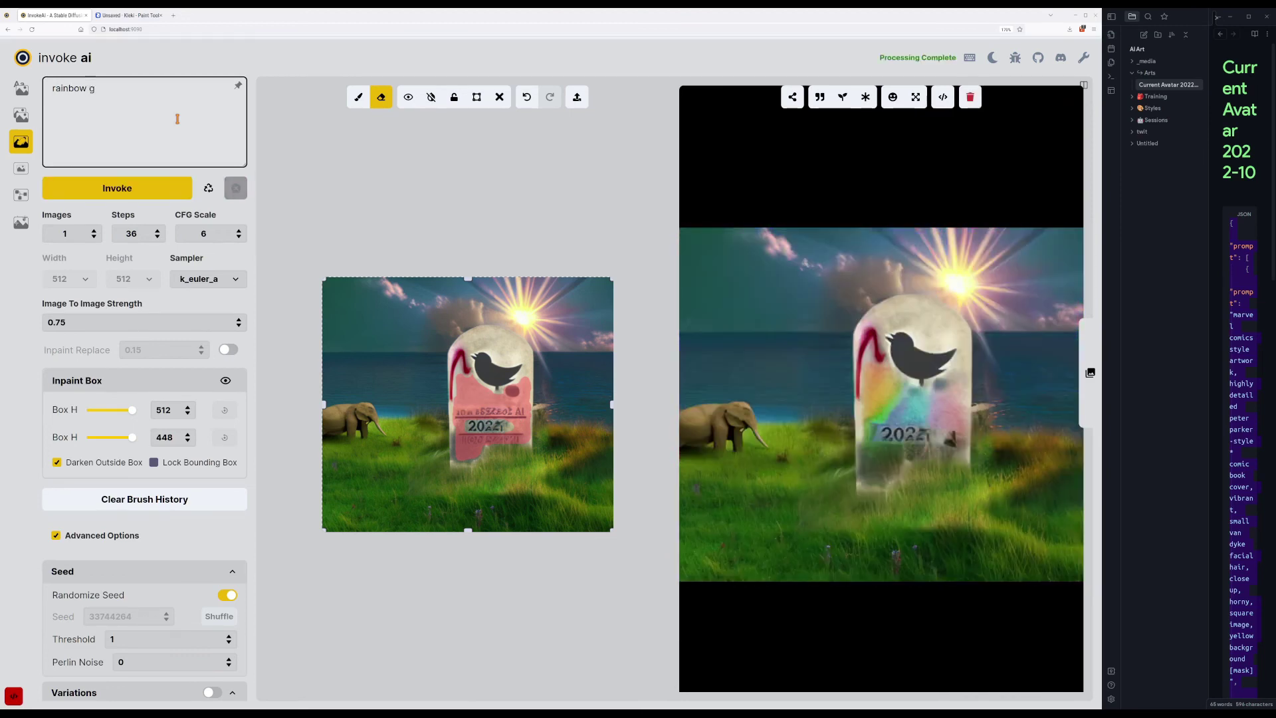
type("raffiti")
key("Return")
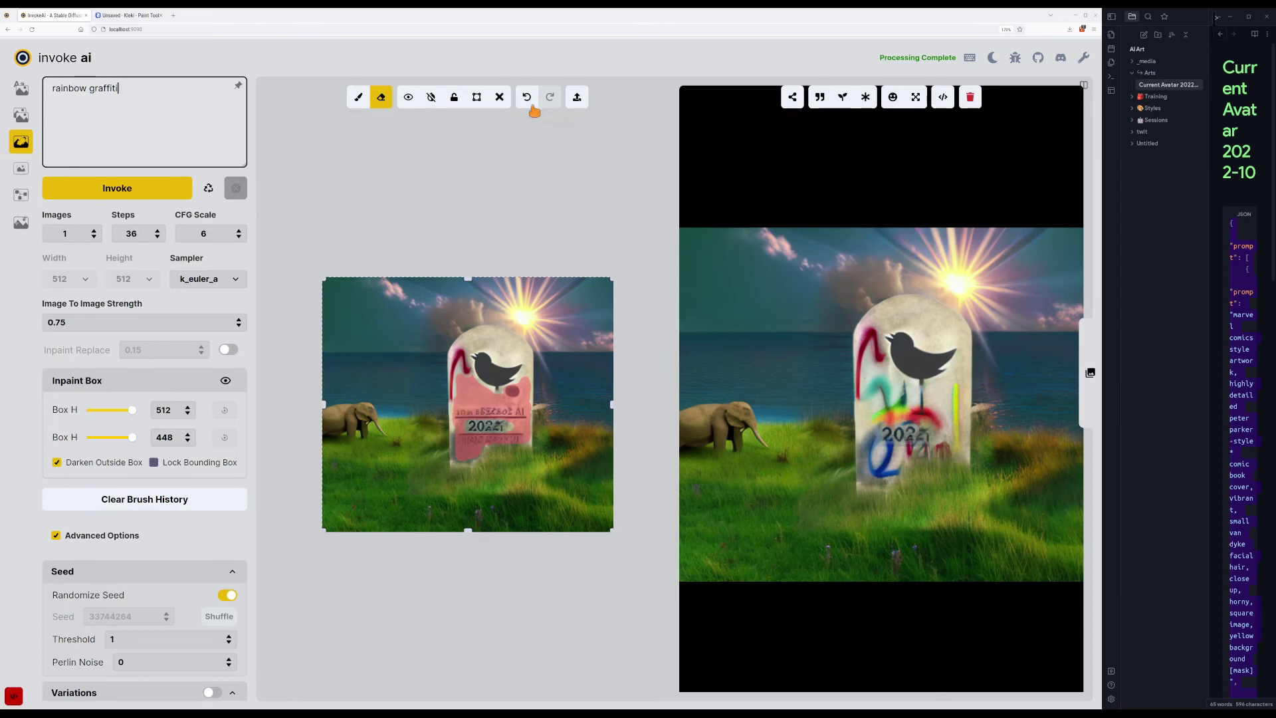
Reuse the seed of the rainbow graffiti result and send the image to Image to Image.
left_click(865, 98)
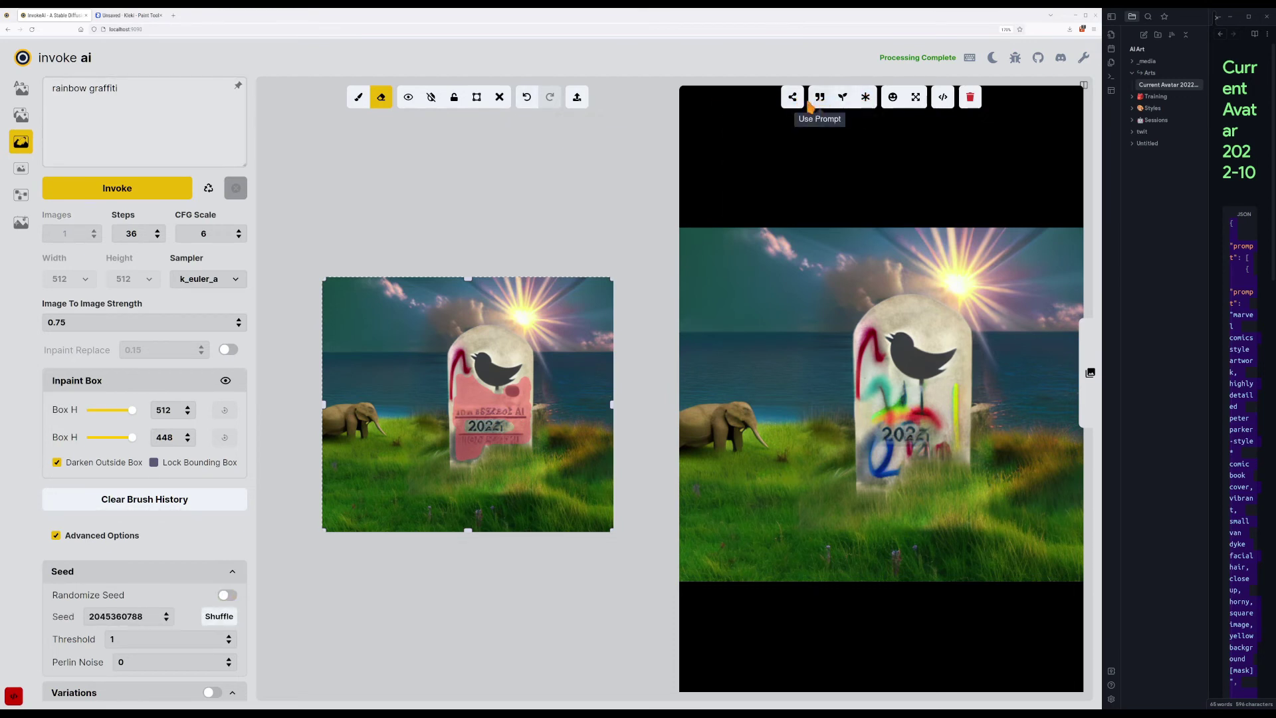
mouse_move(792, 98)
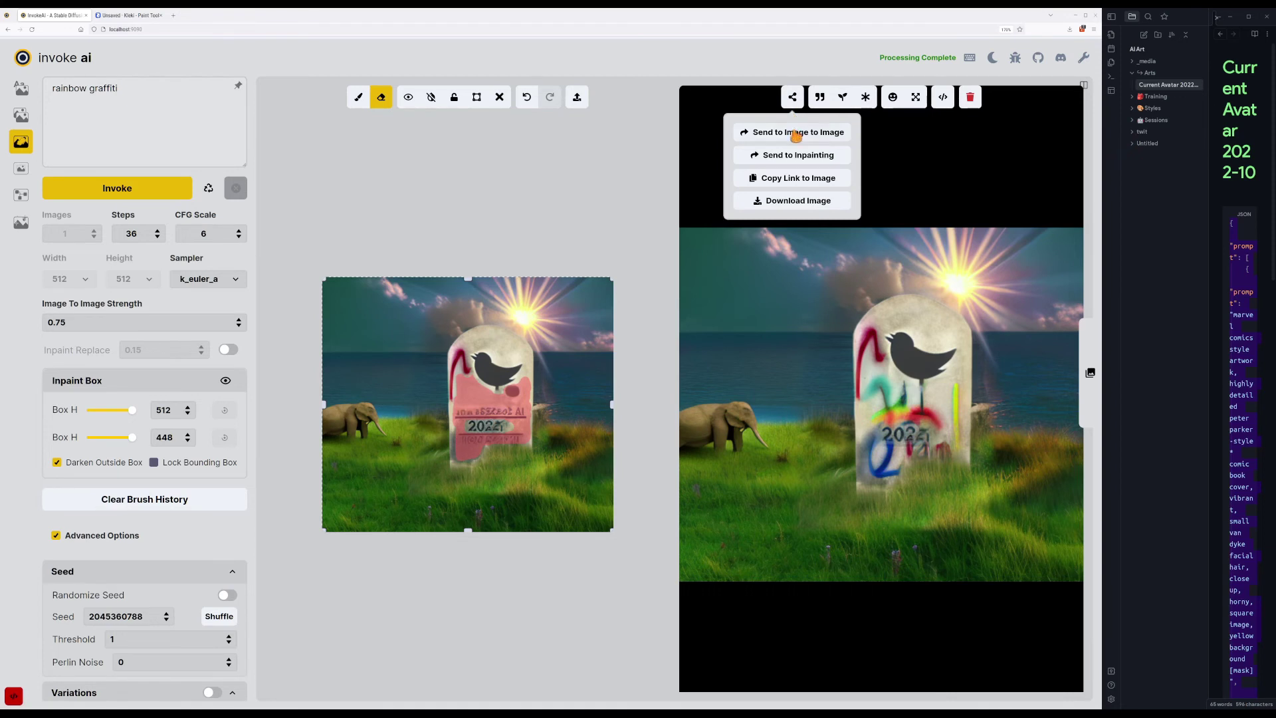
left_click(797, 132)
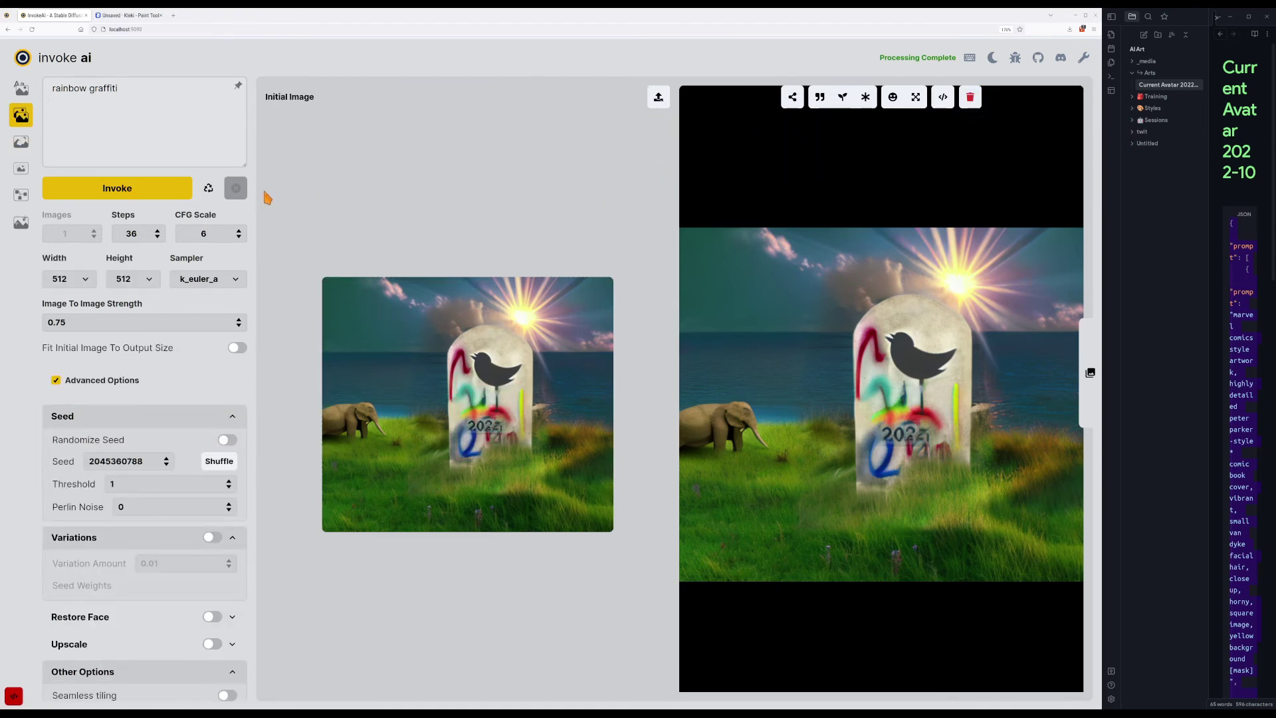
Hide the generation options and view the result in its own browser tab, closing that tab when done.
left_click(239, 90)
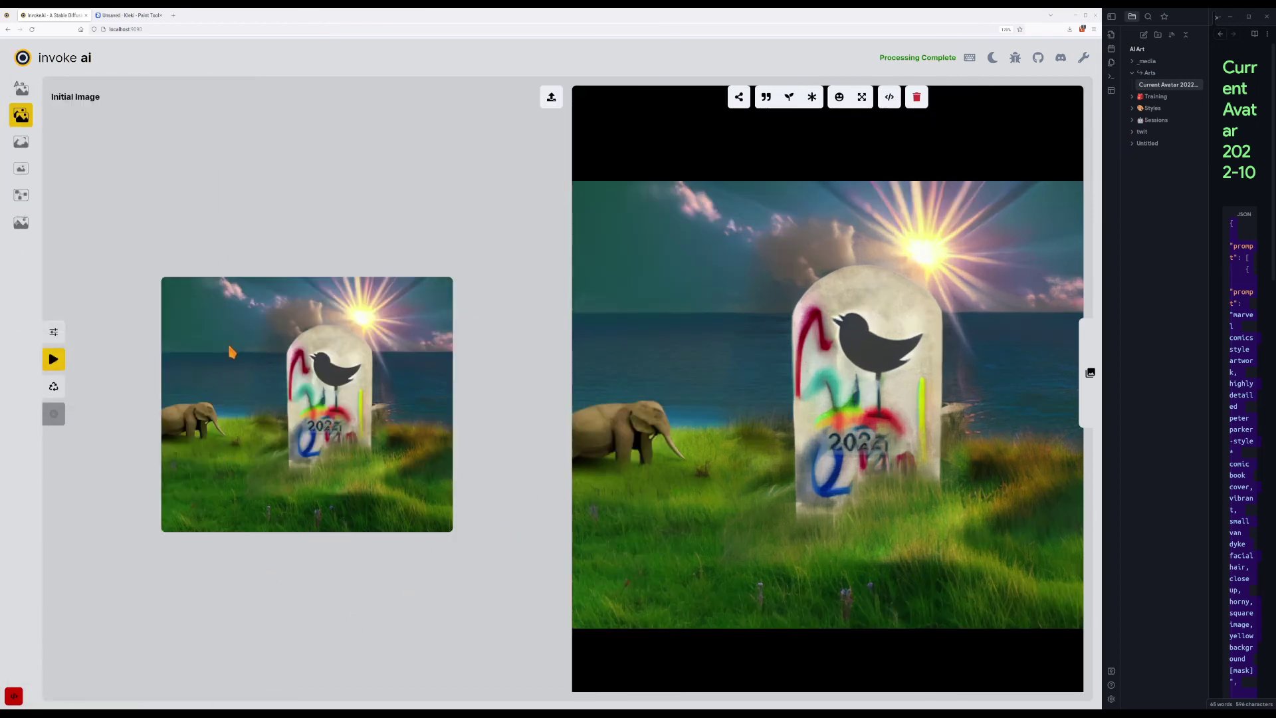
right_click(802, 358)
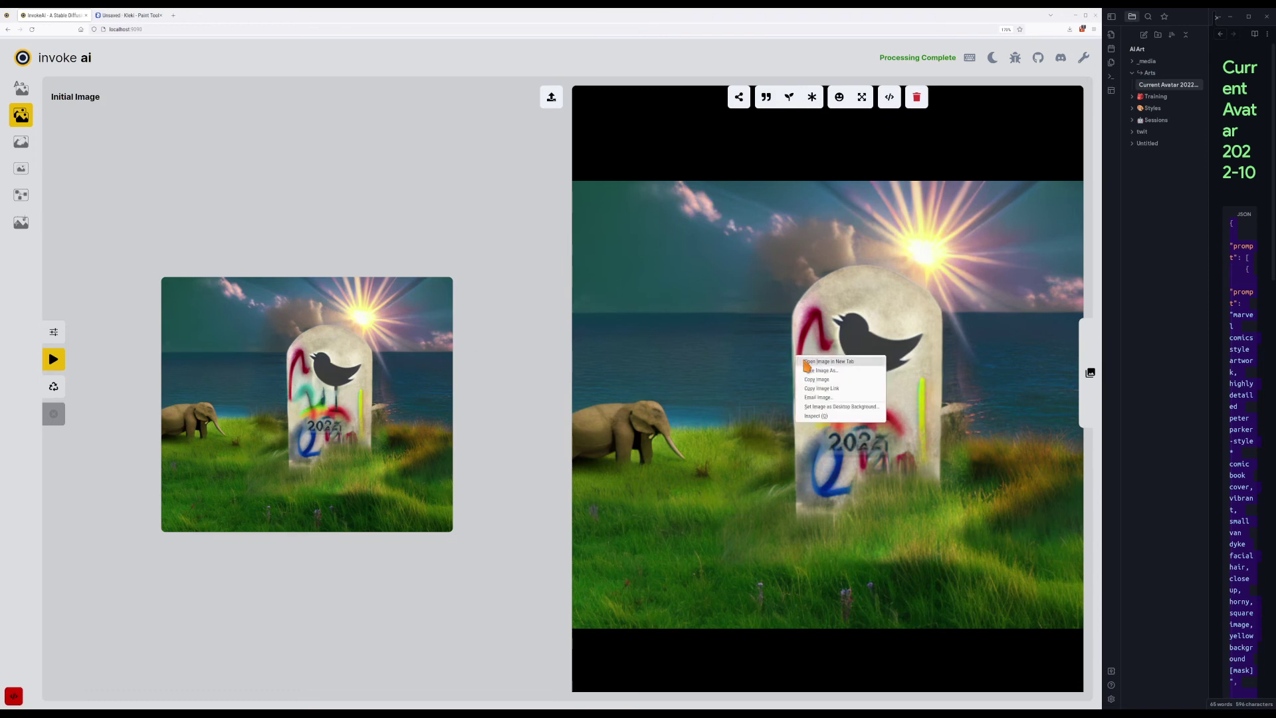
left_click(806, 361)
left_click(136, 18)
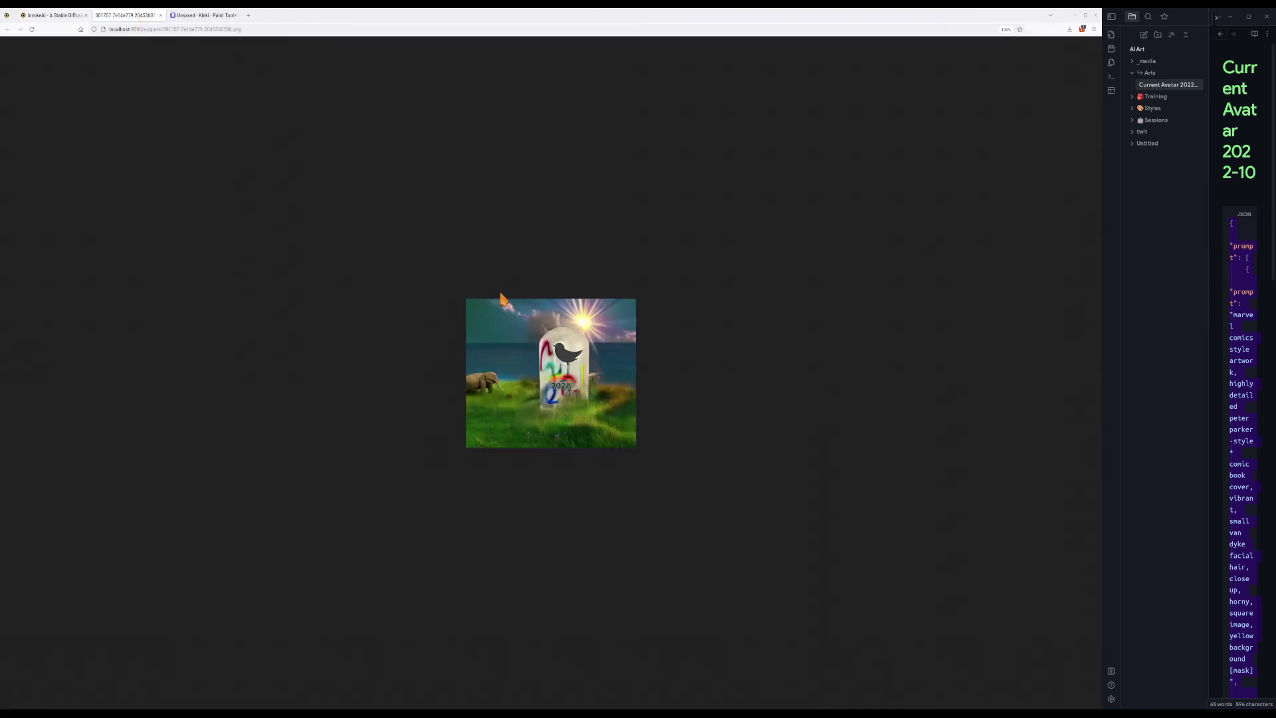
middle_click(151, 19)
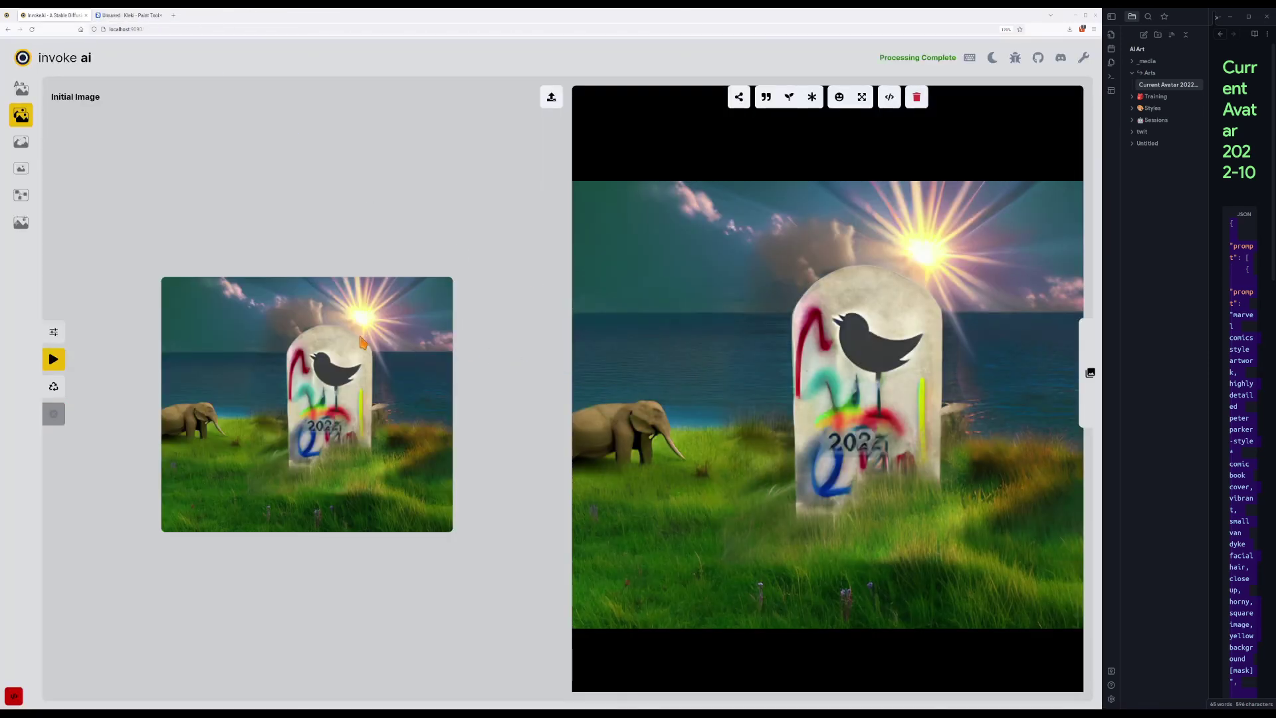
Open the upscaled postprocessed version of the gravestone image in a new browser tab.
right_click(714, 365)
left_click(725, 370)
left_click(123, 15)
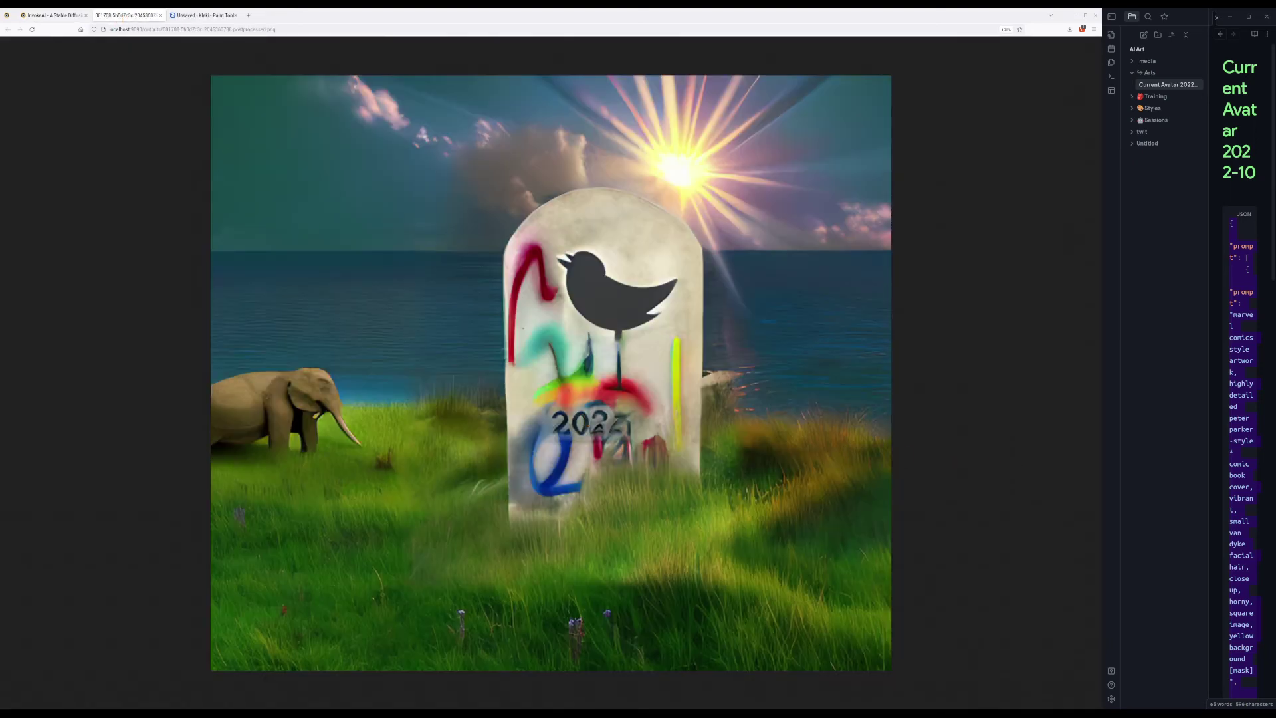
Compare the upscaled image side by side with the grey bird gravestone image, close that image, and maximize the browser again.
left_click_drag(963, 9, 1086, 106)
left_click_drag(653, 18, 3, 141)
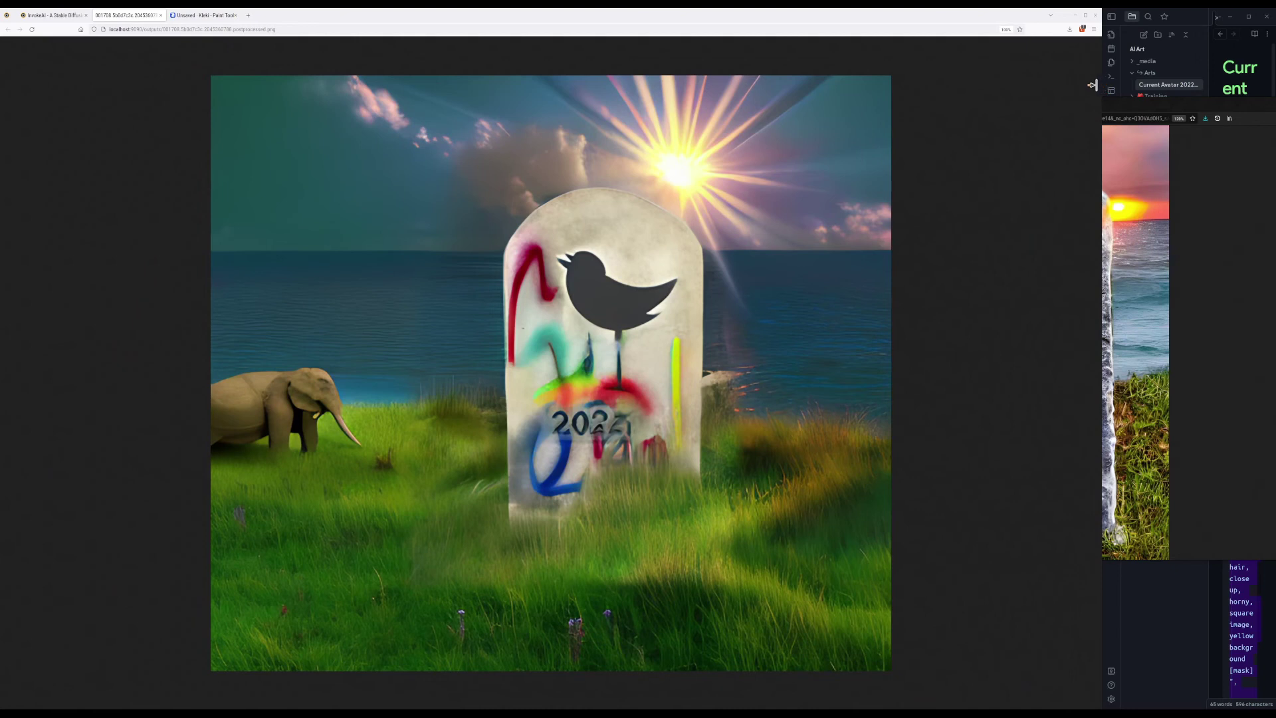
left_click_drag(1092, 84, 636, 76)
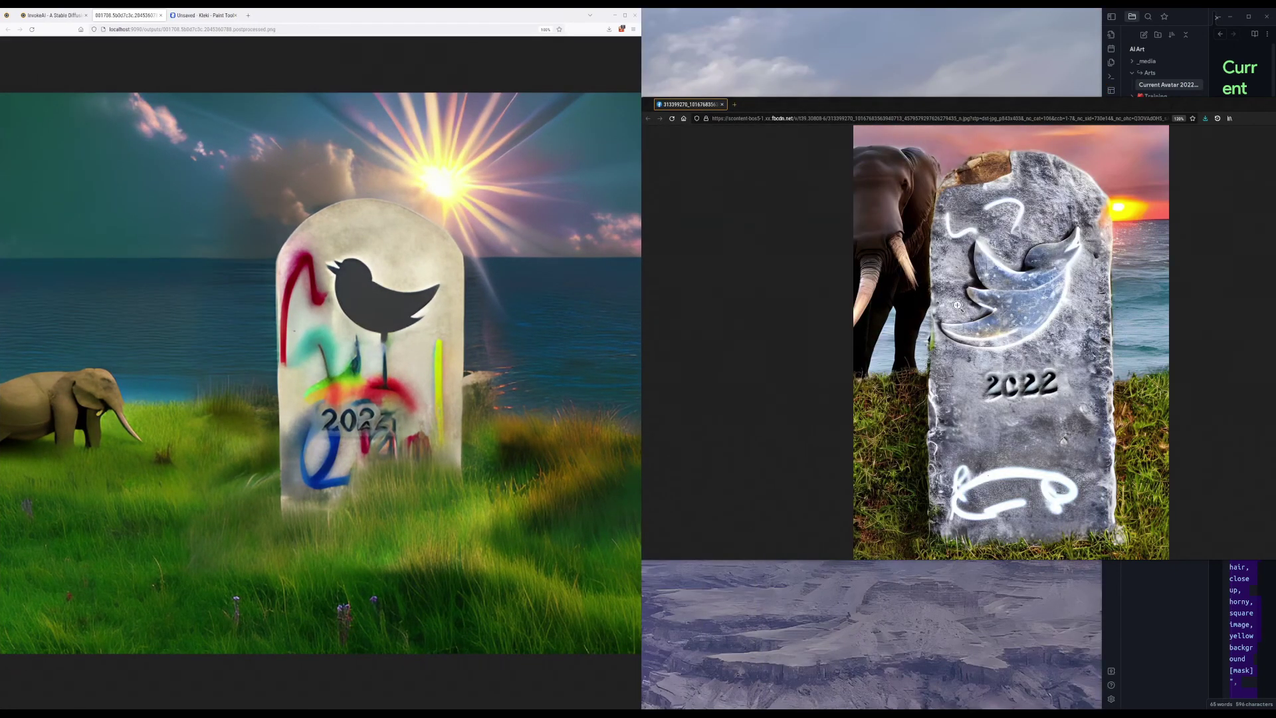
key("ctrl+0")
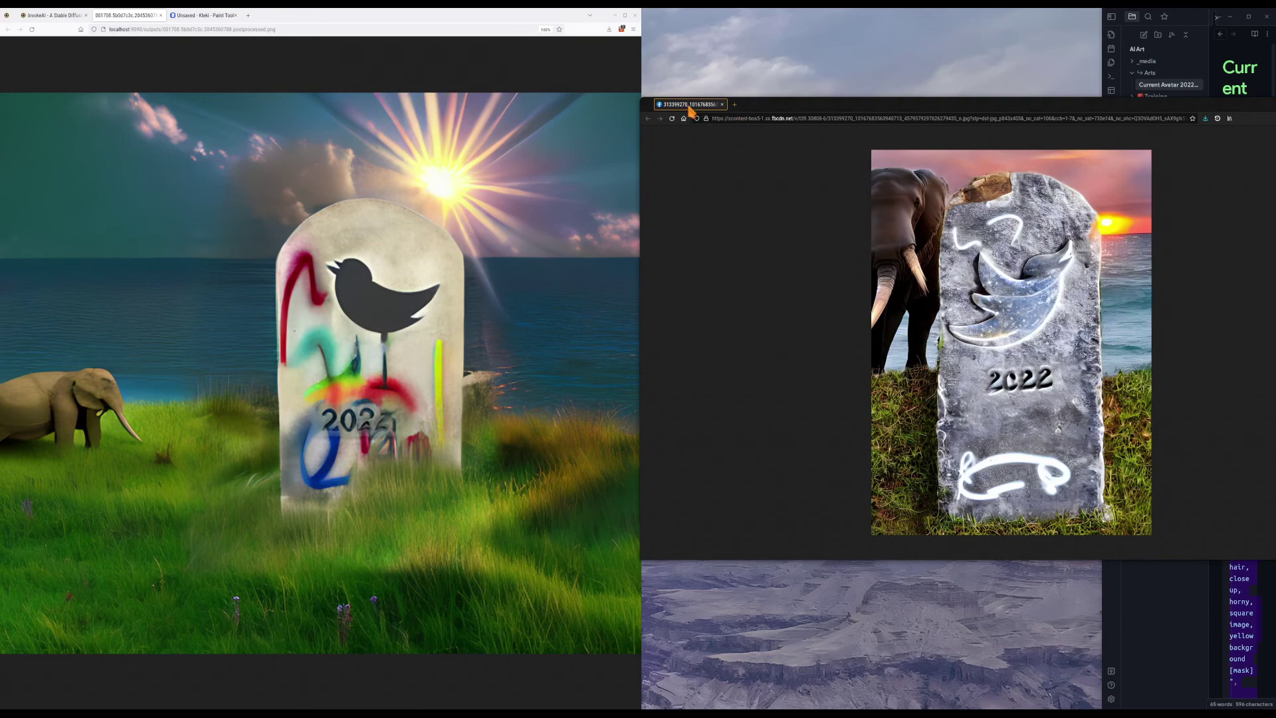
key("ctrl+w")
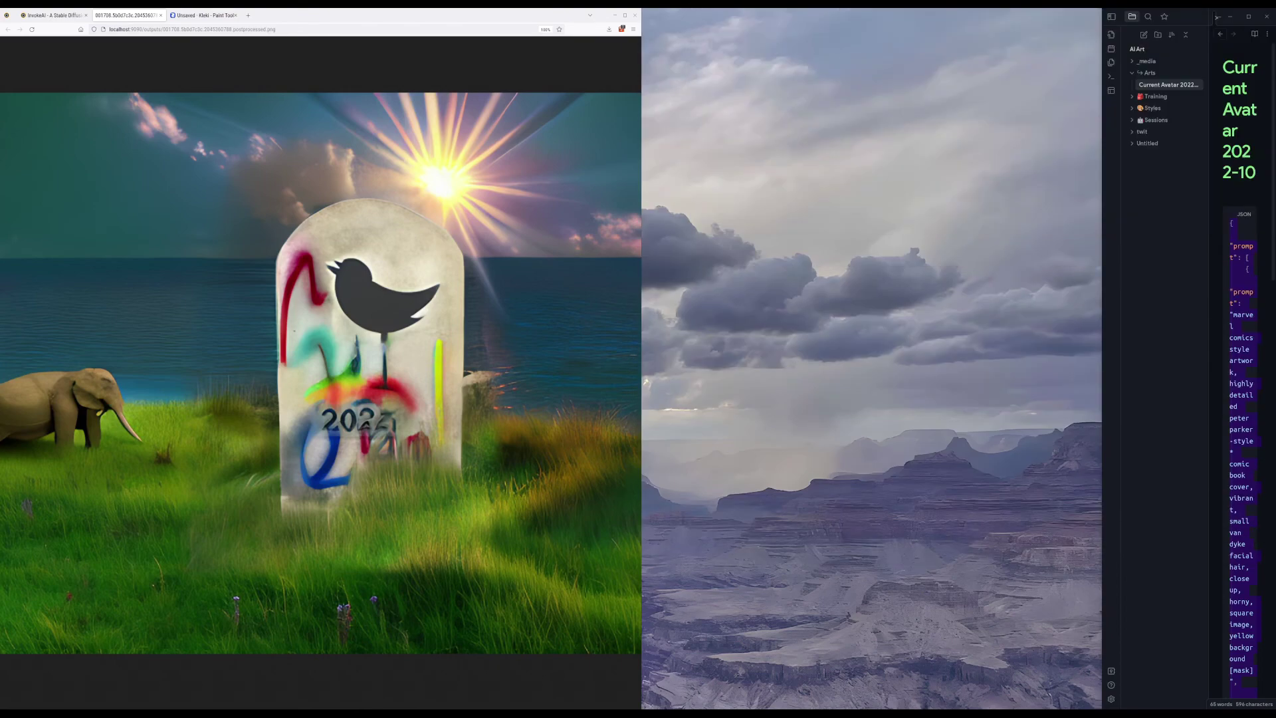
double_click(291, 18)
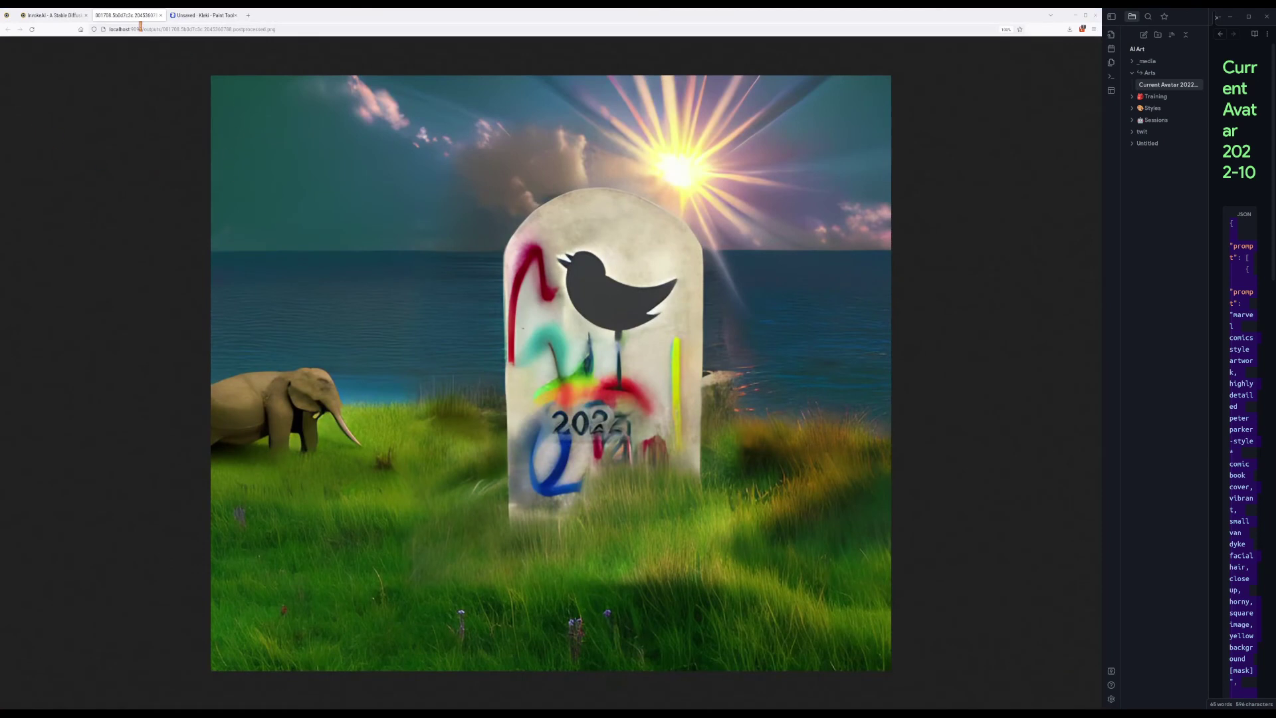
Return to Invoke AI, set the upscaled image as the initial image, and dock the generation options with sampler k_euler_a.
left_click(53, 15)
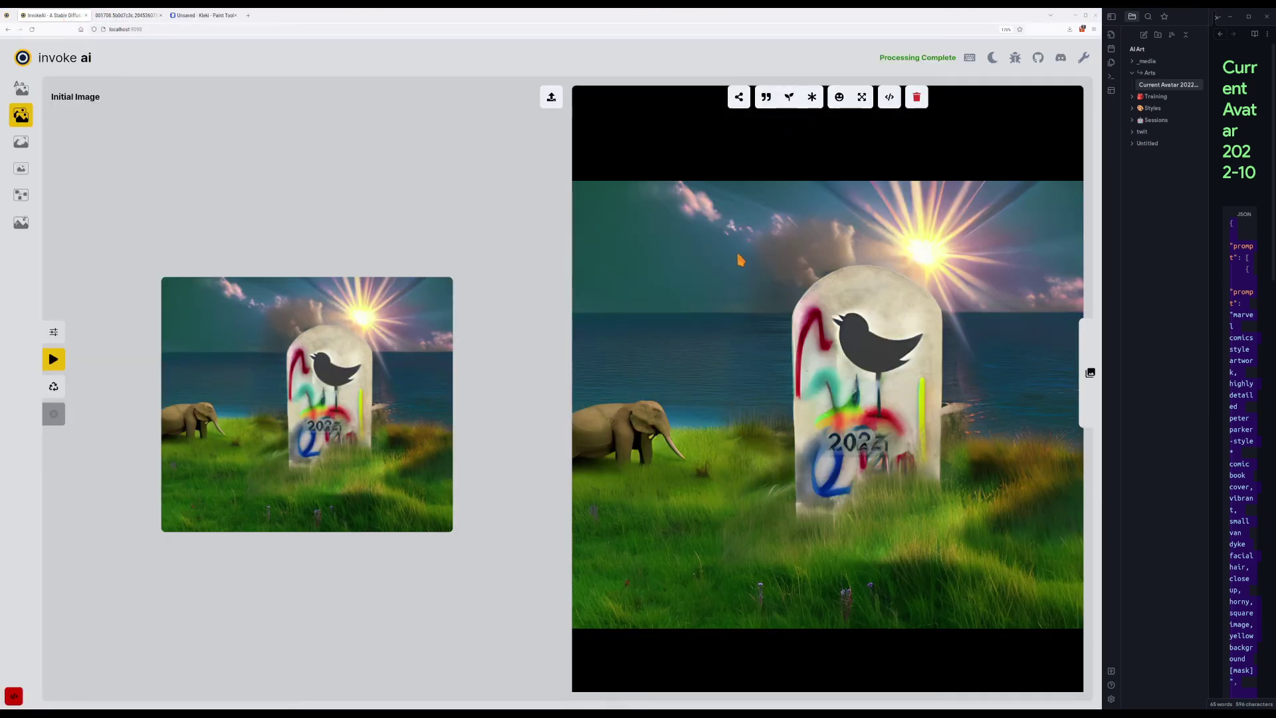
key("shift+i")
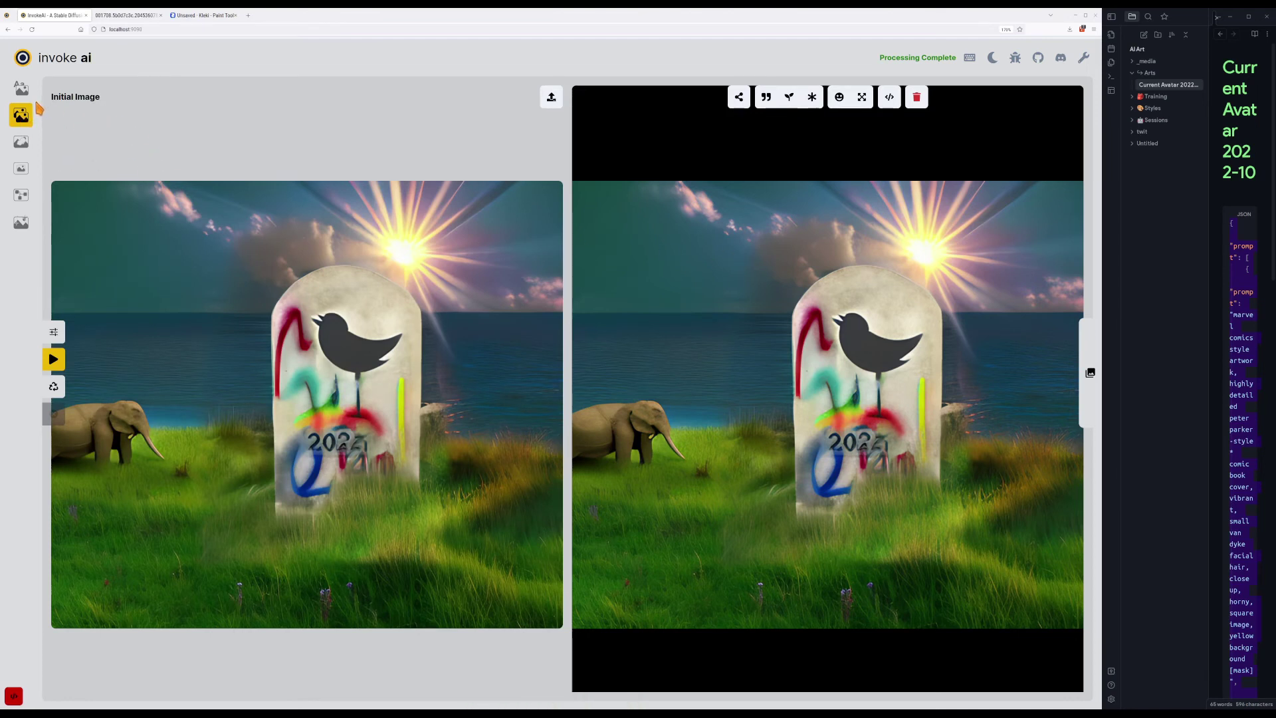
left_click(54, 332)
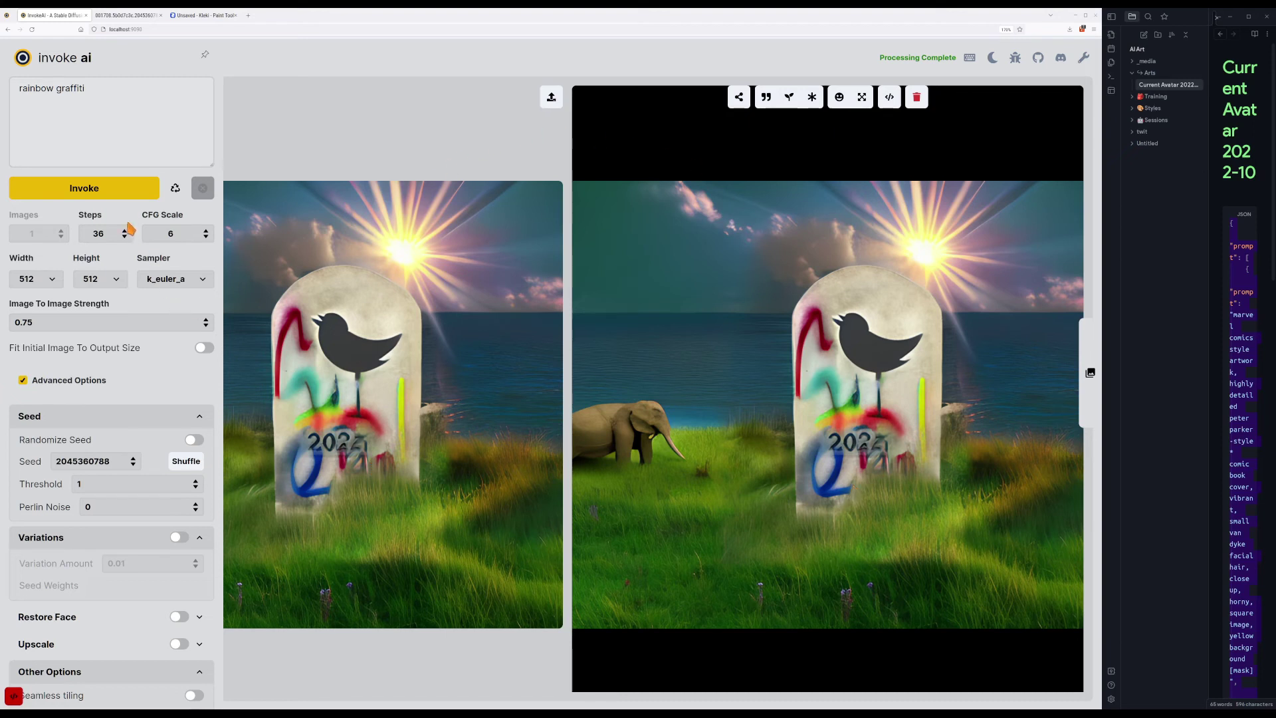
left_click(201, 279)
left_click(189, 262)
left_click(205, 54)
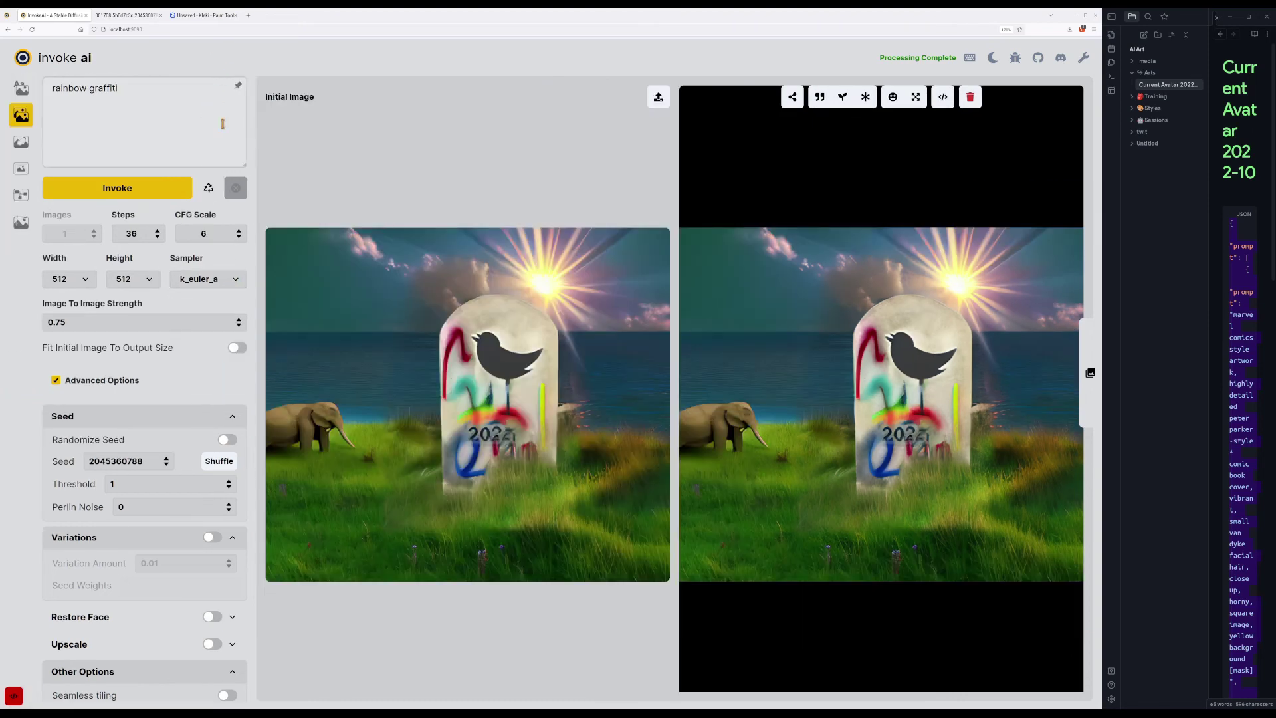
Replace the prompt with "grassy plain".
left_click(188, 122)
key("ctrl+a")
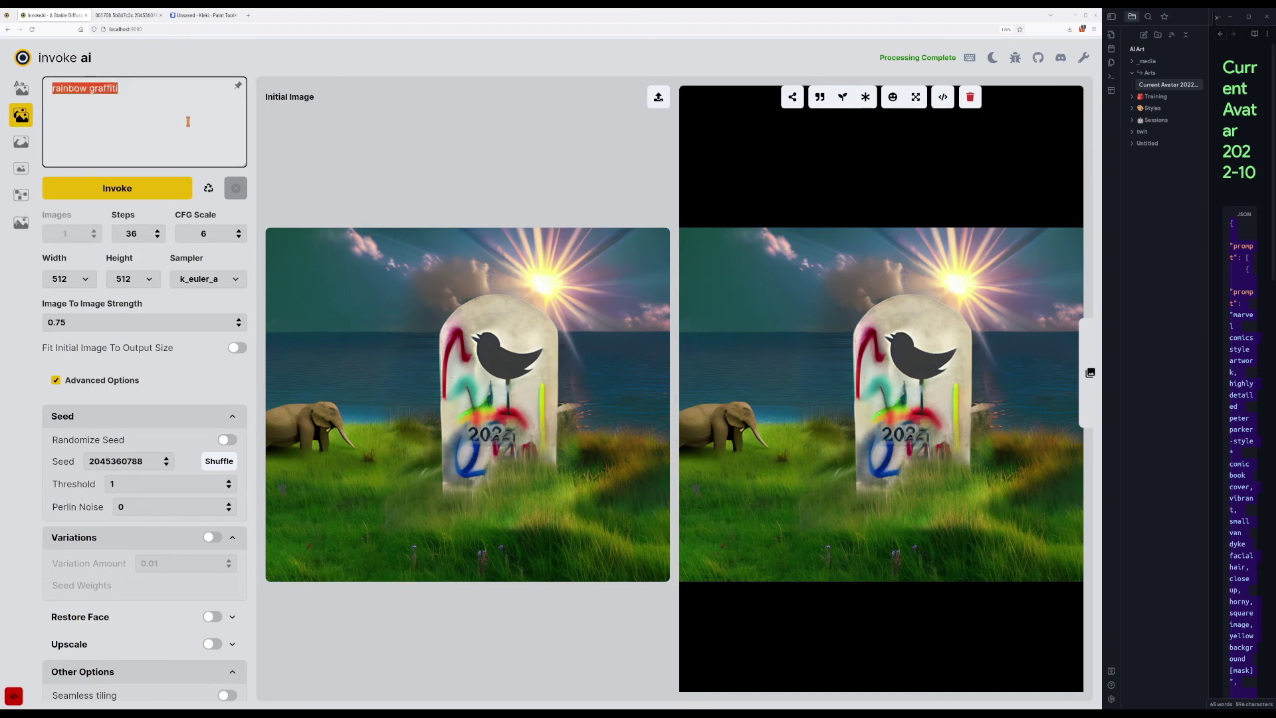
type("grassy g")
key("BackSpace")
type("plain")
key("BackSpace")
type("n")
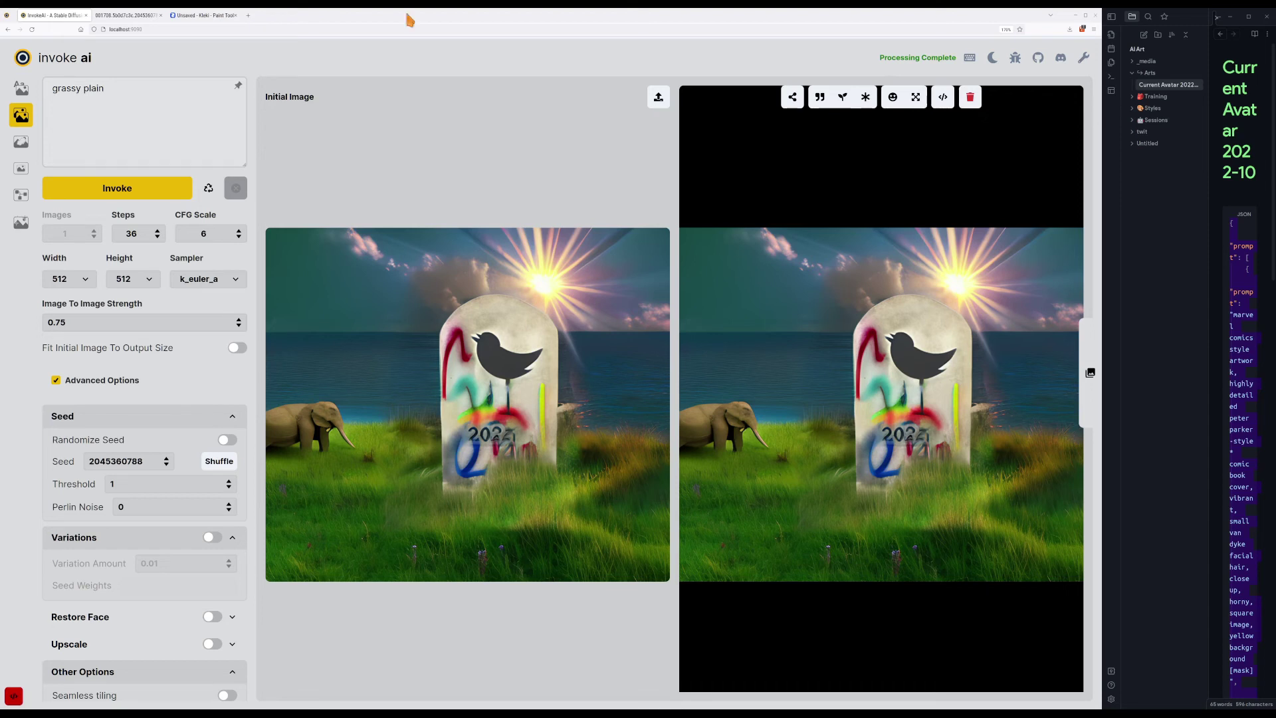
Extend the prompt to "grassy plain, twitter bird logo headstone with graffiti, sunset".
left_click(101, 99)
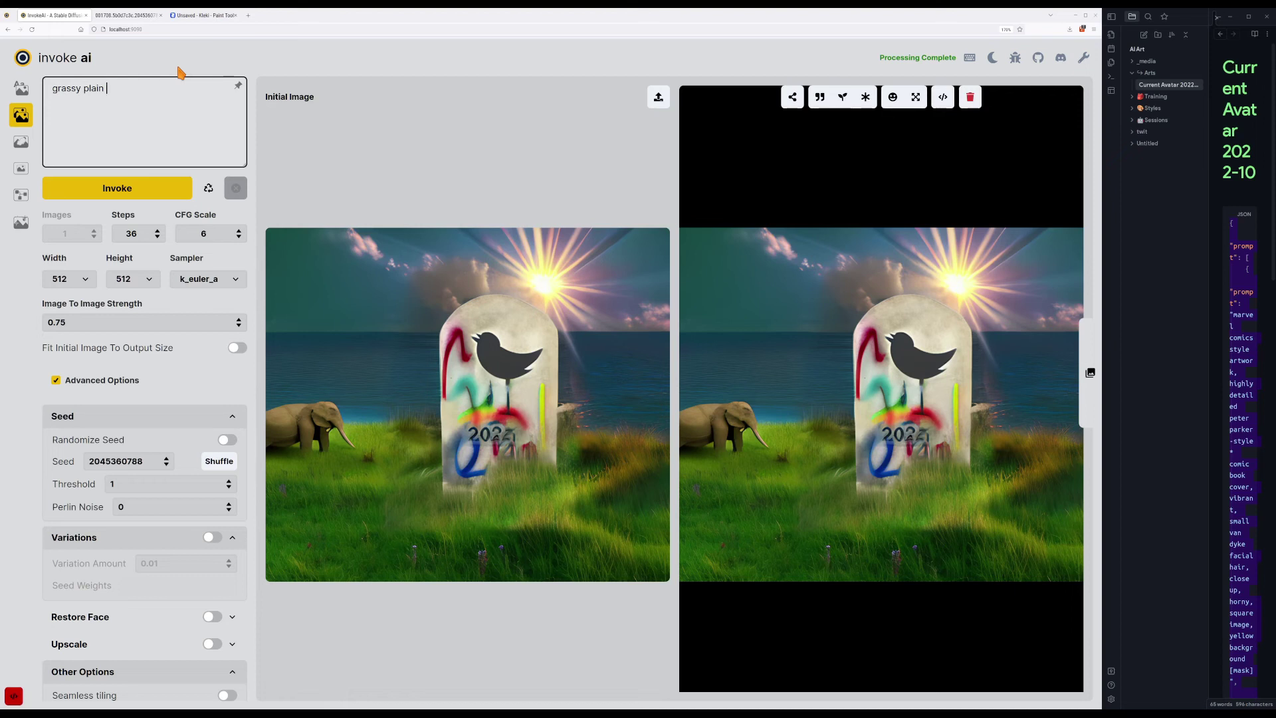
type(", headstone")
type(", gr")
key("BackSpace")
key("BackSpace")
key("BackSpace")
type("twitter bird logo headstone with graffiti, sunset")
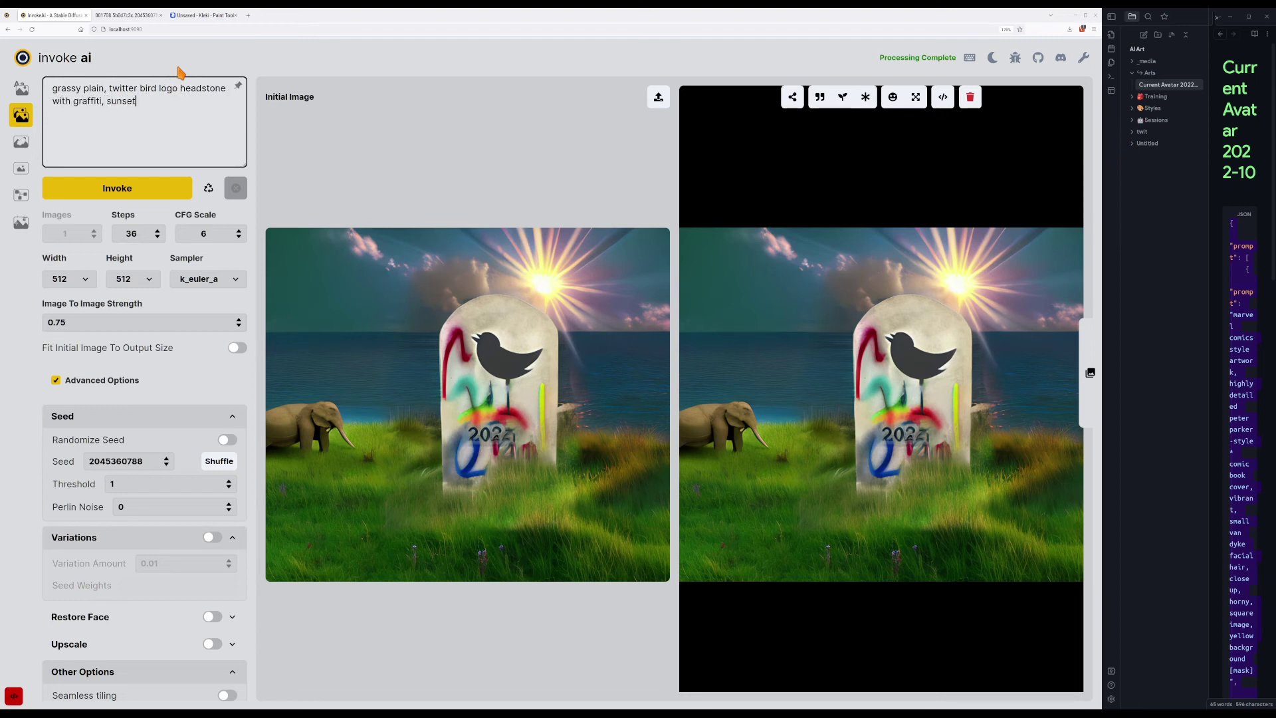
key("Return")
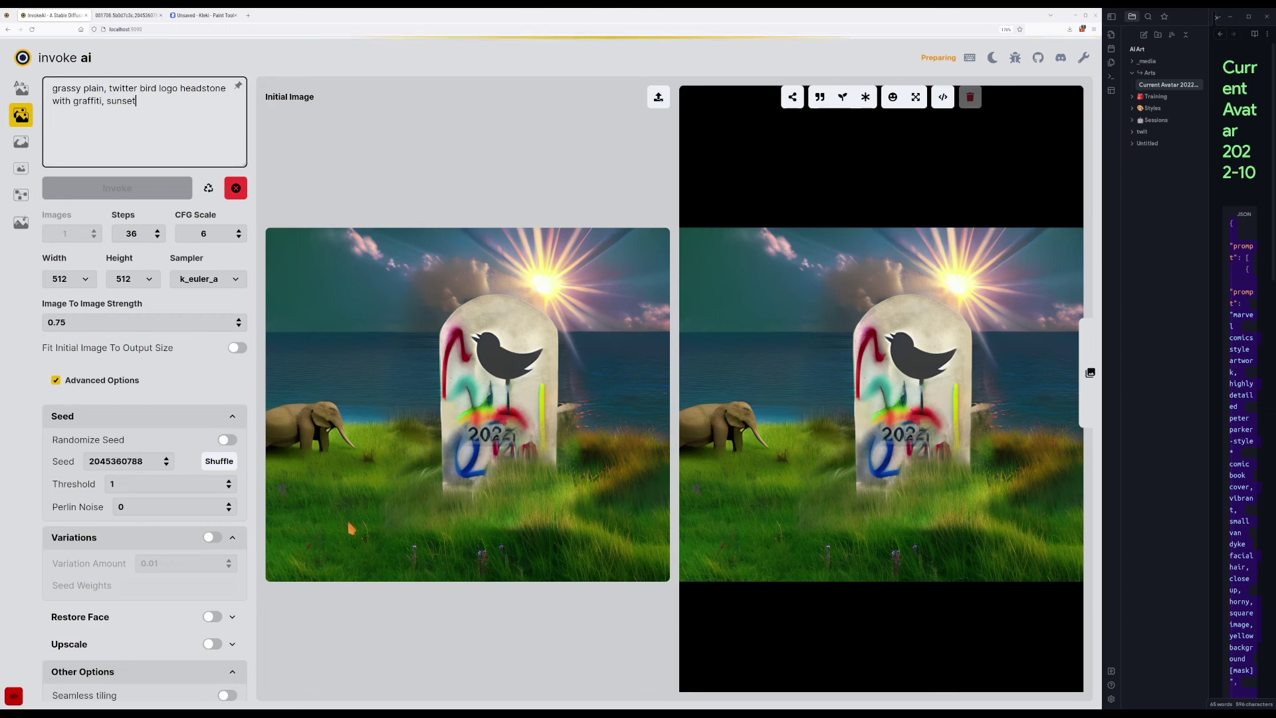
scroll(228, 544, "down", 1)
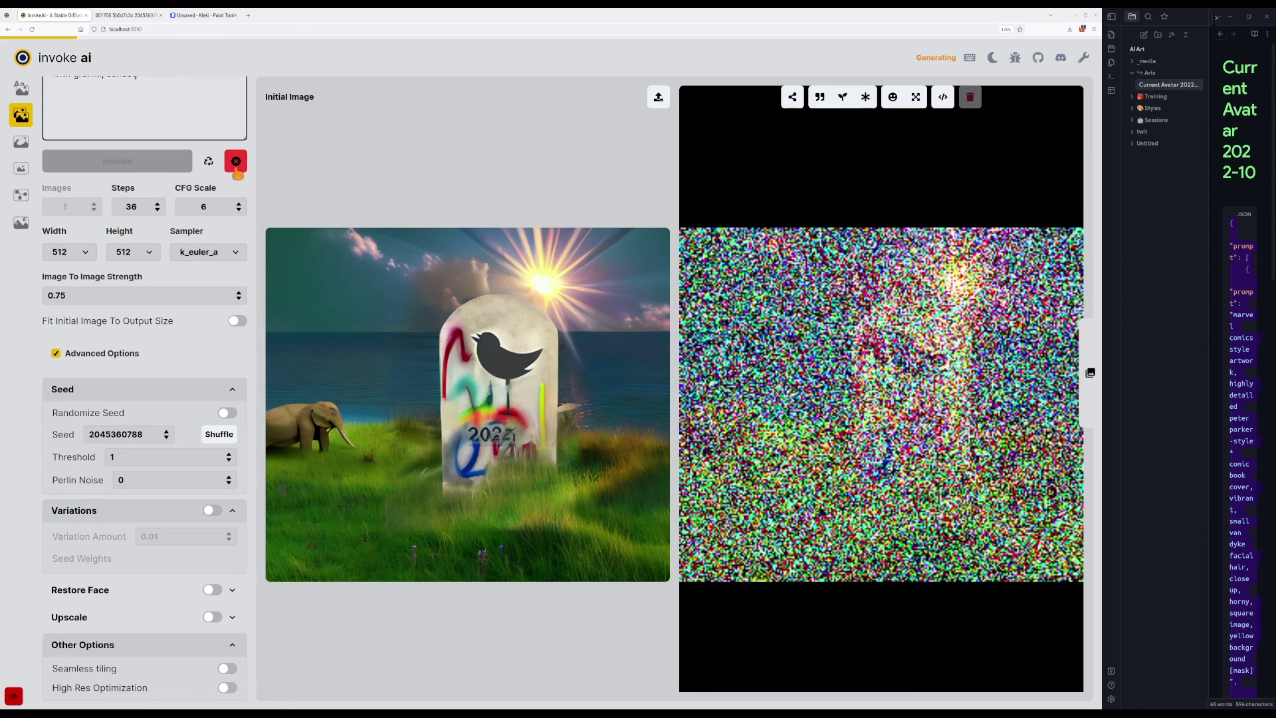
left_click(236, 169)
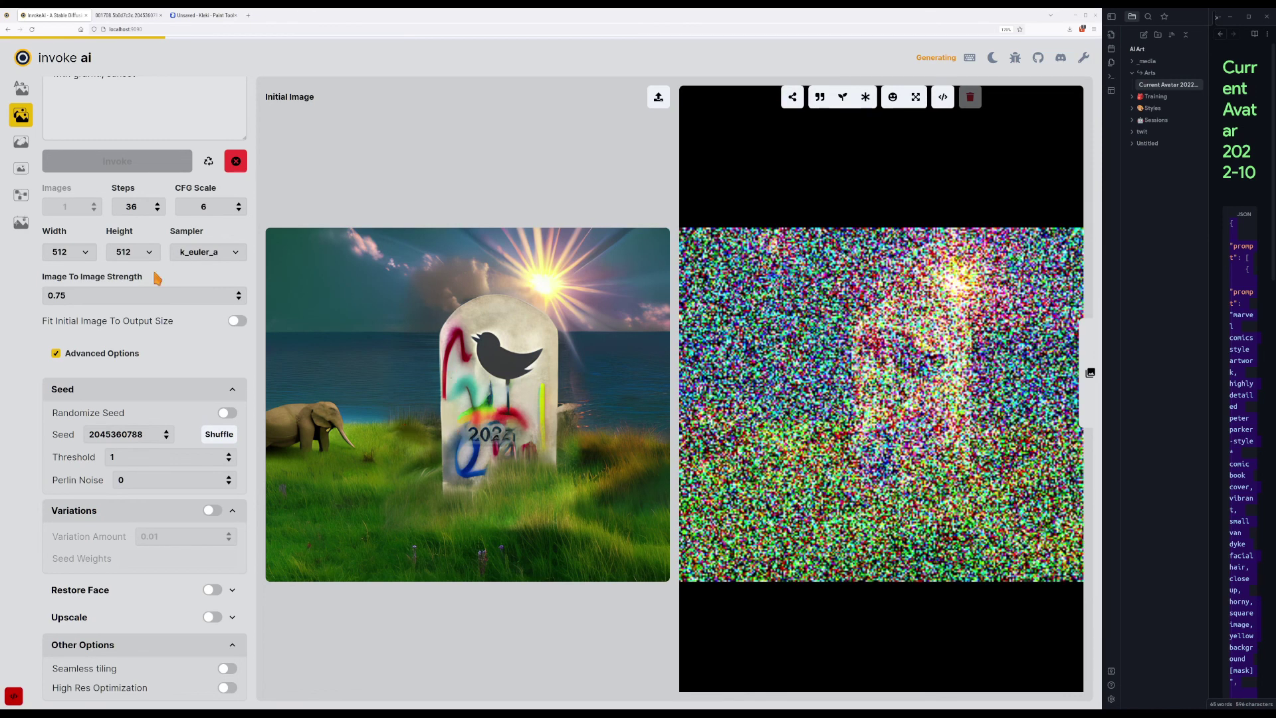
key("shift+x")
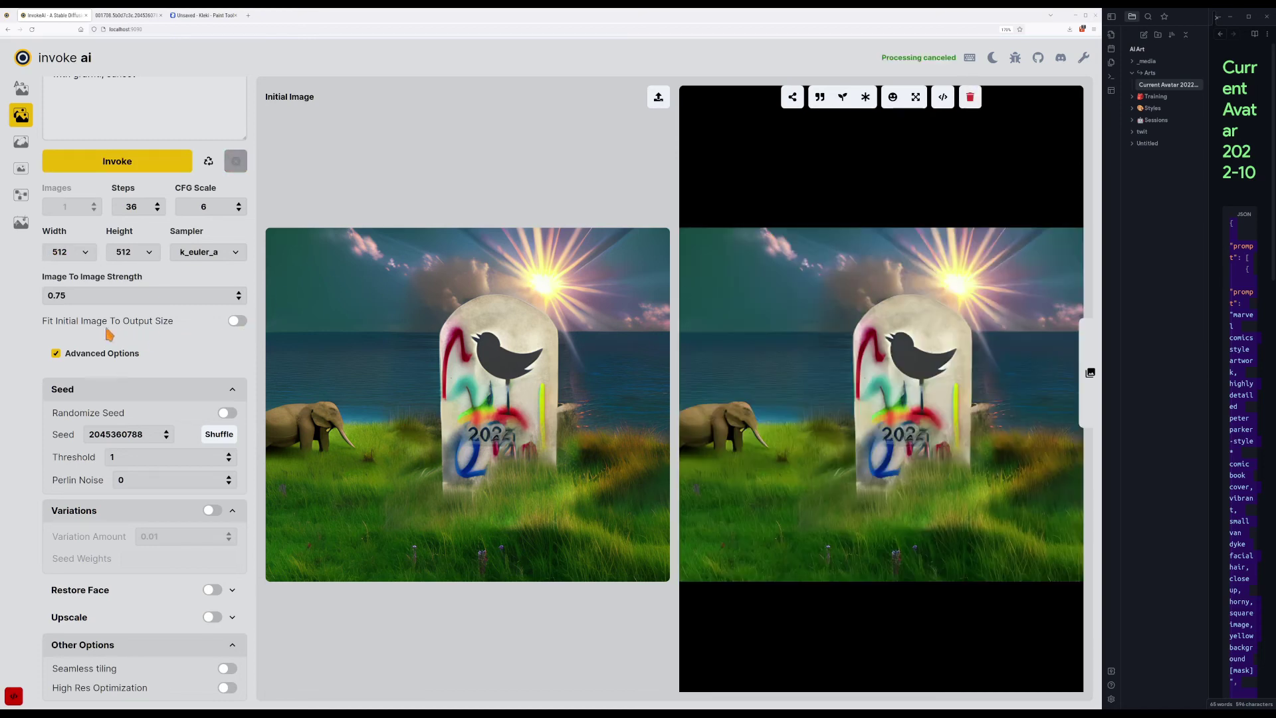
Enable Fit Initial Image To Output Size and generate the headstone image.
left_click(234, 322)
left_click(160, 171)
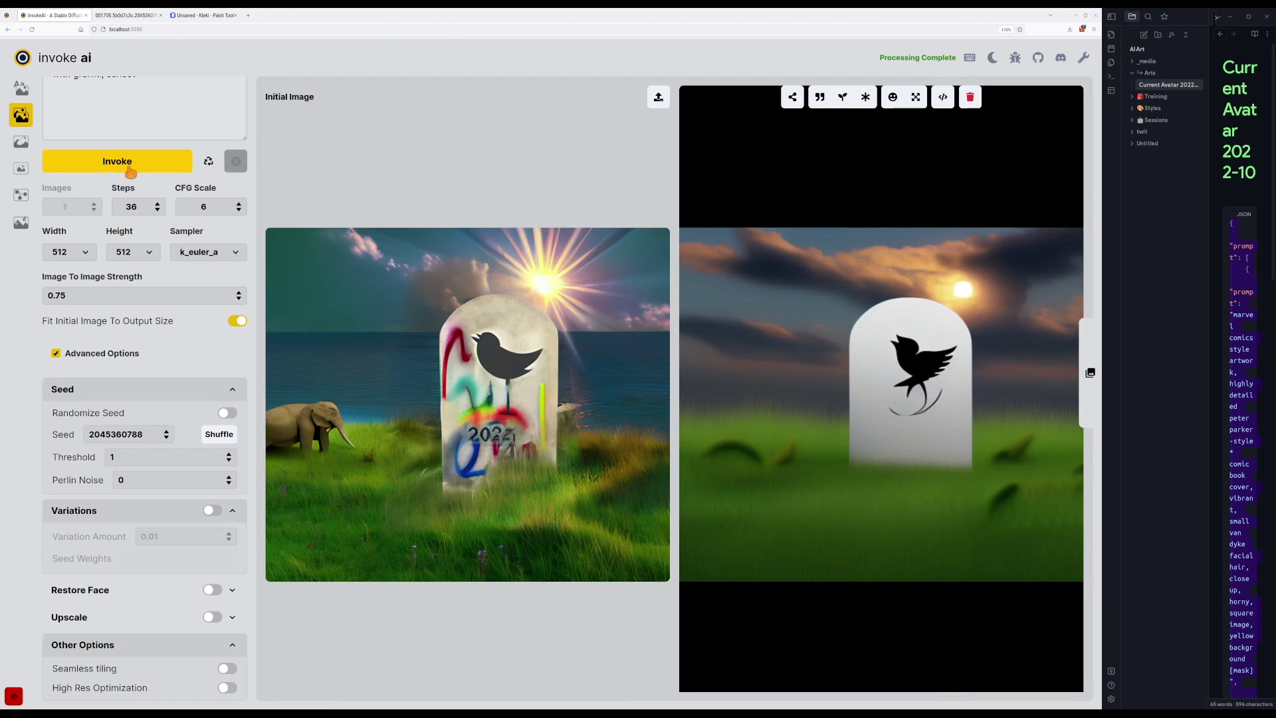
Lower the image-to-image strength to 0.6 and generate the headstone image again.
left_click(239, 299)
left_click(239, 299)
left_click(240, 299)
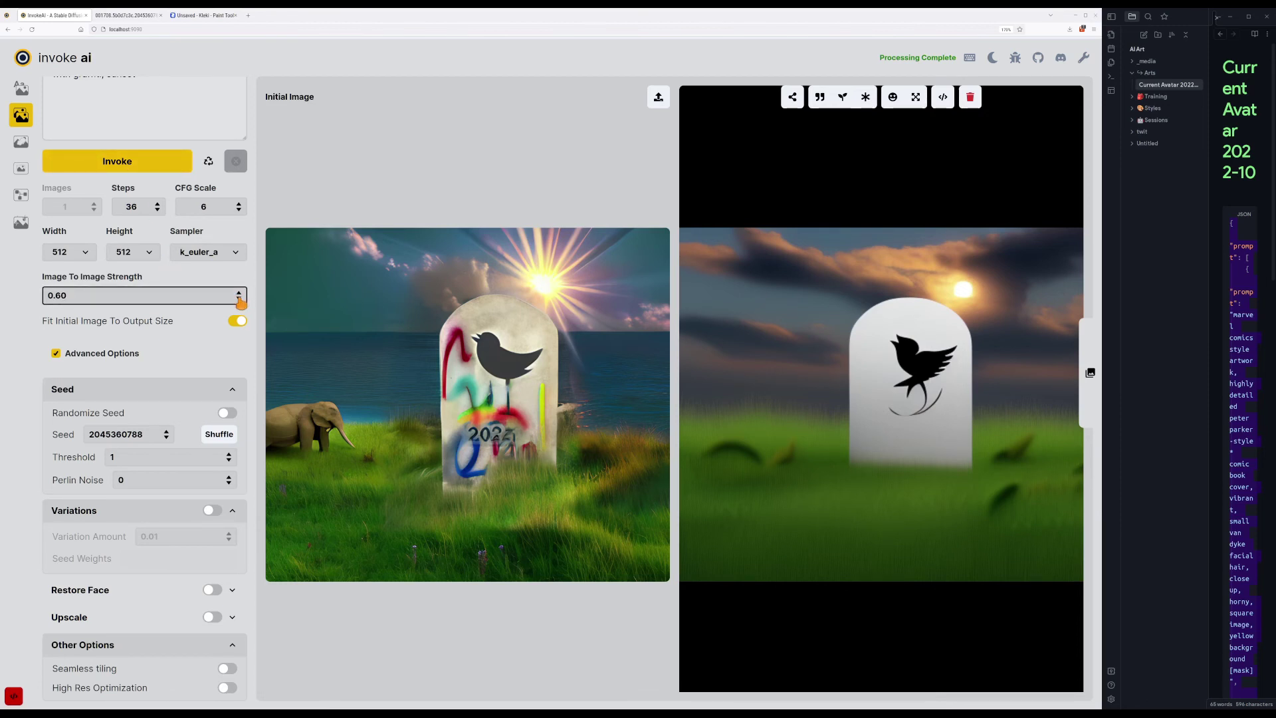
left_click(129, 162)
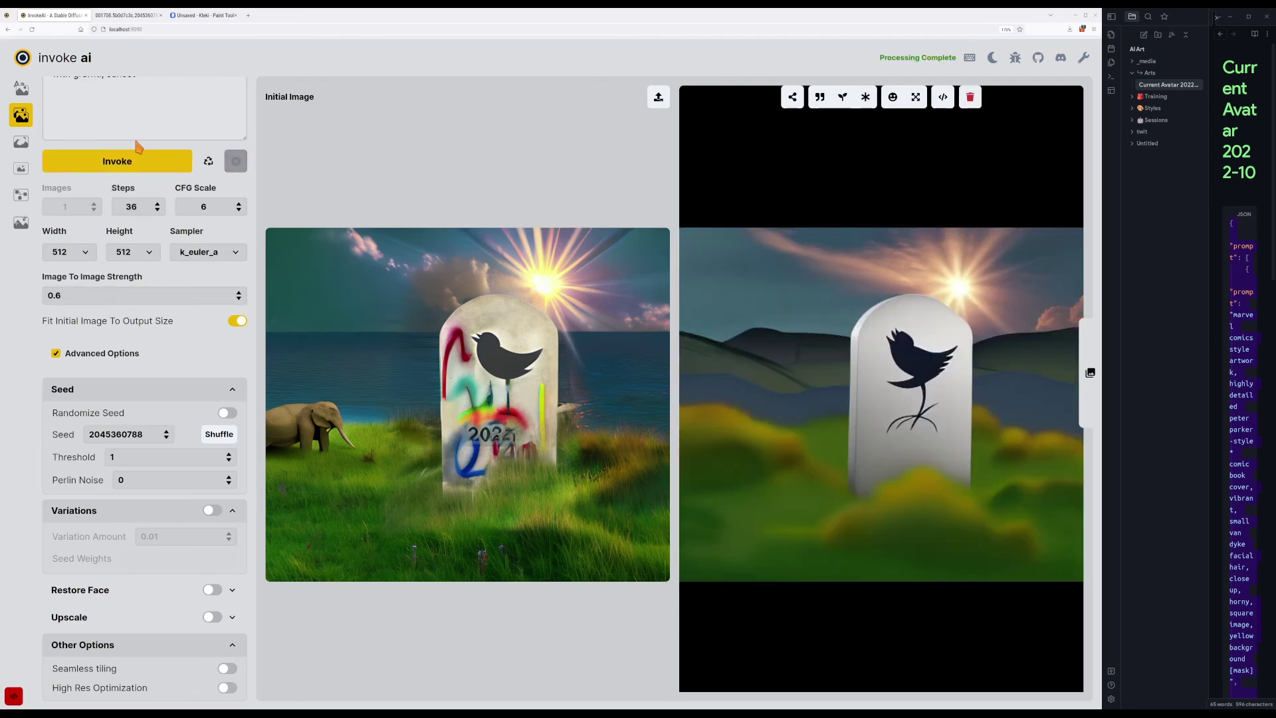
Insert "cliff overlooking water," after "grassy plain," in the prompt.
left_click(148, 124)
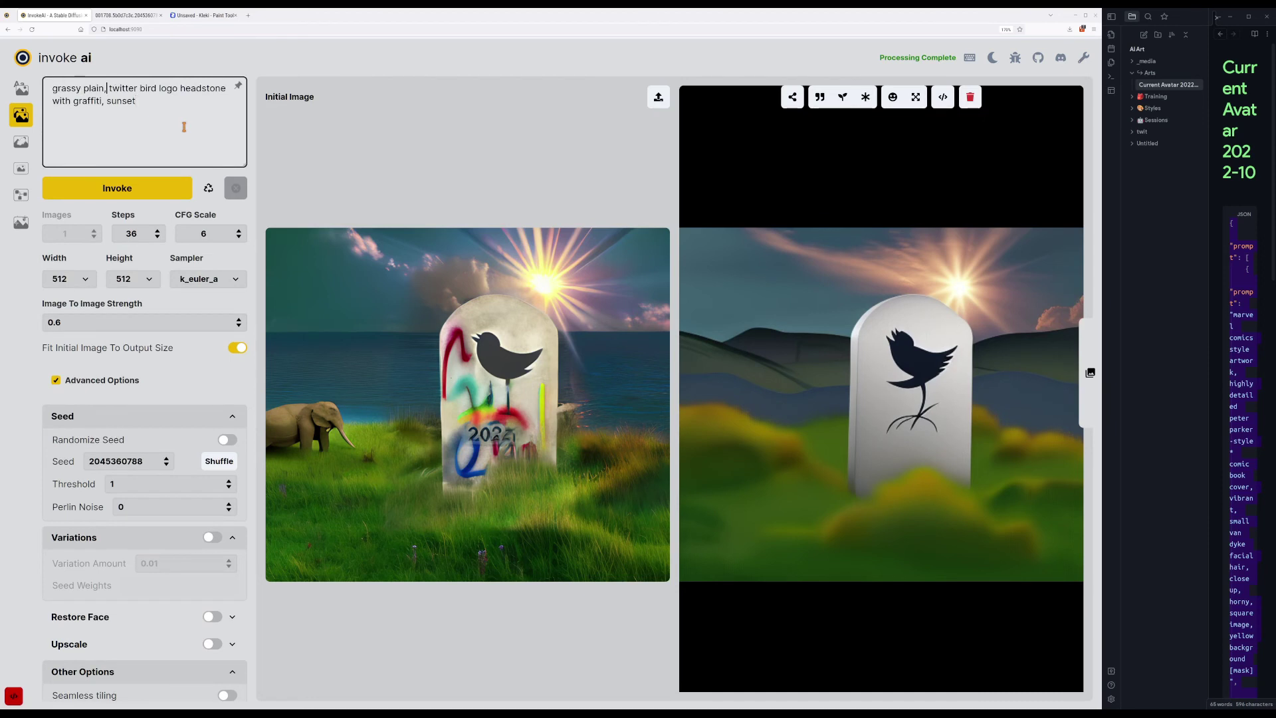
key("ctrl+Left")
key("ctrl+Left")
key("ctrl+Left")
key("ctrl+Left")
key("ctrl+Left")
key("ctrl+Left")
key("ctrl+Left")
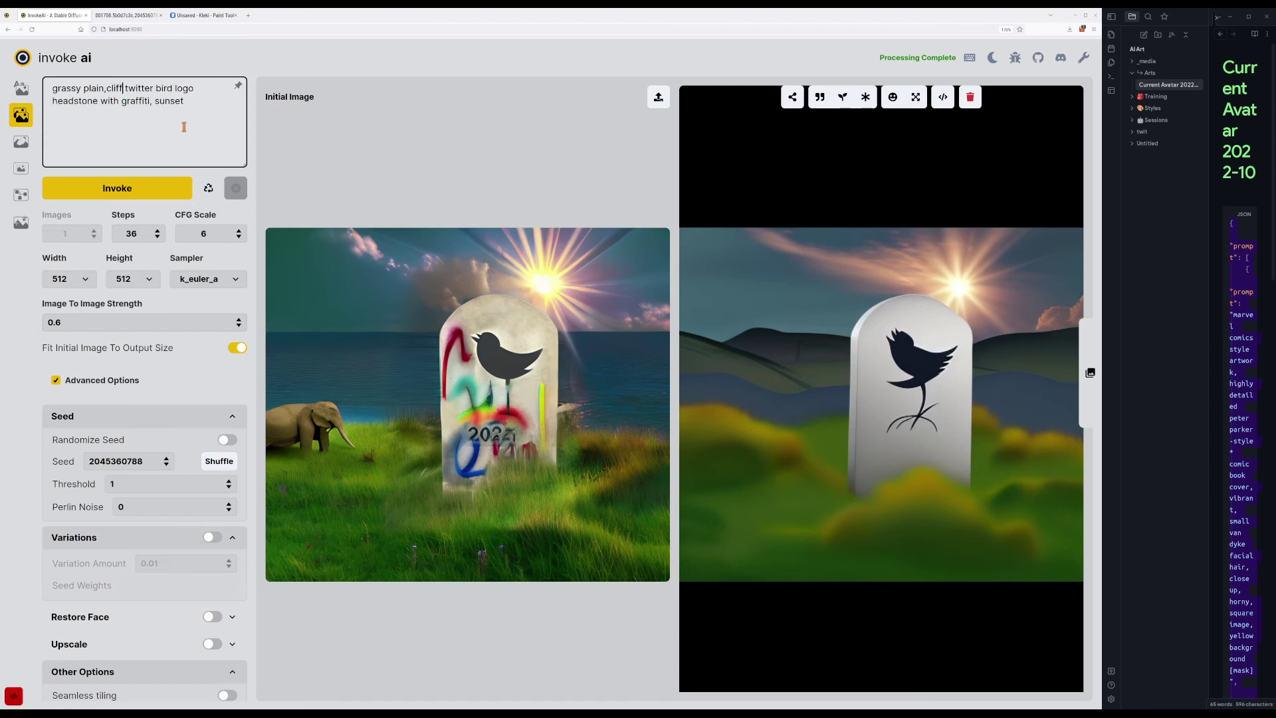
type("cliff overlooking water,")
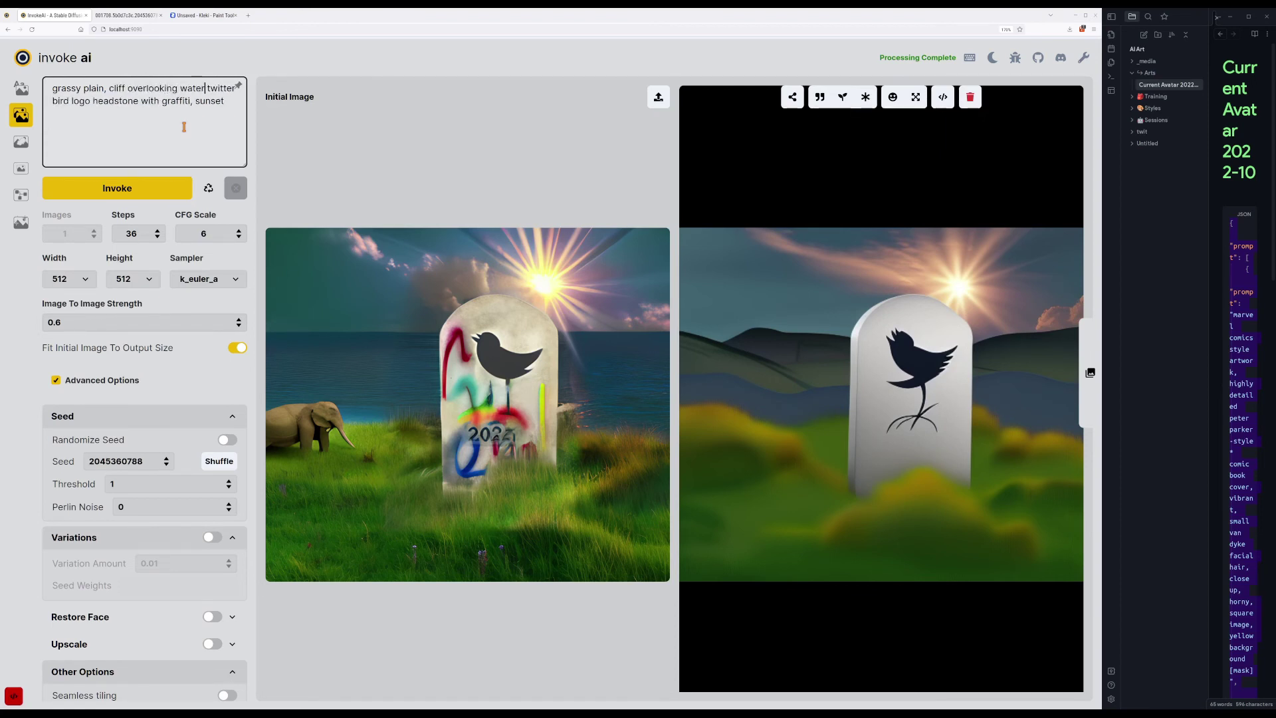
Generate the cliff scene, append "realistic, photo shoot" to the prompt and generate the headstone image again.
key("ctrl+Return")
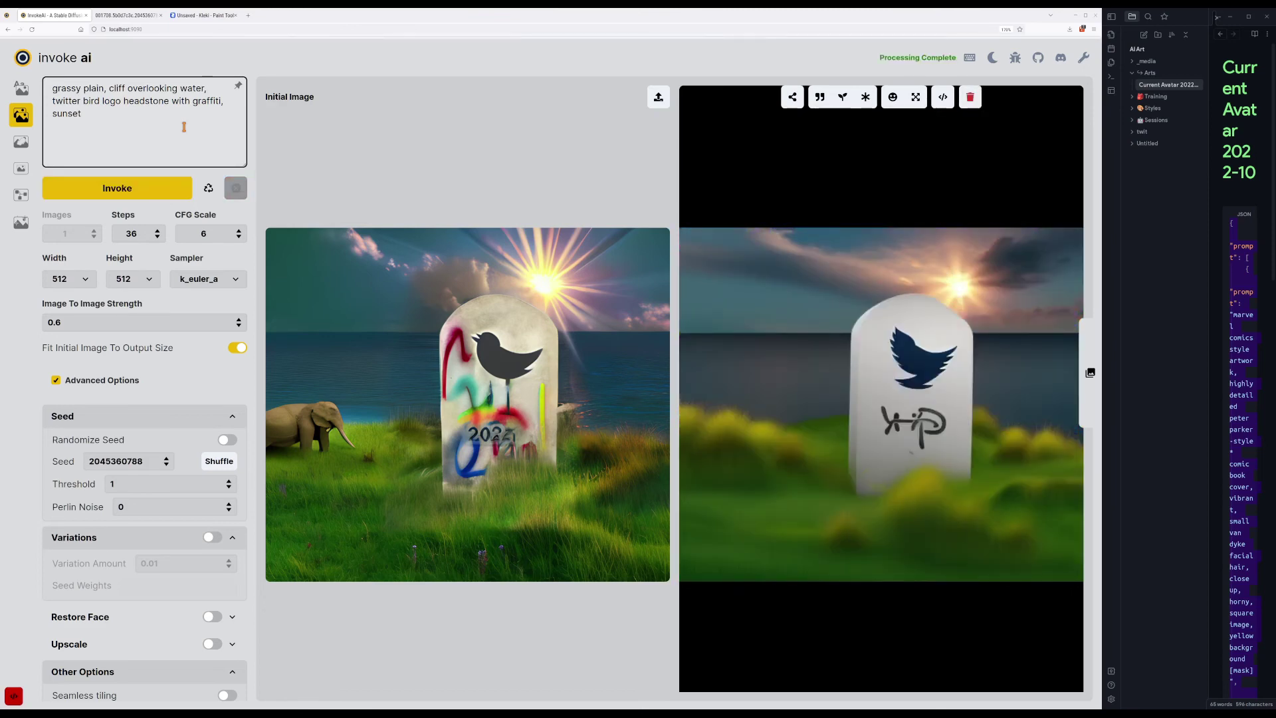
type("realistic, photo")
type(" shjo")
type("t")
key("Return")
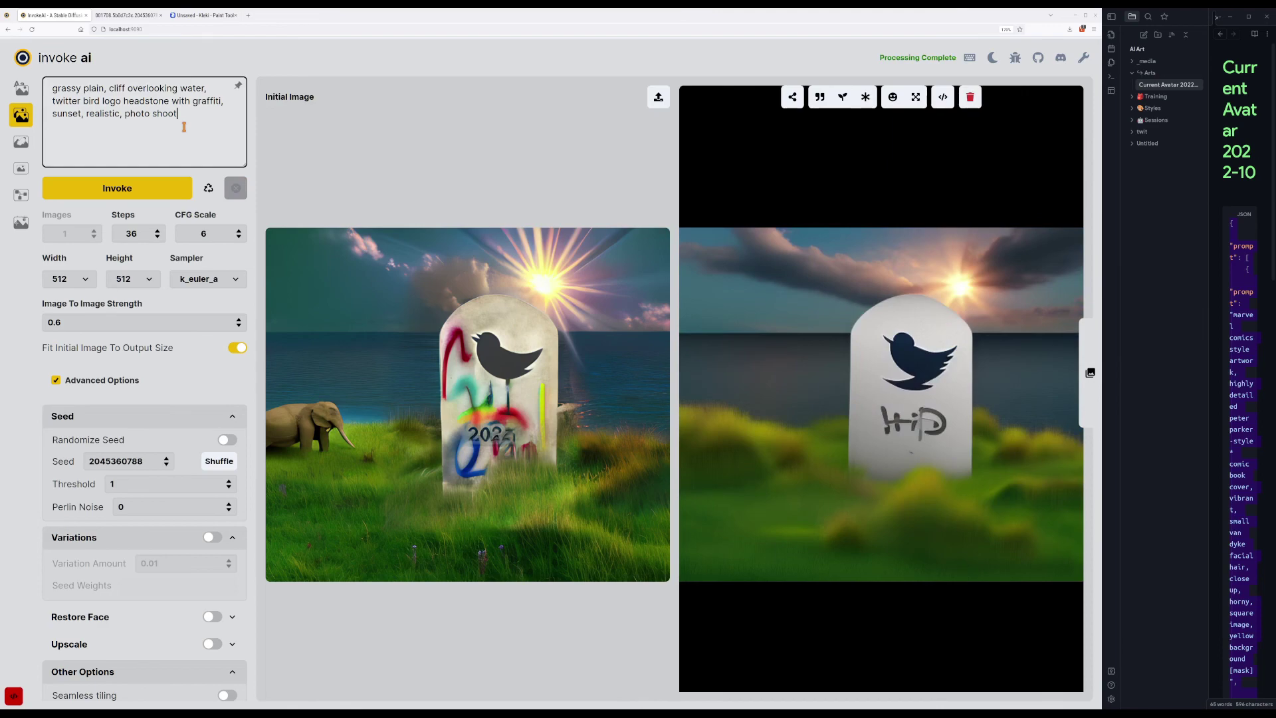
key("Return")
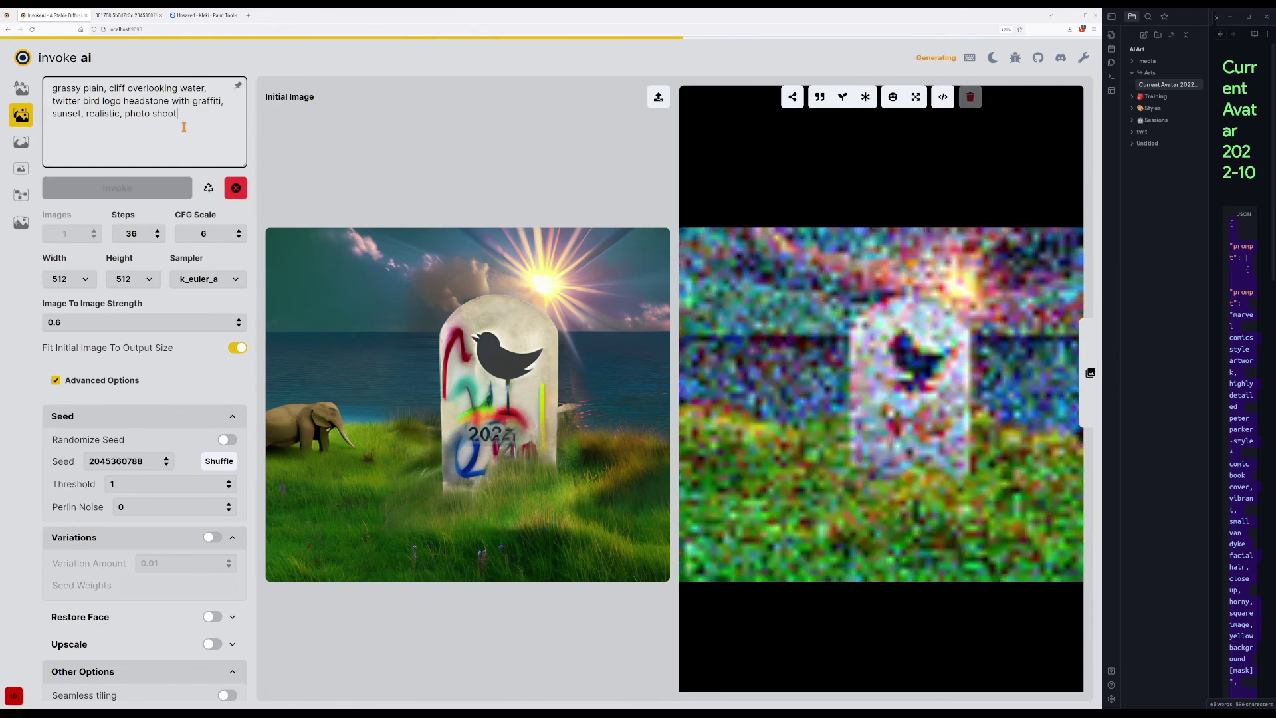
Enable Randomize Seed and generate new versions of the headstone image.
left_click(227, 439)
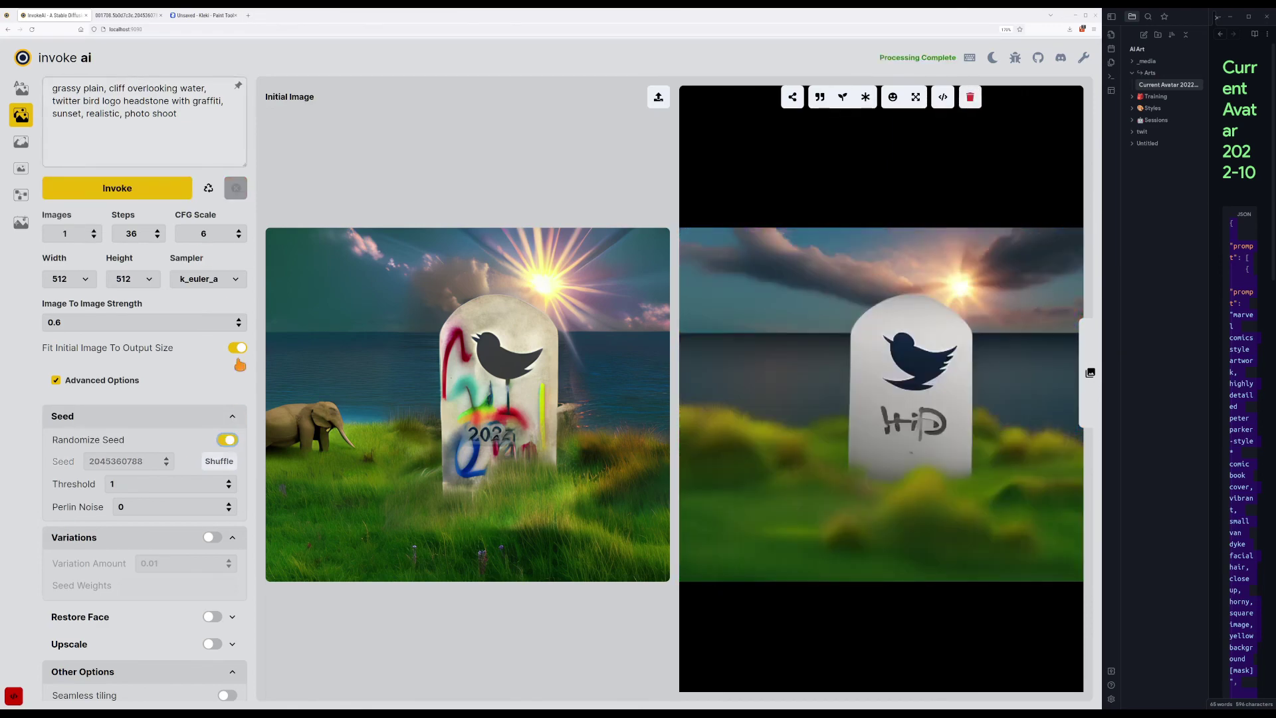
left_click(142, 192)
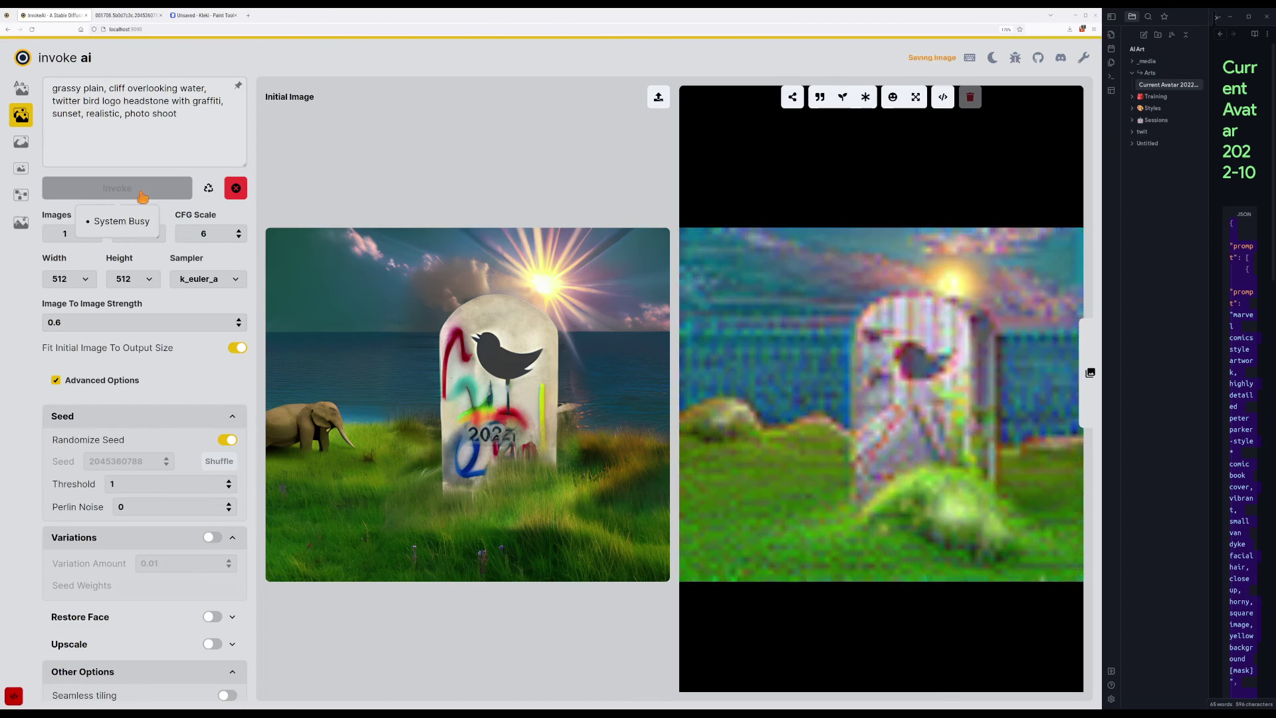
left_click(143, 194)
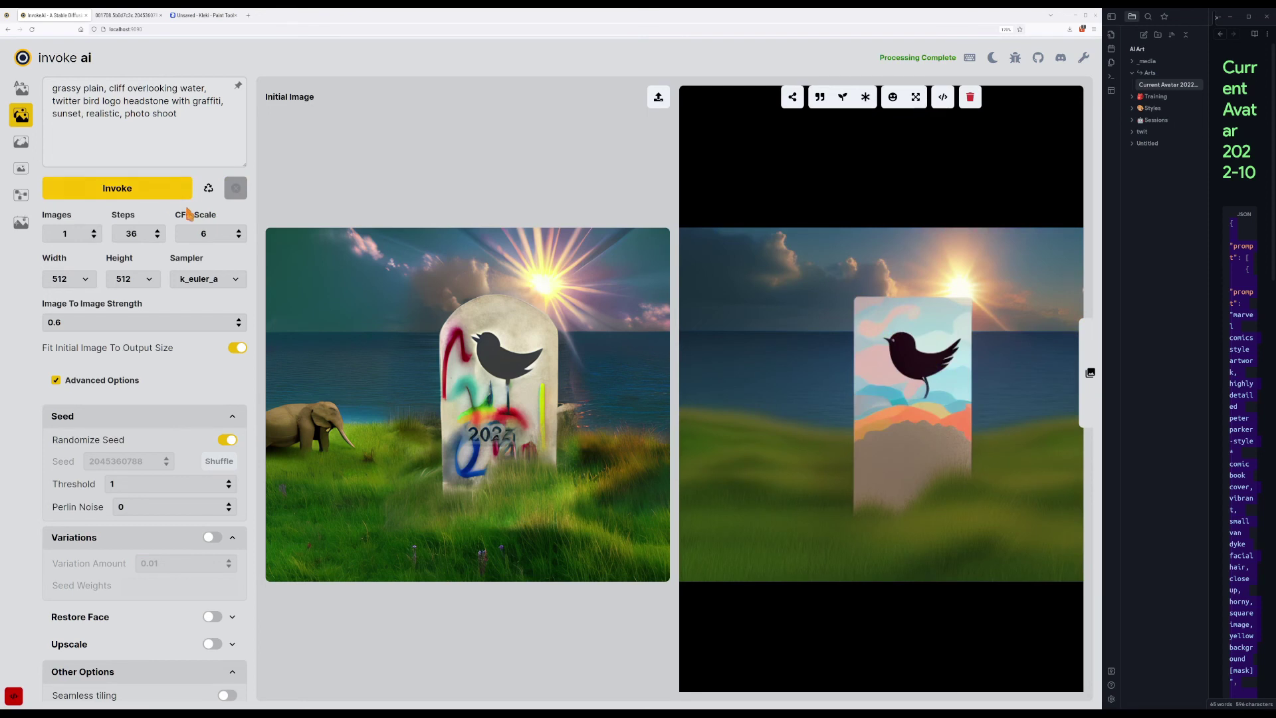
Set the sampler to ddim and the image-to-image strength to 0.66, and generate several headstone variants.
left_click(240, 284)
left_click(235, 297)
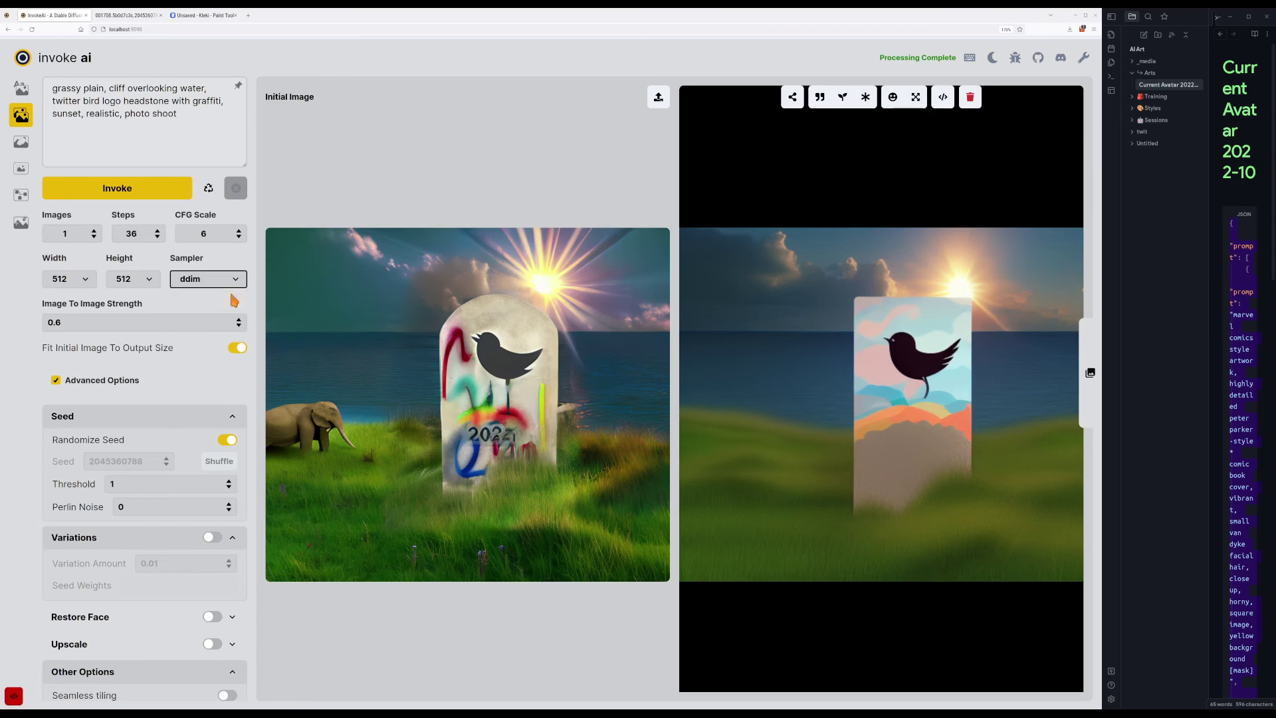
double_click(238, 321)
left_click(239, 320)
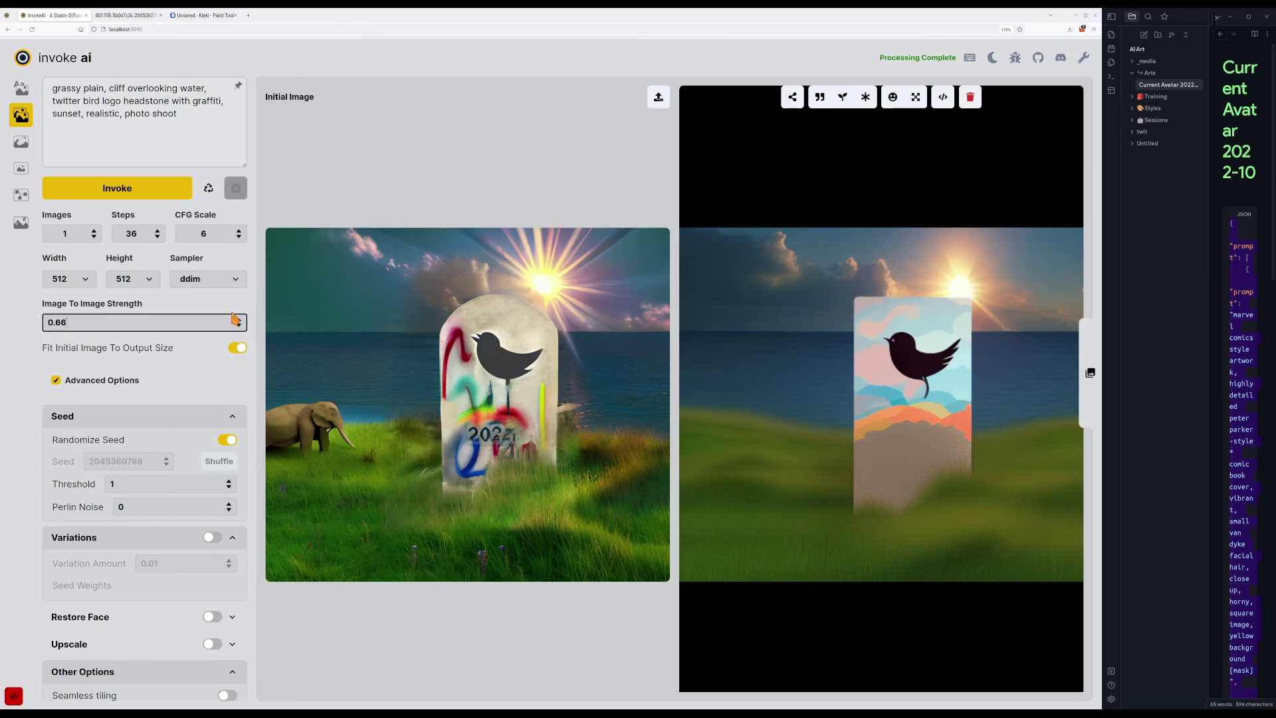
left_click(172, 196)
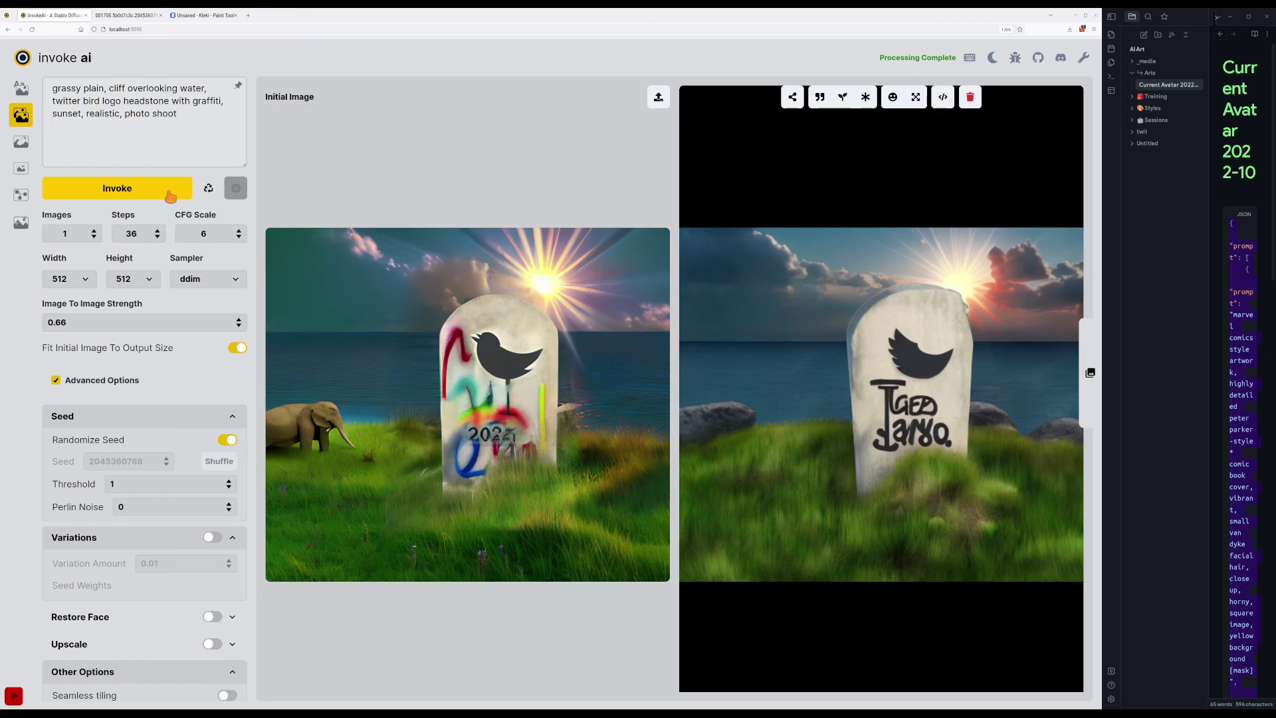
left_click(170, 192)
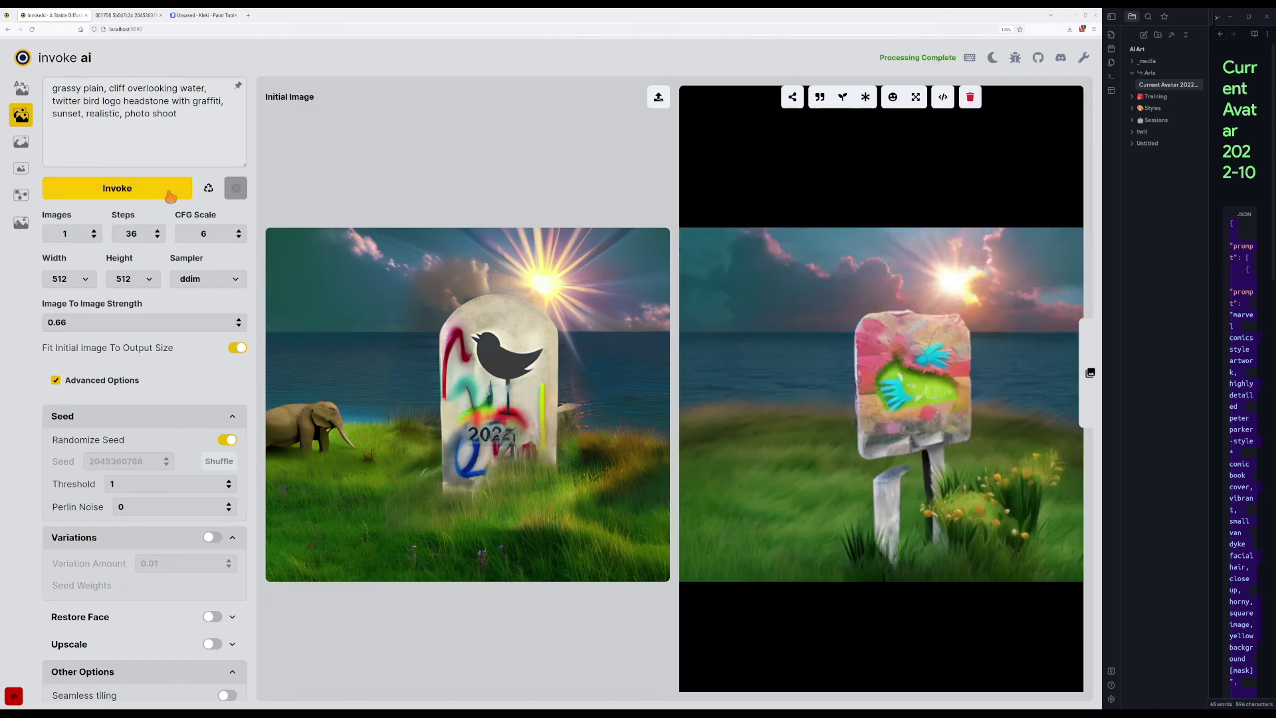
left_click(214, 151)
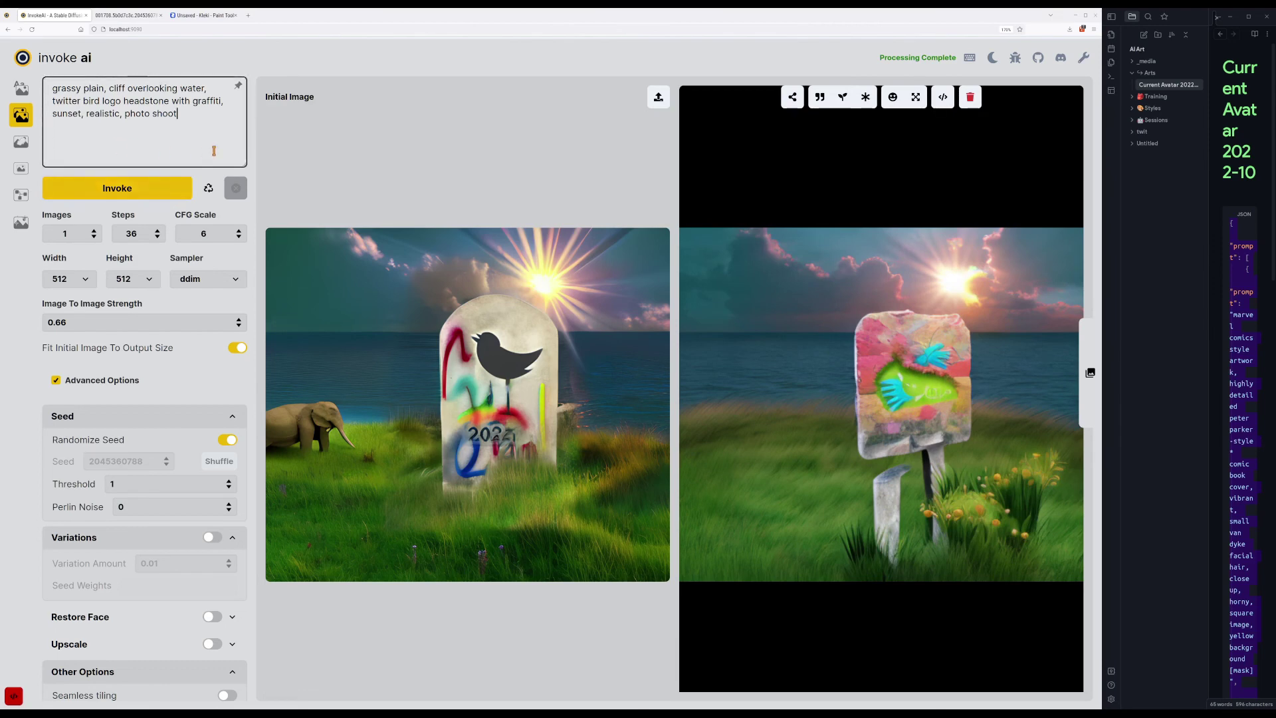
key("Return")
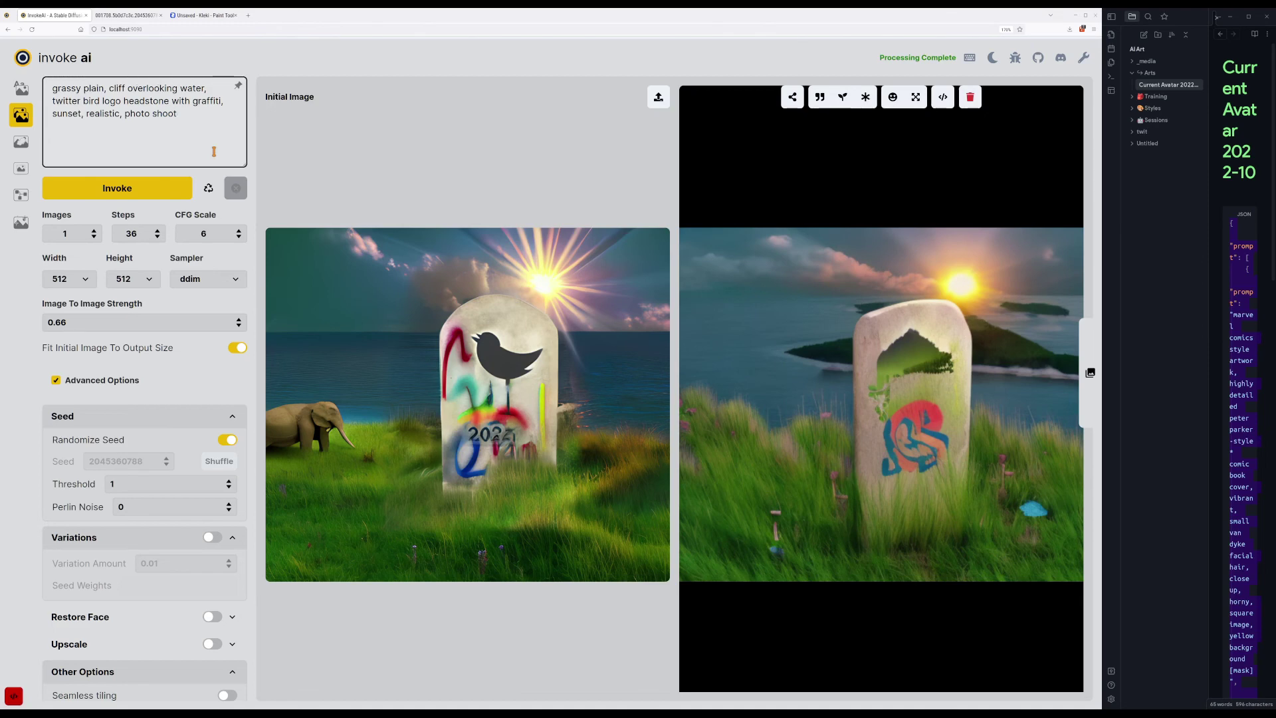
key("ctrl+Return")
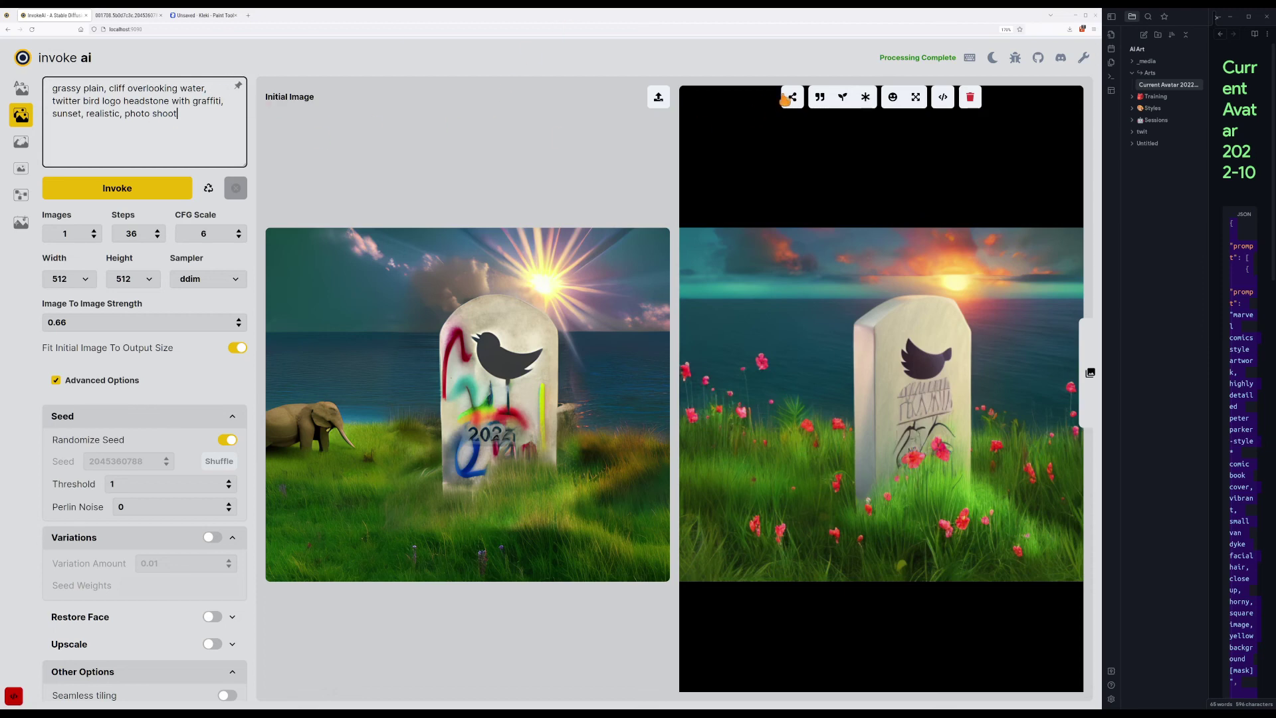
Send the headstone image with red flowers to Inpainting and clear the old mask.
left_click(790, 98)
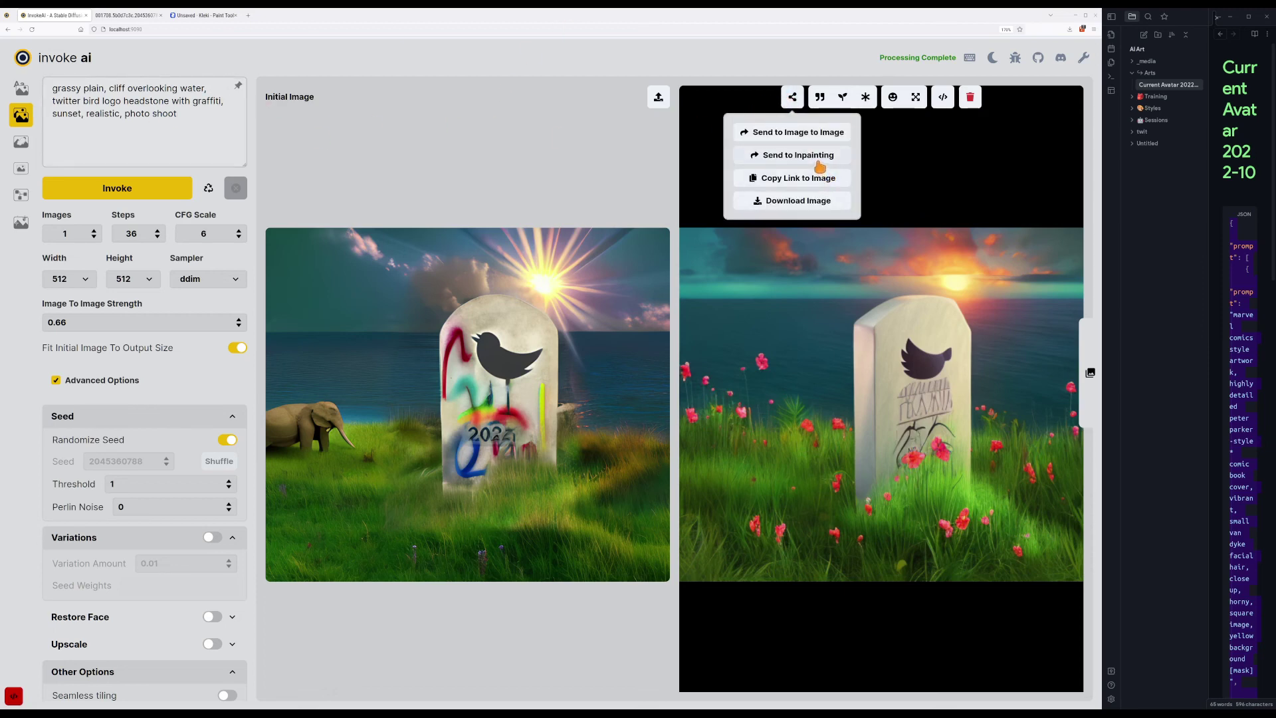
left_click(798, 155)
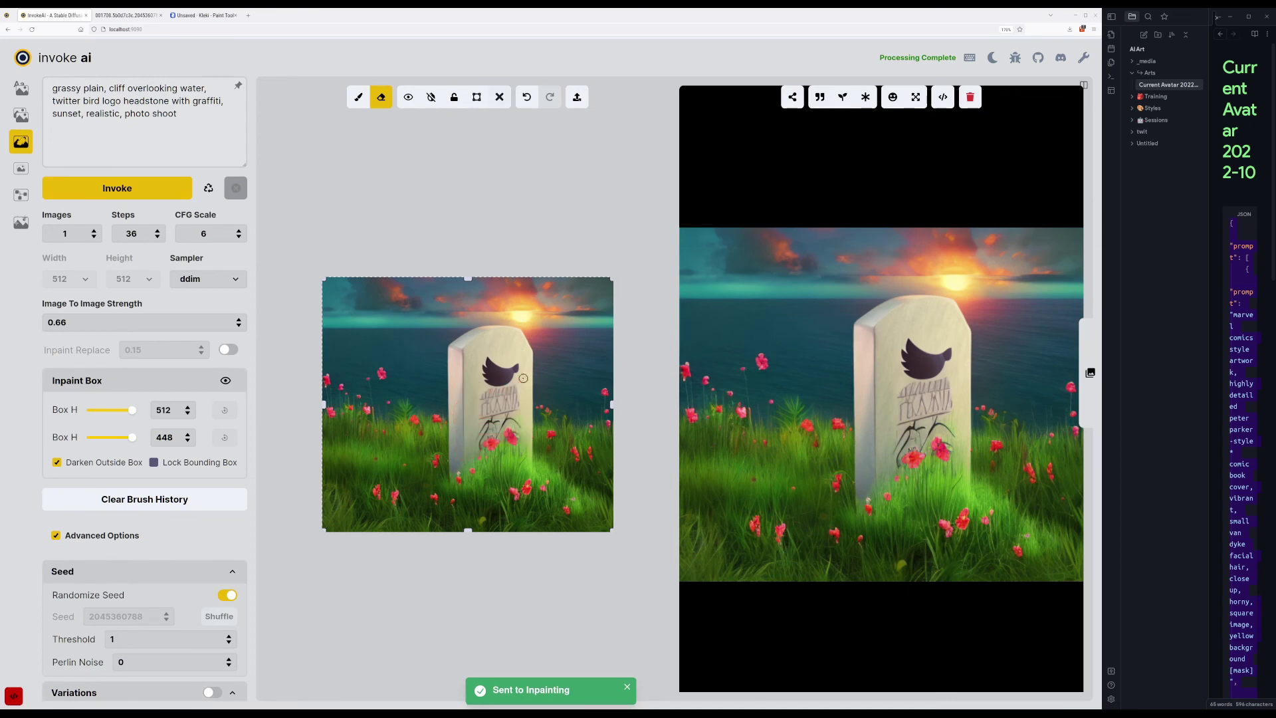
key("shift+c")
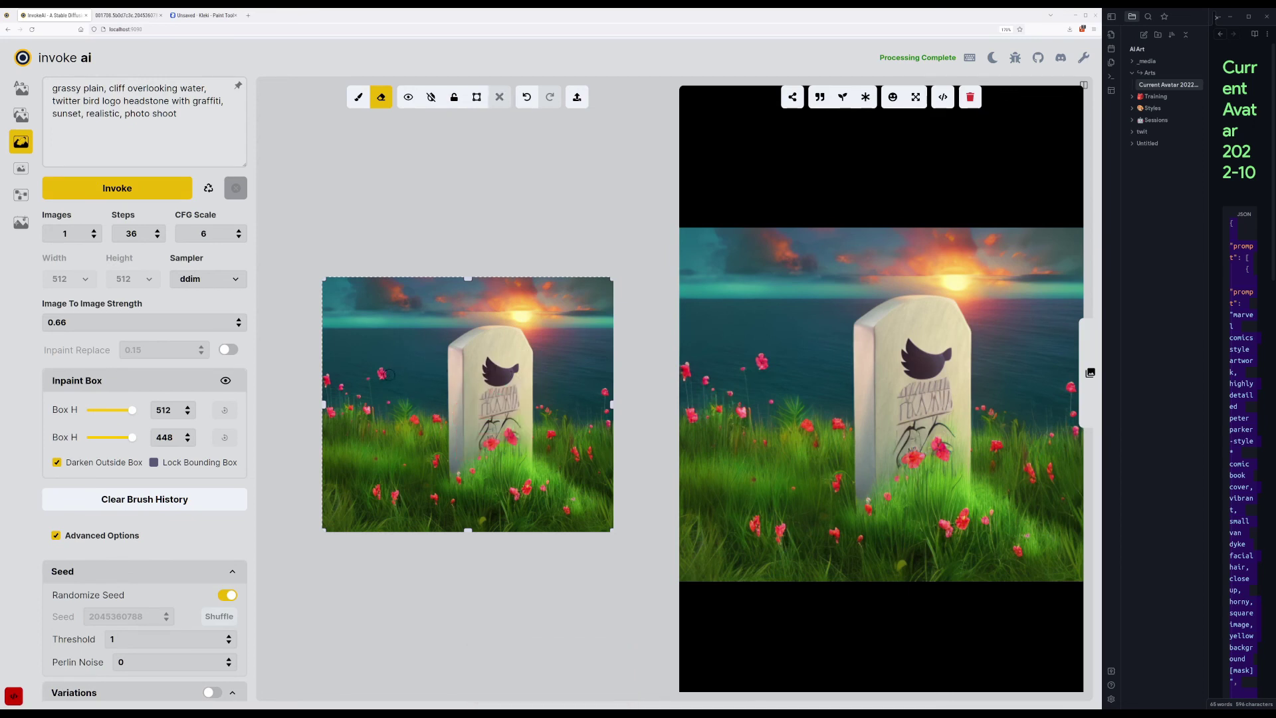
Enlarge the mask brush and mask the water and grass area to the left of the headstone.
scroll(388, 376, "up", 10)
mouse_move(373, 371)
left_mouse_down()
mouse_move(384, 396)
mouse_move(373, 421)
mouse_move(378, 389)
mouse_move(389, 410)
mouse_move(392, 398)
mouse_move(390, 424)
mouse_move(384, 395)
mouse_move(363, 426)
mouse_move(384, 416)
mouse_move(347, 406)
left_mouse_up()
key("b")
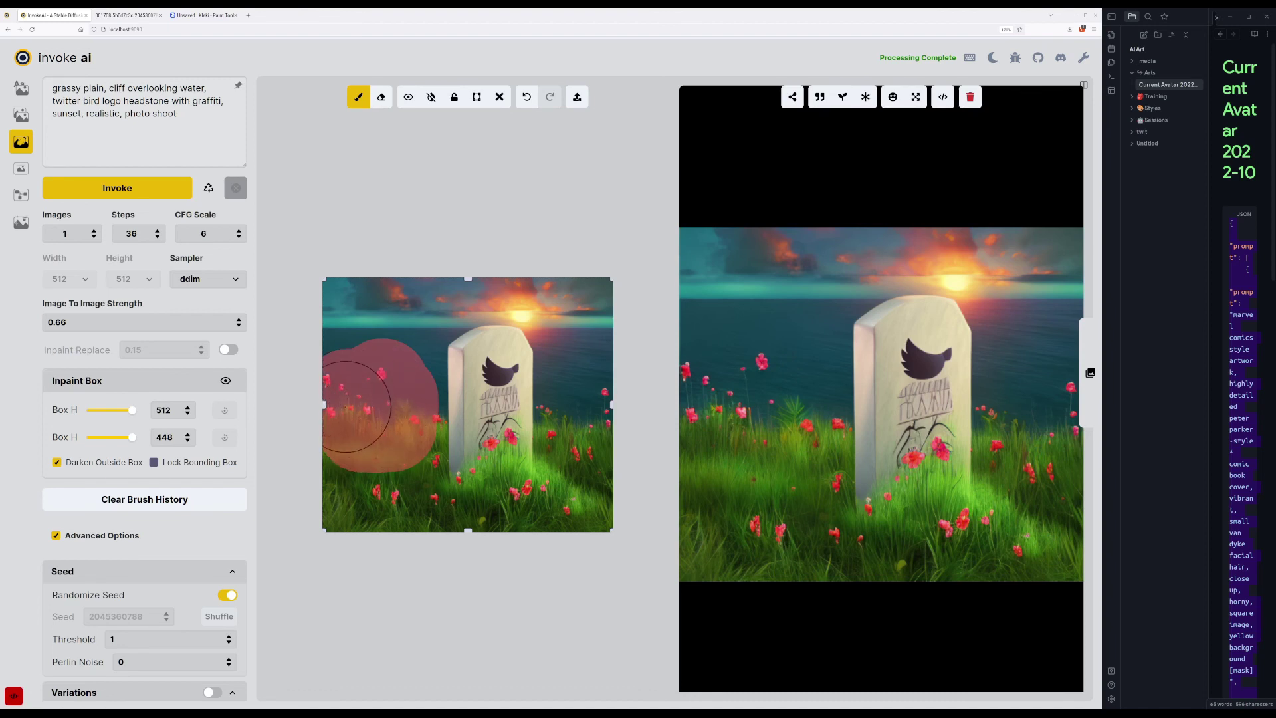
Replace the prompt with "giant mastodon elephant" and generate several inpaintings of the masked area.
key("alt+a")
key("ctrl+a")
type("giant")
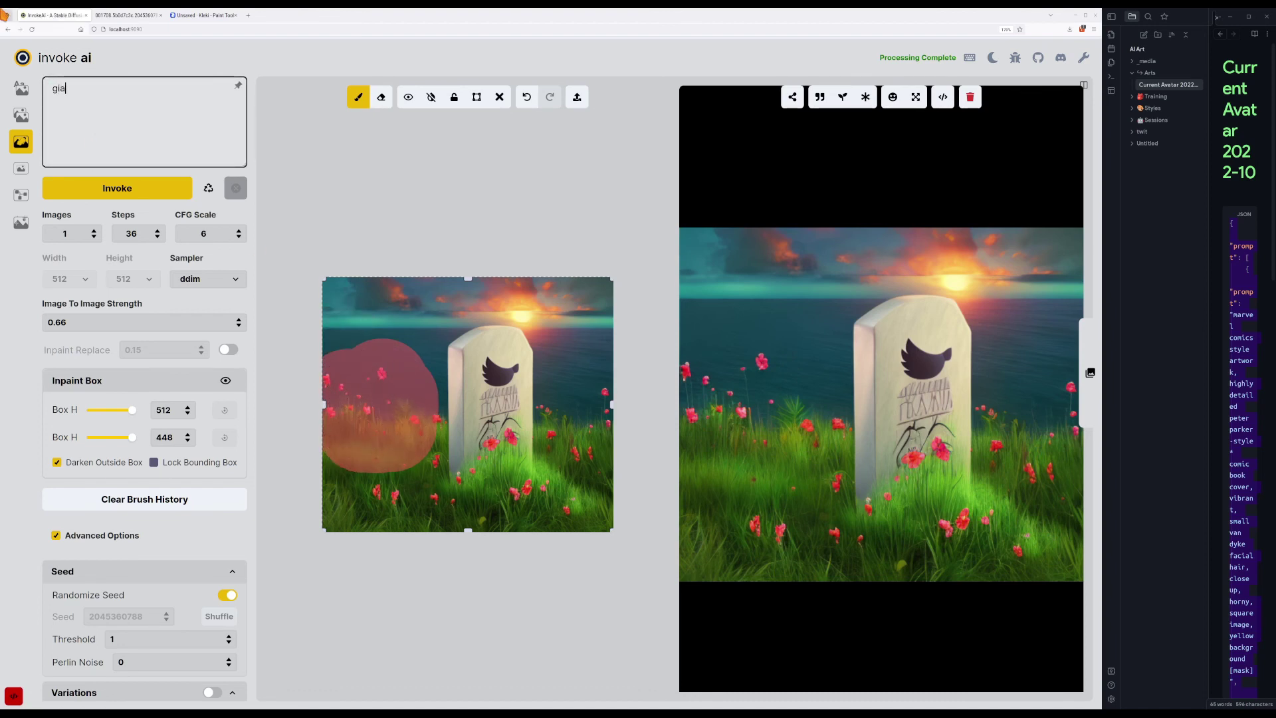
type("stodon elephant")
key("ctrl+Return")
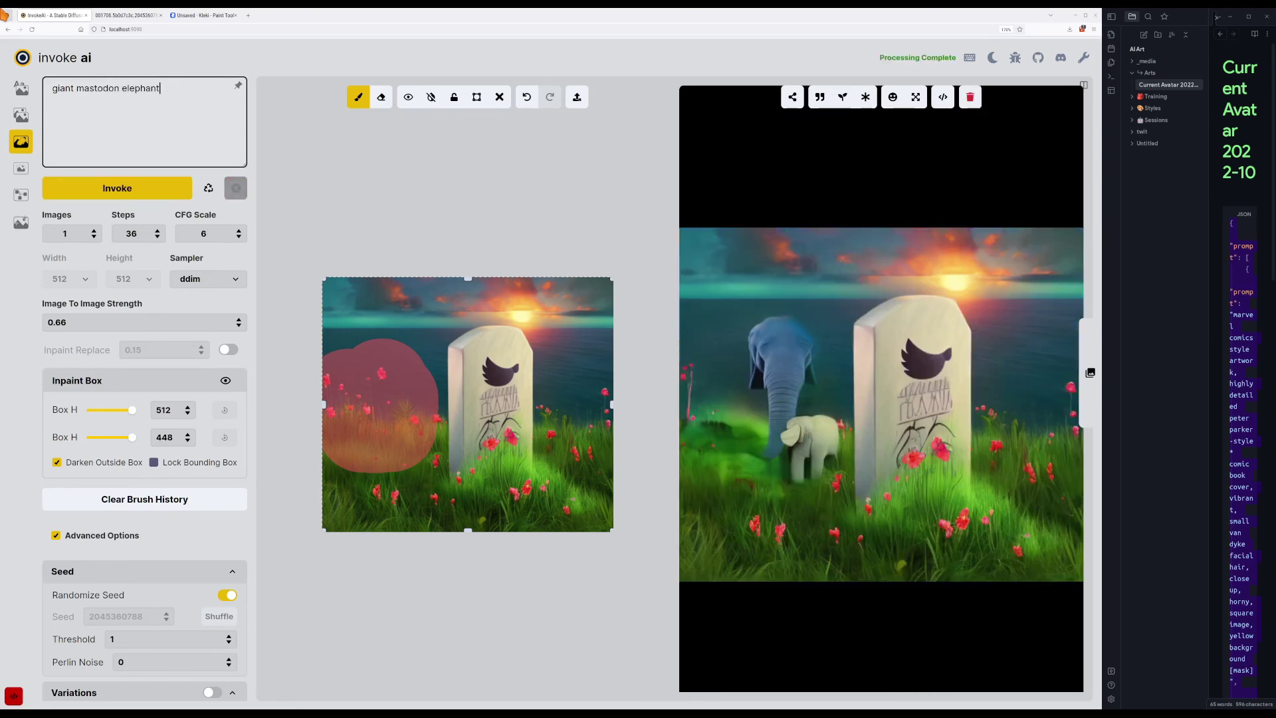
key("ctrl+Return")
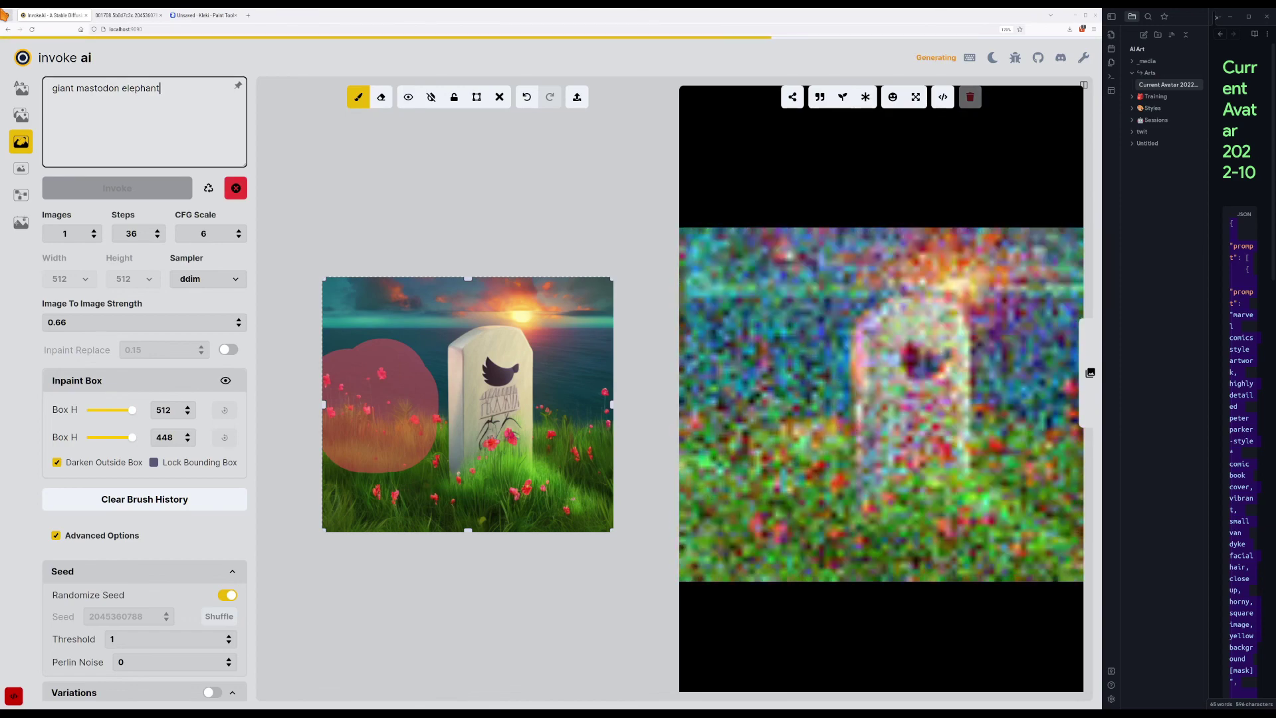
key("ctrl+Return")
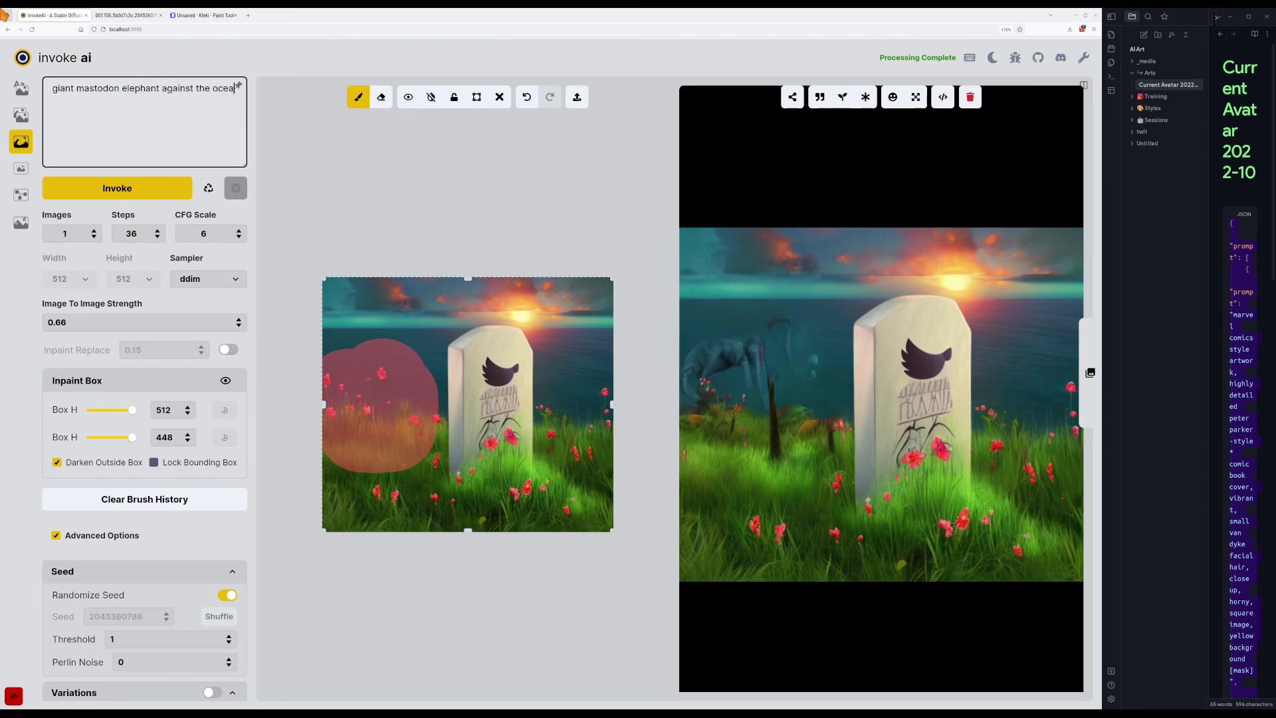
Extend the prompt to "giant mastodon elephant against the ocean" and generate several more inpaintings of the masked area.
type("n")
key("ctrl+Return")
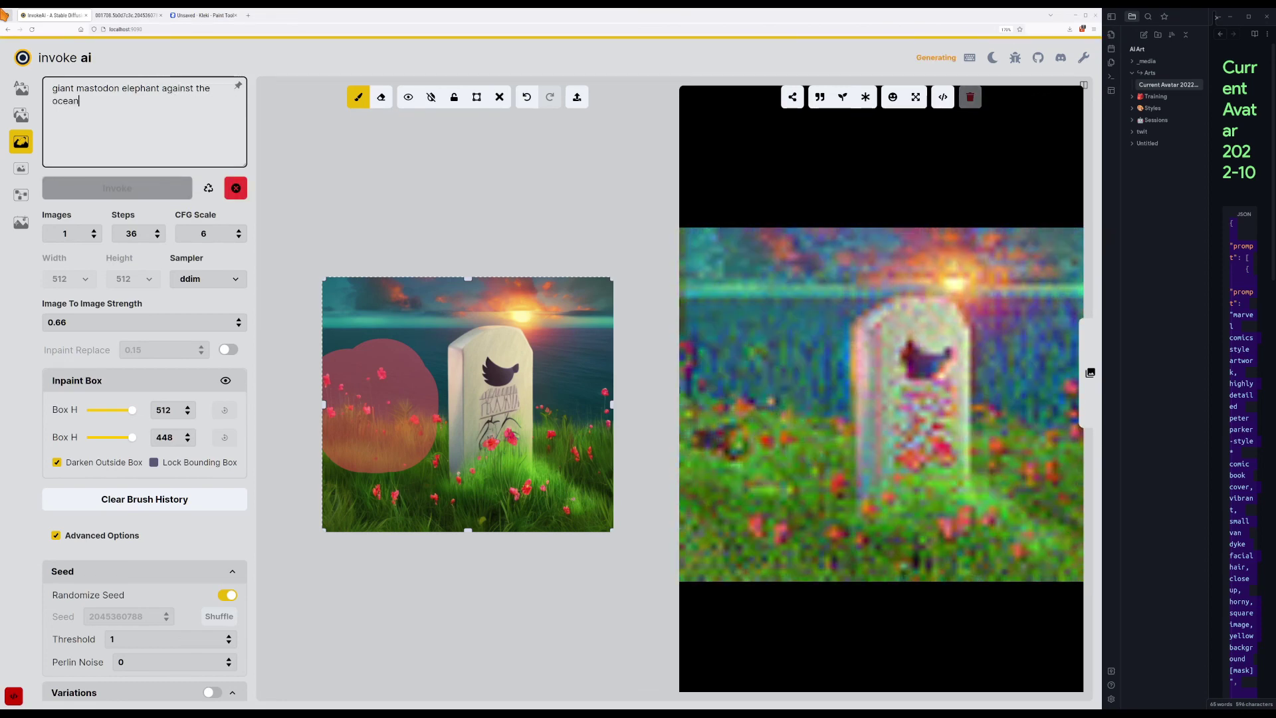
key("ctrl+Return")
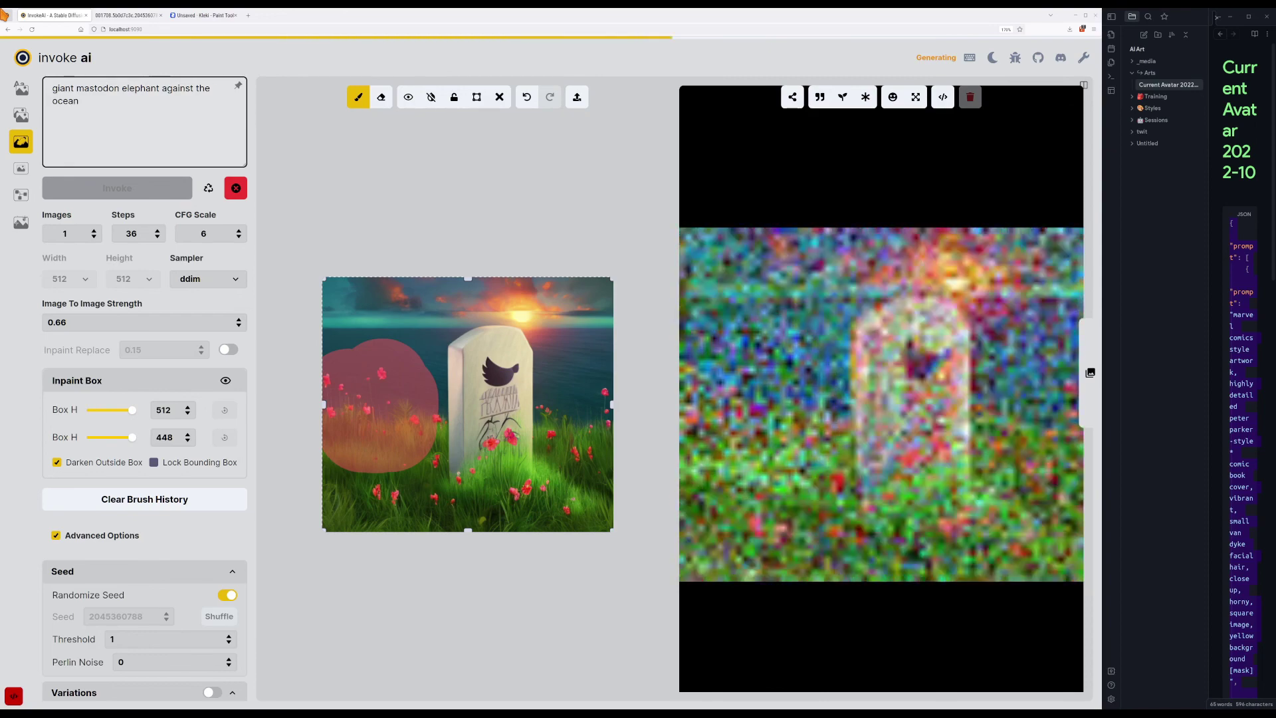
key("ctrl+Return")
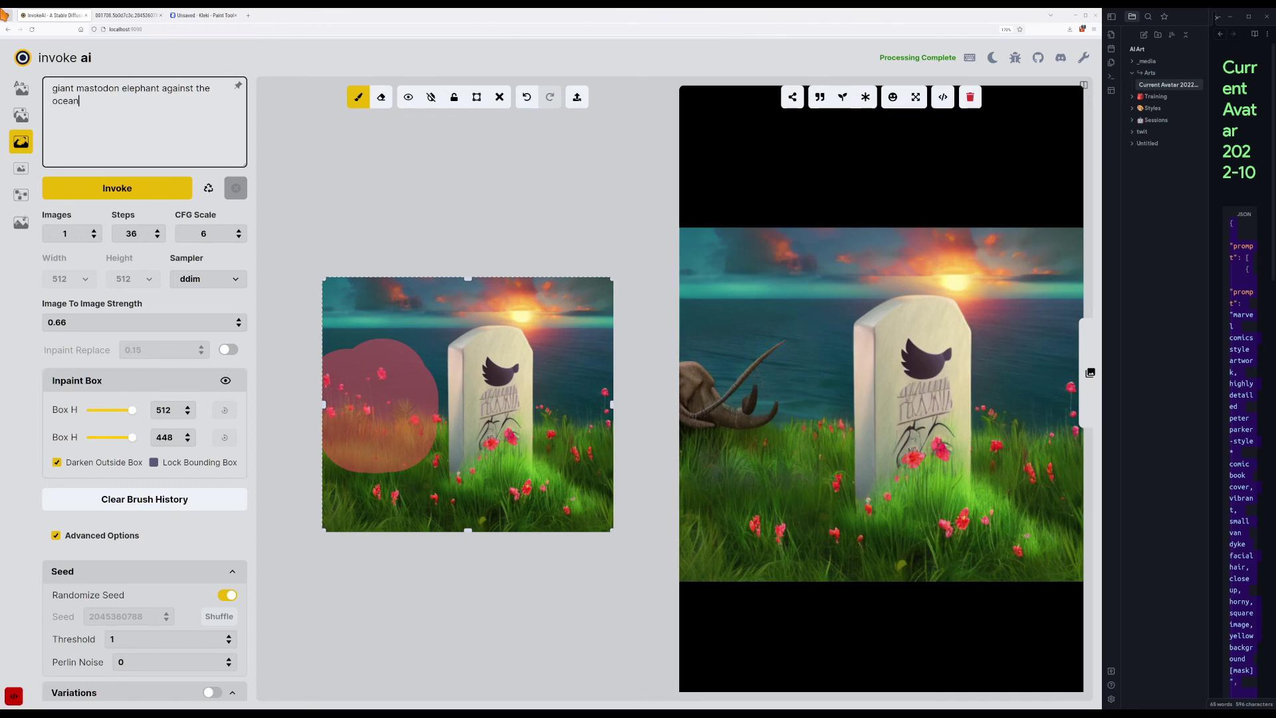
key("ctrl+Return")
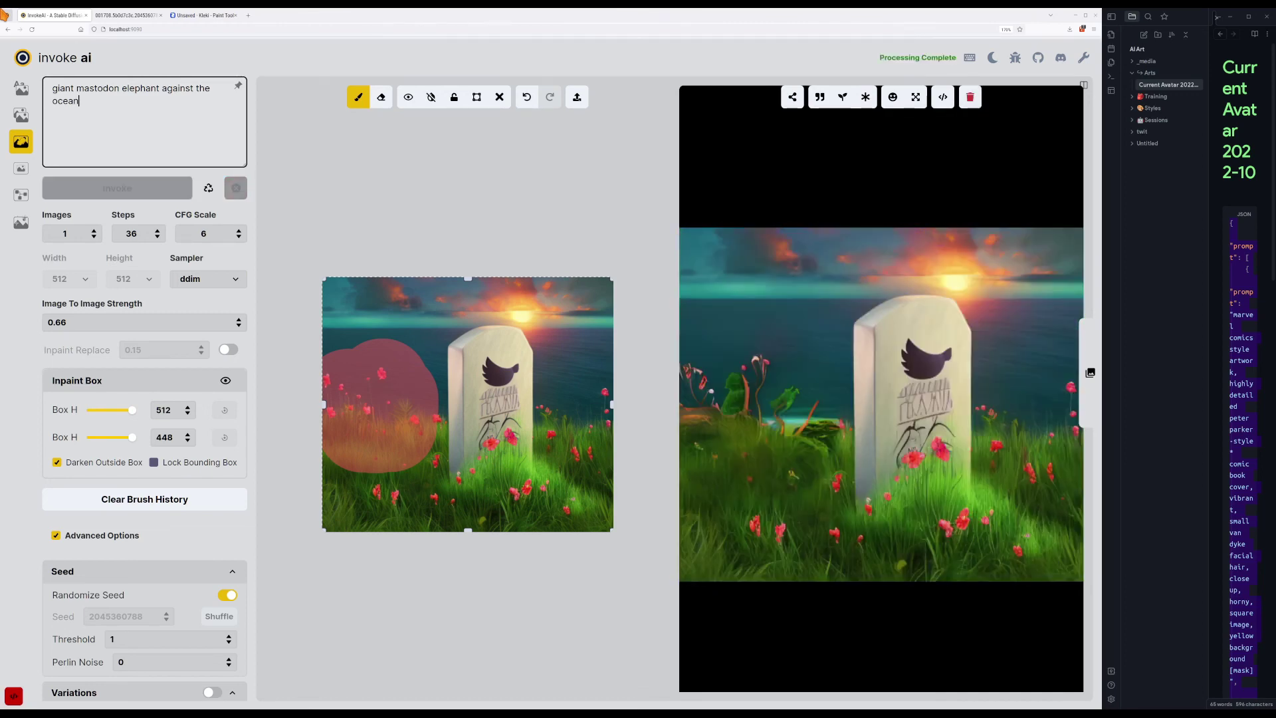
key("ctrl+Return")
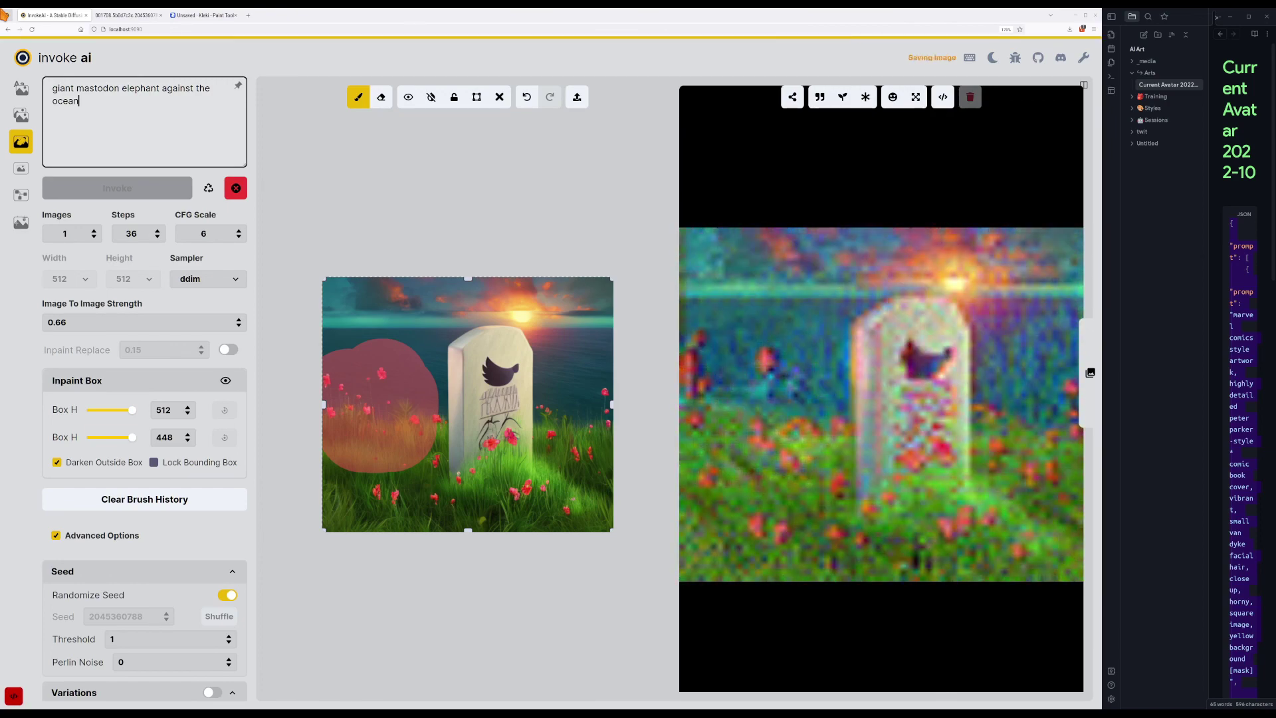
key("ctrl+Return")
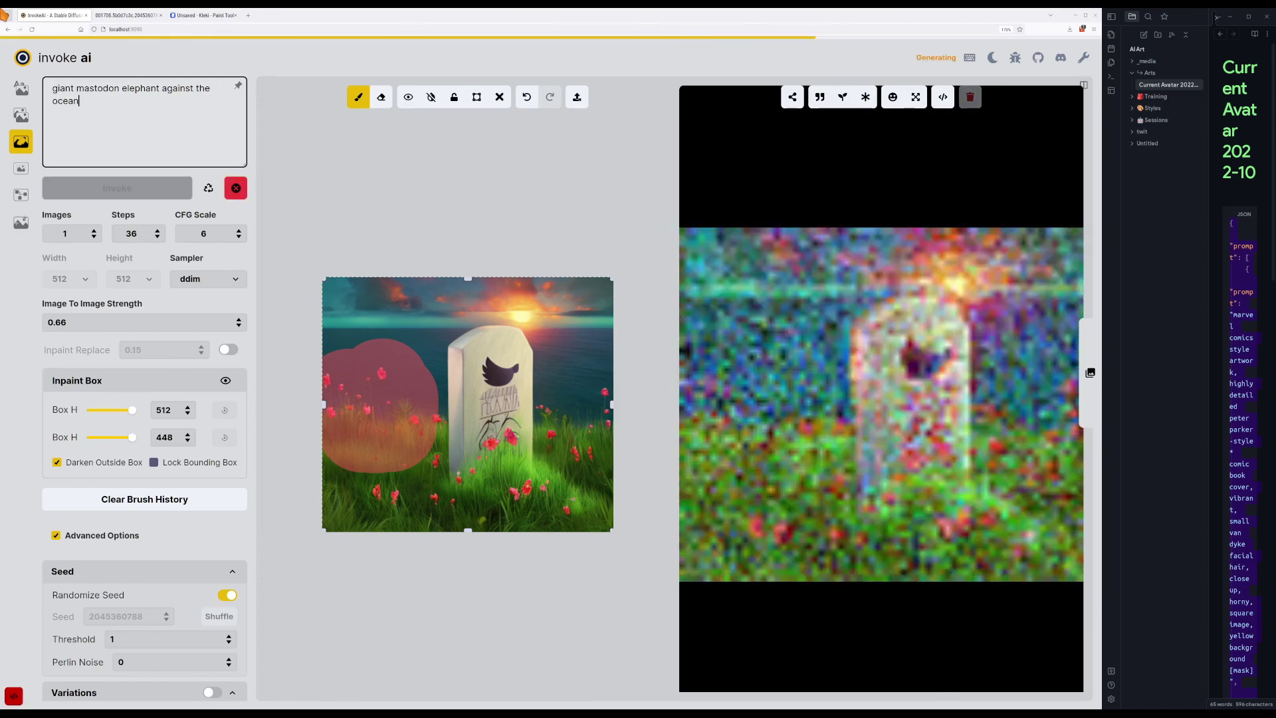
key("ctrl+Return")
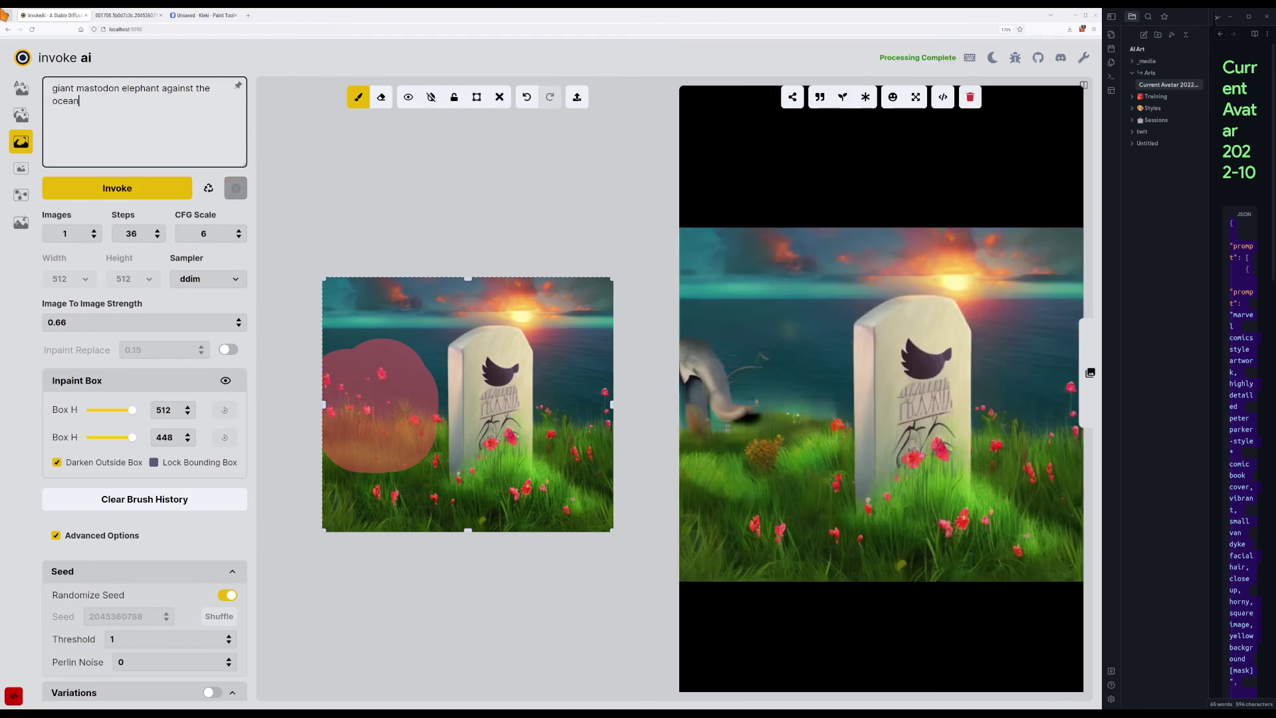
key("ctrl+Return")
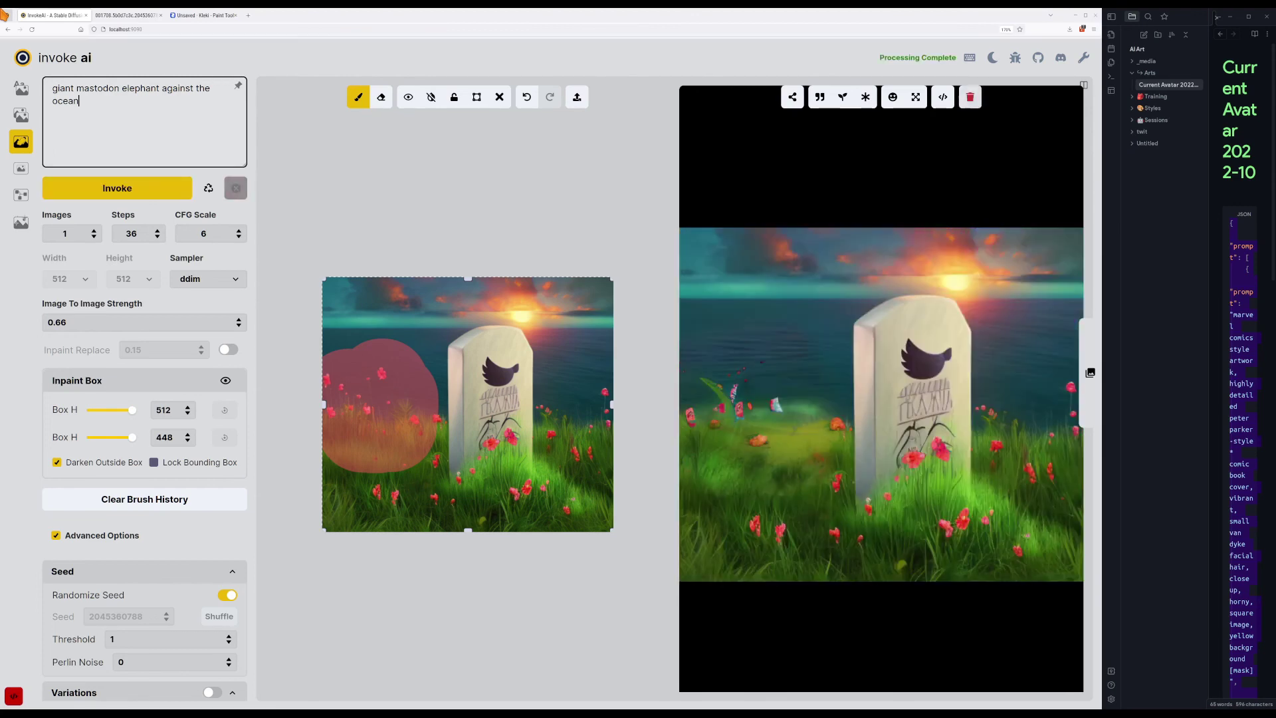
Reuse all generation settings of an earlier image: sampler k_euler_a, CFG scale 3.5, image-to-image strength 0.8, Inpaint Replace 0.05.
key("ctrl+alt+a")
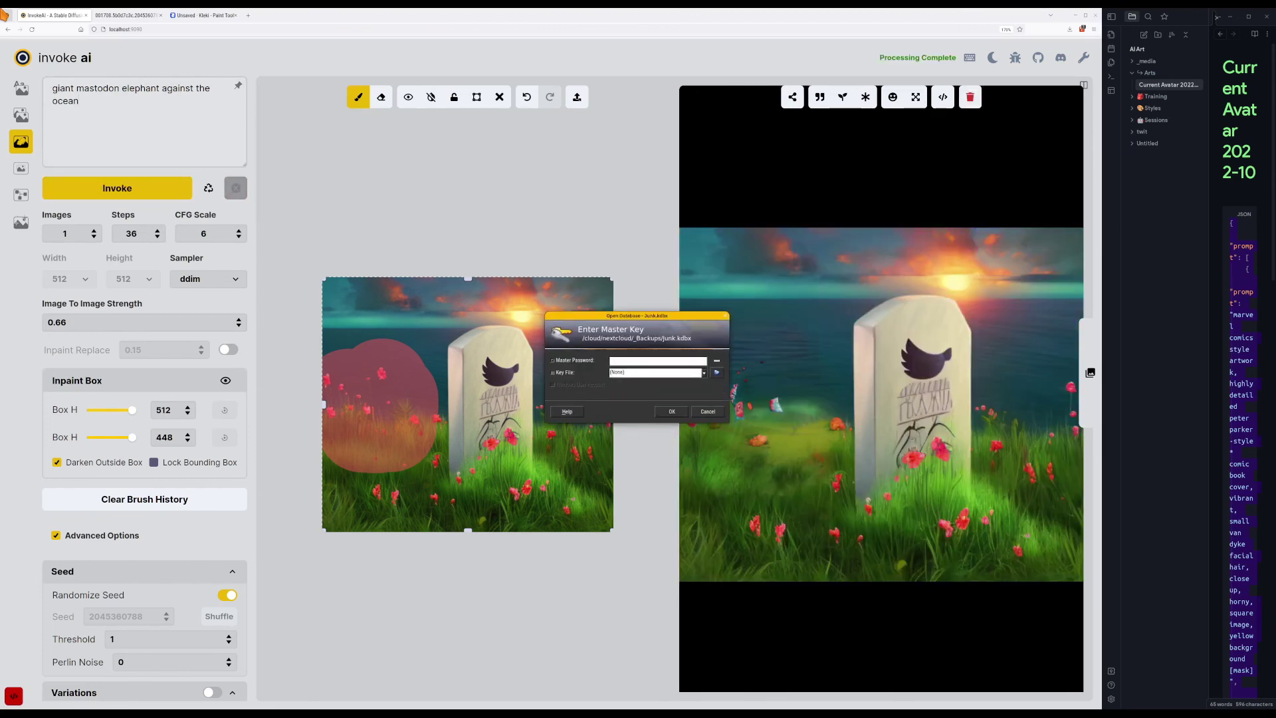
key("Escape")
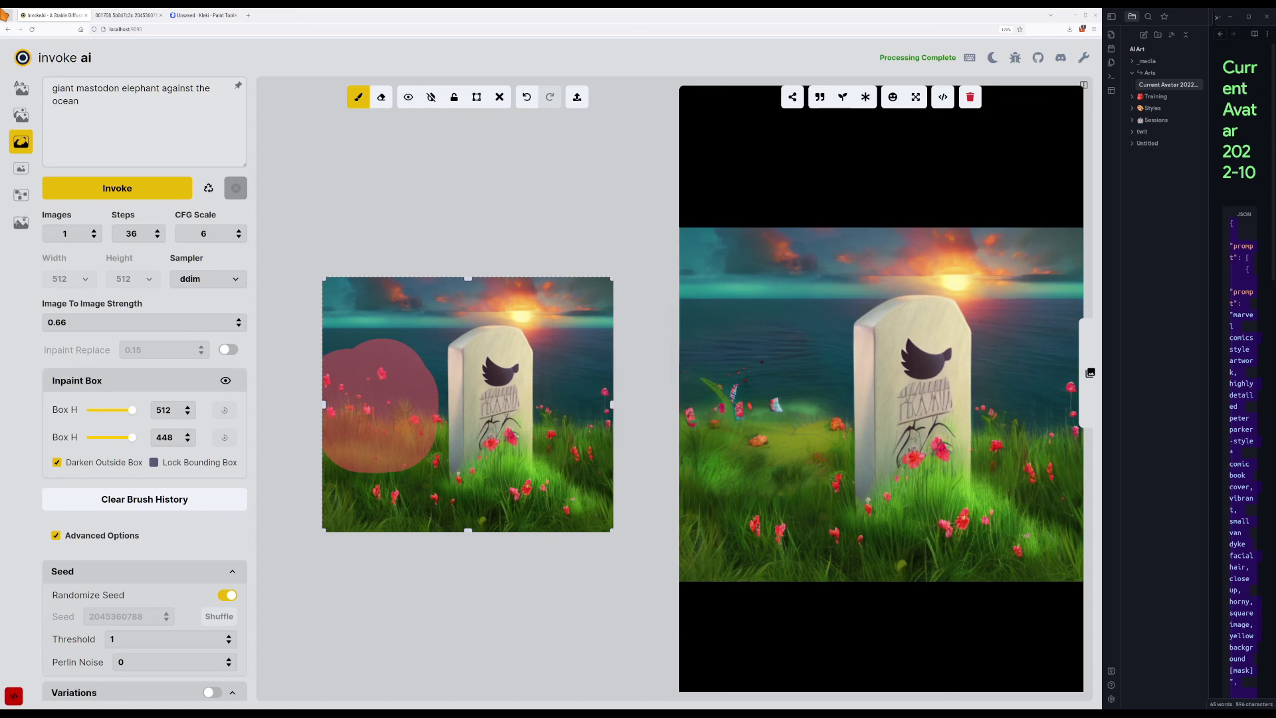
key("Left")
key("a")
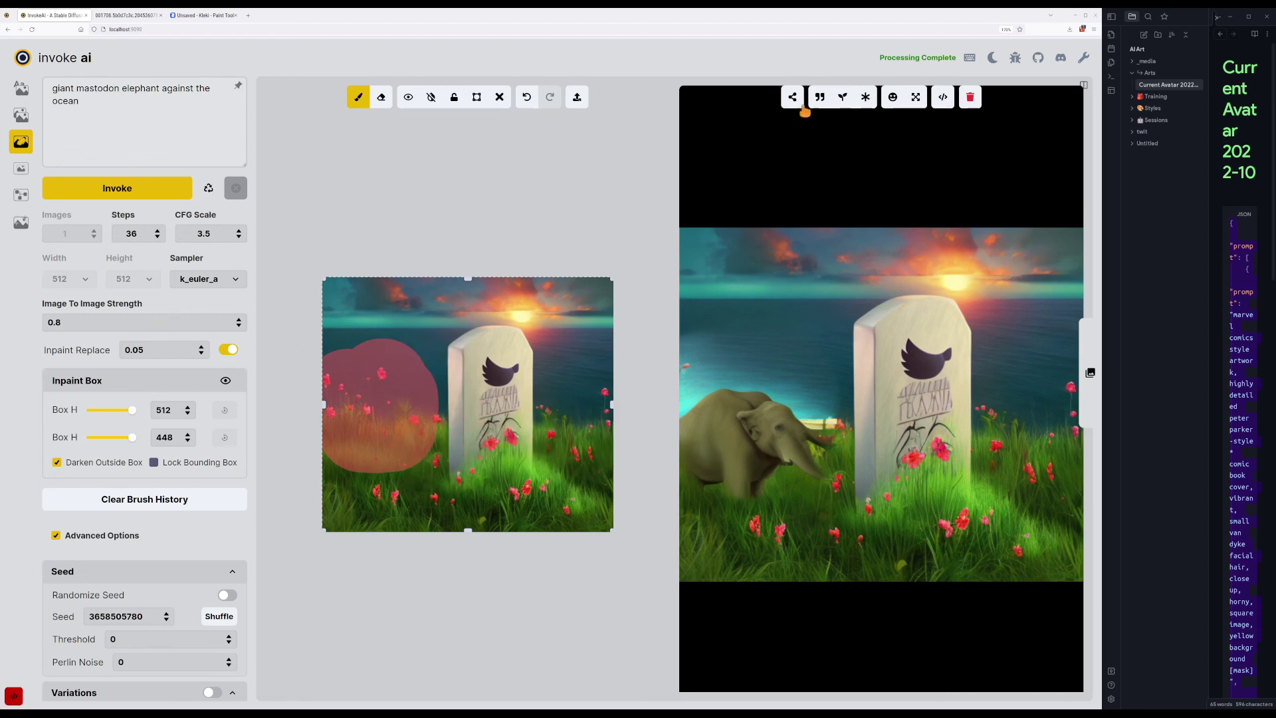
Send the image with the elephant beside the headstone to Inpainting and clear the mask.
mouse_move(795, 101)
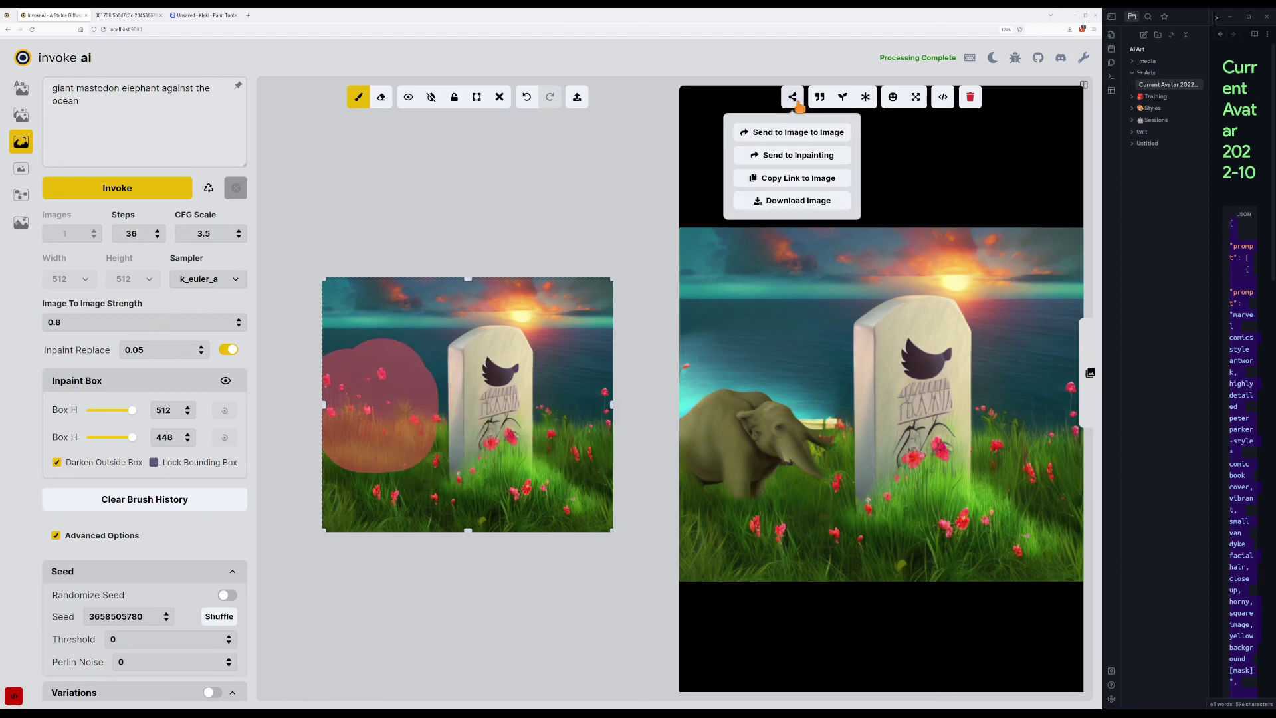
left_click(795, 157)
key("shift+c")
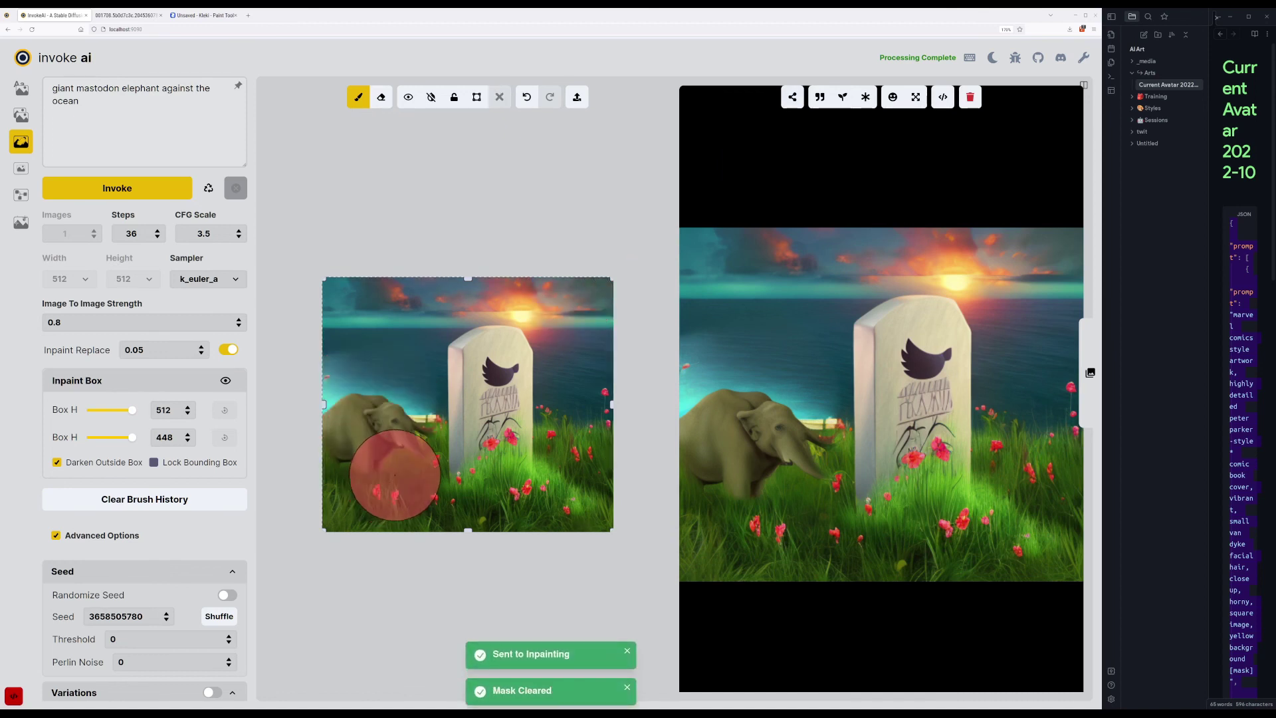
Shrink the mask brush and paint a small mask over the elephant's trunk, just below its face.
key("bracketleft")
key("bracketleft")
key("bracketleft")
key("bracketleft")
key("bracketleft")
key("bracketleft")
key("bracketleft")
key("bracketleft")
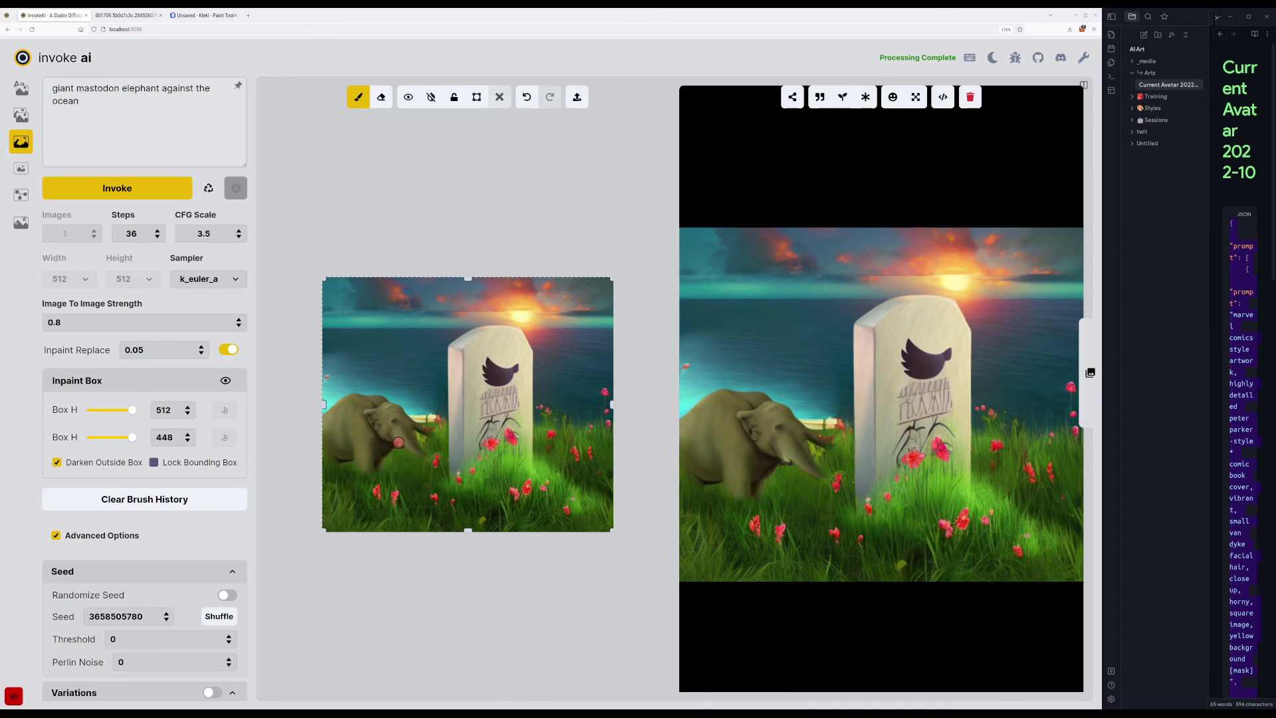
left_click_drag(398, 442, 400, 447)
Replace the prompt with "mastodon tusk" and generate inpaintings of the small masked area.
key("alt+a")
key("ctrl+a")
key("Left")
key("ctrl+shift+Right")
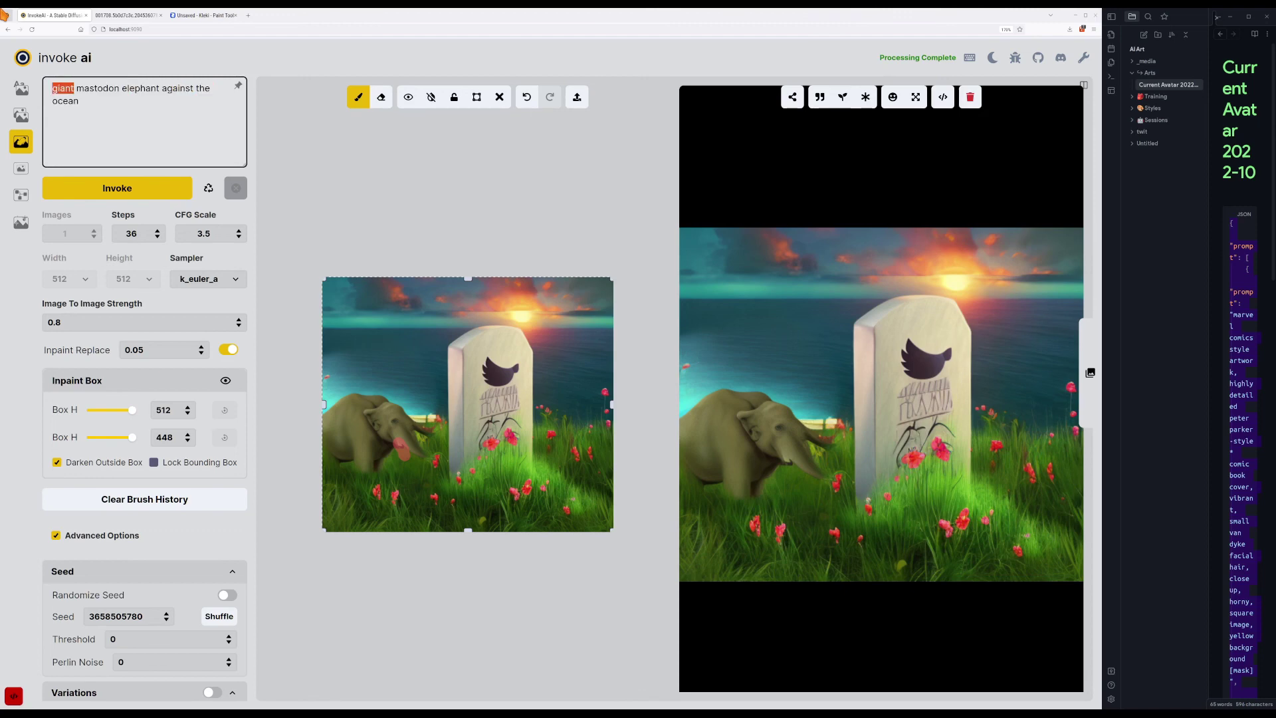
key("Delete")
key("ctrl+Right")
key("shift+End")
key("Delete")
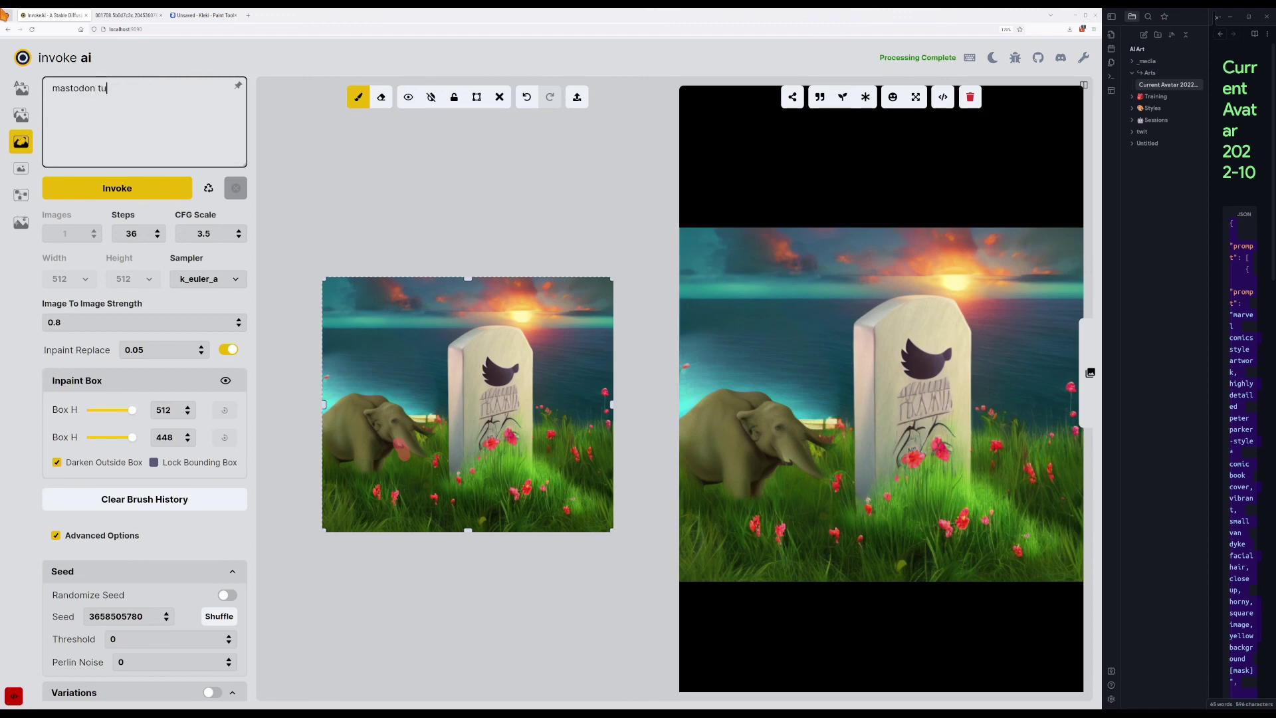
key("Return")
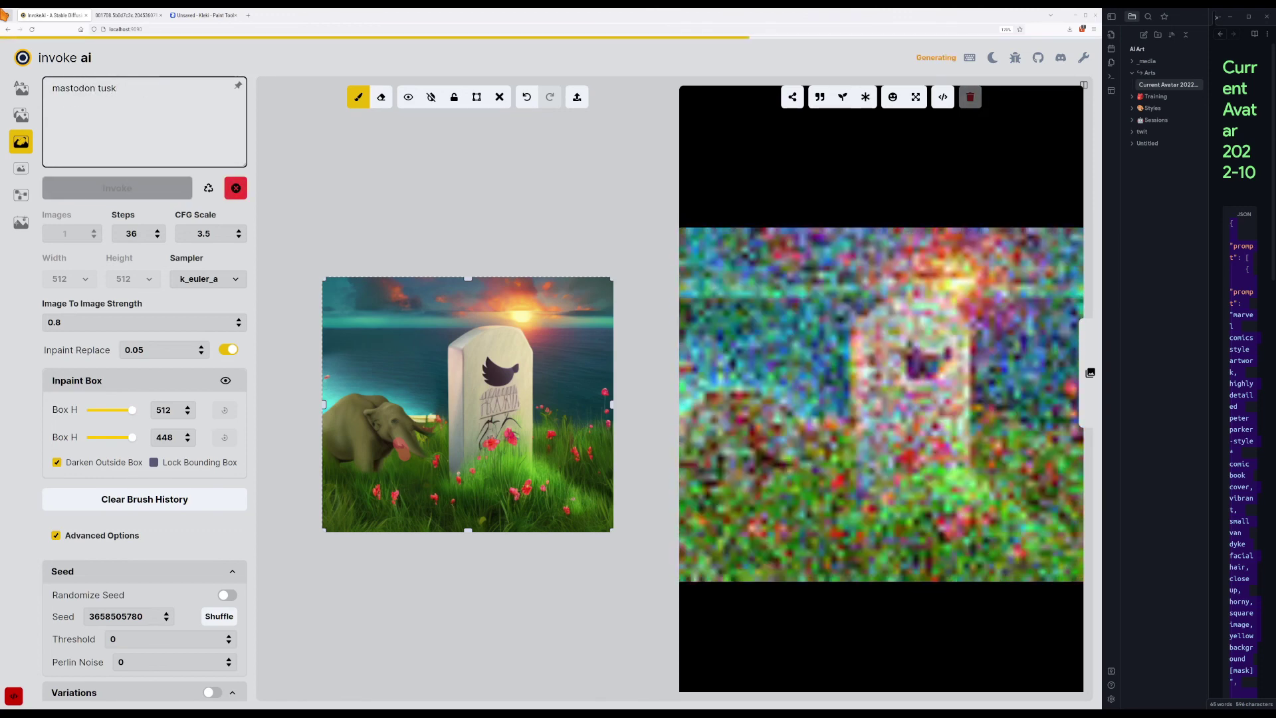
key("Return")
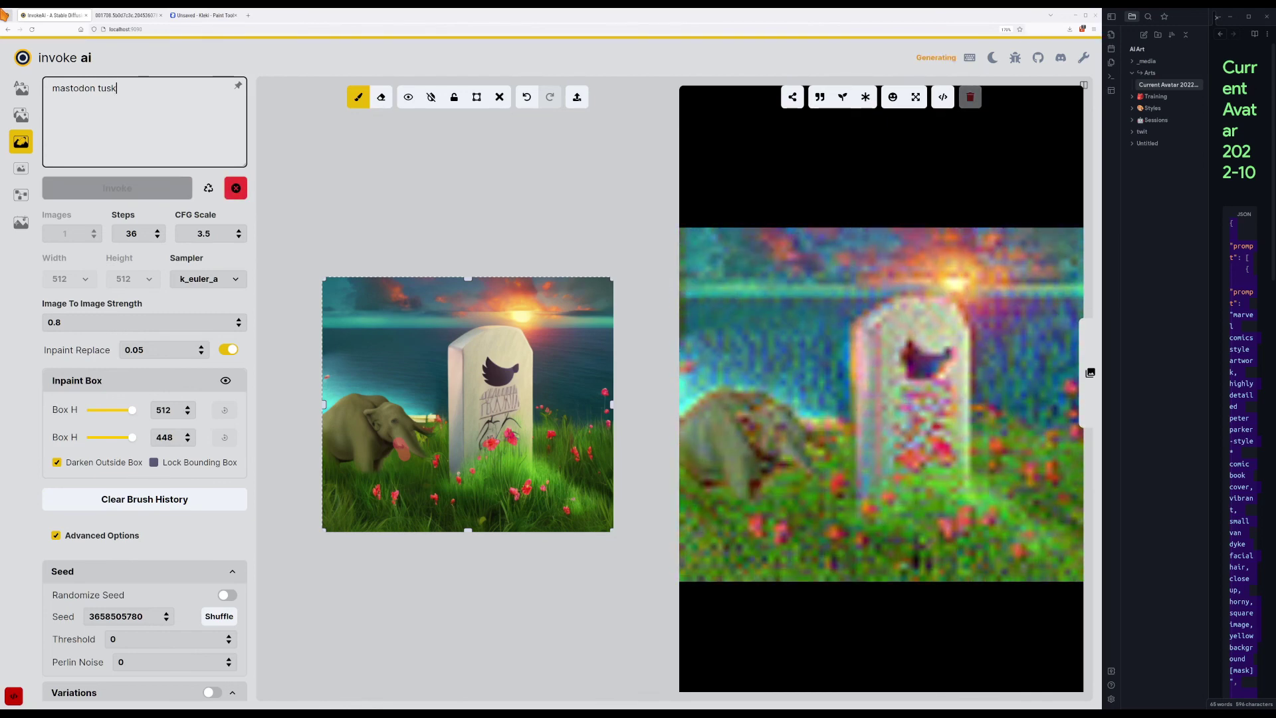
Generate more inpaintings with the prompt "white mastodon tusk", adding "++++" at its end to emphasize the tusk.
type("white")
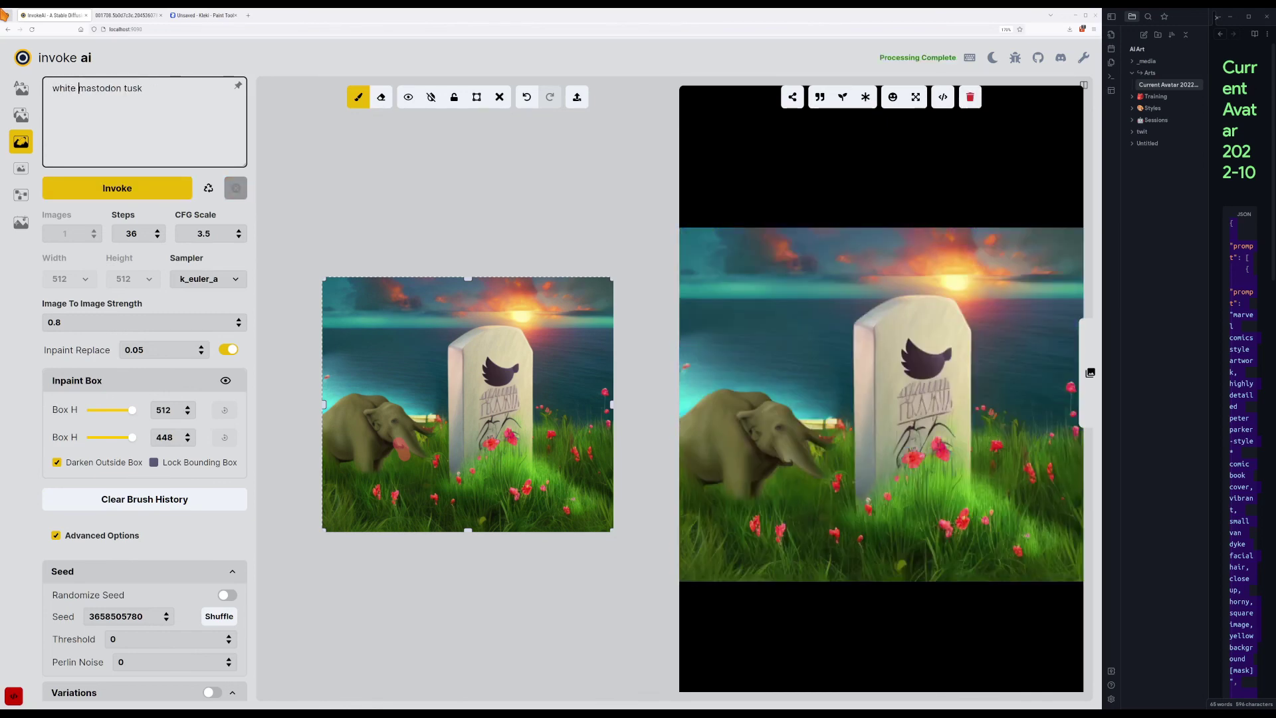
key("Return")
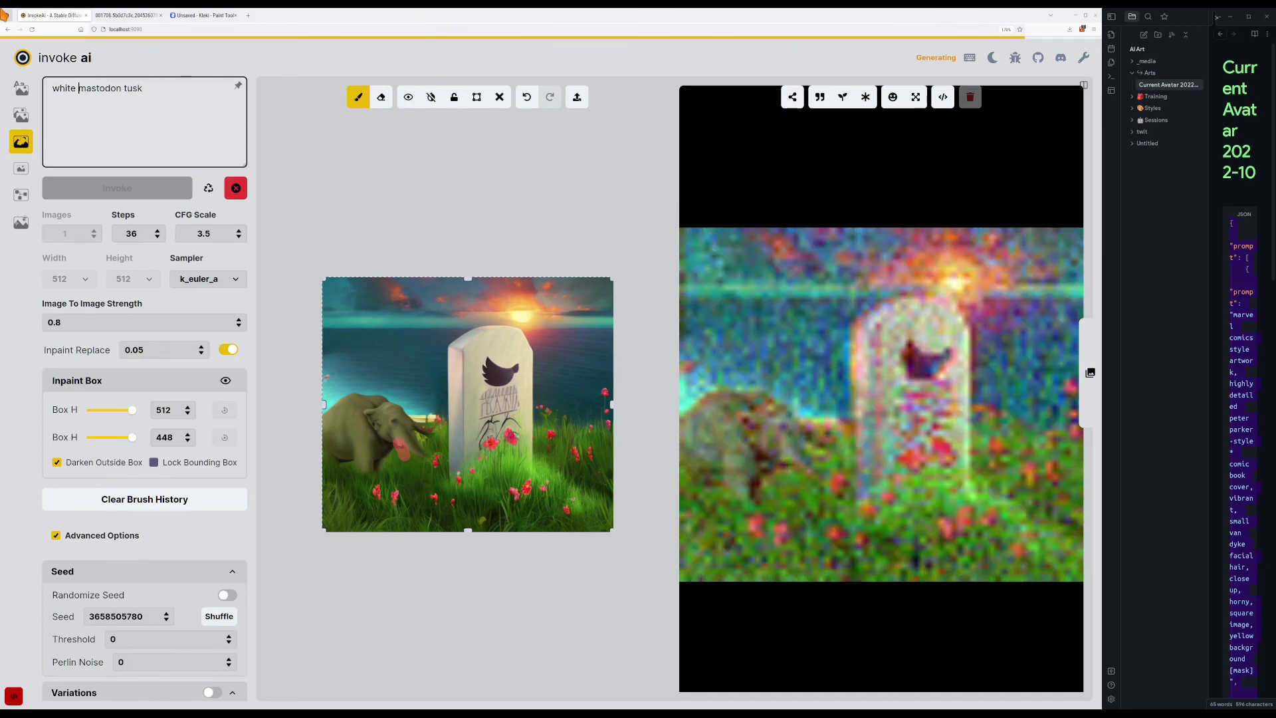
key("Return")
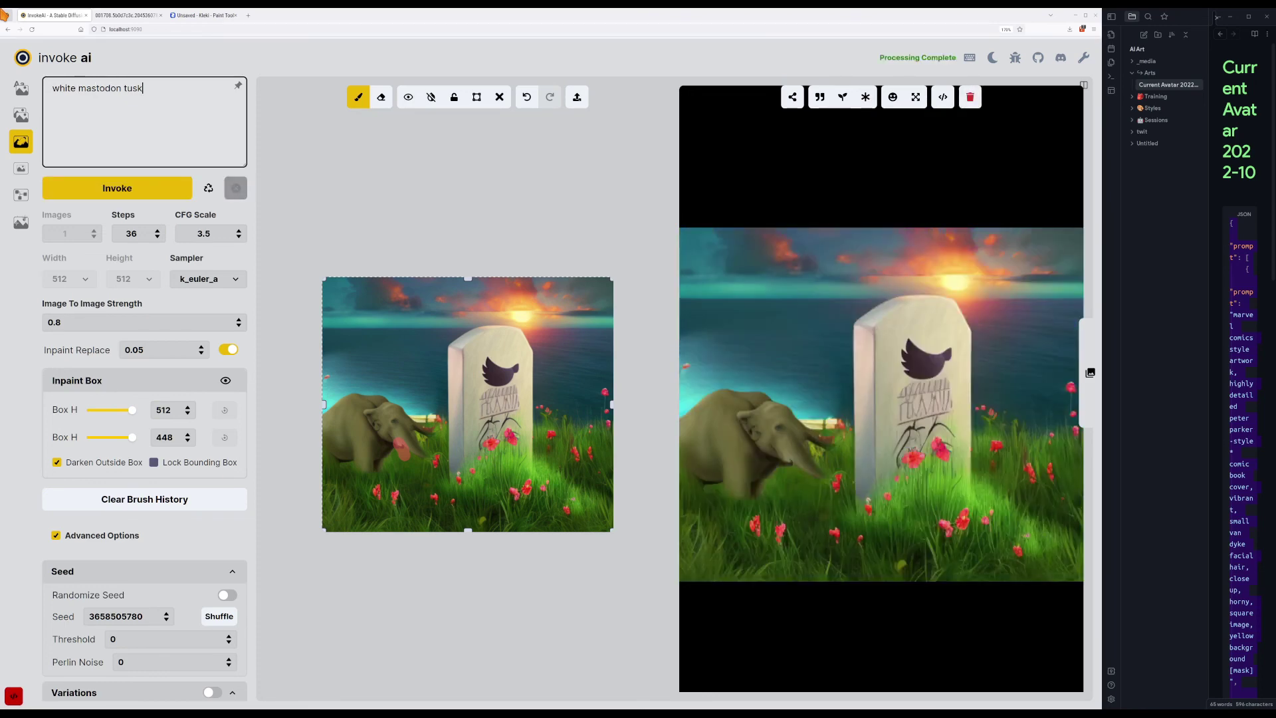
key("Return")
Set the sampler to ddim and image-to-image strength to 0.96, and generate several inpaintings of the tusk.
left_click(230, 278)
left_click(224, 296)
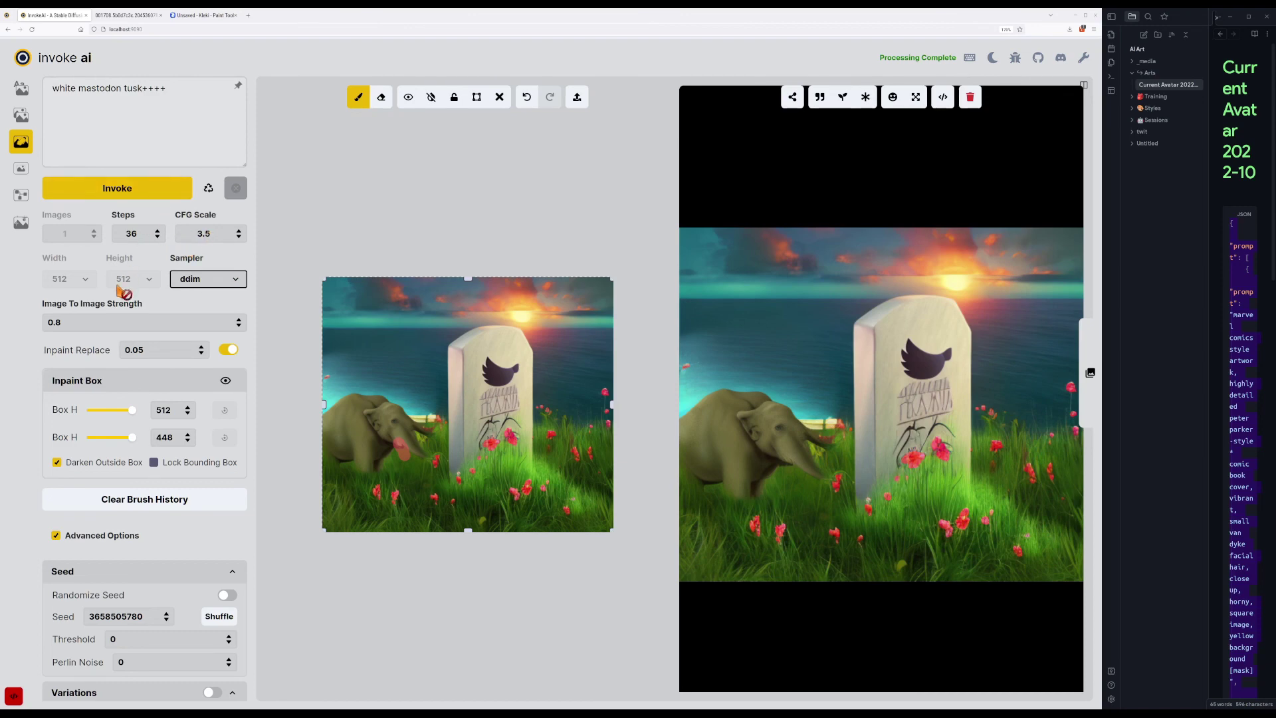
left_click(239, 322)
type("1")
key("BackSpace")
type("6")
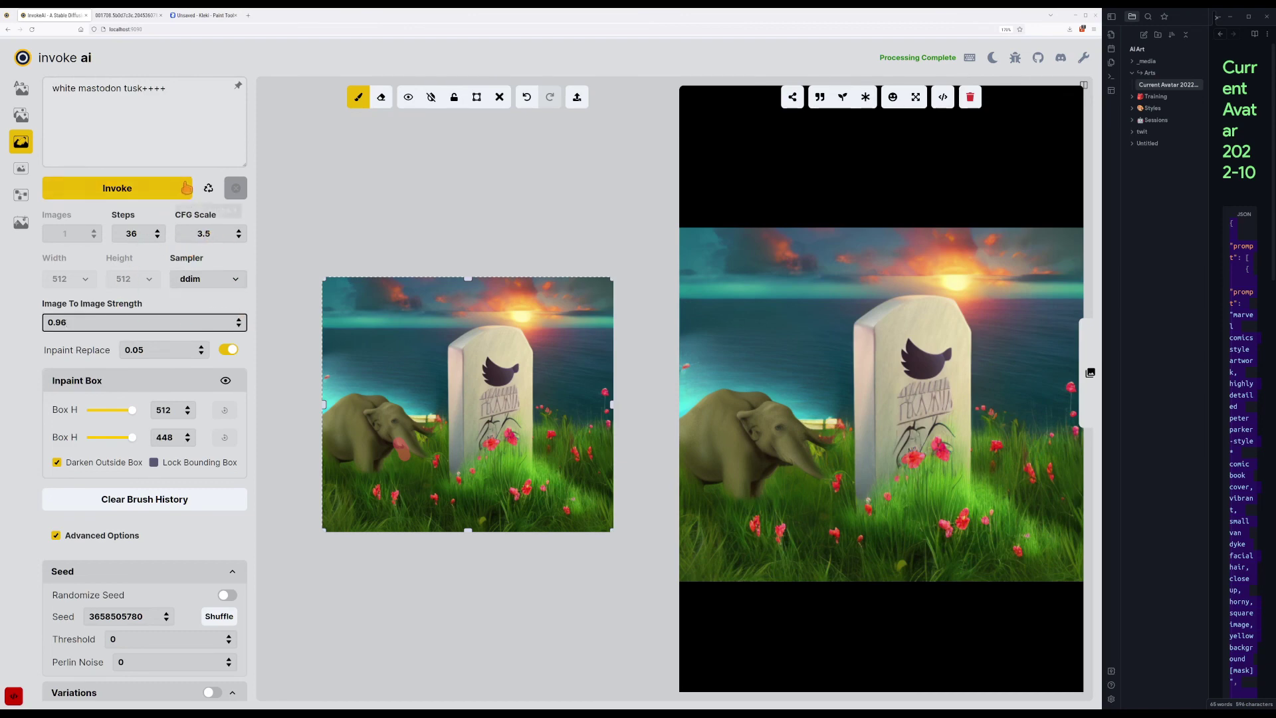
left_click(153, 189)
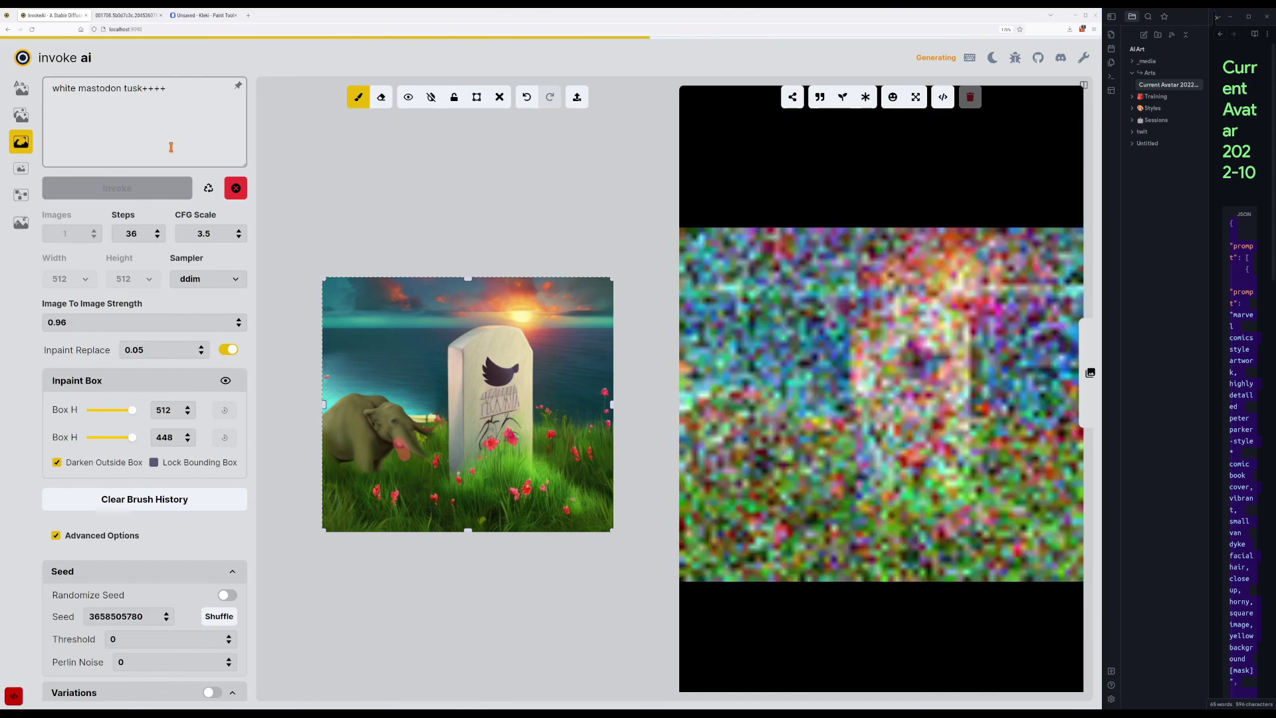
key("ctrl+Return")
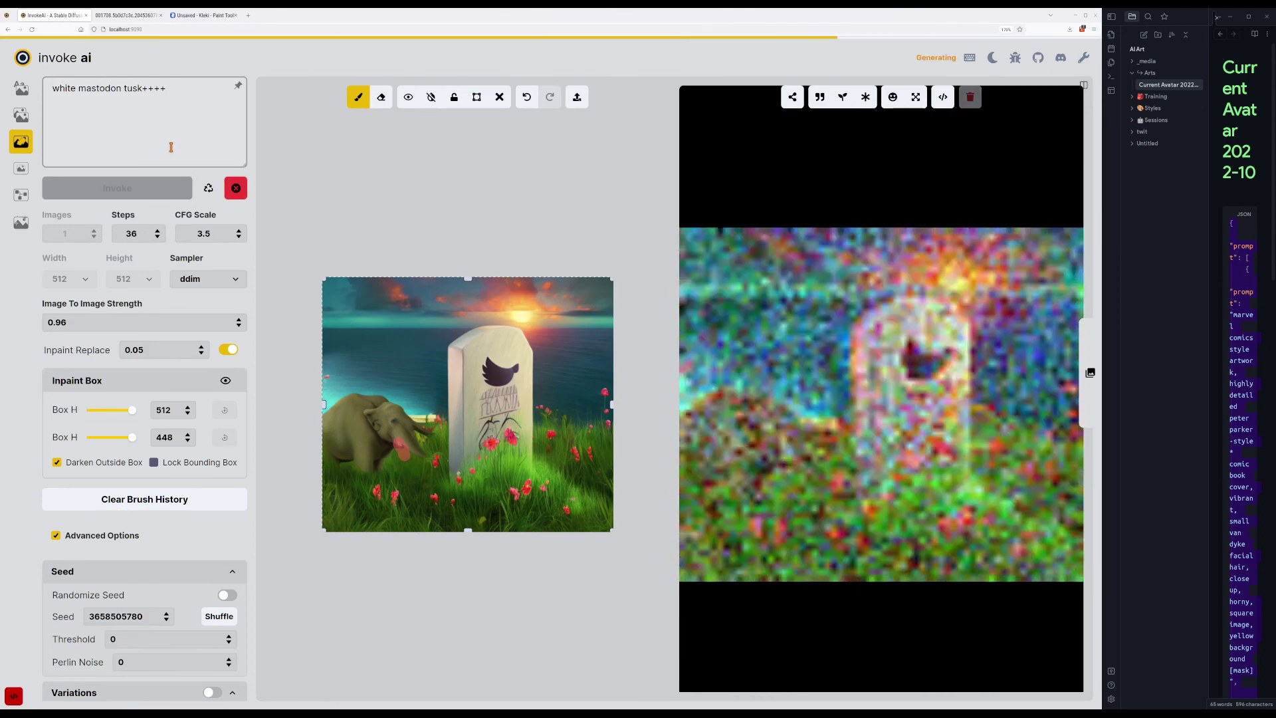
key("ctrl+Return")
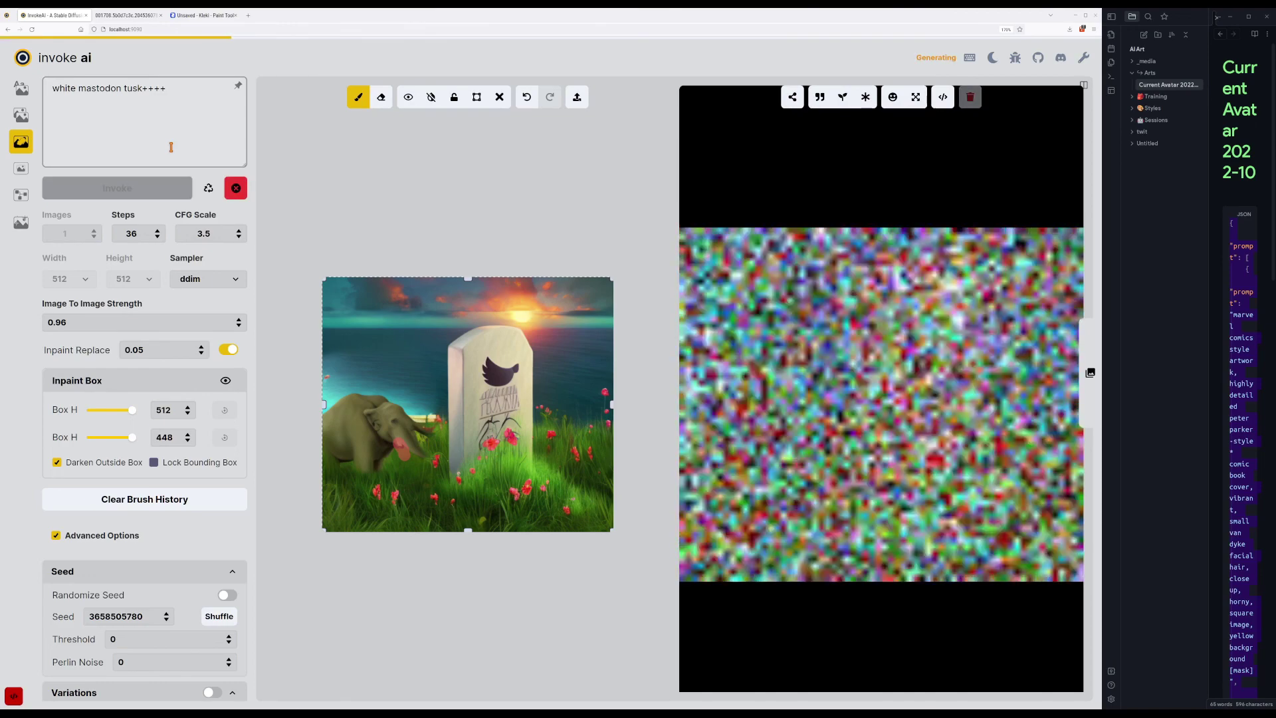
Turn on seed randomization and generate more inpaintings of the tusk.
left_click(225, 596)
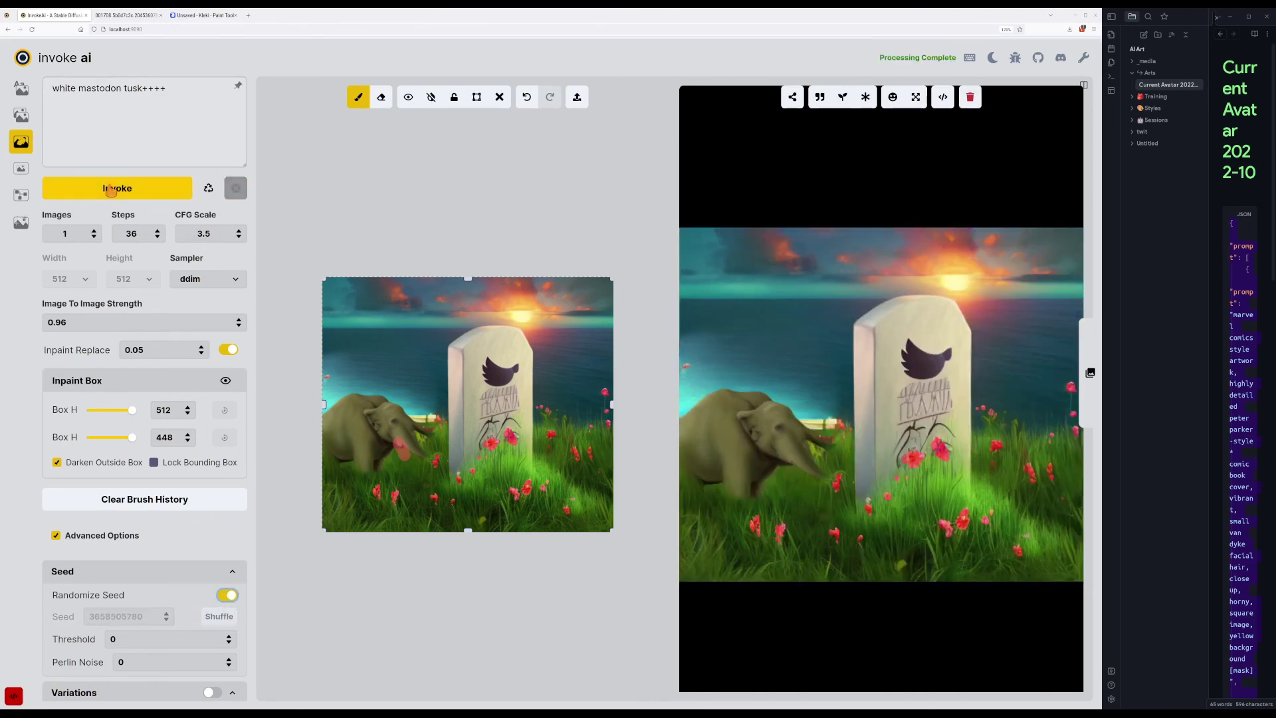
left_click(111, 189)
left_click(111, 190)
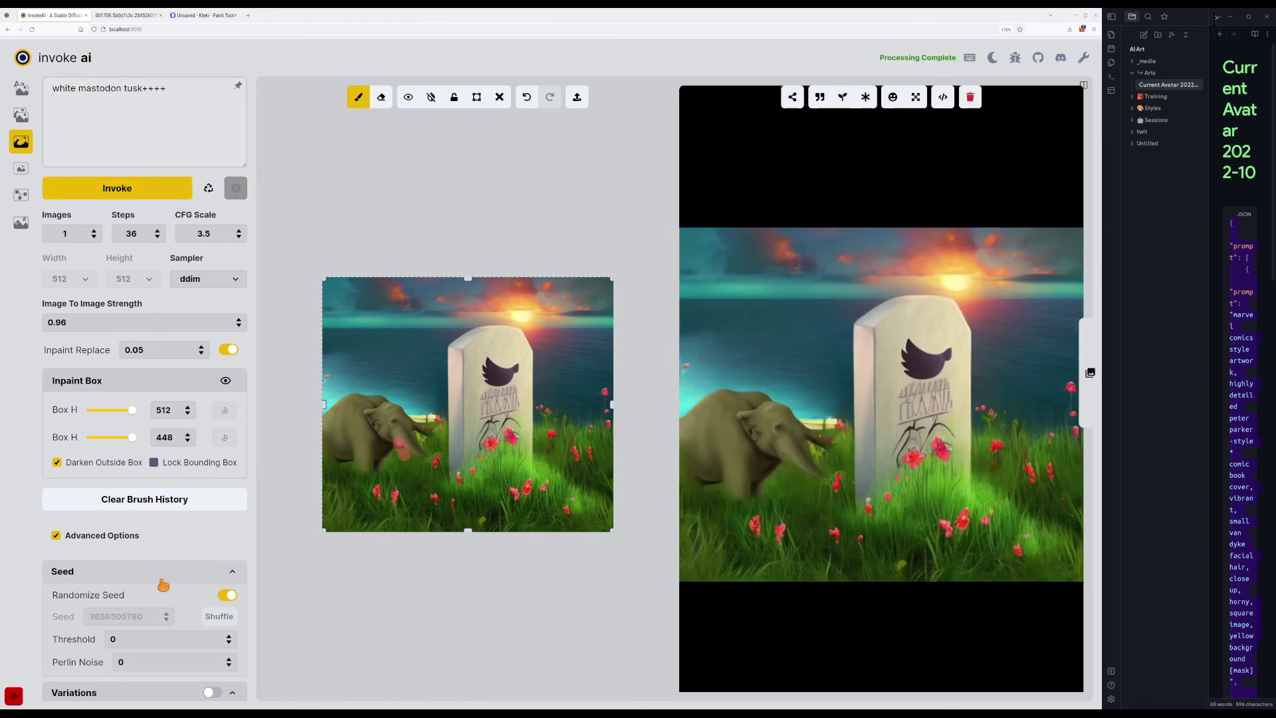
Turn off Inpaint Replace and raise the CFG scale to 8.5, generating an inpainting after each change.
scroll(163, 583, "down", 1)
scroll(164, 586, "up", 1)
scroll(164, 587, "down", 1)
scroll(194, 542, "up", 2)
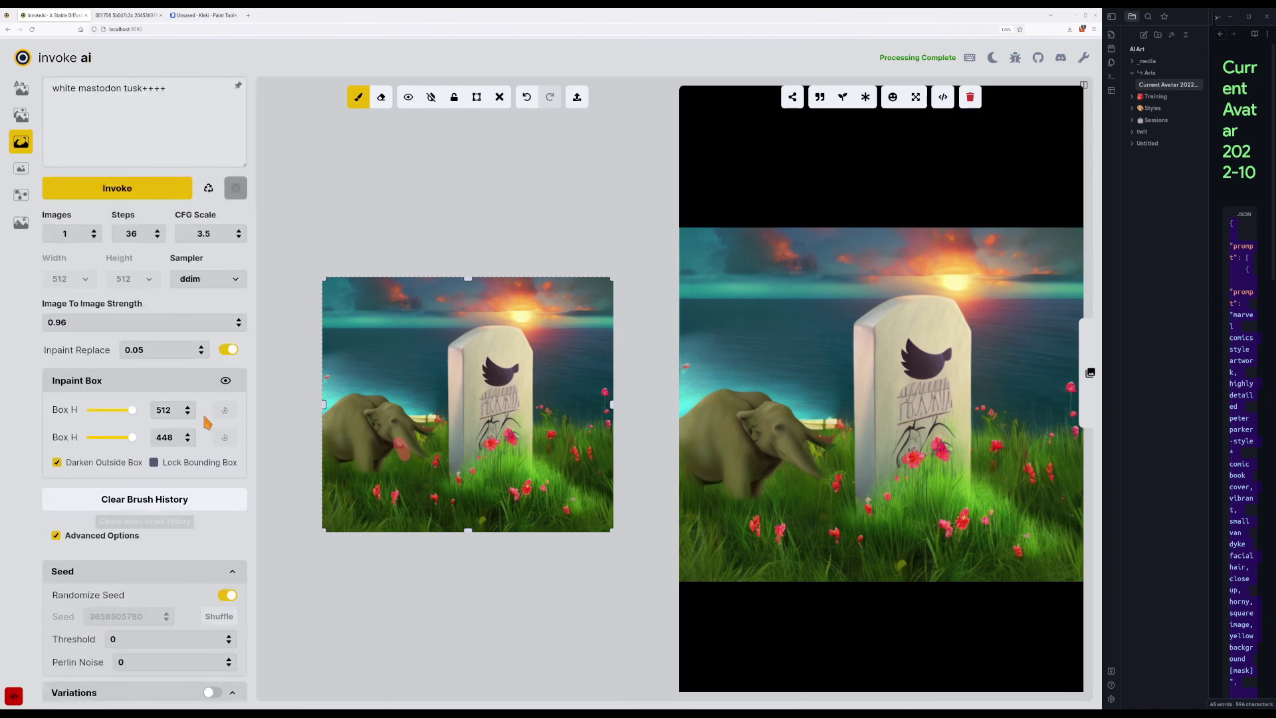
left_click(229, 350)
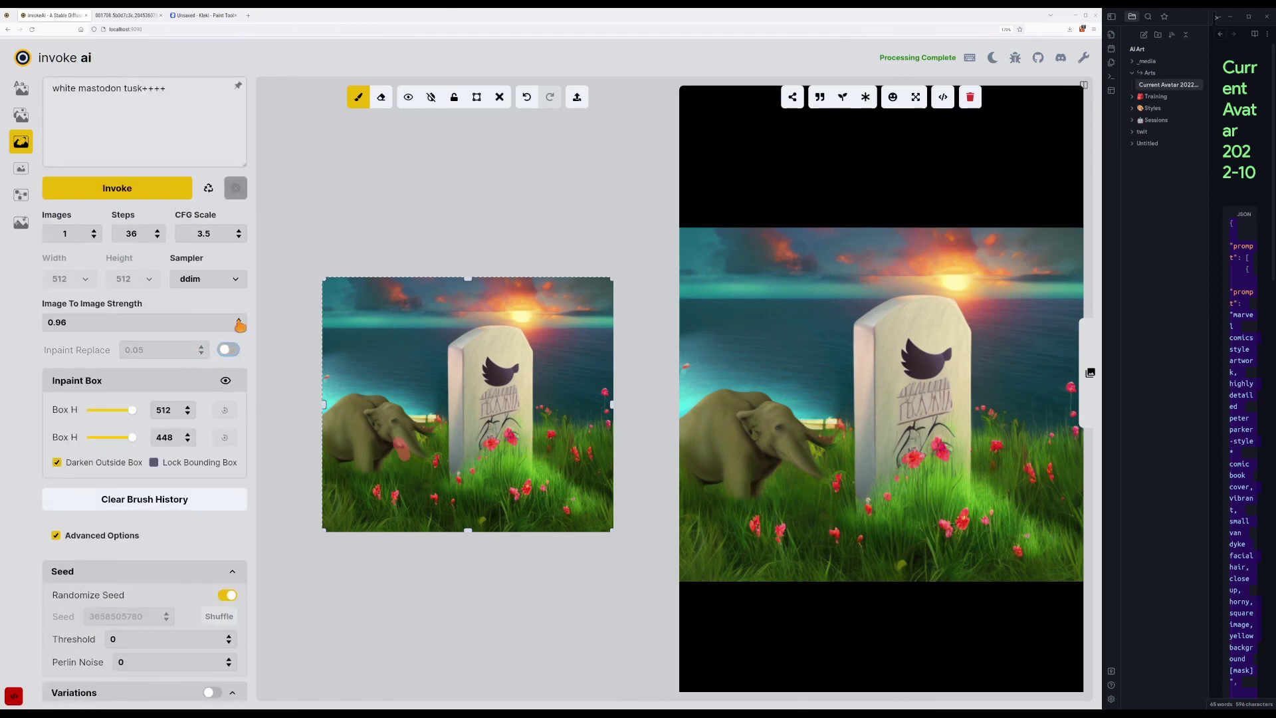
left_click(141, 187)
left_click(239, 229)
left_click(239, 230)
left_click(160, 193)
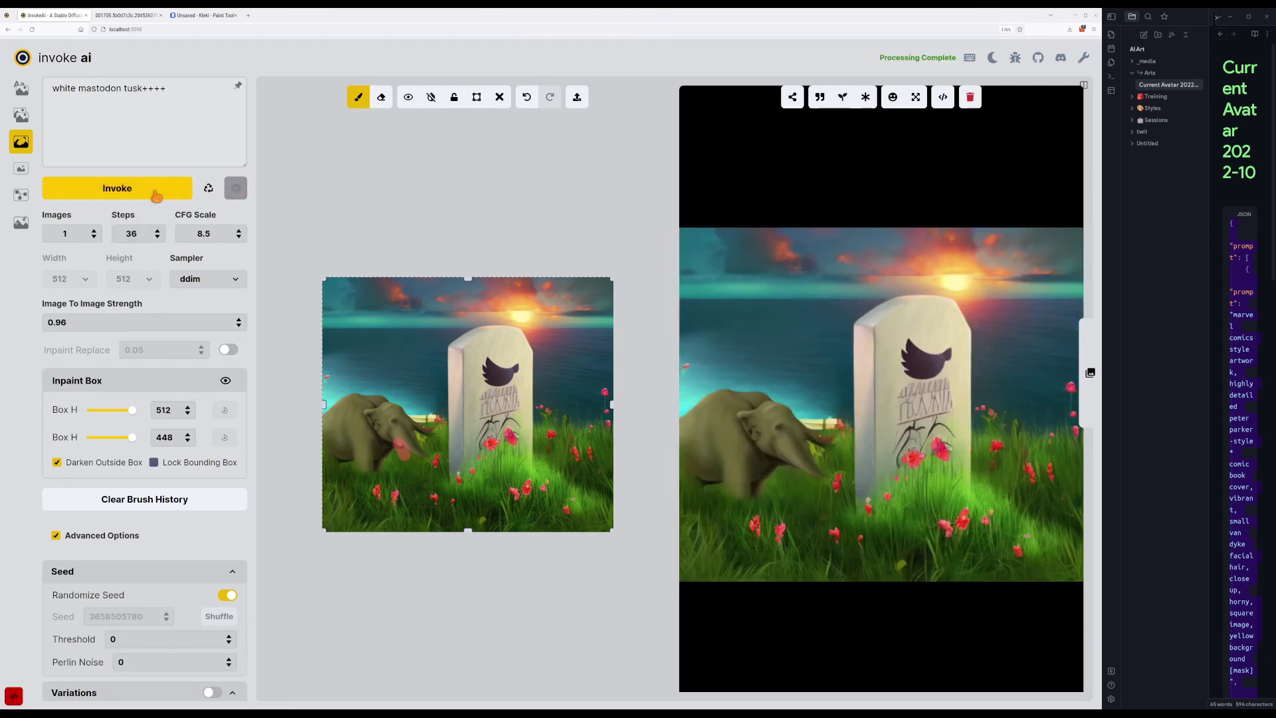
Set the sampler to k_lms, the steps to 39 and the image-to-image strength to 0.99.
left_click(239, 279)
left_click(221, 322)
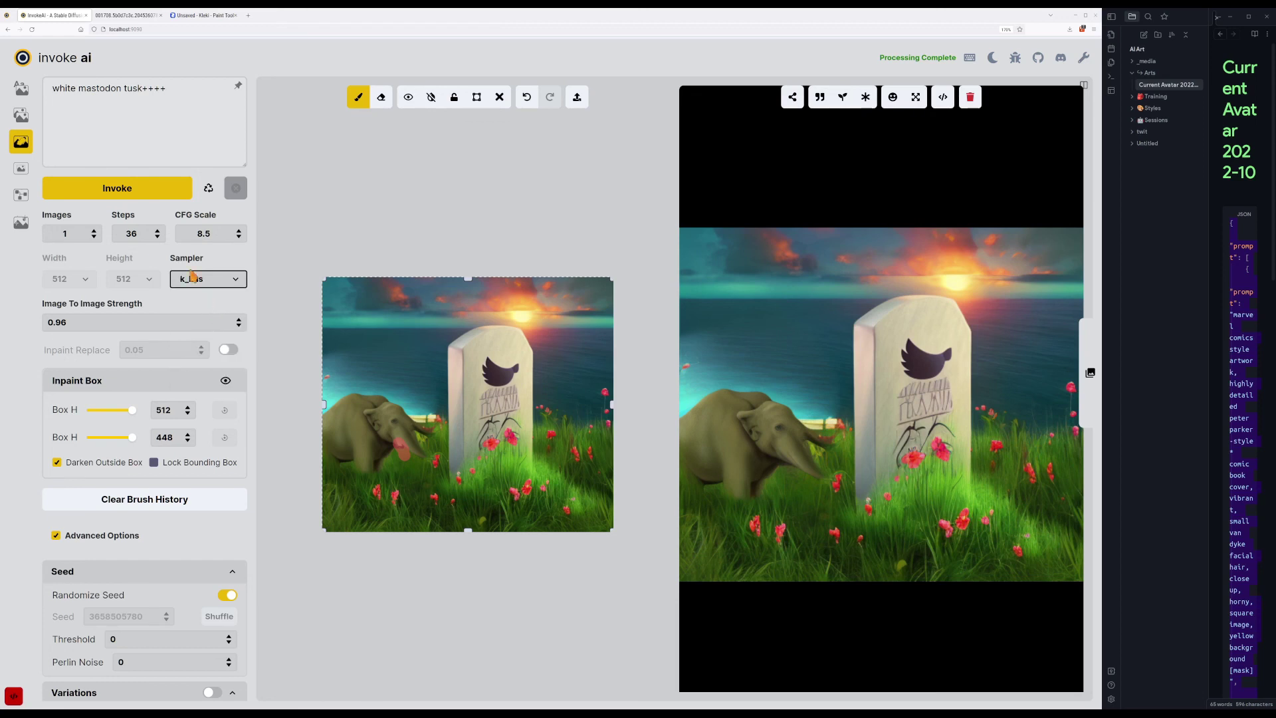
left_click(158, 230)
left_click(158, 230)
left_click(158, 231)
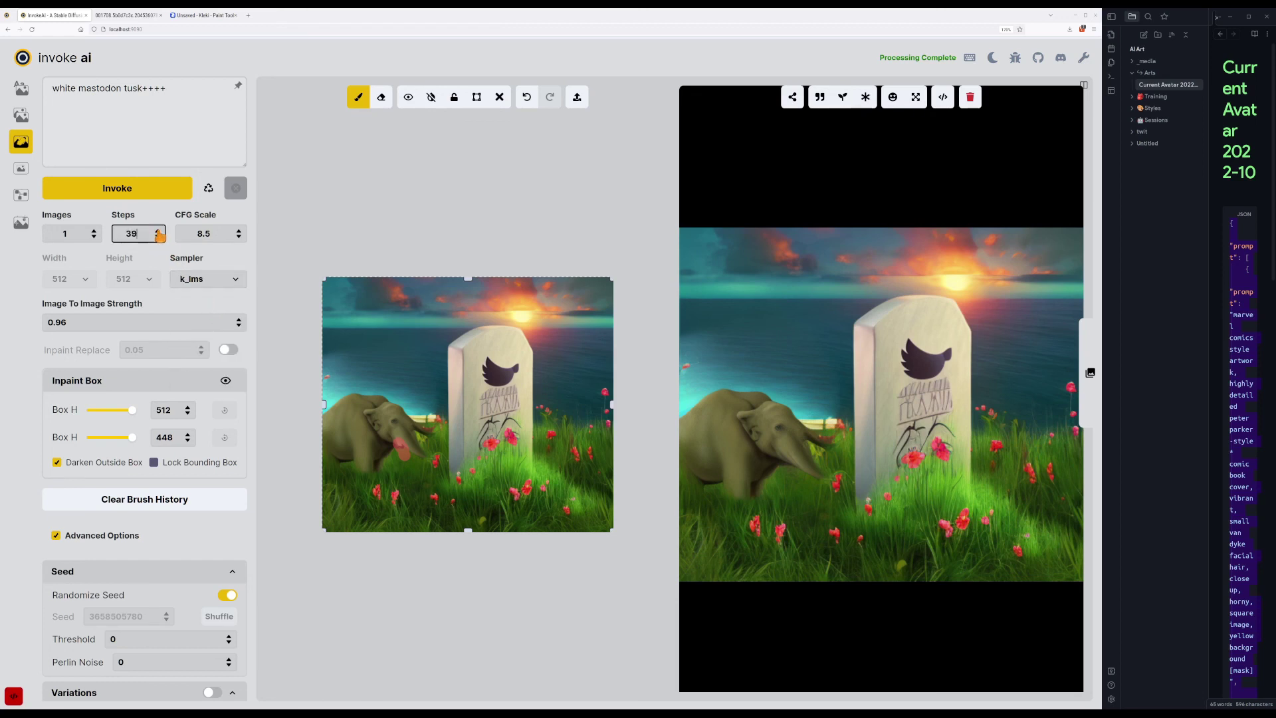
left_click(239, 319)
left_click(239, 319)
left_click(239, 319)
Lower the CFG scale to 6 and generate the tusk inpainting again.
left_click(239, 237)
left_click(238, 237)
left_click(239, 237)
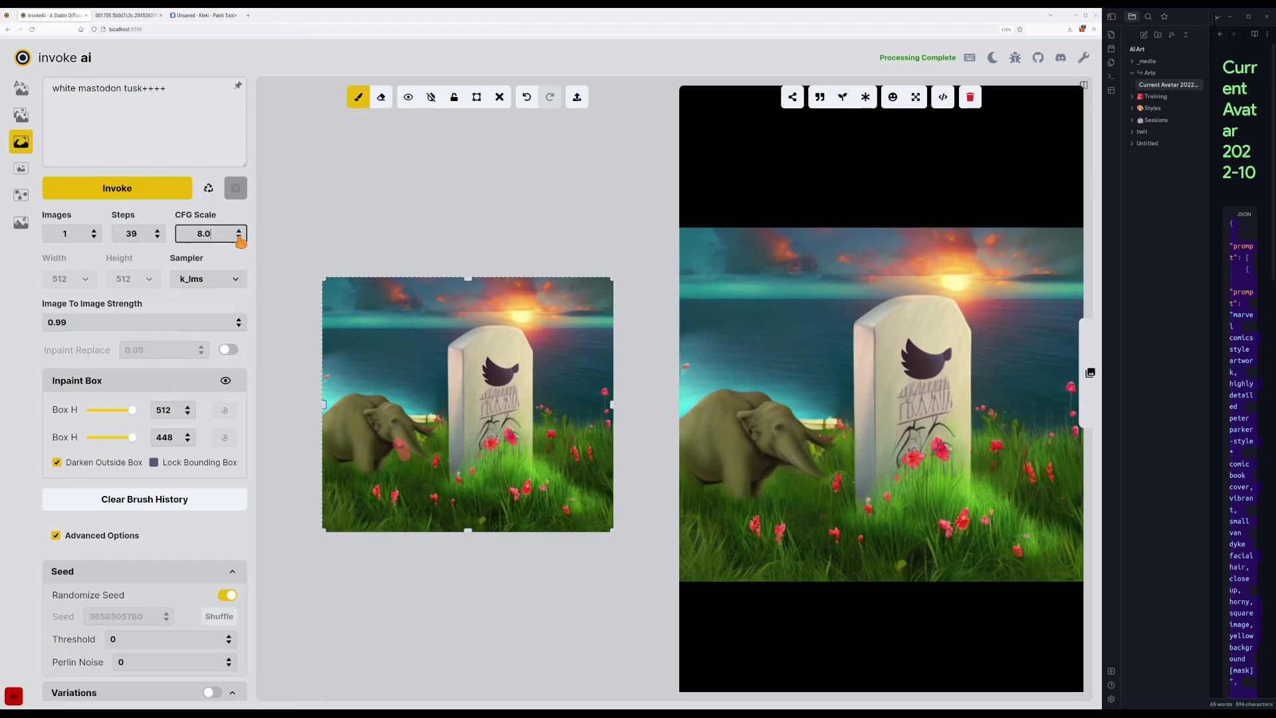
left_click(239, 237)
left_click(238, 238)
left_click(184, 189)
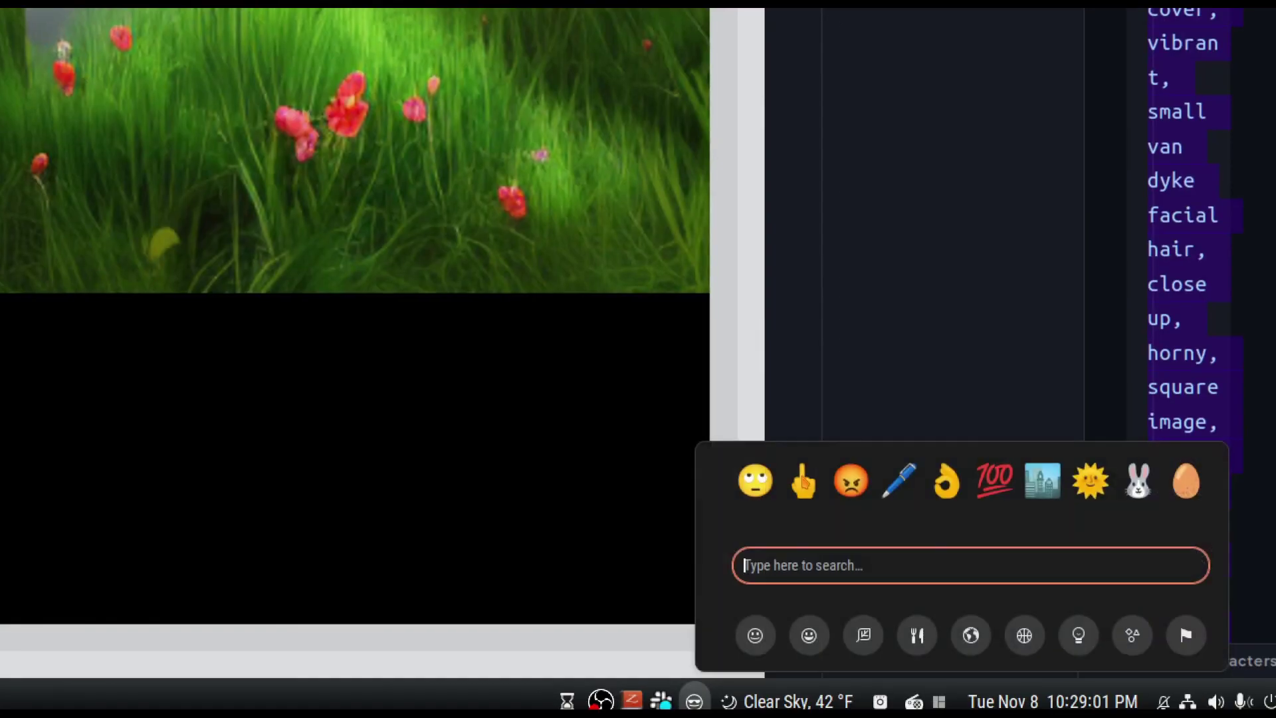
key("Escape")
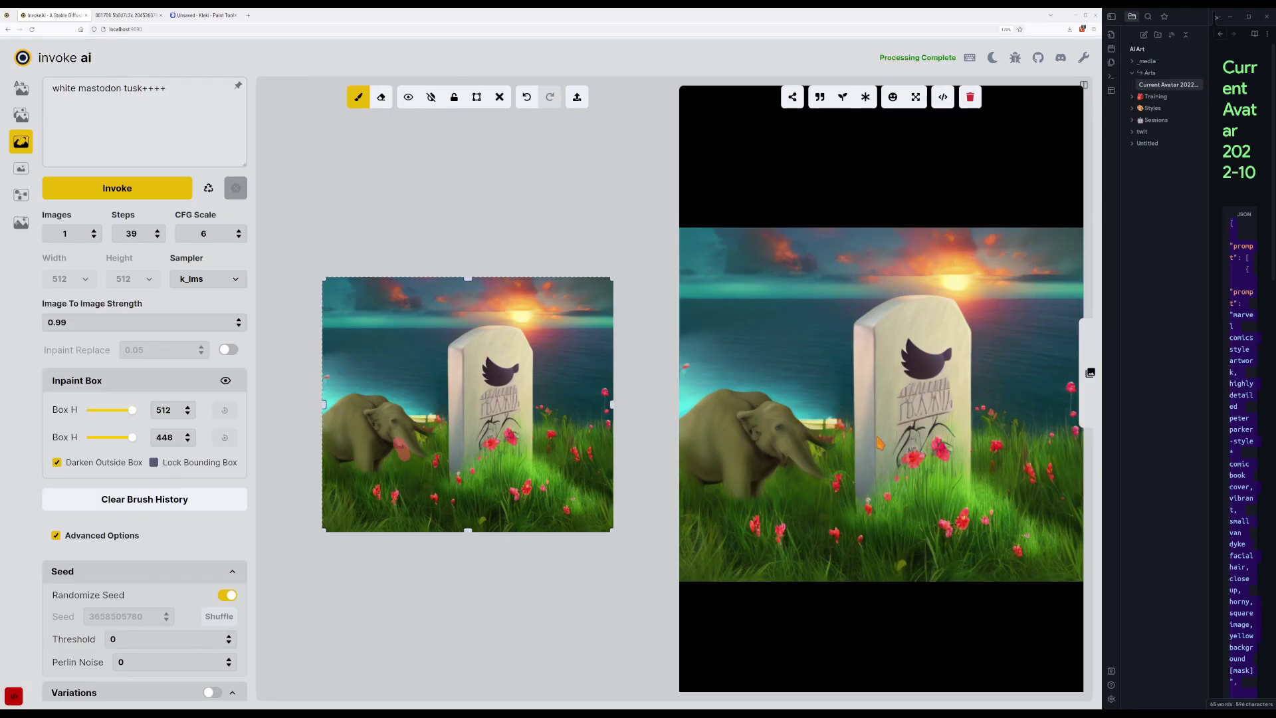
key("ctrl+Return")
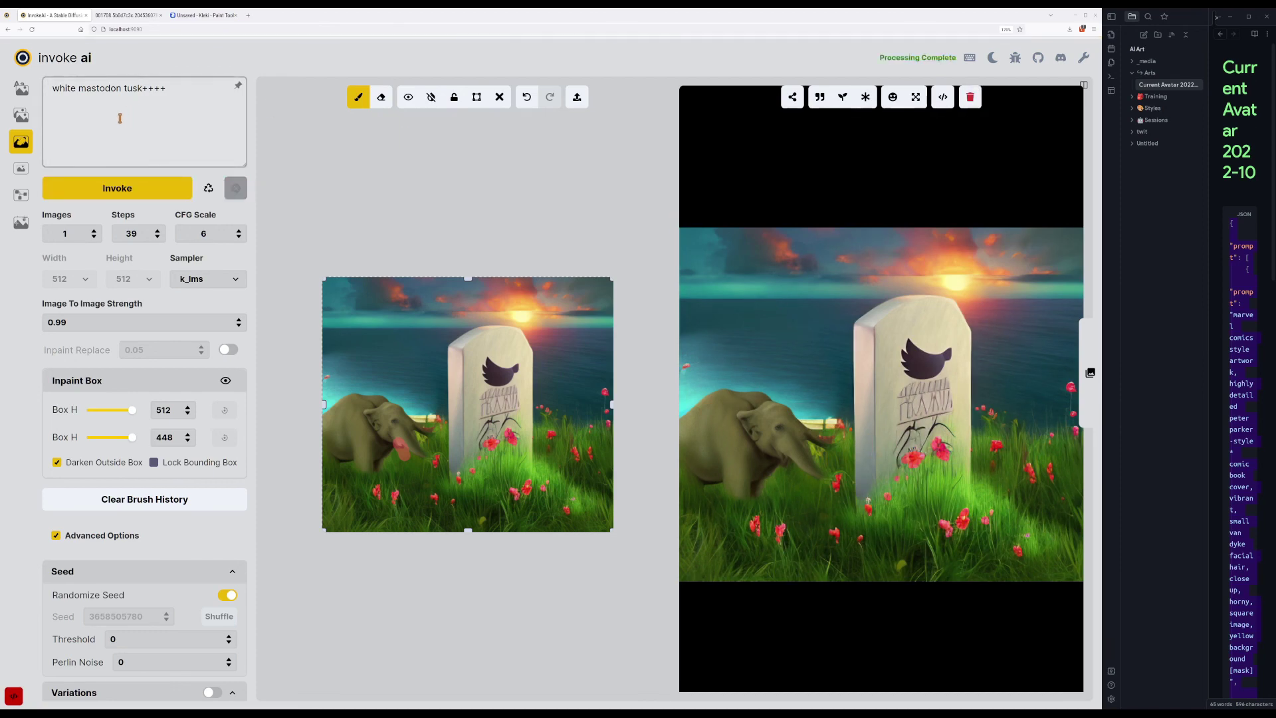
Switch to text-to-image mode and arrange the reference headstone picture's window side by side with the InvokeAI window.
left_click(21, 88)
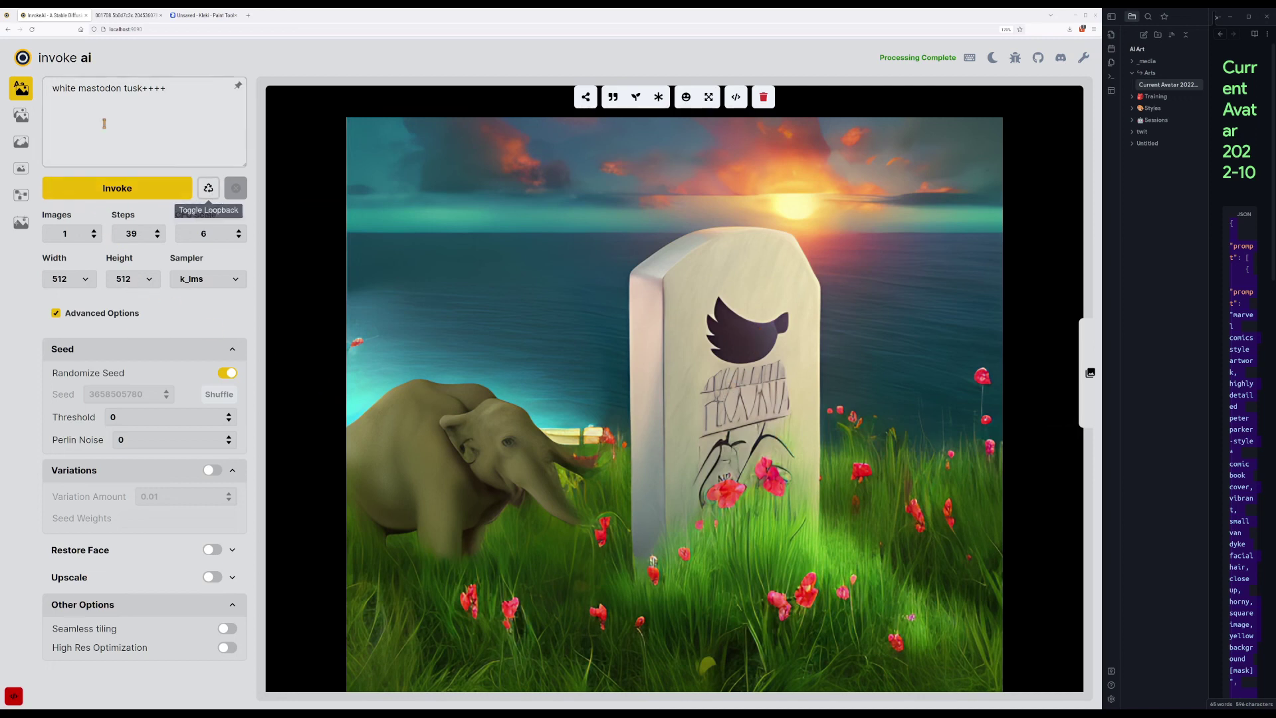
left_click(199, 85)
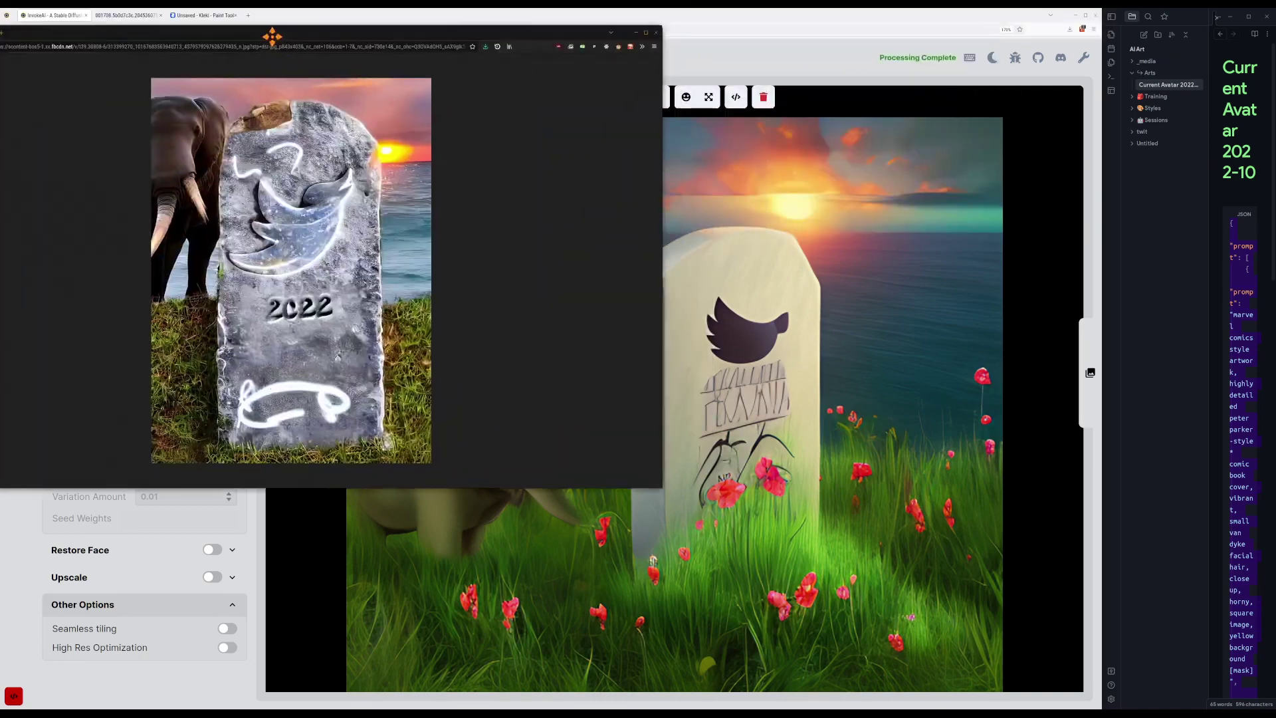
left_click_drag(270, 34, 226, 119)
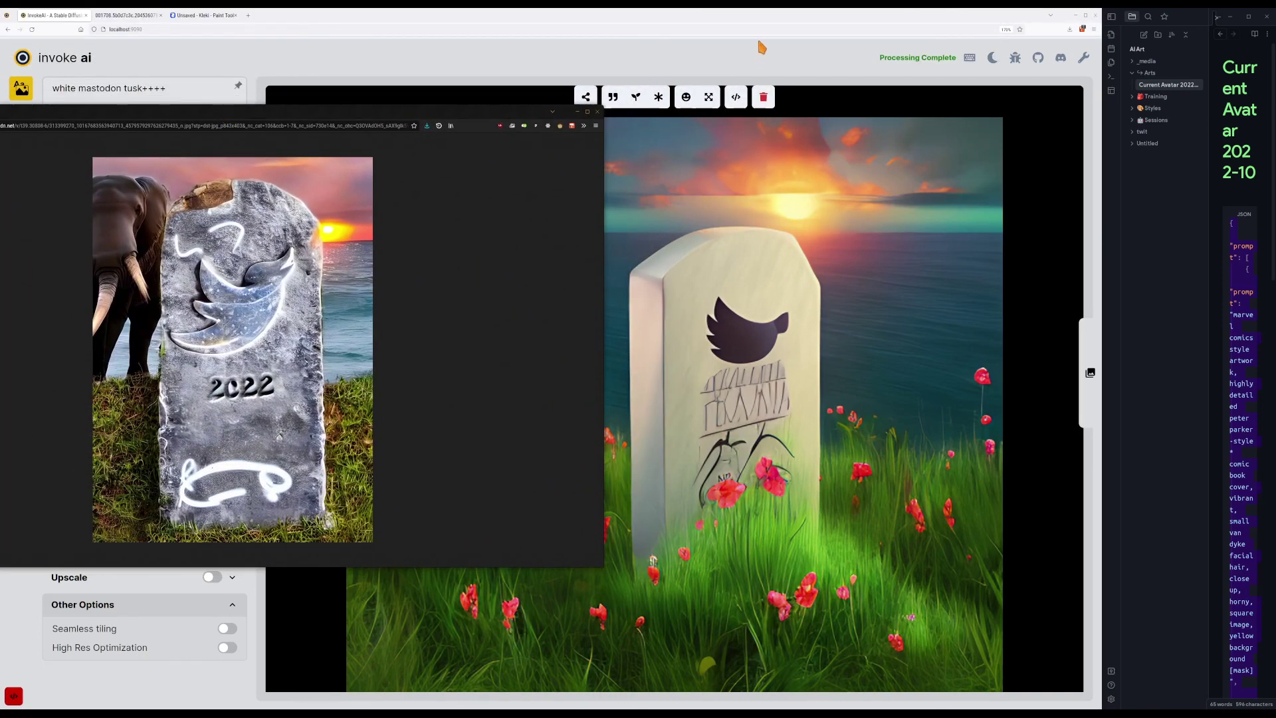
left_click_drag(778, 16, 1272, 250)
left_click(1266, 250)
left_click_drag(532, 114, 3, 85)
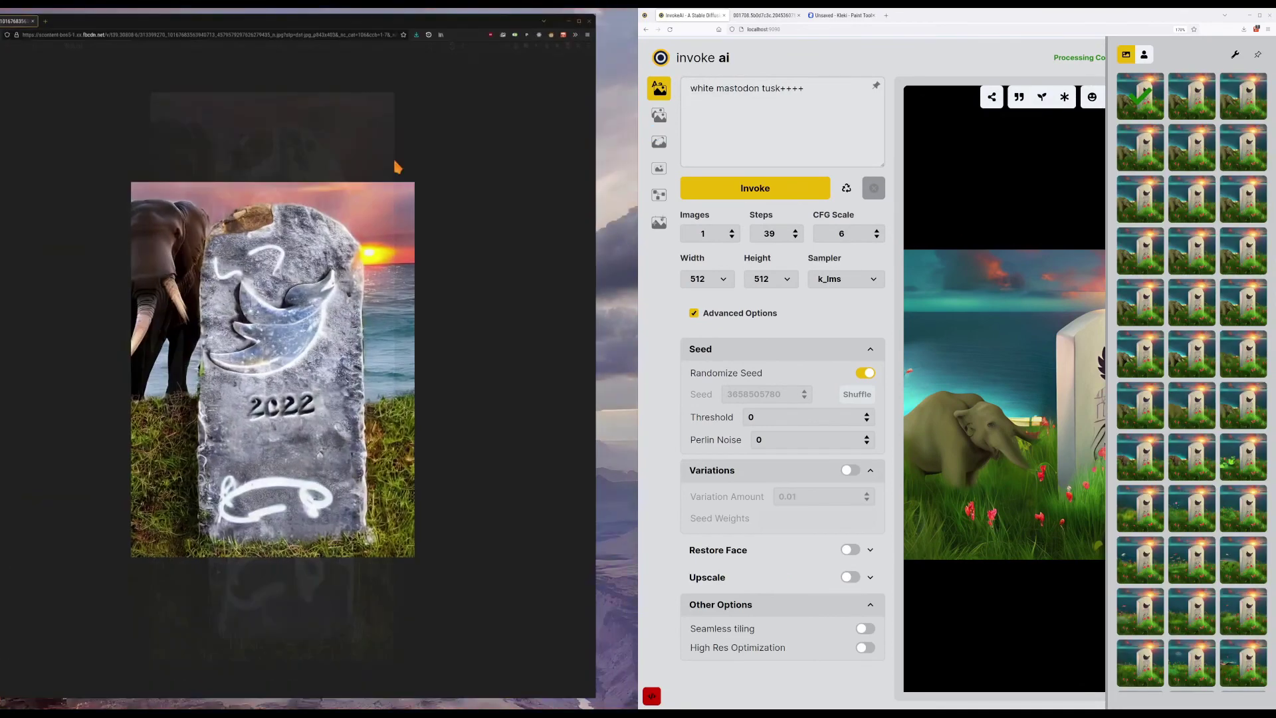
View the earlier graffiti headstone image, and open the current elephant image in a new tab to compare it with the reference.
right_click(1028, 297)
left_click(771, 15)
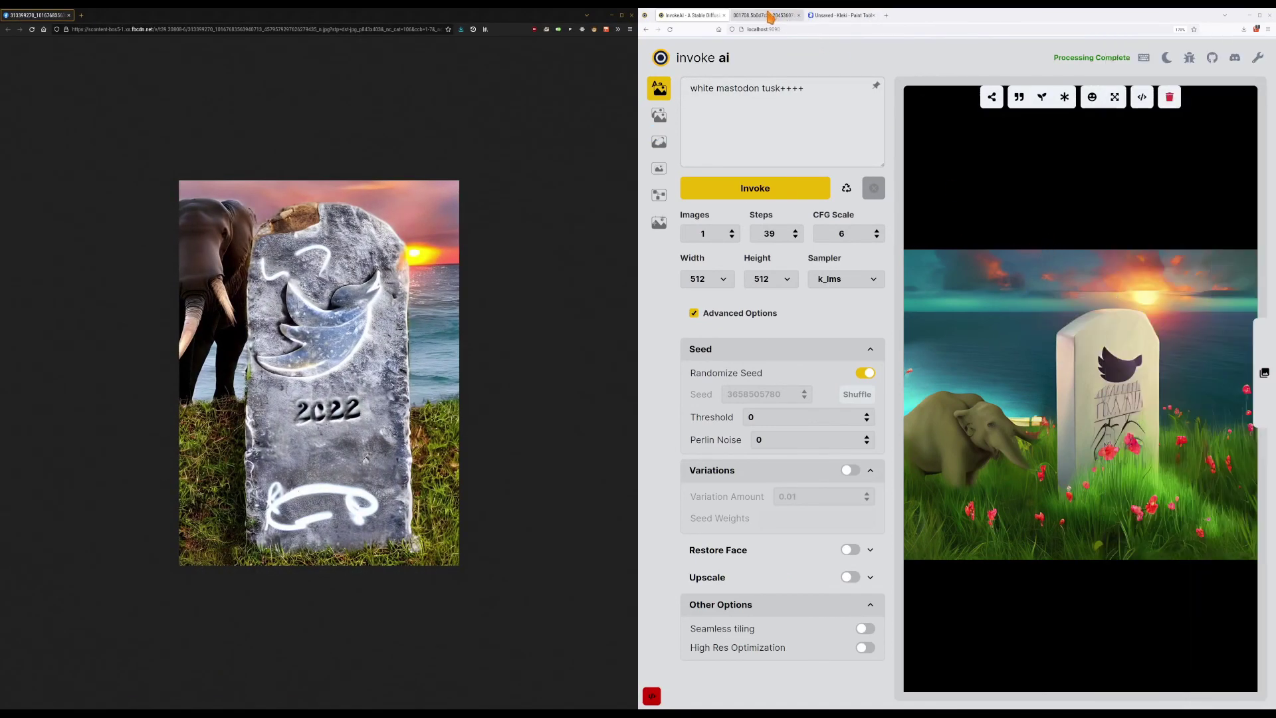
left_click(767, 14)
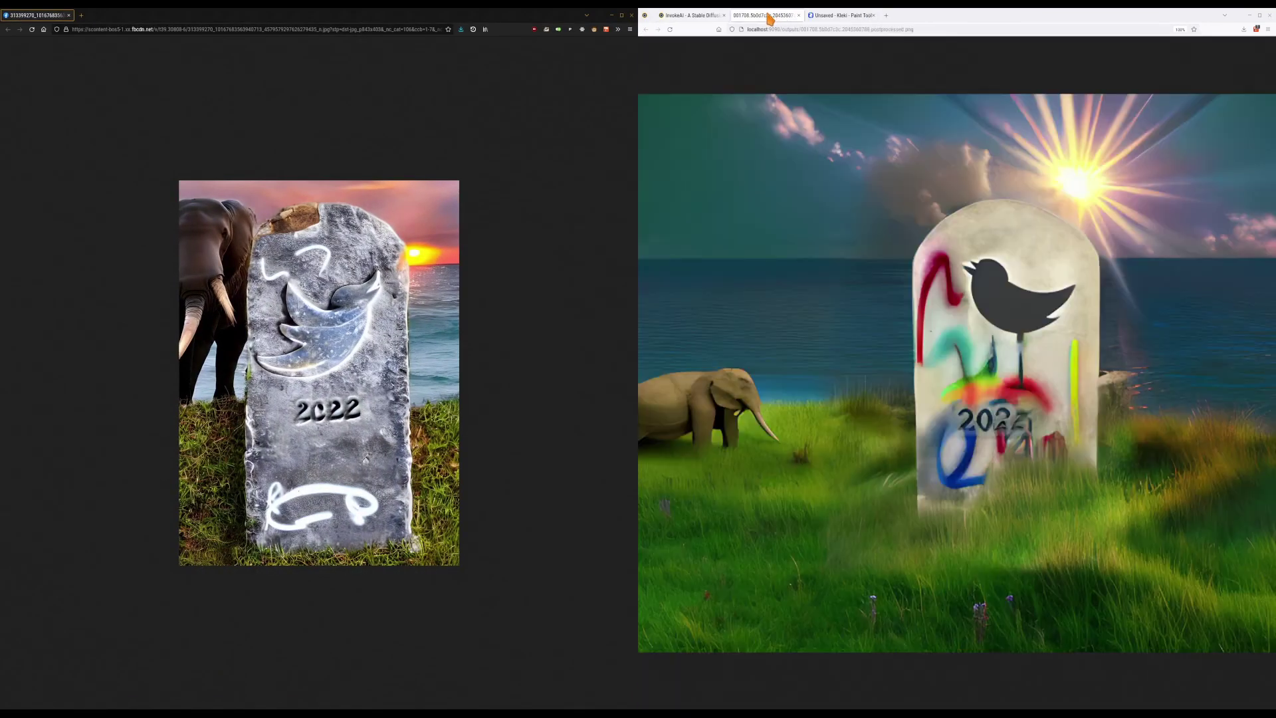
left_click(700, 16)
right_click(1038, 325)
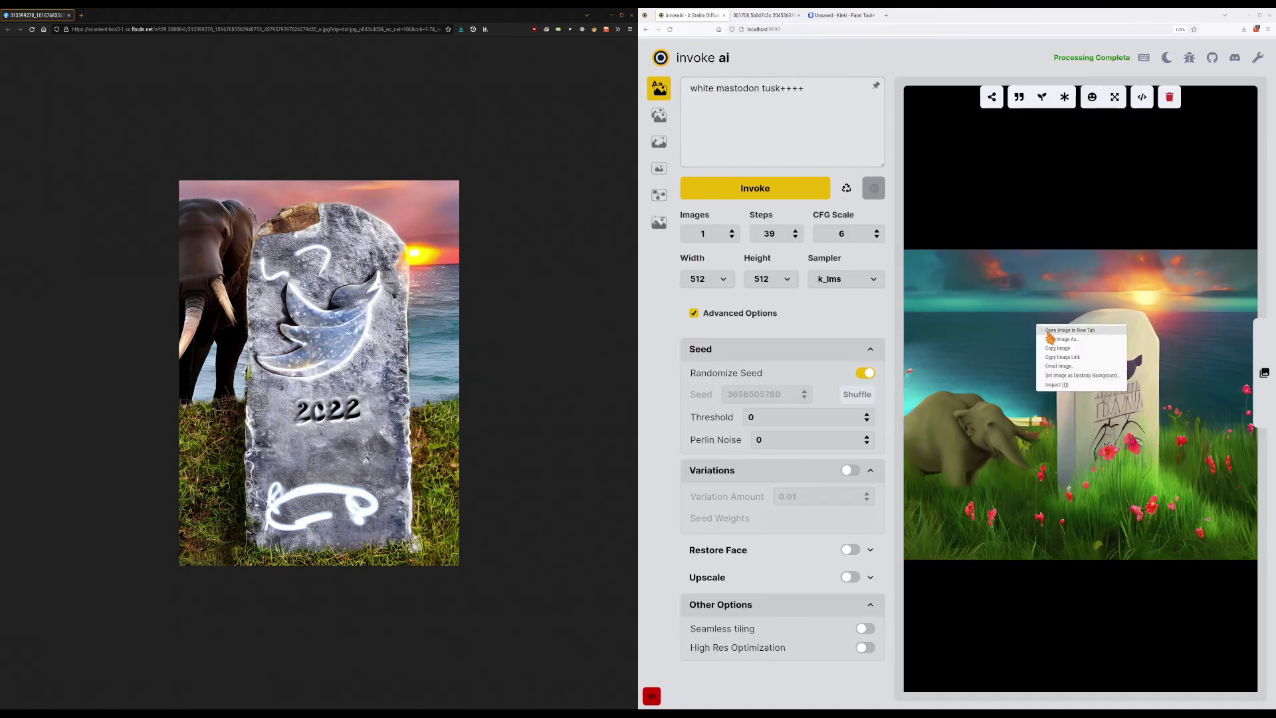
left_click(1048, 332)
left_click(764, 15)
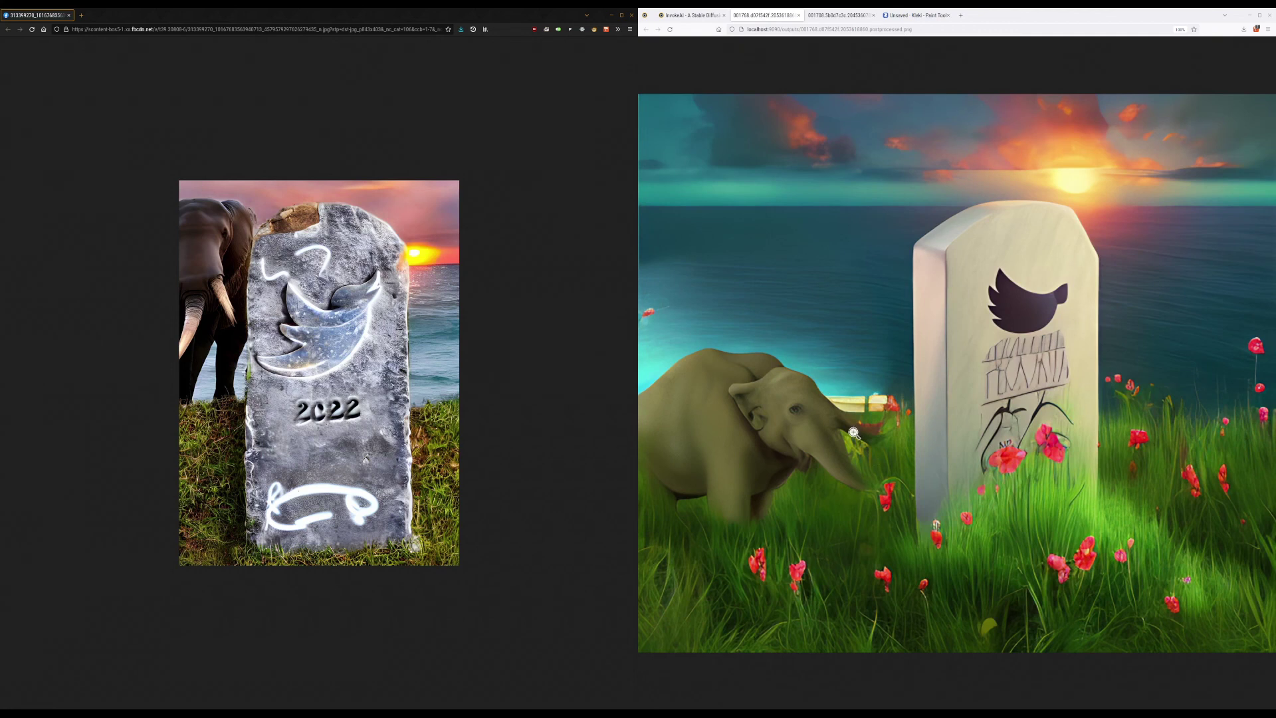